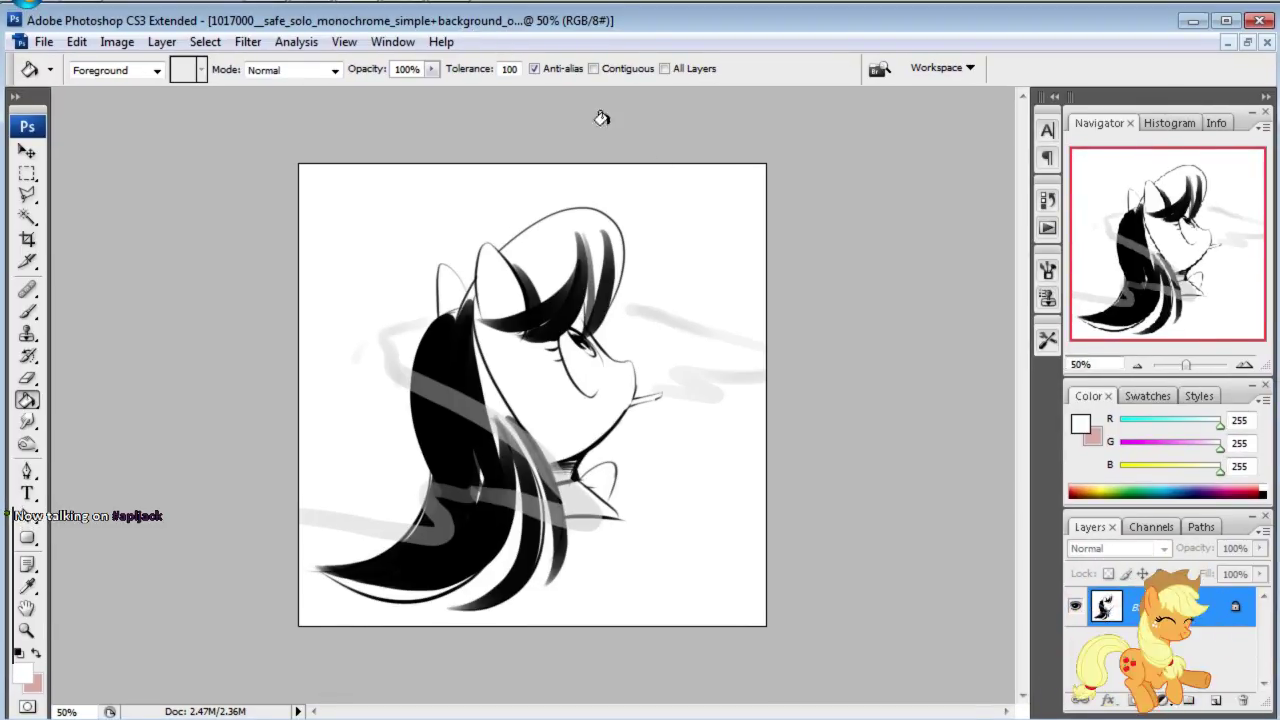
Step: Upscale the image to 3000 pixels wide (3000 x 2965) with proportions constrained
{"action": "left_click", "coordinate": [117, 42]}
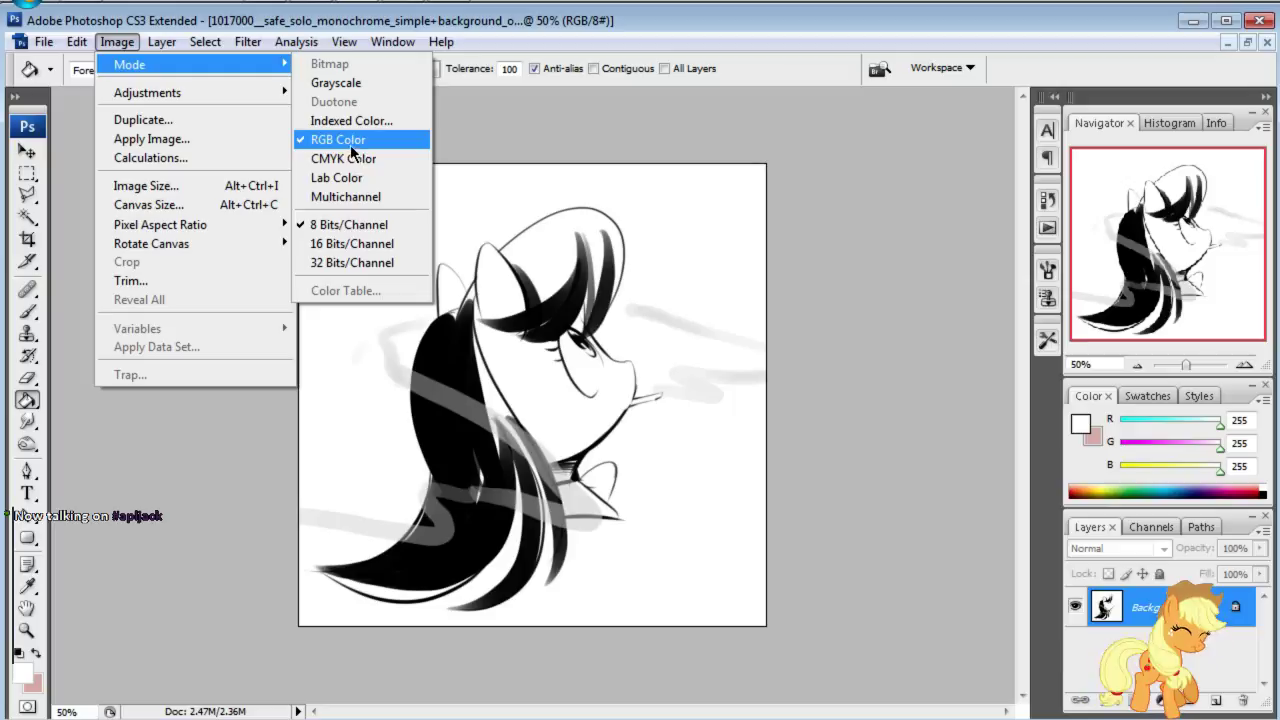
{"action": "left_click", "coordinate": [199, 185]}
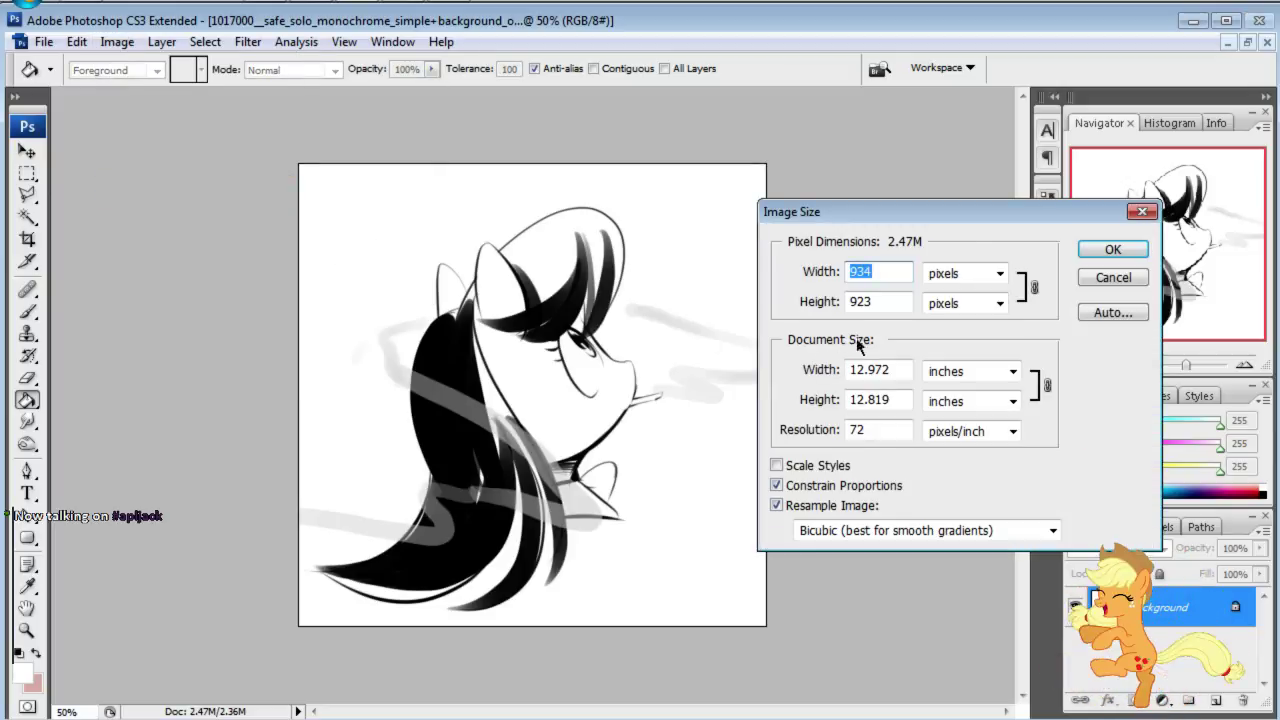
{"action": "type", "text": "3000"}
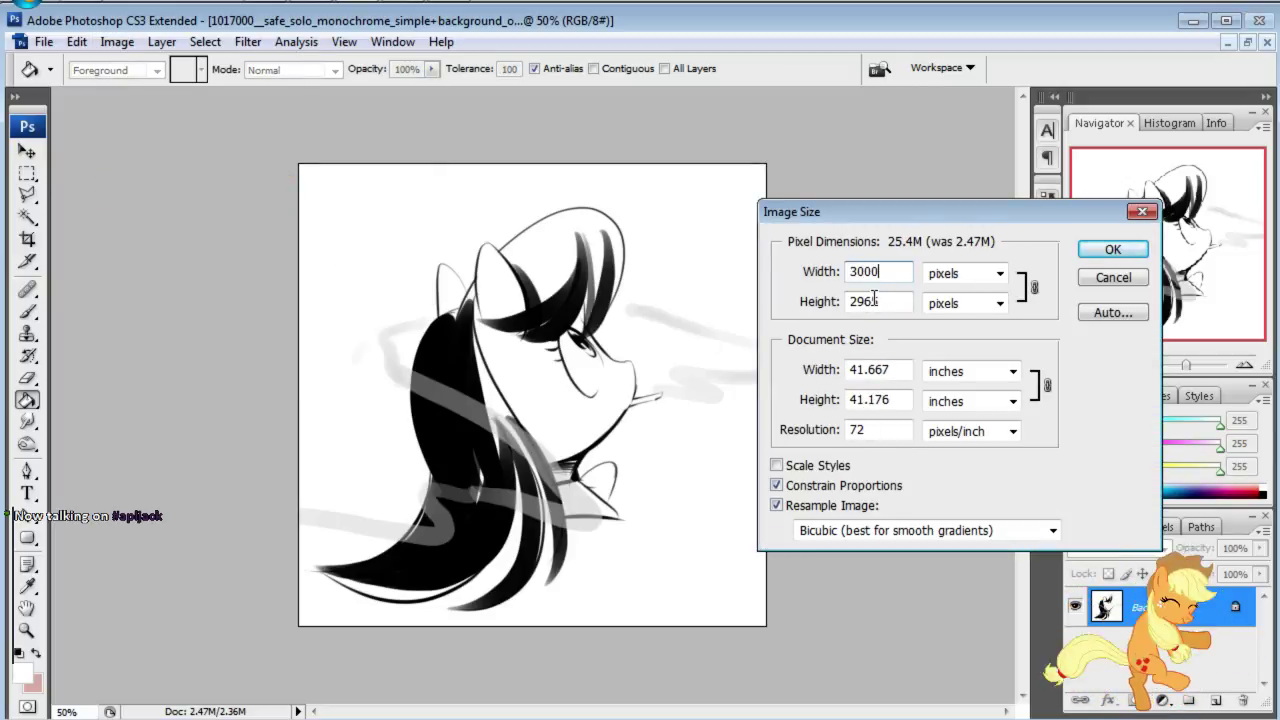
{"action": "left_click", "coordinate": [1093, 246]}
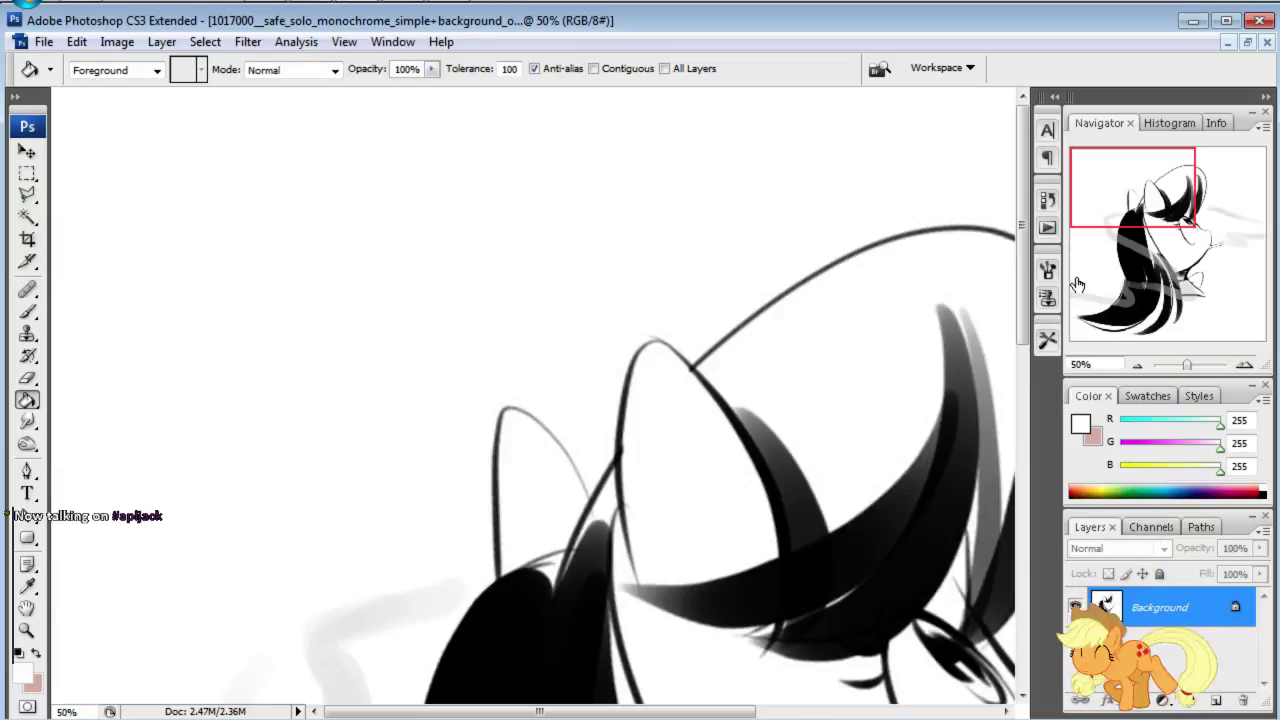
Step: Convert the locked Background into a normal layer named 'original'
{"action": "mouse_move", "coordinate": [1115, 207]}
{"action": "left_mouse_down"}
{"action": "mouse_move", "coordinate": [1161, 242]}
{"action": "mouse_move", "coordinate": [1153, 279]}
{"action": "left_mouse_up"}
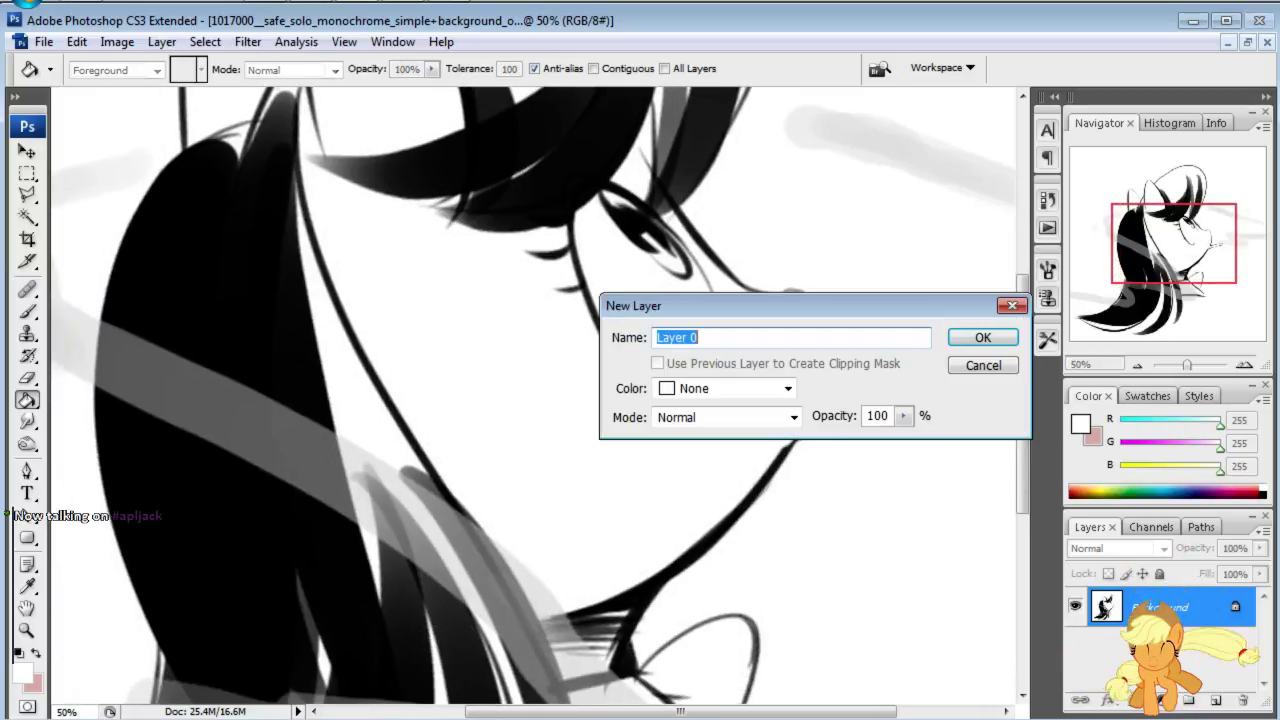
{"action": "double_click", "coordinate": [1160, 610]}
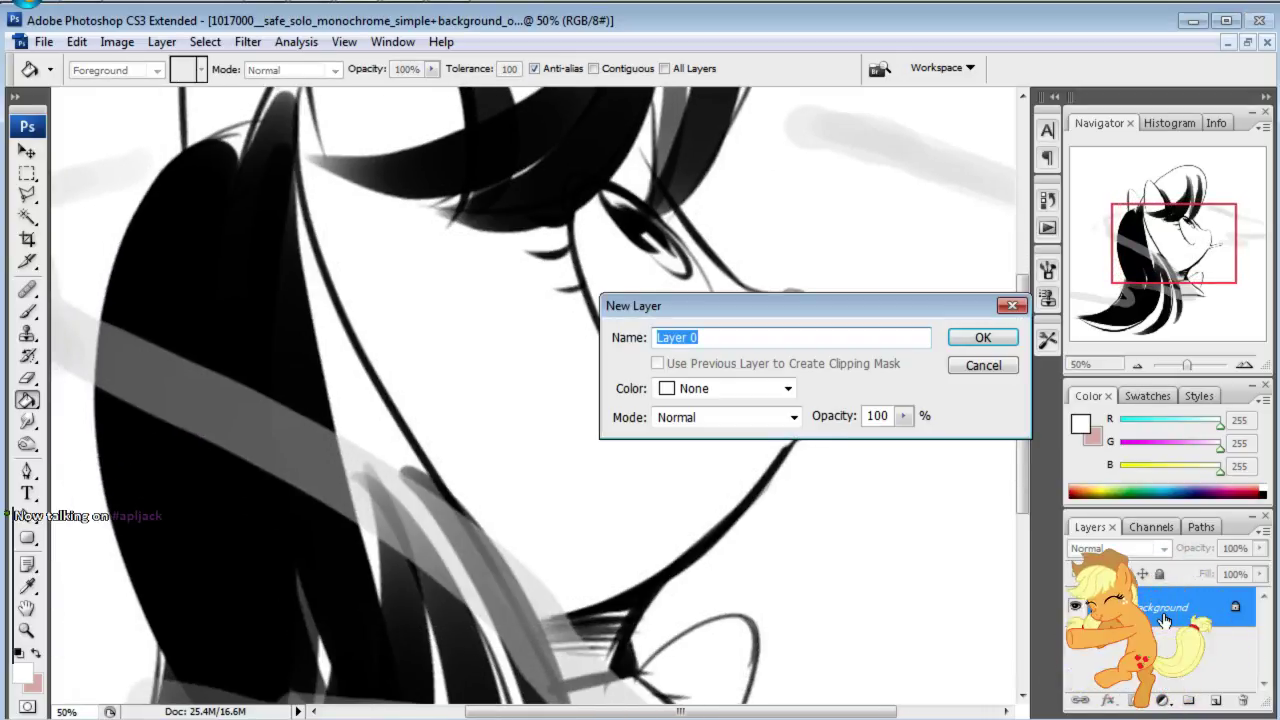
{"action": "key", "text": "Return"}
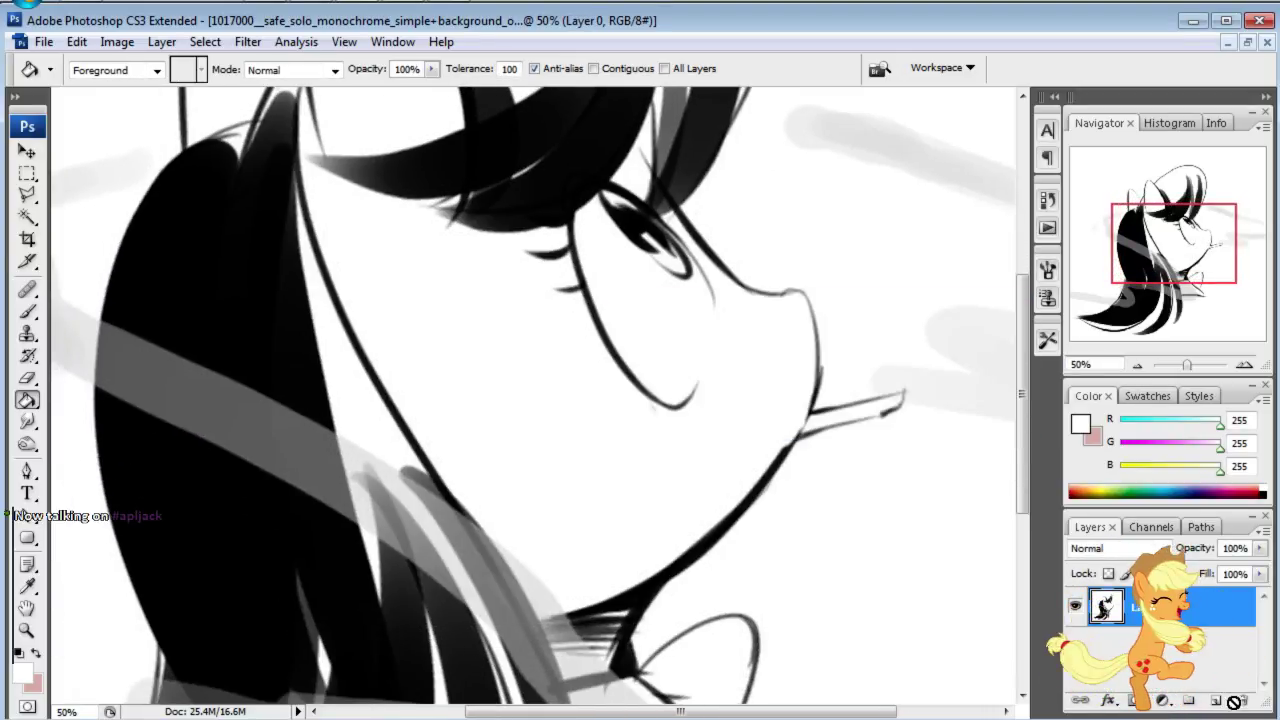
{"action": "double_click", "coordinate": [1152, 608]}
{"action": "type", "text": "or"}
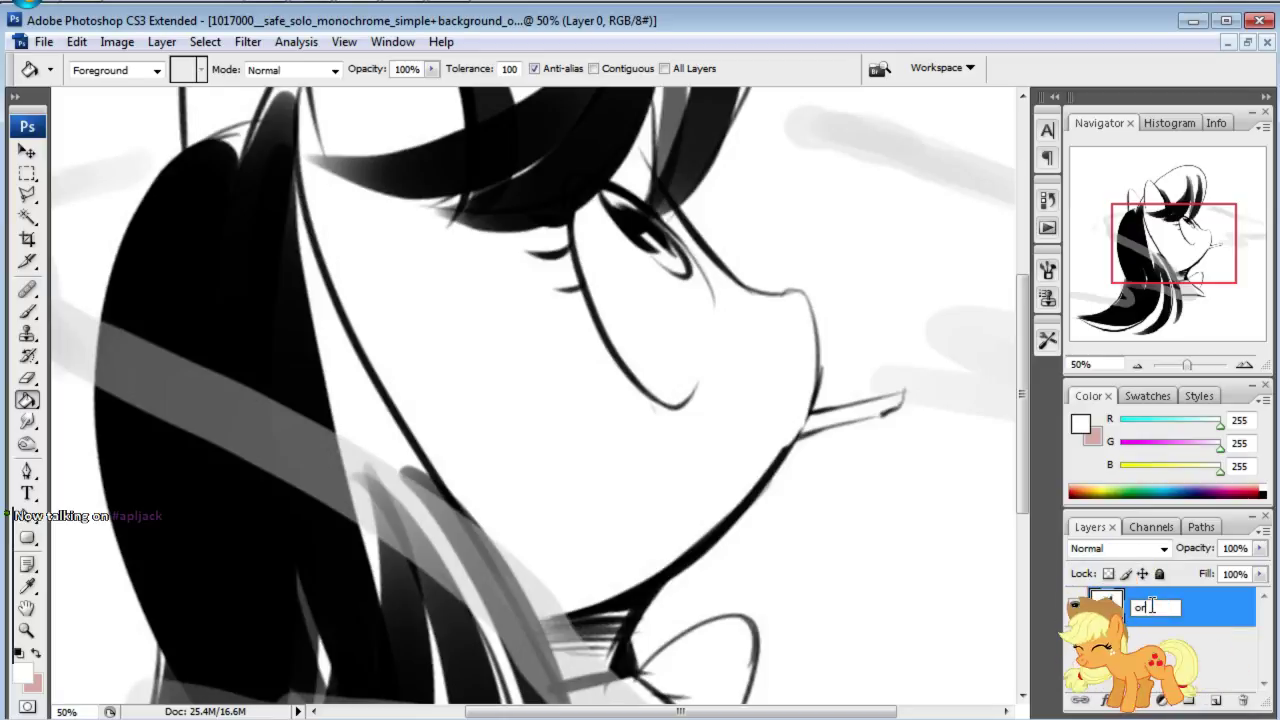
{"action": "type", "text": "iginal"}
{"action": "key", "text": "Return"}
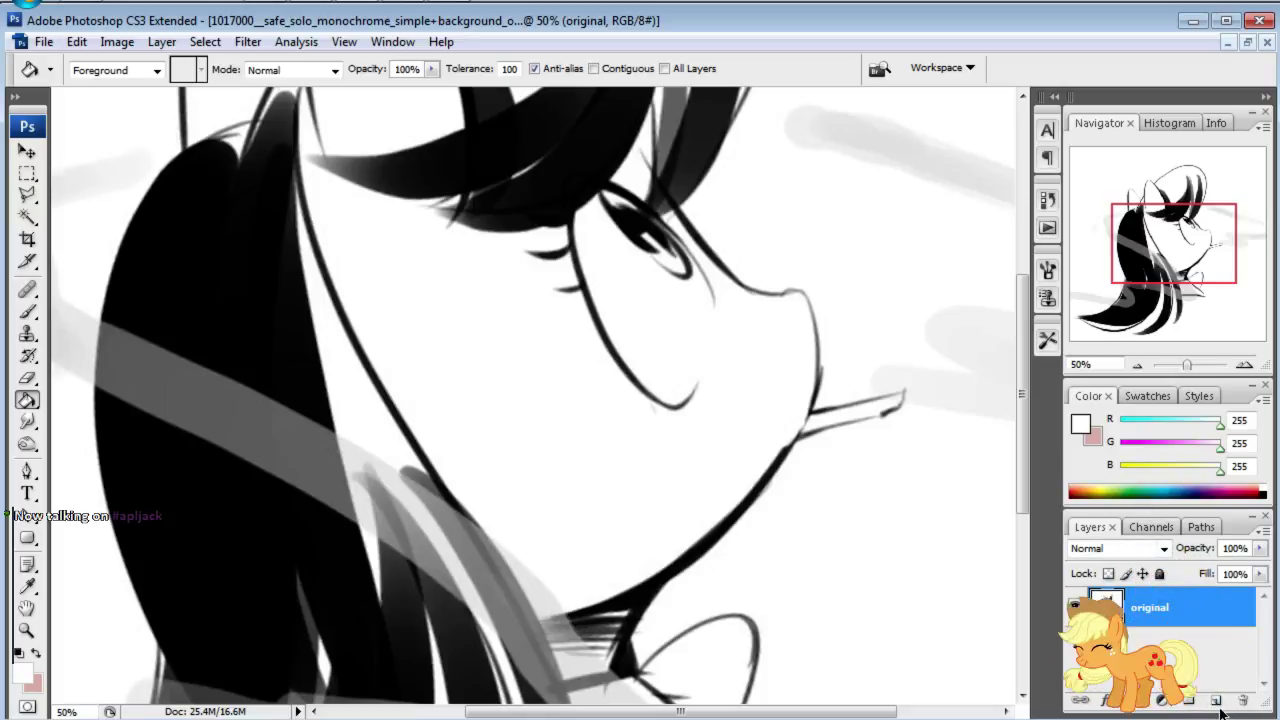
Step: Add a new empty layer above it named 'body-lines'
{"action": "left_click", "coordinate": [1216, 700]}
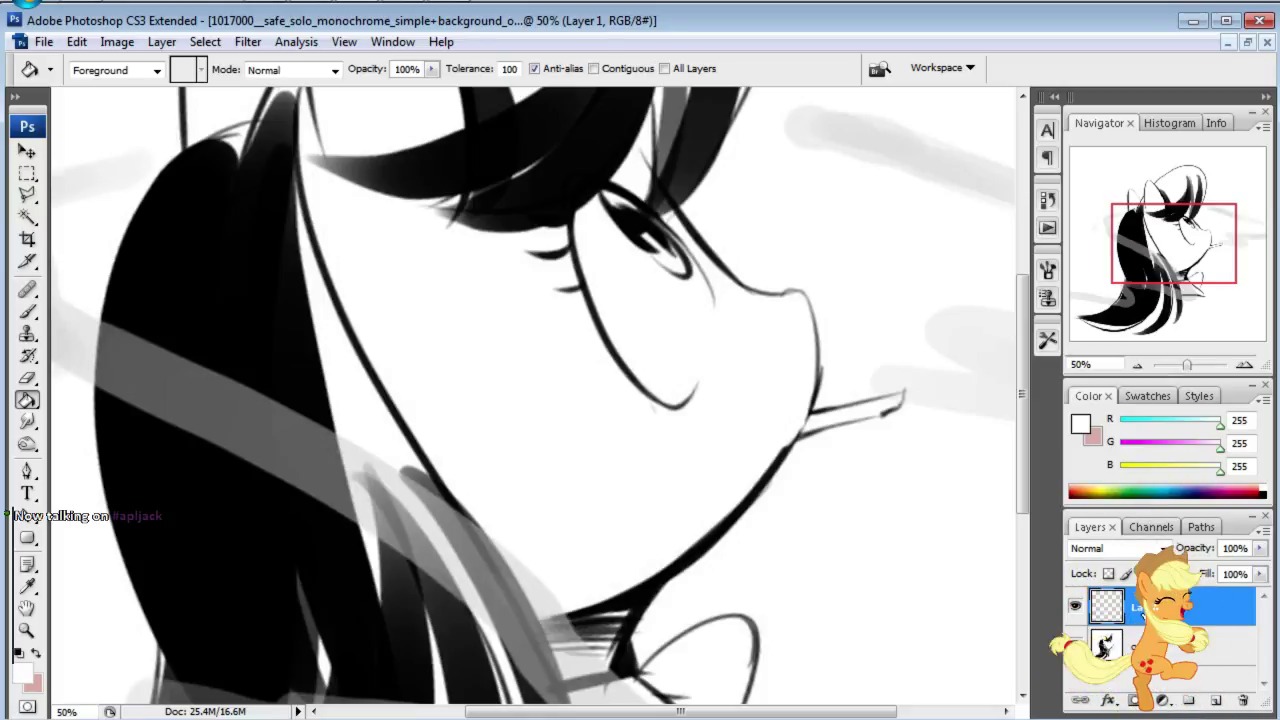
{"action": "double_click", "coordinate": [1146, 607]}
{"action": "type", "text": "body"}
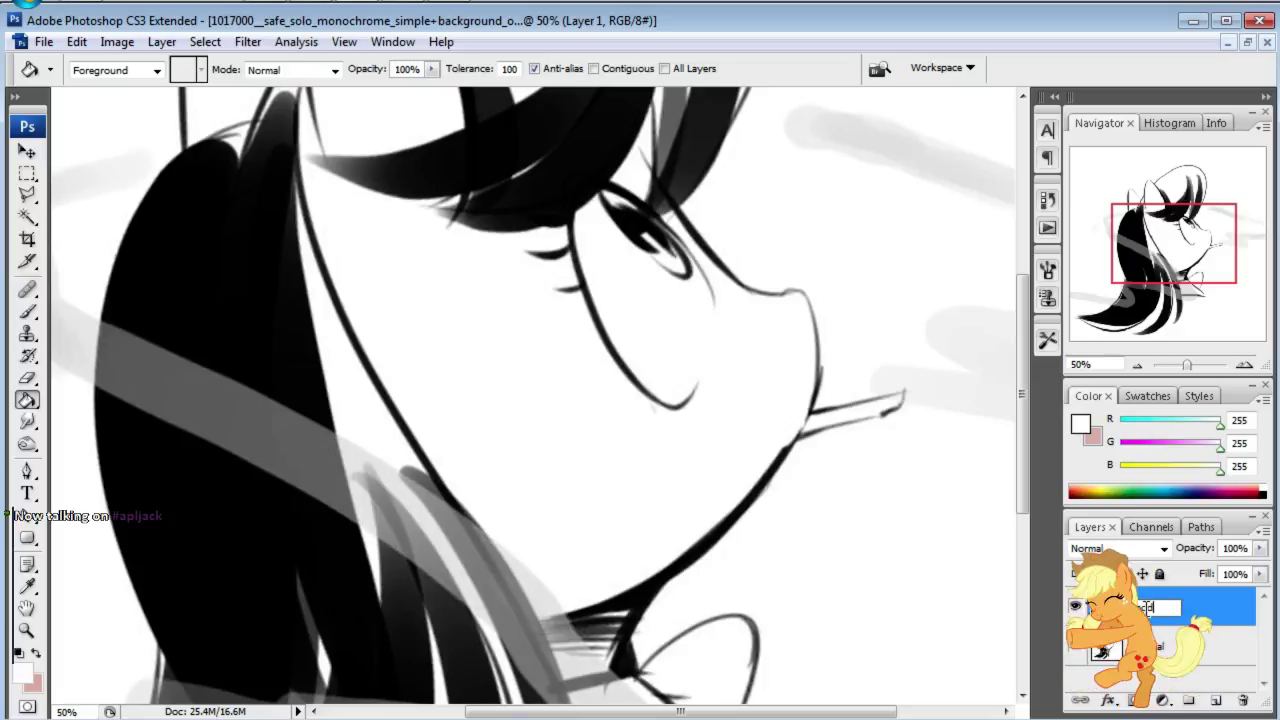
{"action": "type", "text": "-lines"}
{"action": "key", "text": "Return"}
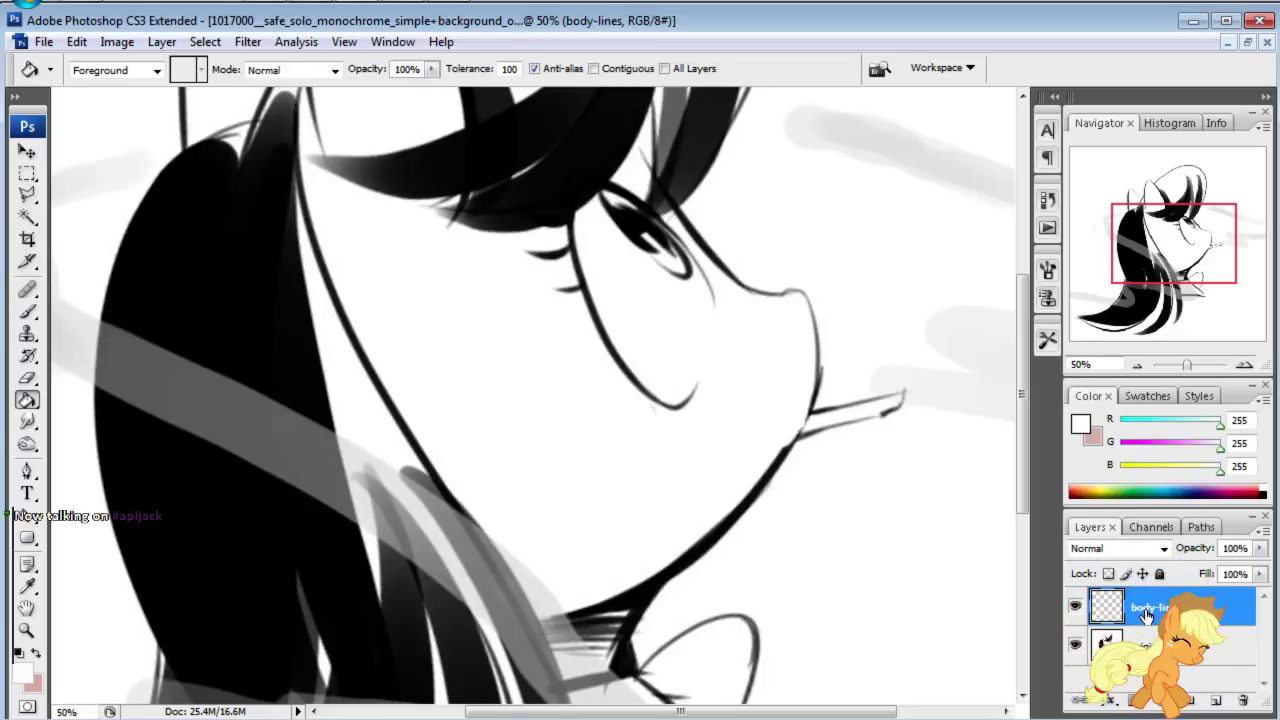
Step: Trace the ear with the Pen tool from its base up to a sharp tip
{"action": "left_click", "coordinate": [27, 471]}
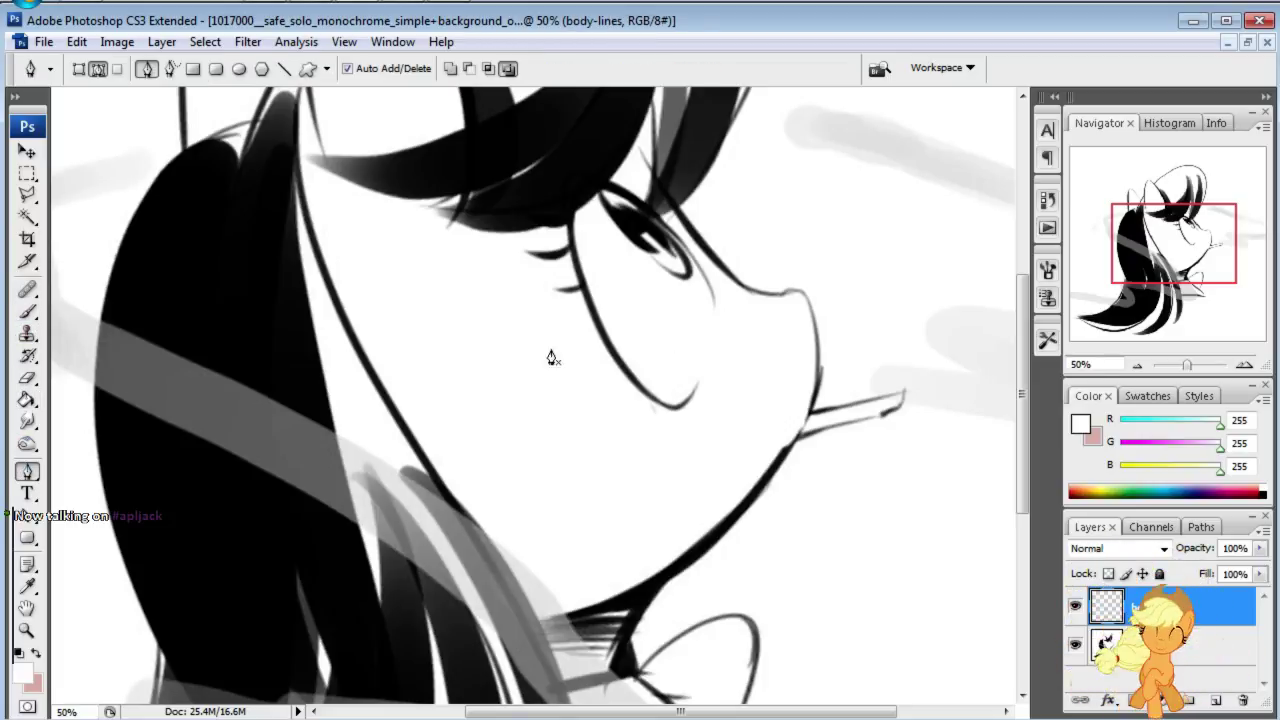
{"action": "left_click_drag", "start_coordinate": [1125, 257], "coordinate": [1109, 222]}
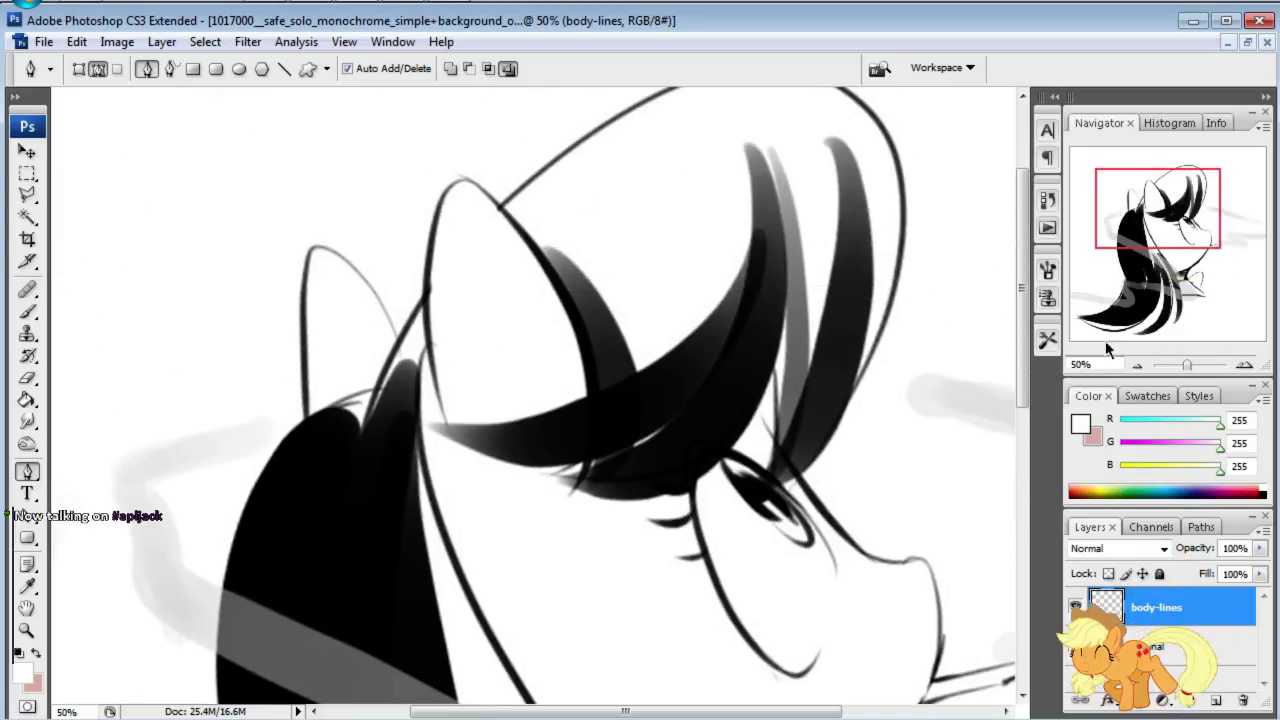
{"action": "left_click", "coordinate": [1082, 364]}
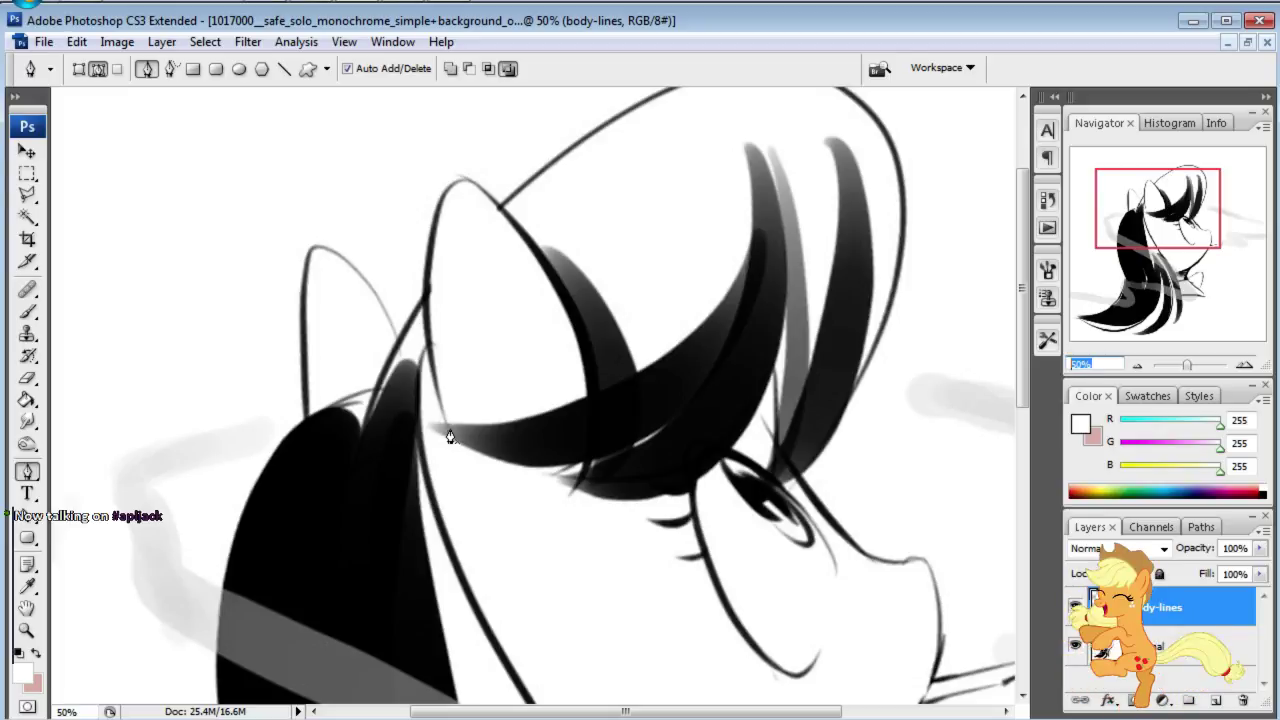
{"action": "left_click_drag", "start_coordinate": [435, 403], "coordinate": [434, 385]}
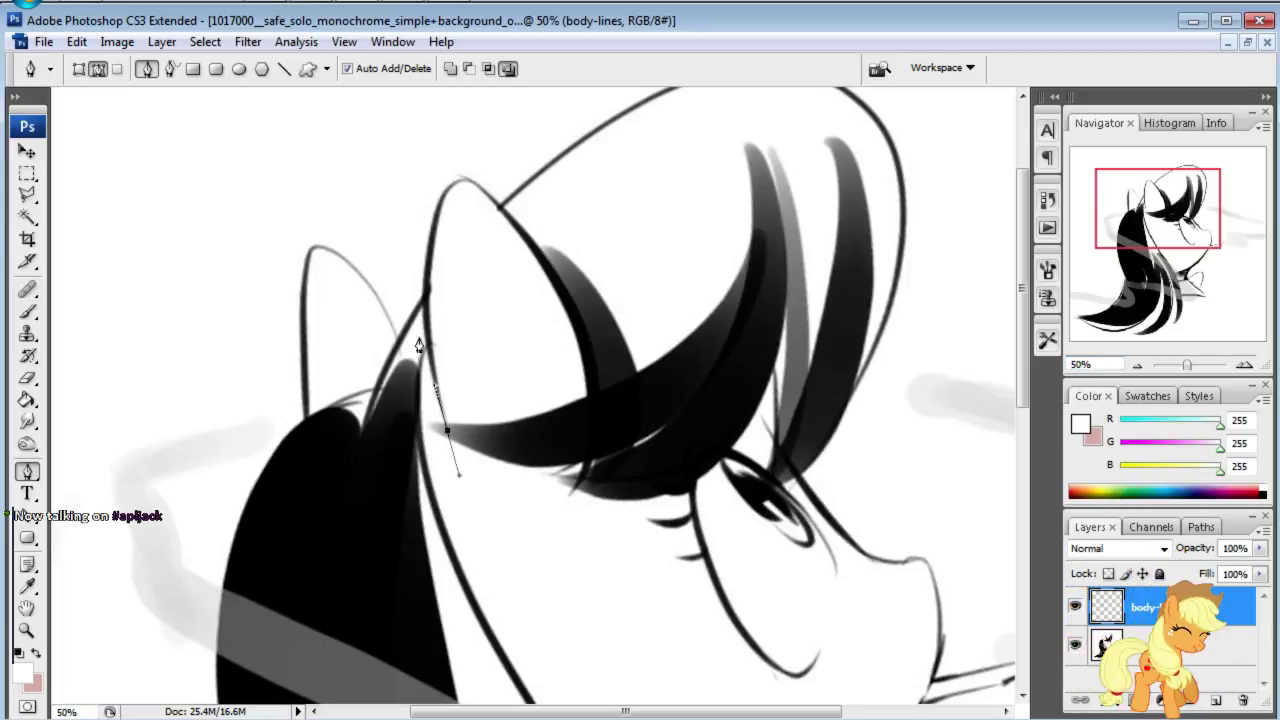
{"action": "left_click_drag", "start_coordinate": [437, 212], "coordinate": [458, 165]}
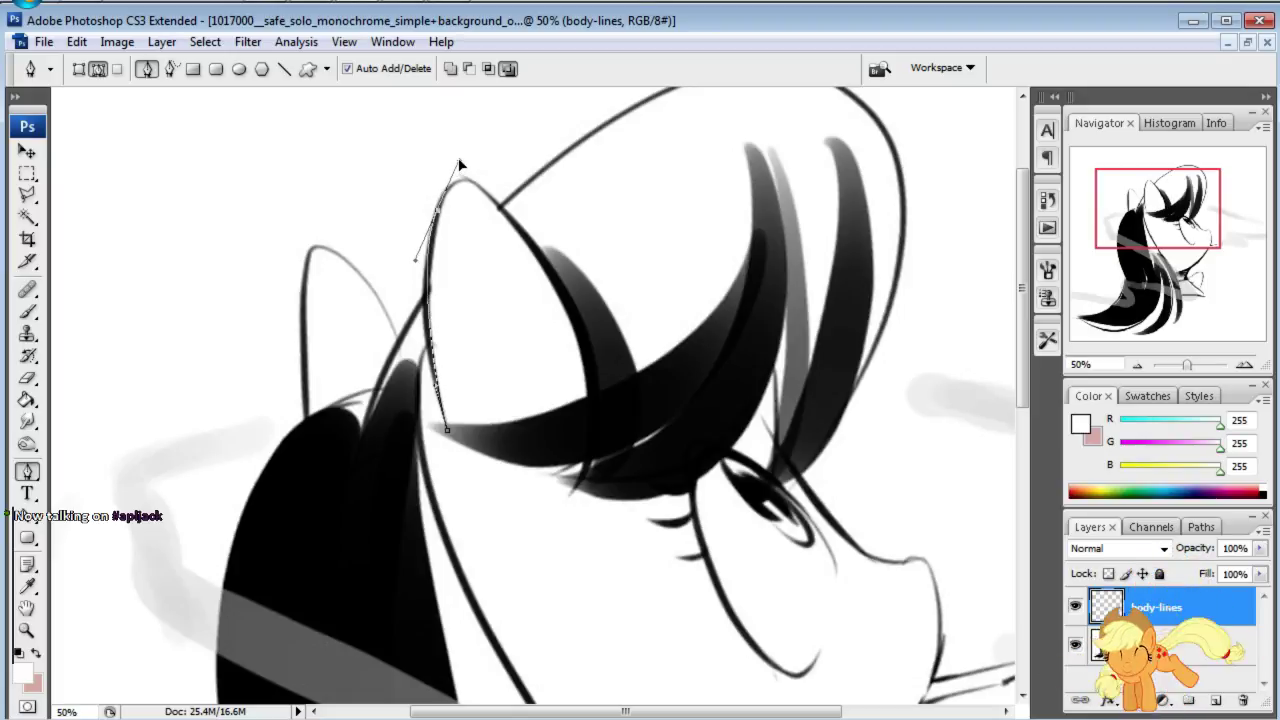
{"action": "left_click", "coordinate": [463, 187], "text": "alt"}
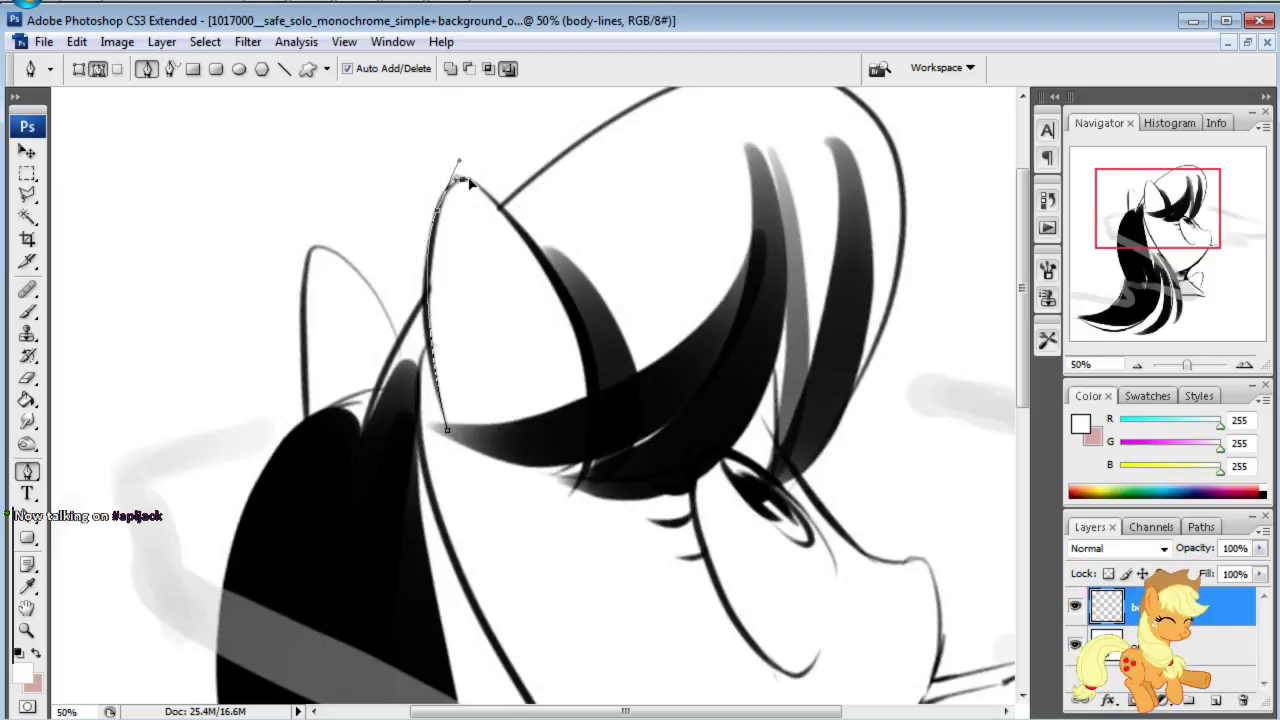
Step: Continue the ear path down its inner edge, breaking handles for sharp anchors
{"action": "left_click", "coordinate": [27, 515]}
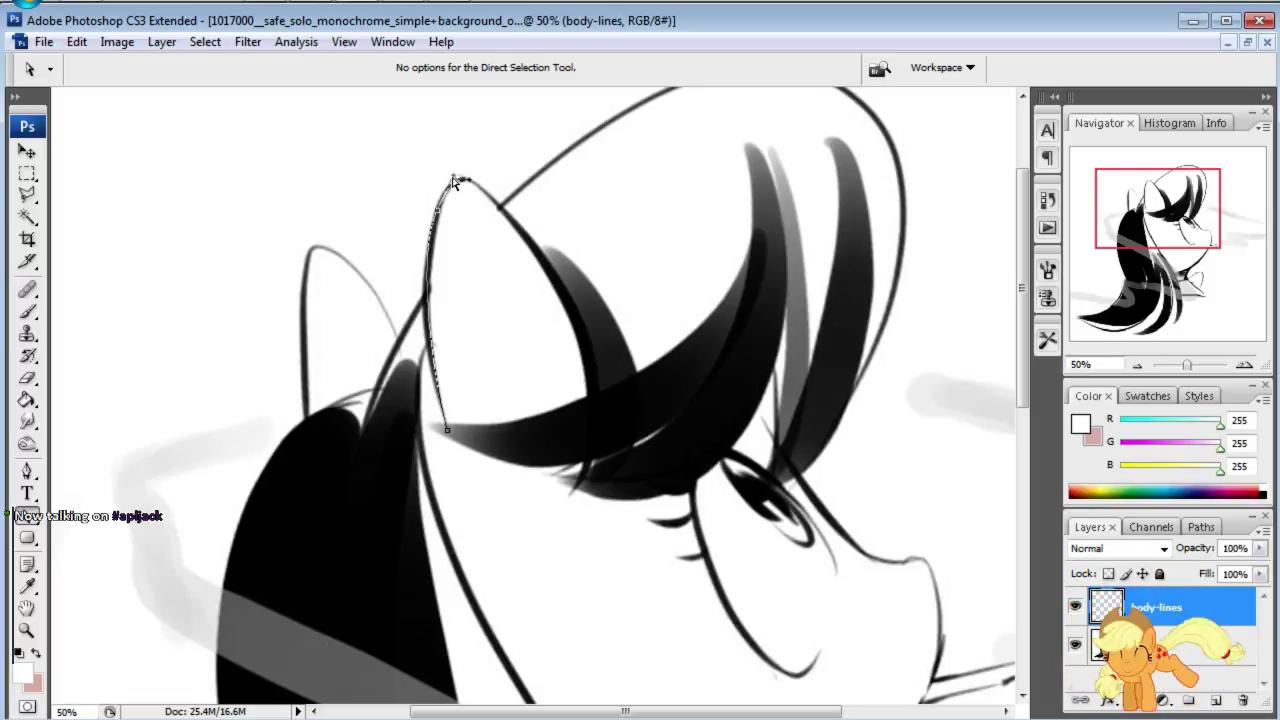
{"action": "left_click", "coordinate": [24, 472]}
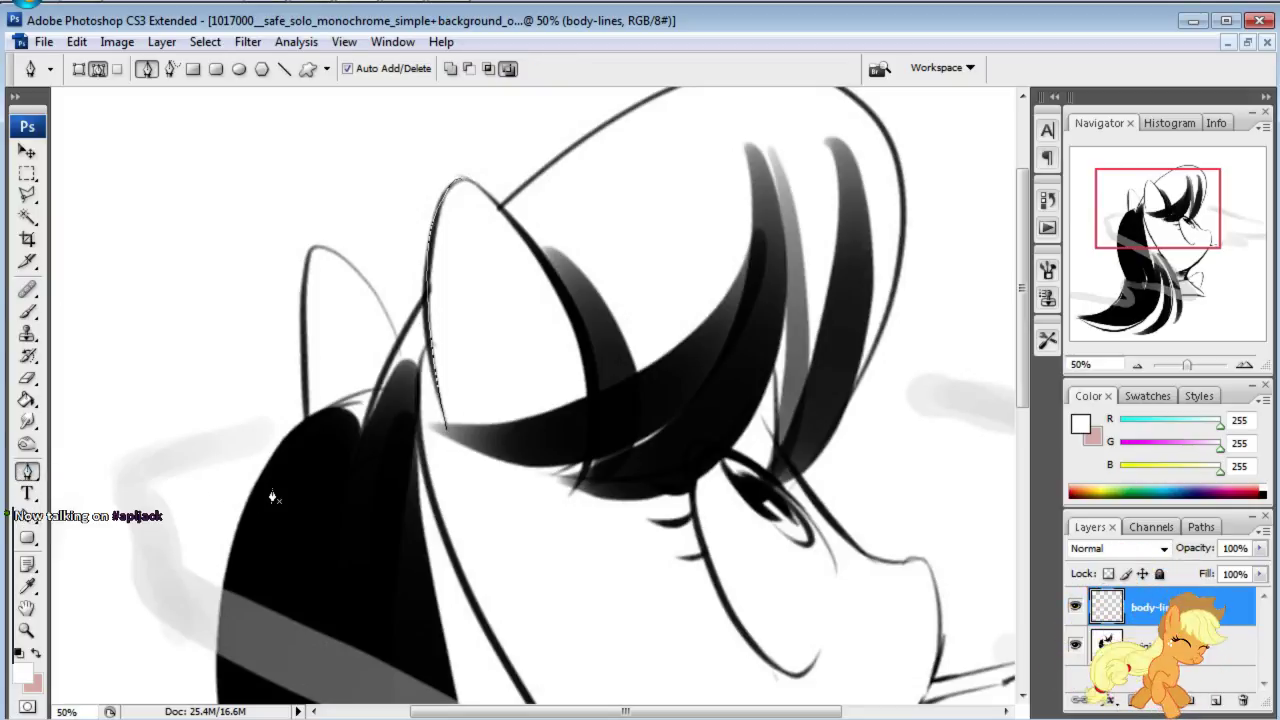
{"action": "left_click", "coordinate": [586, 468]}
{"action": "left_click_drag", "start_coordinate": [551, 287], "coordinate": [520, 241]}
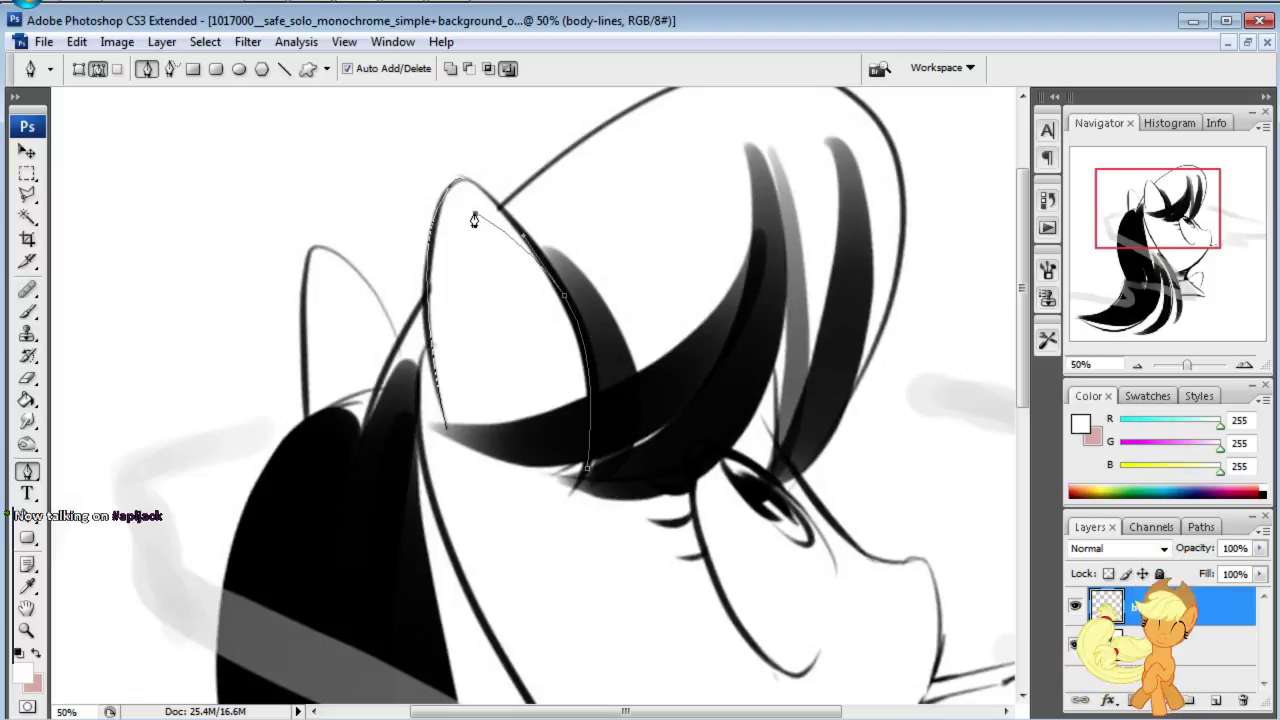
{"action": "left_click_drag", "start_coordinate": [477, 203], "coordinate": [466, 186]}
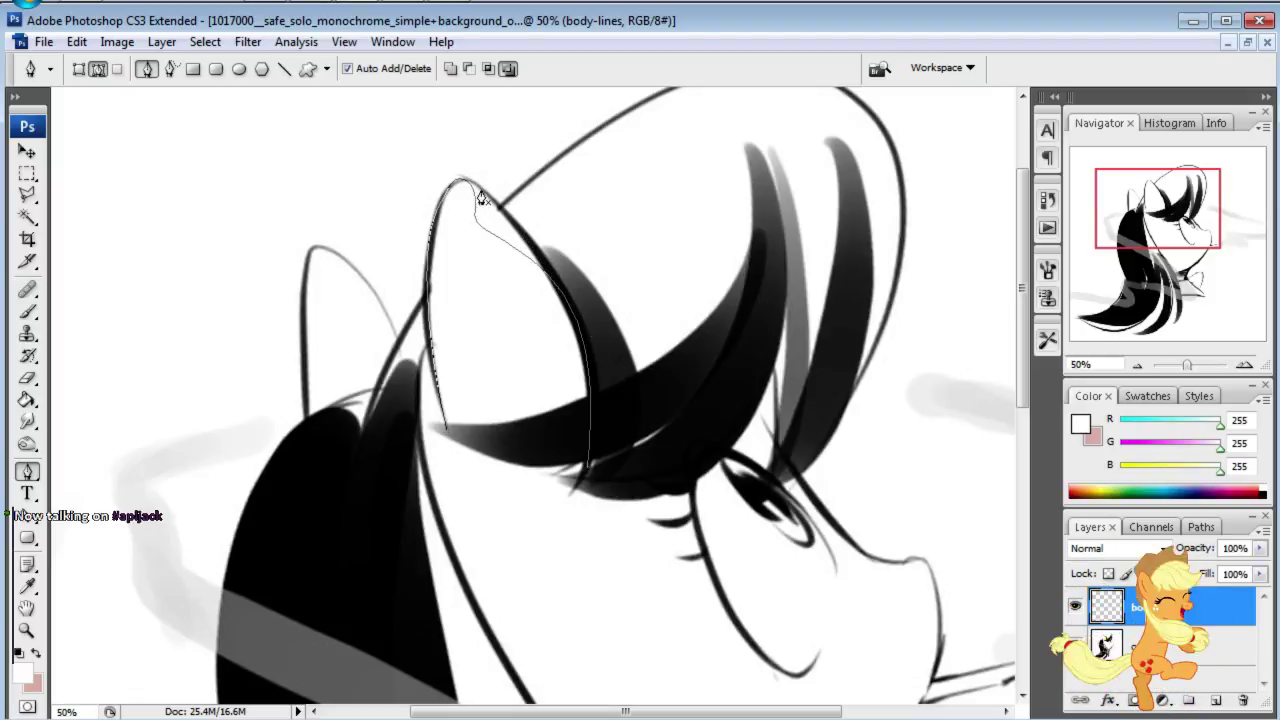
{"action": "left_click", "coordinate": [27, 472]}
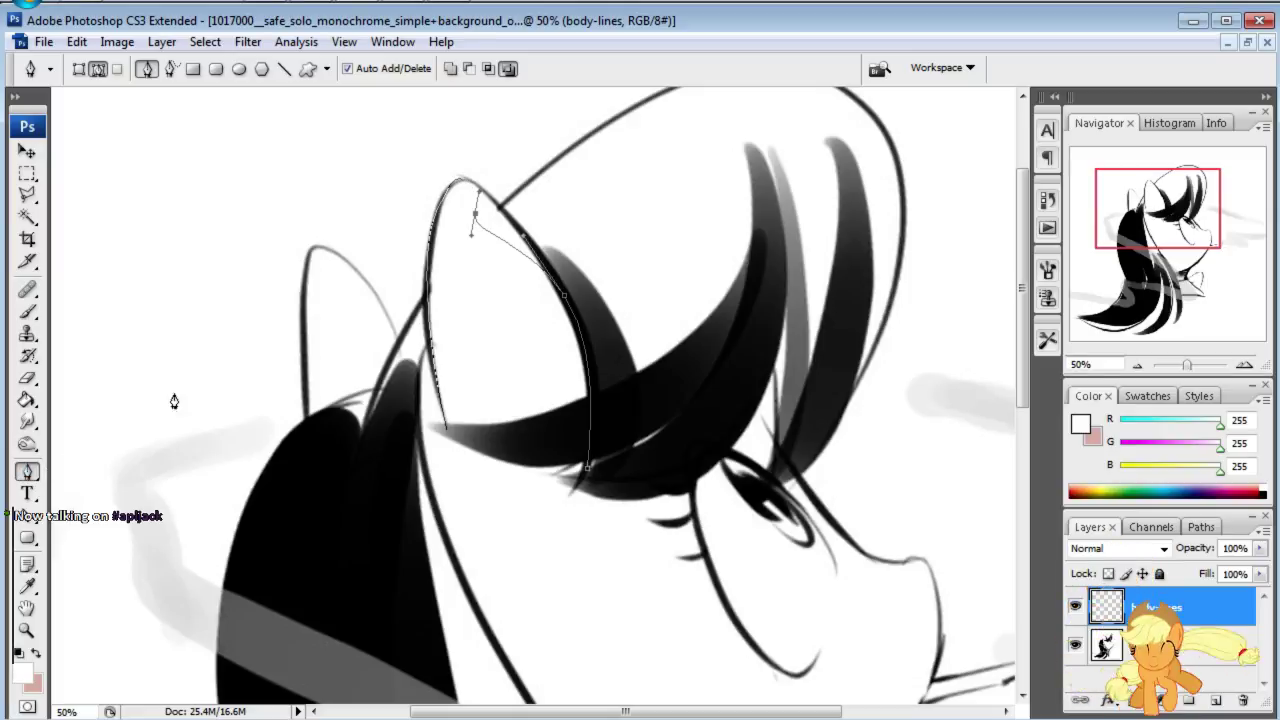
{"action": "left_click", "coordinate": [467, 195]}
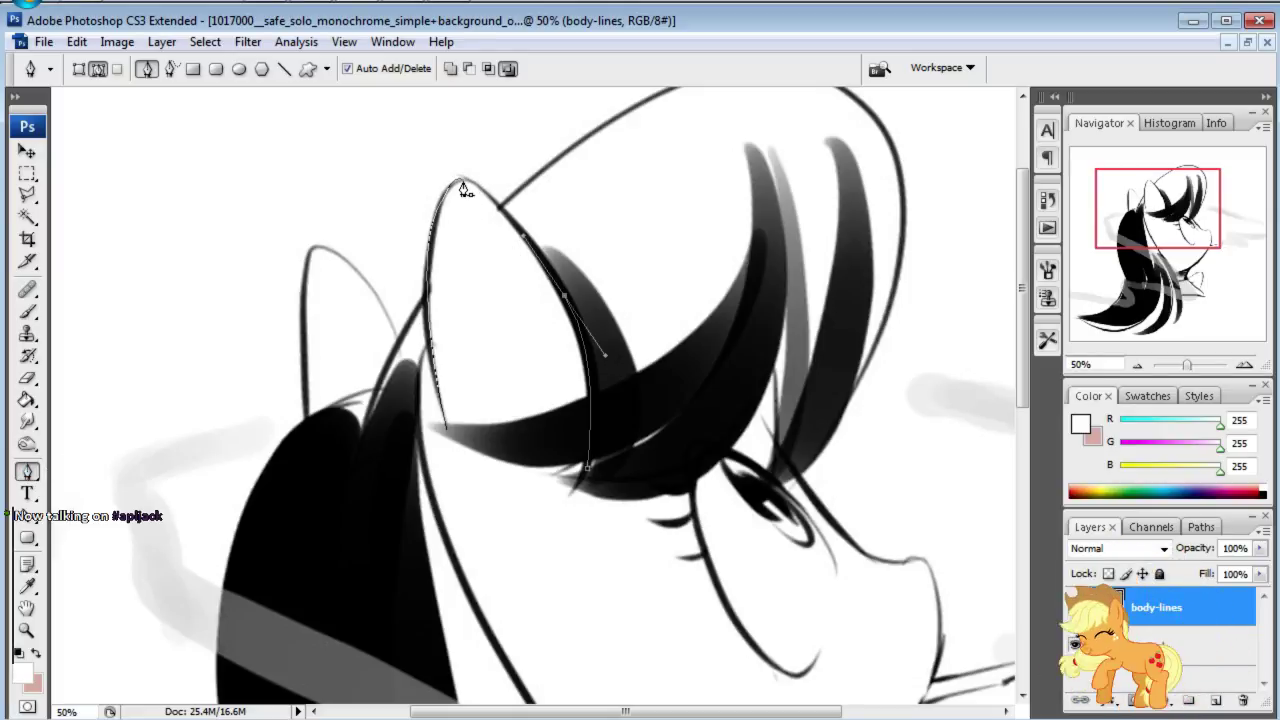
{"action": "left_click", "coordinate": [467, 187]}
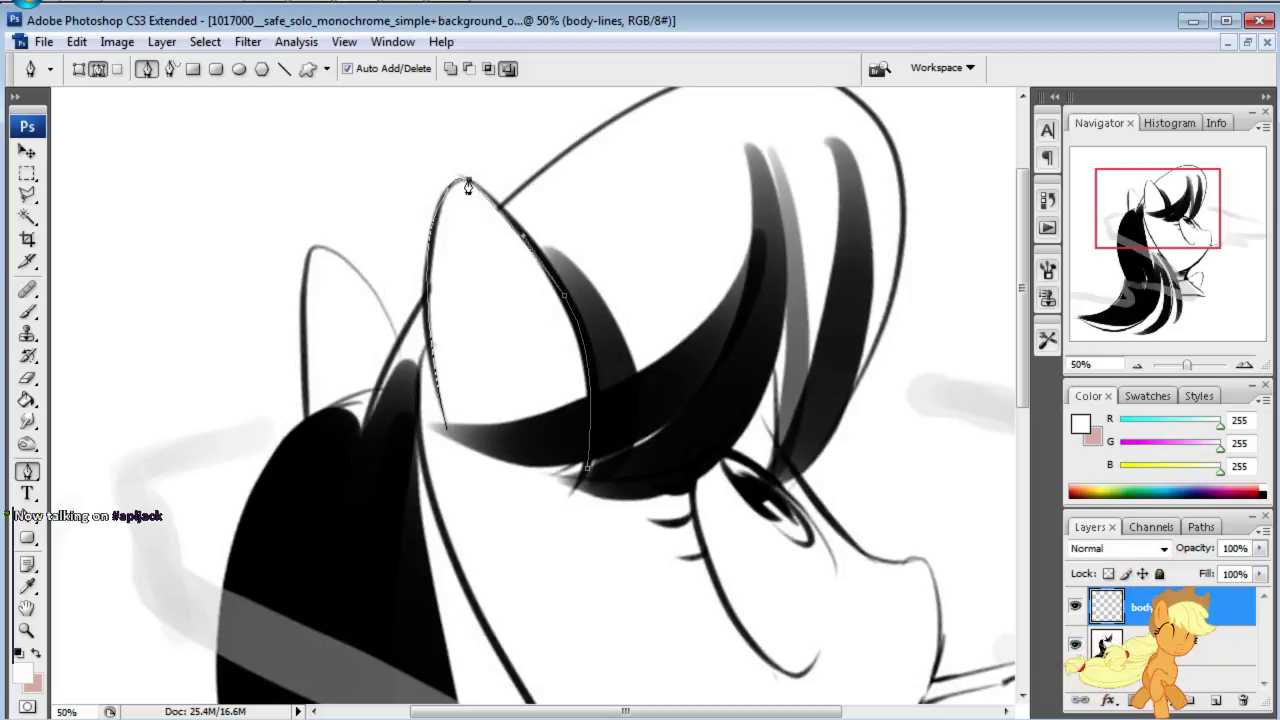
Step: Nudge the ear-tip anchor and reshape the curve to hug the hair edge
{"action": "left_click", "coordinate": [27, 522]}
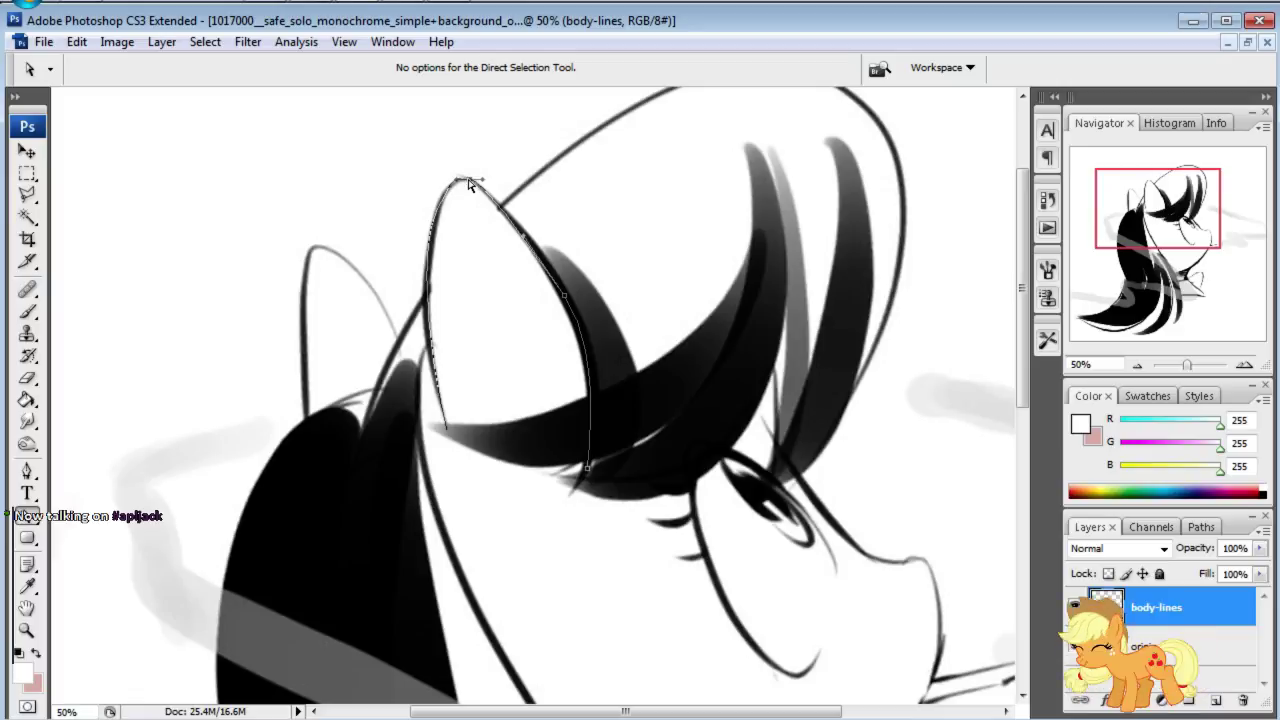
{"action": "left_click", "coordinate": [461, 180]}
{"action": "left_click_drag", "start_coordinate": [455, 176], "coordinate": [456, 183]}
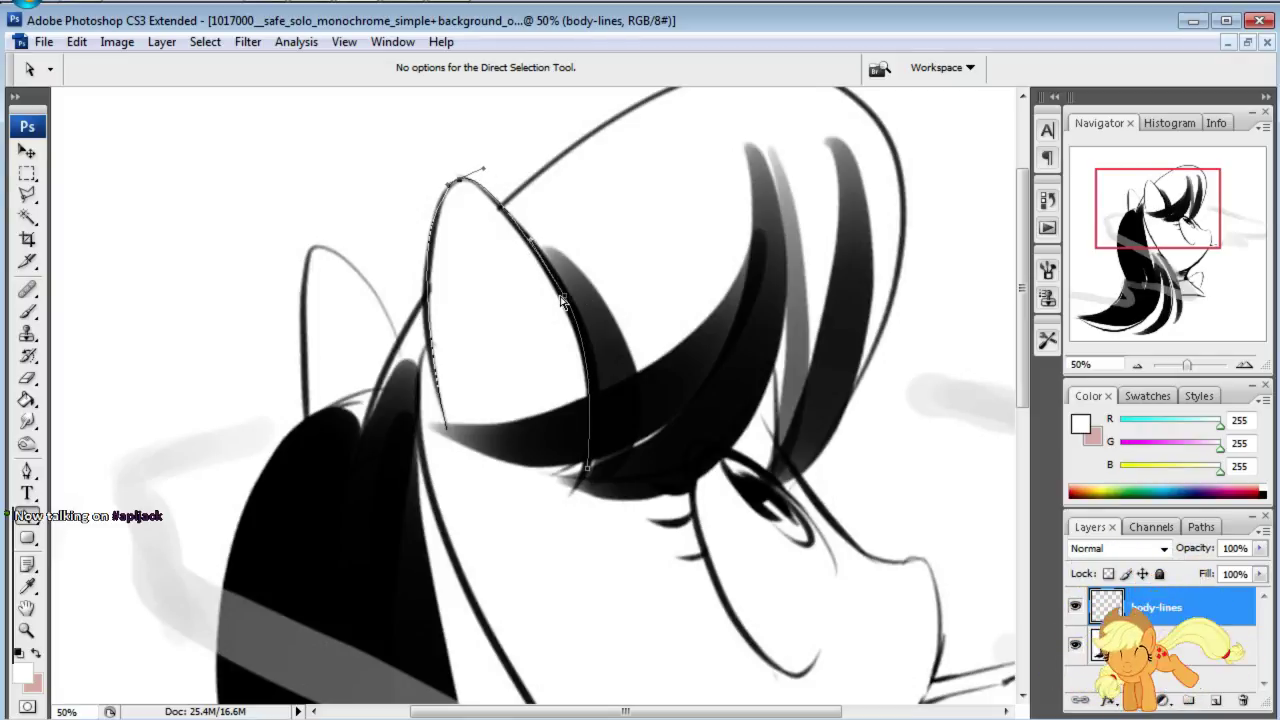
{"action": "left_click_drag", "start_coordinate": [562, 300], "coordinate": [577, 330]}
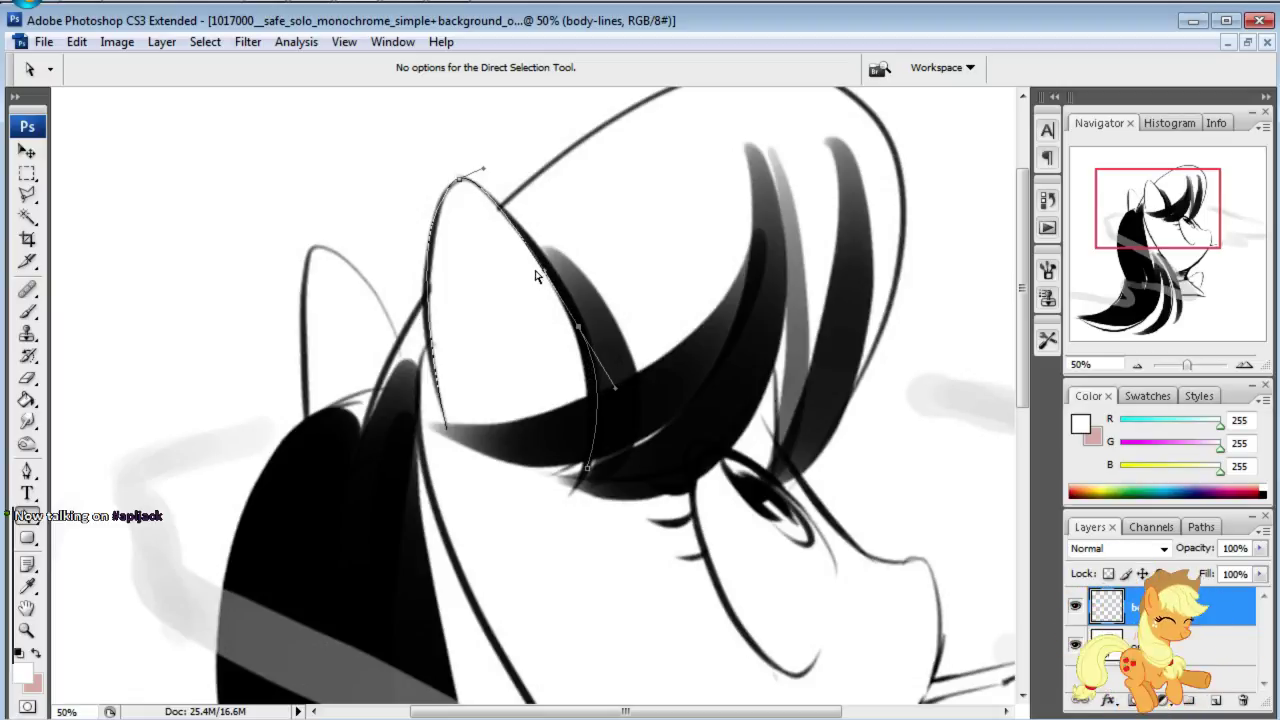
{"action": "left_click_drag", "start_coordinate": [549, 280], "coordinate": [557, 270]}
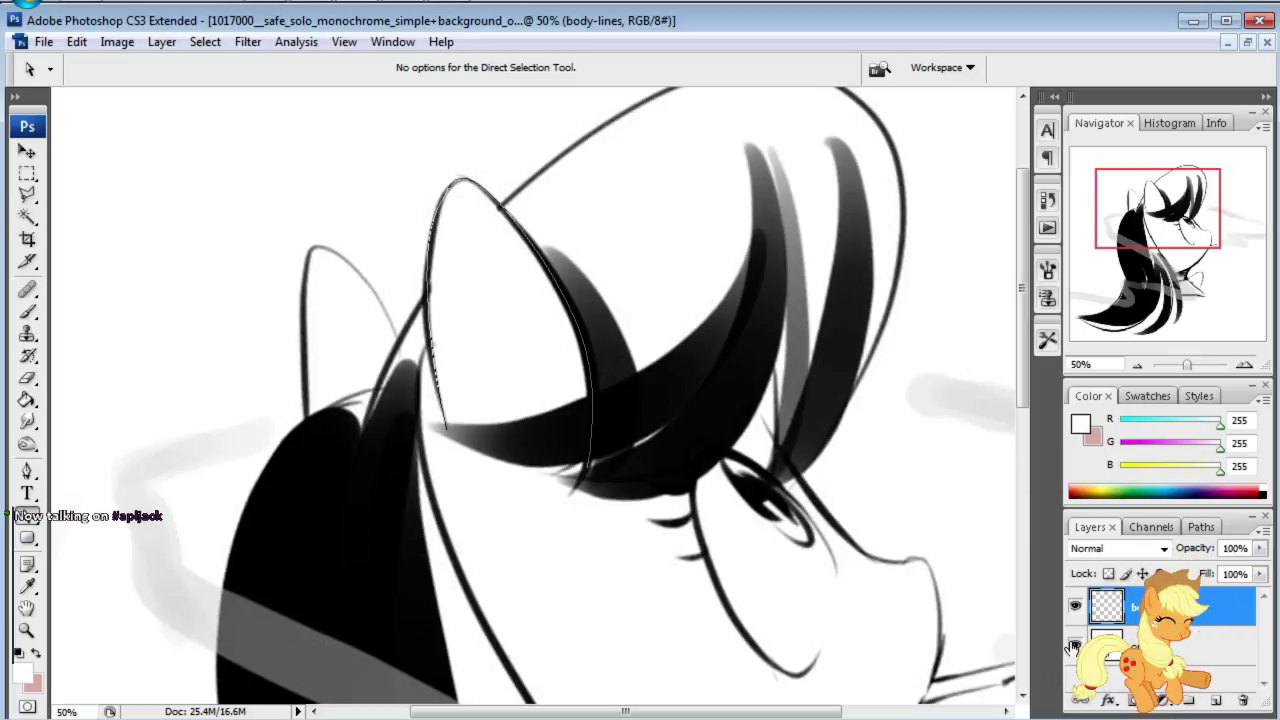
{"action": "left_click_drag", "start_coordinate": [955, 420], "coordinate": [858, 300]}
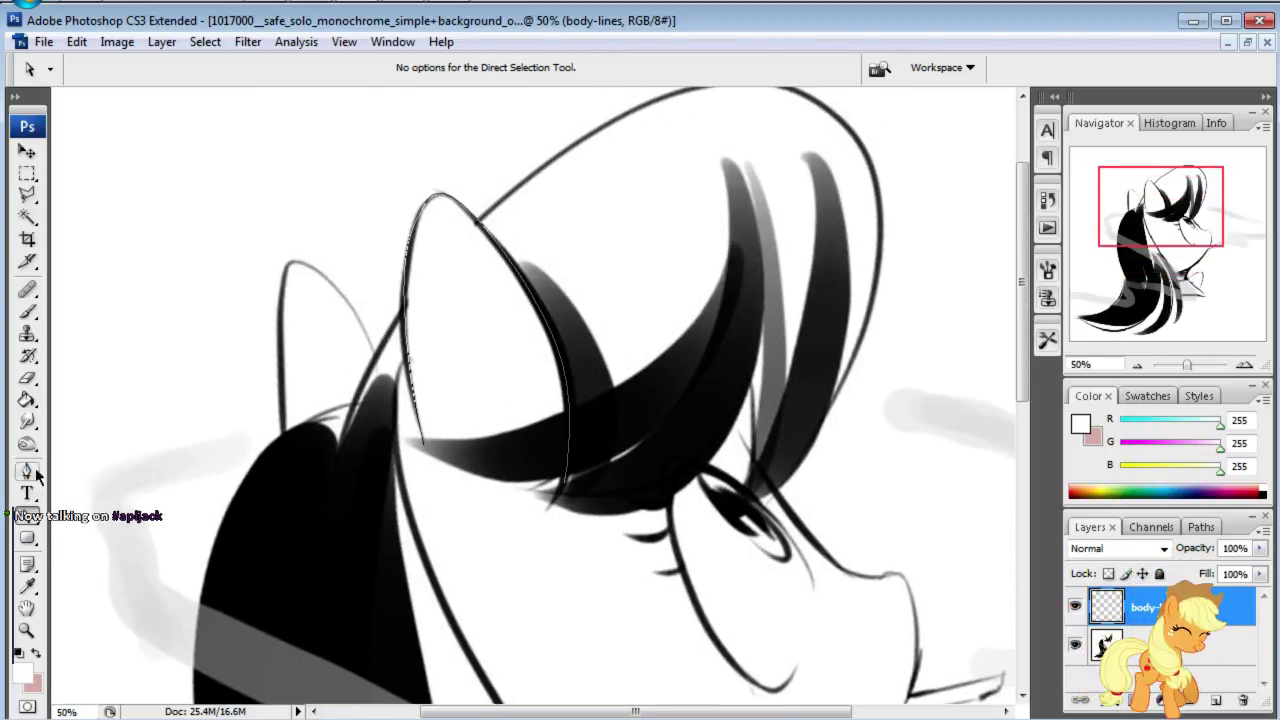
Step: Extend the pen path from the forelock down the forehead to the muzzle top
{"action": "left_click", "coordinate": [27, 471]}
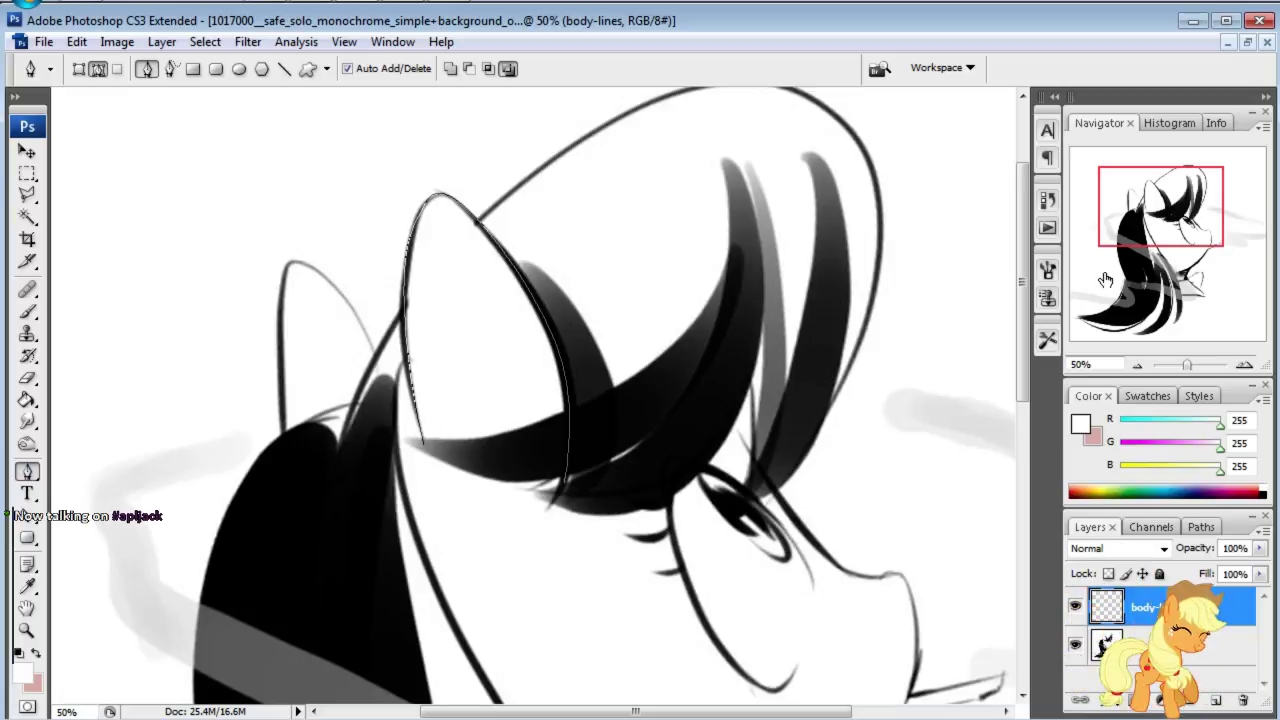
{"action": "mouse_move", "coordinate": [1176, 222]}
{"action": "left_mouse_down"}
{"action": "mouse_move", "coordinate": [1200, 235]}
{"action": "mouse_move", "coordinate": [1203, 218]}
{"action": "left_mouse_up"}
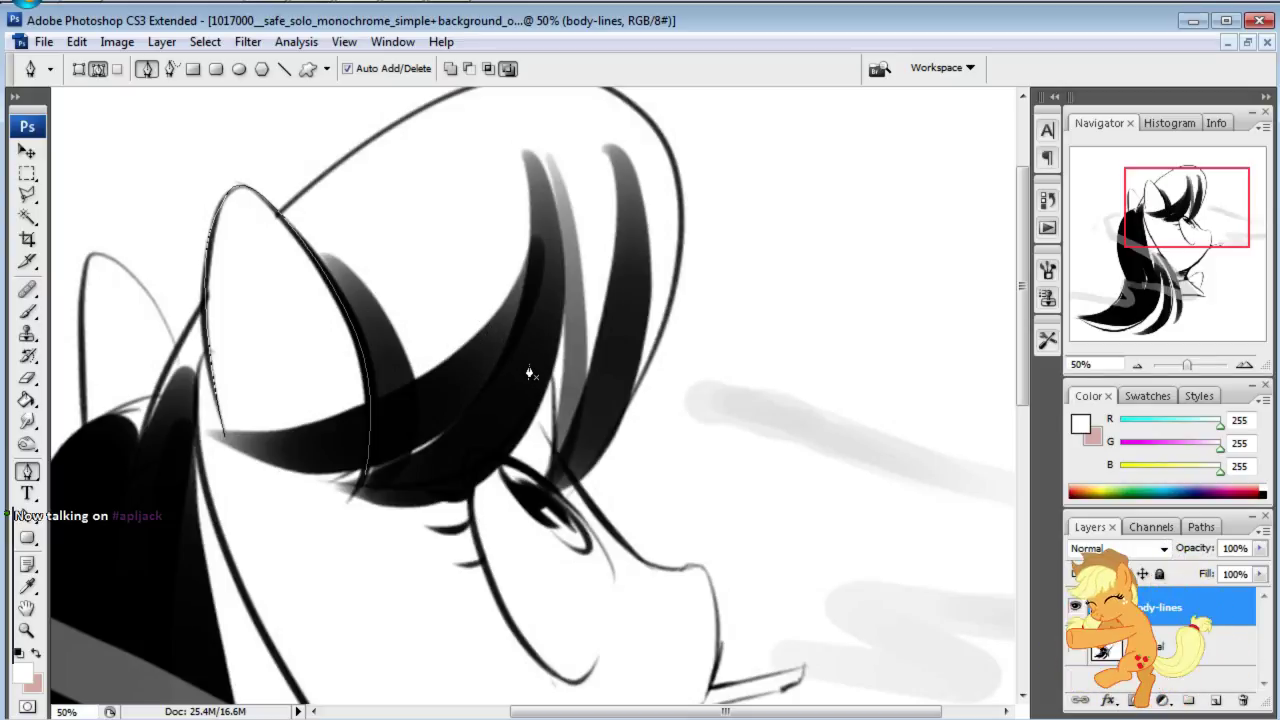
{"action": "left_click_drag", "start_coordinate": [516, 372], "coordinate": [521, 373]}
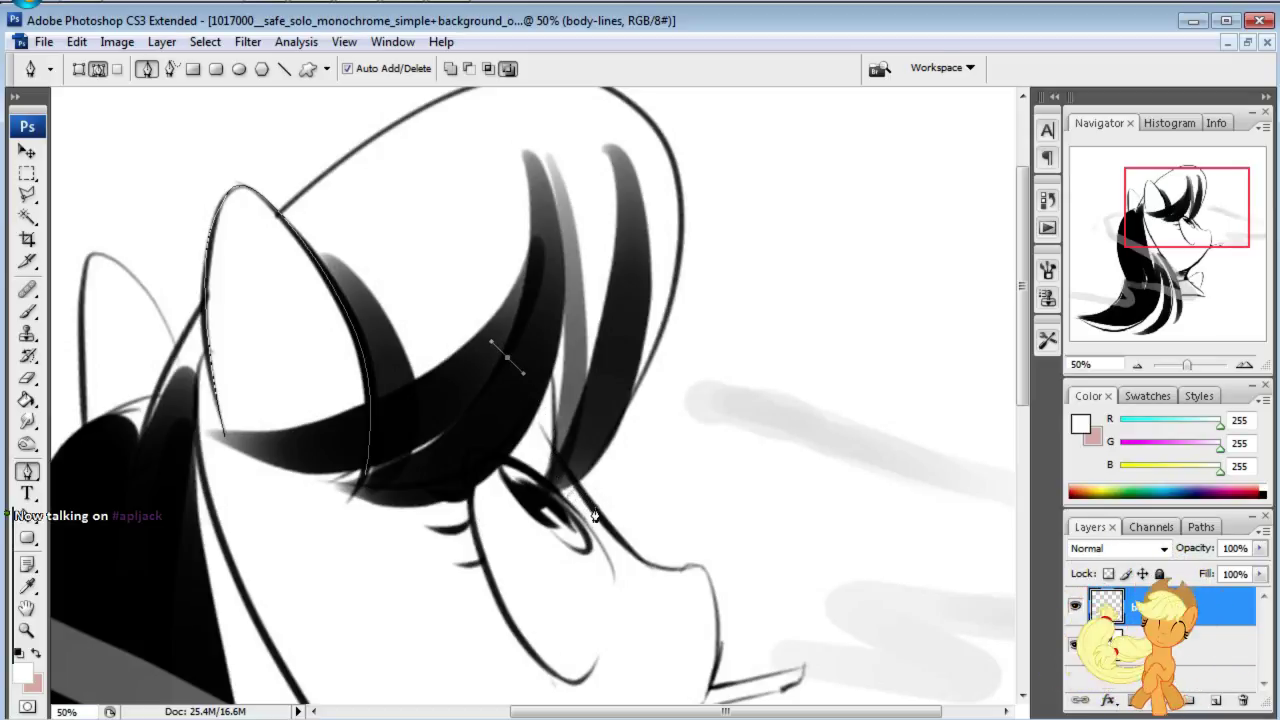
{"action": "left_click_drag", "start_coordinate": [613, 540], "coordinate": [663, 586]}
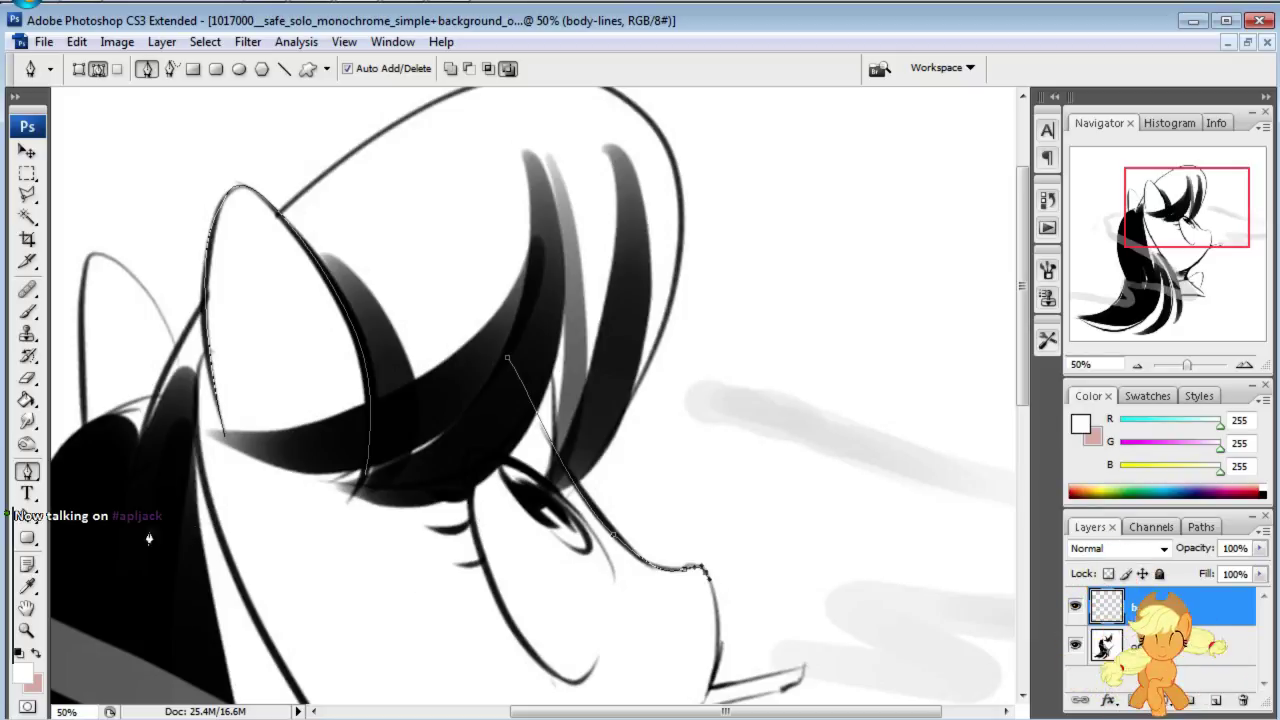
{"action": "key", "text": "a"}
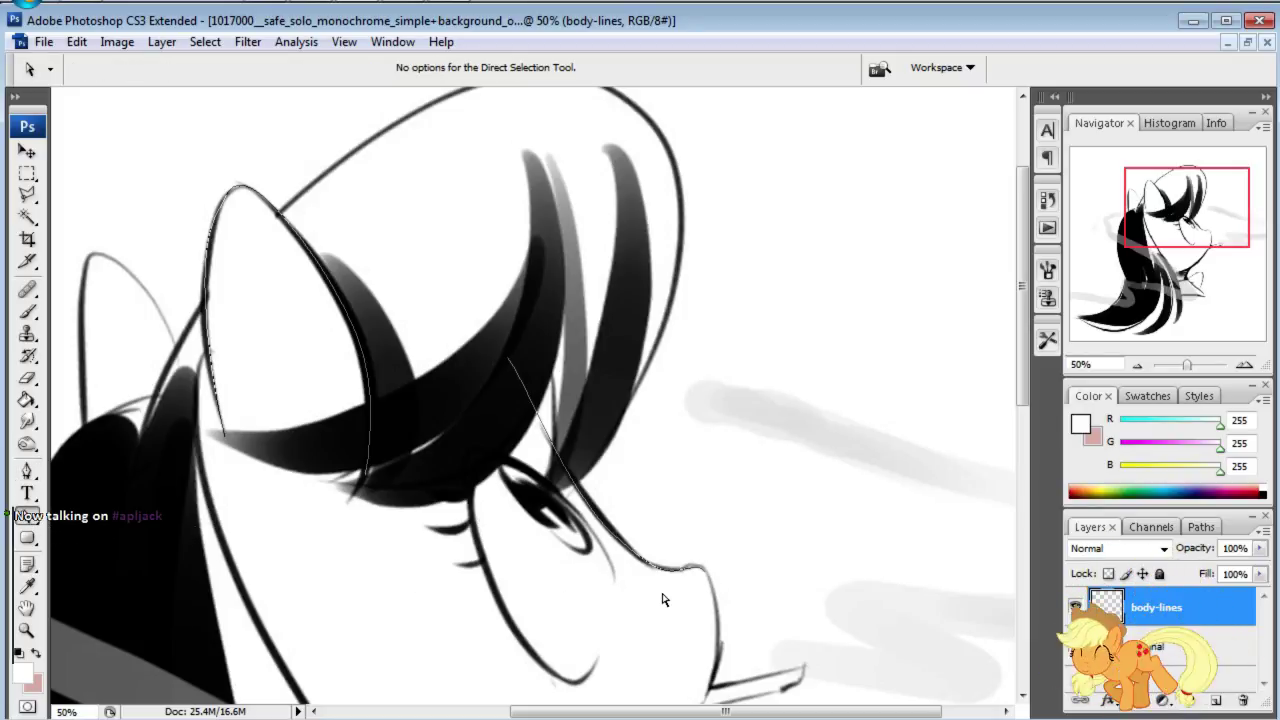
{"action": "left_click", "coordinate": [682, 576]}
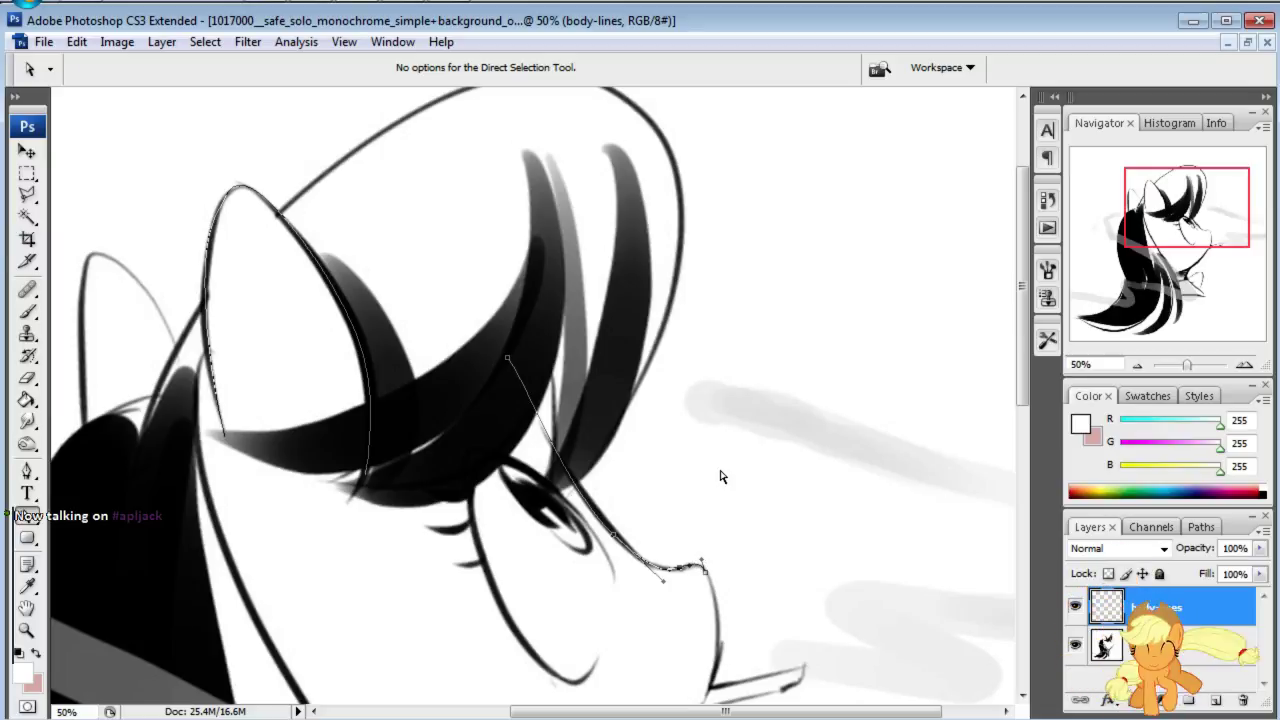
{"action": "scroll", "coordinate": [728, 461], "scroll_direction": "down", "scroll_amount": 5}
Step: Continue the pen path down the muzzle front and along the jaw to the neck
{"action": "scroll", "coordinate": [1005, 288], "scroll_direction": "up", "scroll_amount": 2}
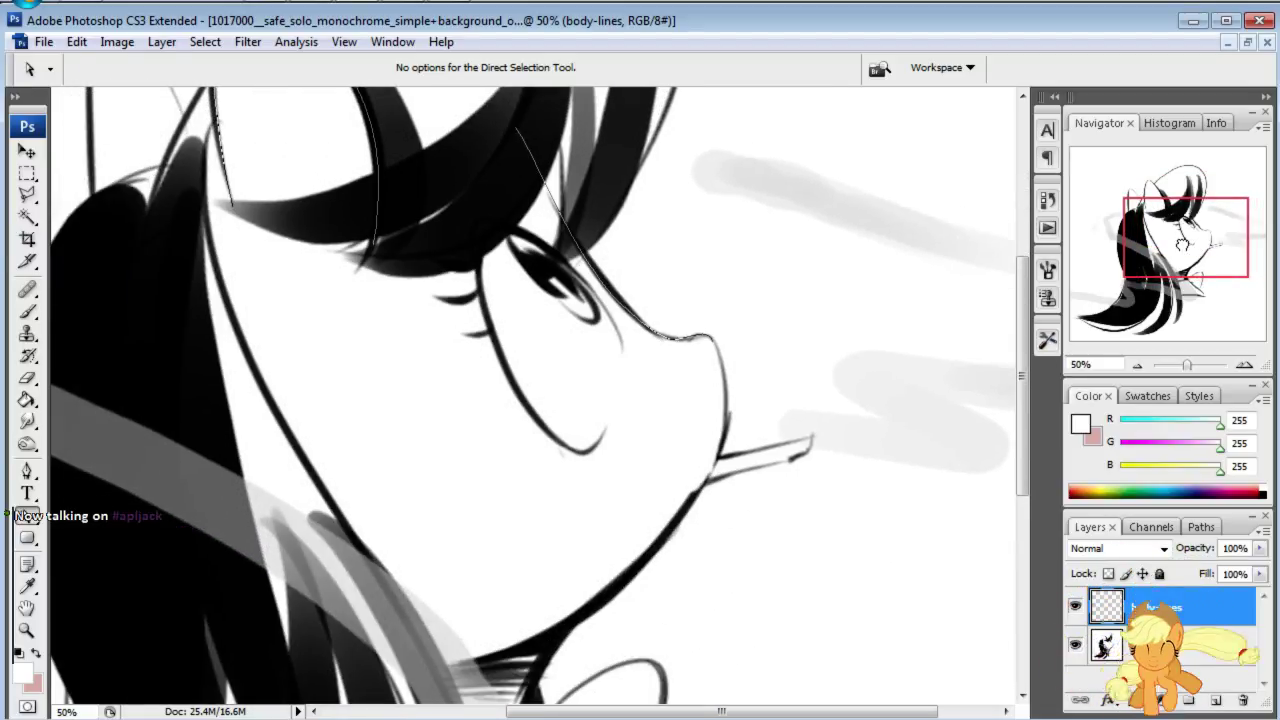
{"action": "left_click", "coordinate": [27, 473]}
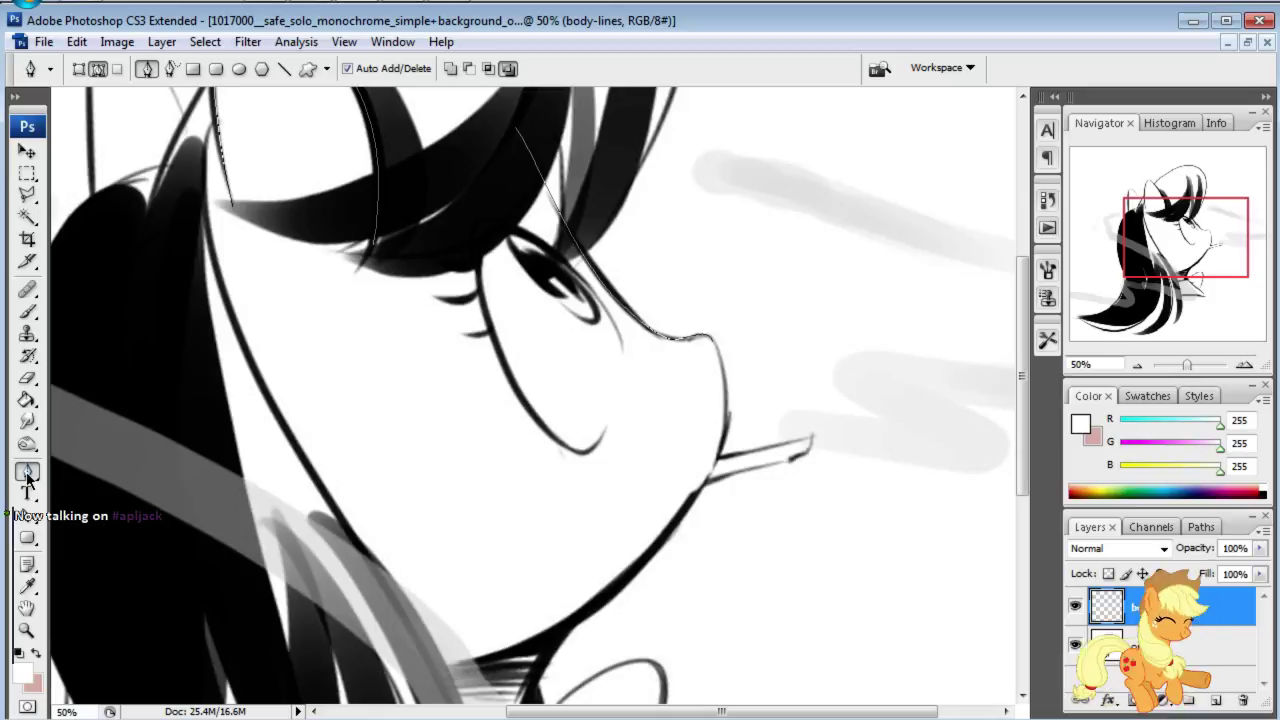
{"action": "left_click", "coordinate": [716, 350]}
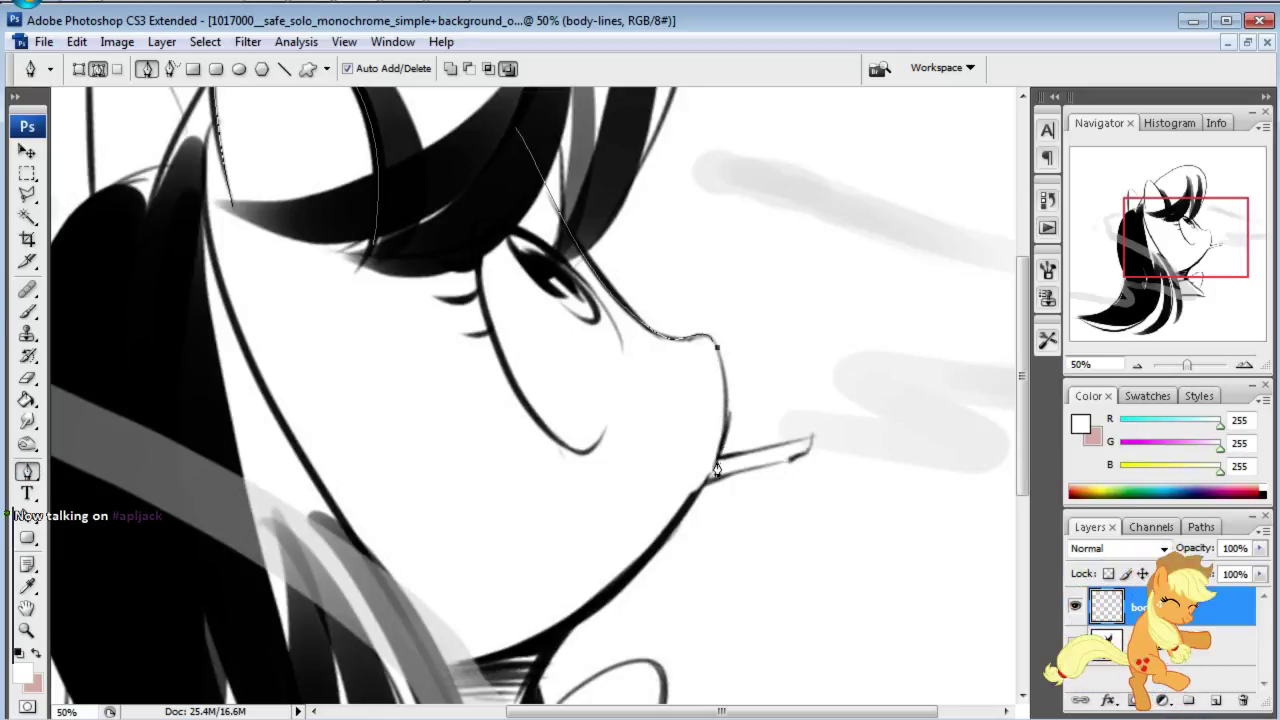
{"action": "left_click_drag", "start_coordinate": [710, 478], "coordinate": [678, 525]}
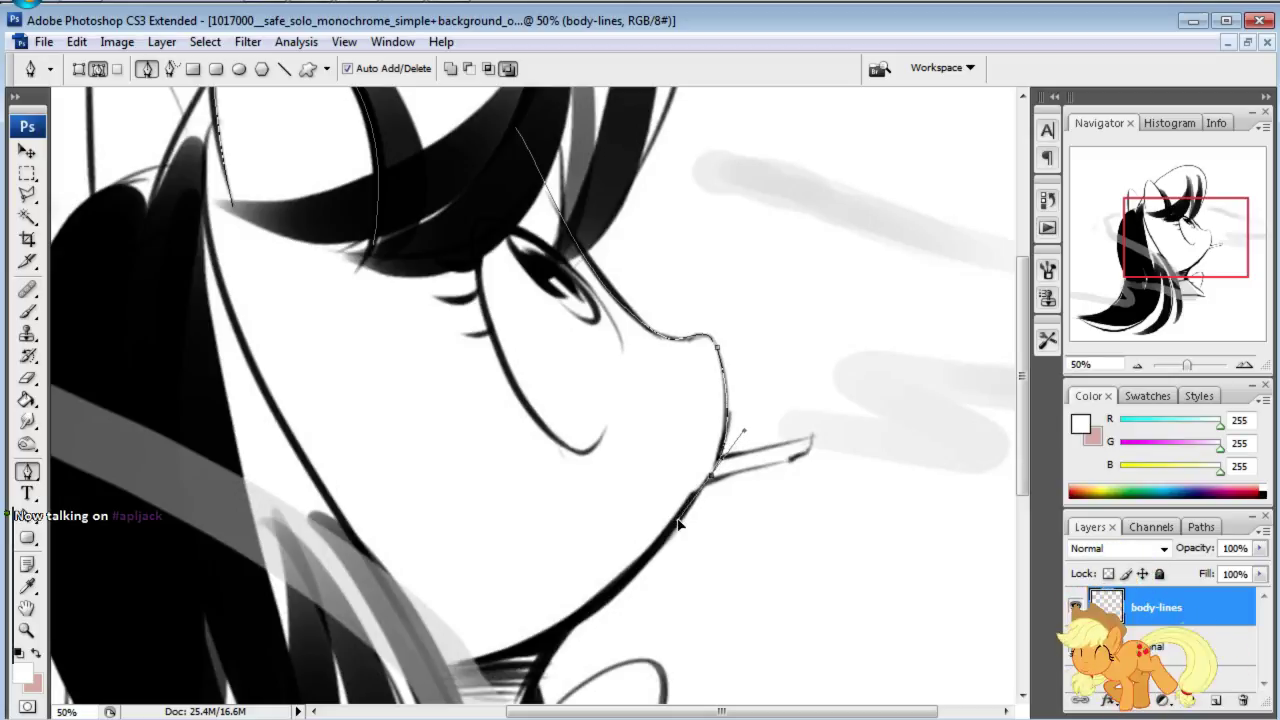
{"action": "left_click_drag", "start_coordinate": [1213, 251], "coordinate": [1207, 270]}
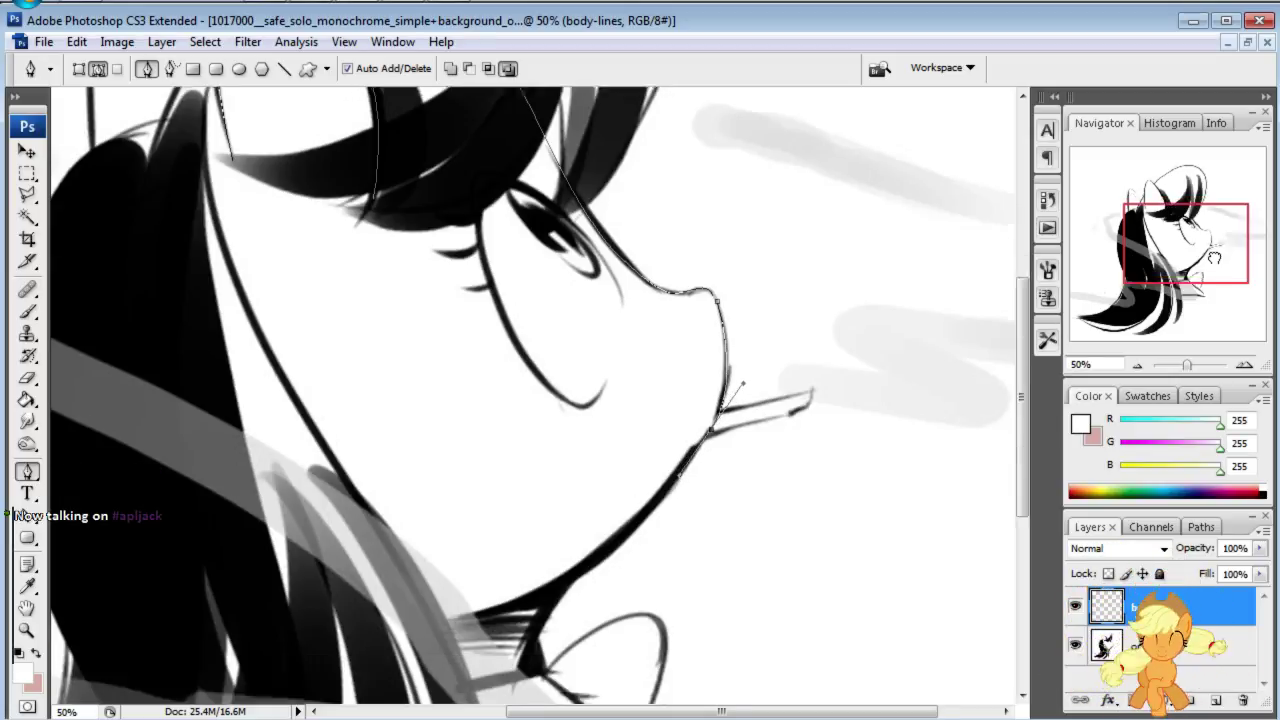
{"action": "left_click_drag", "start_coordinate": [582, 500], "coordinate": [515, 520]}
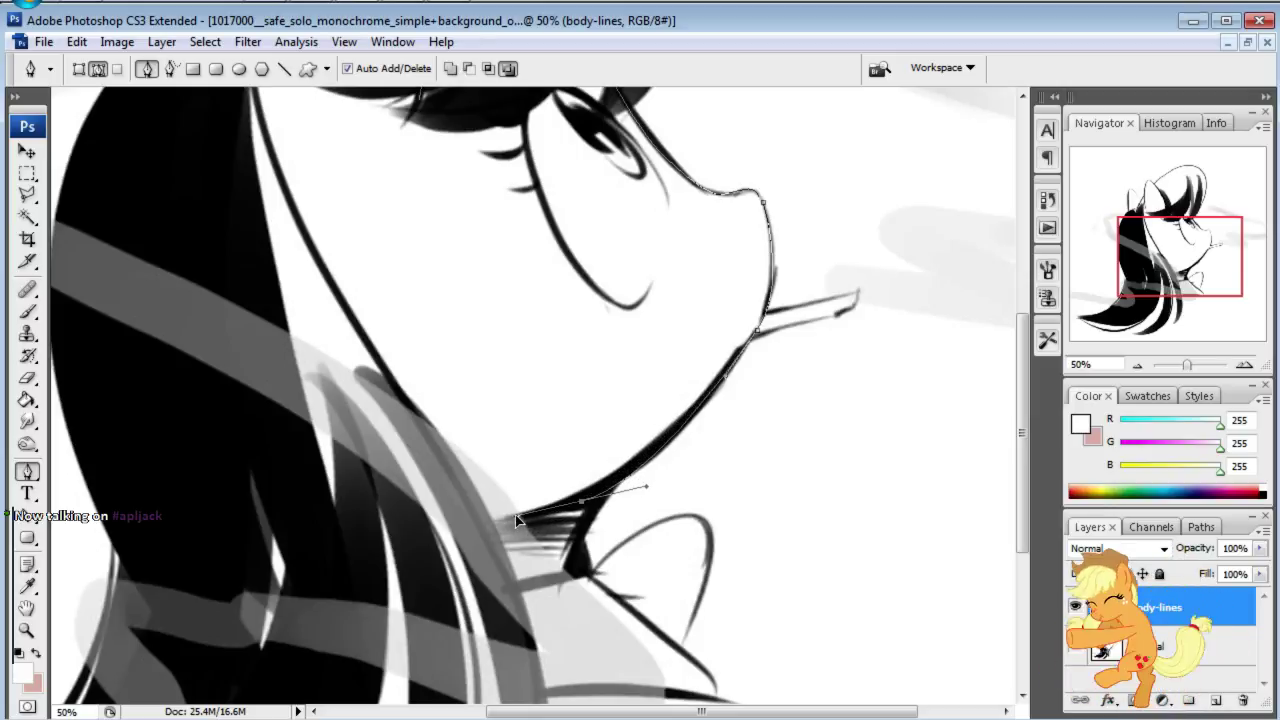
{"action": "key", "text": "Return"}
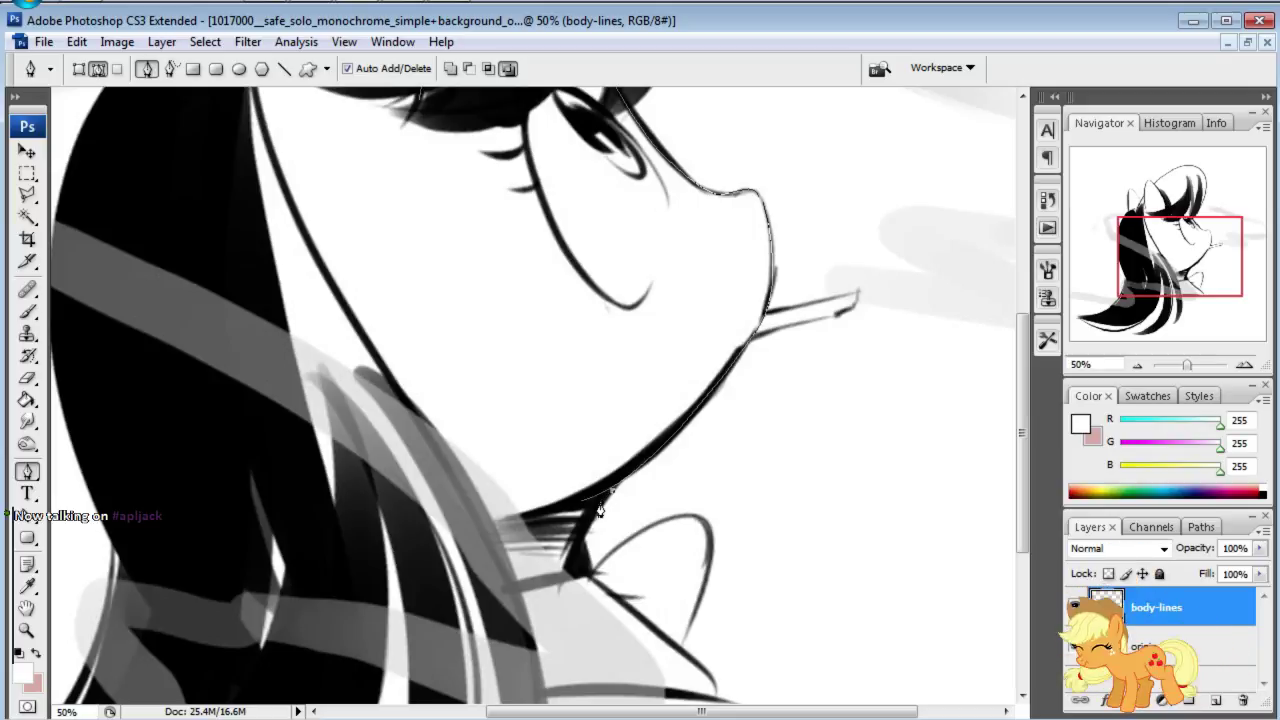
{"action": "scroll", "coordinate": [610, 530], "scroll_direction": "down", "scroll_amount": 3}
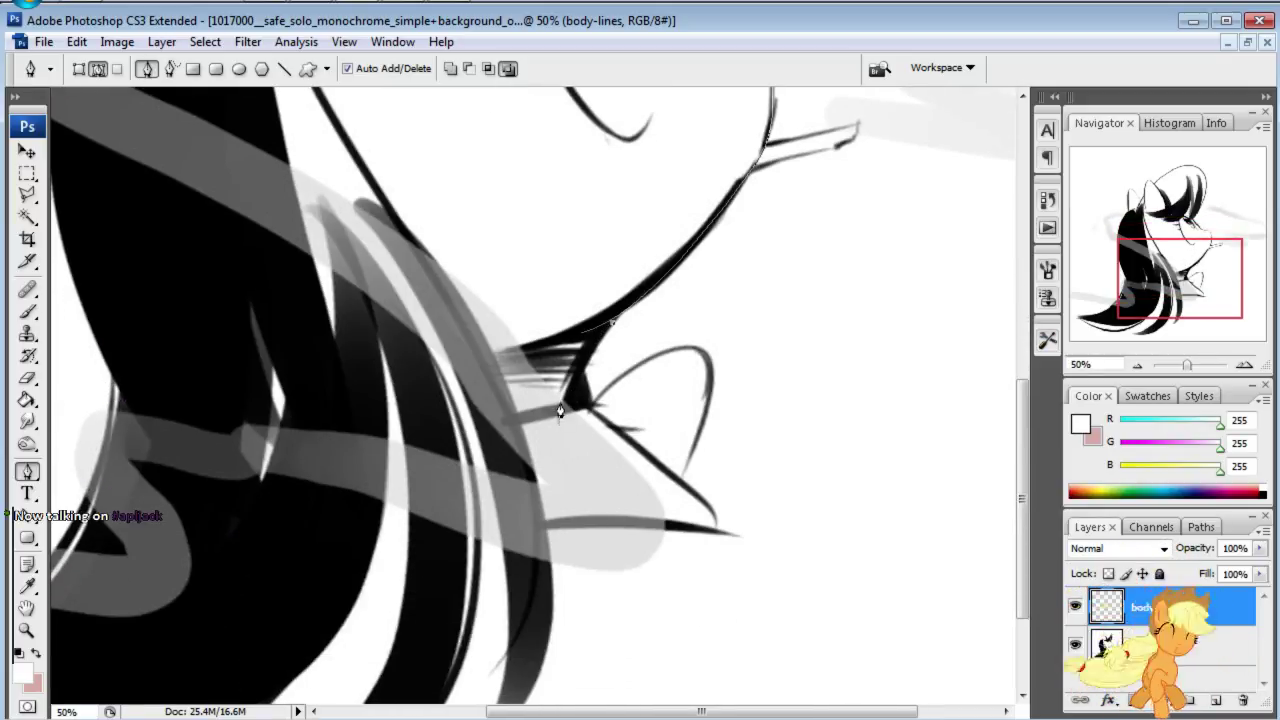
{"action": "left_click_drag", "start_coordinate": [570, 475], "coordinate": [602, 562]}
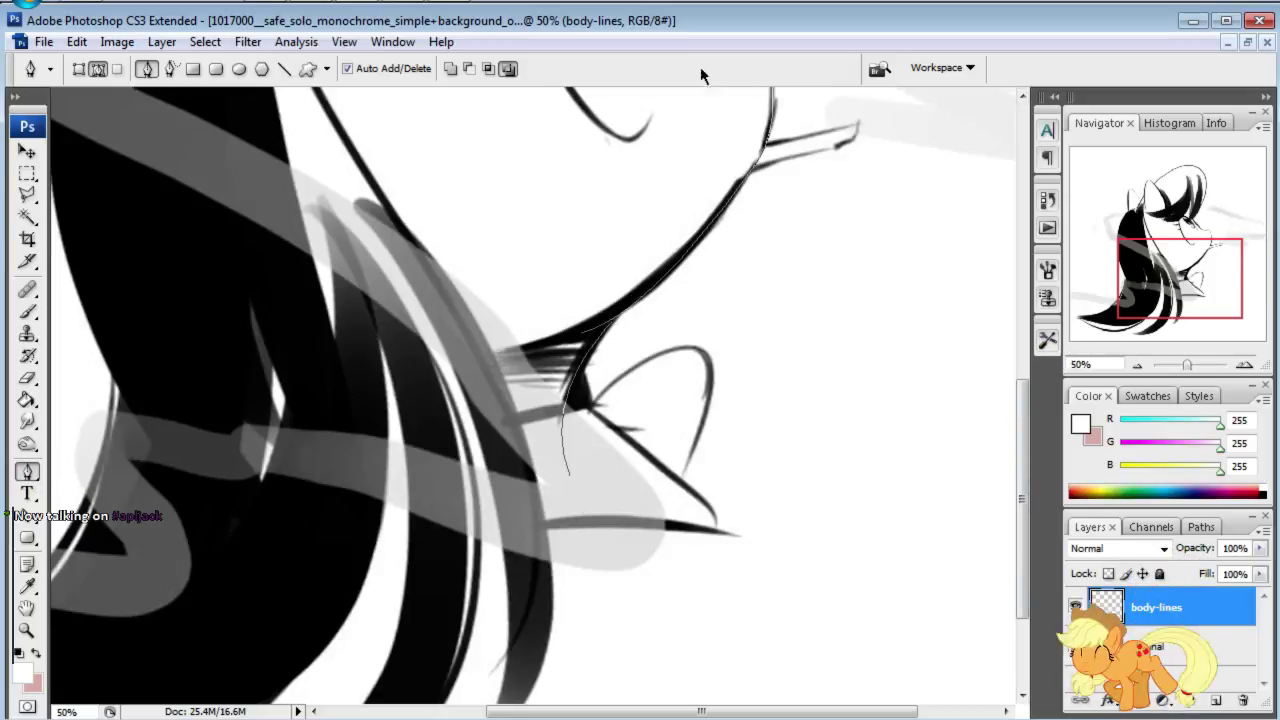
{"action": "left_click_drag", "start_coordinate": [1175, 298], "coordinate": [1153, 239]}
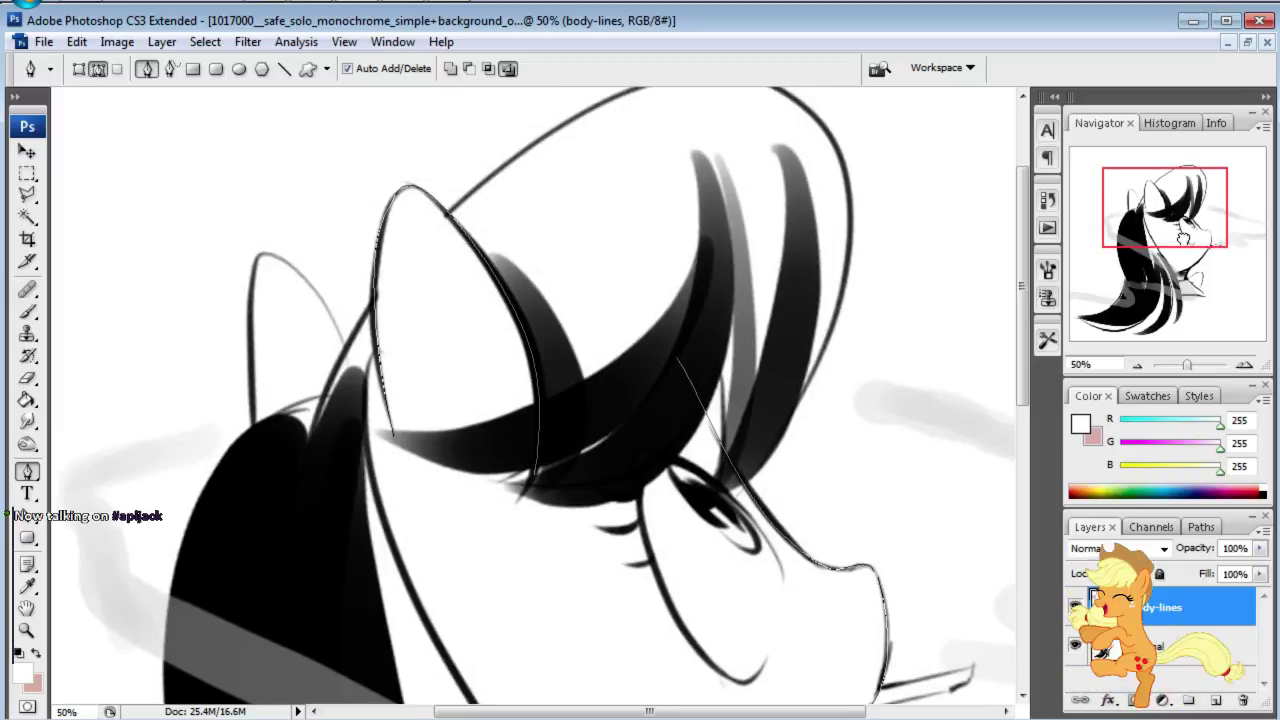
{"action": "mouse_move", "coordinate": [1177, 250]}
{"action": "left_mouse_down"}
{"action": "mouse_move", "coordinate": [1187, 230]}
{"action": "mouse_move", "coordinate": [1117, 288]}
{"action": "left_mouse_up"}
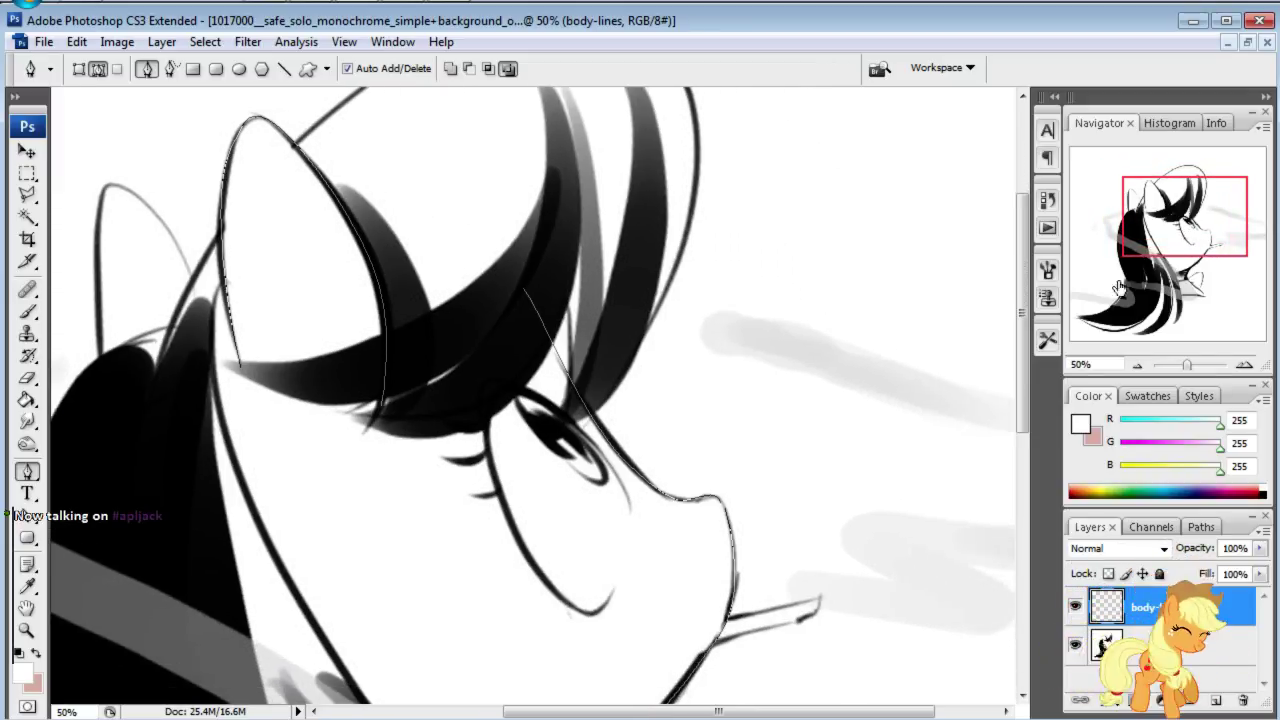
Step: Reshape the muzzle-tip curve and convert its anchor into a sharp corner
{"action": "left_click", "coordinate": [27, 515]}
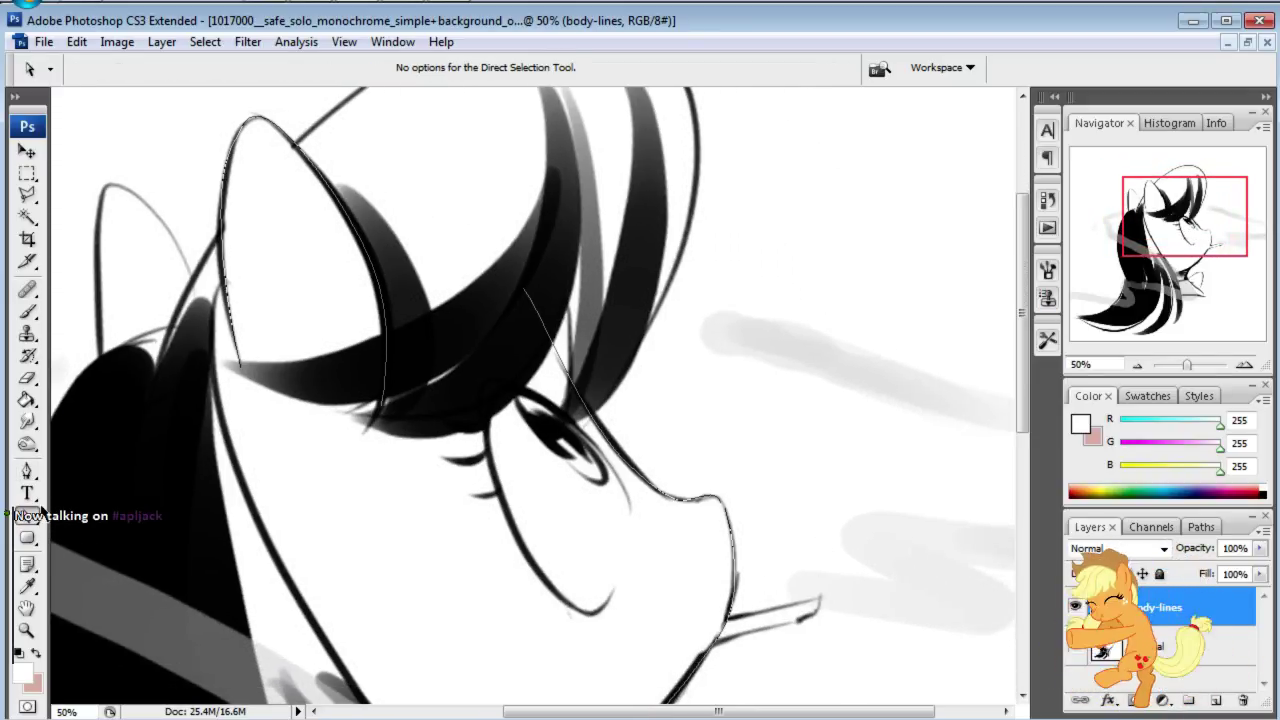
{"action": "left_click", "coordinate": [726, 514]}
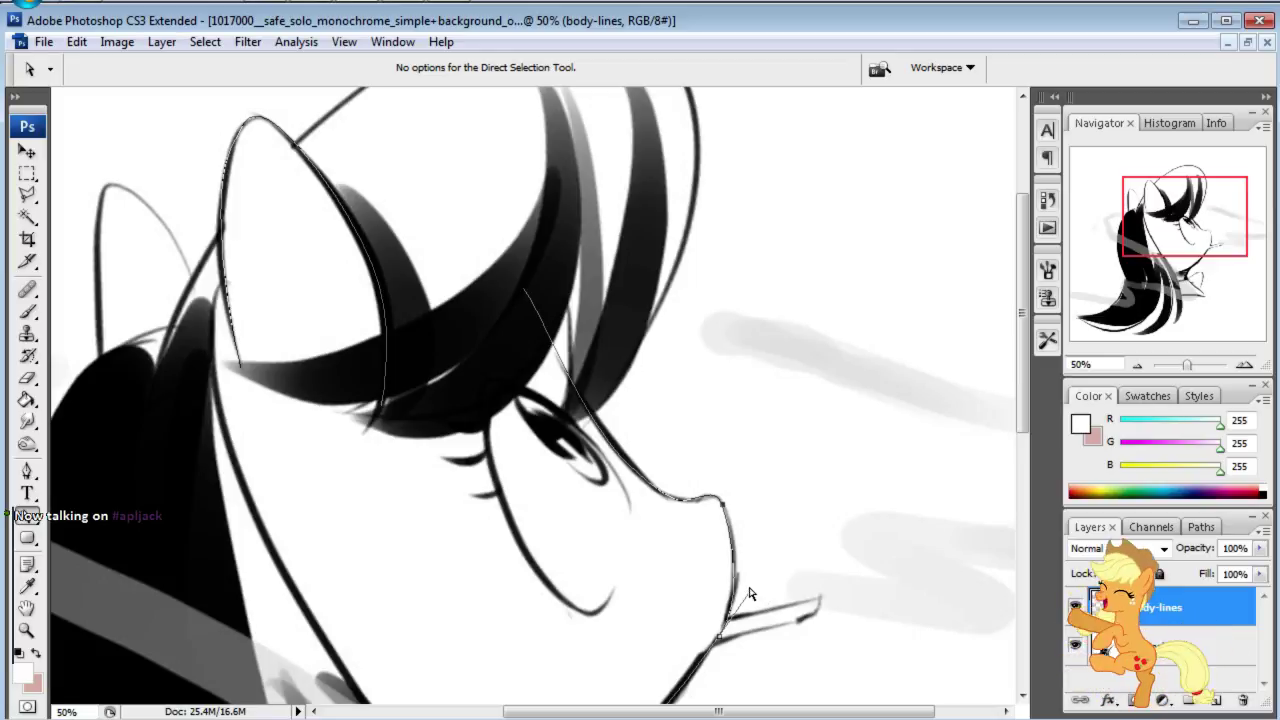
{"action": "left_click_drag", "start_coordinate": [749, 594], "coordinate": [749, 570]}
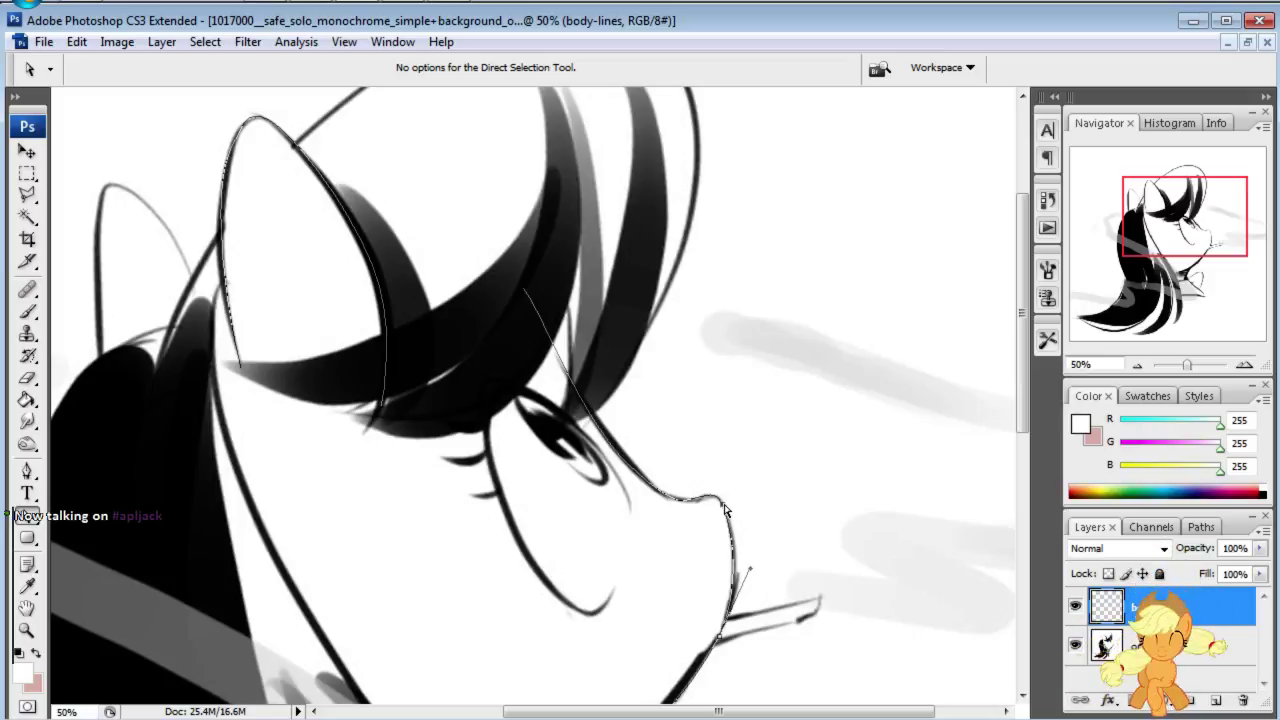
{"action": "right_click", "coordinate": [22, 480]}
{"action": "left_click", "coordinate": [120, 546]}
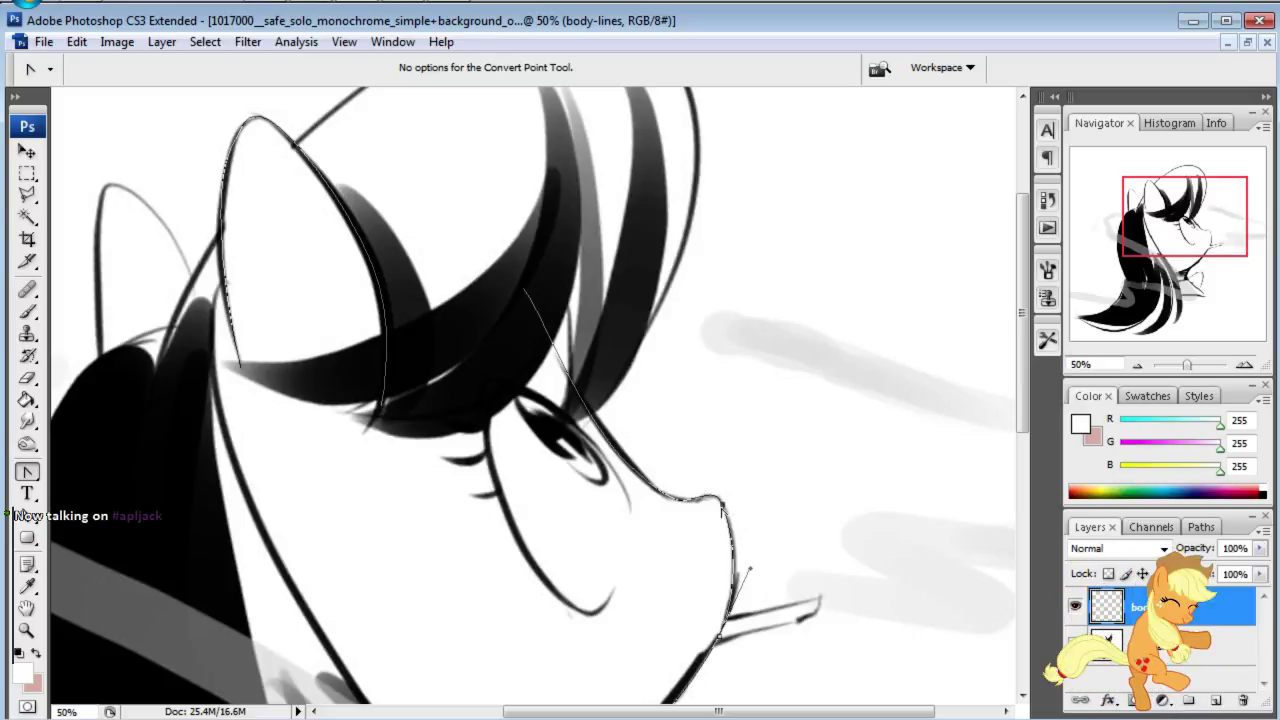
{"action": "left_click_drag", "start_coordinate": [716, 500], "coordinate": [730, 535]}
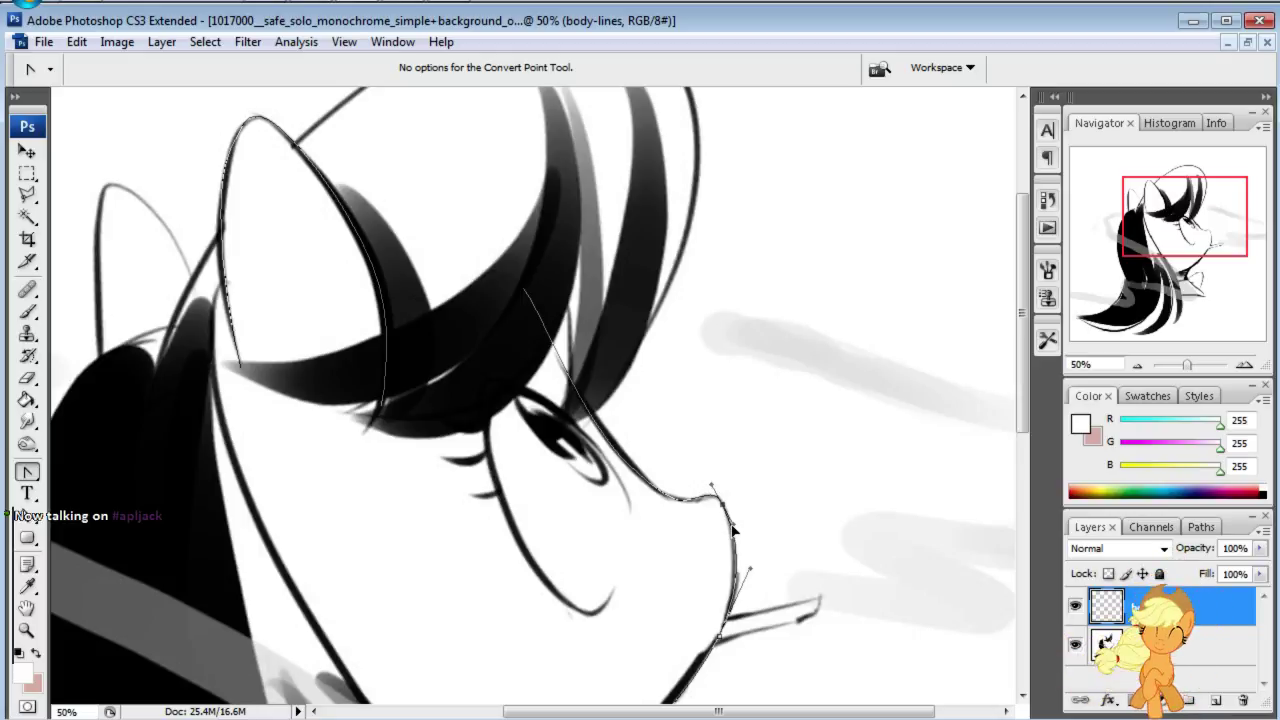
{"action": "left_click", "coordinate": [775, 478]}
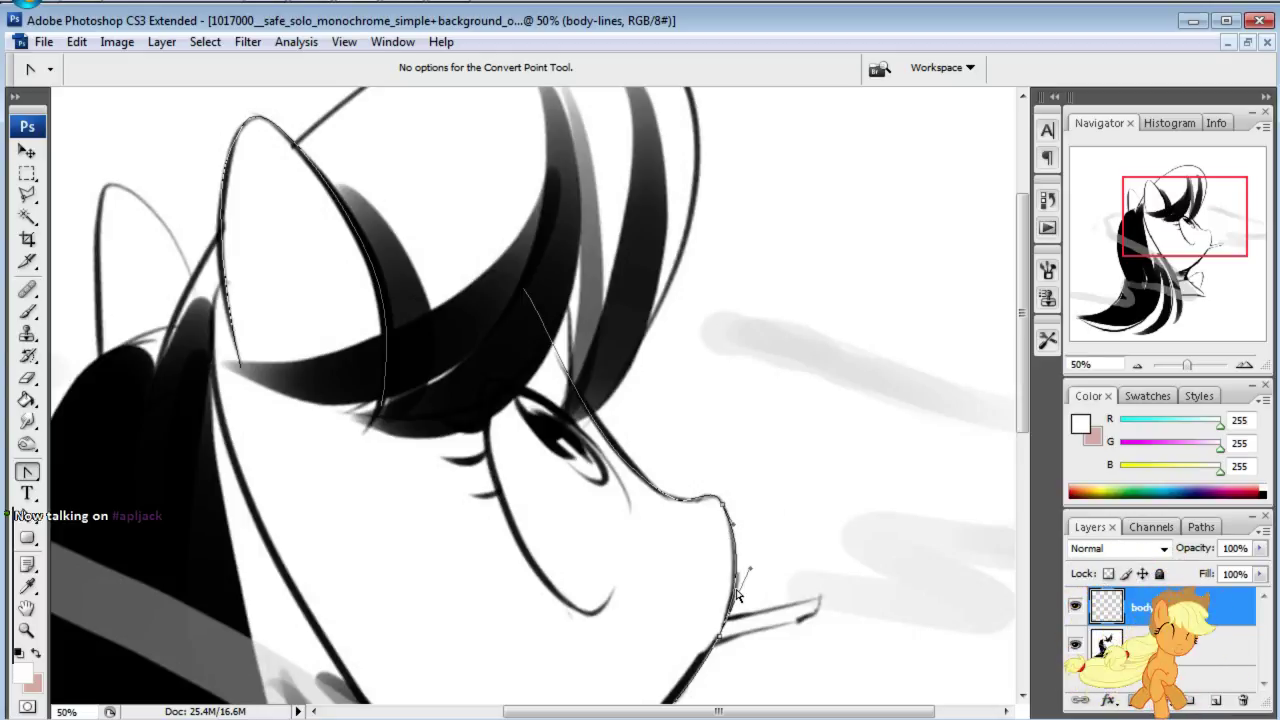
{"action": "left_click", "coordinate": [27, 515]}
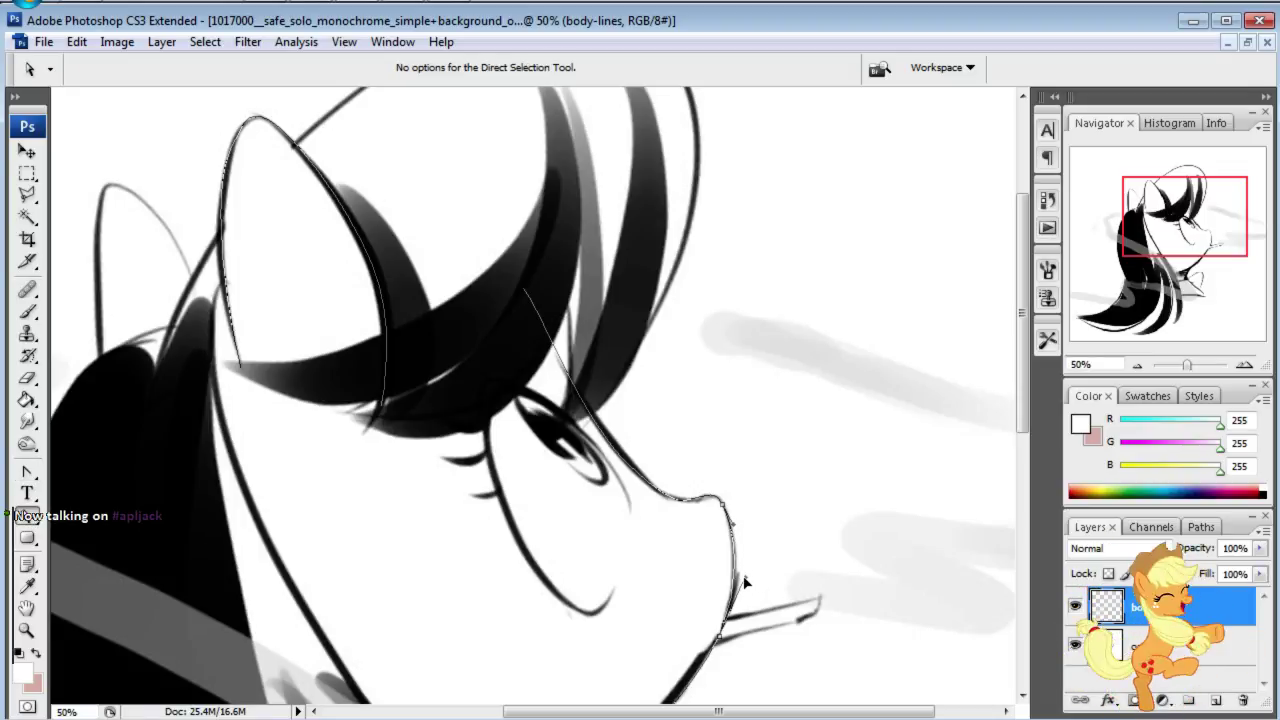
{"action": "left_click", "coordinate": [722, 508]}
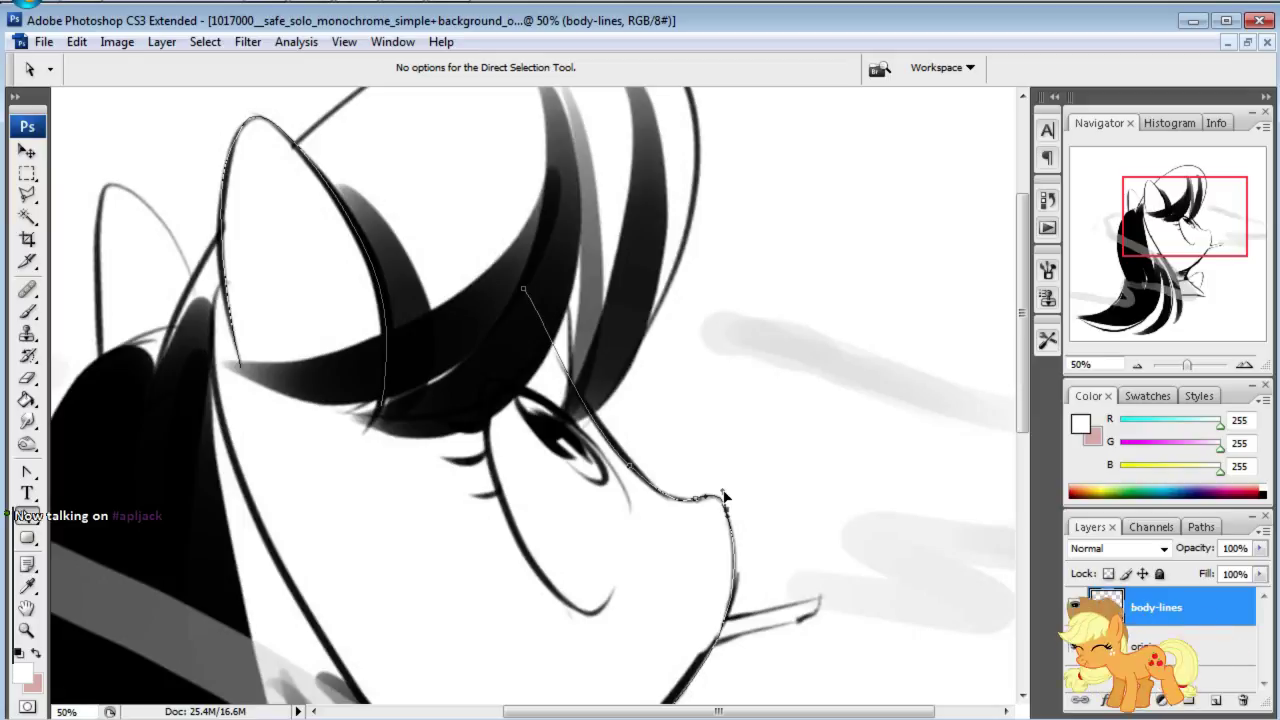
{"action": "left_click", "coordinate": [792, 461]}
Step: Zoom to 100% on the muzzle and nudge the muzzle-tip anchor onto the line
{"action": "left_click_drag", "start_coordinate": [1155, 268], "coordinate": [1146, 288]}
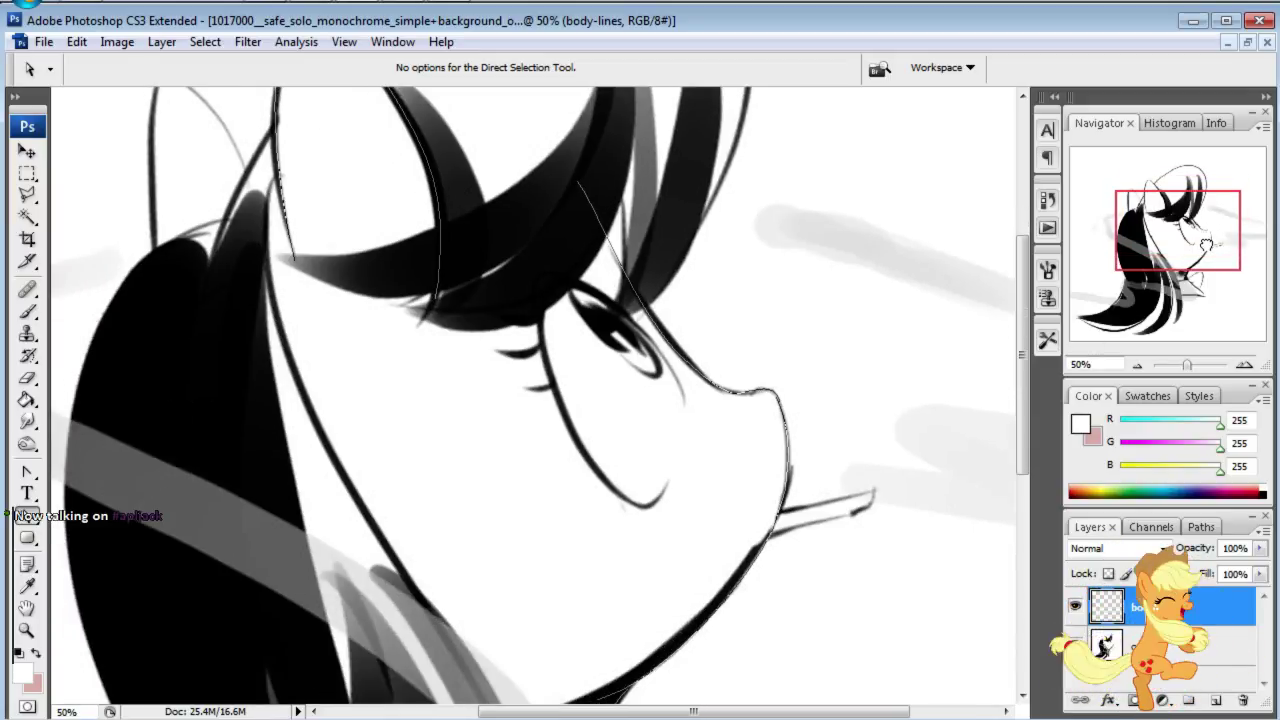
{"action": "left_click", "coordinate": [1075, 647]}
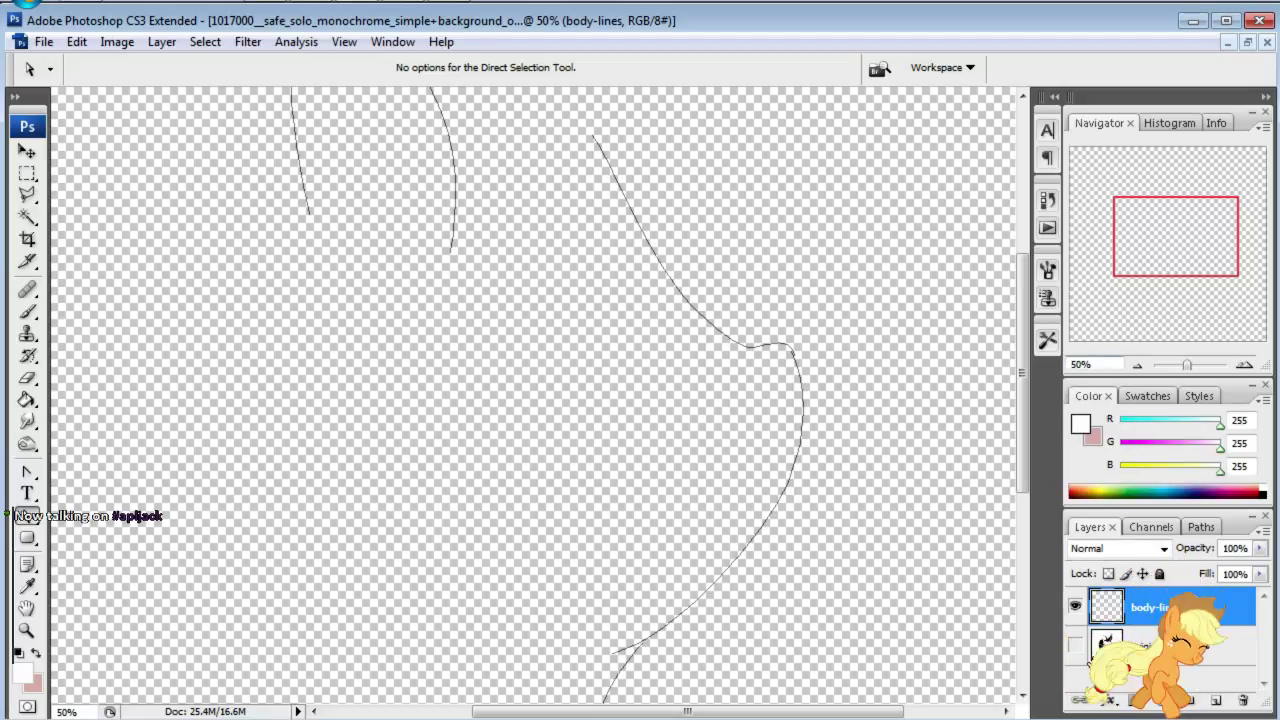
{"action": "left_click", "coordinate": [1075, 647]}
{"action": "left_click", "coordinate": [1097, 362]}
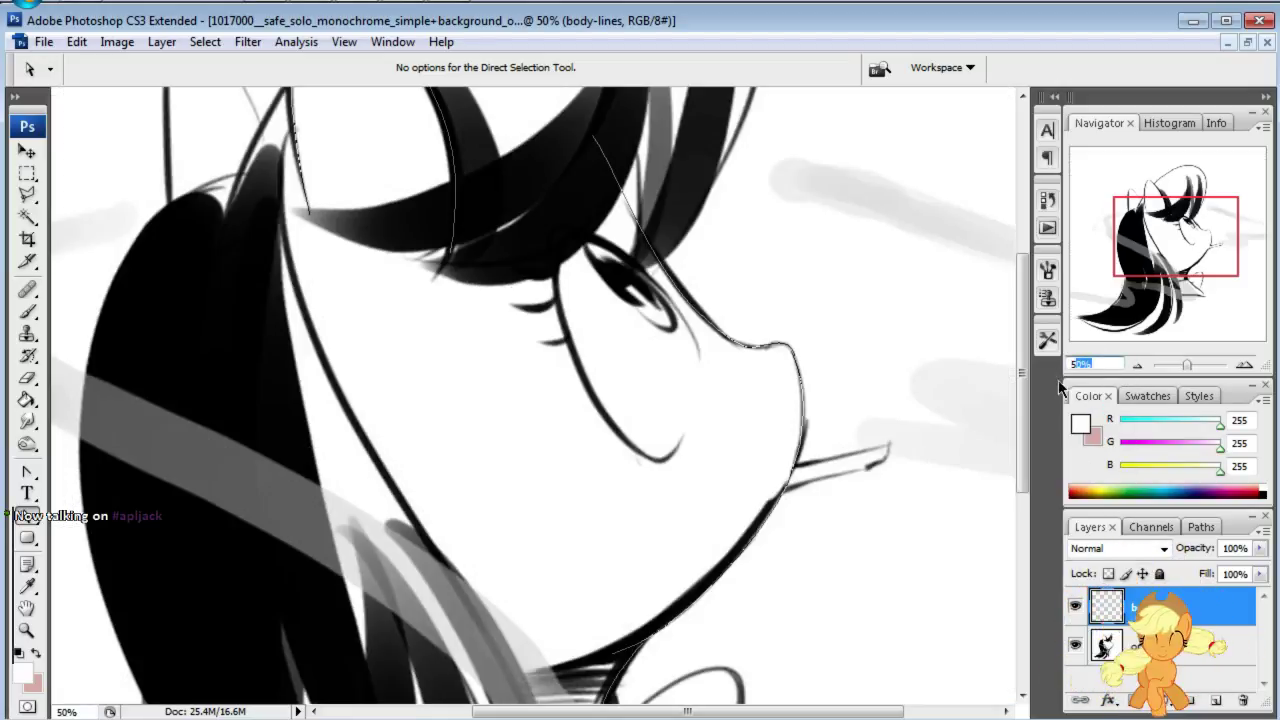
{"action": "type", "text": "100"}
{"action": "key", "text": "Return"}
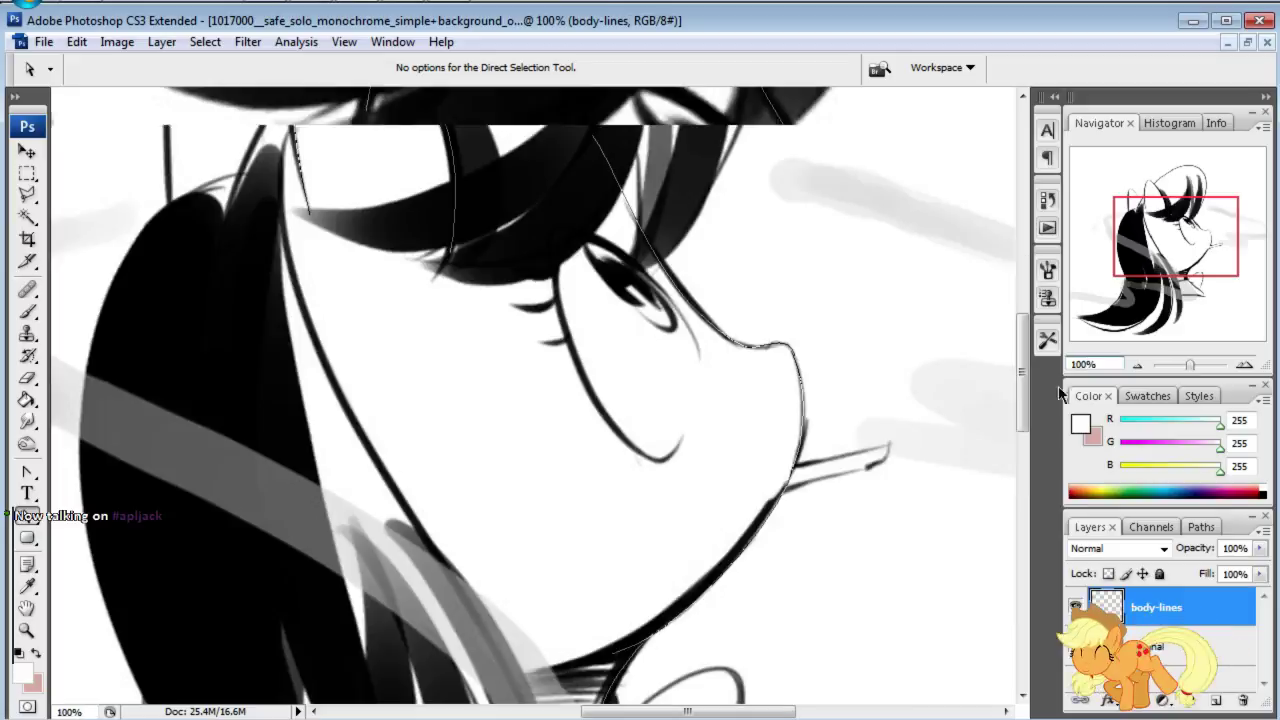
{"action": "left_click_drag", "start_coordinate": [1197, 240], "coordinate": [1208, 238]}
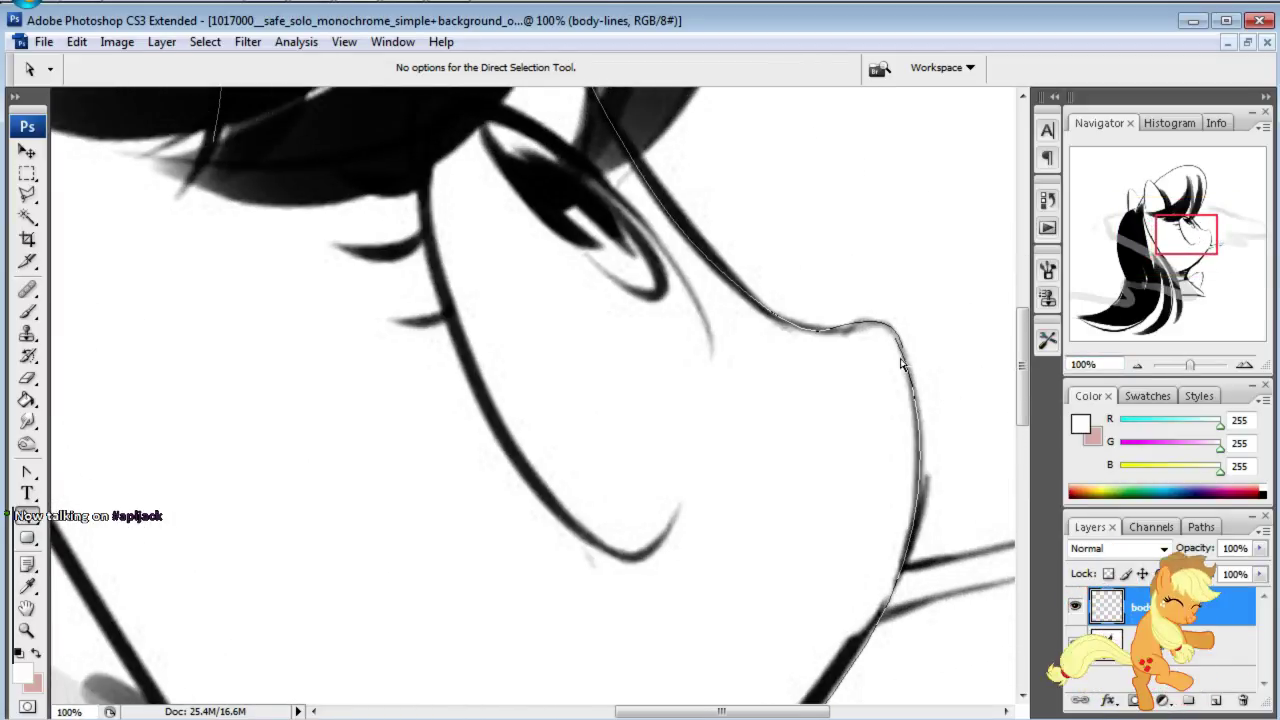
{"action": "left_click", "coordinate": [897, 340]}
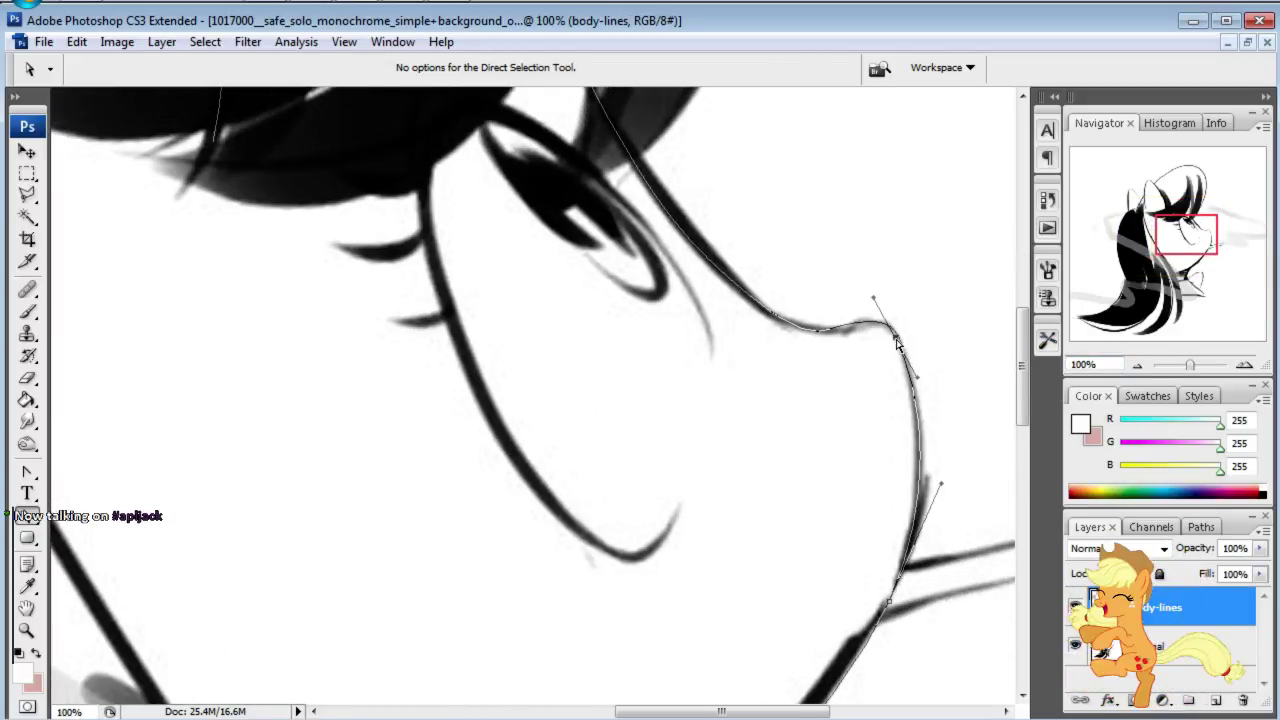
{"action": "left_click_drag", "start_coordinate": [899, 344], "coordinate": [898, 343]}
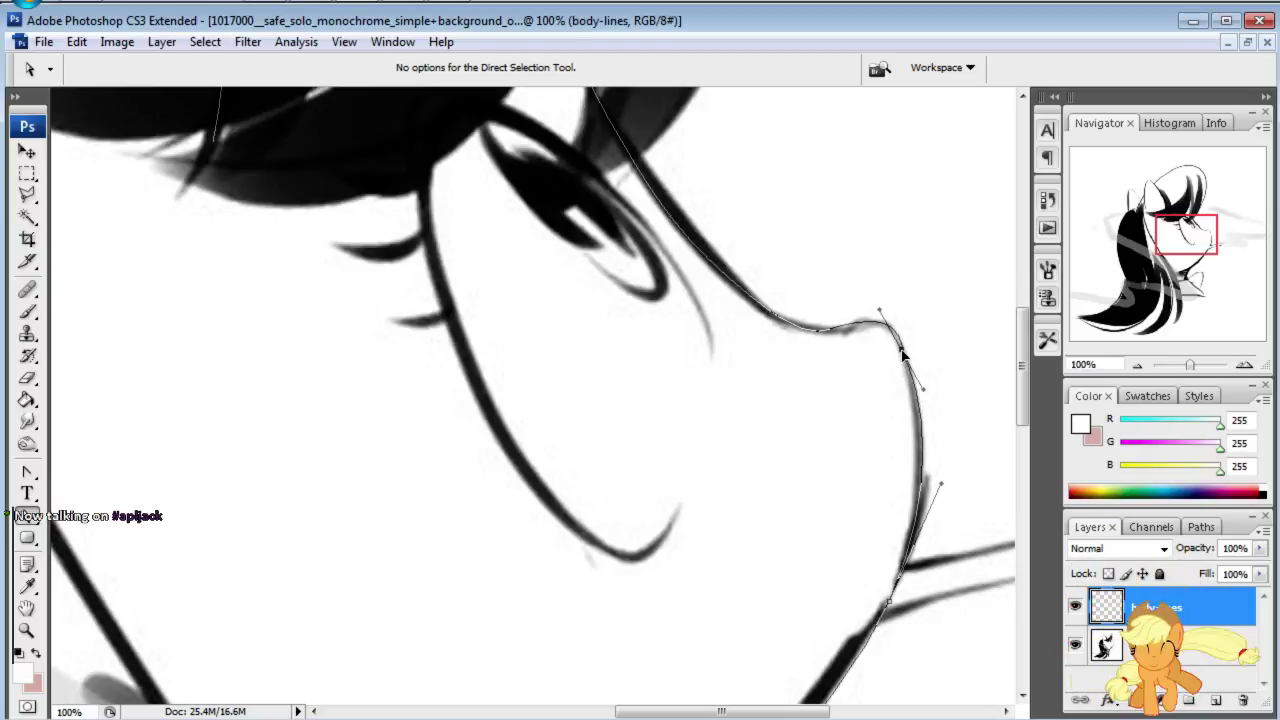
{"action": "left_click", "coordinate": [913, 319]}
Step: Bend the nose-tip curve and shift its anchors to match the line art
{"action": "left_click", "coordinate": [900, 355]}
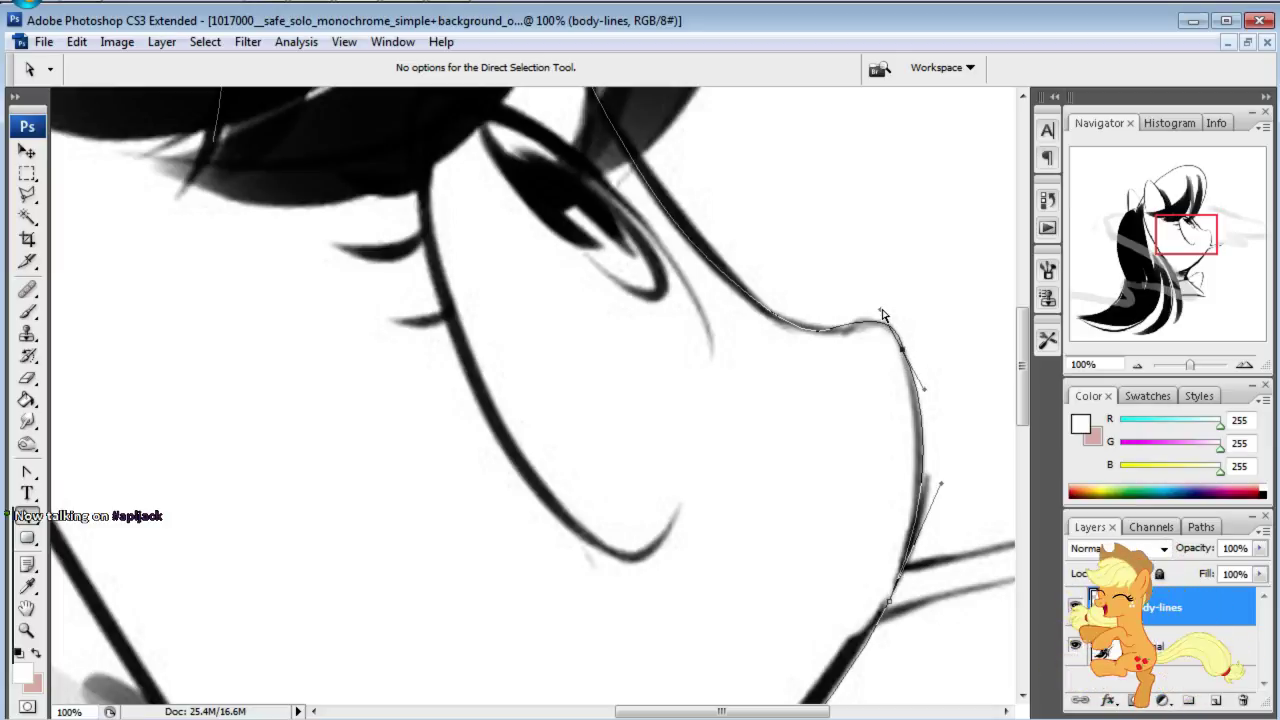
{"action": "left_click_drag", "start_coordinate": [881, 310], "coordinate": [893, 308]}
{"action": "left_click_drag", "start_coordinate": [903, 355], "coordinate": [910, 357]}
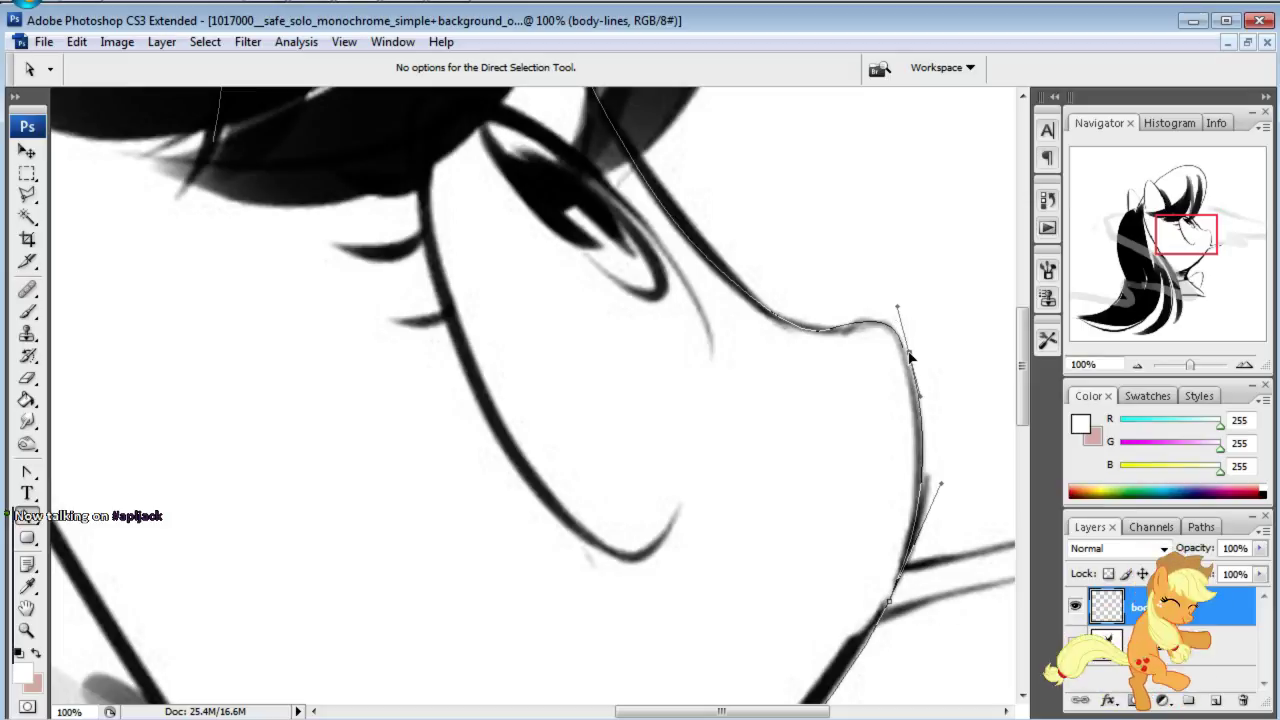
{"action": "left_click", "coordinate": [914, 335]}
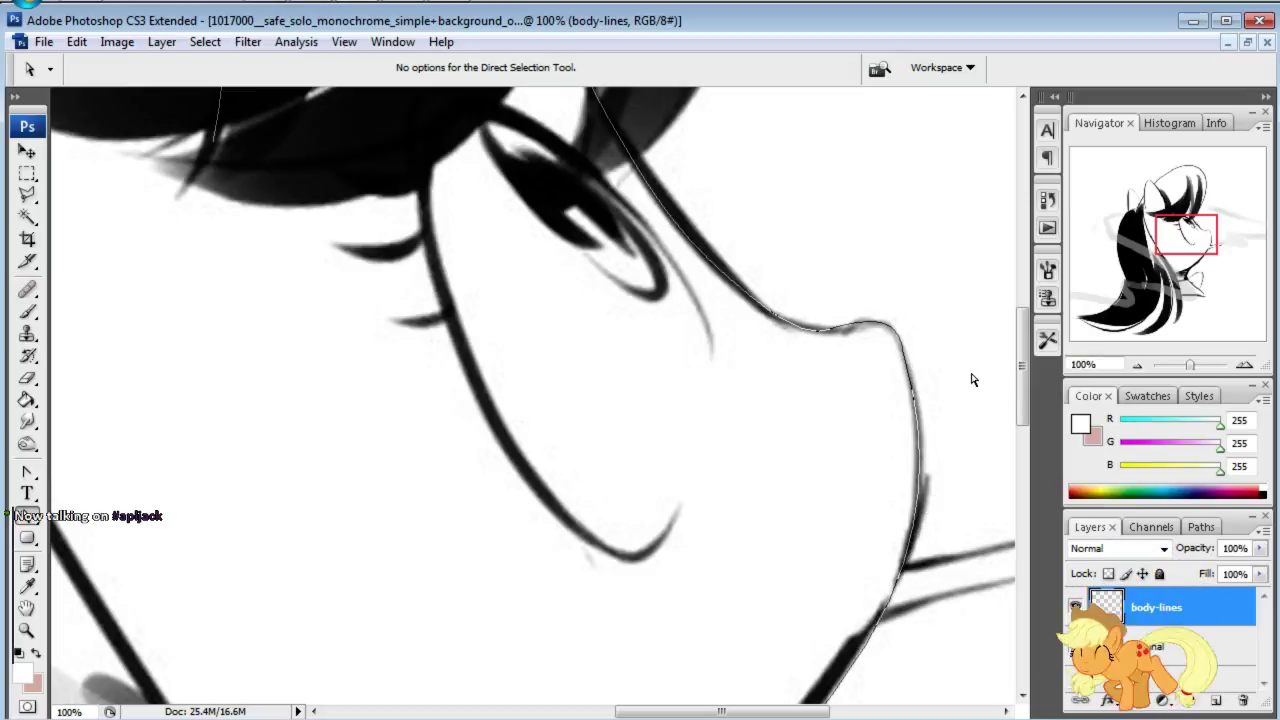
{"action": "left_click", "coordinate": [910, 370]}
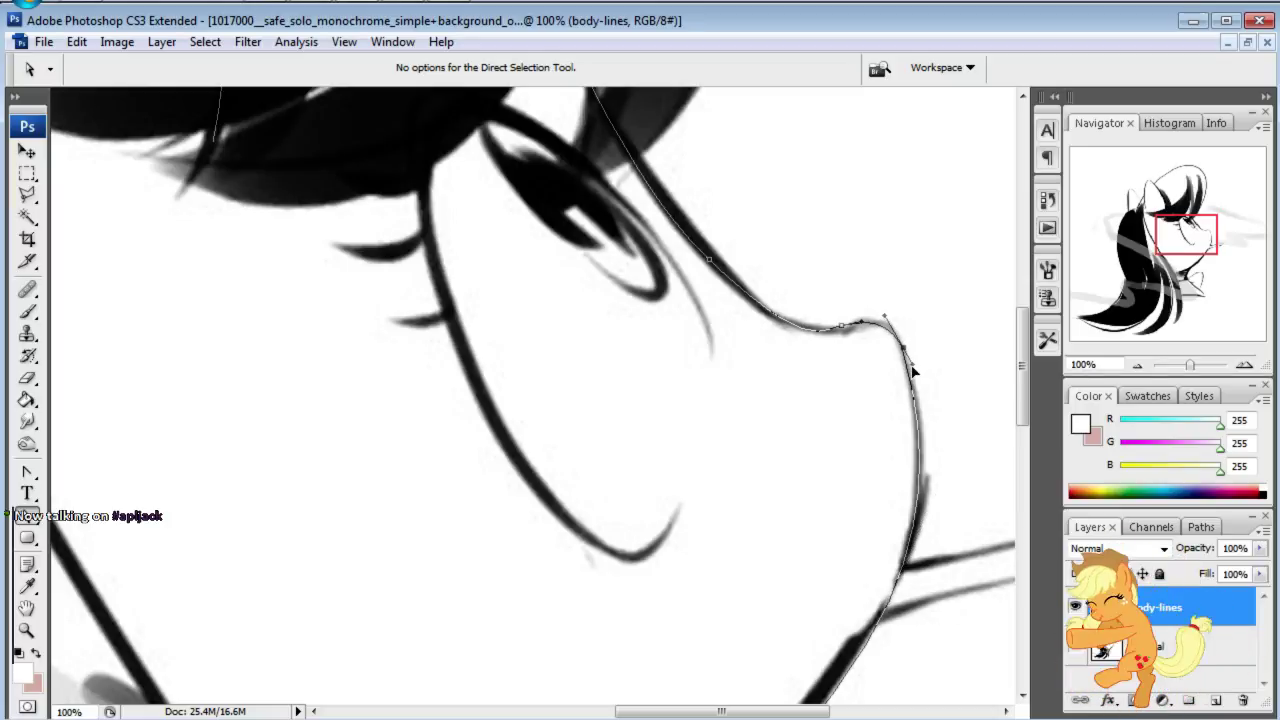
{"action": "left_click_drag", "start_coordinate": [912, 372], "coordinate": [909, 368]}
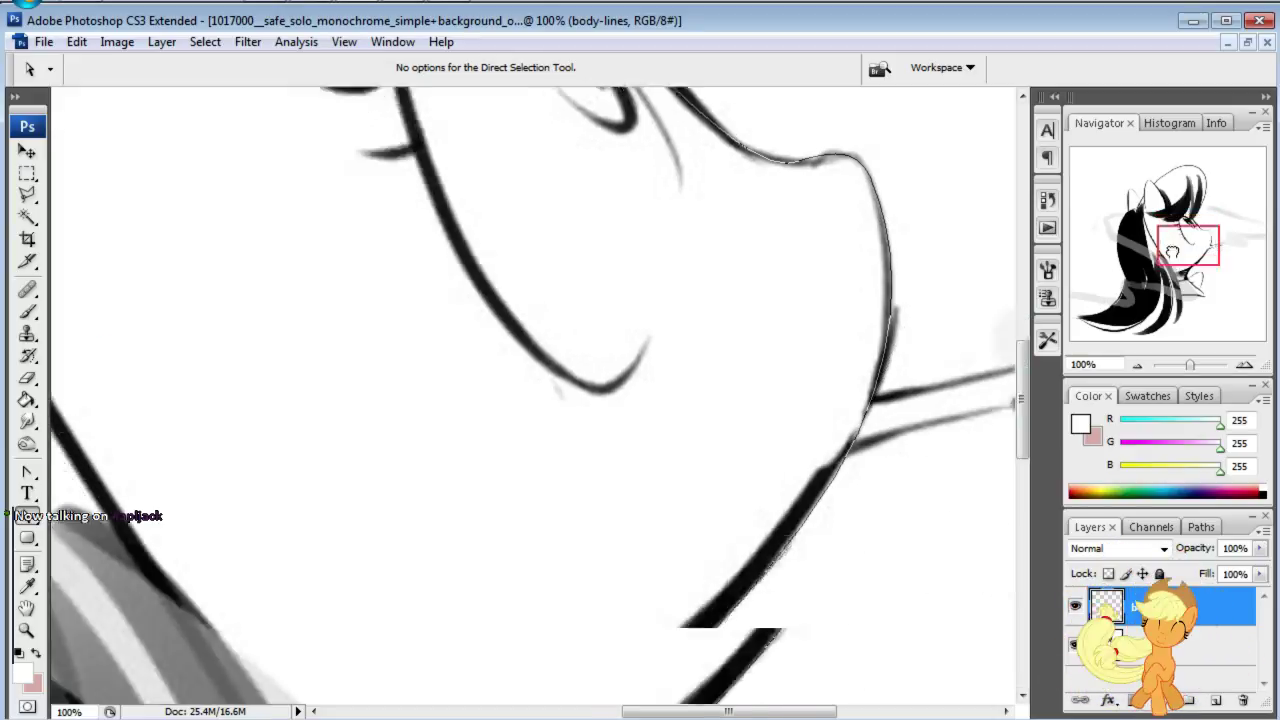
Step: Bow the path curve beside the eye to follow the drawn line
{"action": "scroll", "coordinate": [935, 371], "scroll_direction": "down", "scroll_amount": 5}
{"action": "scroll", "coordinate": [532, 396], "scroll_direction": "up", "scroll_amount": 3}
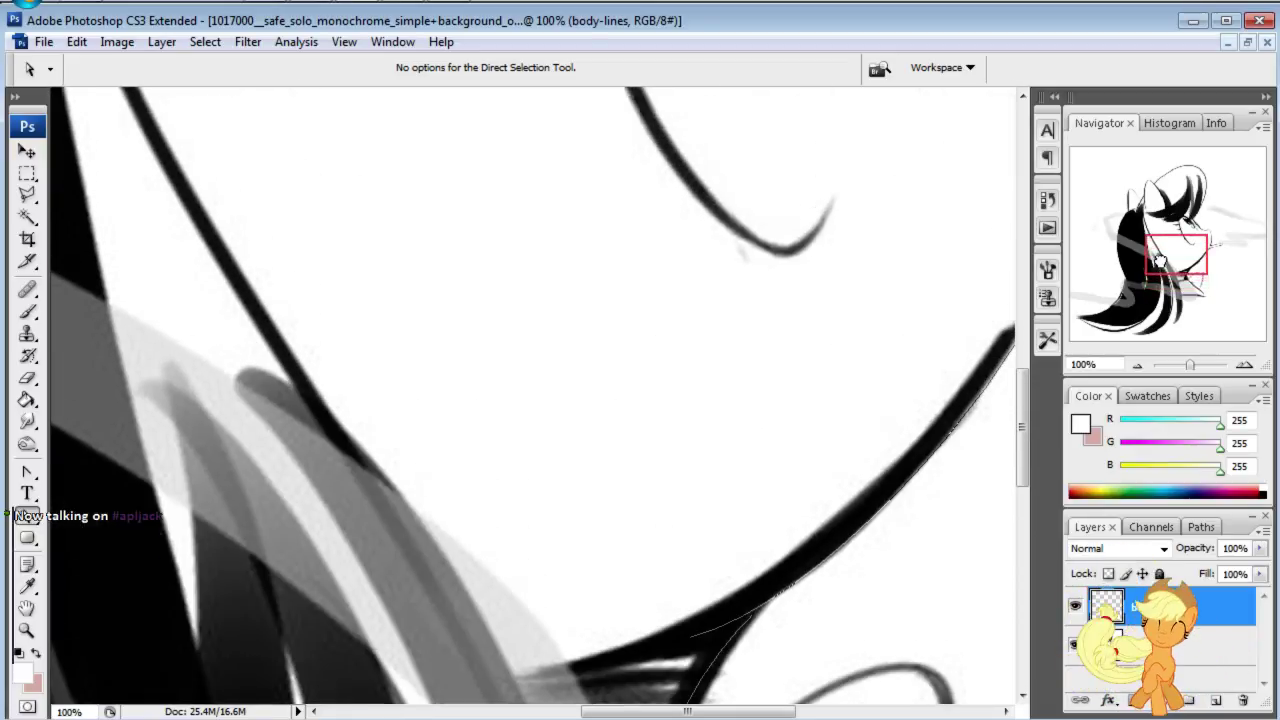
{"action": "scroll", "coordinate": [532, 396], "scroll_direction": "up", "scroll_amount": 4}
{"action": "scroll", "coordinate": [532, 396], "scroll_direction": "up", "scroll_amount": 3}
{"action": "scroll", "coordinate": [532, 396], "scroll_direction": "down", "scroll_amount": 5}
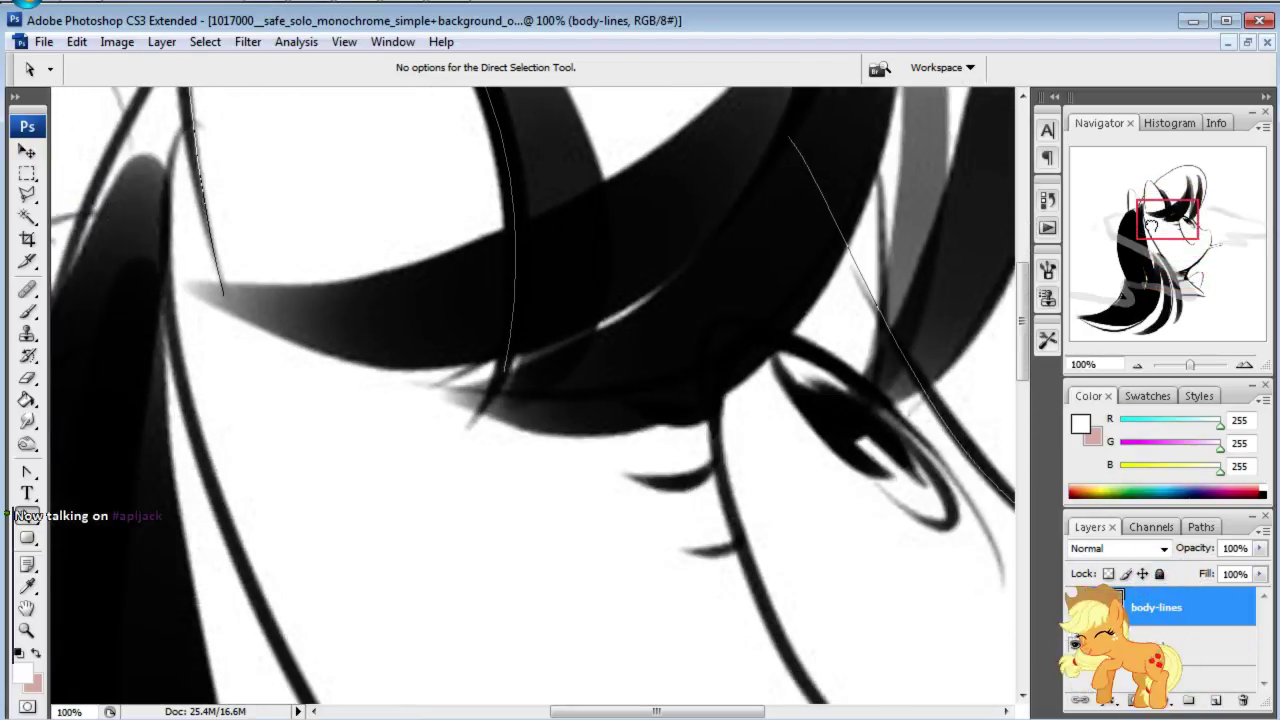
{"action": "scroll", "coordinate": [532, 396], "scroll_direction": "right", "scroll_amount": 3}
{"action": "scroll", "coordinate": [620, 268], "scroll_direction": "up", "scroll_amount": 2}
{"action": "scroll", "coordinate": [620, 268], "scroll_direction": "right", "scroll_amount": 2}
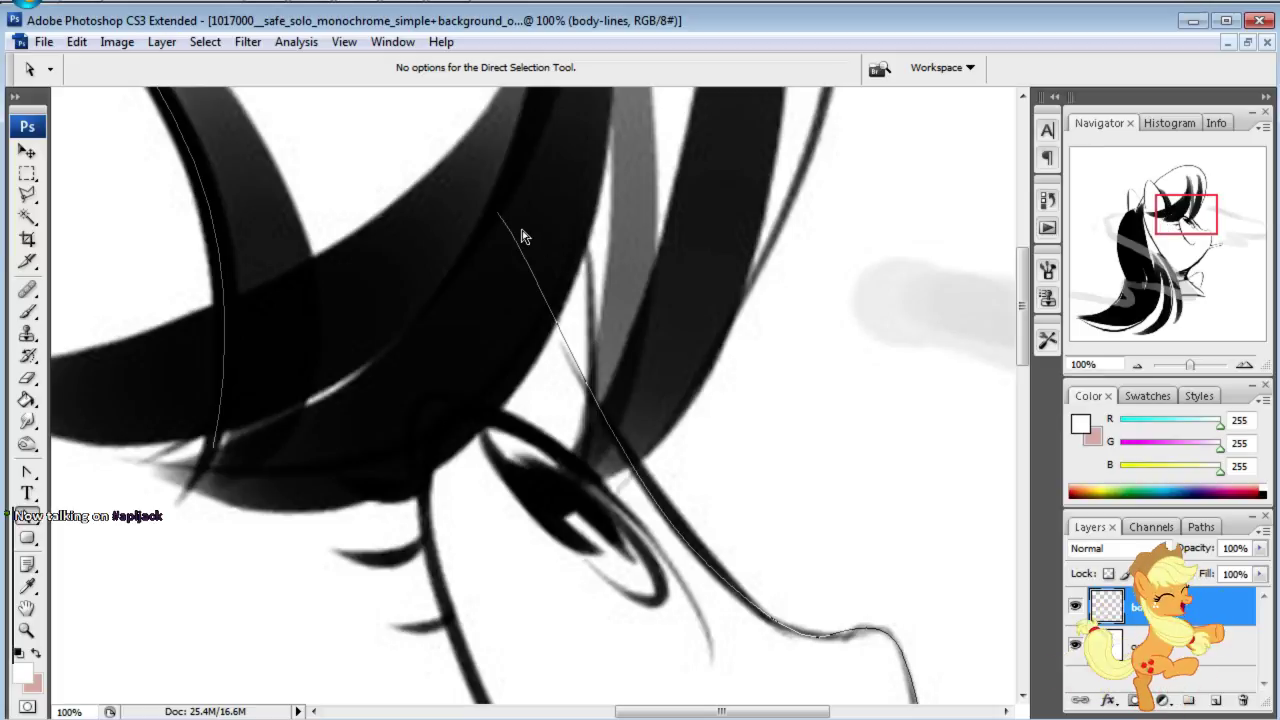
{"action": "left_click", "coordinate": [521, 236]}
{"action": "mouse_move", "coordinate": [529, 247]}
{"action": "left_mouse_down"}
{"action": "mouse_move", "coordinate": [585, 233]}
{"action": "mouse_move", "coordinate": [591, 265]}
{"action": "left_mouse_up"}
{"action": "left_click", "coordinate": [808, 303]}
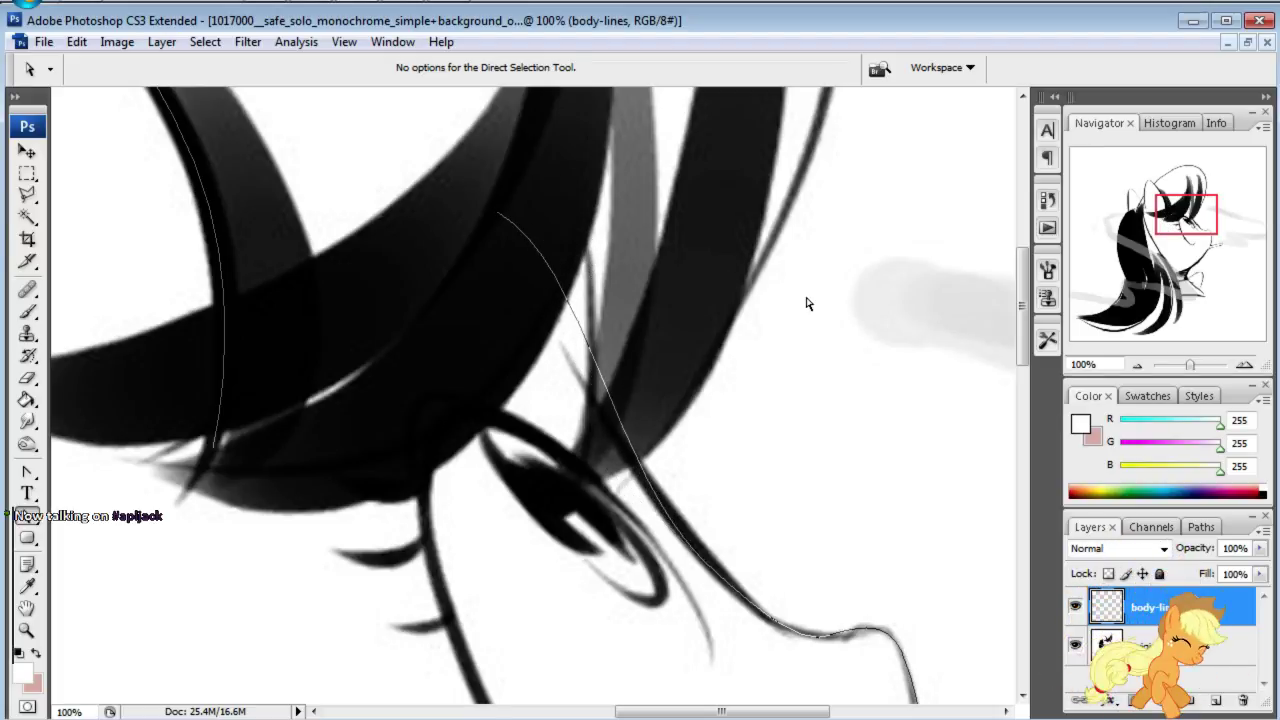
Step: Zoom to 50% and view body-lines alone to check the traced outline
{"action": "left_click_drag", "start_coordinate": [1191, 226], "coordinate": [1183, 244]}
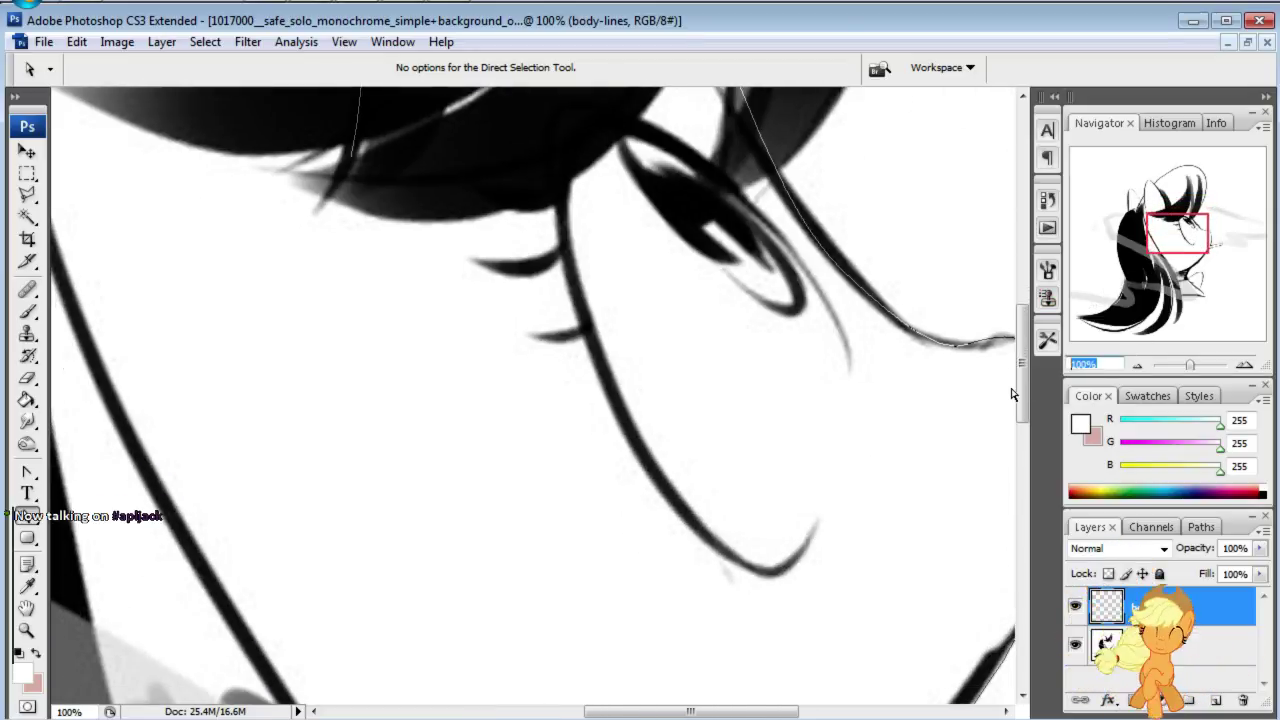
{"action": "type", "text": "50"}
{"action": "key", "text": "Return"}
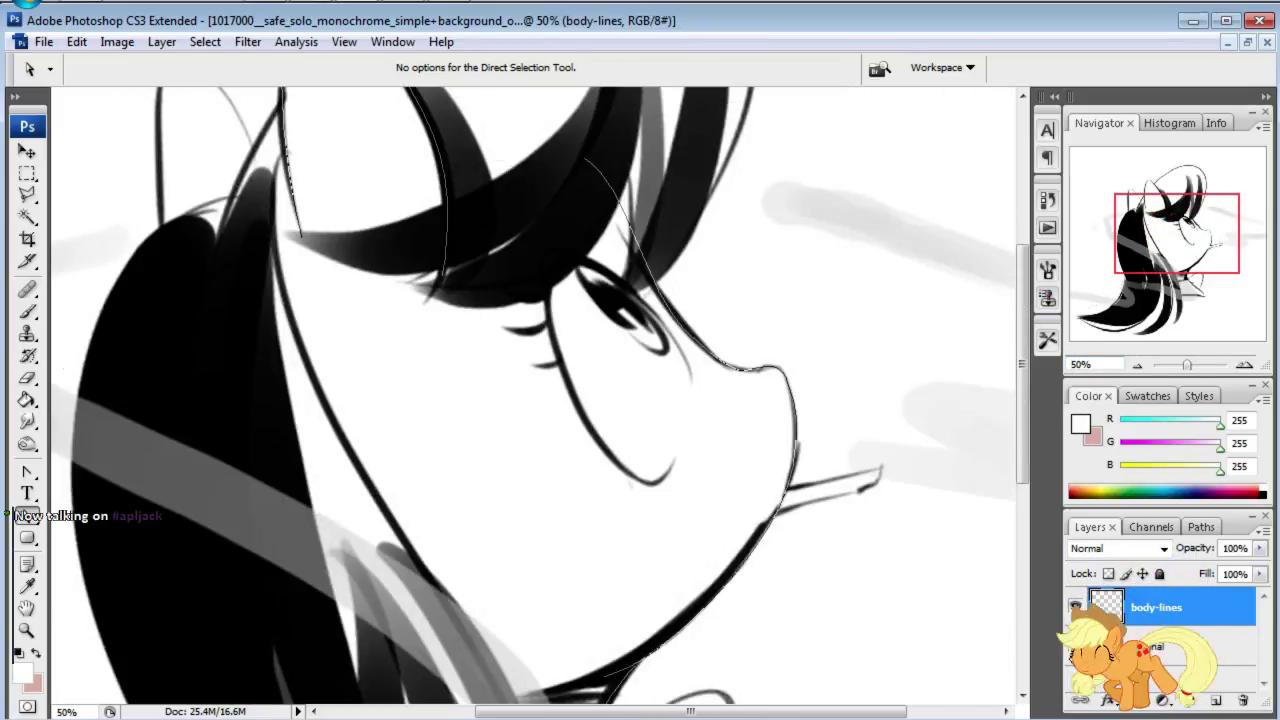
{"action": "left_click", "coordinate": [1075, 607], "text": "alt"}
{"action": "mouse_move", "coordinate": [1193, 259]}
{"action": "left_mouse_down"}
{"action": "mouse_move", "coordinate": [1166, 289]}
{"action": "mouse_move", "coordinate": [1174, 257]}
{"action": "mouse_move", "coordinate": [1160, 236]}
{"action": "left_mouse_up"}
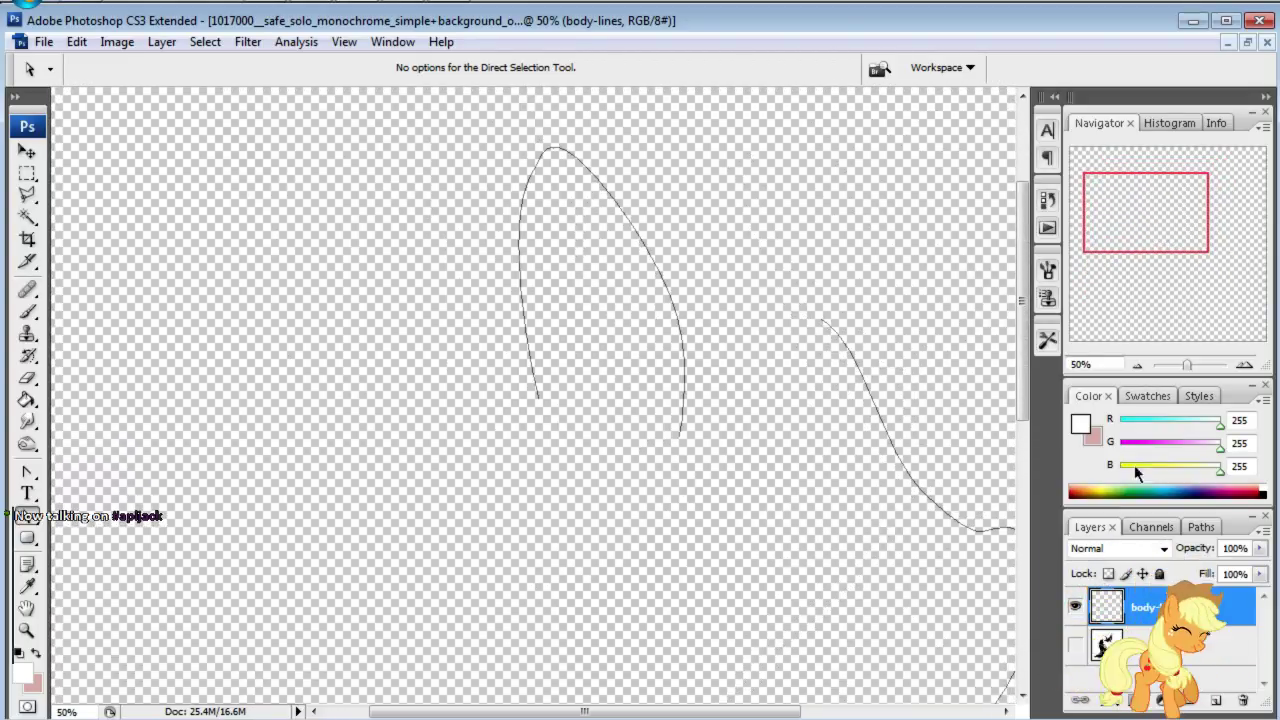
{"action": "left_click", "coordinate": [1075, 607], "text": "alt"}
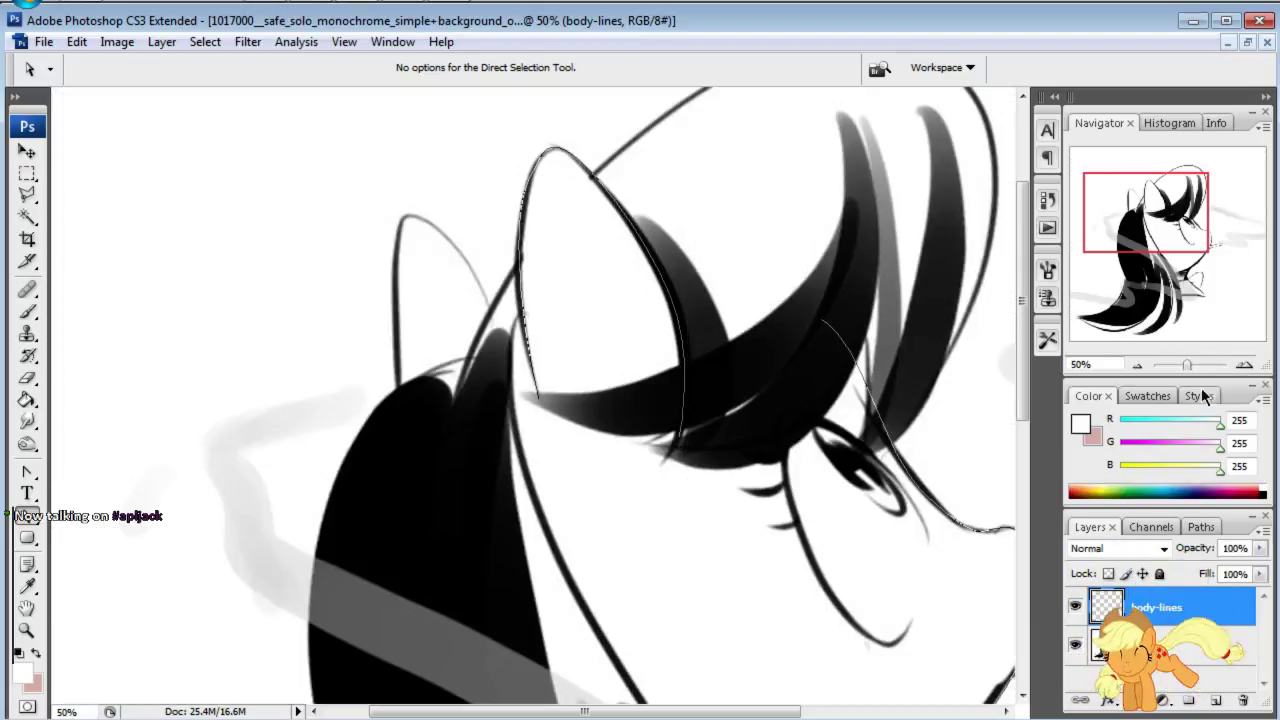
{"action": "left_click_drag", "start_coordinate": [1157, 190], "coordinate": [1160, 190]}
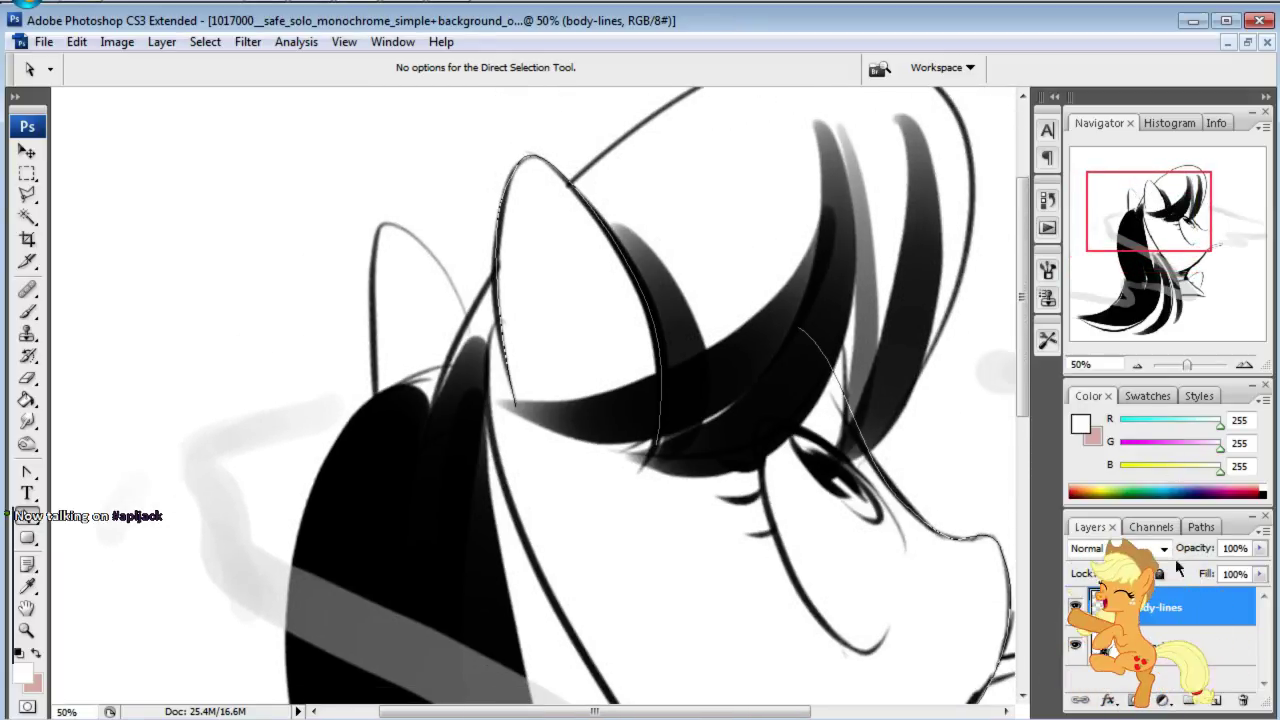
{"action": "left_click", "coordinate": [27, 471]}
{"action": "left_click", "coordinate": [100, 470]}
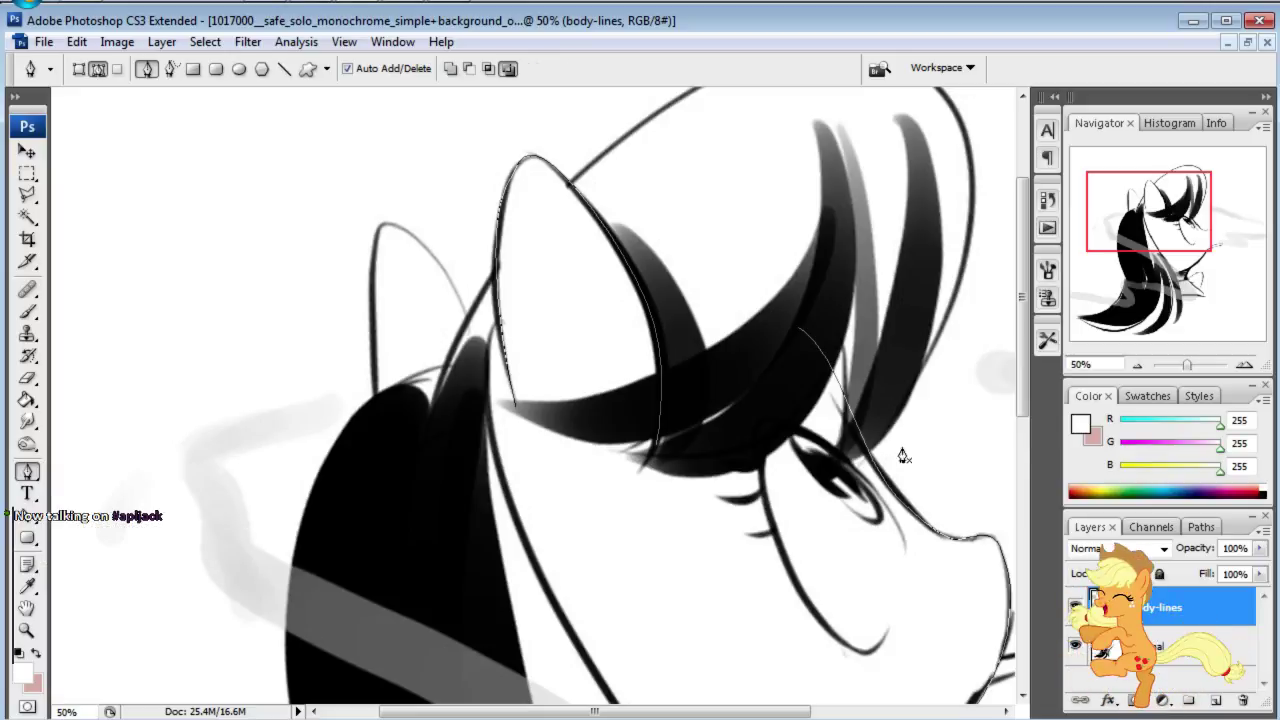
Step: Save the Work Path in the Paths panel as 'body-main'
{"action": "left_click", "coordinate": [1192, 527]}
{"action": "double_click", "coordinate": [1128, 560]}
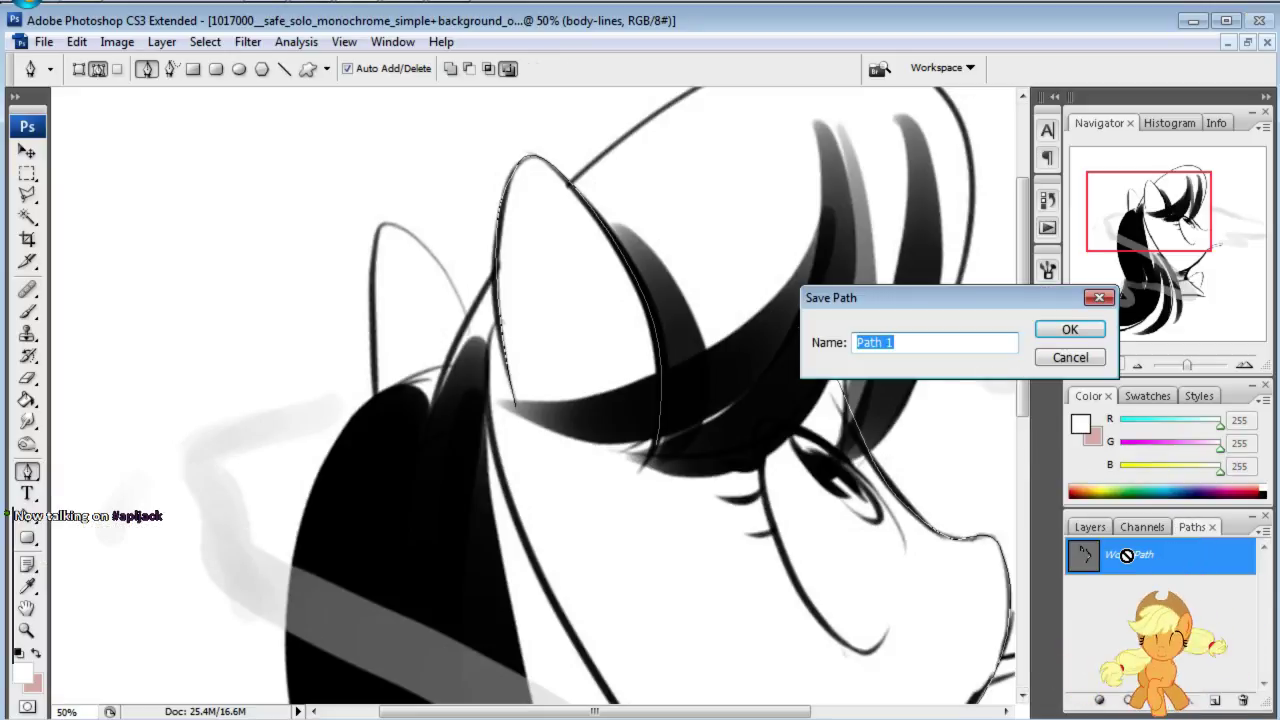
{"action": "type", "text": "body-man"}
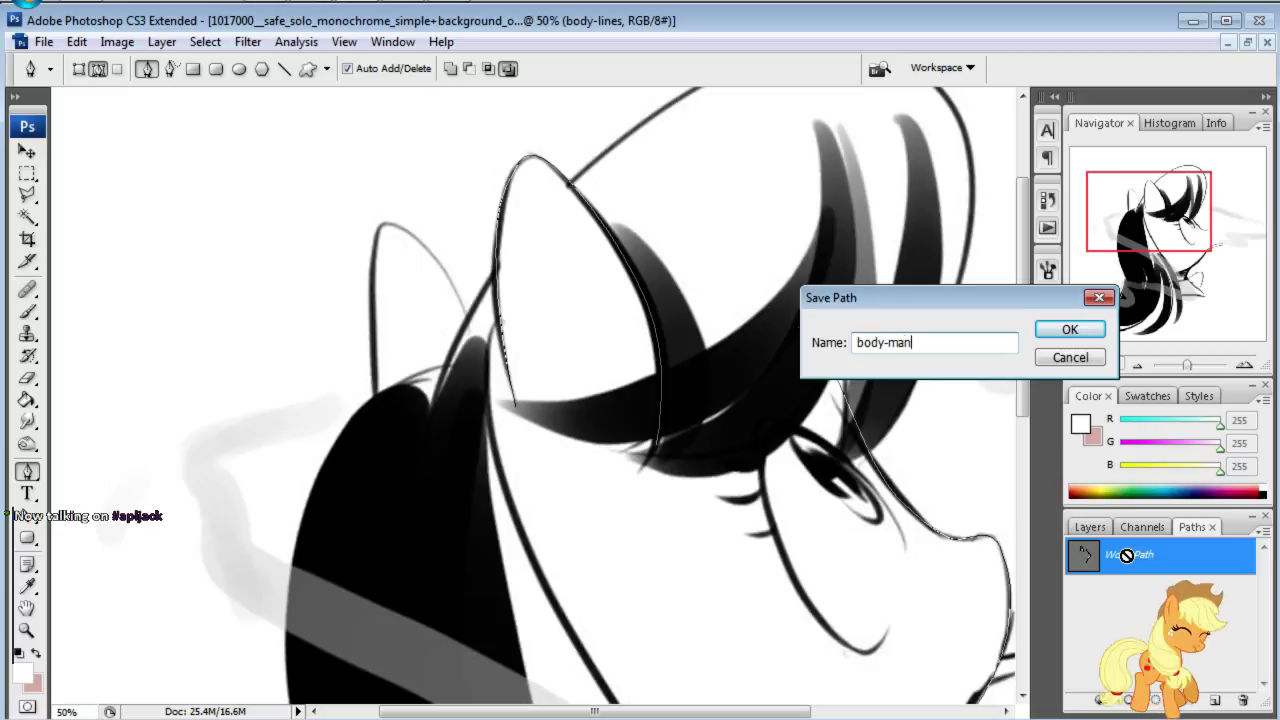
{"action": "key", "text": "BackSpace"}
{"action": "type", "text": "in"}
{"action": "key", "text": "Return"}
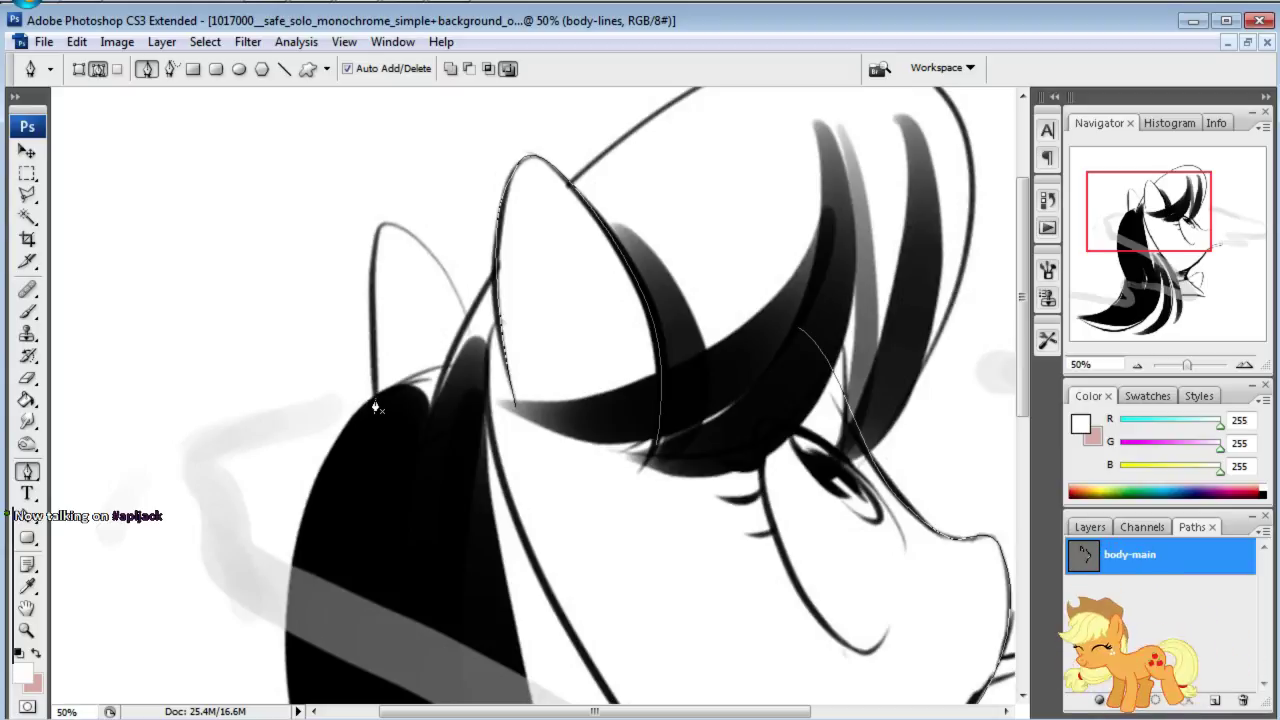
Step: Trace the far ear tip with a rounded anchor, nudging it slightly up and left
{"action": "left_click", "coordinate": [382, 226]}
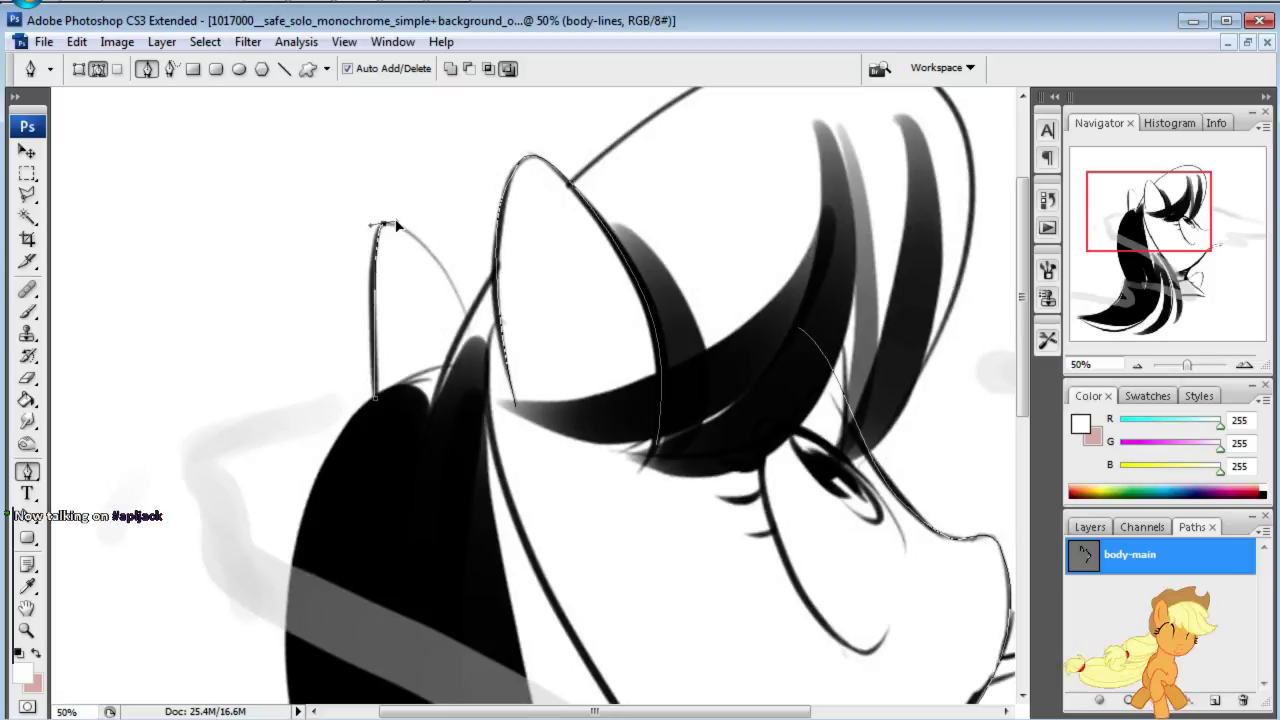
{"action": "left_click_drag", "start_coordinate": [396, 226], "coordinate": [399, 229]}
{"action": "left_click", "coordinate": [32, 468]}
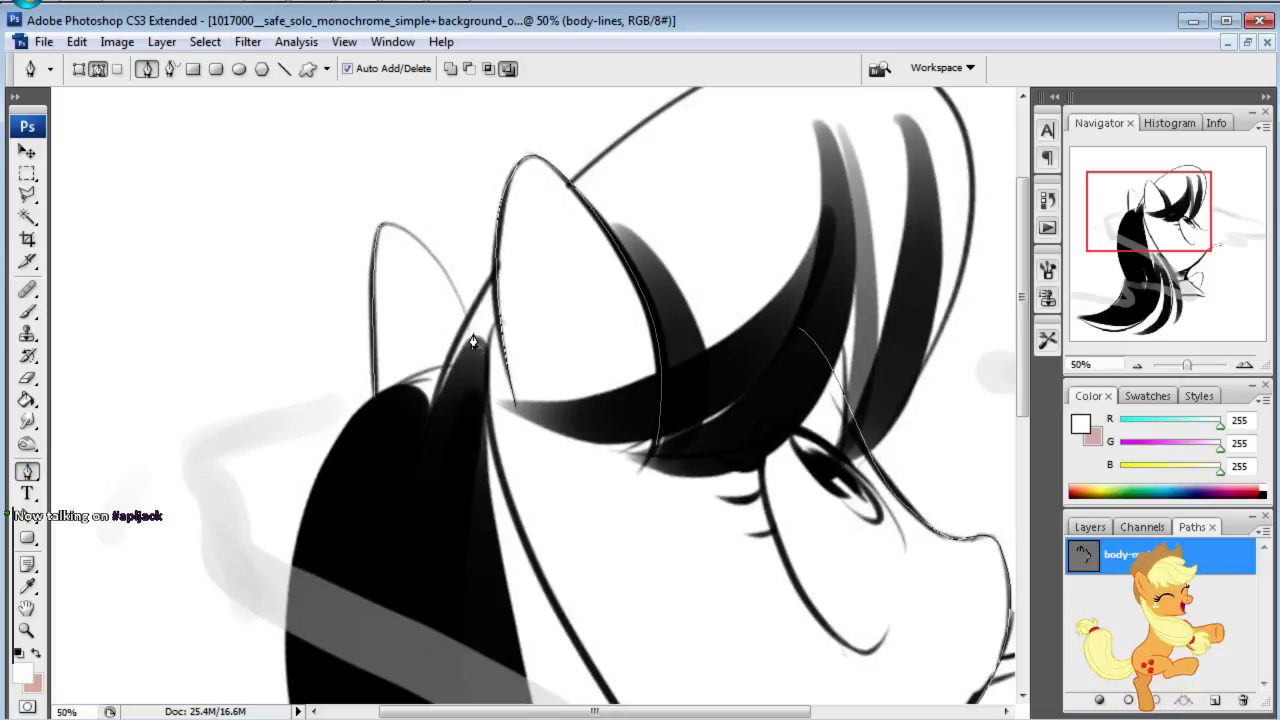
{"action": "left_click_drag", "start_coordinate": [394, 233], "coordinate": [343, 224]}
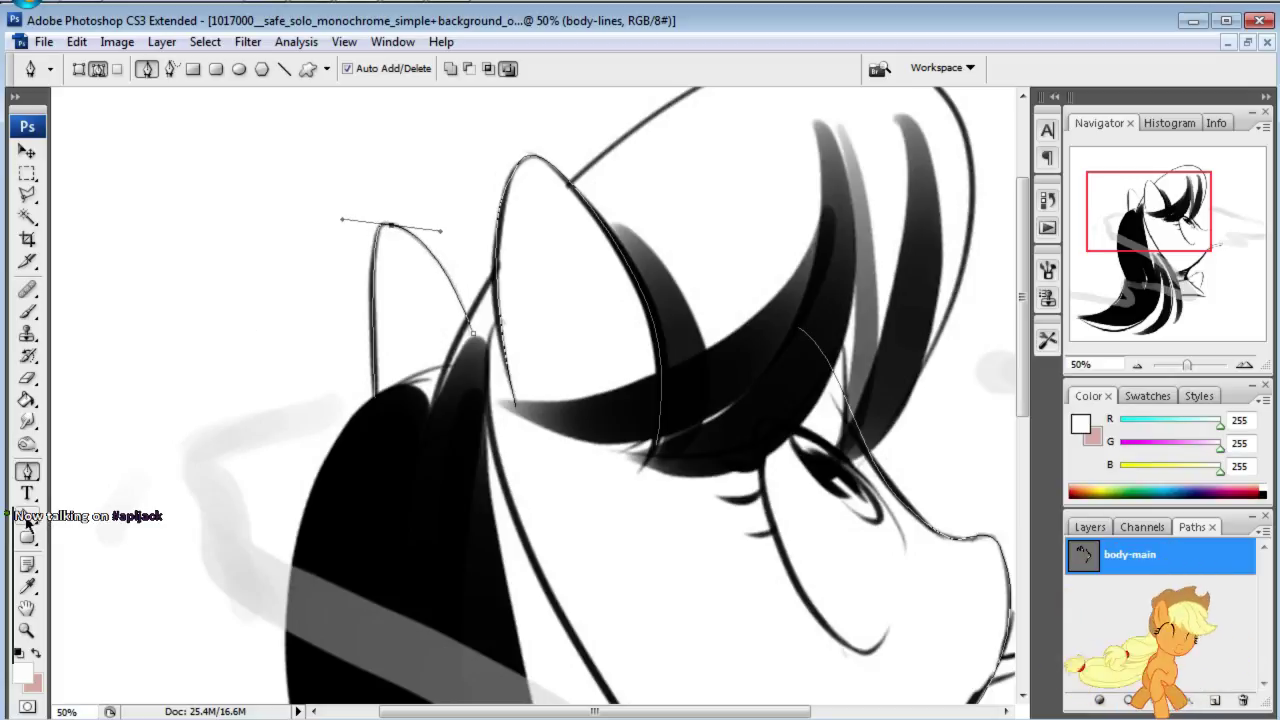
{"action": "key", "text": "a"}
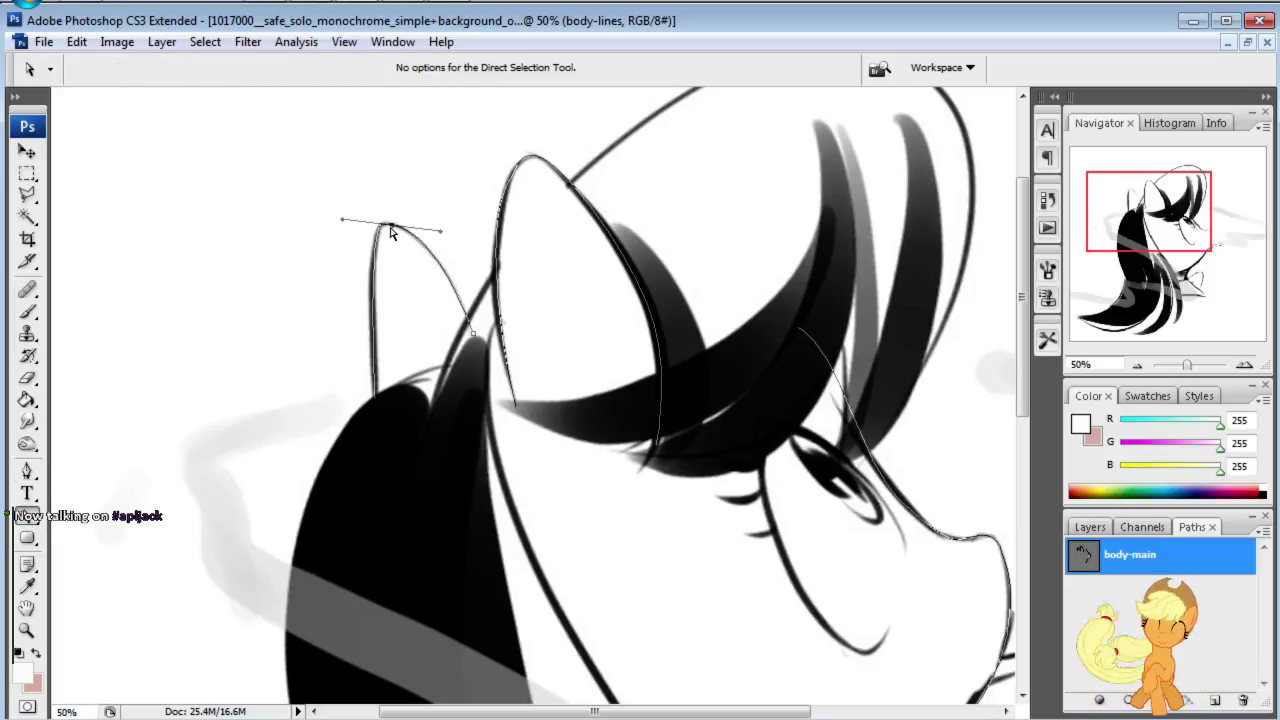
{"action": "left_click_drag", "start_coordinate": [391, 232], "coordinate": [384, 230]}
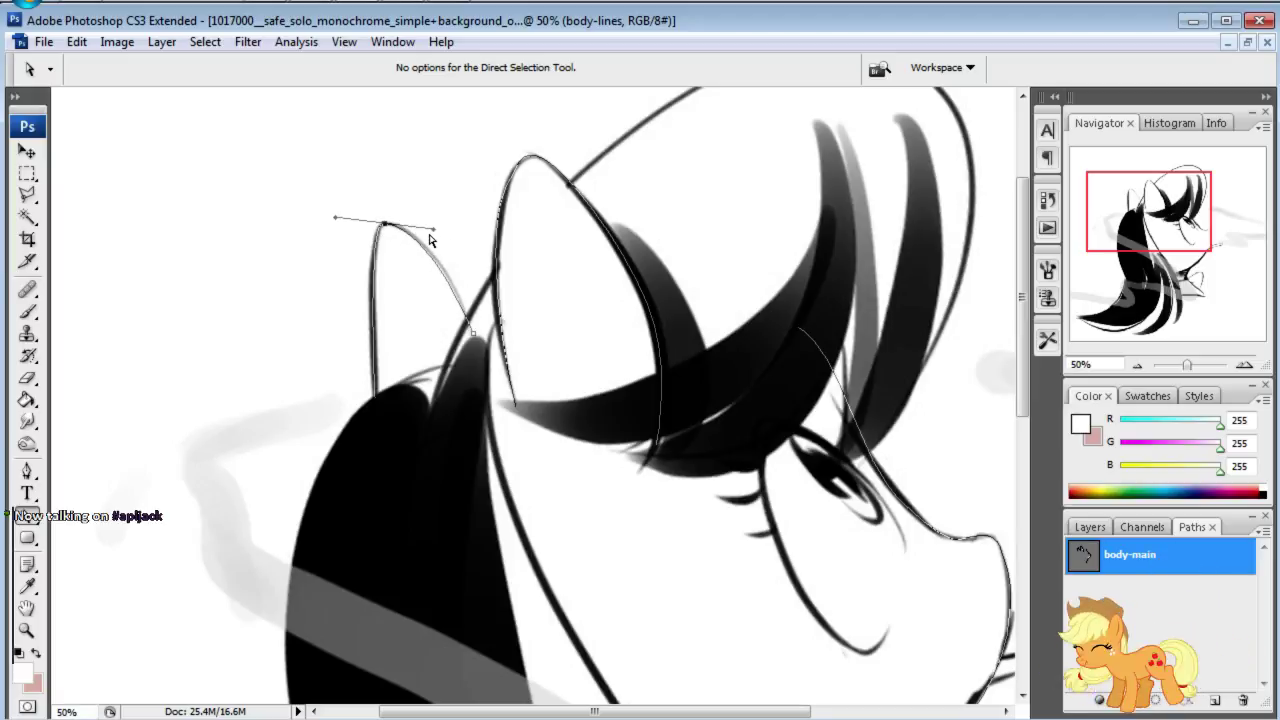
{"action": "left_click", "coordinate": [452, 172]}
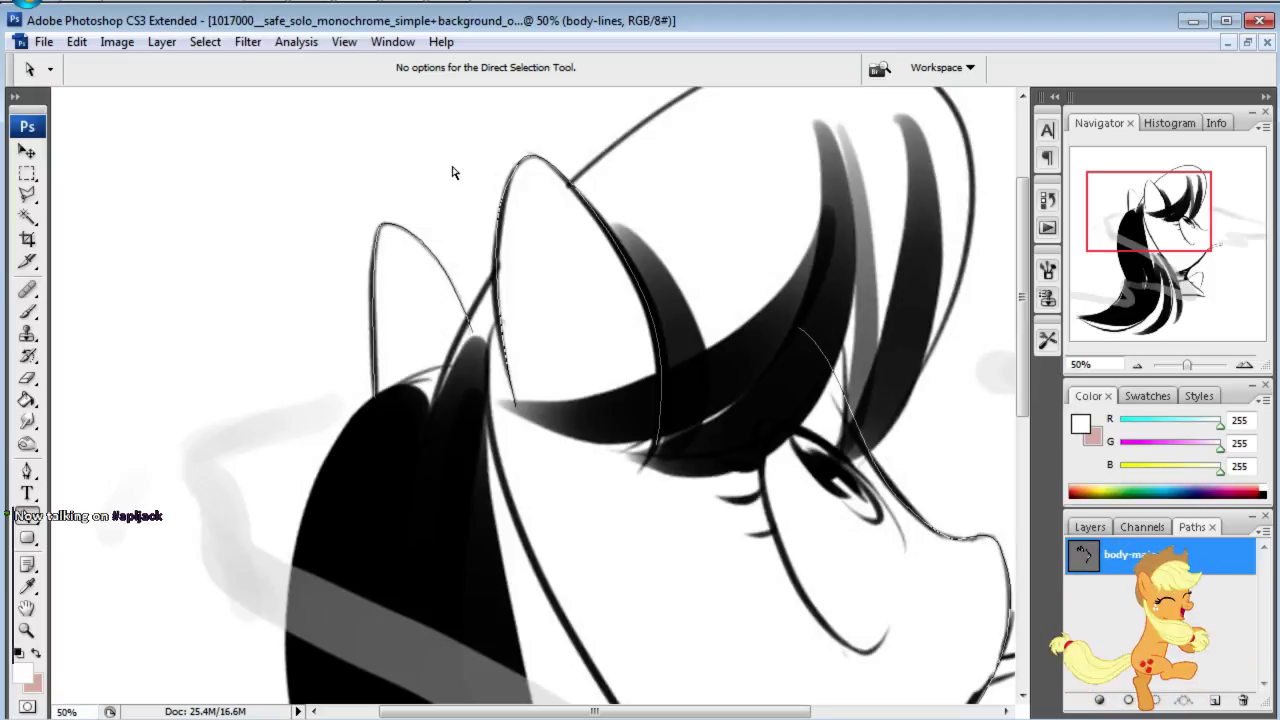
Step: Select the Brush tool with a 6 px diameter
{"action": "left_click", "coordinate": [1090, 527]}
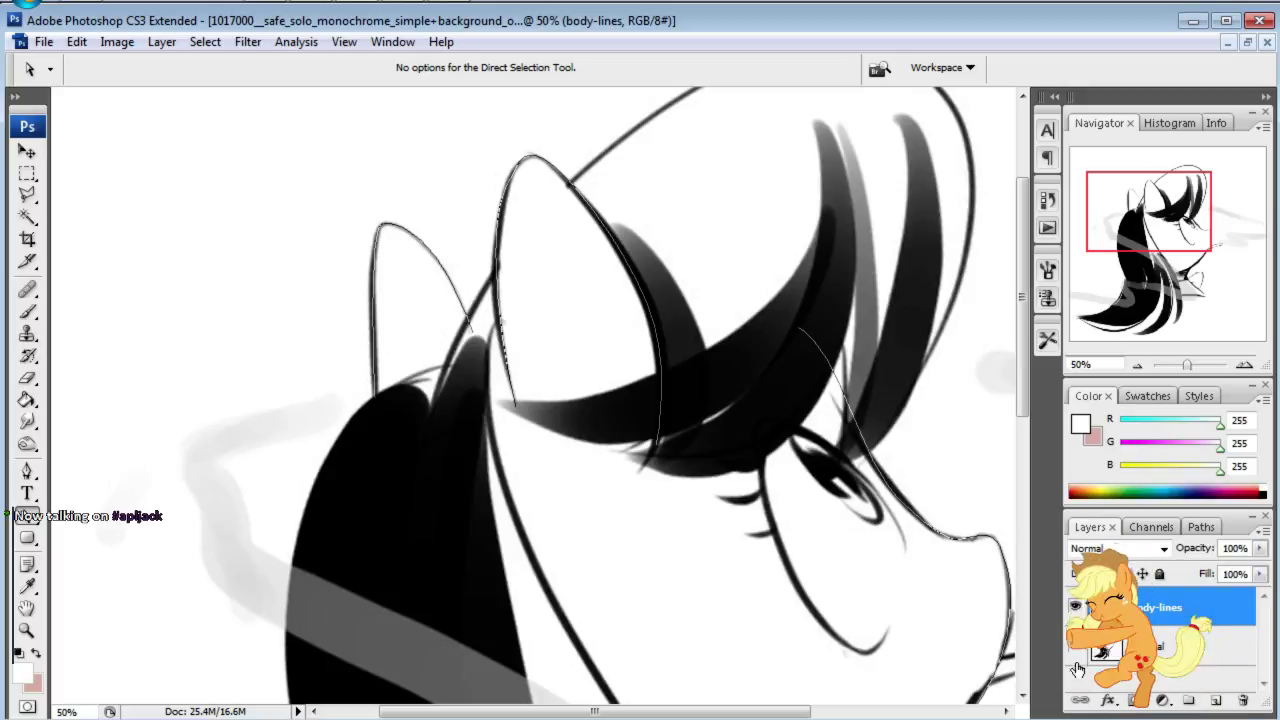
{"action": "left_click", "coordinate": [1076, 652]}
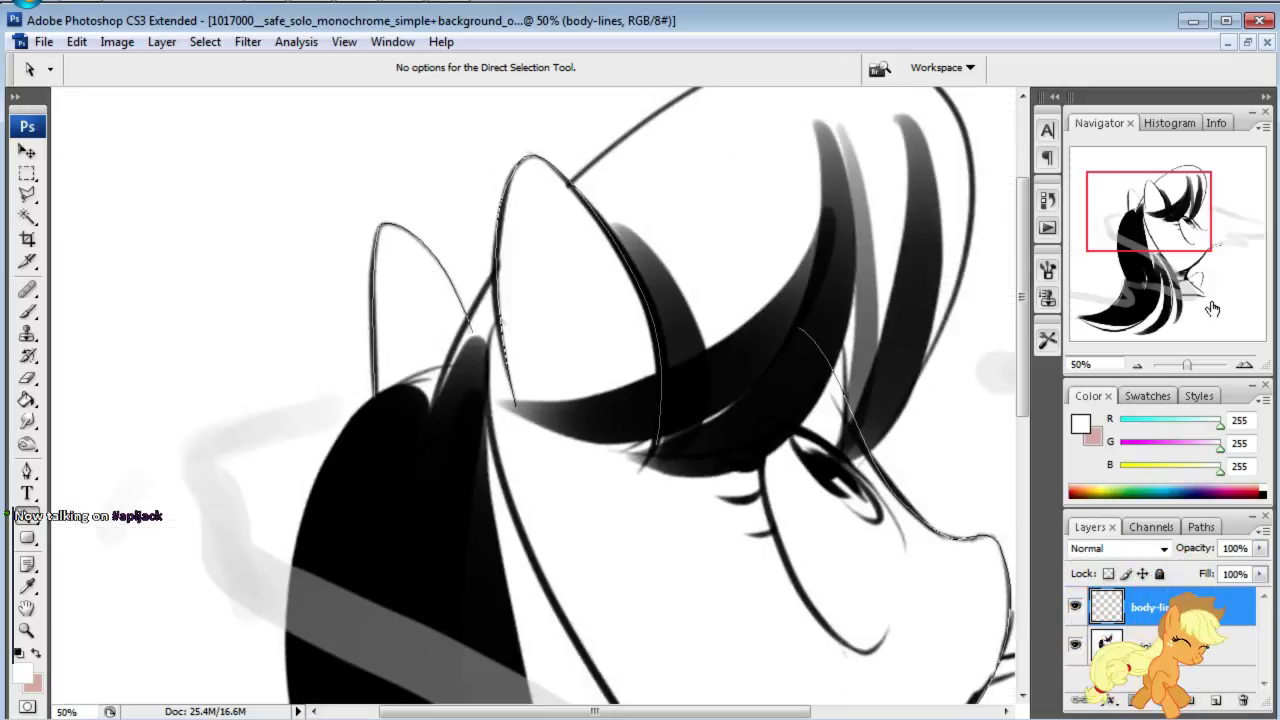
{"action": "left_click", "coordinate": [1077, 650]}
{"action": "mouse_move", "coordinate": [1150, 212]}
{"action": "left_mouse_down"}
{"action": "mouse_move", "coordinate": [1164, 275]}
{"action": "mouse_move", "coordinate": [1156, 257]}
{"action": "left_mouse_up"}
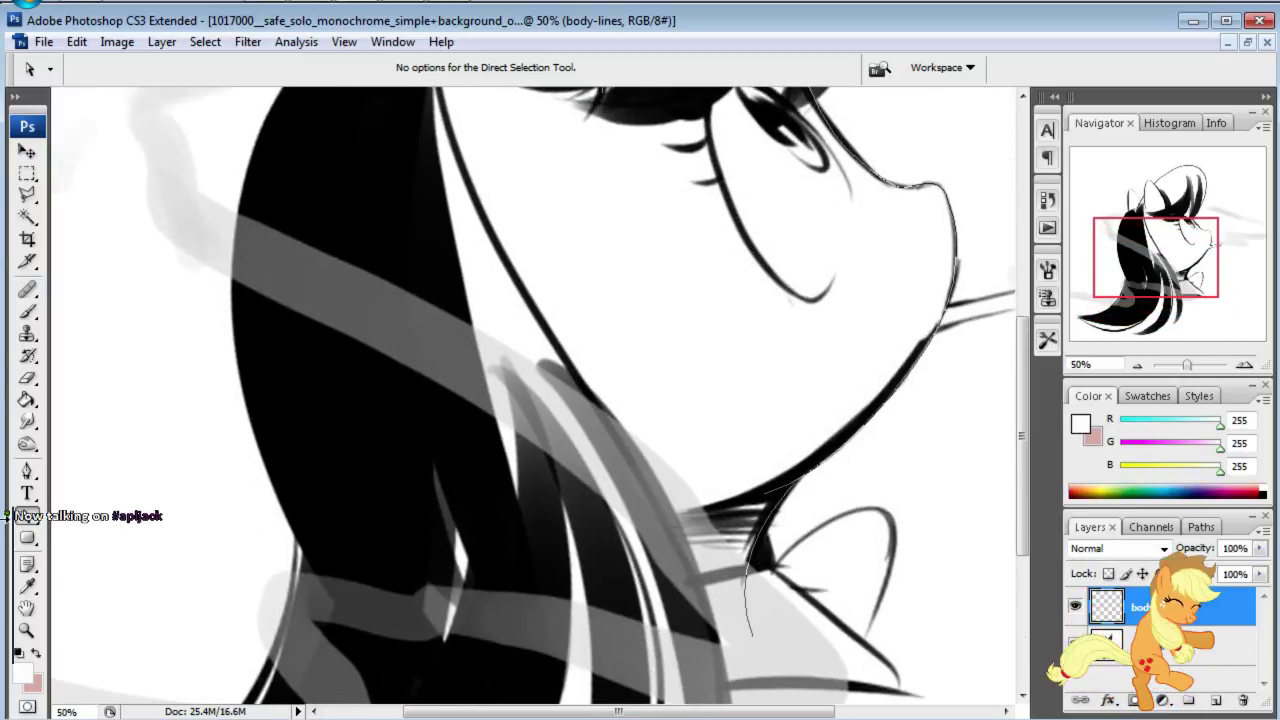
{"action": "left_click", "coordinate": [20, 308]}
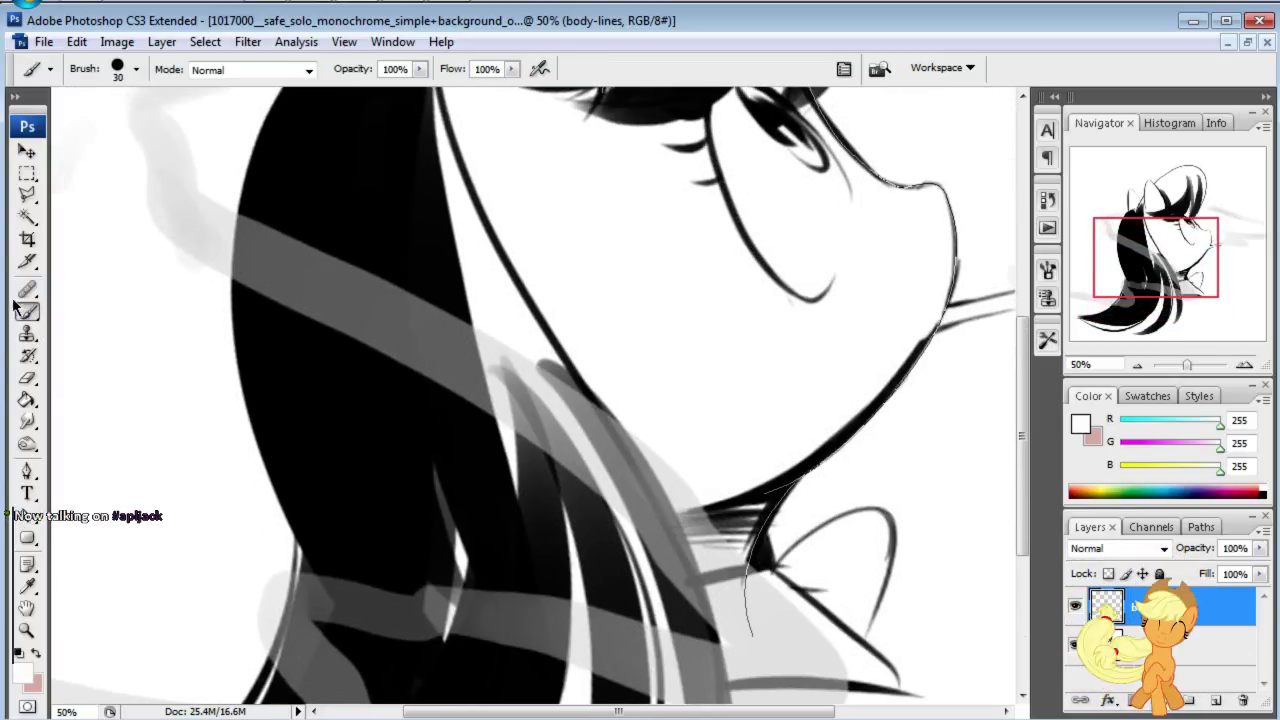
{"action": "left_click", "coordinate": [136, 69]}
{"action": "left_click", "coordinate": [205, 106]}
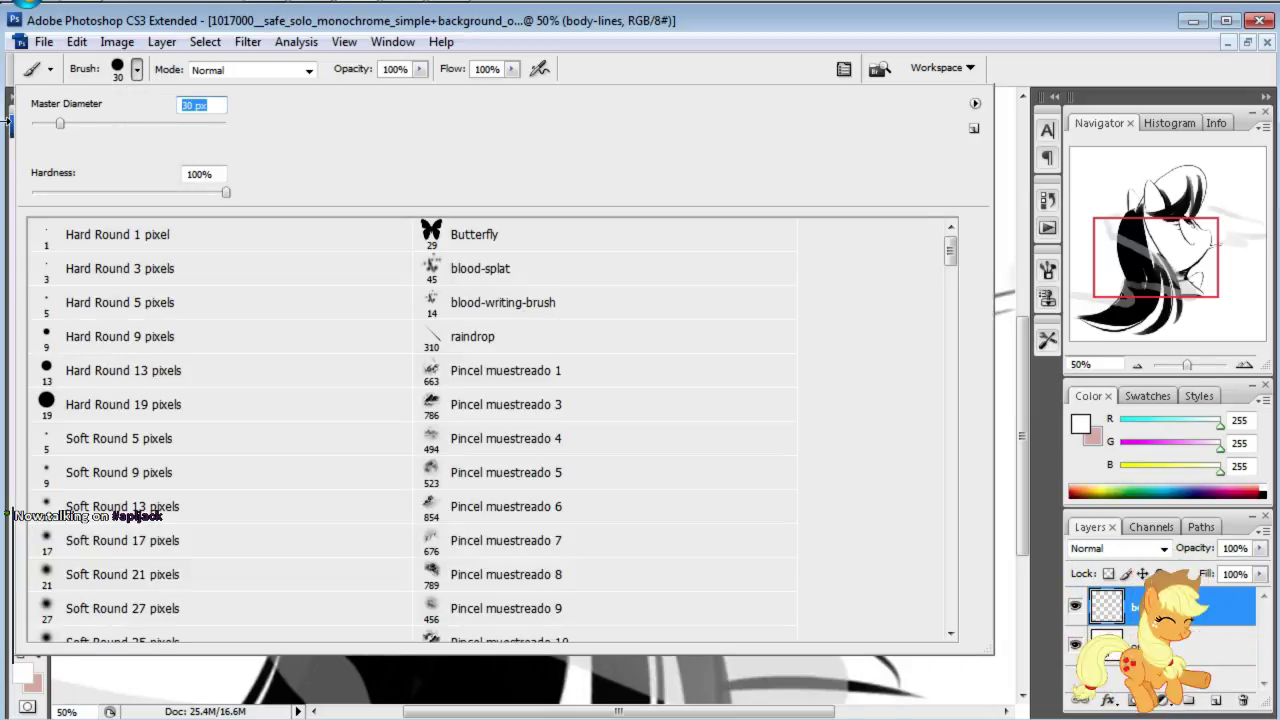
{"action": "type", "text": "6"}
{"action": "key", "text": "Return"}
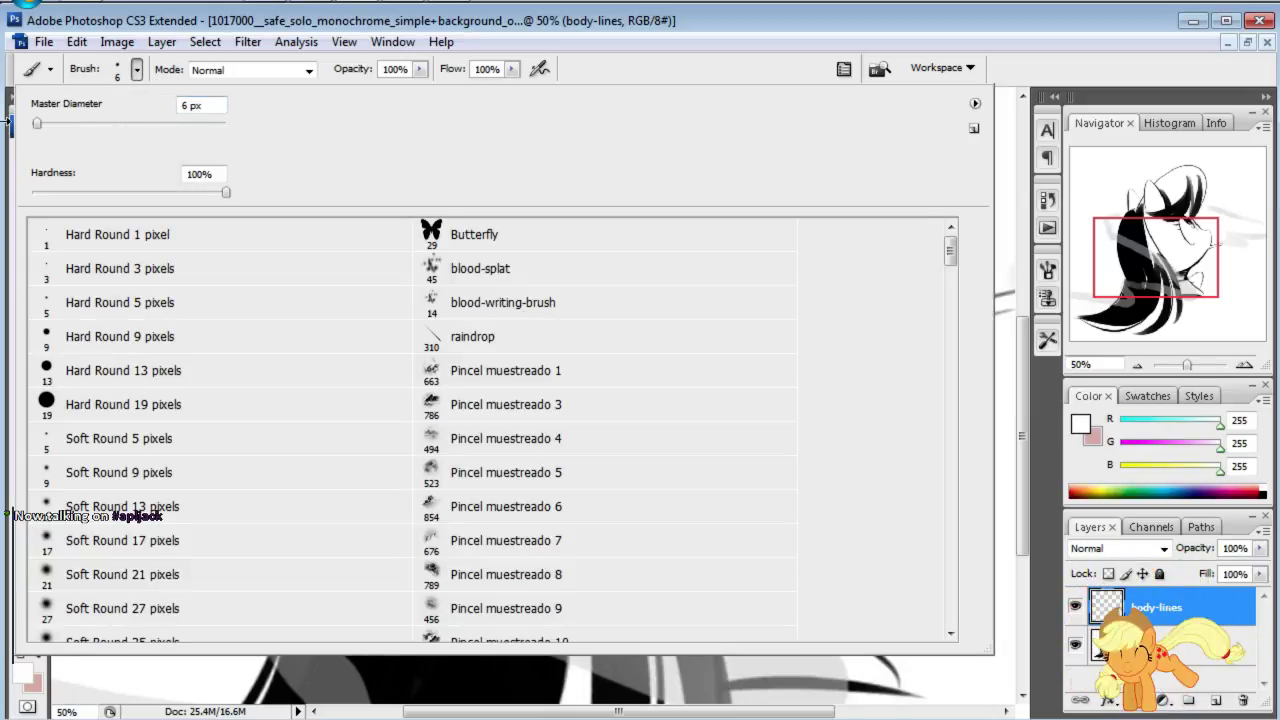
{"action": "key", "text": "Return"}
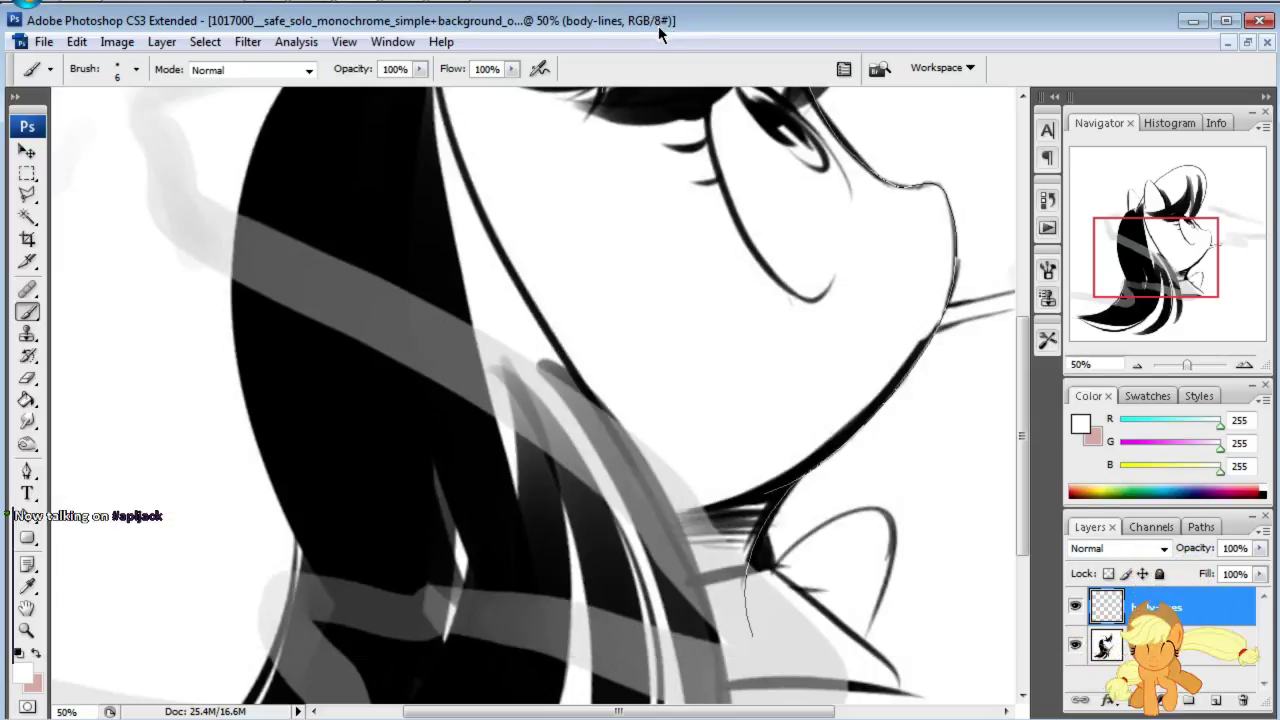
Step: Set Shape Dynamics minimum diameter to 50% in the Brushes panel
{"action": "left_click", "coordinate": [1046, 276]}
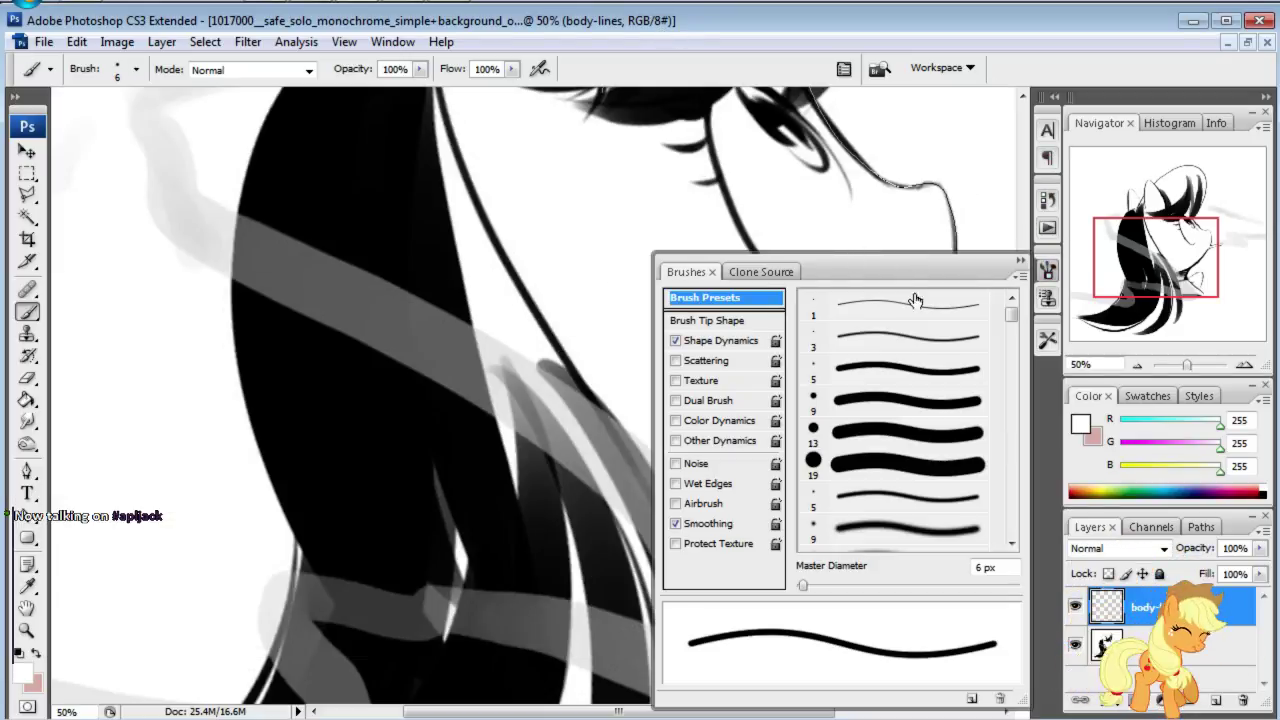
{"action": "left_click", "coordinate": [710, 342]}
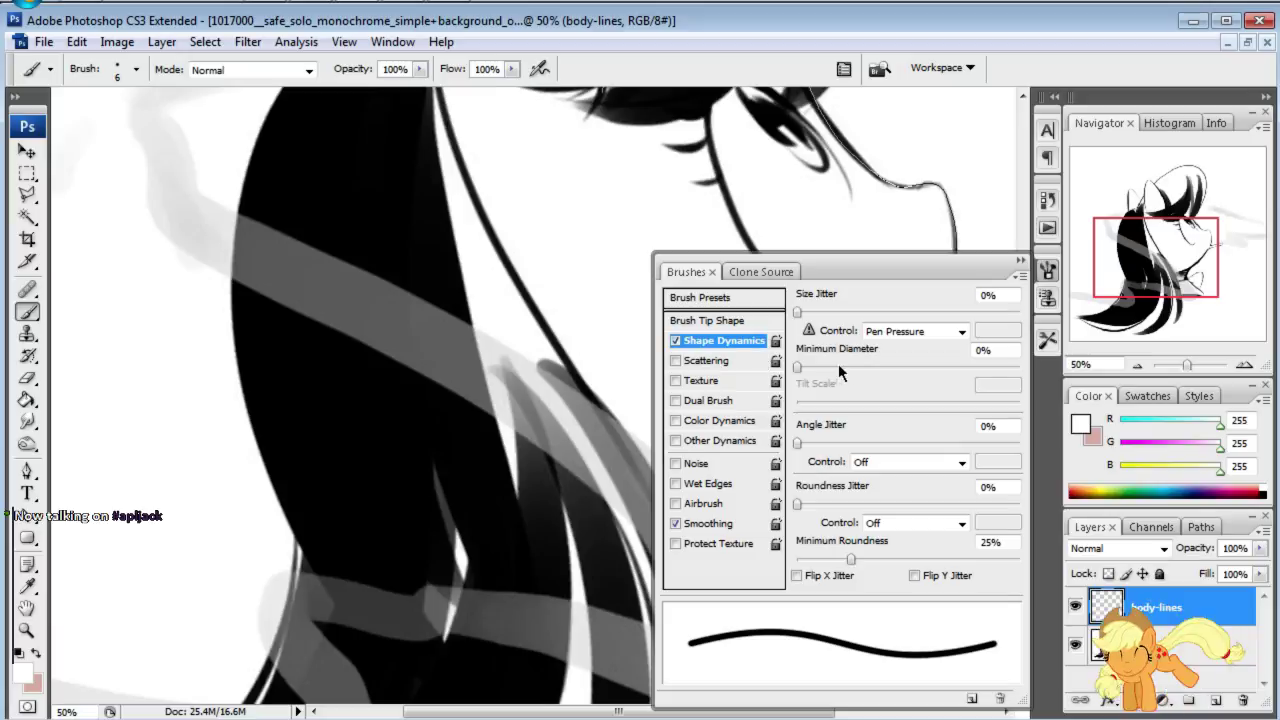
{"action": "left_click", "coordinate": [990, 352]}
{"action": "type", "text": "50"}
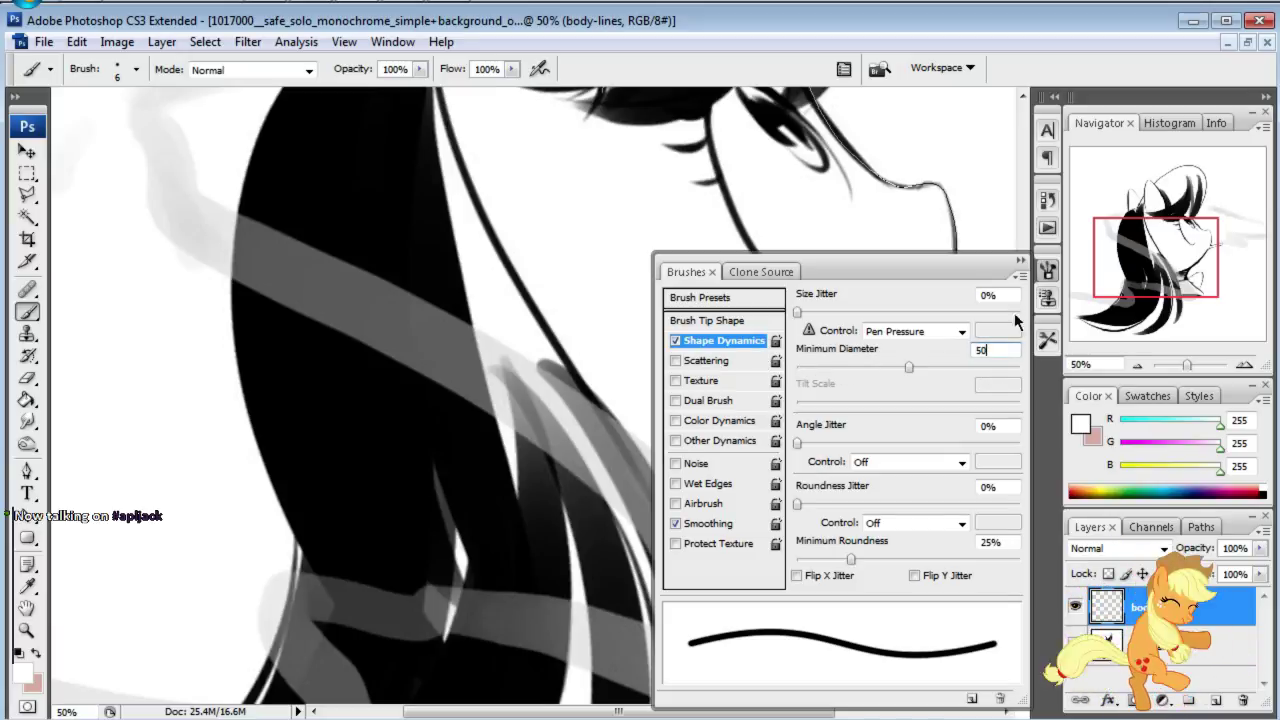
{"action": "left_click", "coordinate": [1020, 263]}
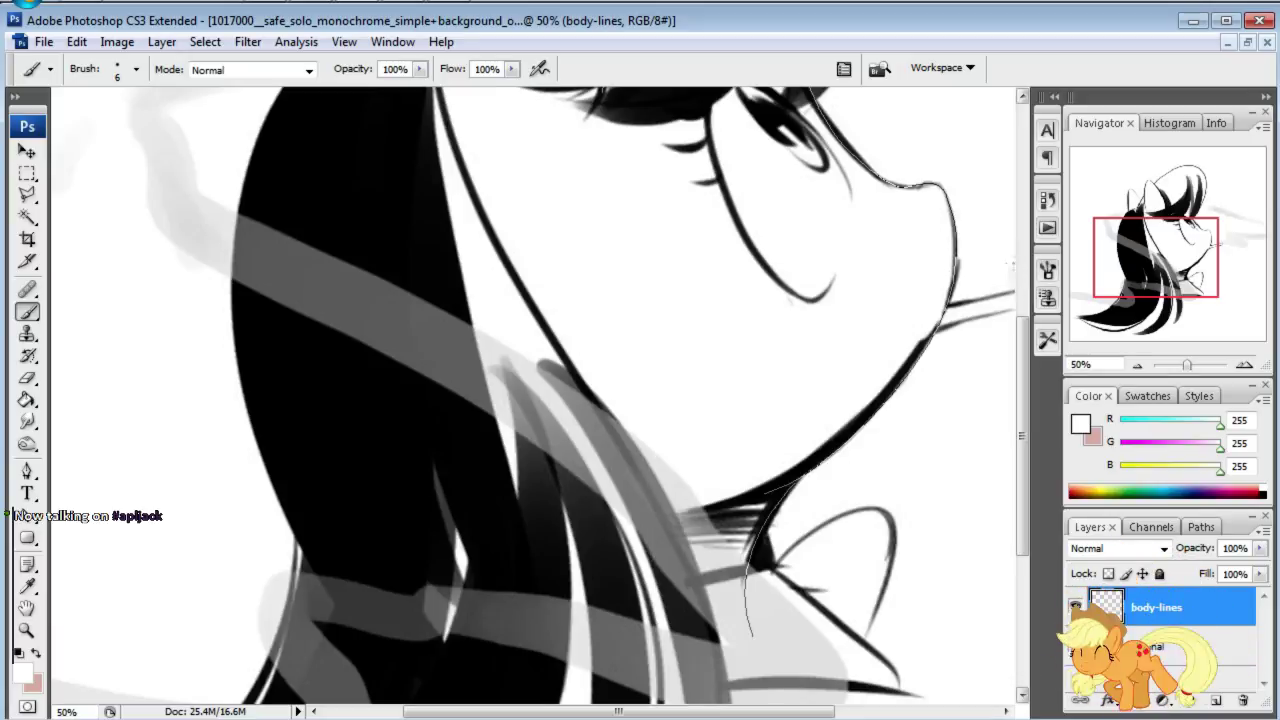
Step: Set the foreground to black (000000) and stroke the jaw path with the brush
{"action": "left_click", "coordinate": [27, 471]}
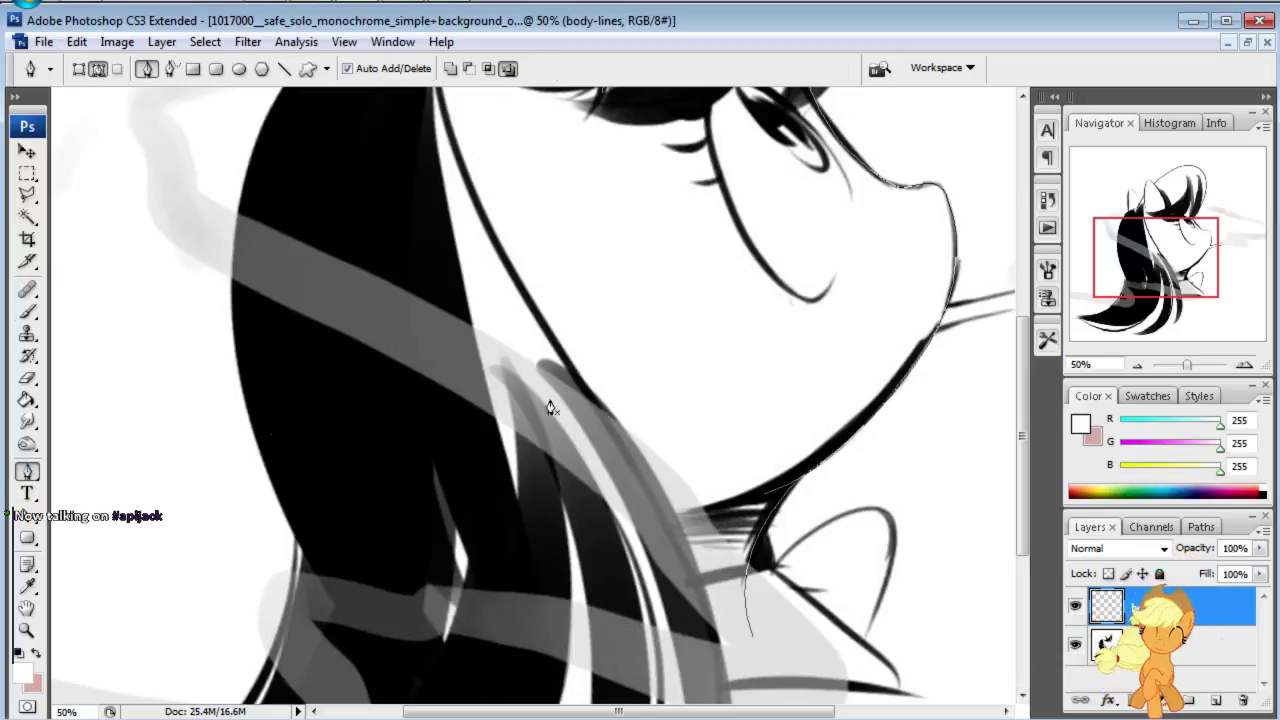
{"action": "right_click", "coordinate": [723, 372]}
{"action": "left_click", "coordinate": [22, 668]}
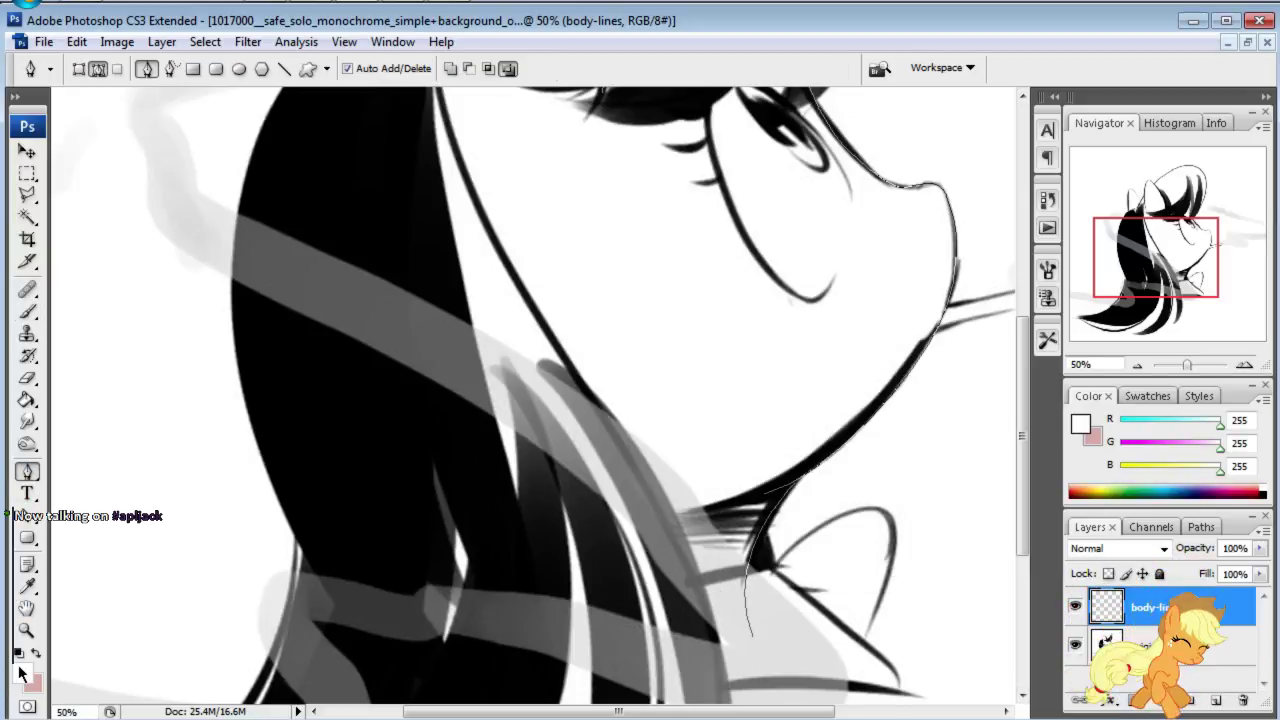
{"action": "left_click", "coordinate": [573, 495]}
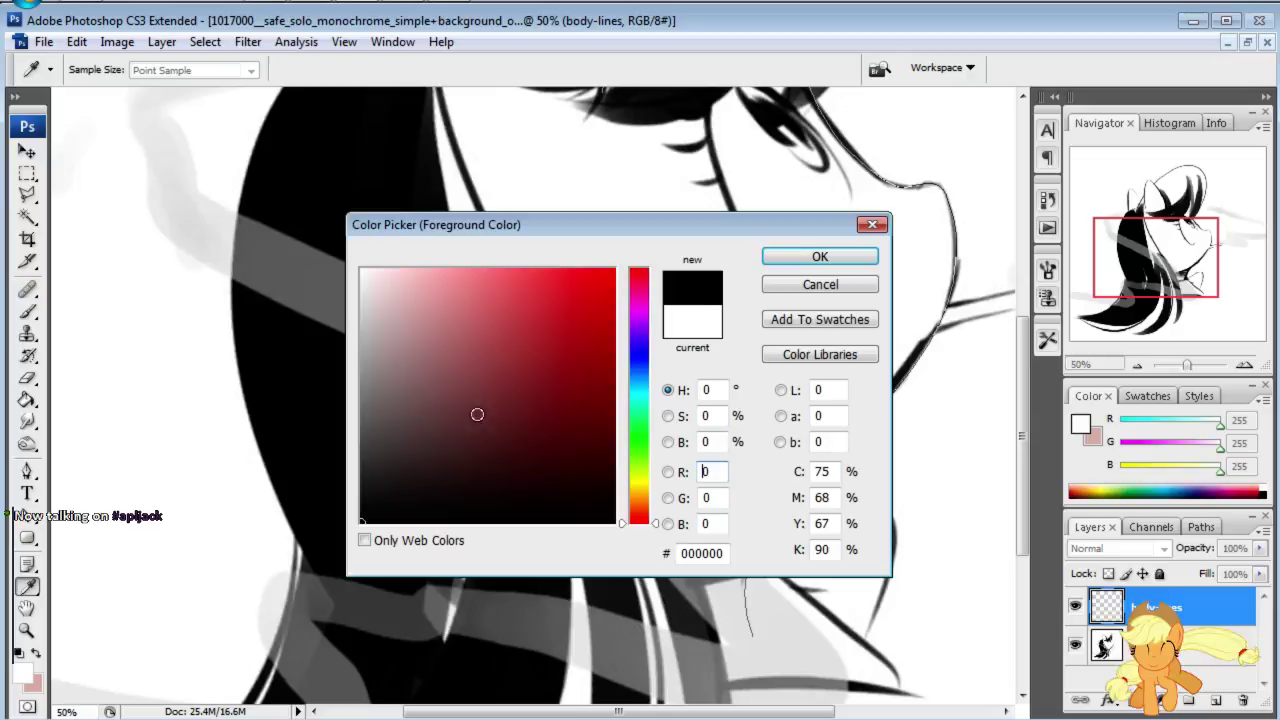
{"action": "left_click", "coordinate": [784, 256]}
{"action": "right_click", "coordinate": [737, 300]}
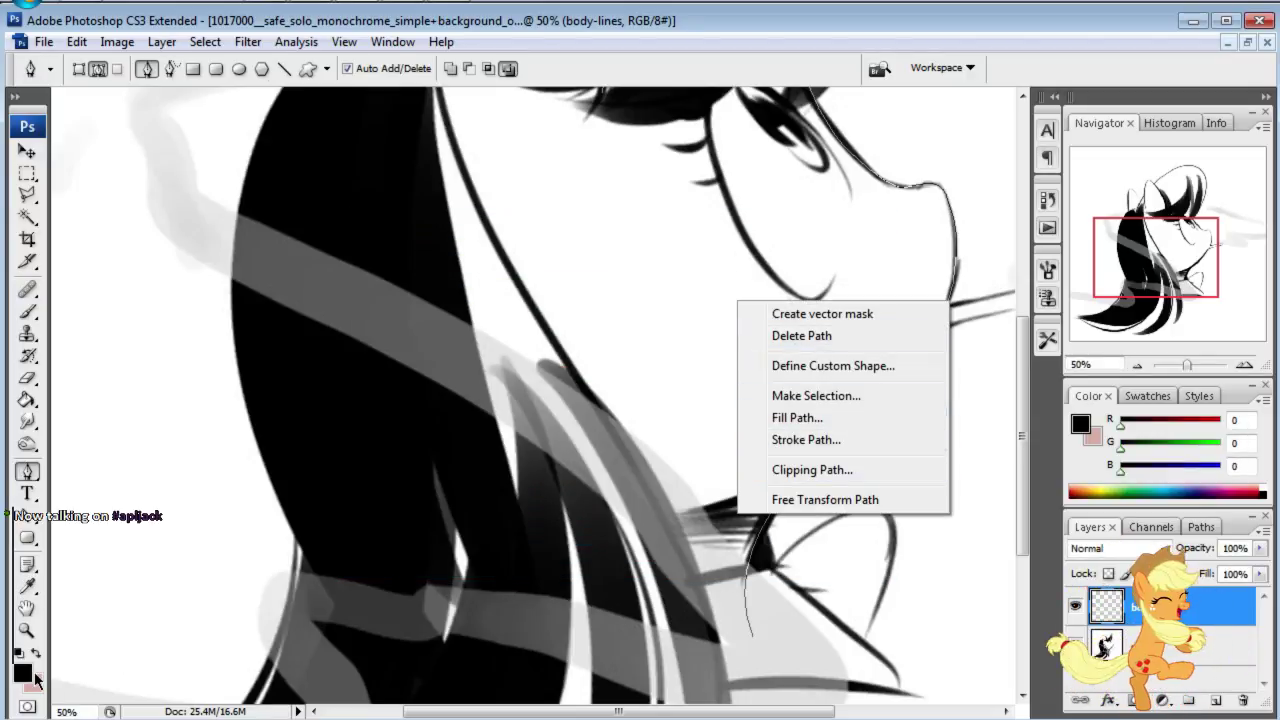
{"action": "left_click", "coordinate": [1128, 386]}
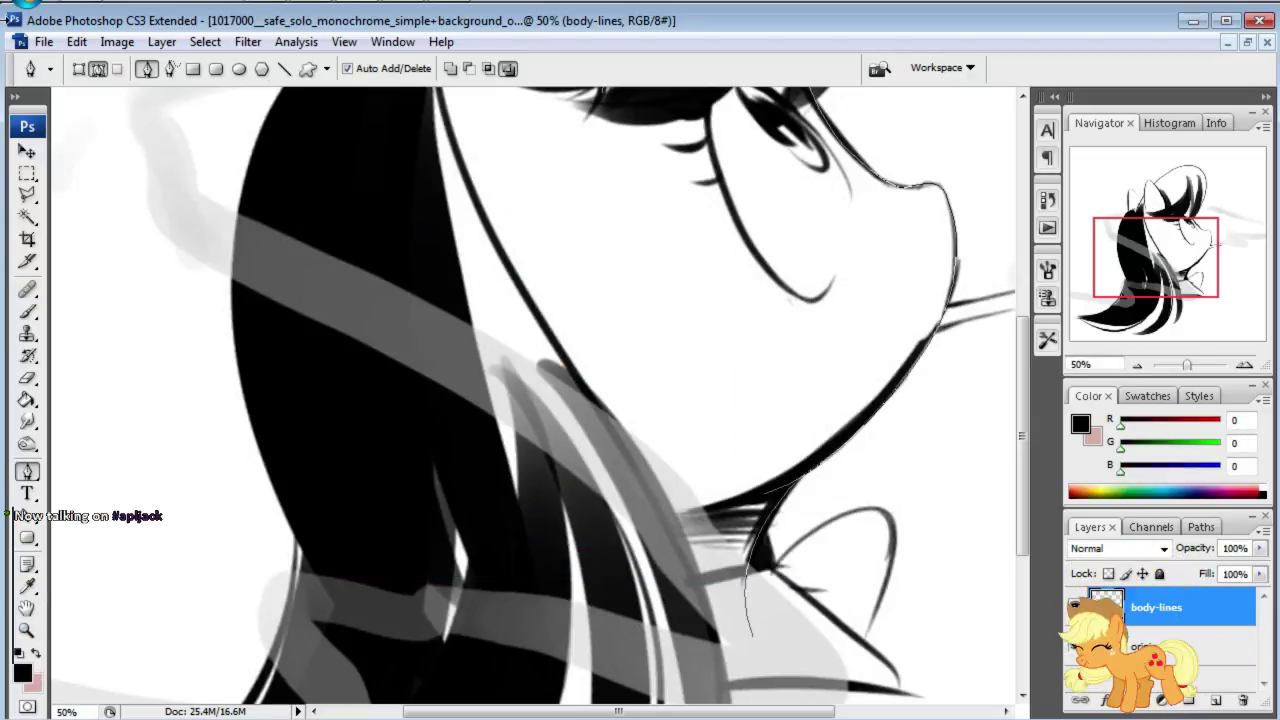
{"action": "left_click", "coordinate": [45, 43]}
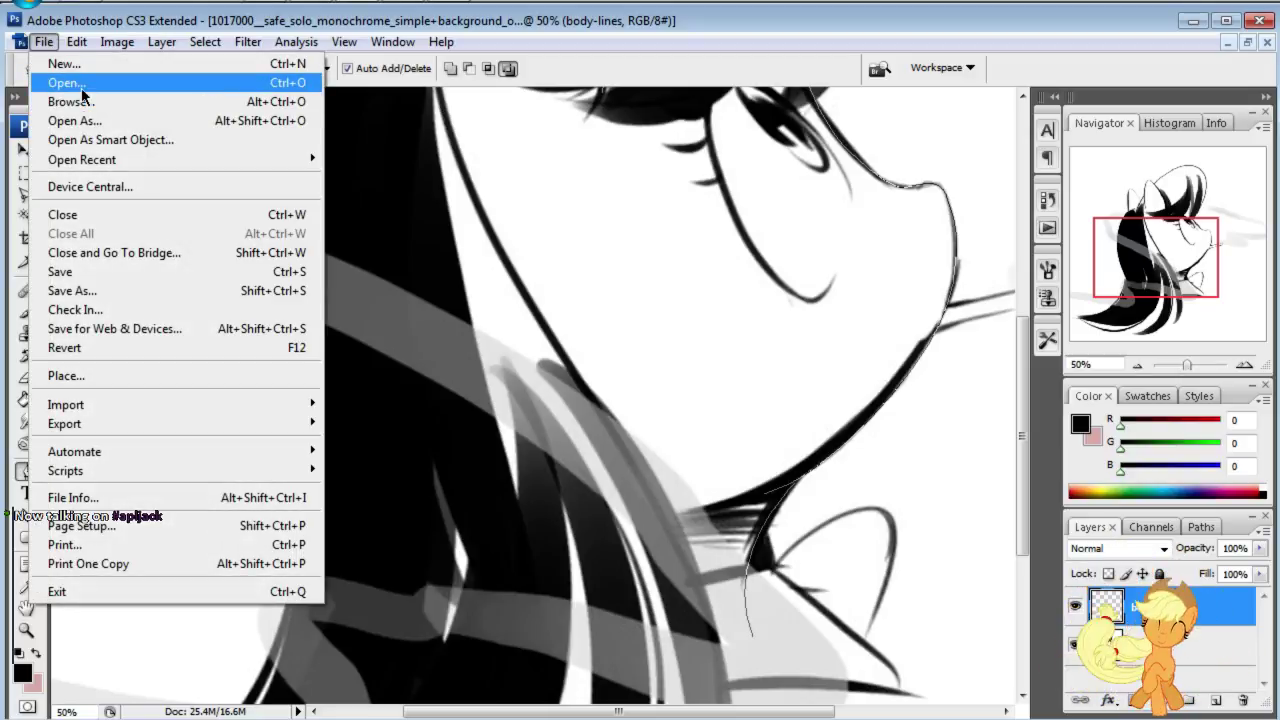
Step: Open cloudyreturn.psd from the file browser
{"action": "left_click", "coordinate": [83, 89]}
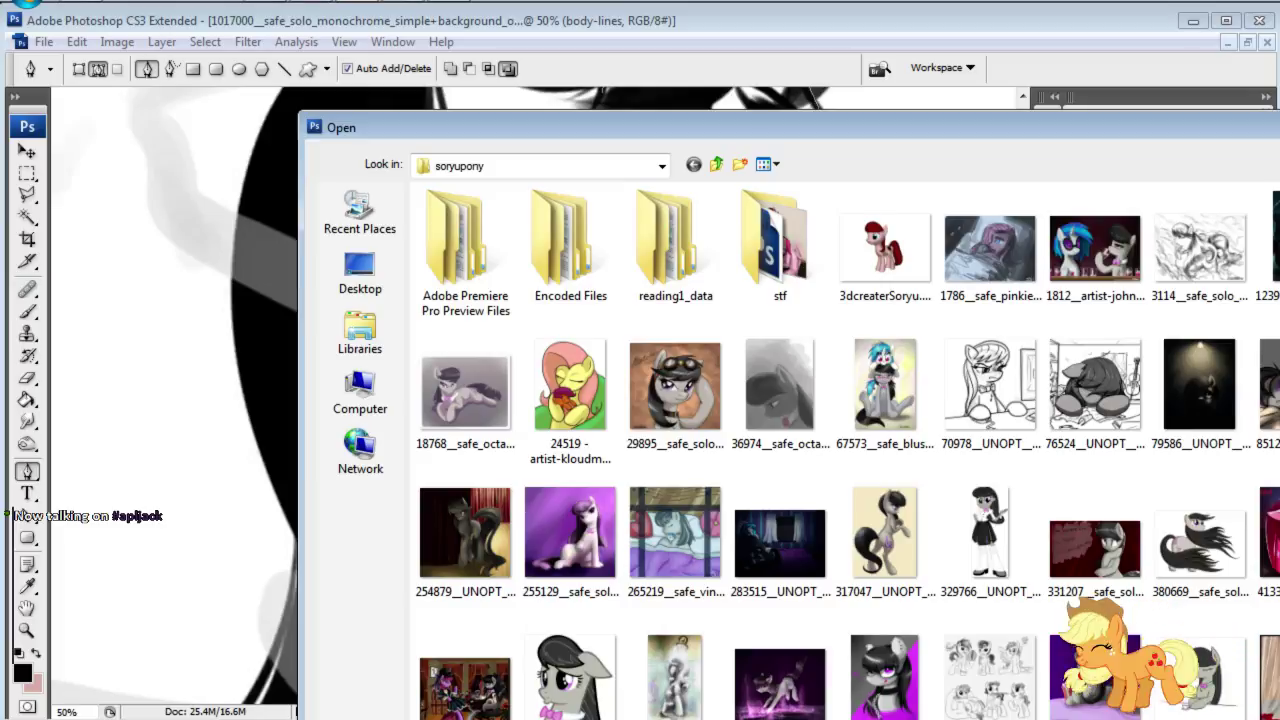
{"action": "scroll", "coordinate": [840, 440], "scroll_direction": "down", "scroll_amount": 1}
{"action": "scroll", "coordinate": [840, 440], "scroll_direction": "down", "scroll_amount": 2}
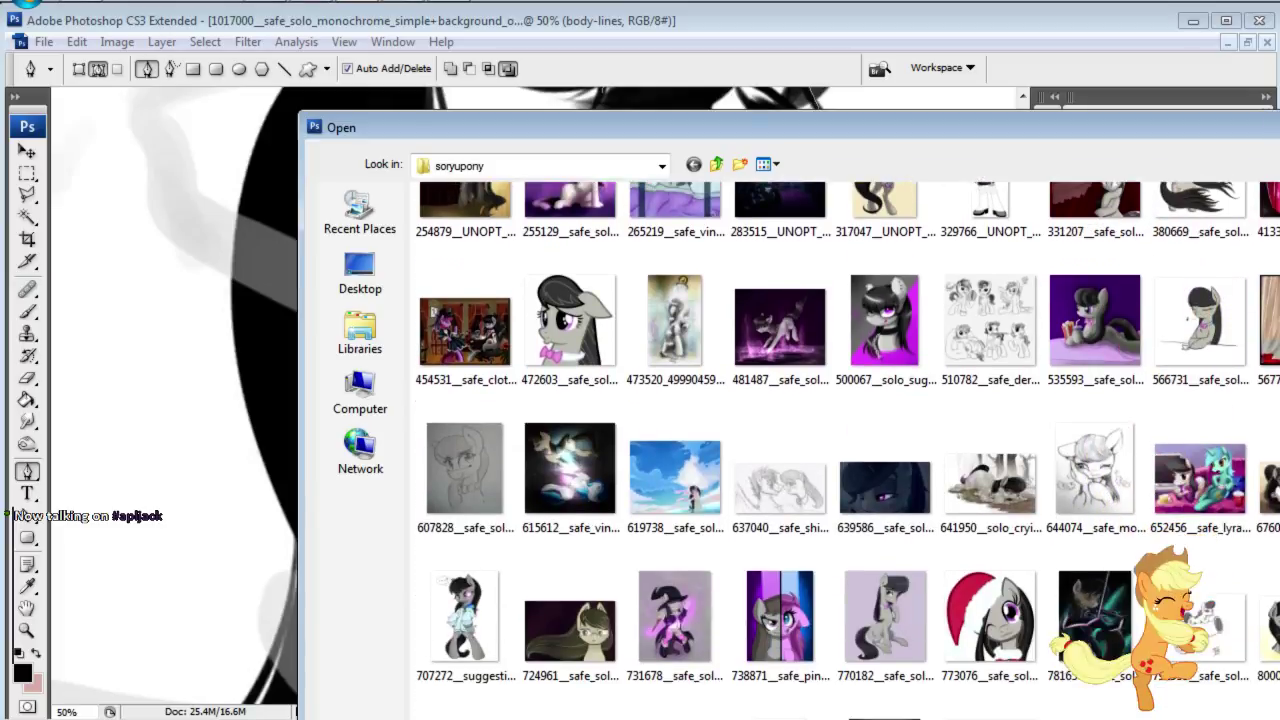
{"action": "scroll", "coordinate": [847, 448], "scroll_direction": "down", "scroll_amount": 1}
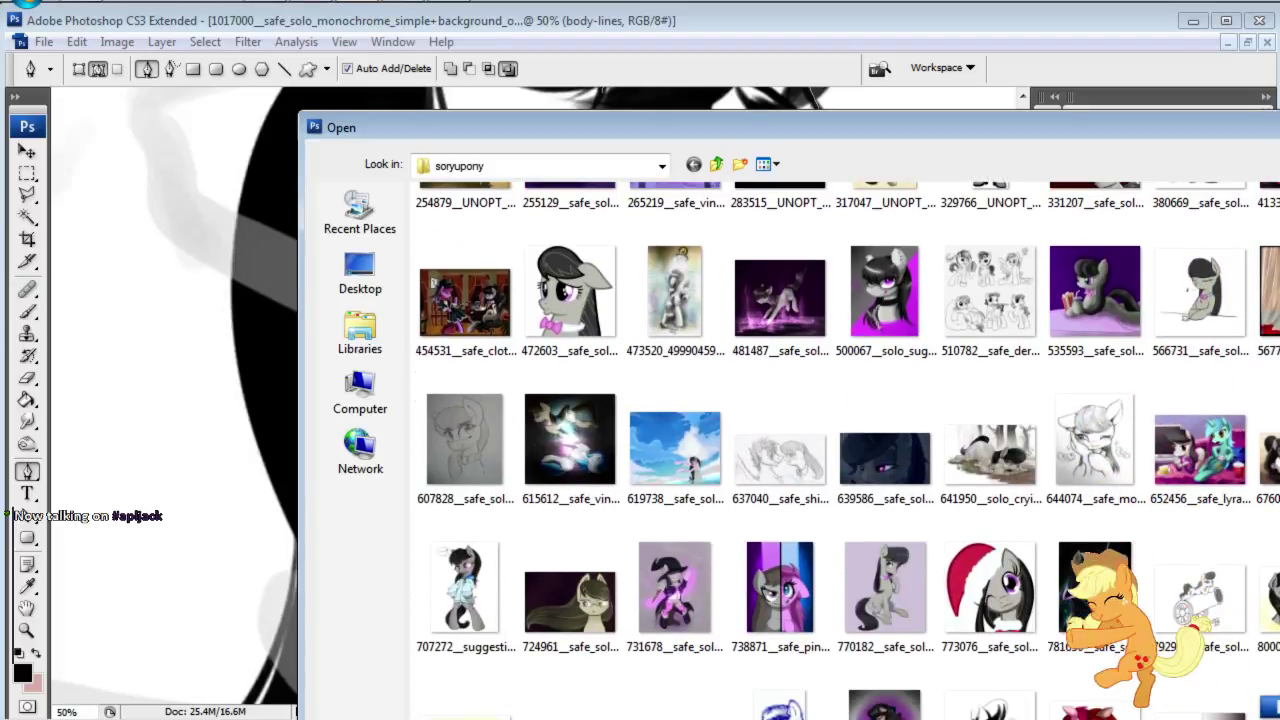
{"action": "scroll", "coordinate": [840, 450], "scroll_direction": "down", "scroll_amount": 1}
{"action": "scroll", "coordinate": [840, 450], "scroll_direction": "down", "scroll_amount": 1}
{"action": "scroll", "coordinate": [840, 450], "scroll_direction": "down", "scroll_amount": 1}
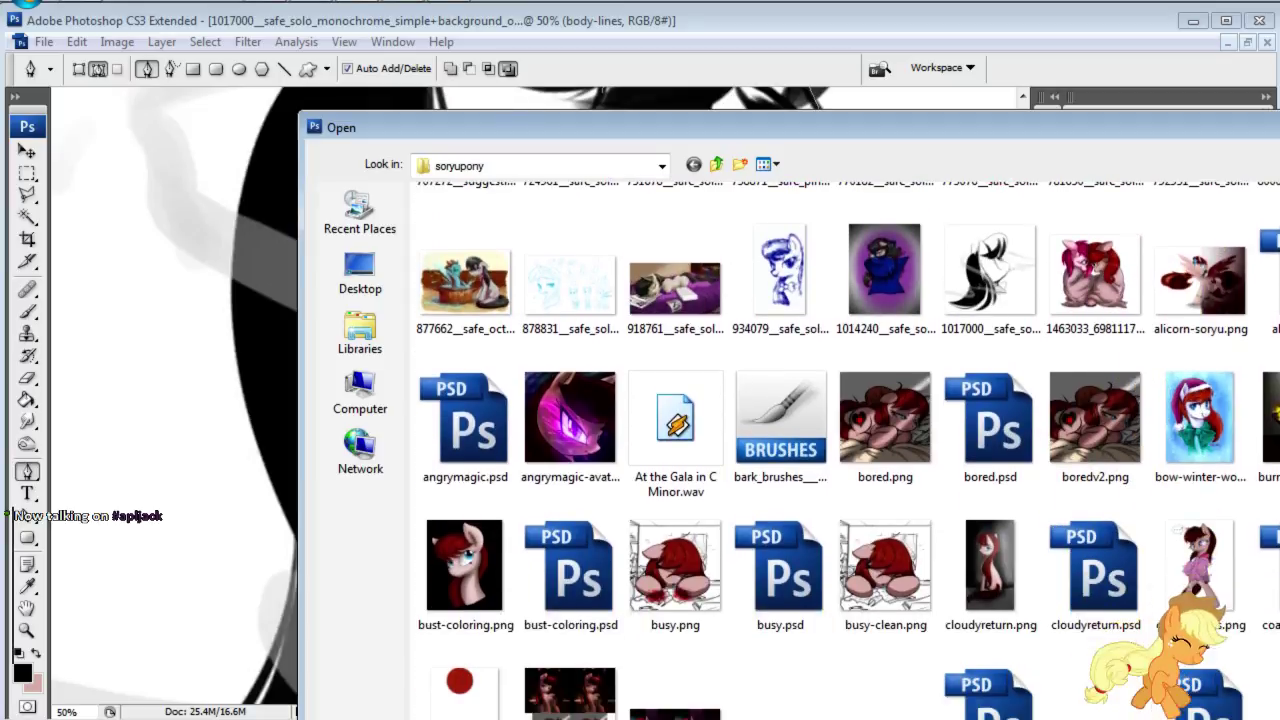
{"action": "scroll", "coordinate": [840, 450], "scroll_direction": "down", "scroll_amount": 1}
{"action": "scroll", "coordinate": [840, 450], "scroll_direction": "down", "scroll_amount": 1}
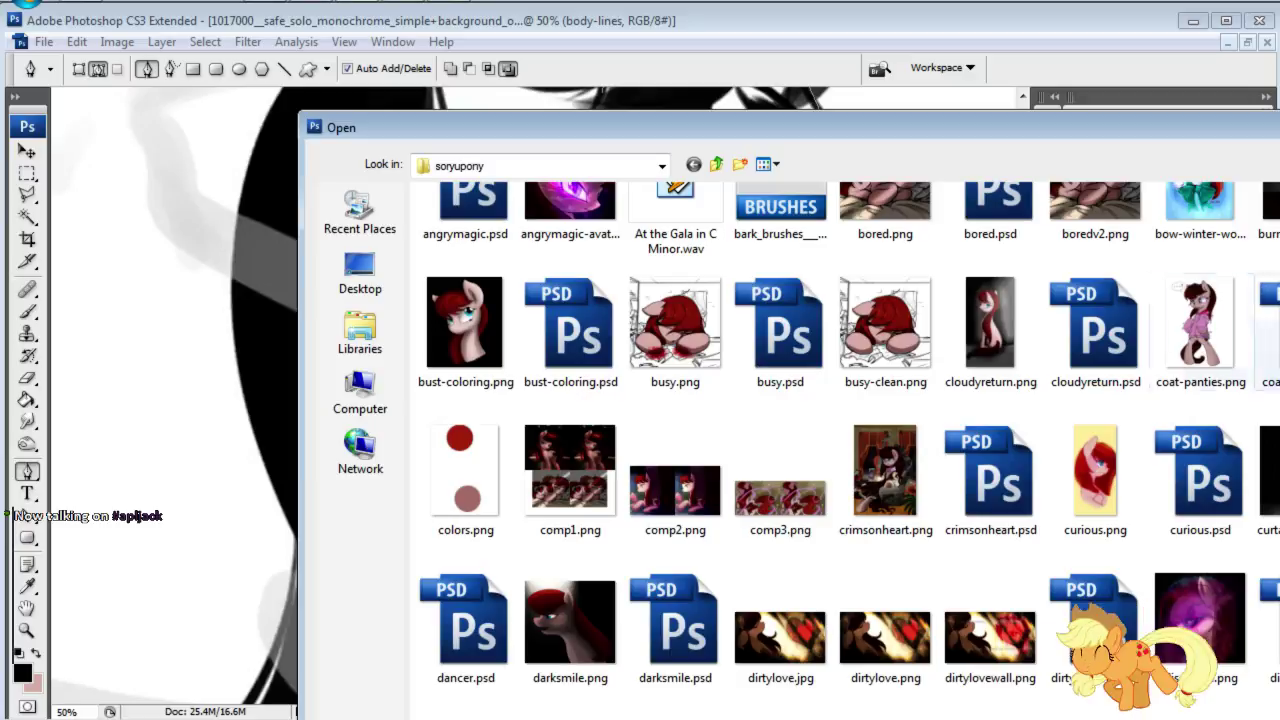
{"action": "left_click", "coordinate": [1095, 330]}
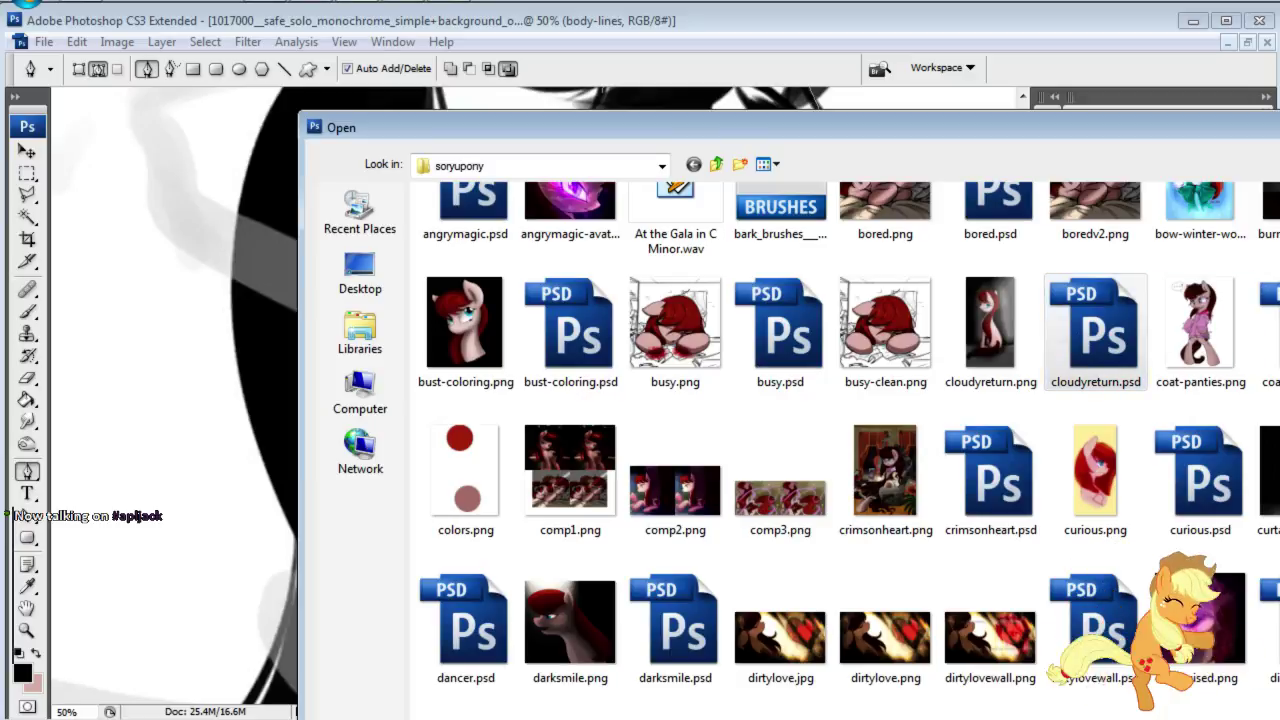
{"action": "key", "text": "Return"}
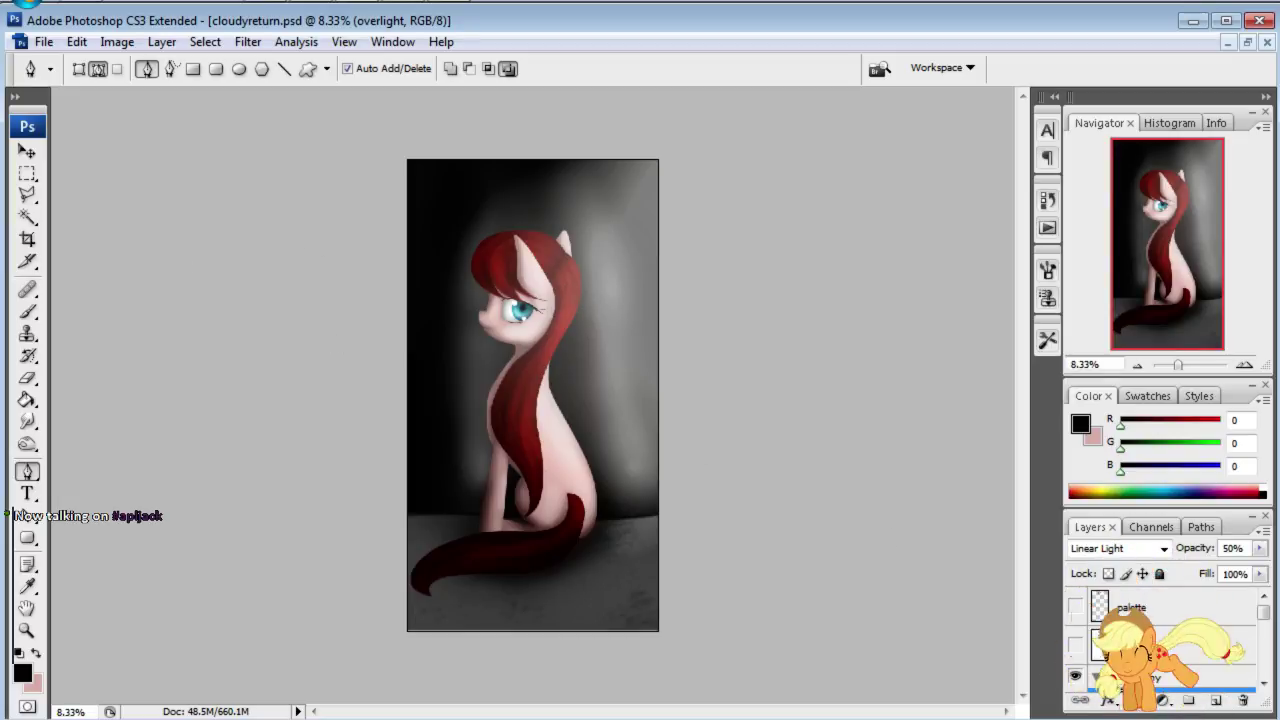
Step: Show and activate the palette layer, select the whole canvas, and head back to the pony document
{"action": "left_click", "coordinate": [1075, 608]}
{"action": "left_click", "coordinate": [1099, 607]}
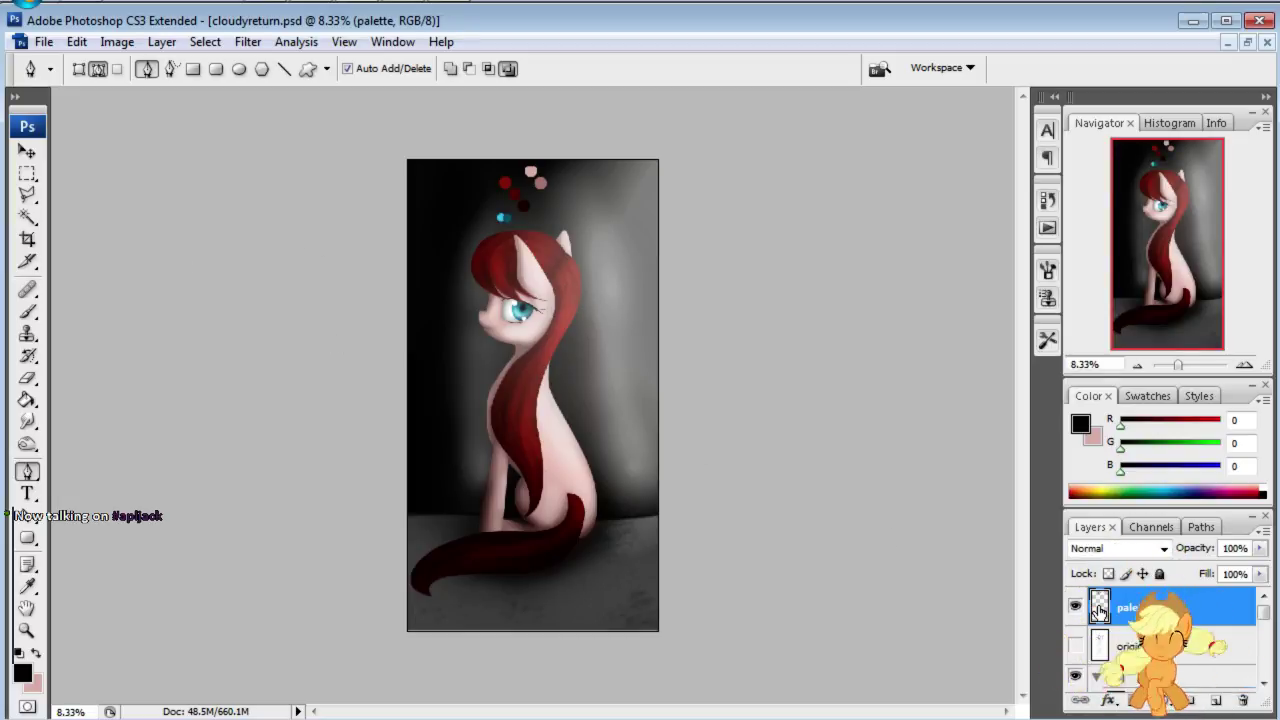
{"action": "key", "text": "ctrl+a"}
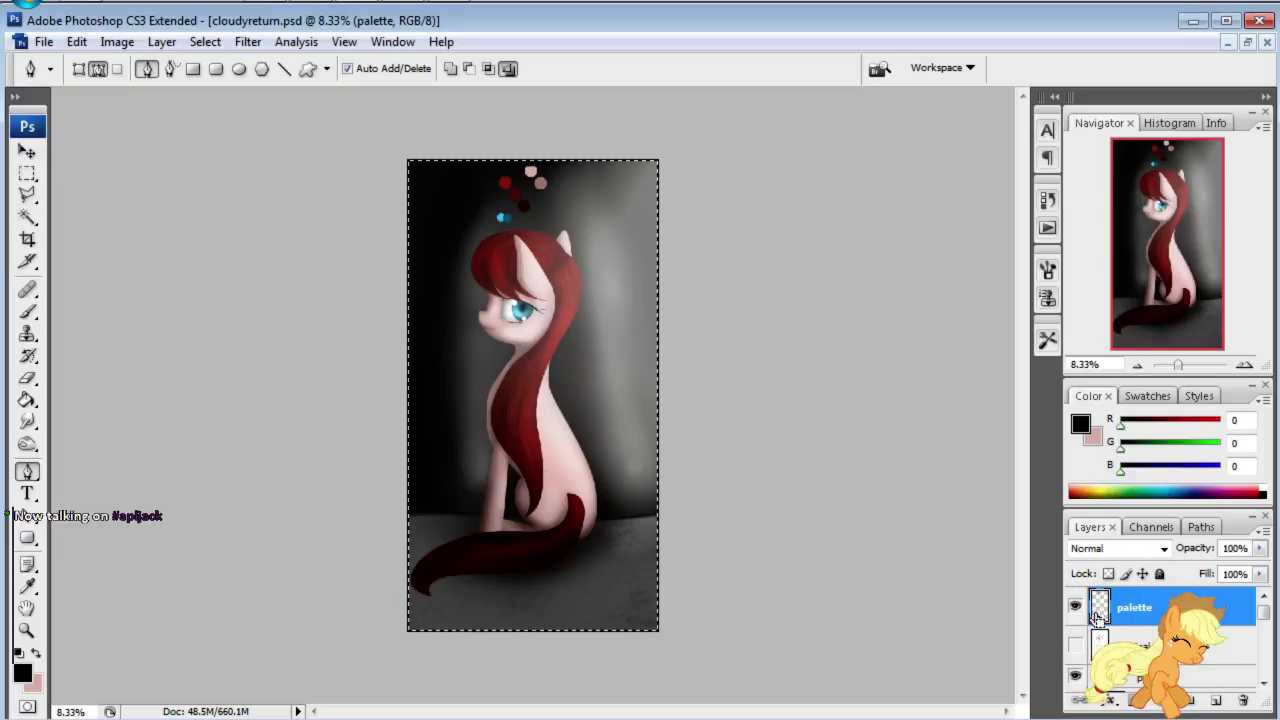
{"action": "left_click", "coordinate": [386, 42]}
Step: Paste the colour-dot palette onto a new layer in the pony document's upper-left corner
{"action": "left_click", "coordinate": [440, 518]}
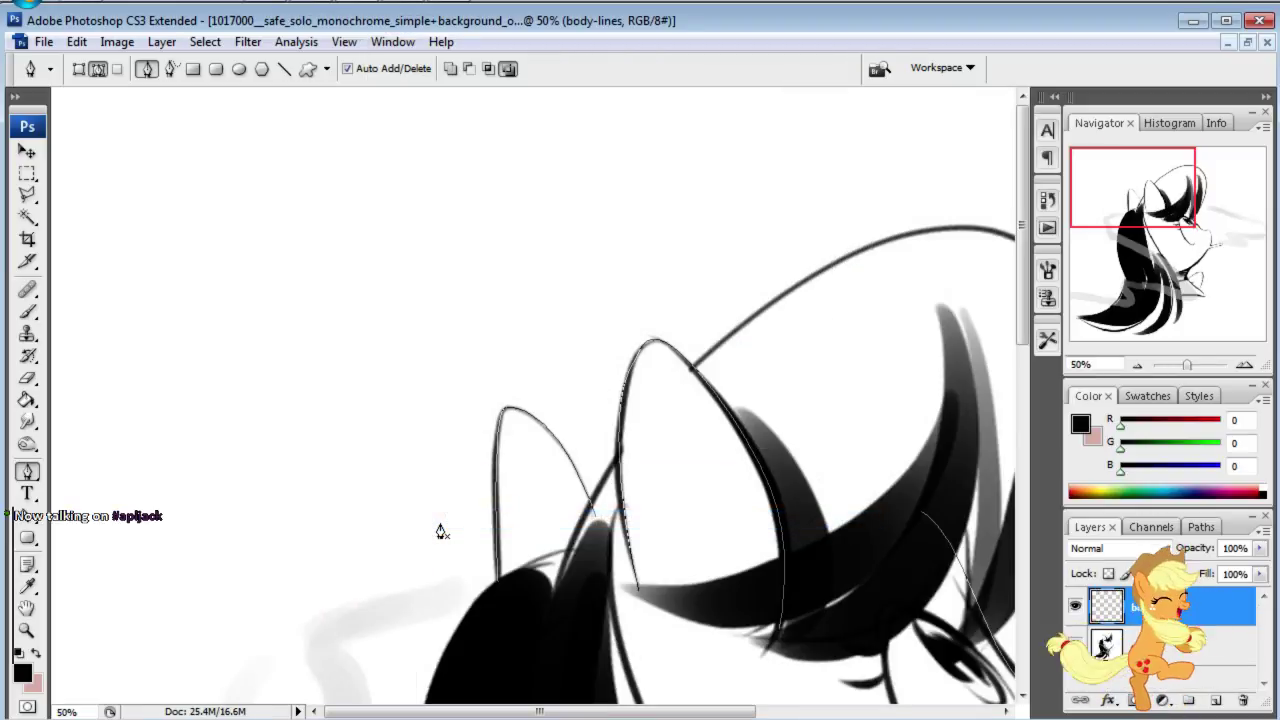
{"action": "key", "text": "ctrl+v"}
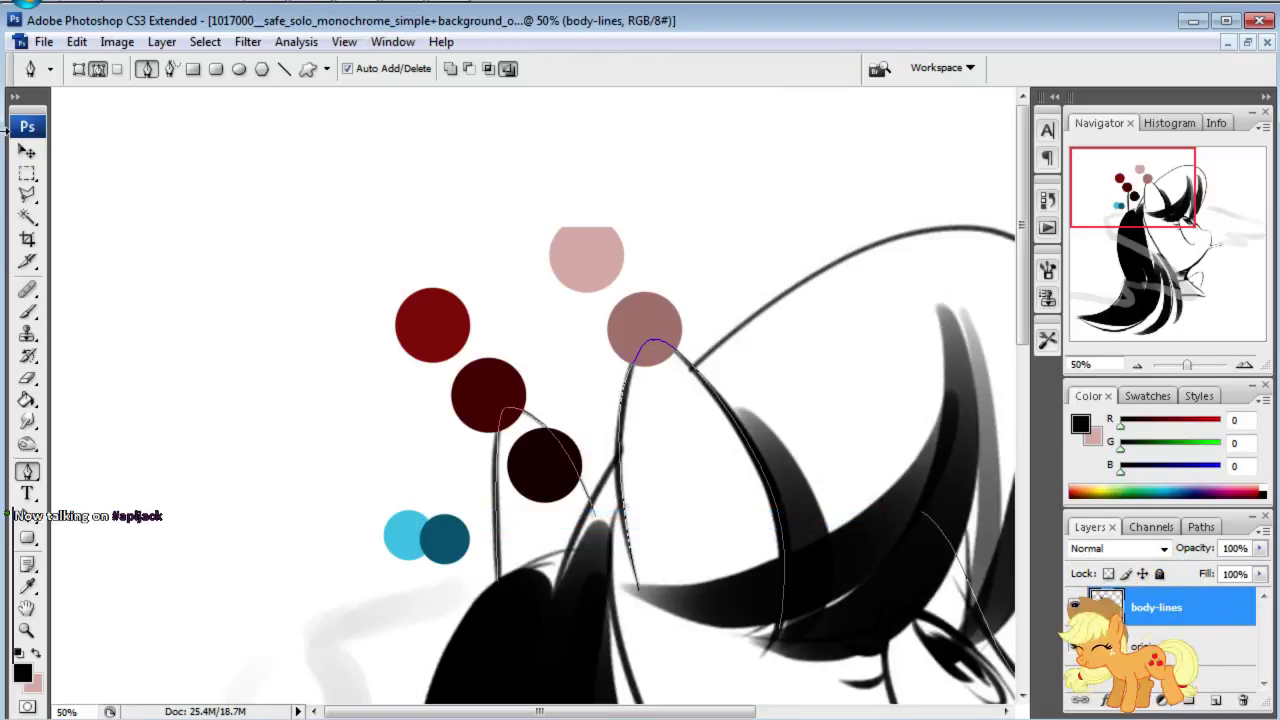
{"action": "left_click", "coordinate": [27, 152]}
{"action": "left_click_drag", "start_coordinate": [450, 355], "coordinate": [277, 237]}
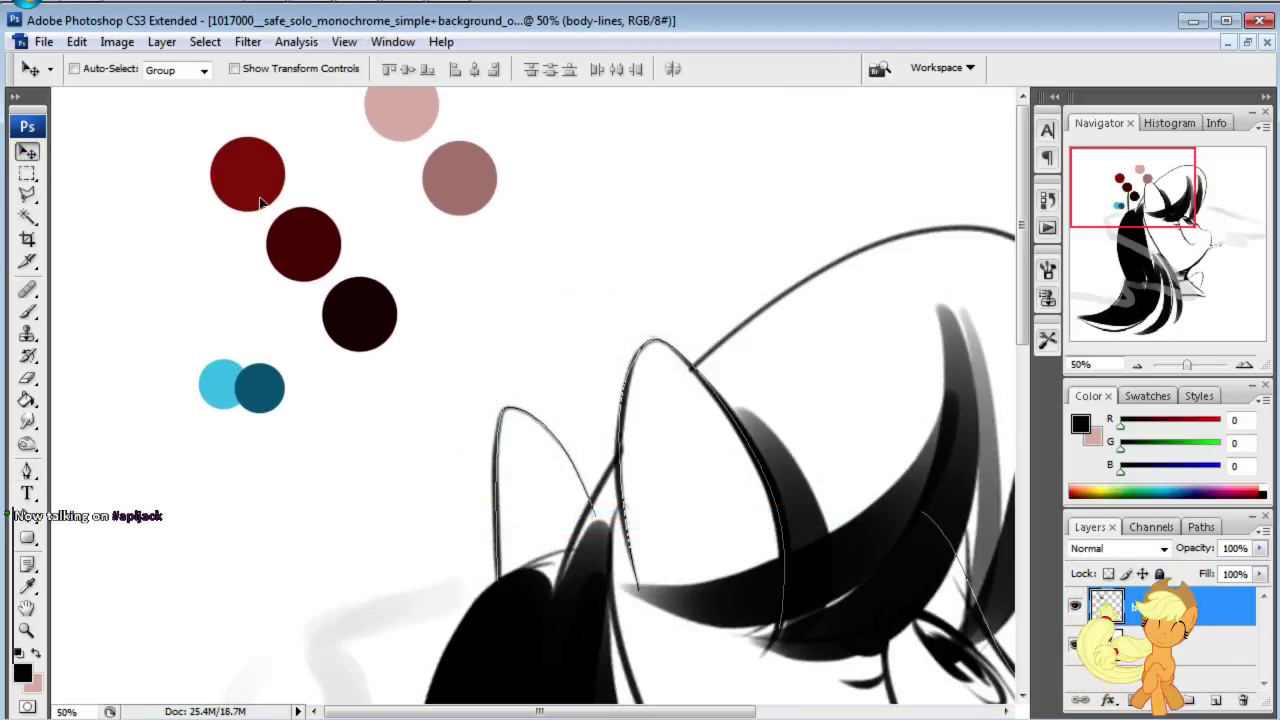
{"action": "key", "text": "ctrl+z"}
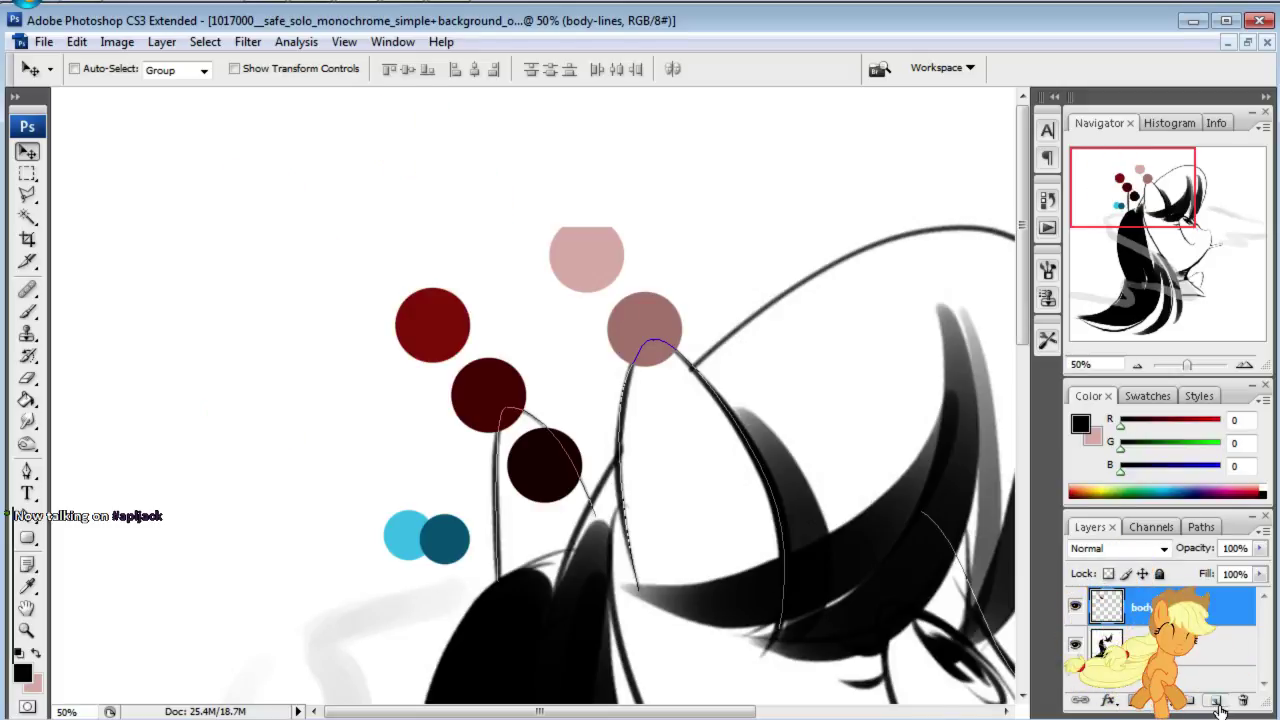
{"action": "key", "text": "ctrl+z"}
{"action": "left_click", "coordinate": [1216, 701]}
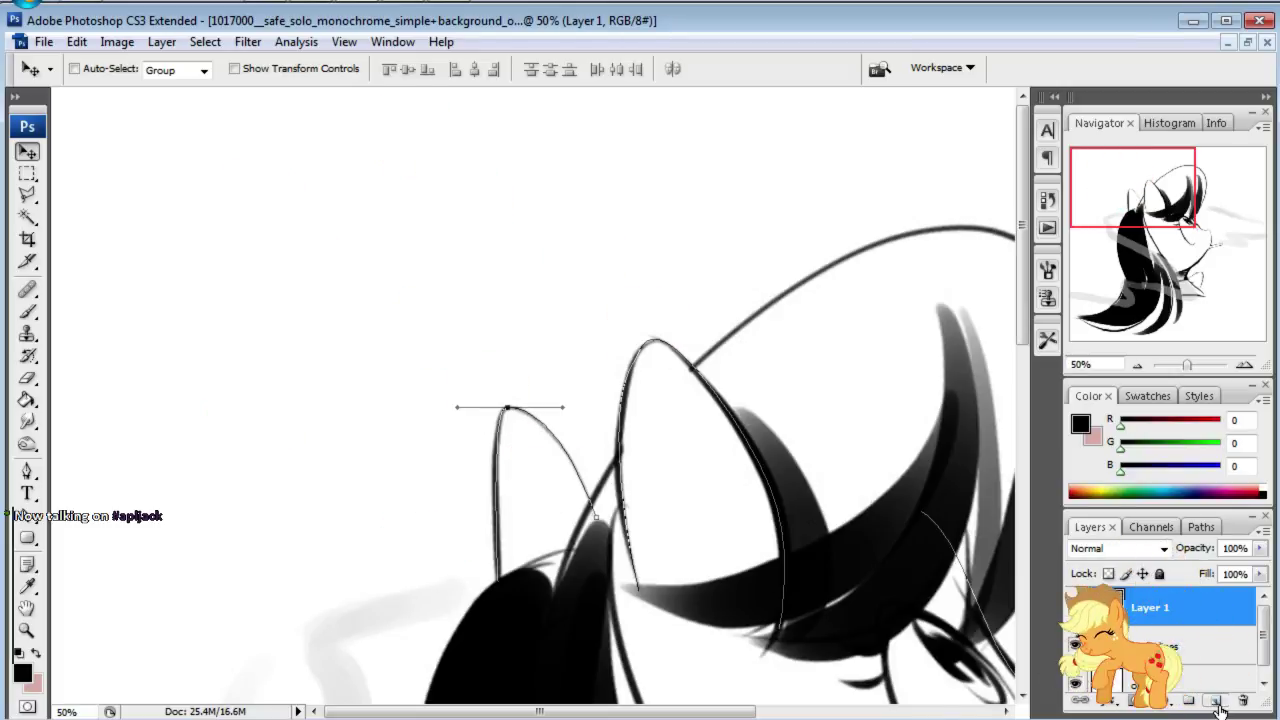
{"action": "key", "text": "ctrl+v"}
{"action": "mouse_move", "coordinate": [429, 337]}
{"action": "left_mouse_down"}
{"action": "mouse_move", "coordinate": [224, 225]}
{"action": "mouse_move", "coordinate": [183, 255]}
{"action": "left_mouse_up"}
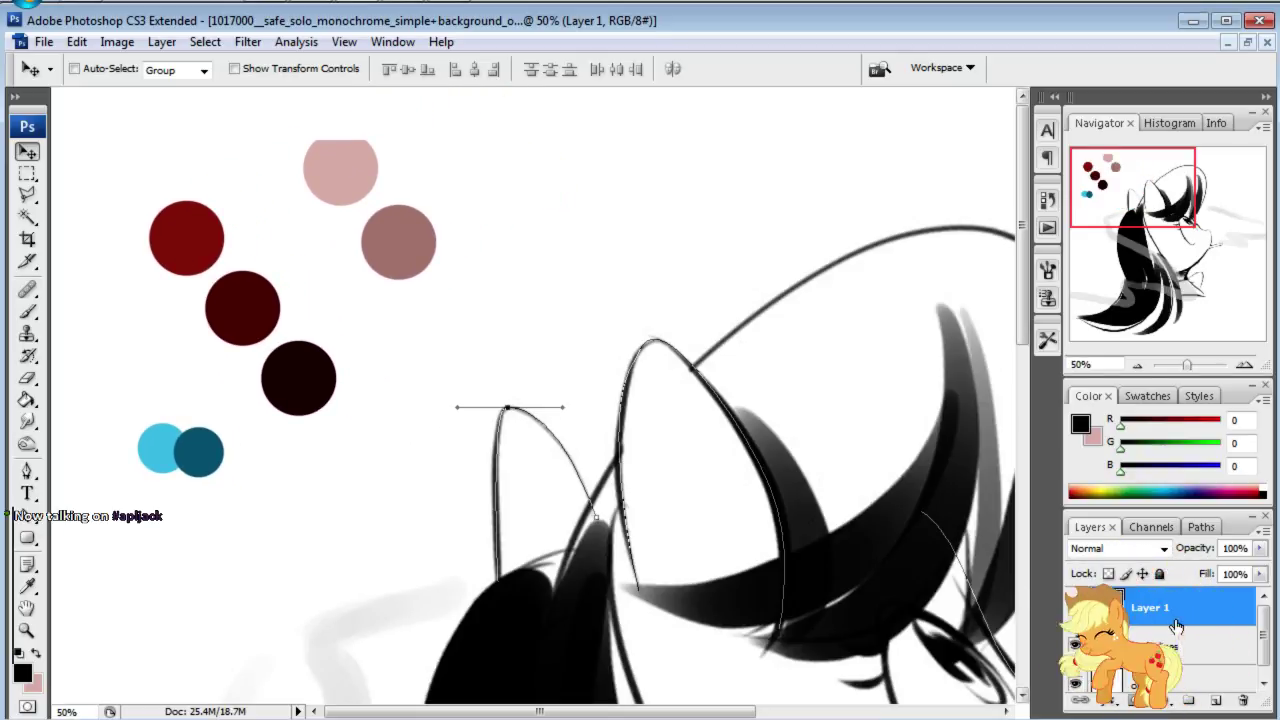
{"action": "double_click", "coordinate": [1220, 606]}
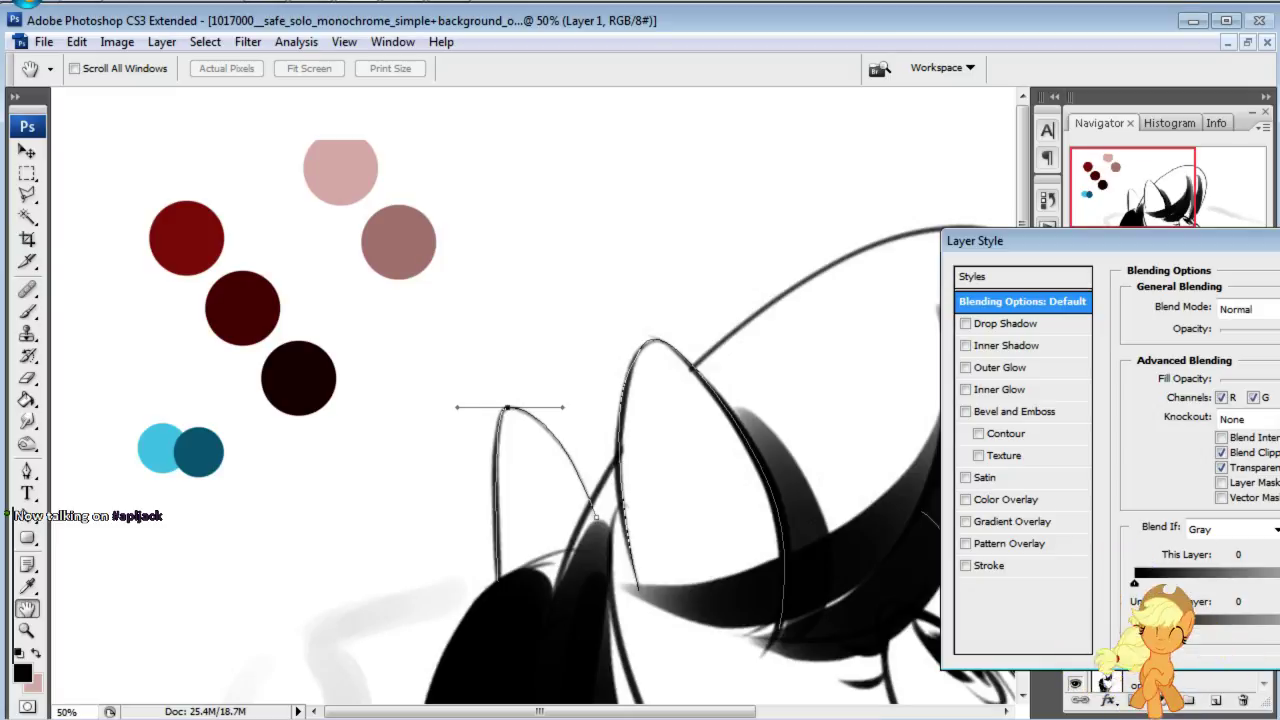
{"action": "key", "text": "Escape"}
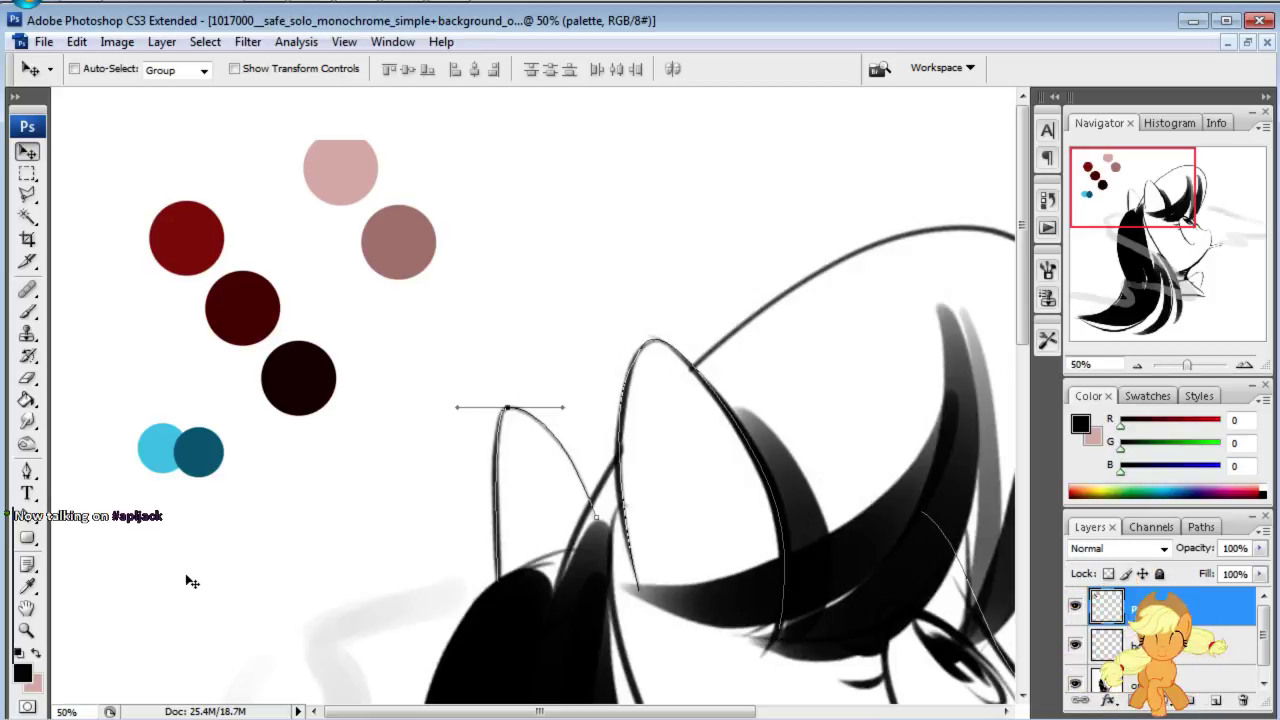
Step: Sample the pink-brown palette dot (171, 128, 122) and close cloudyreturn.psd without saving
{"action": "left_click", "coordinate": [27, 587]}
{"action": "left_click", "coordinate": [420, 238]}
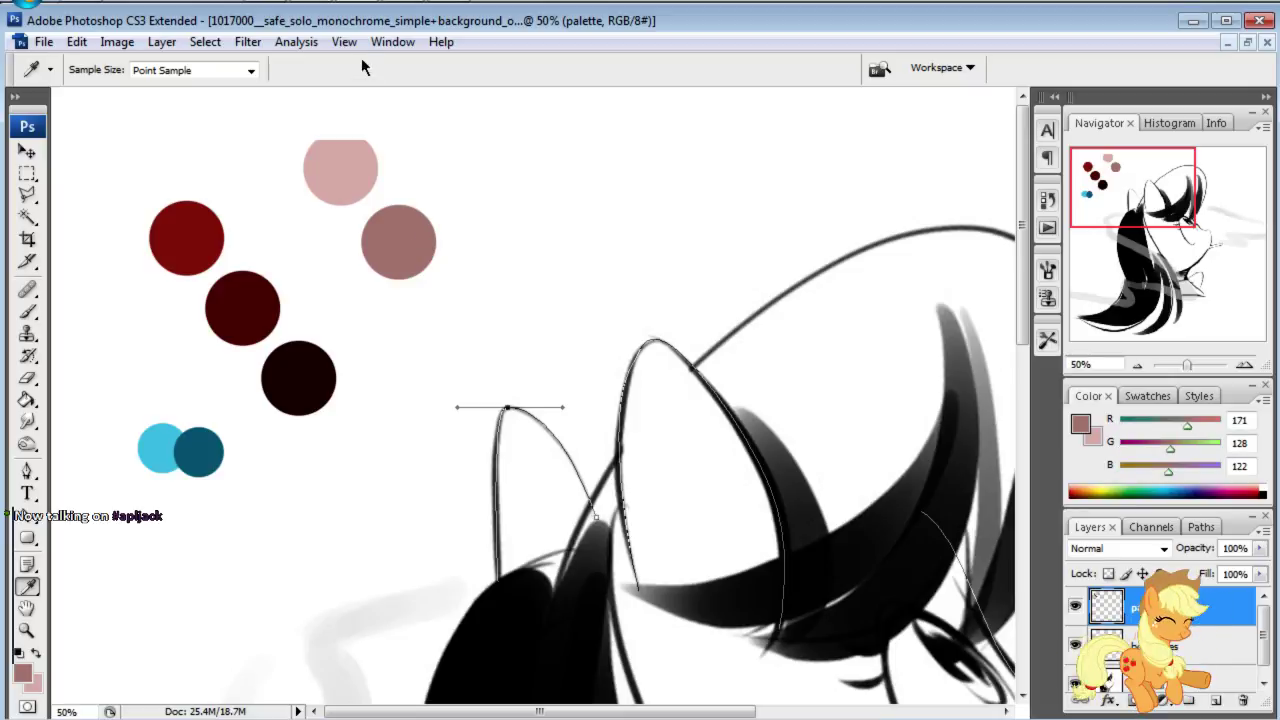
{"action": "left_click", "coordinate": [392, 41]}
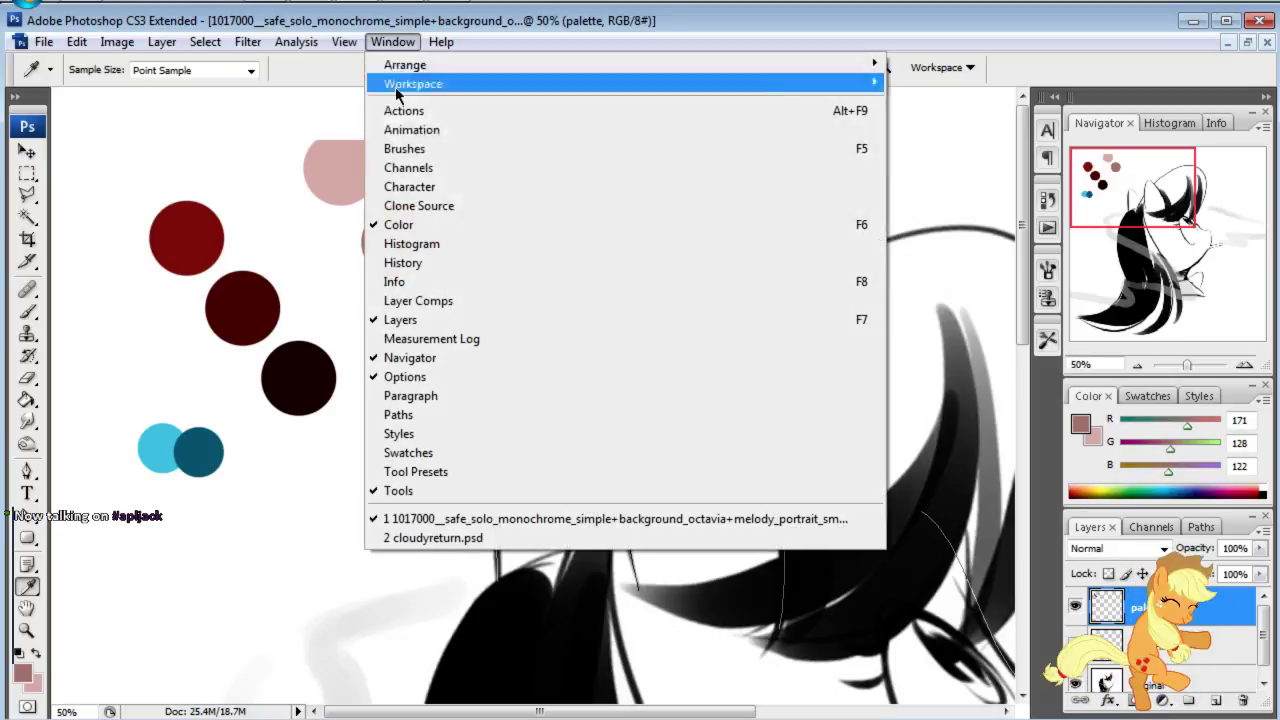
{"action": "left_click", "coordinate": [456, 537]}
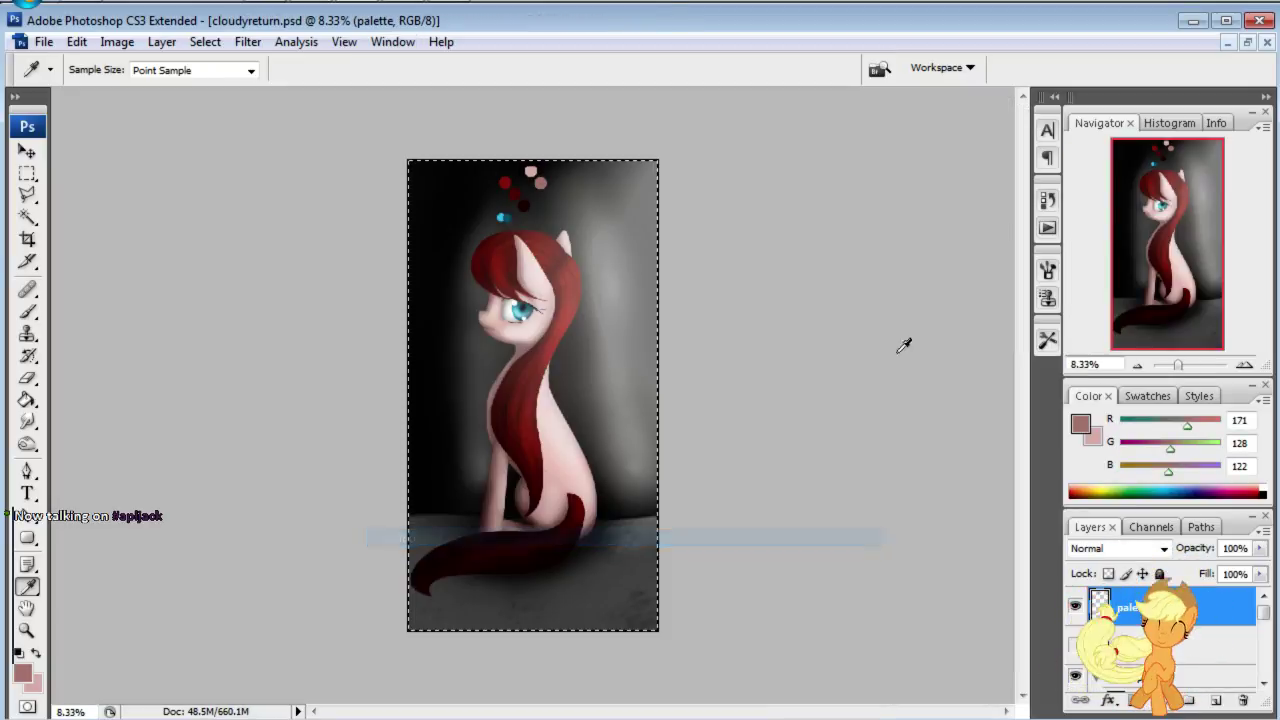
{"action": "left_click", "coordinate": [1266, 42]}
{"action": "left_click", "coordinate": [634, 305]}
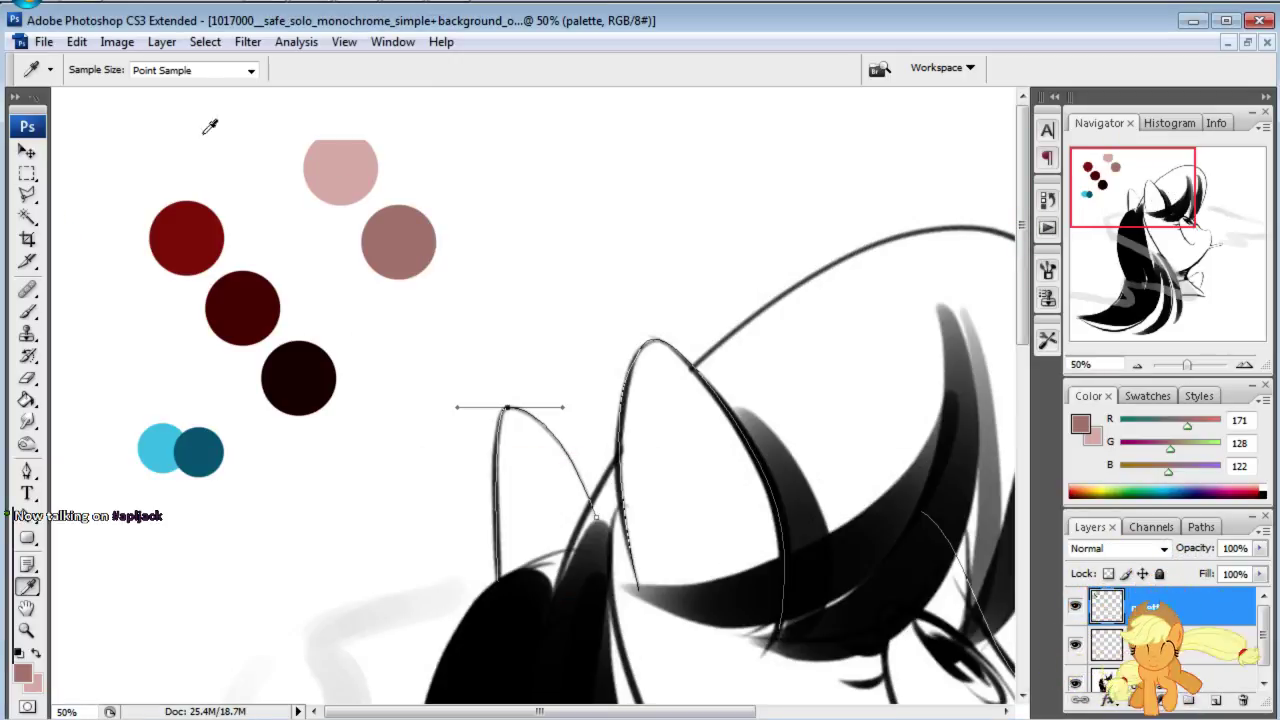
{"action": "left_click_drag", "start_coordinate": [1115, 192], "coordinate": [1133, 228]}
Step: Stroke the ear and mane path with the brush using Simulate Pressure
{"action": "left_click", "coordinate": [28, 472]}
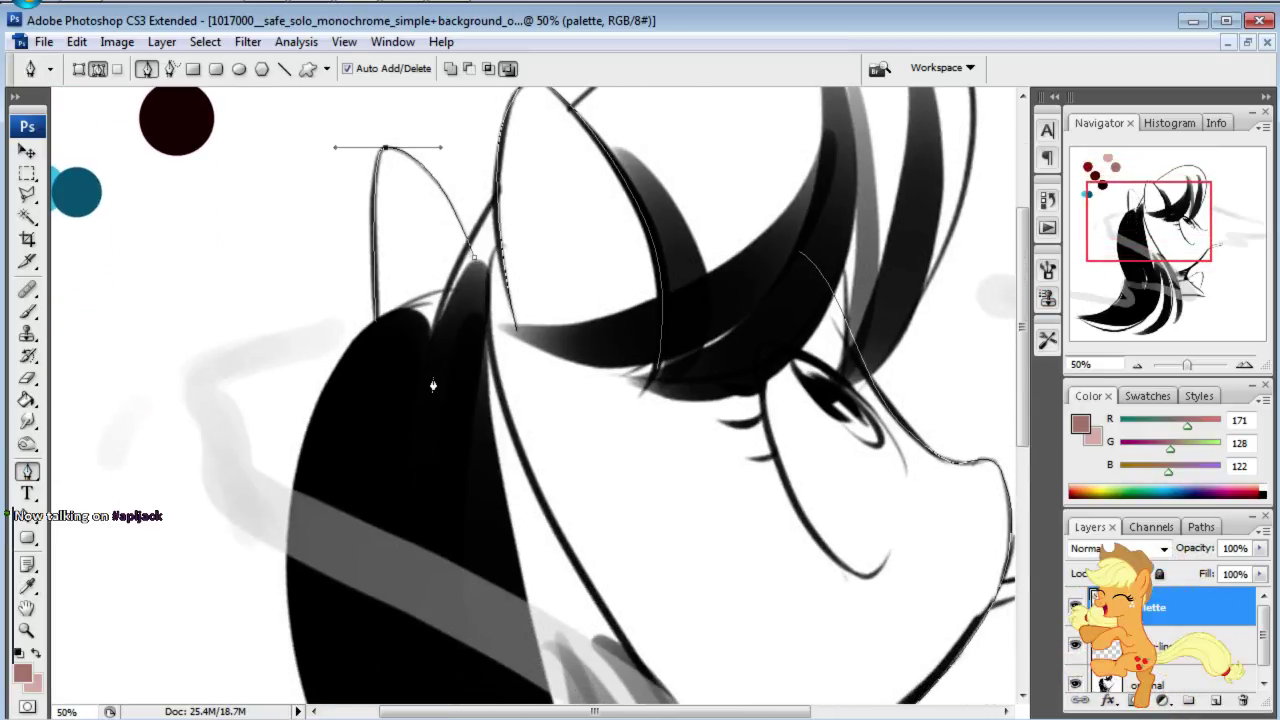
{"action": "right_click", "coordinate": [436, 590]}
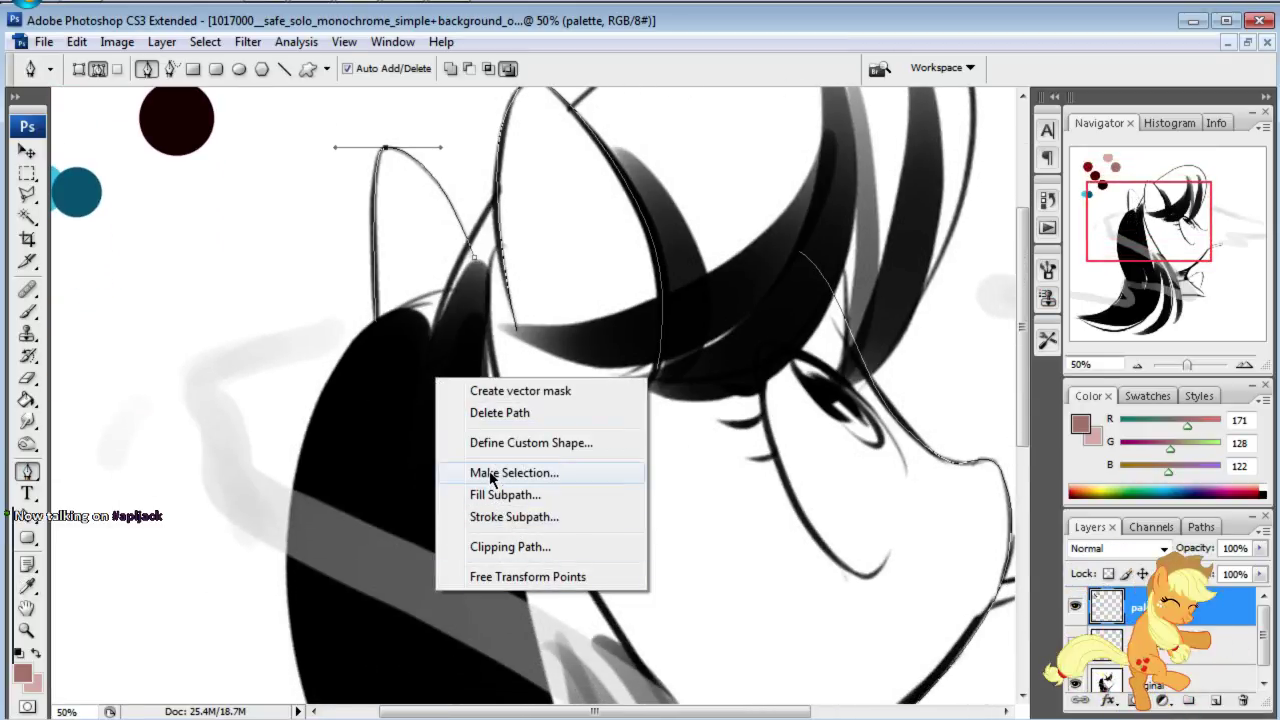
{"action": "key", "text": "Escape"}
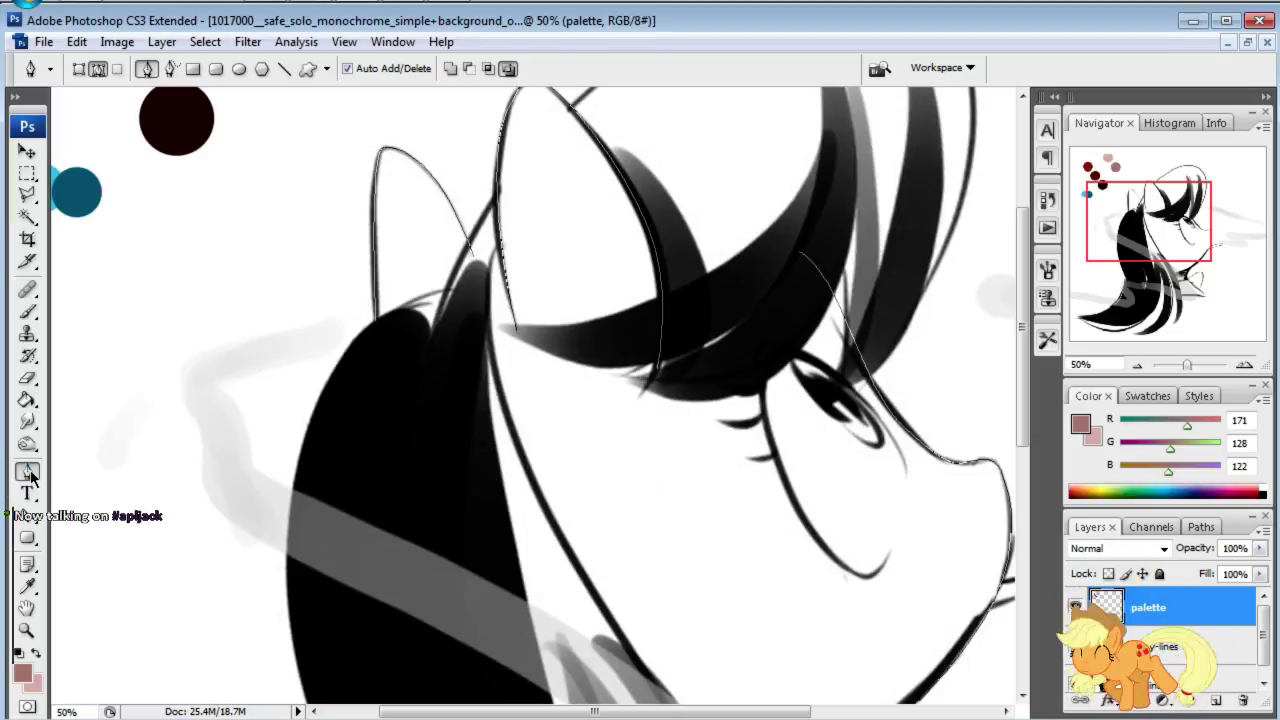
{"action": "right_click", "coordinate": [301, 430]}
{"action": "left_click", "coordinate": [380, 570]}
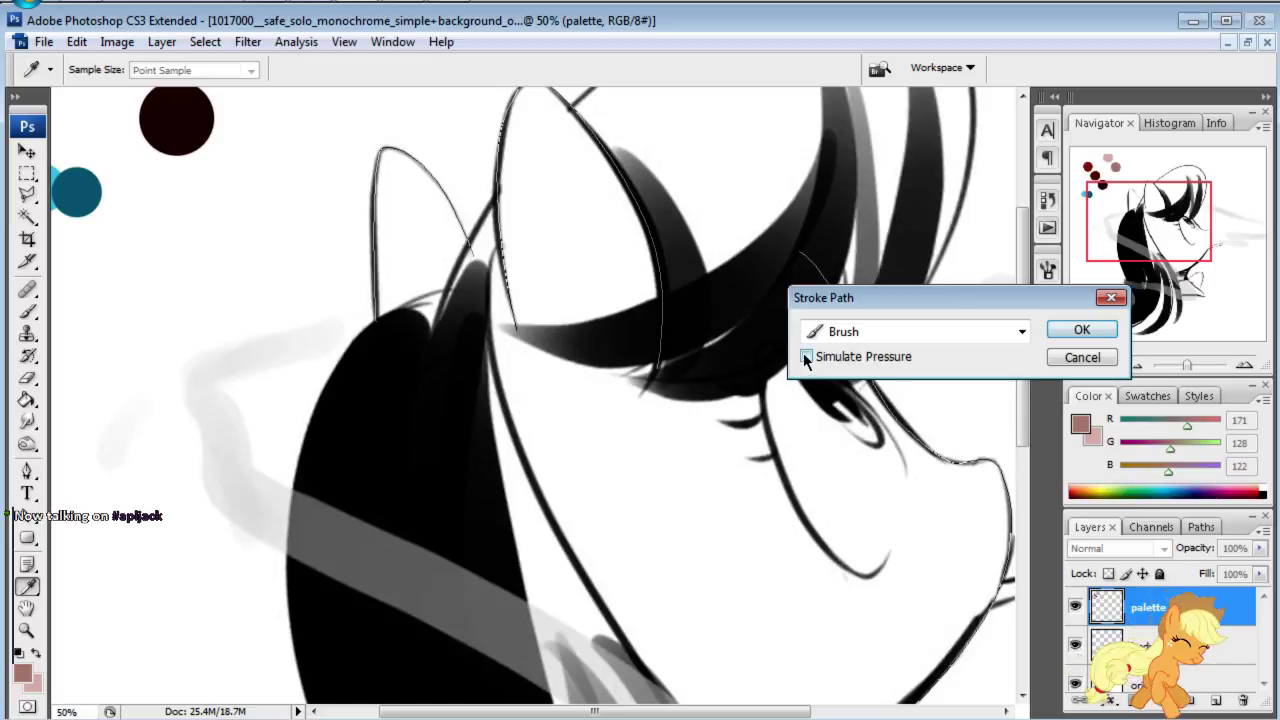
{"action": "left_click", "coordinate": [806, 357]}
{"action": "left_click", "coordinate": [1081, 331]}
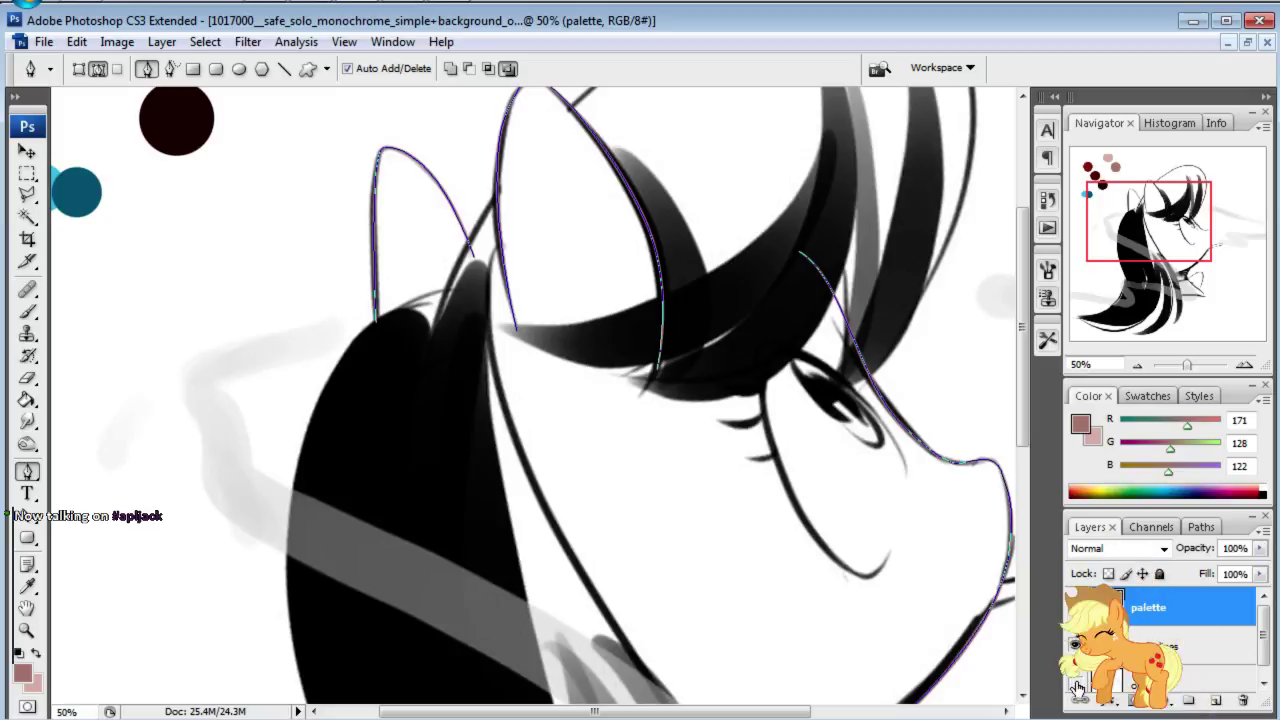
Step: Hide the sketch layer and path outline to check the tapered strokes, then show the sketch again
{"action": "left_click", "coordinate": [1076, 685]}
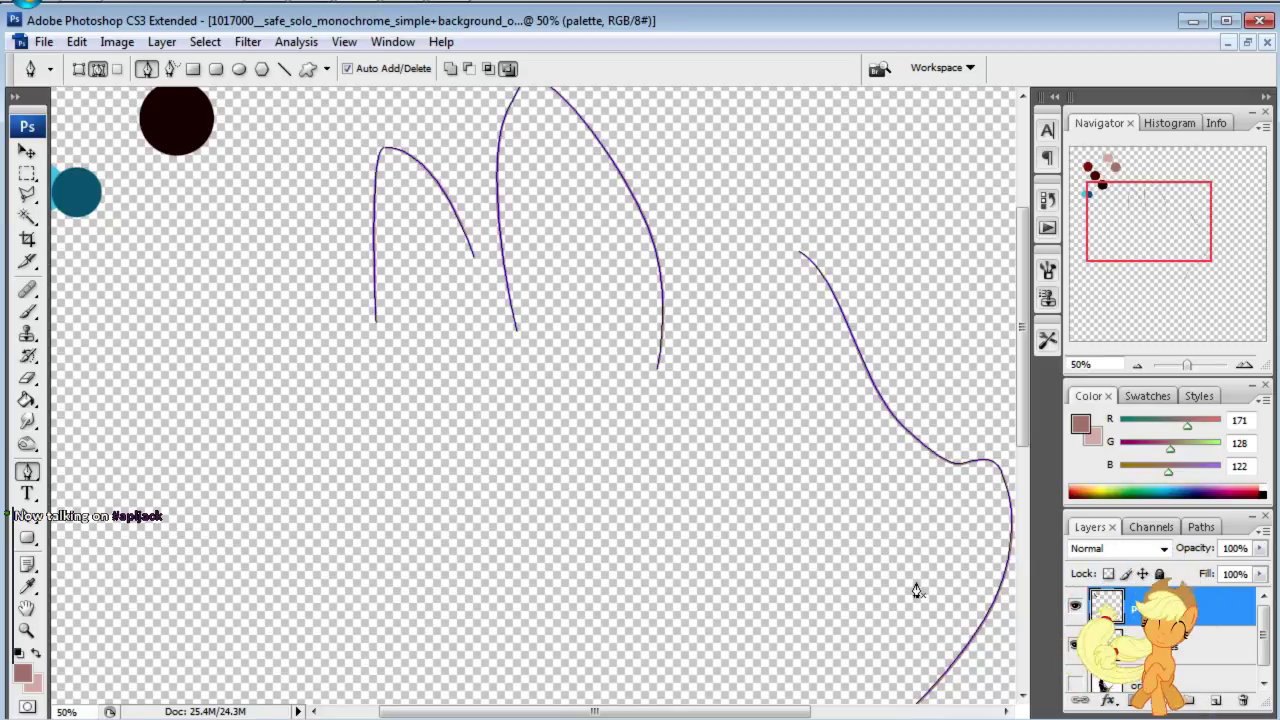
{"action": "key", "text": "ctrl+h"}
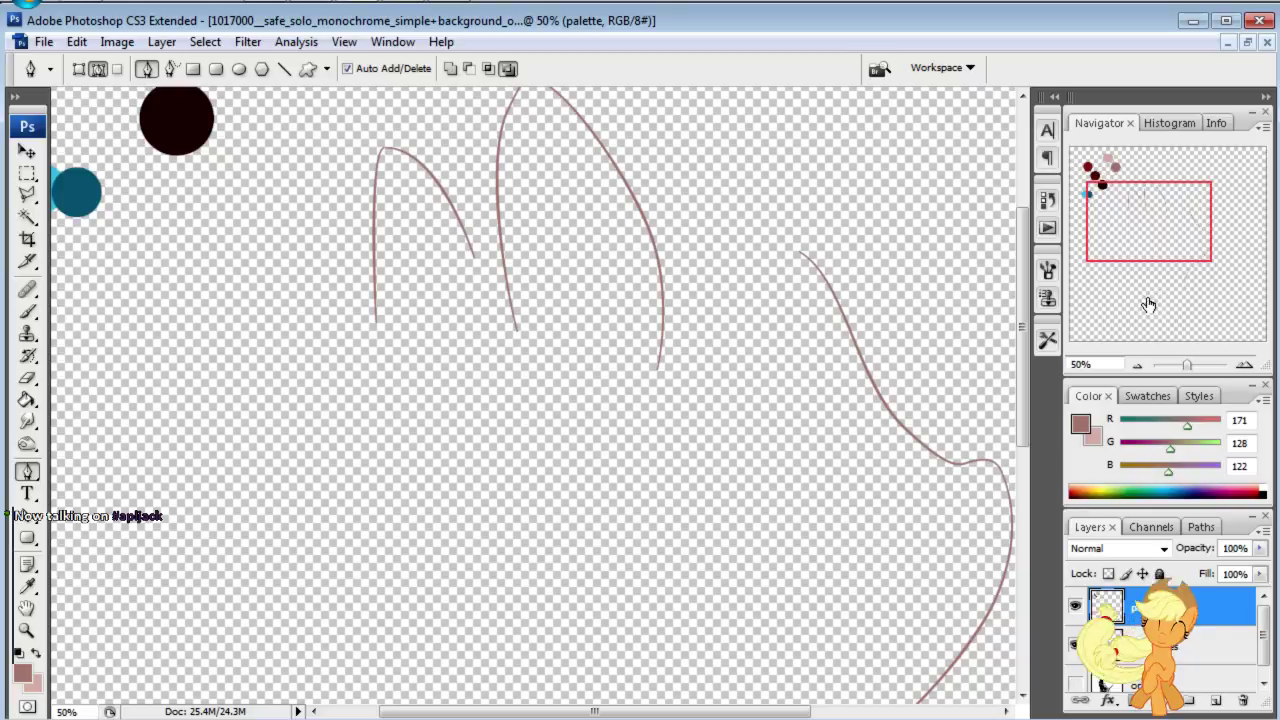
{"action": "mouse_move", "coordinate": [1152, 232]}
{"action": "left_mouse_down"}
{"action": "mouse_move", "coordinate": [1172, 257]}
{"action": "mouse_move", "coordinate": [1162, 230]}
{"action": "left_mouse_up"}
{"action": "left_click", "coordinate": [1076, 686]}
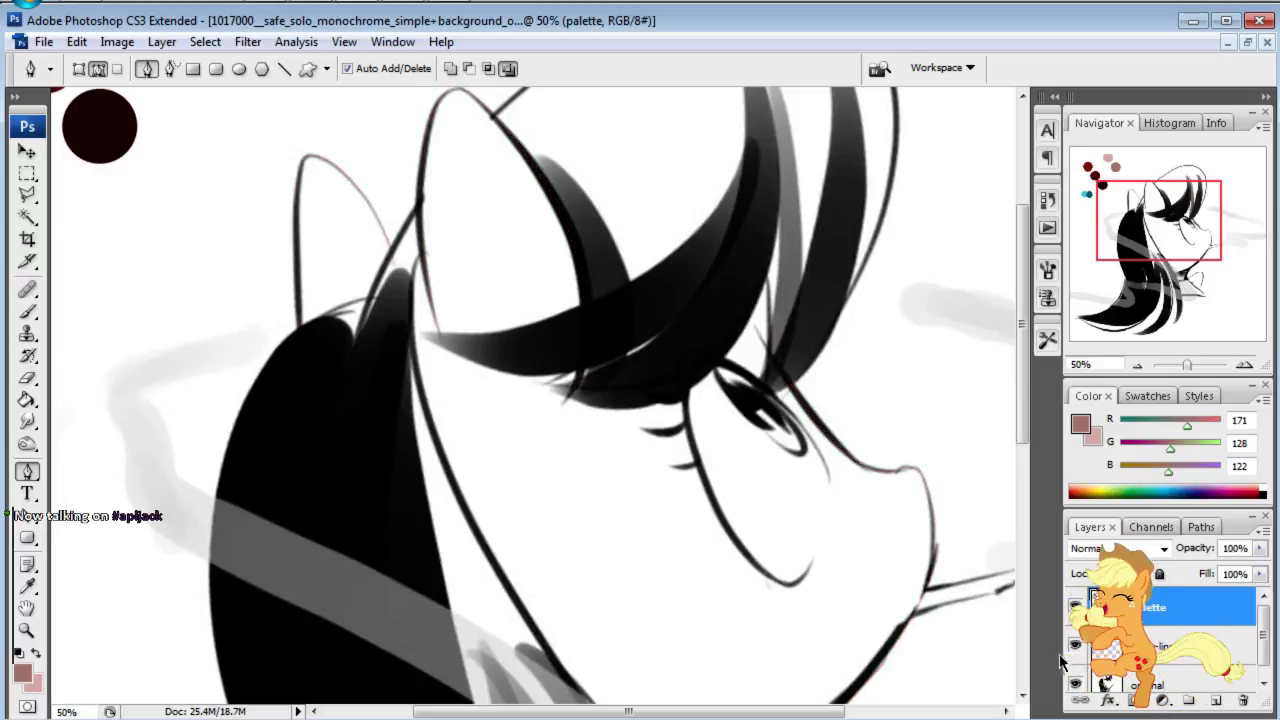
Step: Stroke the body-main path with the brush on the body-lines layer
{"action": "left_click", "coordinate": [1180, 645]}
{"action": "right_click", "coordinate": [831, 492]}
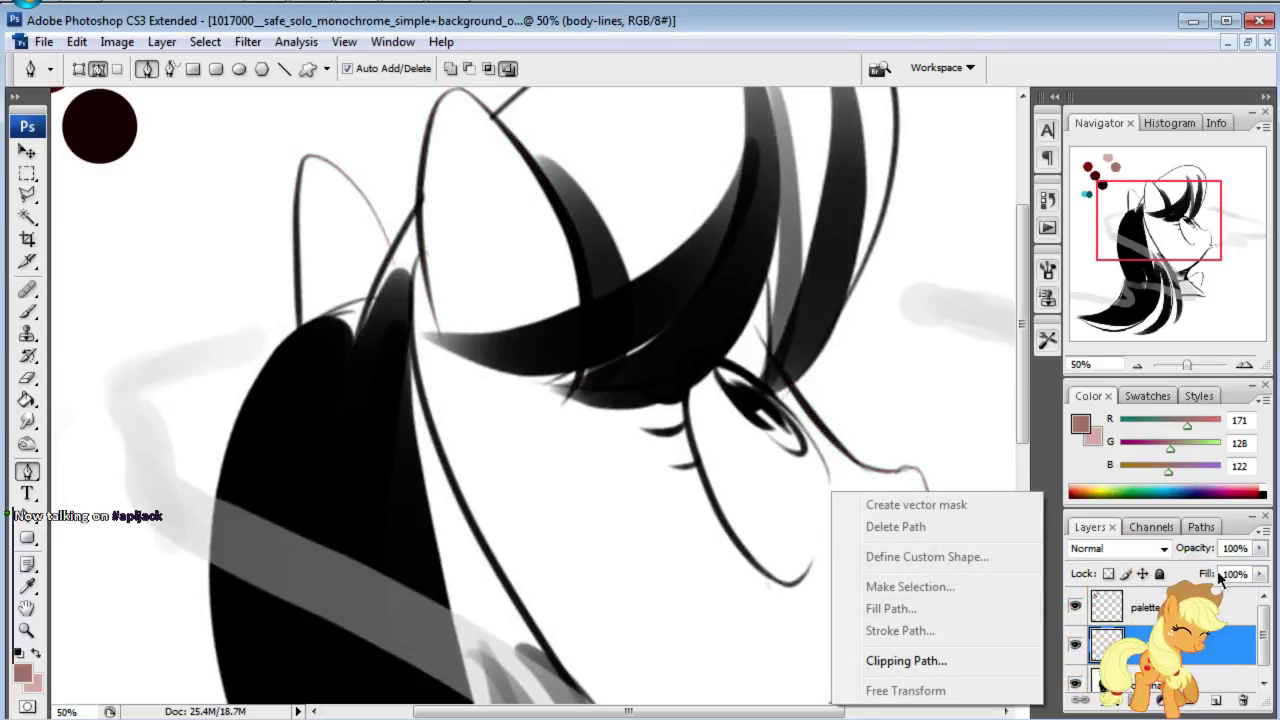
{"action": "left_click", "coordinate": [1205, 532]}
{"action": "left_click", "coordinate": [1200, 527]}
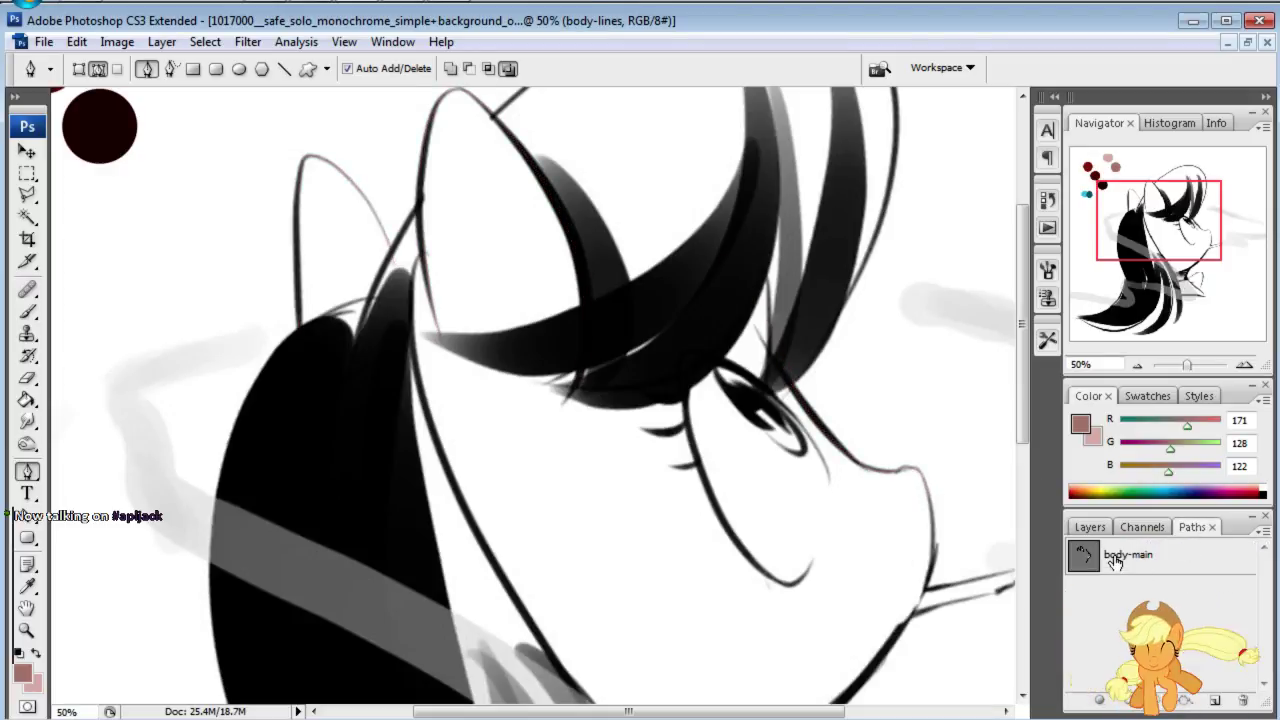
{"action": "left_click", "coordinate": [1130, 554]}
{"action": "right_click", "coordinate": [755, 590]}
{"action": "left_click", "coordinate": [820, 648]}
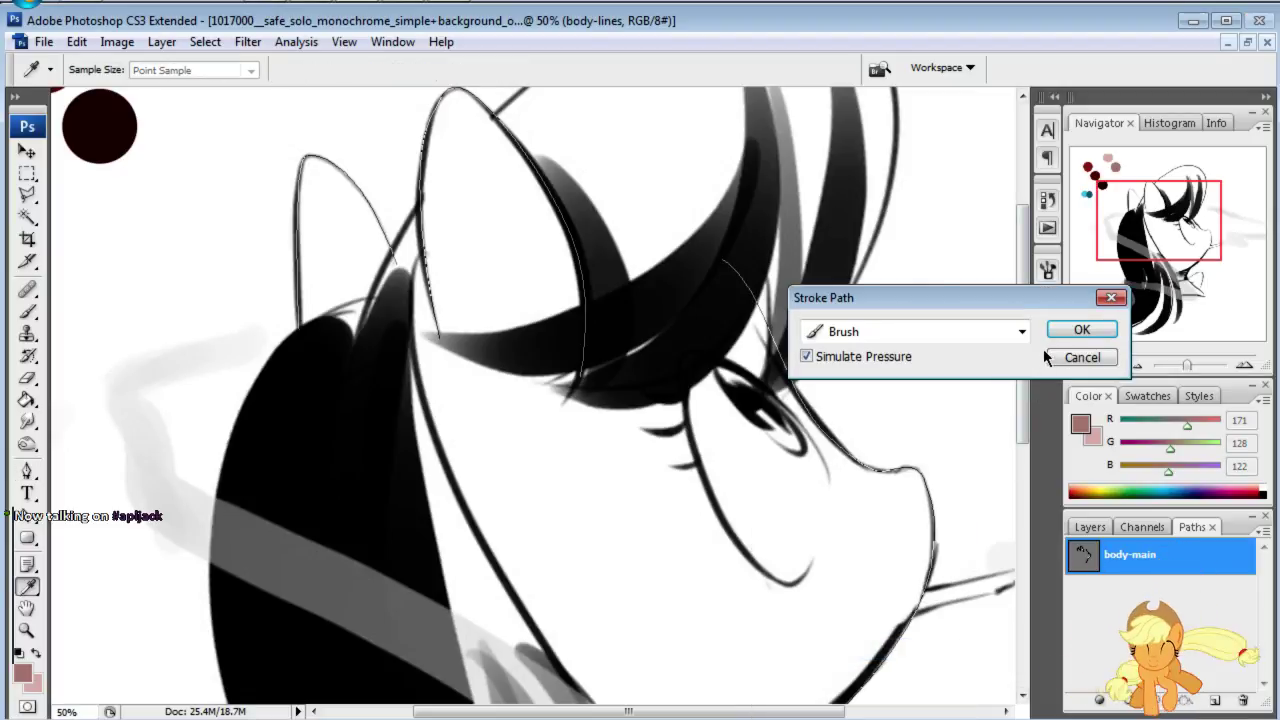
{"action": "left_click", "coordinate": [1088, 327]}
{"action": "key", "text": "p"}
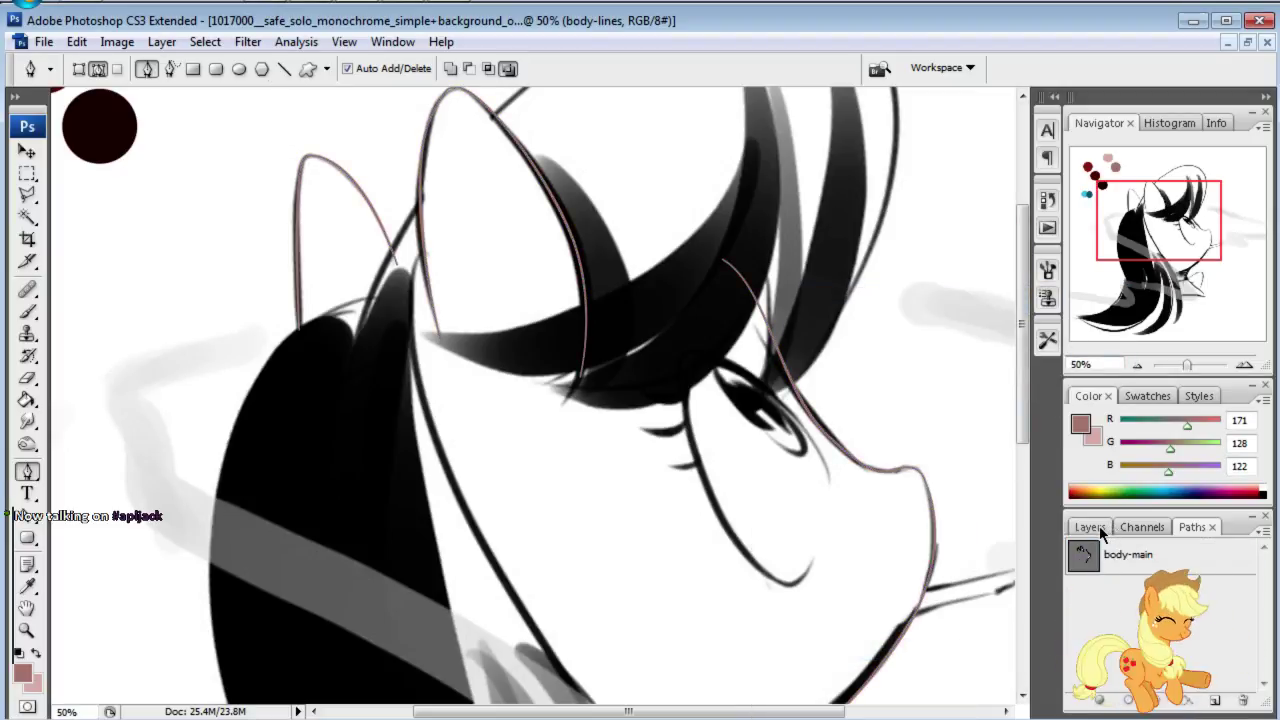
Step: Rename Path 1 to 'body-minor' in the Paths panel
{"action": "left_click", "coordinate": [1095, 527]}
{"action": "left_click", "coordinate": [1200, 527]}
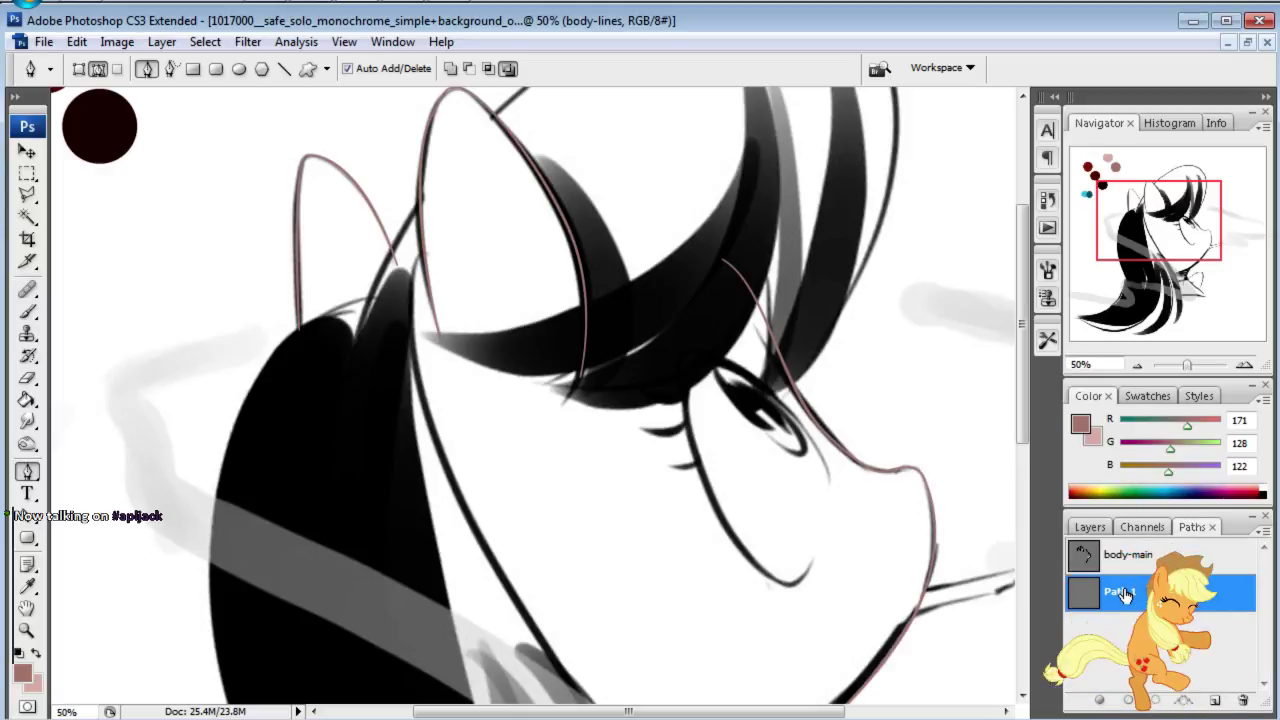
{"action": "double_click", "coordinate": [1125, 592]}
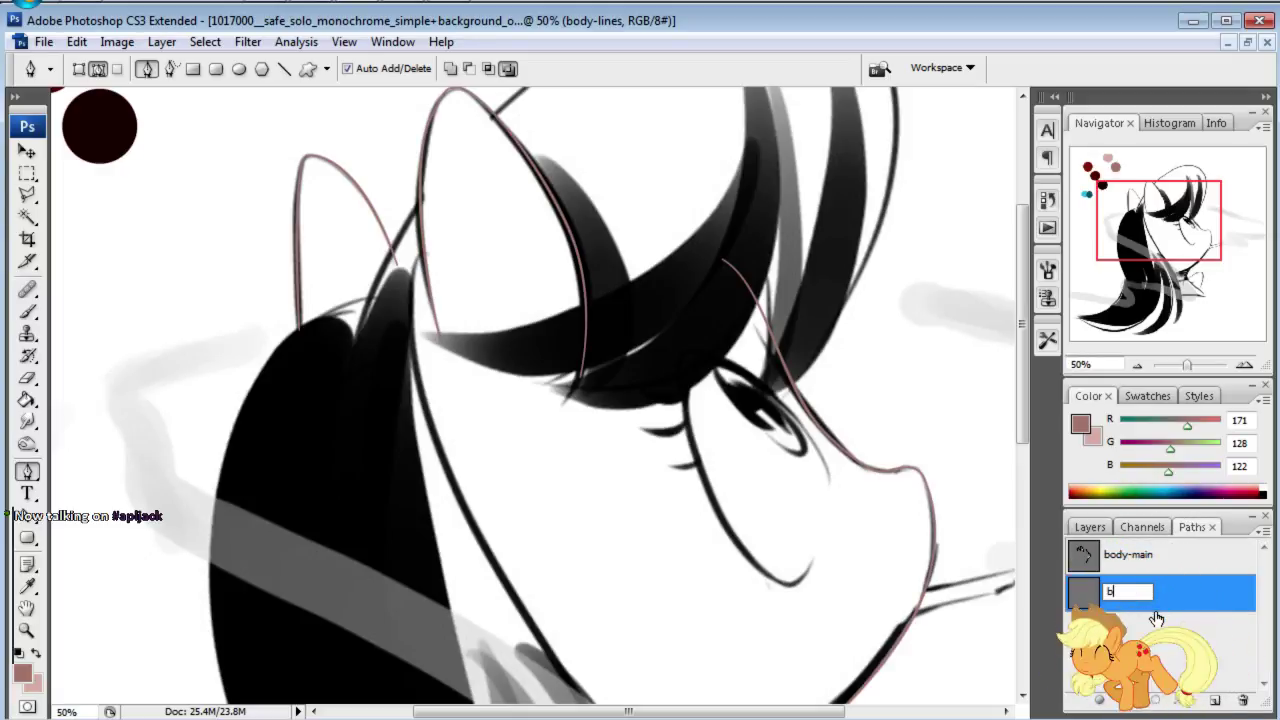
{"action": "type", "text": "body-m"}
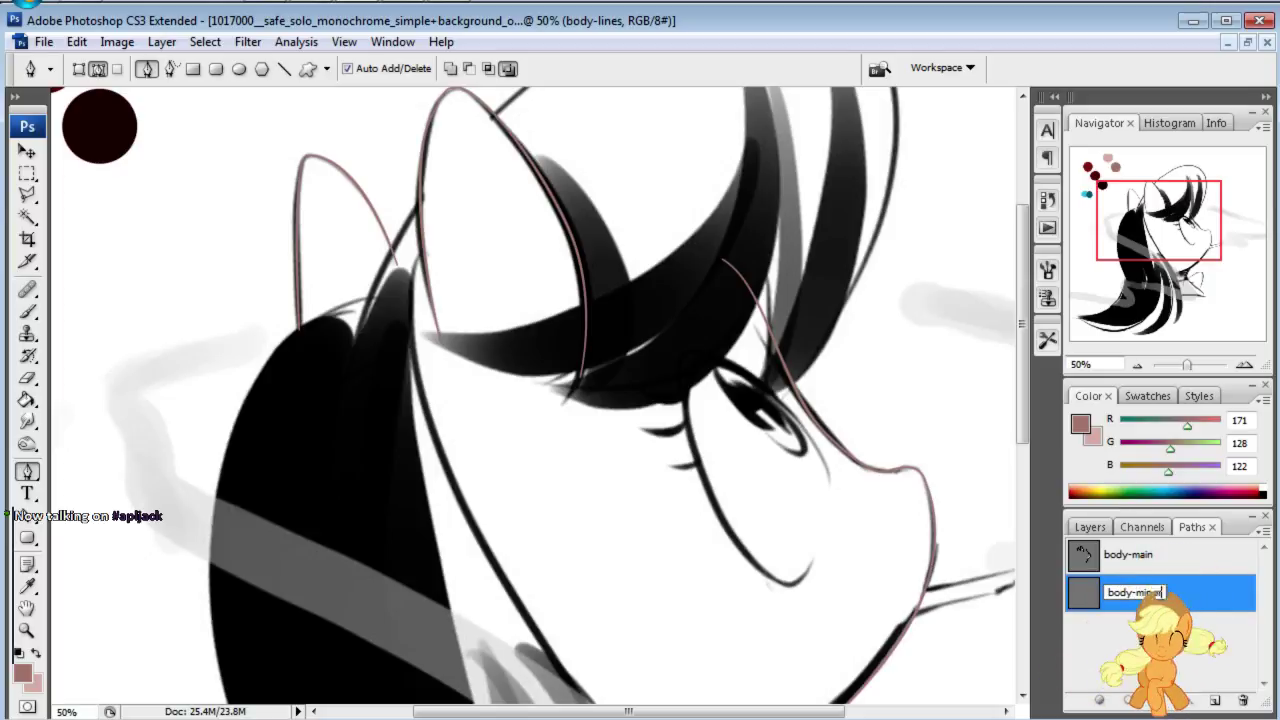
{"action": "type", "text": "inor"}
{"action": "key", "text": "Return"}
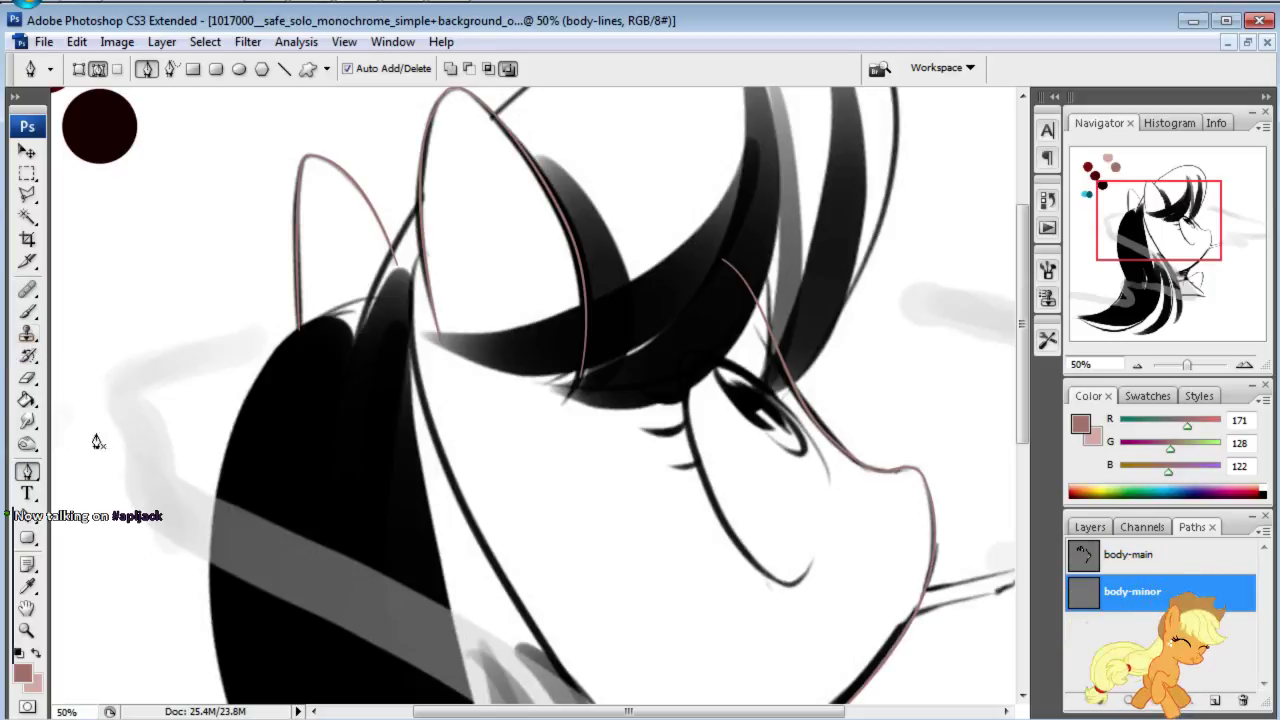
Step: At 100% zoom, trace body-minor below the eye and along the cheek to the mouth curl
{"action": "left_click_drag", "start_coordinate": [1167, 237], "coordinate": [1179, 249]}
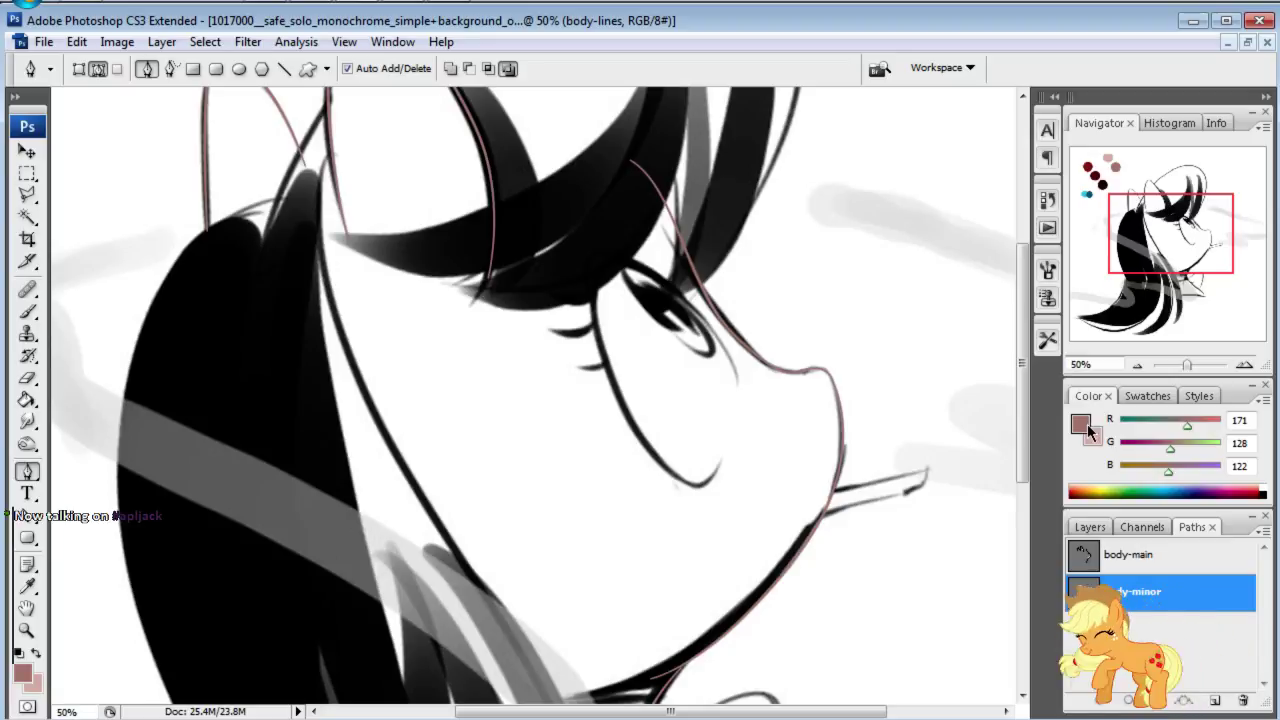
{"action": "left_click", "coordinate": [1080, 365]}
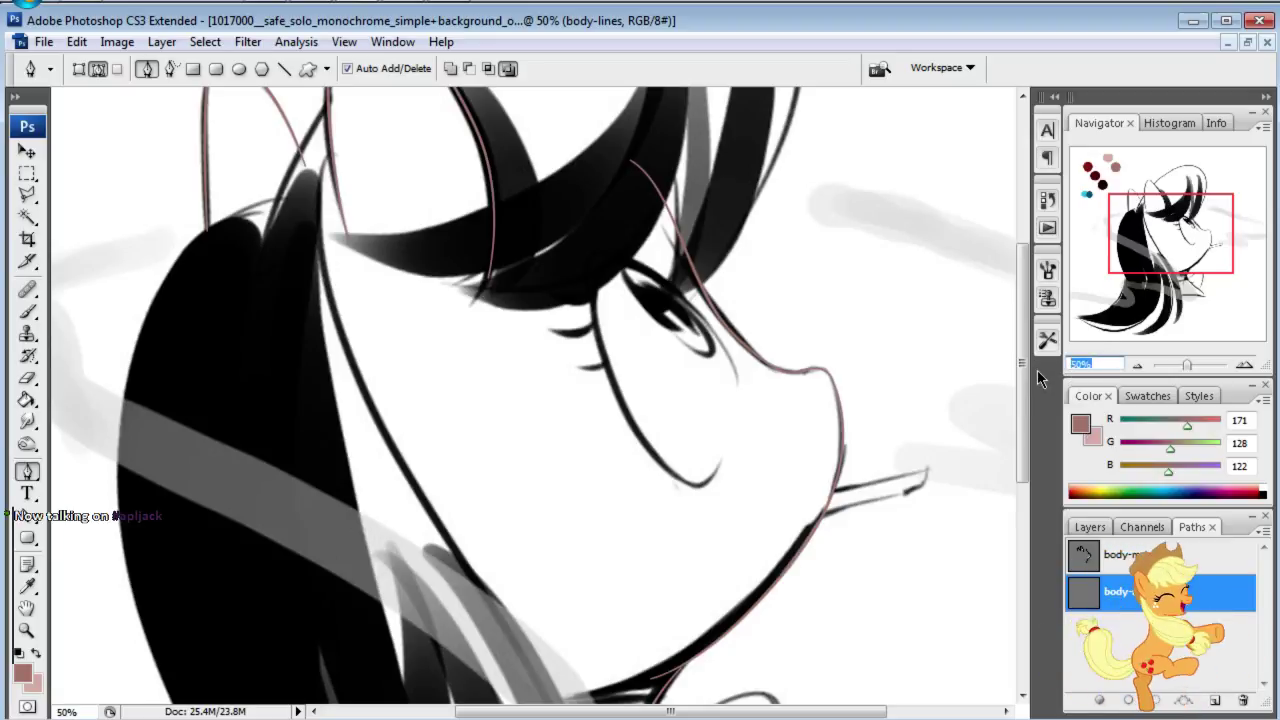
{"action": "type", "text": "100"}
{"action": "key", "text": "Return"}
{"action": "left_click_drag", "start_coordinate": [1208, 215], "coordinate": [1198, 222]}
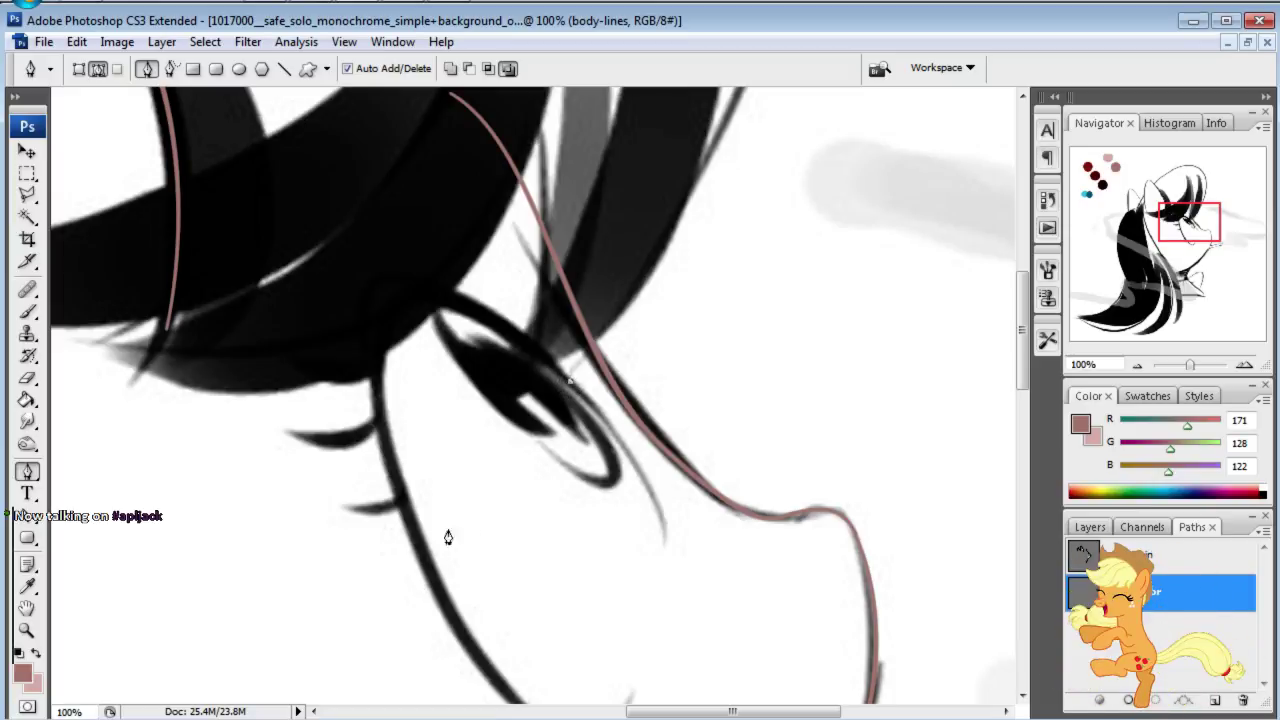
{"action": "left_click_drag", "start_coordinate": [375, 572], "coordinate": [299, 598]}
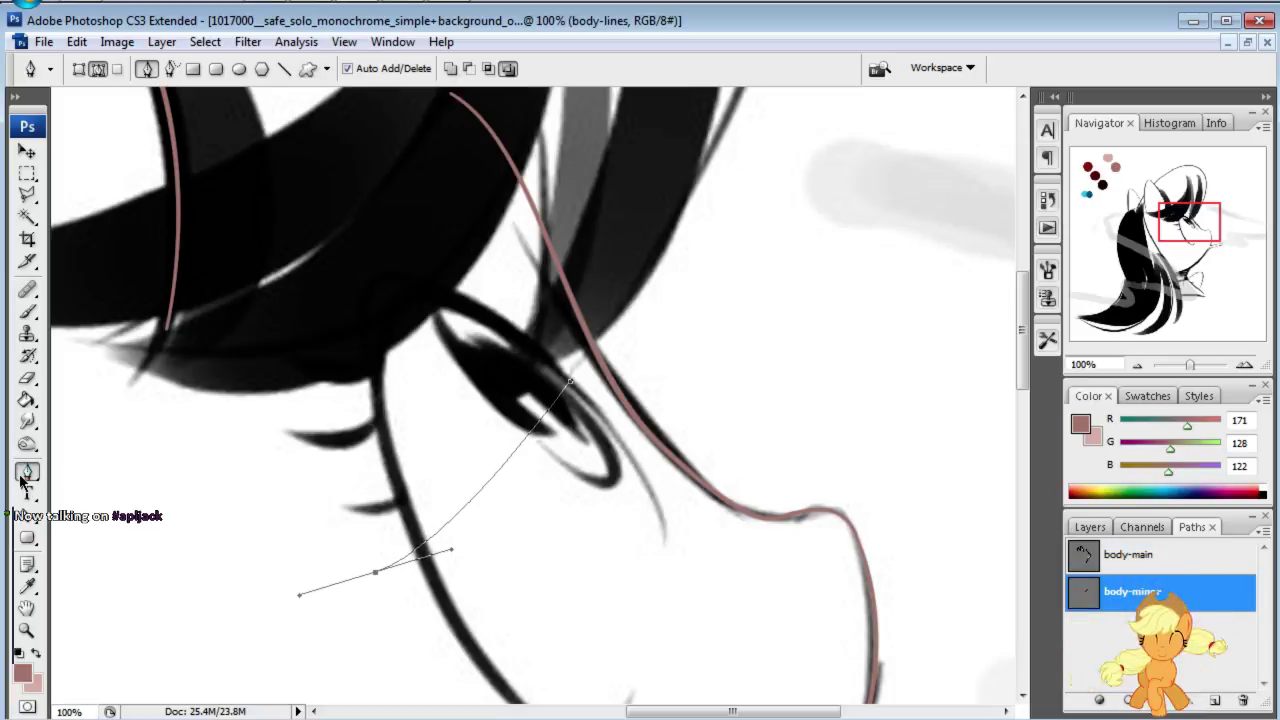
{"action": "scroll", "coordinate": [413, 383], "scroll_direction": "down", "scroll_amount": 5}
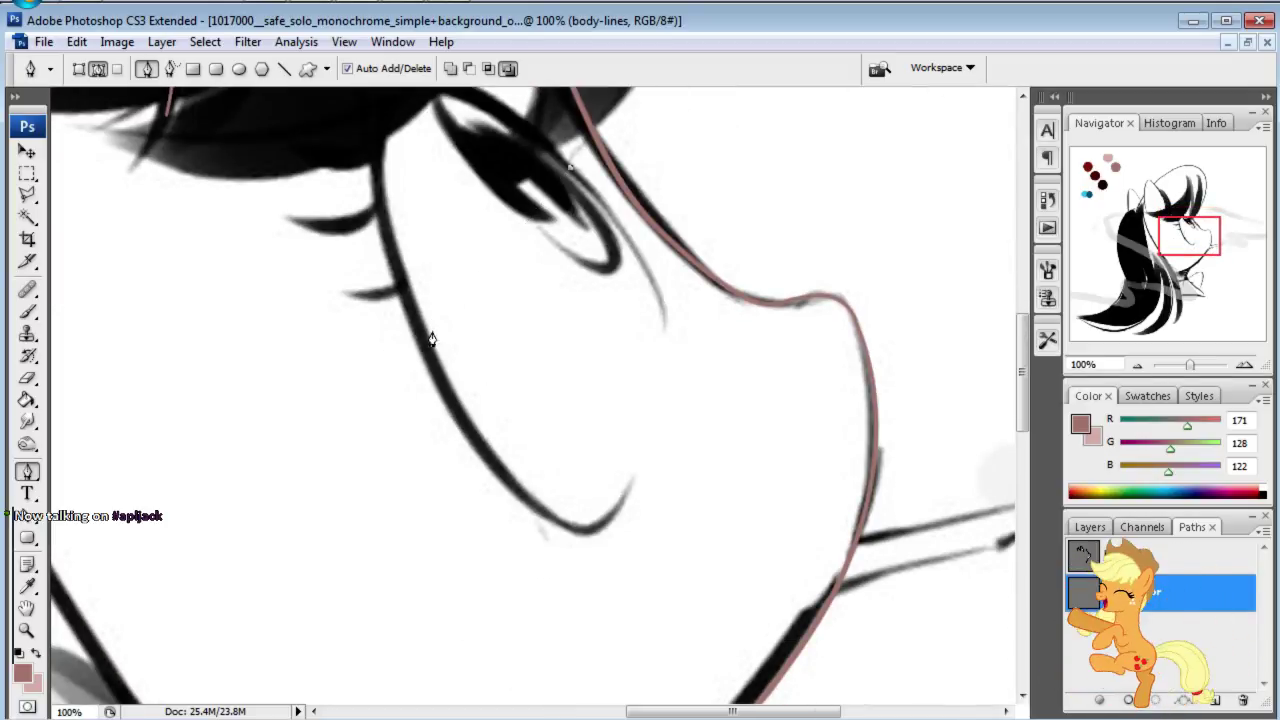
{"action": "left_click_drag", "start_coordinate": [422, 327], "coordinate": [370, 360]}
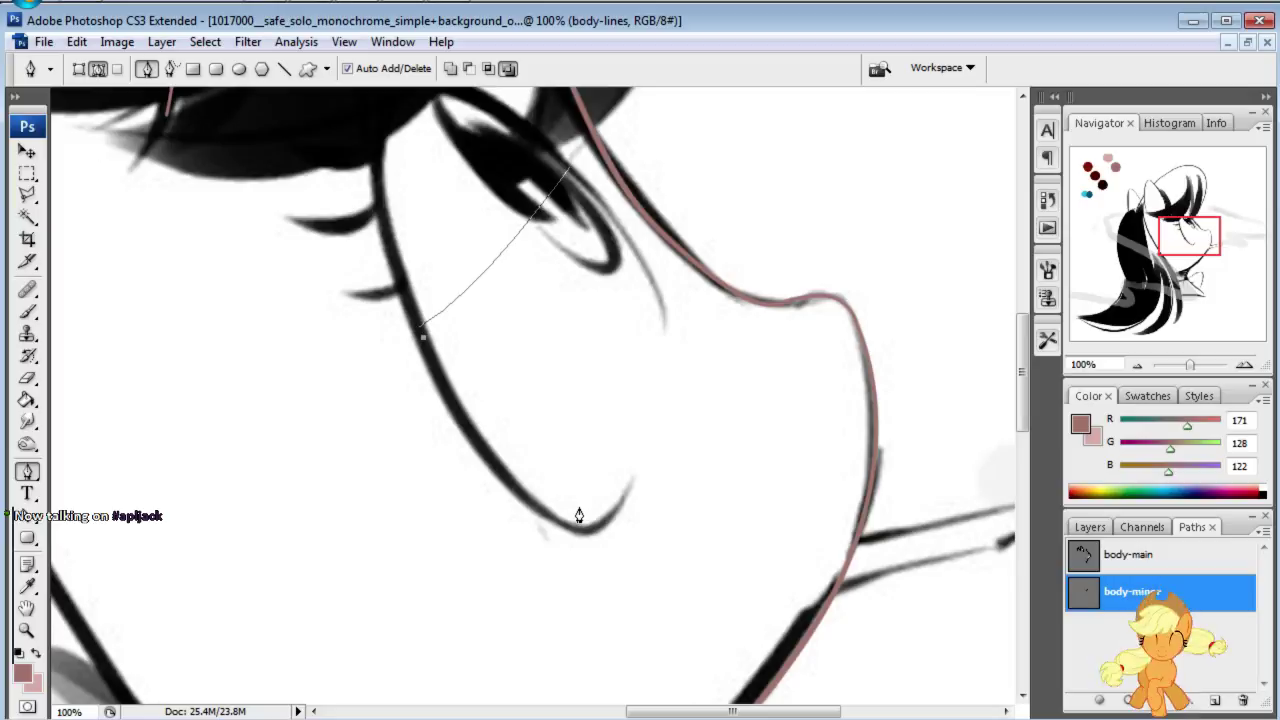
{"action": "left_click_drag", "start_coordinate": [588, 530], "coordinate": [651, 506]}
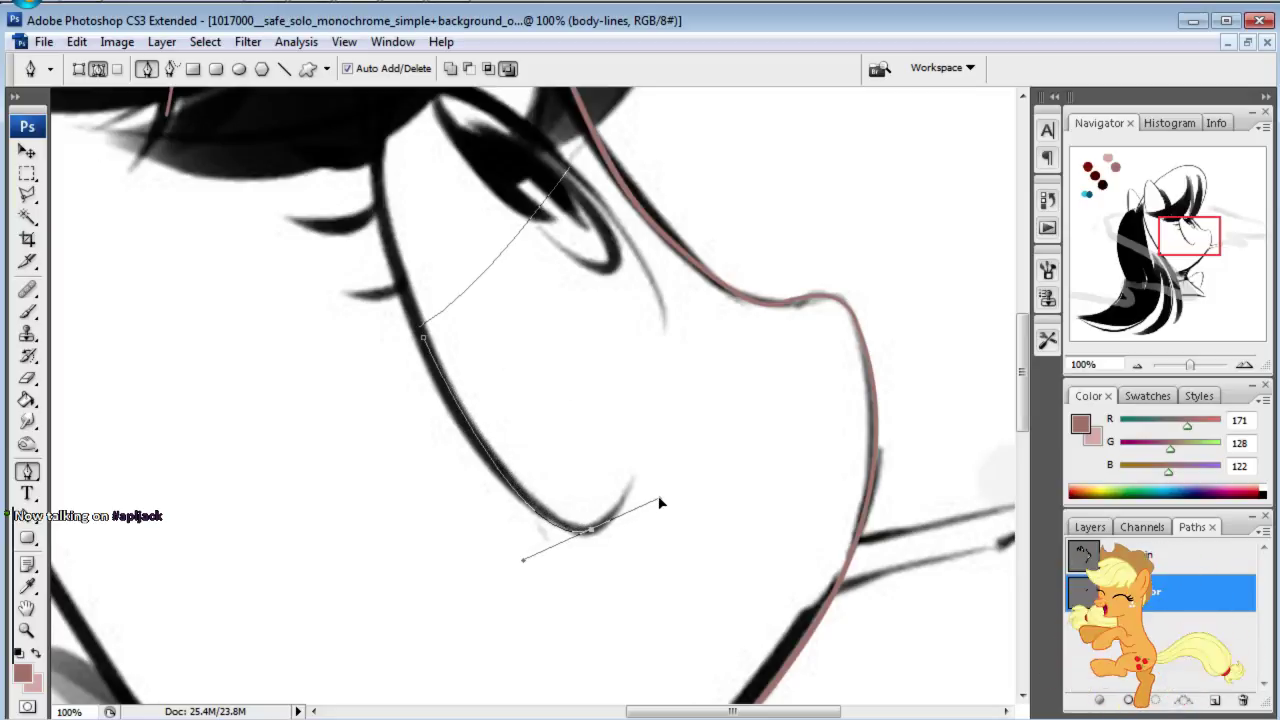
{"action": "left_click", "coordinate": [635, 481]}
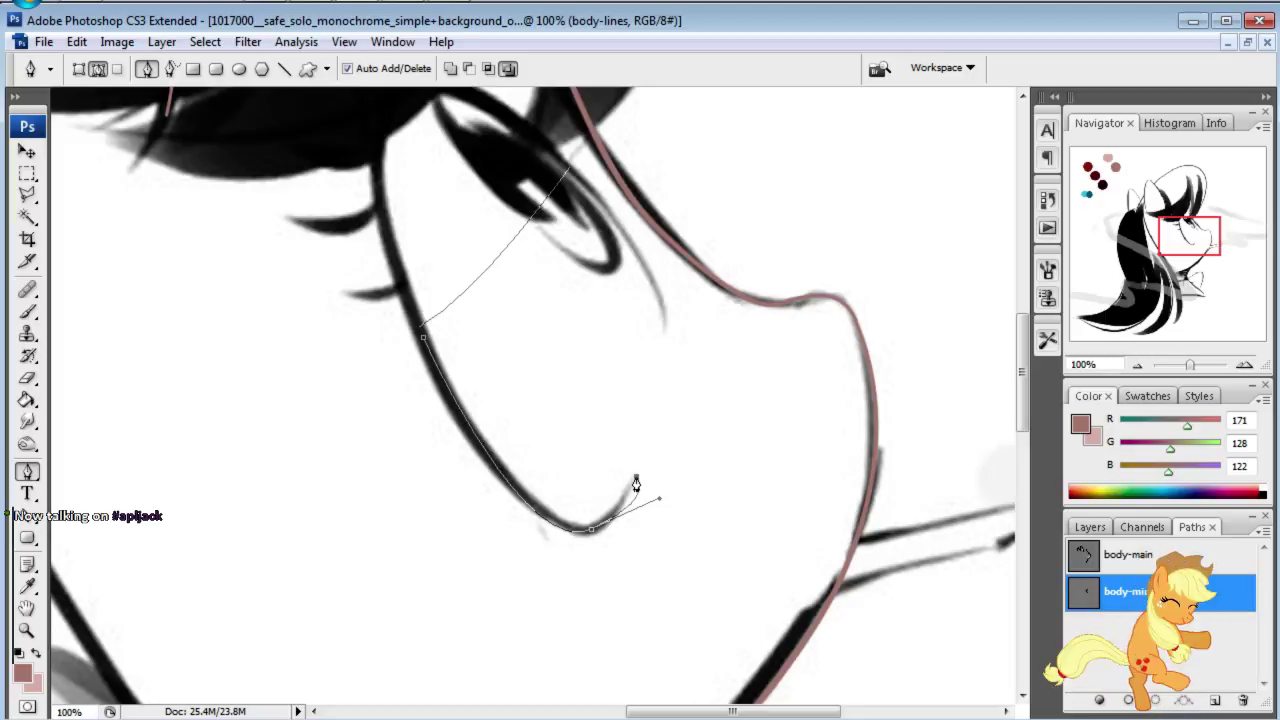
Step: Reshape the cheek segment to the black line and add a curved anchor along the eye line
{"action": "left_click", "coordinate": [27, 516]}
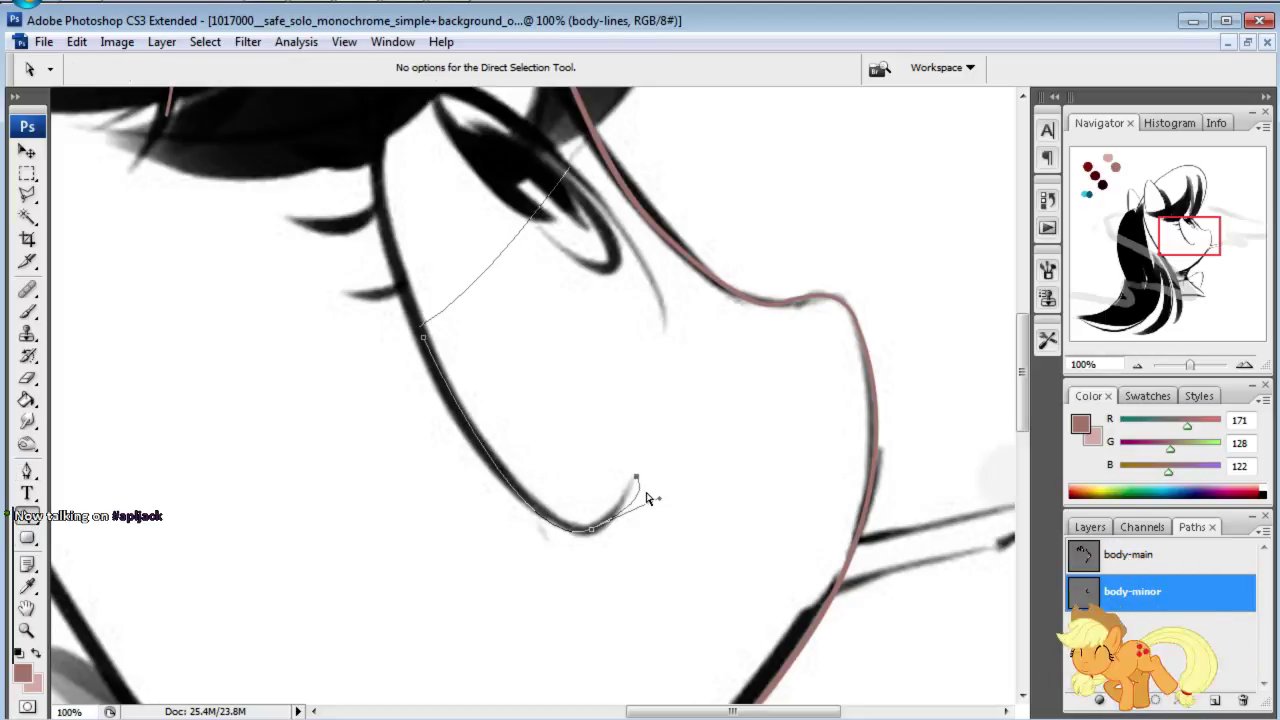
{"action": "left_click_drag", "start_coordinate": [659, 504], "coordinate": [627, 507]}
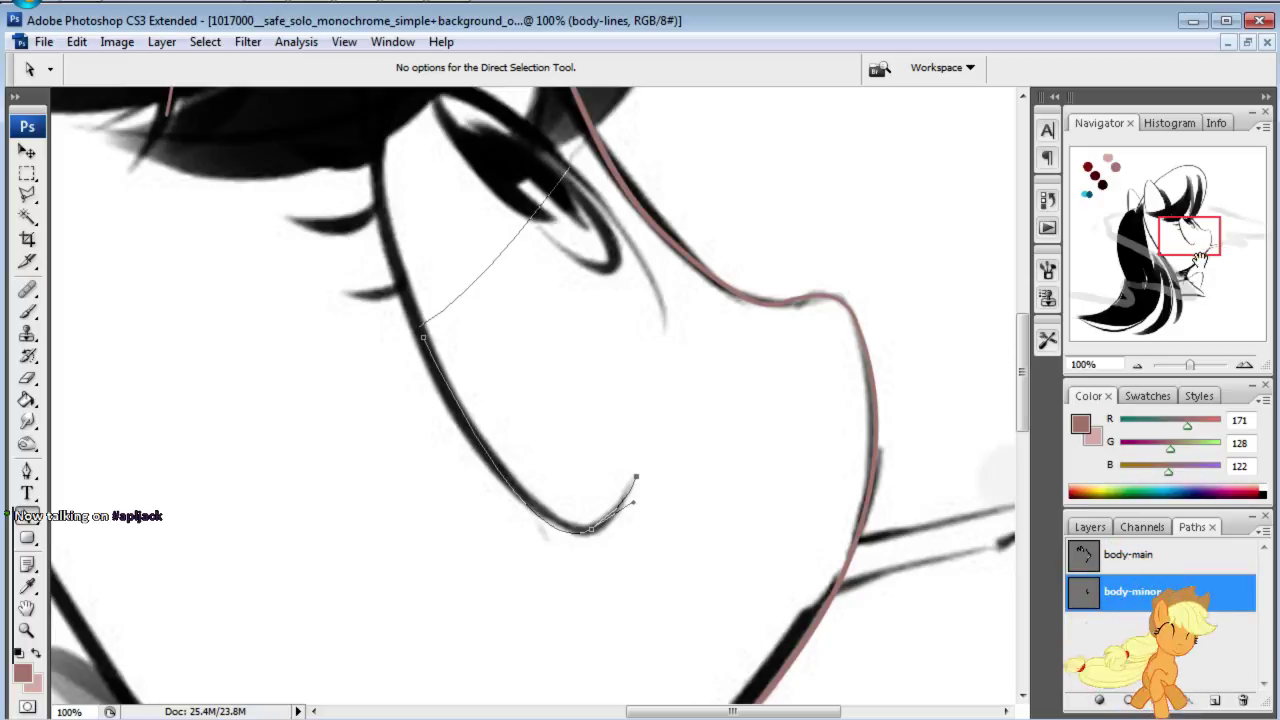
{"action": "mouse_move", "coordinate": [1200, 258]}
{"action": "left_mouse_down"}
{"action": "mouse_move", "coordinate": [1216, 256]}
{"action": "mouse_move", "coordinate": [1202, 248]}
{"action": "left_mouse_up"}
{"action": "left_click", "coordinate": [27, 471]}
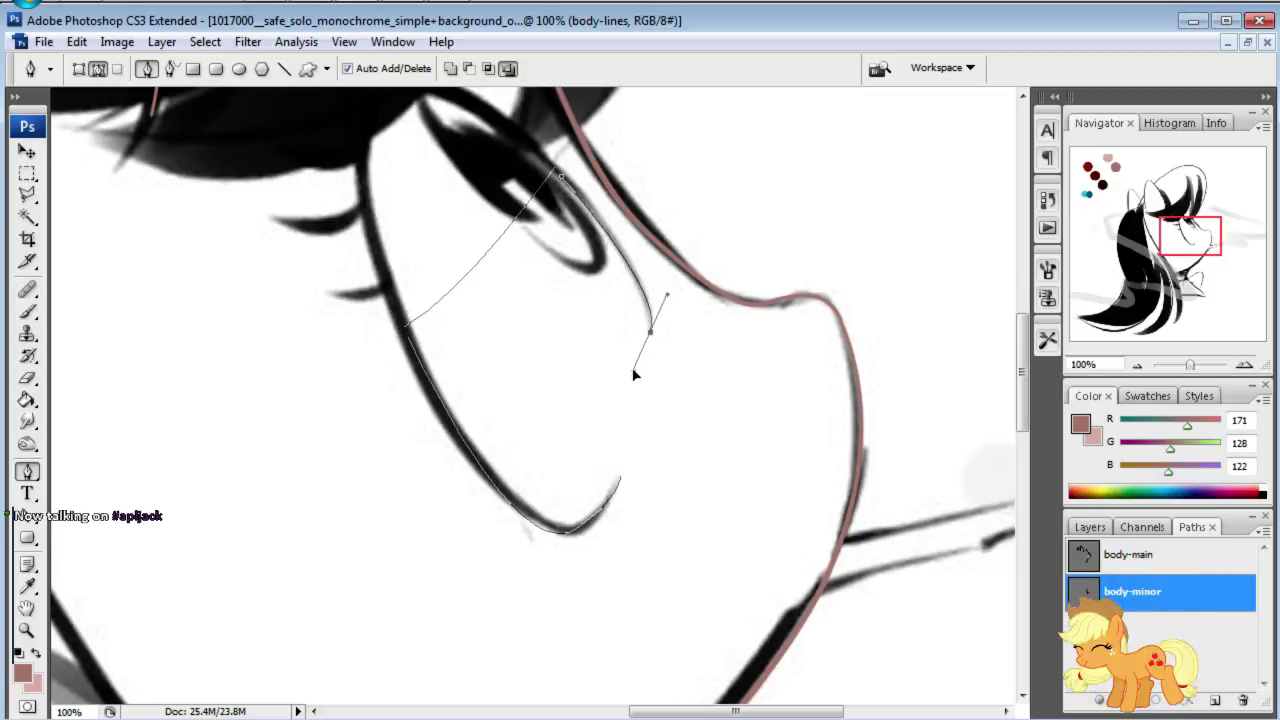
{"action": "left_click_drag", "start_coordinate": [633, 374], "coordinate": [635, 381]}
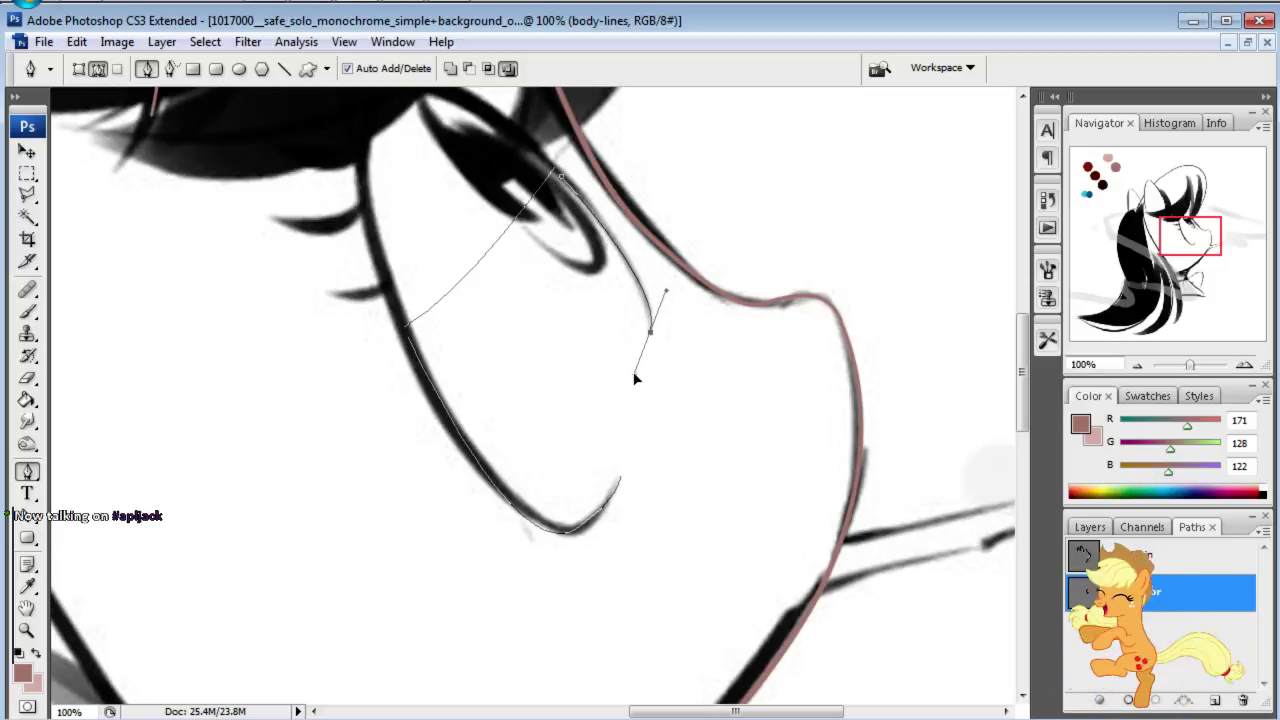
{"action": "left_click", "coordinate": [28, 472]}
{"action": "left_click", "coordinate": [27, 536]}
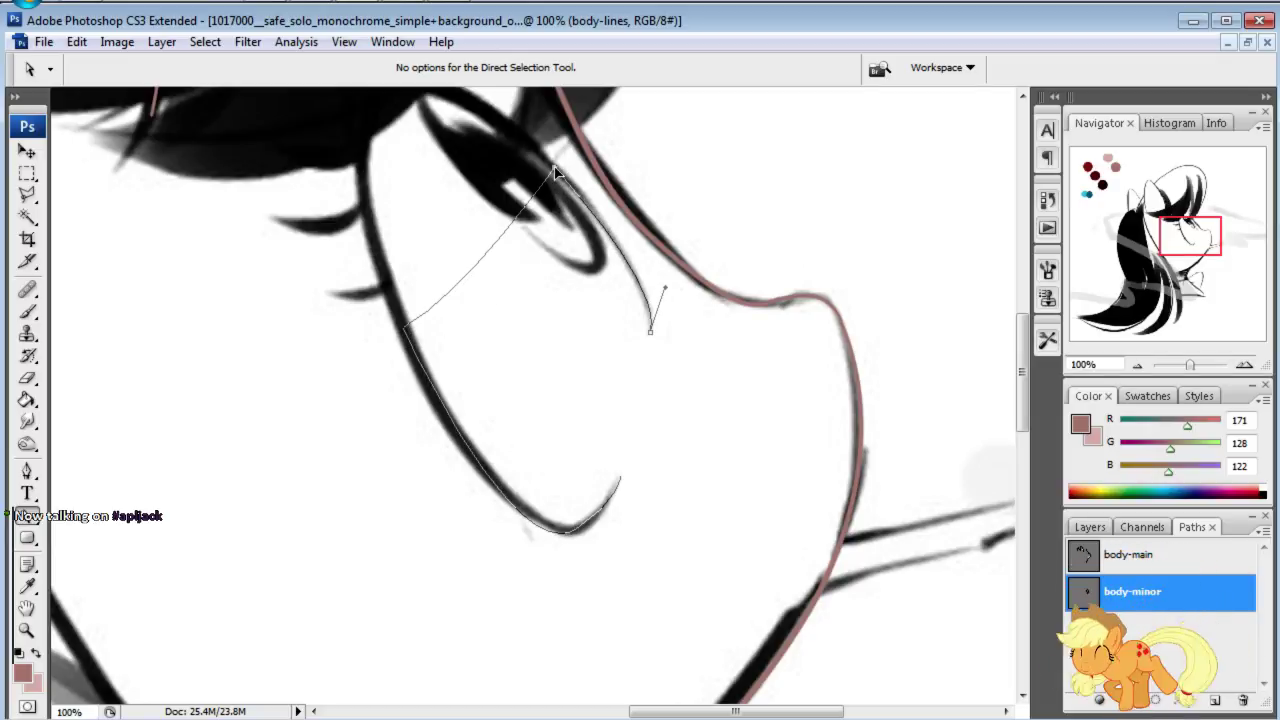
{"action": "left_click", "coordinate": [688, 231]}
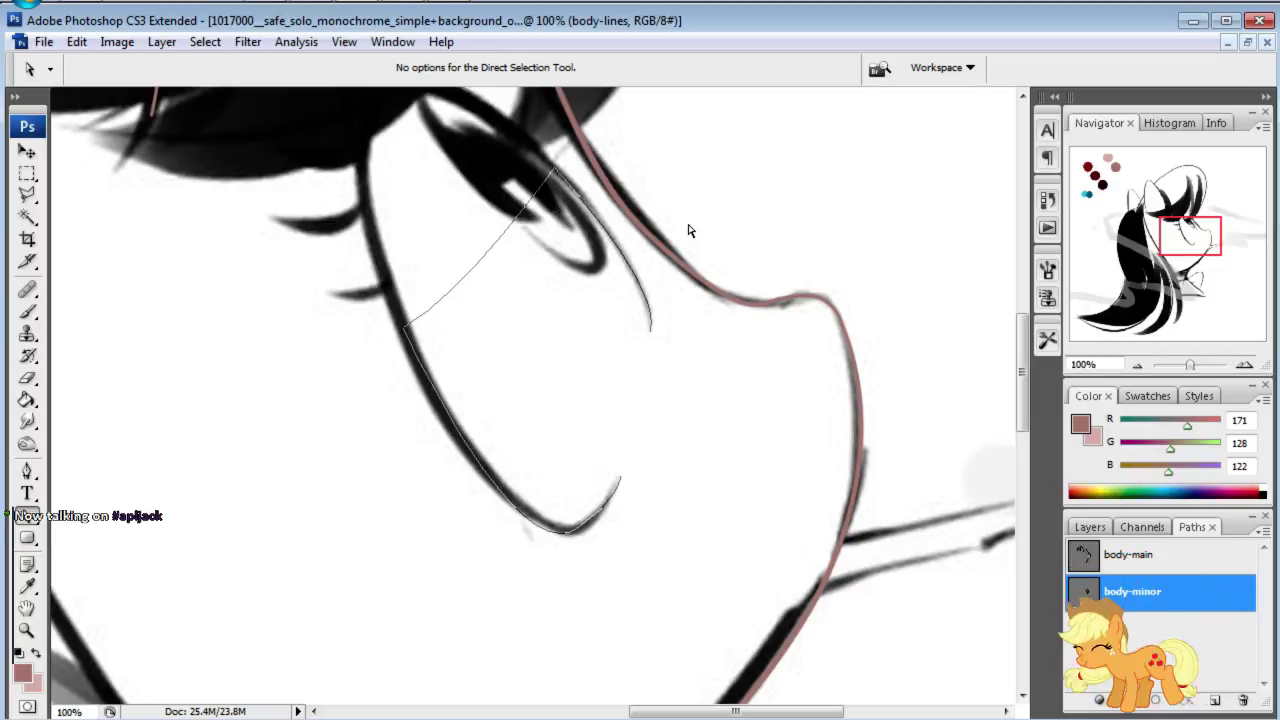
{"action": "right_click", "coordinate": [682, 375]}
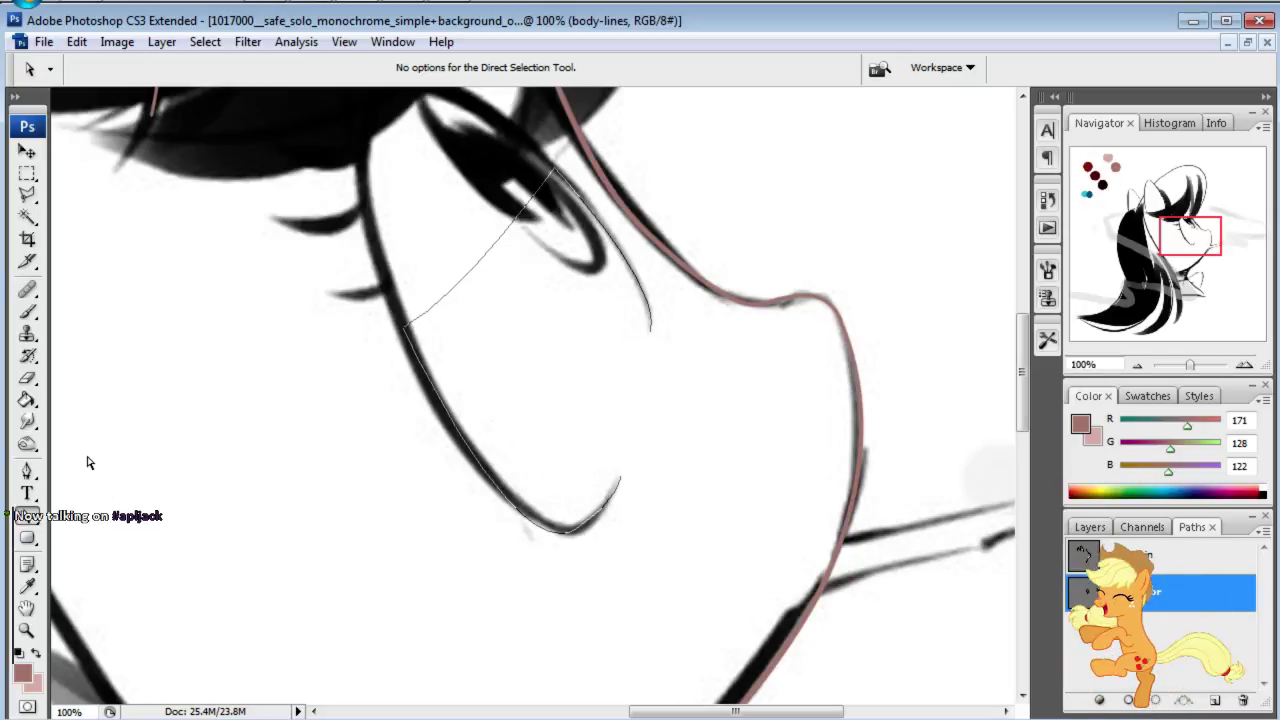
{"action": "left_click", "coordinate": [27, 471]}
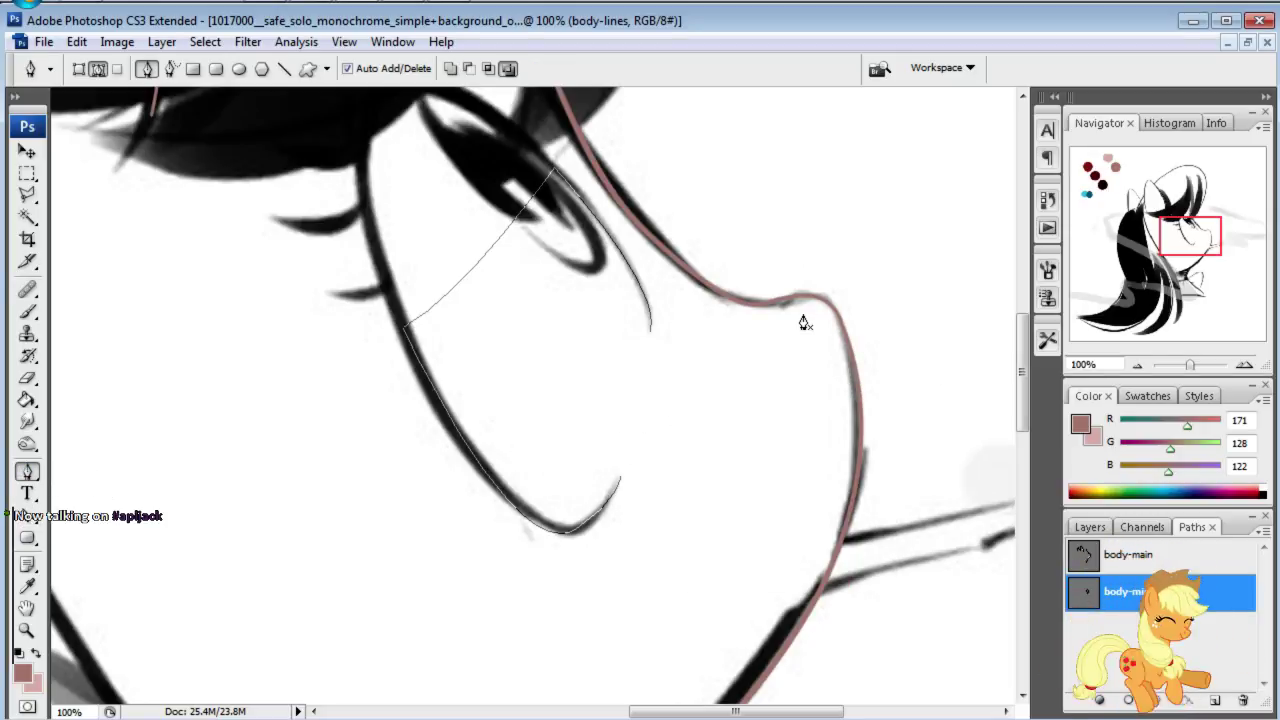
Step: Add a nostril curve on the muzzle and reshape the new neck curve with Direct Selection
{"action": "left_click_drag", "start_coordinate": [817, 328], "coordinate": [827, 338]}
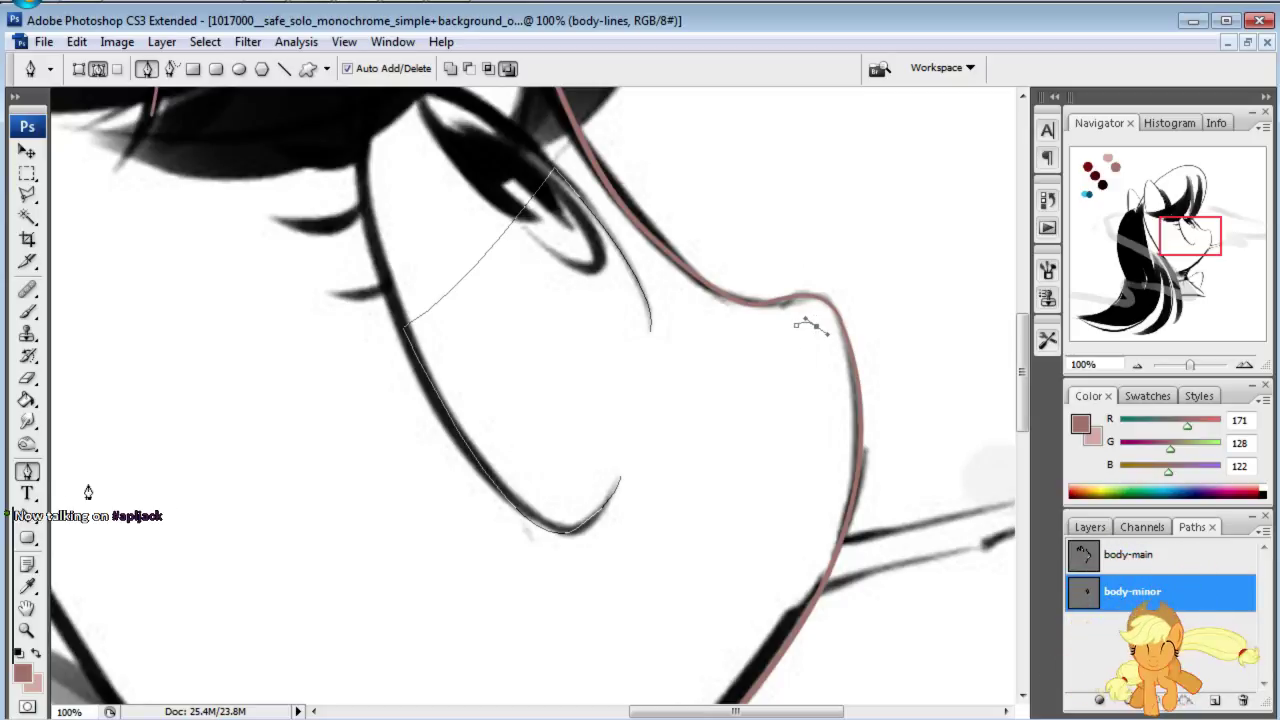
{"action": "left_click", "coordinate": [30, 476]}
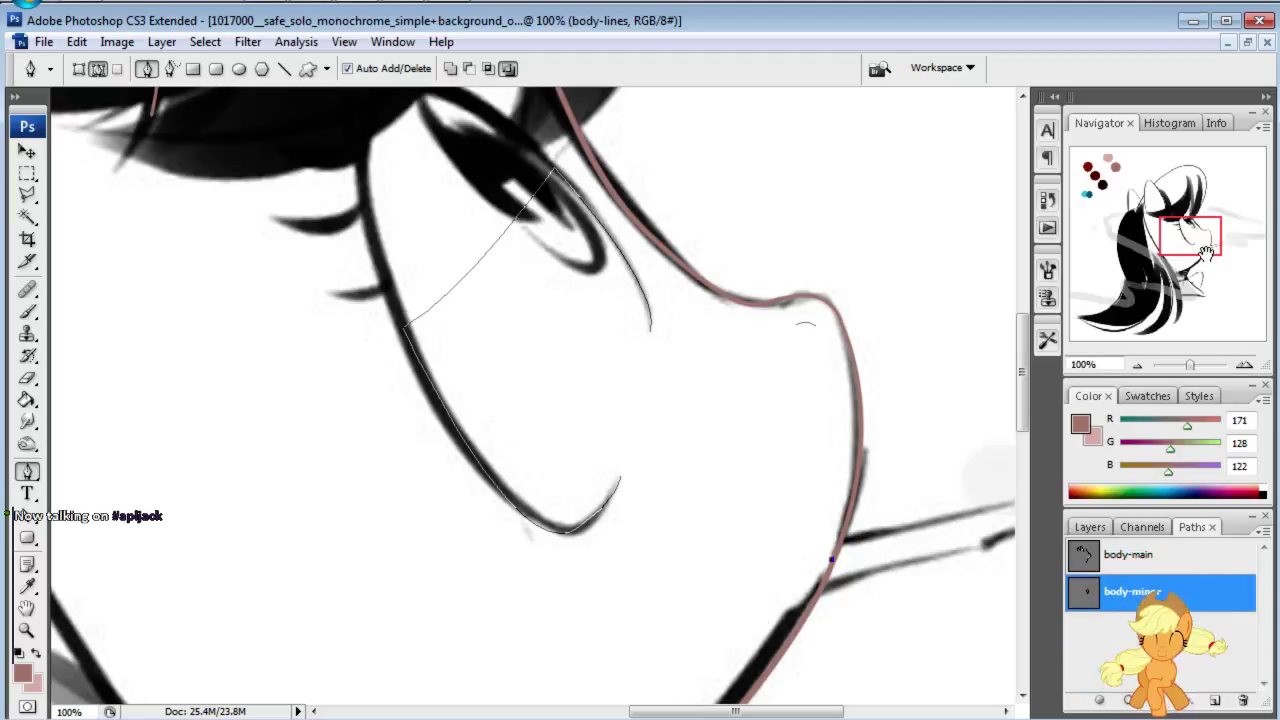
{"action": "left_click_drag", "start_coordinate": [725, 609], "coordinate": [788, 397]}
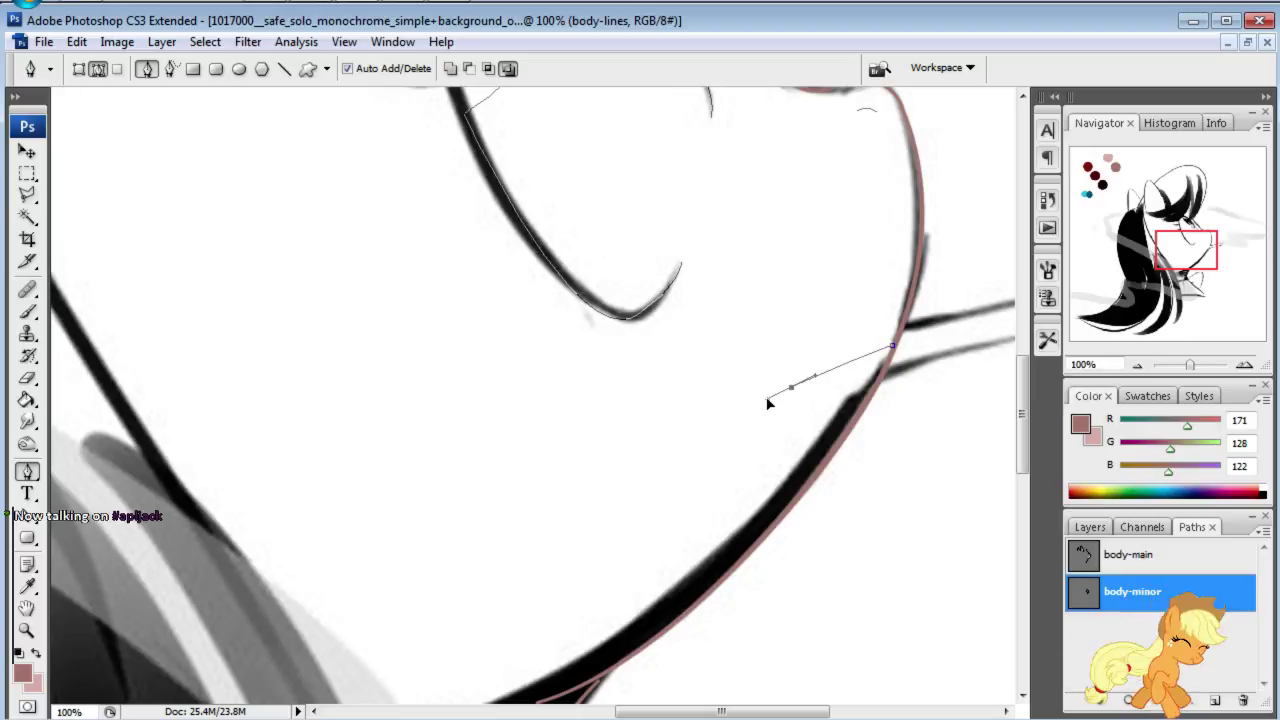
{"action": "left_click_drag", "start_coordinate": [1190, 260], "coordinate": [1203, 243]}
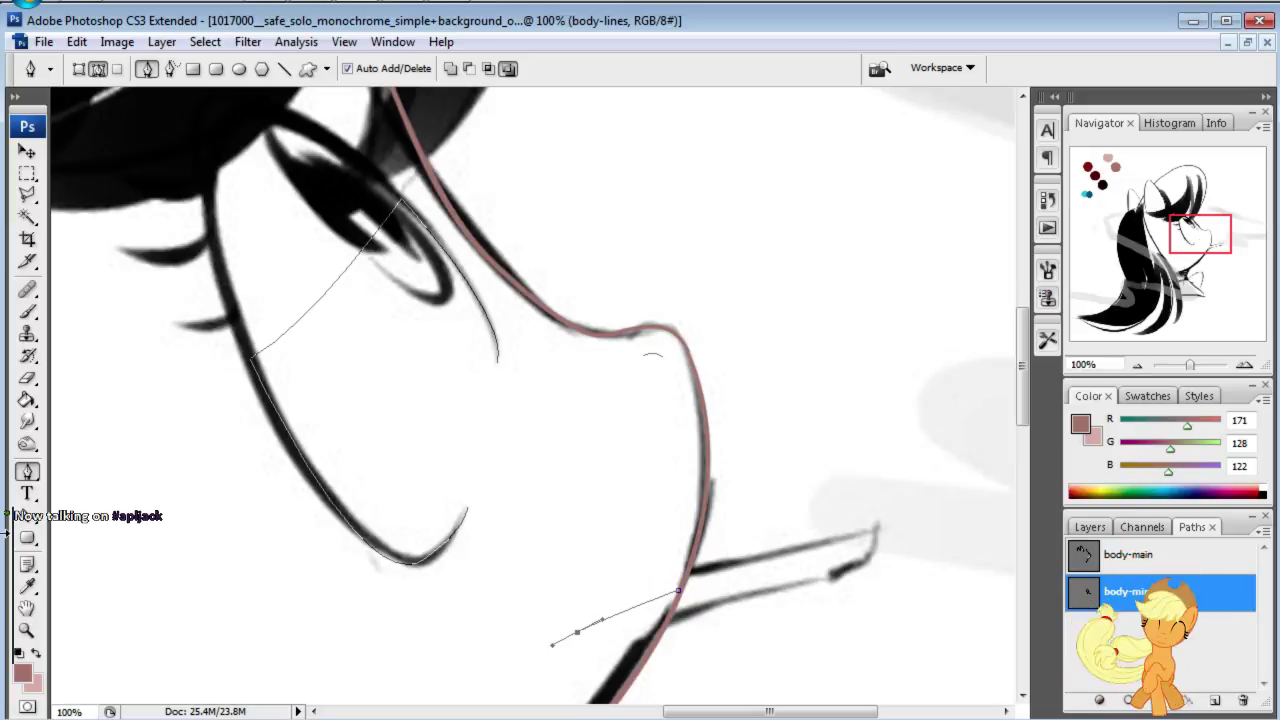
{"action": "key", "text": "a"}
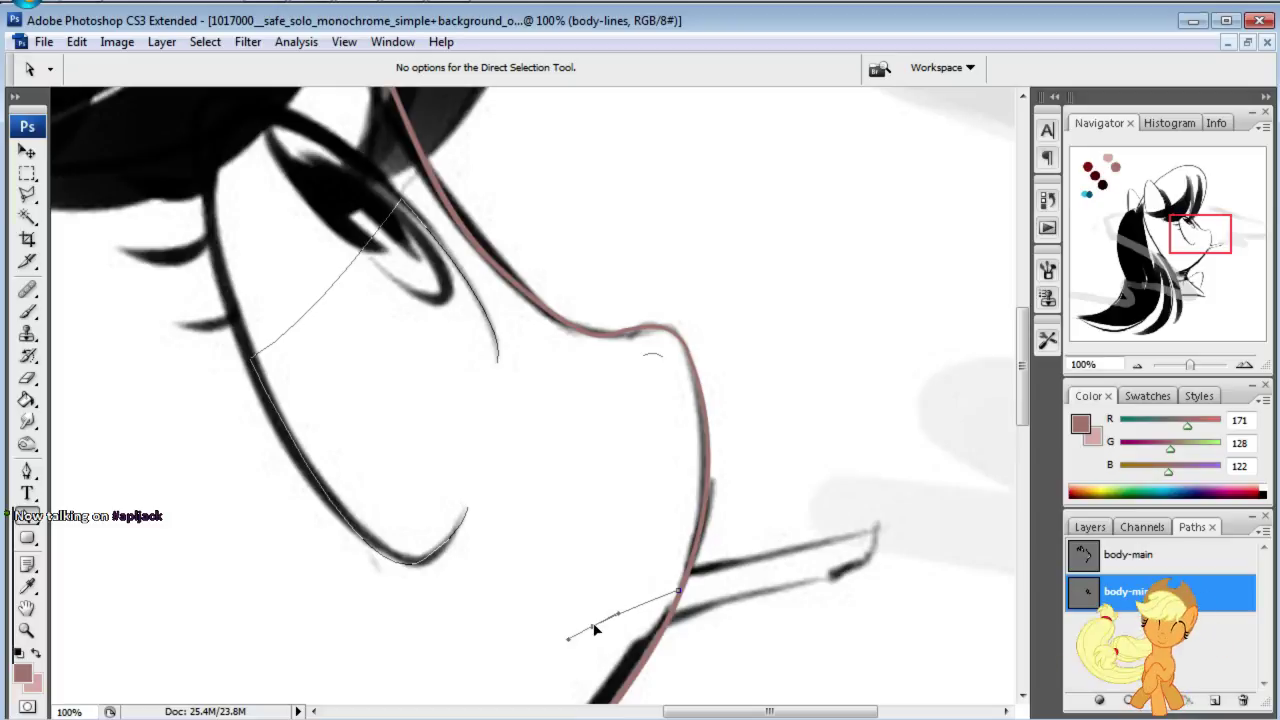
{"action": "left_click_drag", "start_coordinate": [594, 628], "coordinate": [632, 612]}
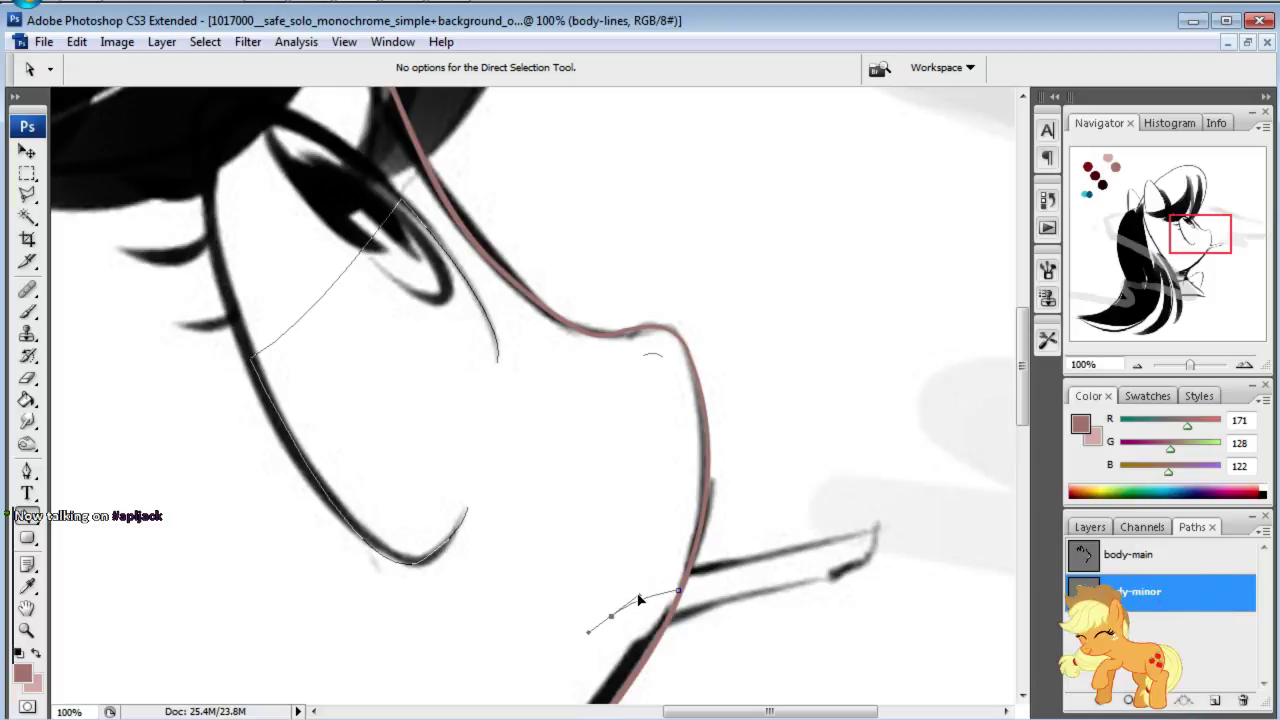
{"action": "left_click", "coordinate": [628, 500]}
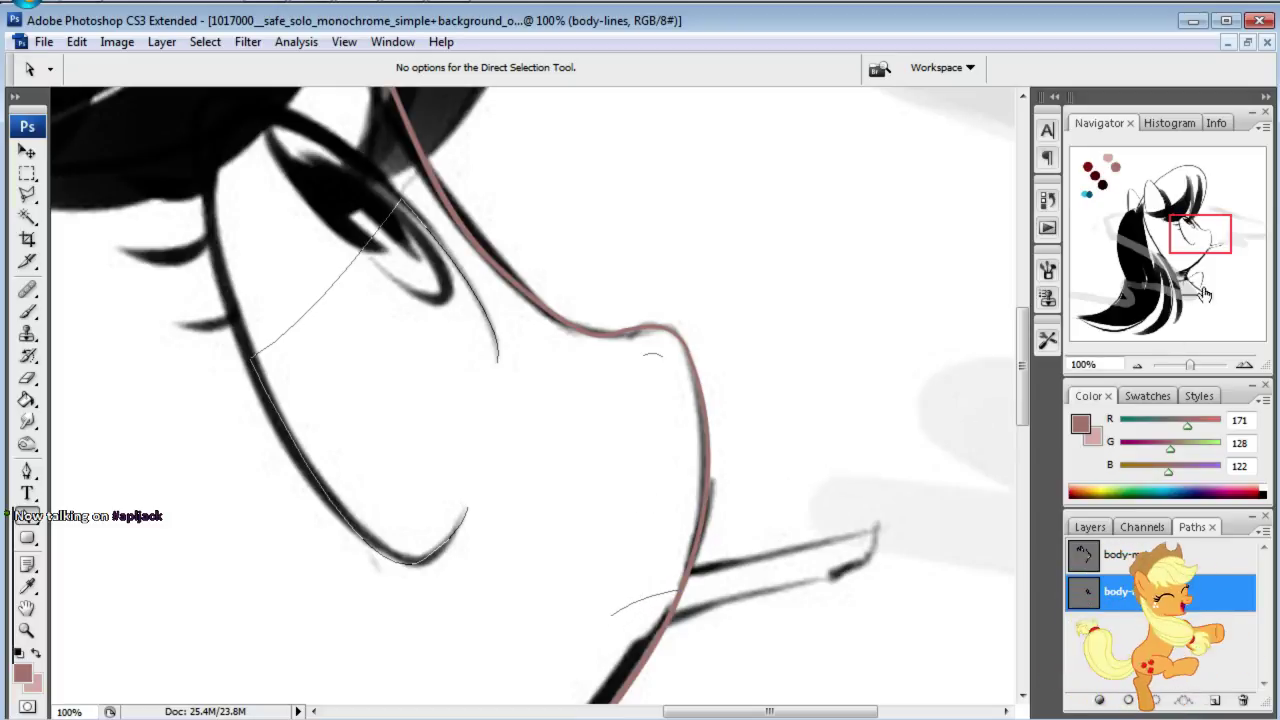
{"action": "left_click_drag", "start_coordinate": [1212, 245], "coordinate": [1205, 248]}
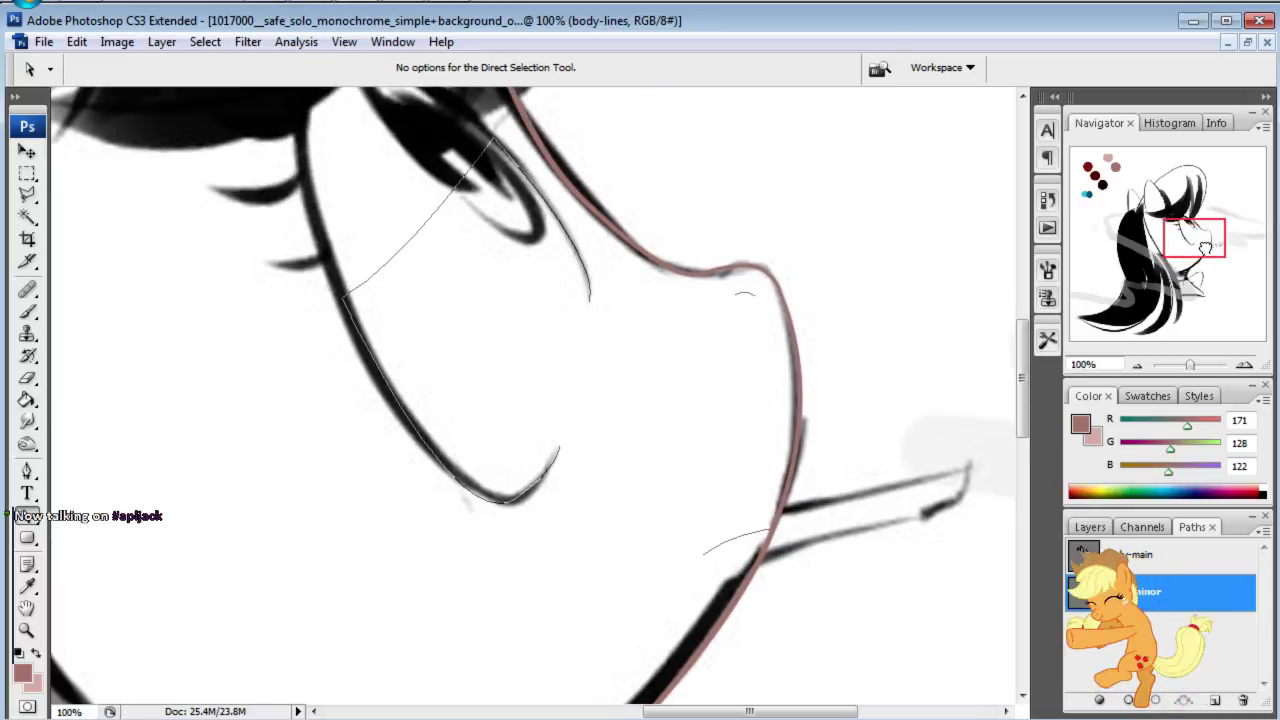
Step: Set the Brush tool's master diameter to 4 px
{"action": "right_click", "coordinate": [607, 425]}
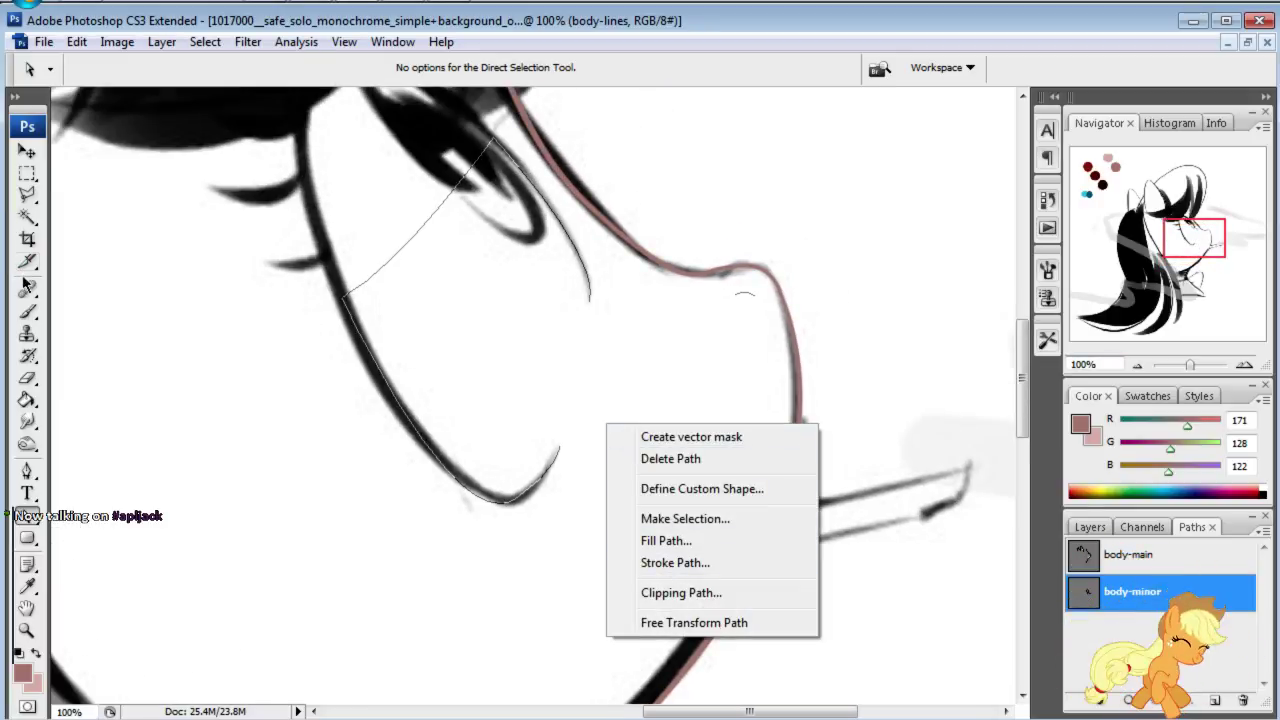
{"action": "key", "text": "Escape"}
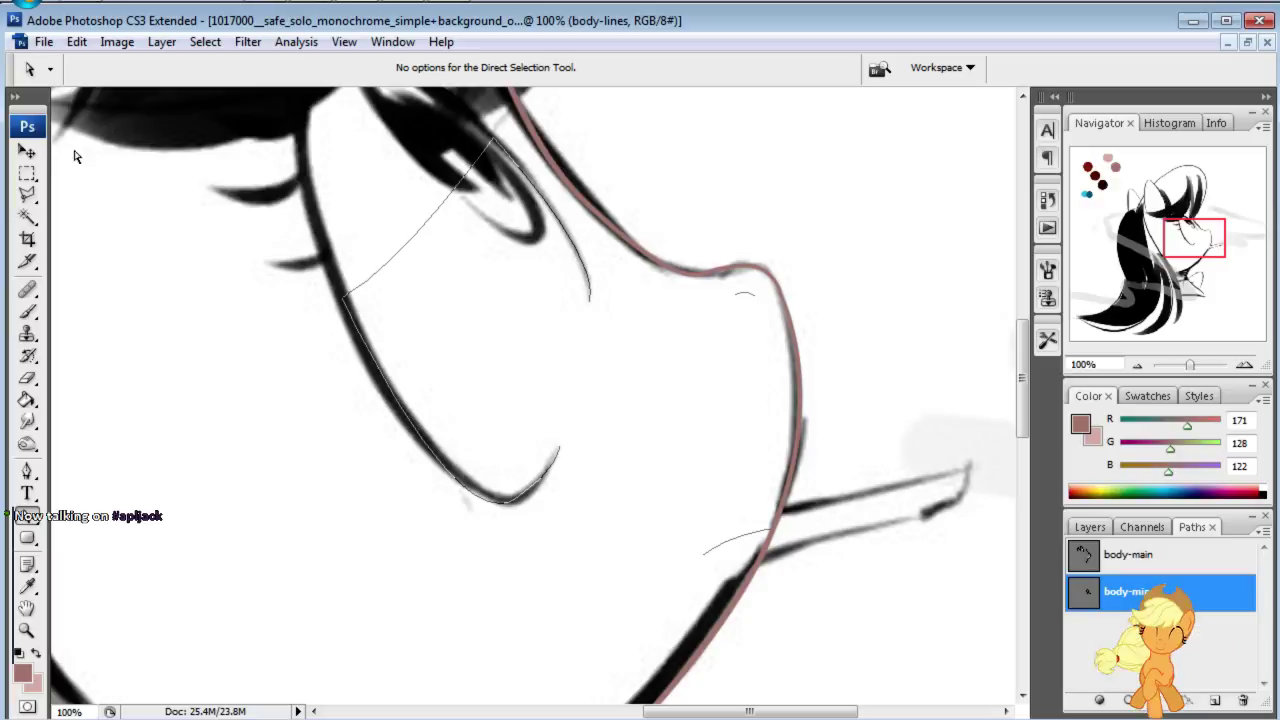
{"action": "left_click", "coordinate": [27, 313]}
{"action": "left_click", "coordinate": [137, 69]}
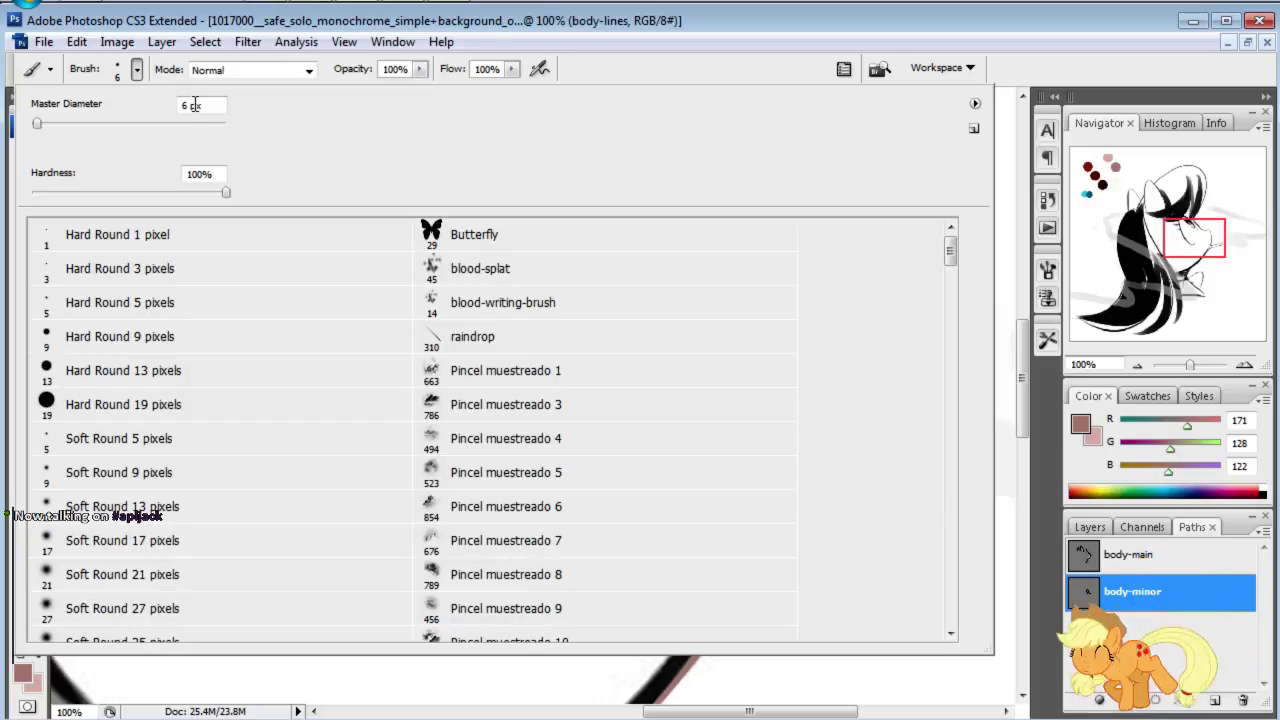
{"action": "type", "text": "4"}
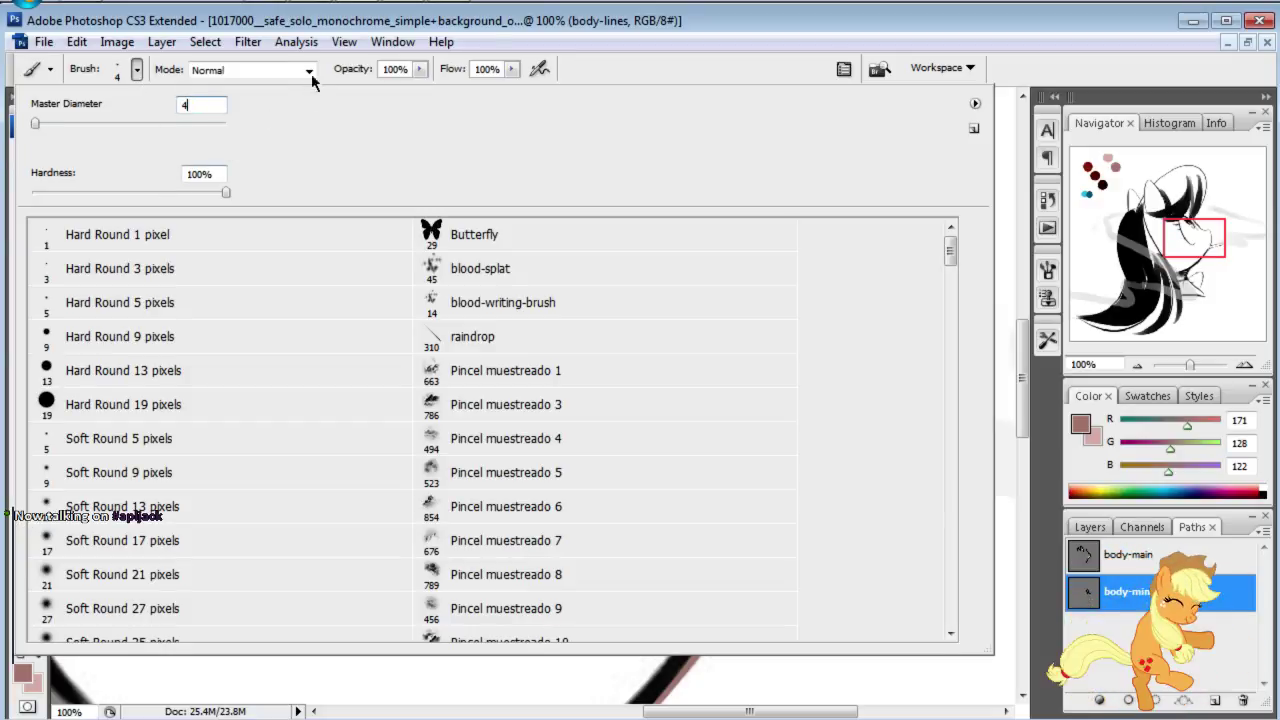
{"action": "key", "text": "Return"}
{"action": "right_click", "coordinate": [503, 374]}
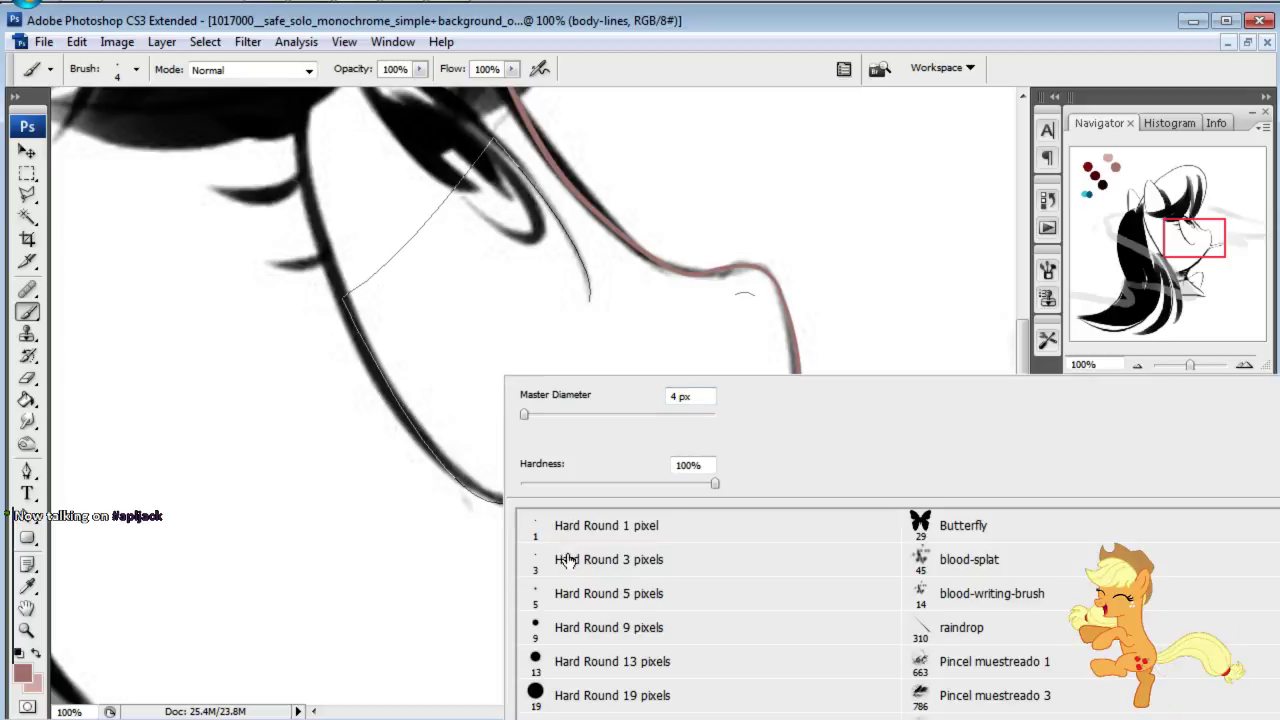
Step: Stroke the body-minor path with the 4 px brush and hide the path outline
{"action": "left_click", "coordinate": [24, 475]}
{"action": "right_click", "coordinate": [629, 433]}
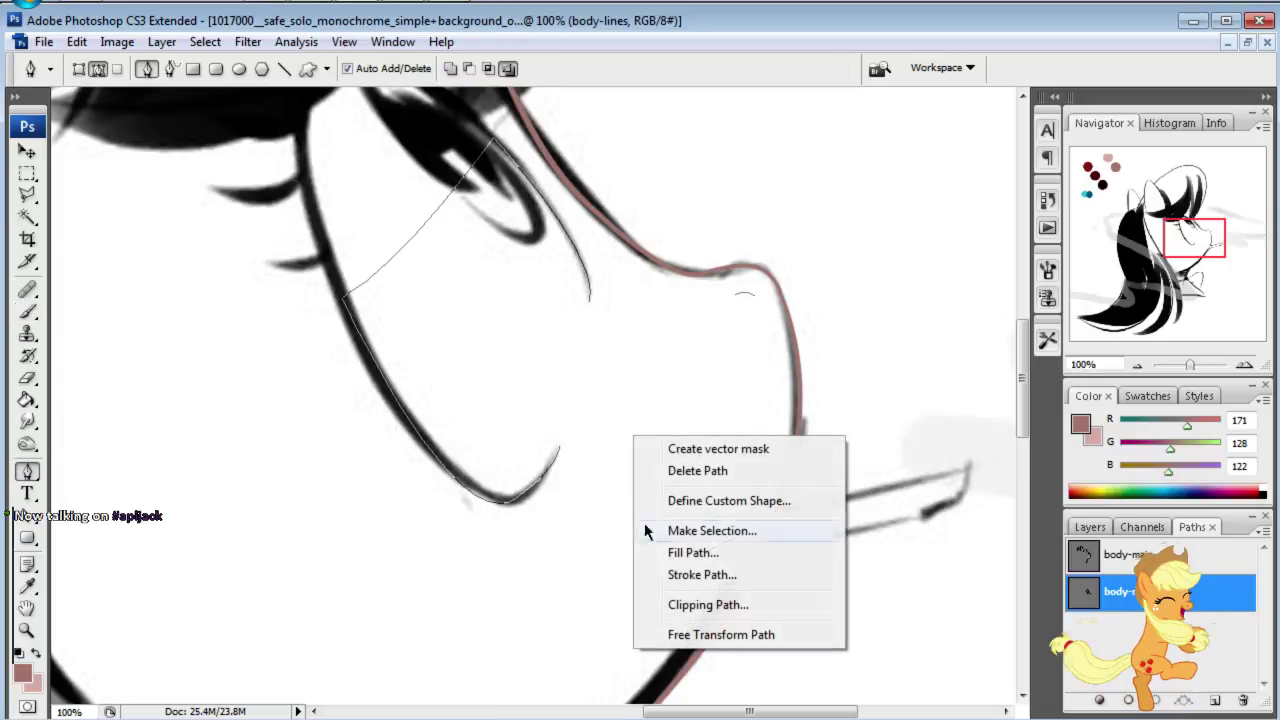
{"action": "left_click", "coordinate": [688, 574]}
{"action": "left_click", "coordinate": [1081, 330]}
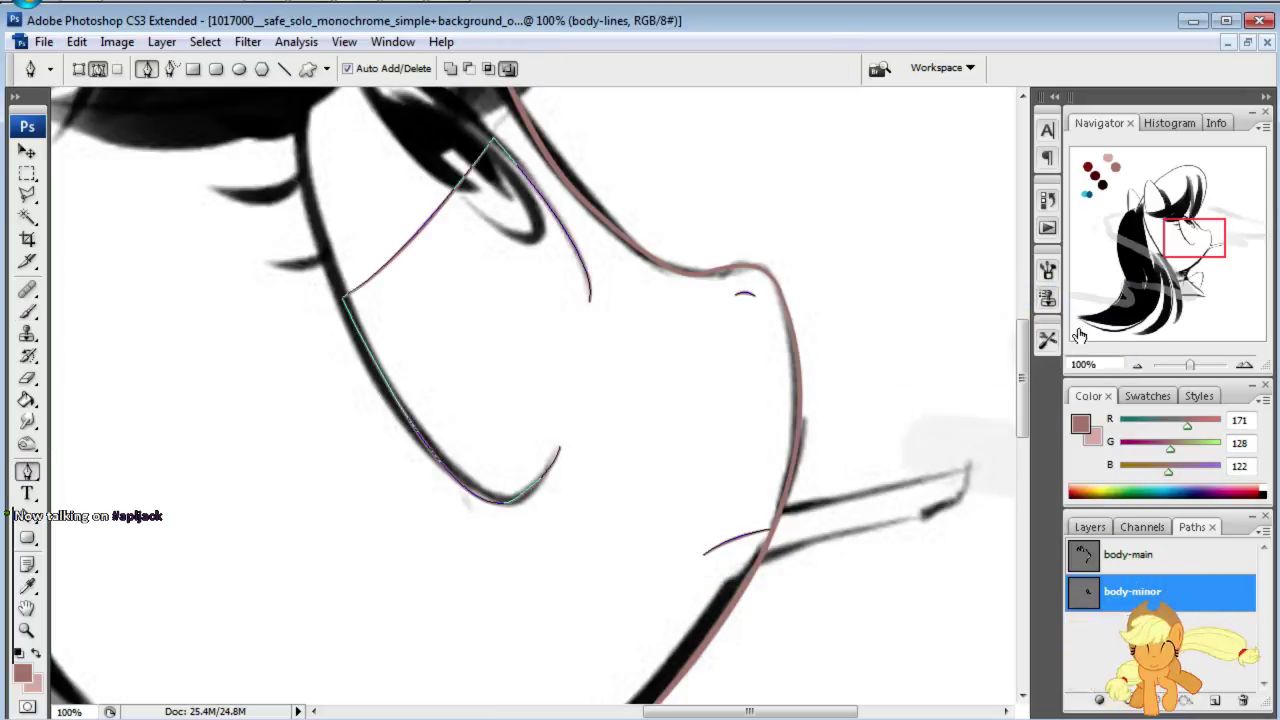
{"action": "key", "text": "Return"}
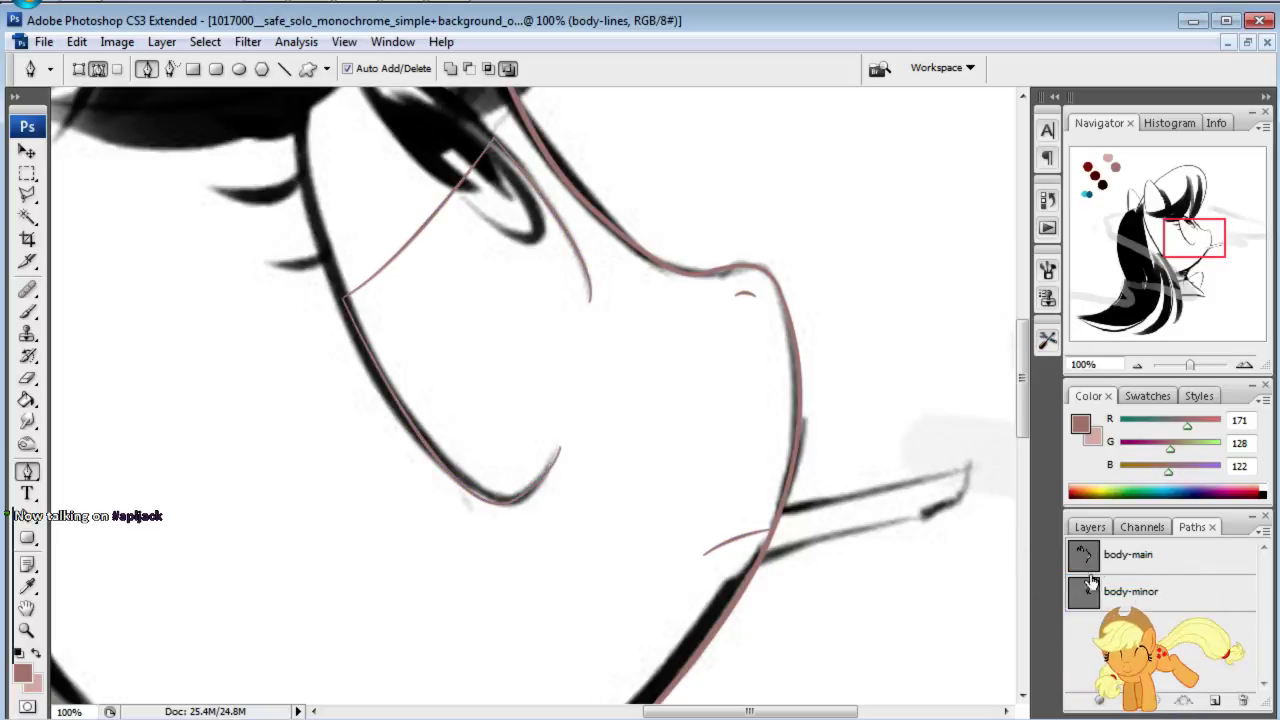
{"action": "left_click", "coordinate": [1090, 527]}
Step: Hide the reference drawing, review the strokes at 50% zoom, then show the drawing again
{"action": "left_click", "coordinate": [1075, 684]}
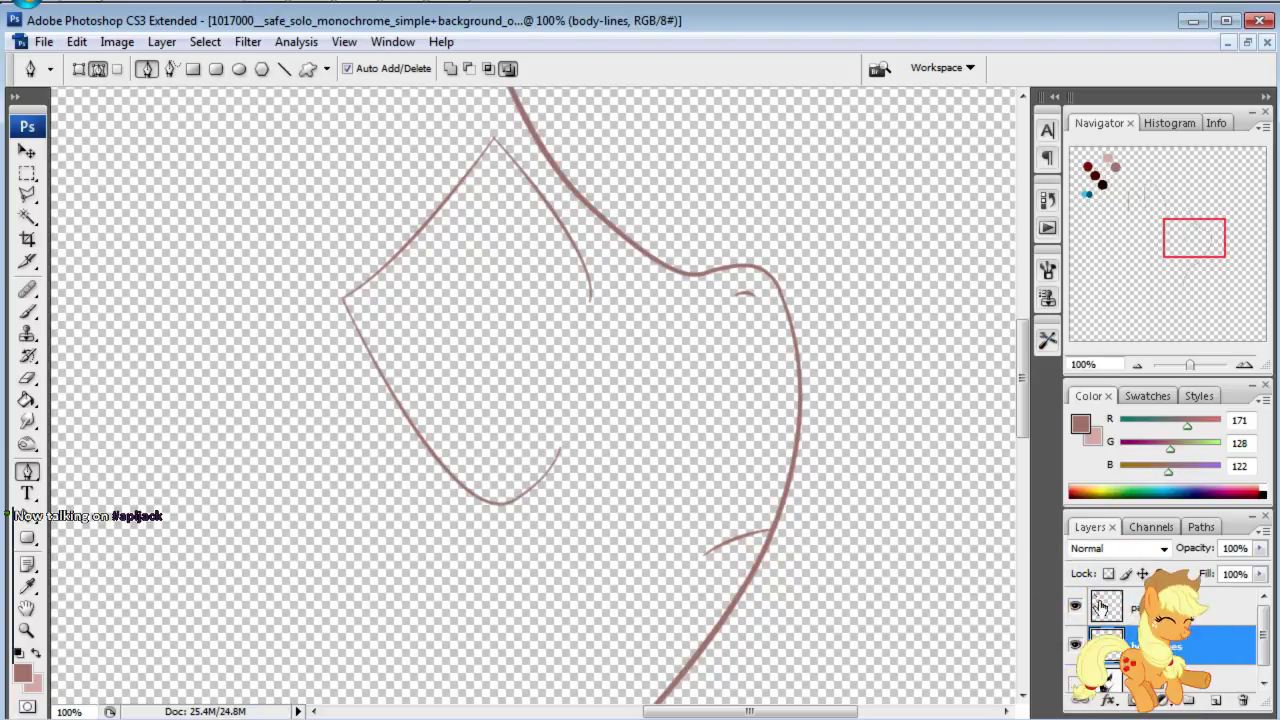
{"action": "mouse_move", "coordinate": [1184, 237]}
{"action": "left_mouse_down"}
{"action": "mouse_move", "coordinate": [1175, 221]}
{"action": "mouse_move", "coordinate": [1169, 248]}
{"action": "mouse_move", "coordinate": [1190, 235]}
{"action": "left_mouse_up"}
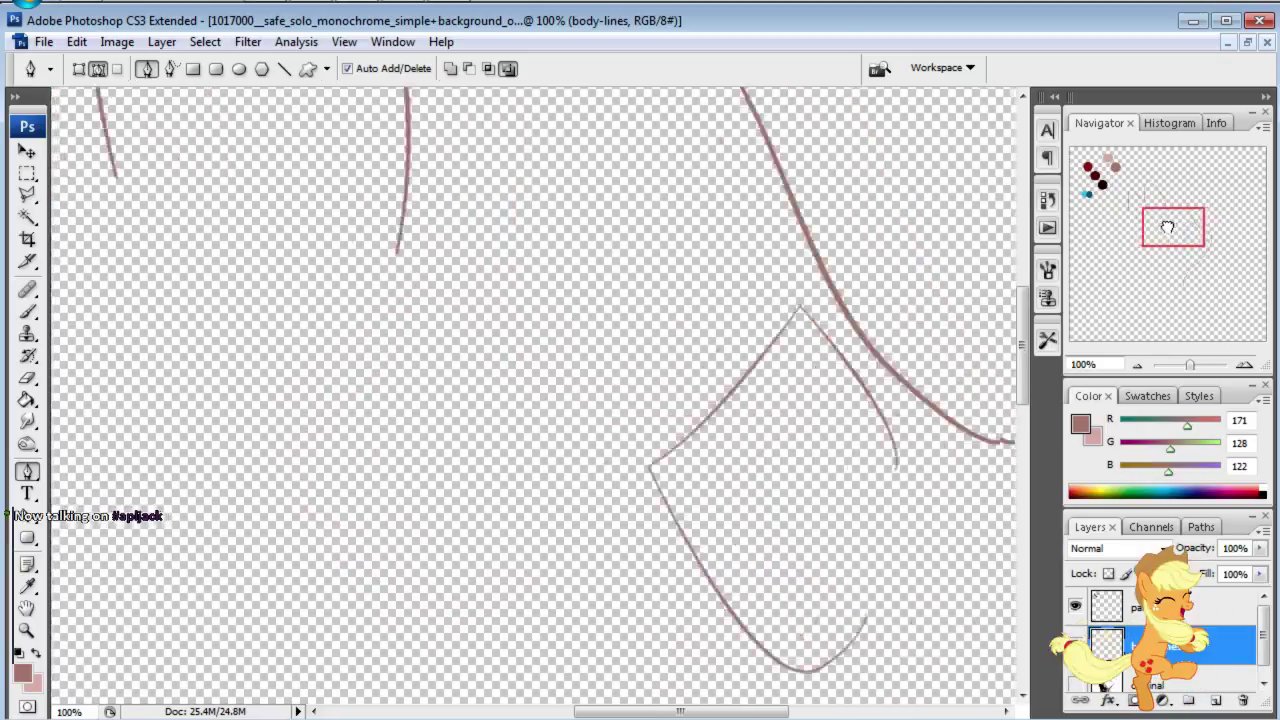
{"action": "left_click_drag", "start_coordinate": [1190, 235], "coordinate": [1179, 227]}
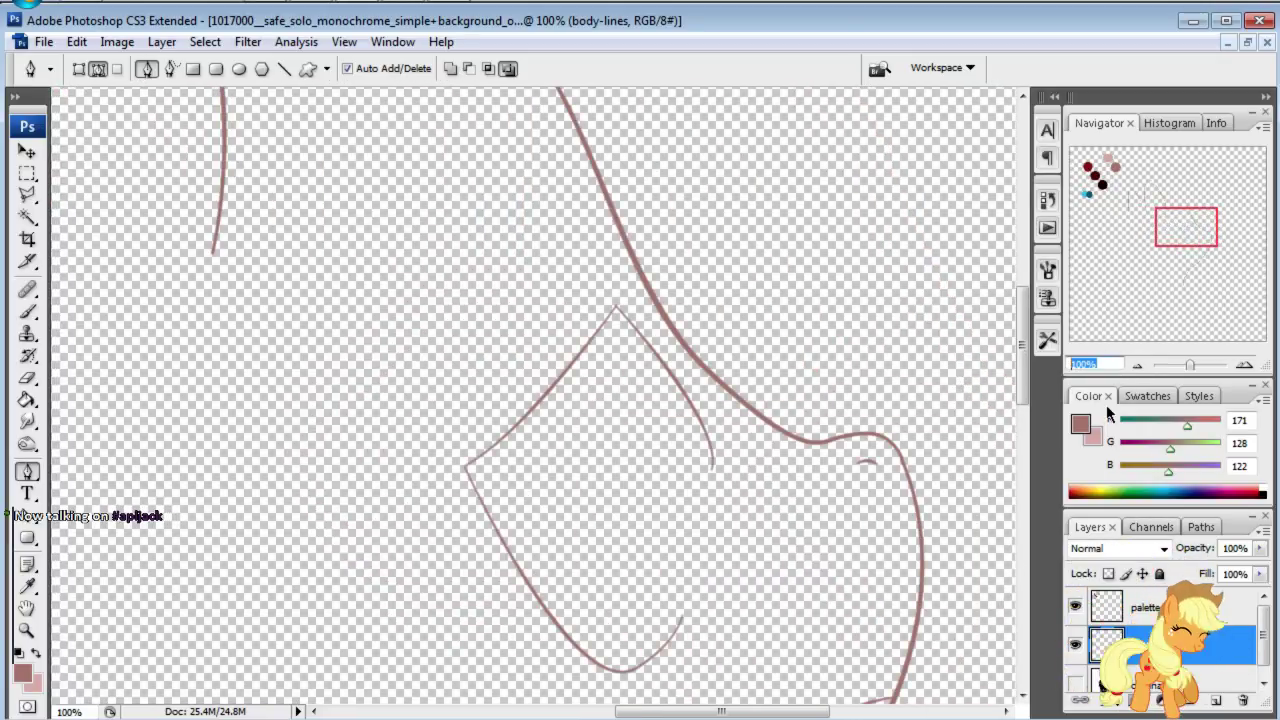
{"action": "type", "text": "50"}
{"action": "key", "text": "Return"}
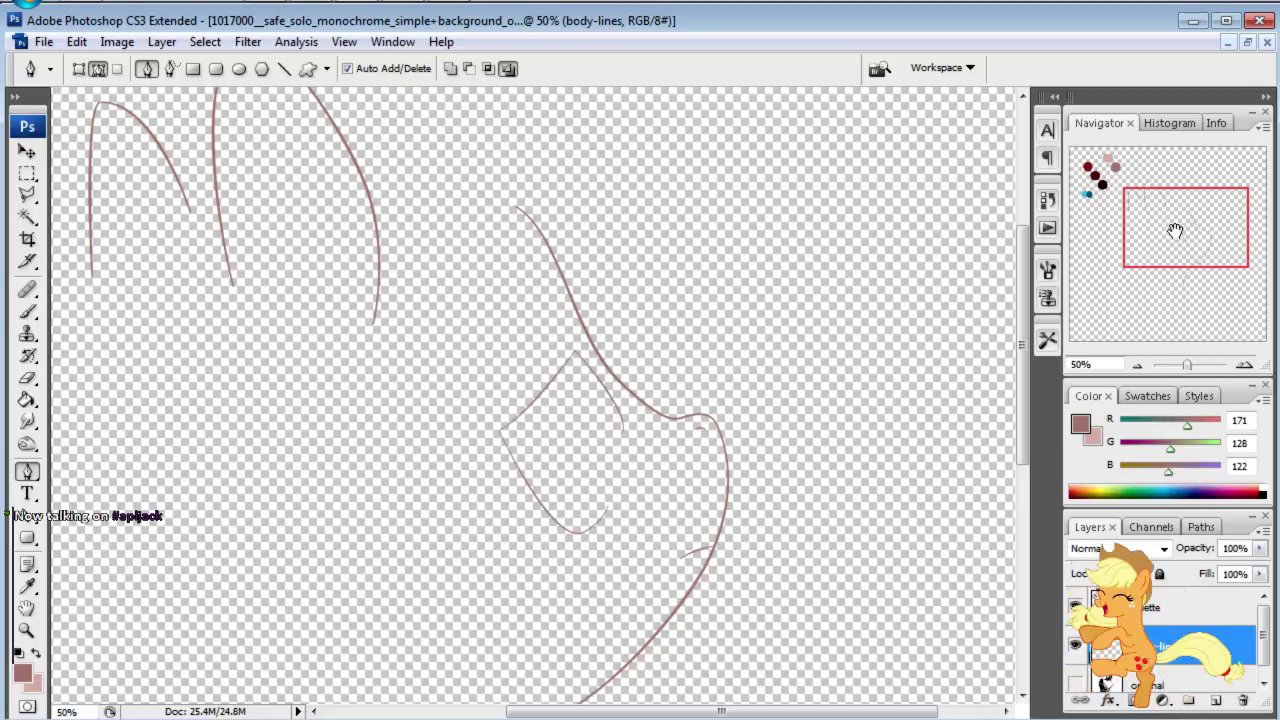
{"action": "mouse_move", "coordinate": [1171, 229]}
{"action": "left_mouse_down"}
{"action": "mouse_move", "coordinate": [1156, 271]}
{"action": "mouse_move", "coordinate": [1177, 232]}
{"action": "left_mouse_up"}
{"action": "left_click", "coordinate": [1075, 681]}
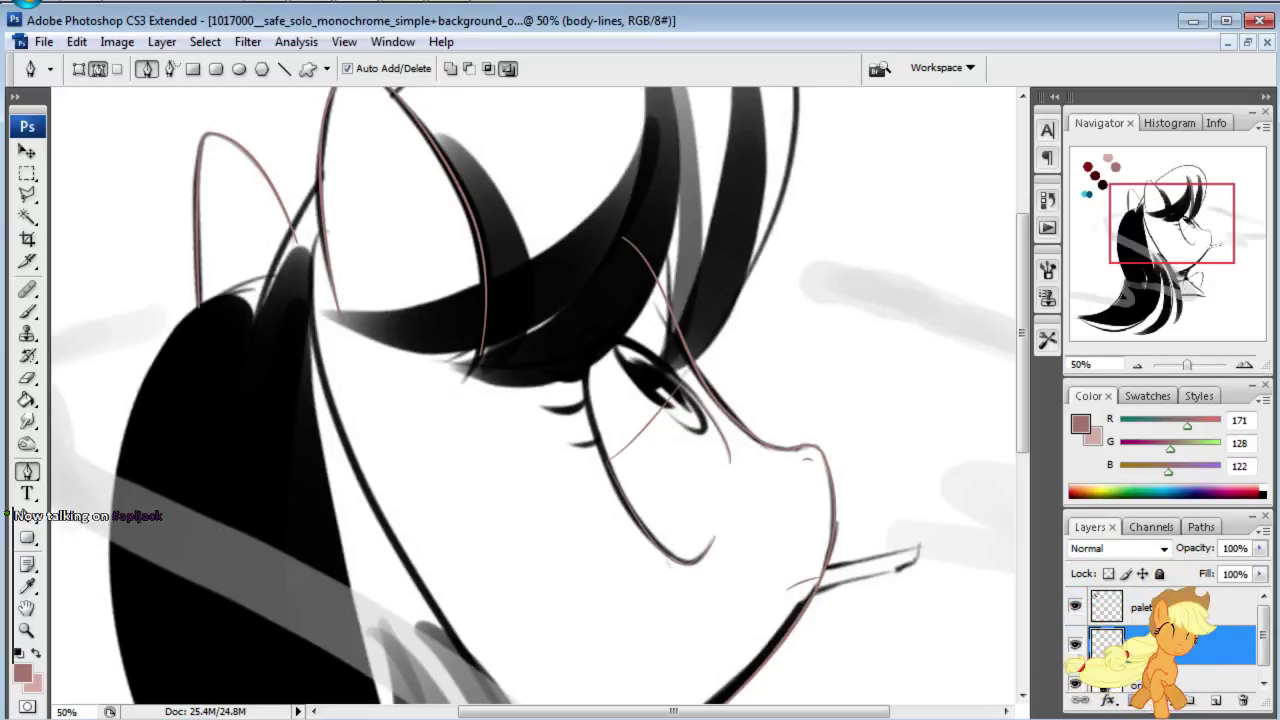
Step: Create a new layer named mane-outline and bring the top of the mane into view
{"action": "key", "text": "ctrl+shift+alt+n"}
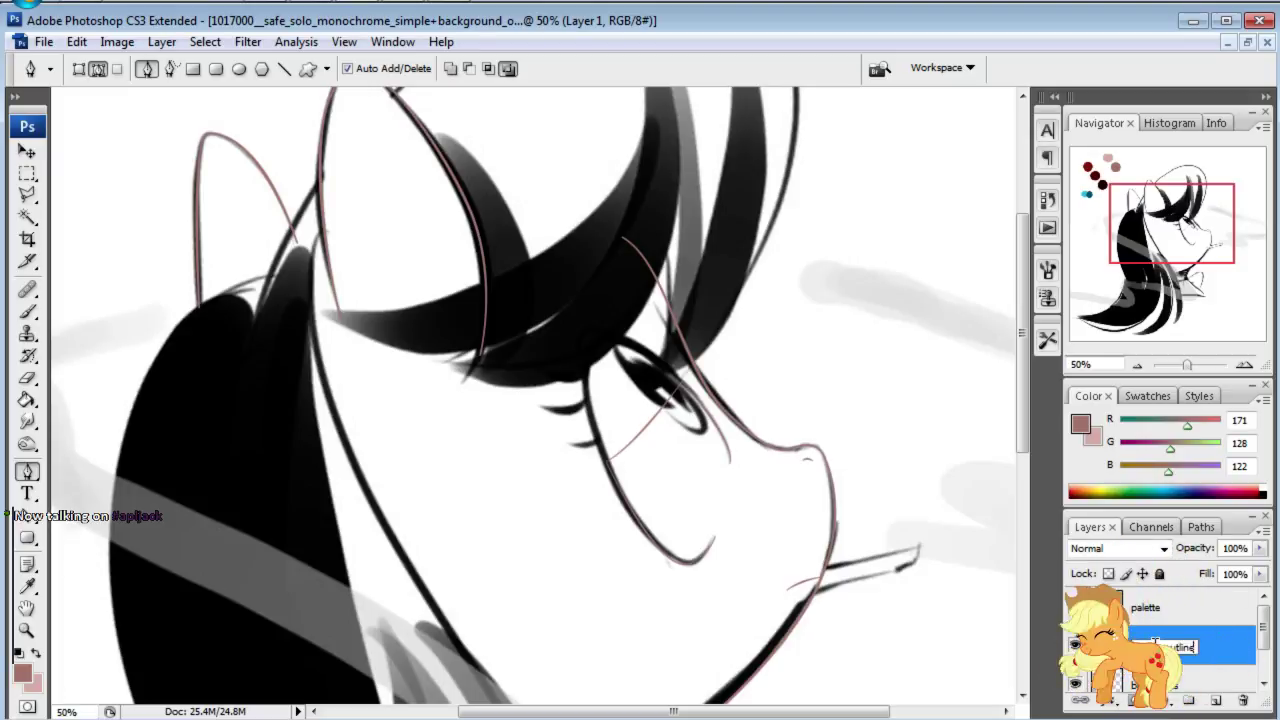
{"action": "key", "text": "Return"}
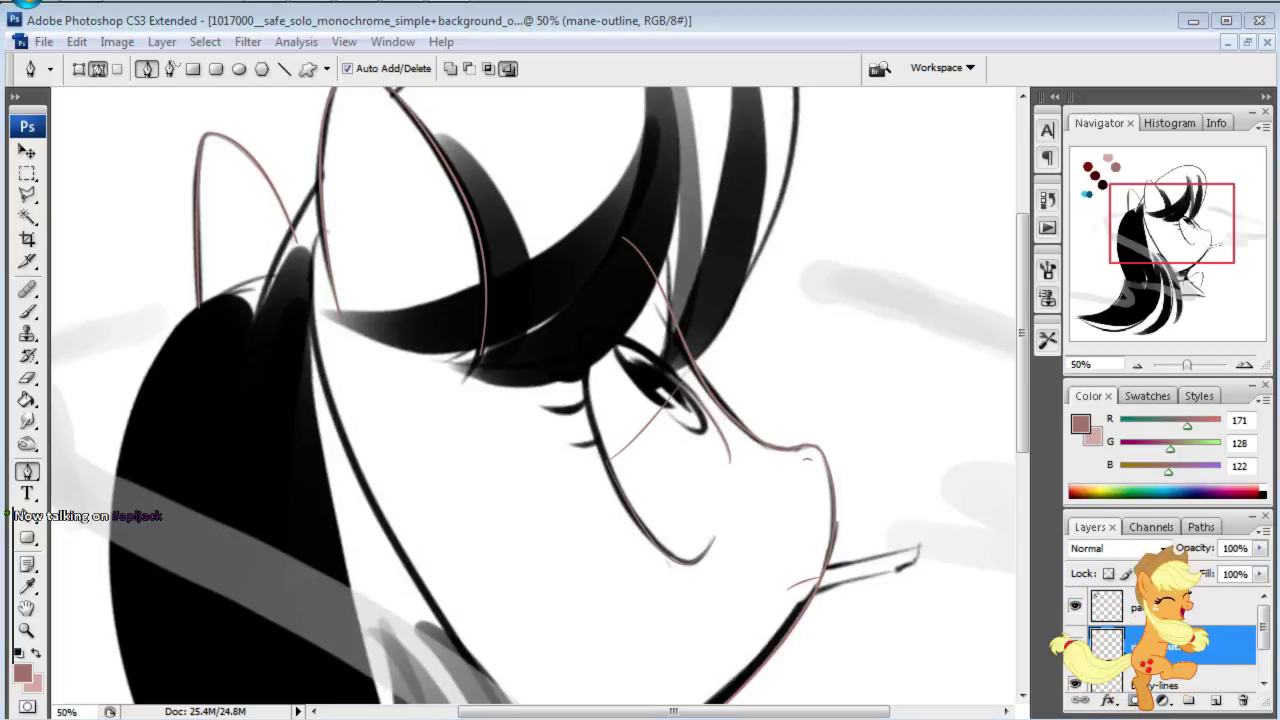
{"action": "mouse_move", "coordinate": [1182, 250]}
{"action": "left_mouse_down"}
{"action": "mouse_move", "coordinate": [1171, 324]}
{"action": "mouse_move", "coordinate": [1195, 241]}
{"action": "mouse_move", "coordinate": [1170, 253]}
{"action": "left_mouse_up"}
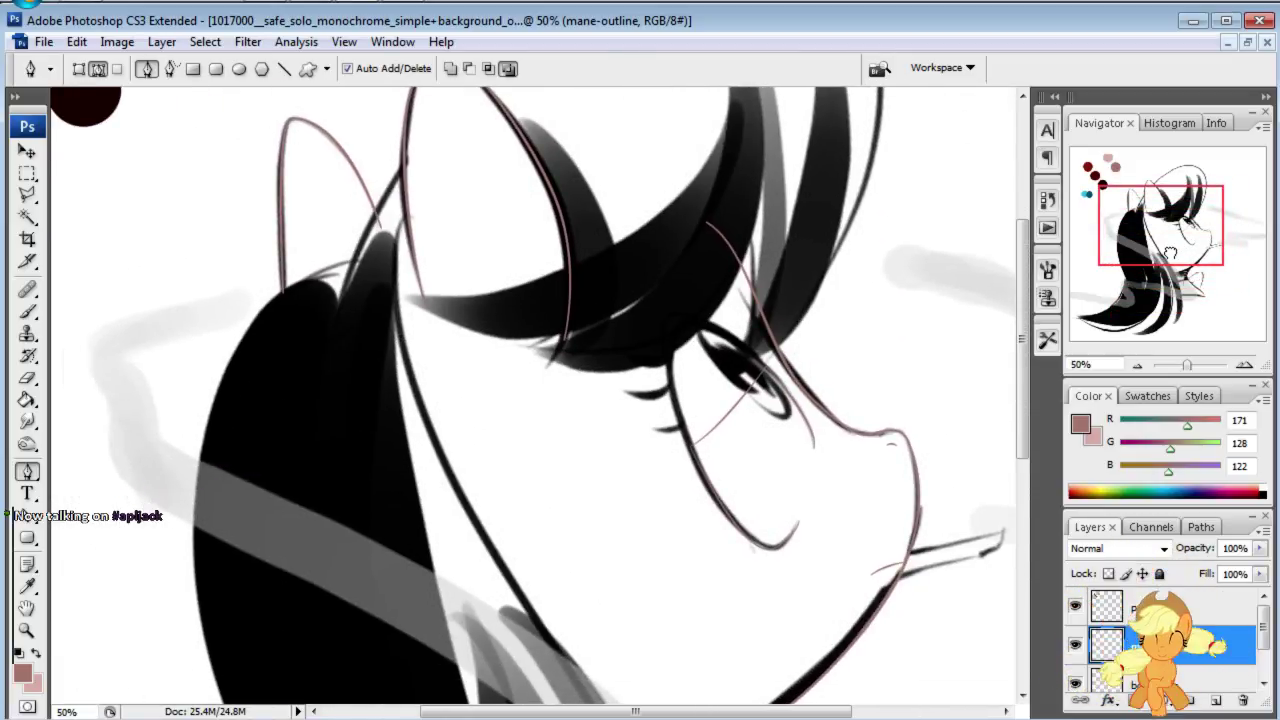
{"action": "mouse_move", "coordinate": [1170, 253]}
{"action": "left_mouse_down"}
{"action": "mouse_move", "coordinate": [1165, 271]}
{"action": "mouse_move", "coordinate": [1207, 273]}
{"action": "mouse_move", "coordinate": [1207, 244]}
{"action": "mouse_move", "coordinate": [1180, 235]}
{"action": "left_mouse_up"}
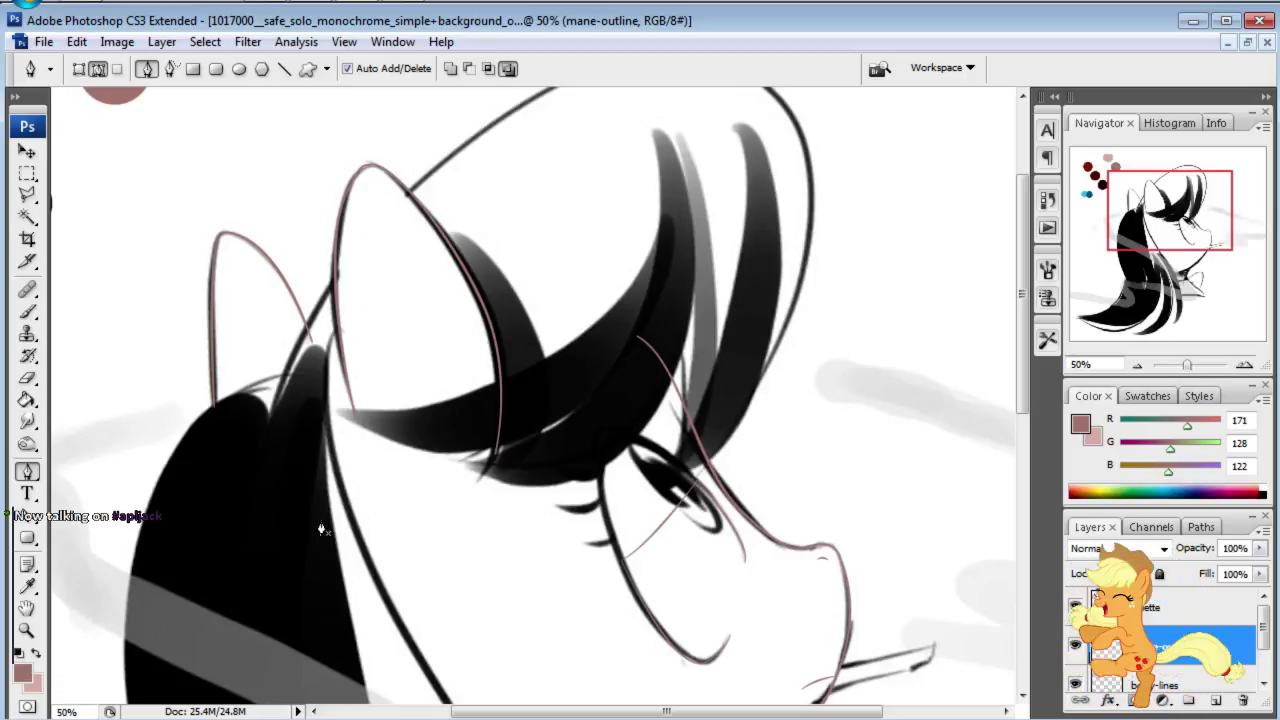
{"action": "left_click_drag", "start_coordinate": [1130, 250], "coordinate": [1113, 256]}
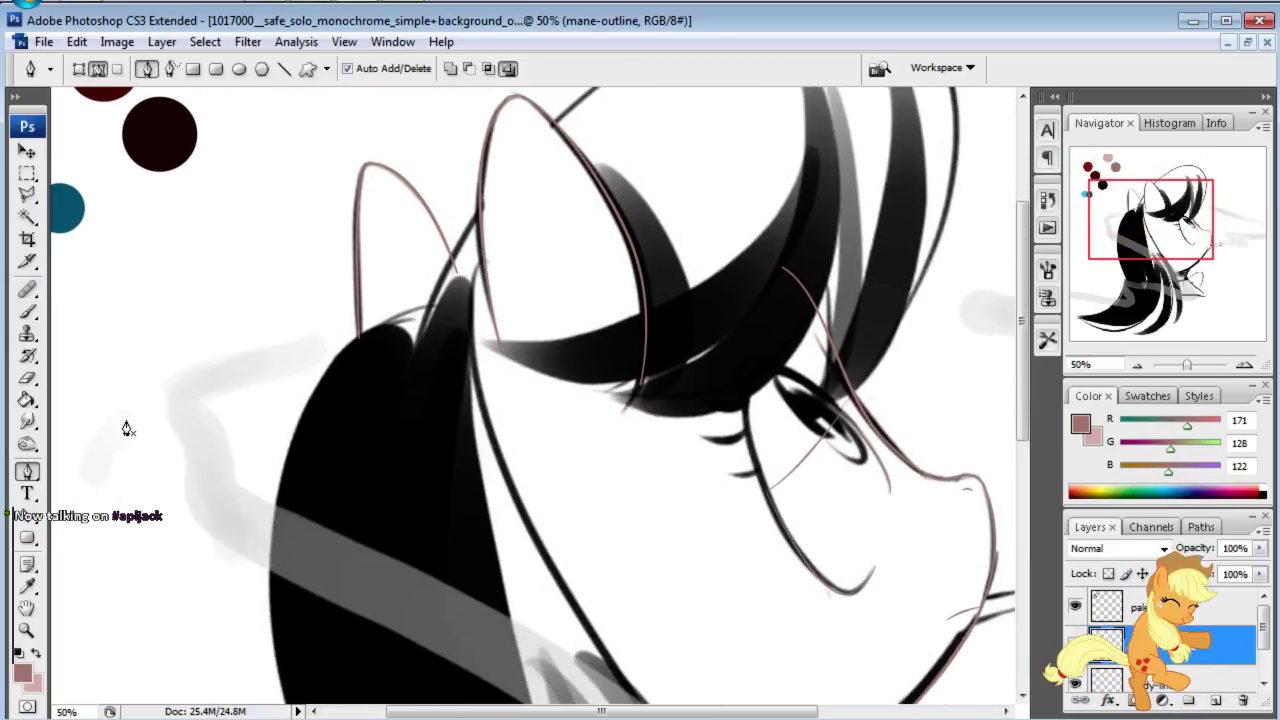
{"action": "left_click_drag", "start_coordinate": [1134, 224], "coordinate": [1142, 205]}
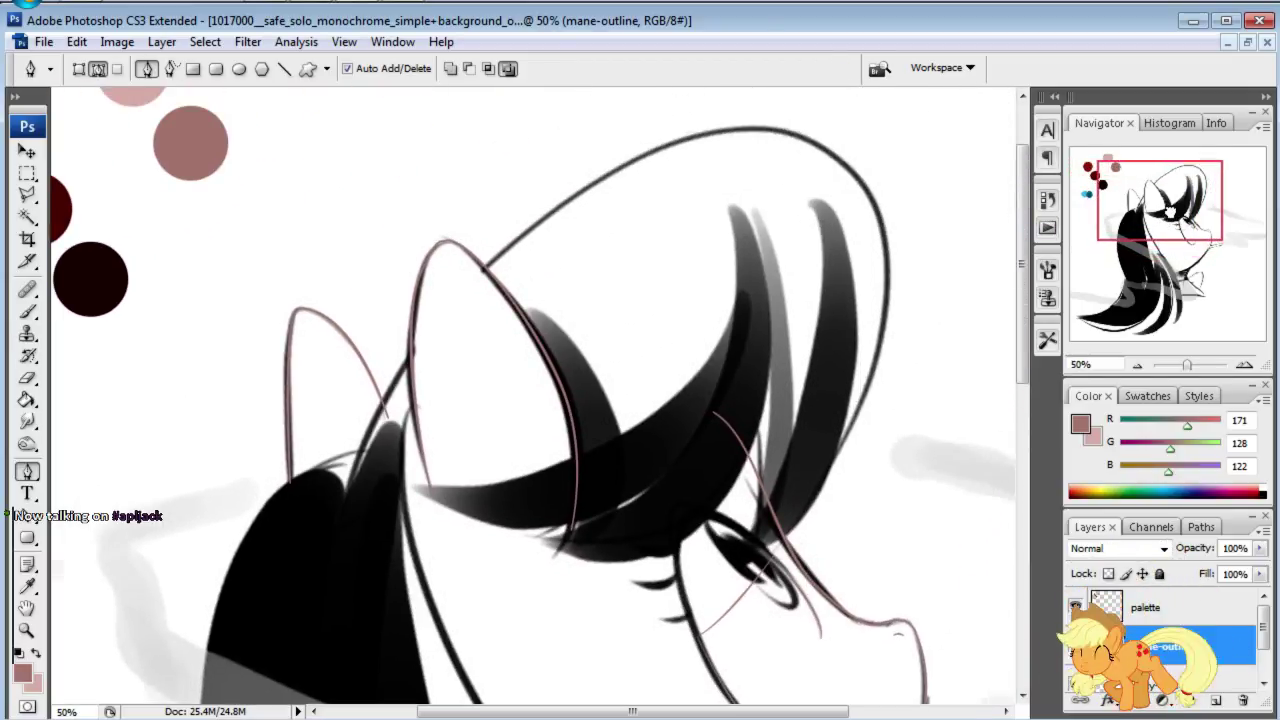
{"action": "left_click", "coordinate": [1106, 365]}
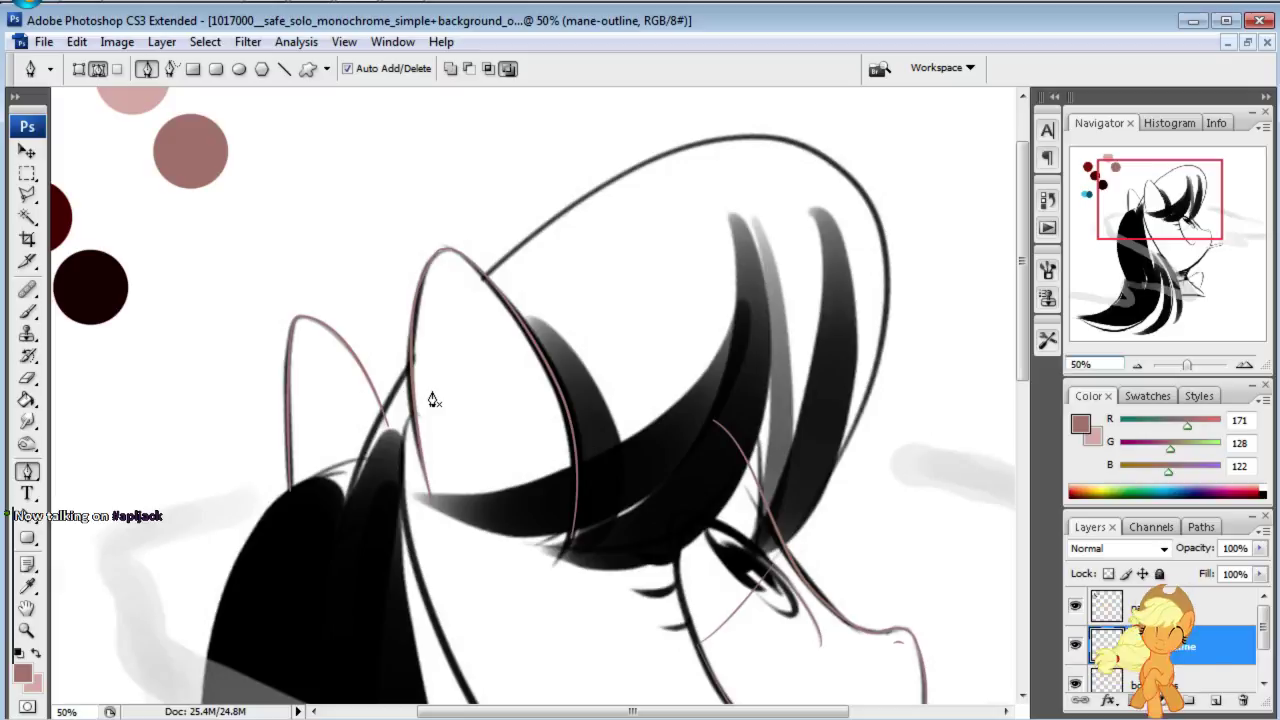
{"action": "key", "text": "Return"}
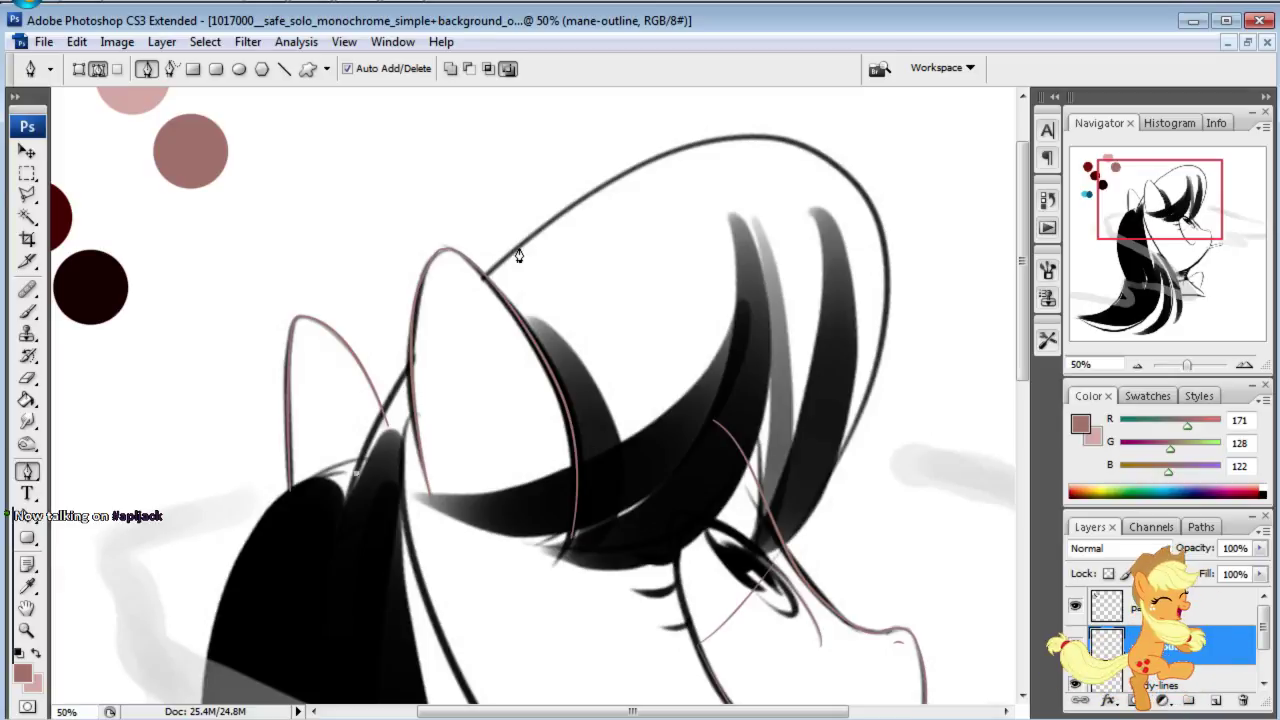
Step: Trace the mane's top outline and hair strands down toward the eye with pen paths
{"action": "left_click_drag", "start_coordinate": [520, 246], "coordinate": [599, 237]}
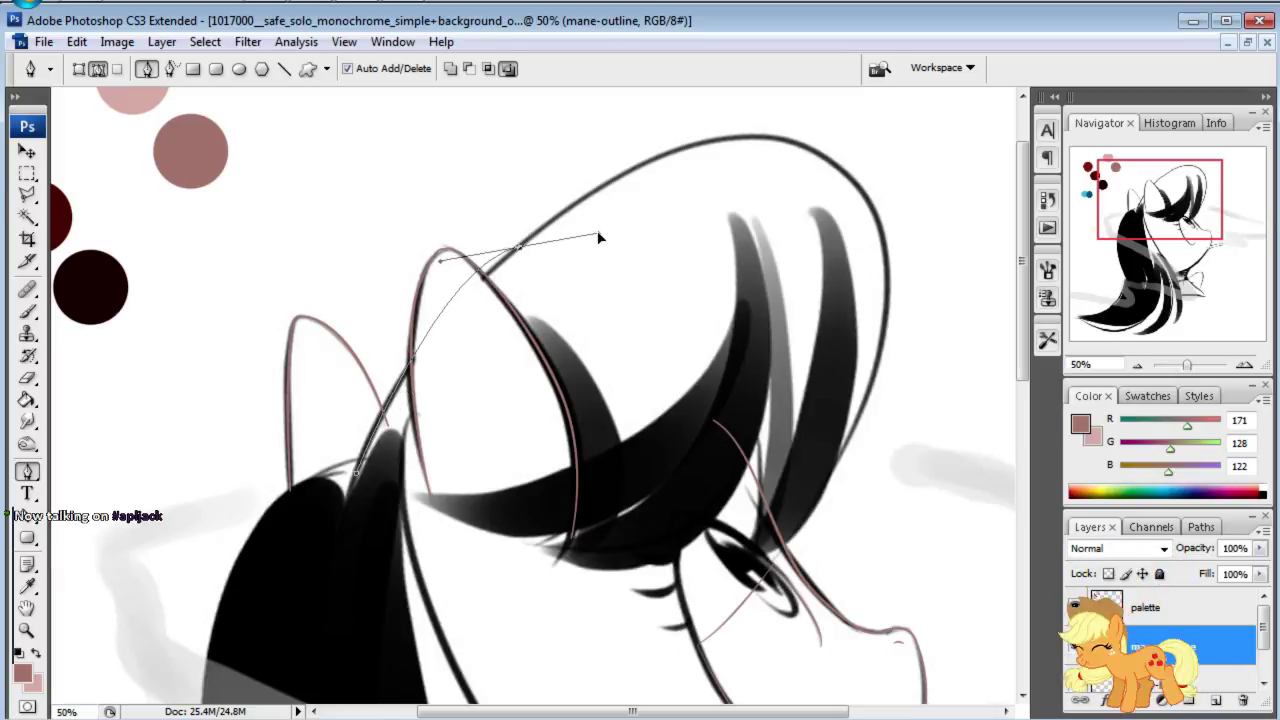
{"action": "key", "text": "Return"}
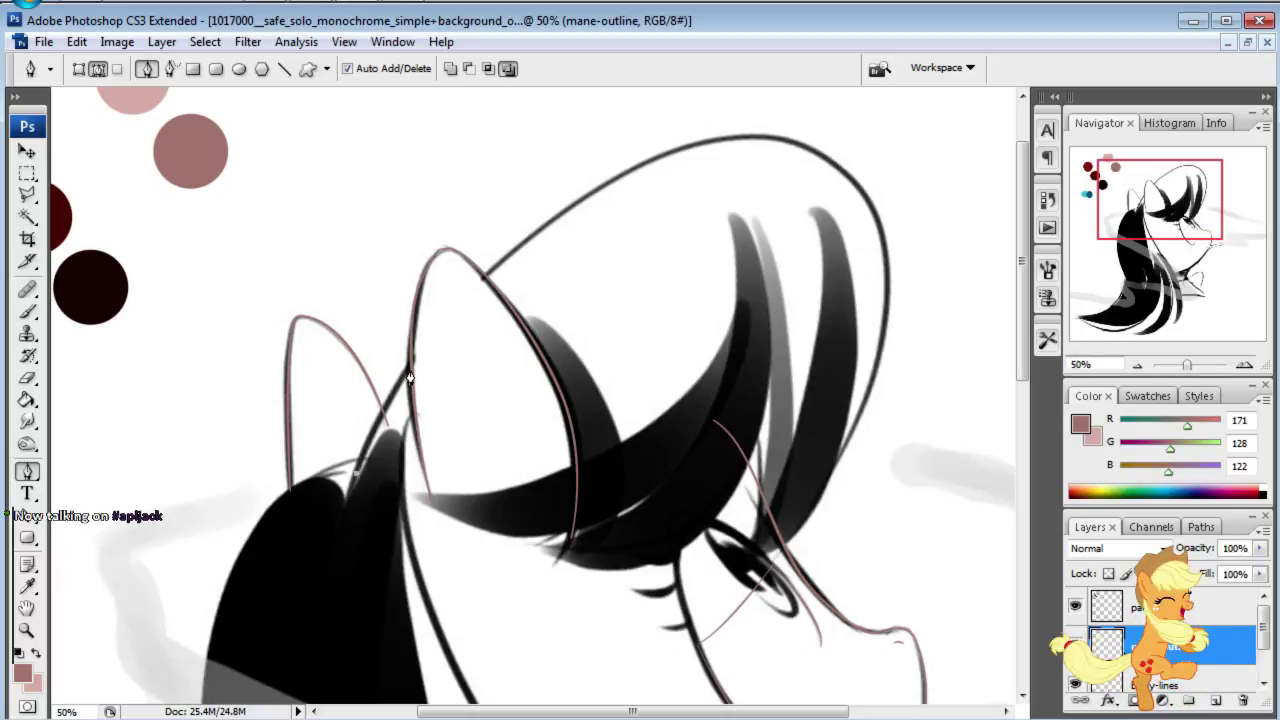
{"action": "left_click_drag", "start_coordinate": [409, 375], "coordinate": [440, 343]}
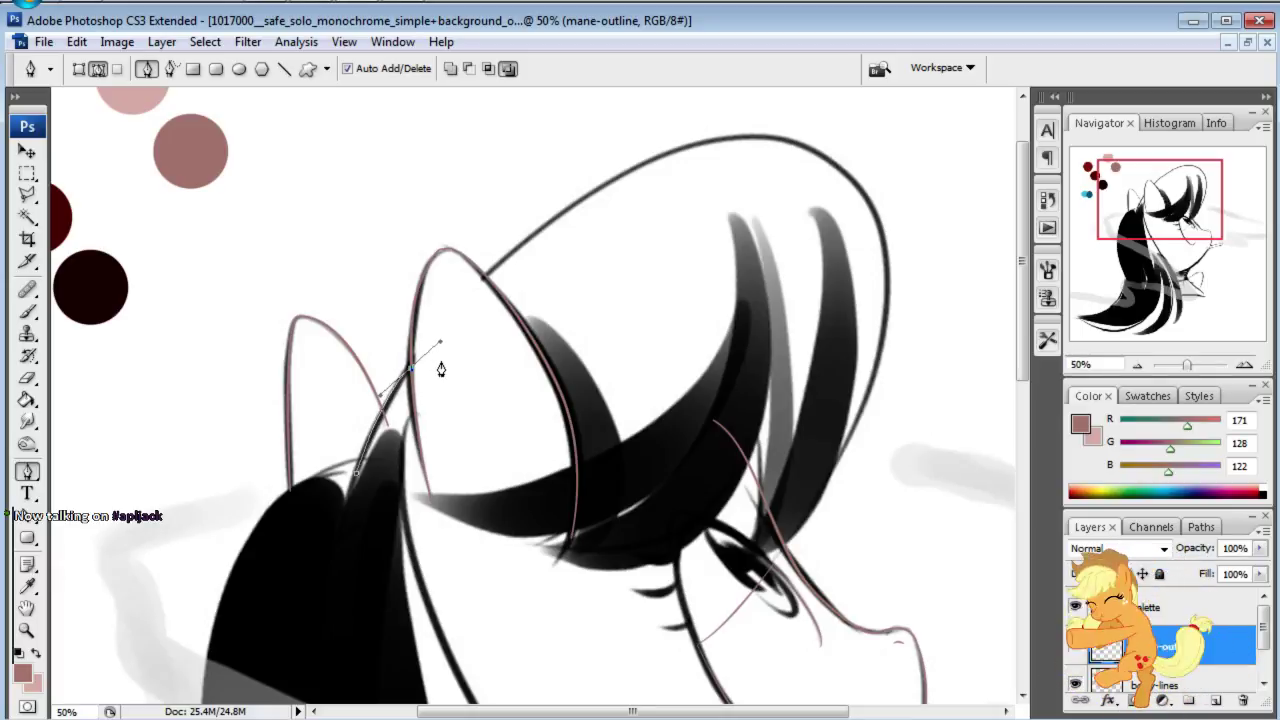
{"action": "key", "text": "Escape"}
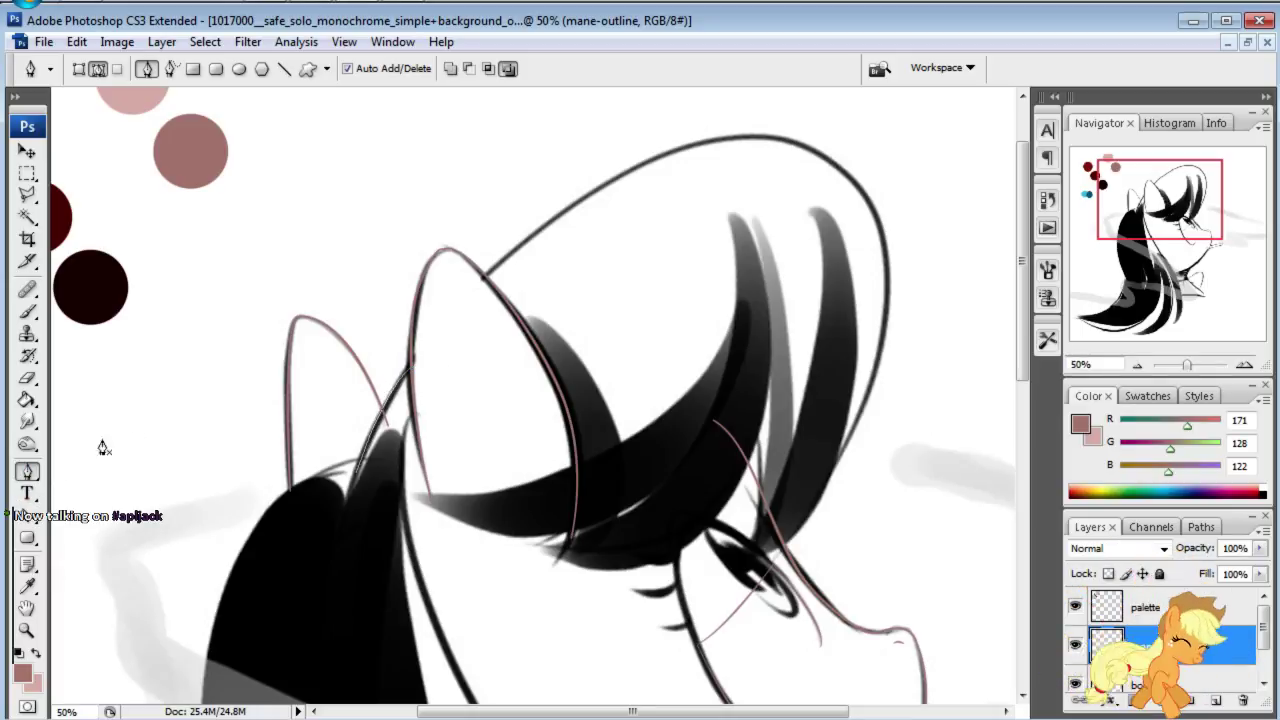
{"action": "left_click", "coordinate": [485, 277]}
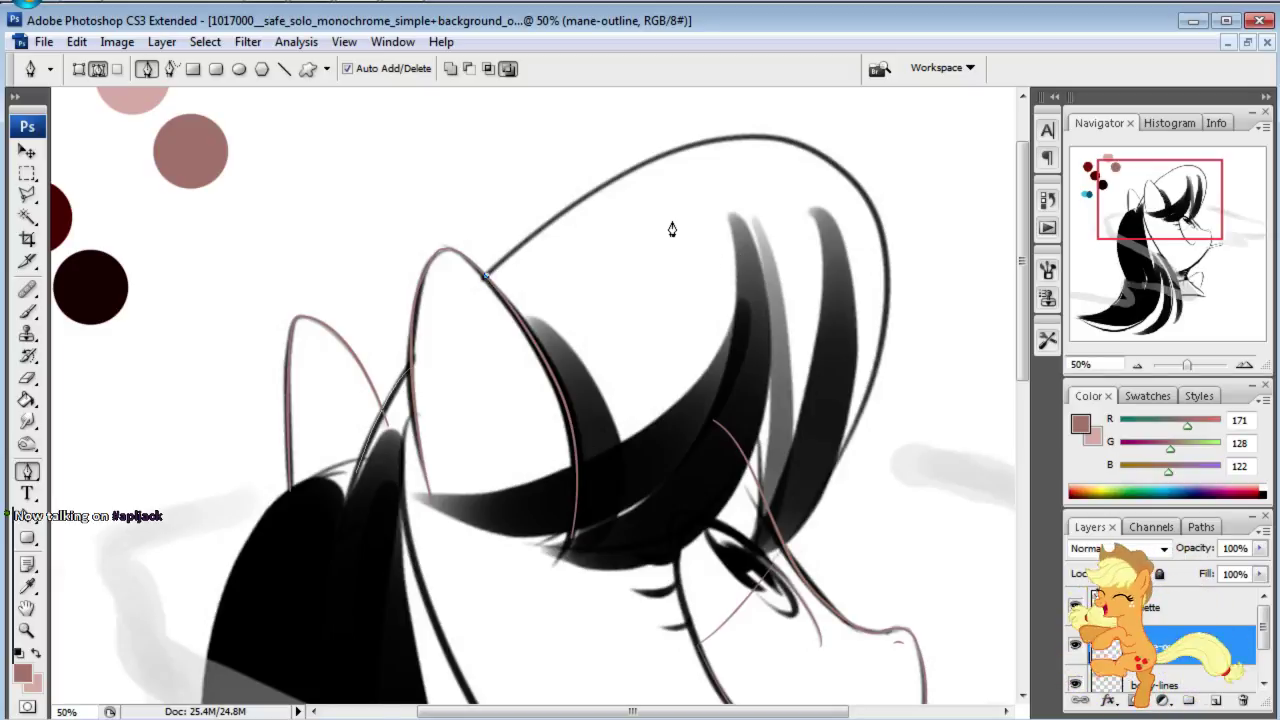
{"action": "mouse_move", "coordinate": [670, 211]}
{"action": "left_mouse_down"}
{"action": "mouse_move", "coordinate": [724, 255]}
{"action": "mouse_move", "coordinate": [732, 245]}
{"action": "left_mouse_up"}
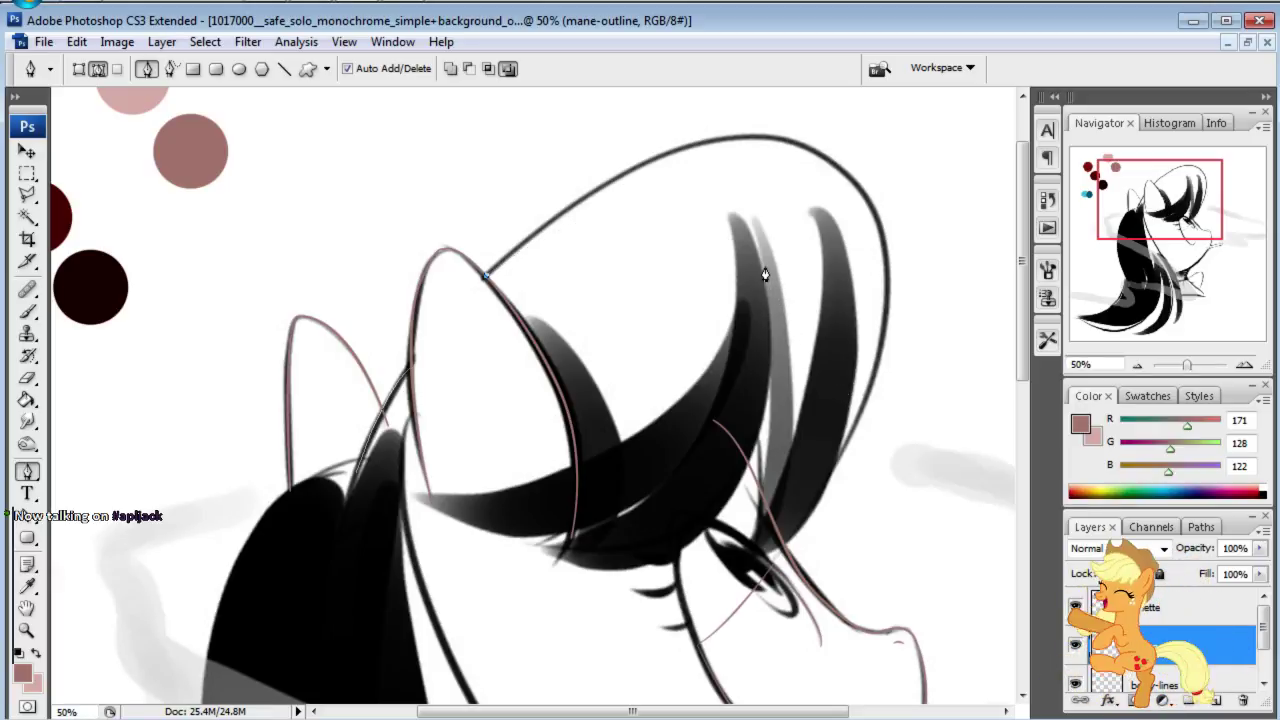
{"action": "mouse_move", "coordinate": [764, 256]}
{"action": "left_mouse_down"}
{"action": "mouse_move", "coordinate": [820, 390]}
{"action": "mouse_move", "coordinate": [843, 352]}
{"action": "left_mouse_up"}
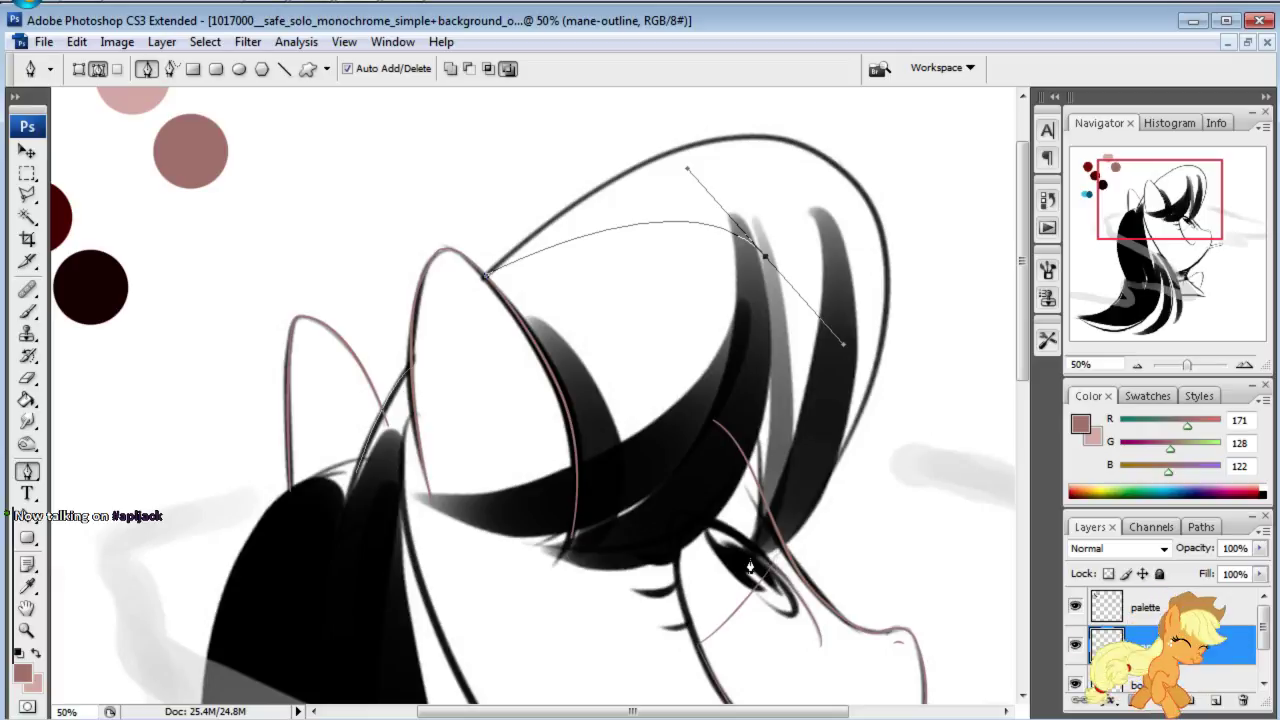
{"action": "left_click_drag", "start_coordinate": [750, 566], "coordinate": [662, 632]}
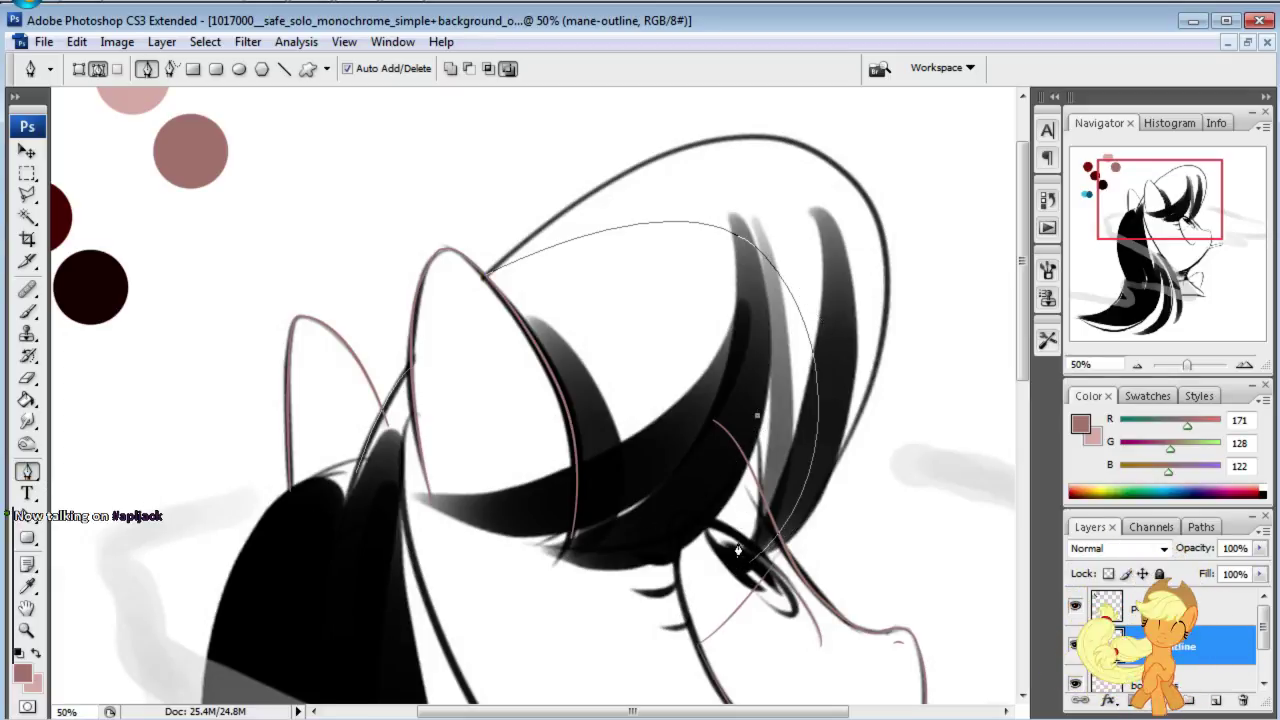
{"action": "left_click_drag", "start_coordinate": [698, 608], "coordinate": [655, 635]}
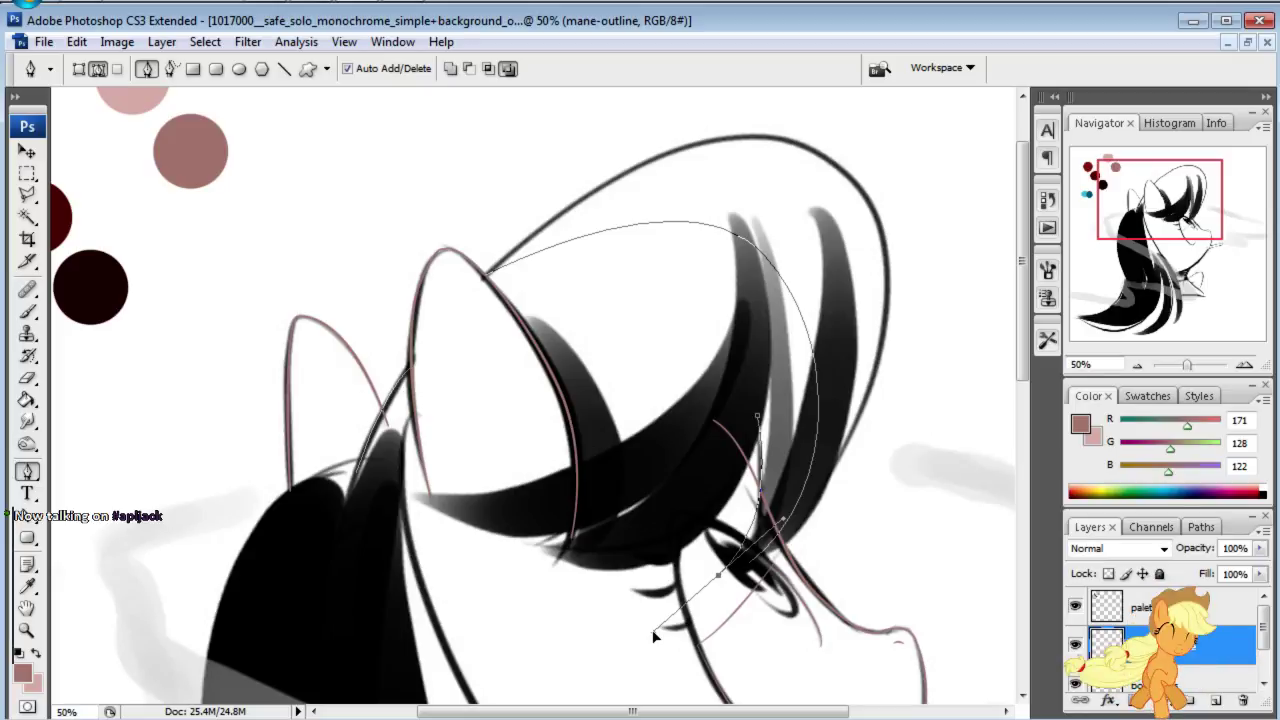
{"action": "left_click", "coordinate": [26, 474]}
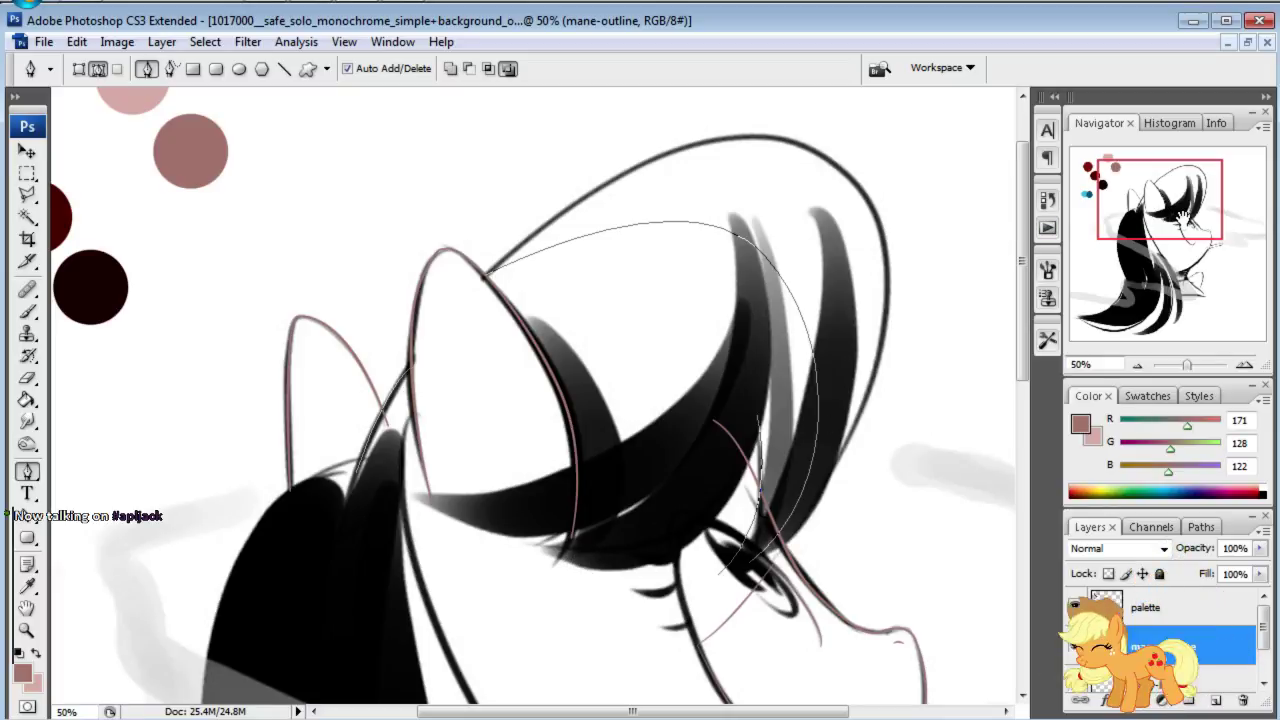
{"action": "left_click_drag", "start_coordinate": [1183, 218], "coordinate": [1180, 250]}
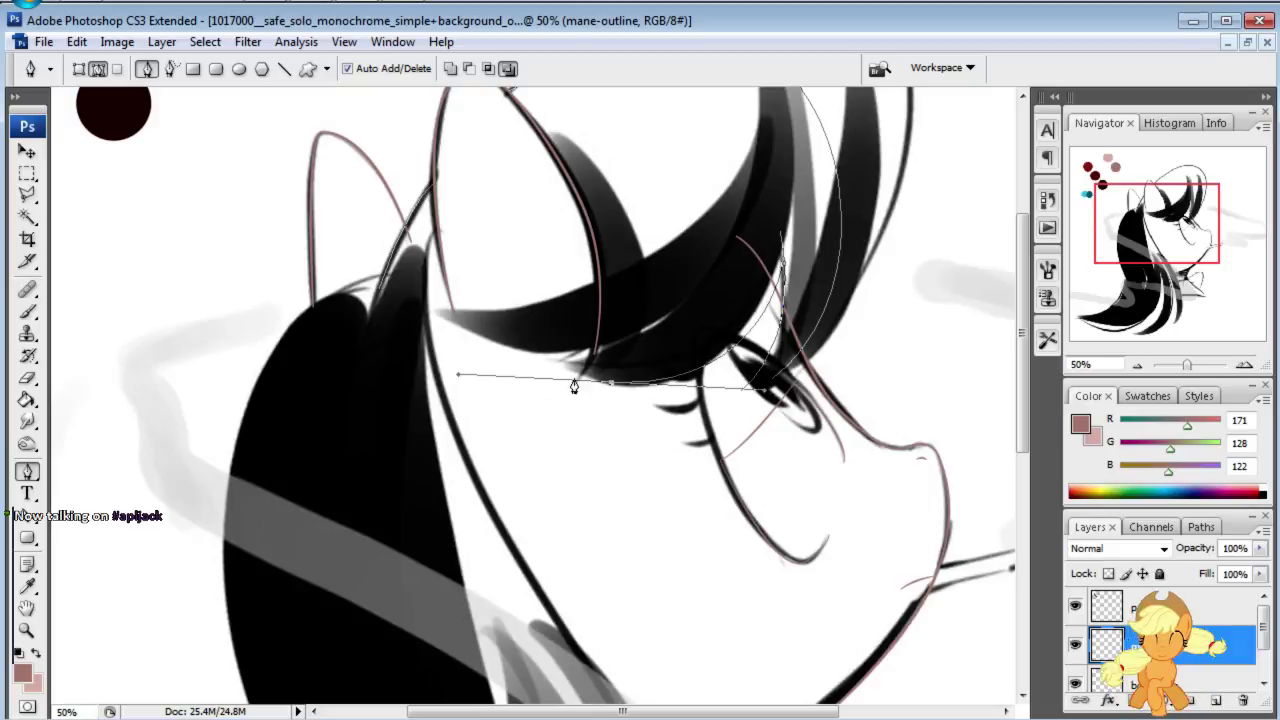
Step: Extend the hair path with curved anchors along the bangs' lower edge above the eye
{"action": "left_click", "coordinate": [715, 240]}
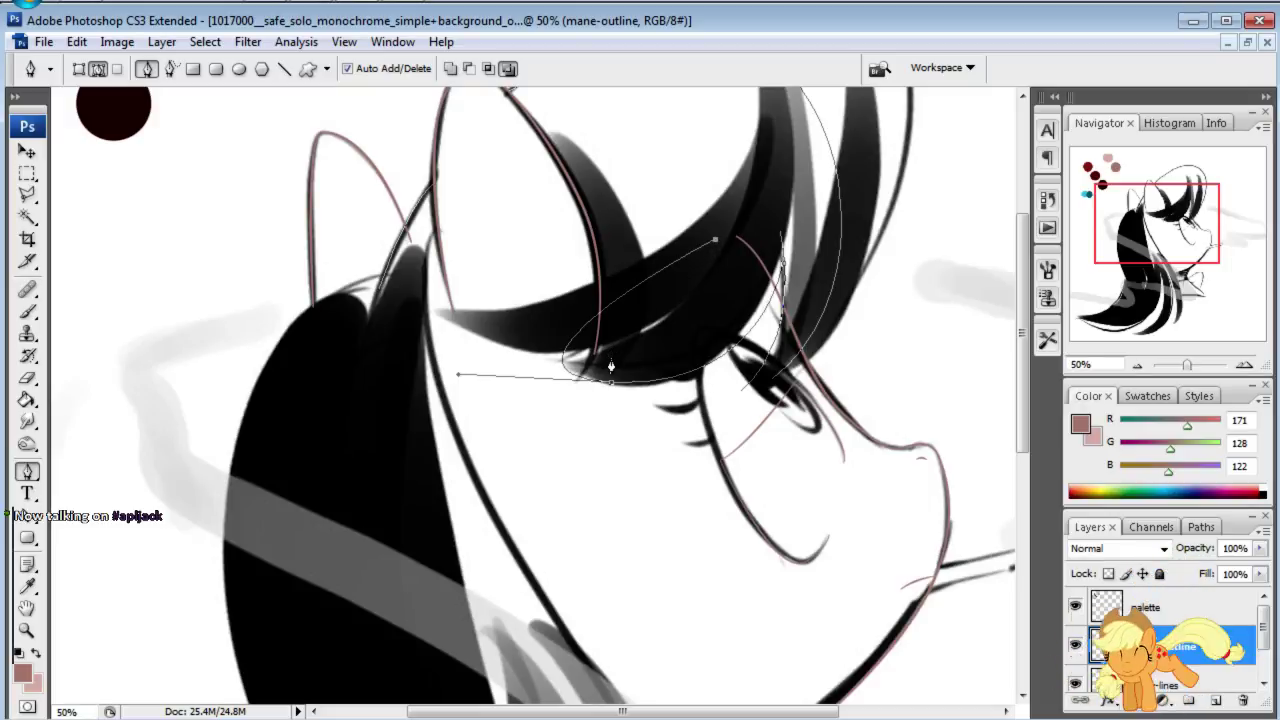
{"action": "left_click_drag", "start_coordinate": [610, 366], "coordinate": [765, 388]}
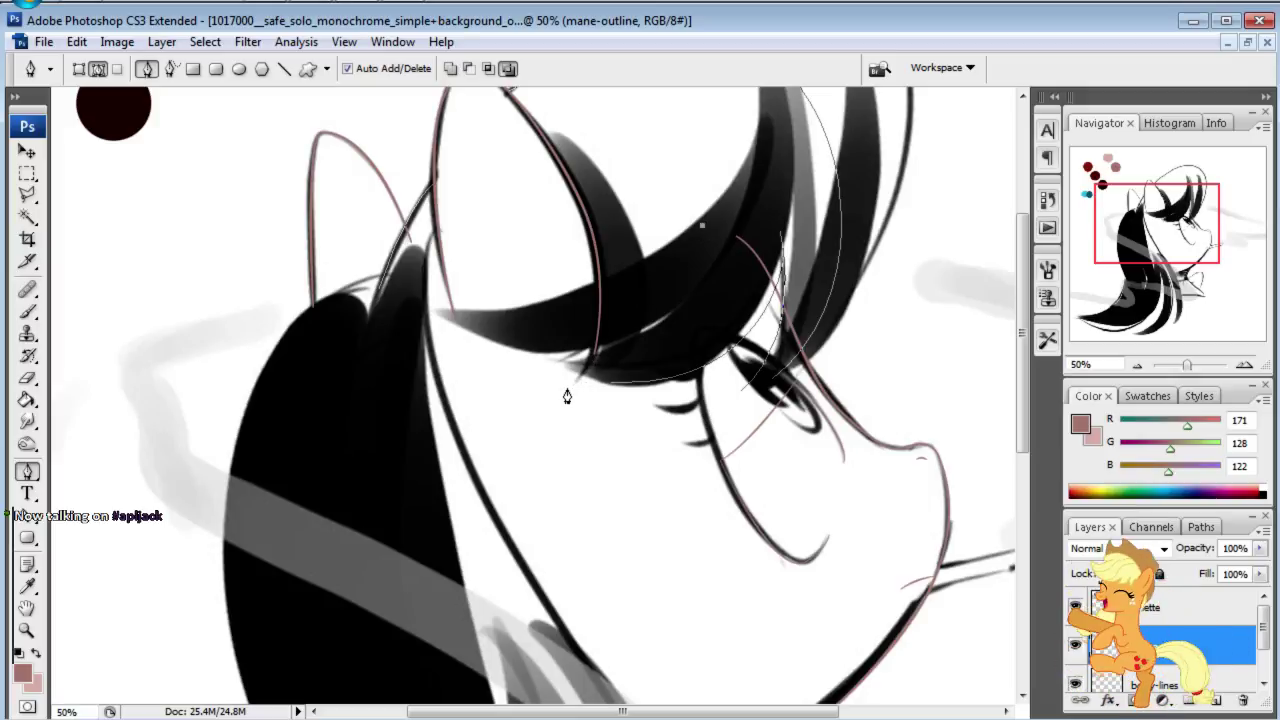
{"action": "left_click_drag", "start_coordinate": [566, 370], "coordinate": [443, 413]}
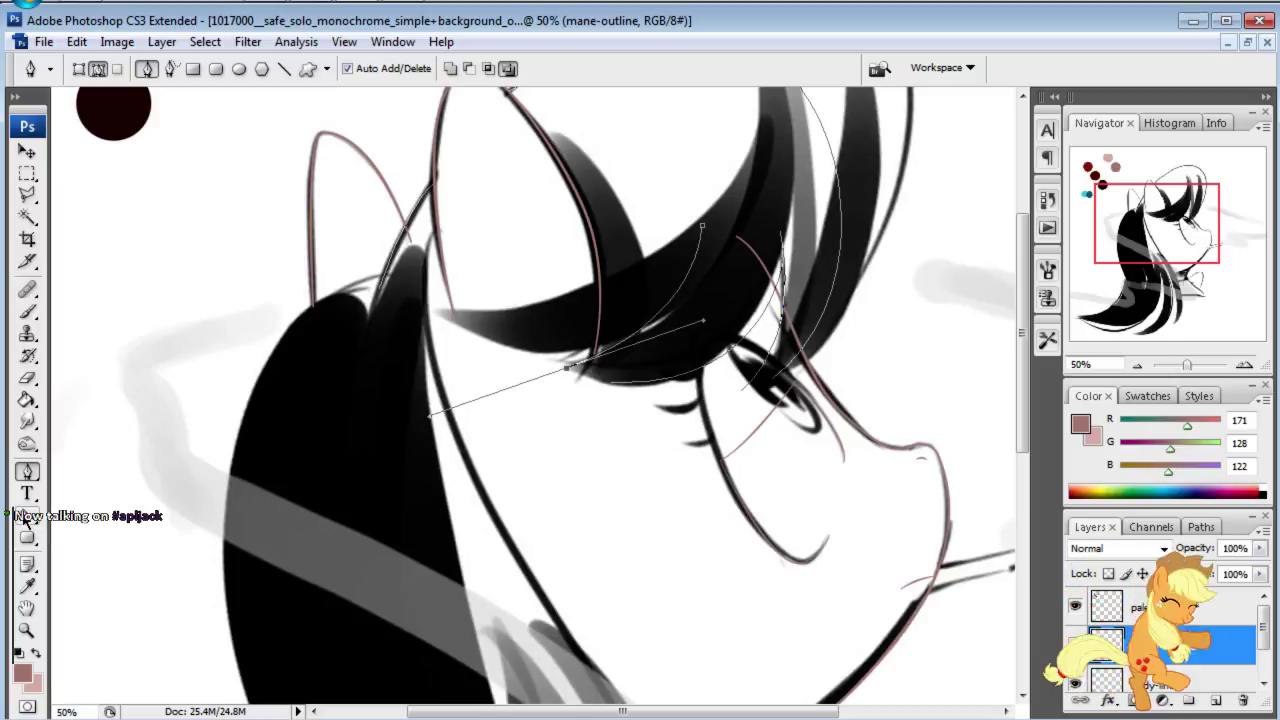
Step: Drag the hair path's anchors and handles near the eye to match the bangs' edges
{"action": "left_click", "coordinate": [25, 516]}
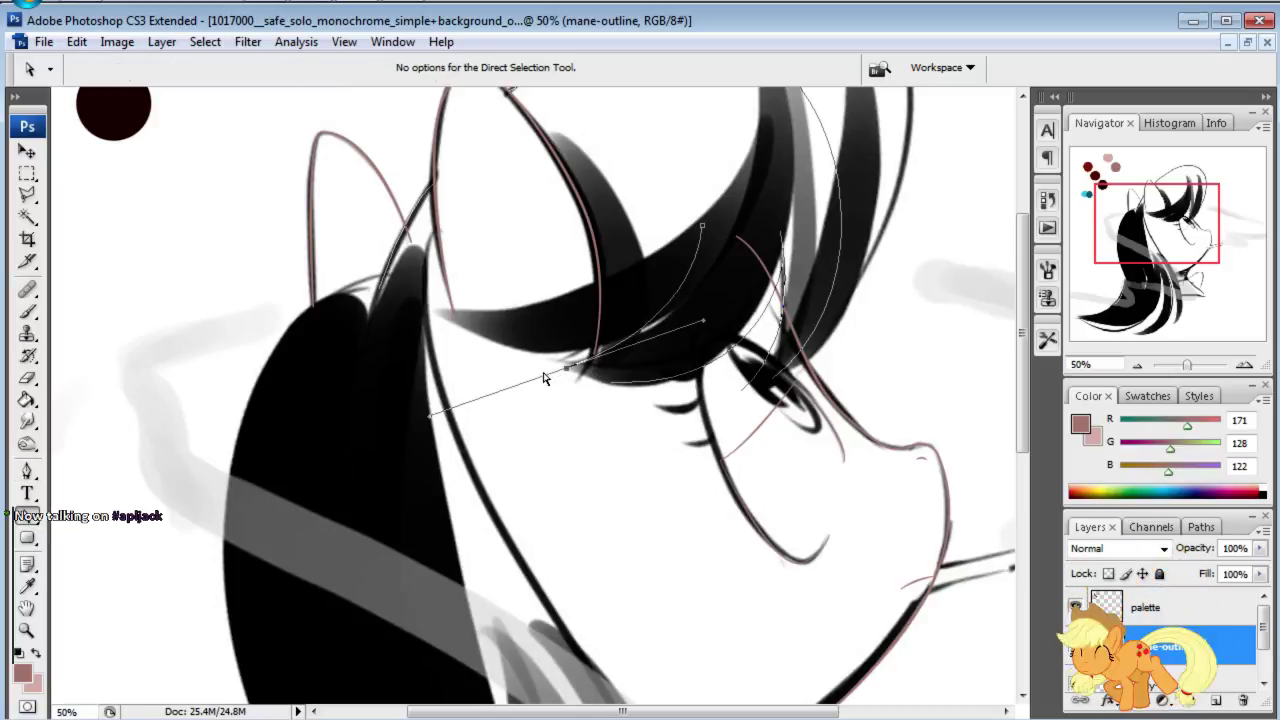
{"action": "left_click_drag", "start_coordinate": [566, 375], "coordinate": [576, 402]}
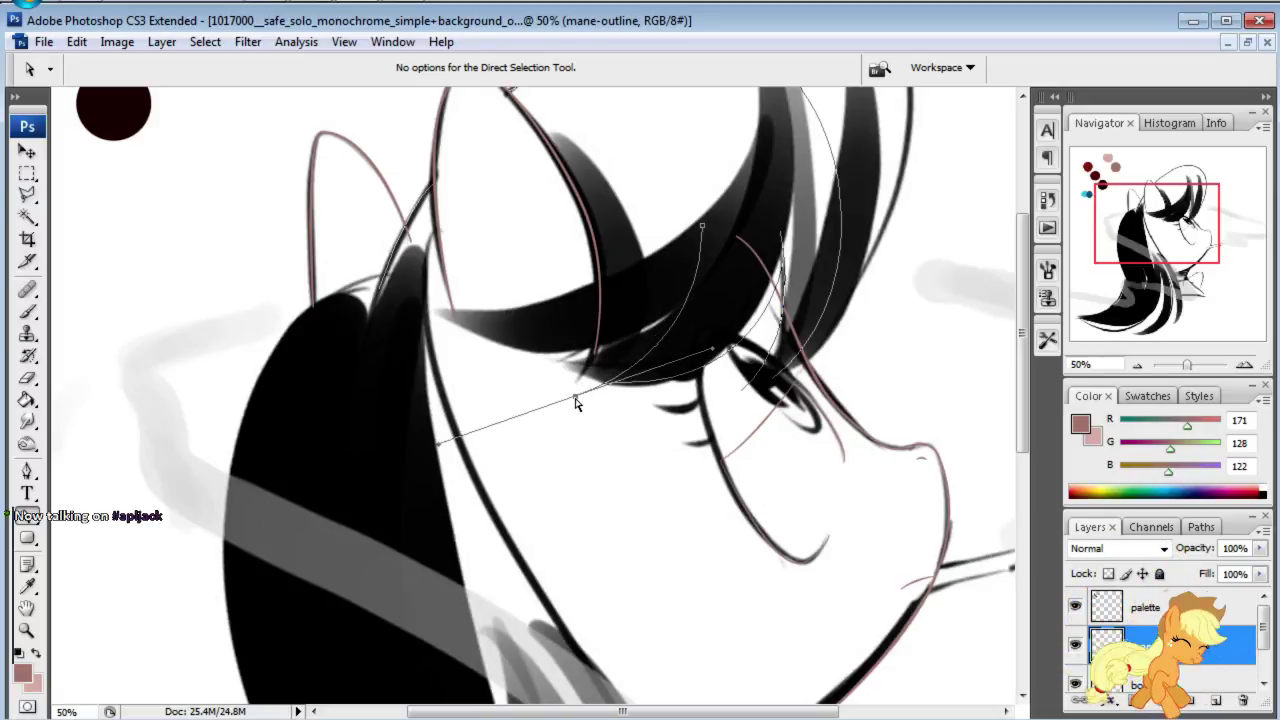
{"action": "left_click_drag", "start_coordinate": [575, 402], "coordinate": [572, 368]}
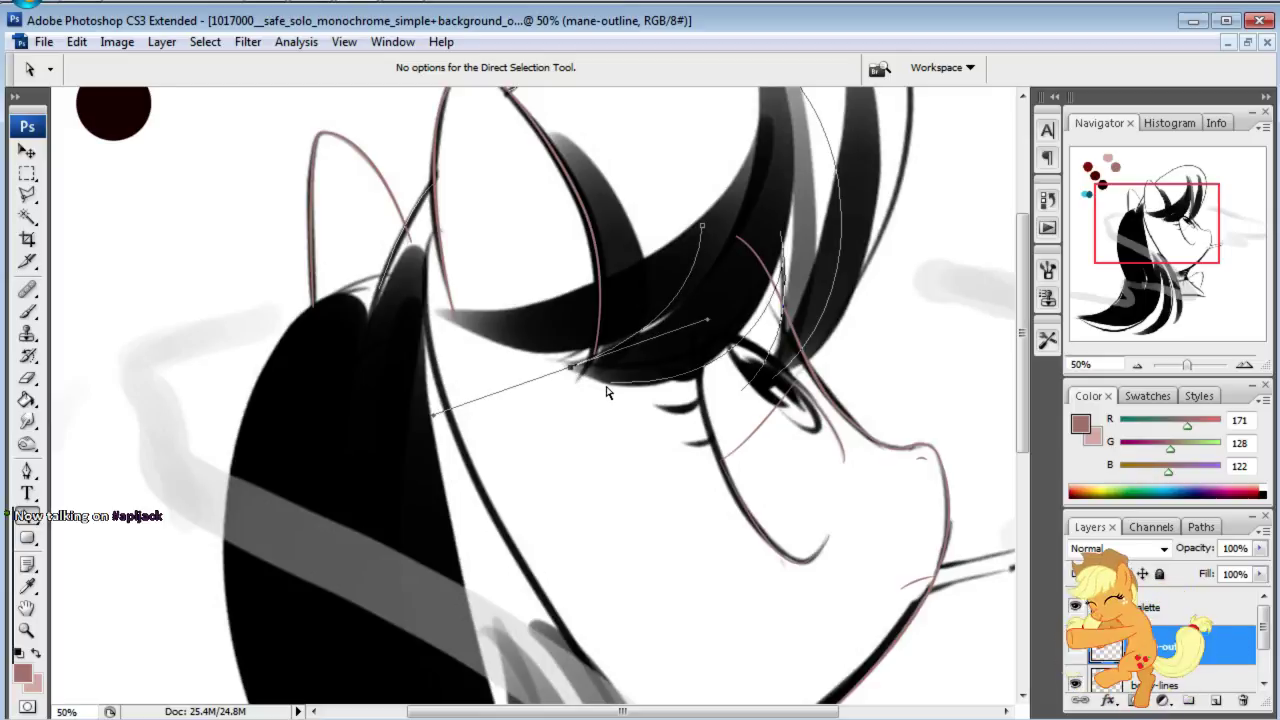
{"action": "left_click_drag", "start_coordinate": [707, 320], "coordinate": [733, 381]}
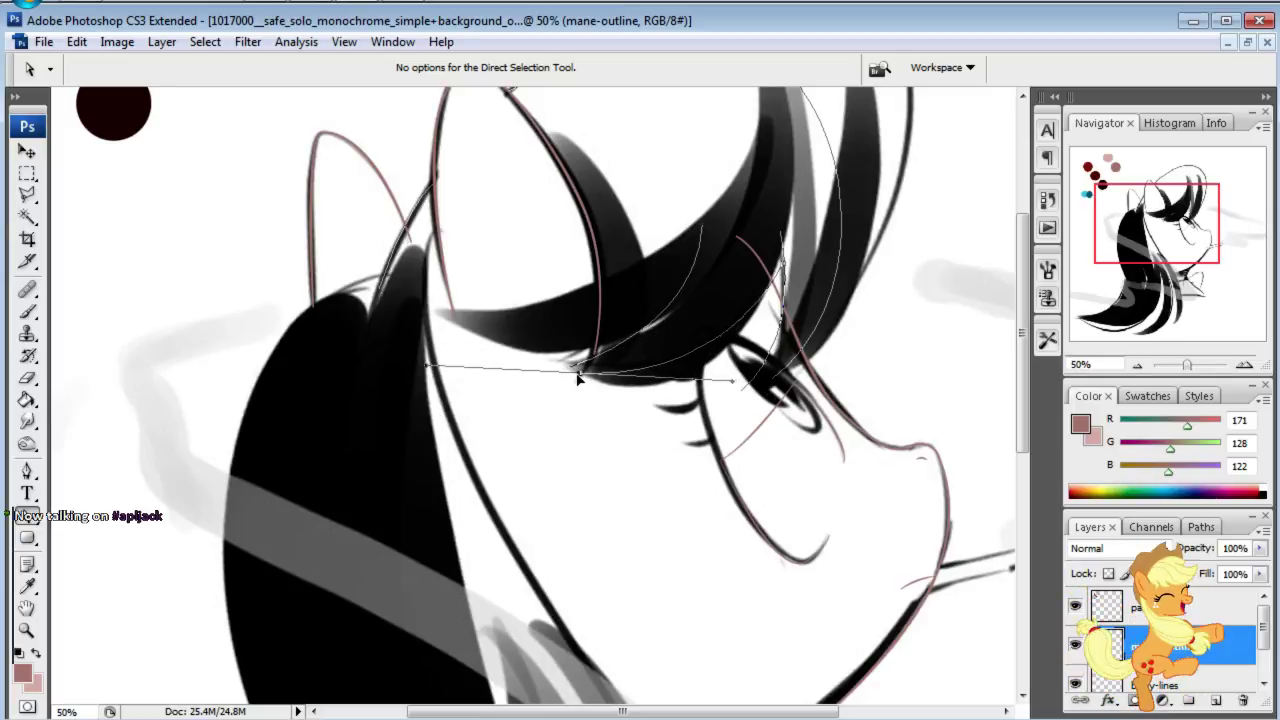
{"action": "left_click_drag", "start_coordinate": [577, 378], "coordinate": [569, 374]}
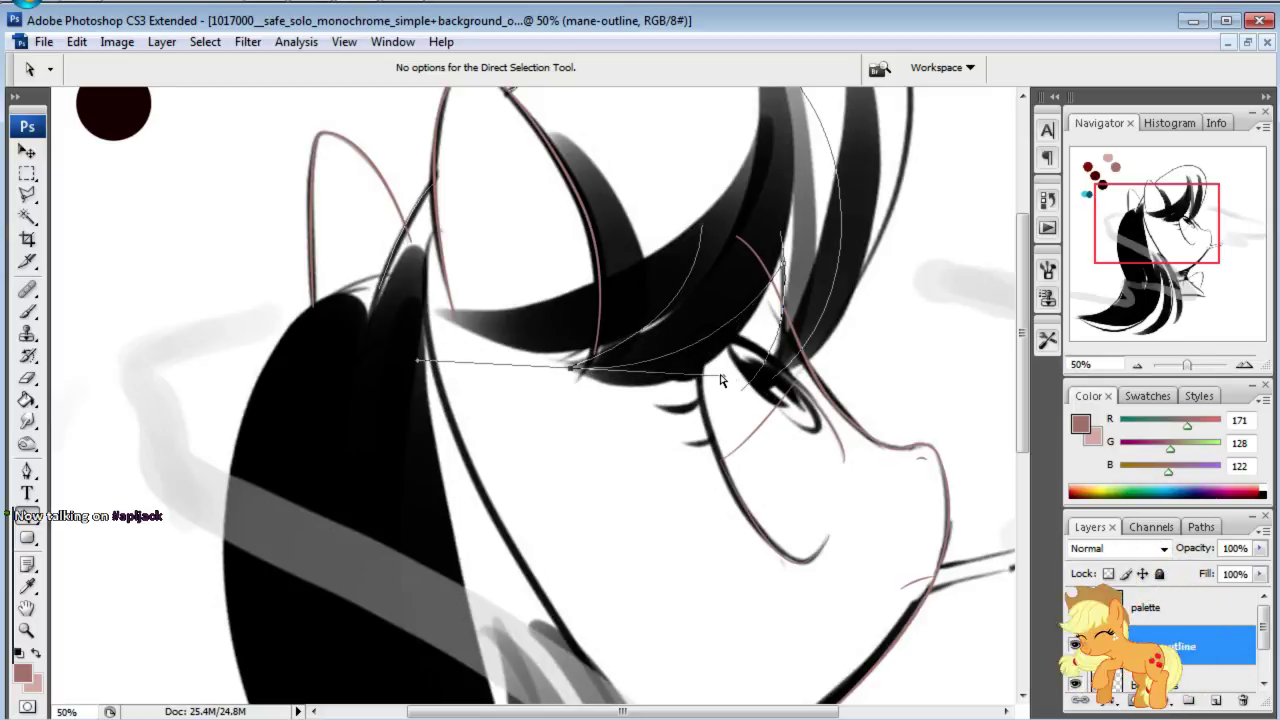
{"action": "left_click_drag", "start_coordinate": [723, 379], "coordinate": [742, 424]}
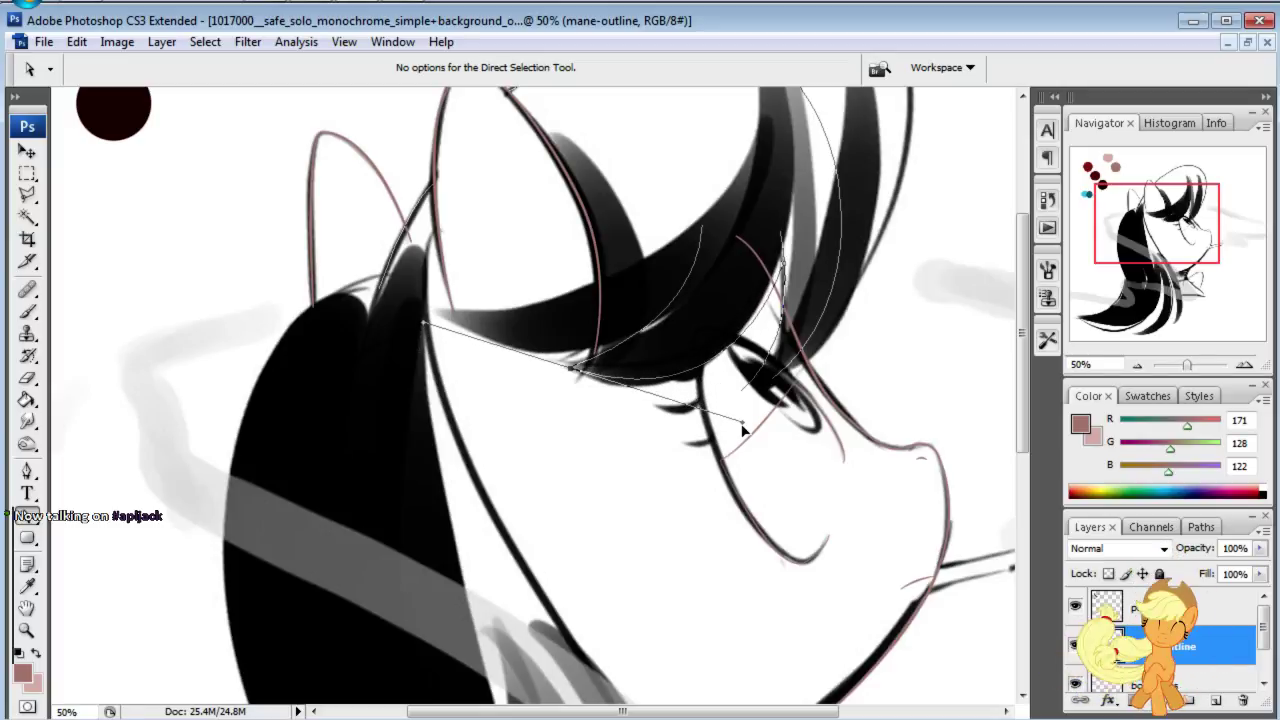
{"action": "left_click", "coordinate": [748, 390]}
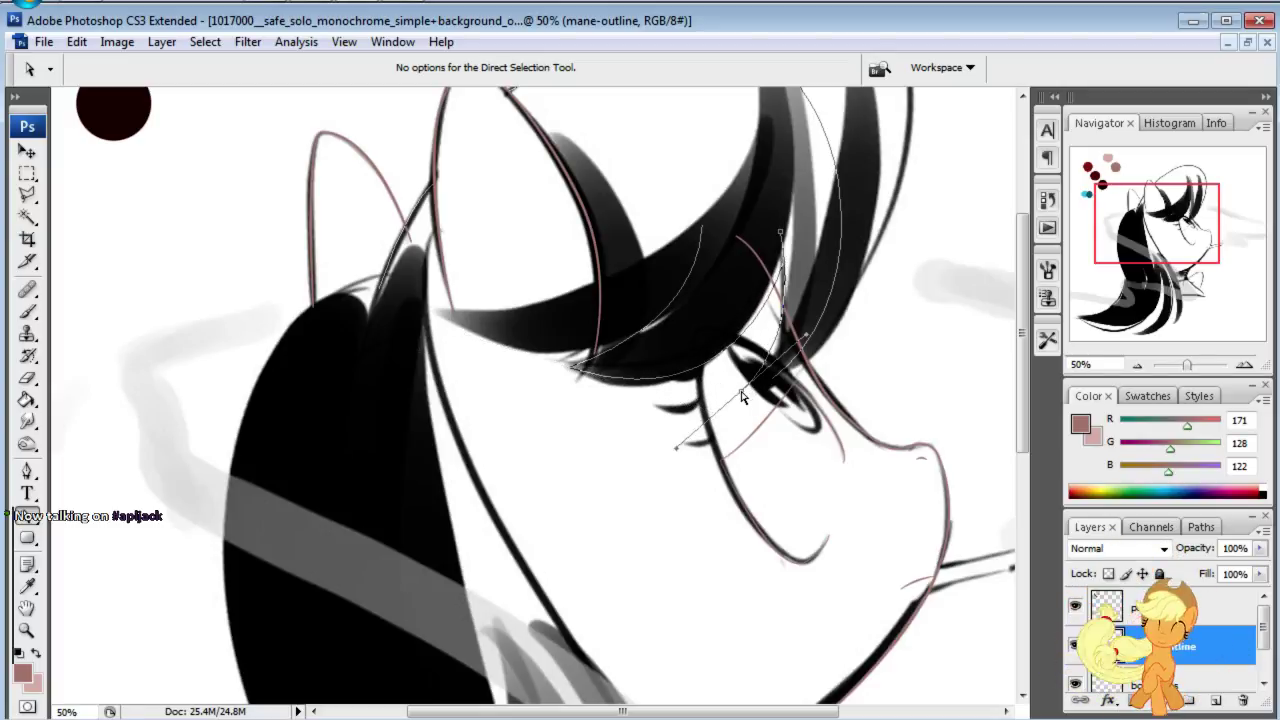
{"action": "left_click_drag", "start_coordinate": [742, 397], "coordinate": [722, 390]}
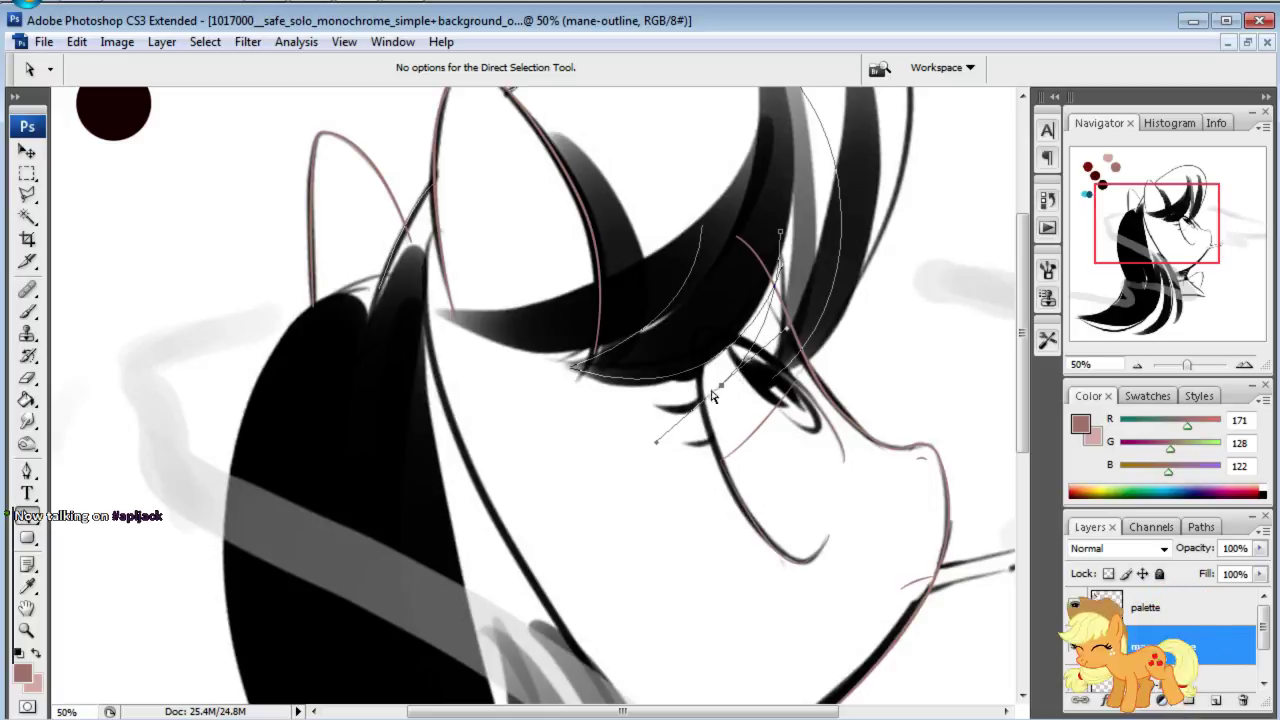
{"action": "mouse_move", "coordinate": [721, 389]}
{"action": "left_mouse_down"}
{"action": "mouse_move", "coordinate": [776, 388]}
{"action": "mouse_move", "coordinate": [737, 394]}
{"action": "left_mouse_up"}
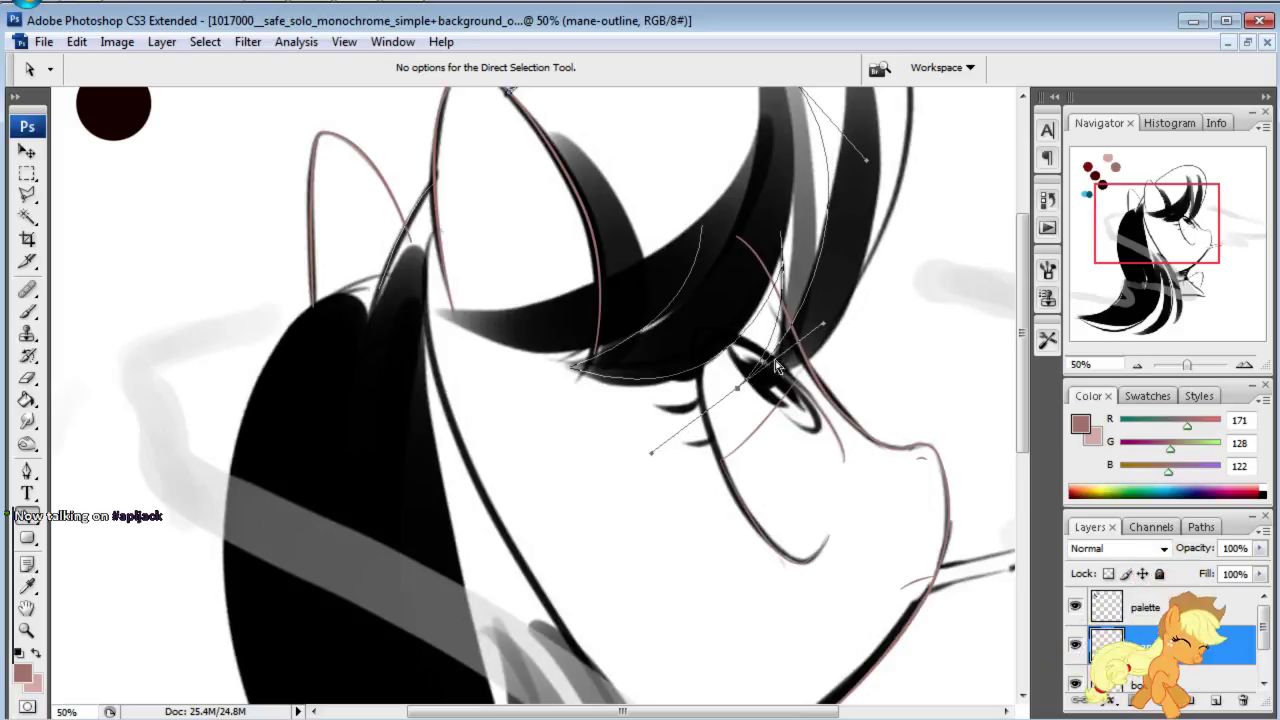
{"action": "left_click_drag", "start_coordinate": [816, 331], "coordinate": [900, 316]}
{"action": "left_click_drag", "start_coordinate": [1150, 236], "coordinate": [1154, 228]}
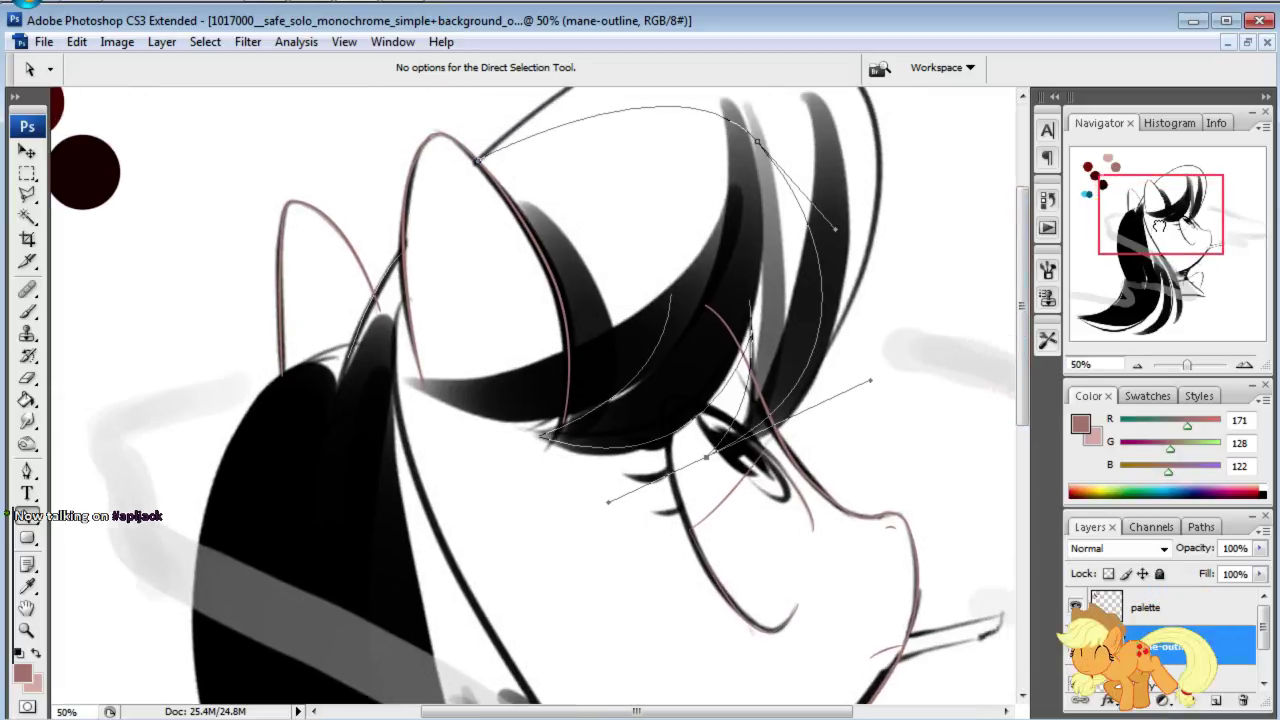
{"action": "left_click", "coordinate": [26, 470]}
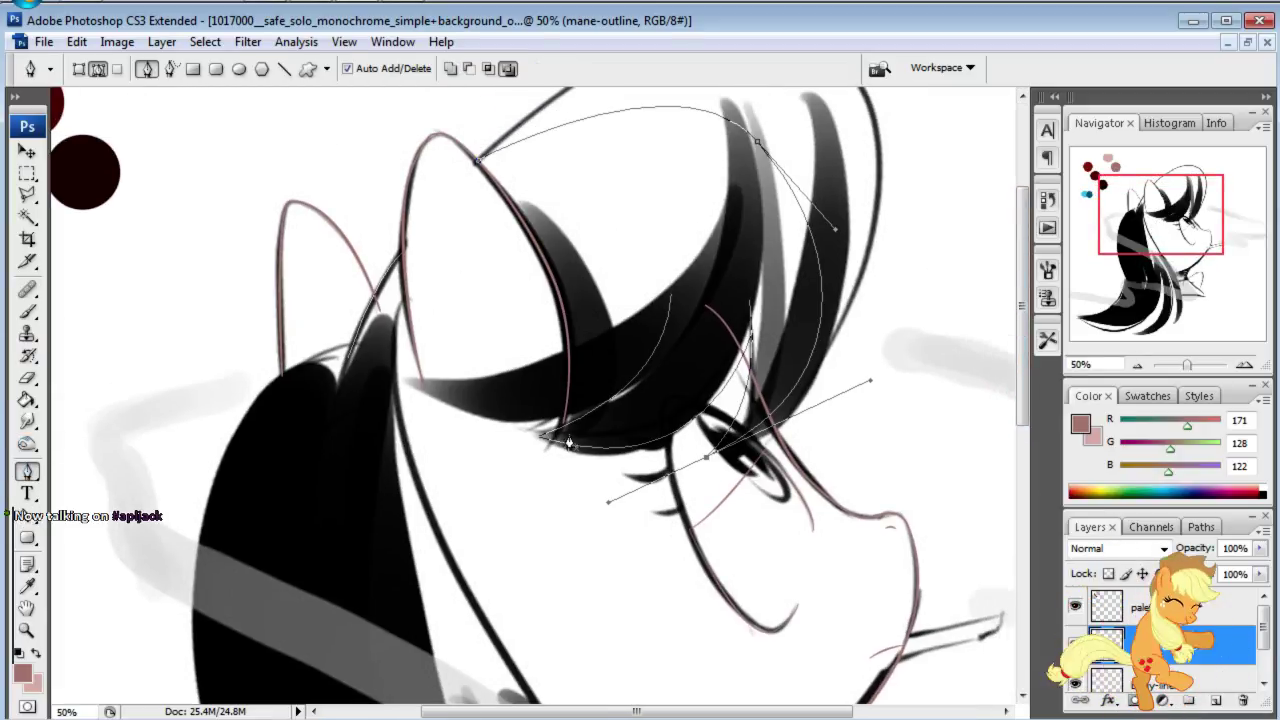
Step: Add a short curved pen segment along the bangs' lower left edge, left of the eye
{"action": "key", "text": "Escape"}
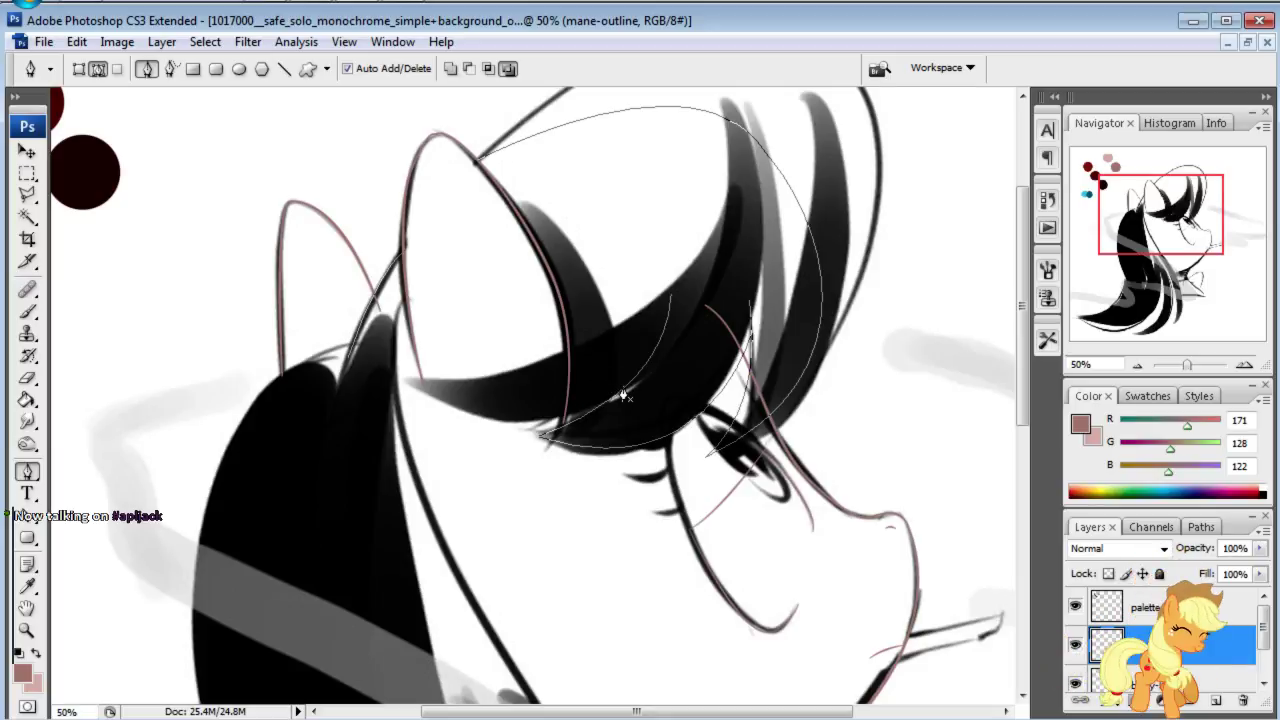
{"action": "left_click", "coordinate": [436, 401], "text": "ctrl"}
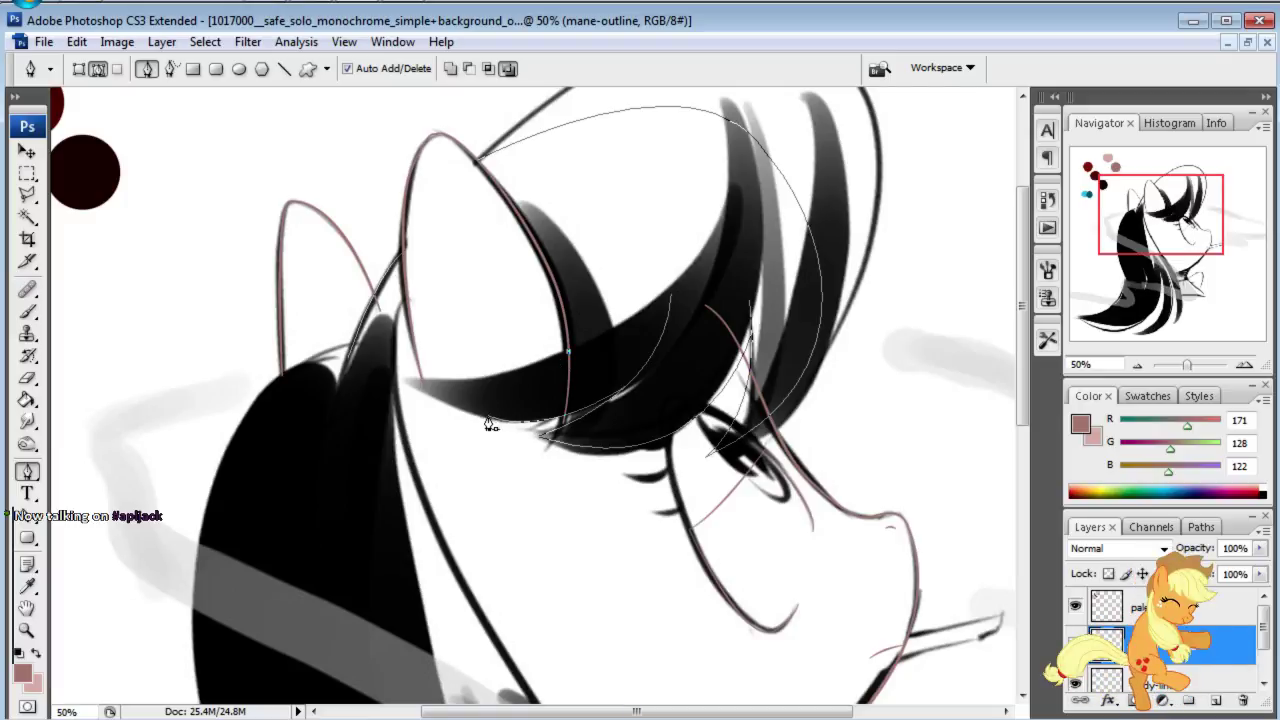
{"action": "left_click_drag", "start_coordinate": [484, 411], "coordinate": [426, 424]}
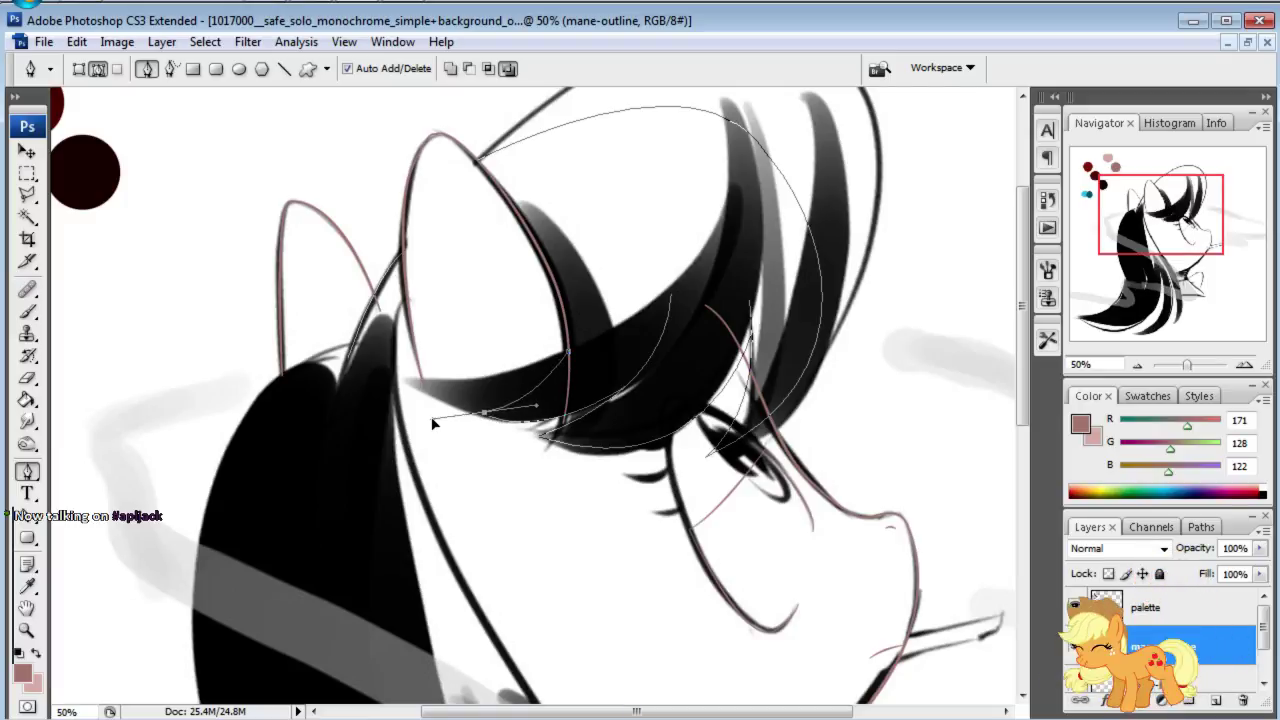
{"action": "left_click", "coordinate": [28, 515]}
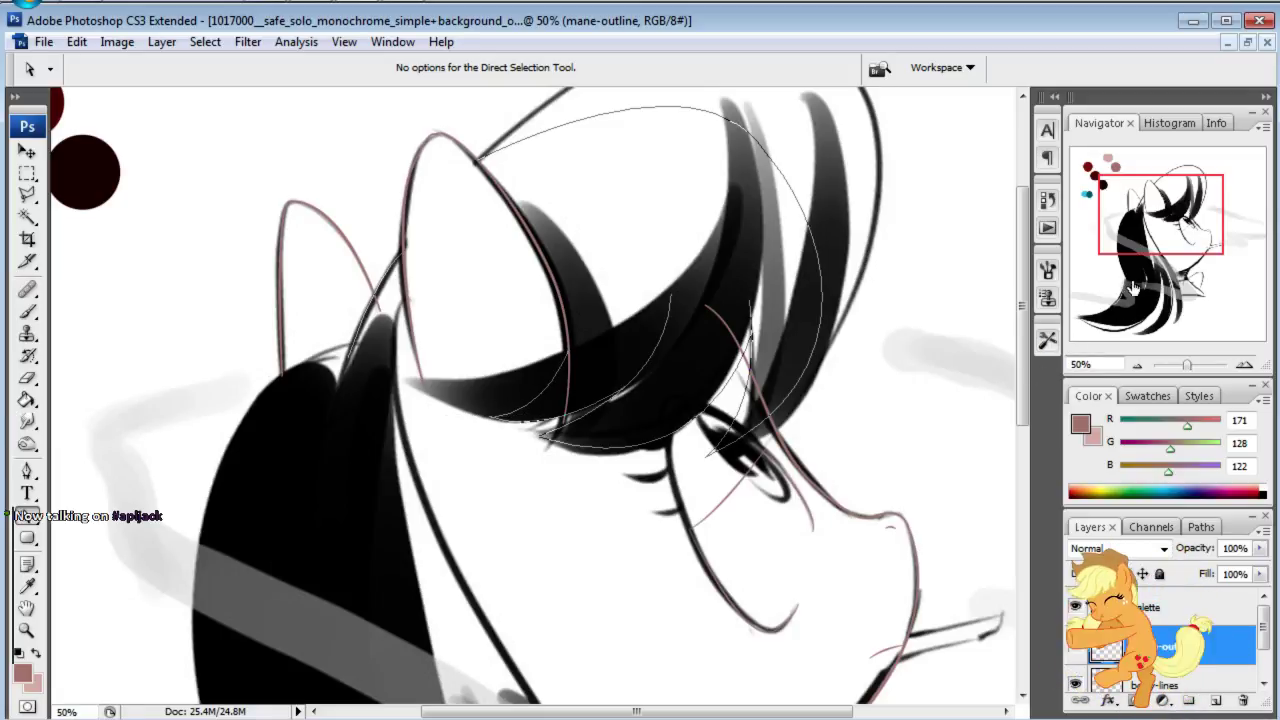
{"action": "left_click_drag", "start_coordinate": [1163, 224], "coordinate": [1173, 247]}
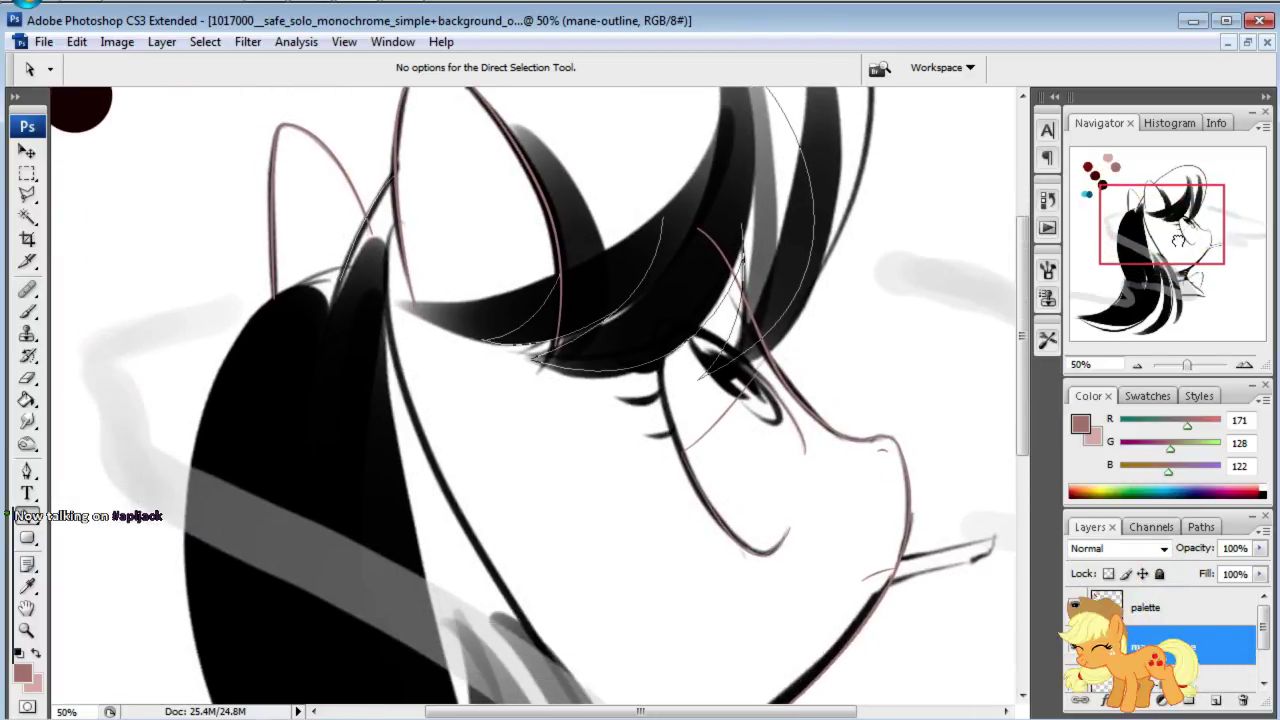
{"action": "left_click_drag", "start_coordinate": [1207, 215], "coordinate": [1198, 203]}
{"action": "scroll", "coordinate": [1113, 627], "scroll_direction": "down", "scroll_amount": 1}
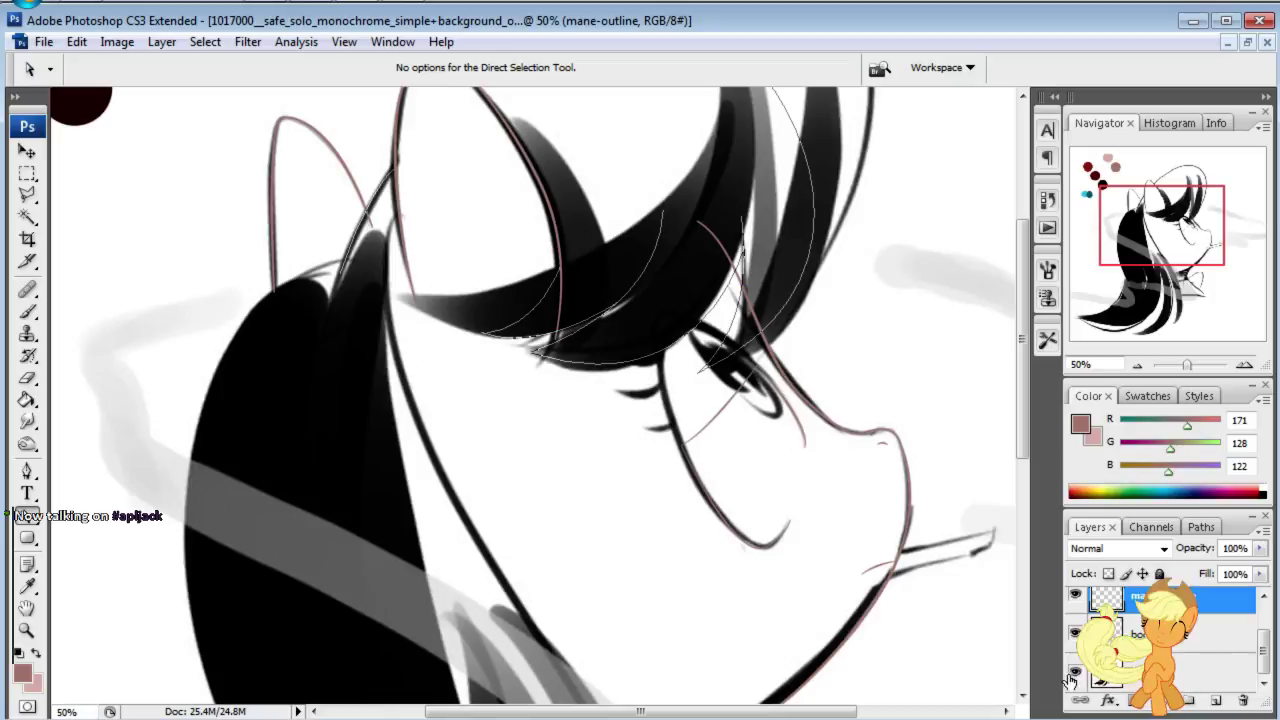
Step: Isolate the mane-outline layer, frame the mane sketch, and show the black lineart again
{"action": "left_click", "coordinate": [1075, 595], "text": "alt"}
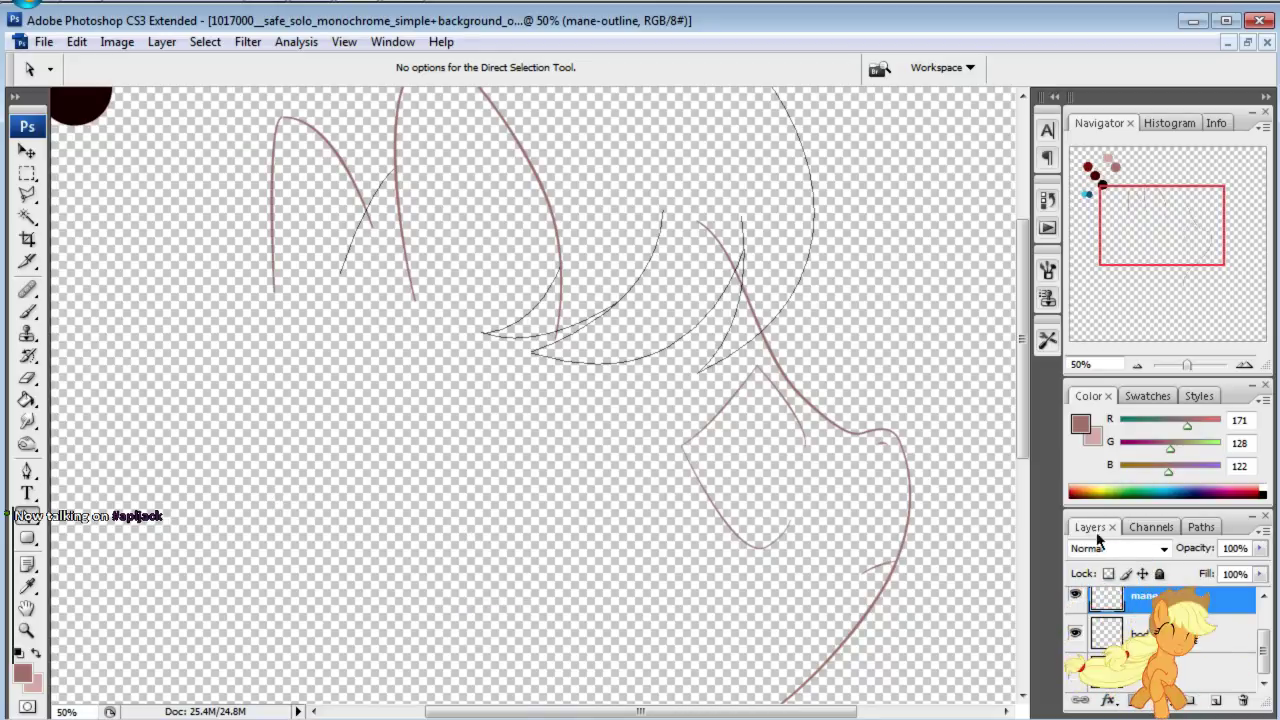
{"action": "left_click_drag", "start_coordinate": [1166, 229], "coordinate": [1172, 206]}
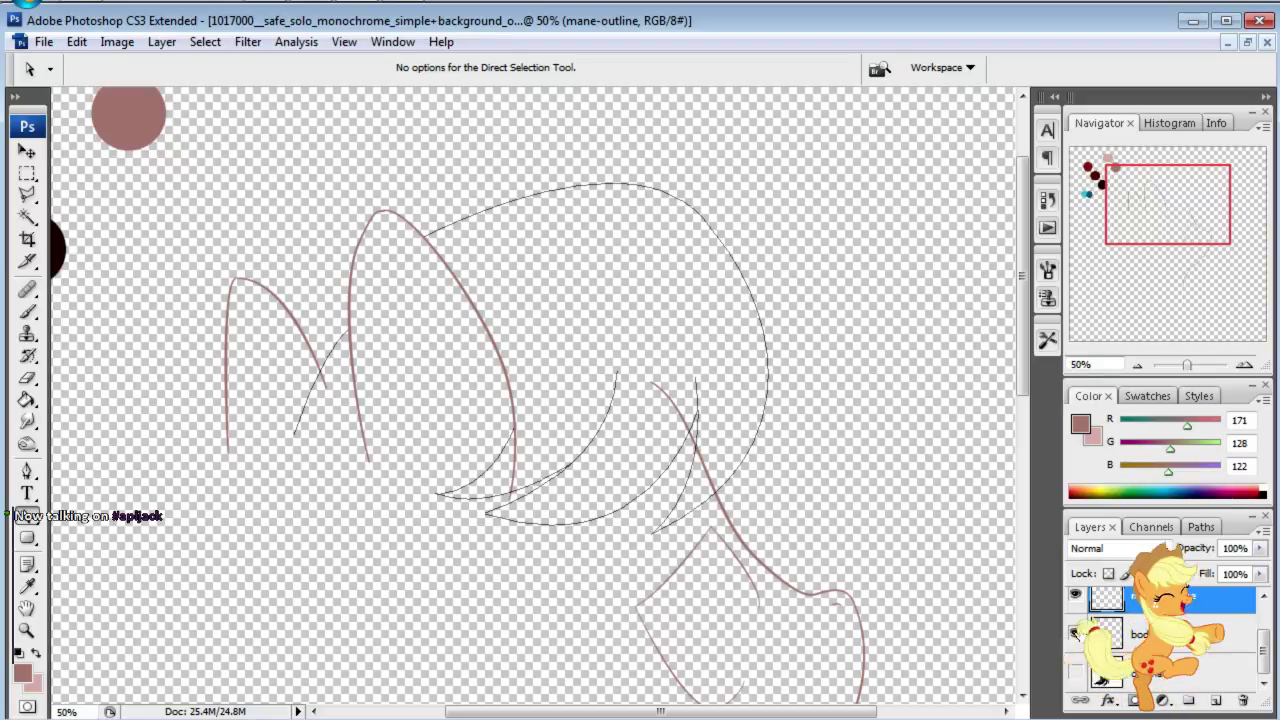
{"action": "left_click", "coordinate": [1076, 677]}
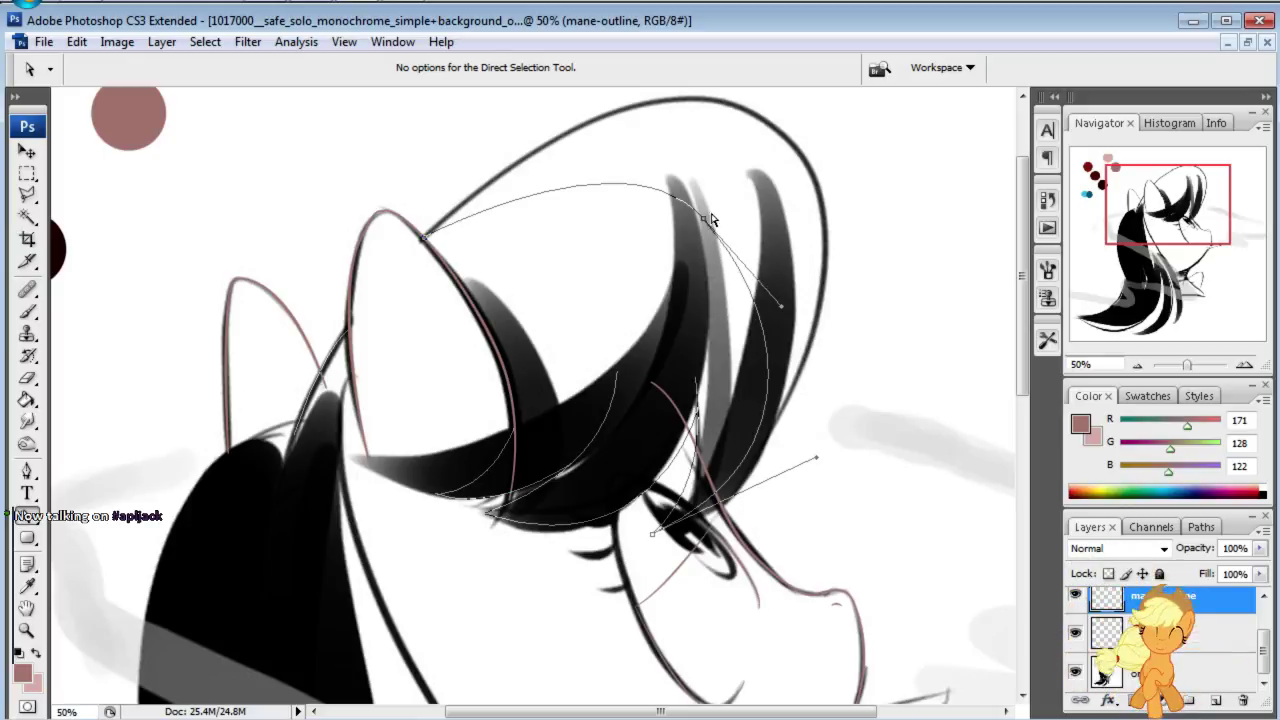
Step: Move the mane path's top anchor and pull its handle so the arc hugs the mane's upper edge
{"action": "mouse_move", "coordinate": [705, 226]}
{"action": "left_mouse_down"}
{"action": "mouse_move", "coordinate": [714, 206]}
{"action": "mouse_move", "coordinate": [734, 211]}
{"action": "mouse_move", "coordinate": [716, 200]}
{"action": "left_mouse_up"}
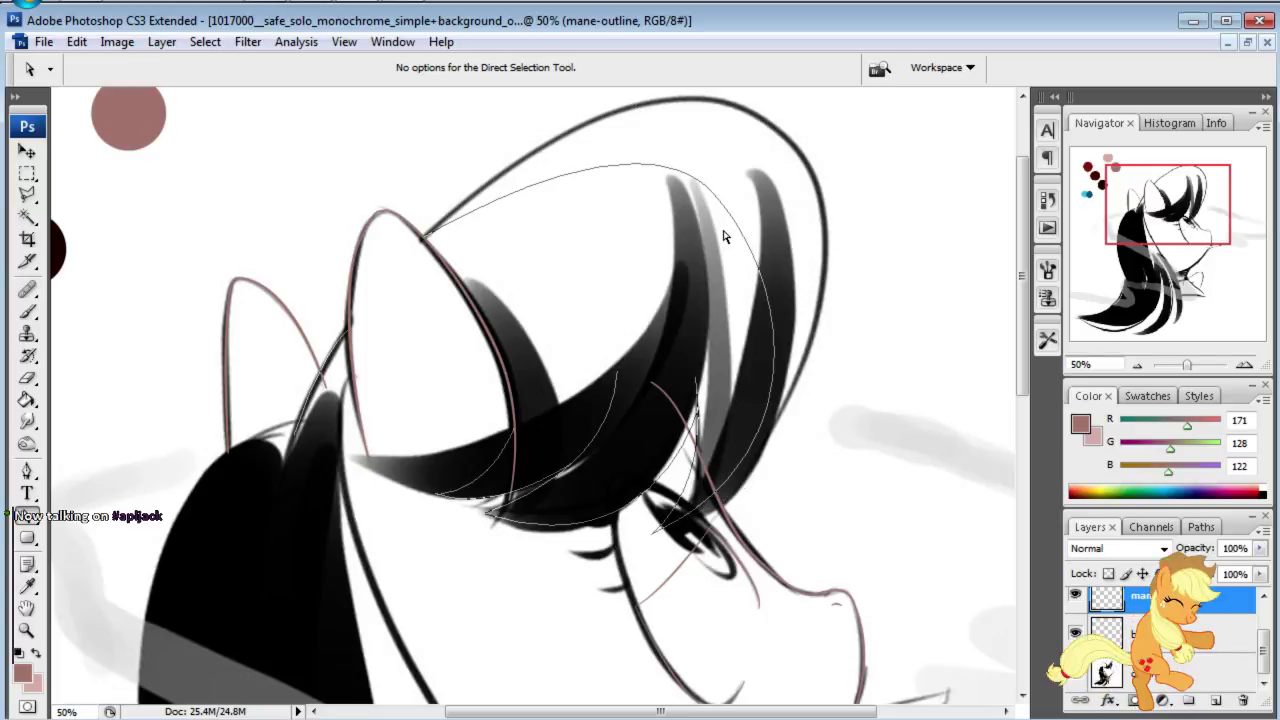
{"action": "left_click_drag", "start_coordinate": [792, 289], "coordinate": [816, 272]}
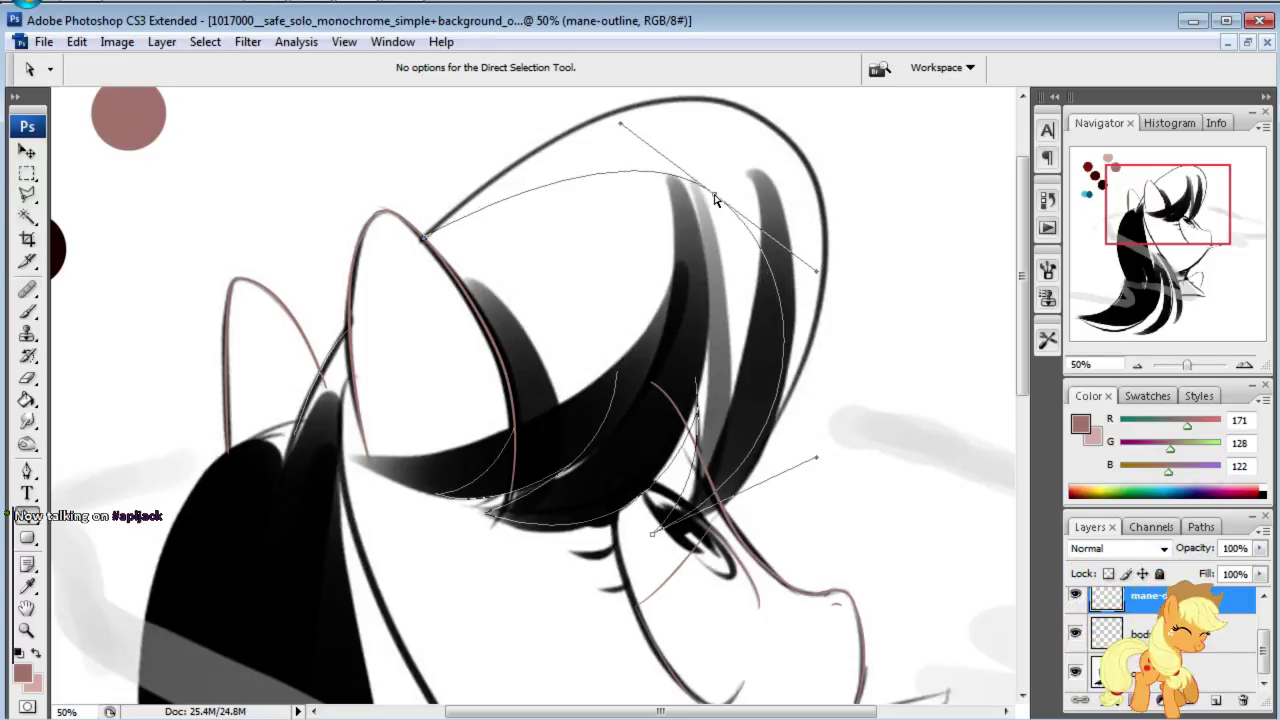
{"action": "left_click_drag", "start_coordinate": [713, 193], "coordinate": [697, 205]}
{"action": "left_click", "coordinate": [930, 230]}
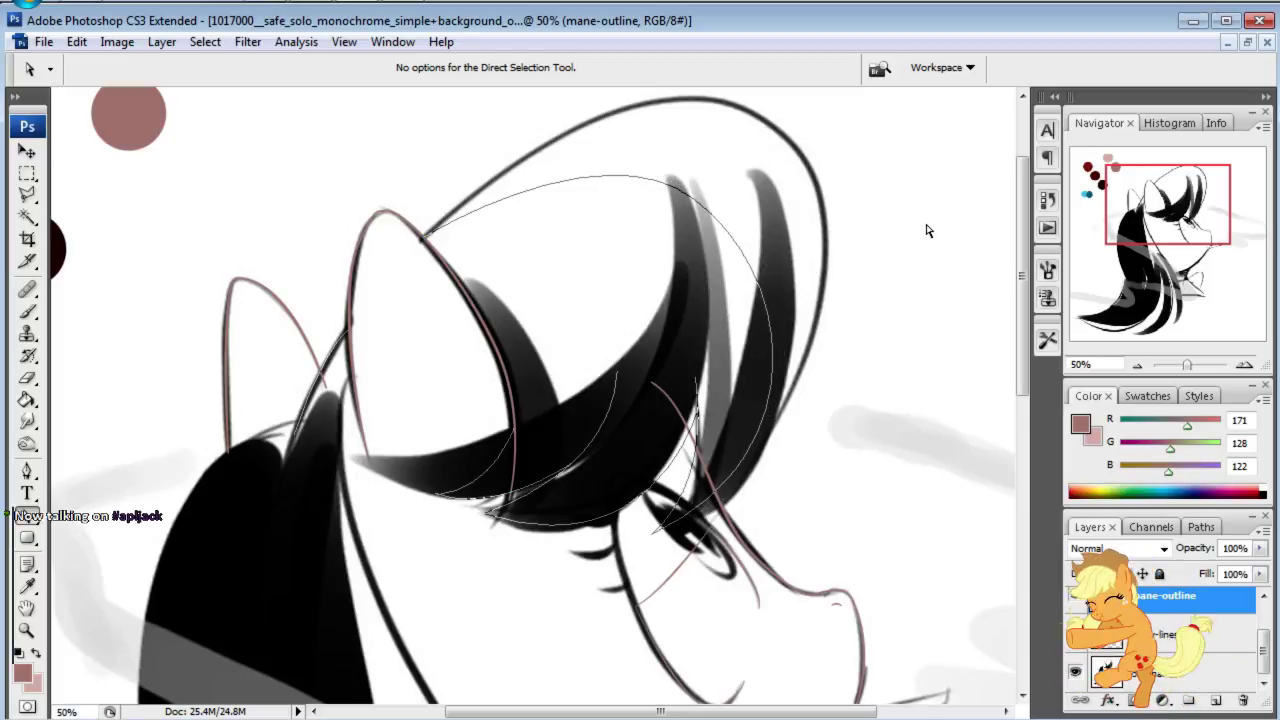
{"action": "left_click", "coordinate": [1077, 688]}
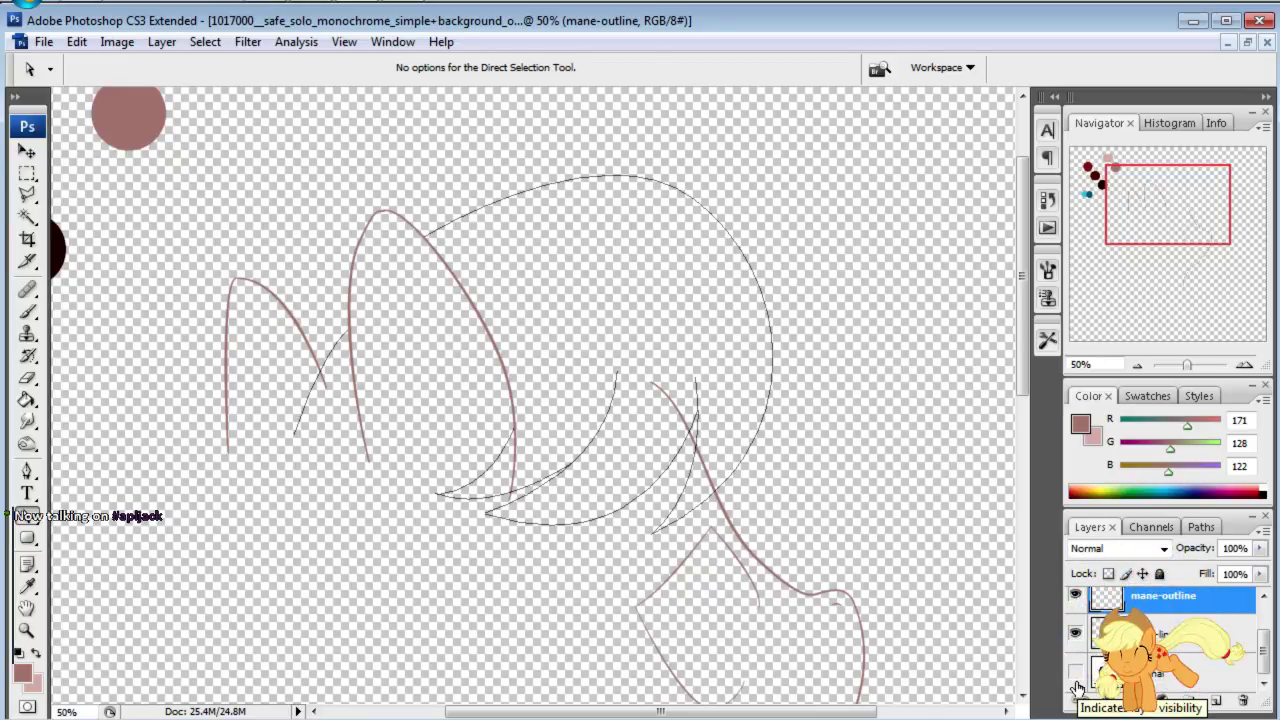
{"action": "left_click", "coordinate": [1075, 670]}
{"action": "mouse_move", "coordinate": [1163, 218]}
{"action": "left_mouse_down"}
{"action": "mouse_move", "coordinate": [1130, 248]}
{"action": "mouse_move", "coordinate": [1140, 244]}
{"action": "left_mouse_up"}
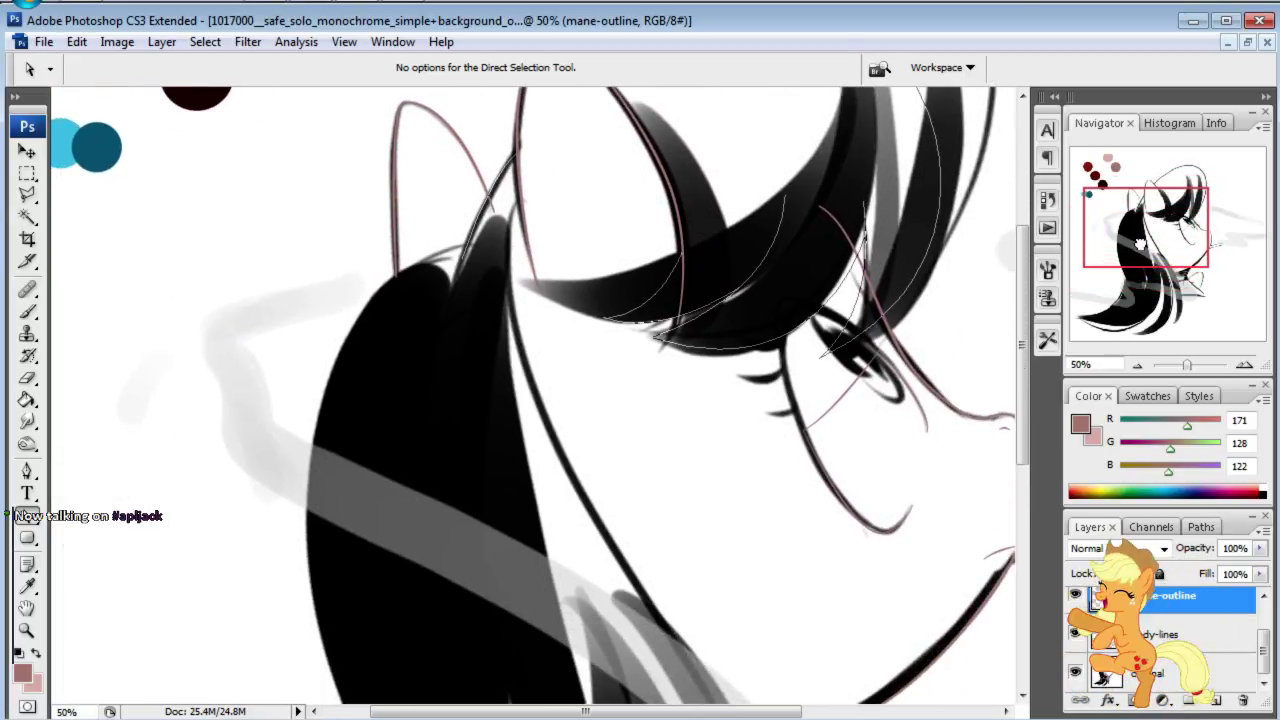
Step: Draw a pen path from the hair outline curving down along a hair strand
{"action": "left_click_drag", "start_coordinate": [1140, 244], "coordinate": [1142, 244]}
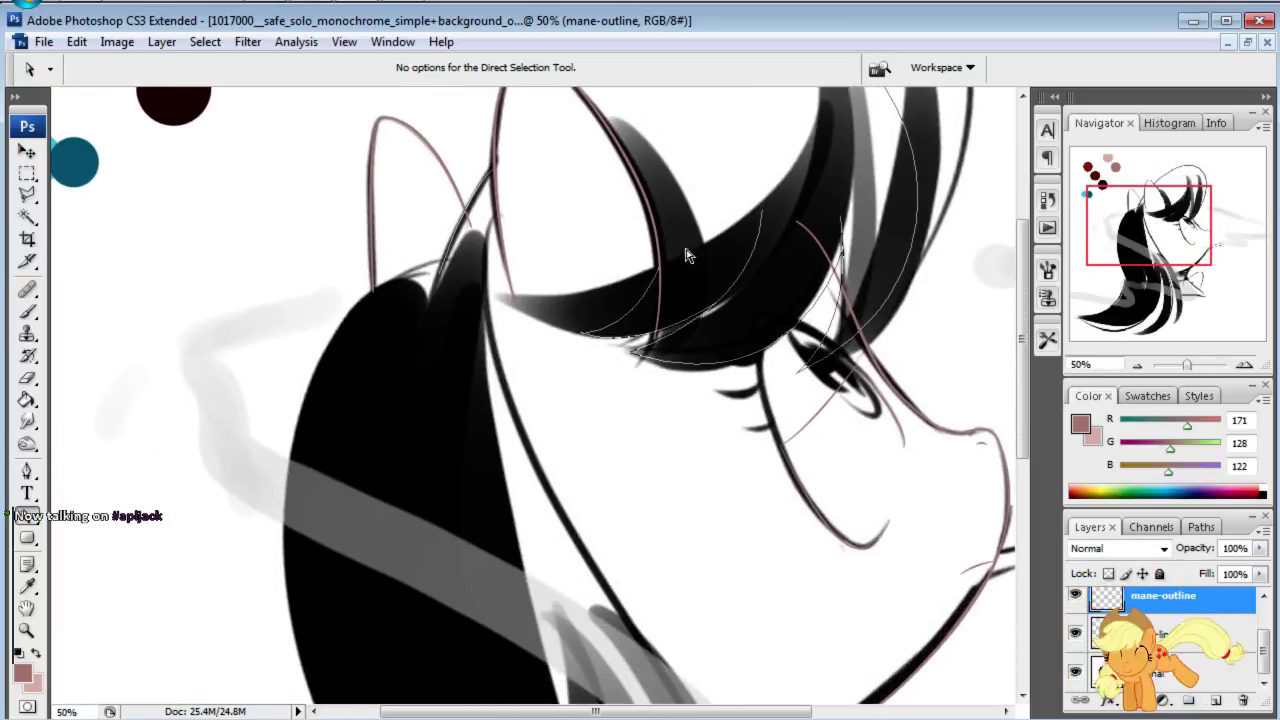
{"action": "left_click", "coordinate": [27, 471]}
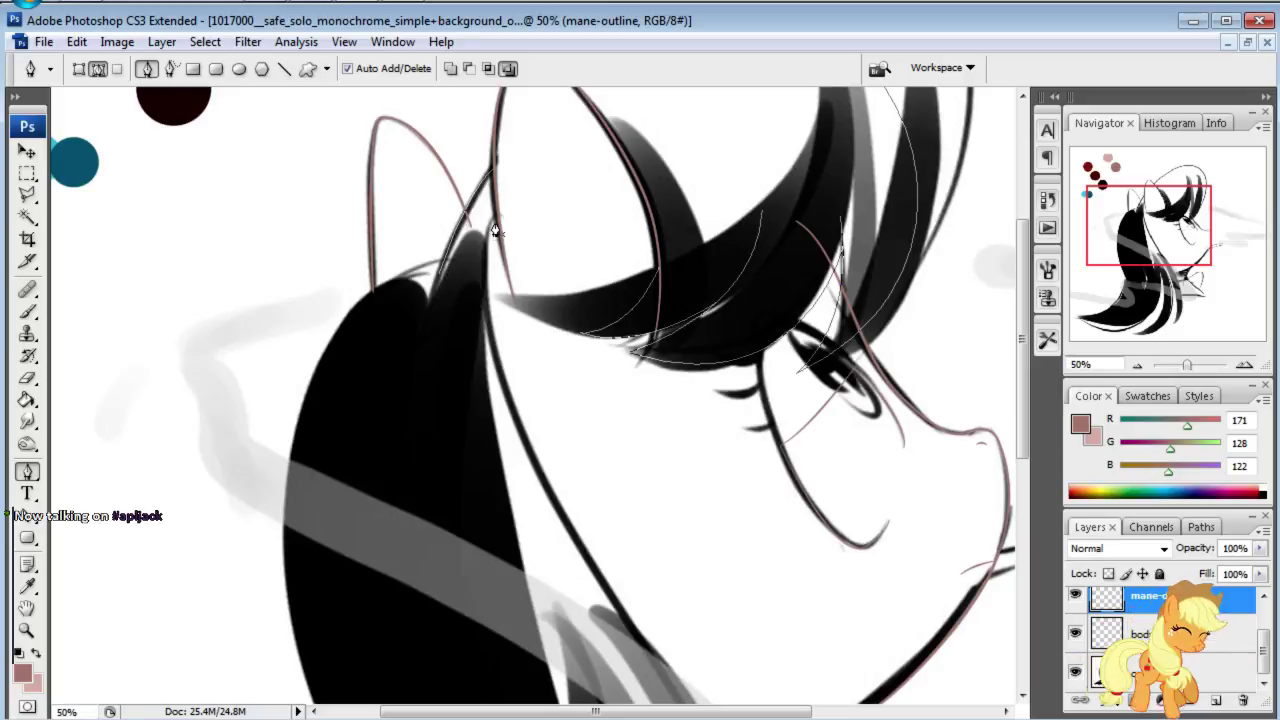
{"action": "left_click", "coordinate": [511, 297]}
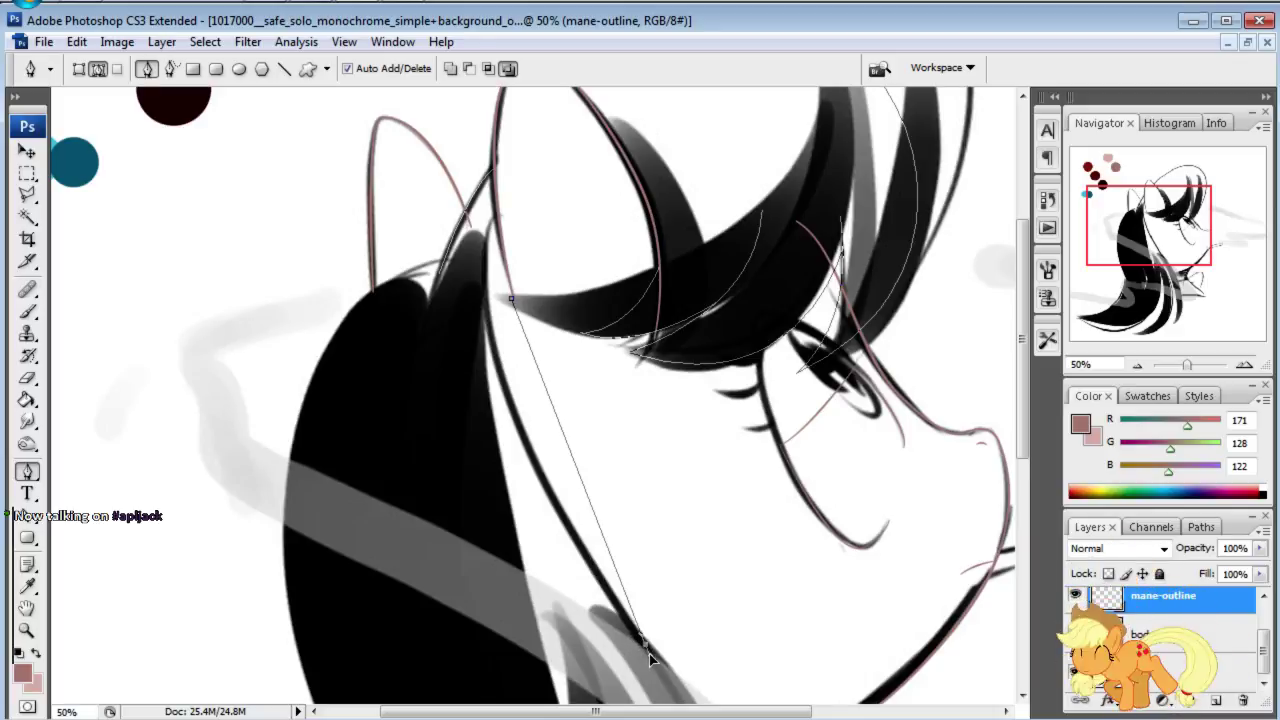
{"action": "scroll", "coordinate": [645, 650], "scroll_direction": "down", "scroll_amount": 3}
{"action": "mouse_move", "coordinate": [646, 401]}
{"action": "left_mouse_down"}
{"action": "mouse_move", "coordinate": [790, 625]}
{"action": "mouse_move", "coordinate": [827, 633]}
{"action": "left_mouse_up"}
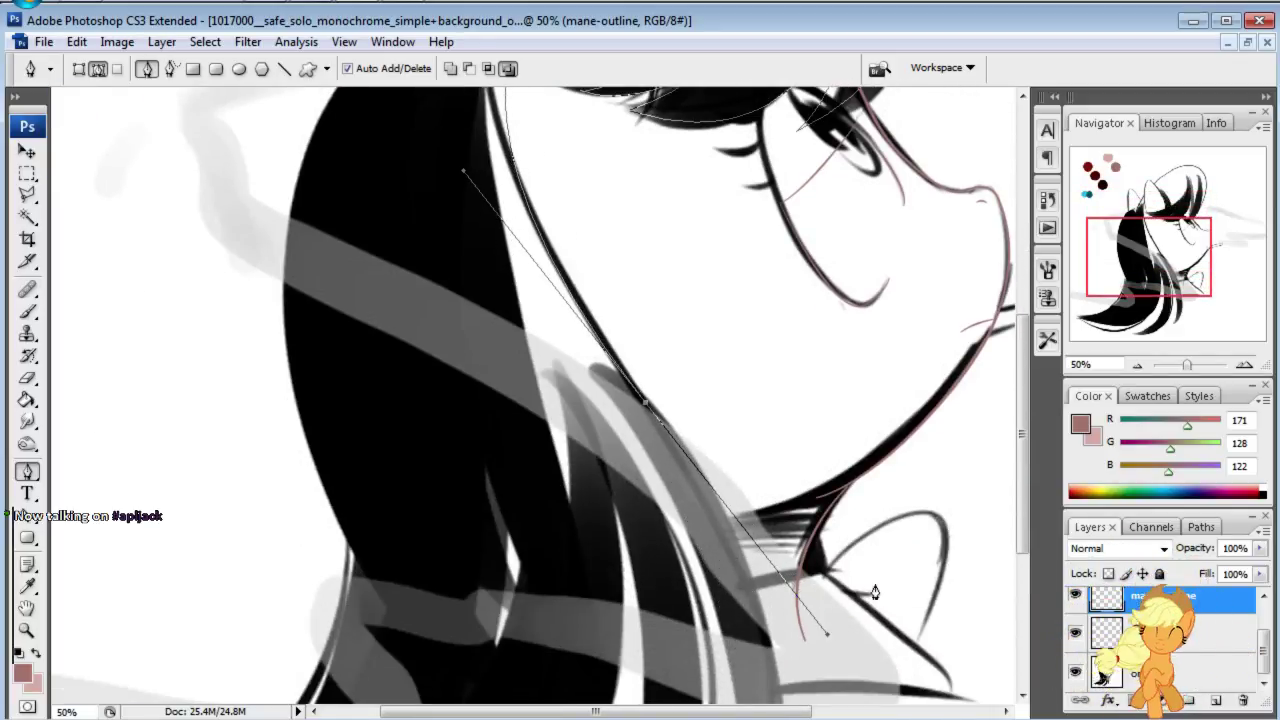
{"action": "scroll", "coordinate": [824, 610], "scroll_direction": "down", "scroll_amount": 9}
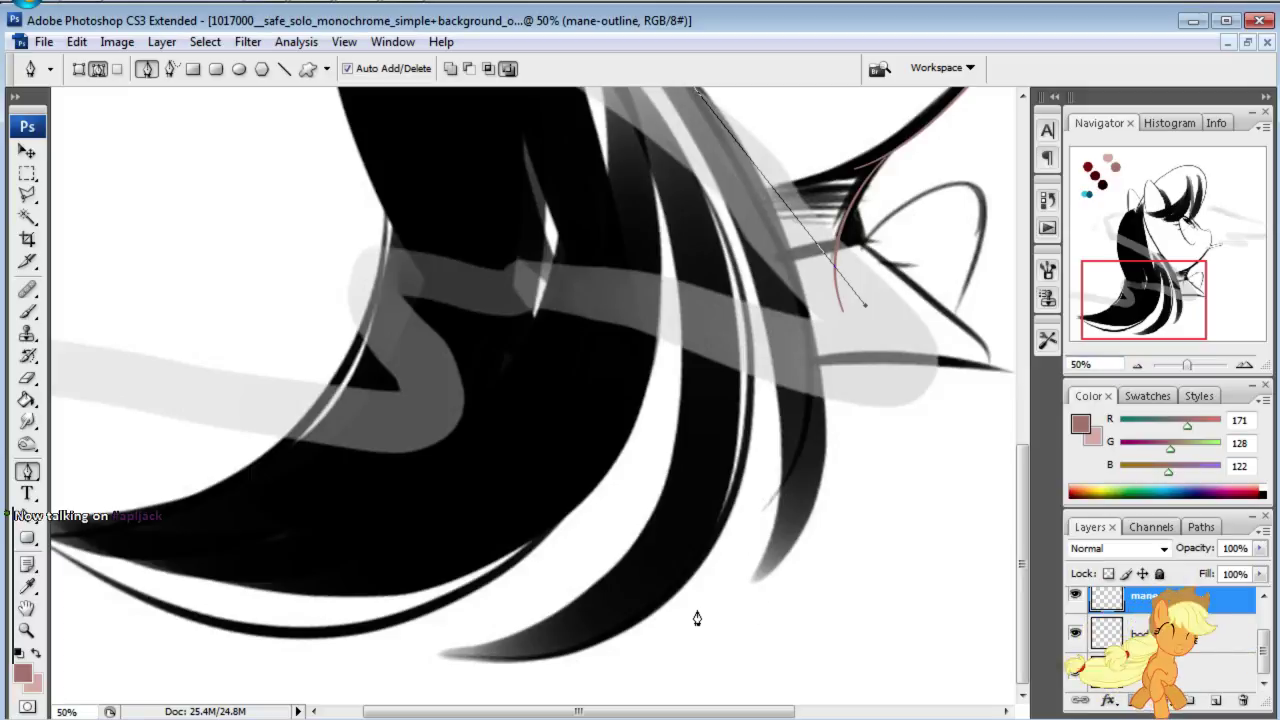
{"action": "left_click_drag", "start_coordinate": [757, 581], "coordinate": [660, 648]}
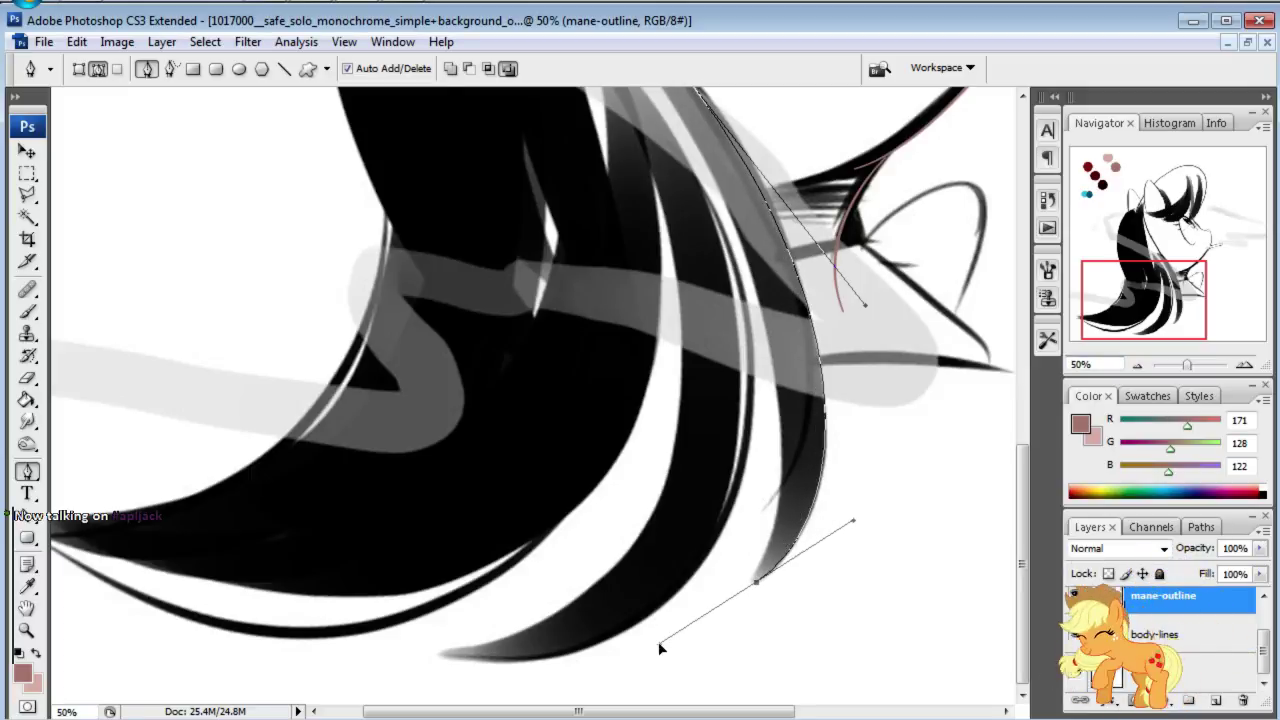
{"action": "left_click_drag", "start_coordinate": [1175, 322], "coordinate": [1166, 322]}
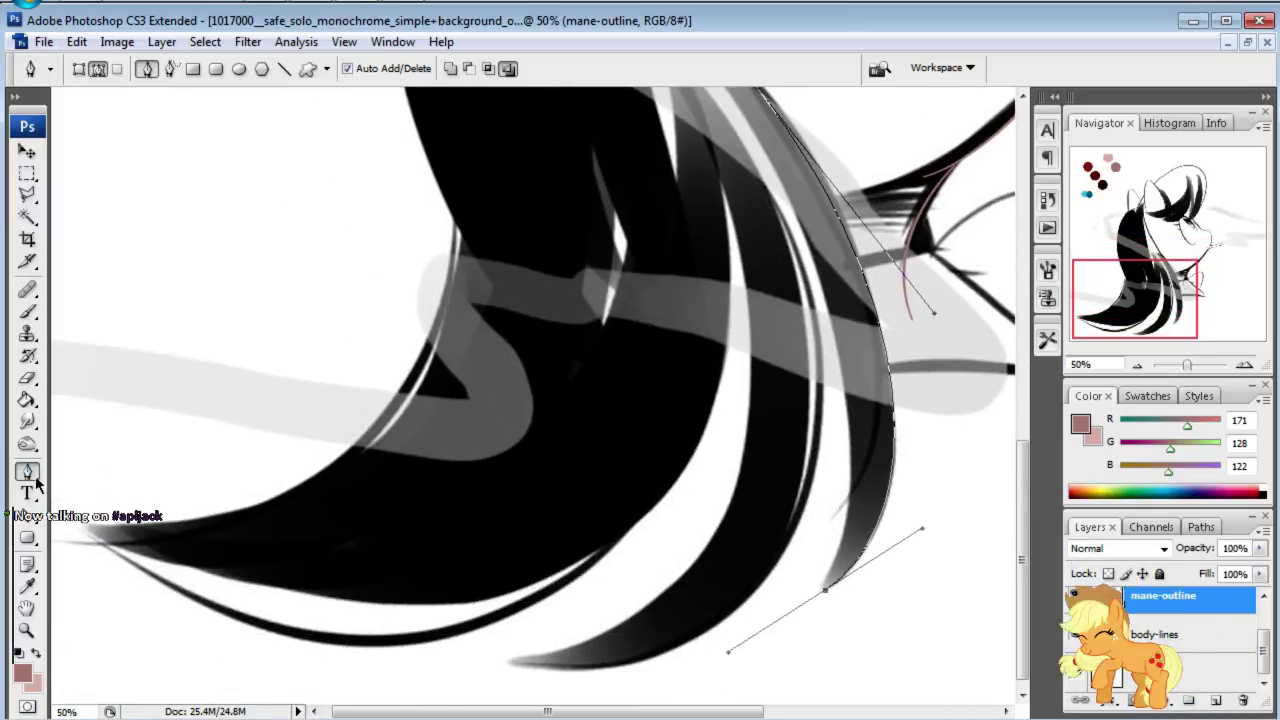
{"action": "left_click", "coordinate": [22, 475]}
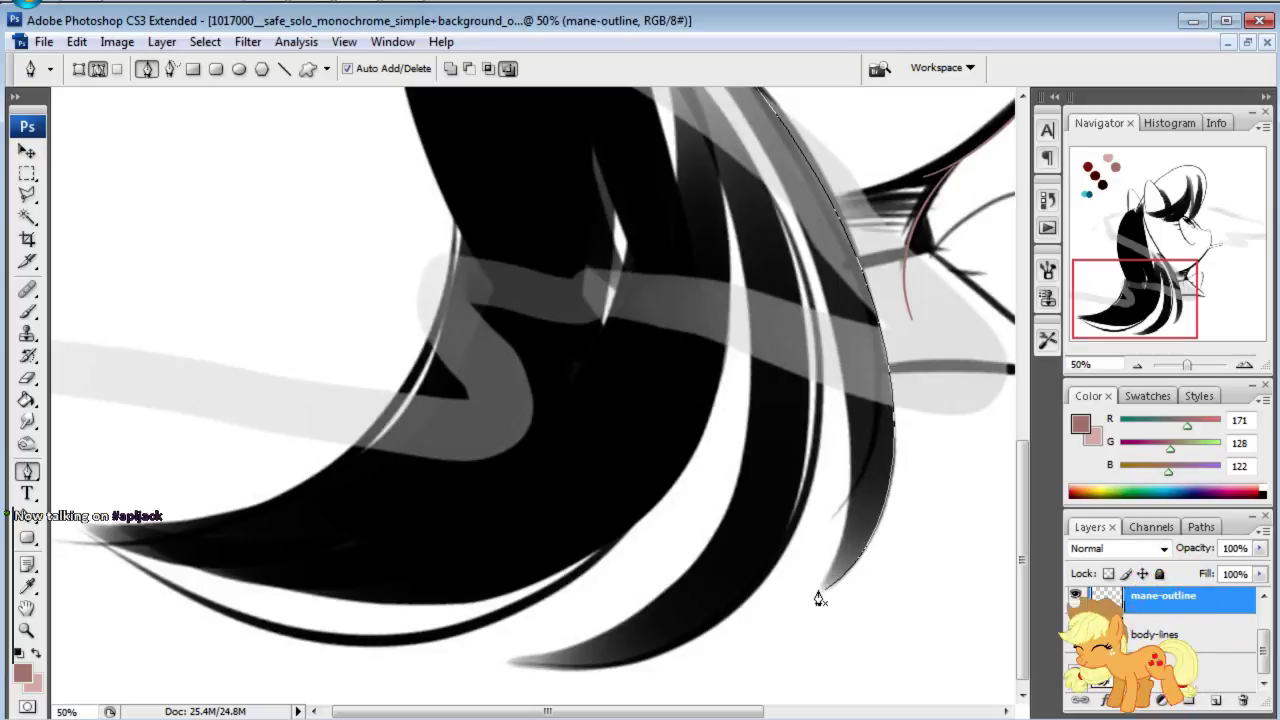
Step: Trace another strand edge with a downward curve and nudge its bottom anchor to fit
{"action": "left_click", "coordinate": [815, 275]}
{"action": "left_click_drag", "start_coordinate": [814, 600], "coordinate": [749, 664]}
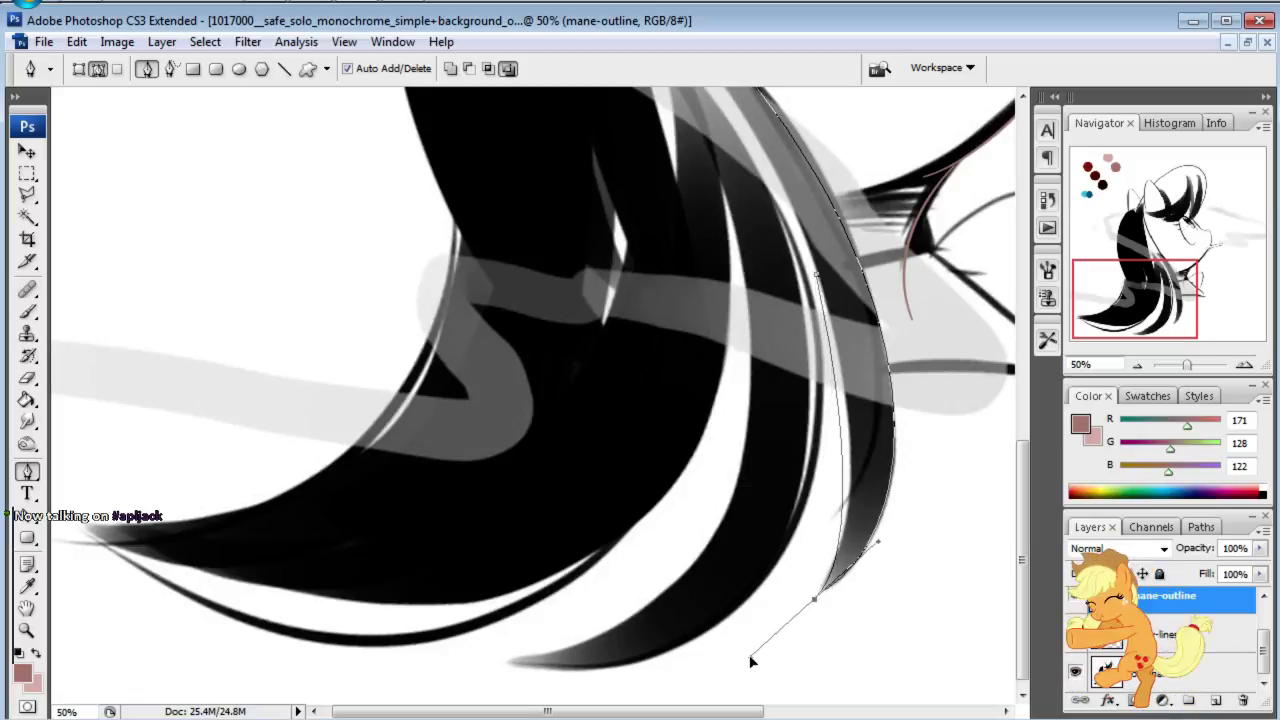
{"action": "key", "text": "a"}
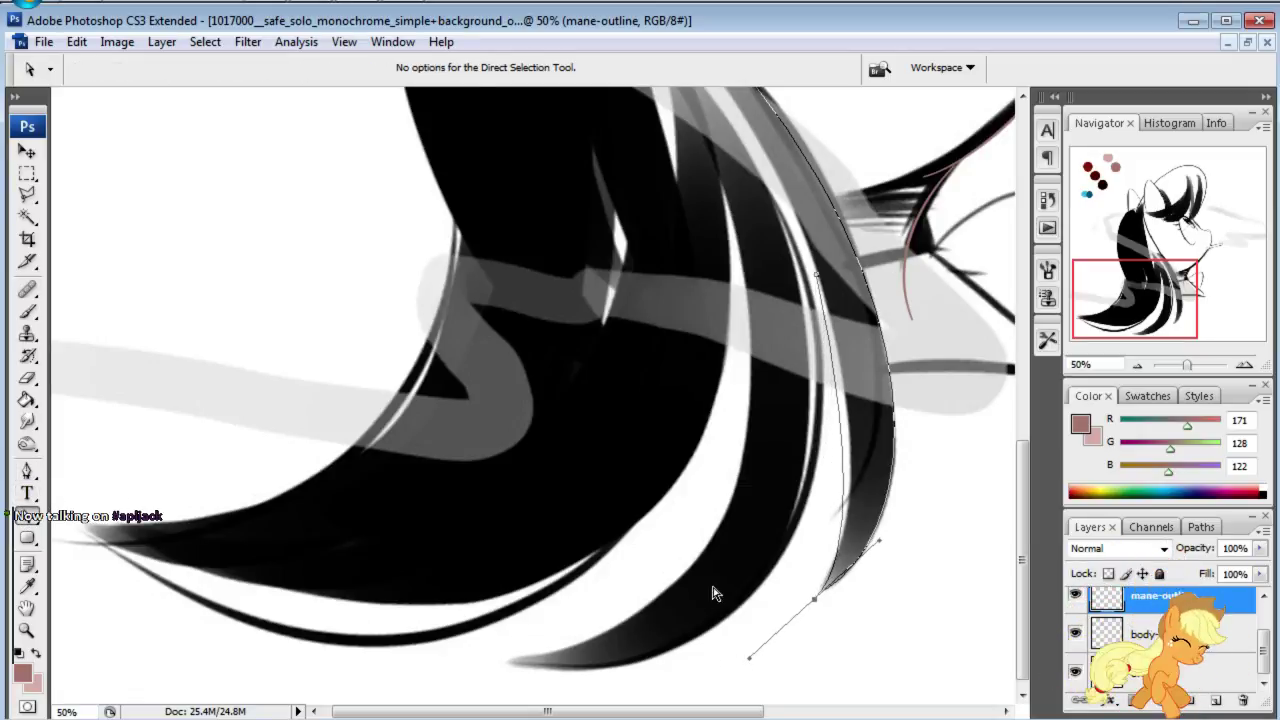
{"action": "left_click_drag", "start_coordinate": [814, 599], "coordinate": [822, 590]}
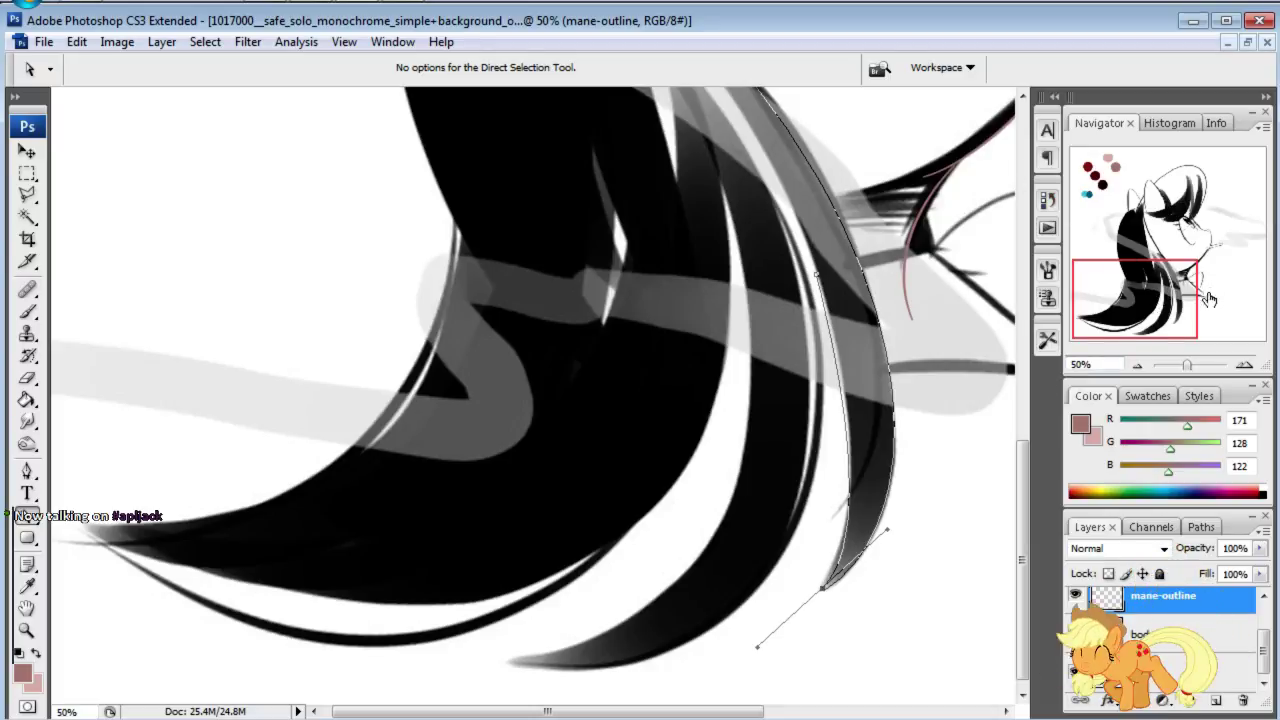
{"action": "left_click_drag", "start_coordinate": [1168, 306], "coordinate": [1168, 300]}
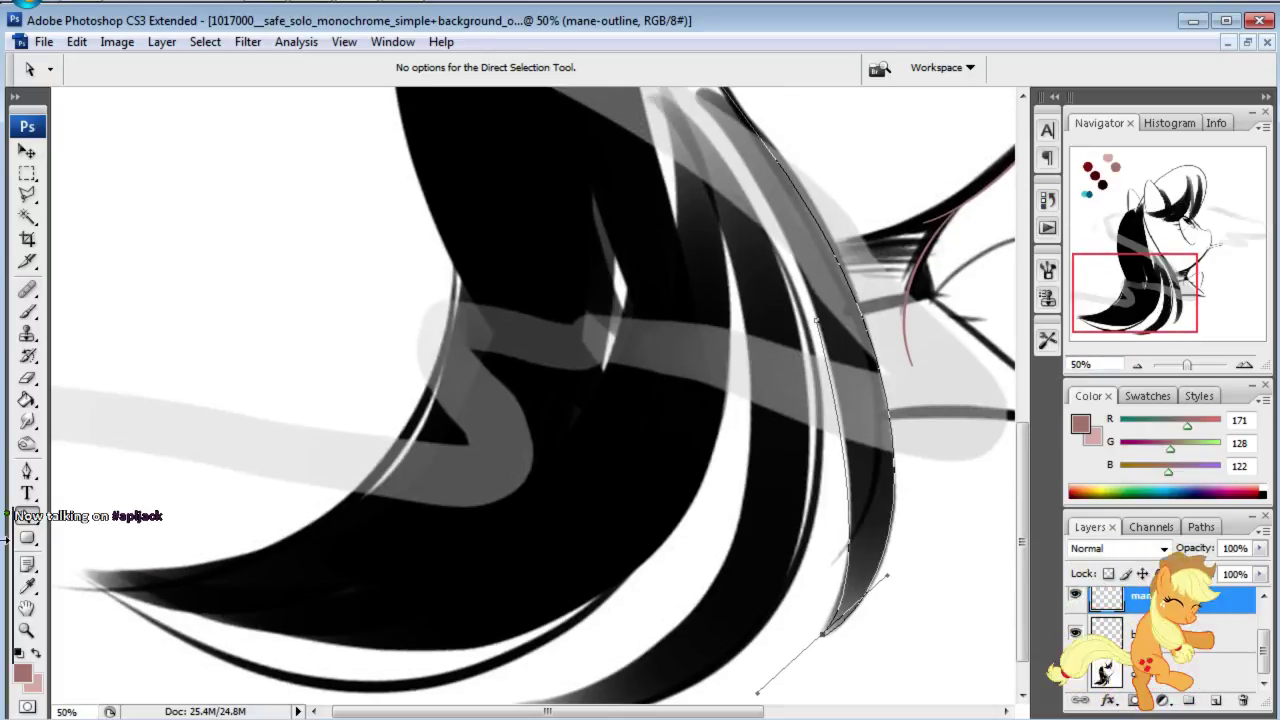
Step: Add a new path from the strand's edge curving to its lower tip
{"action": "left_click", "coordinate": [27, 471]}
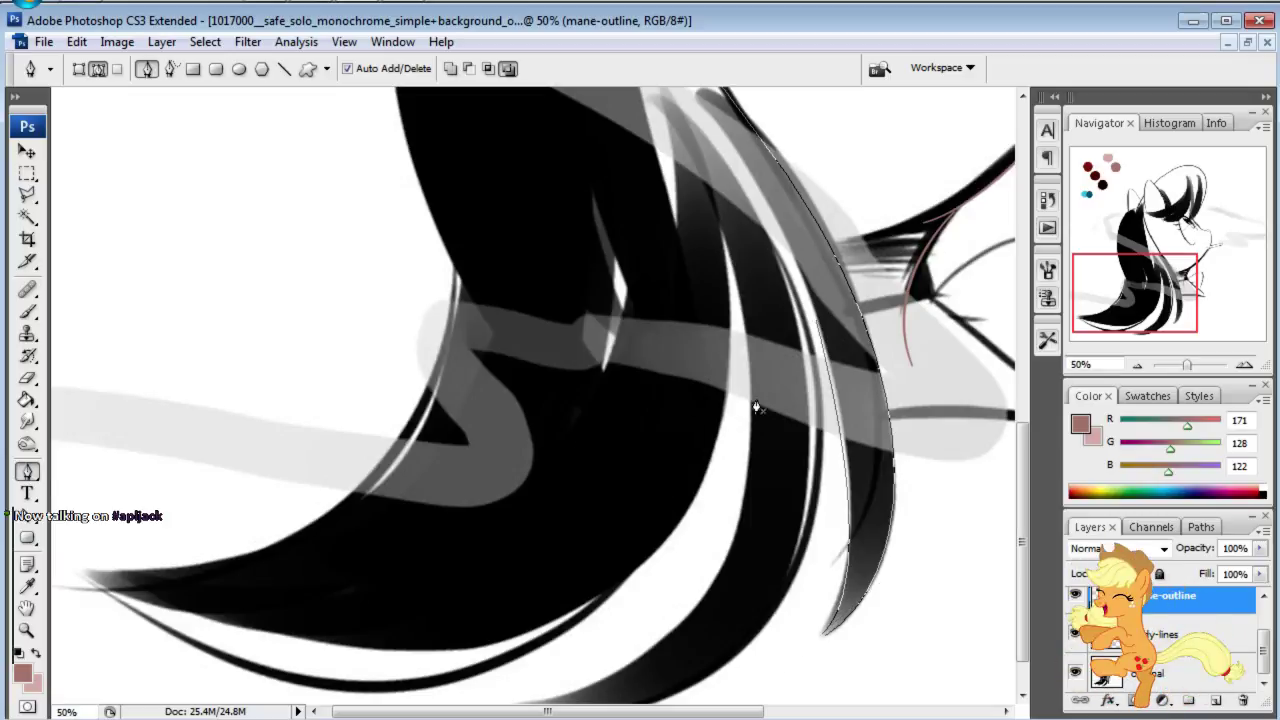
{"action": "left_click", "coordinate": [819, 352]}
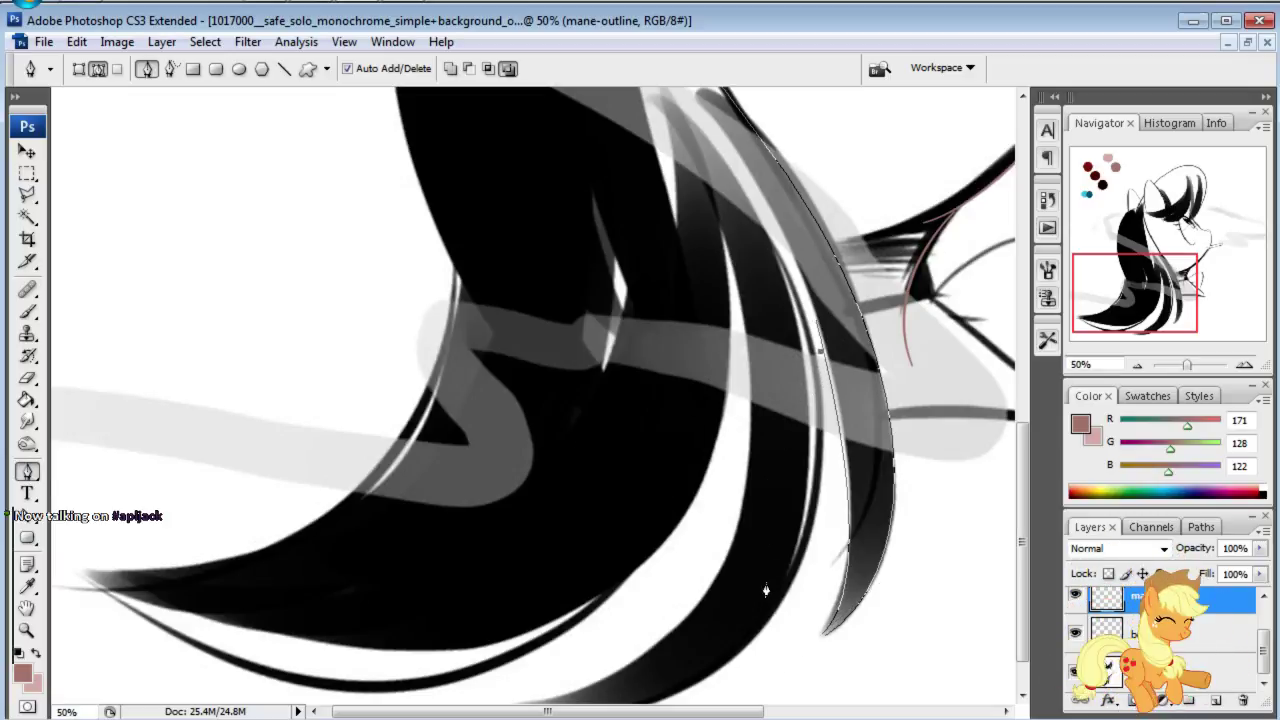
{"action": "left_click_drag", "start_coordinate": [1146, 311], "coordinate": [1144, 319]}
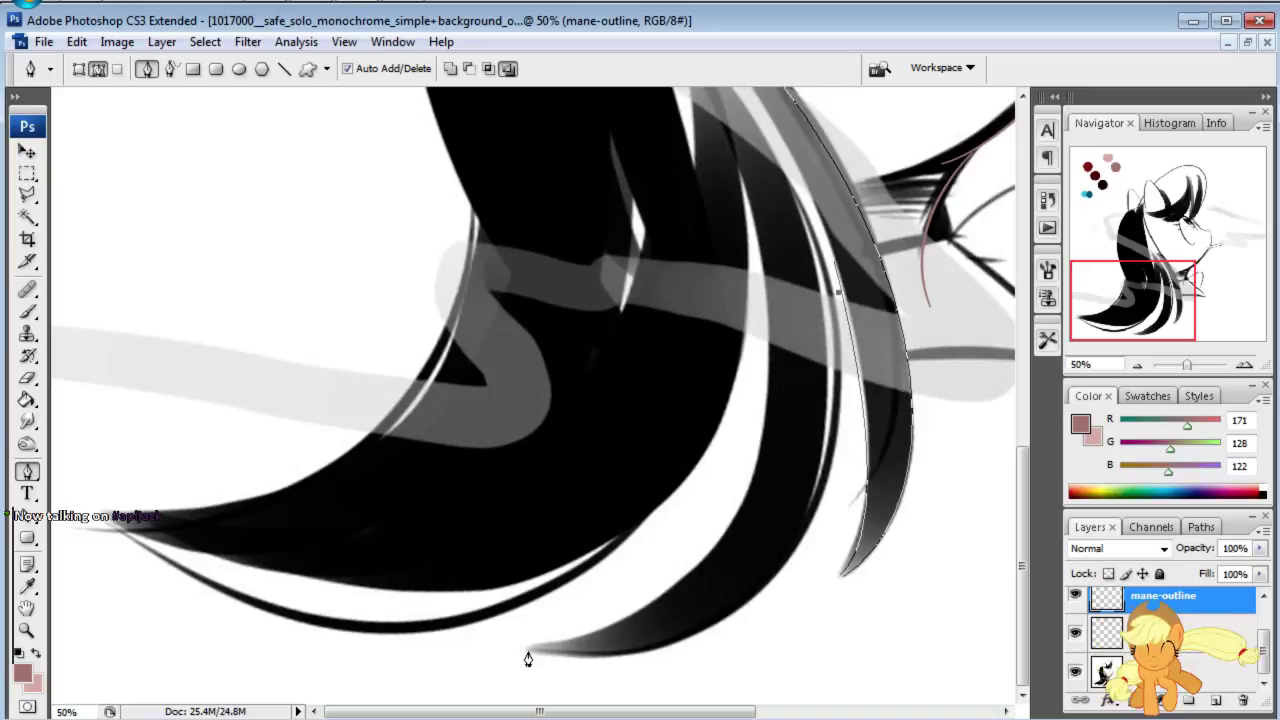
{"action": "mouse_move", "coordinate": [527, 651]}
{"action": "left_mouse_down"}
{"action": "mouse_move", "coordinate": [200, 653]}
{"action": "mouse_move", "coordinate": [109, 640]}
{"action": "mouse_move", "coordinate": [137, 654]}
{"action": "mouse_move", "coordinate": [150, 632]}
{"action": "mouse_move", "coordinate": [138, 644]}
{"action": "left_mouse_up"}
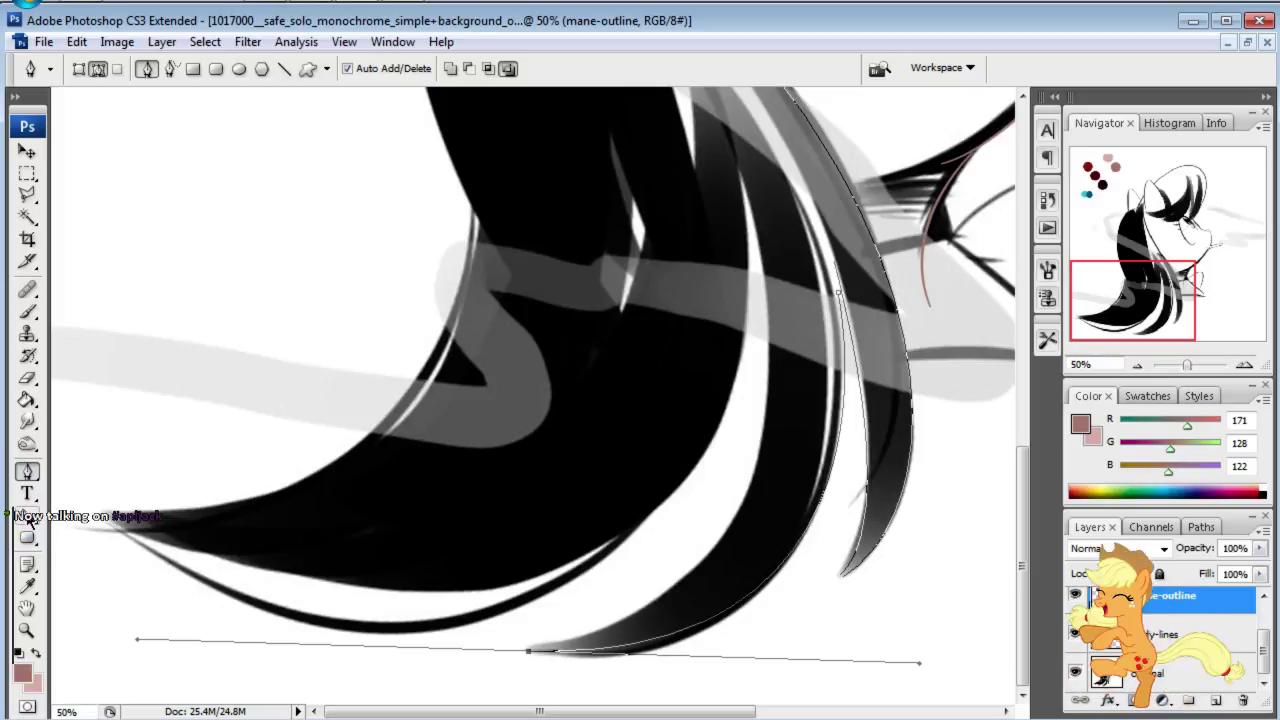
{"action": "left_click", "coordinate": [27, 471]}
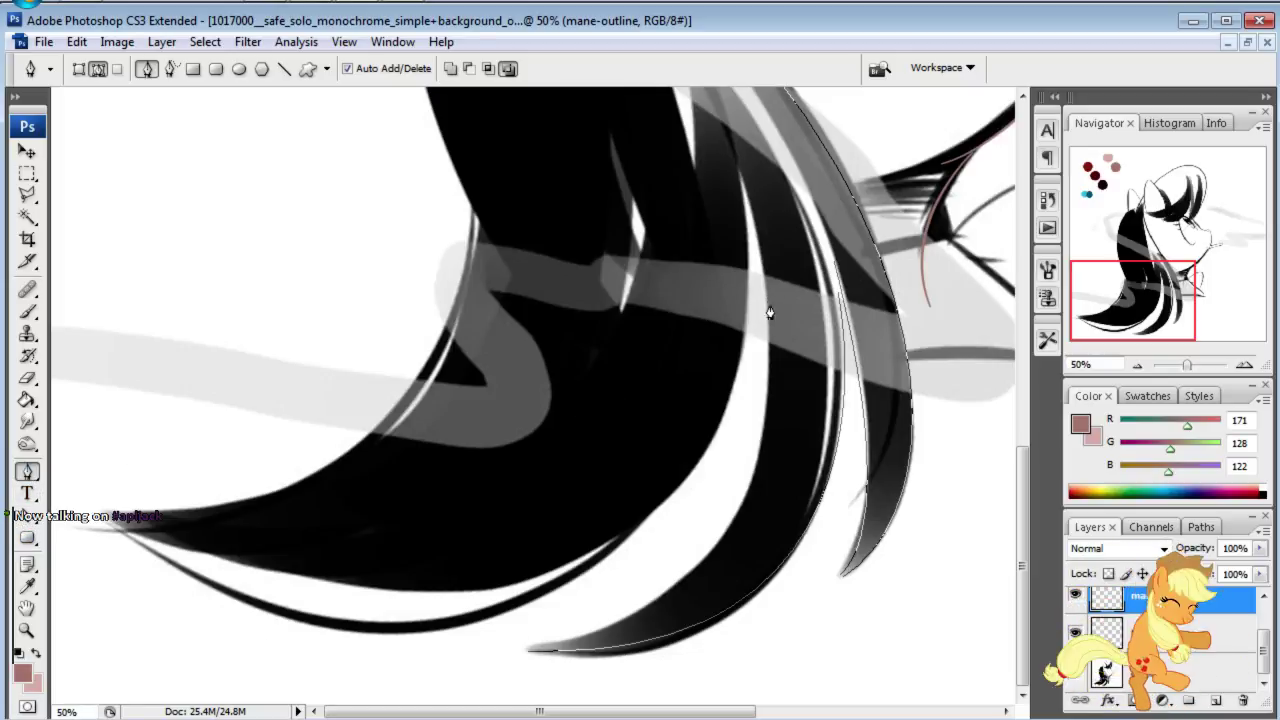
Step: Draw a path curving down to the lower mane stroke and adjust its lower anchor
{"action": "left_click", "coordinate": [768, 382]}
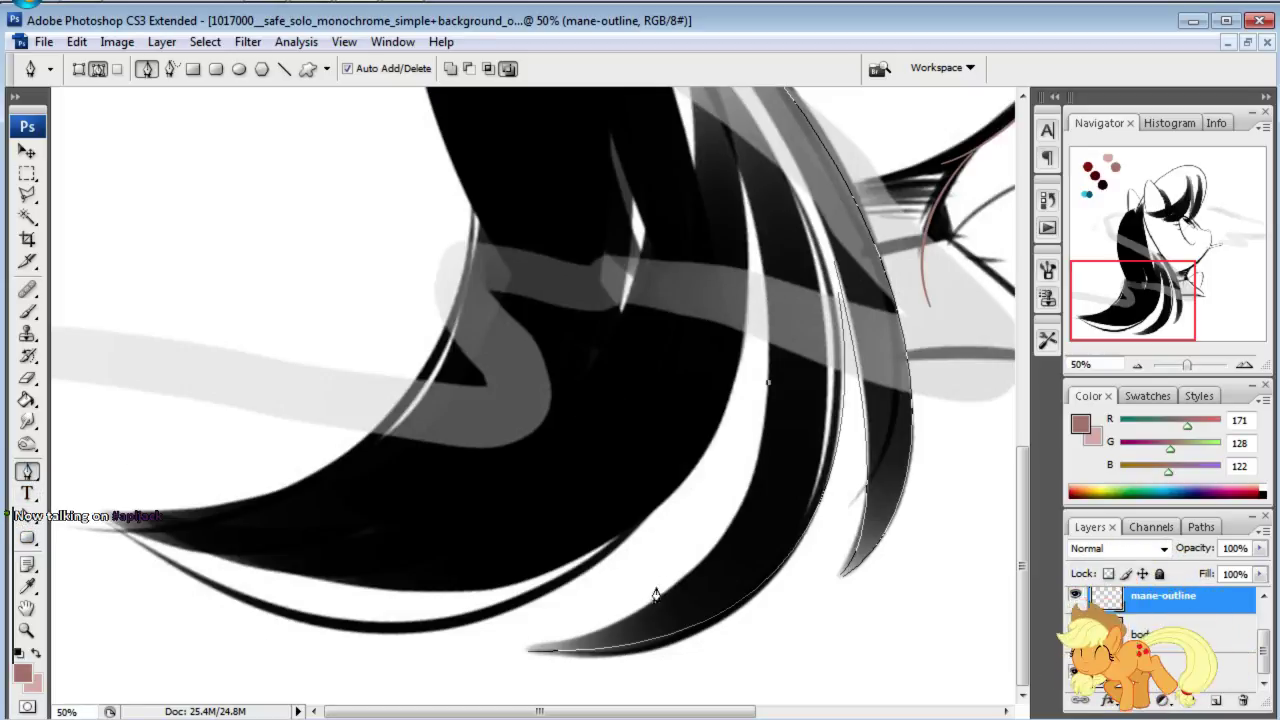
{"action": "left_click_drag", "start_coordinate": [517, 655], "coordinate": [249, 699]}
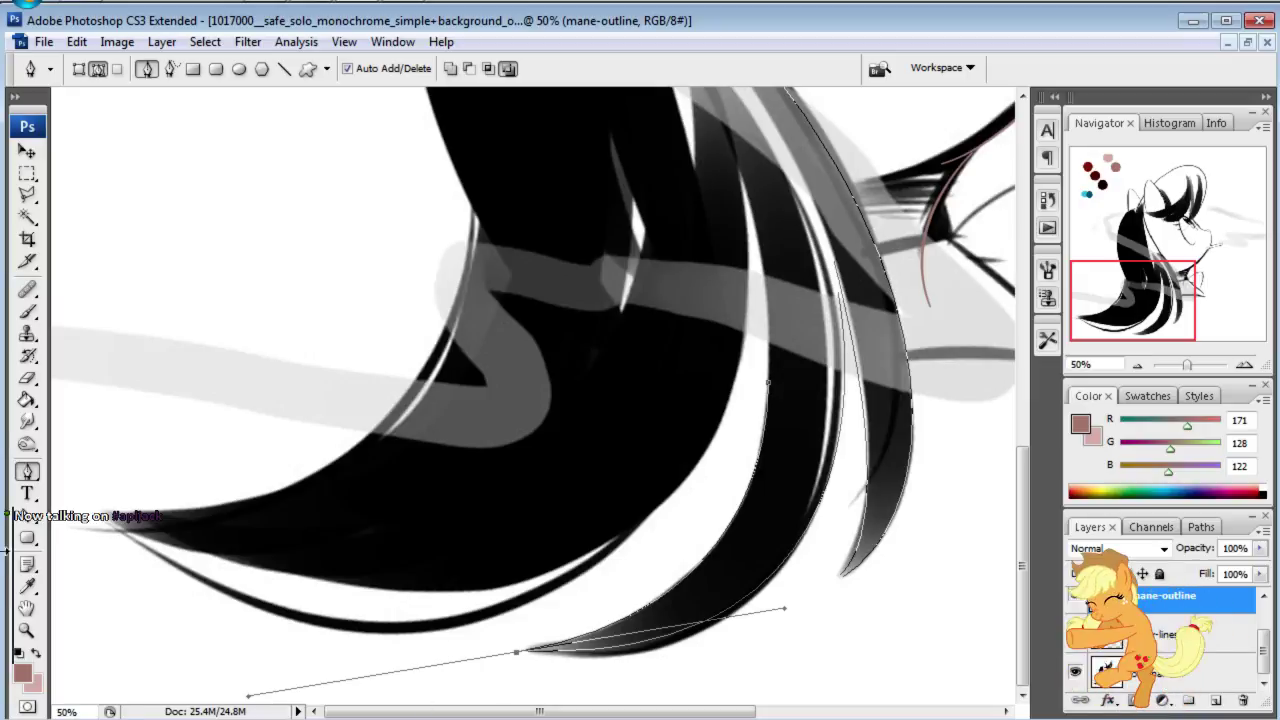
{"action": "key", "text": "ctrl"}
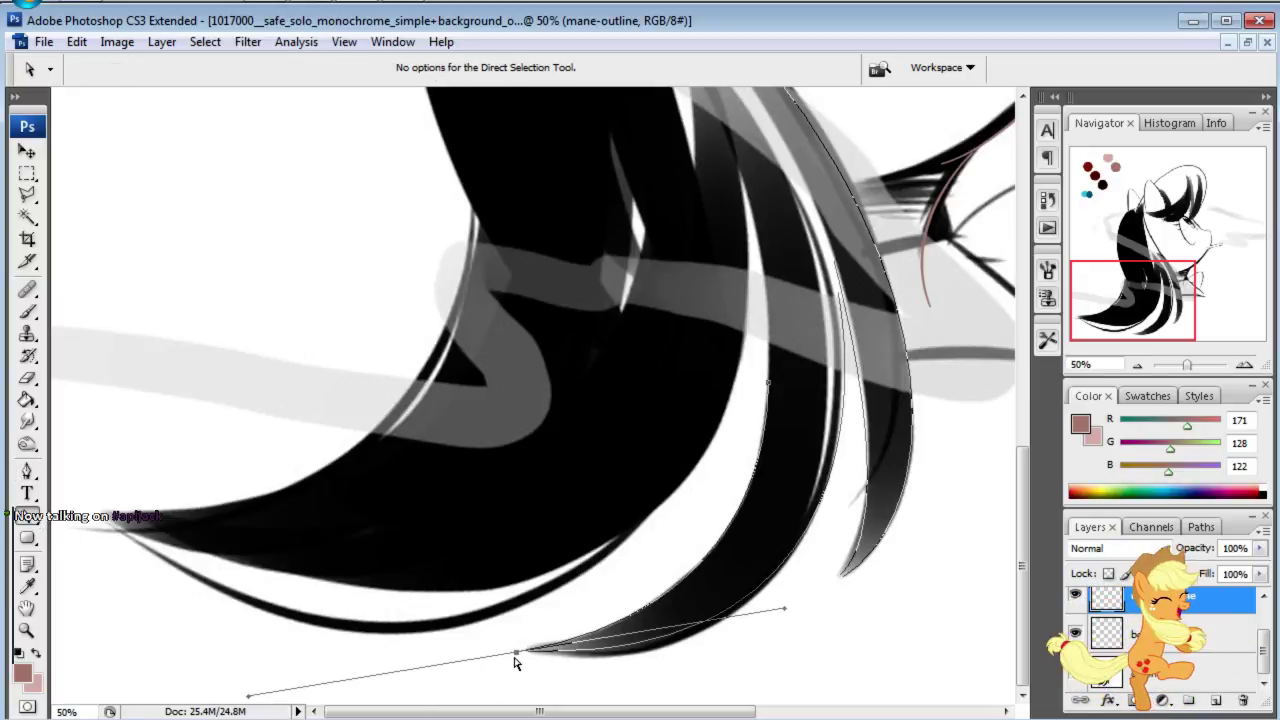
{"action": "left_click_drag", "start_coordinate": [516, 654], "coordinate": [528, 656]}
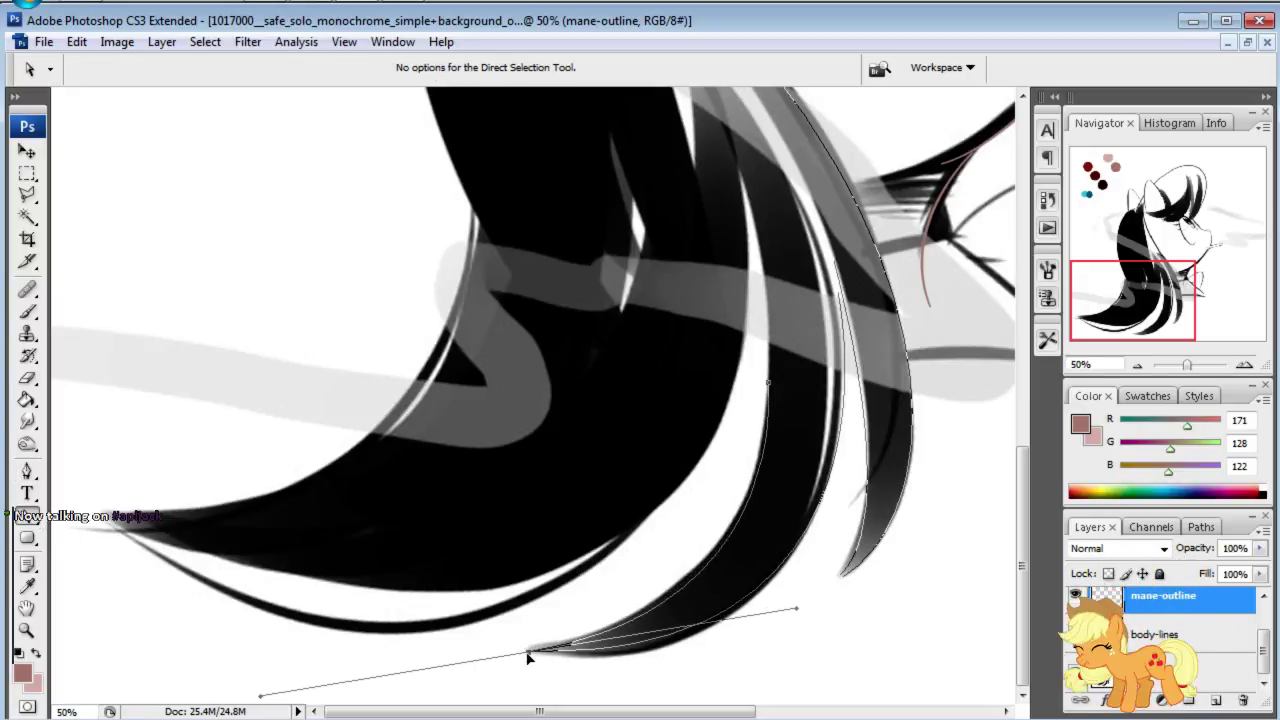
Step: Trace the inner strand edge with a curve extending along the stroke's outer edge
{"action": "left_click", "coordinate": [27, 470]}
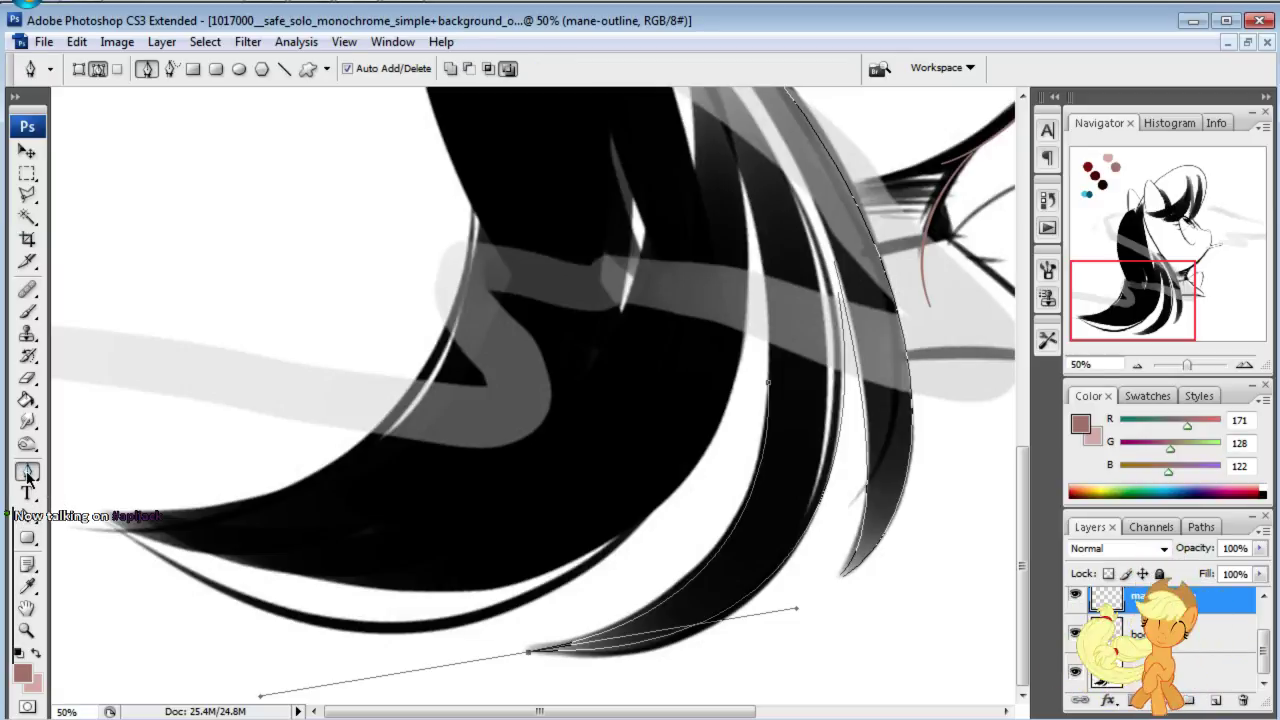
{"action": "left_click", "coordinate": [770, 362]}
{"action": "left_click_drag", "start_coordinate": [459, 630], "coordinate": [212, 655]}
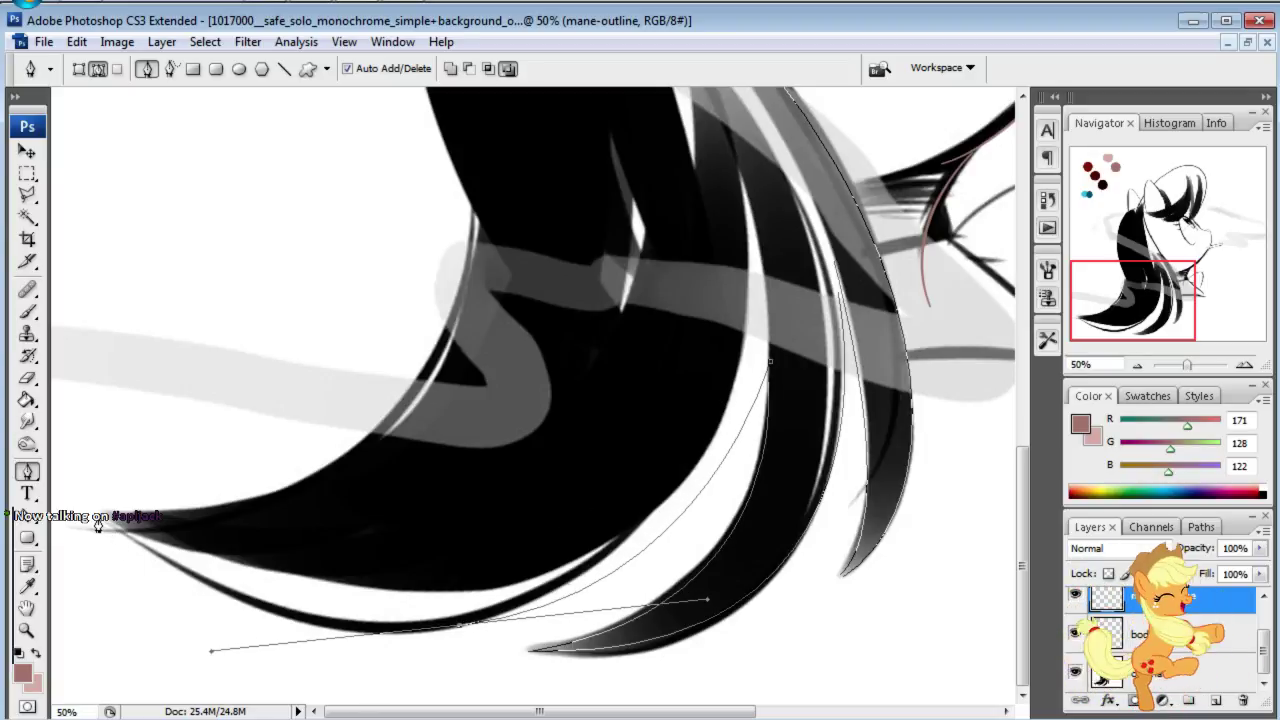
{"action": "mouse_move", "coordinate": [115, 527]}
{"action": "left_mouse_down"}
{"action": "mouse_move", "coordinate": [58, 500]}
{"action": "mouse_move", "coordinate": [81, 481]}
{"action": "mouse_move", "coordinate": [56, 483]}
{"action": "left_mouse_up"}
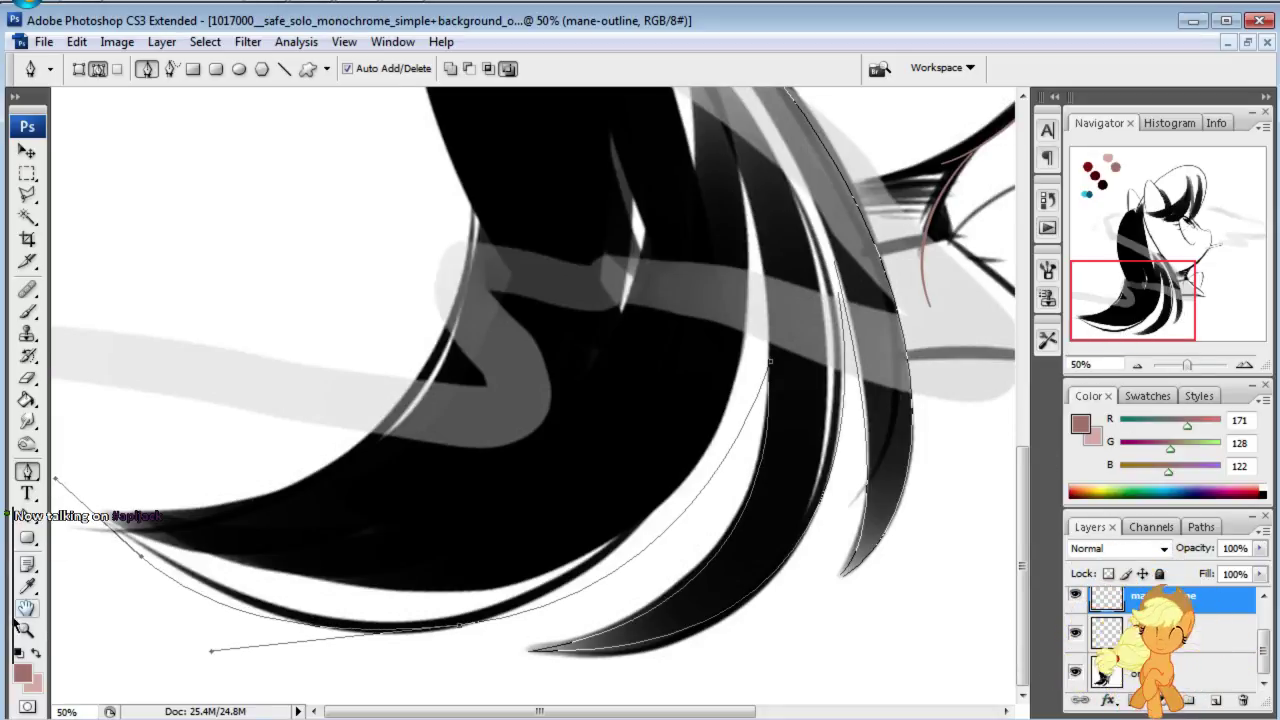
Step: Delete the surplus anchor and bend the lower curve to hug the mane's bottom edge
{"action": "left_click", "coordinate": [462, 624]}
{"action": "mouse_move", "coordinate": [466, 627]}
{"action": "left_mouse_down"}
{"action": "mouse_move", "coordinate": [212, 651]}
{"action": "mouse_move", "coordinate": [248, 662]}
{"action": "left_mouse_up"}
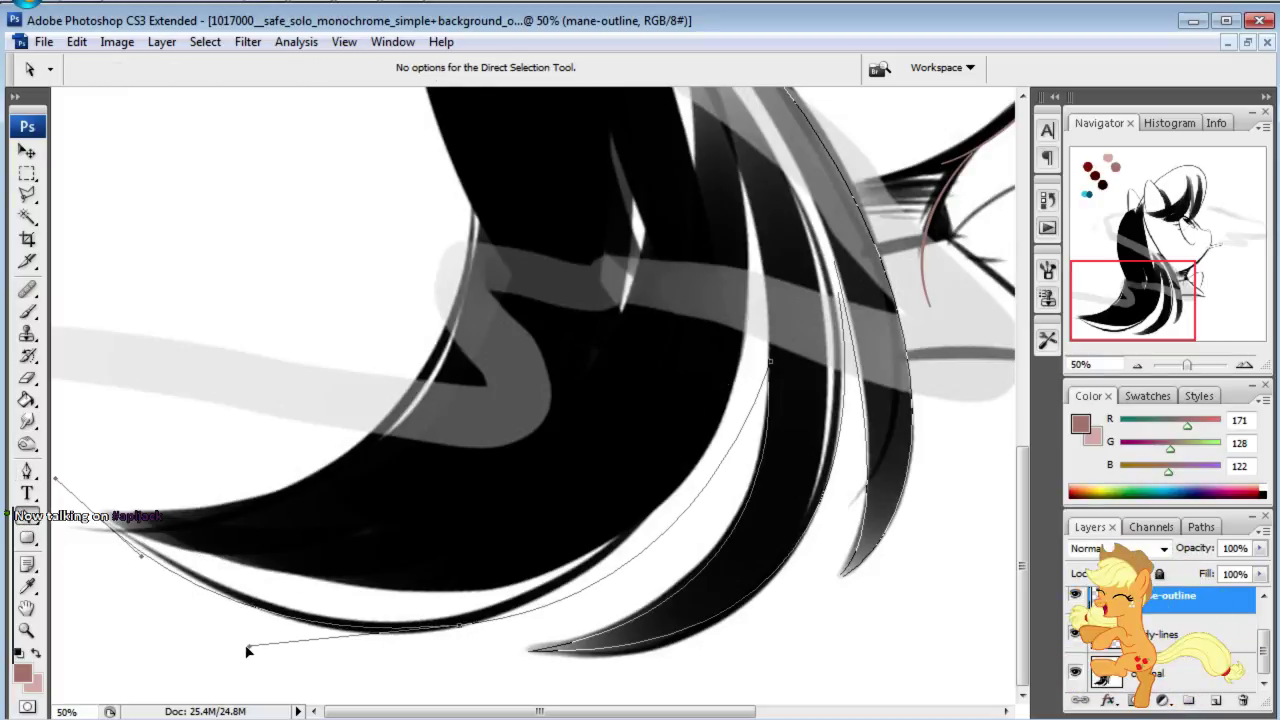
{"action": "left_click", "coordinate": [563, 590]}
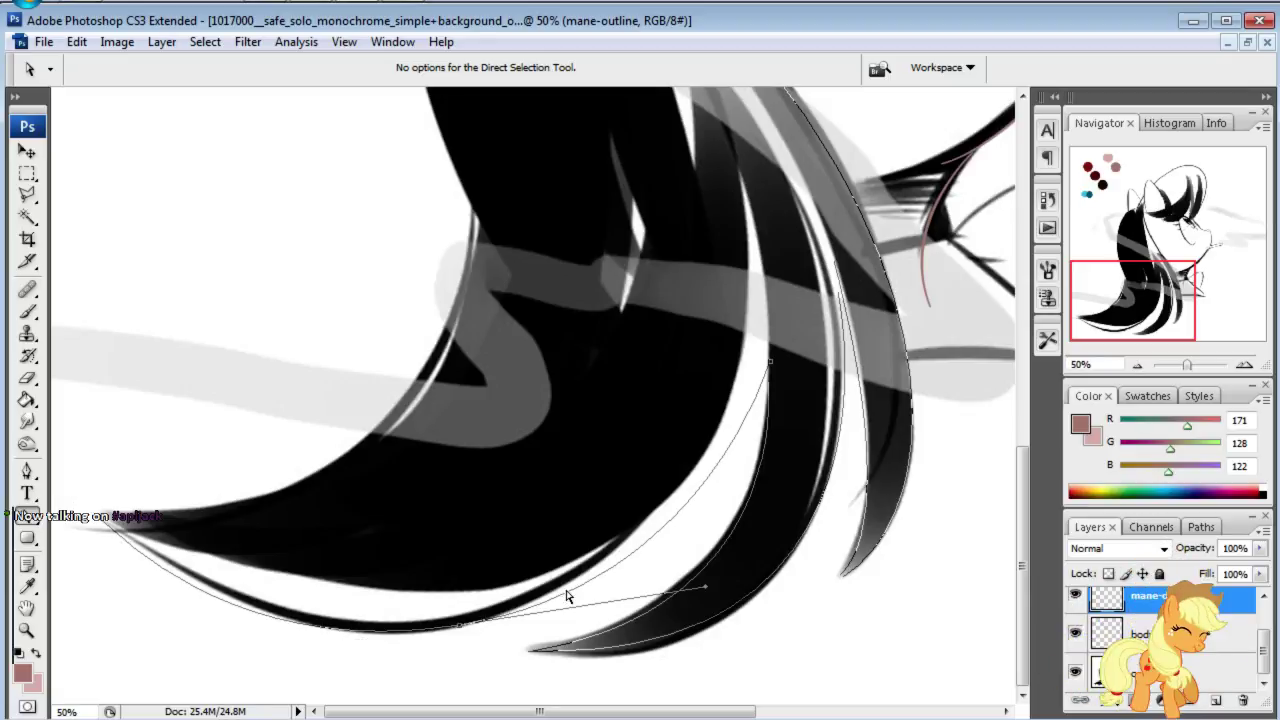
{"action": "left_click", "coordinate": [689, 601]}
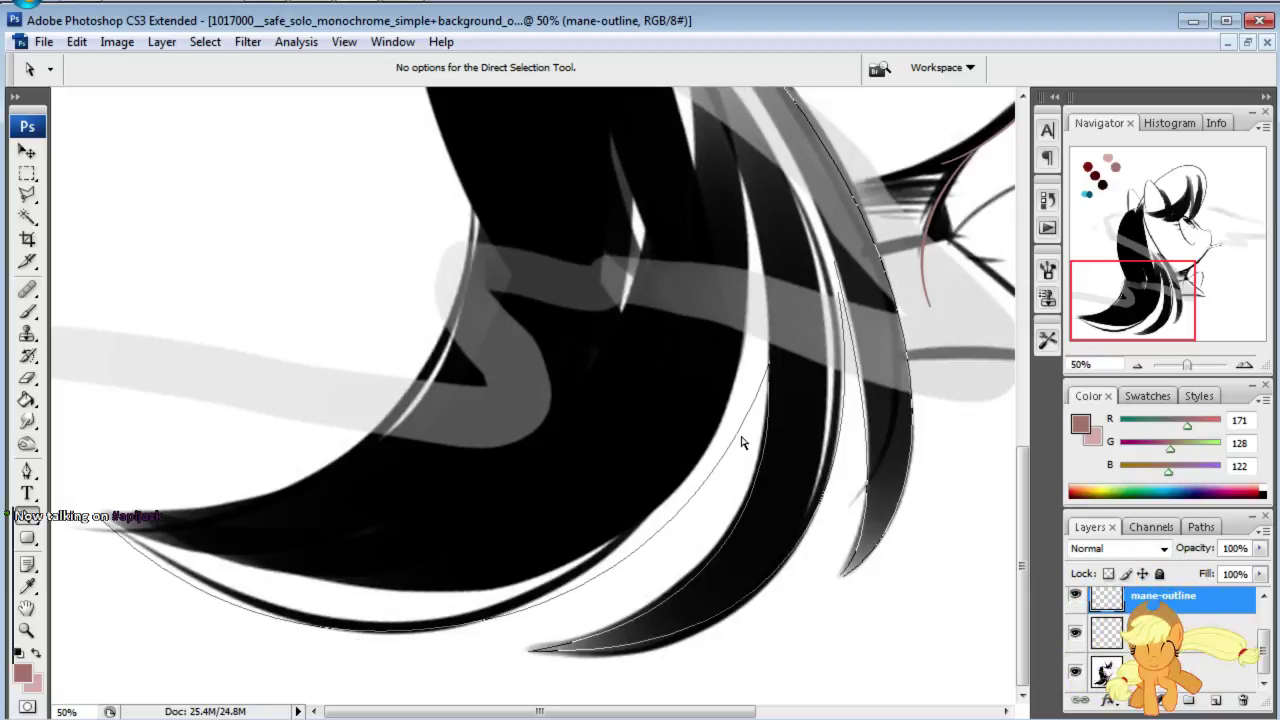
{"action": "left_click", "coordinate": [770, 360]}
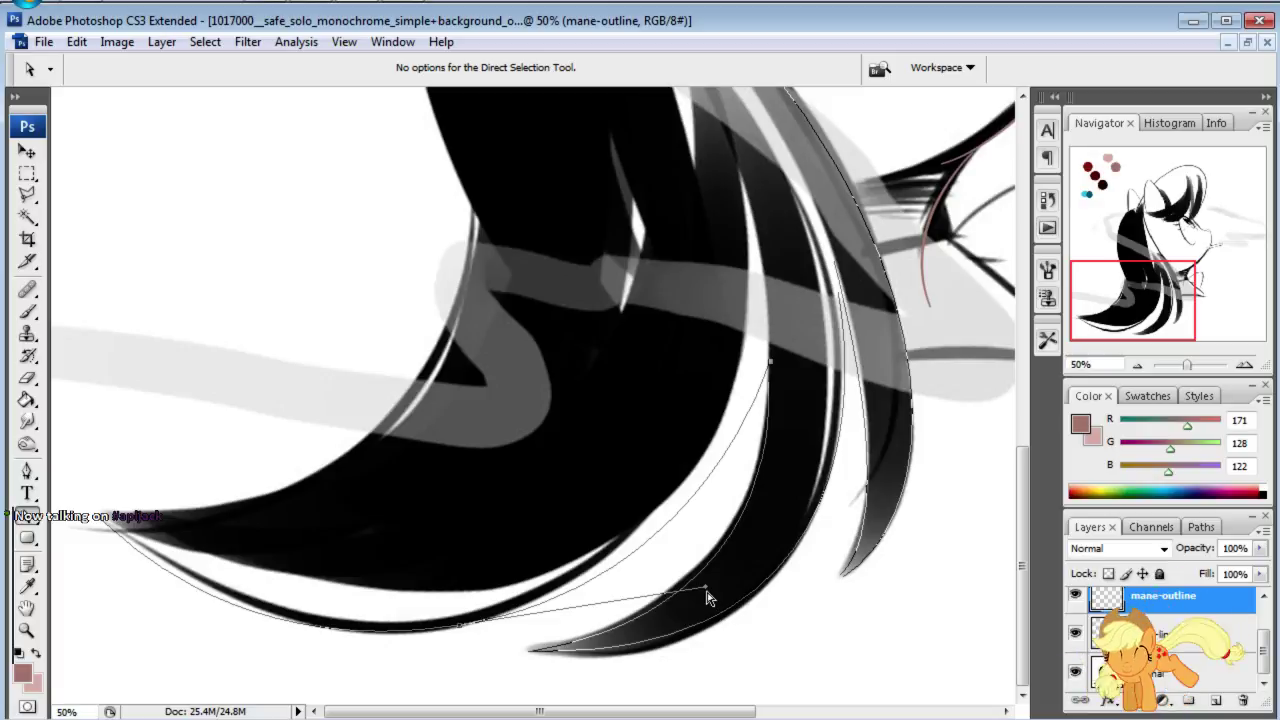
{"action": "left_click_drag", "start_coordinate": [706, 596], "coordinate": [744, 588]}
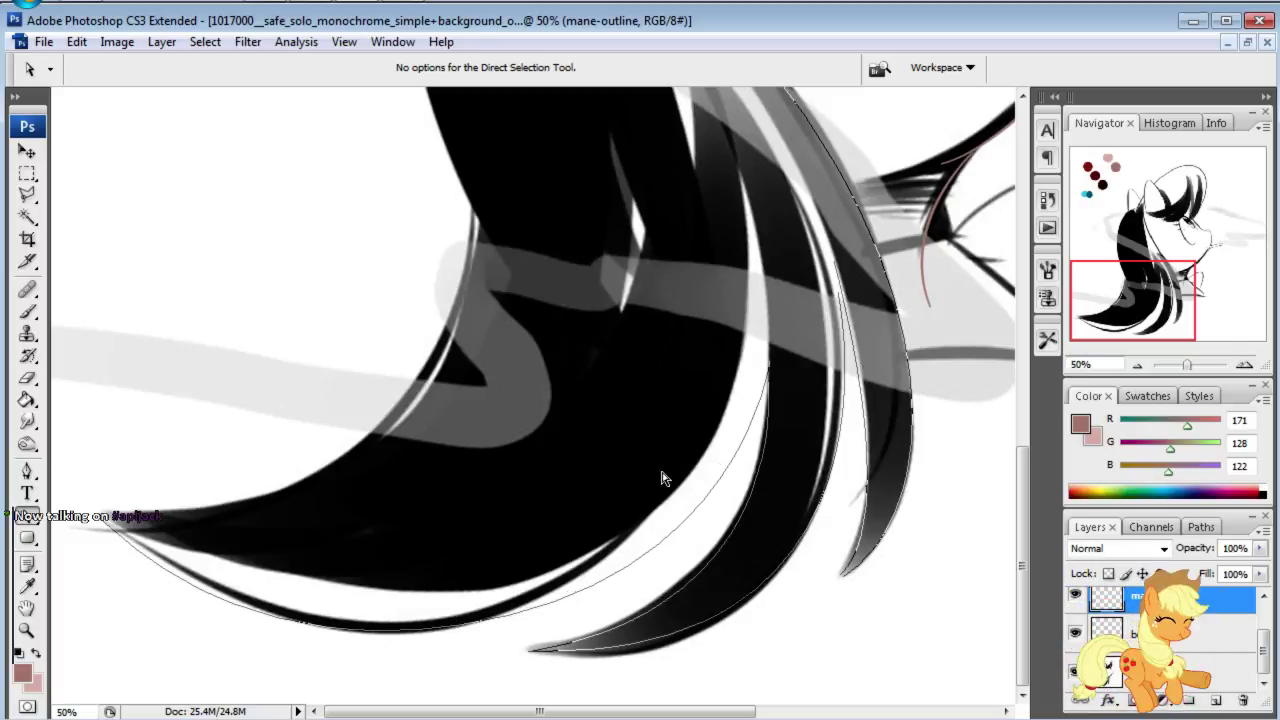
Step: Toggle the reference painting off and on to check the path, then select a segment
{"action": "left_click", "coordinate": [1077, 673]}
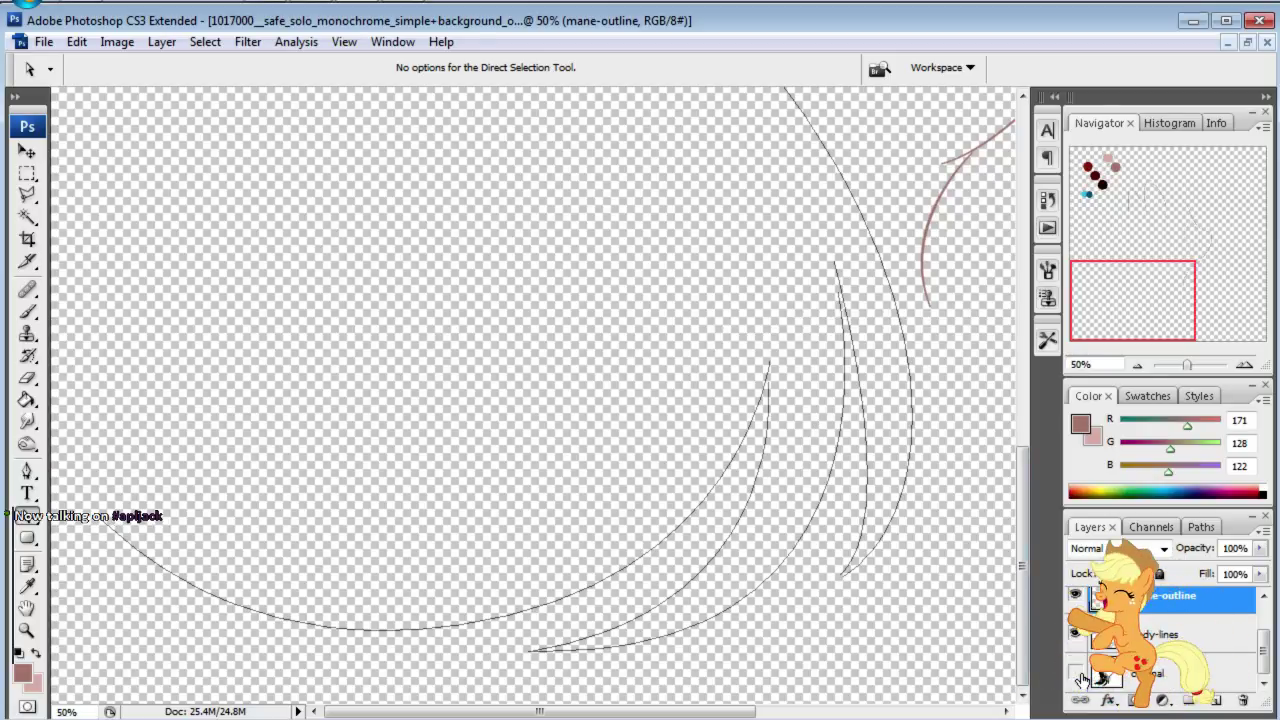
{"action": "left_click", "coordinate": [1077, 673]}
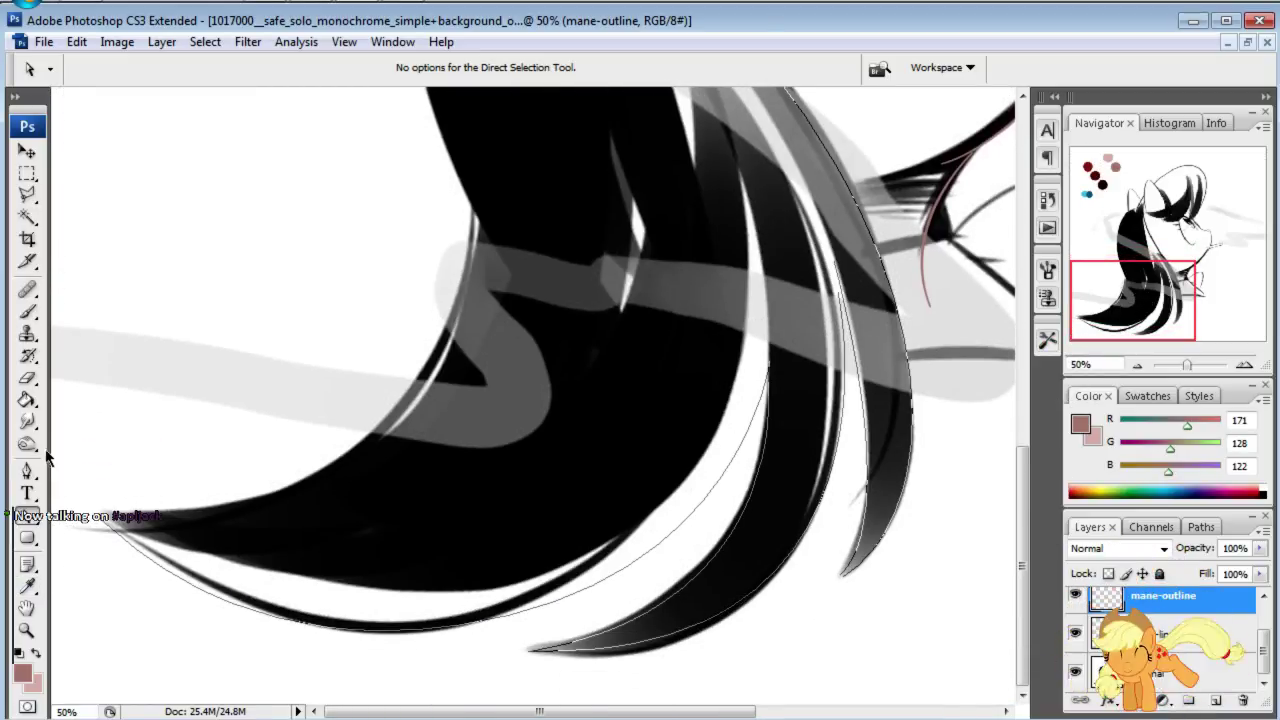
{"action": "left_click", "coordinate": [837, 392]}
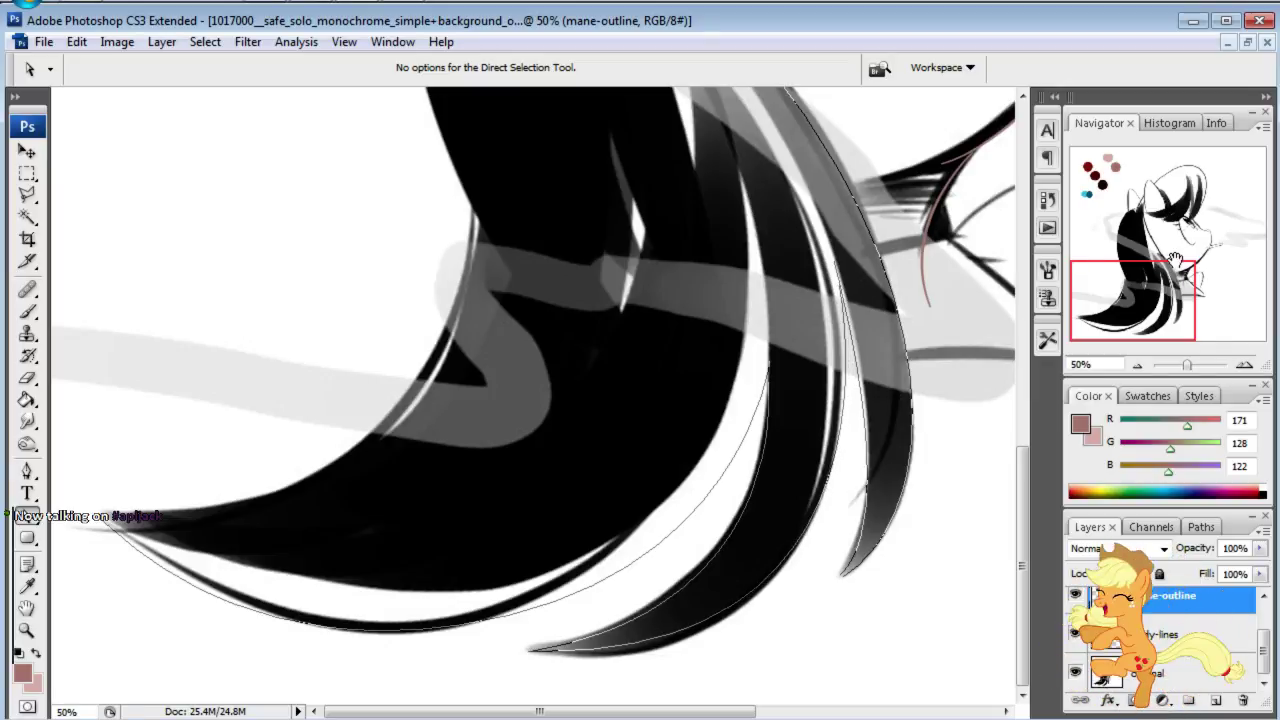
{"action": "mouse_move", "coordinate": [1172, 262]}
{"action": "left_mouse_down"}
{"action": "mouse_move", "coordinate": [1170, 205]}
{"action": "mouse_move", "coordinate": [1167, 216]}
{"action": "left_mouse_up"}
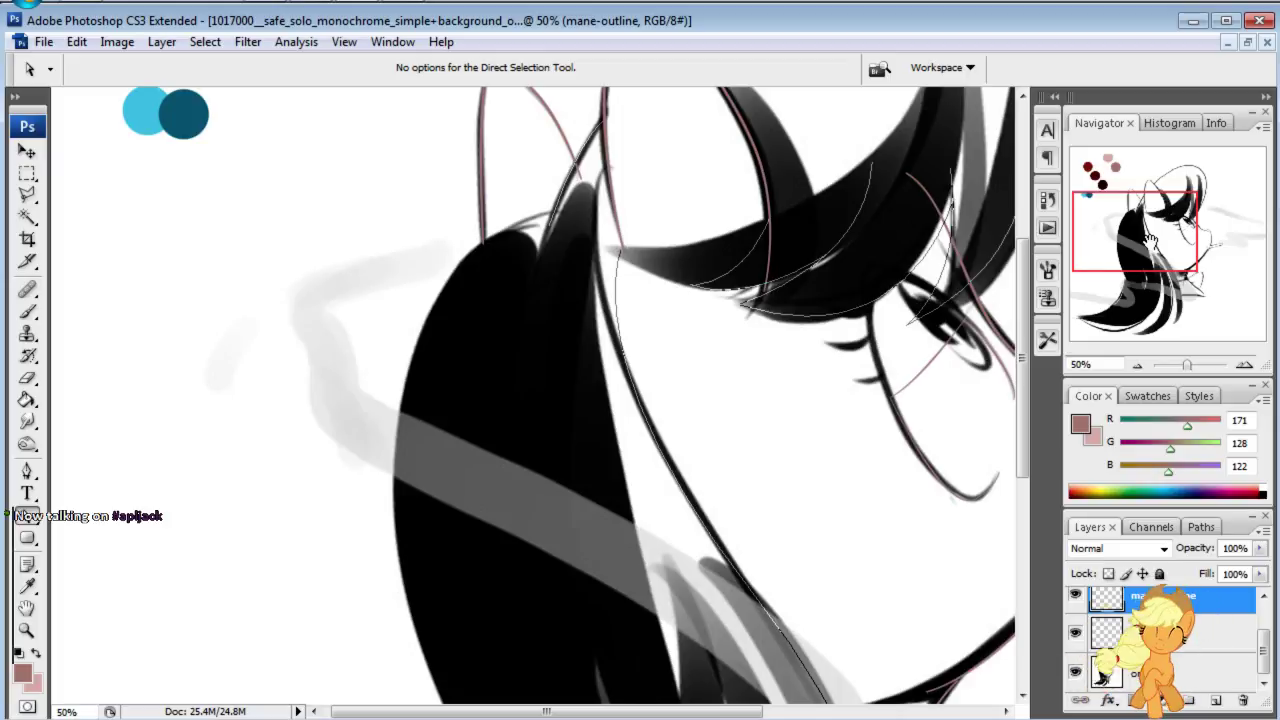
Step: Trace a pen path from the hair tip down the mane's inner edge to its lower left tip
{"action": "left_click", "coordinate": [27, 471]}
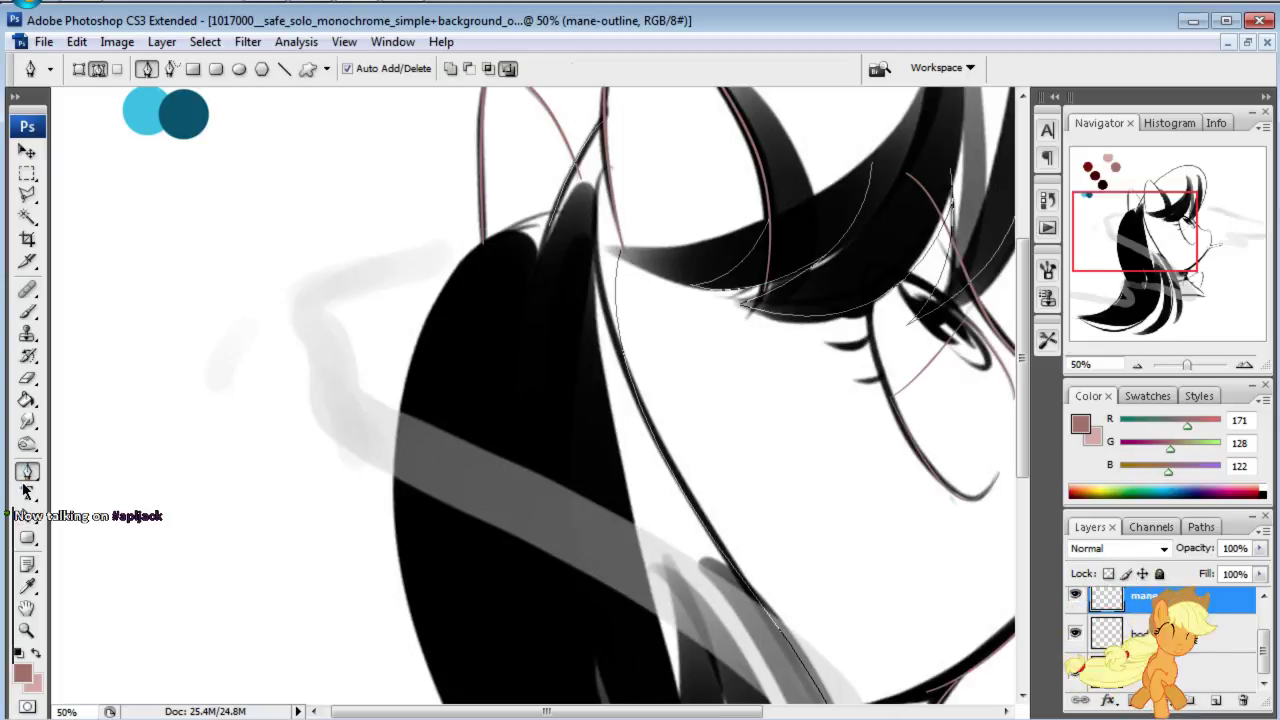
{"action": "left_click", "coordinate": [548, 218]}
{"action": "mouse_move", "coordinate": [405, 383]}
{"action": "left_mouse_down"}
{"action": "mouse_move", "coordinate": [361, 533]}
{"action": "mouse_move", "coordinate": [370, 560]}
{"action": "mouse_move", "coordinate": [368, 546]}
{"action": "left_mouse_up"}
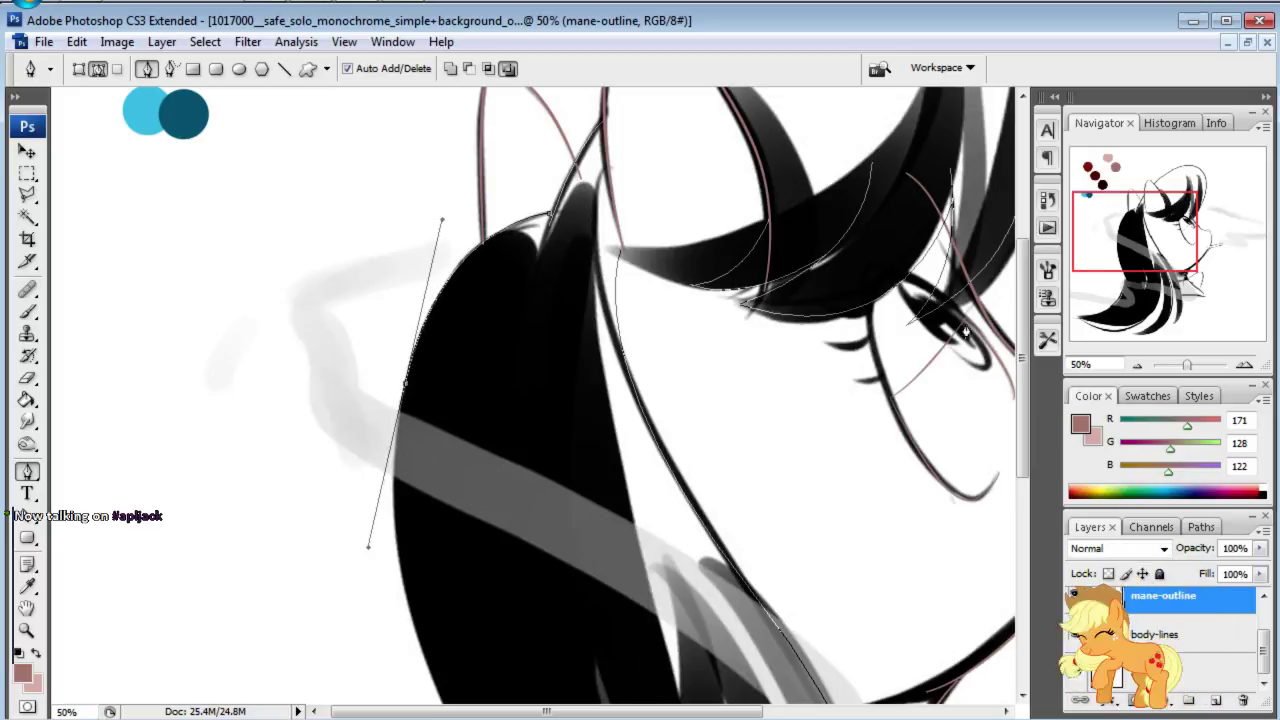
{"action": "scroll", "coordinate": [453, 383], "scroll_direction": "down", "scroll_amount": 5}
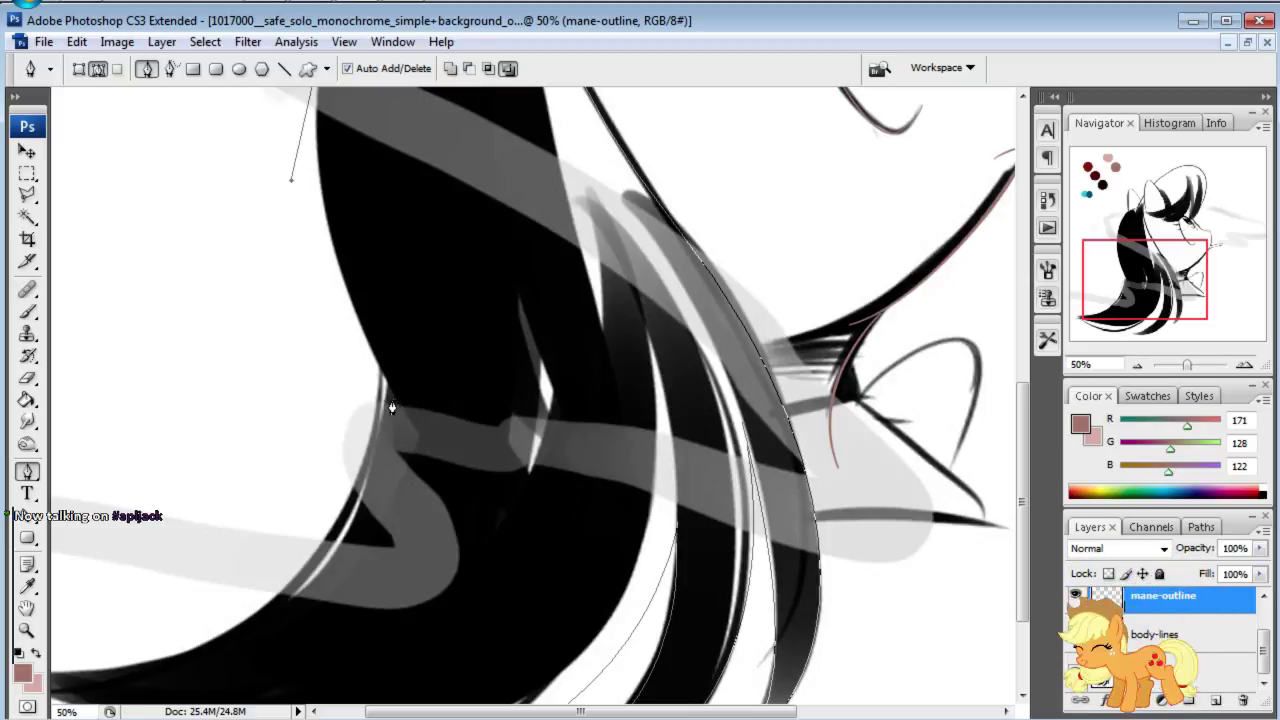
{"action": "left_click_drag", "start_coordinate": [391, 410], "coordinate": [384, 531]}
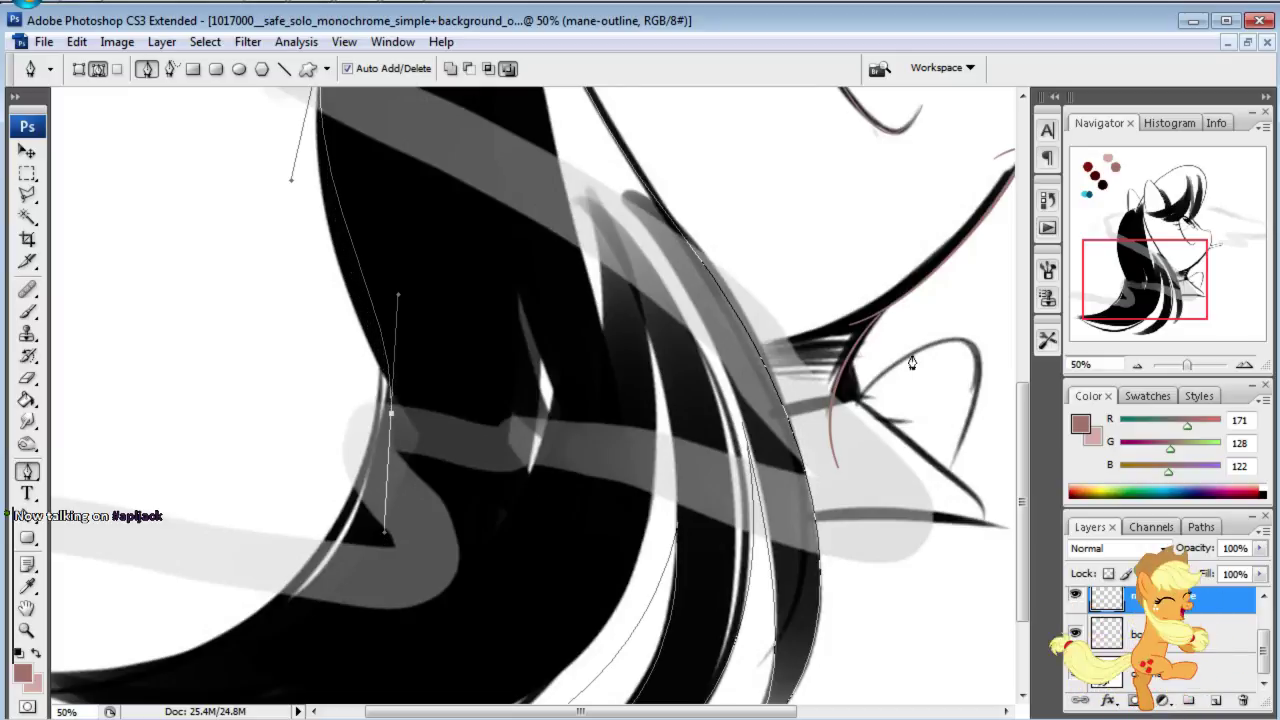
{"action": "left_click_drag", "start_coordinate": [881, 545], "coordinate": [973, 386]}
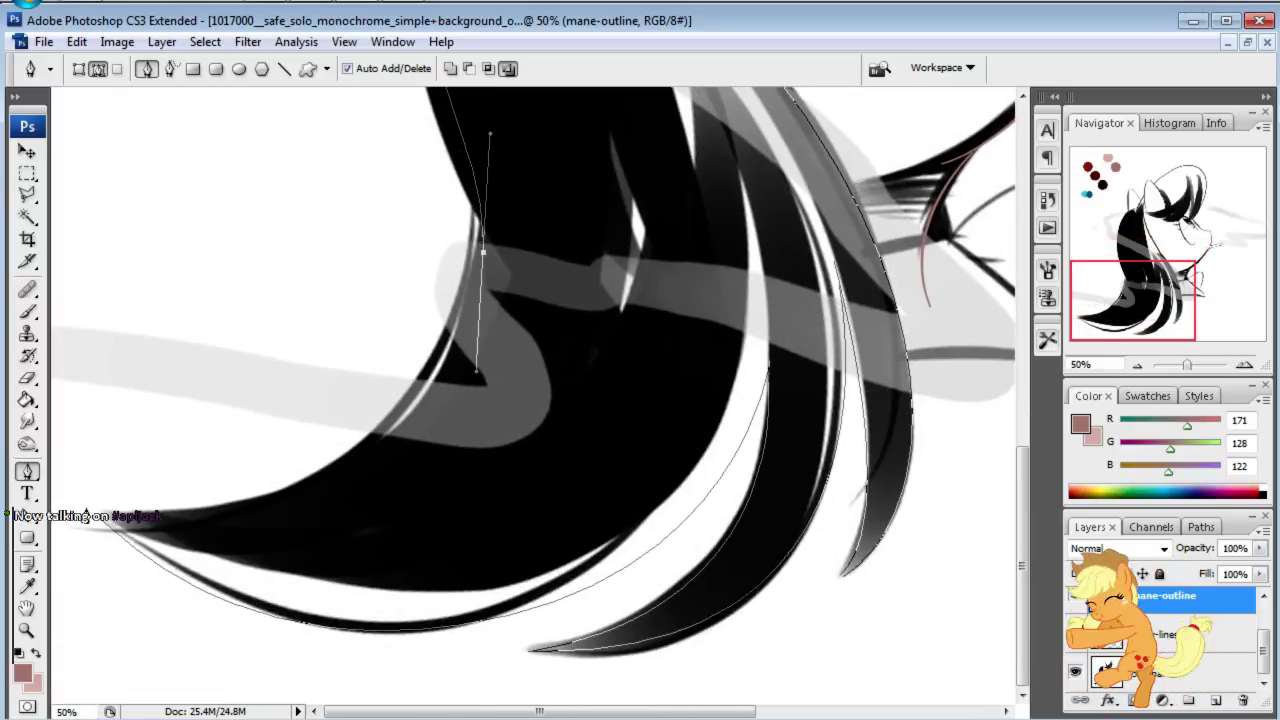
{"action": "left_click_drag", "start_coordinate": [111, 530], "coordinate": [172, 587]}
{"action": "left_click_drag", "start_coordinate": [2, 430], "coordinate": [2, 455]}
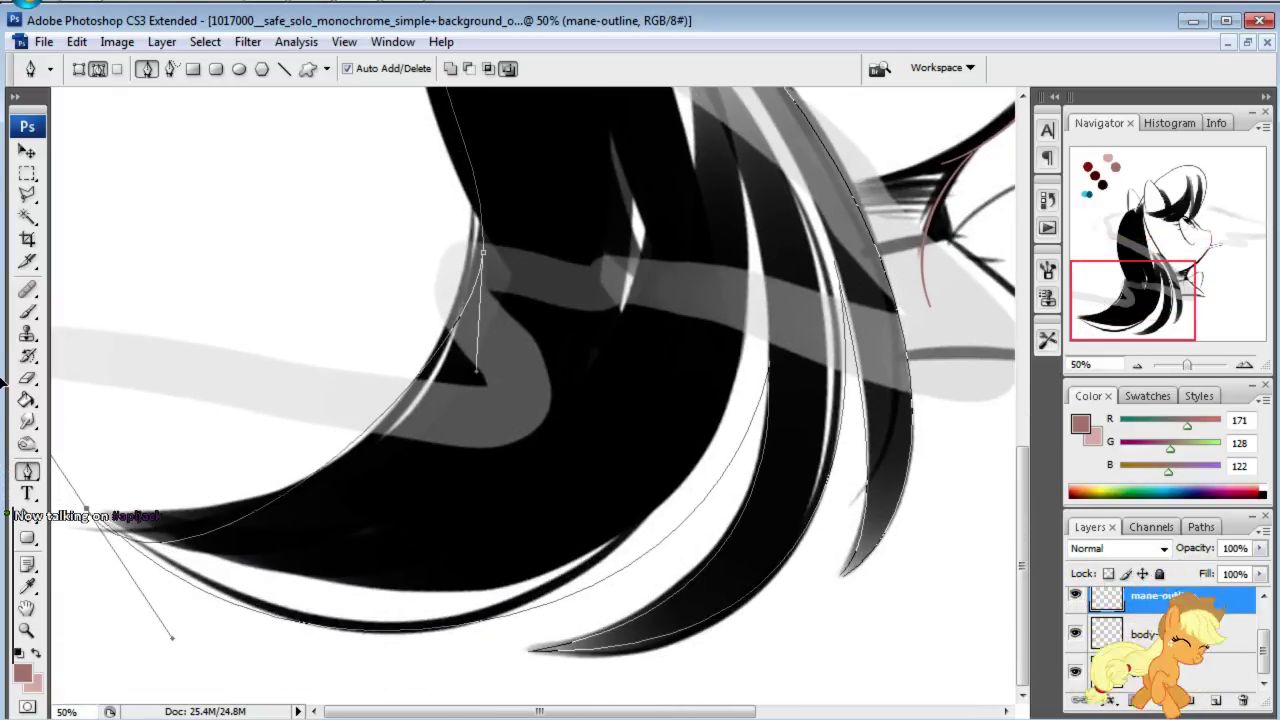
Step: Reshape the lower curve along the mane's outer edge with Direct Selection
{"action": "left_click", "coordinate": [26, 514]}
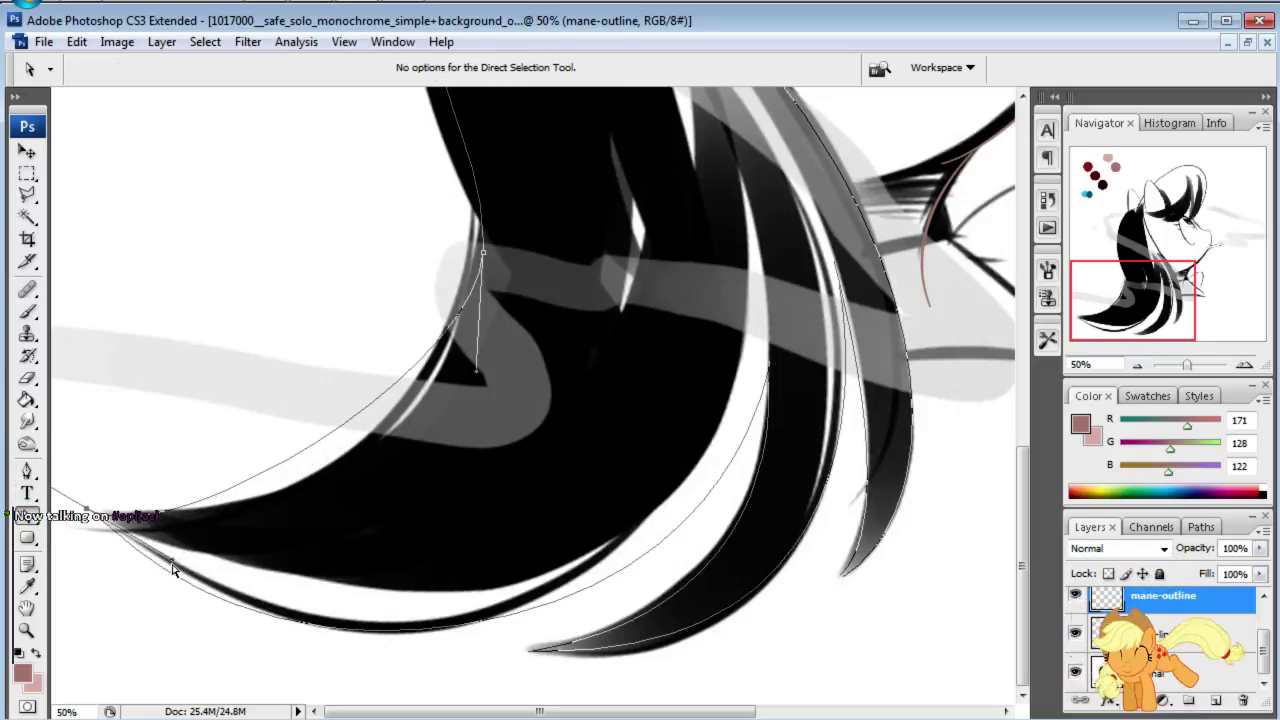
{"action": "left_click_drag", "start_coordinate": [172, 568], "coordinate": [300, 565]}
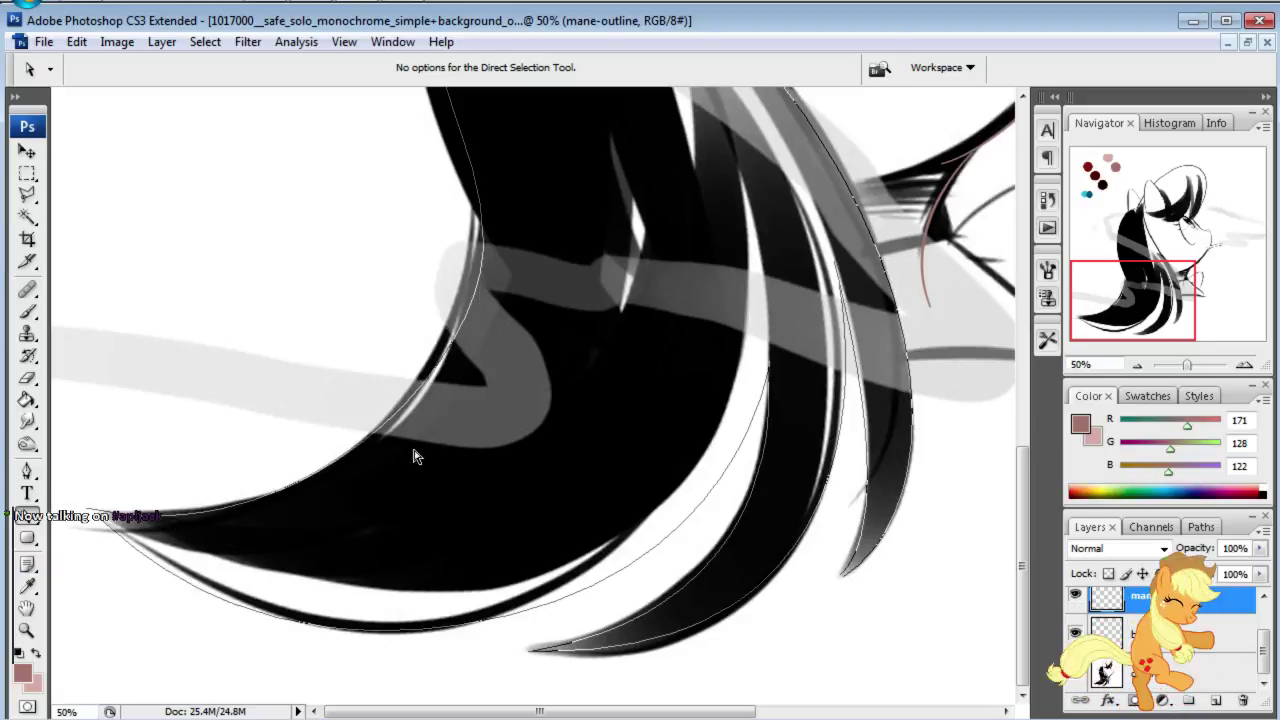
{"action": "mouse_move", "coordinate": [1185, 310]}
{"action": "left_mouse_down"}
{"action": "mouse_move", "coordinate": [1187, 294]}
{"action": "mouse_move", "coordinate": [1159, 344]}
{"action": "mouse_move", "coordinate": [1170, 134]}
{"action": "left_mouse_up"}
Step: Hide the reference painting and set up a near-black 6 px brush
{"action": "left_click", "coordinate": [1076, 672]}
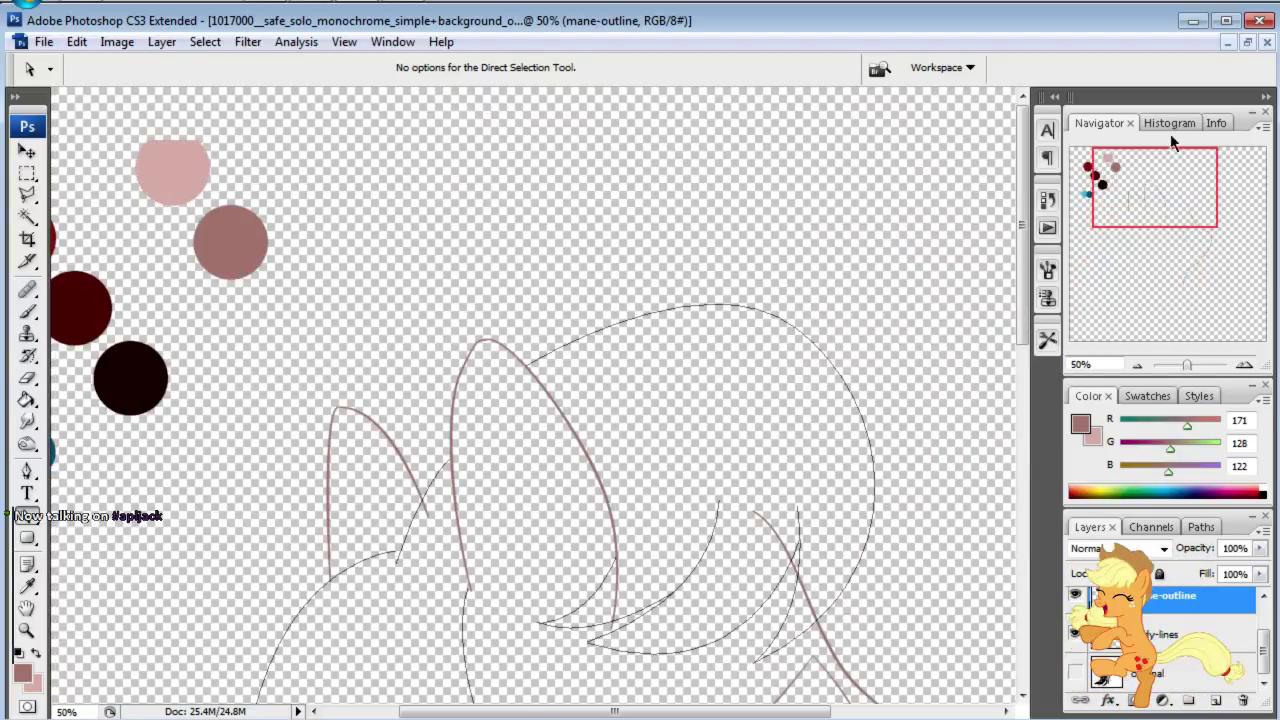
{"action": "left_click", "coordinate": [27, 311]}
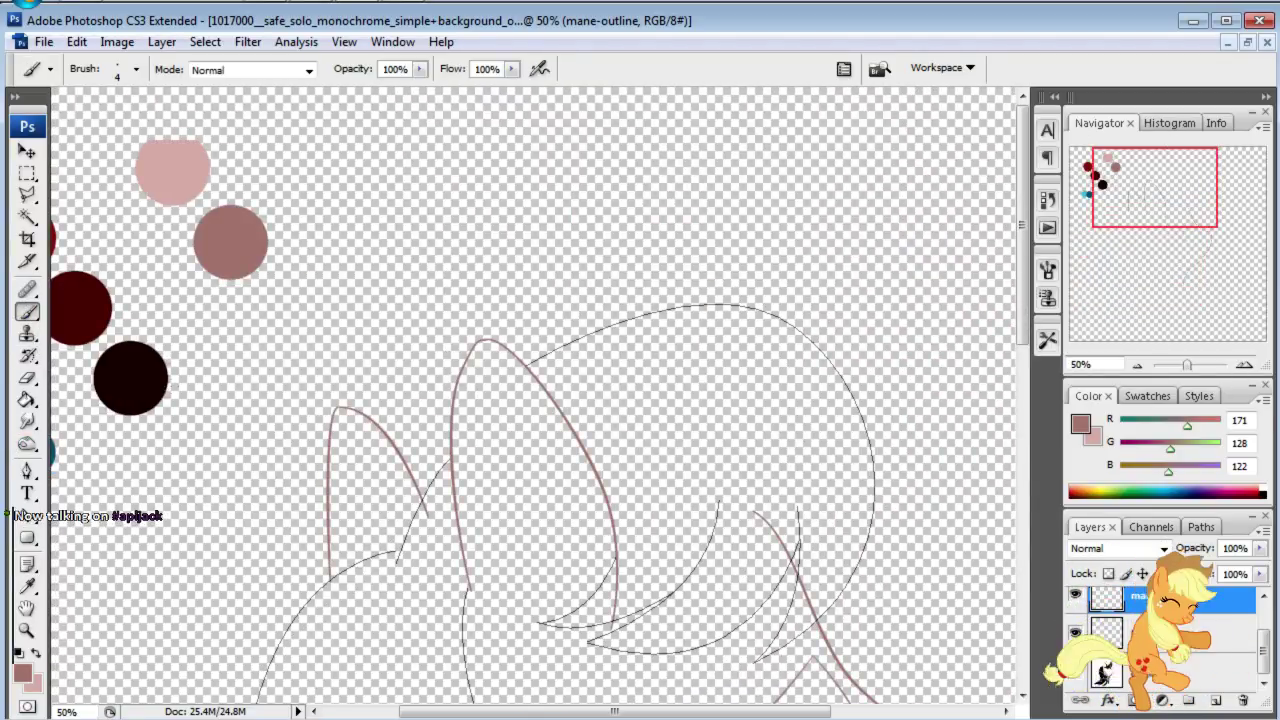
{"action": "left_click", "coordinate": [148, 374], "text": "alt"}
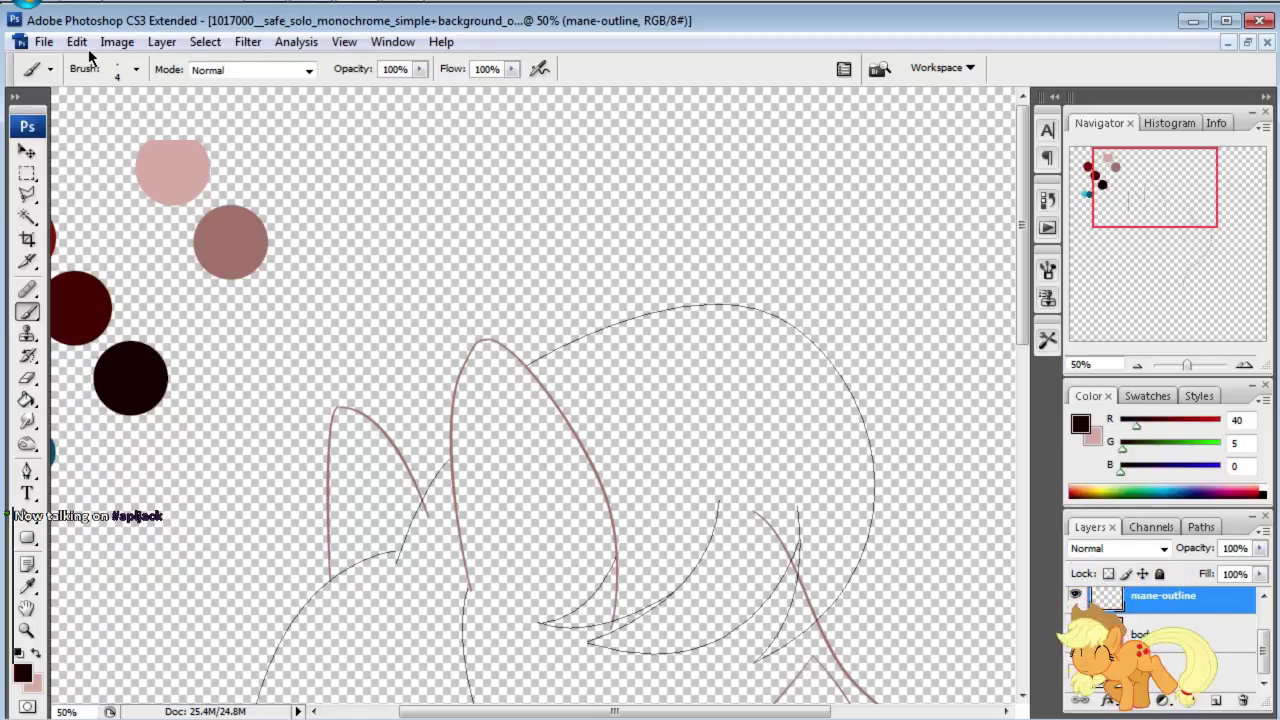
{"action": "left_click", "coordinate": [133, 72]}
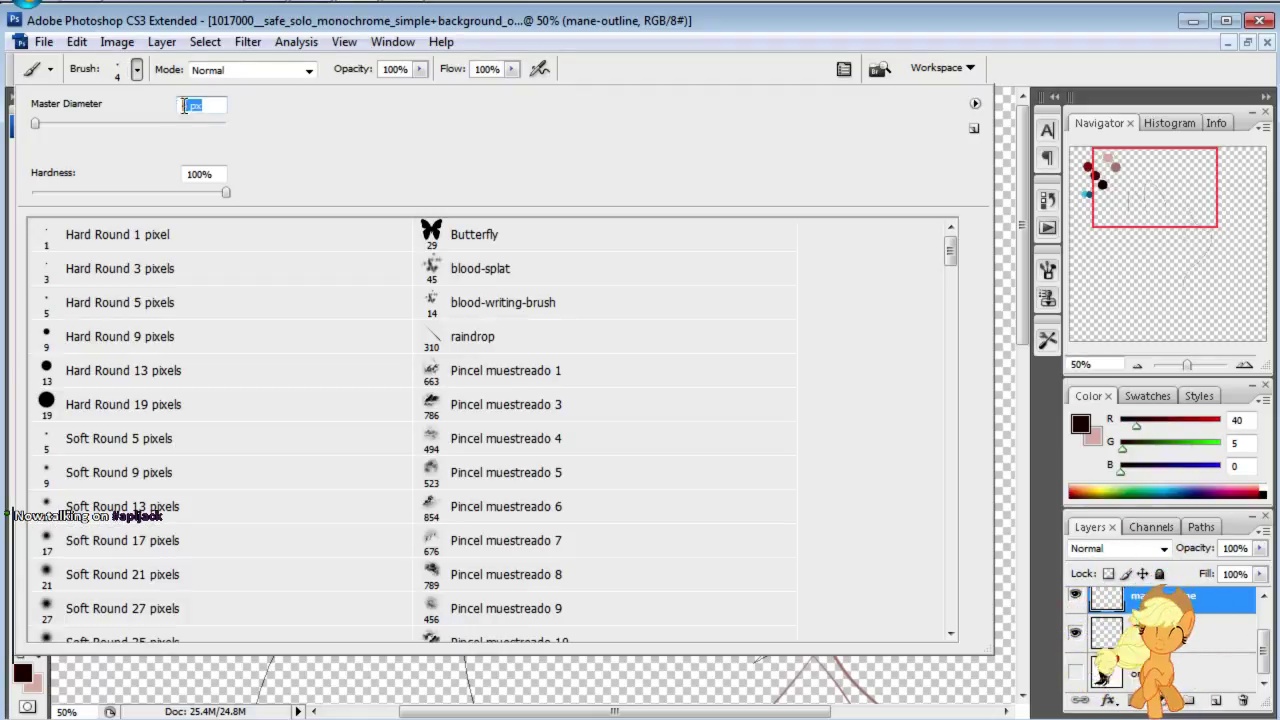
{"action": "left_click_drag", "start_coordinate": [35, 123], "coordinate": [37, 123]}
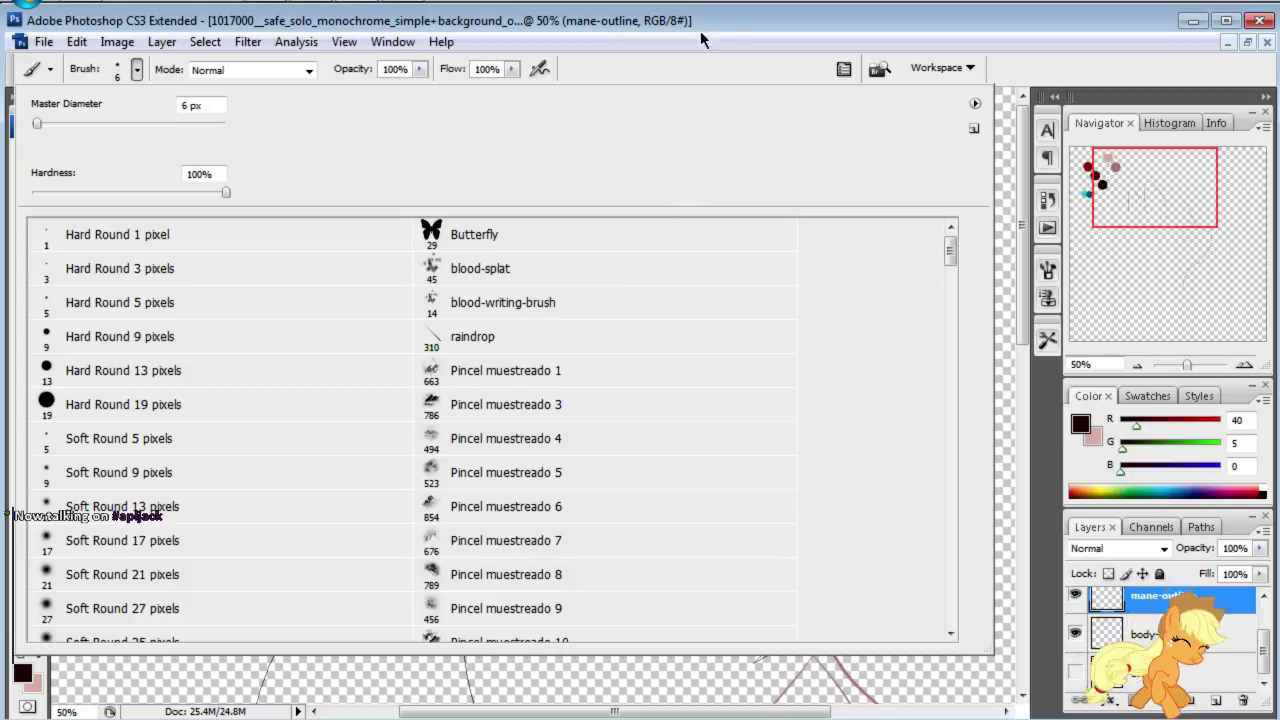
{"action": "key", "text": "Return"}
Step: Stroke the mane outline path with the brush on the mane-outline layer
{"action": "key", "text": "p"}
{"action": "right_click", "coordinate": [287, 494]}
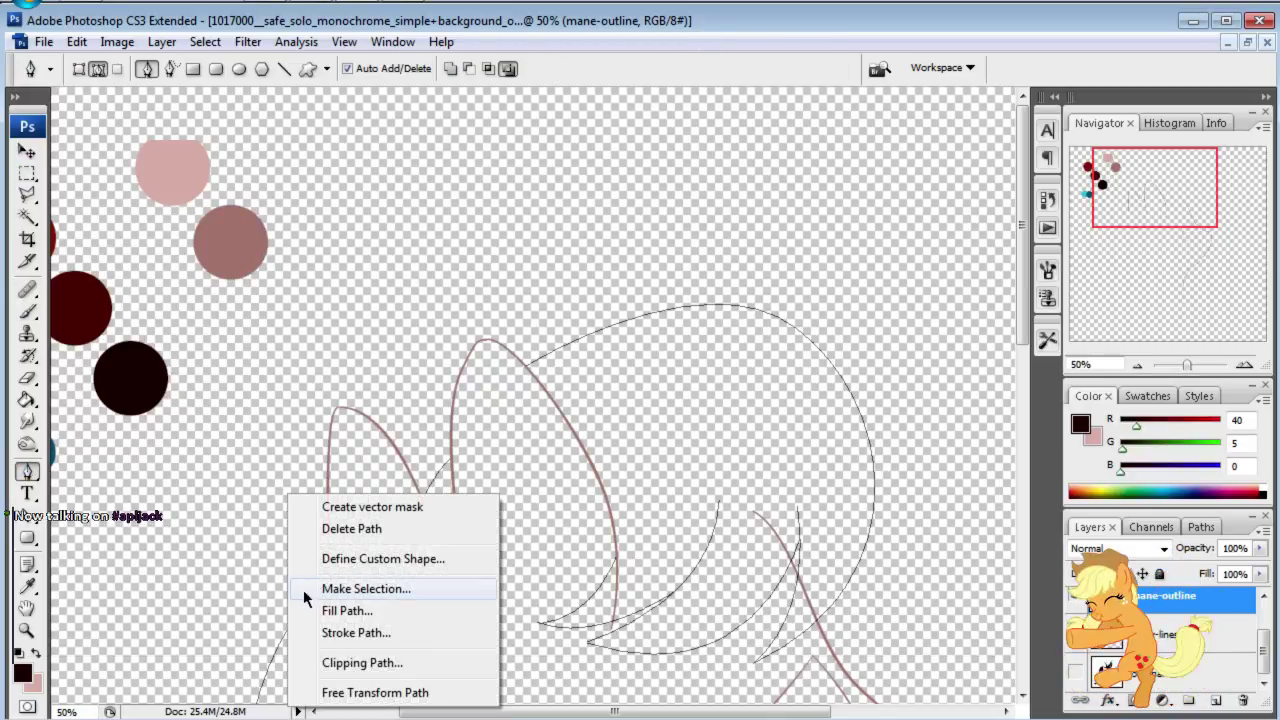
{"action": "left_click", "coordinate": [347, 633]}
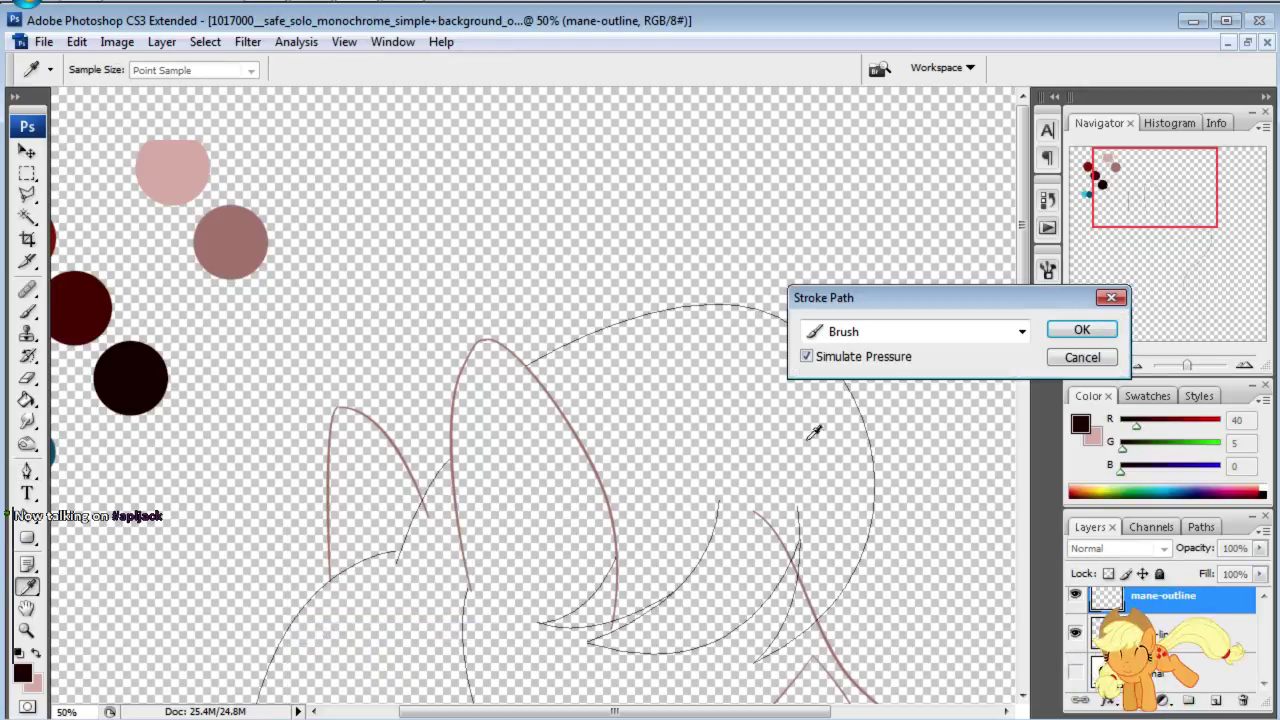
{"action": "left_click", "coordinate": [1069, 338]}
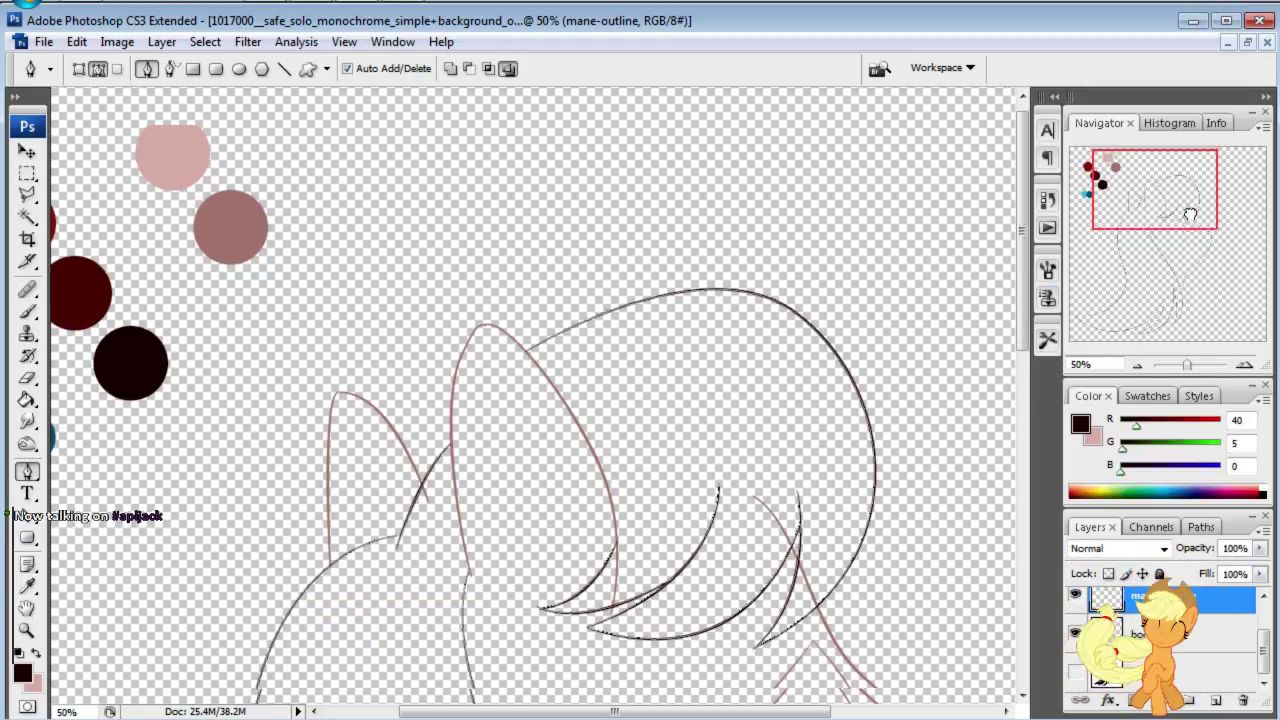
{"action": "mouse_move", "coordinate": [1189, 211]}
{"action": "left_mouse_down"}
{"action": "mouse_move", "coordinate": [1184, 262]}
{"action": "mouse_move", "coordinate": [1189, 218]}
{"action": "left_mouse_up"}
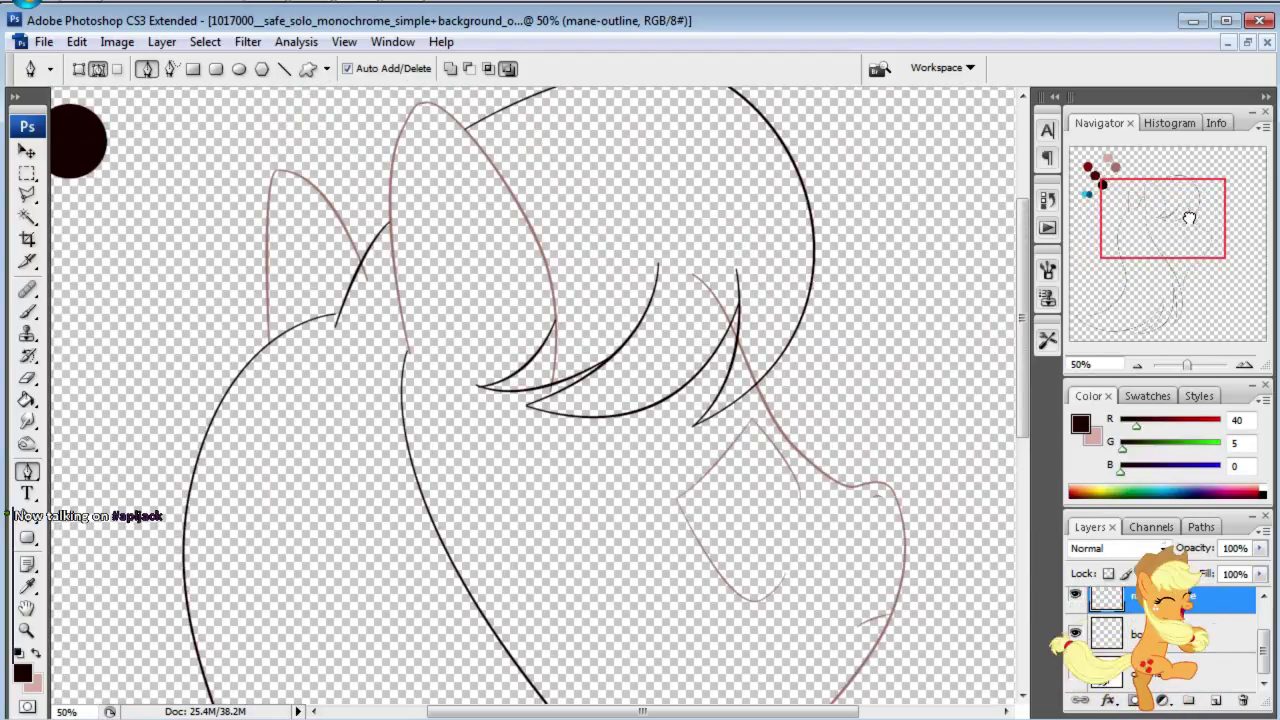
{"action": "mouse_move", "coordinate": [1189, 218]}
{"action": "left_mouse_down"}
{"action": "mouse_move", "coordinate": [1192, 268]}
{"action": "mouse_move", "coordinate": [1202, 234]}
{"action": "left_mouse_up"}
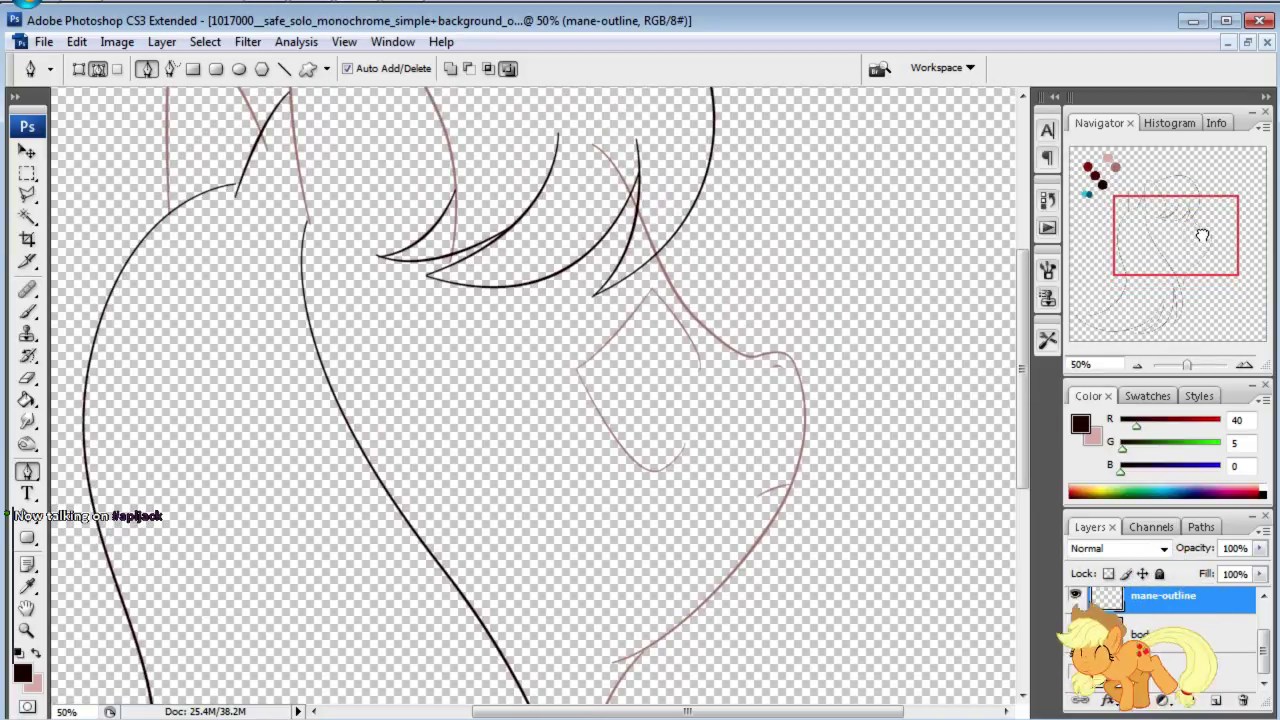
{"action": "left_click_drag", "start_coordinate": [1202, 234], "coordinate": [1184, 238]}
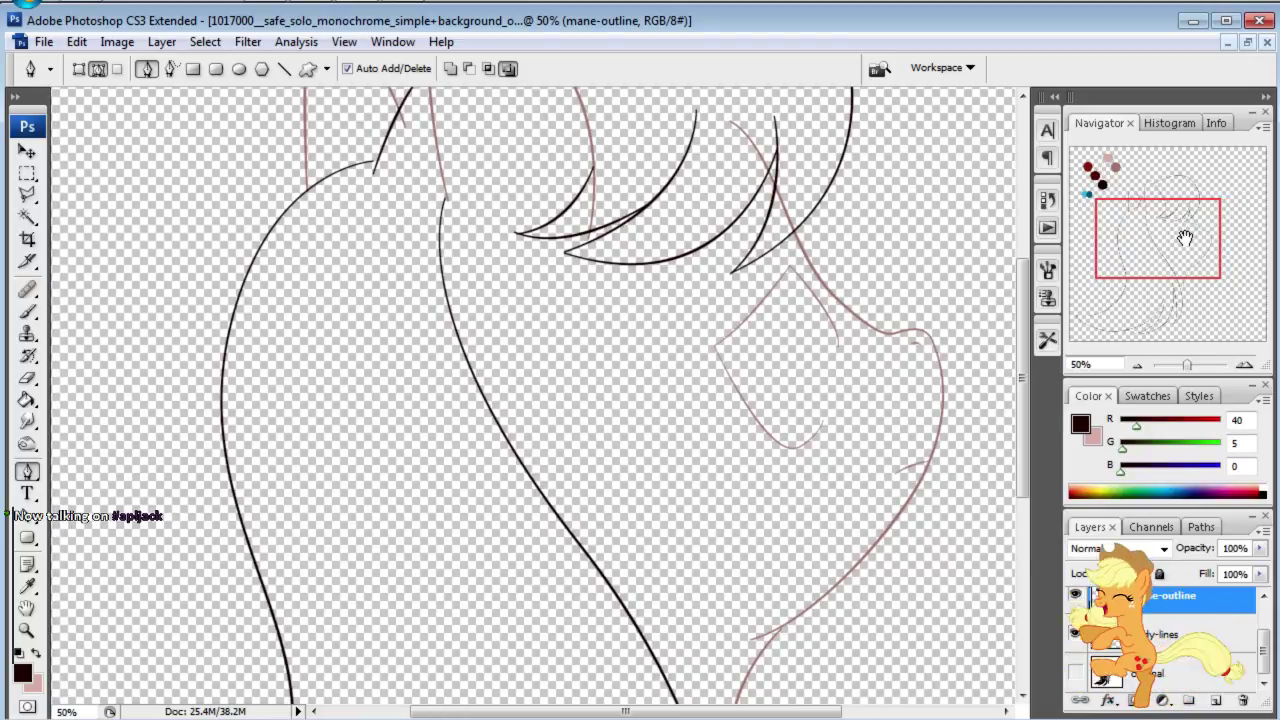
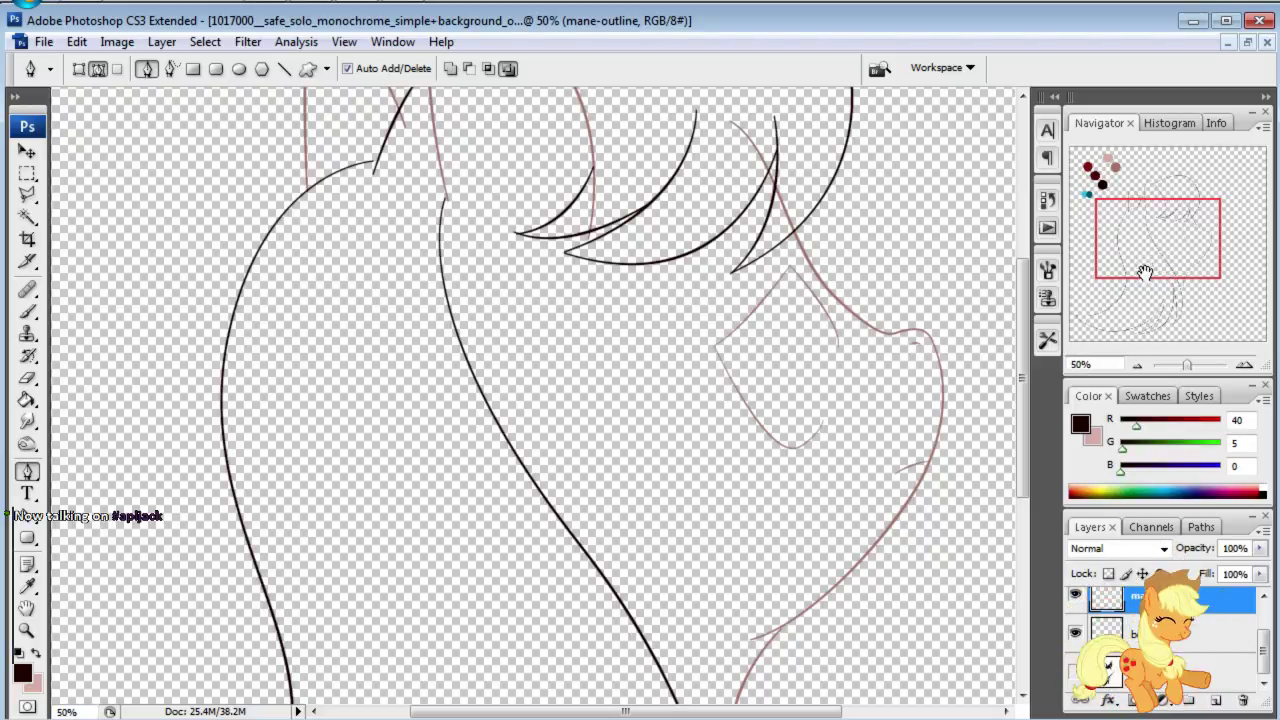
Step: Show the other artwork layers again and pan across the mane, lower mane and face
{"action": "left_click", "coordinate": [1075, 595], "text": "alt"}
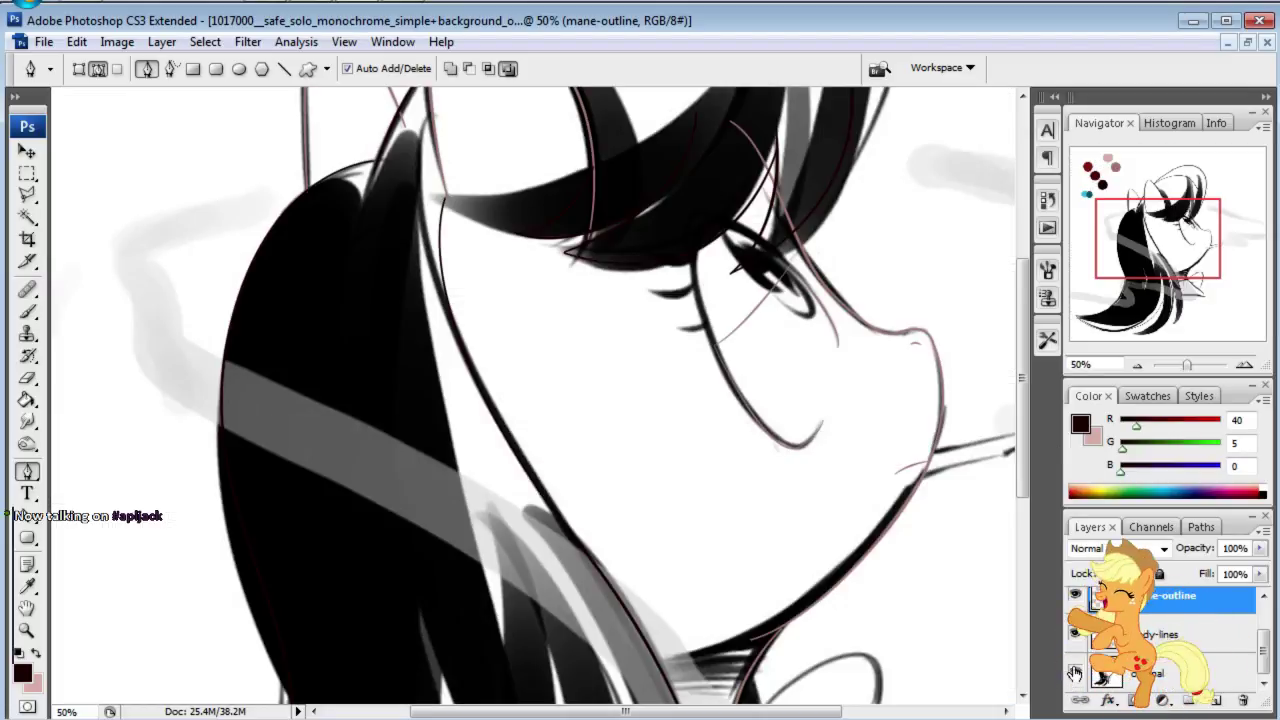
{"action": "left_click_drag", "start_coordinate": [1135, 250], "coordinate": [1136, 240]}
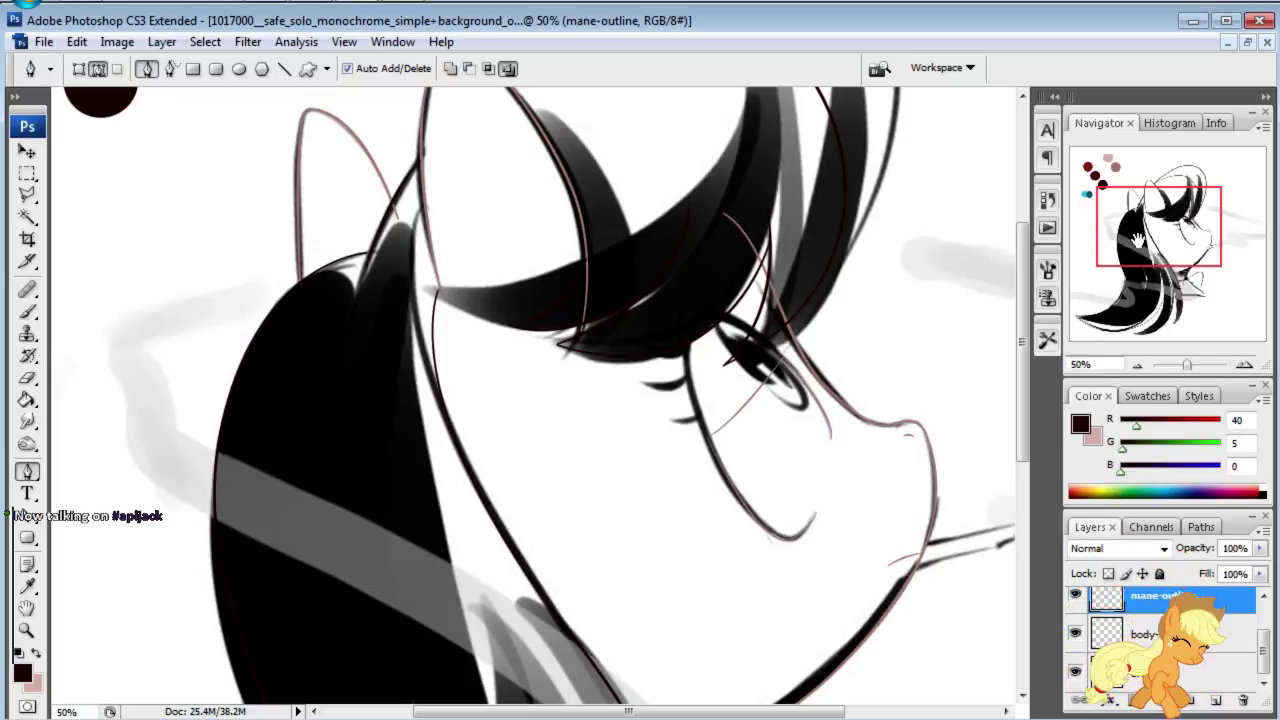
{"action": "mouse_move", "coordinate": [1138, 238]}
{"action": "left_mouse_down"}
{"action": "mouse_move", "coordinate": [1138, 332]}
{"action": "mouse_move", "coordinate": [1147, 265]}
{"action": "left_mouse_up"}
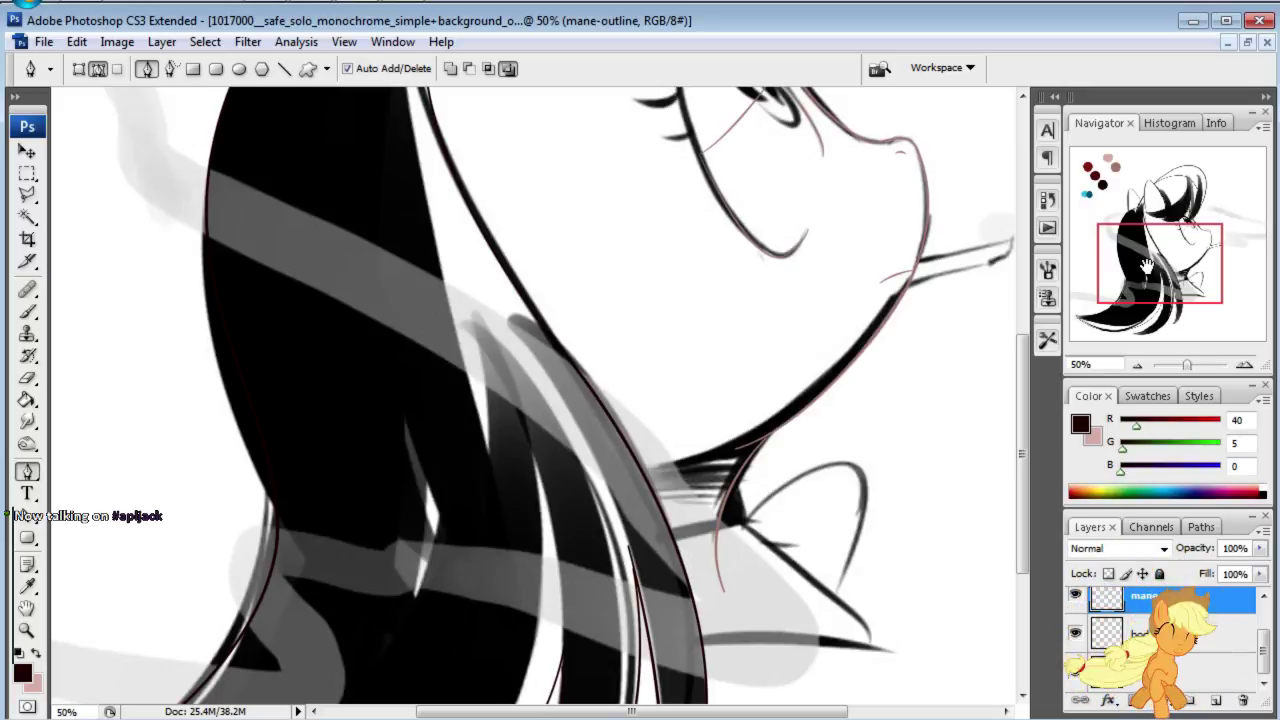
{"action": "left_click_drag", "start_coordinate": [1170, 268], "coordinate": [1150, 313]}
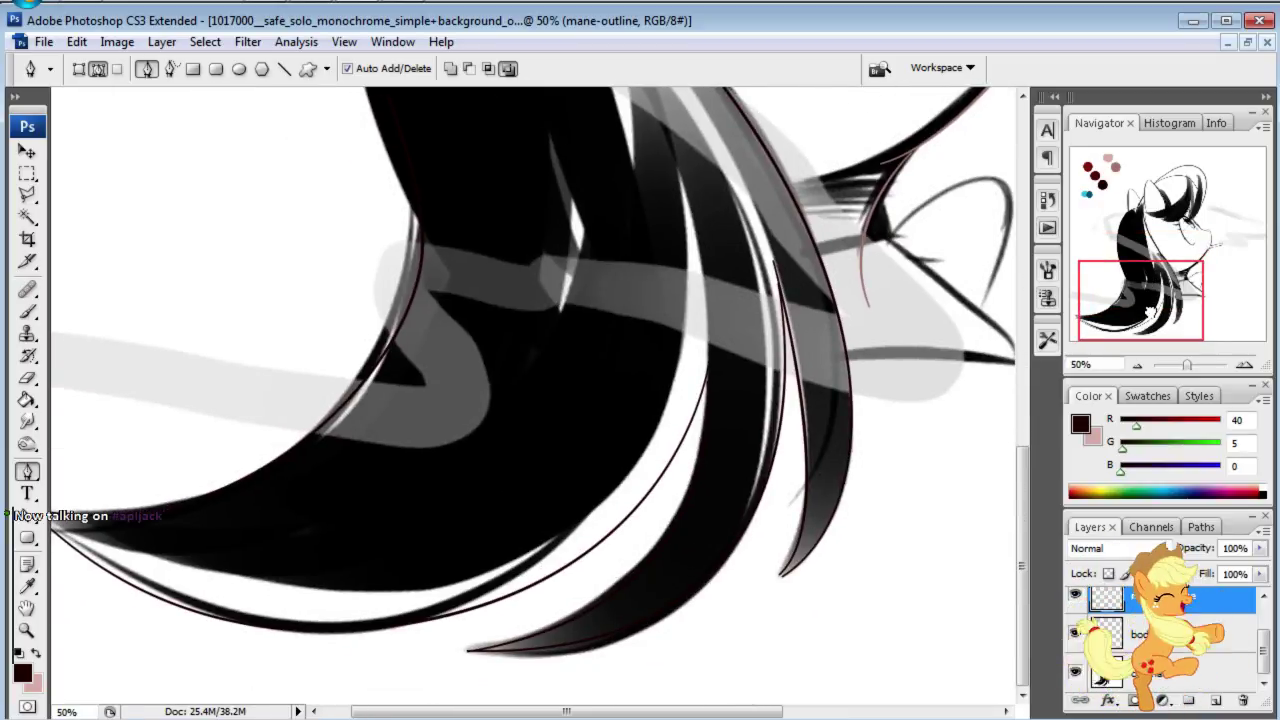
{"action": "mouse_move", "coordinate": [1150, 313]}
{"action": "left_mouse_down"}
{"action": "mouse_move", "coordinate": [1163, 234]}
{"action": "mouse_move", "coordinate": [1175, 264]}
{"action": "left_mouse_up"}
Step: Create a layer group named body-work and move body-lines into it
{"action": "left_click", "coordinate": [1230, 634]}
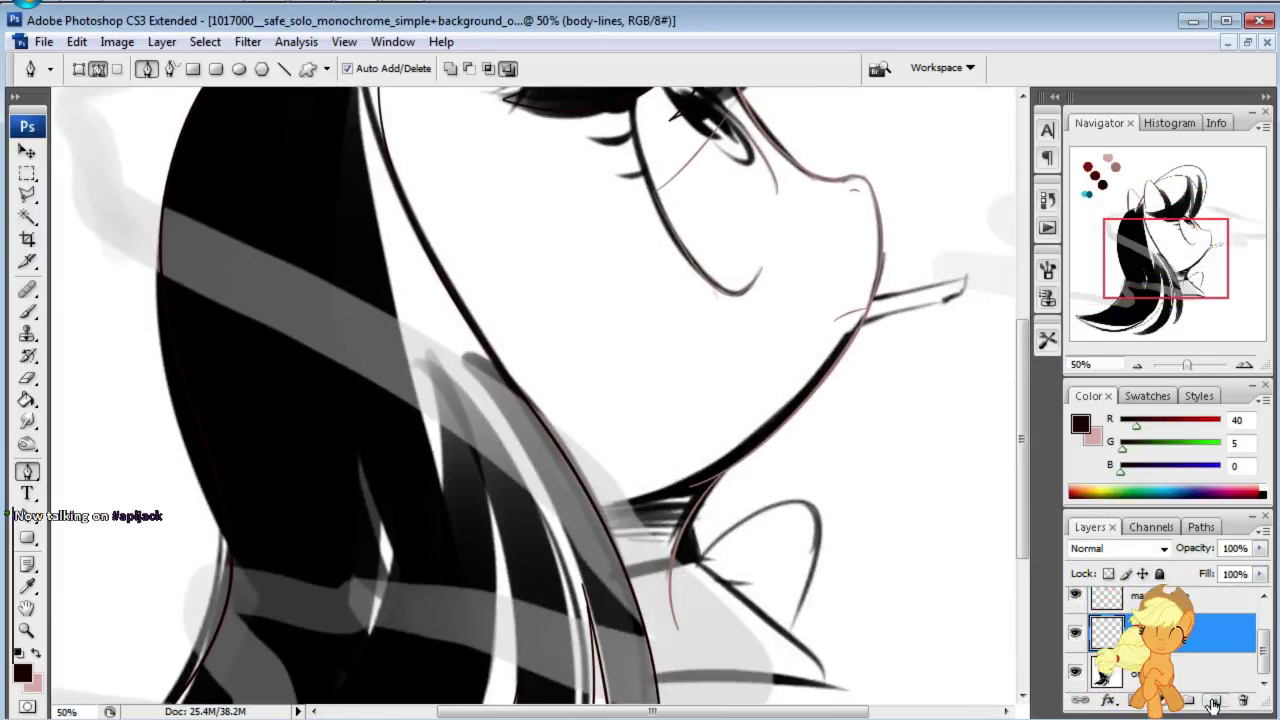
{"action": "left_click", "coordinate": [1189, 703]}
{"action": "type", "text": "body-work"}
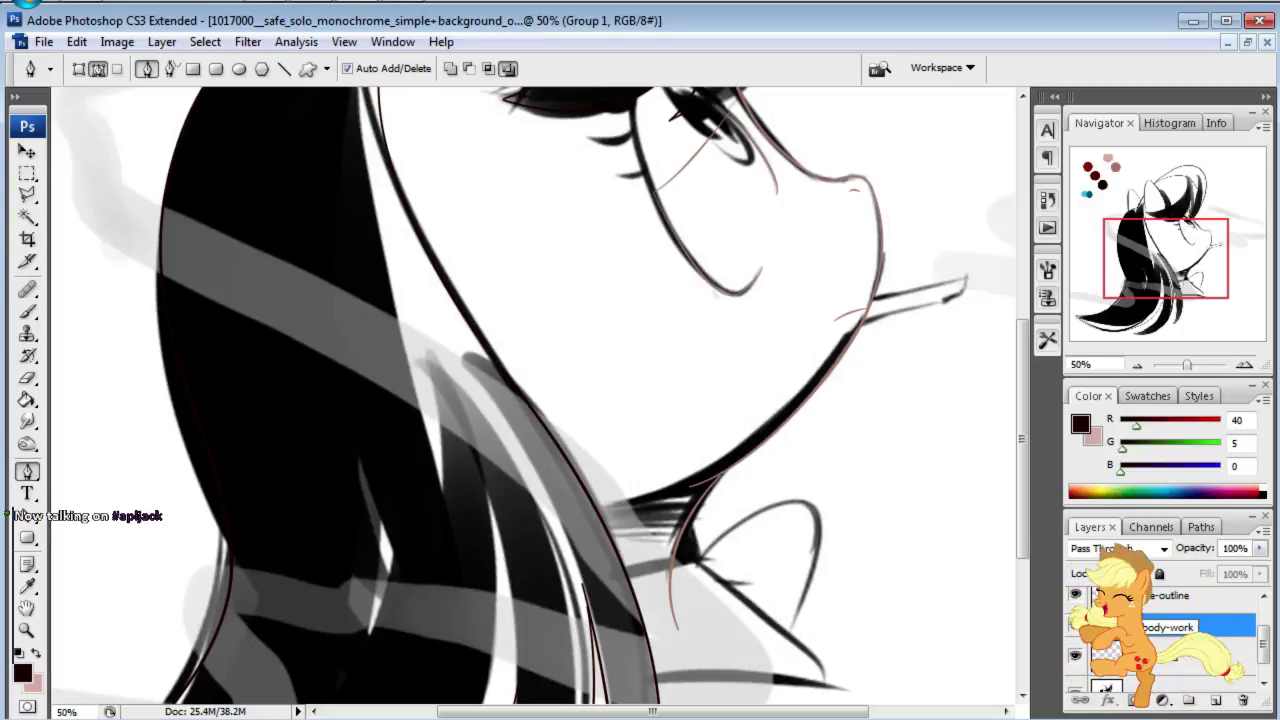
{"action": "key", "text": "Return"}
{"action": "left_click_drag", "start_coordinate": [1118, 626], "coordinate": [1118, 688]}
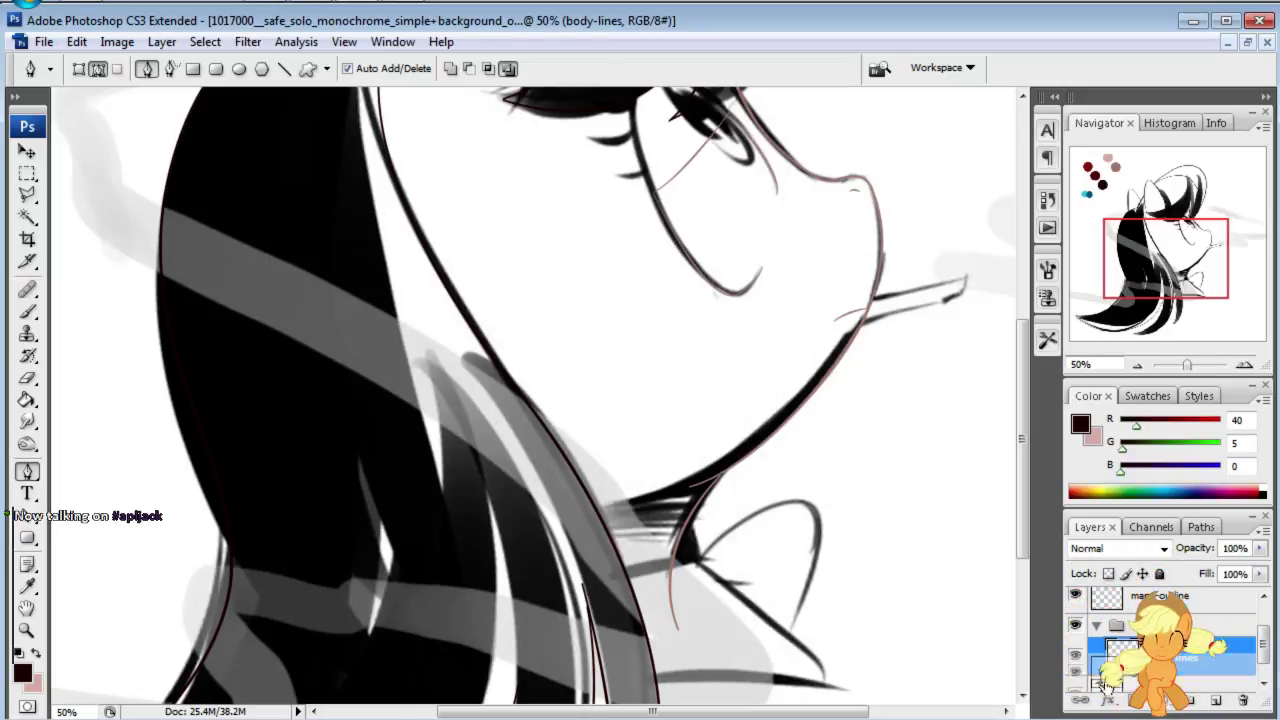
Step: Add a new empty layer named base below the body-work group
{"action": "scroll", "coordinate": [1105, 683], "scroll_direction": "up", "scroll_amount": 2}
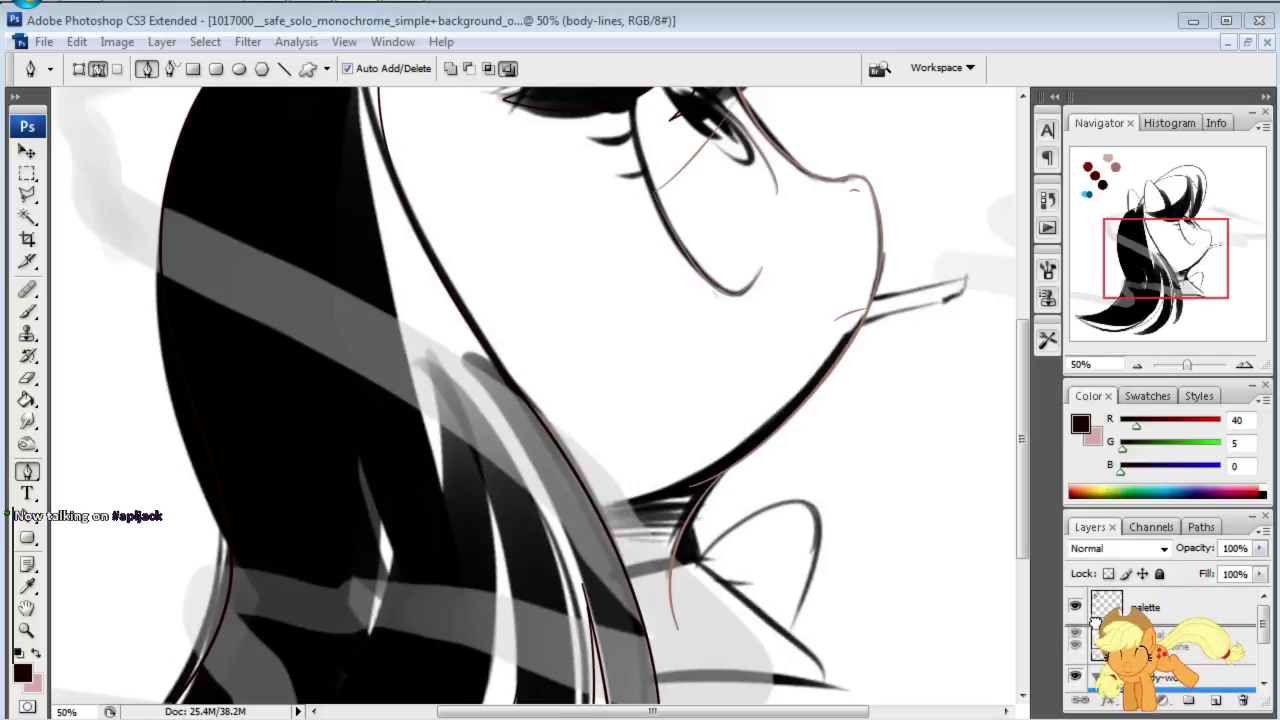
{"action": "scroll", "coordinate": [1099, 620], "scroll_direction": "down", "scroll_amount": 2}
{"action": "left_click", "coordinate": [1177, 672]}
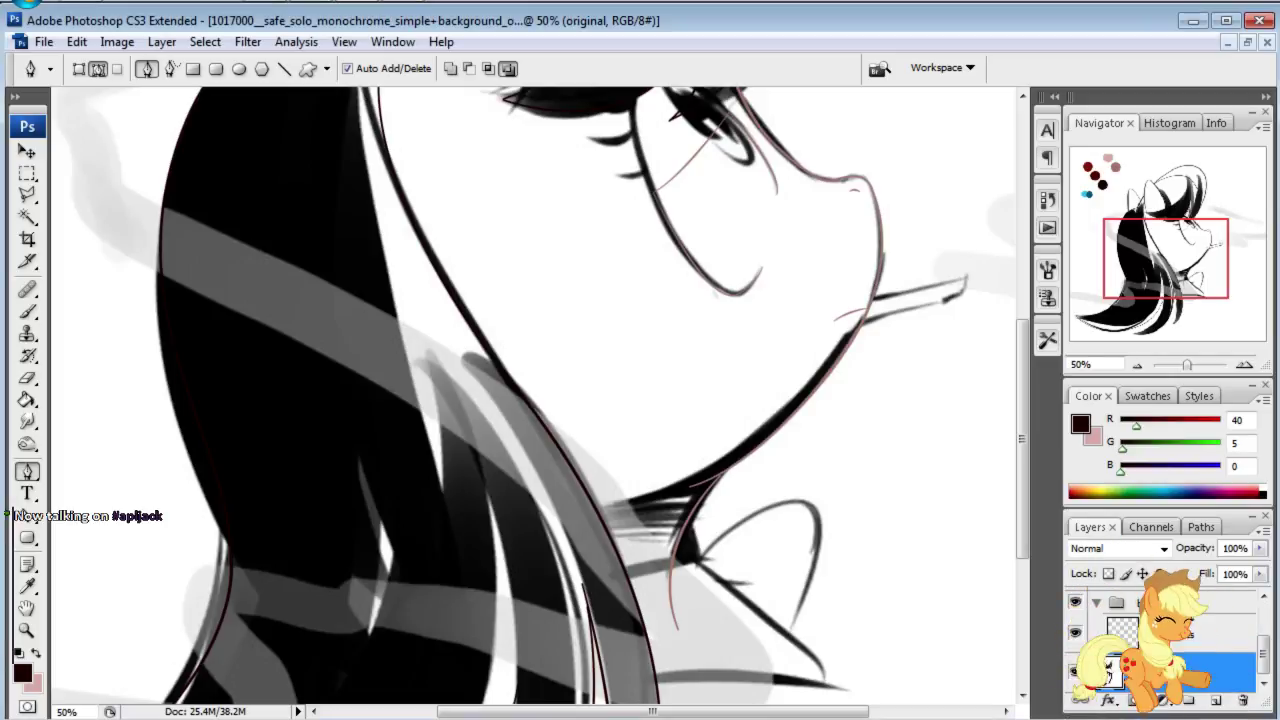
{"action": "left_click", "coordinate": [1177, 640]}
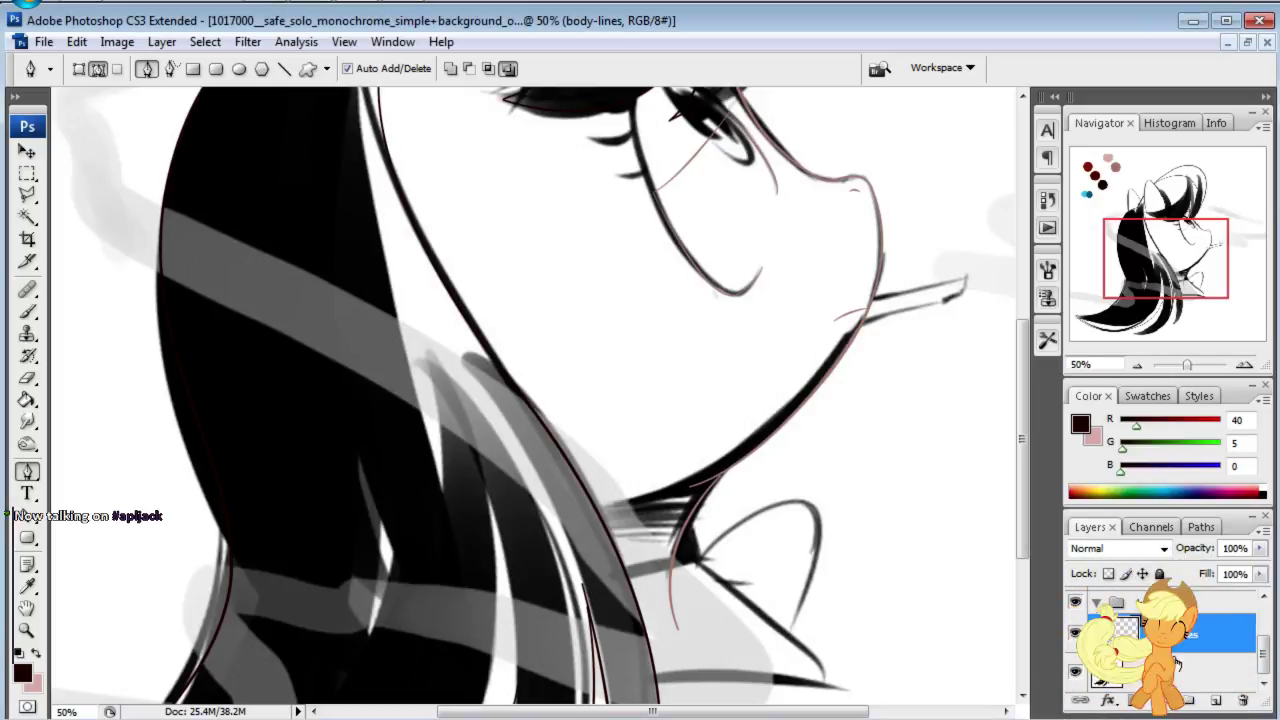
{"action": "left_click", "coordinate": [1210, 702]}
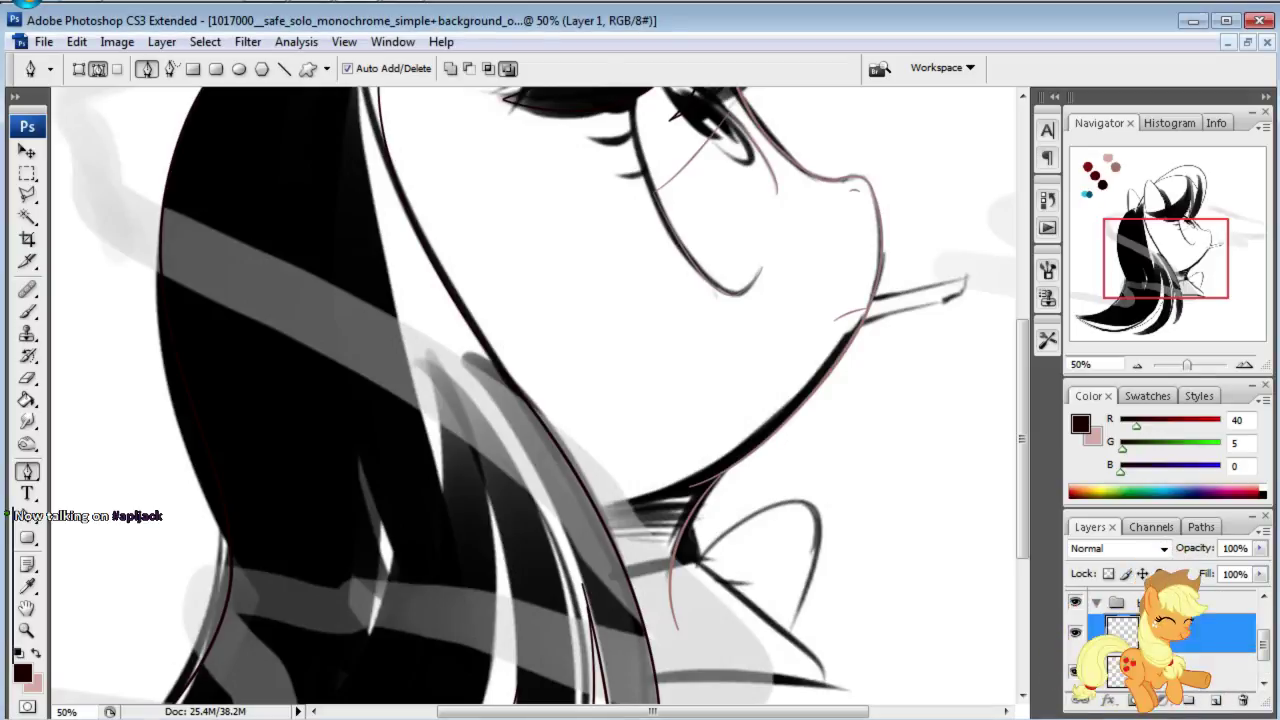
{"action": "double_click", "coordinate": [1177, 676]}
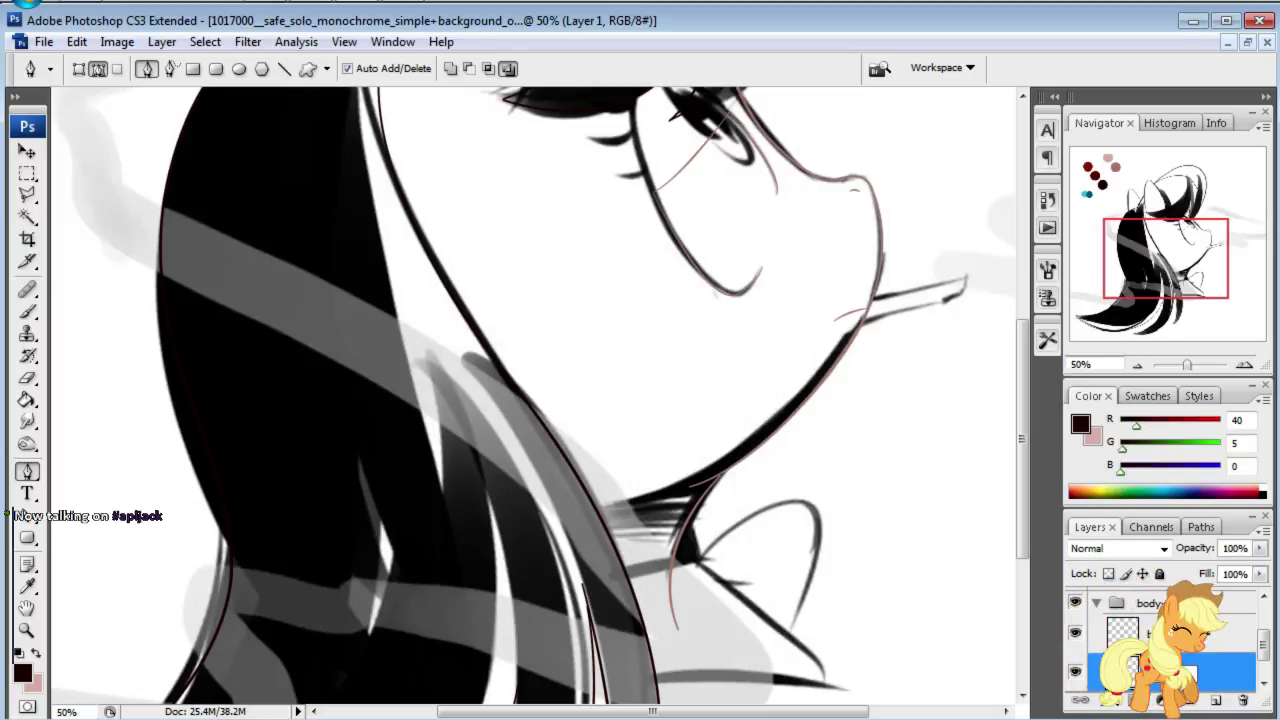
{"action": "key", "text": "Return"}
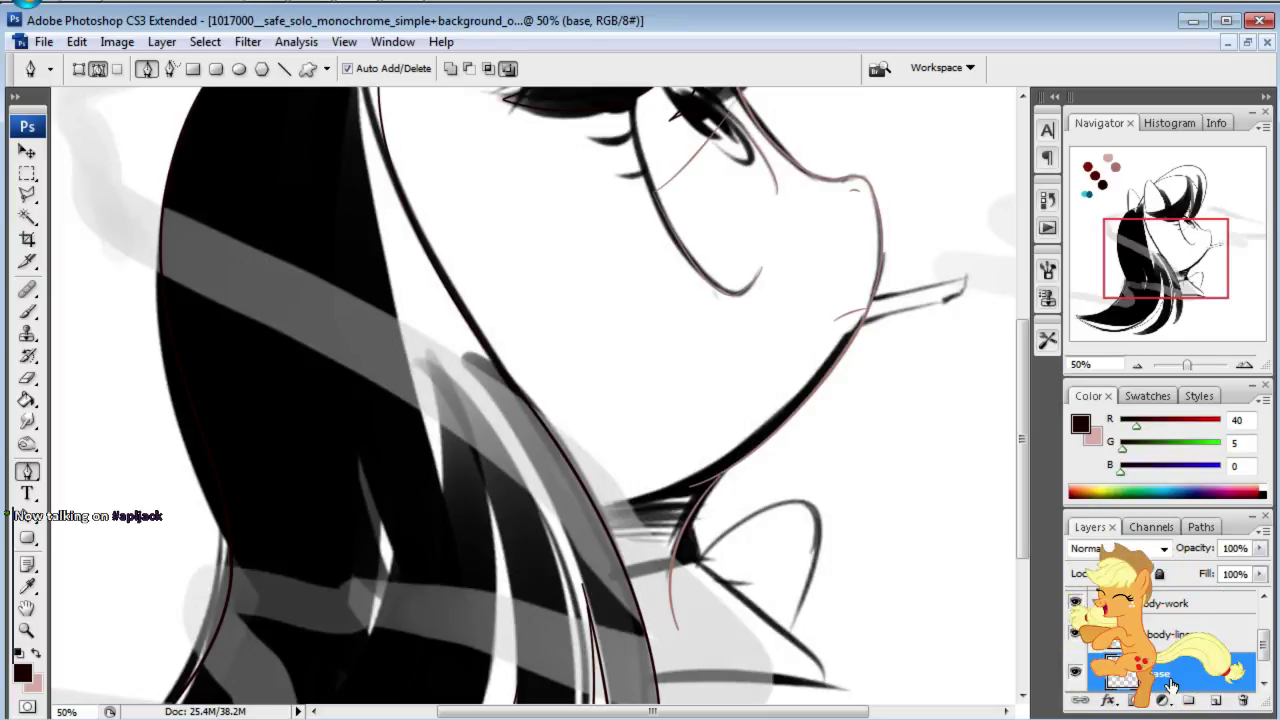
{"action": "left_click_drag", "start_coordinate": [1193, 265], "coordinate": [1159, 195]}
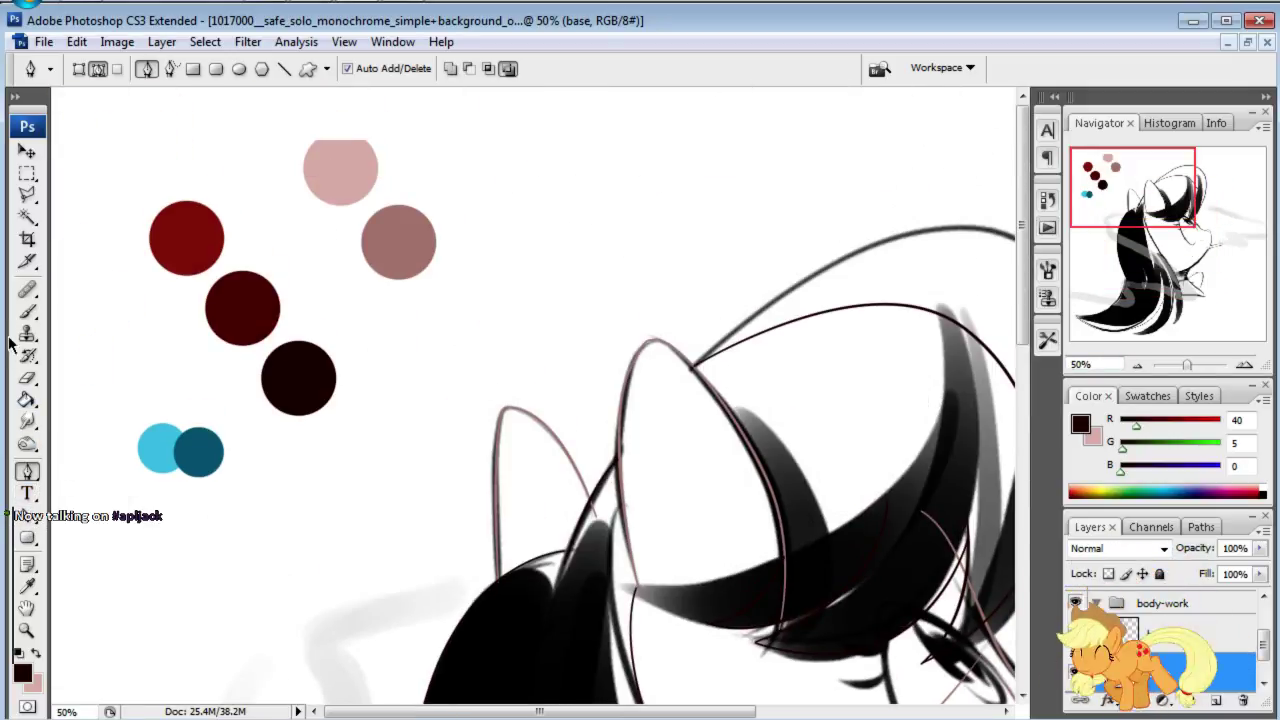
Step: Sample the pale pink swatch with an enlarged brush and dab it near the neck
{"action": "left_click", "coordinate": [27, 311]}
{"action": "left_click", "coordinate": [346, 178], "text": "alt"}
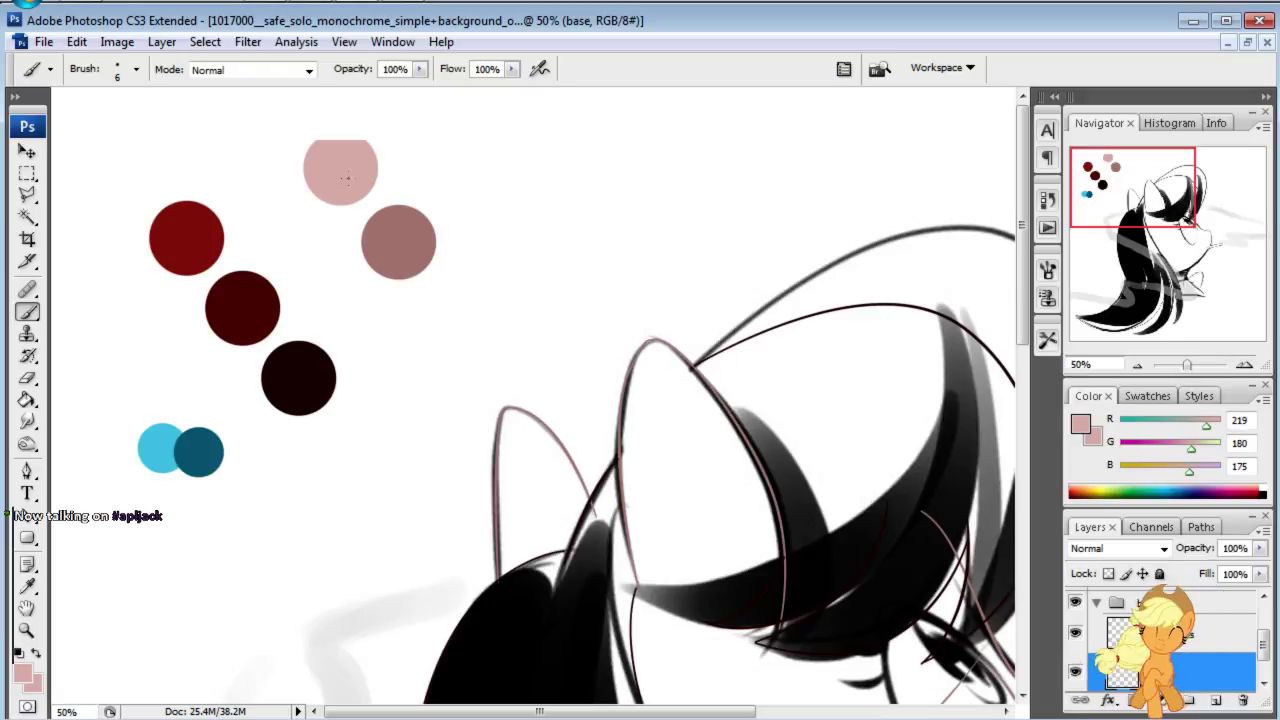
{"action": "left_click_drag", "start_coordinate": [1205, 235], "coordinate": [1207, 303]}
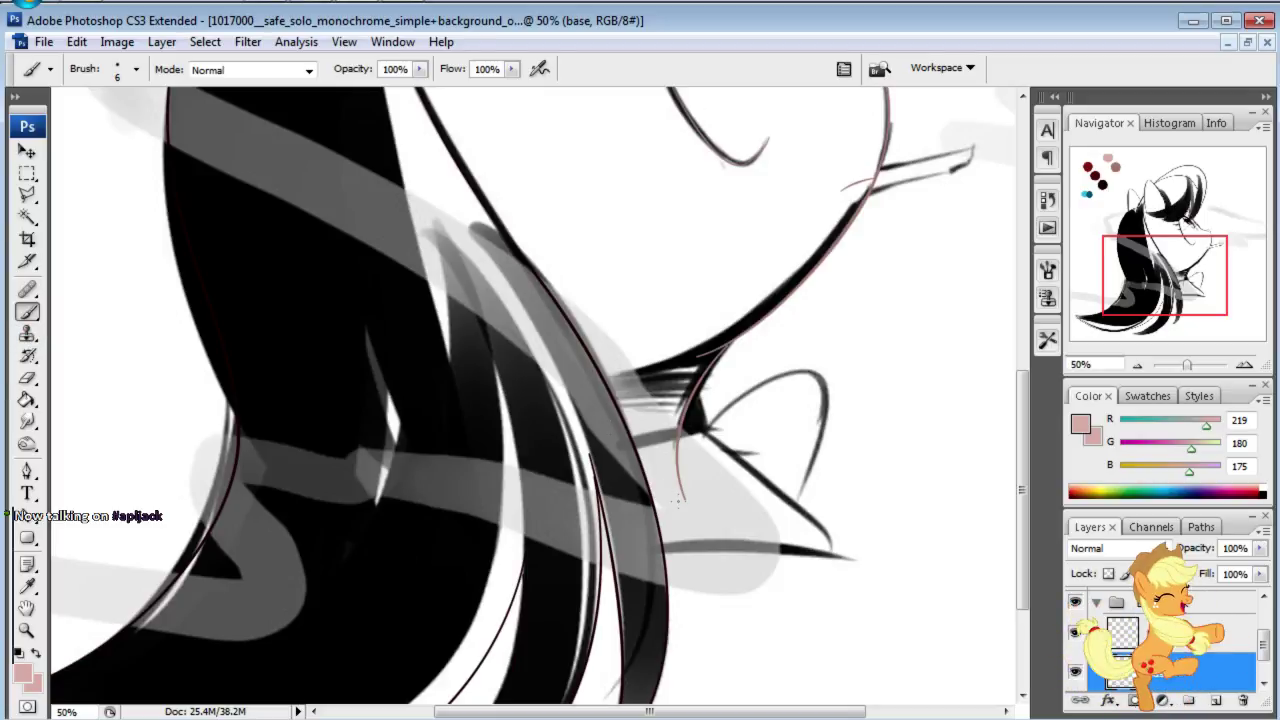
{"action": "key", "text": "bracketright"}
{"action": "key", "text": "bracketright"}
{"action": "key", "text": "bracketright"}
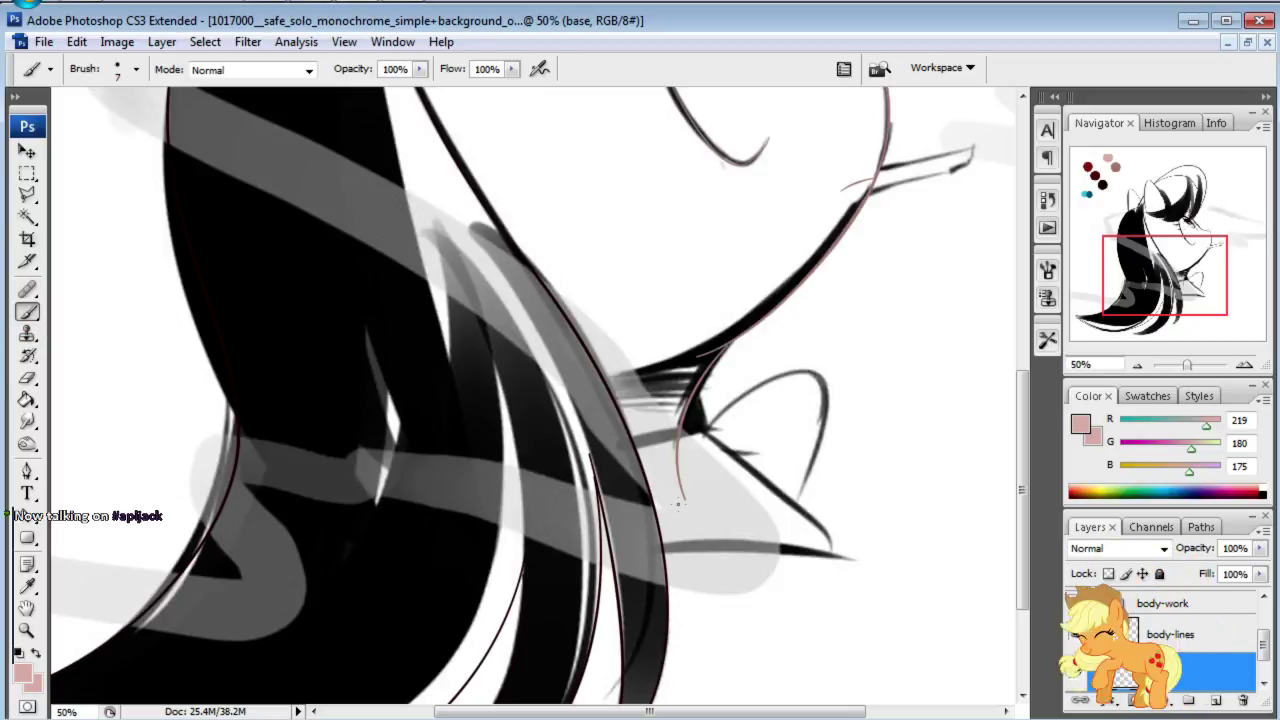
{"action": "key", "text": "bracketright"}
{"action": "key", "text": "bracketright"}
{"action": "key", "text": "bracketright"}
{"action": "key", "text": "bracketright"}
{"action": "key", "text": "bracketright"}
{"action": "key", "text": "bracketright"}
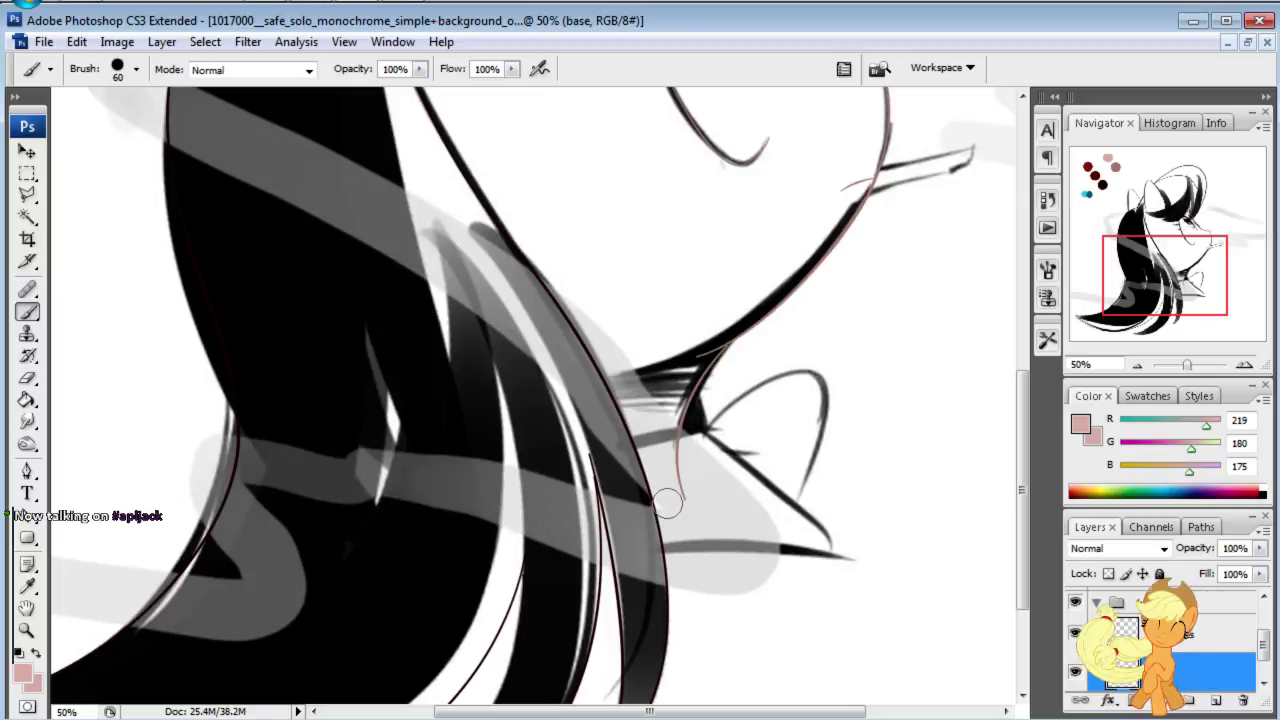
{"action": "left_click", "coordinate": [668, 501]}
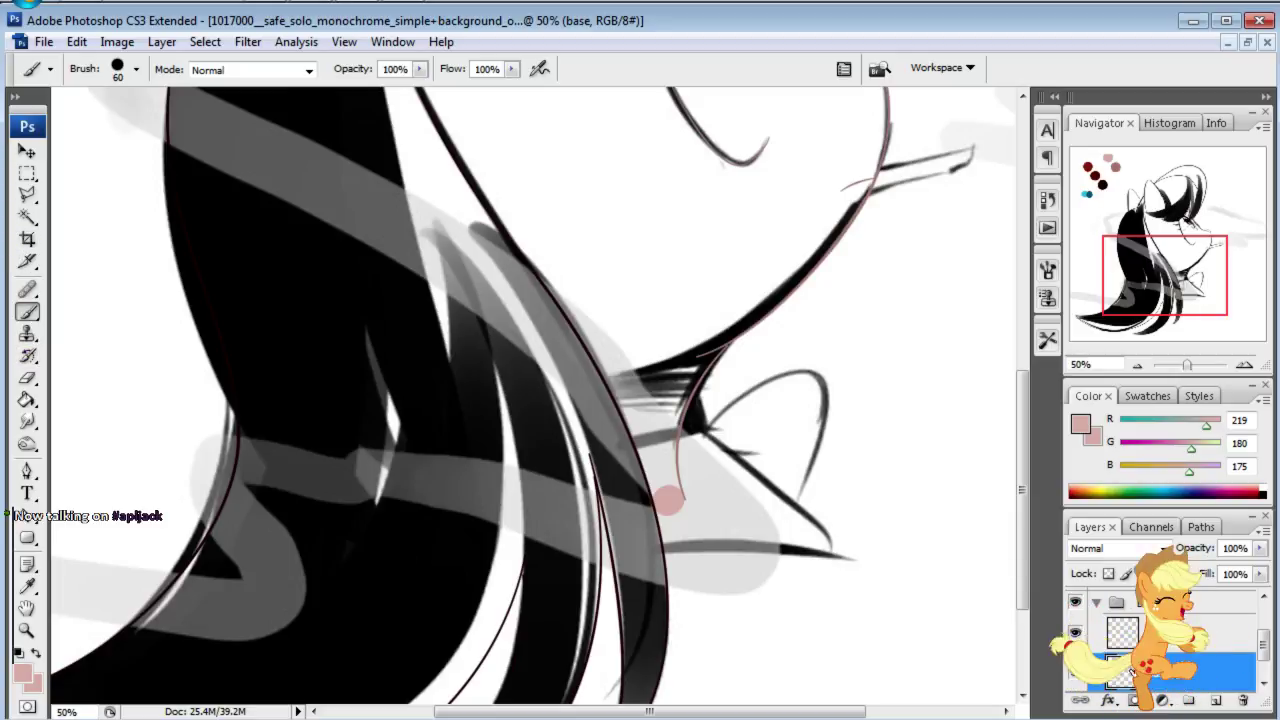
Step: Hide the painted reference layer and set the Navigator zoom to 100% on the face
{"action": "scroll", "coordinate": [1165, 635], "scroll_direction": "down", "scroll_amount": 1}
{"action": "left_click", "coordinate": [1075, 673]}
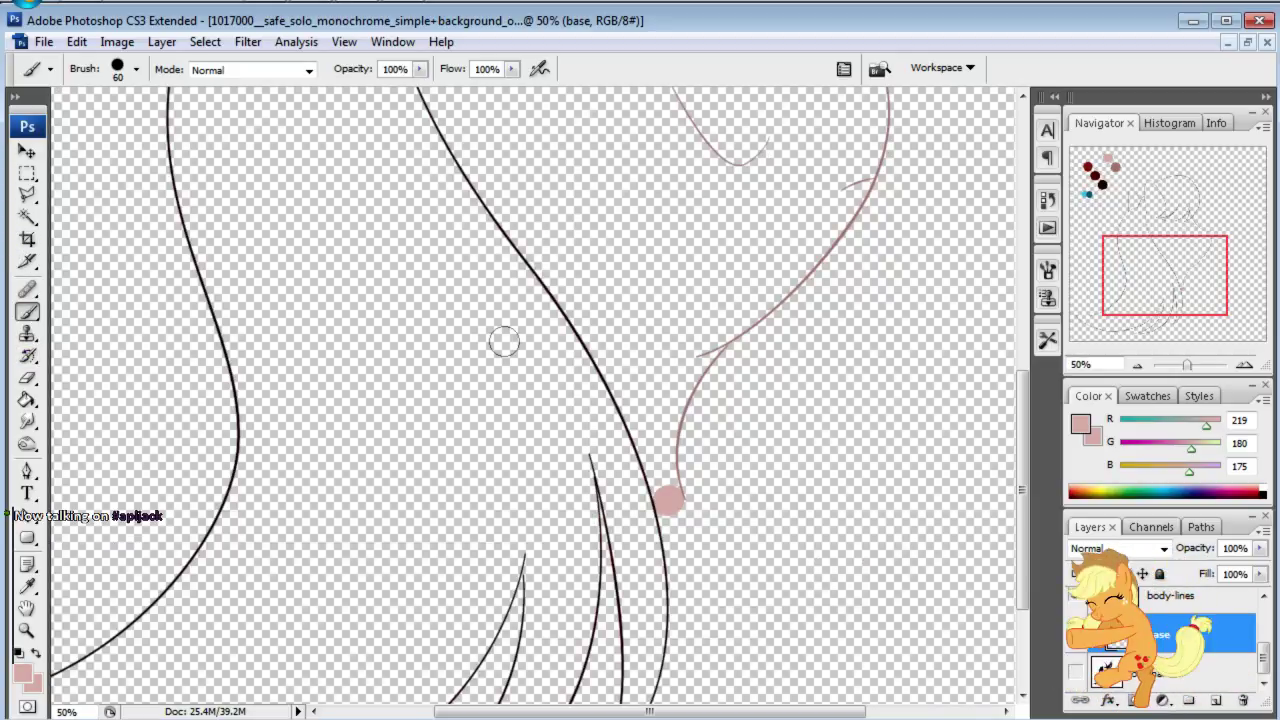
{"action": "scroll", "coordinate": [986, 409], "scroll_direction": "up", "scroll_amount": 2}
{"action": "scroll", "coordinate": [988, 407], "scroll_direction": "up", "scroll_amount": 3}
{"action": "scroll", "coordinate": [987, 405], "scroll_direction": "up", "scroll_amount": 3}
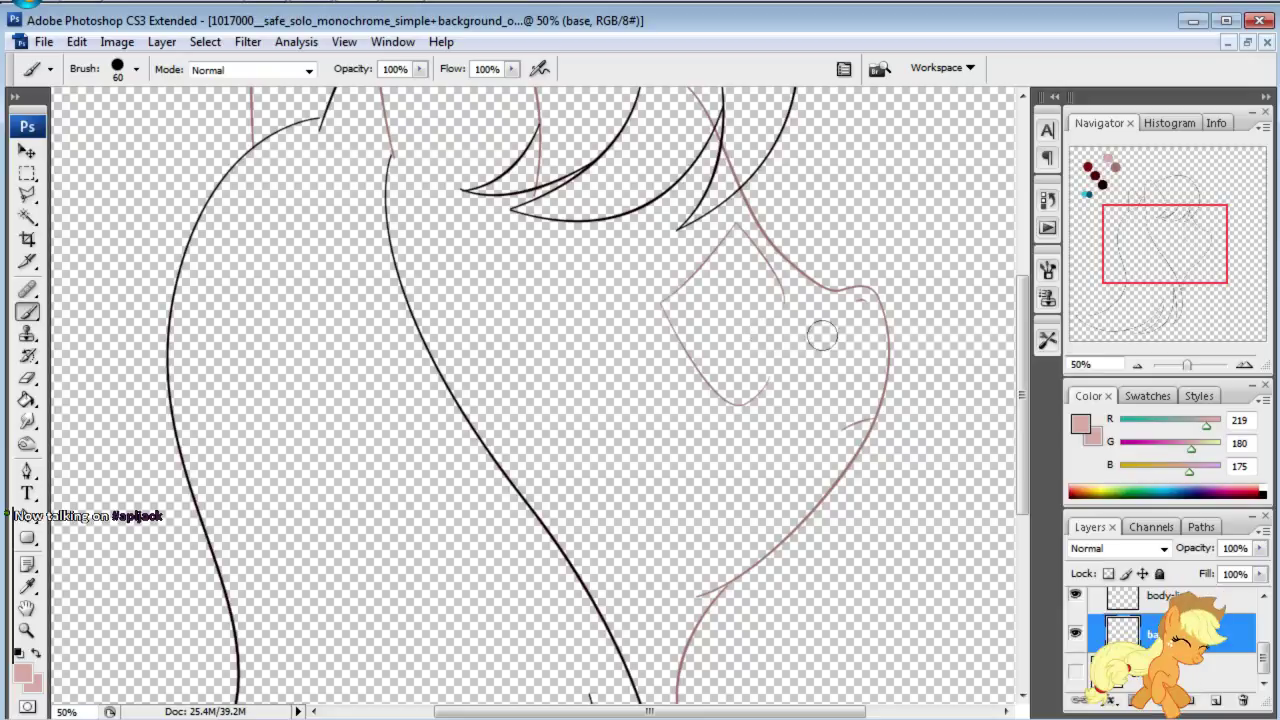
{"action": "left_click", "coordinate": [1111, 360]}
{"action": "type", "text": "1"}
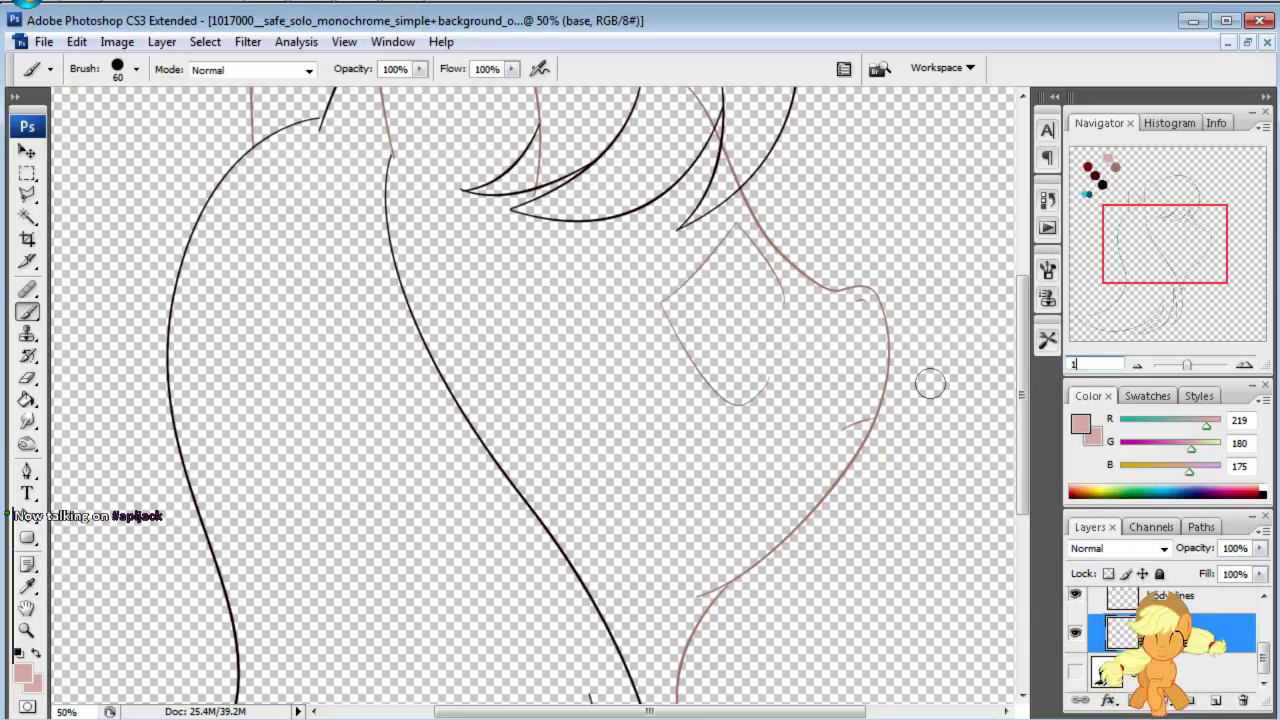
{"action": "type", "text": "00"}
{"action": "key", "text": "Return"}
{"action": "left_click_drag", "start_coordinate": [1178, 262], "coordinate": [1200, 248]}
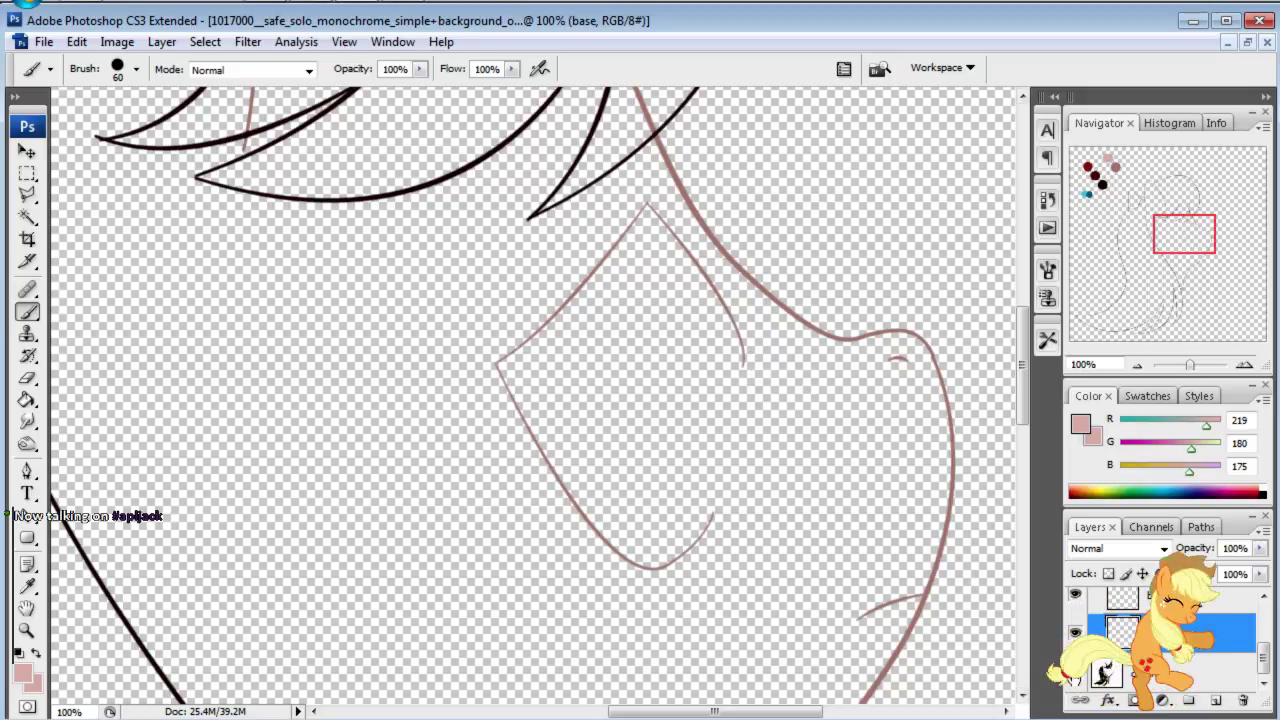
Step: Show the reference layer and paint a pinkish-beige stroke along the nose, erasing and repainting it
{"action": "left_click", "coordinate": [1075, 672]}
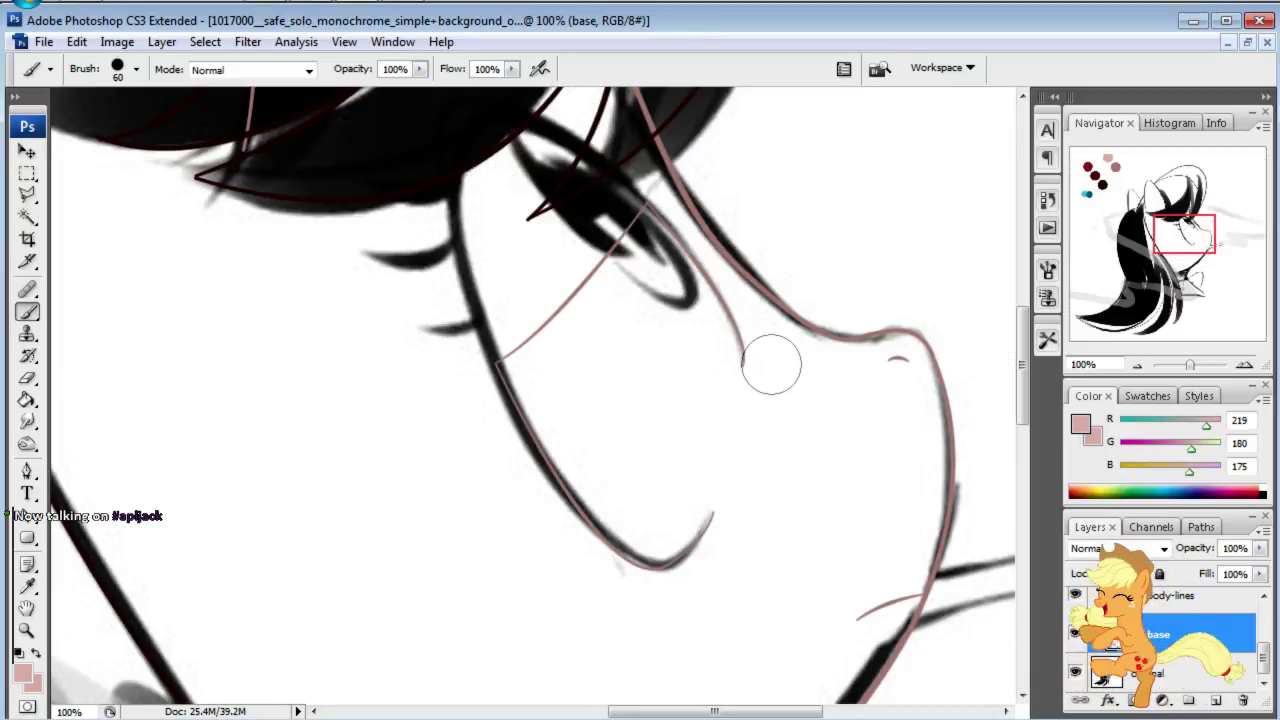
{"action": "mouse_move", "coordinate": [771, 365]}
{"action": "left_mouse_down"}
{"action": "mouse_move", "coordinate": [771, 432]}
{"action": "mouse_move", "coordinate": [737, 518]}
{"action": "left_mouse_up"}
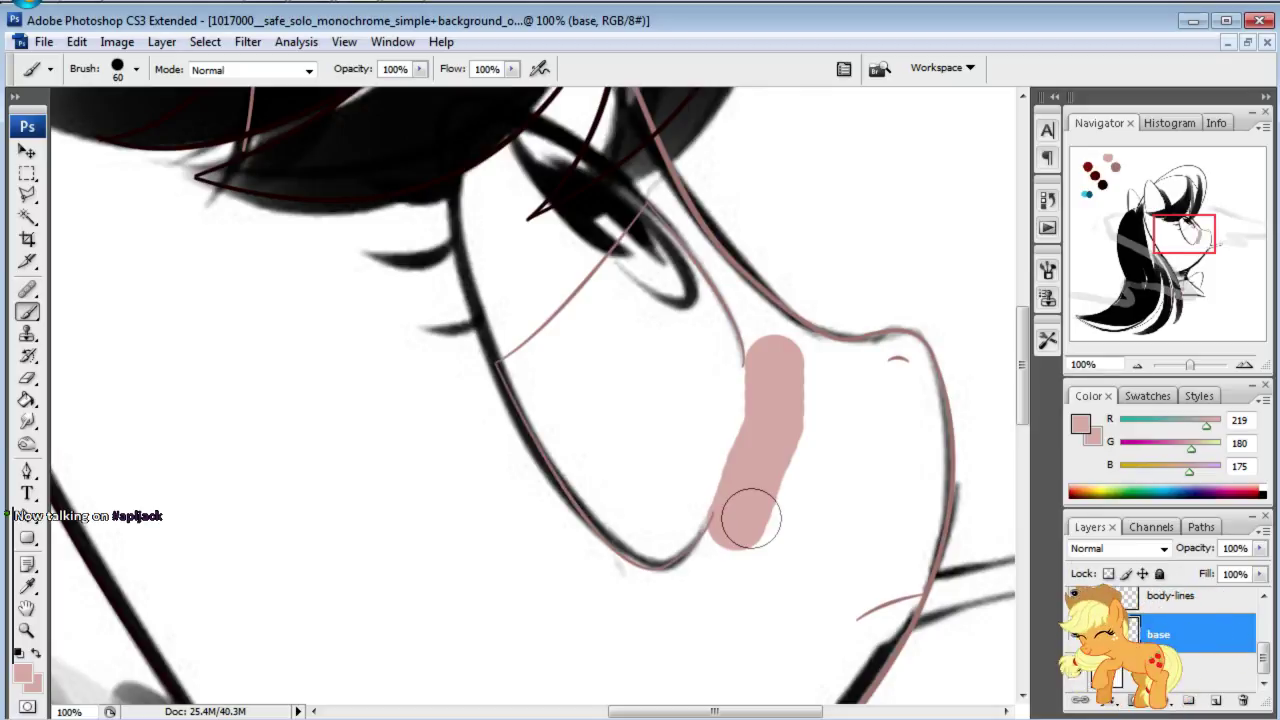
{"action": "left_click", "coordinate": [27, 378]}
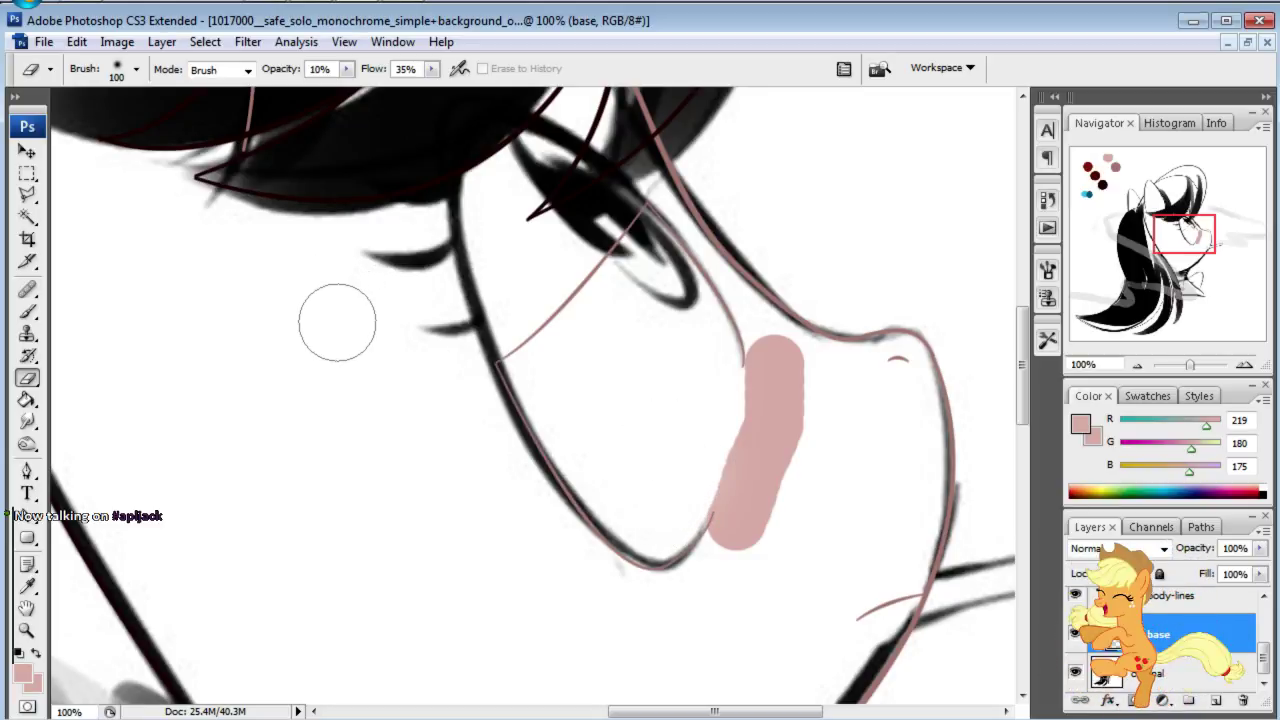
{"action": "key", "text": "0"}
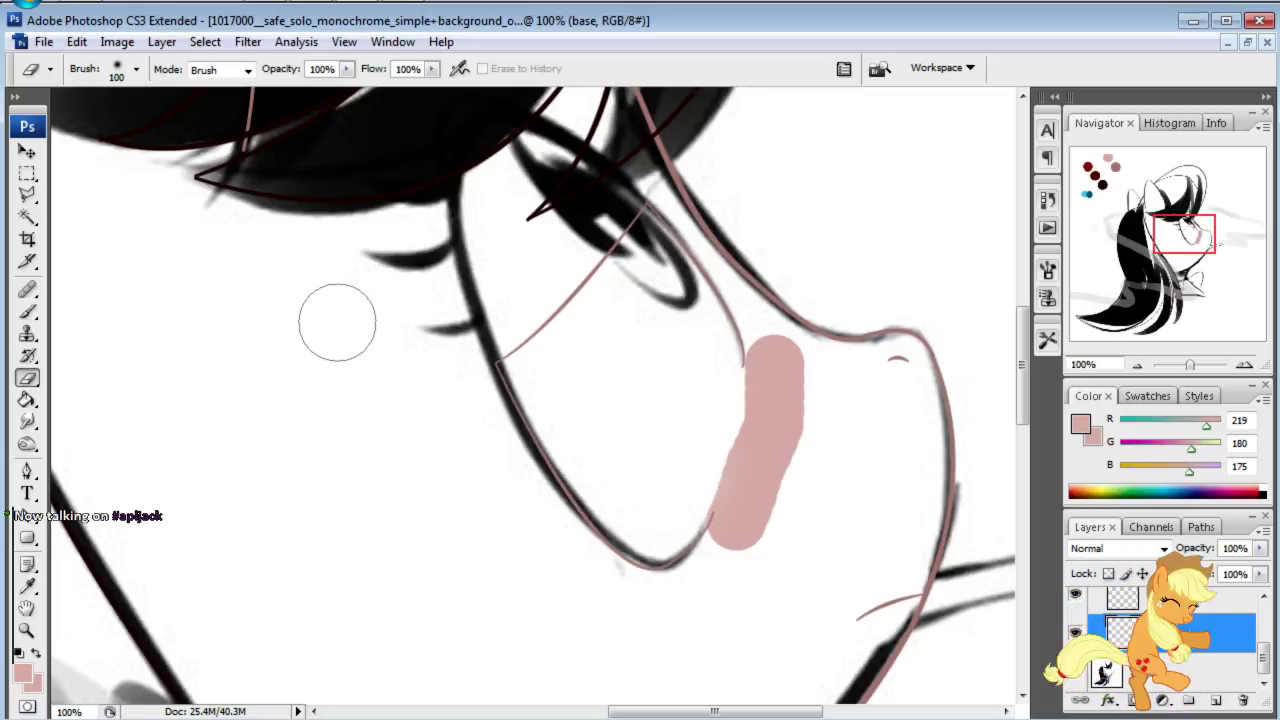
{"action": "key", "text": "shift+bracketright"}
{"action": "key", "text": "shift+bracketright"}
{"action": "key", "text": "shift+bracketright"}
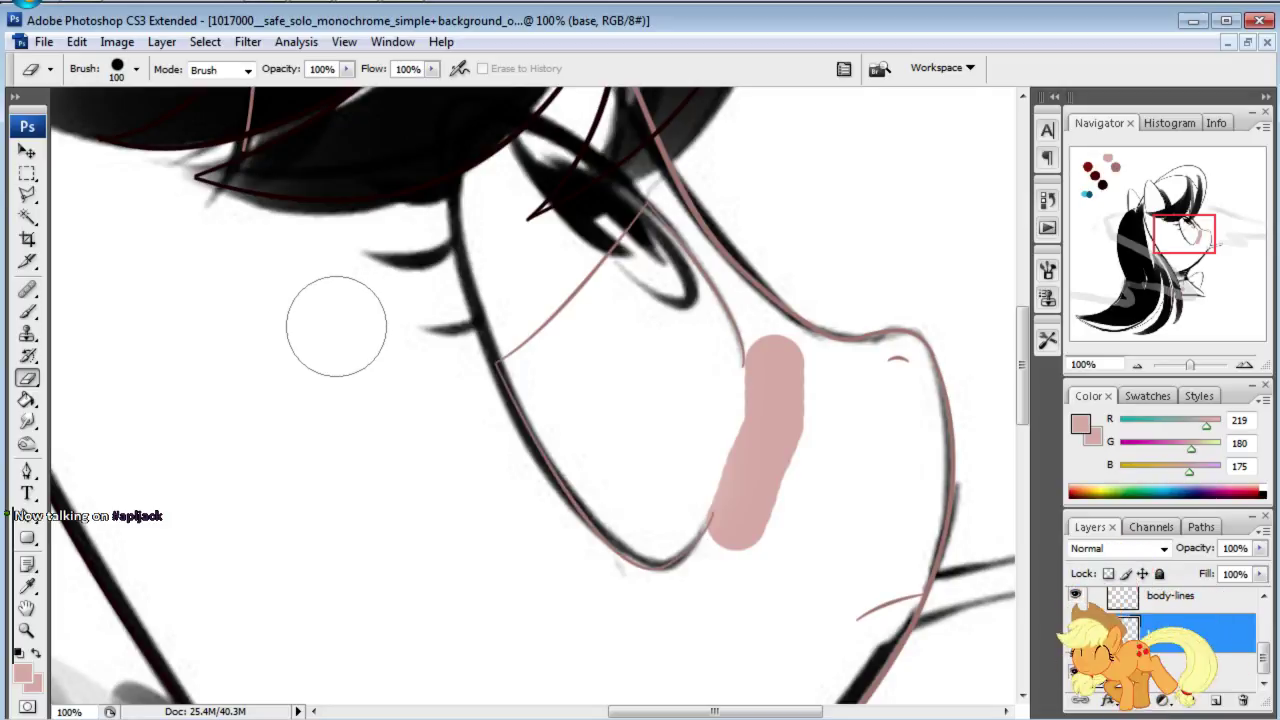
{"action": "left_click_drag", "start_coordinate": [715, 540], "coordinate": [767, 378]}
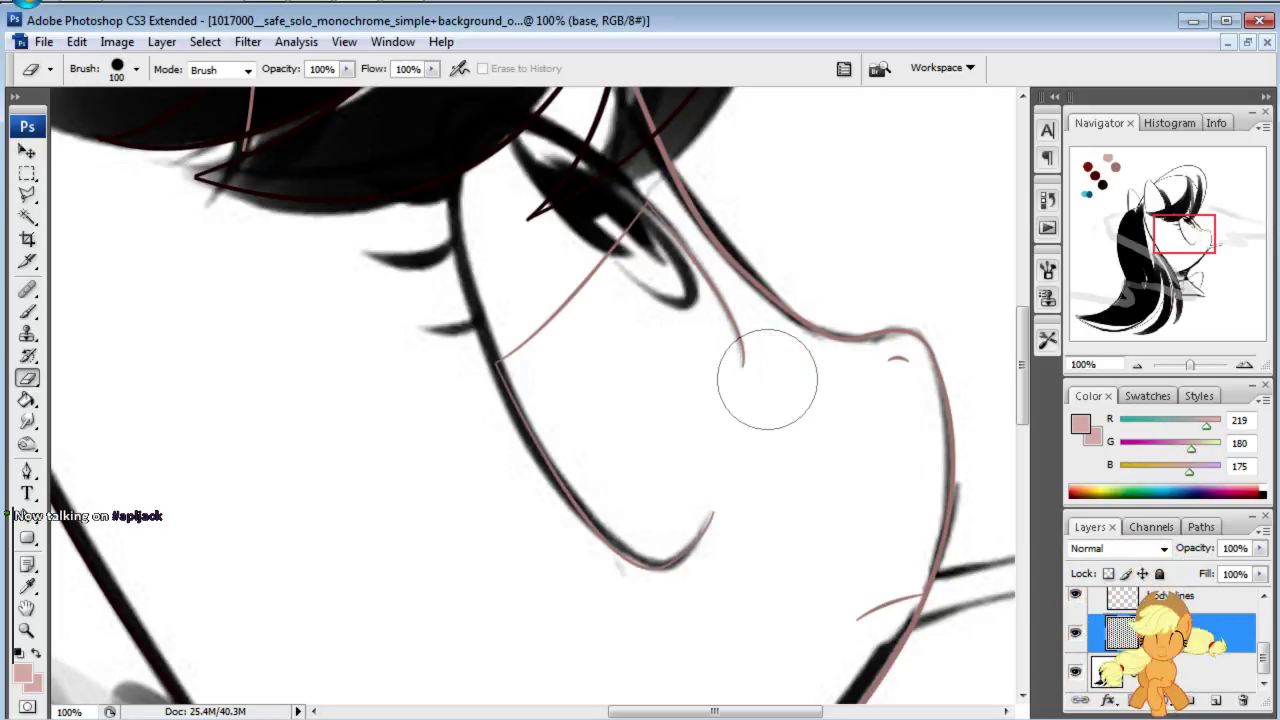
{"action": "key", "text": "b"}
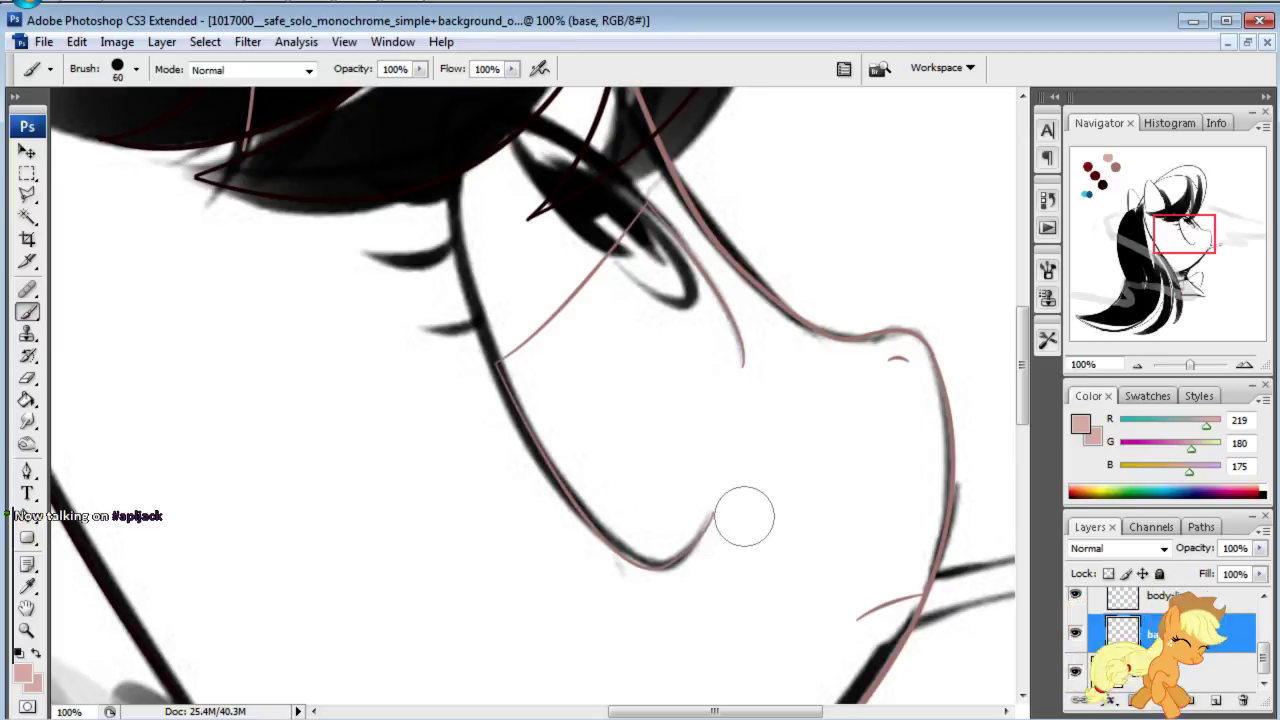
{"action": "left_click_drag", "start_coordinate": [744, 516], "coordinate": [772, 365]}
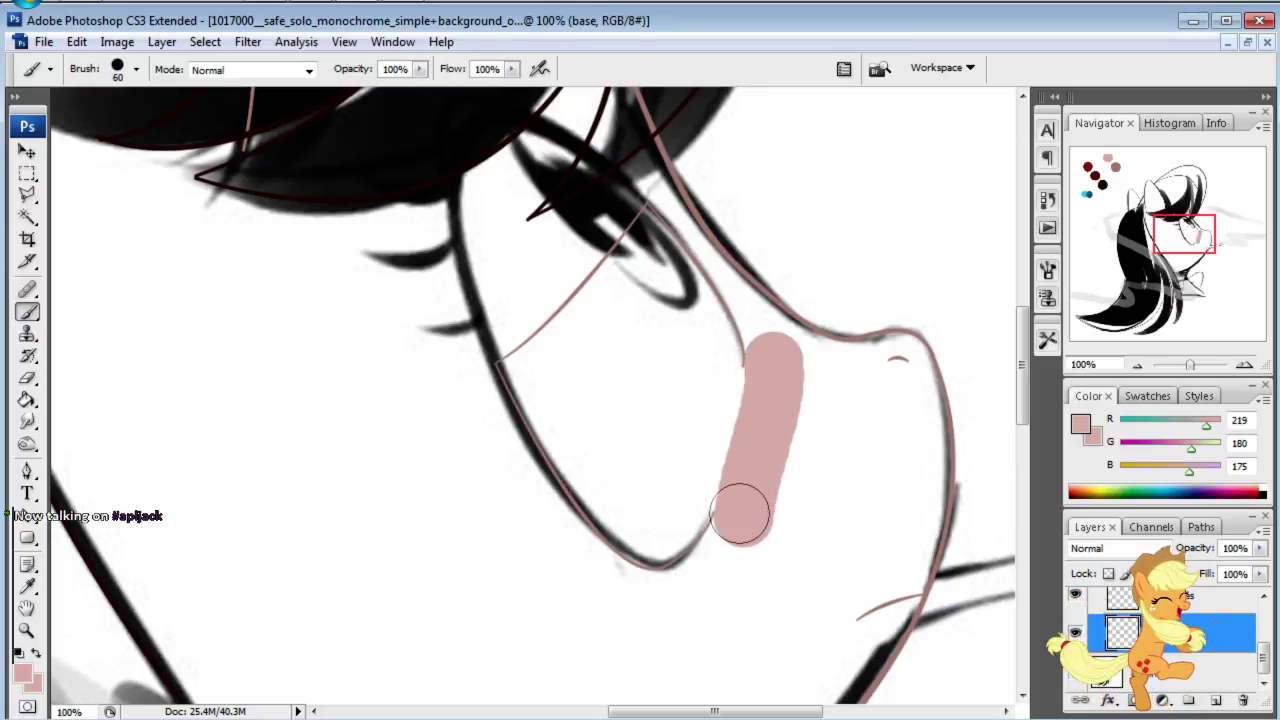
Step: Shrink the Eraser to 50 px
{"action": "left_click", "coordinate": [27, 378]}
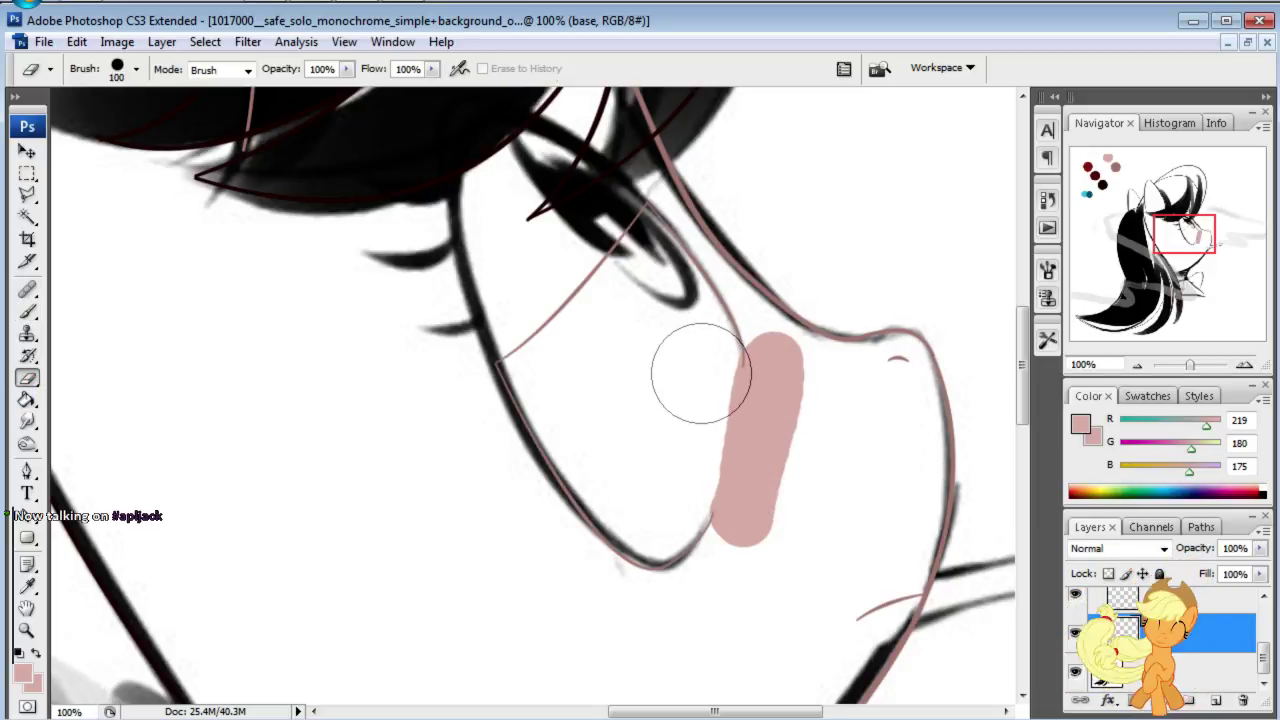
{"action": "key", "text": "bracketleft"}
{"action": "key", "text": "bracketleft"}
{"action": "key", "text": "bracketleft"}
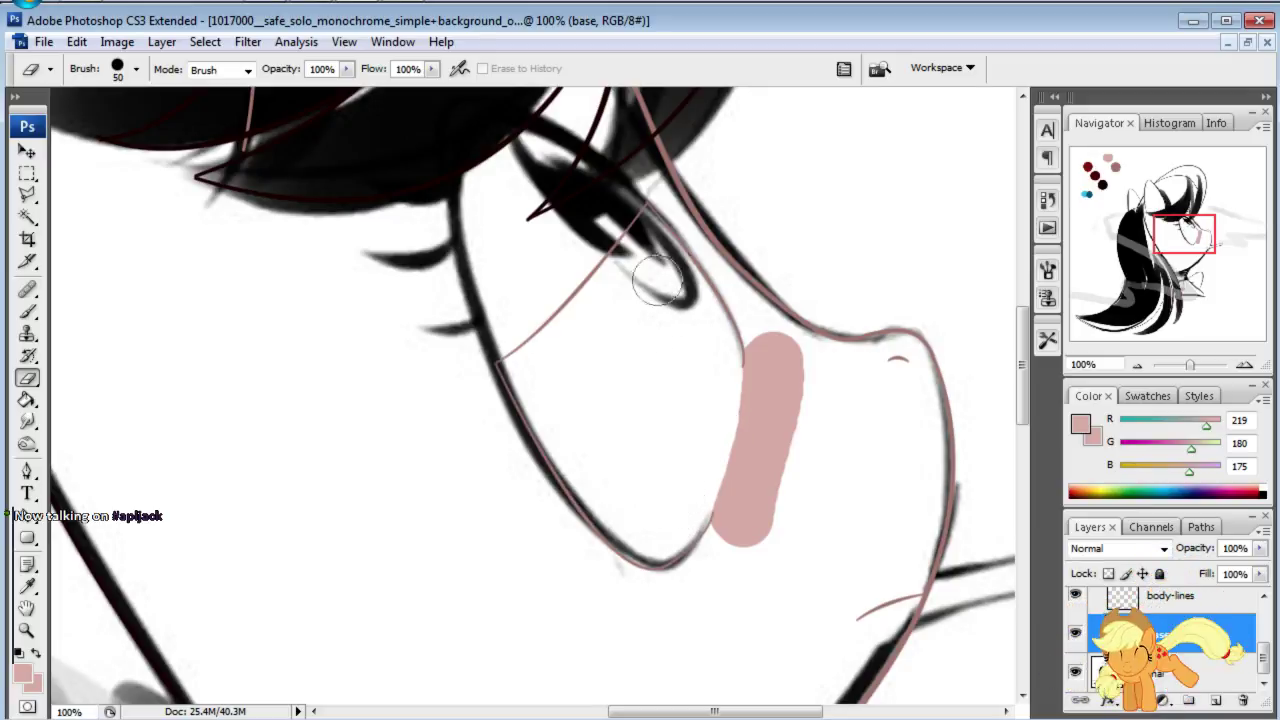
{"action": "scroll", "coordinate": [400, 400], "scroll_direction": "left", "scroll_amount": 3}
{"action": "scroll", "coordinate": [200, 350], "scroll_direction": "left", "scroll_amount": 3}
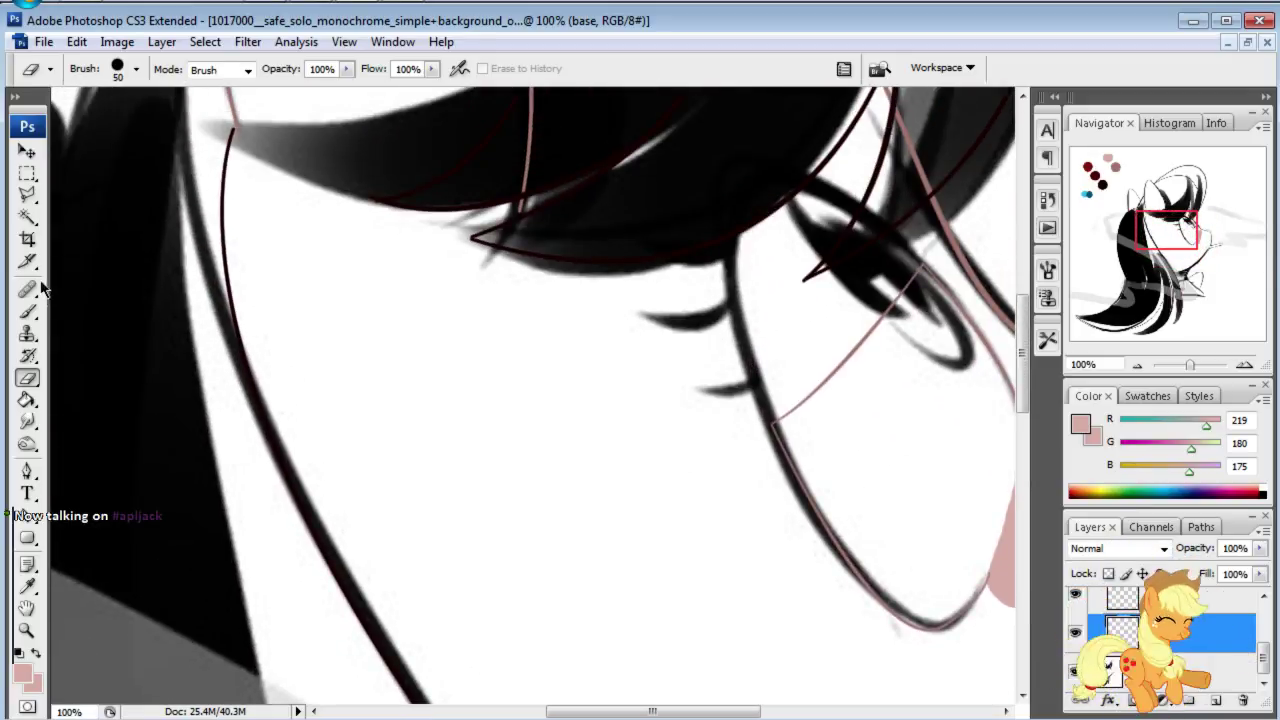
Step: Hide the reference art and Magic Wand select the head region and inner ear
{"action": "left_click", "coordinate": [27, 218]}
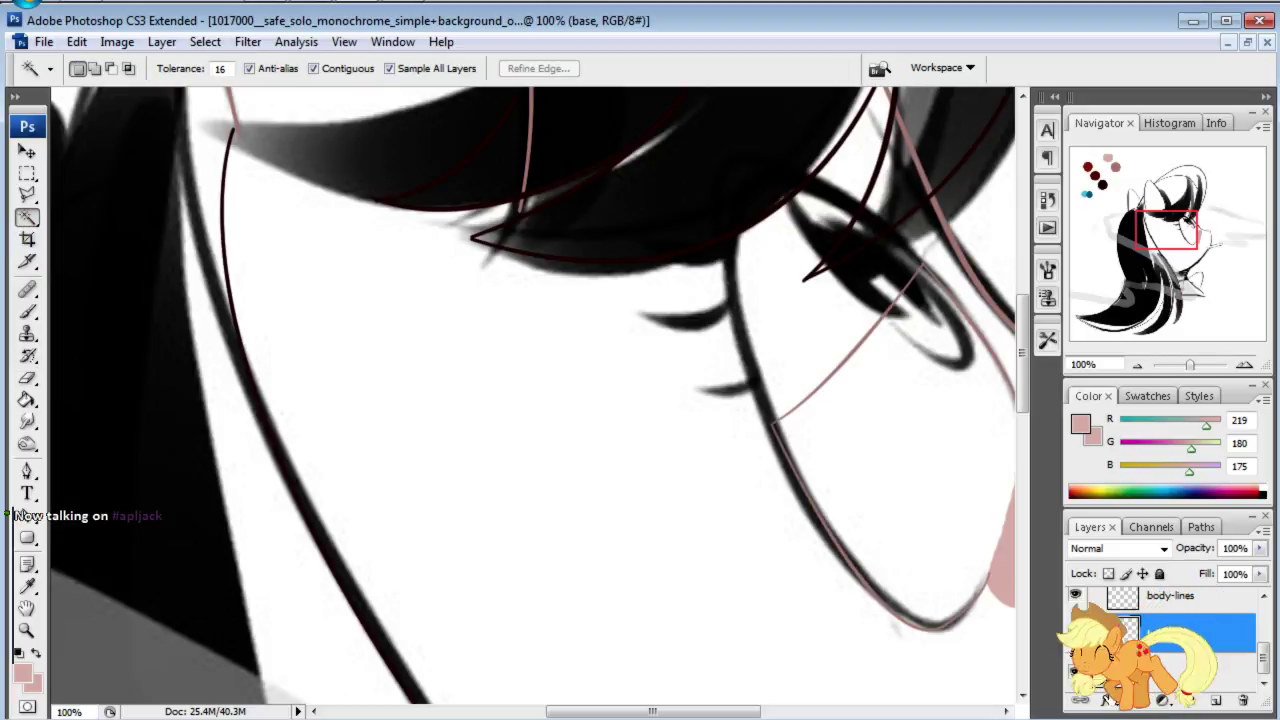
{"action": "left_click", "coordinate": [1075, 670]}
{"action": "left_click", "coordinate": [520, 565]}
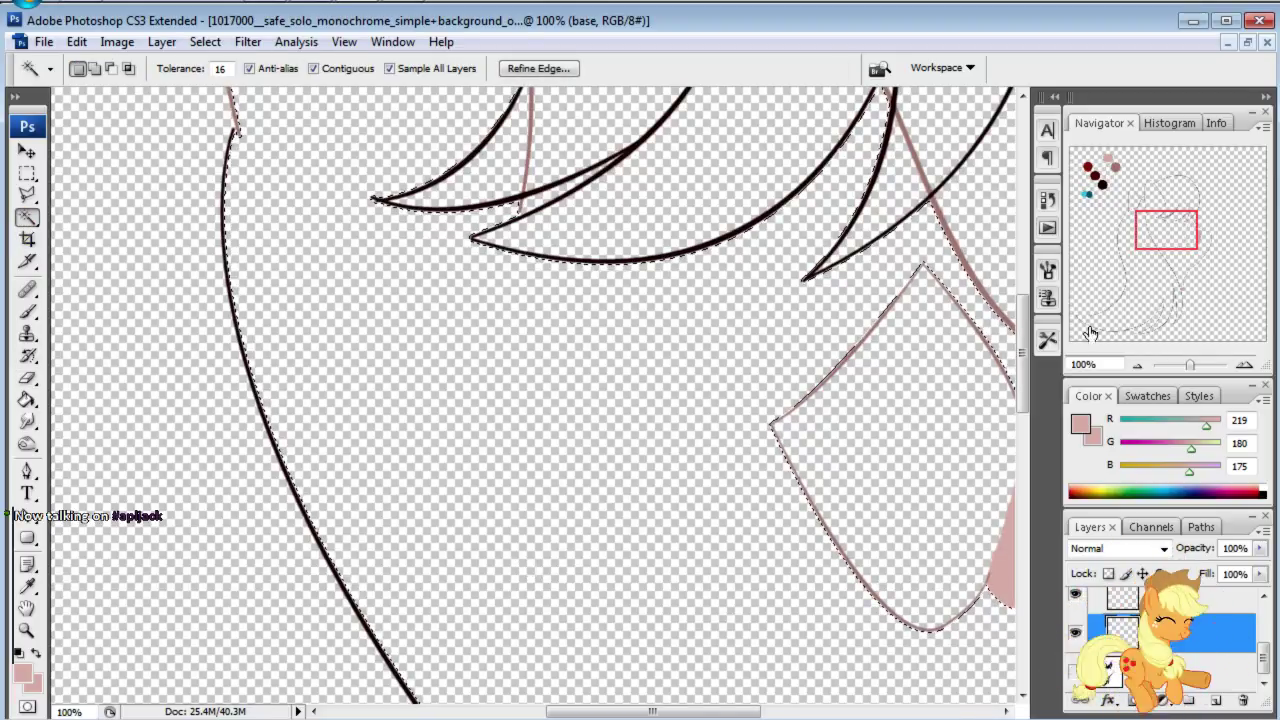
{"action": "mouse_move", "coordinate": [1147, 230]}
{"action": "left_mouse_down"}
{"action": "mouse_move", "coordinate": [1155, 218]}
{"action": "mouse_move", "coordinate": [1133, 194]}
{"action": "left_mouse_up"}
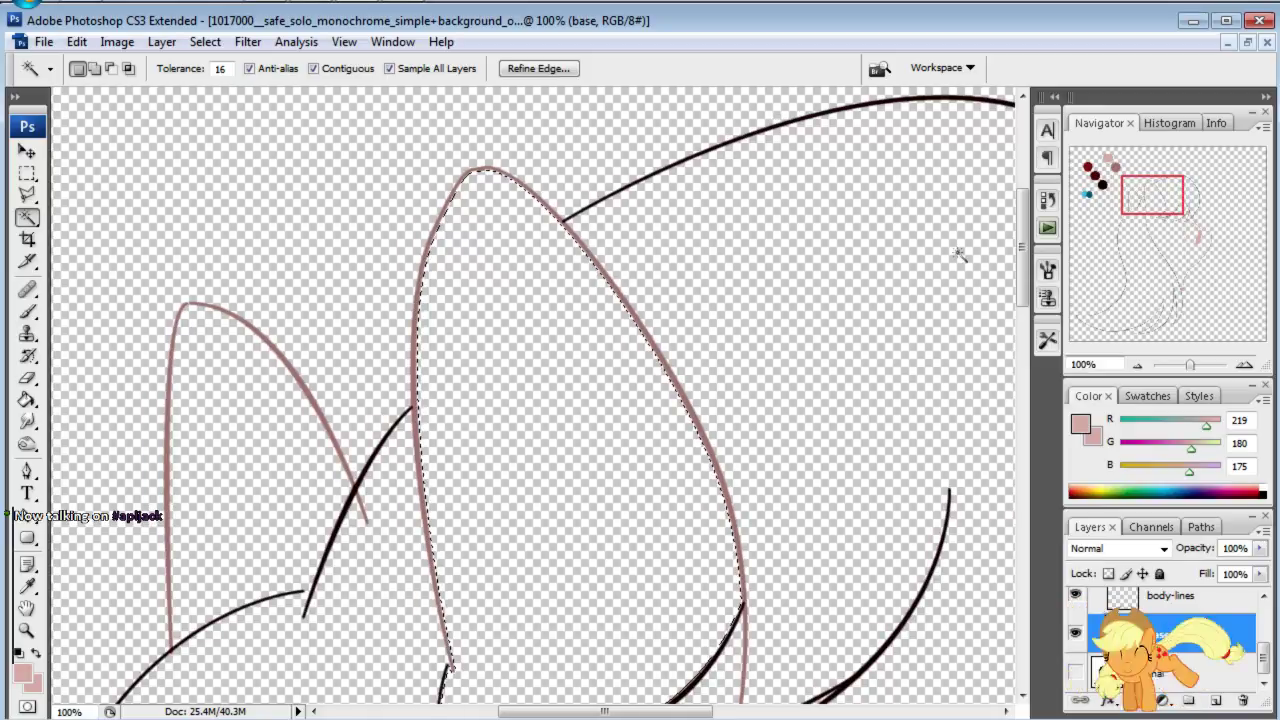
{"action": "left_click", "coordinate": [395, 404]}
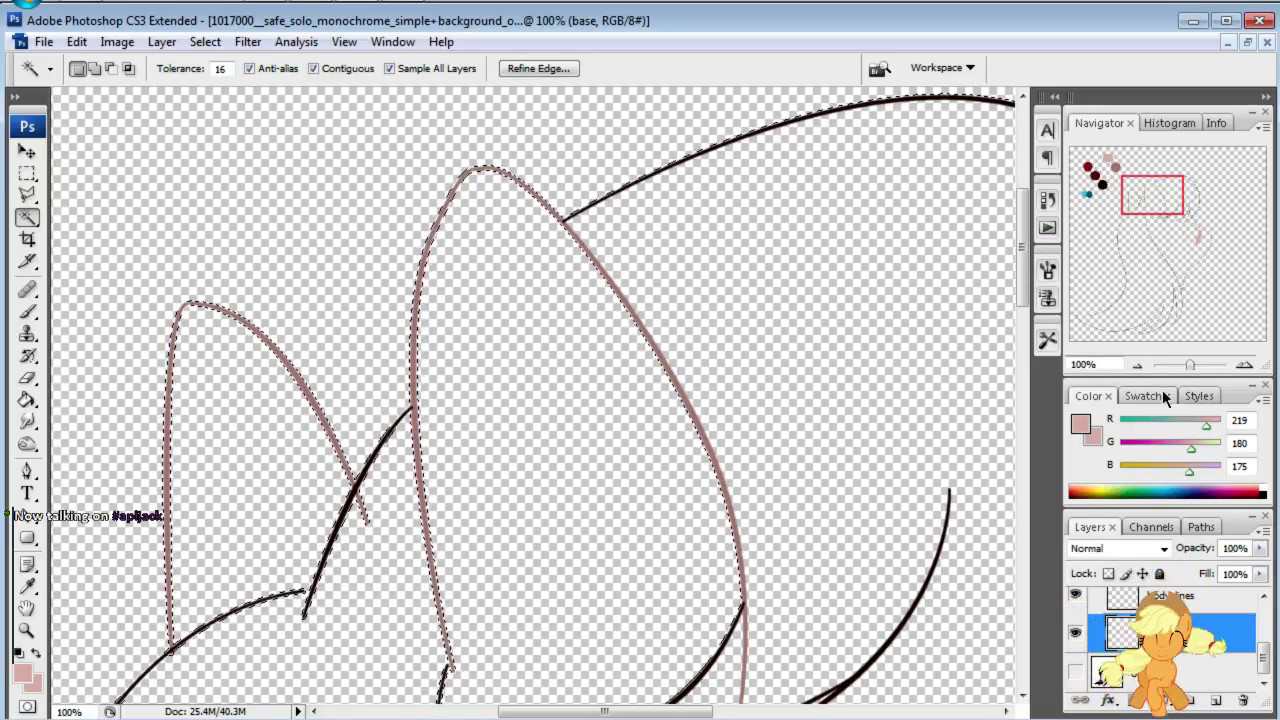
{"action": "mouse_move", "coordinate": [1129, 203]}
{"action": "left_mouse_down"}
{"action": "mouse_move", "coordinate": [1148, 298]}
{"action": "mouse_move", "coordinate": [1162, 250]}
{"action": "left_mouse_up"}
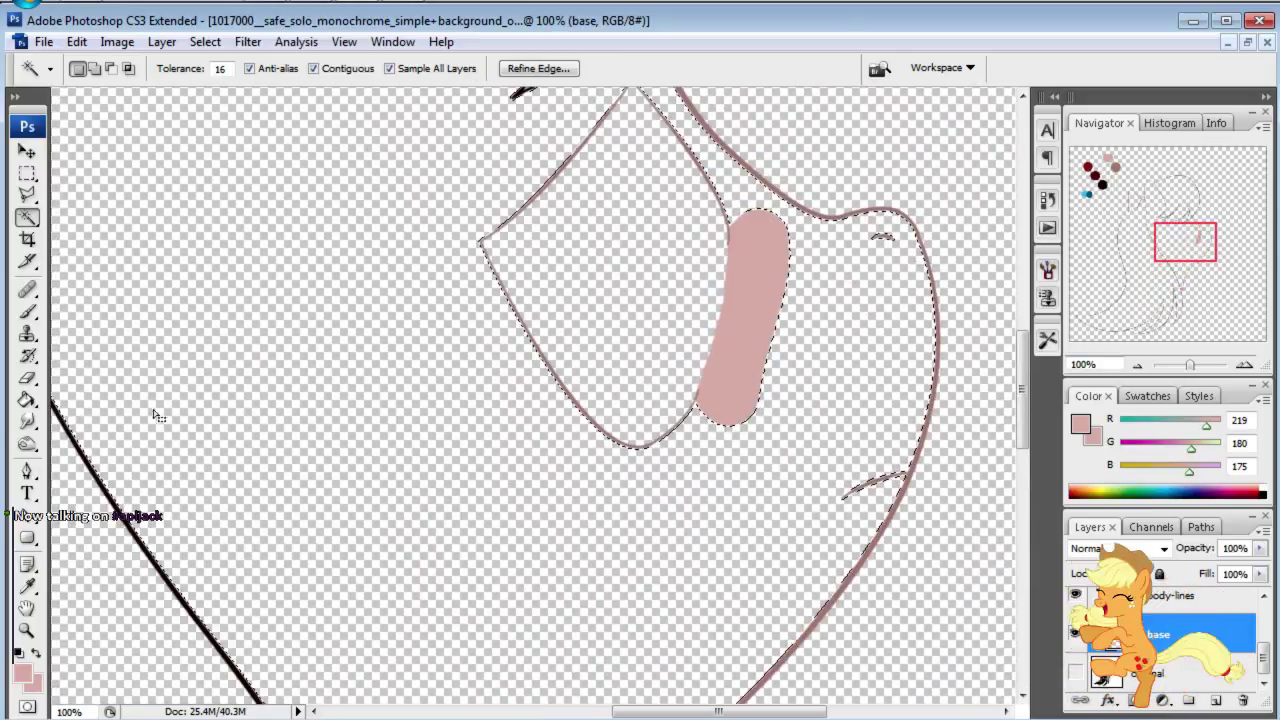
Step: Fill the face selection pink after expanding it by 2 px, then deselect
{"action": "left_click", "coordinate": [28, 399]}
{"action": "left_click", "coordinate": [271, 471]}
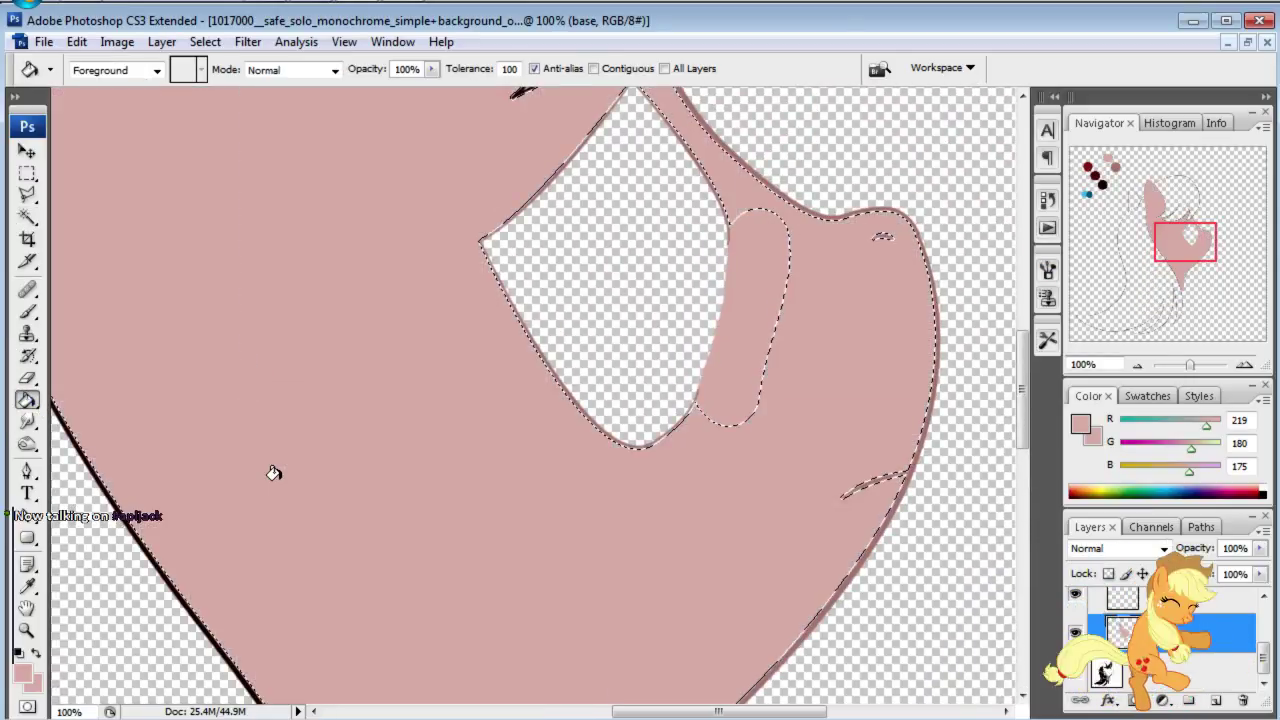
{"action": "left_click_drag", "start_coordinate": [1186, 242], "coordinate": [1186, 228]}
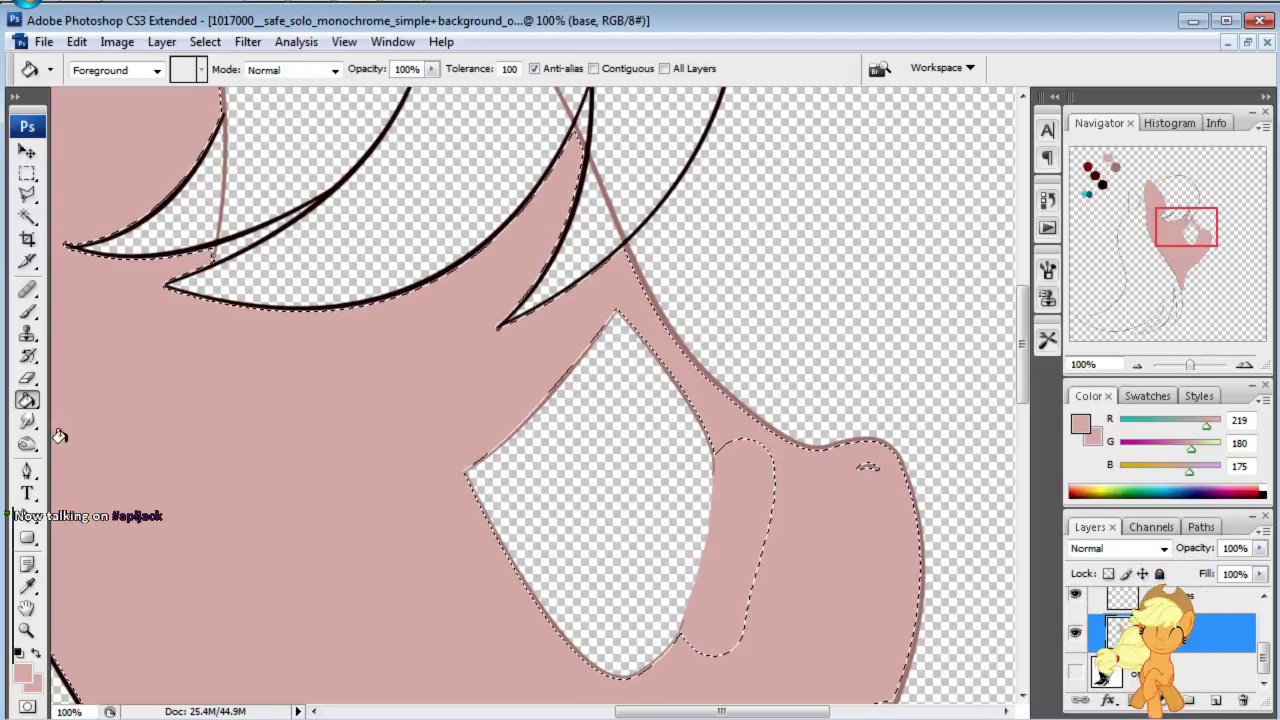
{"action": "key", "text": "ctrl+z"}
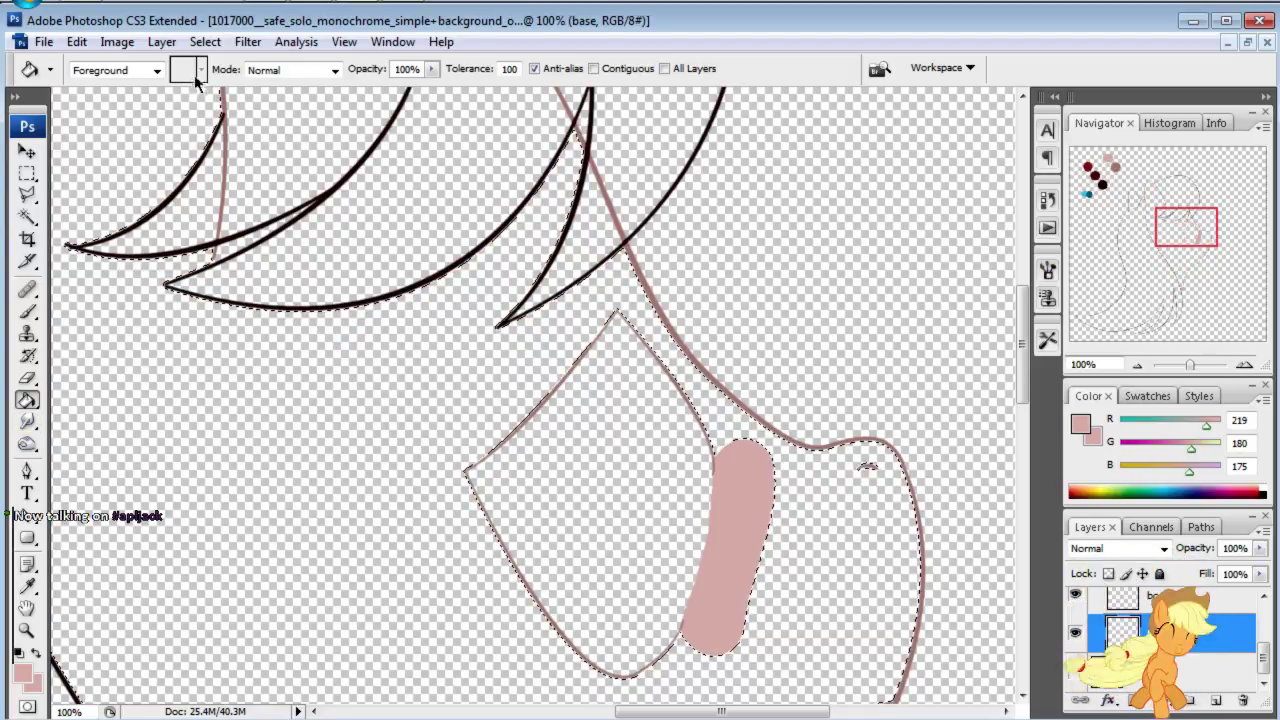
{"action": "left_click", "coordinate": [205, 41]}
{"action": "mouse_move", "coordinate": [280, 262]}
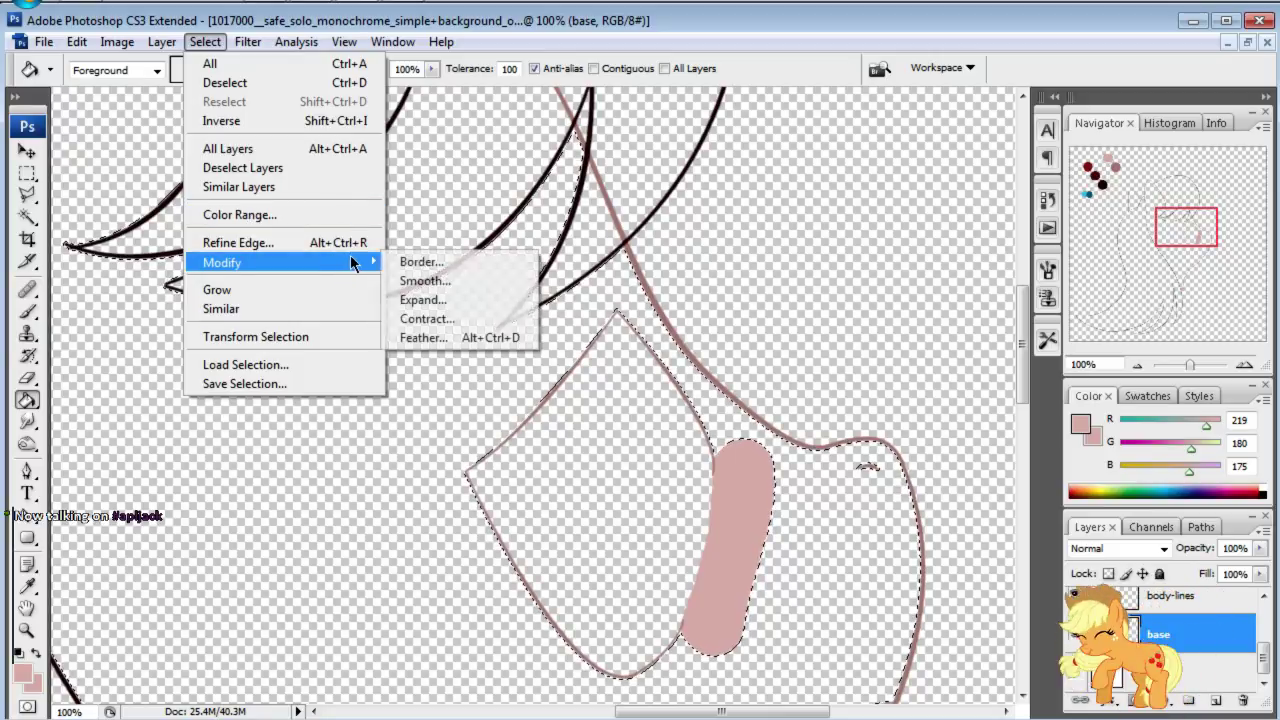
{"action": "left_click", "coordinate": [440, 300]}
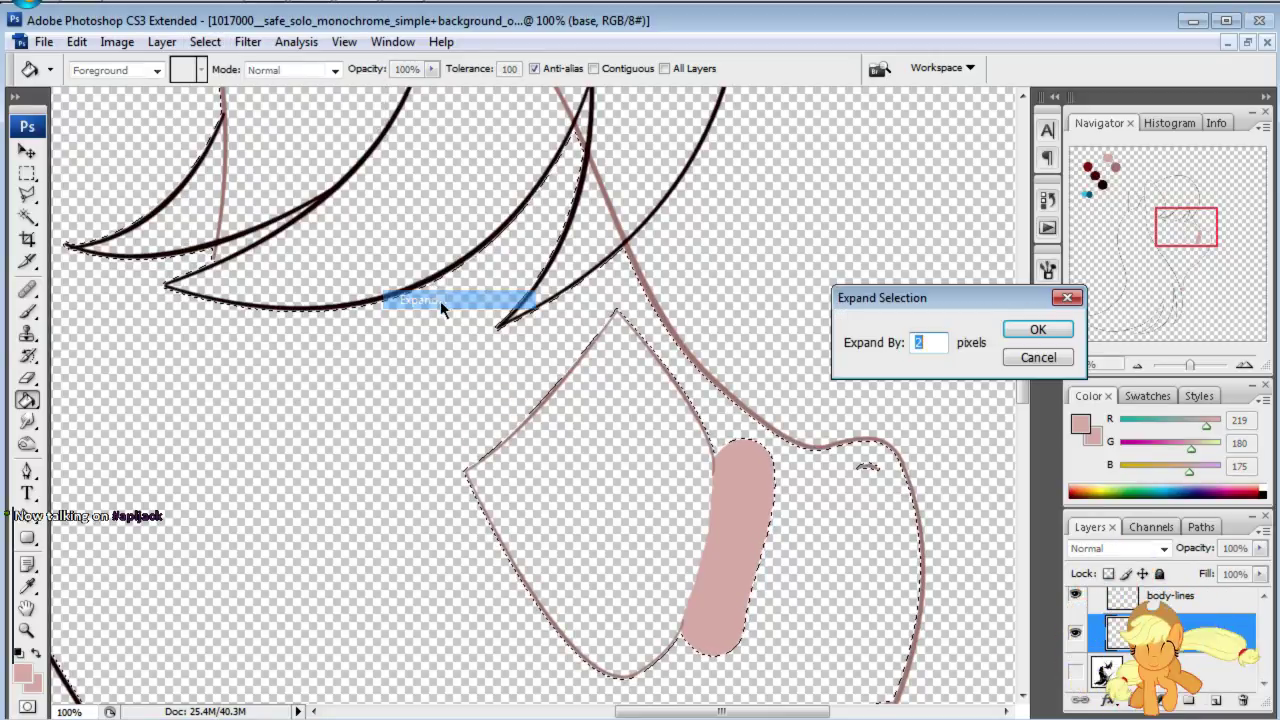
{"action": "left_click", "coordinate": [1038, 329]}
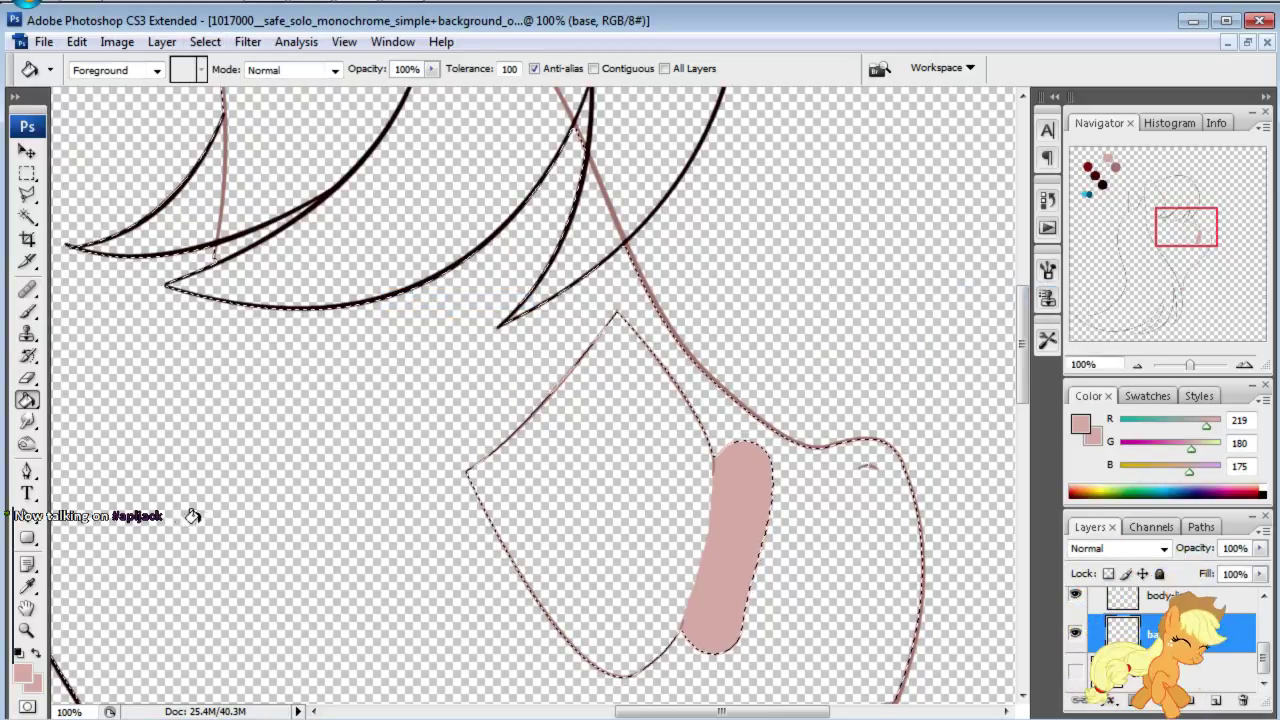
{"action": "left_click", "coordinate": [363, 461]}
{"action": "key", "text": "ctrl+d"}
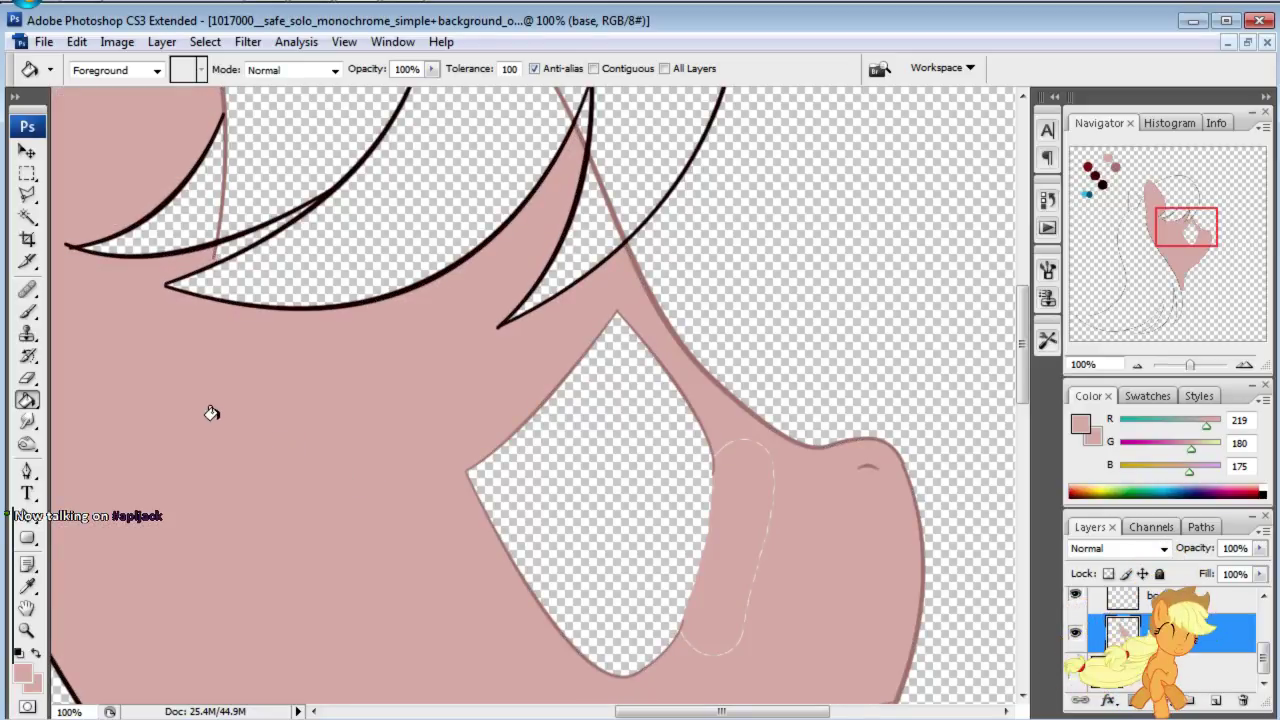
Step: Brush pink over the leftover gaps along the outline and ear edges
{"action": "left_click", "coordinate": [28, 311]}
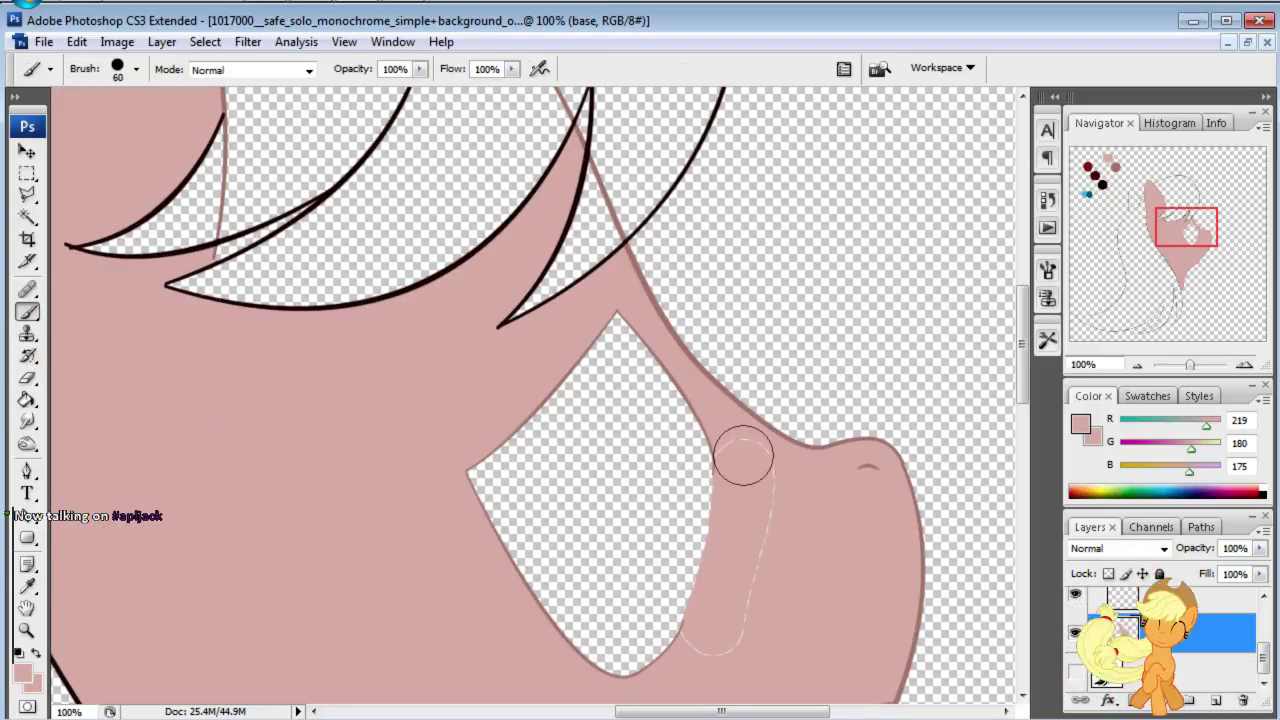
{"action": "mouse_move", "coordinate": [743, 456]}
{"action": "left_mouse_down"}
{"action": "mouse_move", "coordinate": [763, 466]}
{"action": "mouse_move", "coordinate": [732, 649]}
{"action": "left_mouse_up"}
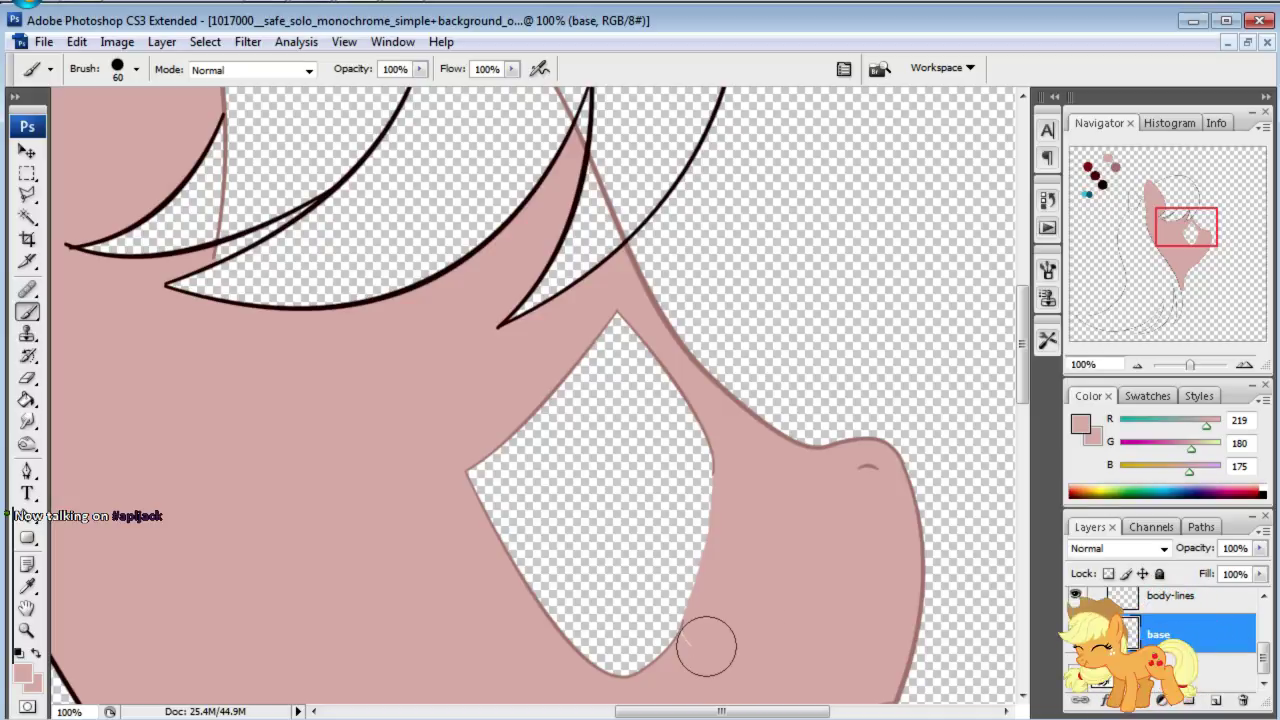
{"action": "left_click_drag", "start_coordinate": [1212, 235], "coordinate": [1177, 209]}
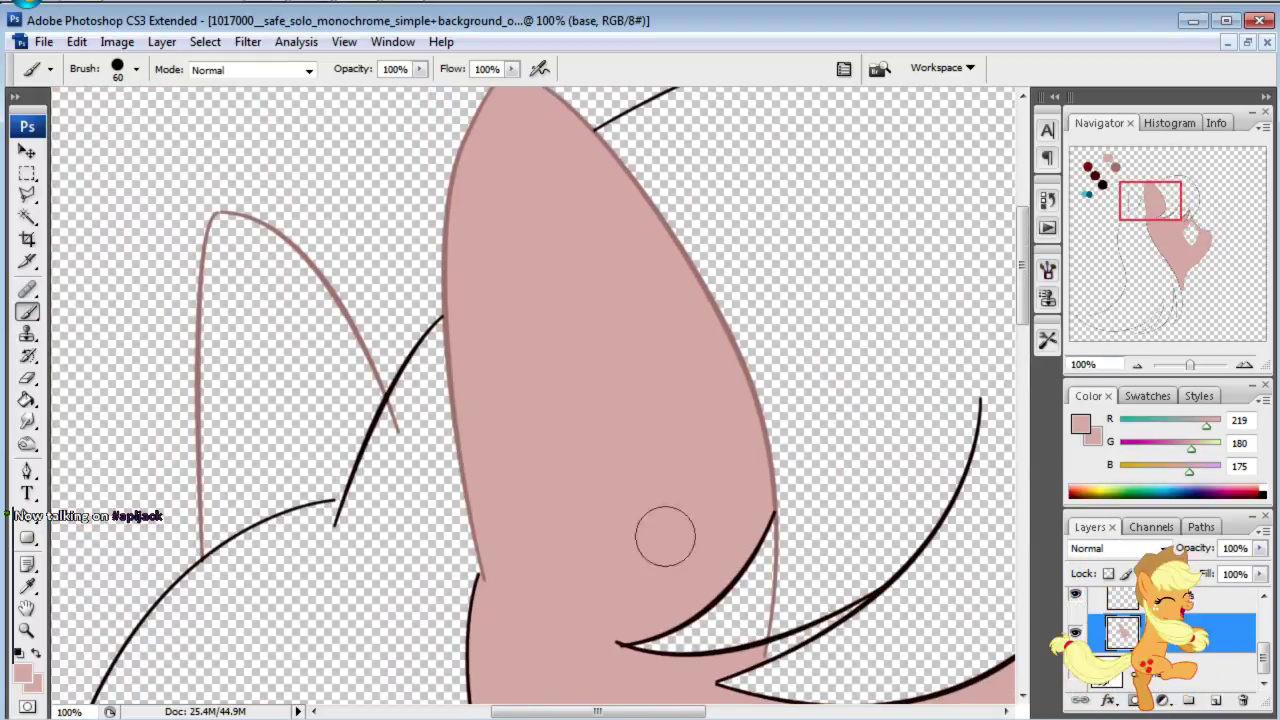
{"action": "left_click_drag", "start_coordinate": [745, 495], "coordinate": [742, 605]}
{"action": "left_click_drag", "start_coordinate": [731, 523], "coordinate": [663, 655]}
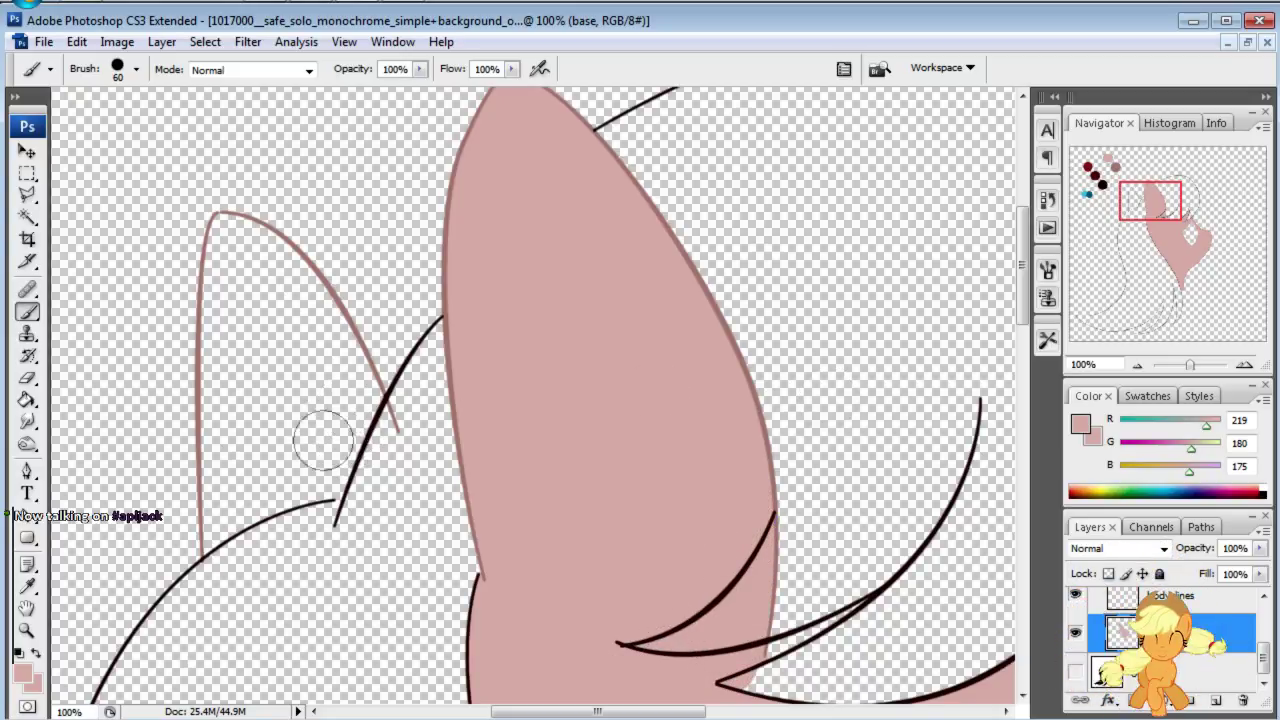
{"action": "left_click", "coordinate": [322, 472]}
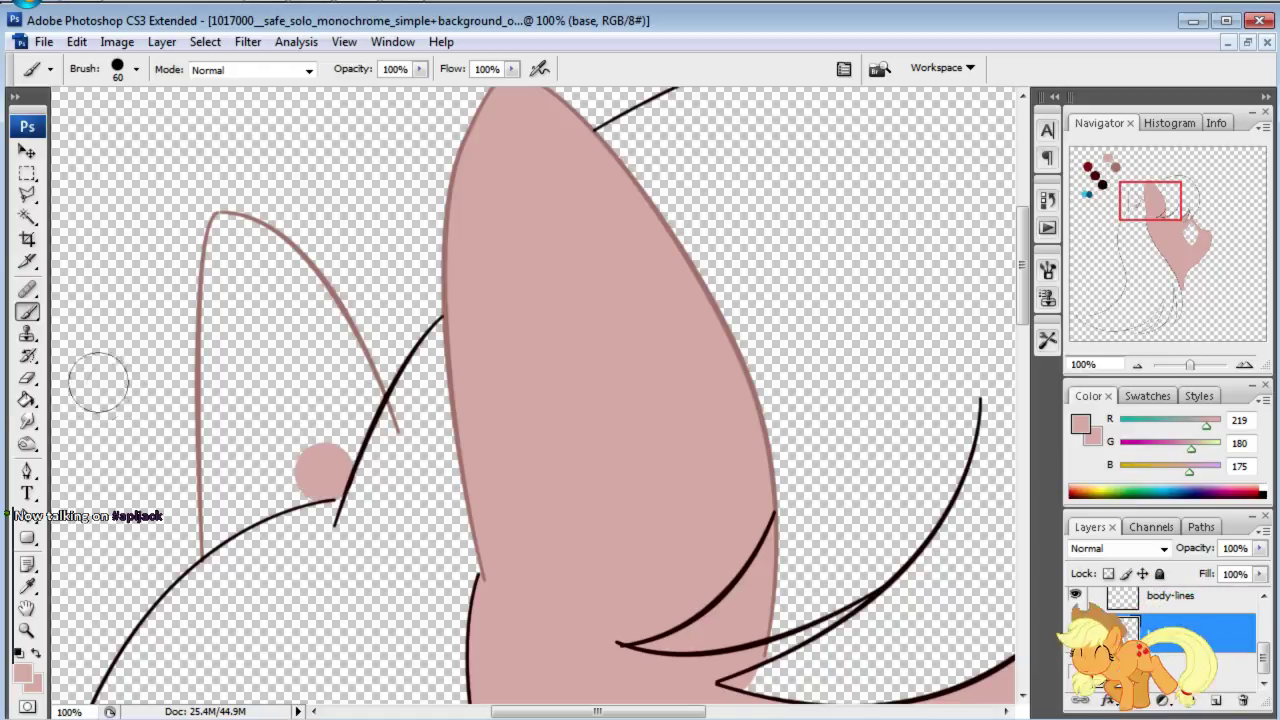
Step: Select the smaller ear, expand the selection slightly, and fill it pink
{"action": "left_click", "coordinate": [27, 216]}
{"action": "left_click", "coordinate": [255, 357]}
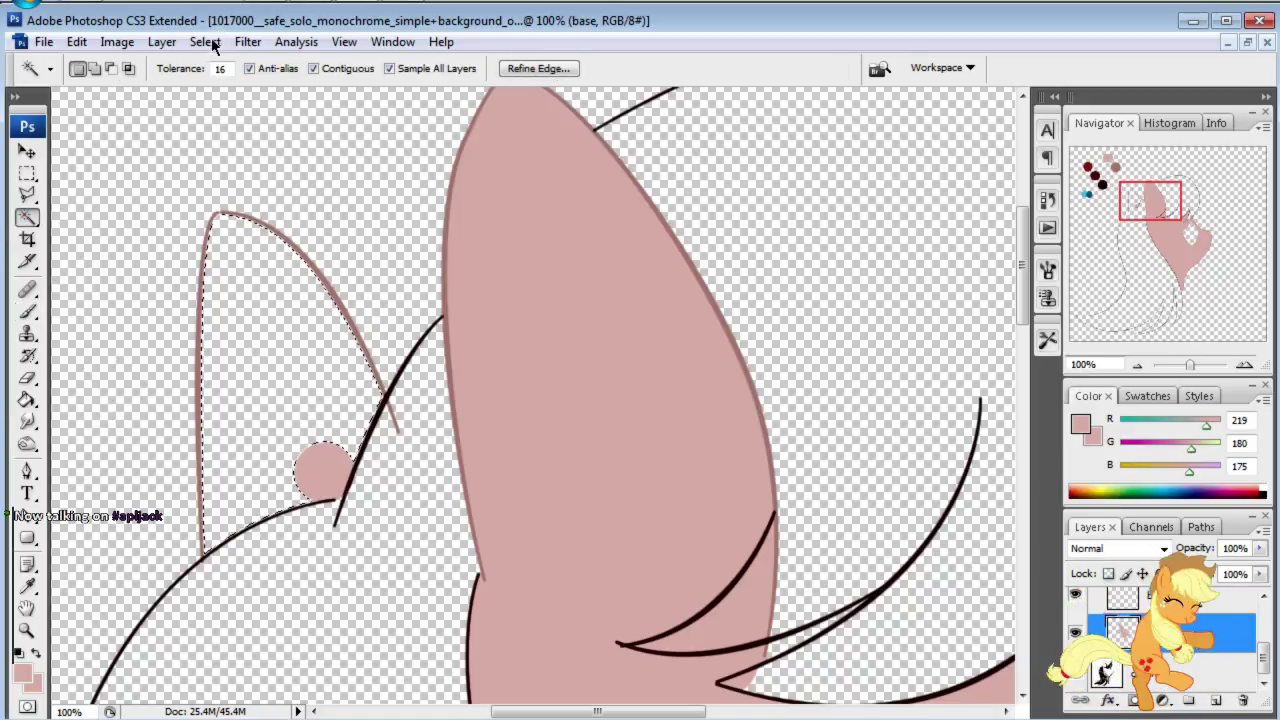
{"action": "left_click", "coordinate": [208, 42]}
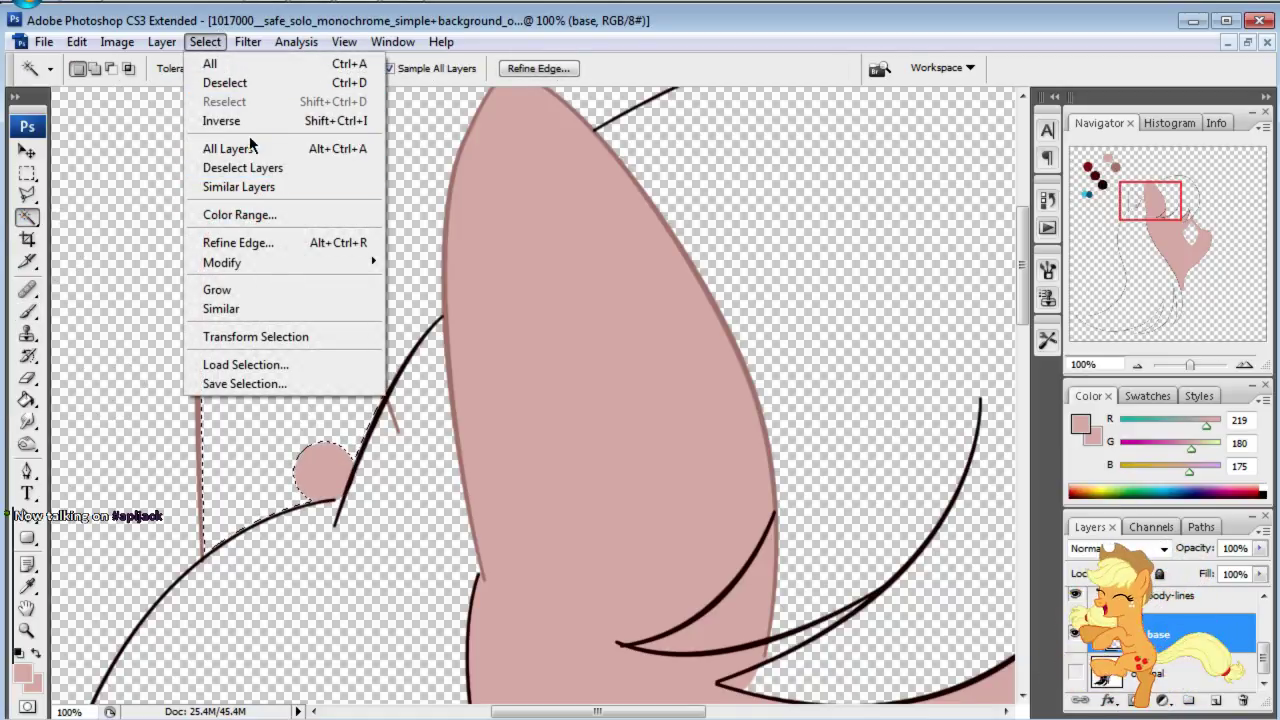
{"action": "mouse_move", "coordinate": [222, 262]}
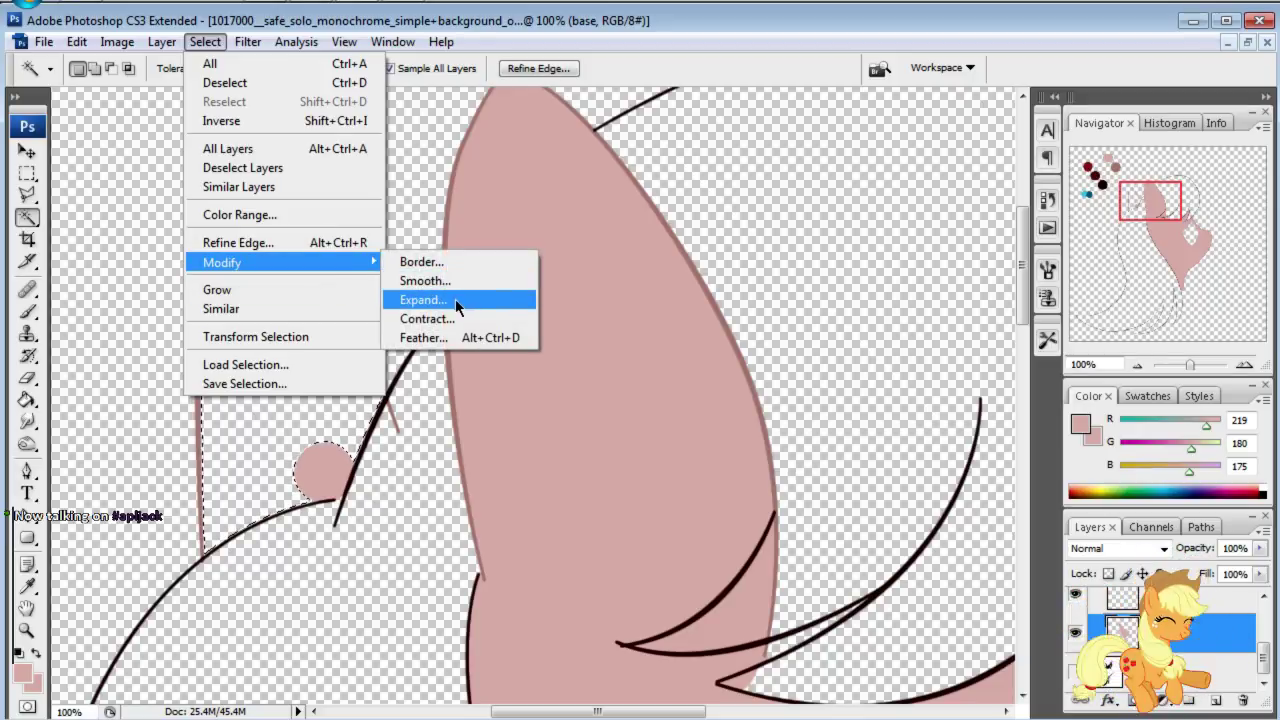
{"action": "left_click", "coordinate": [455, 299]}
{"action": "left_click", "coordinate": [1050, 329]}
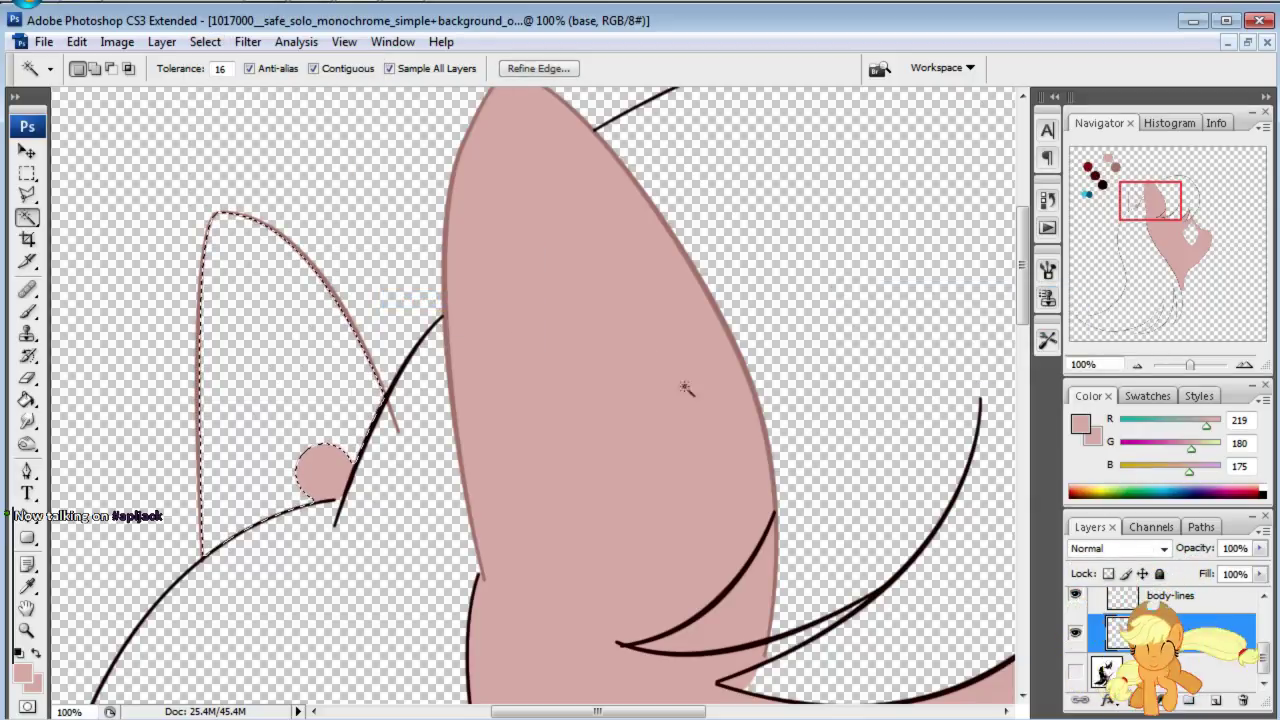
{"action": "key", "text": "g"}
{"action": "left_click", "coordinate": [250, 380]}
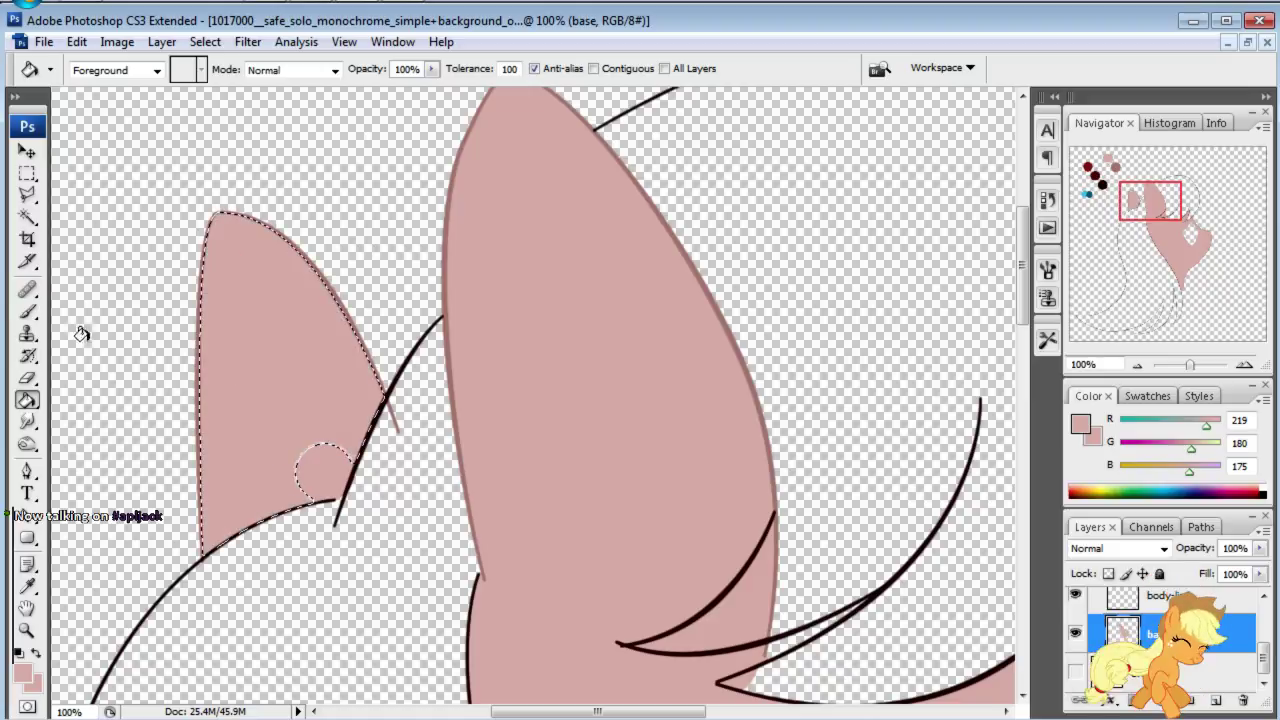
{"action": "left_click", "coordinate": [24, 314]}
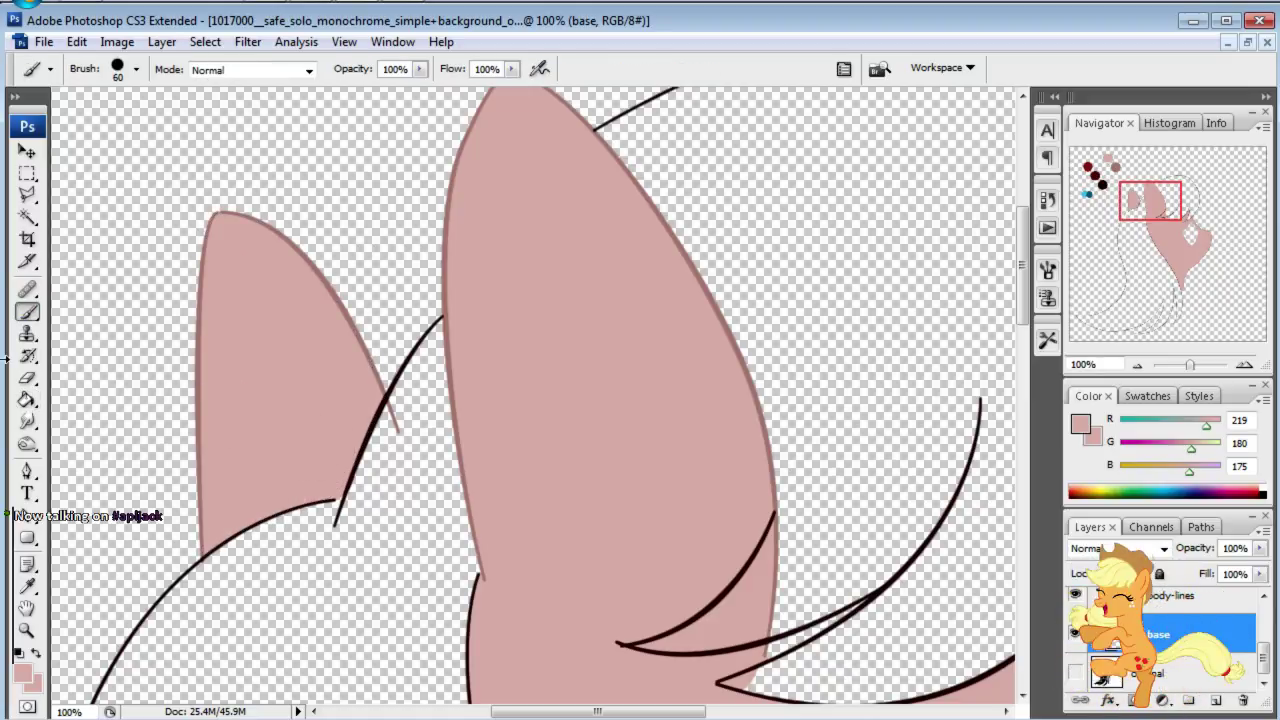
{"action": "mouse_move", "coordinate": [1165, 215]}
{"action": "left_mouse_down"}
{"action": "mouse_move", "coordinate": [1201, 247]}
{"action": "mouse_move", "coordinate": [1187, 237]}
{"action": "mouse_move", "coordinate": [1197, 233]}
{"action": "left_mouse_up"}
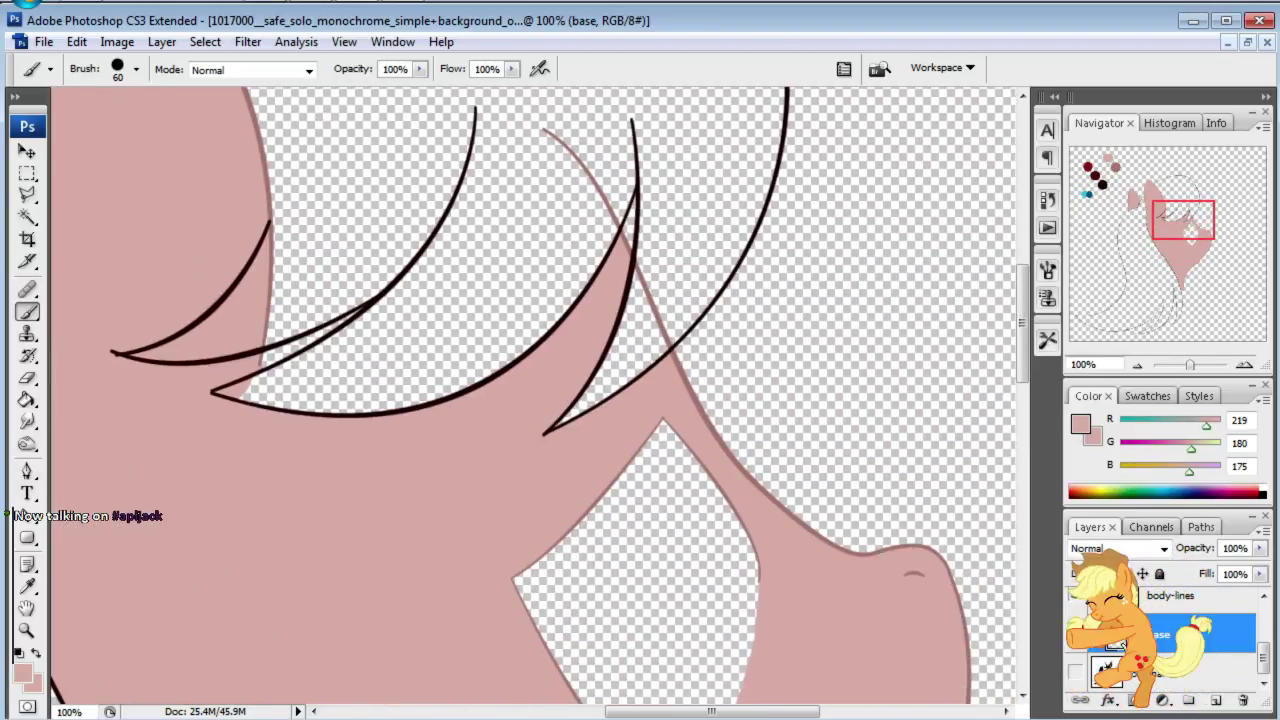
Step: Show the reference artwork, hide the pink base layer, and make body-lines active
{"action": "key", "text": "alt+bracketleft"}
{"action": "left_click", "coordinate": [1075, 673]}
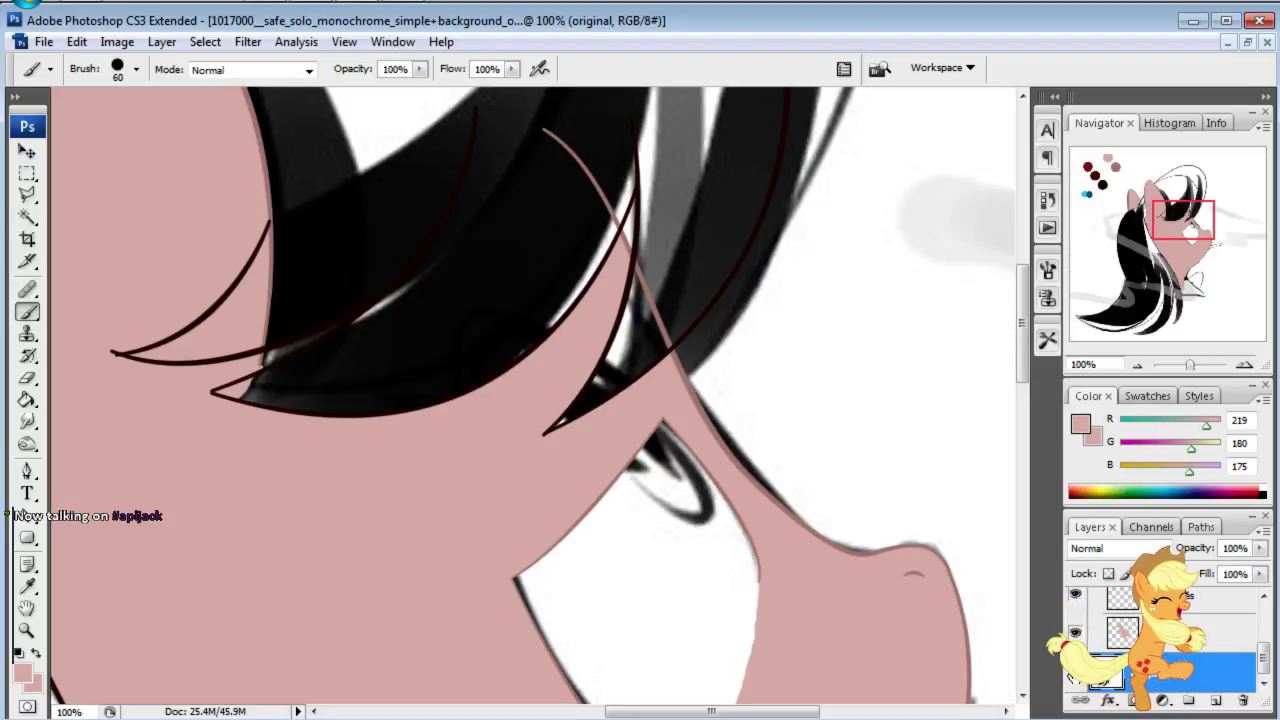
{"action": "left_click", "coordinate": [1075, 633]}
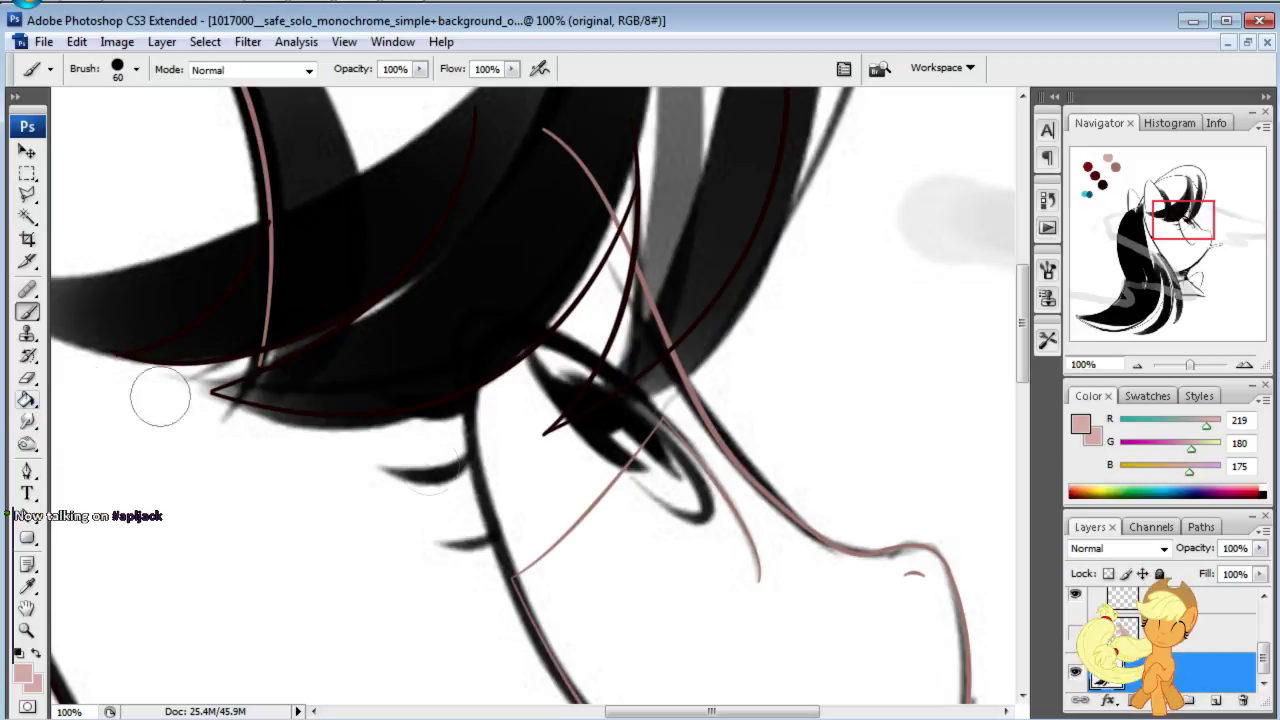
{"action": "key", "text": "alt+bracketright"}
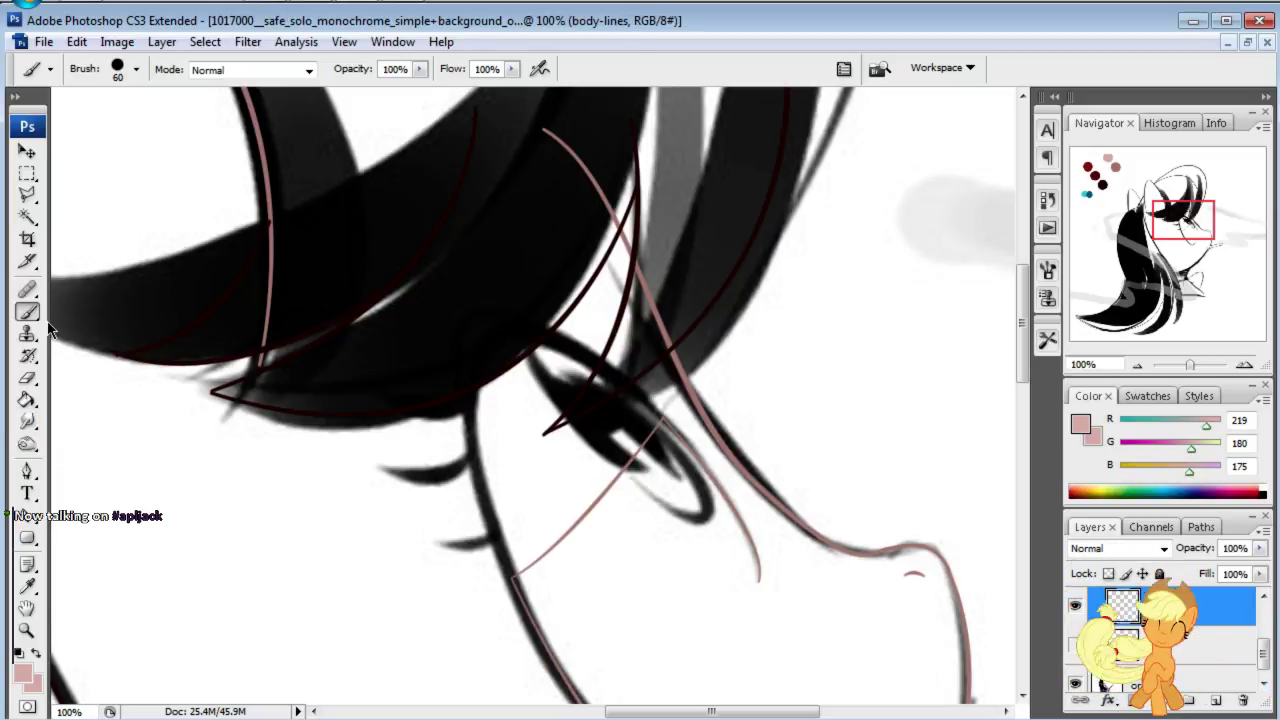
Step: Erase the stray sketch strokes beside and below the eye on body-lines
{"action": "left_click", "coordinate": [28, 379]}
{"action": "left_click_drag", "start_coordinate": [592, 502], "coordinate": [657, 435]}
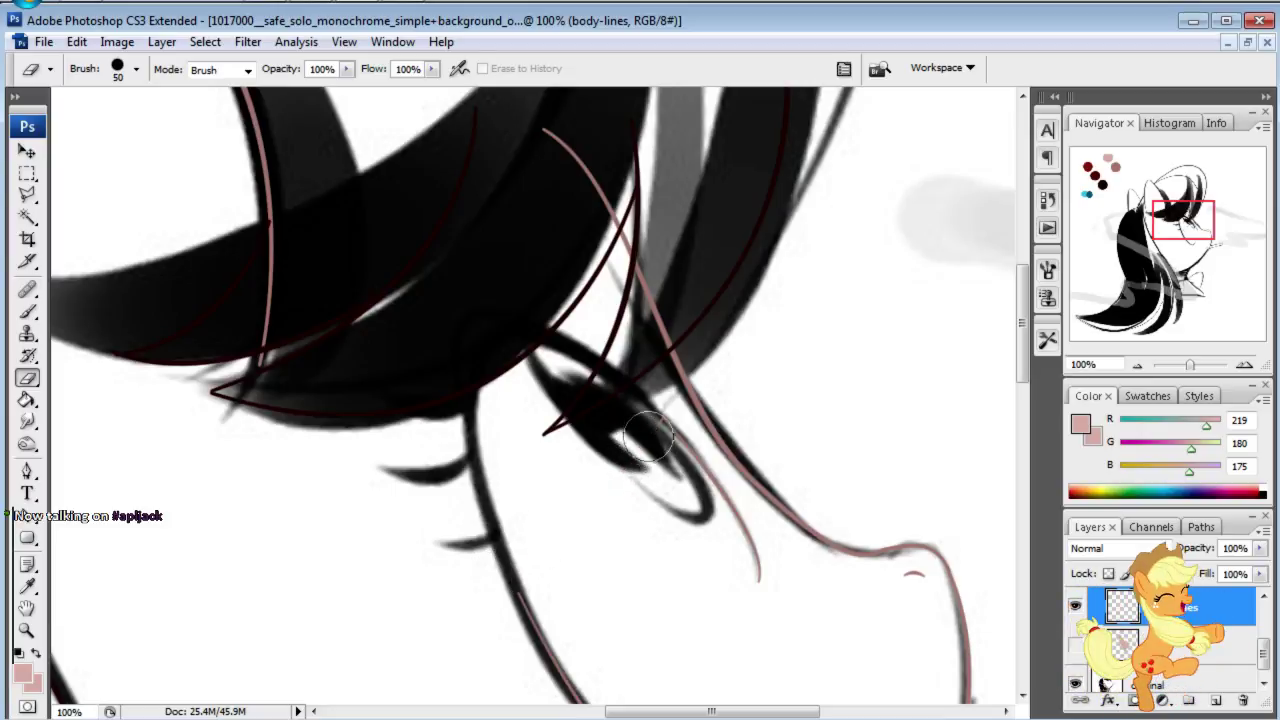
{"action": "mouse_move", "coordinate": [716, 495]}
{"action": "left_mouse_down"}
{"action": "mouse_move", "coordinate": [743, 586]}
{"action": "mouse_move", "coordinate": [648, 580]}
{"action": "left_mouse_up"}
{"action": "scroll", "coordinate": [760, 590], "scroll_direction": "down", "scroll_amount": 5}
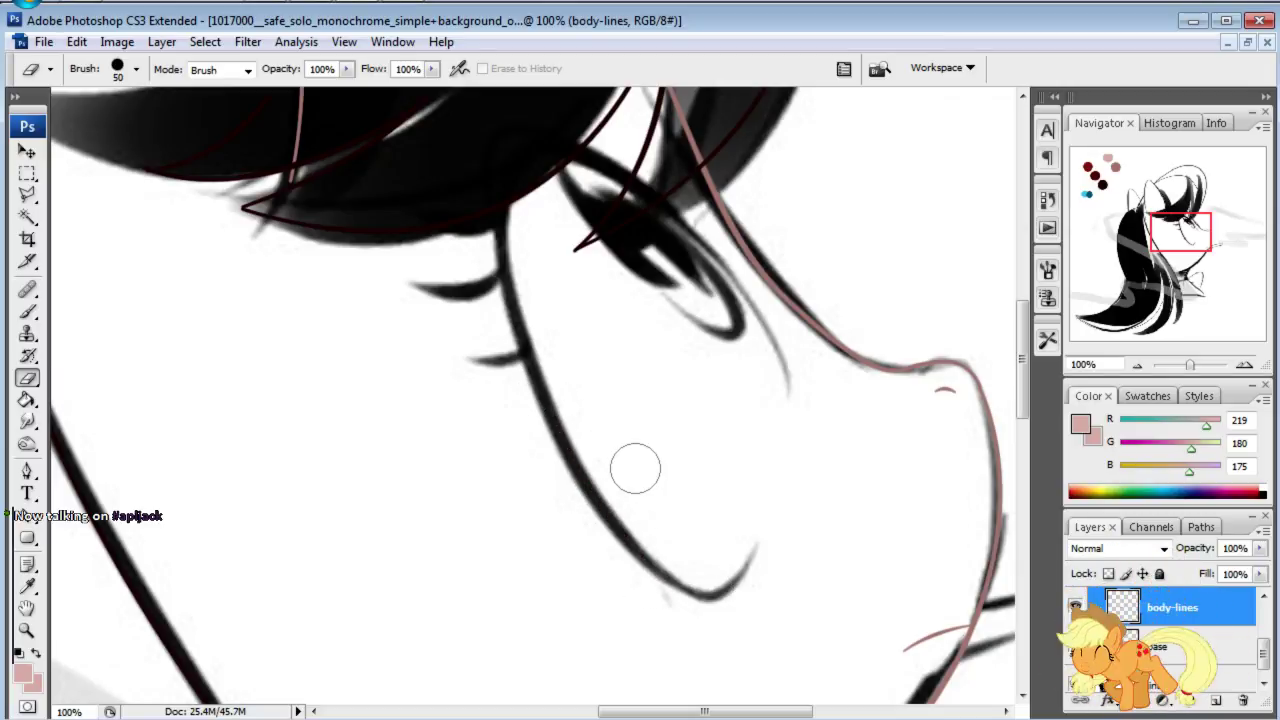
{"action": "left_click_drag", "start_coordinate": [1186, 247], "coordinate": [1183, 240]}
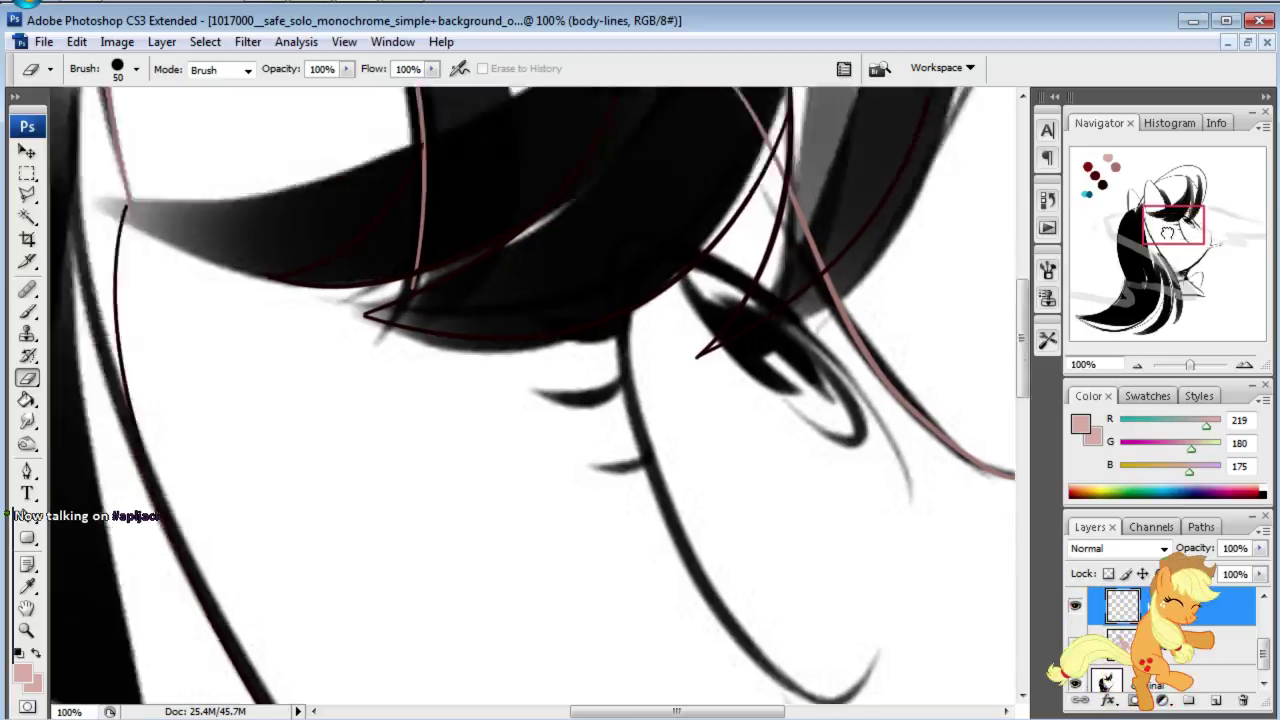
Step: Select the body-minor path and reshape its eye curve with the Direct Selection Tool
{"action": "left_click", "coordinate": [1199, 528]}
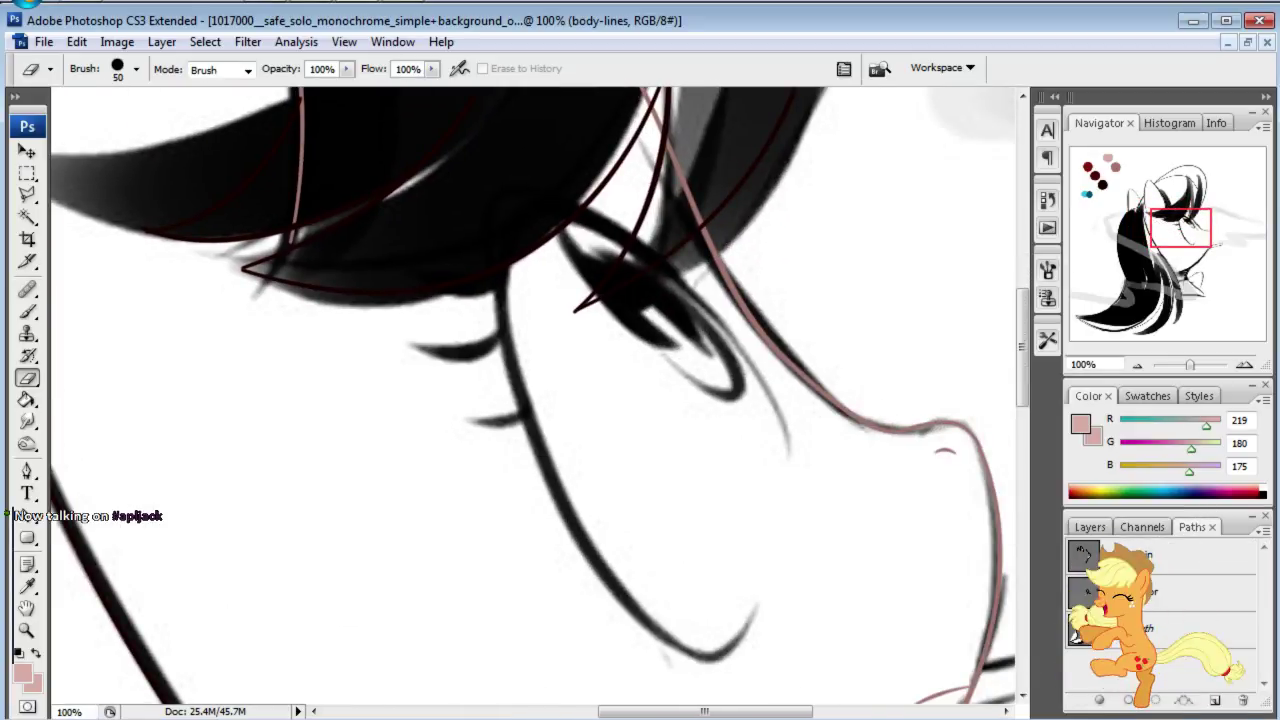
{"action": "left_click", "coordinate": [1130, 594]}
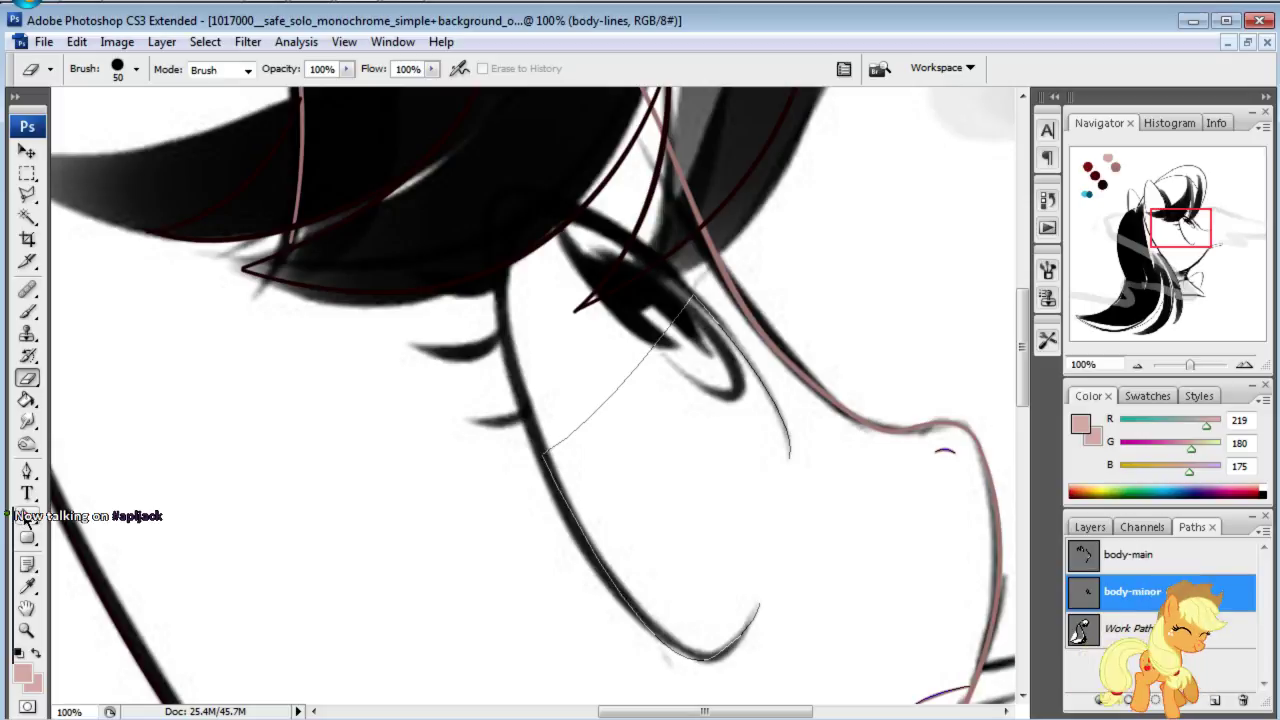
{"action": "left_click", "coordinate": [27, 518]}
{"action": "left_click", "coordinate": [637, 376]}
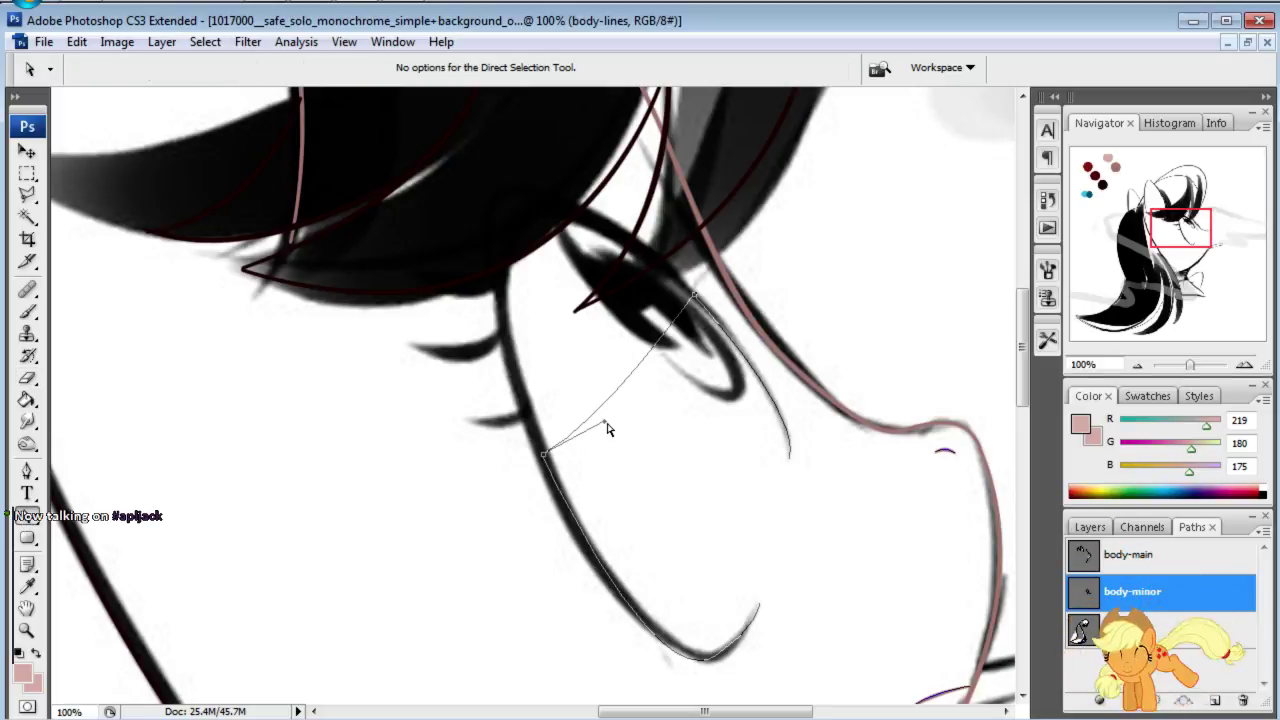
{"action": "mouse_move", "coordinate": [605, 423]}
{"action": "left_mouse_down"}
{"action": "mouse_move", "coordinate": [427, 92]}
{"action": "mouse_move", "coordinate": [413, 200]}
{"action": "left_mouse_up"}
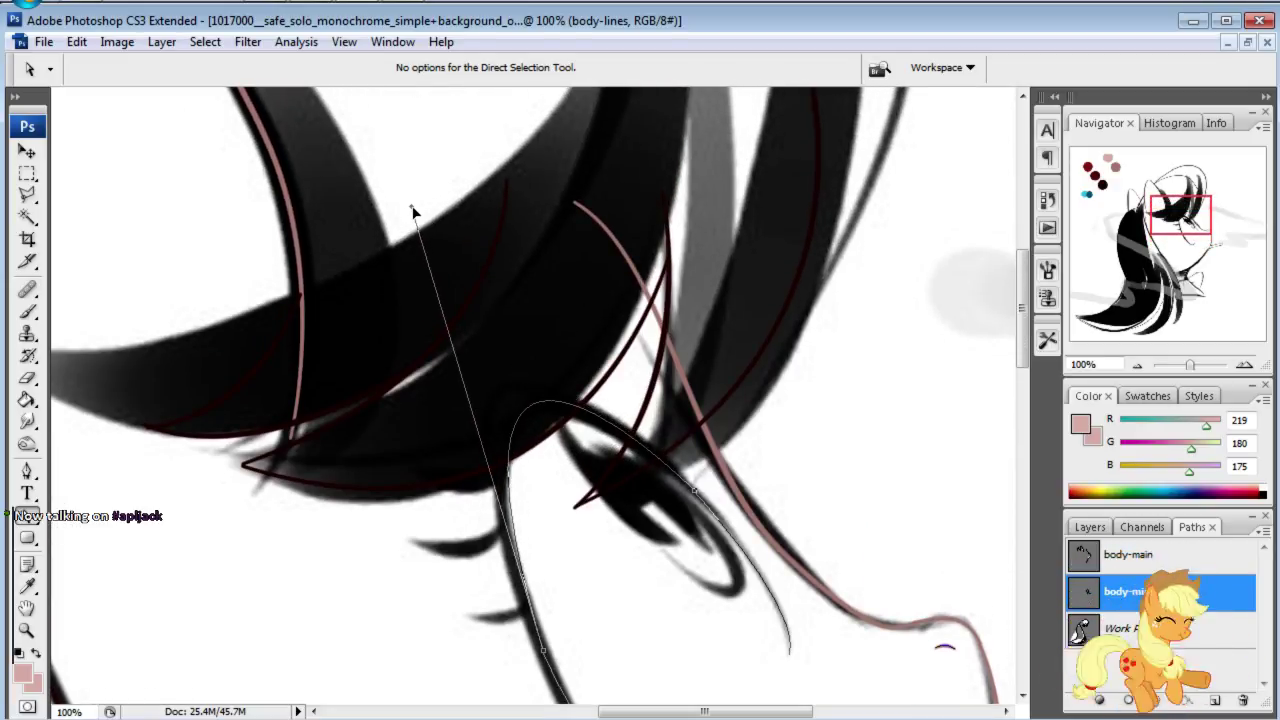
{"action": "left_click_drag", "start_coordinate": [413, 208], "coordinate": [389, 195]}
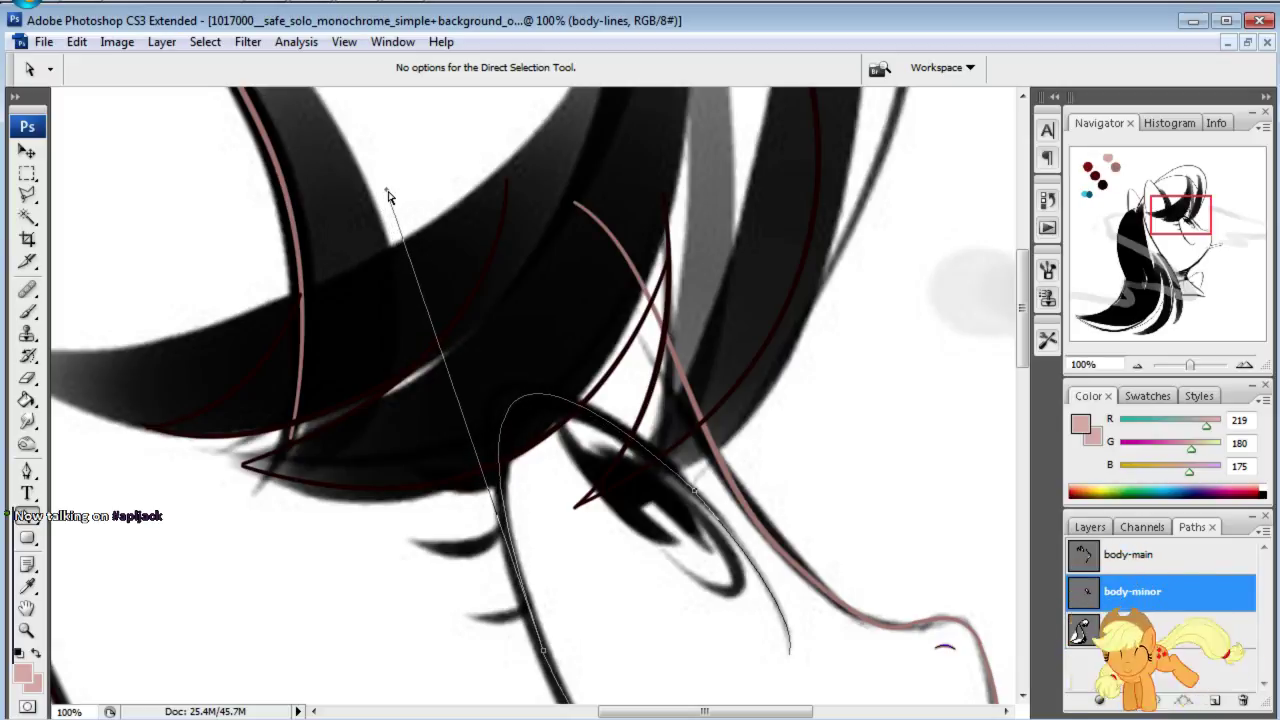
{"action": "left_click", "coordinate": [858, 428]}
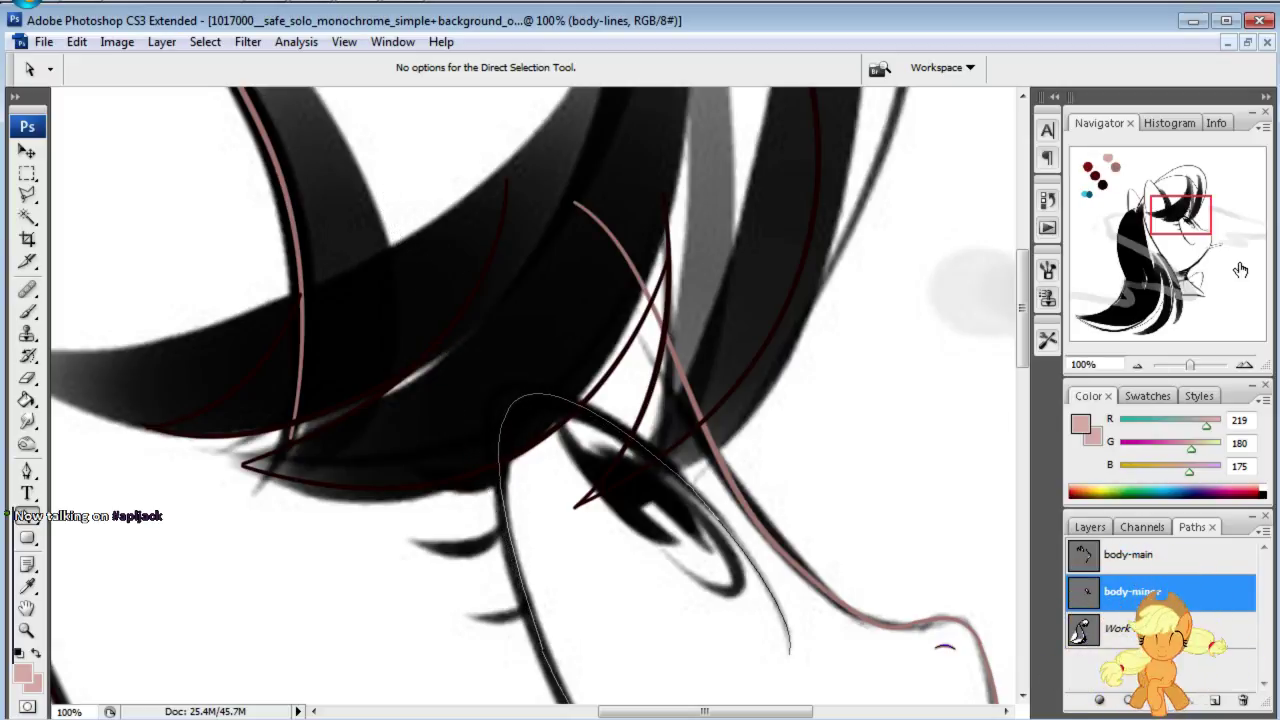
Step: Bend the path's lower curve to match the cheek line and adjust its end anchor
{"action": "left_click_drag", "start_coordinate": [1183, 230], "coordinate": [1183, 245]}
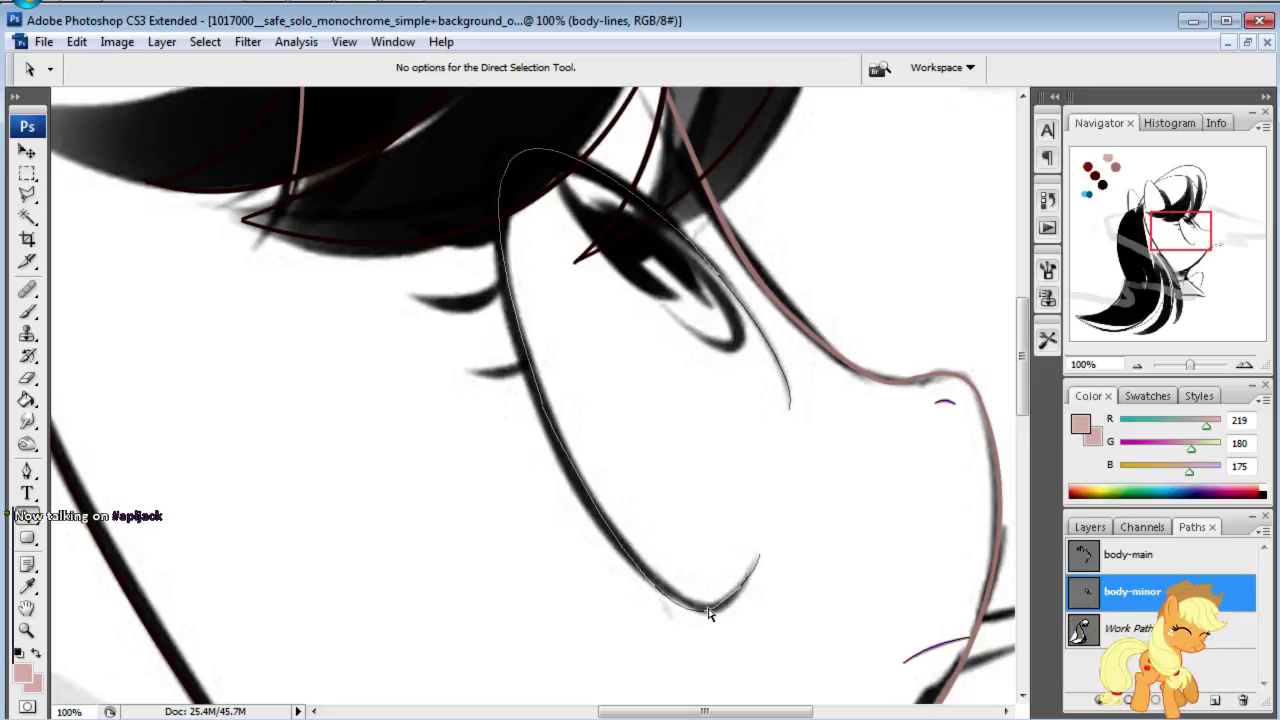
{"action": "left_click", "coordinate": [708, 613]}
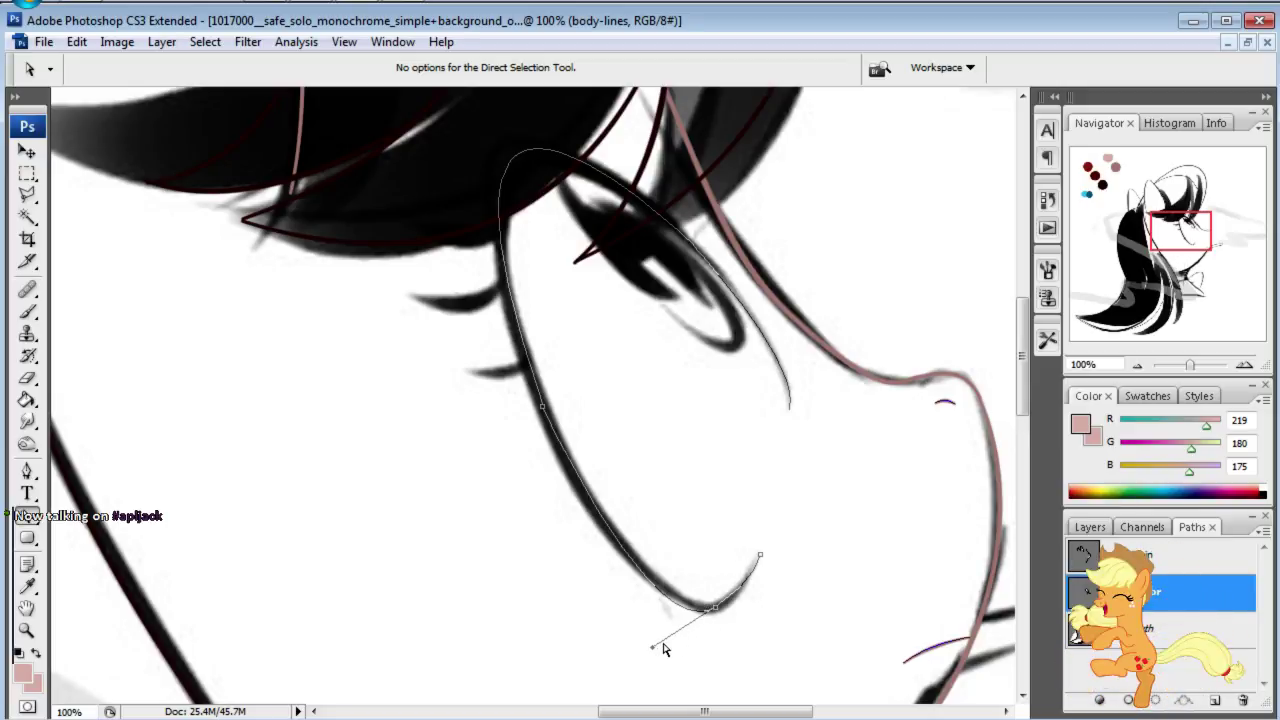
{"action": "mouse_move", "coordinate": [653, 647]}
{"action": "left_mouse_down"}
{"action": "mouse_move", "coordinate": [676, 657]}
{"action": "mouse_move", "coordinate": [691, 623]}
{"action": "mouse_move", "coordinate": [636, 591]}
{"action": "left_mouse_up"}
{"action": "scroll", "coordinate": [676, 657], "scroll_direction": "down", "scroll_amount": 1}
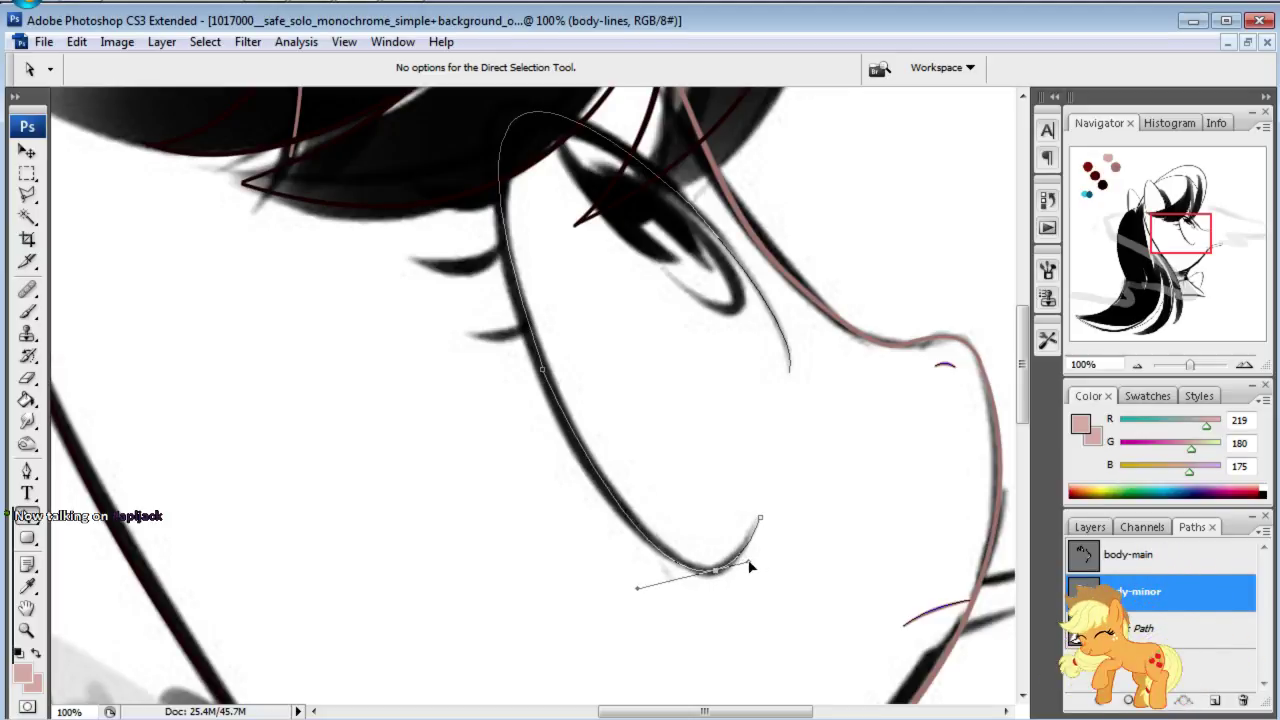
{"action": "left_click", "coordinate": [544, 380]}
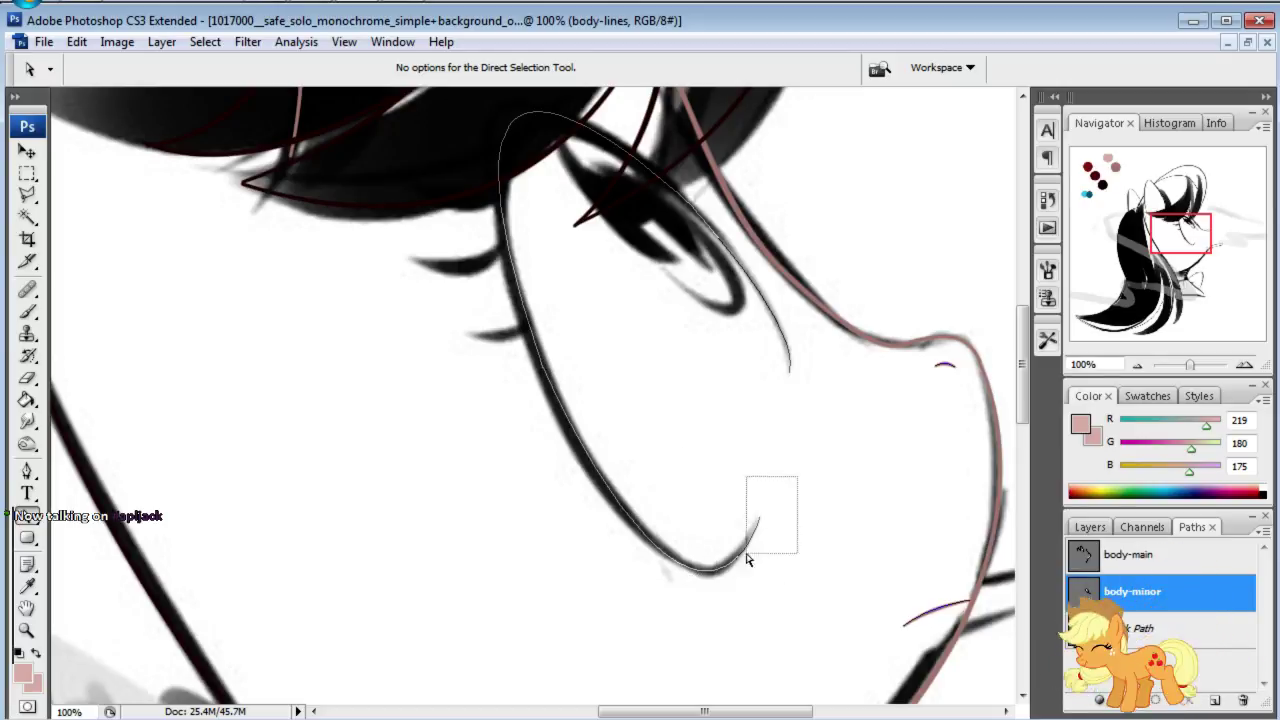
{"action": "left_click_drag", "start_coordinate": [797, 477], "coordinate": [746, 553]}
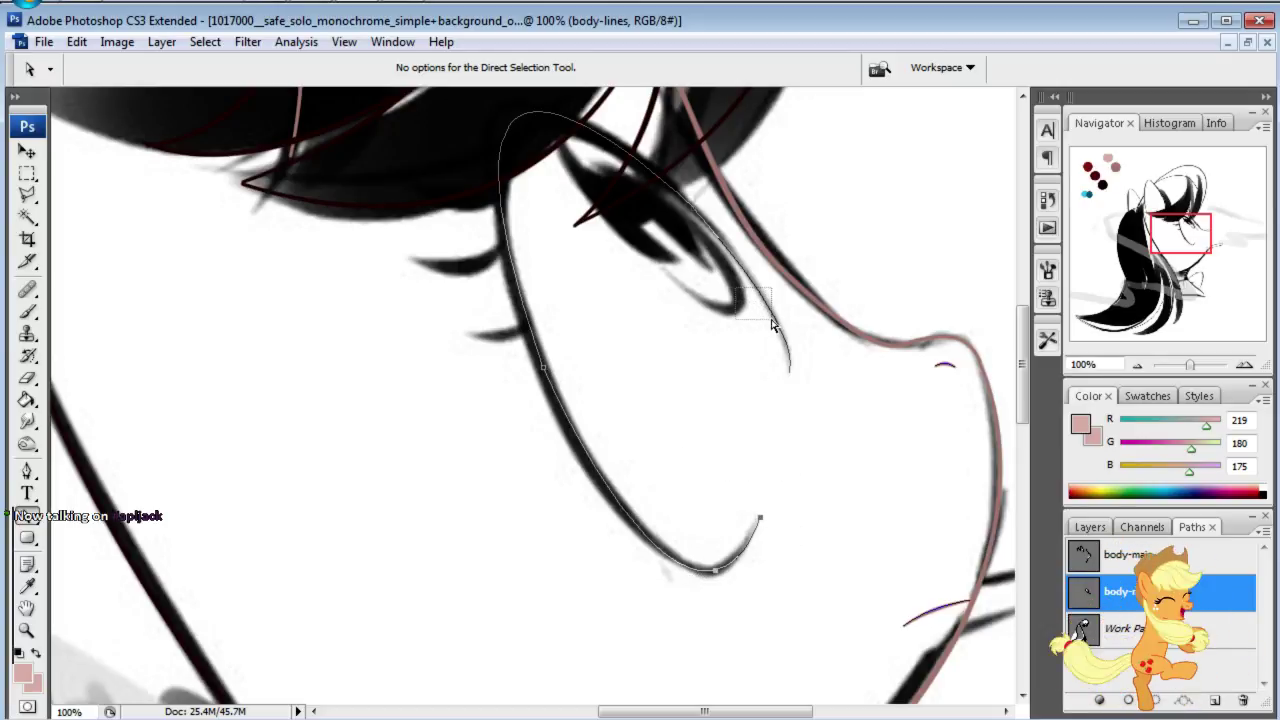
{"action": "scroll", "coordinate": [600, 158], "scroll_direction": "up", "scroll_amount": 5}
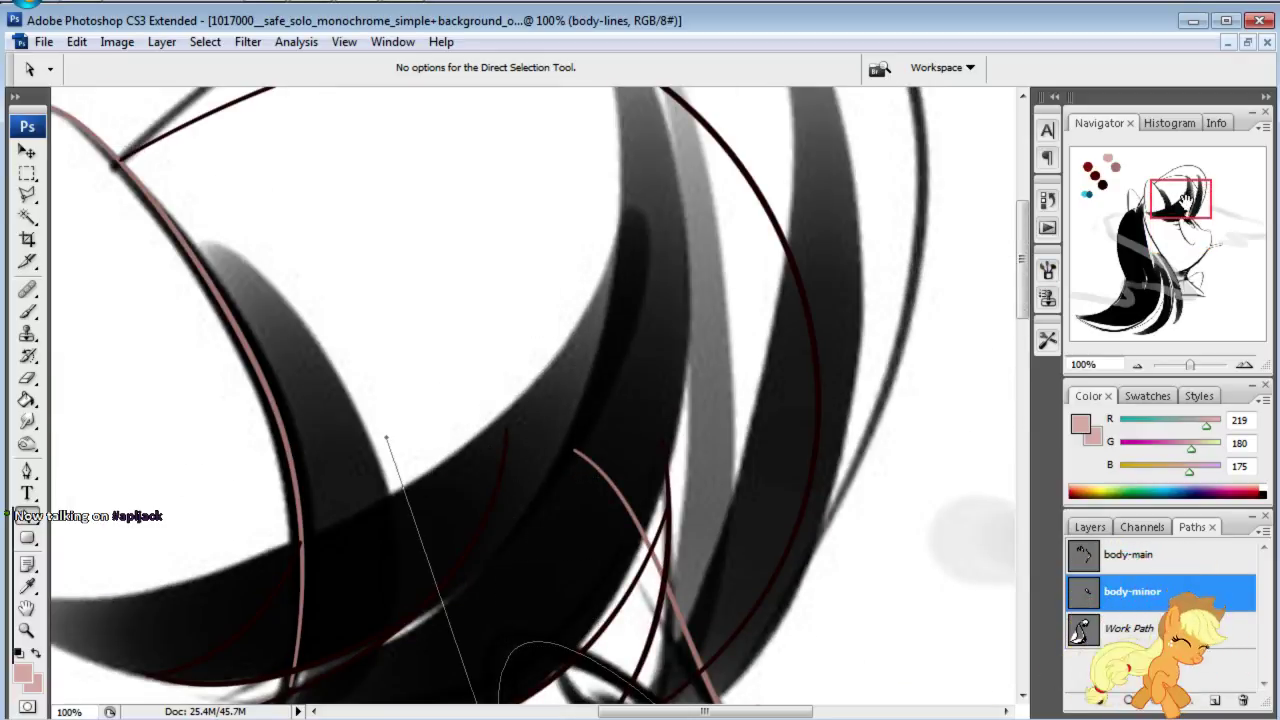
{"action": "mouse_move", "coordinate": [1183, 199]}
{"action": "left_mouse_down"}
{"action": "mouse_move", "coordinate": [1178, 265]}
{"action": "mouse_move", "coordinate": [1187, 230]}
{"action": "mouse_move", "coordinate": [1102, 170]}
{"action": "left_mouse_up"}
Step: Eyedrop the mauve swatch and set the Brush size to 6 px
{"action": "left_click", "coordinate": [27, 587]}
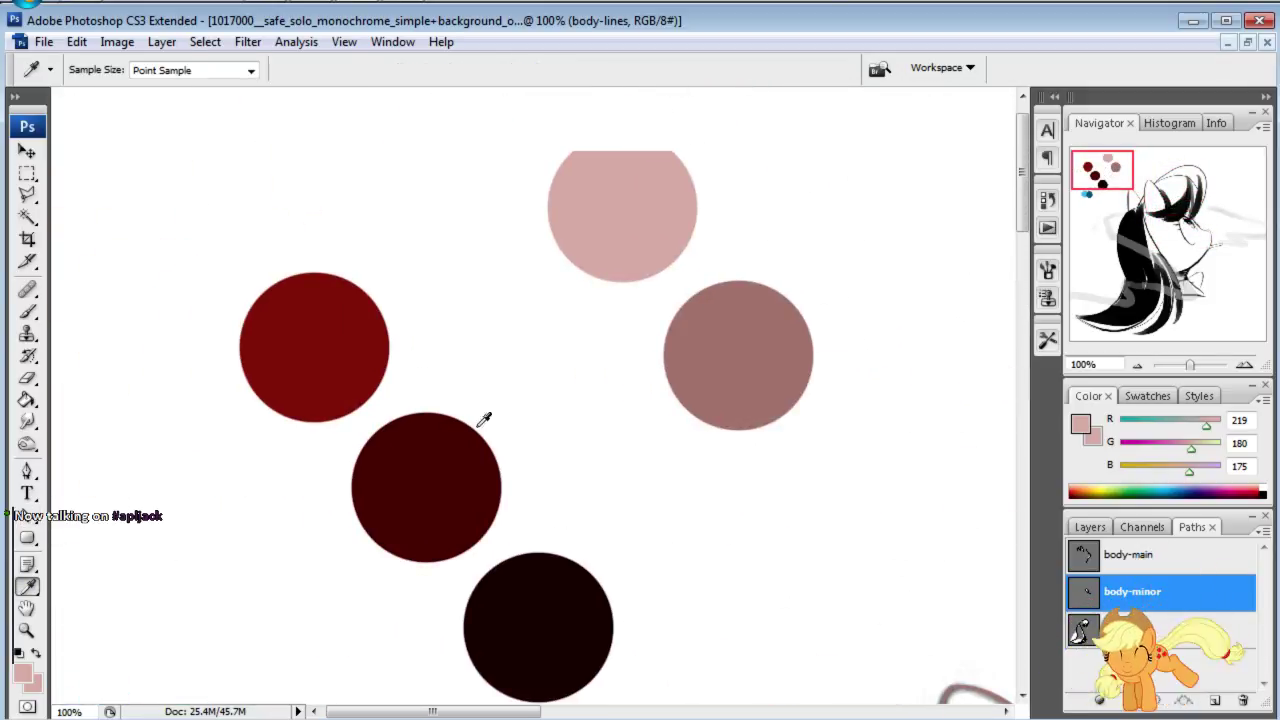
{"action": "left_click", "coordinate": [748, 320]}
{"action": "left_click", "coordinate": [27, 311]}
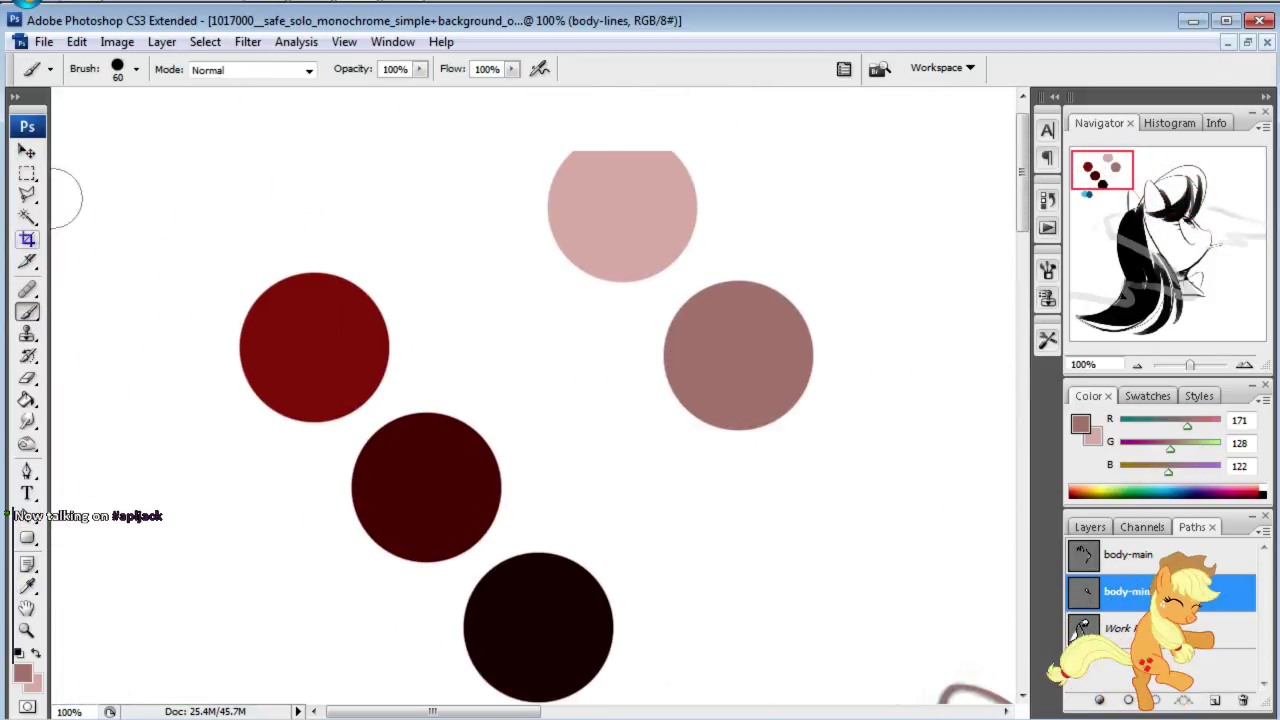
{"action": "left_click", "coordinate": [136, 69]}
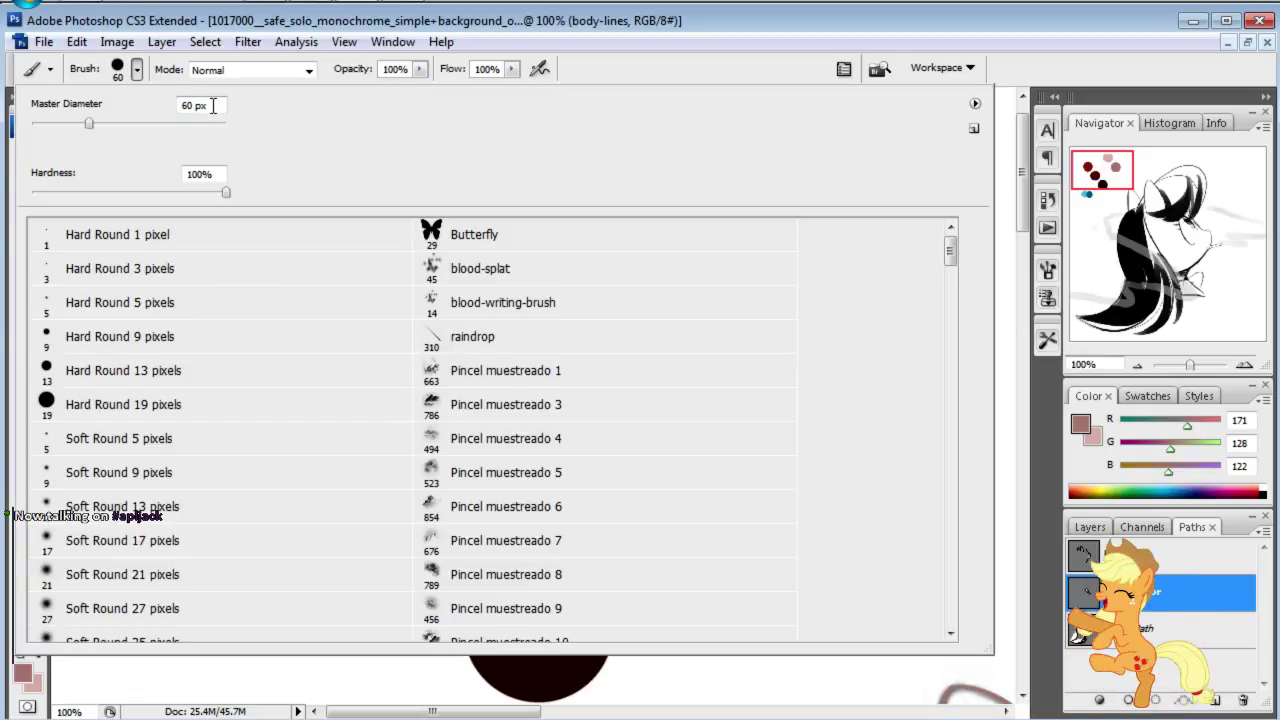
{"action": "left_click", "coordinate": [524, 20]}
Step: Stroke the body-minor subpaths with the Brush and hide the sketch layer underneath
{"action": "left_click", "coordinate": [27, 470]}
{"action": "right_click", "coordinate": [576, 534]}
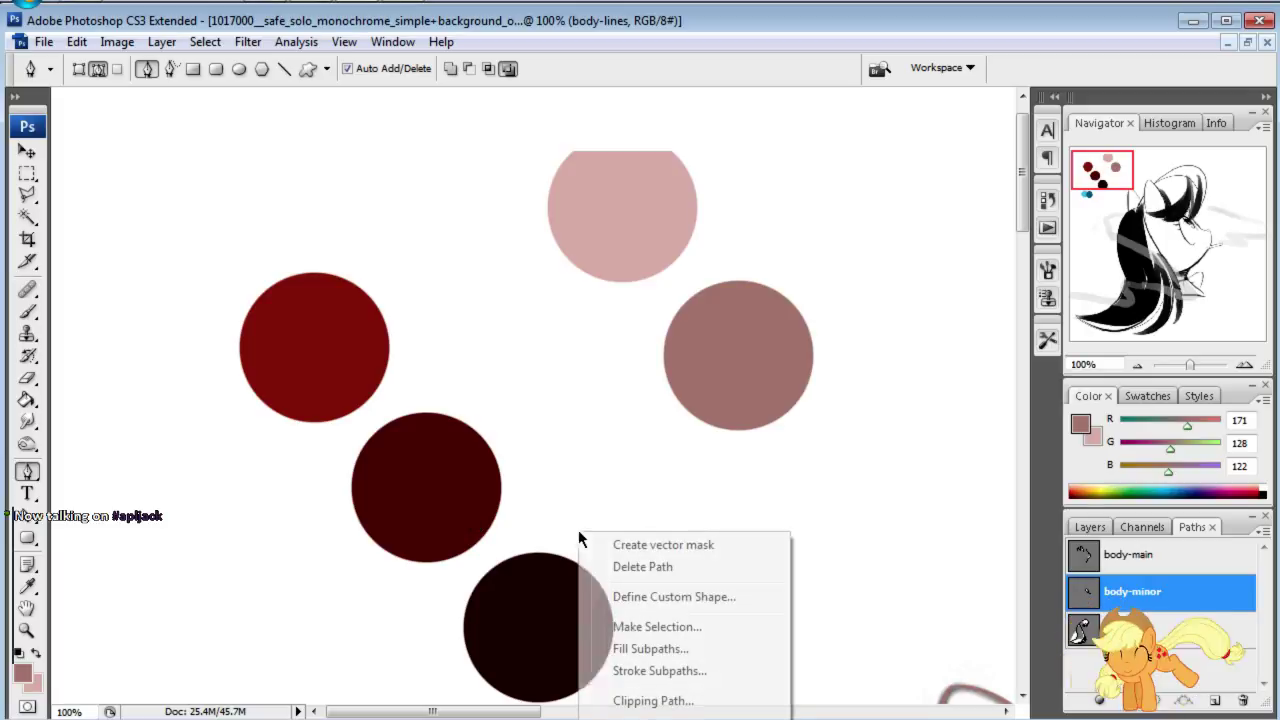
{"action": "left_click", "coordinate": [655, 670]}
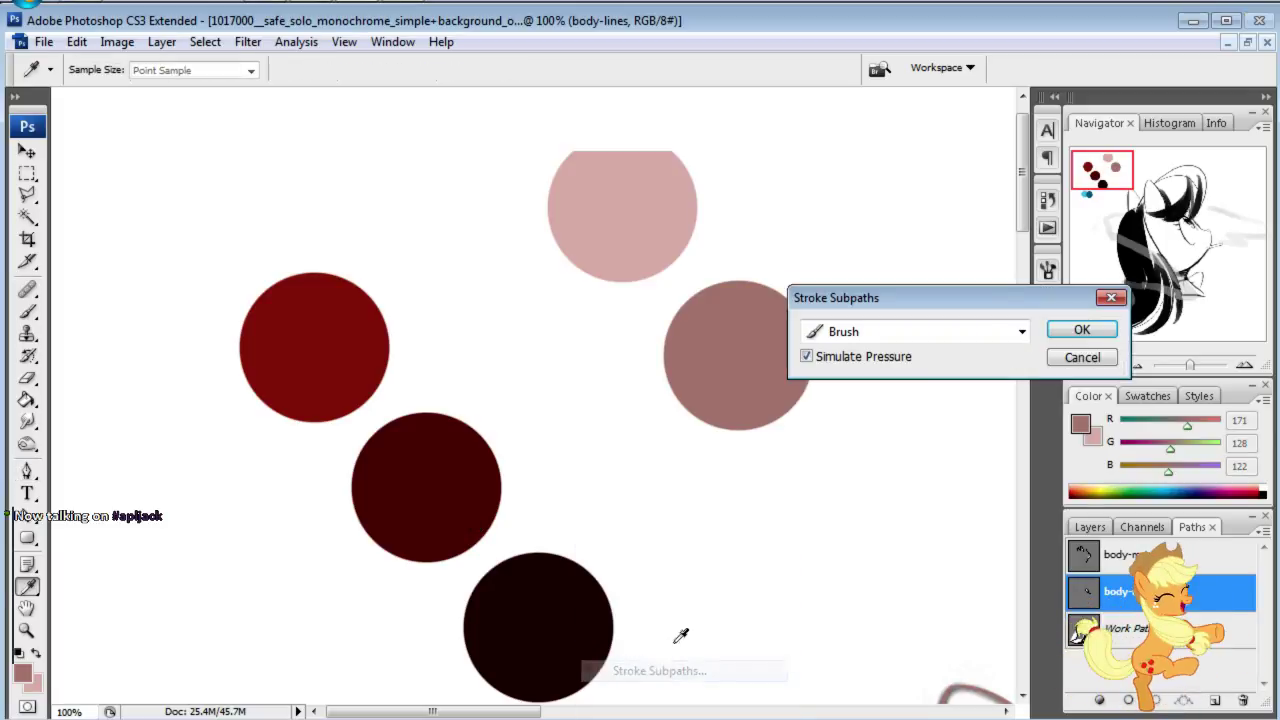
{"action": "left_click", "coordinate": [1080, 326]}
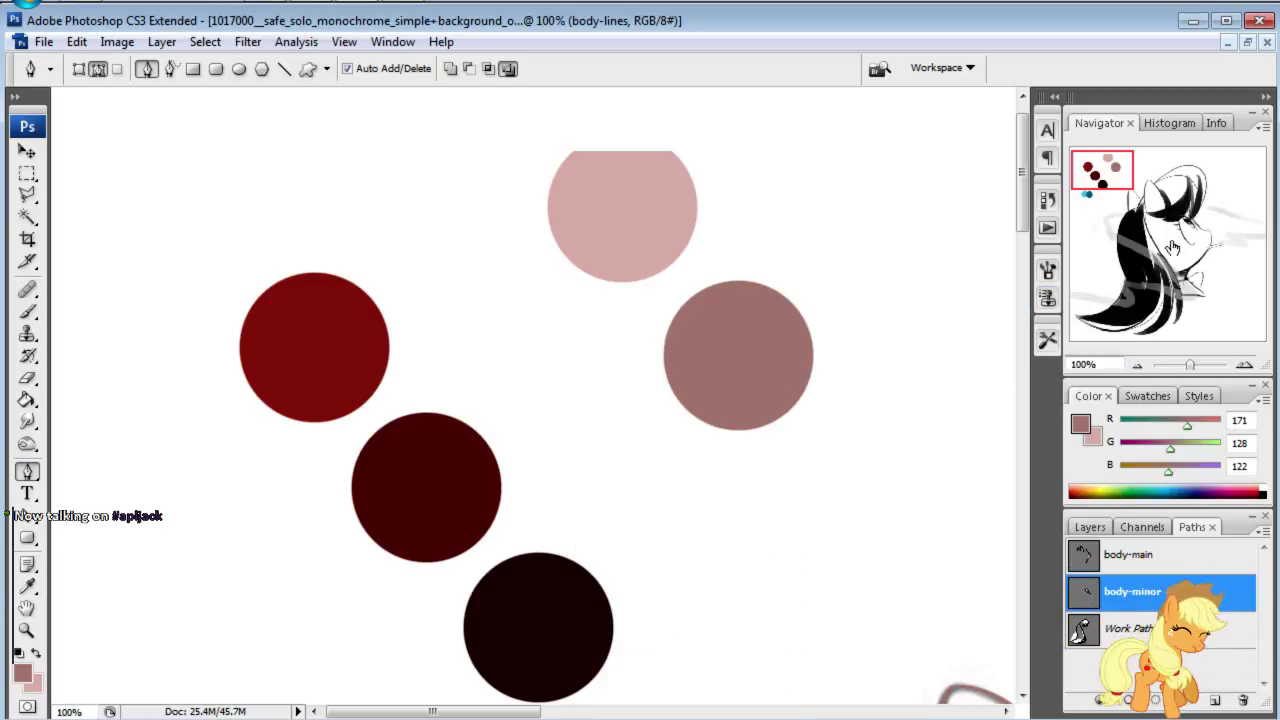
{"action": "left_click", "coordinate": [1173, 248]}
{"action": "double_click", "coordinate": [1082, 520]}
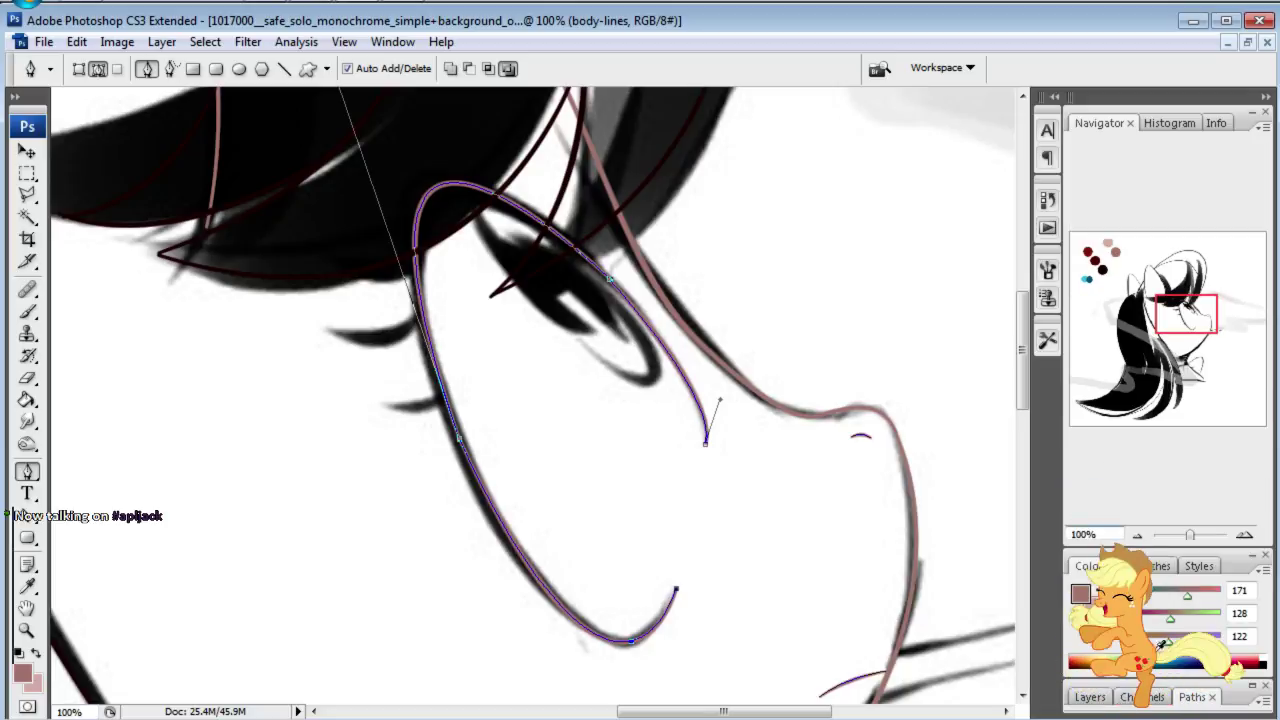
{"action": "left_click", "coordinate": [1101, 688]}
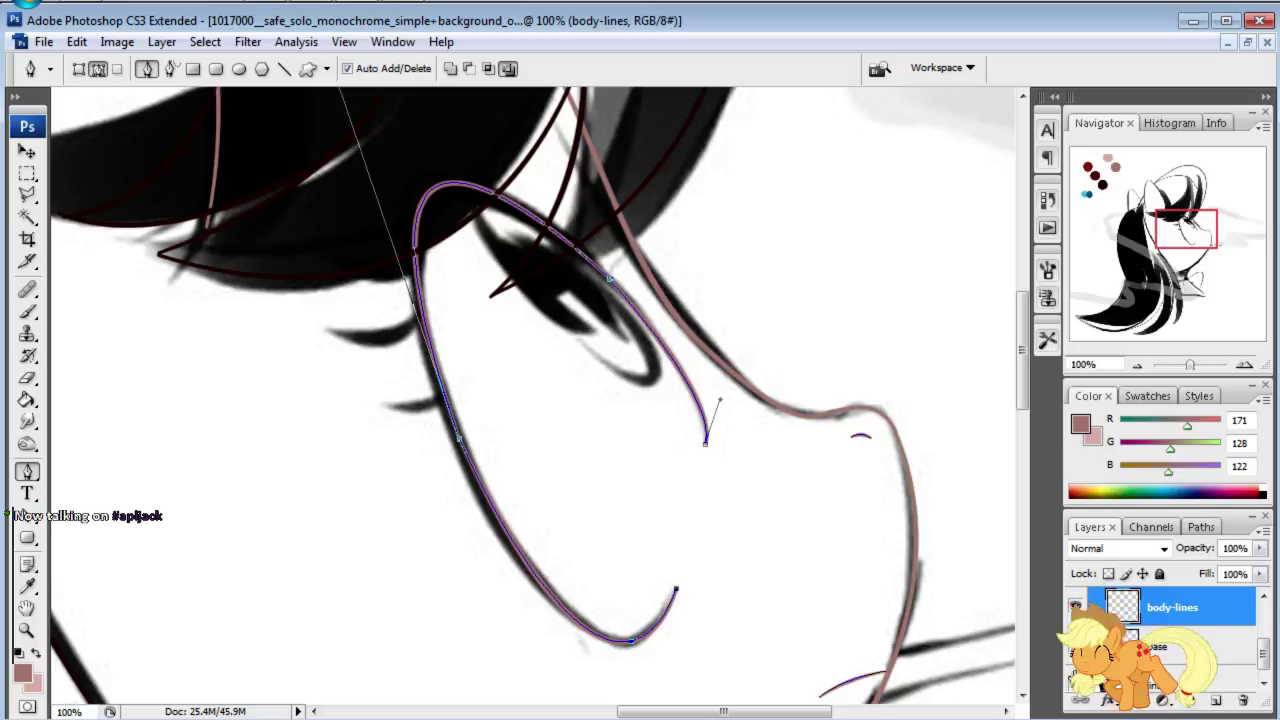
{"action": "left_click", "coordinate": [1076, 660]}
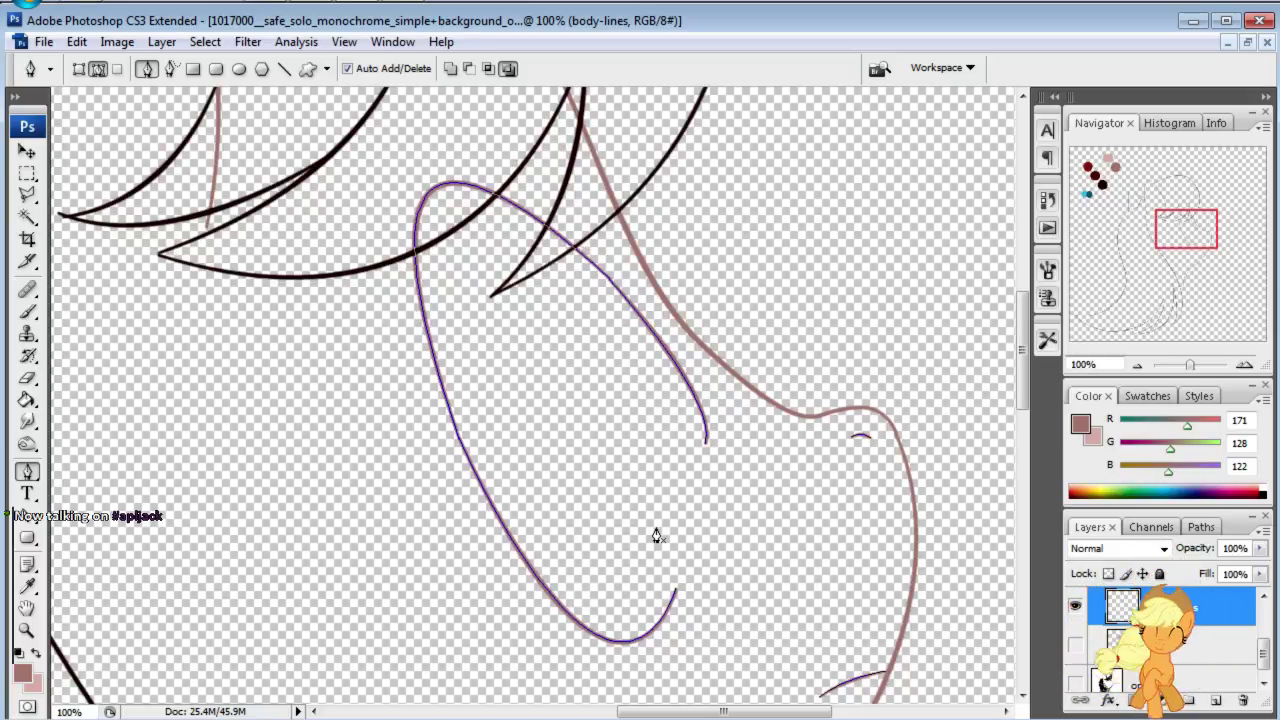
Step: Show the base layer and erase its pink fill from the eye white area
{"action": "key", "text": "Return"}
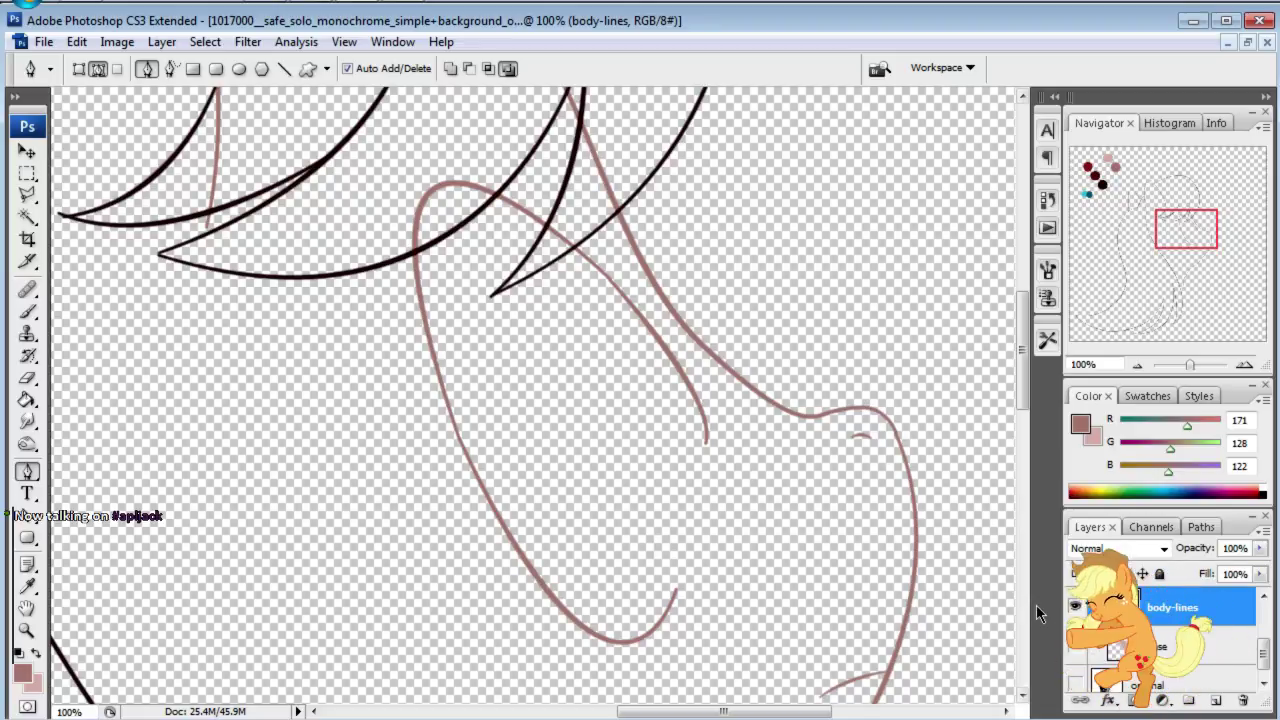
{"action": "left_click", "coordinate": [1075, 648]}
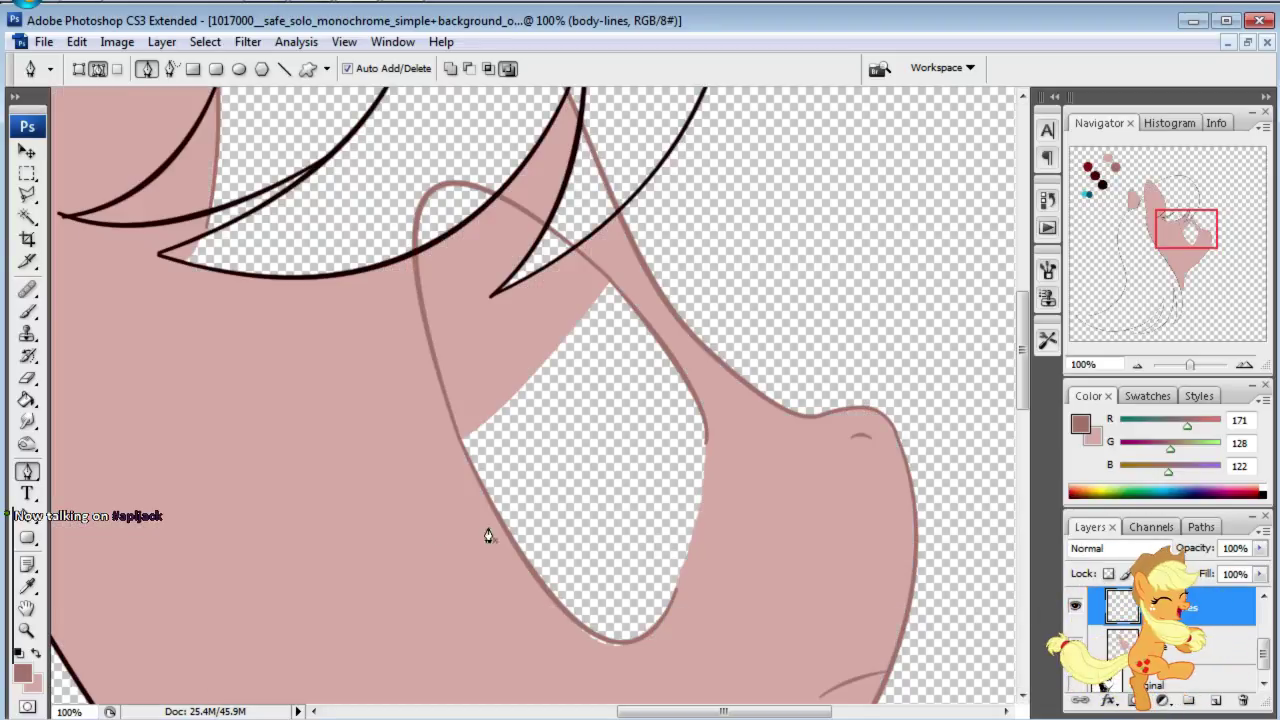
{"action": "left_click", "coordinate": [18, 381]}
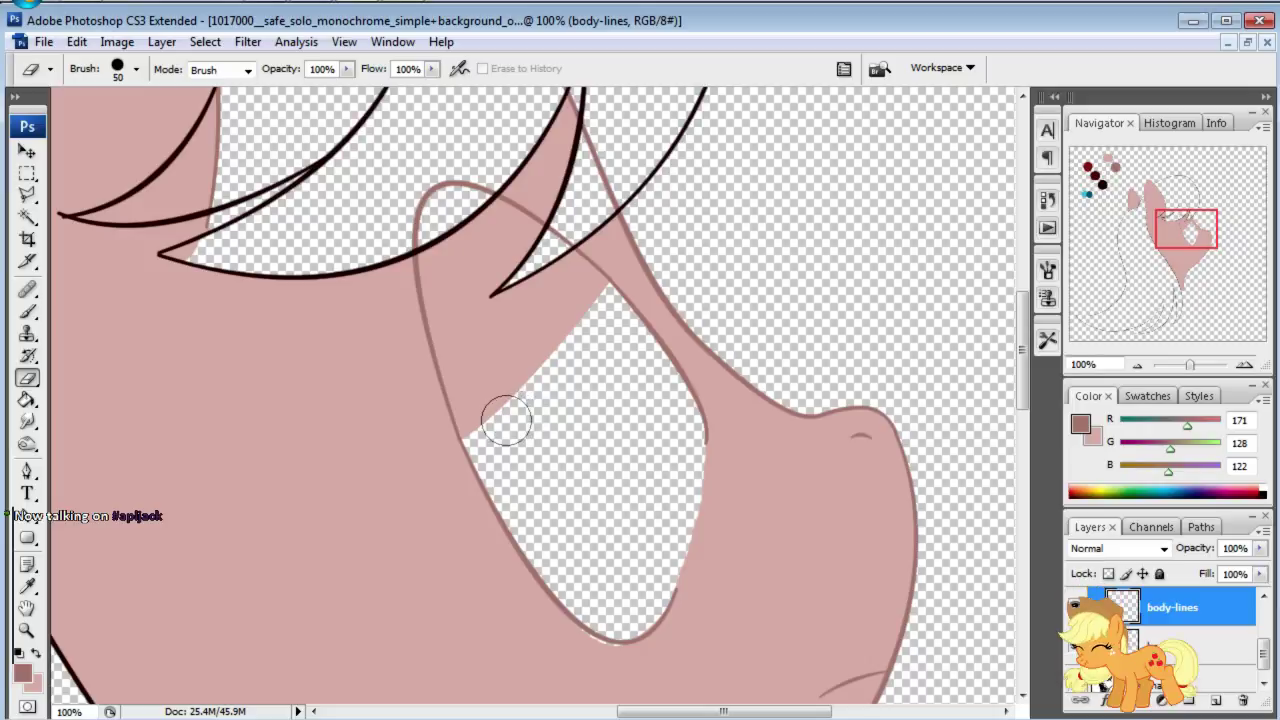
{"action": "left_click", "coordinate": [1180, 647]}
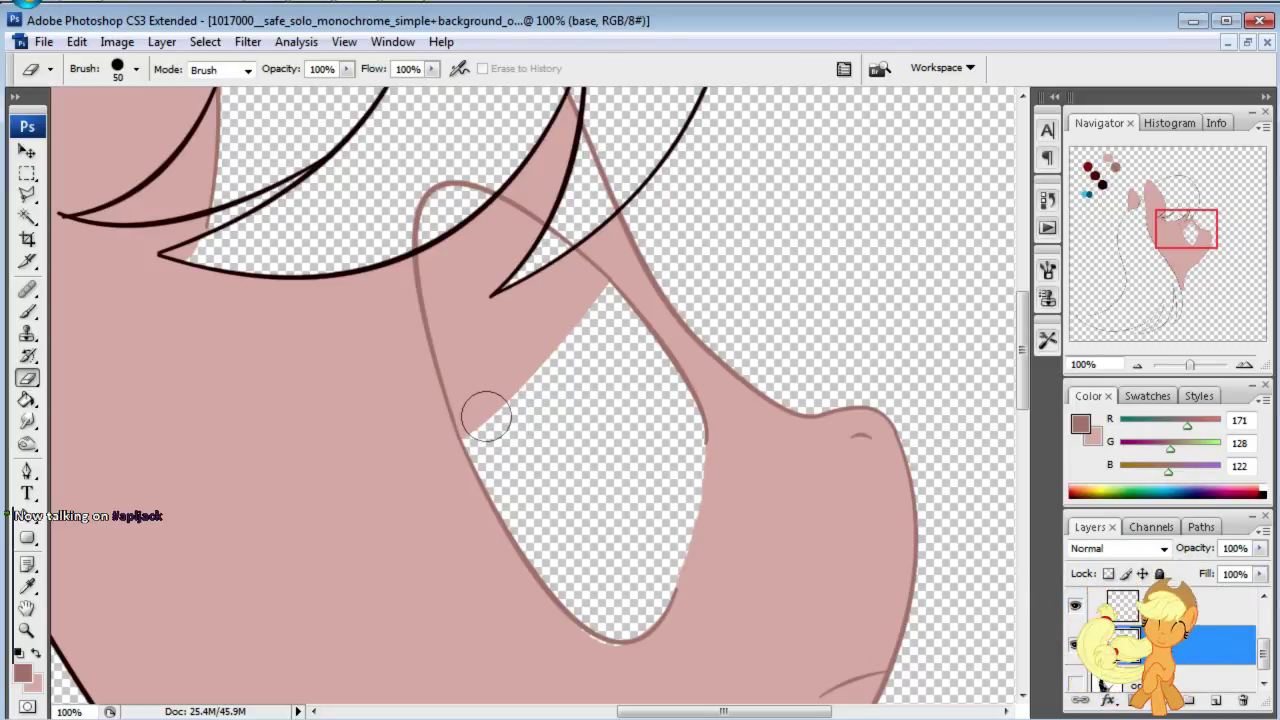
{"action": "left_click_drag", "start_coordinate": [486, 416], "coordinate": [584, 298]}
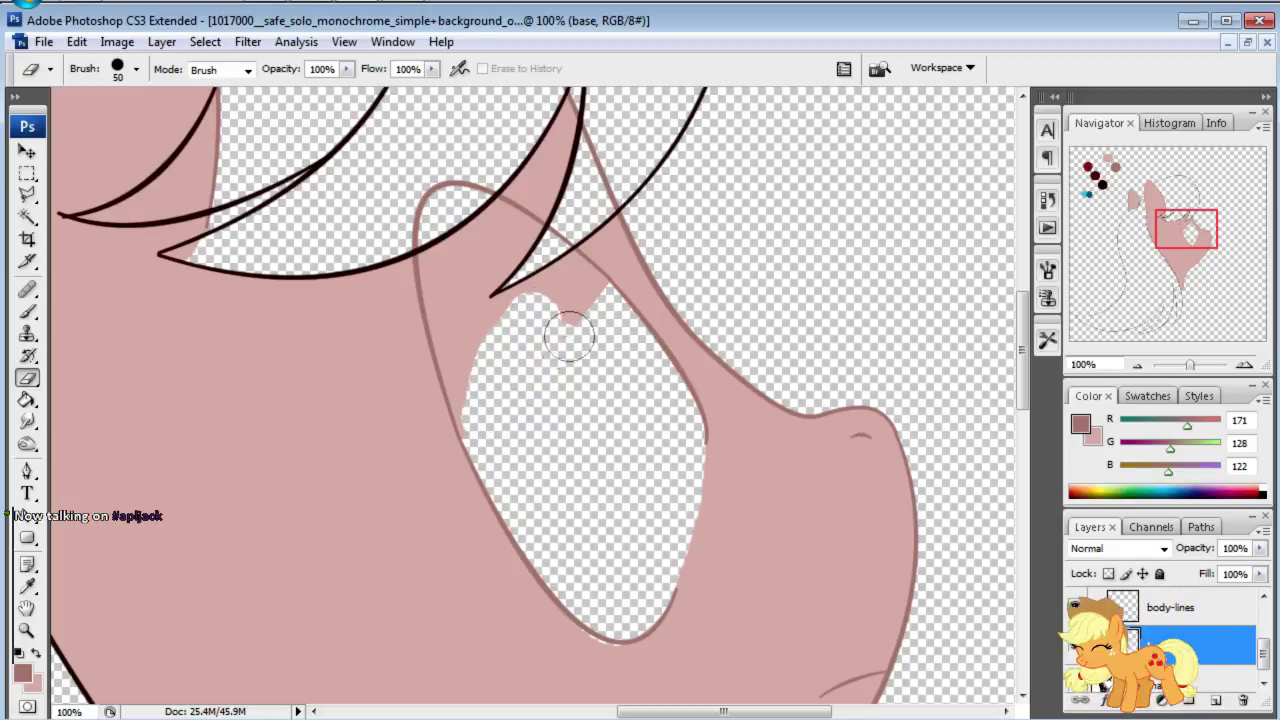
{"action": "mouse_move", "coordinate": [586, 295]}
{"action": "left_mouse_down"}
{"action": "mouse_move", "coordinate": [490, 230]}
{"action": "mouse_move", "coordinate": [530, 260]}
{"action": "mouse_move", "coordinate": [463, 233]}
{"action": "mouse_move", "coordinate": [430, 262]}
{"action": "mouse_move", "coordinate": [457, 371]}
{"action": "mouse_move", "coordinate": [501, 297]}
{"action": "mouse_move", "coordinate": [470, 265]}
{"action": "mouse_move", "coordinate": [538, 312]}
{"action": "left_mouse_up"}
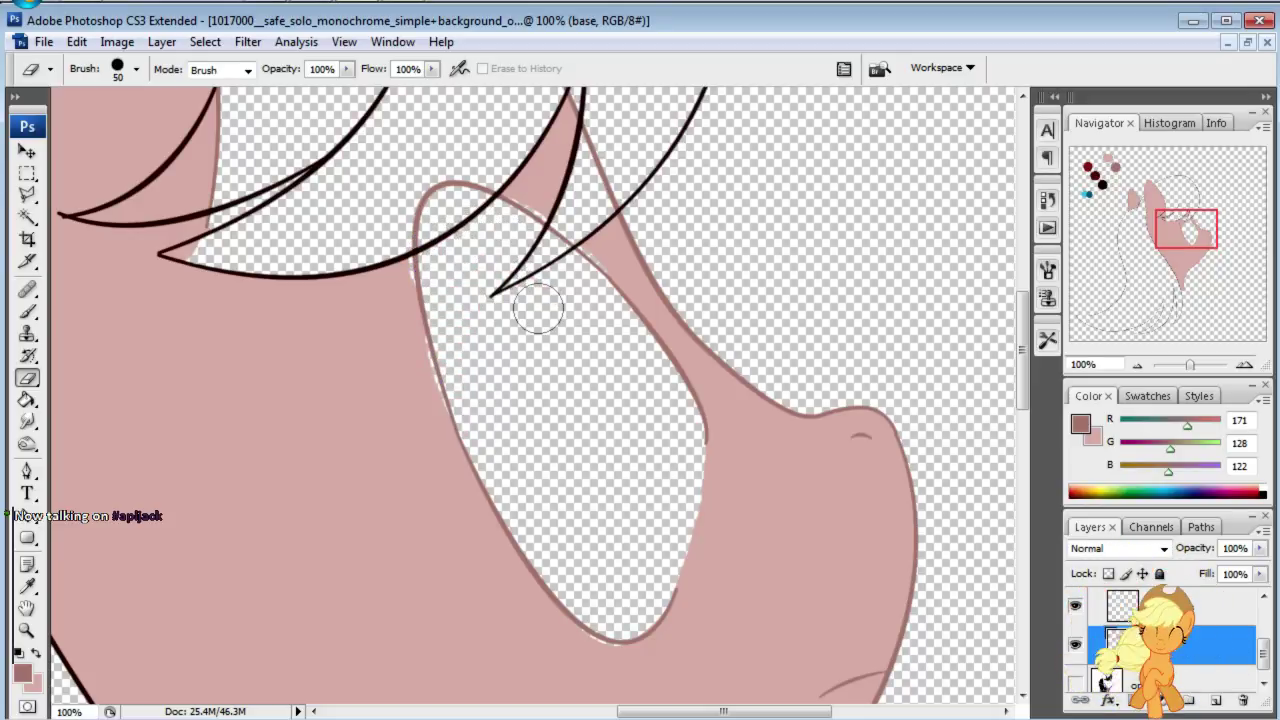
Step: Enlarge the brush and zoom the Navigator to 150%, undoing a stray dark dab
{"action": "key", "text": "b"}
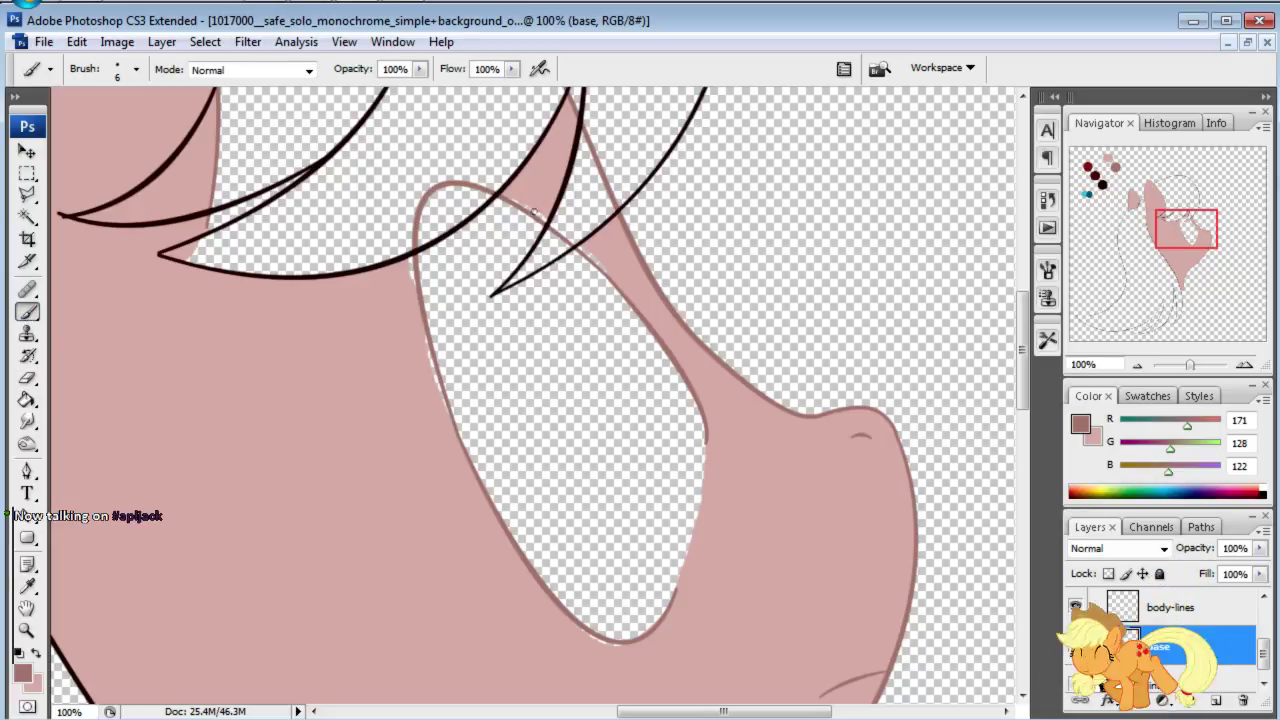
{"action": "key", "text": "bracketright"}
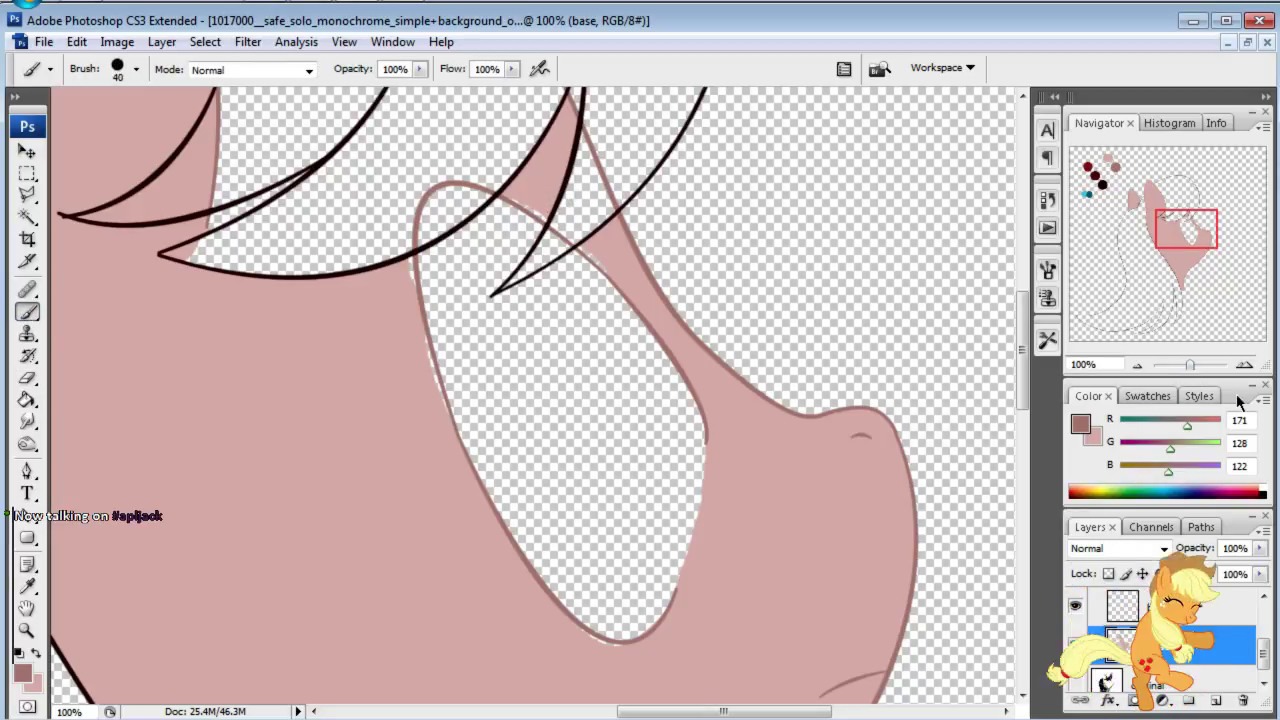
{"action": "type", "text": "10"}
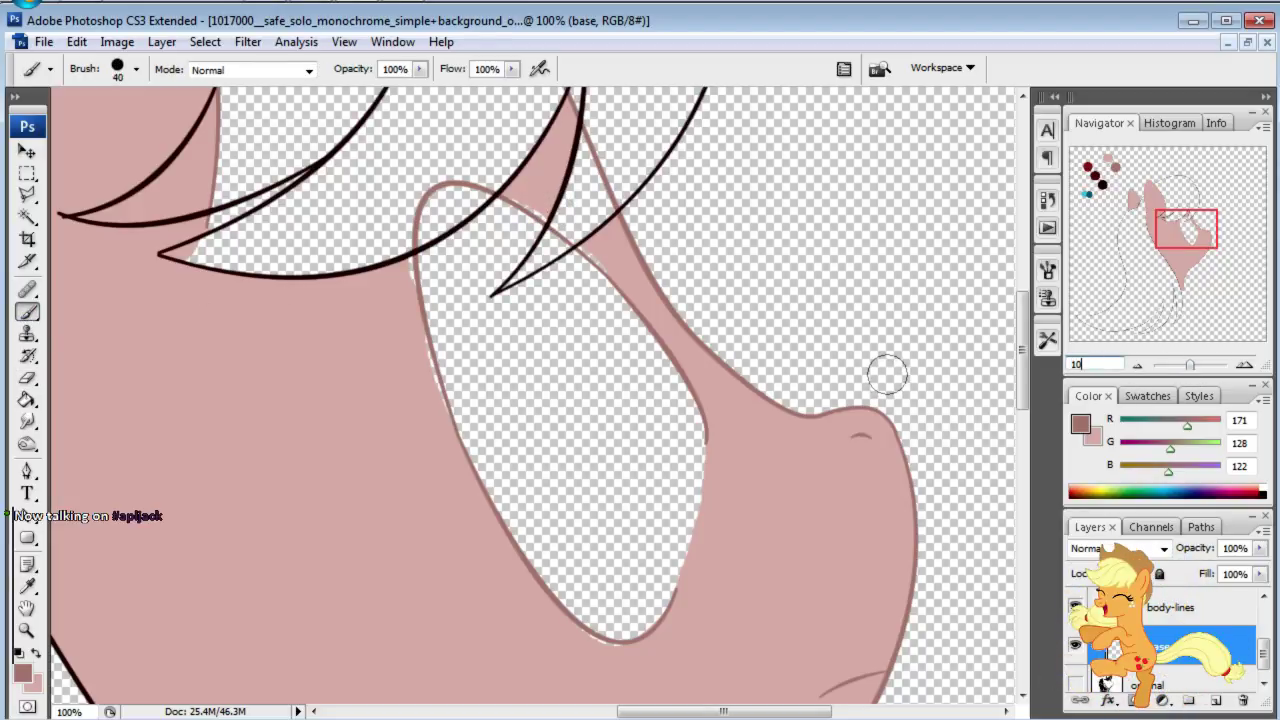
{"action": "key", "text": "Return"}
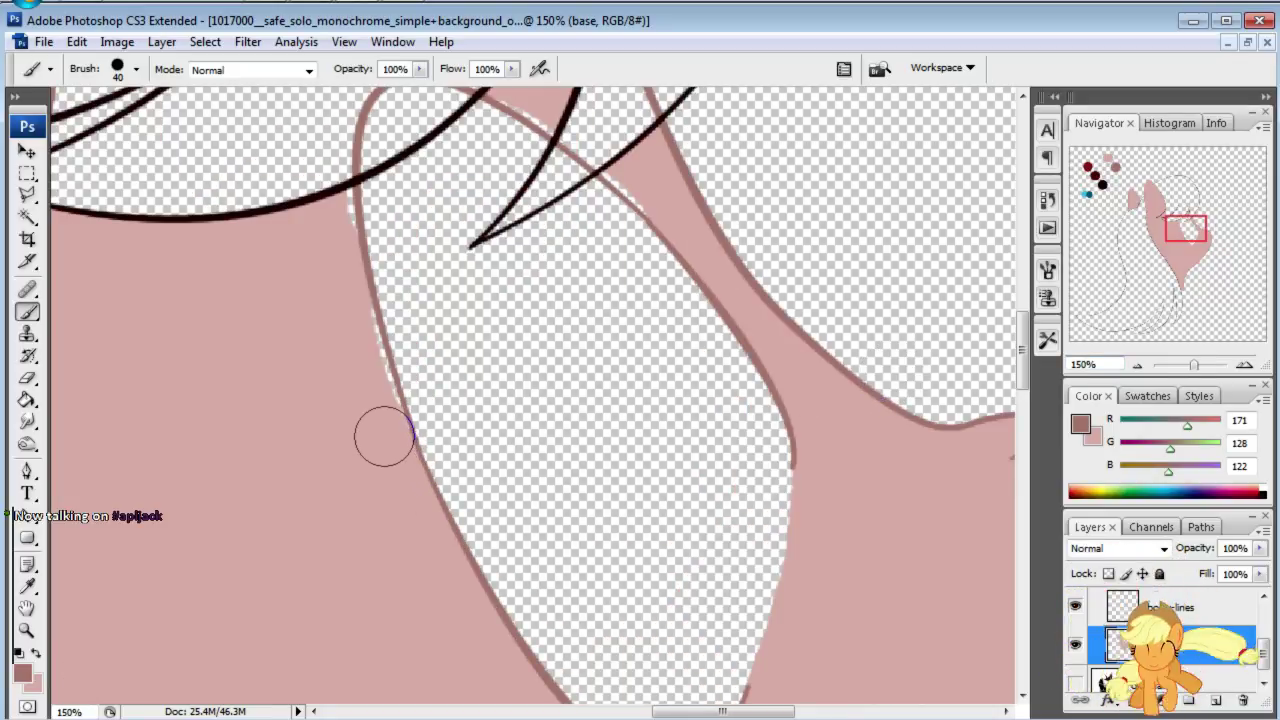
{"action": "left_click_drag", "start_coordinate": [382, 435], "coordinate": [380, 420]}
{"action": "key", "text": "ctrl+z"}
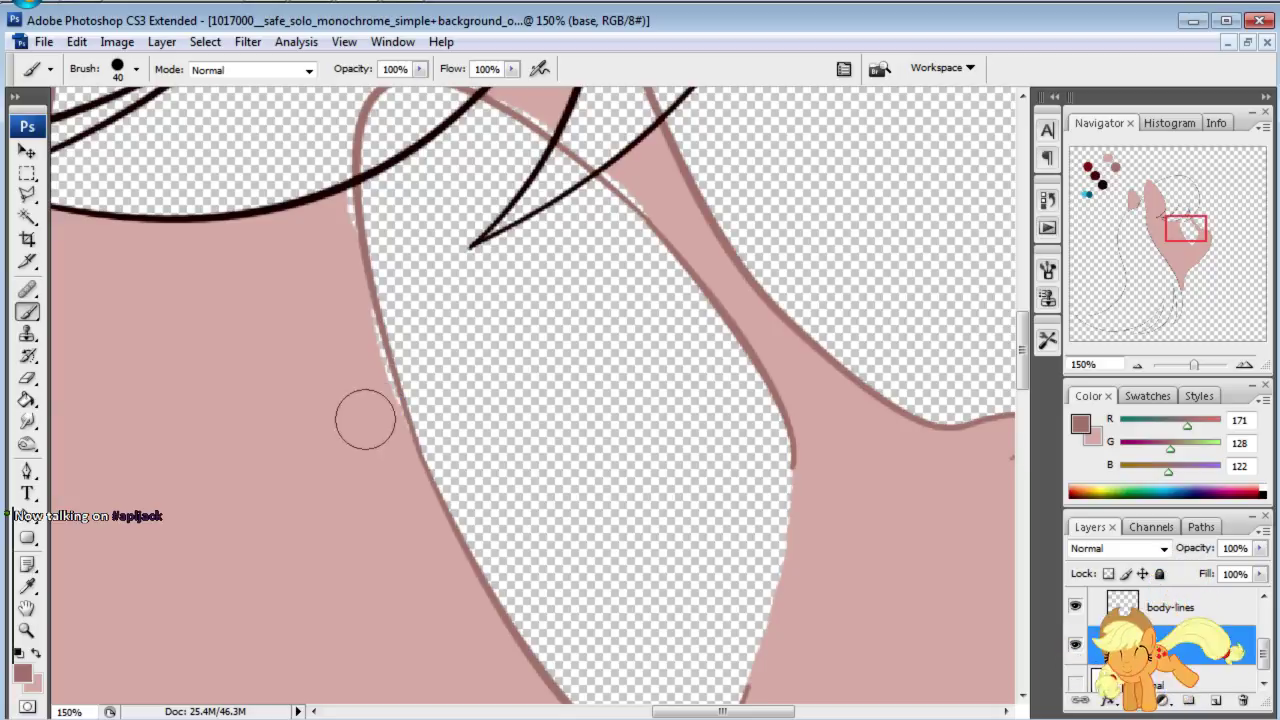
Step: Sample the pale body pink and paint over transparent gaps beside the outlines around the eye
{"action": "left_click", "coordinate": [306, 428], "text": "alt"}
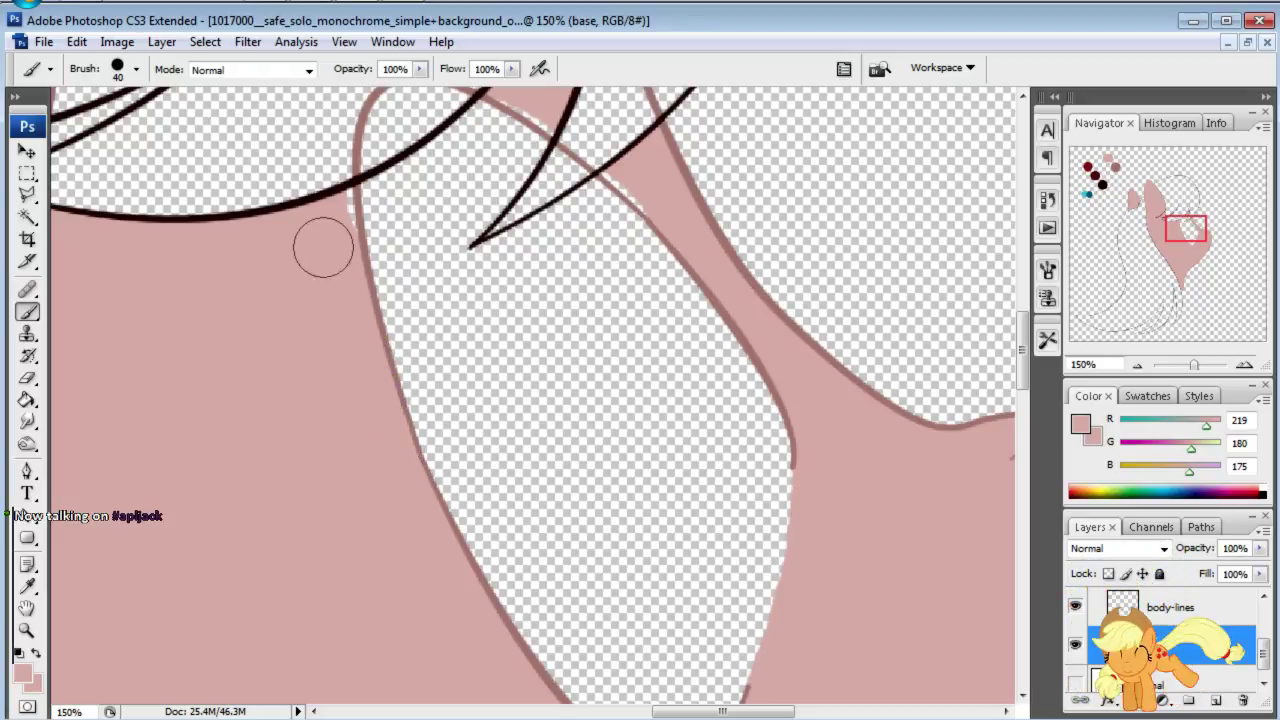
{"action": "left_click_drag", "start_coordinate": [333, 218], "coordinate": [329, 206]}
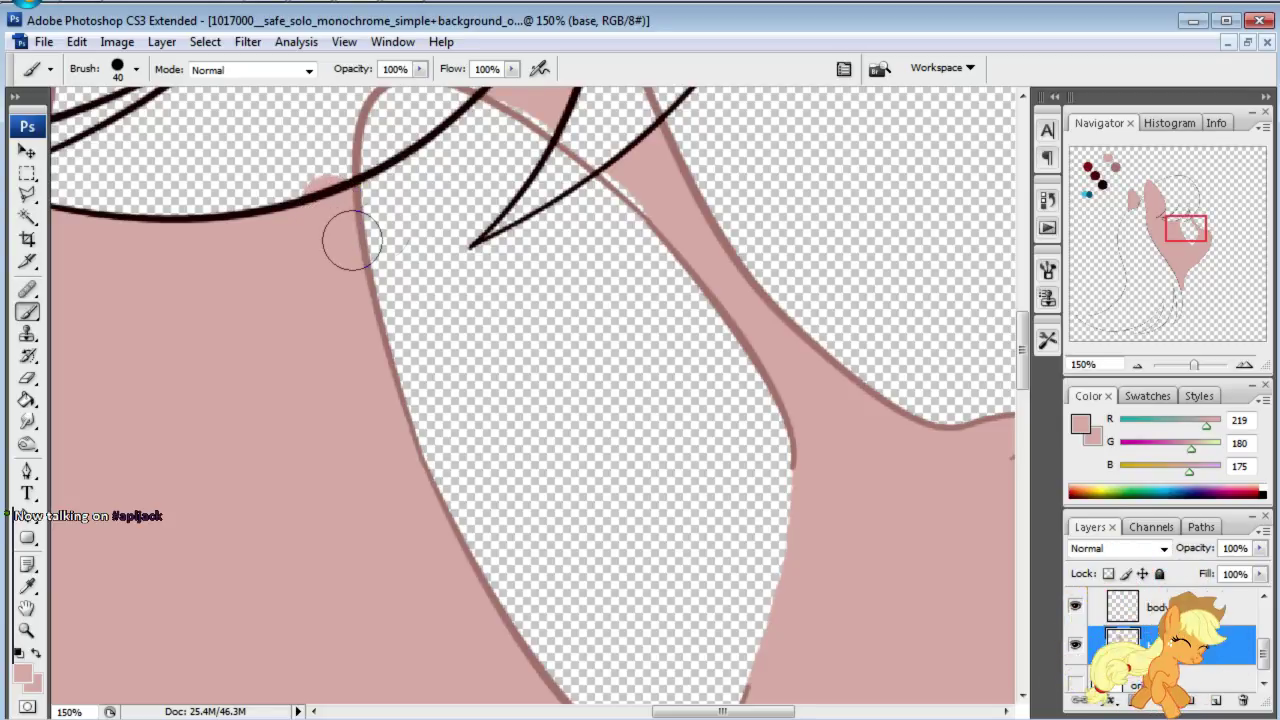
{"action": "left_click_drag", "start_coordinate": [1183, 240], "coordinate": [1180, 229]}
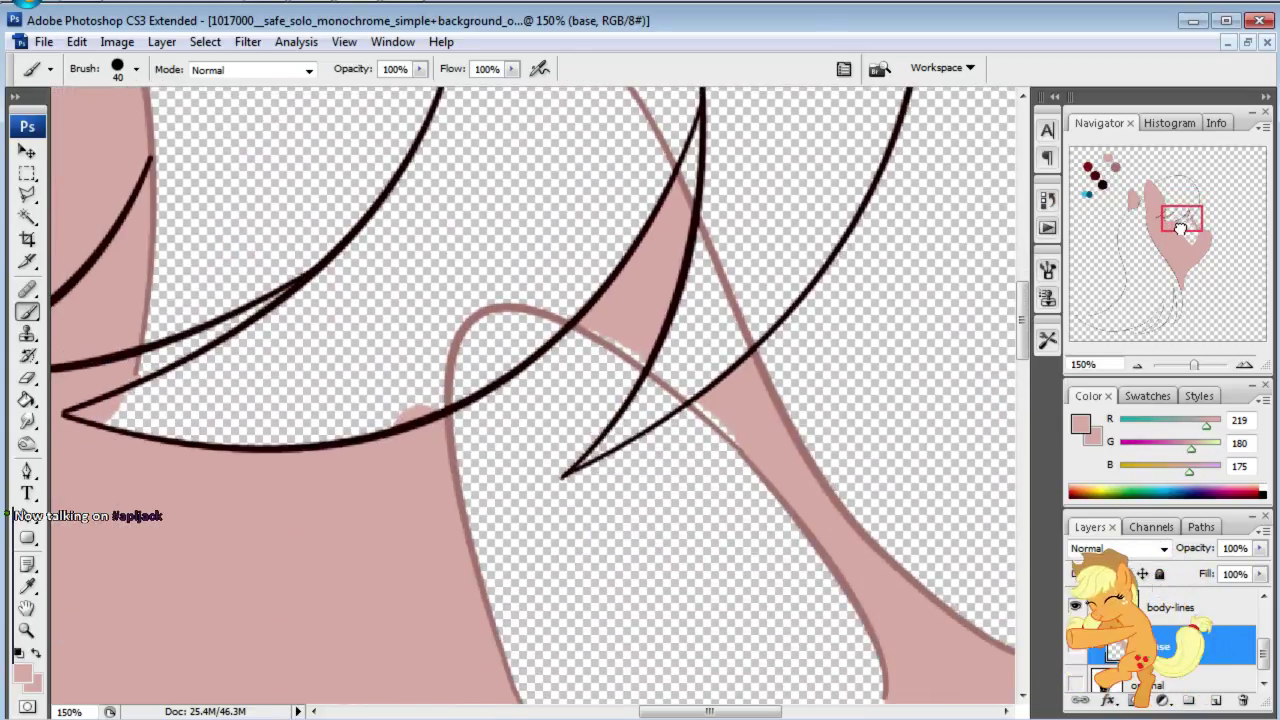
{"action": "left_click_drag", "start_coordinate": [610, 313], "coordinate": [748, 423]}
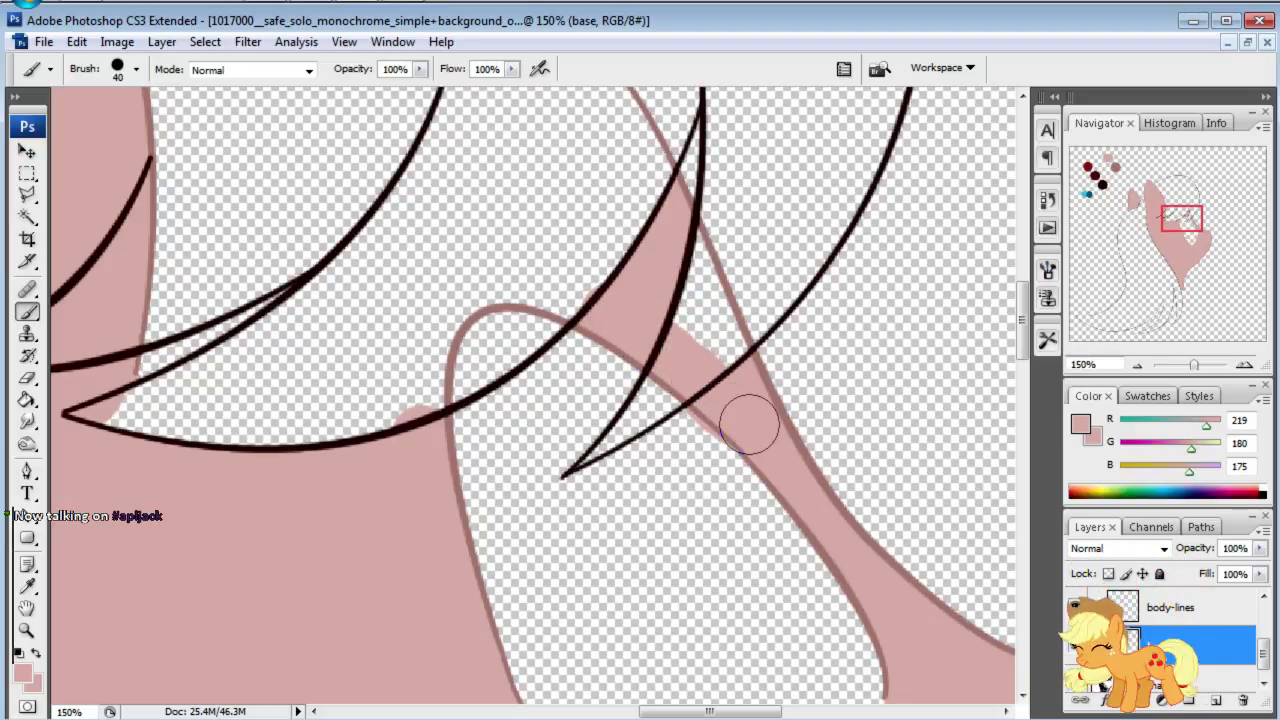
{"action": "left_click", "coordinate": [28, 399]}
{"action": "left_click", "coordinate": [28, 376]}
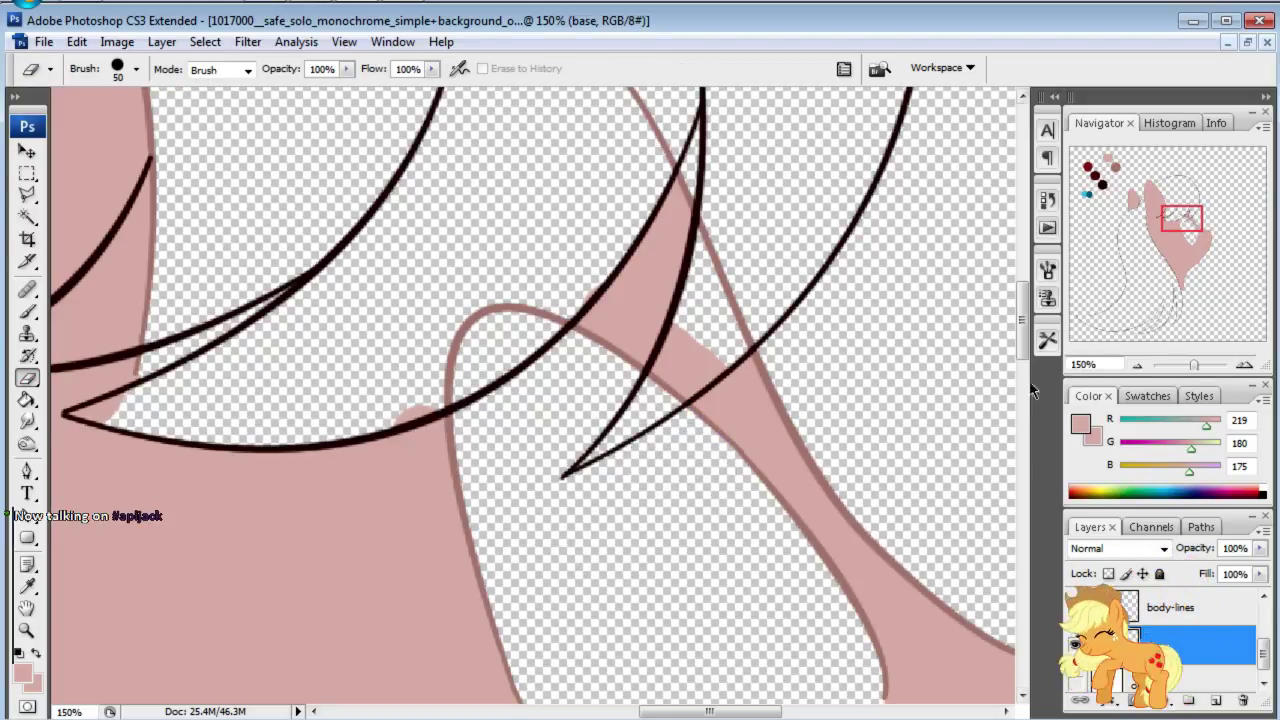
{"action": "left_click_drag", "start_coordinate": [1166, 226], "coordinate": [1176, 236]}
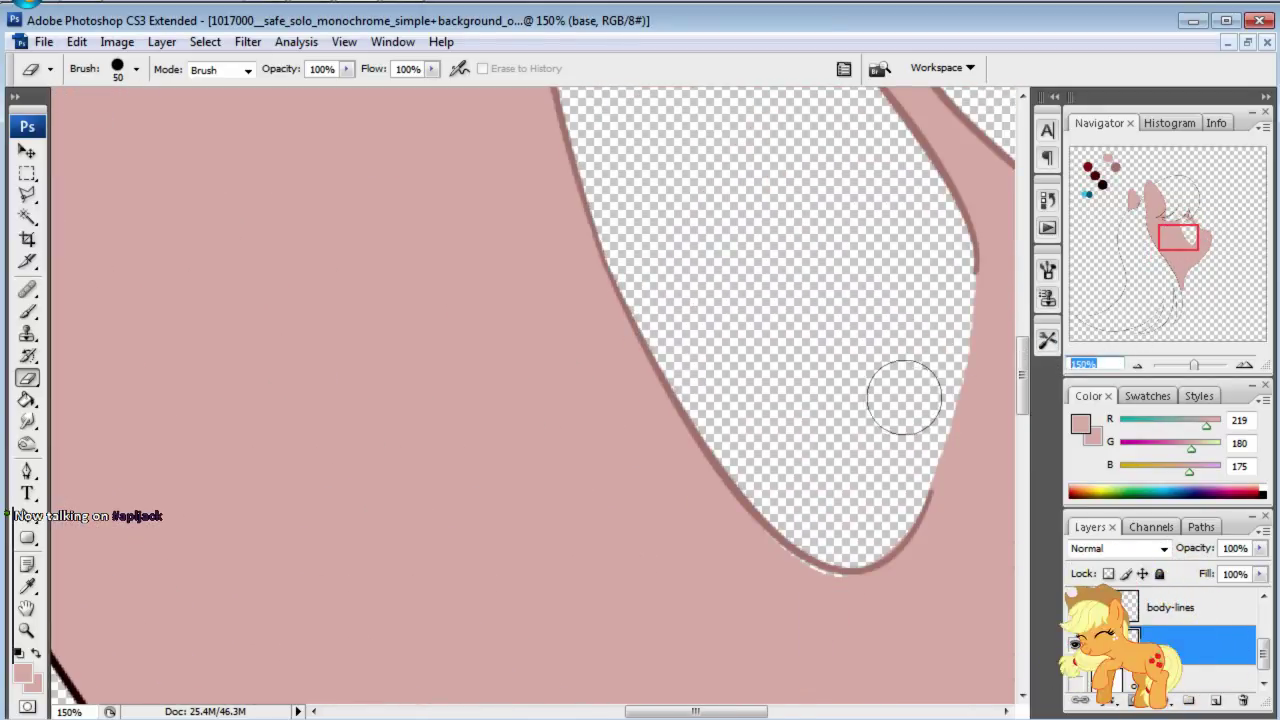
{"action": "key", "text": "ctrl+minus"}
{"action": "key", "text": "ctrl+minus"}
{"action": "key", "text": "ctrl+minus"}
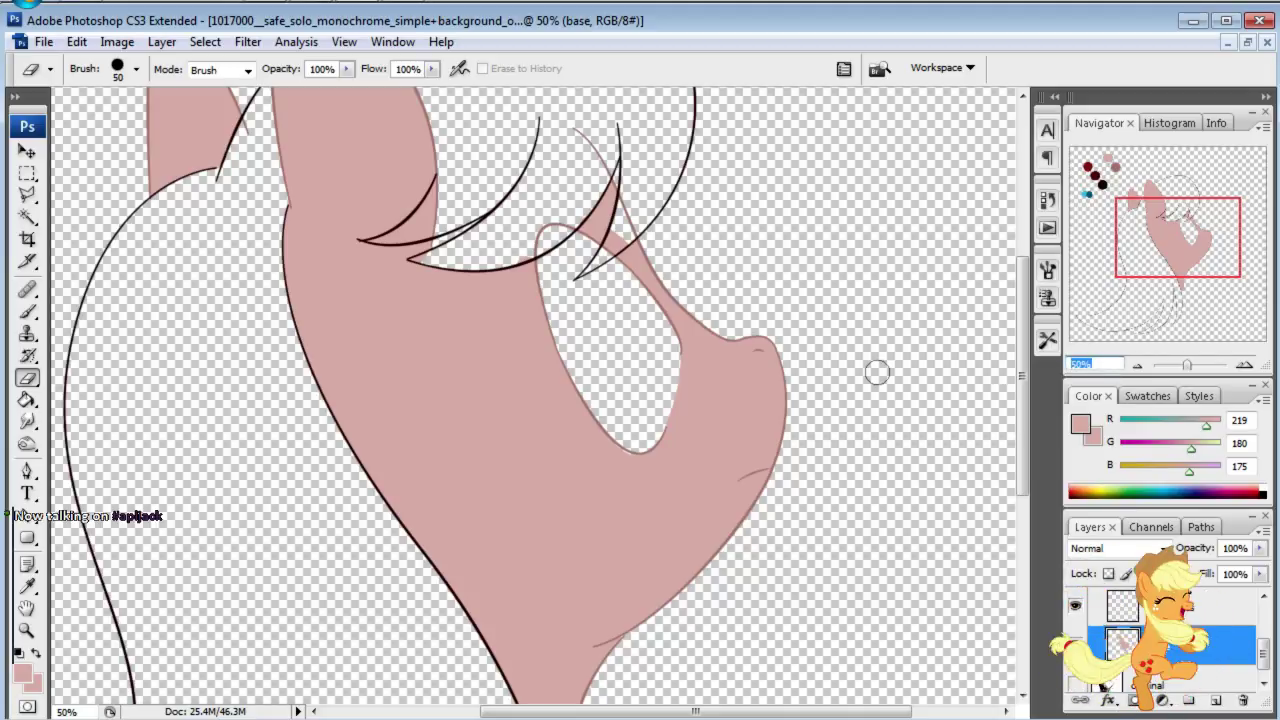
{"action": "type", "text": "150"}
{"action": "key", "text": "Return"}
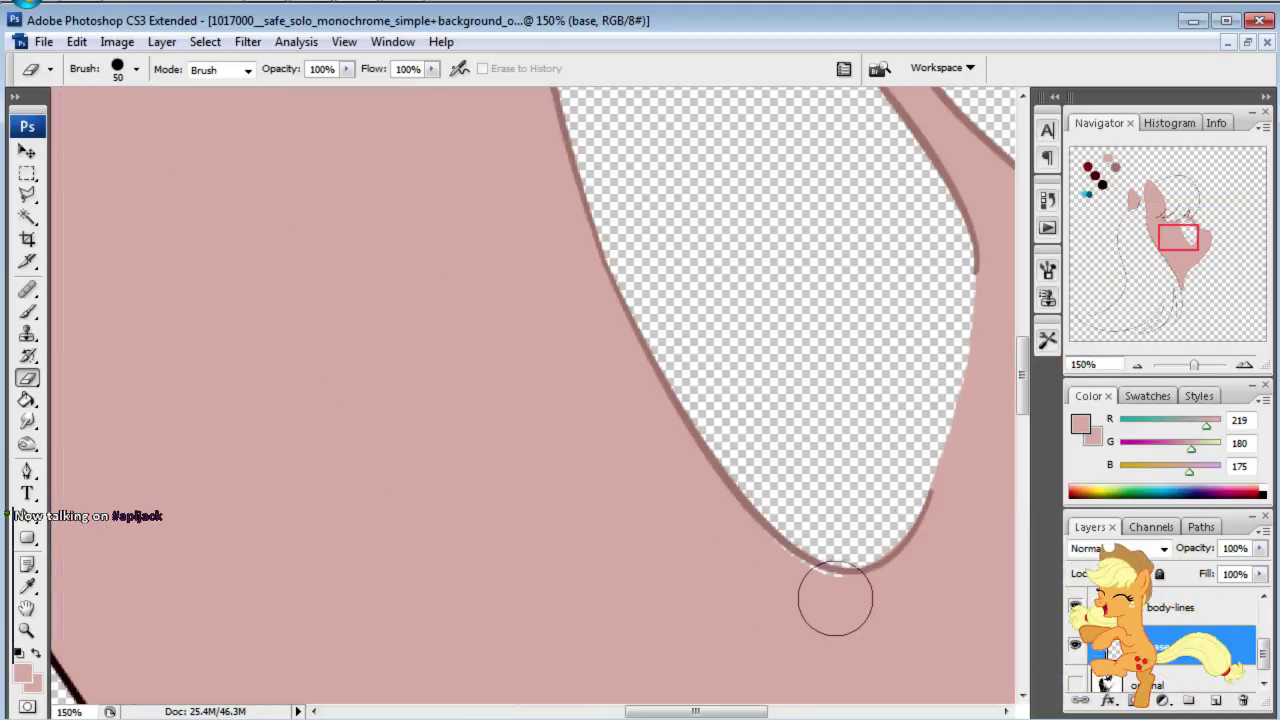
{"action": "left_click", "coordinate": [826, 607]}
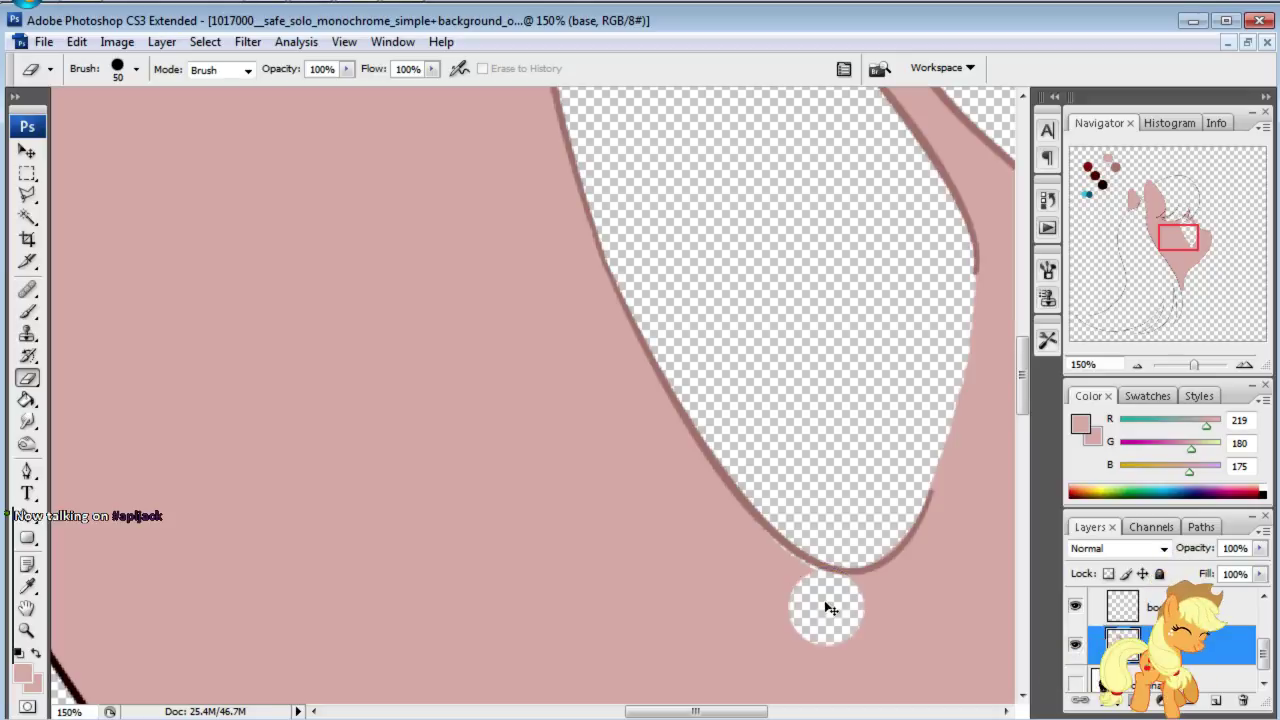
{"action": "key", "text": "ctrl+z"}
{"action": "left_click", "coordinate": [27, 311]}
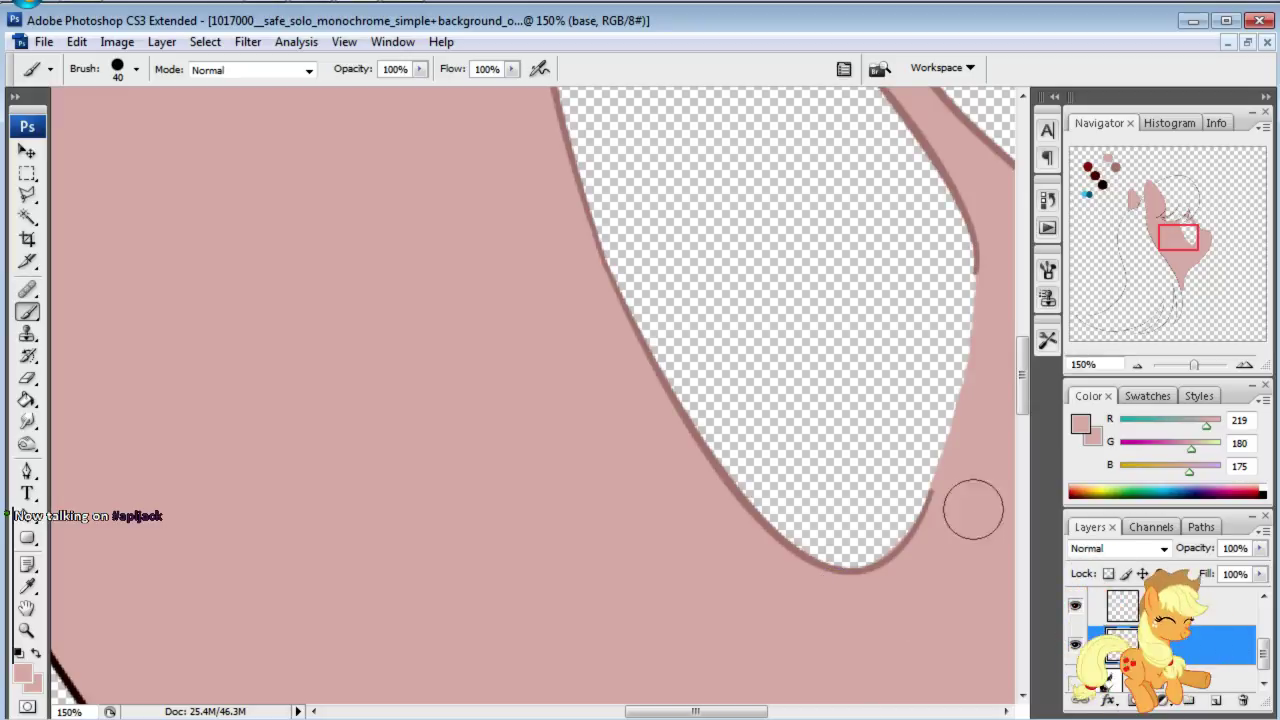
{"action": "left_click_drag", "start_coordinate": [1172, 240], "coordinate": [1175, 231]}
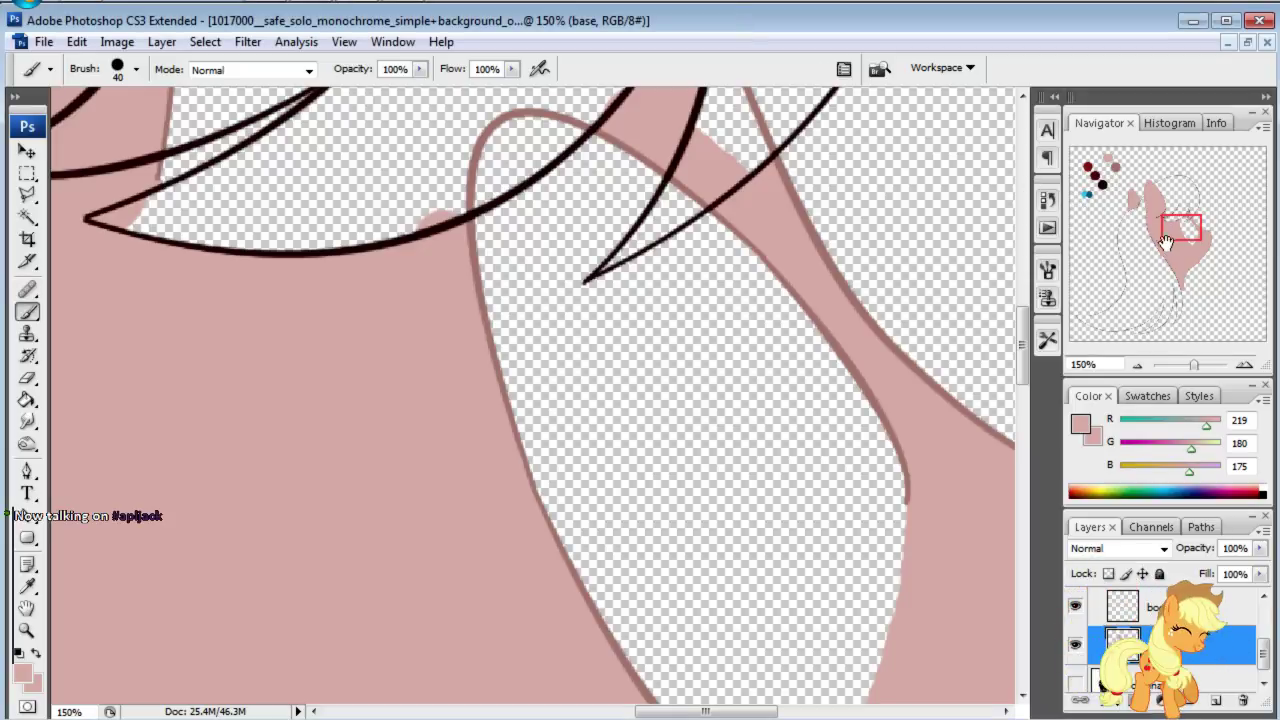
{"action": "mouse_move", "coordinate": [1166, 243]}
{"action": "left_mouse_down"}
{"action": "mouse_move", "coordinate": [1150, 212]}
{"action": "mouse_move", "coordinate": [1144, 222]}
{"action": "mouse_move", "coordinate": [1175, 238]}
{"action": "left_mouse_up"}
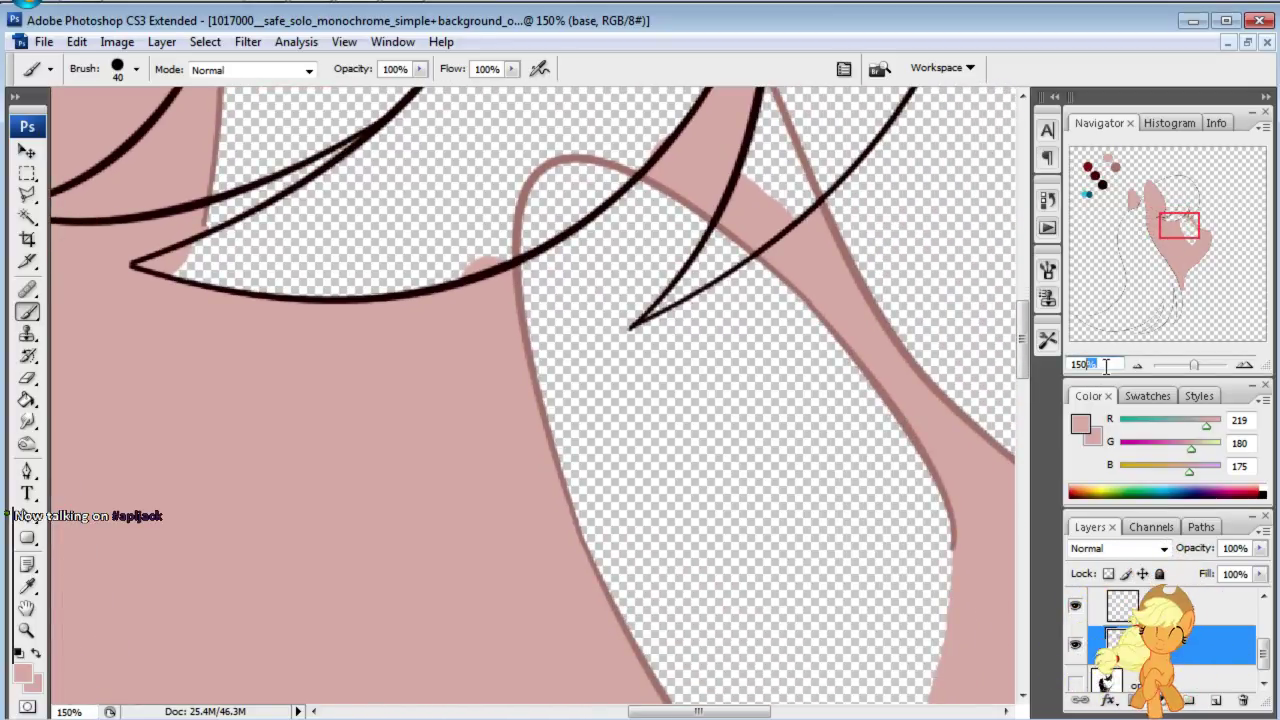
{"action": "type", "text": "50"}
Step: Add a new empty layer below mane-outline and merge it down with Ctrl+E
{"action": "key", "text": "Return"}
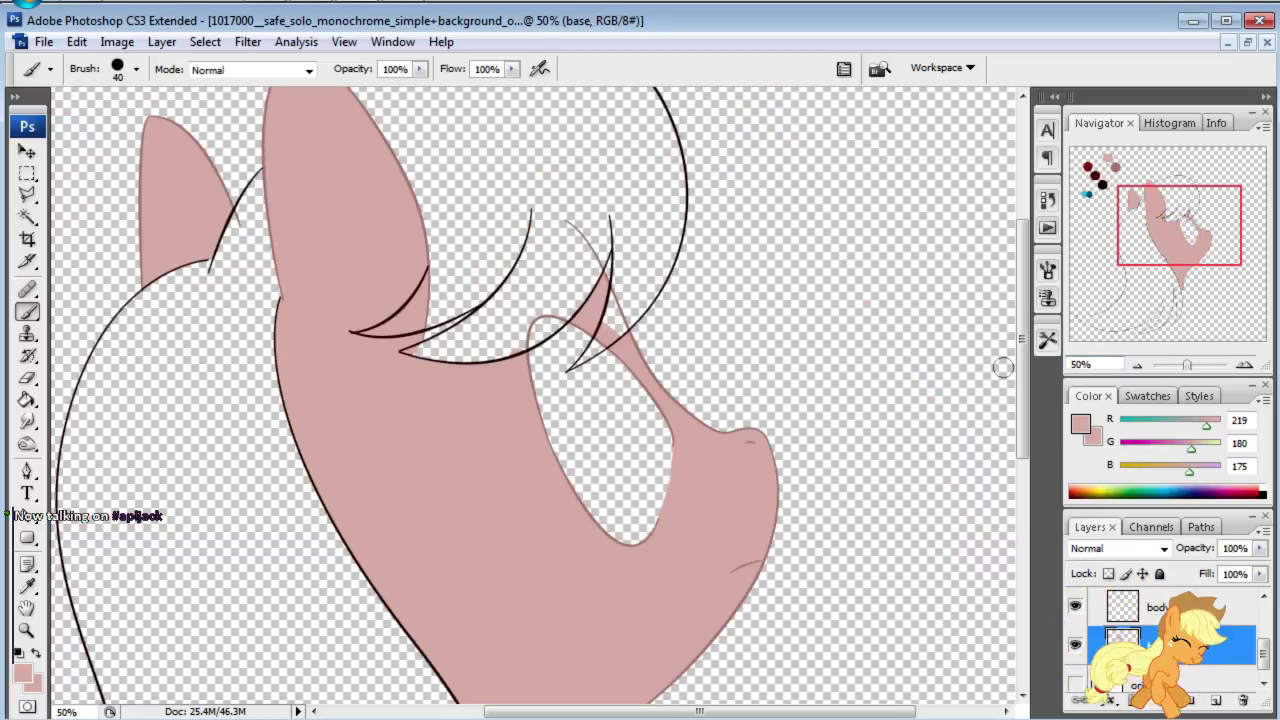
{"action": "left_click_drag", "start_coordinate": [1216, 270], "coordinate": [1200, 302]}
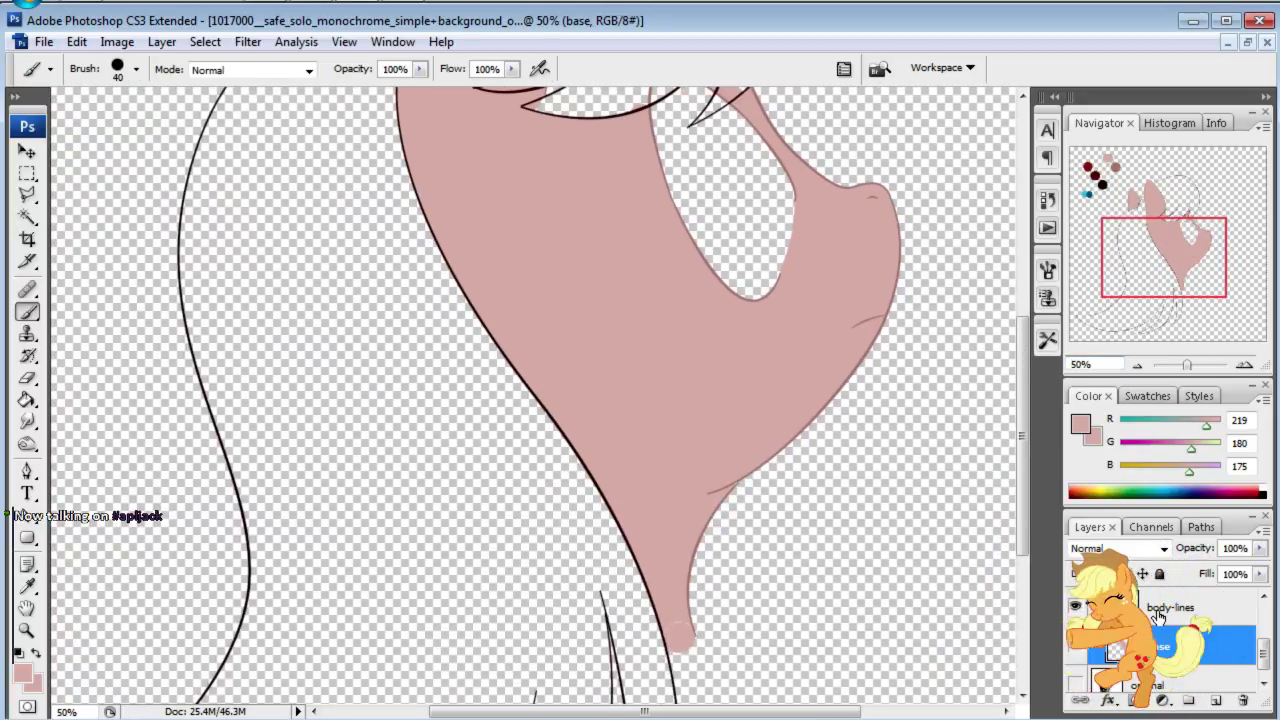
{"action": "scroll", "coordinate": [1158, 617], "scroll_direction": "up", "scroll_amount": 1}
{"action": "left_click", "coordinate": [1097, 614]}
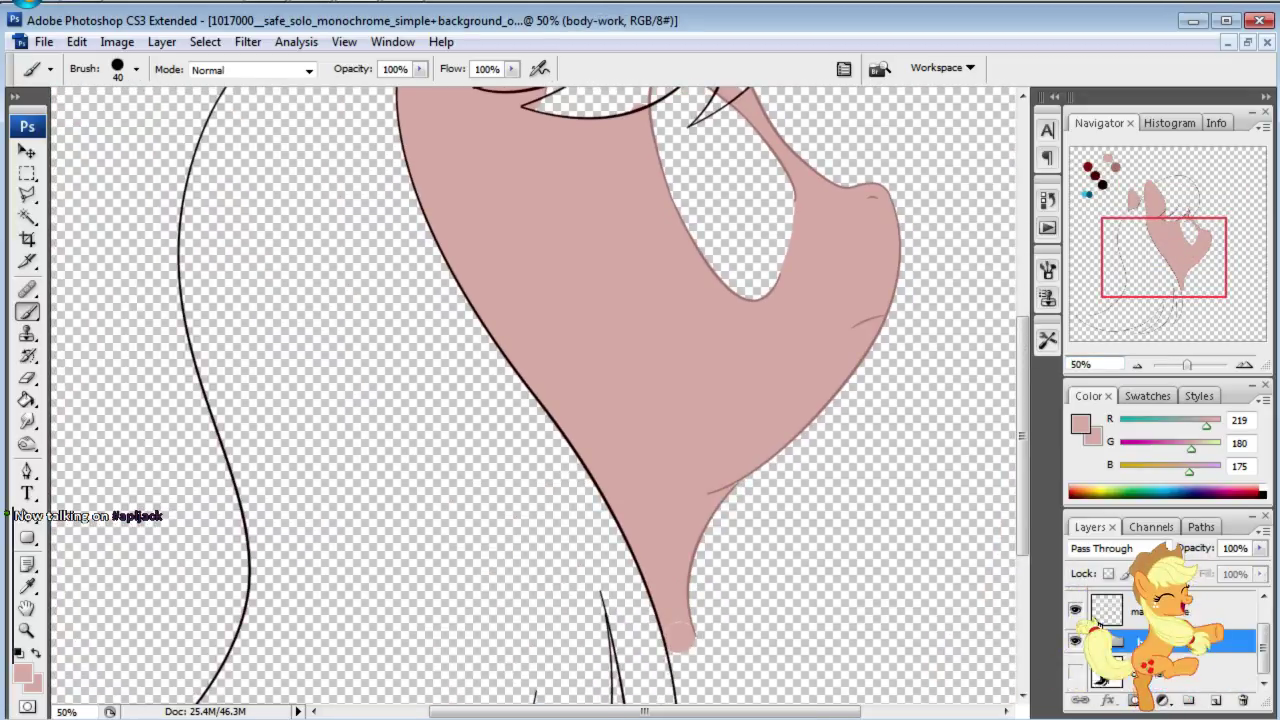
{"action": "left_click", "coordinate": [1113, 618]}
{"action": "left_click", "coordinate": [1215, 700]}
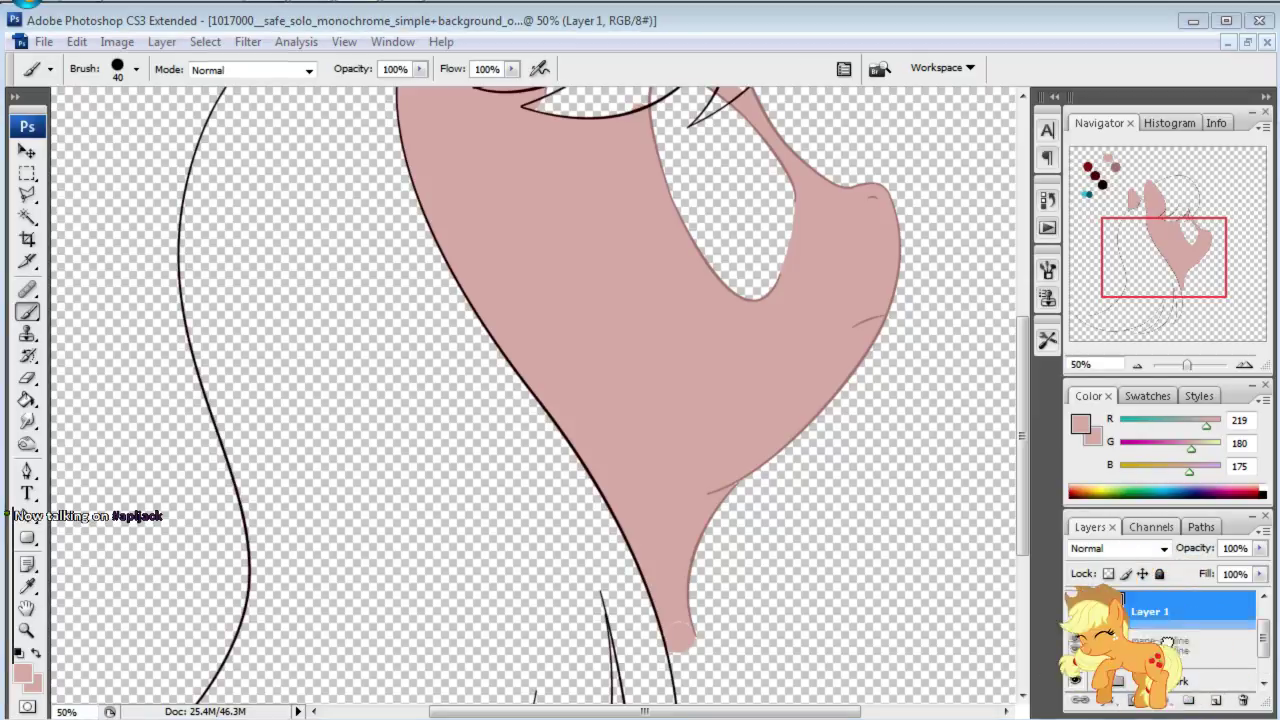
{"action": "left_click", "coordinate": [1190, 648]}
{"action": "left_click_drag", "start_coordinate": [1190, 608], "coordinate": [1190, 660]}
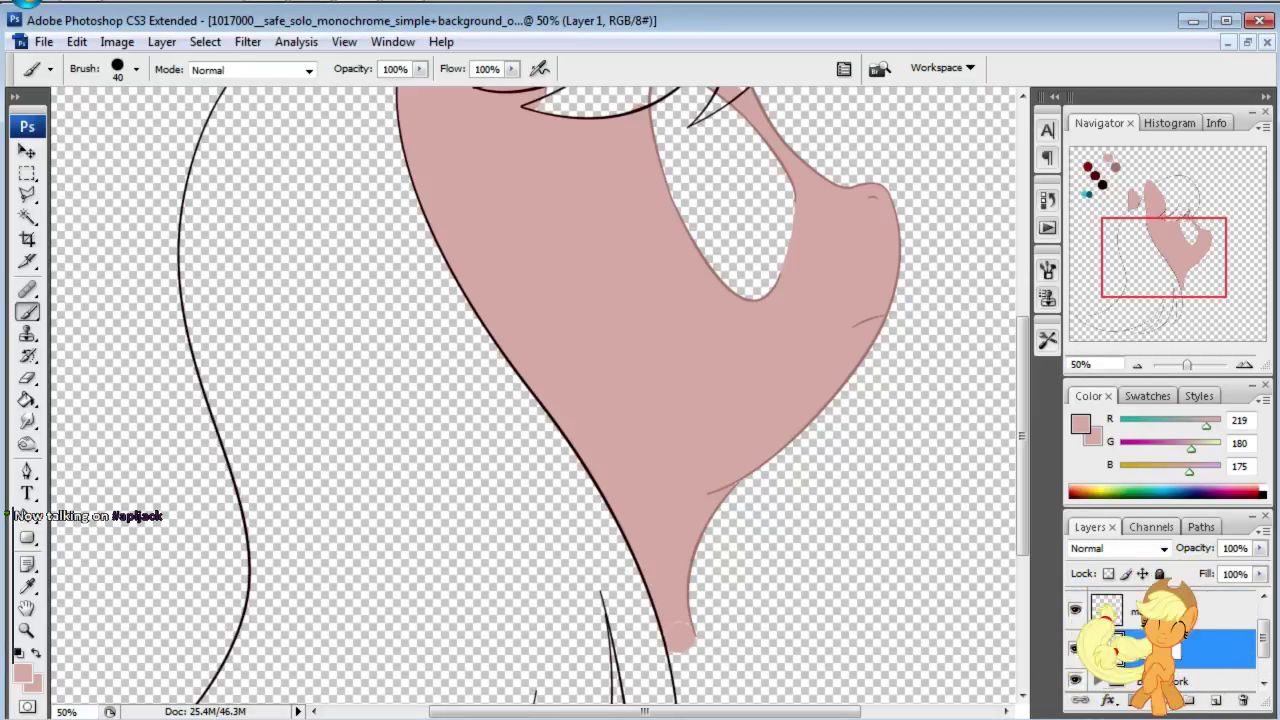
{"action": "key", "text": "ctrl+e"}
Step: Create a layer group named mane-work that holds the mane-outline layer
{"action": "left_click", "coordinate": [1190, 610]}
{"action": "left_click", "coordinate": [1188, 700]}
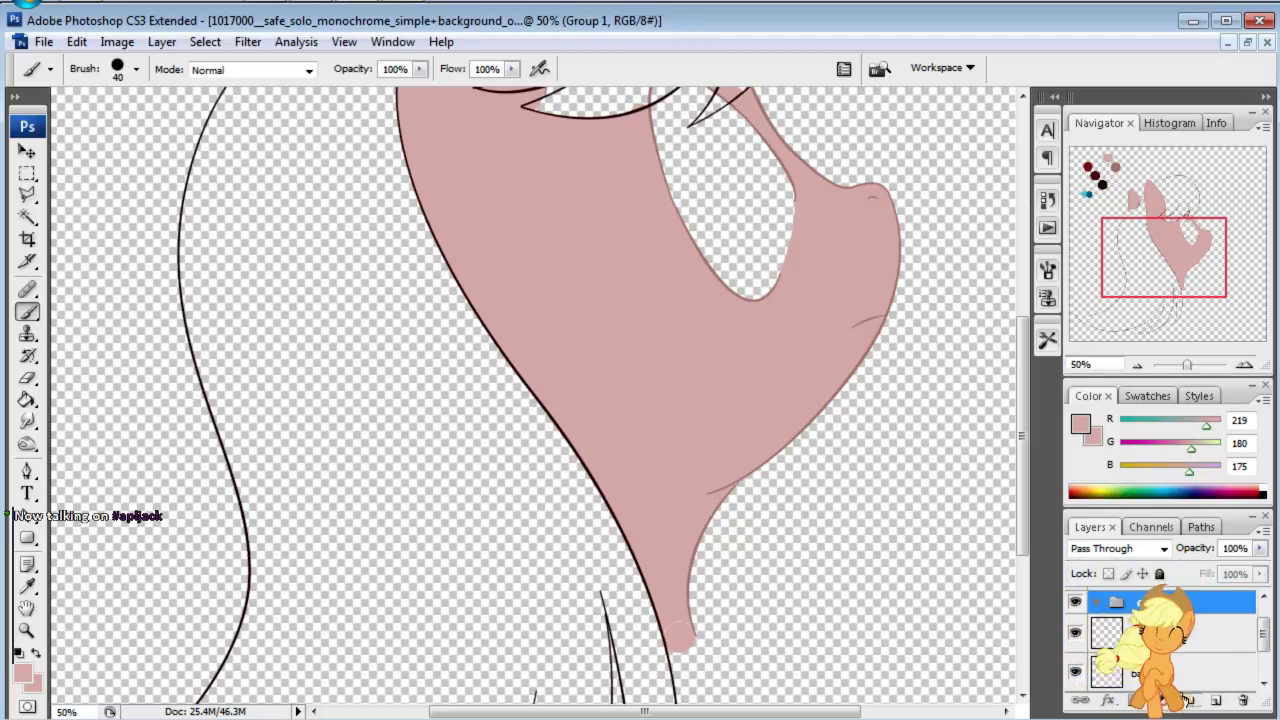
{"action": "double_click", "coordinate": [1158, 603], "text": "alt"}
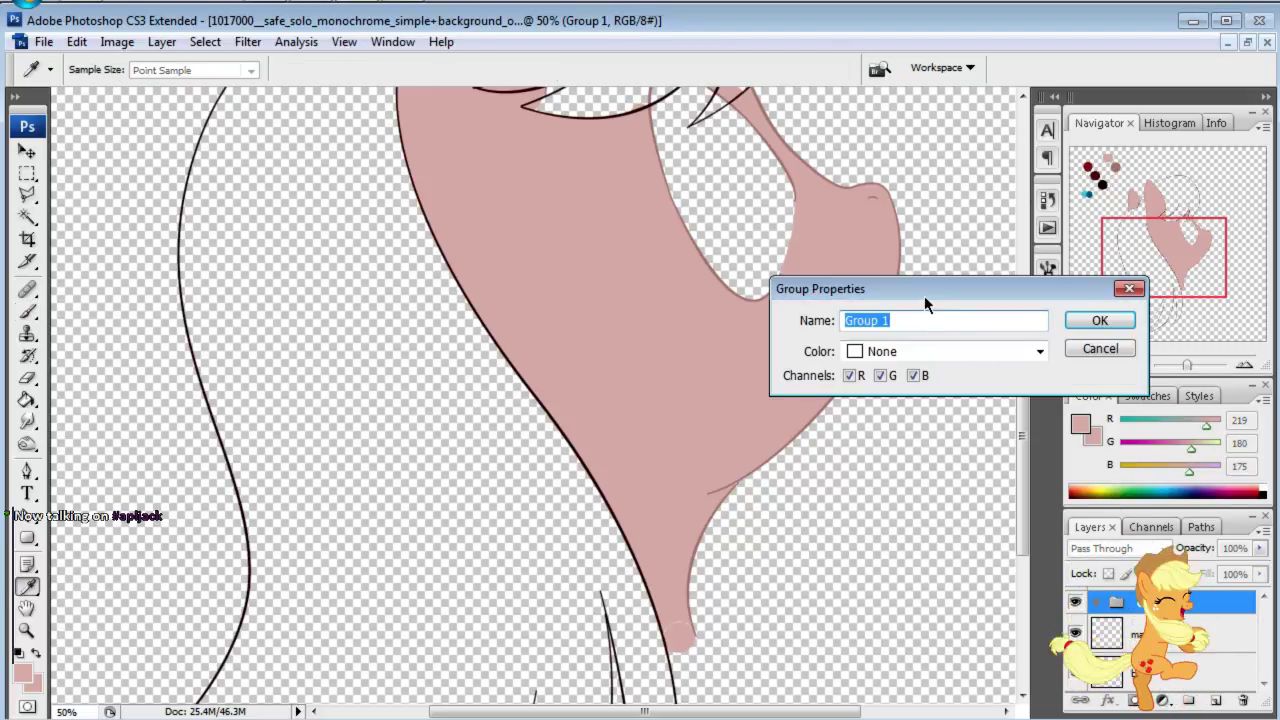
{"action": "type", "text": "mane-"}
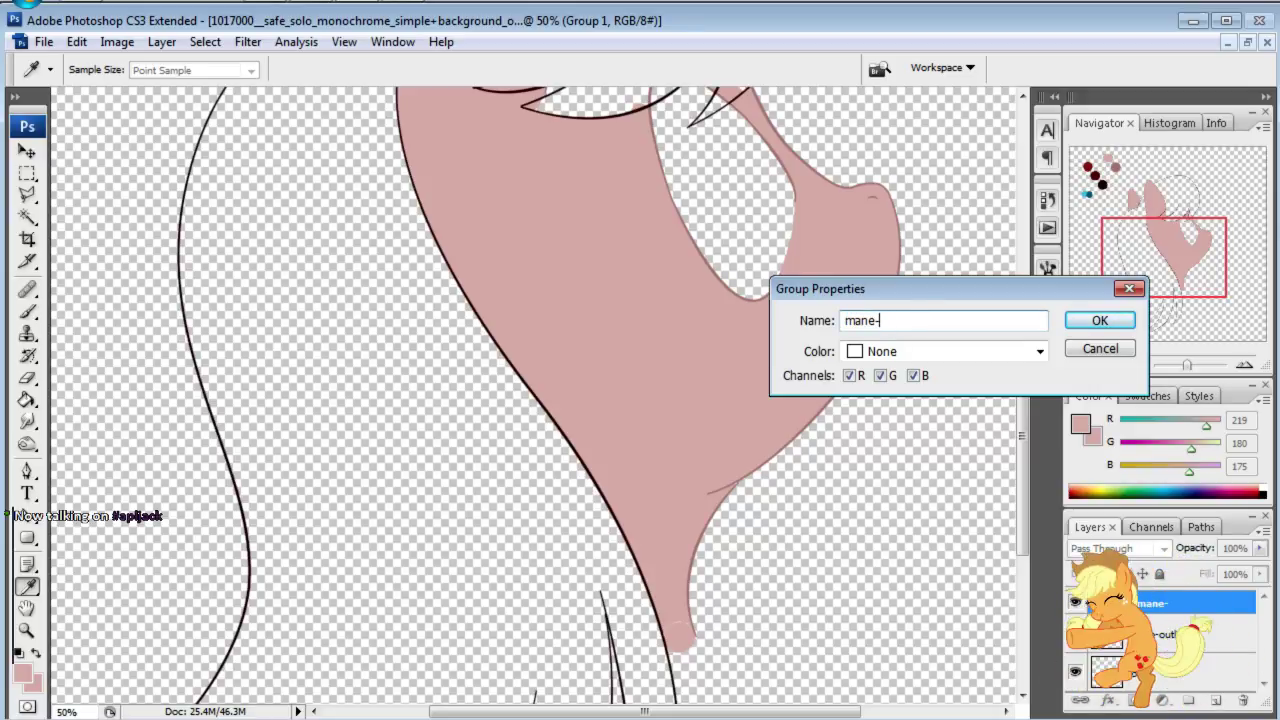
{"action": "type", "text": "work"}
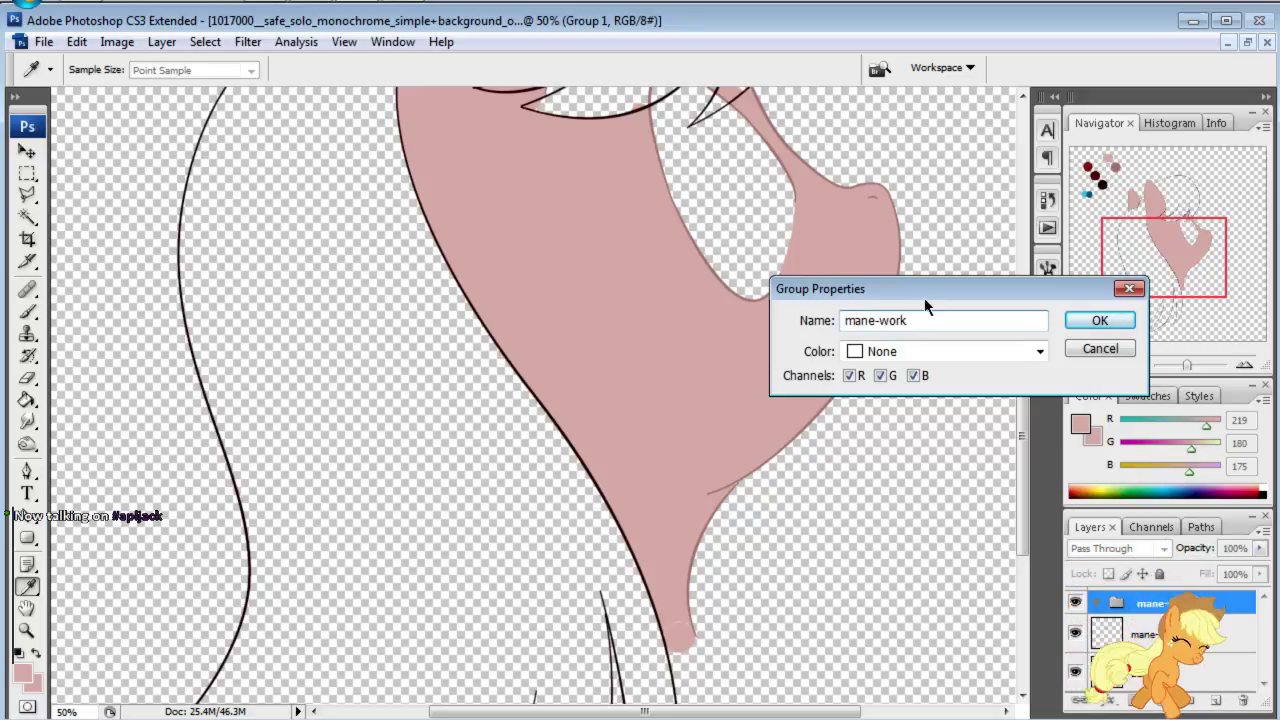
{"action": "key", "text": "Return"}
{"action": "key", "text": "b"}
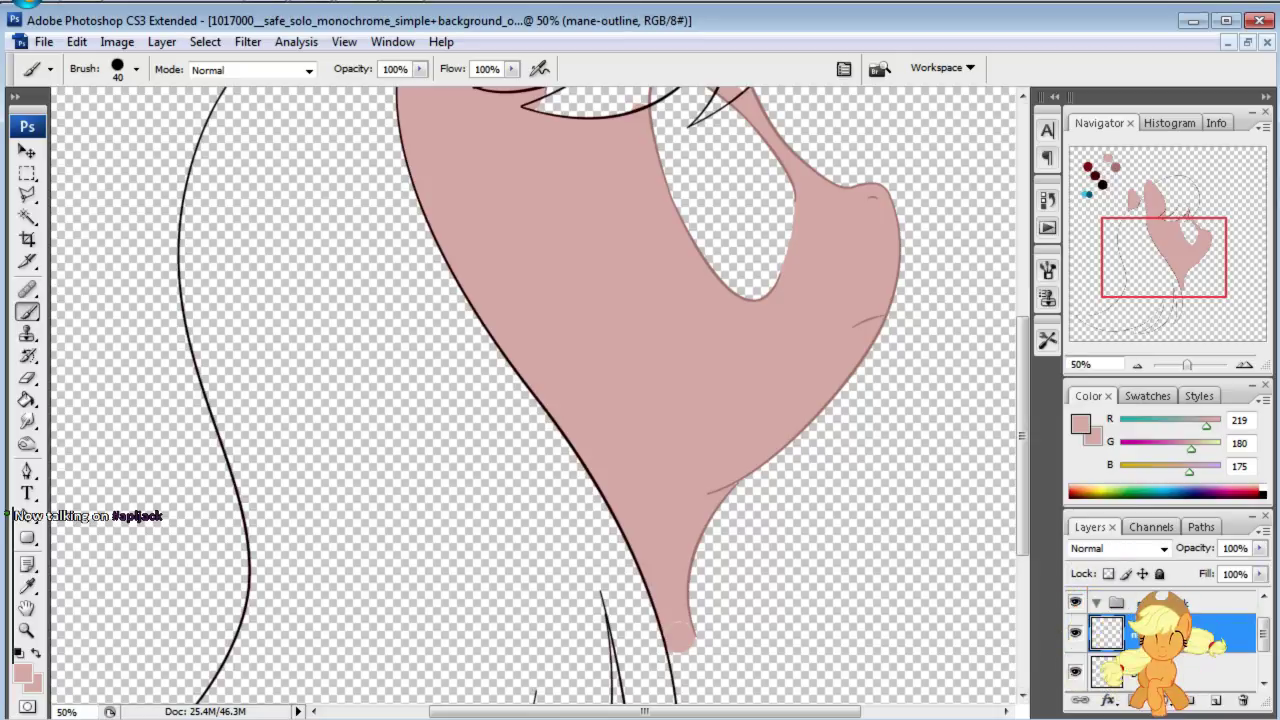
{"action": "left_click", "coordinate": [1178, 651]}
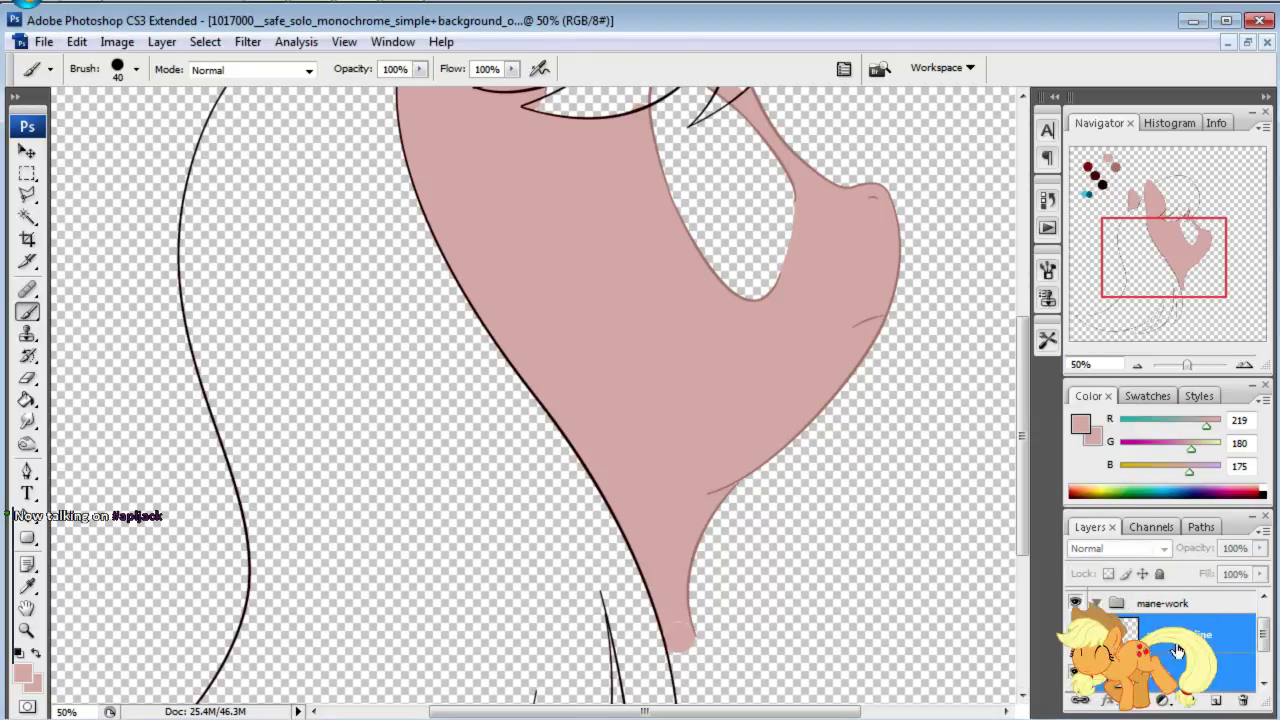
{"action": "left_click", "coordinate": [1178, 670]}
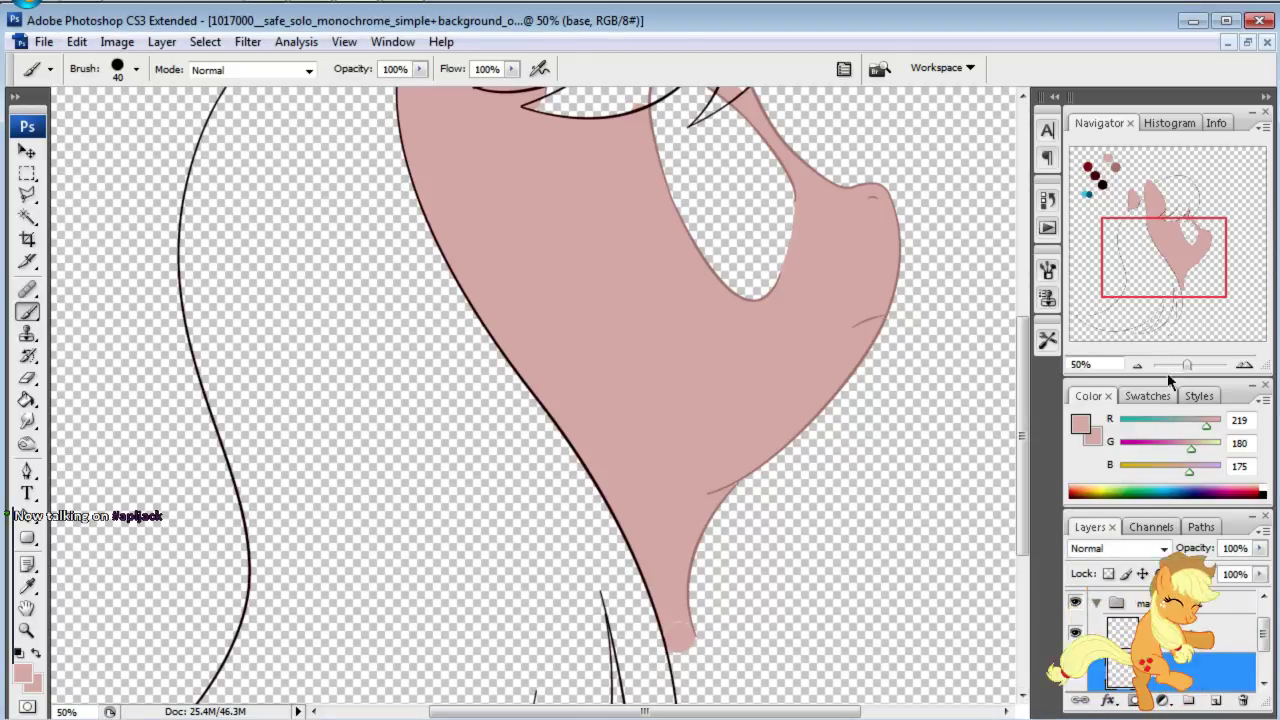
{"action": "left_click_drag", "start_coordinate": [1189, 271], "coordinate": [1155, 345]}
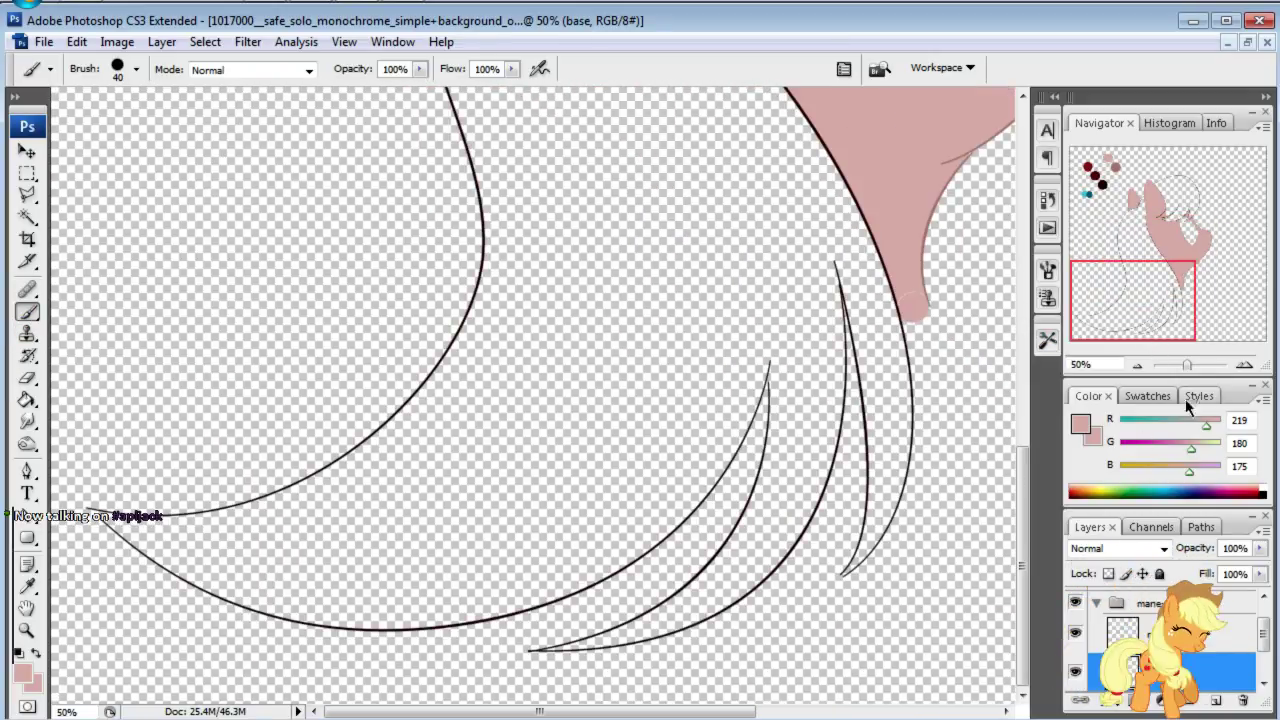
Step: Sample the dark maroon swatch, select the mane-outline layer and show the mane Work Path
{"action": "left_click_drag", "start_coordinate": [1160, 277], "coordinate": [1160, 163]}
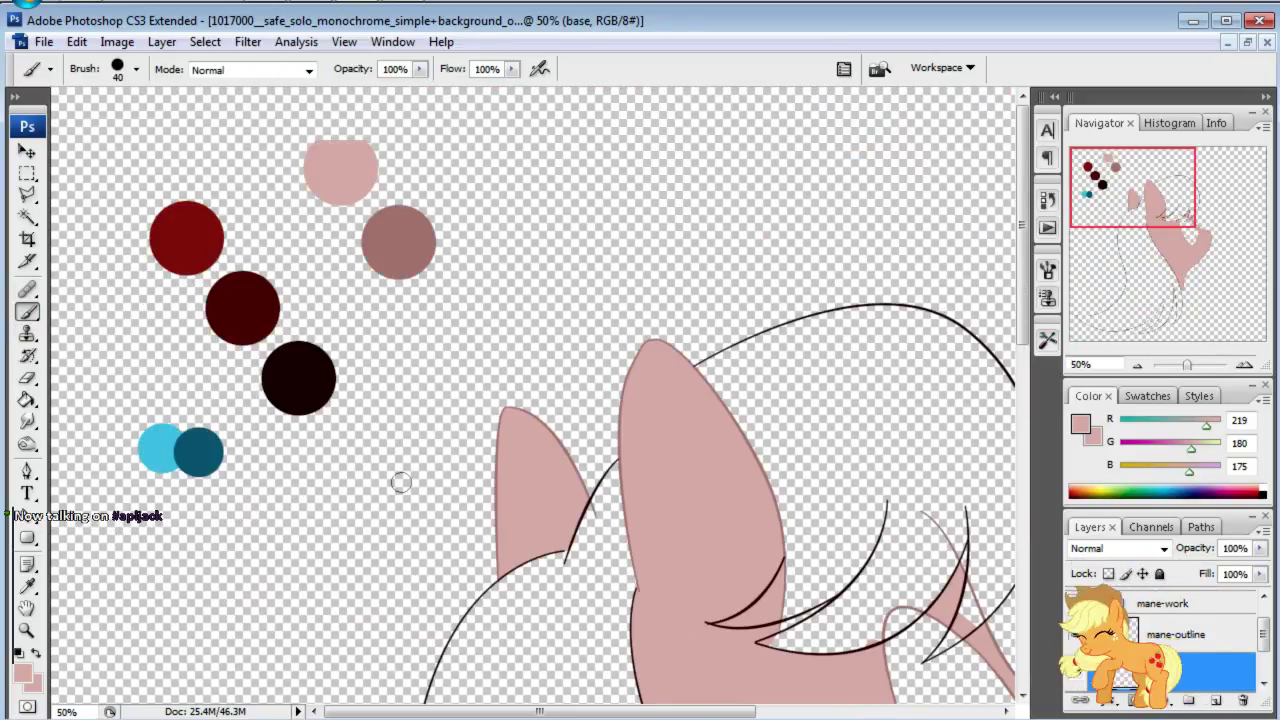
{"action": "left_click", "coordinate": [256, 316], "text": "alt"}
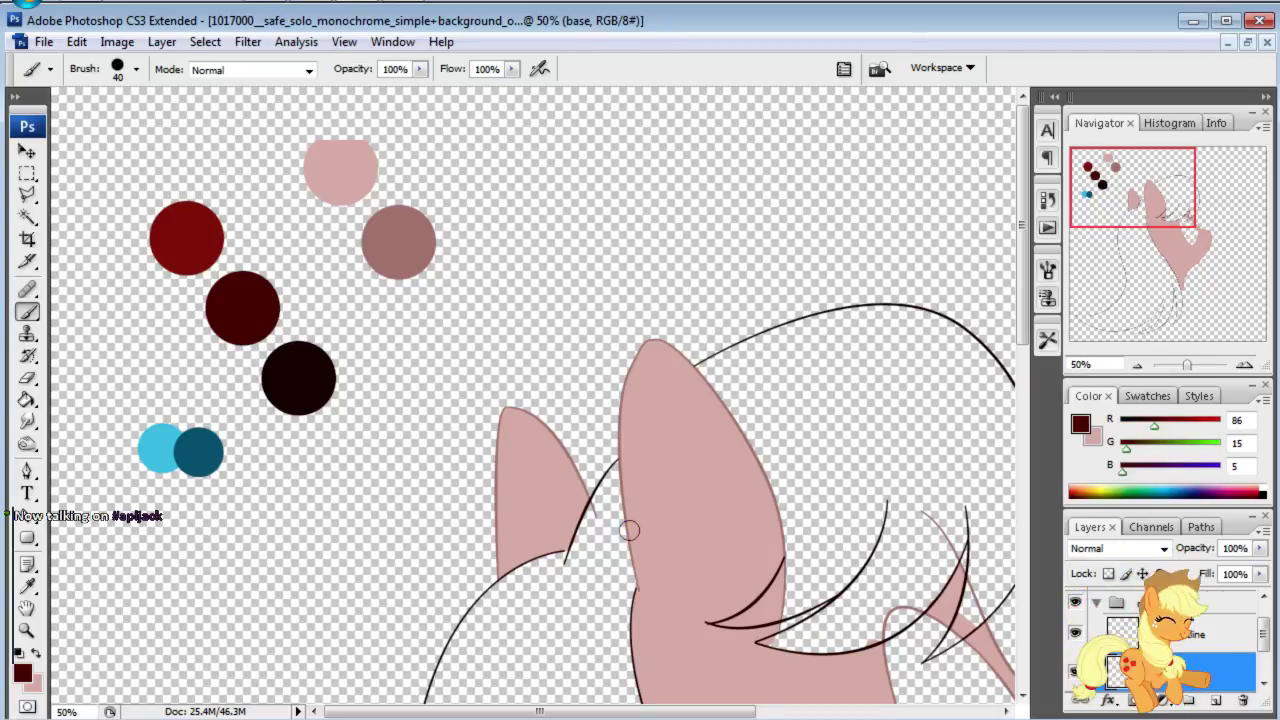
{"action": "left_click", "coordinate": [1200, 634]}
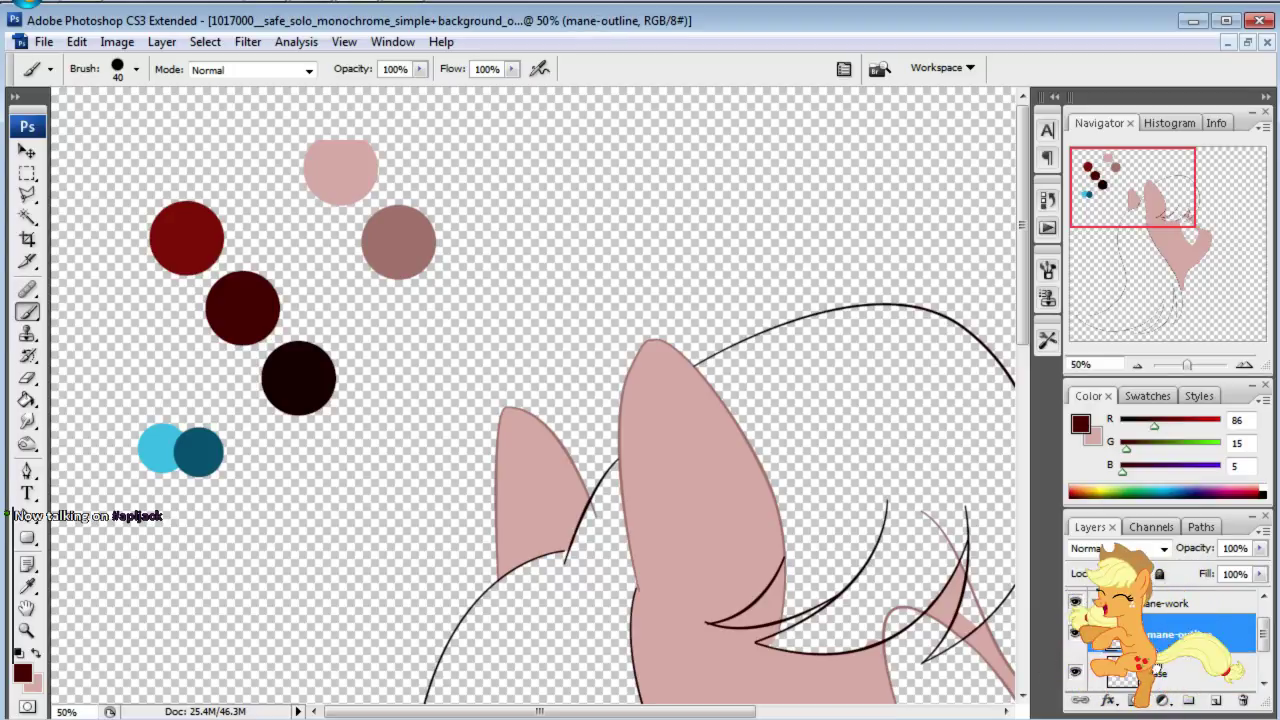
{"action": "left_click", "coordinate": [1075, 670]}
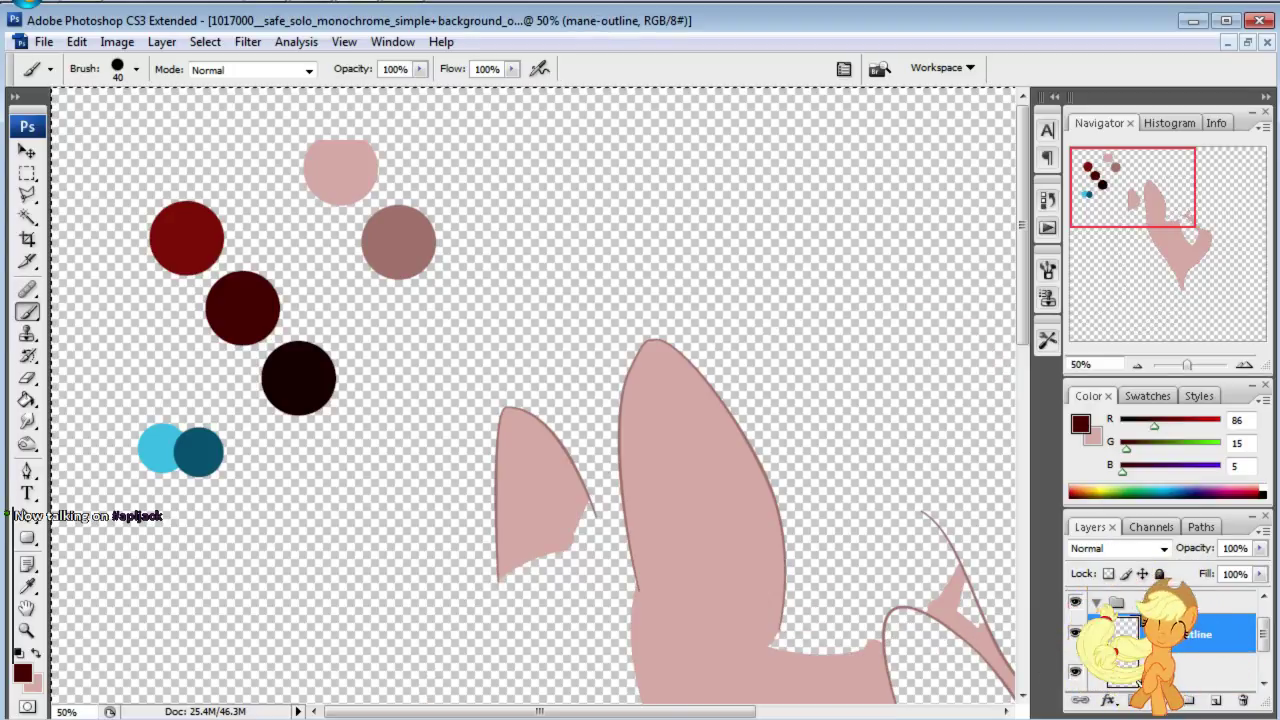
{"action": "left_click", "coordinate": [1200, 527]}
{"action": "left_click", "coordinate": [1138, 630]}
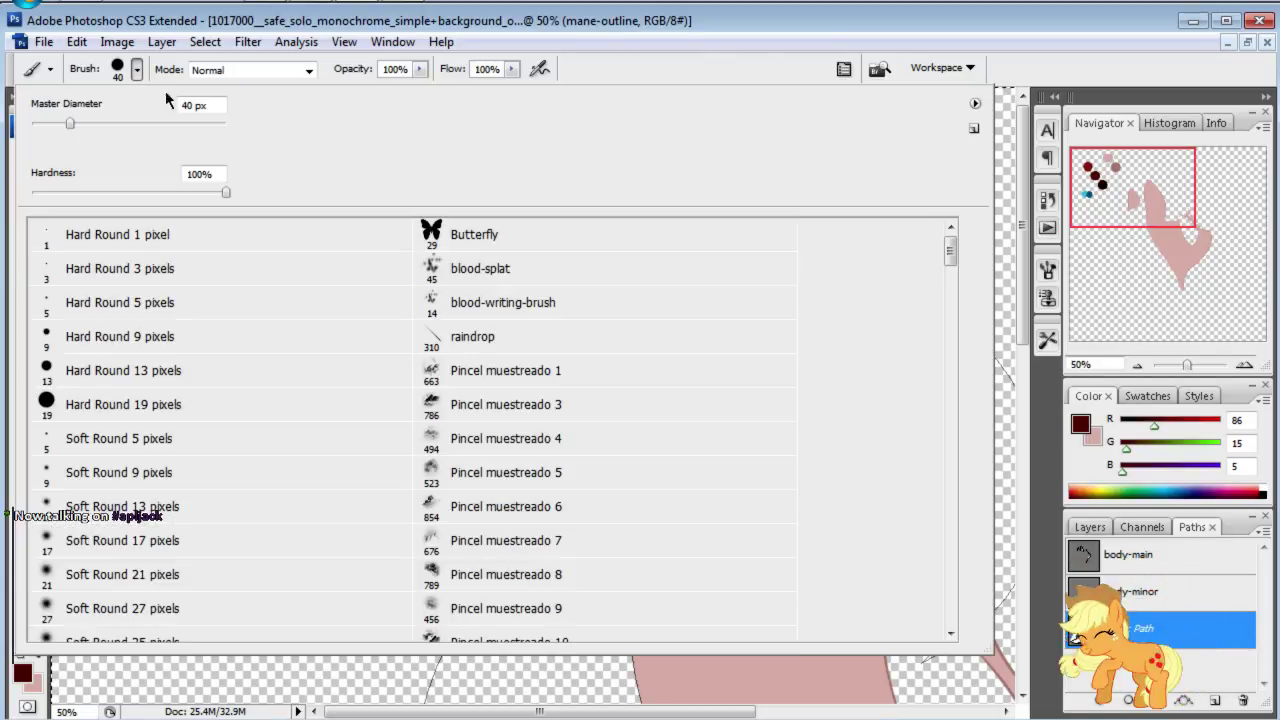
Step: Set the brush Master Diameter to 6 px
{"action": "left_click", "coordinate": [136, 69]}
{"action": "left_click", "coordinate": [214, 109]}
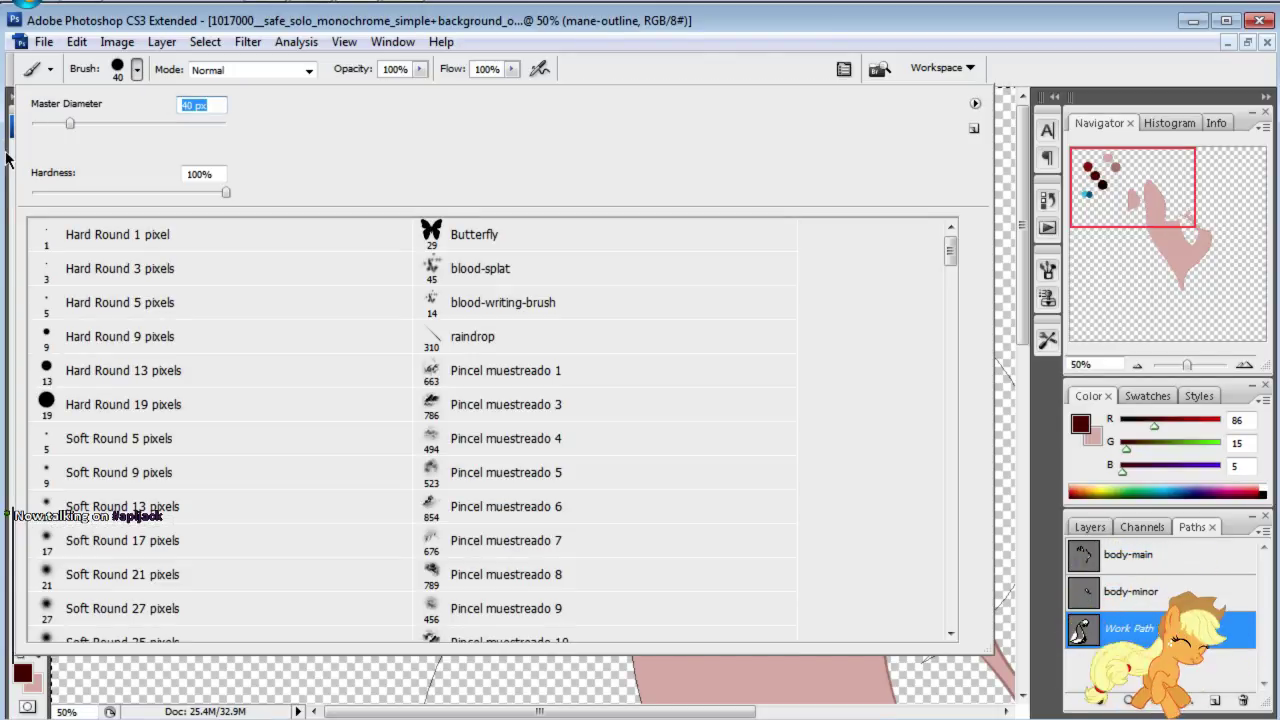
{"action": "type", "text": "6"}
{"action": "key", "text": "Return"}
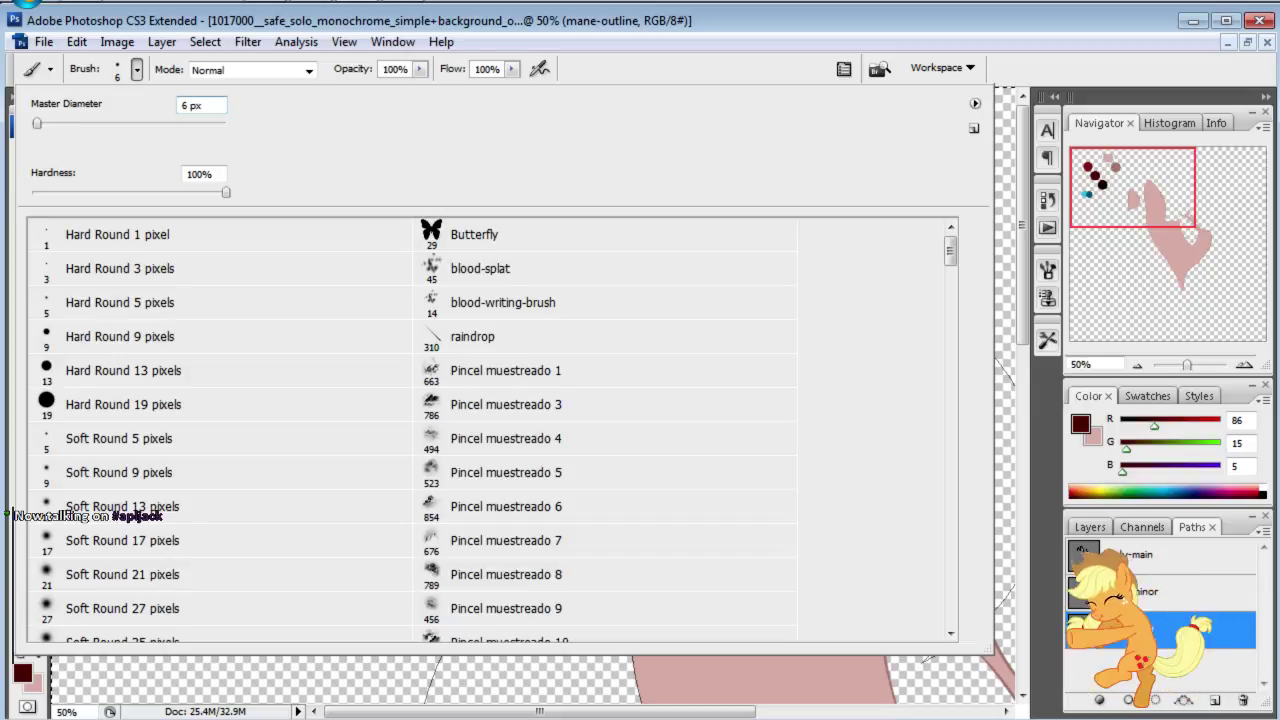
{"action": "left_click", "coordinate": [6, 168]}
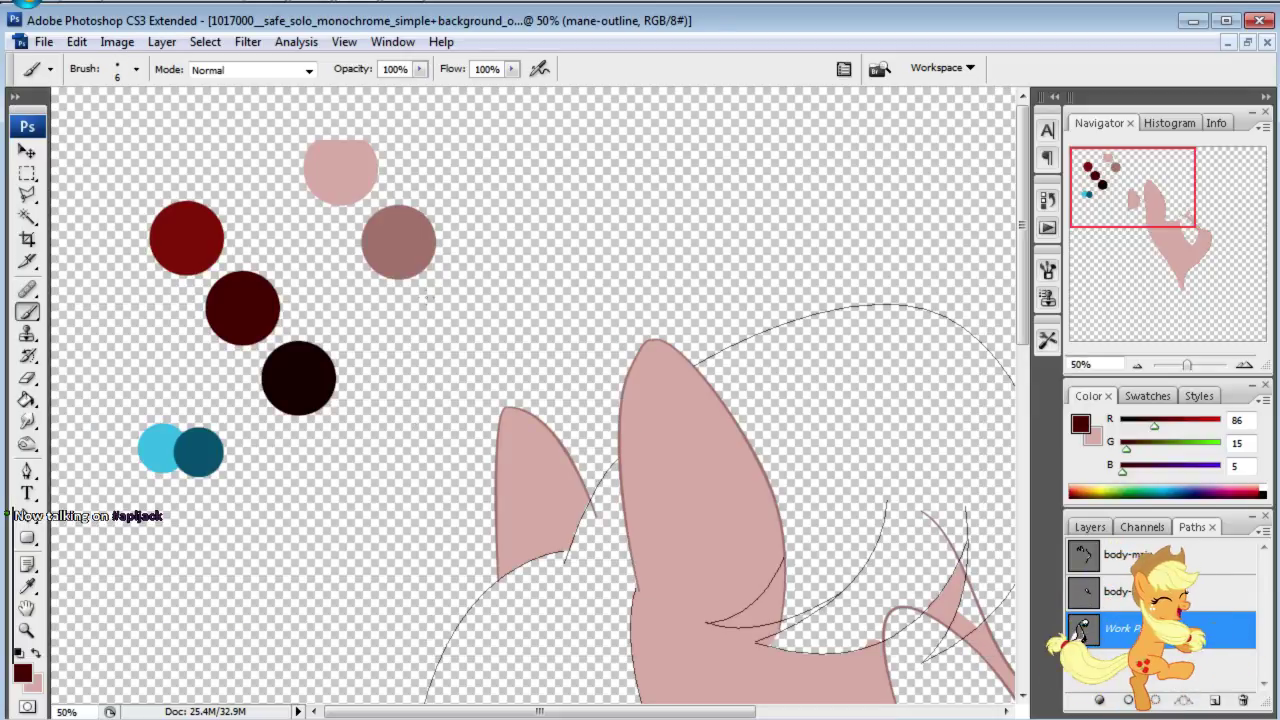
{"action": "right_click", "coordinate": [6, 218]}
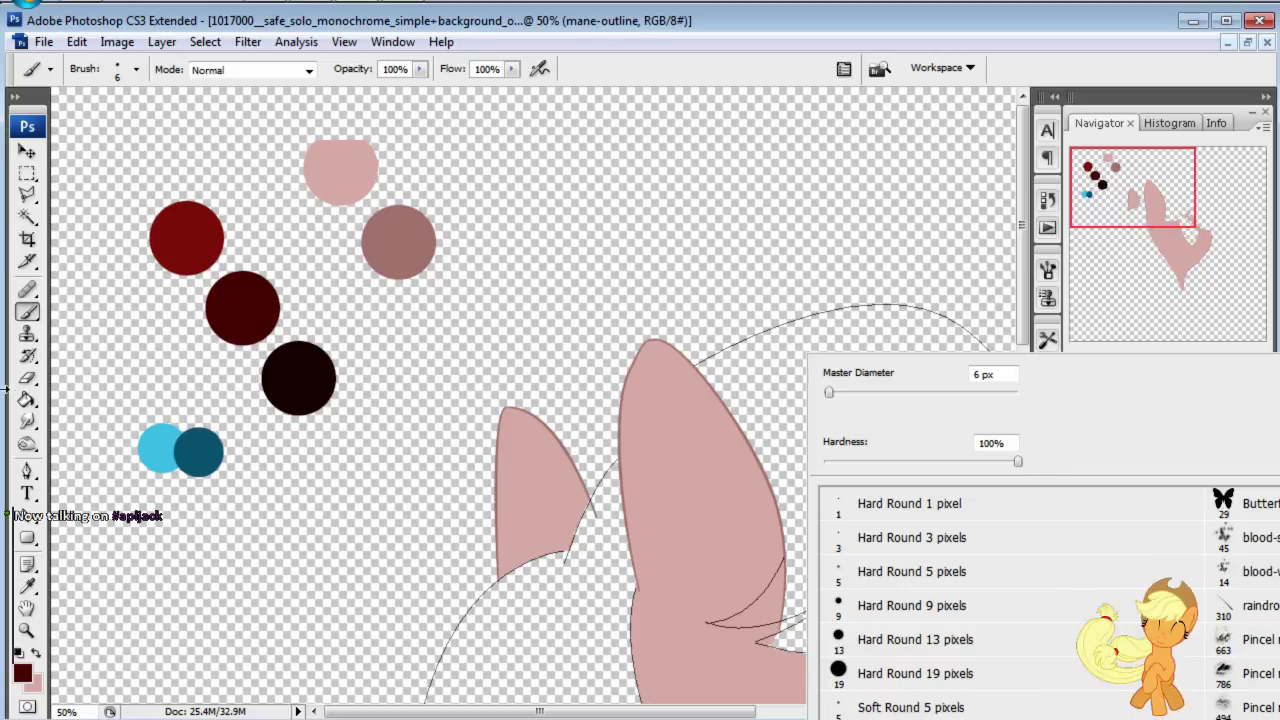
{"action": "left_click", "coordinate": [27, 471]}
Step: Drag the lower-left anchor with Direct Selection to reshape the mane path's curve
{"action": "left_click", "coordinate": [1123, 284]}
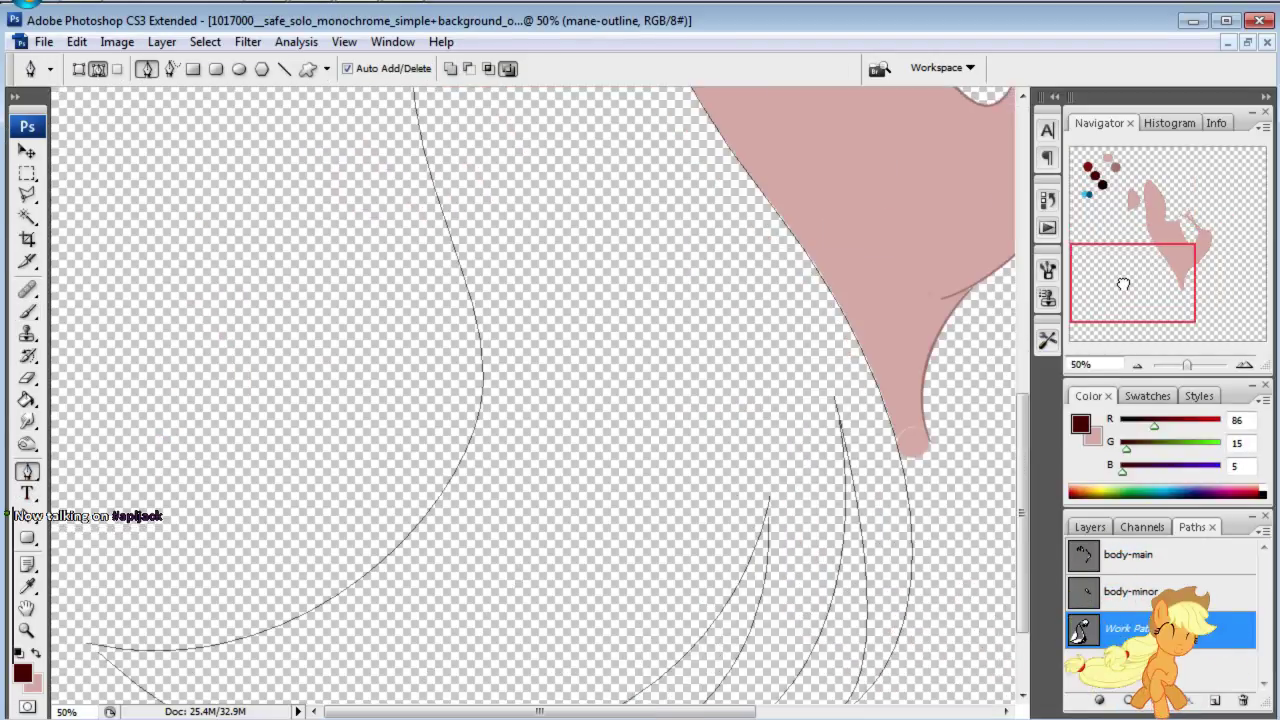
{"action": "left_click_drag", "start_coordinate": [1123, 284], "coordinate": [1113, 297]}
{"action": "key", "text": "a"}
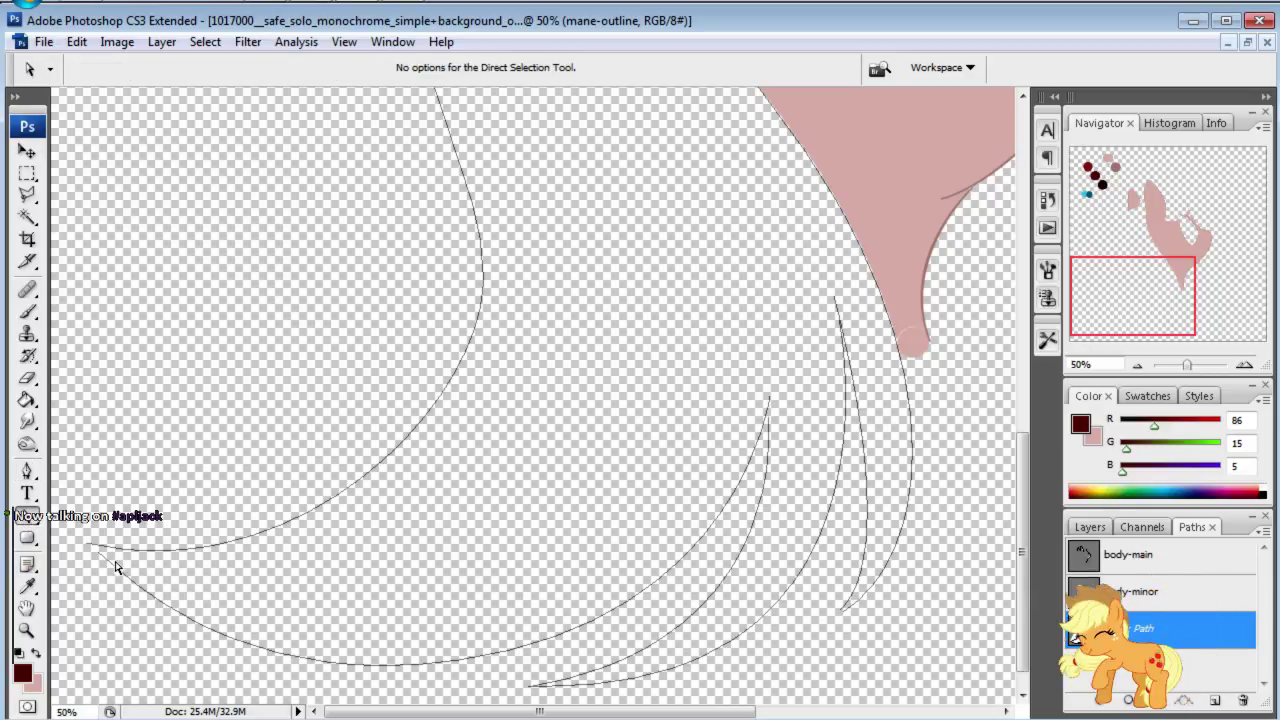
{"action": "left_click", "coordinate": [100, 558]}
{"action": "left_click_drag", "start_coordinate": [100, 558], "coordinate": [91, 548]}
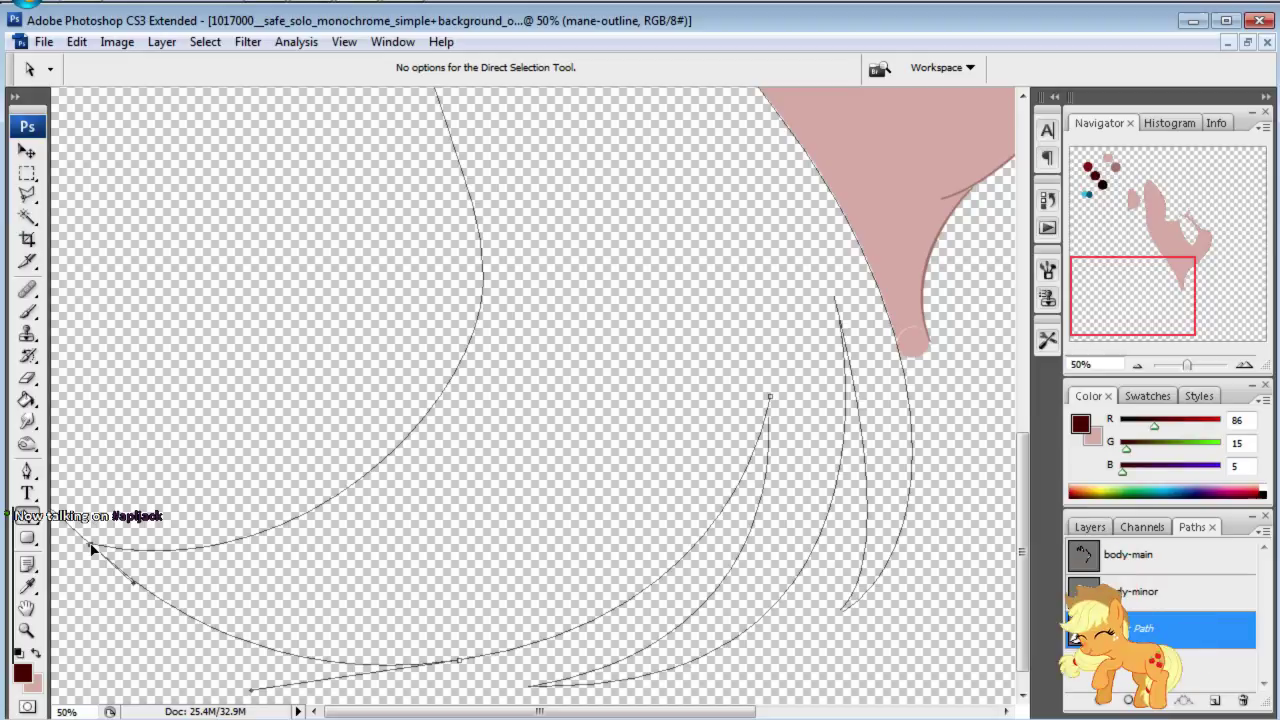
{"action": "left_click", "coordinate": [89, 545]}
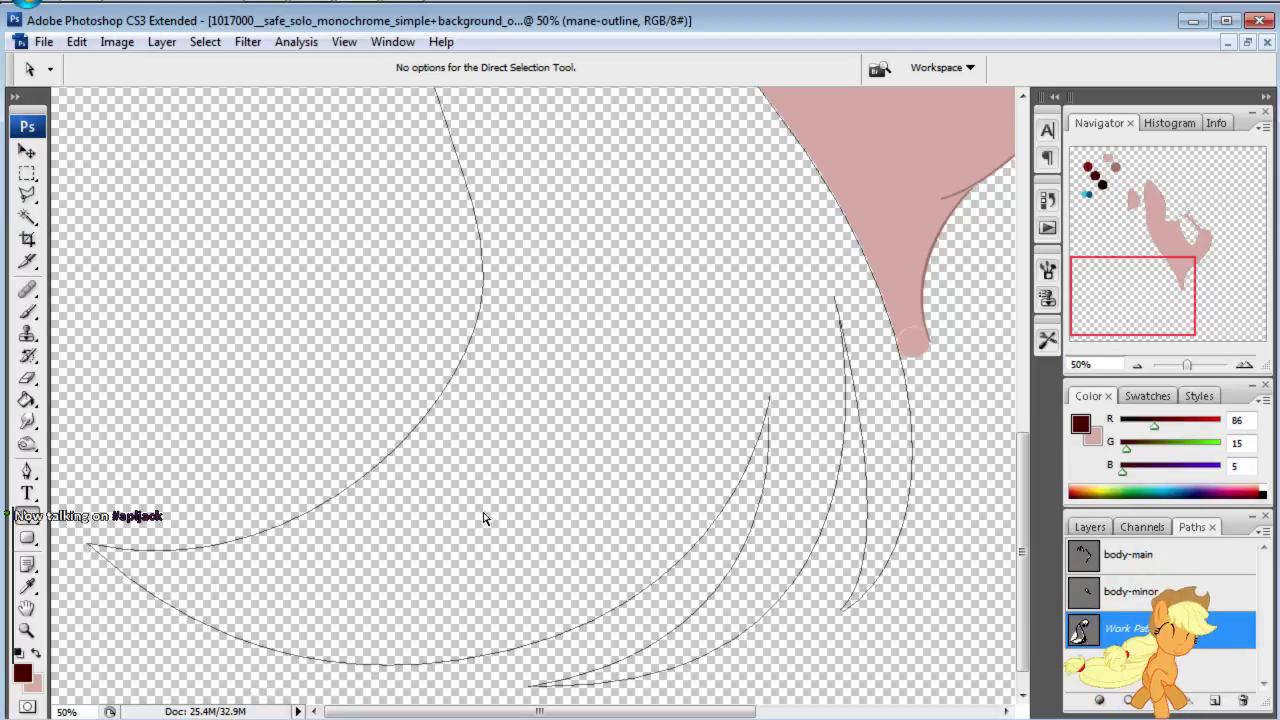
Step: Stroke the mane path with the brush, then undo the stroke
{"action": "right_click", "coordinate": [498, 420]}
{"action": "left_click", "coordinate": [570, 563]}
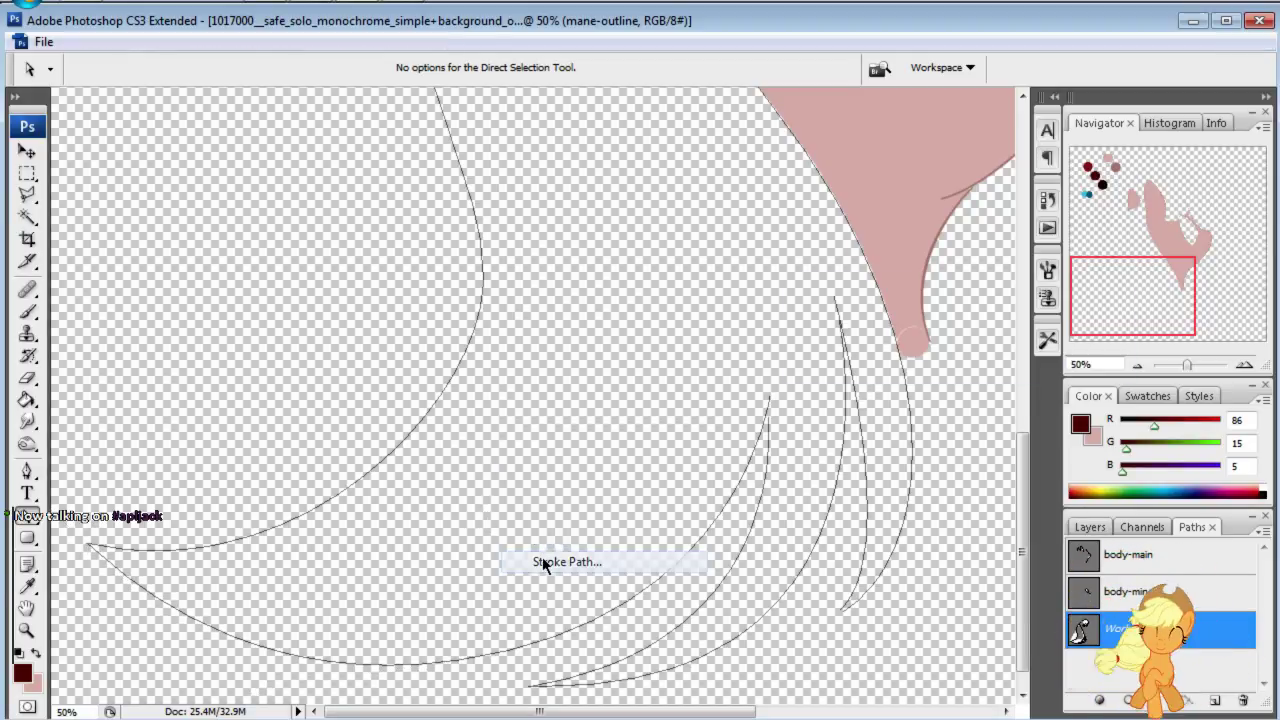
{"action": "left_click", "coordinate": [1078, 330]}
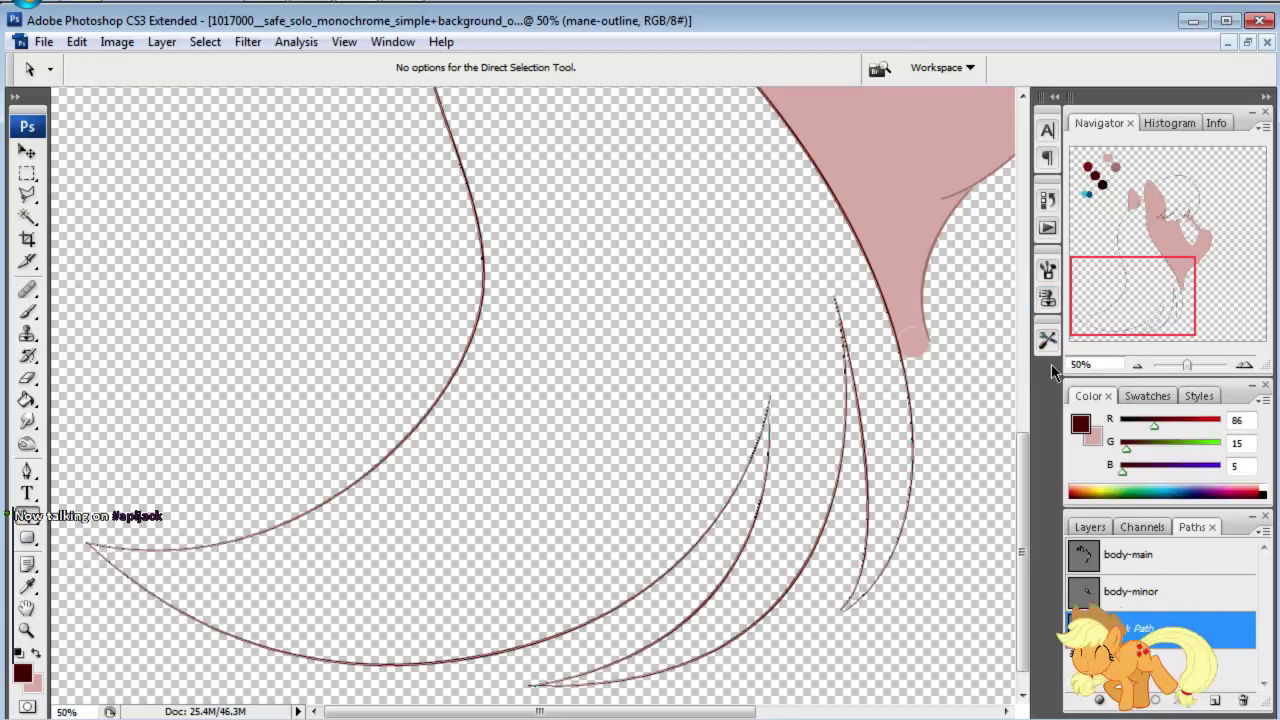
{"action": "key", "text": "Return"}
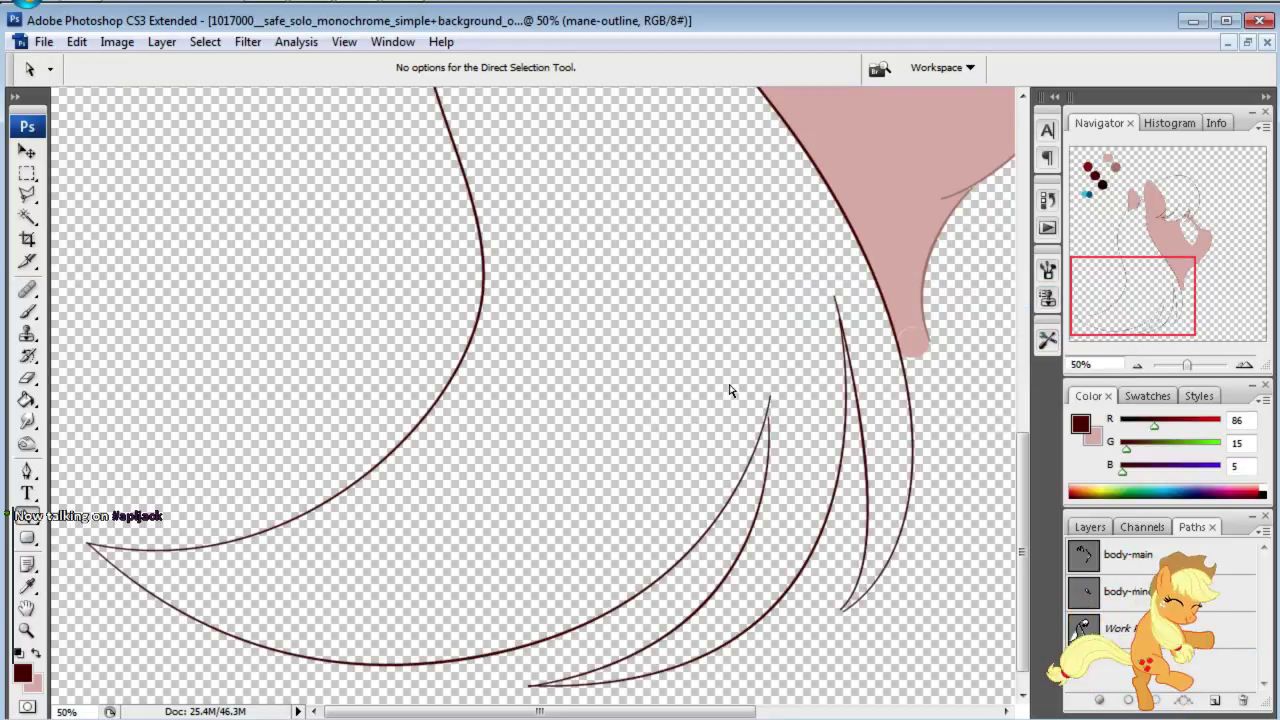
{"action": "key", "text": "ctrl+z"}
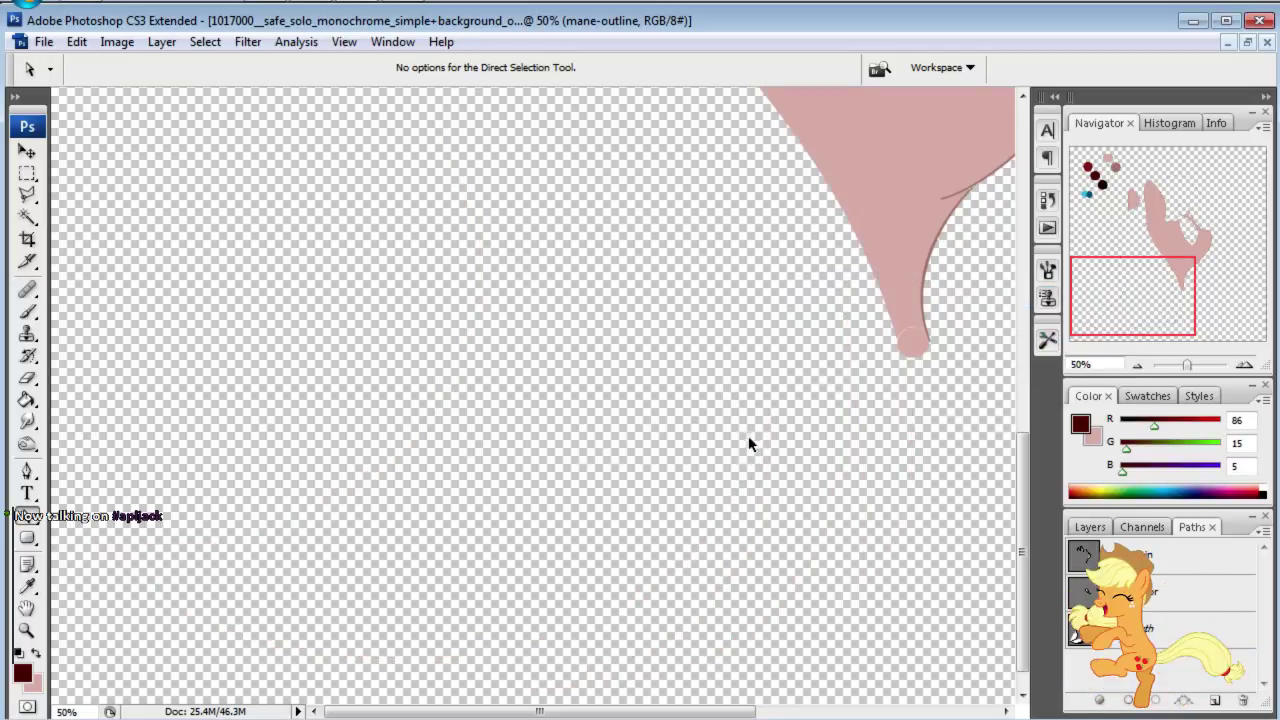
Step: Adjust the mane path's top curve and a strand's lower tip anchor
{"action": "left_click", "coordinate": [1135, 628]}
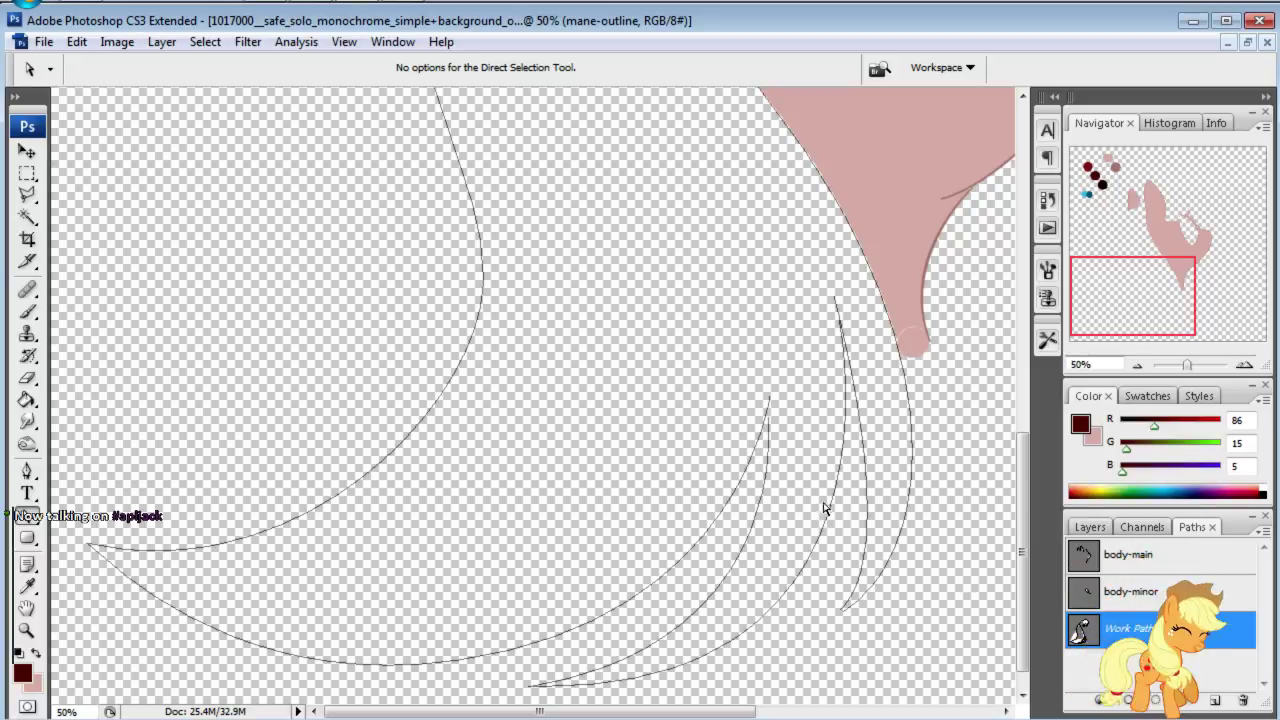
{"action": "left_click_drag", "start_coordinate": [767, 429], "coordinate": [775, 406]}
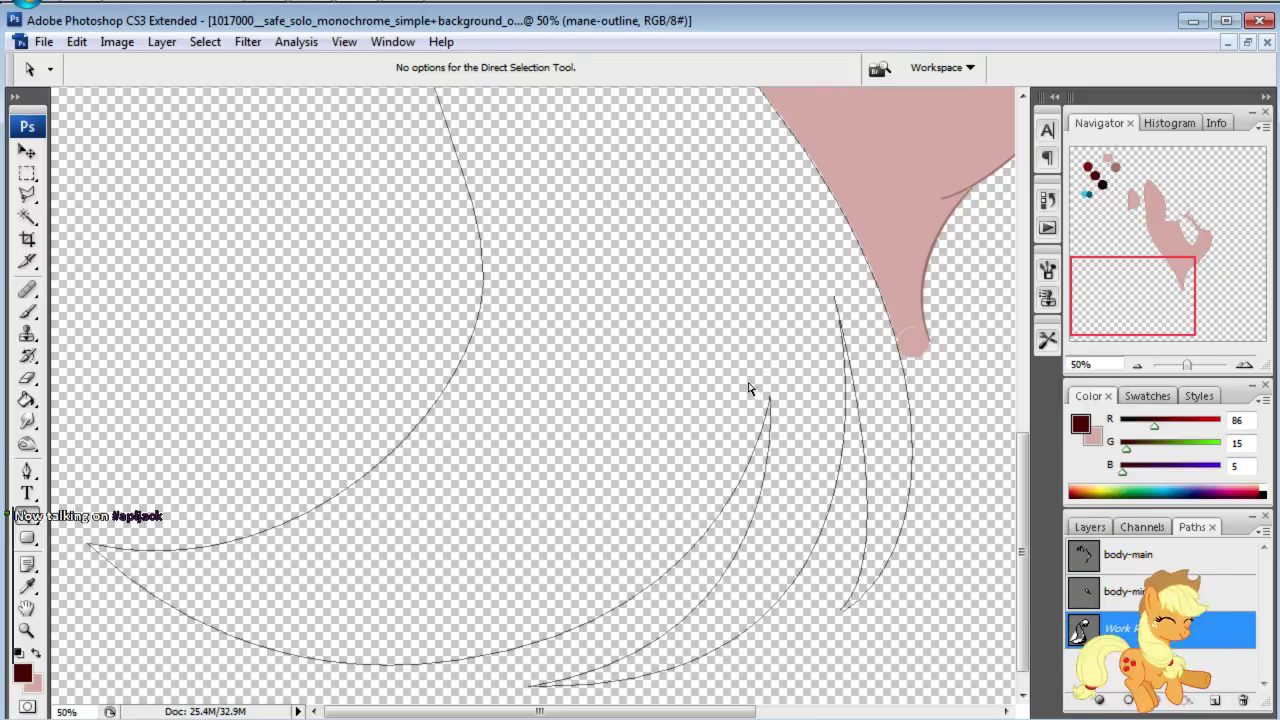
{"action": "left_click", "coordinate": [844, 616]}
{"action": "left_click_drag", "start_coordinate": [840, 617], "coordinate": [843, 615]}
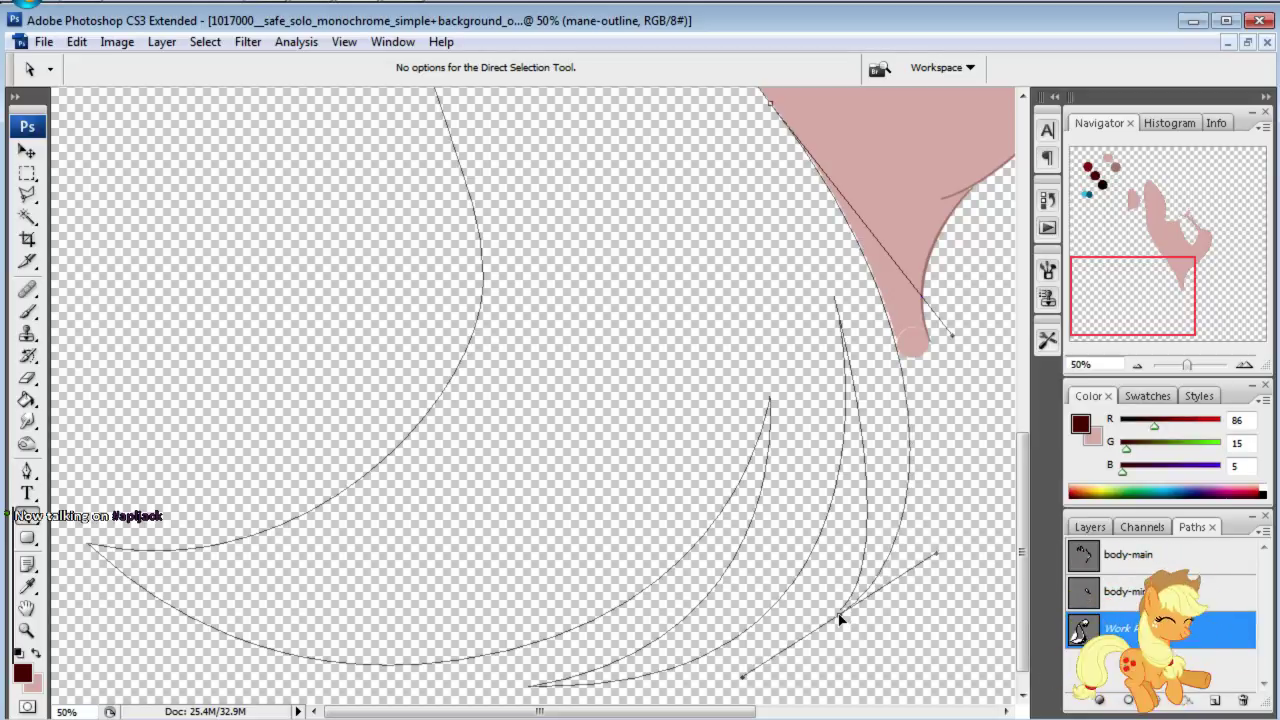
{"action": "left_click", "coordinate": [858, 636]}
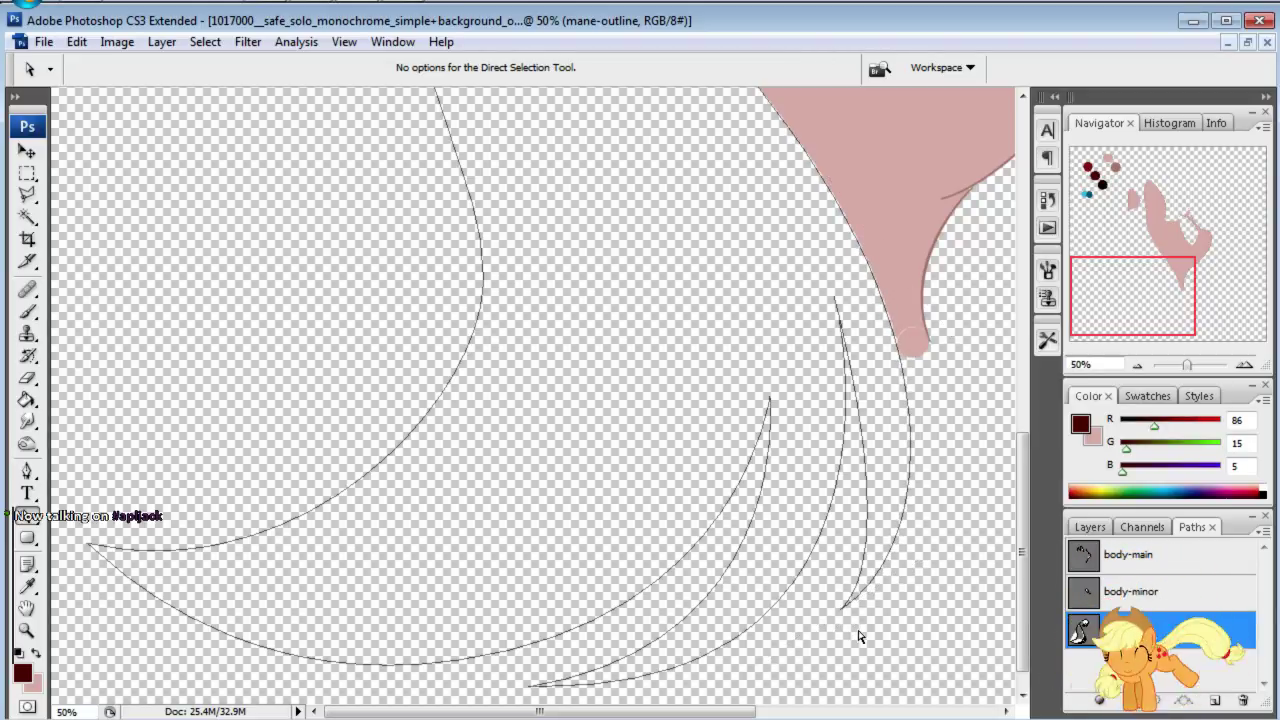
Step: Stroke the mane path with the dark maroon brush
{"action": "right_click", "coordinate": [663, 483]}
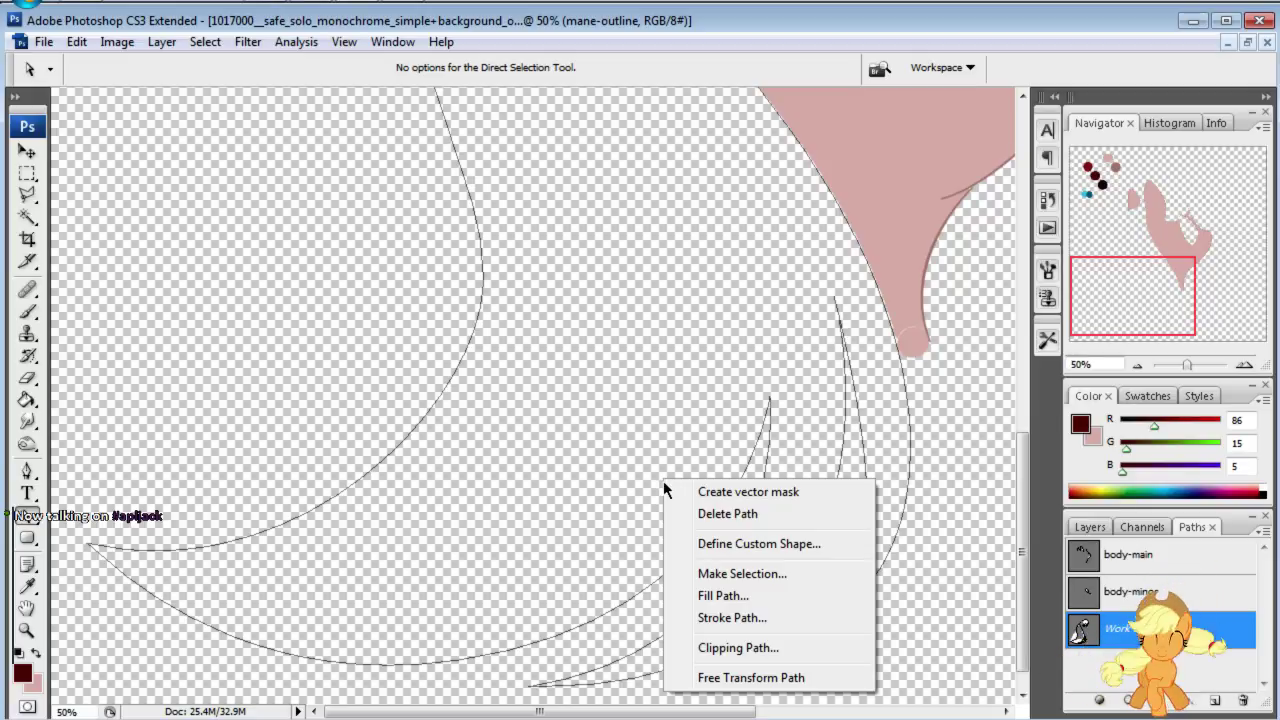
{"action": "left_click", "coordinate": [712, 617]}
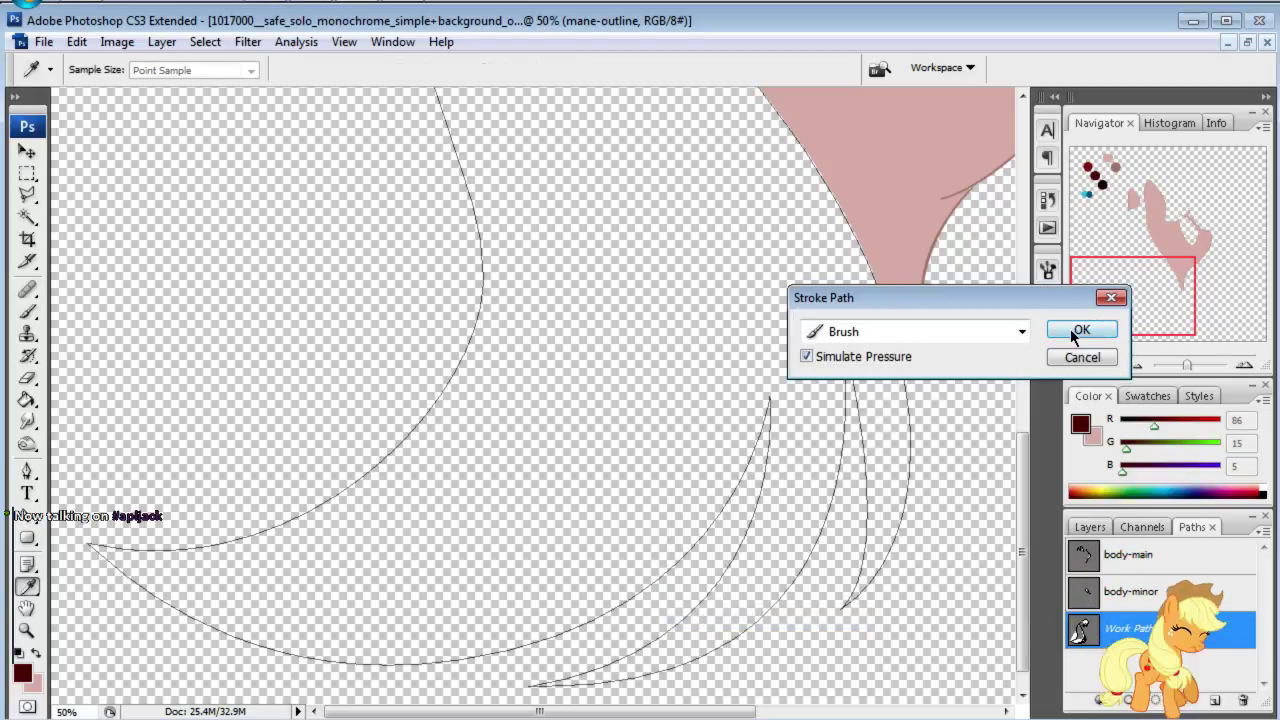
{"action": "left_click", "coordinate": [1078, 332]}
{"action": "key", "text": "Return"}
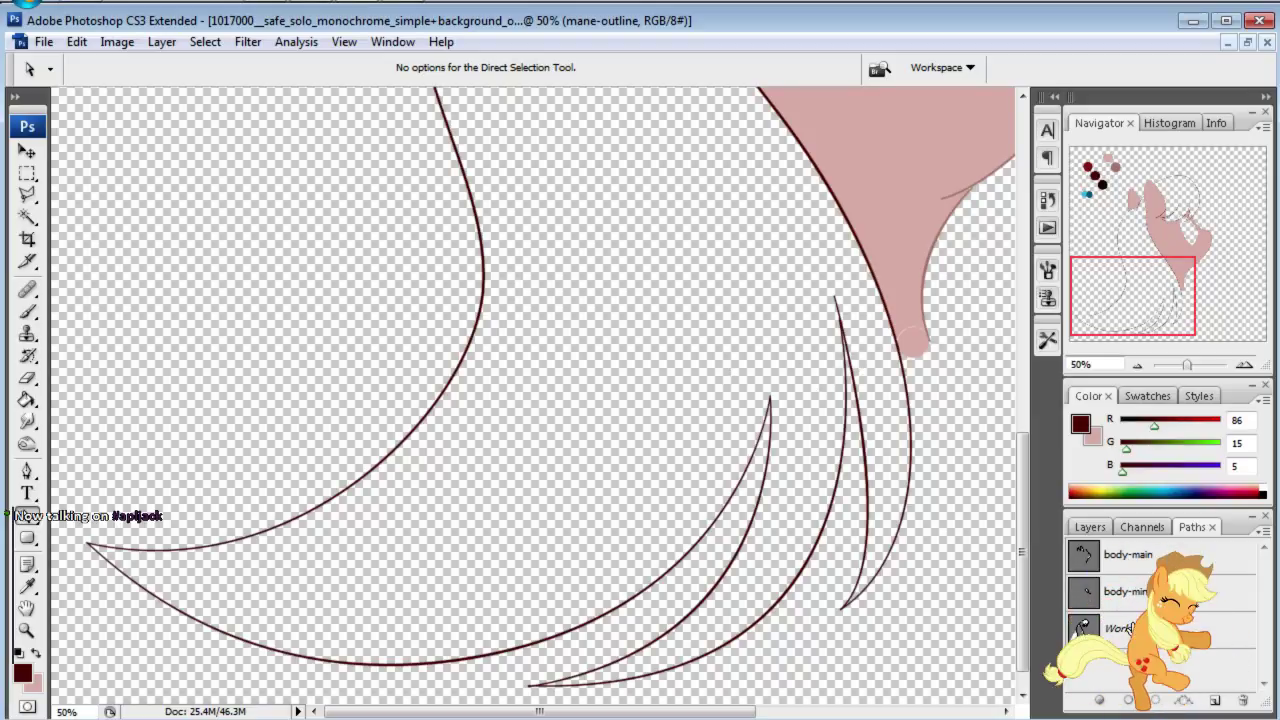
Step: Save the Work Path as a path named mane-outline
{"action": "double_click", "coordinate": [1130, 628]}
{"action": "type", "text": "mane-"}
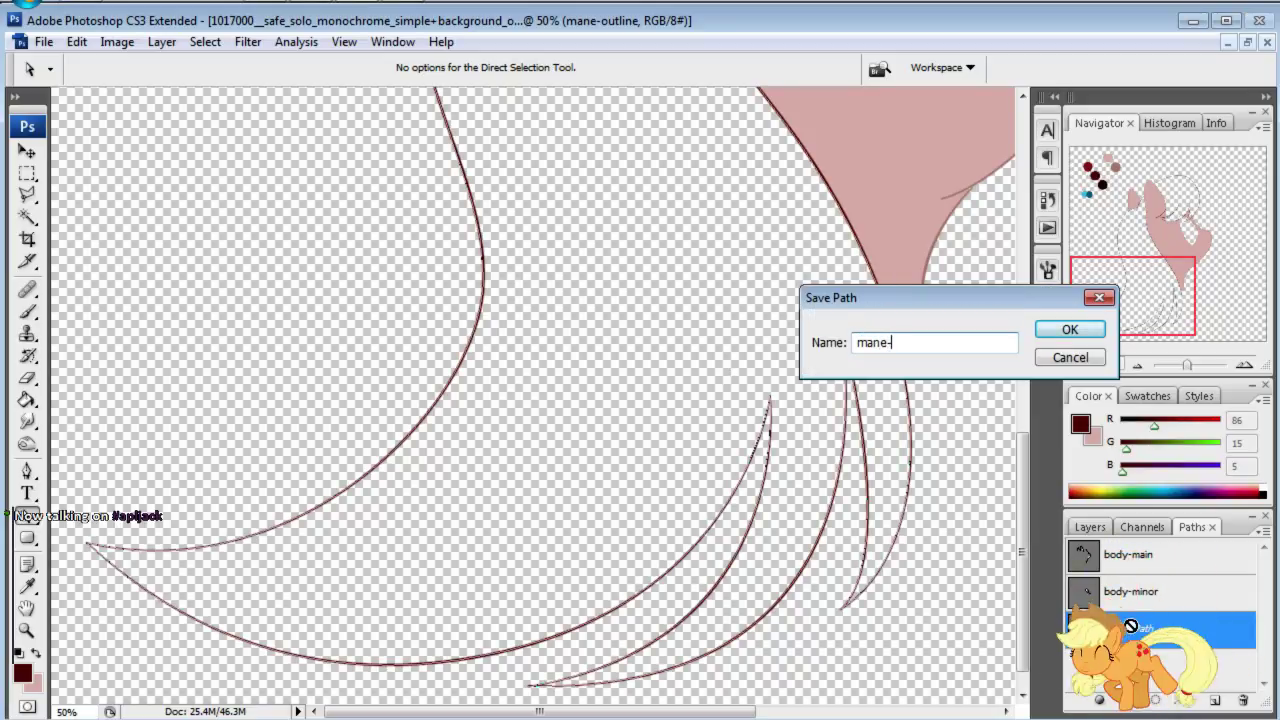
{"action": "type", "text": "outline"}
{"action": "key", "text": "Return"}
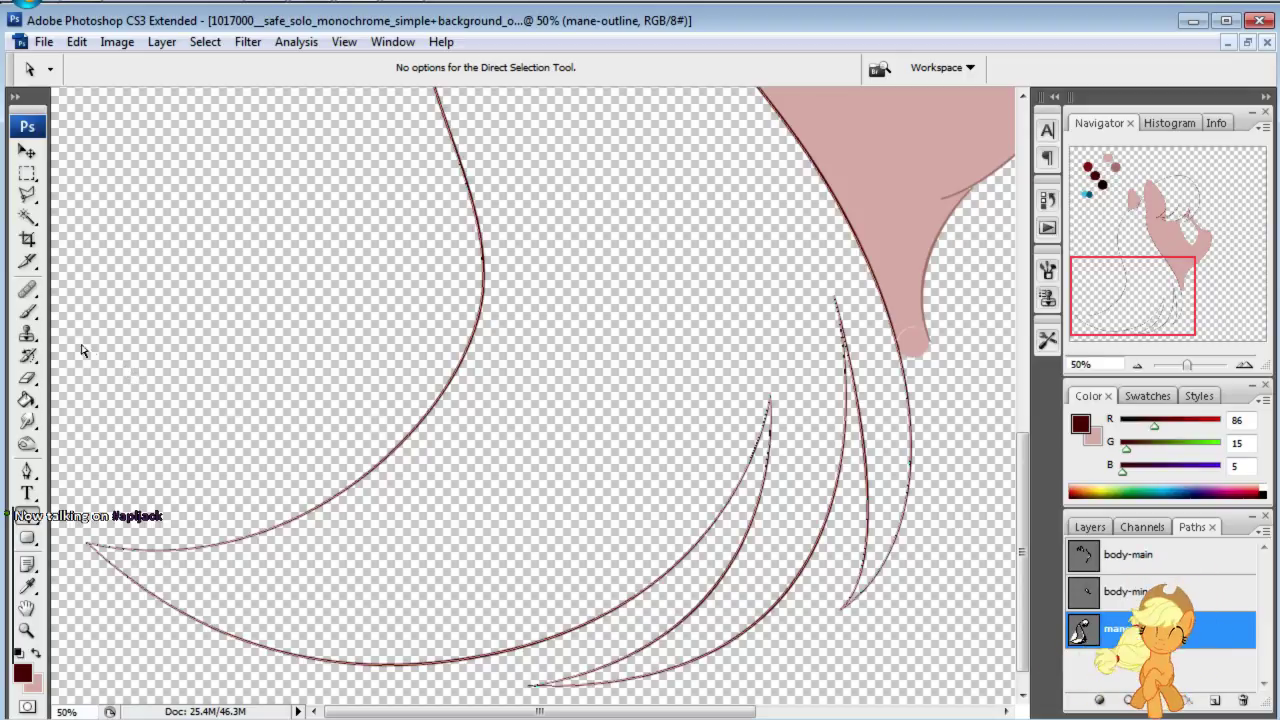
{"action": "left_click", "coordinate": [27, 314]}
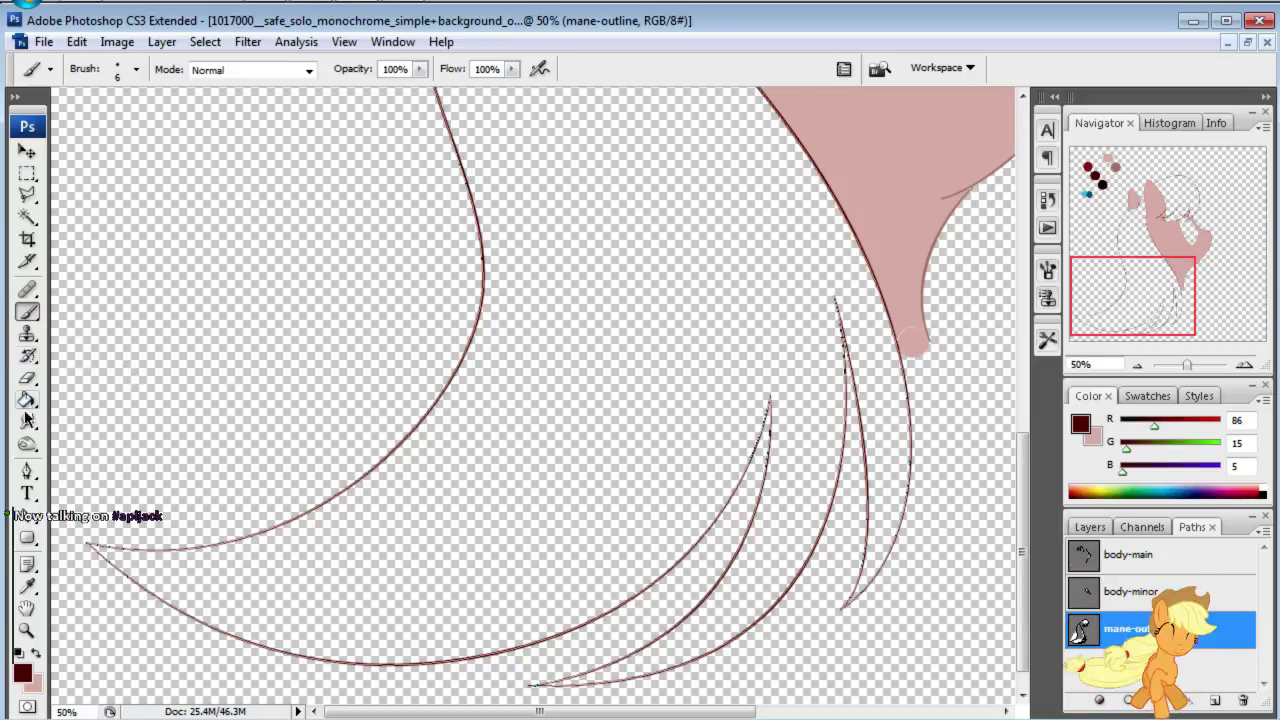
Step: Magic Wand the area inside the mane lines and expand the selection by 2 px
{"action": "left_click", "coordinate": [27, 217]}
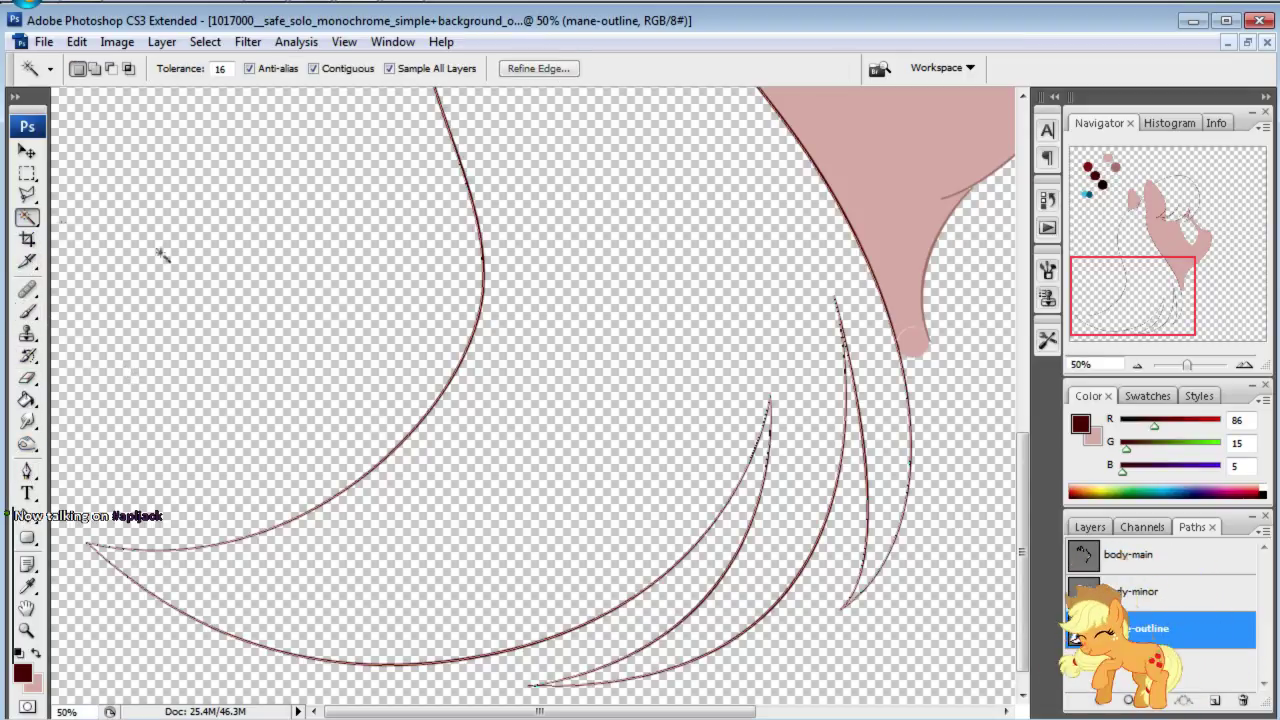
{"action": "left_click", "coordinate": [584, 381]}
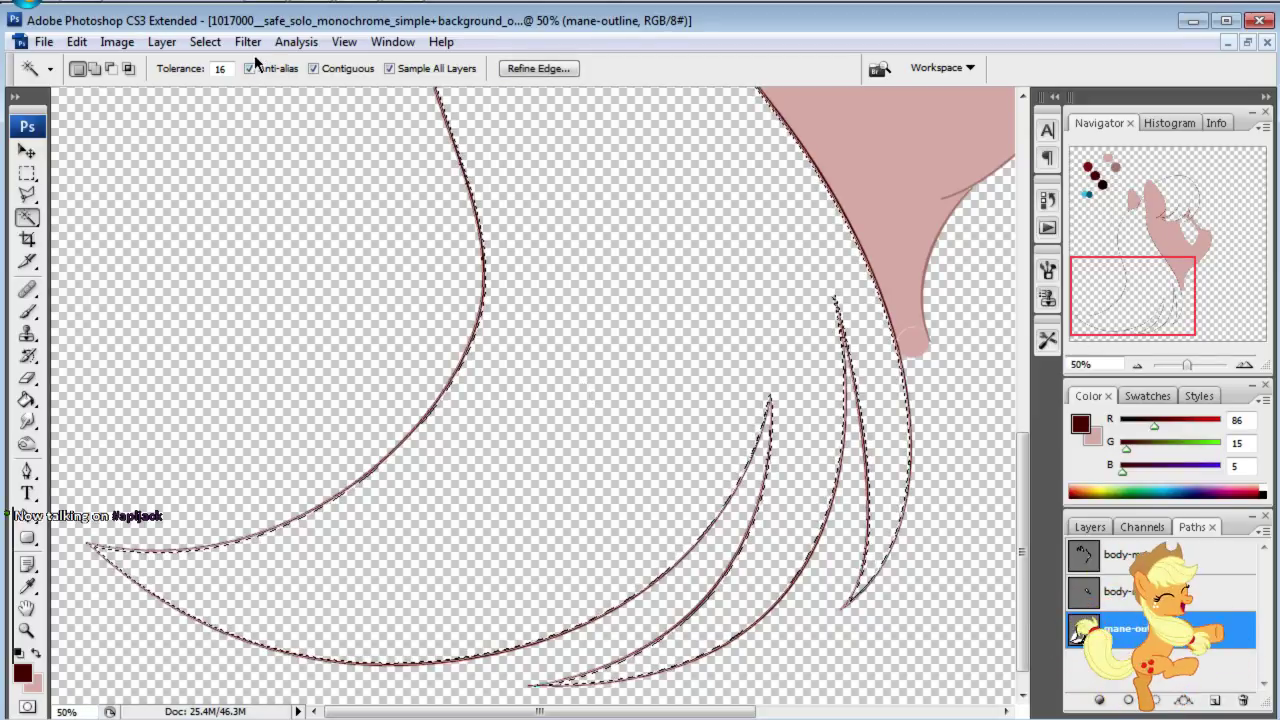
{"action": "left_click", "coordinate": [205, 41]}
{"action": "mouse_move", "coordinate": [280, 262]}
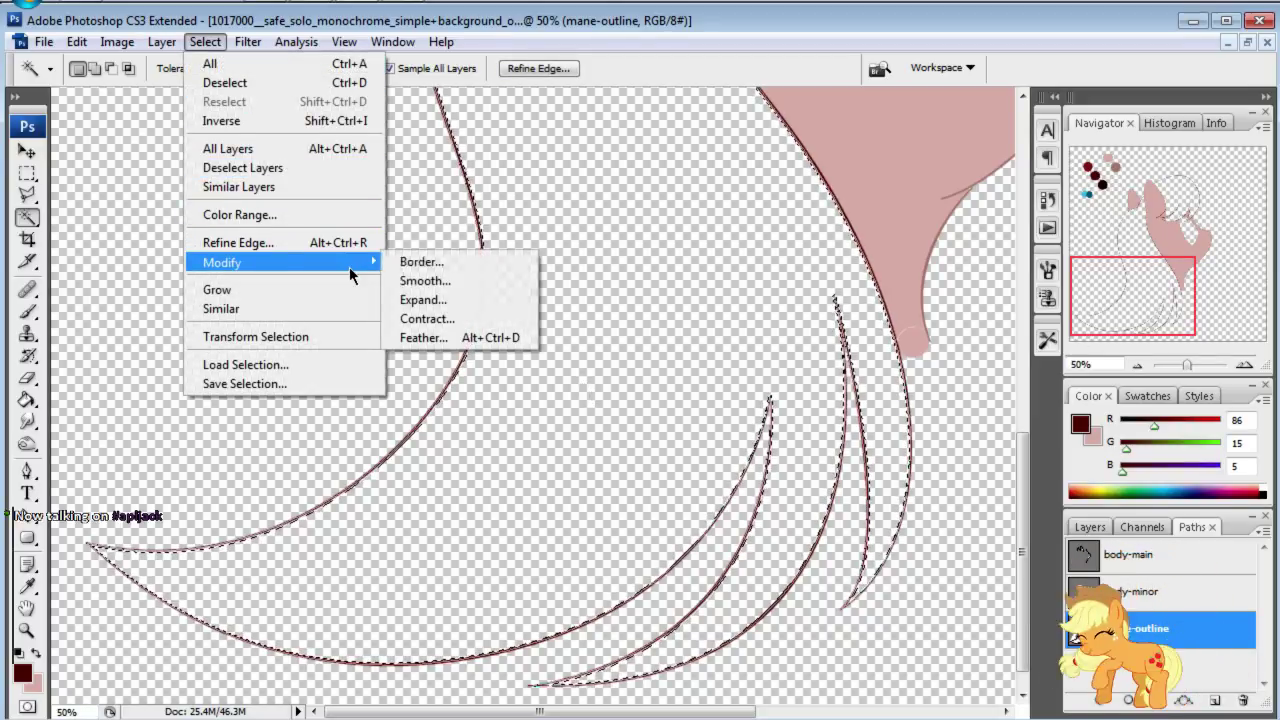
{"action": "left_click", "coordinate": [410, 300]}
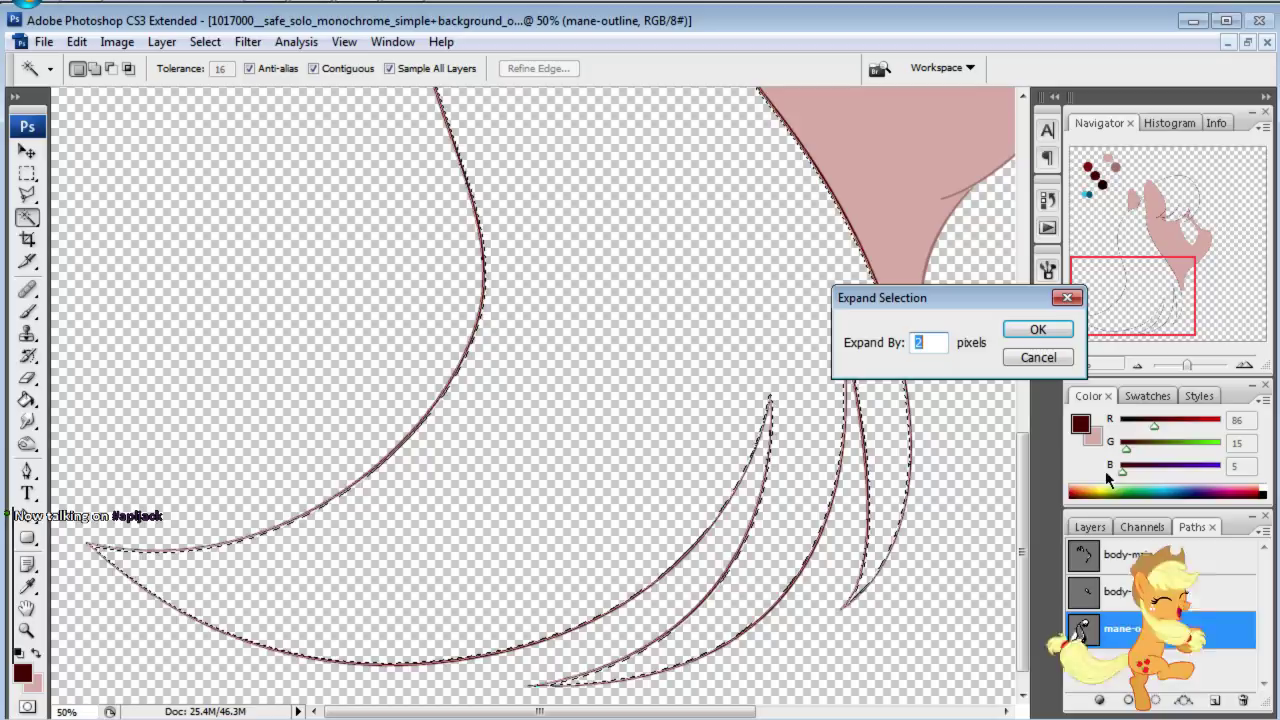
{"action": "left_click", "coordinate": [1038, 329]}
Step: Fill the selection dark brown on the base layer with the Paint Bucket and deselect
{"action": "left_click", "coordinate": [1090, 527]}
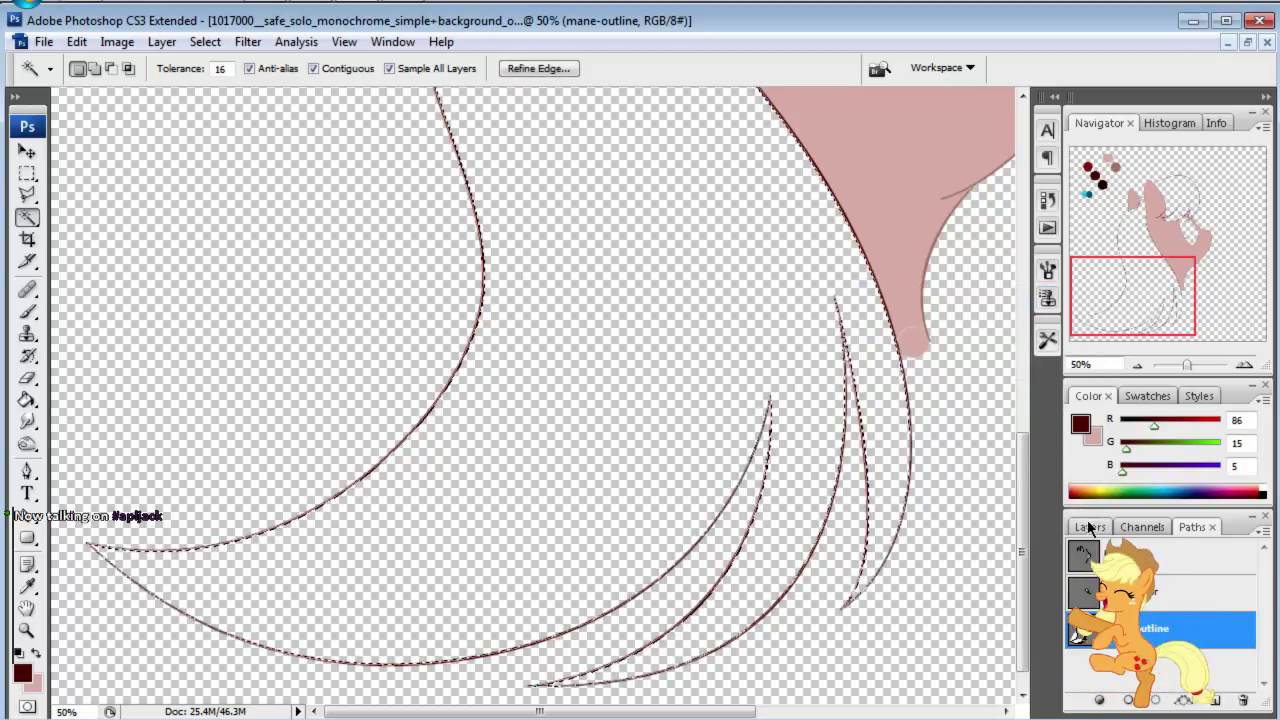
{"action": "left_click", "coordinate": [1180, 668]}
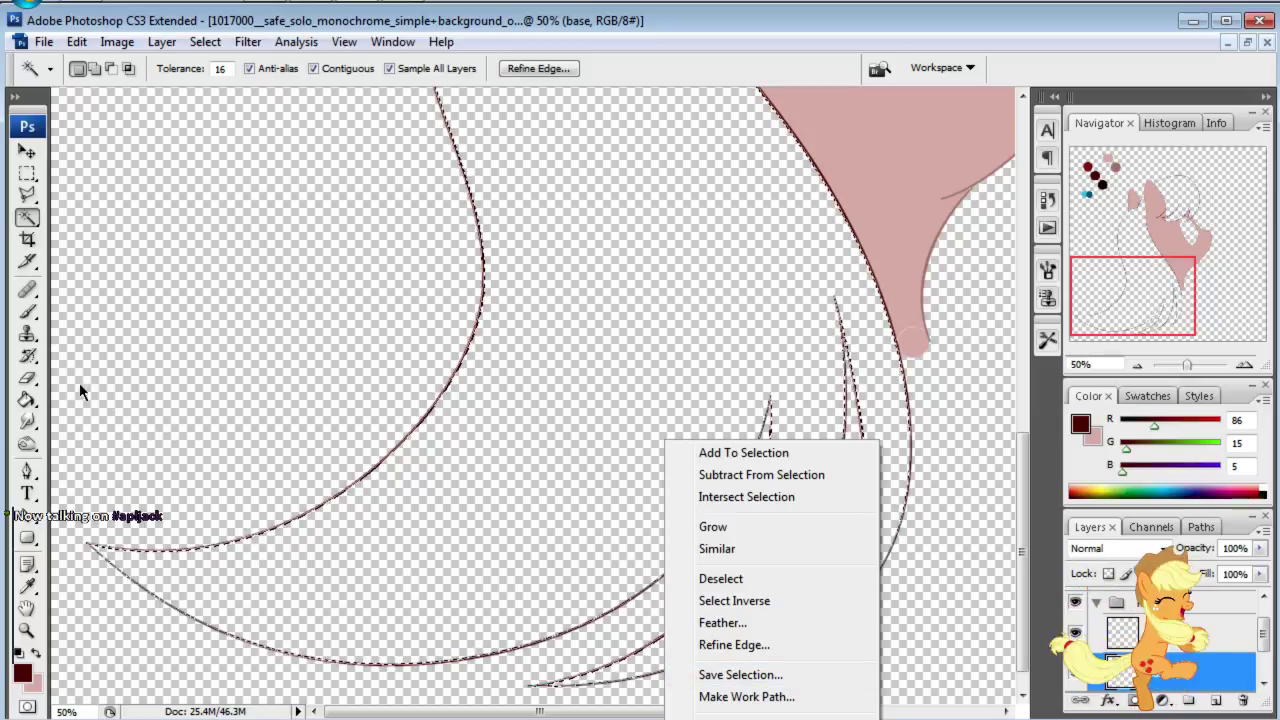
{"action": "left_click", "coordinate": [27, 399]}
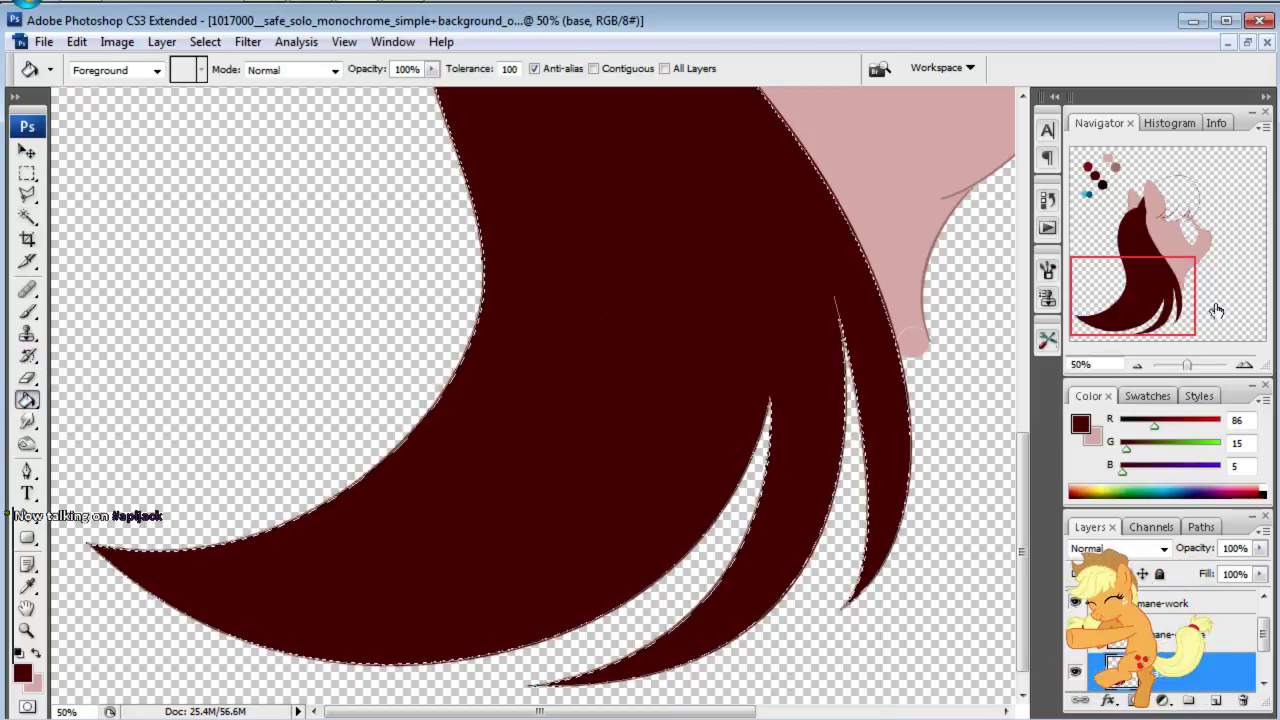
{"action": "mouse_move", "coordinate": [1161, 293]}
{"action": "left_mouse_down"}
{"action": "mouse_move", "coordinate": [1167, 218]}
{"action": "mouse_move", "coordinate": [1183, 207]}
{"action": "left_mouse_up"}
{"action": "key", "text": "ctrl+d"}
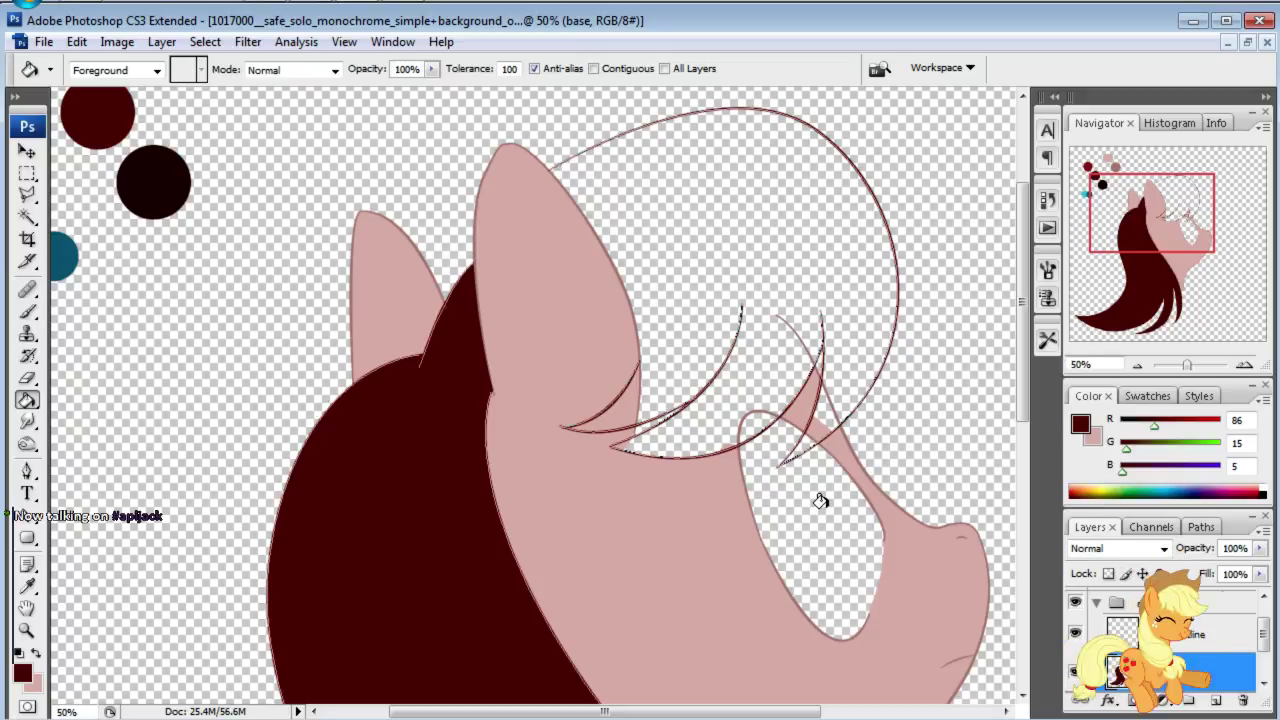
Step: Hide the mane-outline path and Magic Wand the upper forelock's interior
{"action": "left_click", "coordinate": [1199, 527]}
{"action": "left_click", "coordinate": [30, 474]}
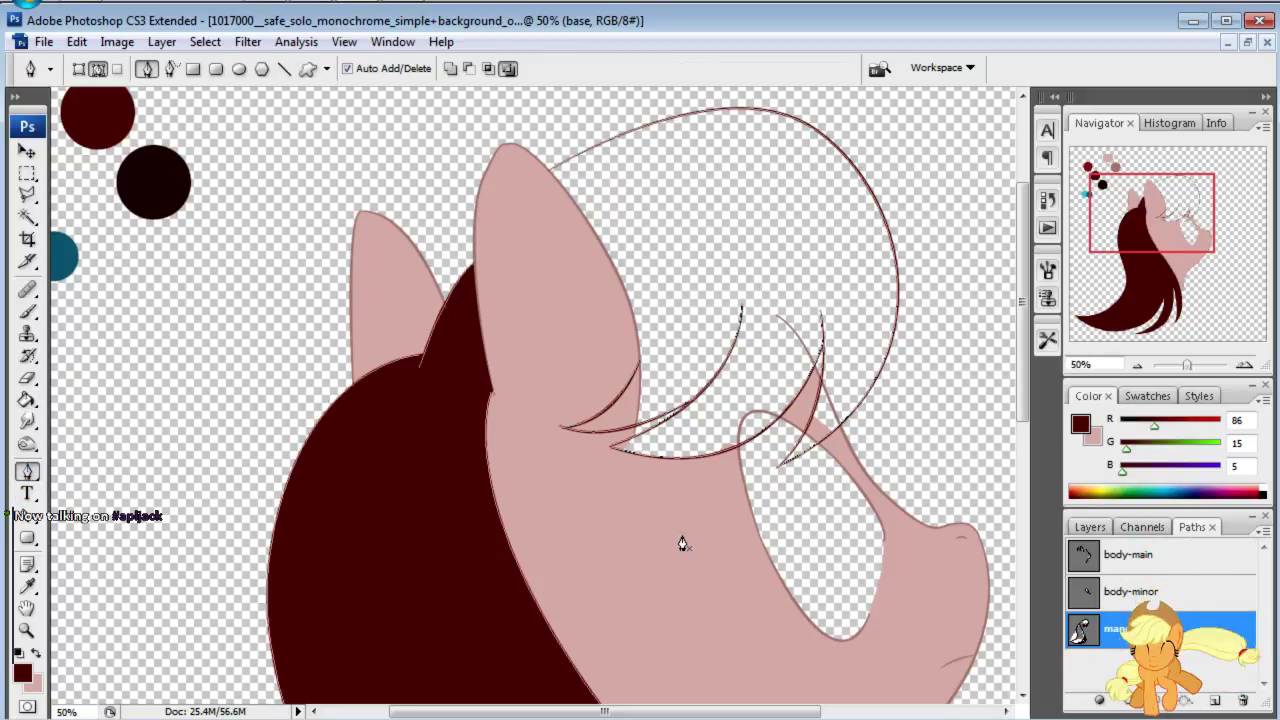
{"action": "key", "text": "Return"}
{"action": "left_click", "coordinate": [1090, 527]}
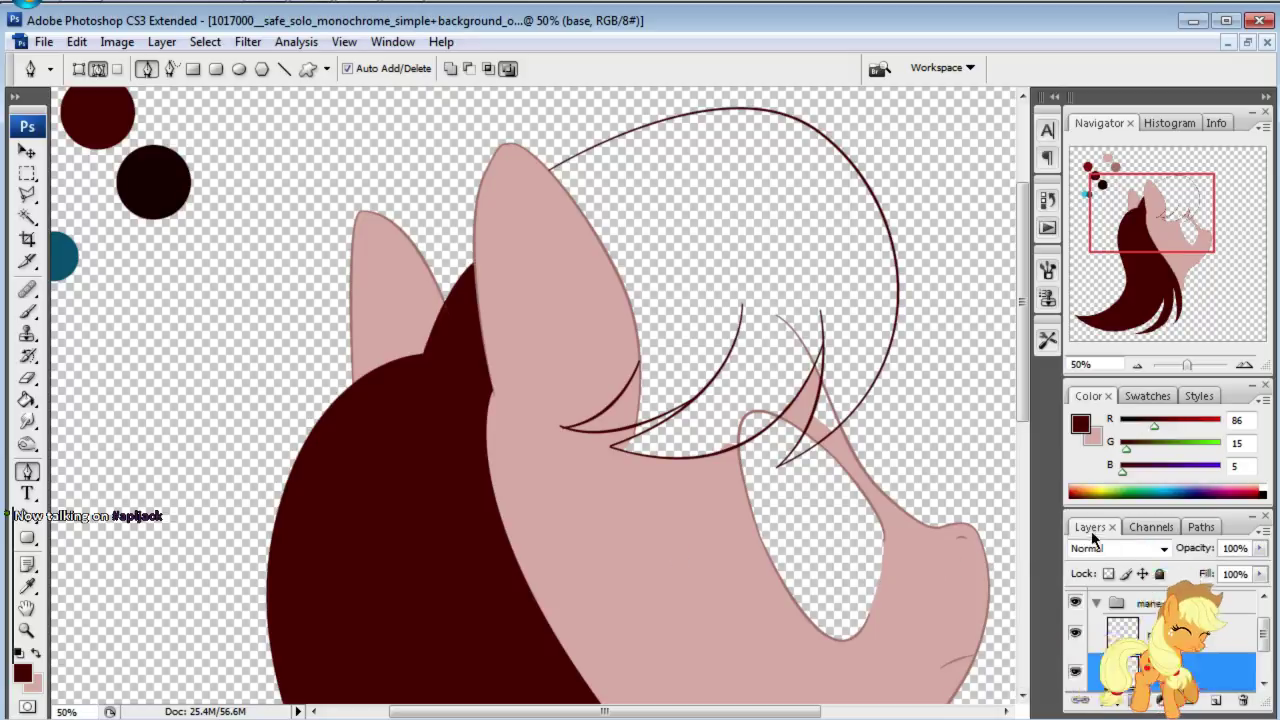
{"action": "left_click", "coordinate": [27, 216]}
{"action": "left_click", "coordinate": [640, 343]}
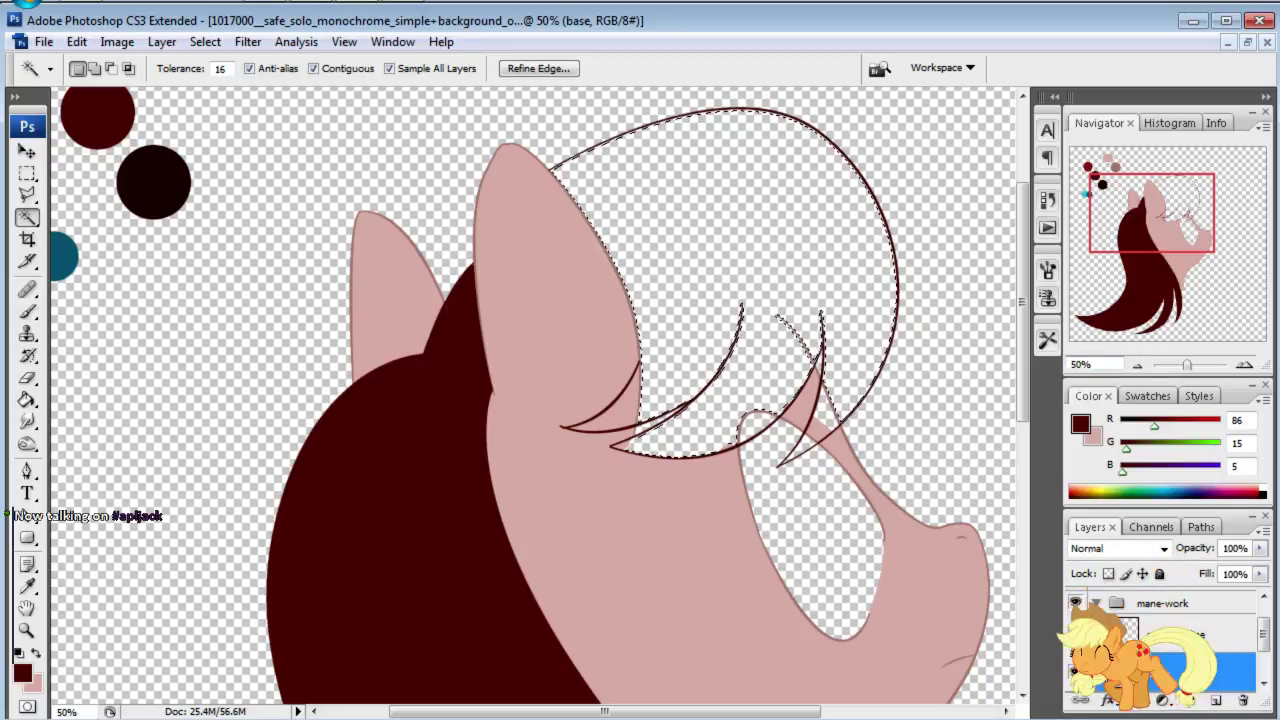
{"action": "key", "text": "ctrl+d"}
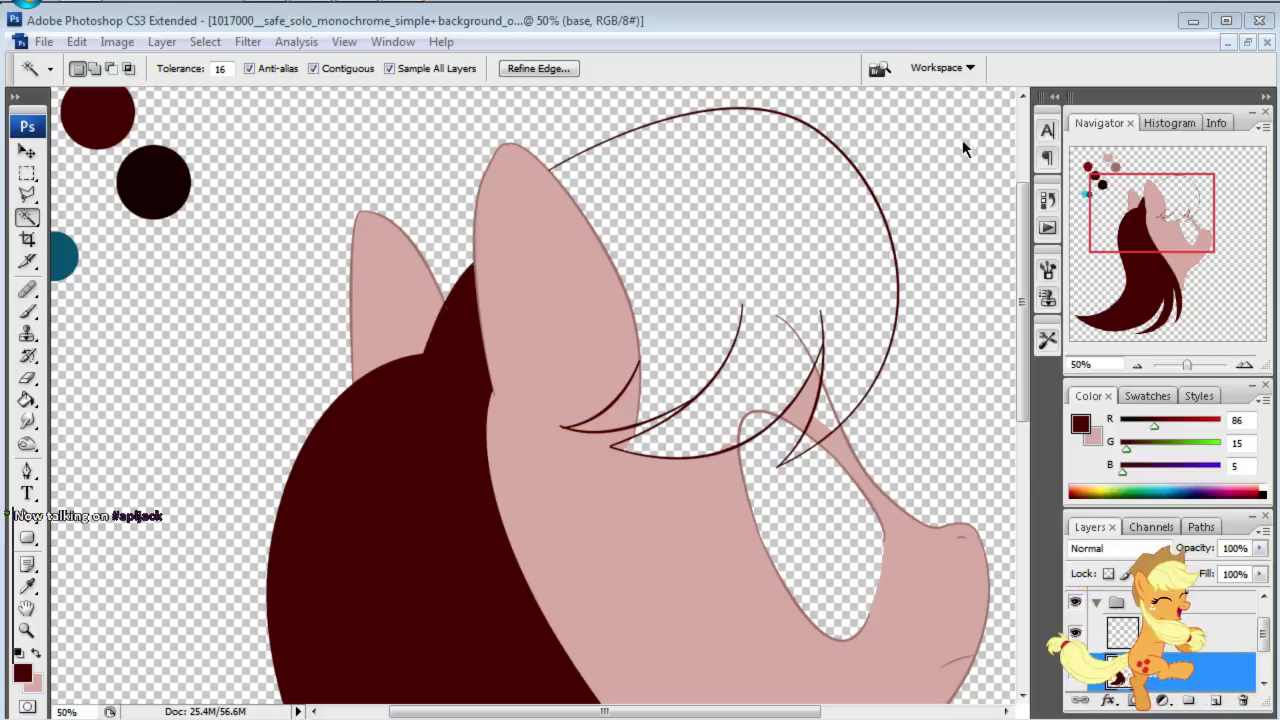
{"action": "key", "text": "ctrl+shift+d"}
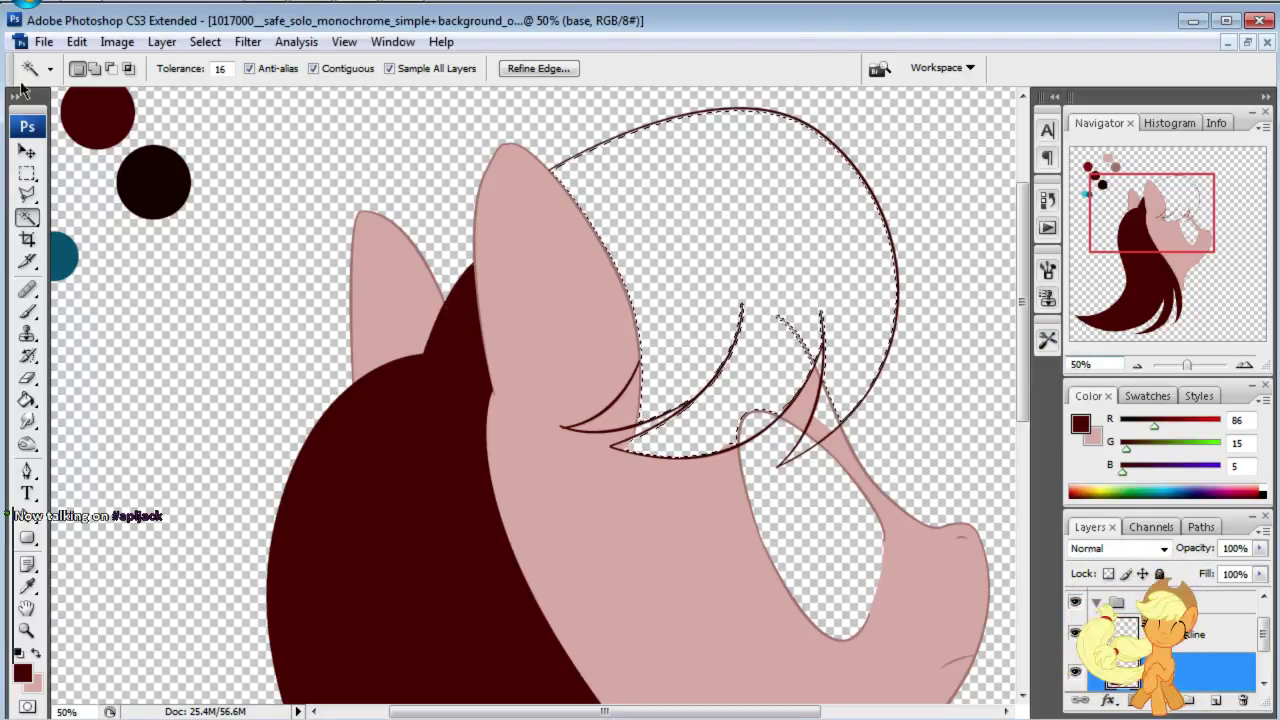
Step: Expand the forelock selection by 2 px, fill it dark brown, and deselect
{"action": "left_click", "coordinate": [205, 42]}
{"action": "mouse_move", "coordinate": [222, 262]}
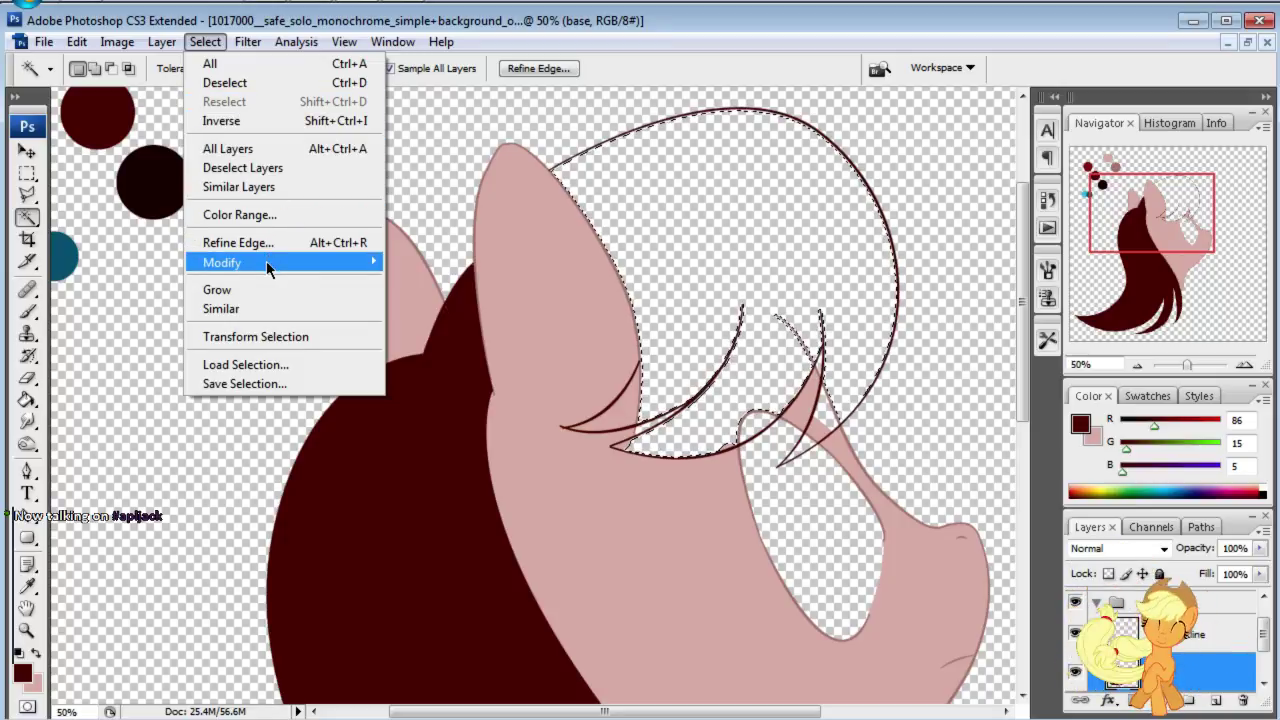
{"action": "left_click", "coordinate": [415, 299]}
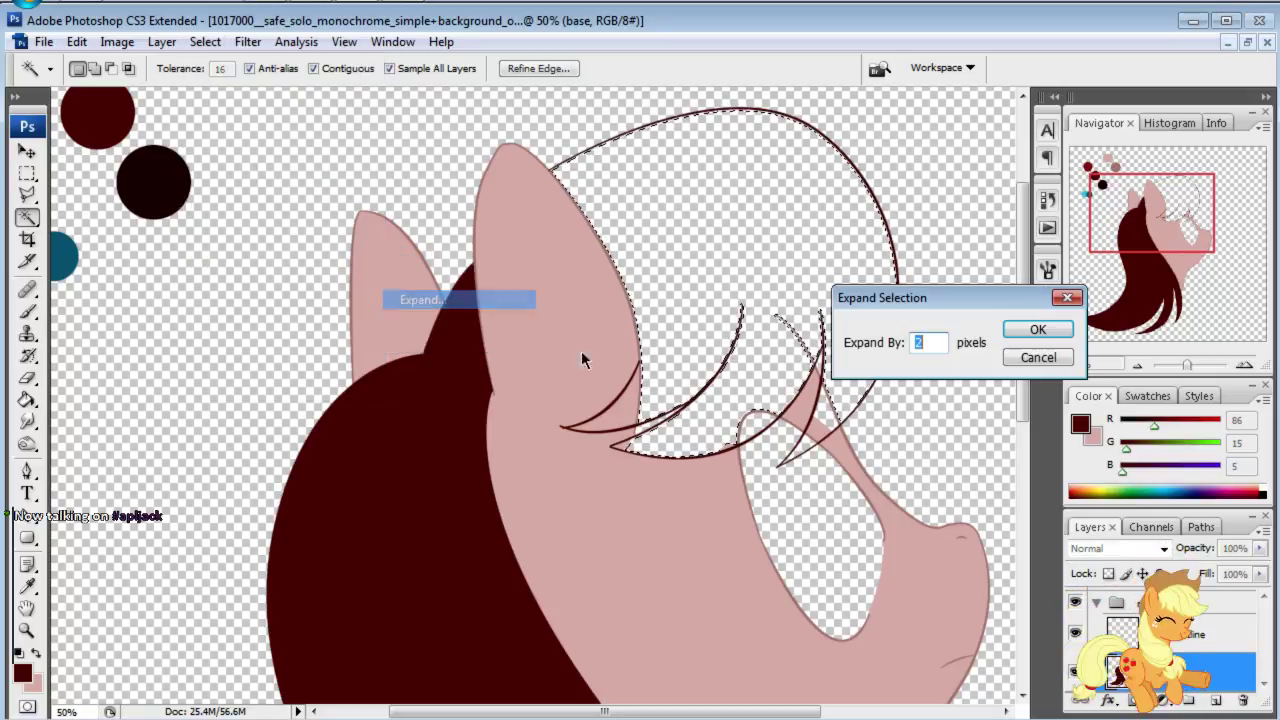
{"action": "left_click", "coordinate": [1038, 330]}
{"action": "key", "text": "g"}
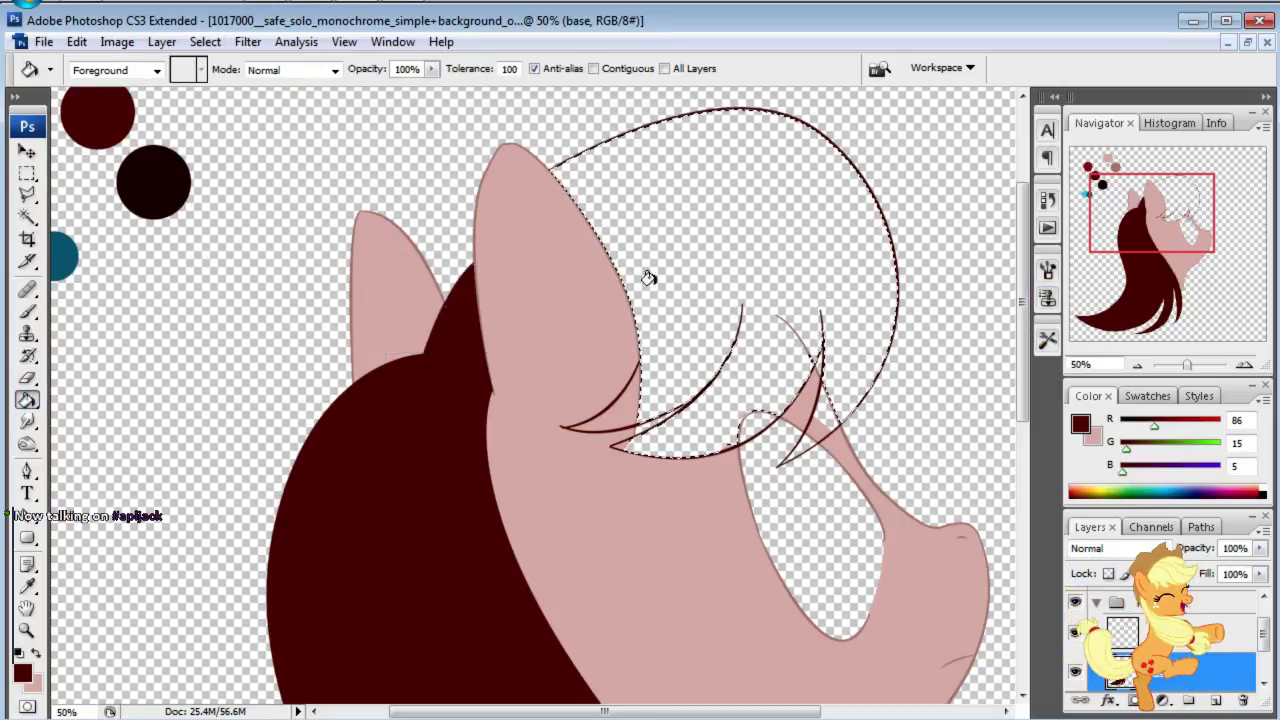
{"action": "left_click", "coordinate": [697, 247]}
{"action": "key", "text": "ctrl+d"}
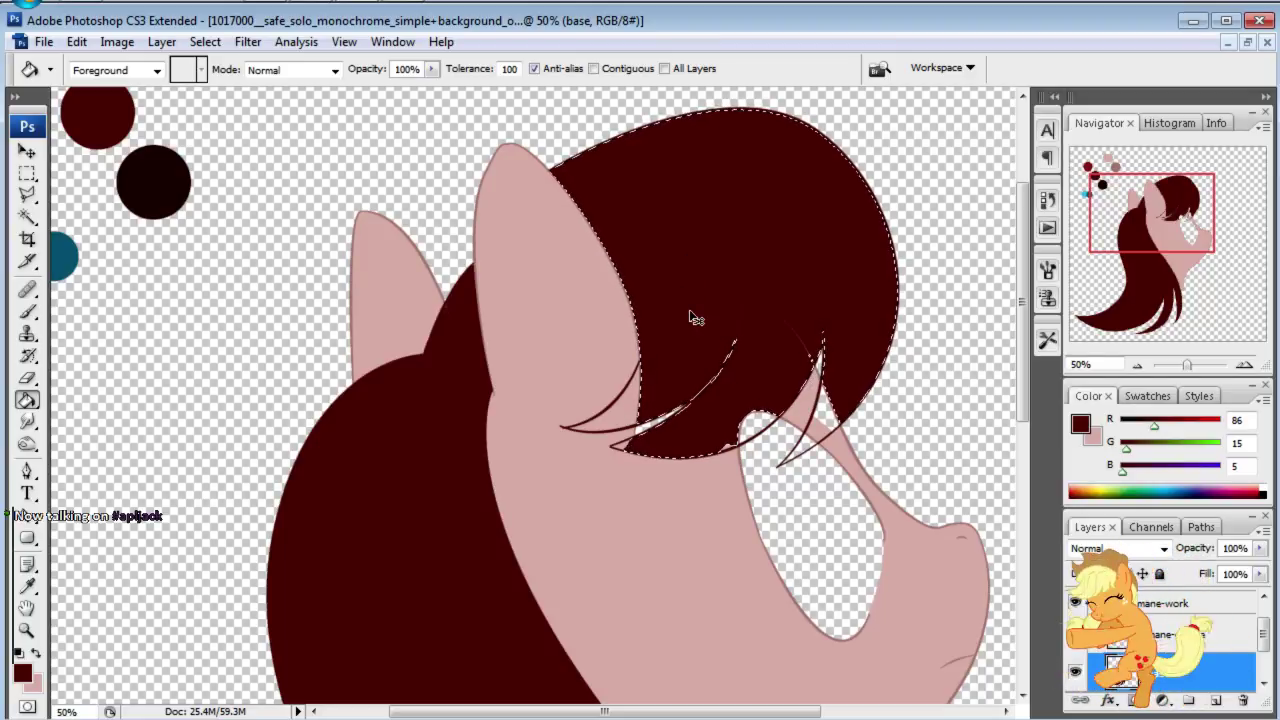
Step: At 100% zoom, brush dark brown over the gaps along the mane's lower fringe
{"action": "left_click", "coordinate": [28, 333]}
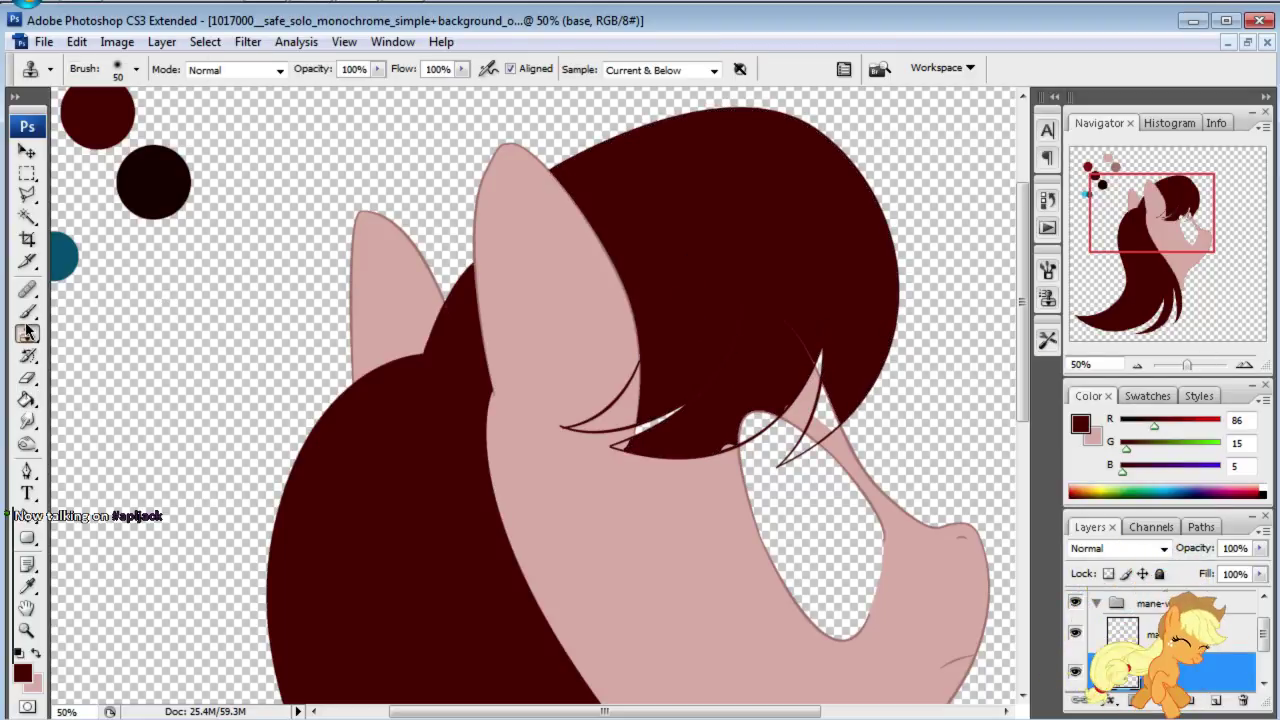
{"action": "left_click", "coordinate": [28, 311]}
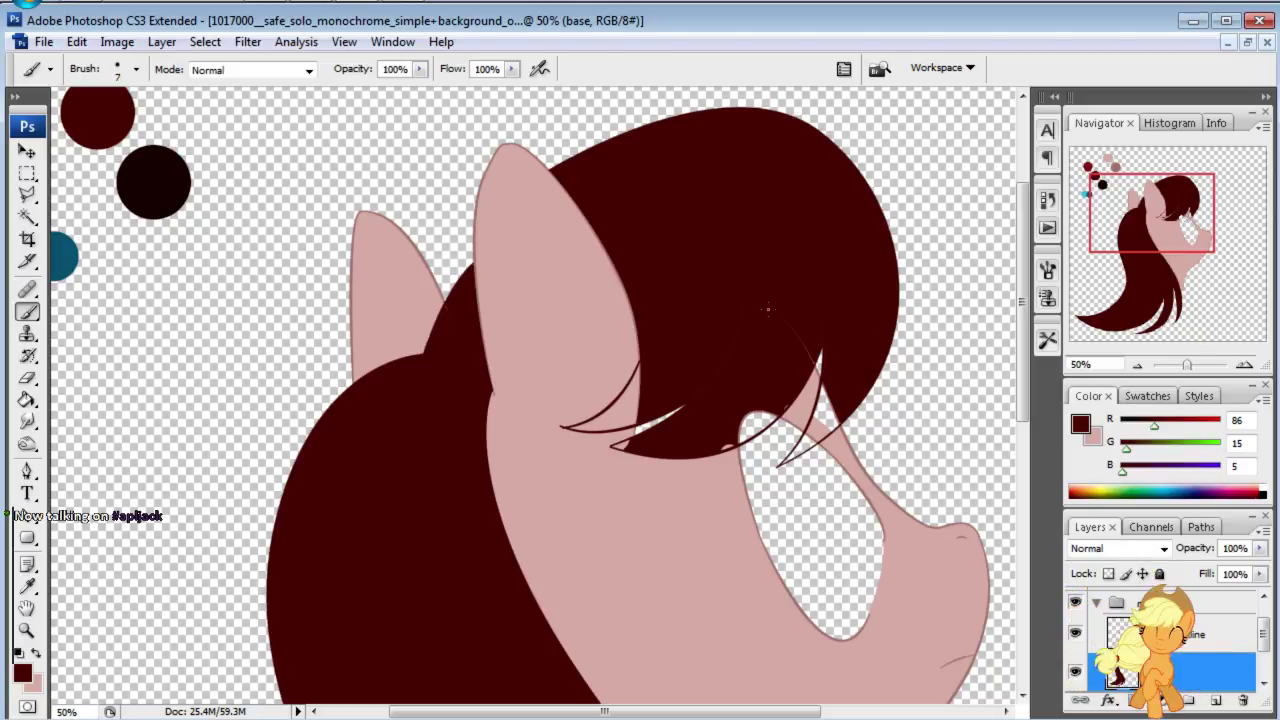
{"action": "key", "text": "bracketright"}
{"action": "key", "text": "bracketright"}
{"action": "key", "text": "bracketright"}
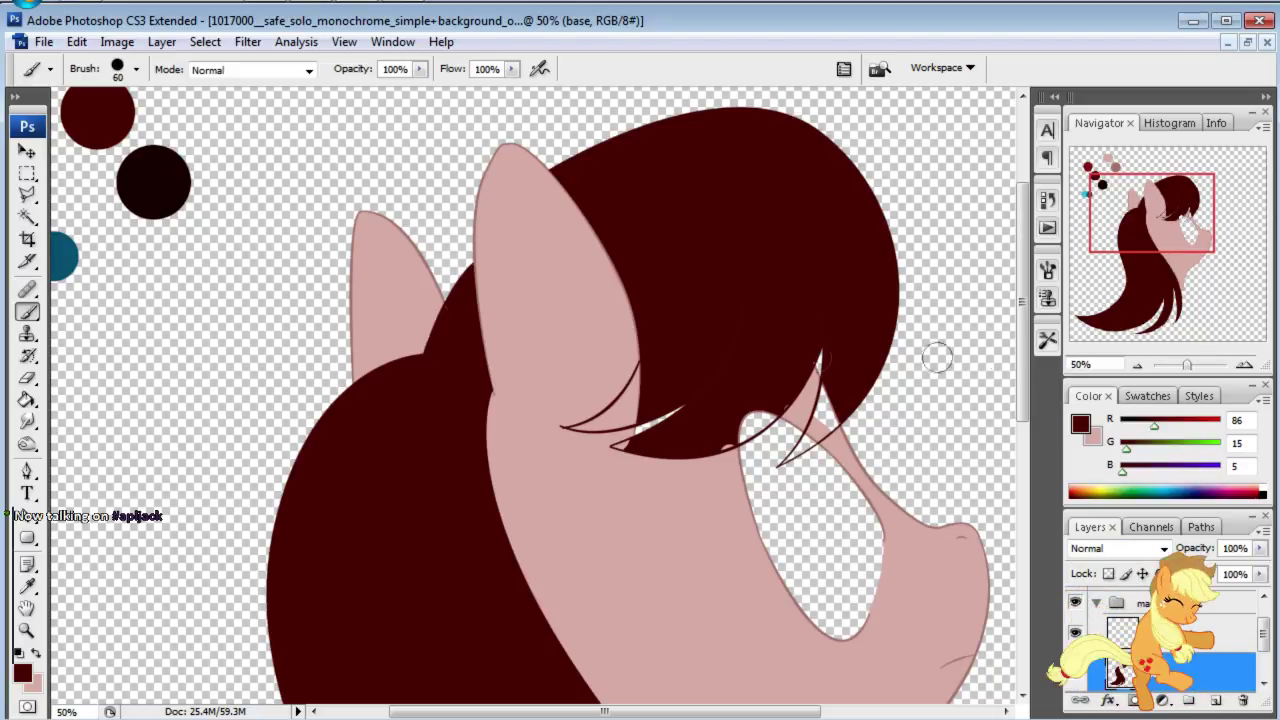
{"action": "type", "text": "100"}
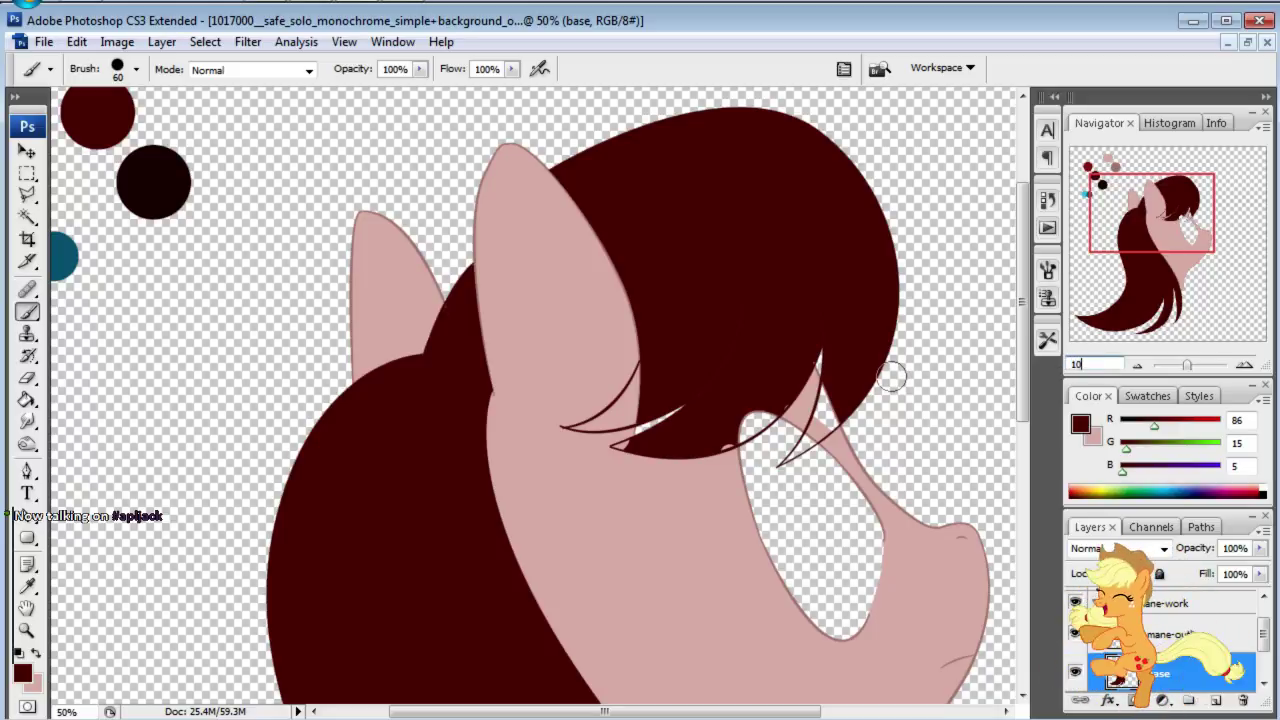
{"action": "key", "text": "Return"}
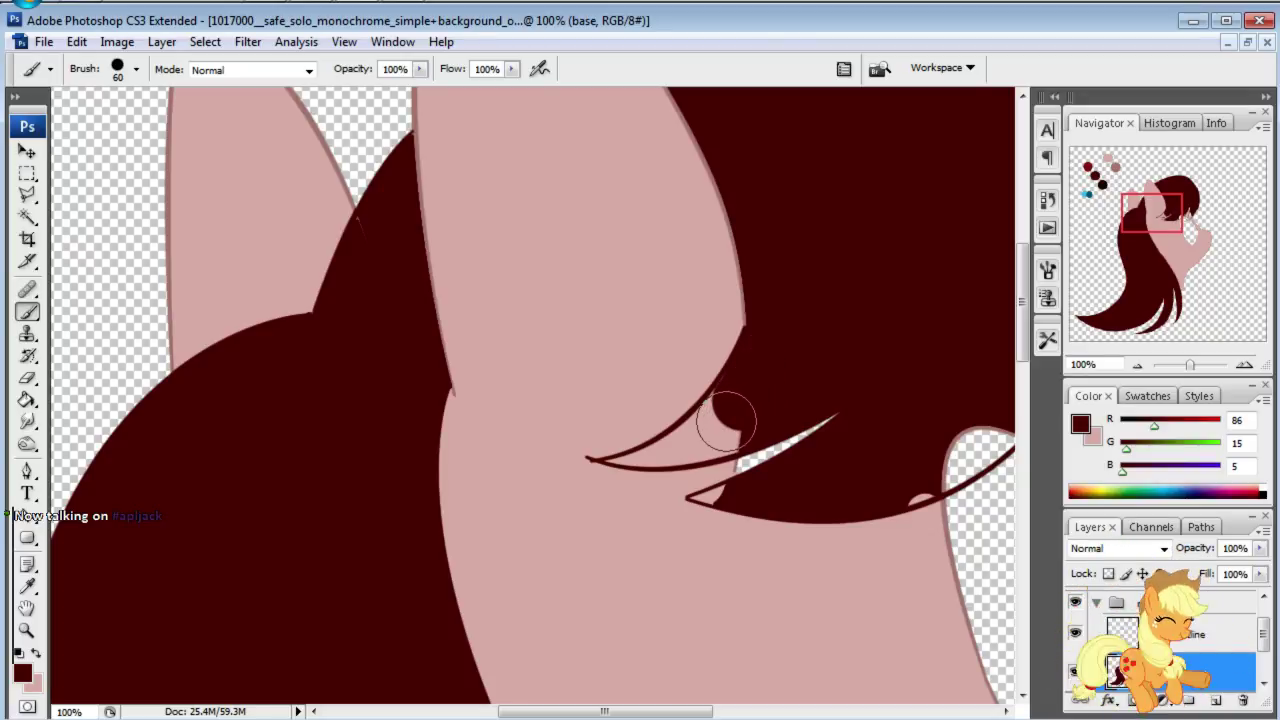
{"action": "key", "text": "bracketleft"}
{"action": "key", "text": "bracketleft"}
{"action": "key", "text": "bracketleft"}
{"action": "key", "text": "bracketleft"}
{"action": "key", "text": "bracketleft"}
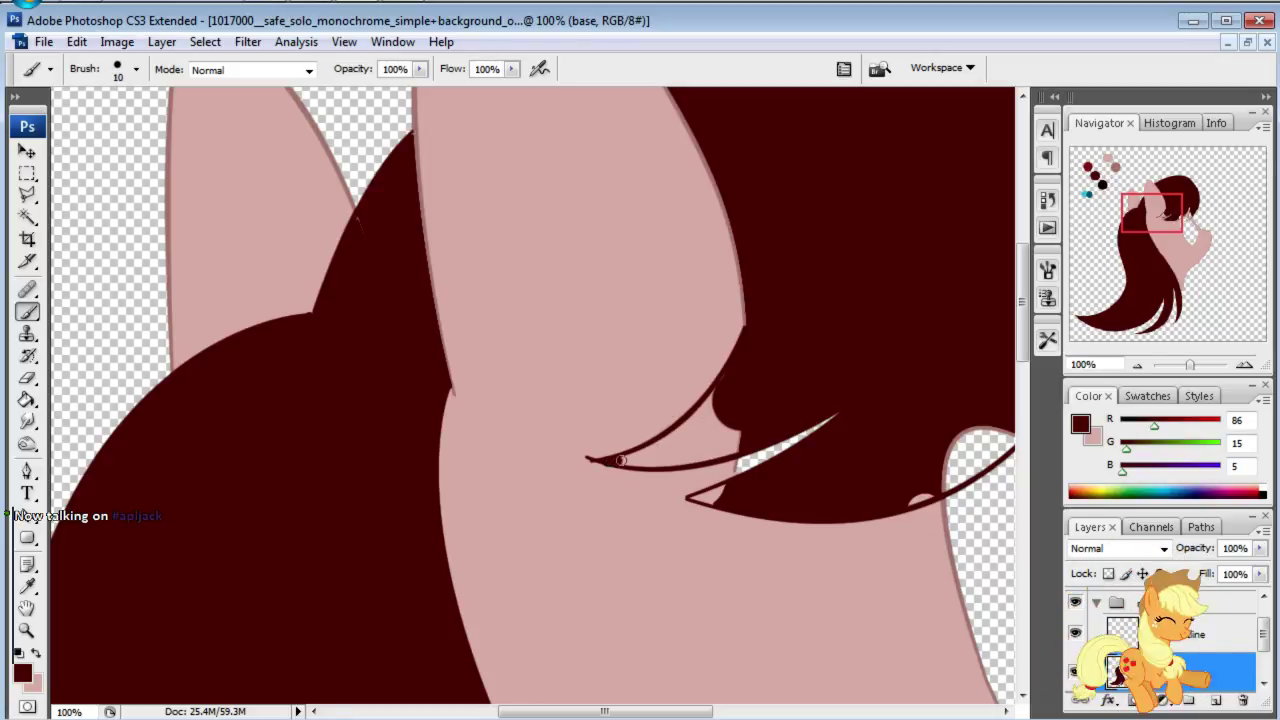
{"action": "mouse_move", "coordinate": [650, 446]}
{"action": "left_mouse_down"}
{"action": "mouse_move", "coordinate": [708, 410]}
{"action": "mouse_move", "coordinate": [757, 409]}
{"action": "mouse_move", "coordinate": [736, 431]}
{"action": "left_mouse_up"}
{"action": "key", "text": "bracketright"}
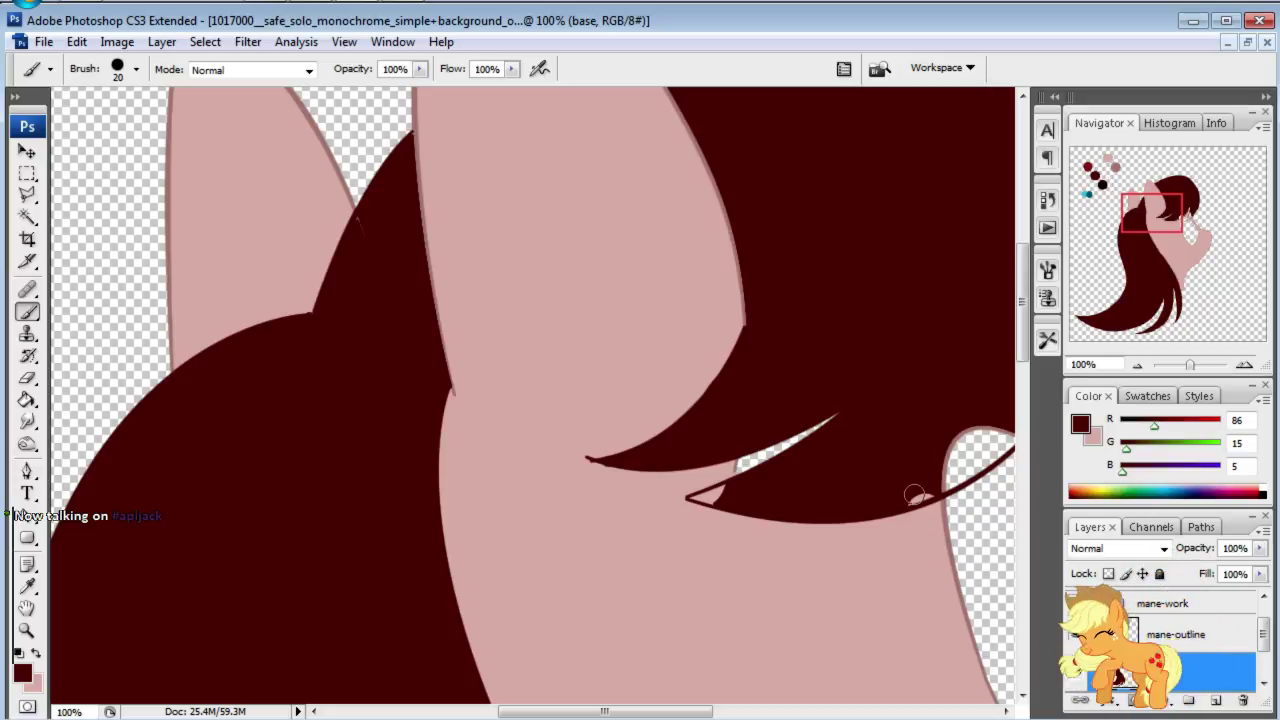
Step: Paint dark brown into the pink gaps at the hair edge and bangs
{"action": "left_click_drag", "start_coordinate": [934, 487], "coordinate": [986, 413]}
{"action": "left_click_drag", "start_coordinate": [1157, 255], "coordinate": [1145, 272]}
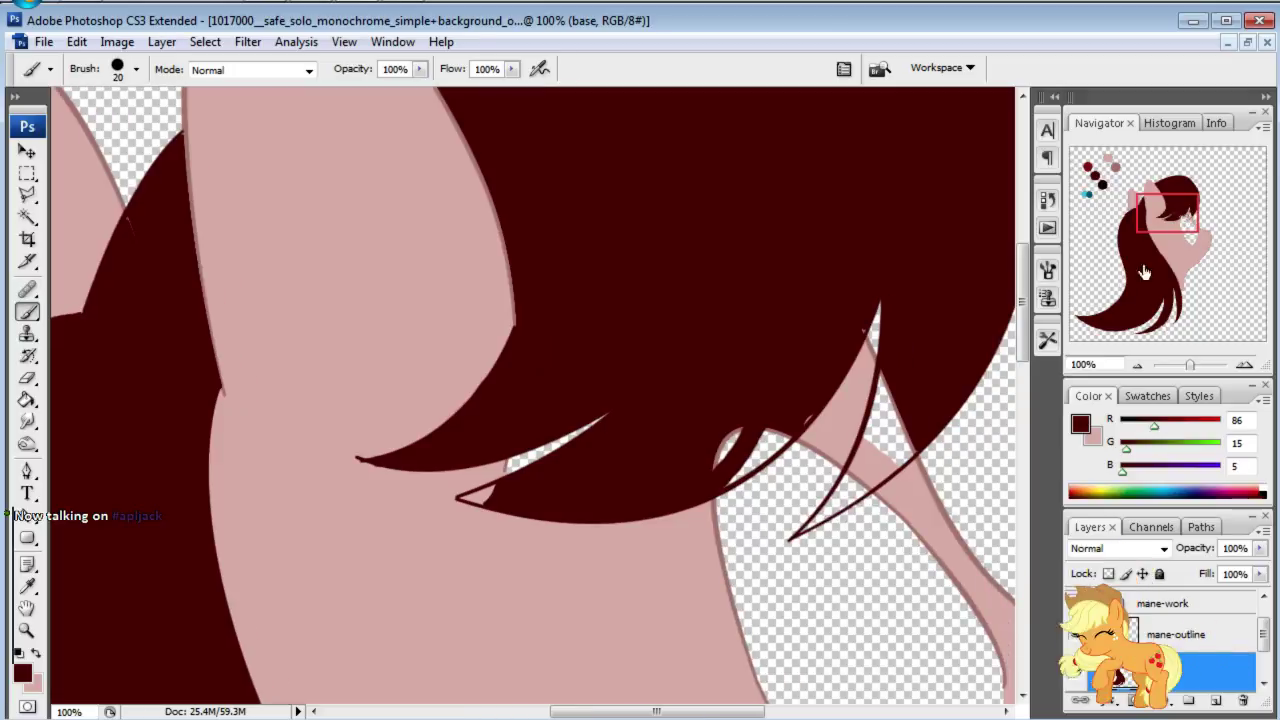
{"action": "key", "text": "bracketright"}
{"action": "key", "text": "bracketright"}
{"action": "key", "text": "bracketright"}
{"action": "key", "text": "bracketright"}
{"action": "key", "text": "bracketright"}
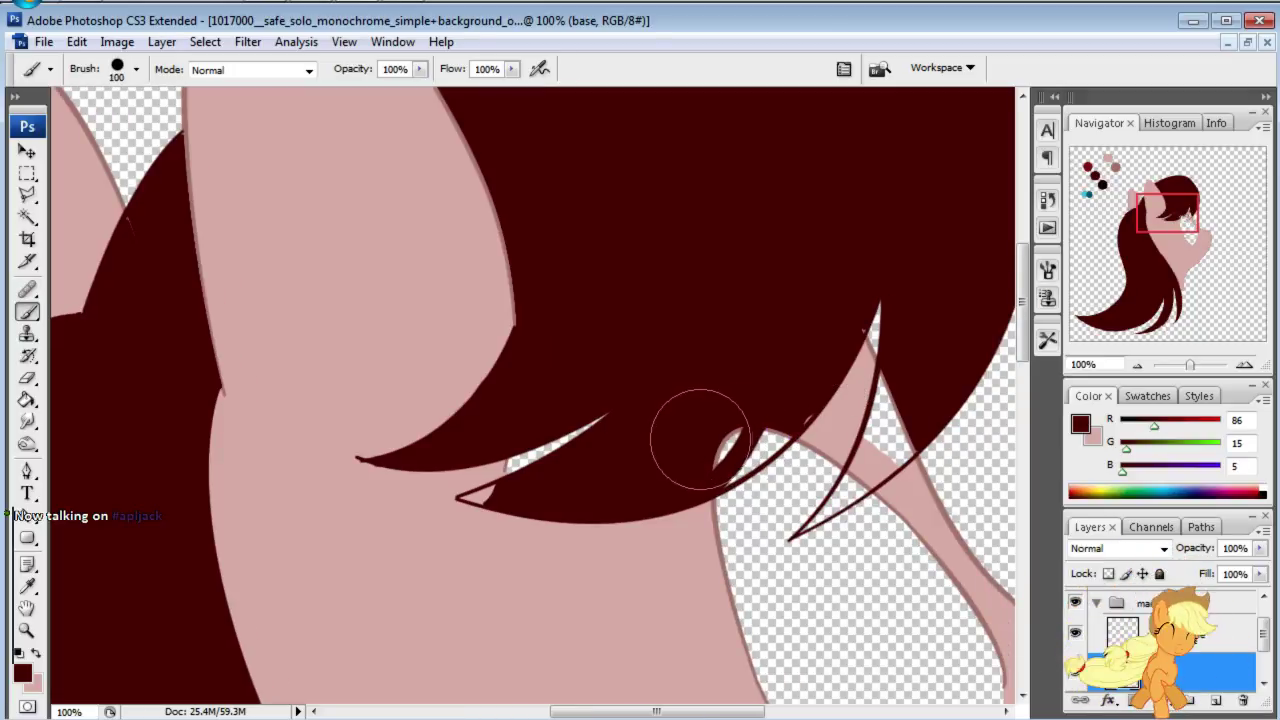
{"action": "left_click_drag", "start_coordinate": [697, 443], "coordinate": [748, 428]}
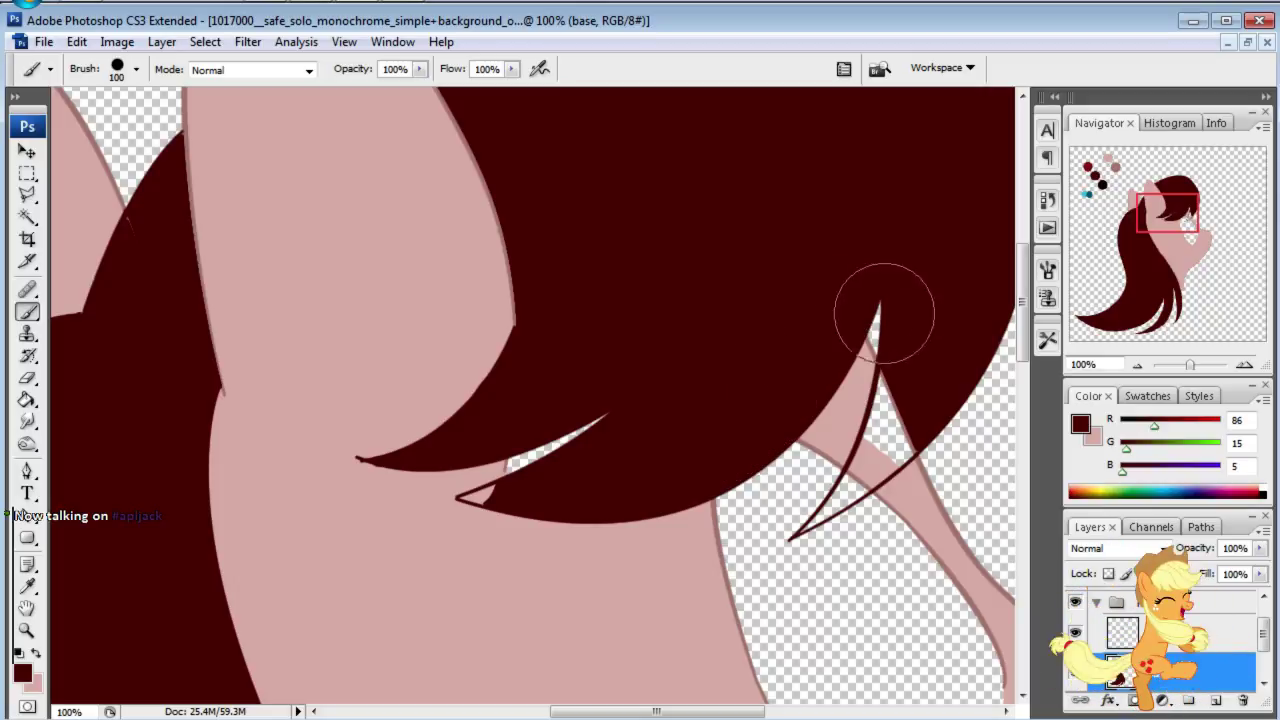
{"action": "key", "text": "bracketleft"}
{"action": "key", "text": "bracketleft"}
{"action": "key", "text": "bracketleft"}
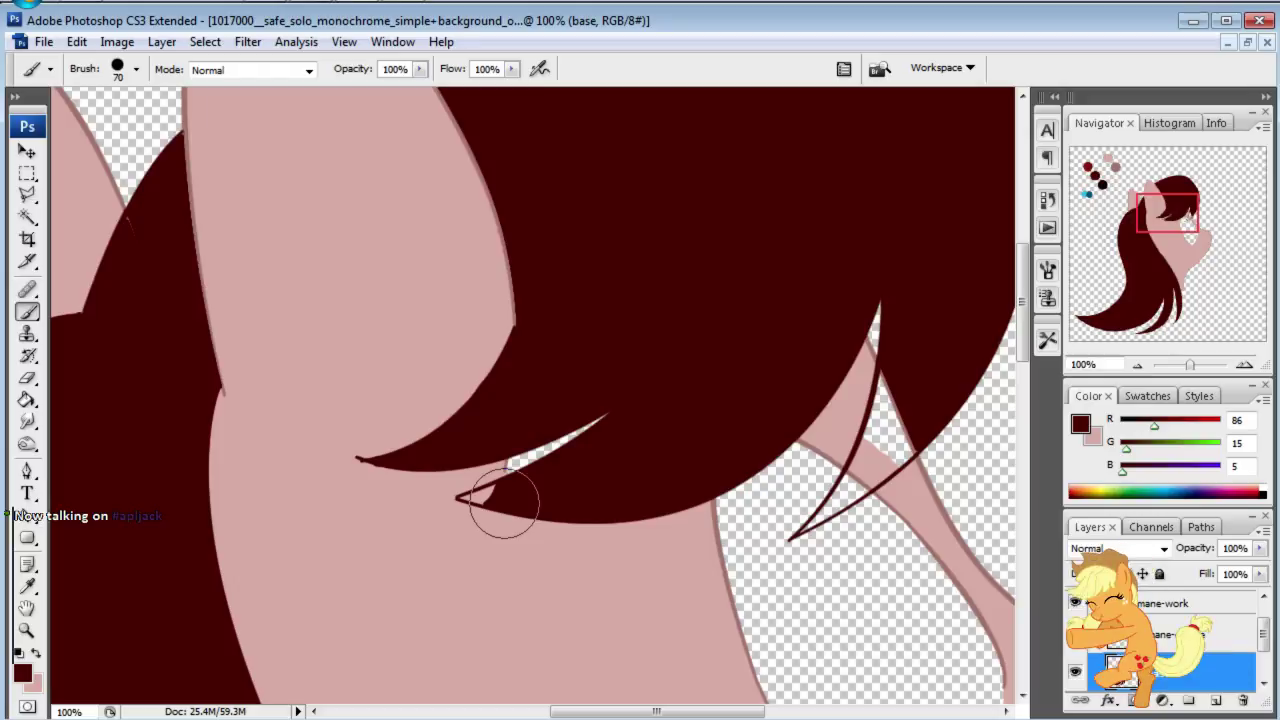
{"action": "key", "text": "bracketleft"}
{"action": "key", "text": "bracketleft"}
{"action": "key", "text": "bracketleft"}
{"action": "key", "text": "bracketleft"}
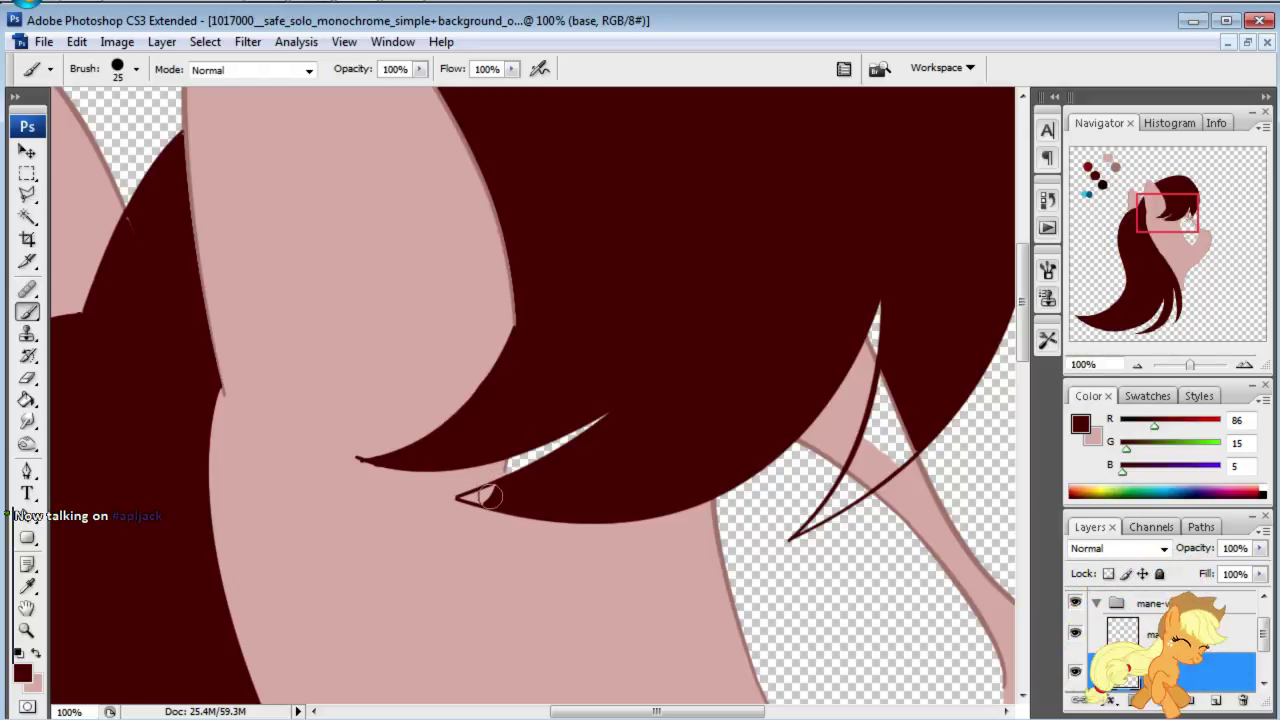
{"action": "key", "text": "bracketleft"}
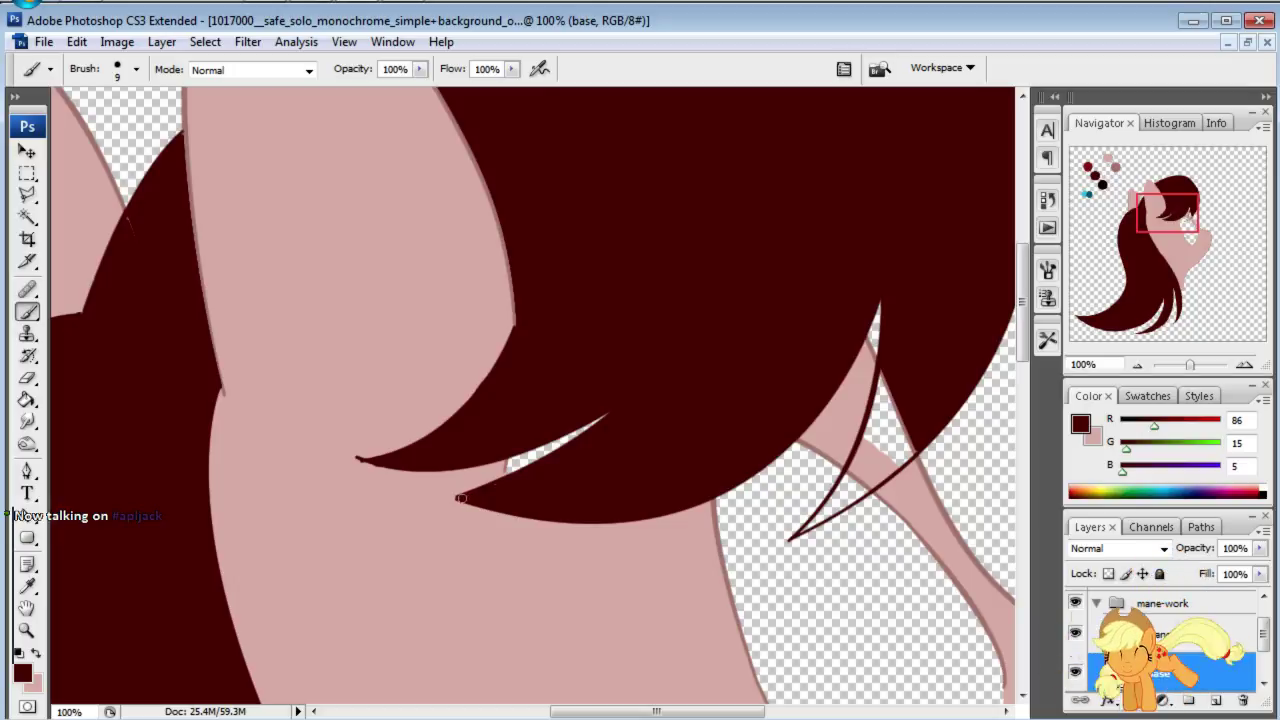
Step: Extend the lower hair tip to a point, undo stray edge strokes, and zoom to 200%
{"action": "left_click", "coordinate": [460, 498]}
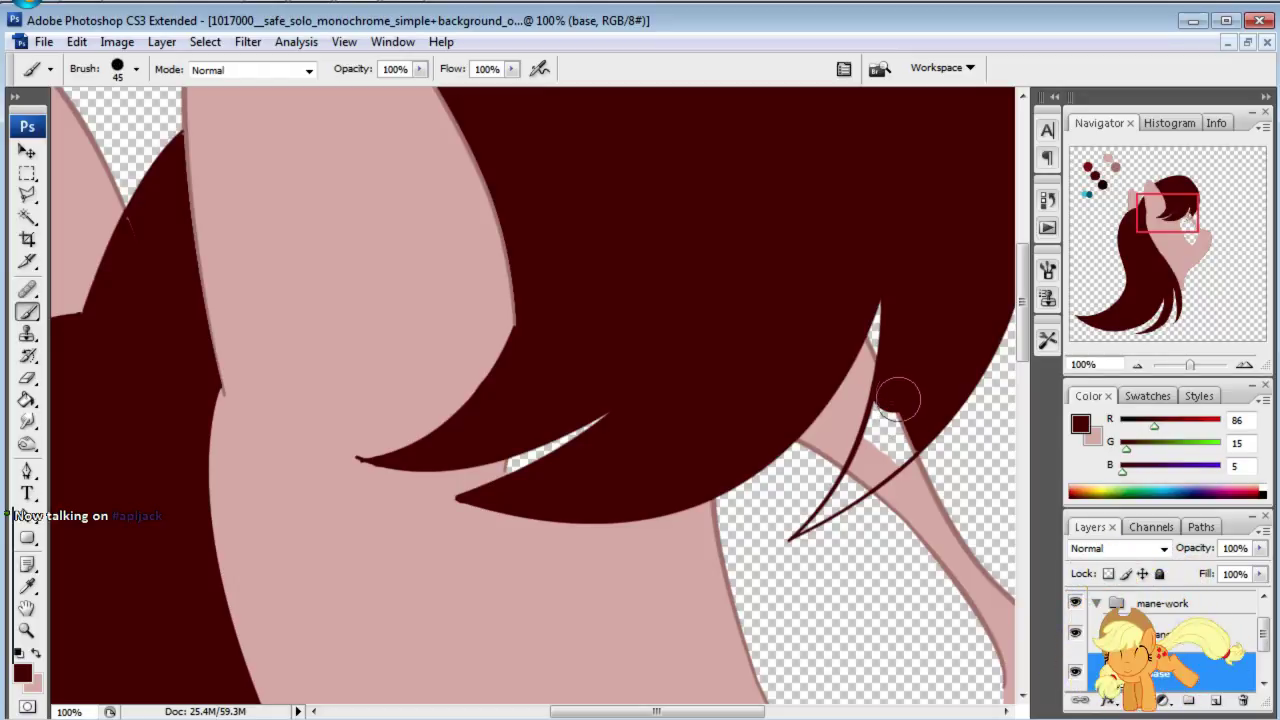
{"action": "mouse_move", "coordinate": [886, 414]}
{"action": "left_mouse_down"}
{"action": "mouse_move", "coordinate": [857, 483]}
{"action": "mouse_move", "coordinate": [815, 507]}
{"action": "left_mouse_up"}
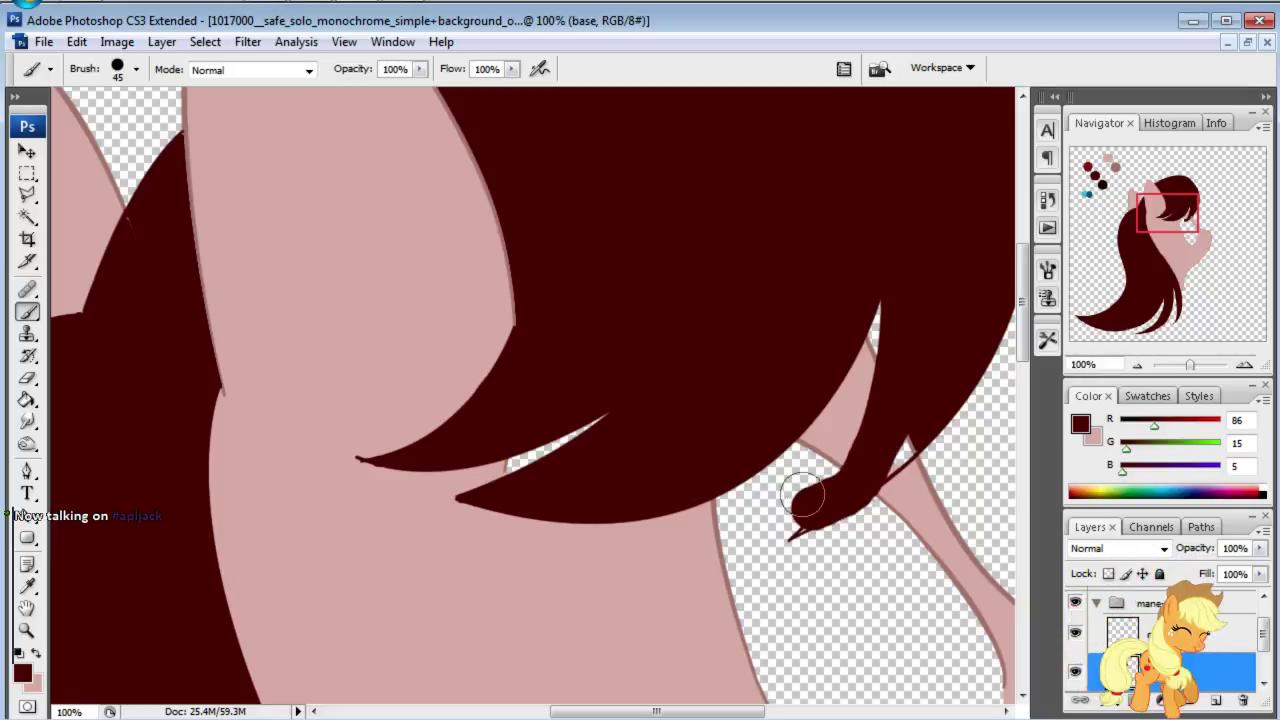
{"action": "key", "text": "ctrl+z"}
{"action": "left_click", "coordinate": [893, 430]}
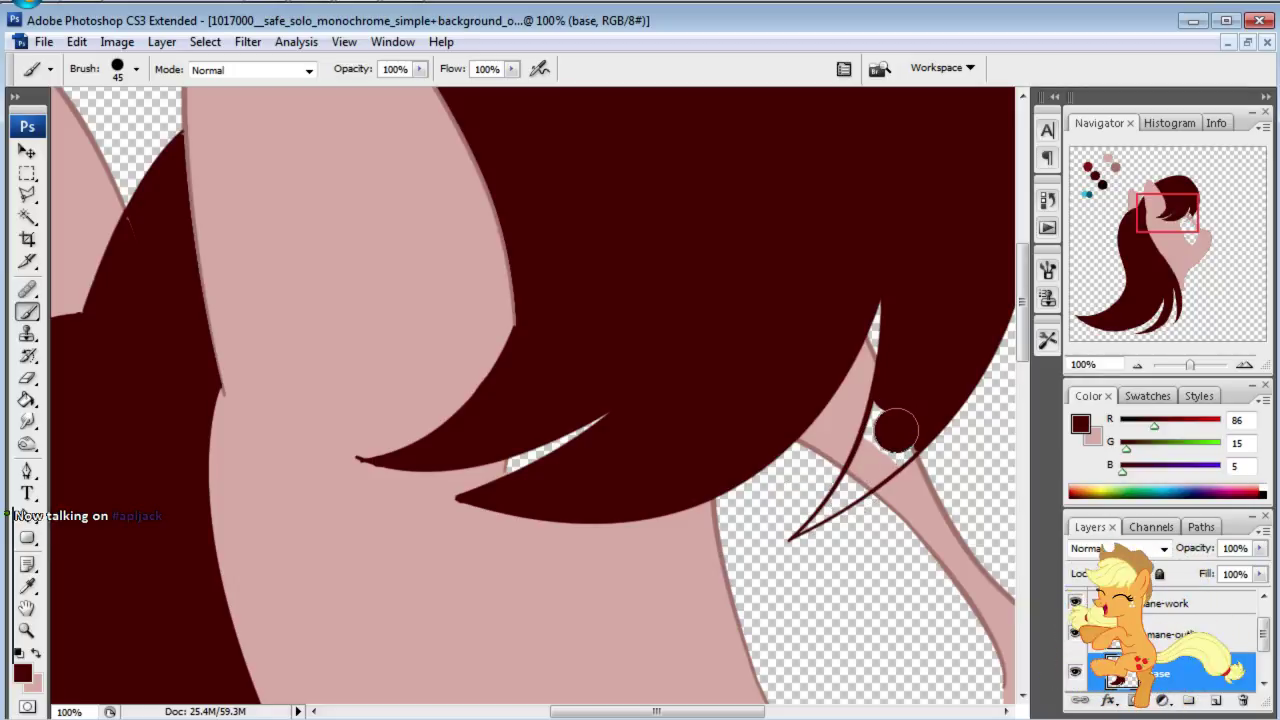
{"action": "key", "text": "ctrl+z"}
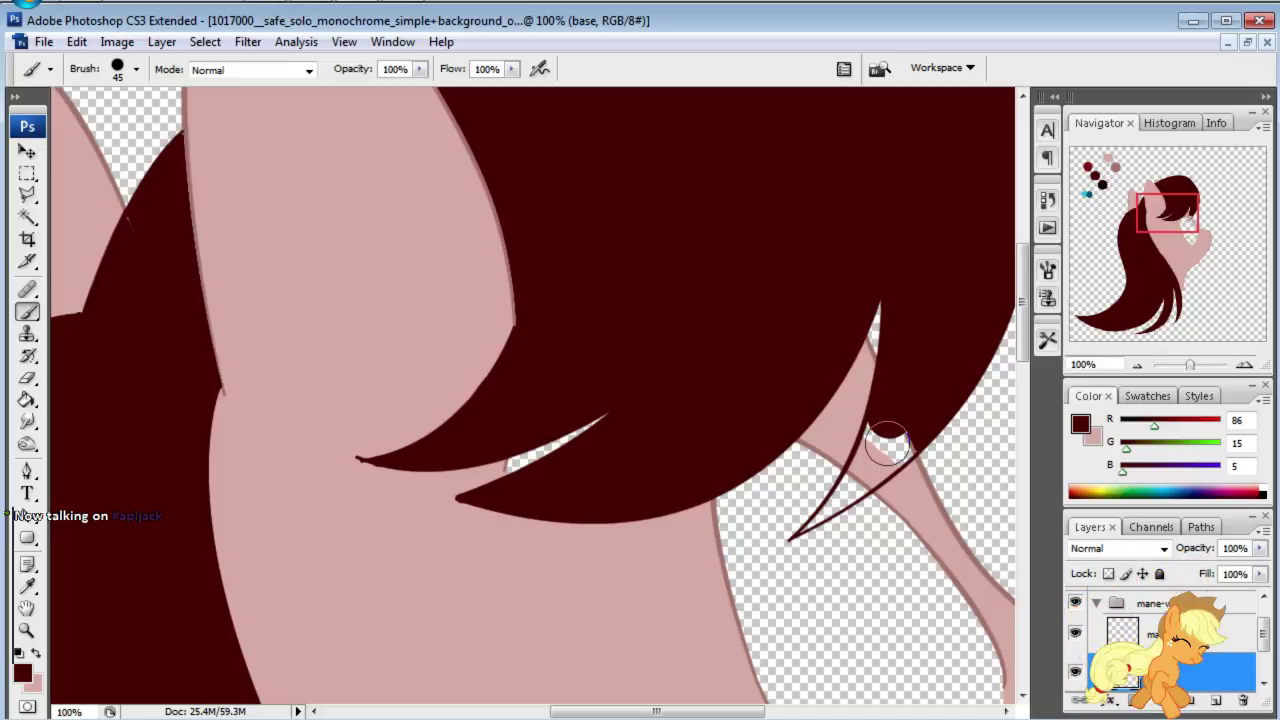
{"action": "key", "text": "ctrl+plus"}
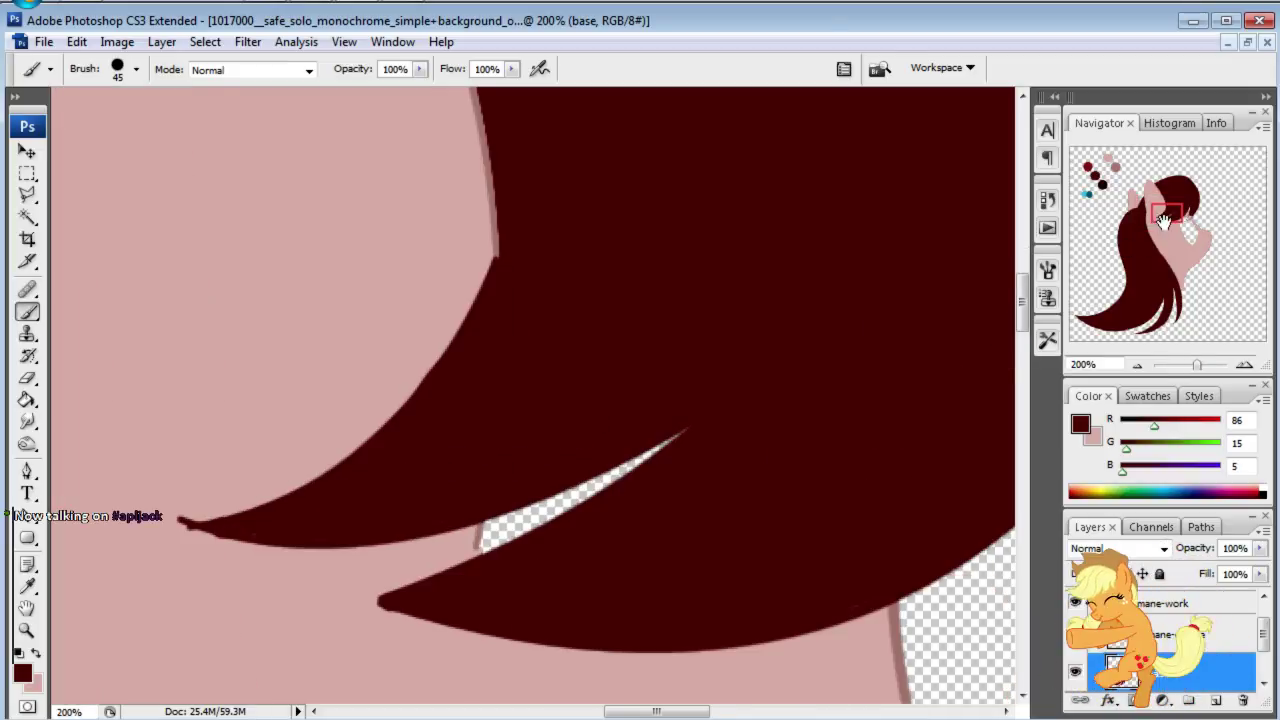
Step: Paint over the notch on the forelock strand's lower edge with a 25 px maroon brush
{"action": "left_click_drag", "start_coordinate": [1177, 215], "coordinate": [1183, 222]}
{"action": "mouse_move", "coordinate": [712, 412]}
{"action": "left_mouse_down"}
{"action": "mouse_move", "coordinate": [694, 482]}
{"action": "mouse_move", "coordinate": [686, 458]}
{"action": "mouse_move", "coordinate": [657, 513]}
{"action": "mouse_move", "coordinate": [604, 563]}
{"action": "left_mouse_up"}
{"action": "key", "text": "["}
{"action": "key", "text": "bracketleft"}
{"action": "key", "text": "bracketleft"}
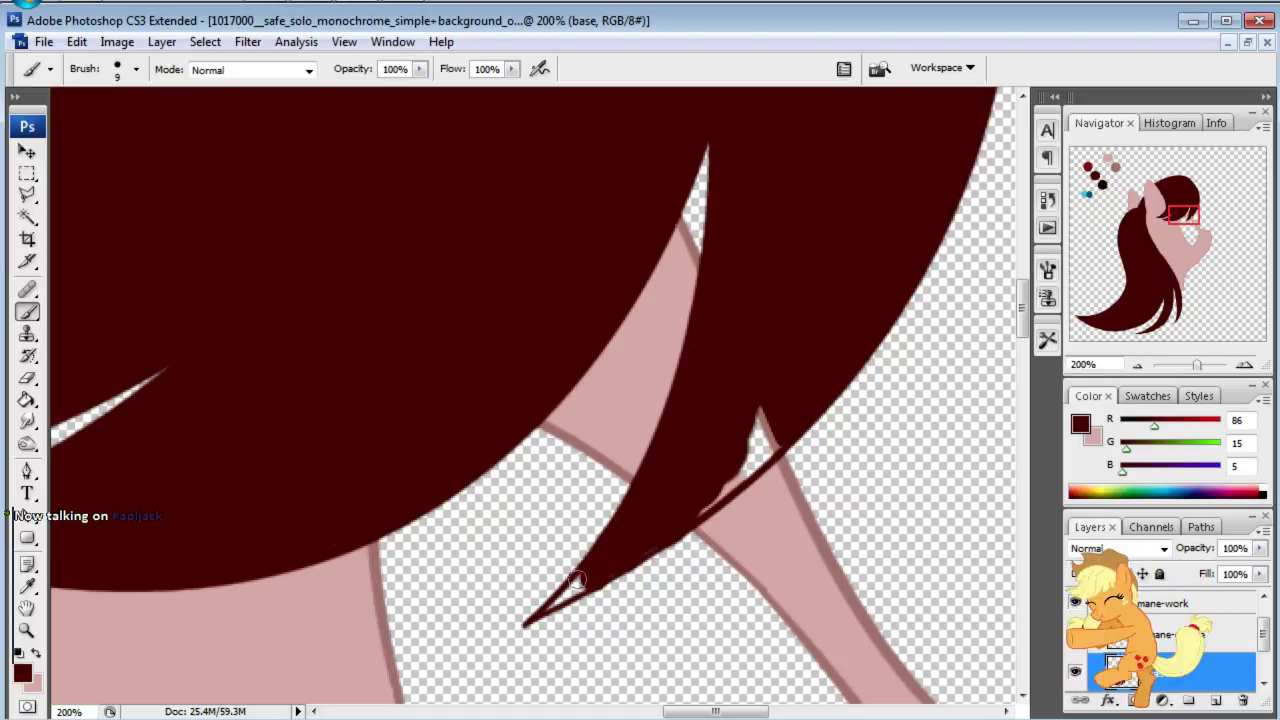
{"action": "key", "text": "bracketleft"}
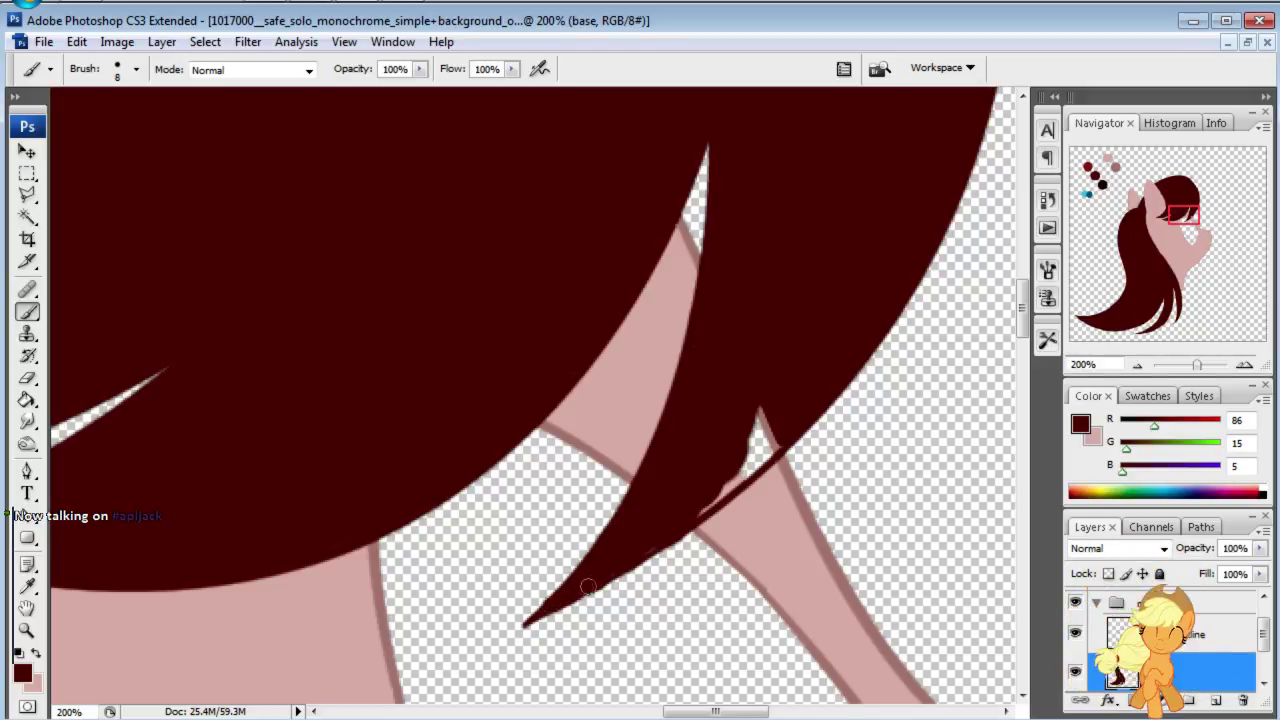
{"action": "key", "text": "bracketleft"}
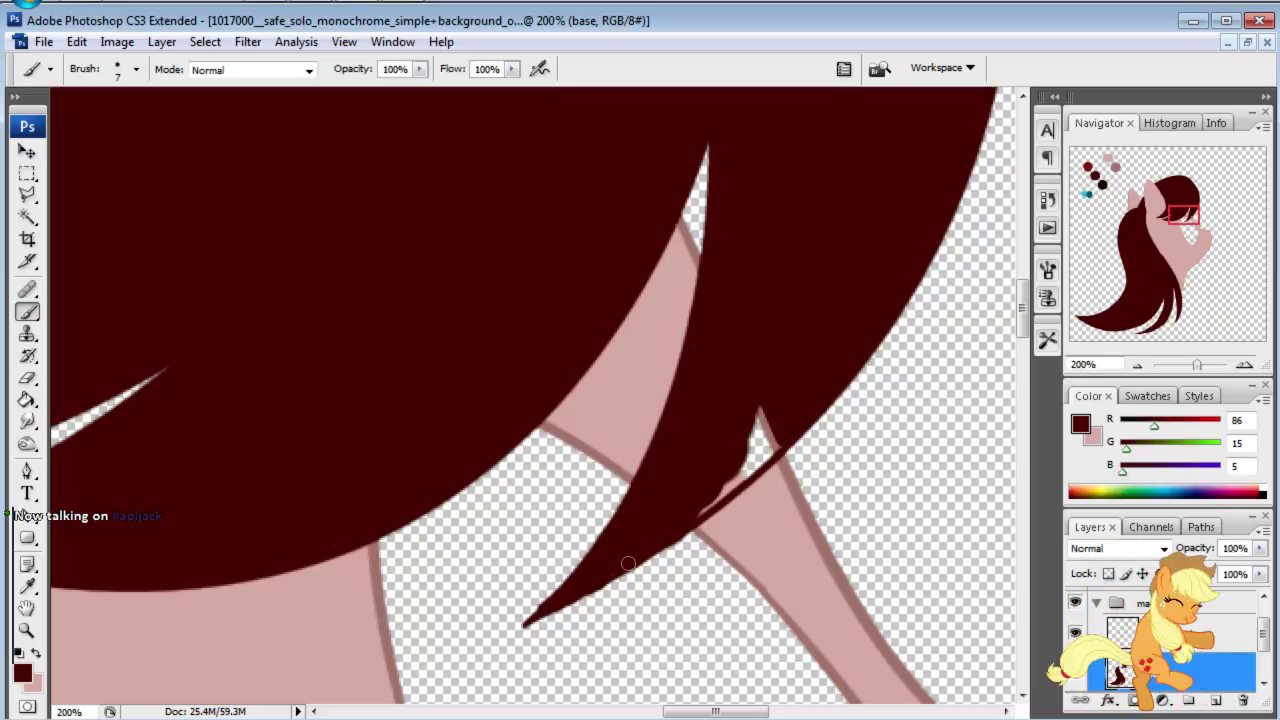
{"action": "key", "text": "bracketright"}
{"action": "key", "text": "bracketright"}
{"action": "key", "text": "bracketright"}
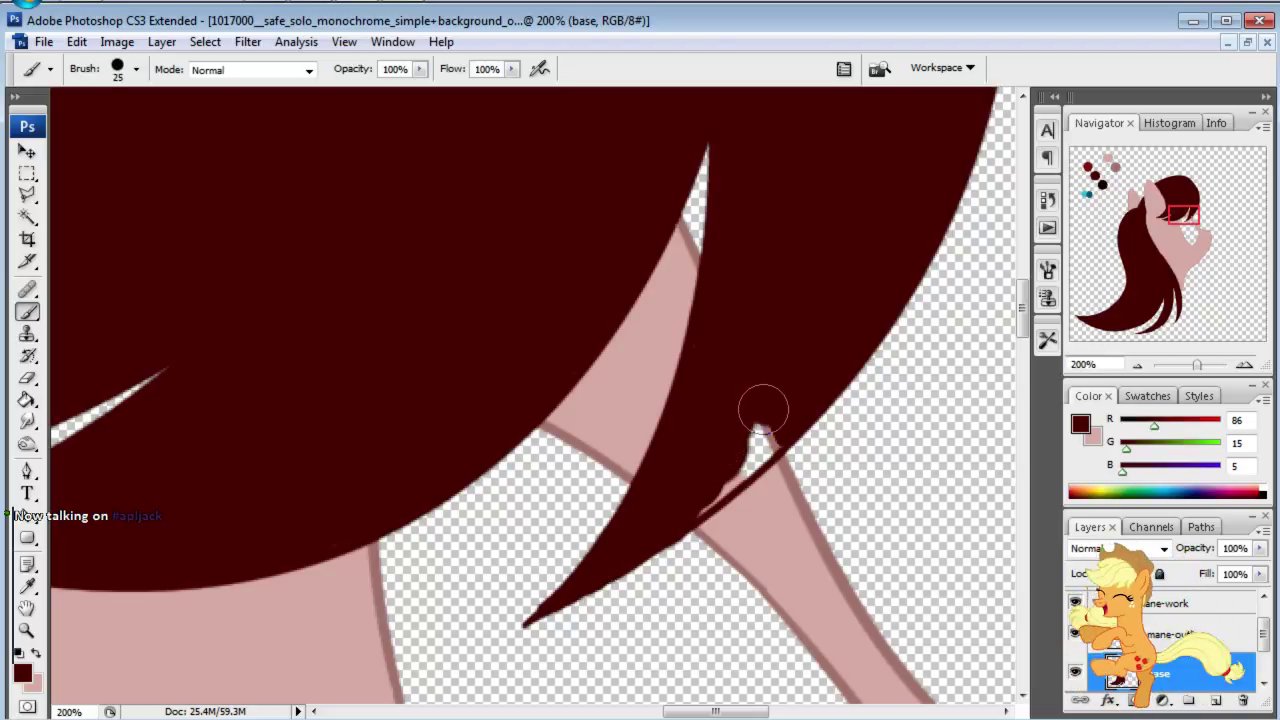
{"action": "key", "text": "bracketright"}
{"action": "left_click_drag", "start_coordinate": [760, 436], "coordinate": [711, 478]}
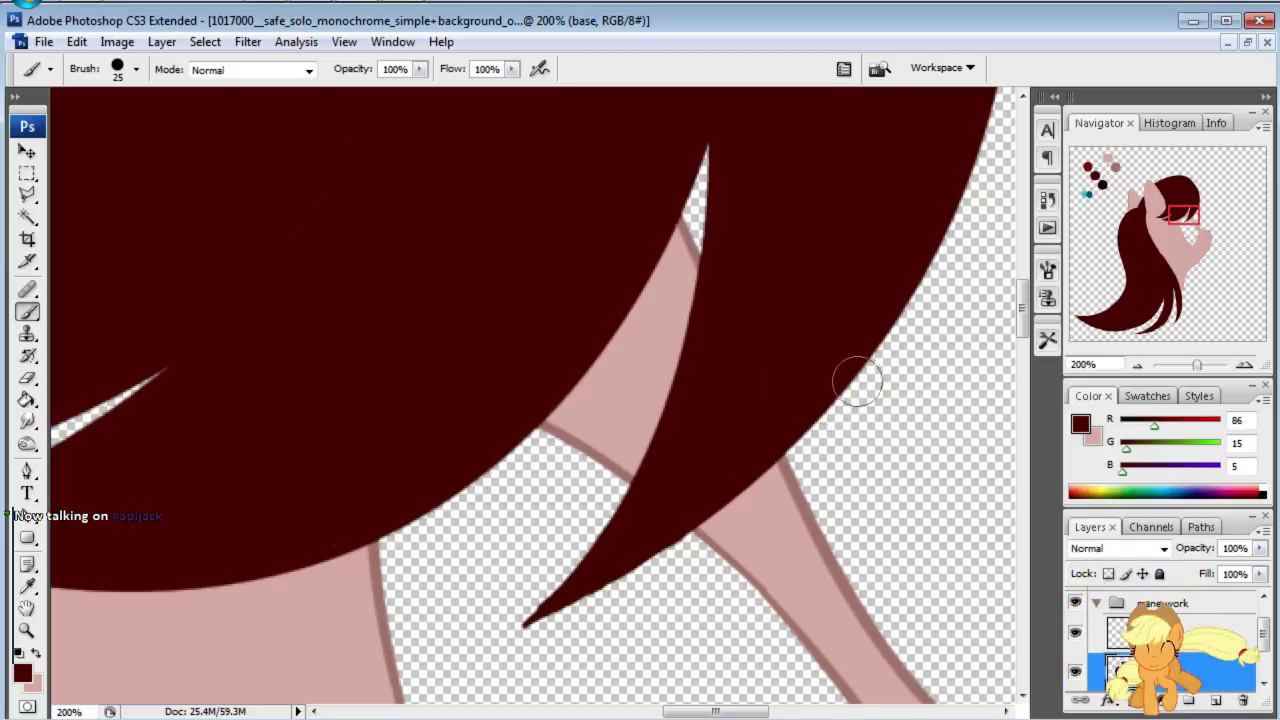
{"action": "mouse_move", "coordinate": [1185, 217]}
{"action": "left_mouse_down"}
{"action": "mouse_move", "coordinate": [1196, 200]}
{"action": "mouse_move", "coordinate": [1164, 229]}
{"action": "mouse_move", "coordinate": [1174, 202]}
{"action": "left_mouse_up"}
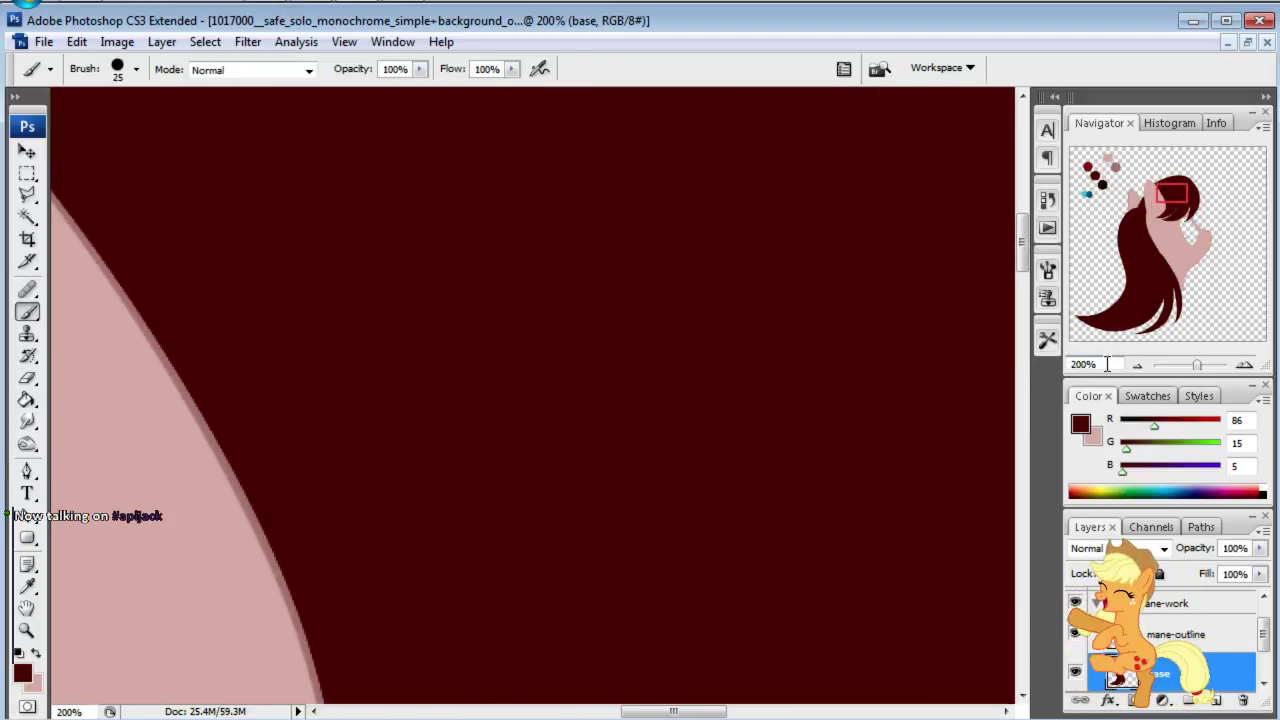
{"action": "type", "text": "50"}
Step: Swap to the pink colour and paint the gap between hair strands at 100% zoom
{"action": "key", "text": "Return"}
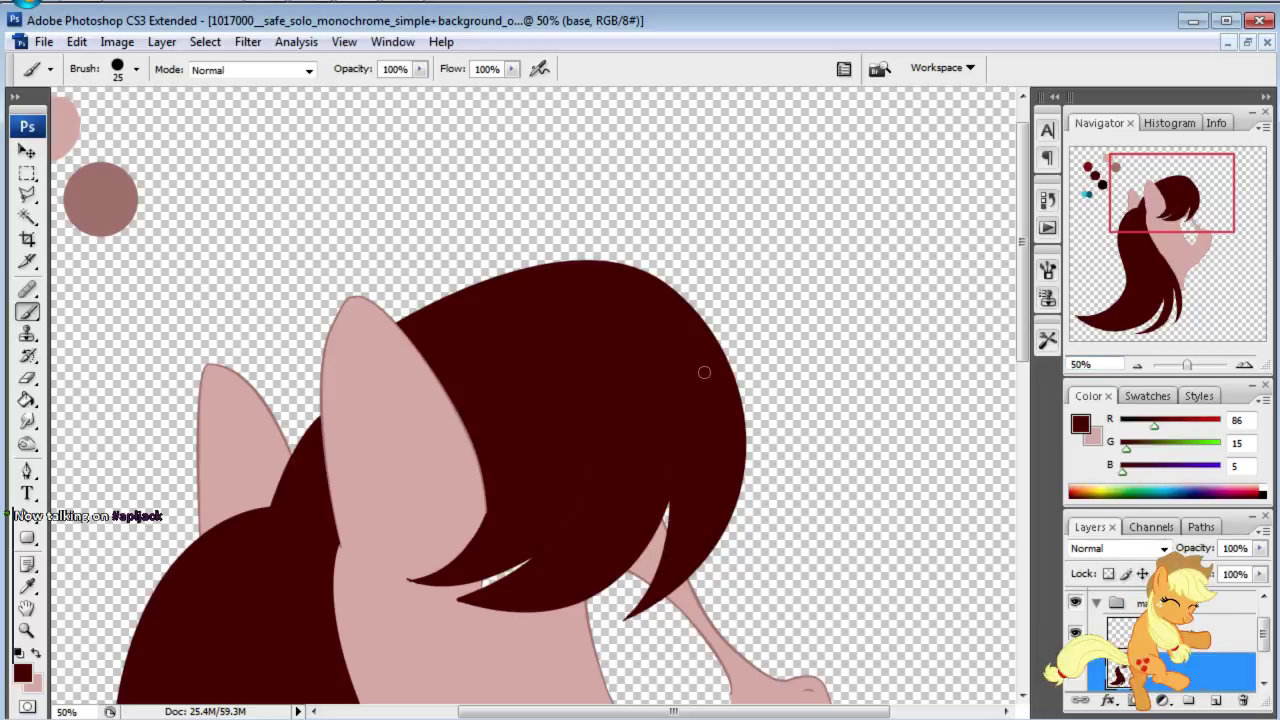
{"action": "mouse_move", "coordinate": [1181, 207]}
{"action": "left_mouse_down"}
{"action": "mouse_move", "coordinate": [1150, 218]}
{"action": "mouse_move", "coordinate": [1156, 255]}
{"action": "mouse_move", "coordinate": [1200, 263]}
{"action": "mouse_move", "coordinate": [1164, 285]}
{"action": "left_mouse_up"}
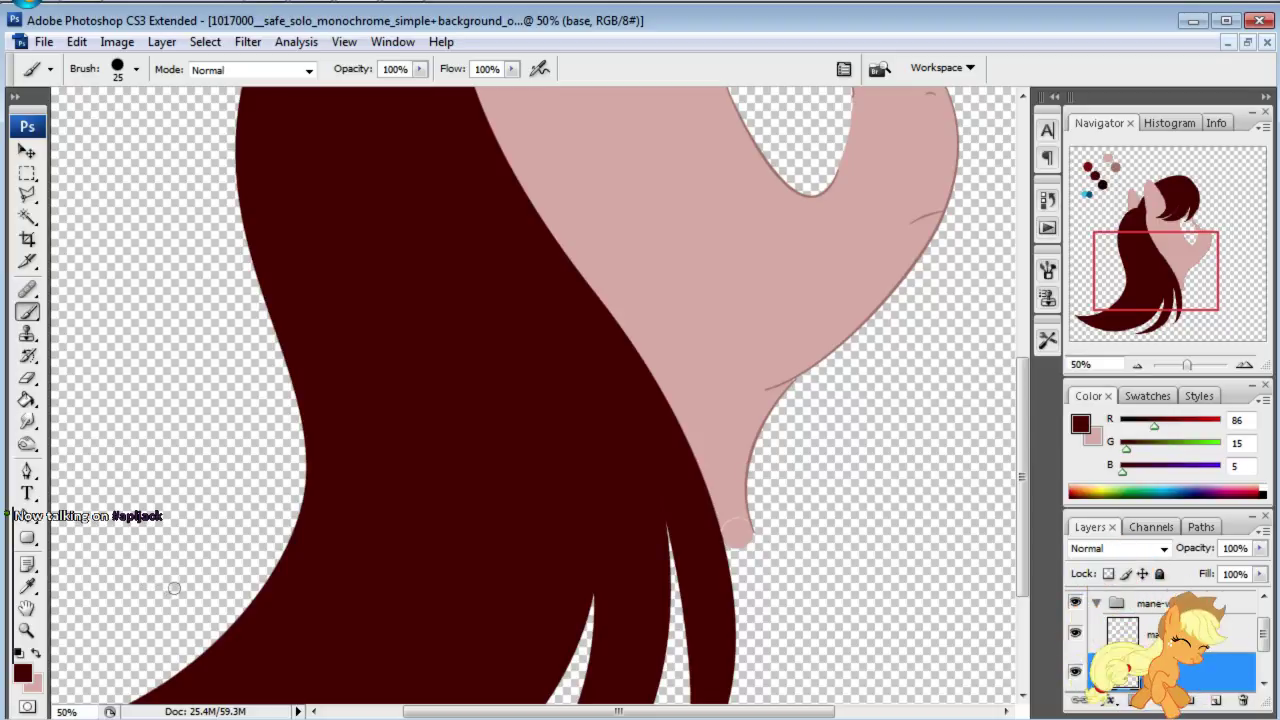
{"action": "key", "text": "x"}
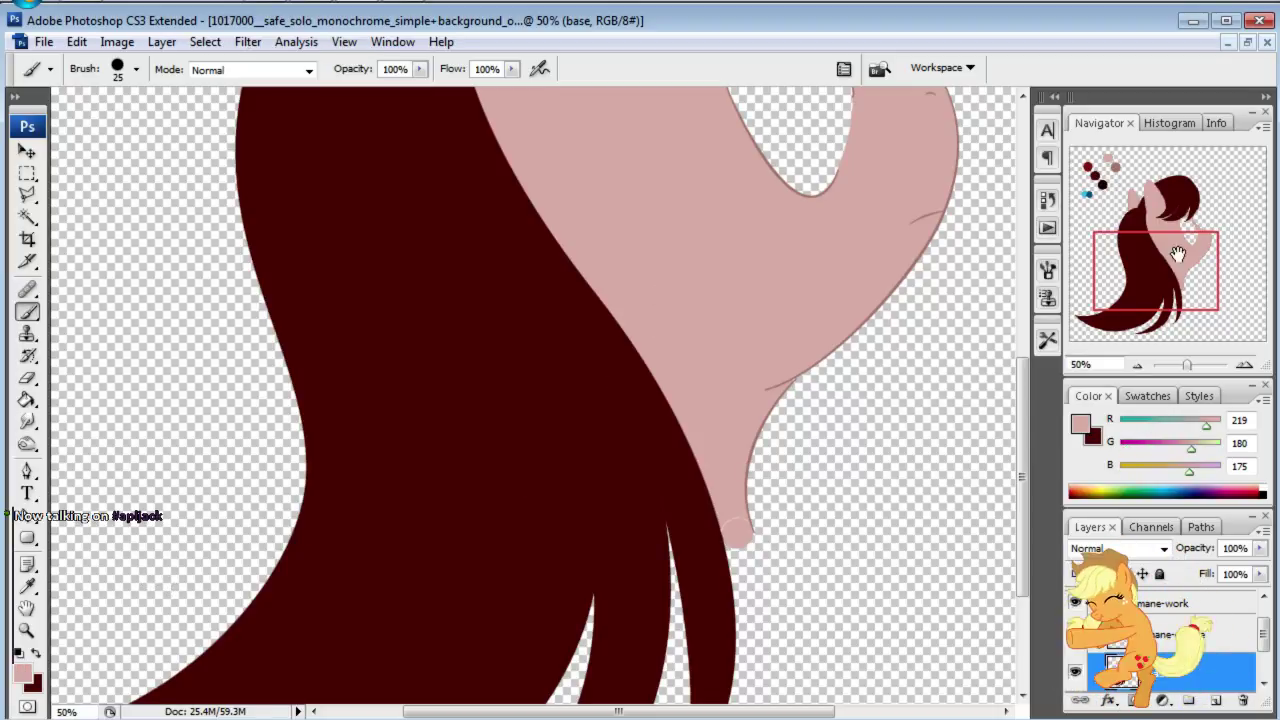
{"action": "left_click_drag", "start_coordinate": [1161, 259], "coordinate": [1176, 228]}
{"action": "scroll", "coordinate": [1170, 650], "scroll_direction": "down", "scroll_amount": 2}
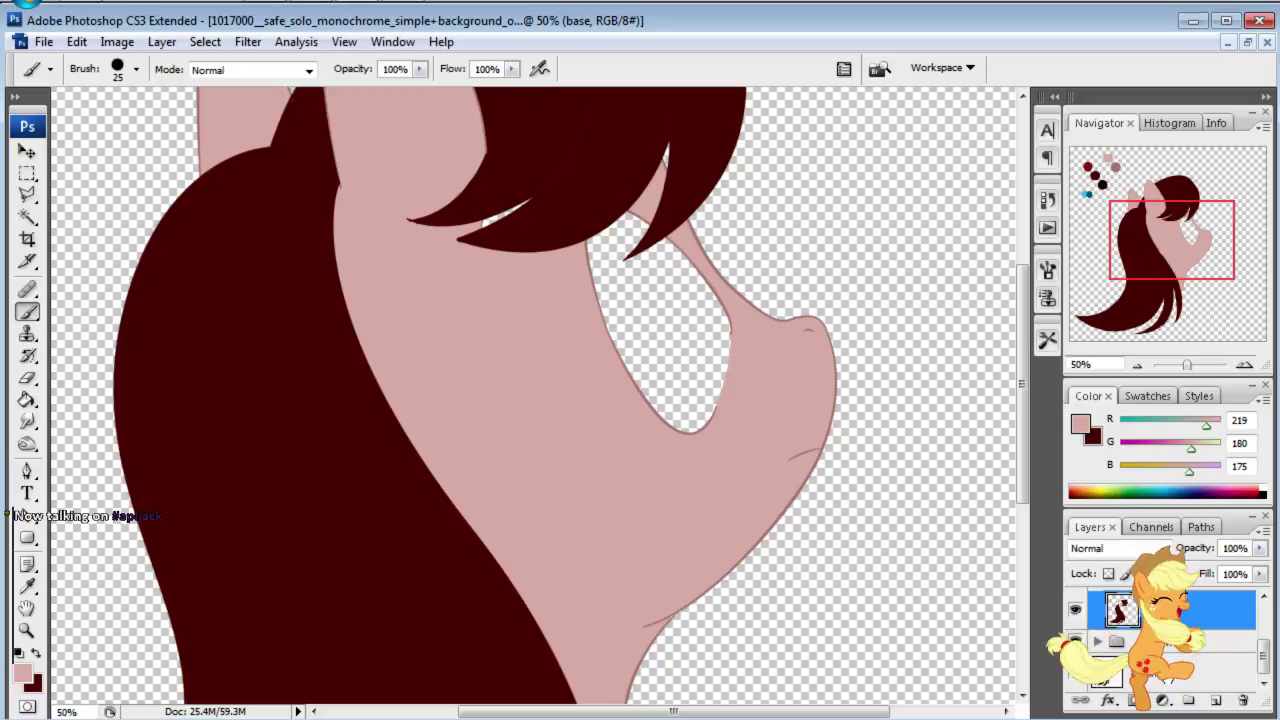
{"action": "scroll", "coordinate": [1177, 654], "scroll_direction": "up", "scroll_amount": 1}
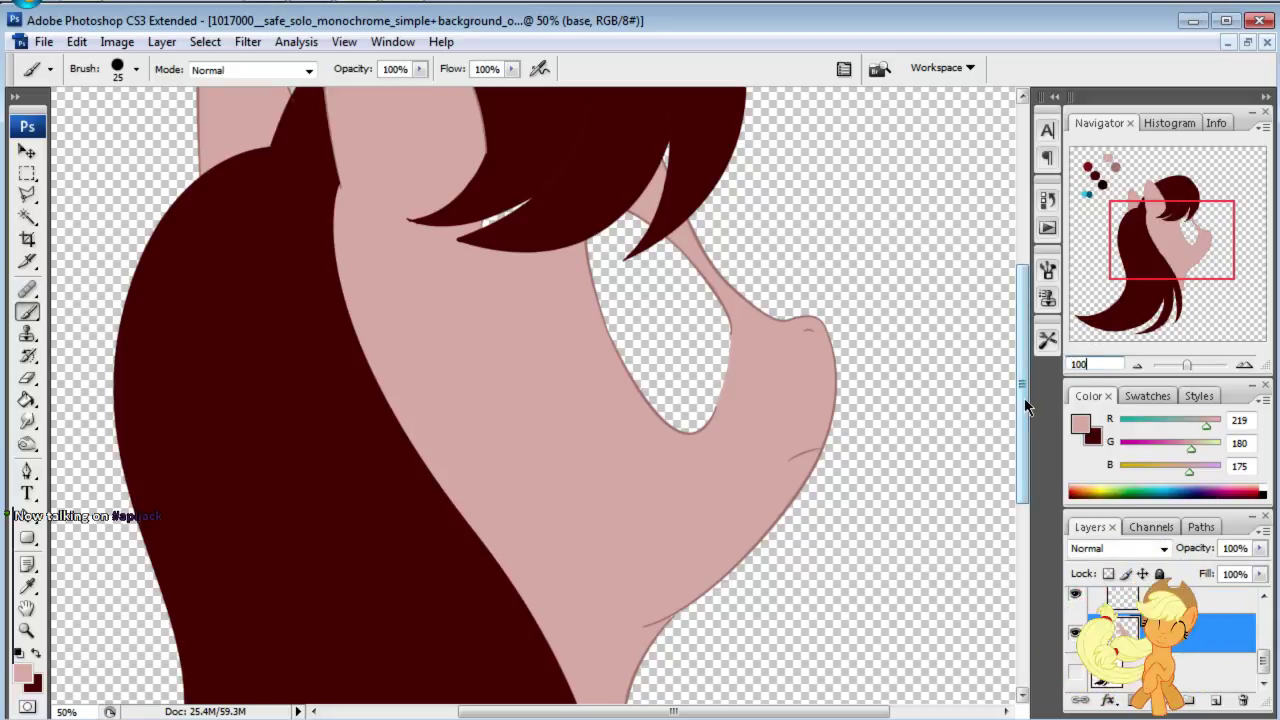
{"action": "key", "text": "ctrl+plus"}
{"action": "scroll", "coordinate": [877, 406], "scroll_direction": "up", "scroll_amount": 5}
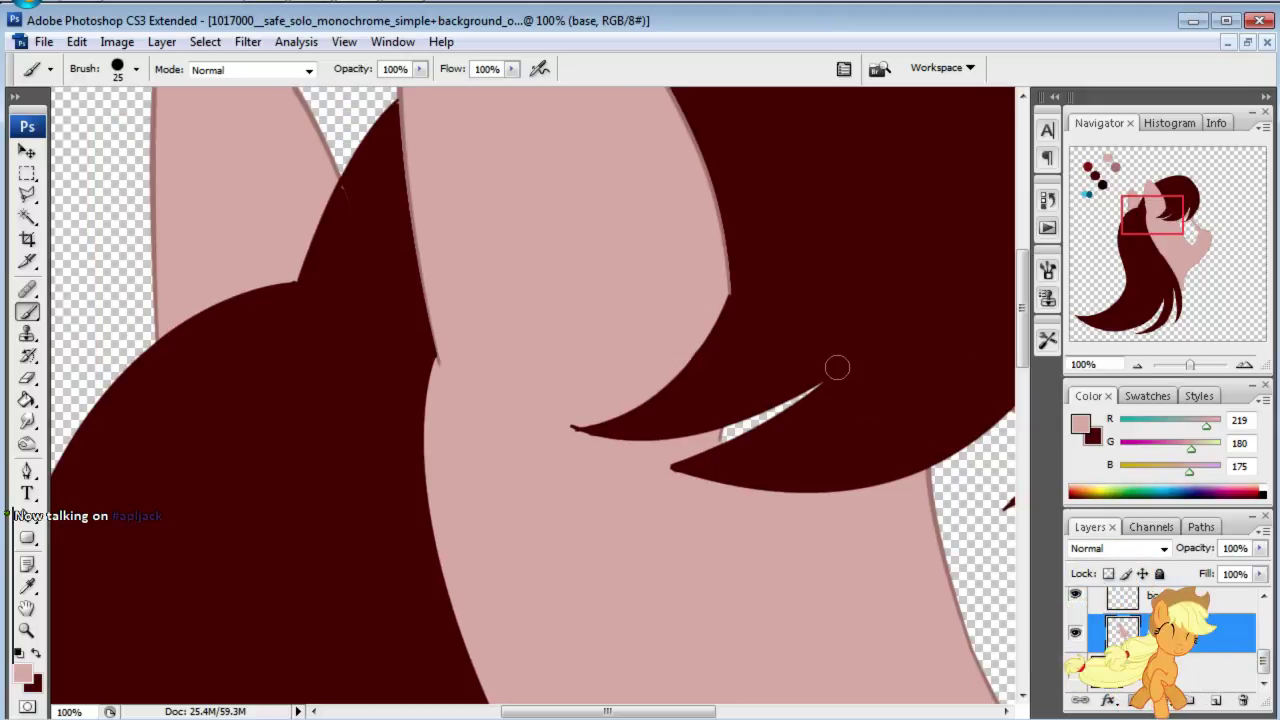
{"action": "left_click_drag", "start_coordinate": [837, 368], "coordinate": [695, 428]}
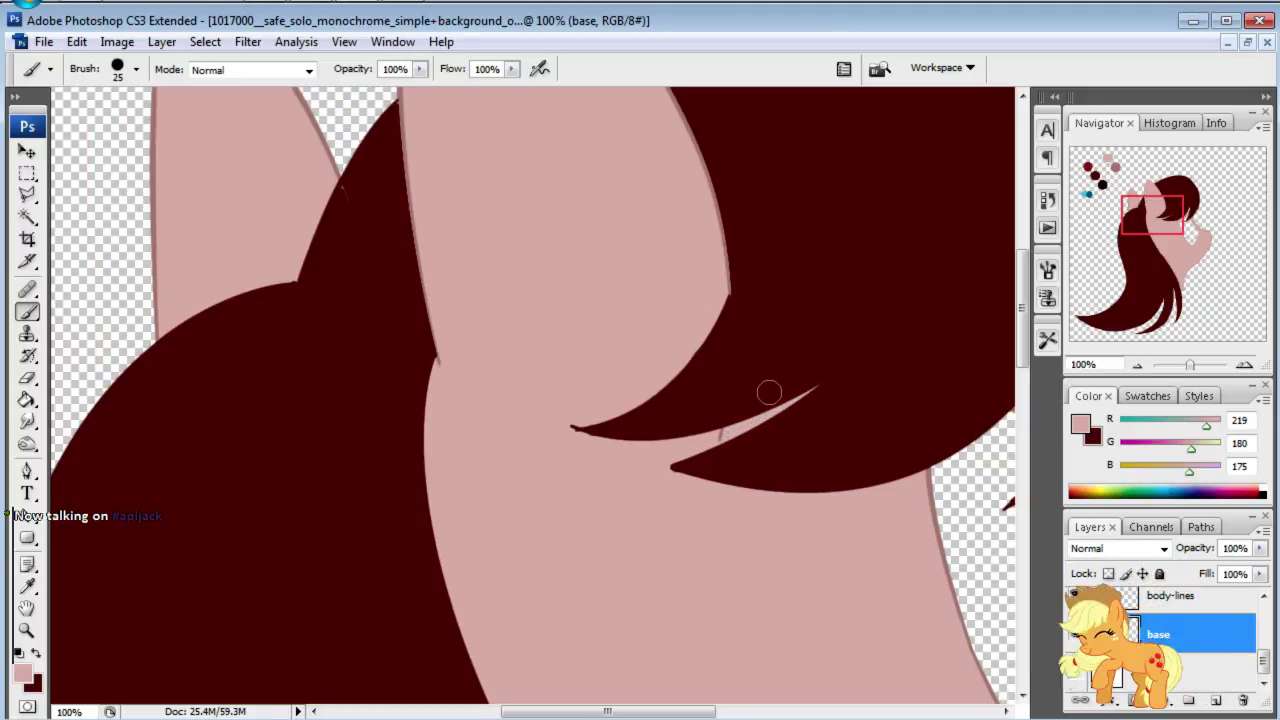
Step: Enlarge the brush to size 175 and pan to the hair and eye area
{"action": "mouse_move", "coordinate": [1155, 224]}
{"action": "left_mouse_down"}
{"action": "mouse_move", "coordinate": [1185, 212]}
{"action": "mouse_move", "coordinate": [1184, 282]}
{"action": "left_mouse_up"}
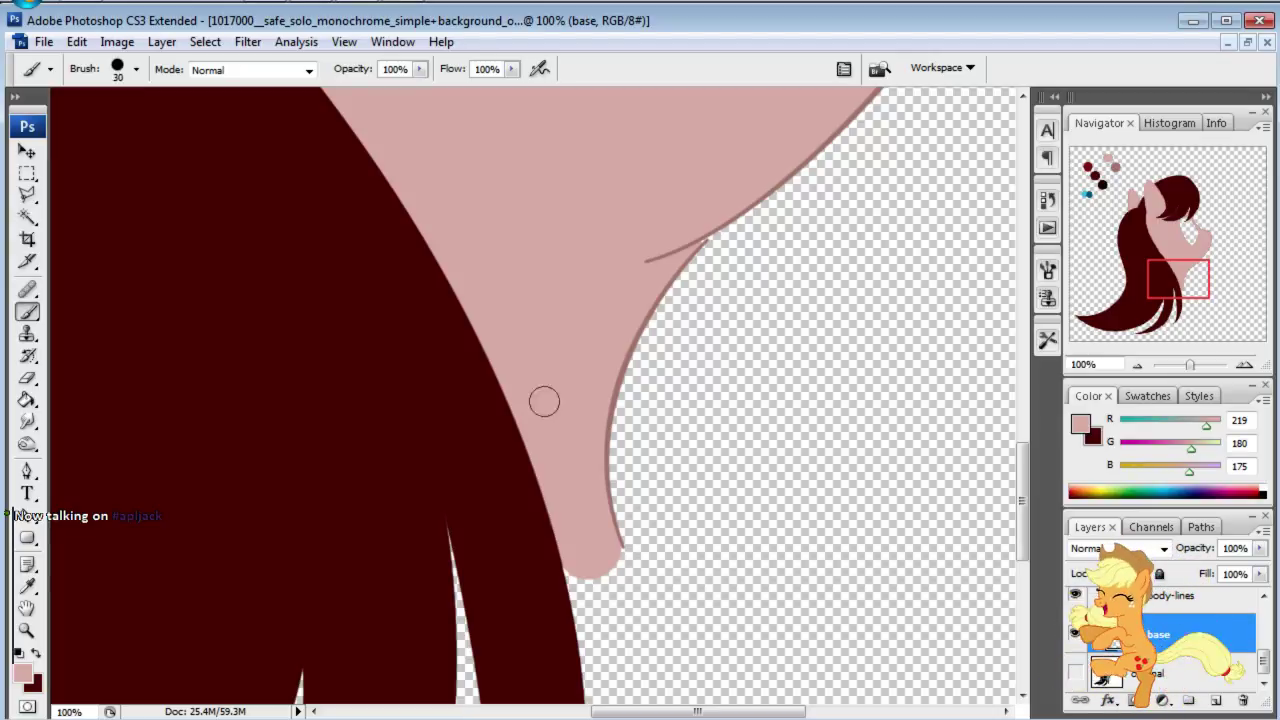
{"action": "key", "text": "bracketright"}
{"action": "key", "text": "bracketright"}
{"action": "key", "text": "bracketright"}
{"action": "key", "text": "bracketright"}
{"action": "key", "text": "bracketright"}
{"action": "key", "text": "bracketright"}
{"action": "key", "text": "bracketright"}
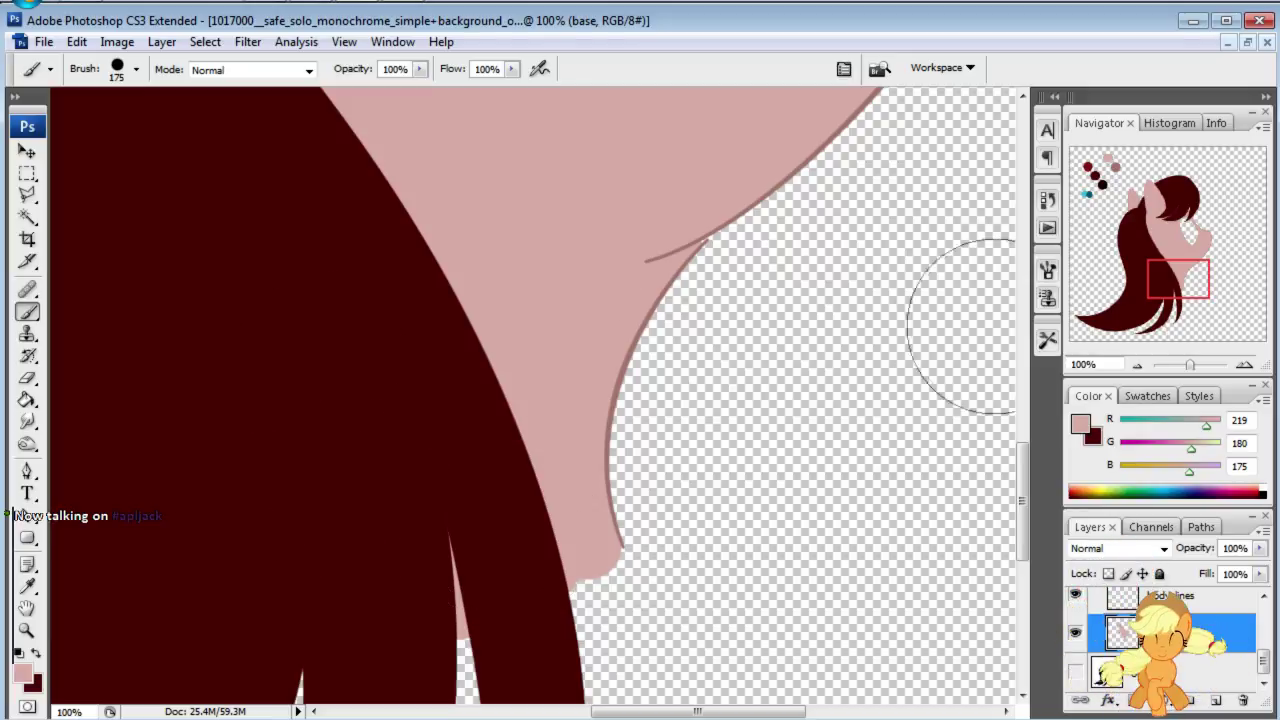
{"action": "left_click_drag", "start_coordinate": [1178, 280], "coordinate": [1170, 270]}
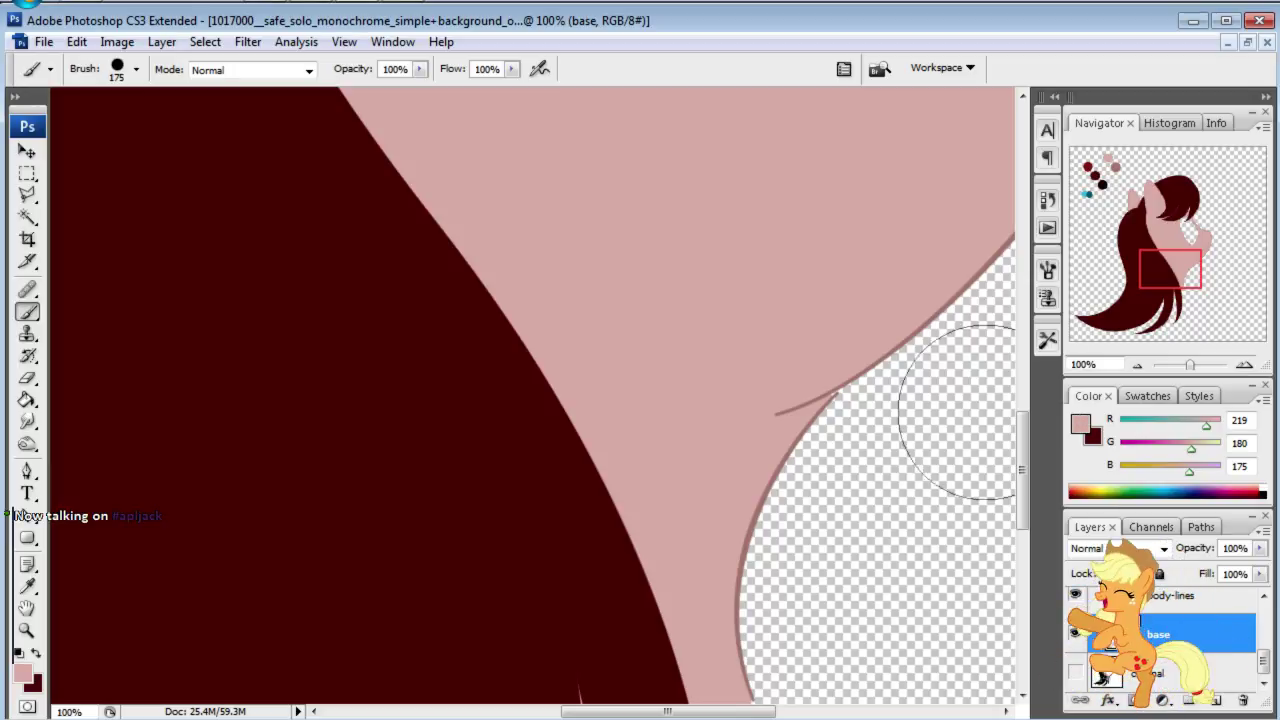
{"action": "left_click_drag", "start_coordinate": [1175, 285], "coordinate": [1182, 245]}
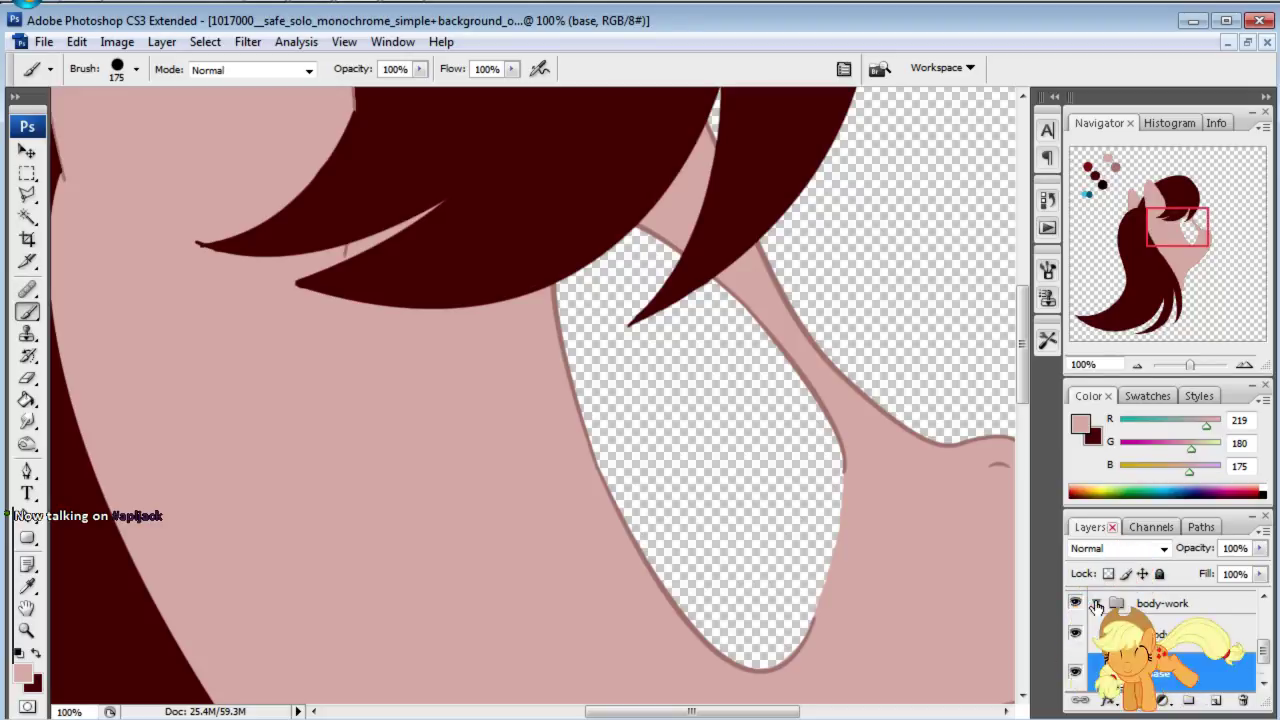
Step: Select body-work, collapse mane-work, and add a new empty layer named lashes above body-work
{"action": "left_click", "coordinate": [1130, 638]}
{"action": "scroll", "coordinate": [1128, 633], "scroll_direction": "up", "scroll_amount": 2}
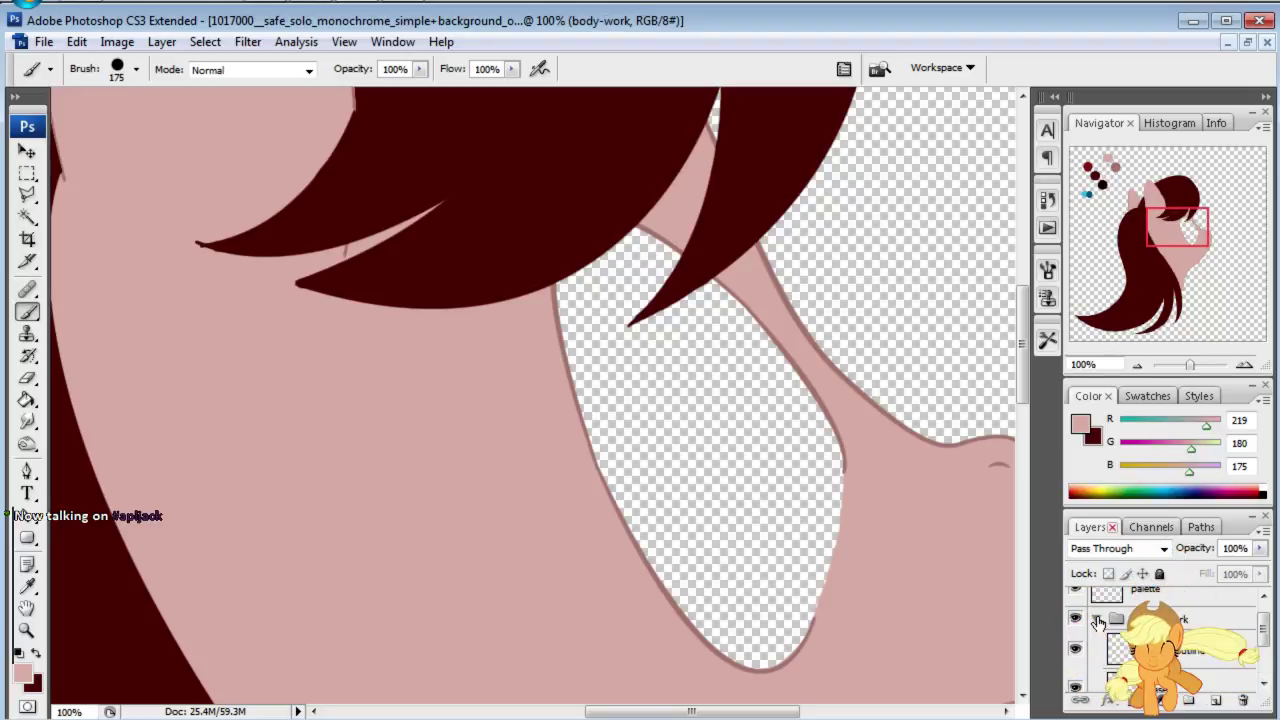
{"action": "left_click", "coordinate": [1097, 620]}
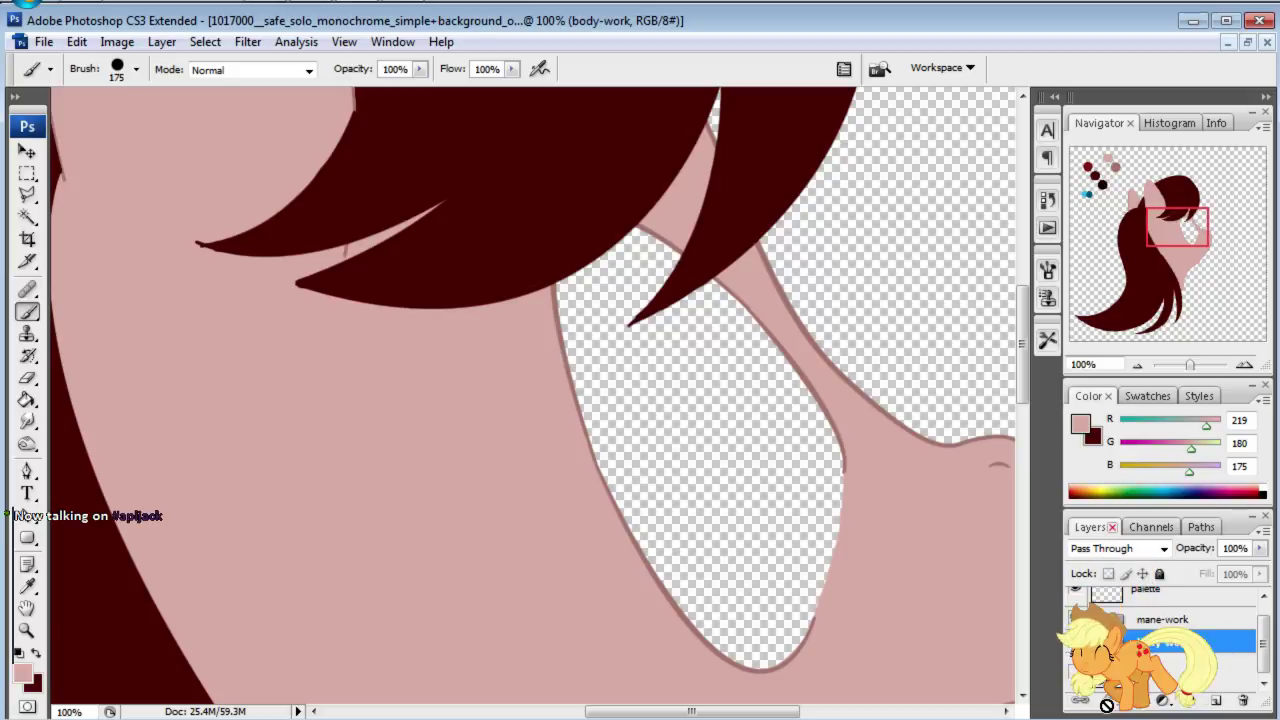
{"action": "left_click", "coordinate": [1214, 701]}
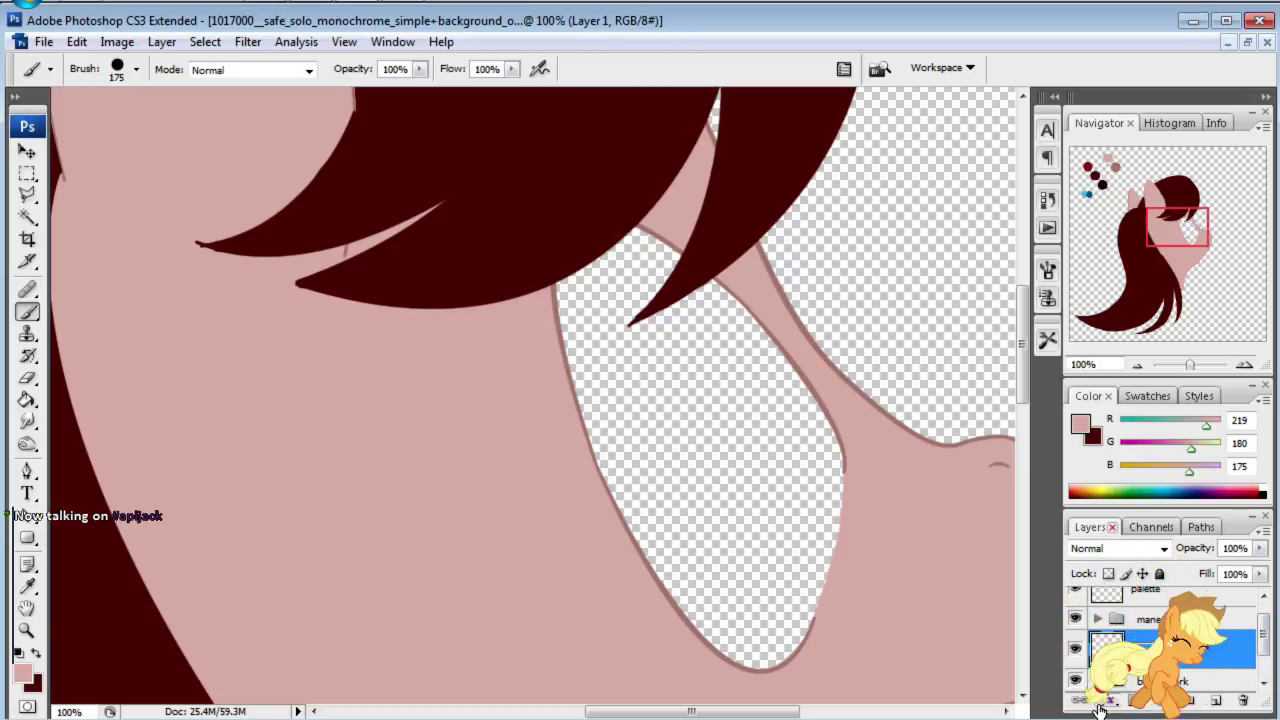
{"action": "key", "text": "Return"}
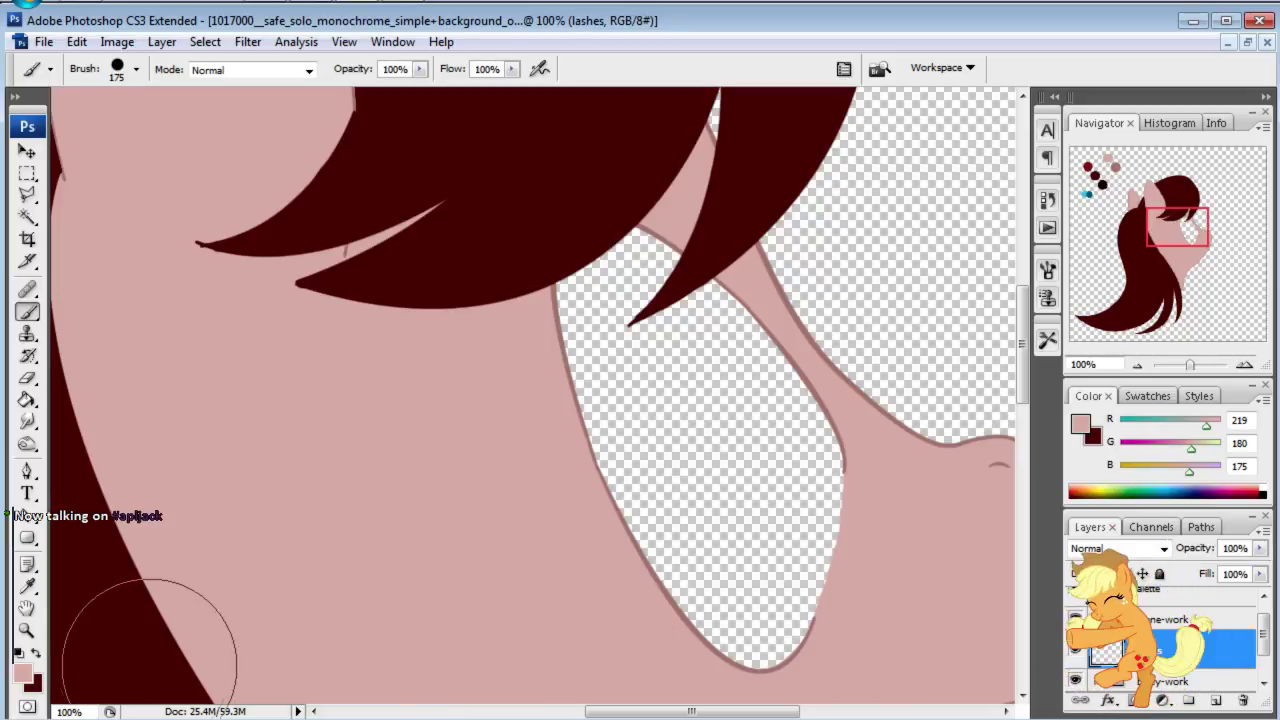
{"action": "left_click", "coordinate": [27, 471]}
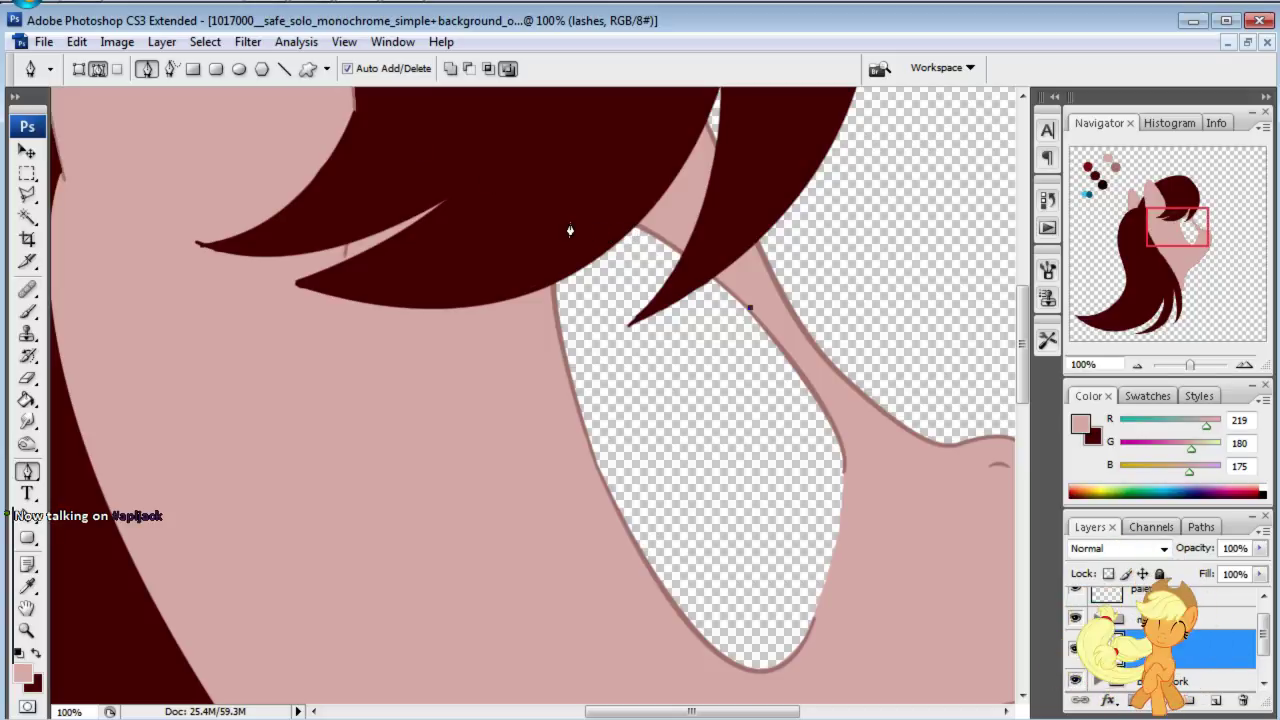
Step: Trace a curved pen path along the eye's top and left edge, undoing misplaced points
{"action": "left_click_drag", "start_coordinate": [578, 227], "coordinate": [548, 284]}
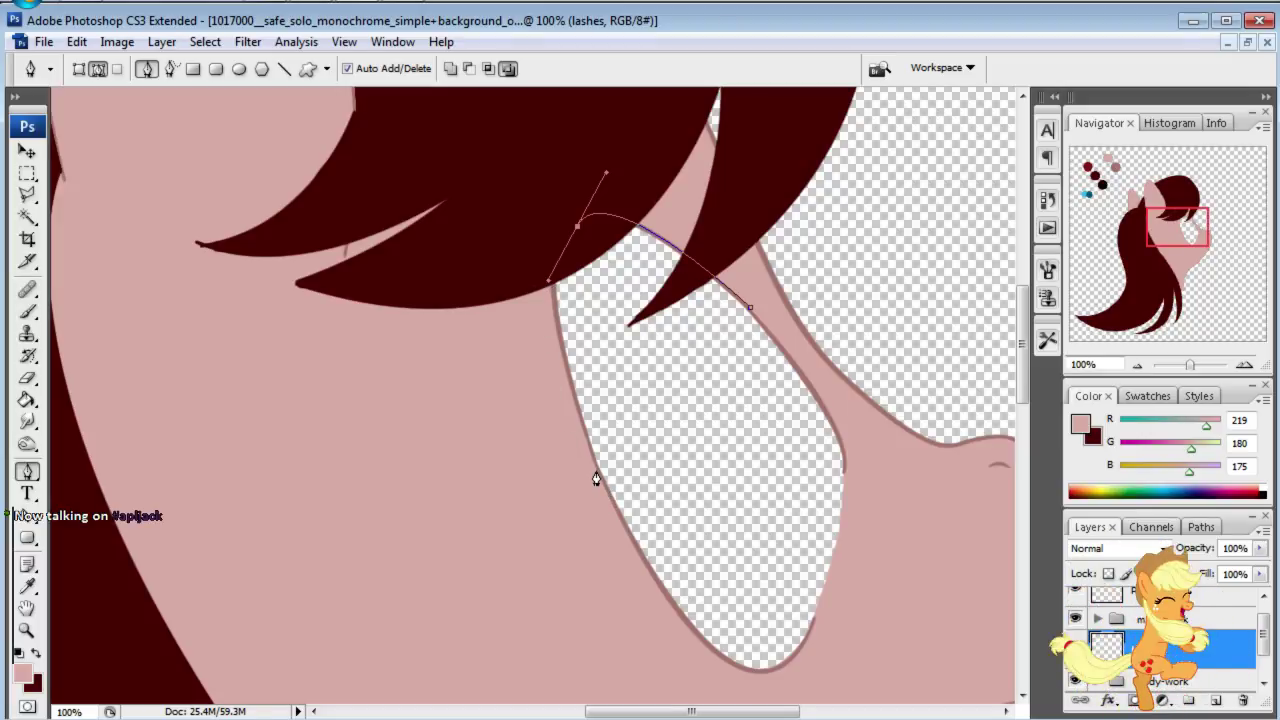
{"action": "left_click_drag", "start_coordinate": [596, 492], "coordinate": [651, 610]}
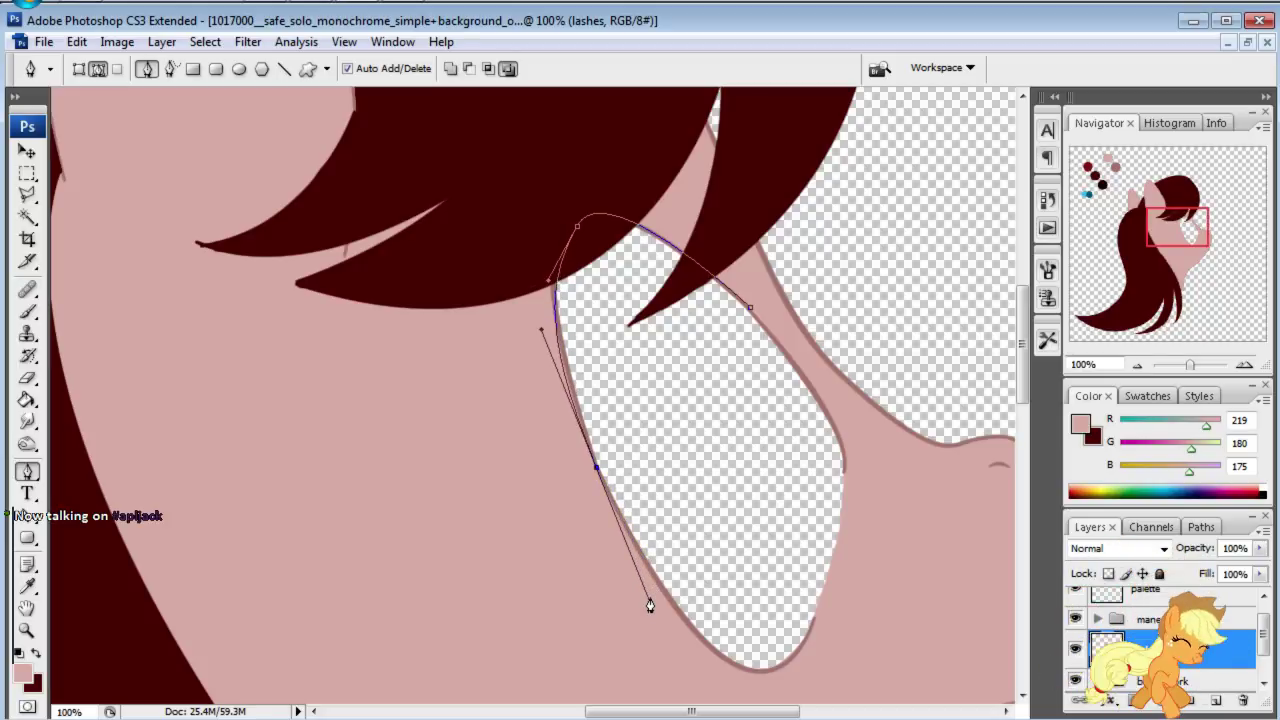
{"action": "key", "text": "ctrl+z"}
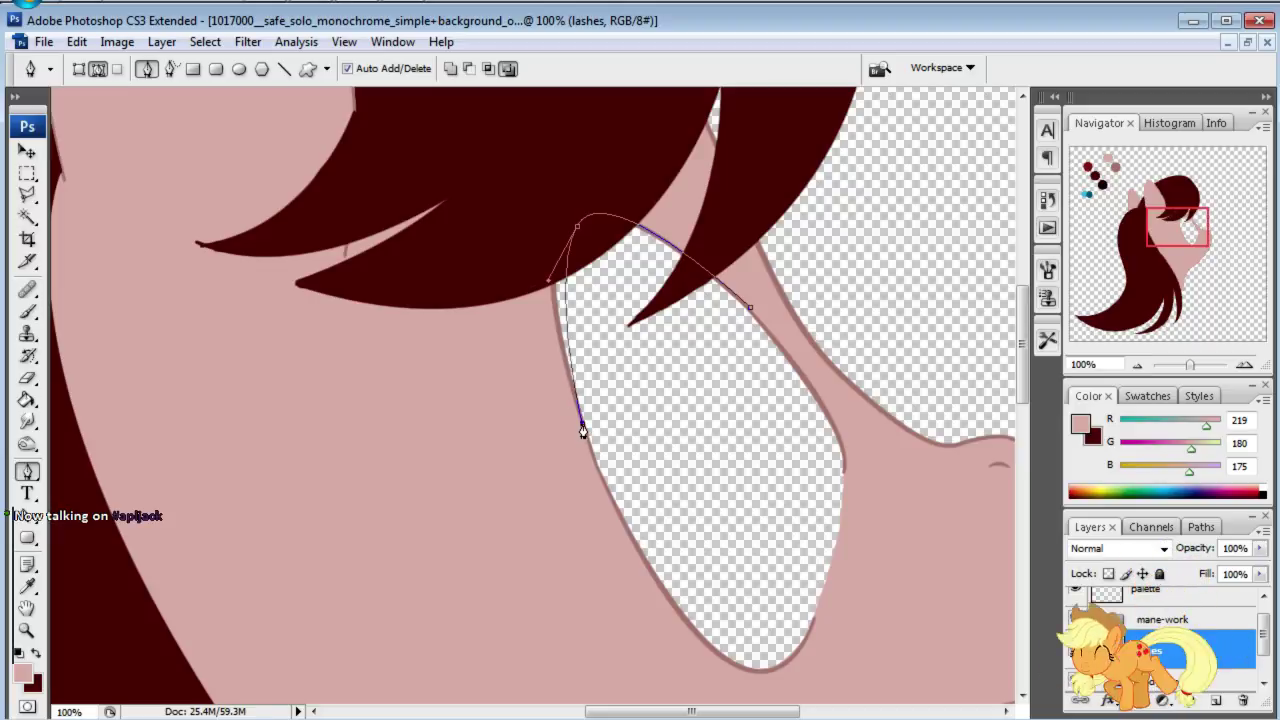
{"action": "left_click_drag", "start_coordinate": [582, 425], "coordinate": [614, 536]}
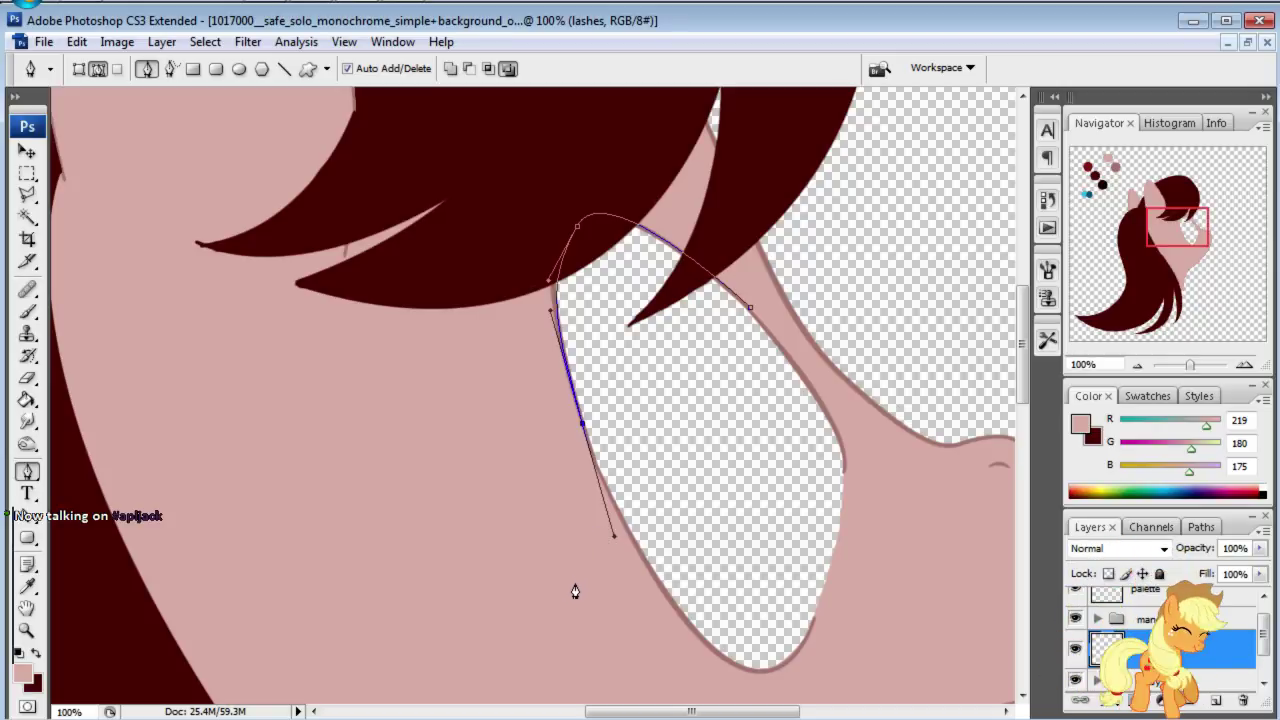
{"action": "left_click_drag", "start_coordinate": [609, 543], "coordinate": [586, 571]}
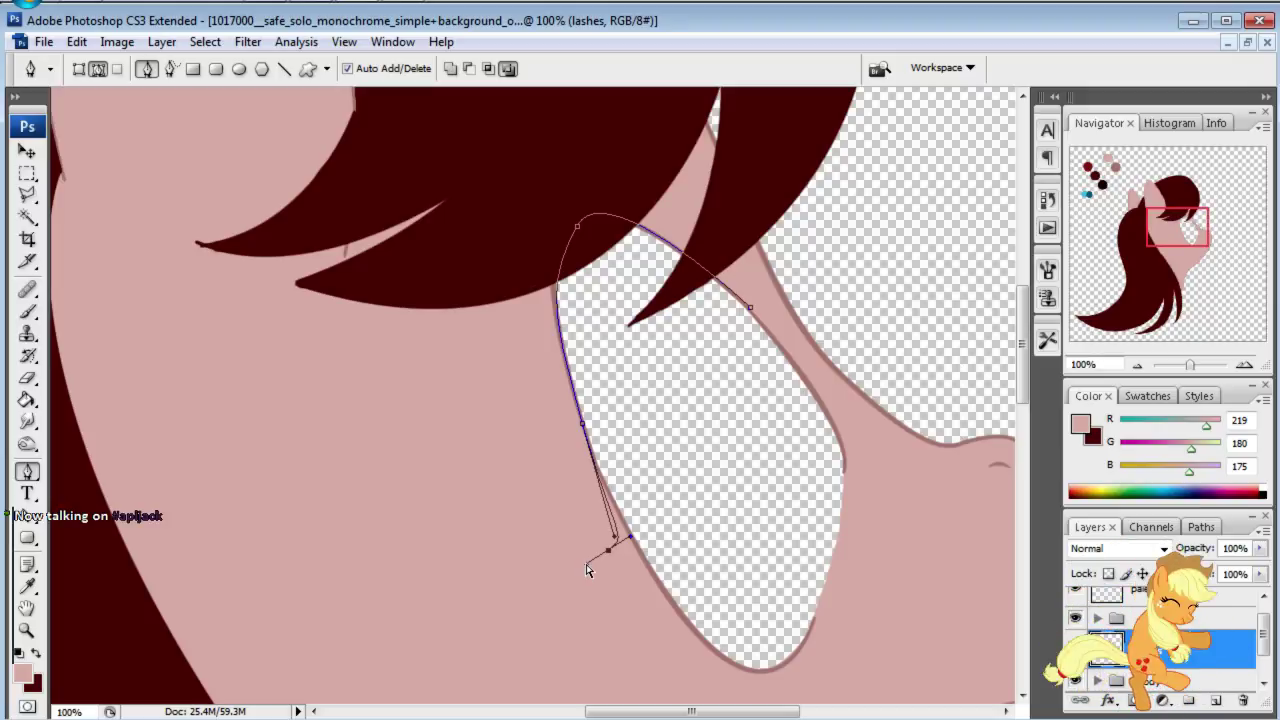
{"action": "key", "text": "ctrl+z"}
{"action": "key", "text": "ctrl+alt+z"}
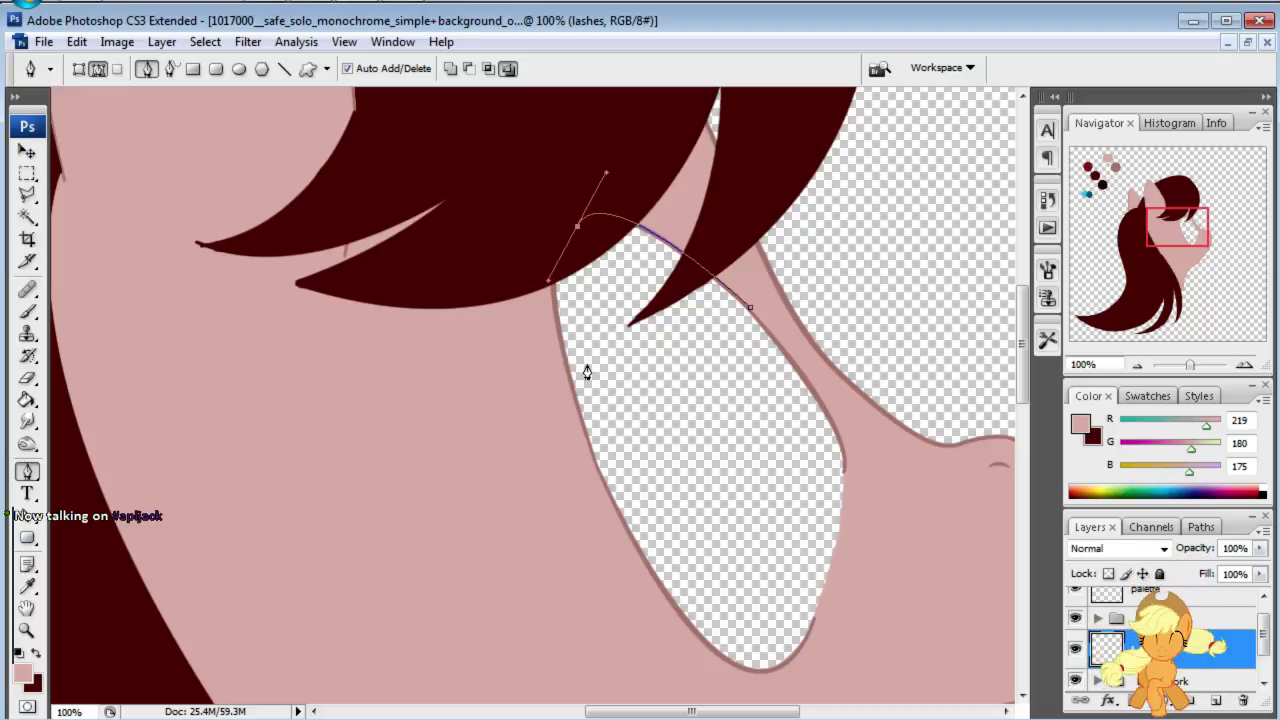
{"action": "key", "text": "ctrl+alt+z"}
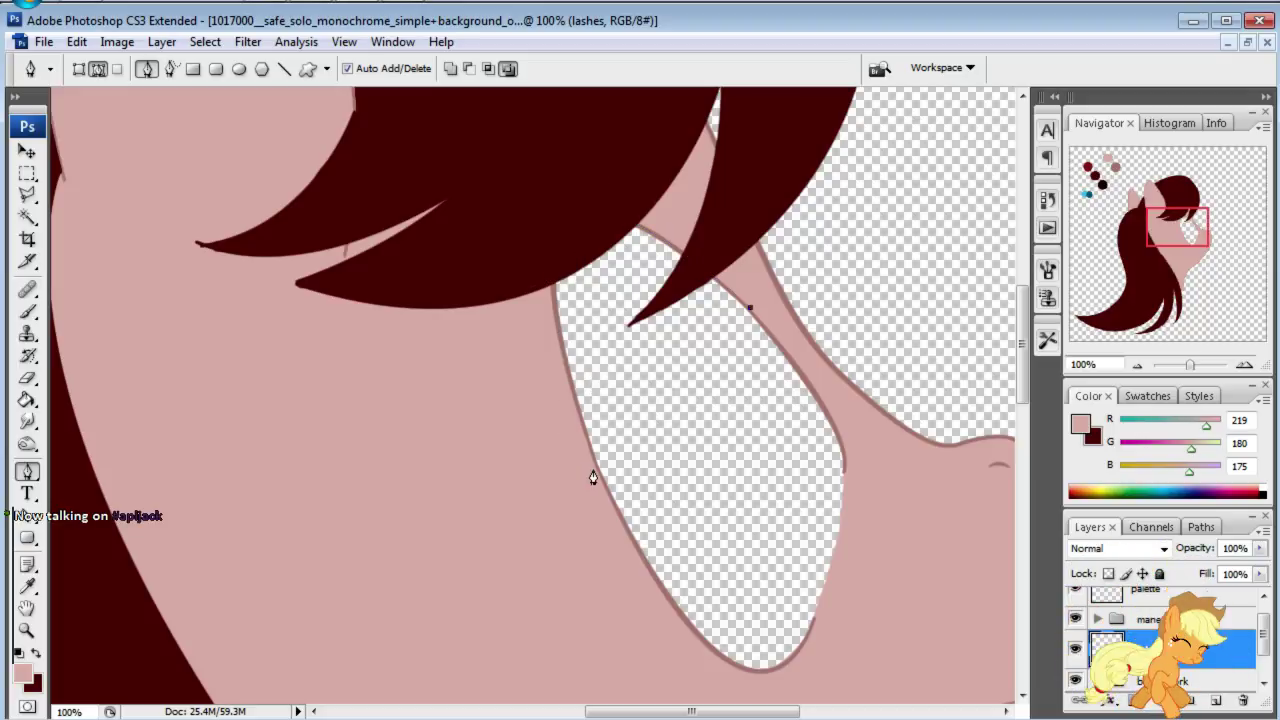
{"action": "mouse_move", "coordinate": [594, 465]}
{"action": "left_mouse_down"}
{"action": "mouse_move", "coordinate": [705, 626]}
{"action": "mouse_move", "coordinate": [740, 631]}
{"action": "left_mouse_up"}
Step: Complete the curved lash segment with a final anchor at the top of the eye
{"action": "left_click_drag", "start_coordinate": [1177, 290], "coordinate": [1180, 252]}
{"action": "left_click", "coordinate": [703, 230]}
{"action": "key", "text": "a"}
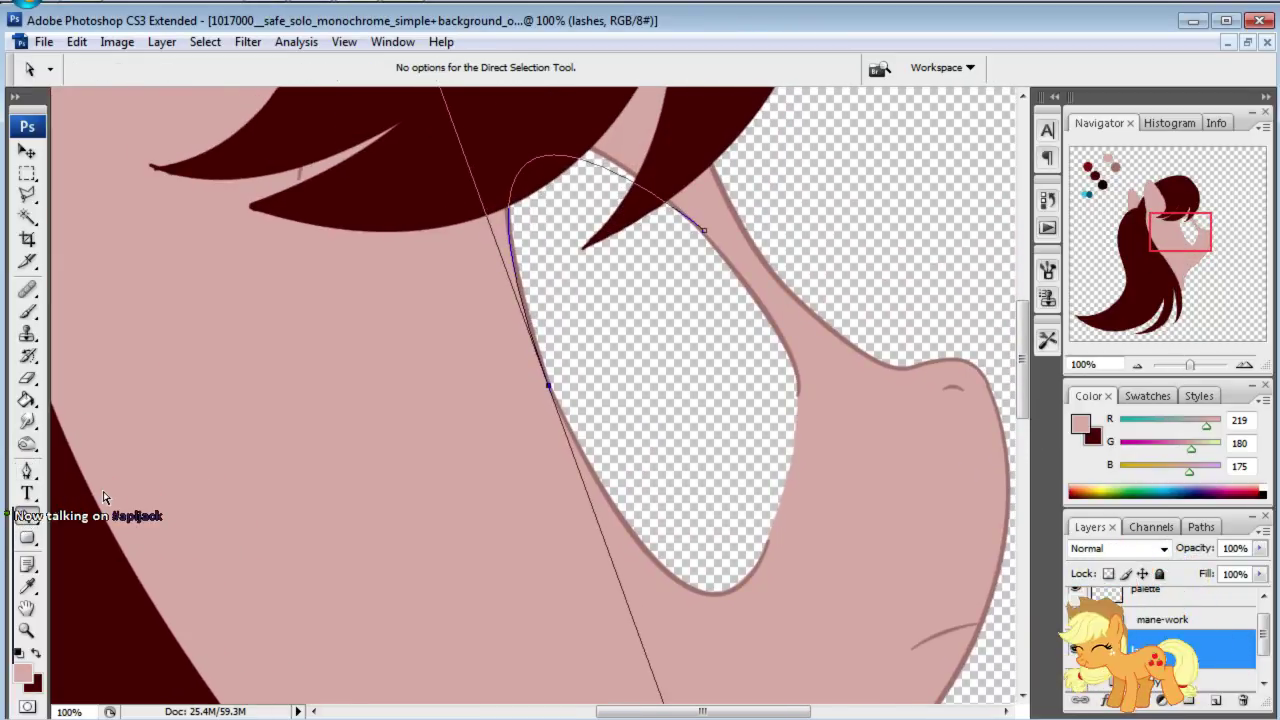
Step: Reshape the lash path curves to hug the eye's top and inner edge
{"action": "left_click_drag", "start_coordinate": [1186, 250], "coordinate": [1183, 240]}
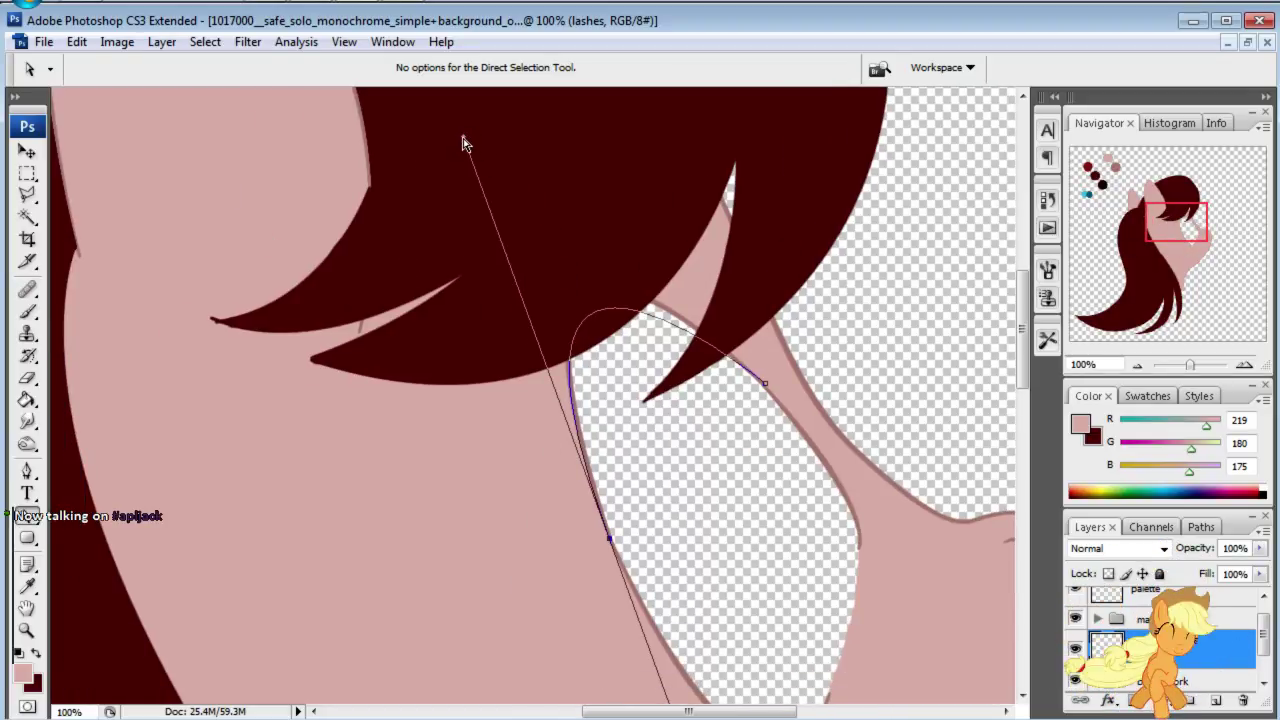
{"action": "left_click_drag", "start_coordinate": [462, 143], "coordinate": [460, 203]}
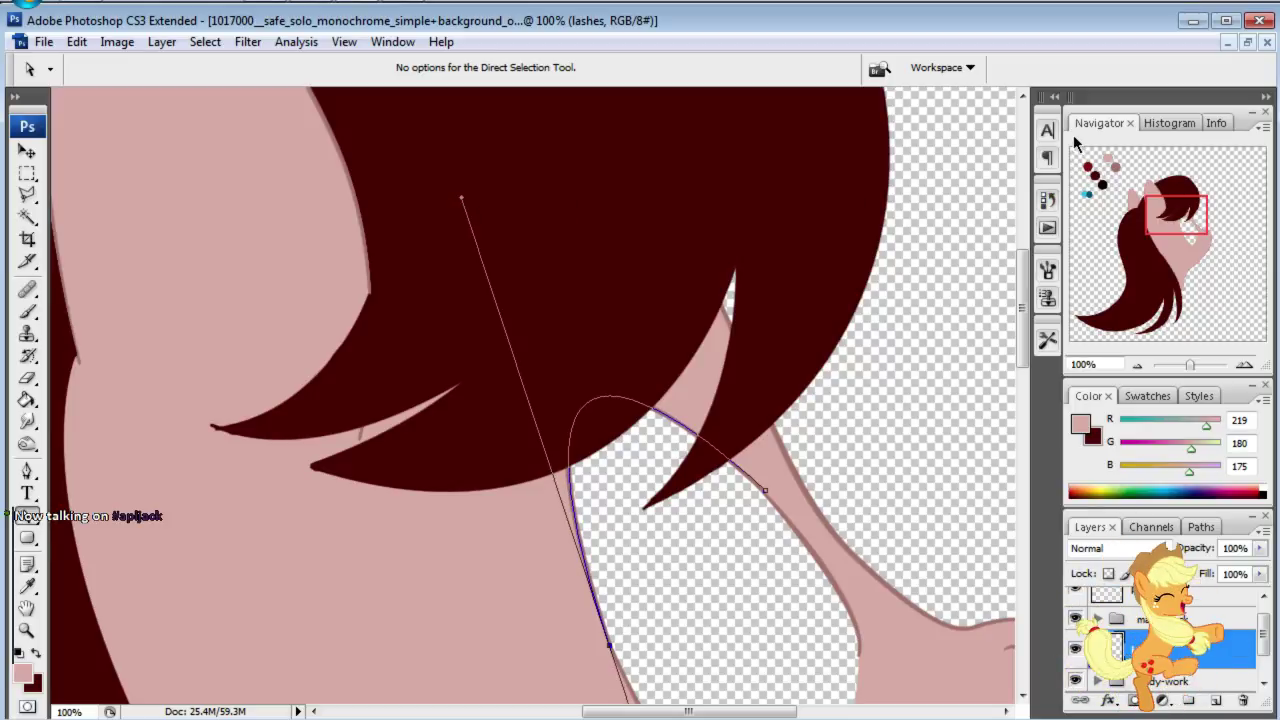
{"action": "left_click_drag", "start_coordinate": [1178, 215], "coordinate": [1178, 265]}
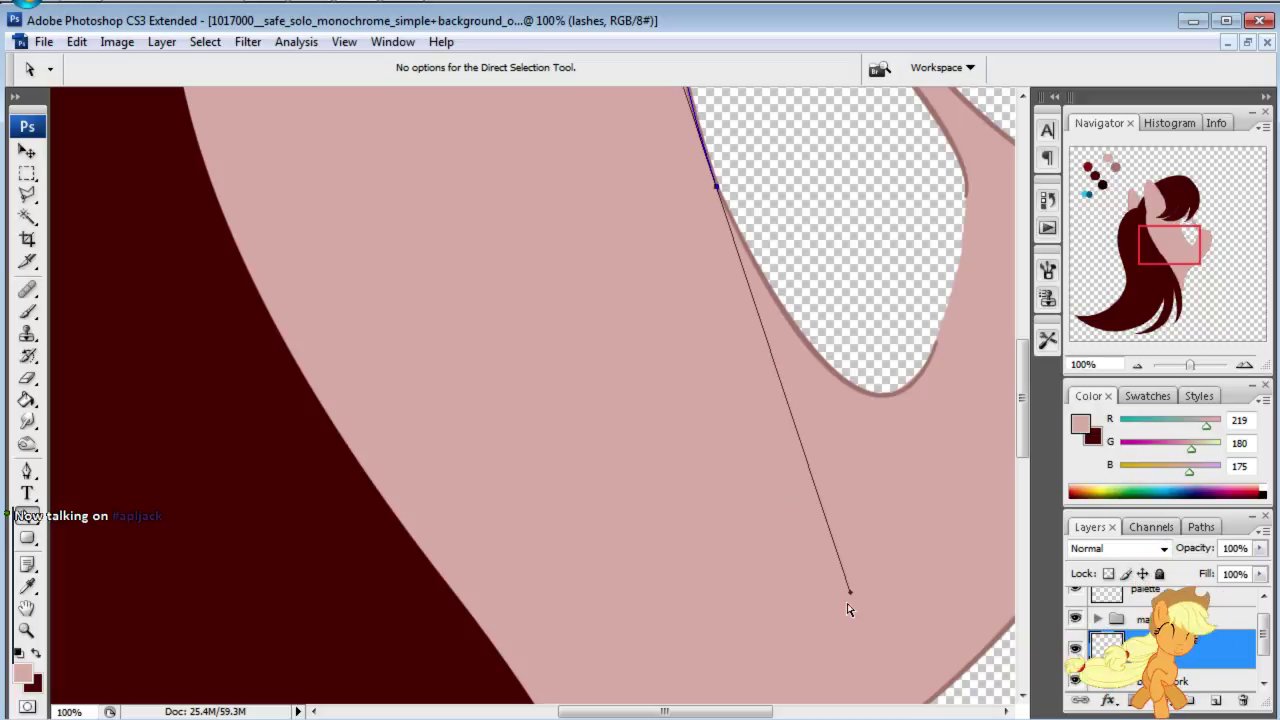
{"action": "mouse_move", "coordinate": [848, 597]}
{"action": "left_mouse_down"}
{"action": "mouse_move", "coordinate": [814, 522]}
{"action": "mouse_move", "coordinate": [752, 287]}
{"action": "left_mouse_up"}
{"action": "left_click_drag", "start_coordinate": [1174, 262], "coordinate": [1172, 234]}
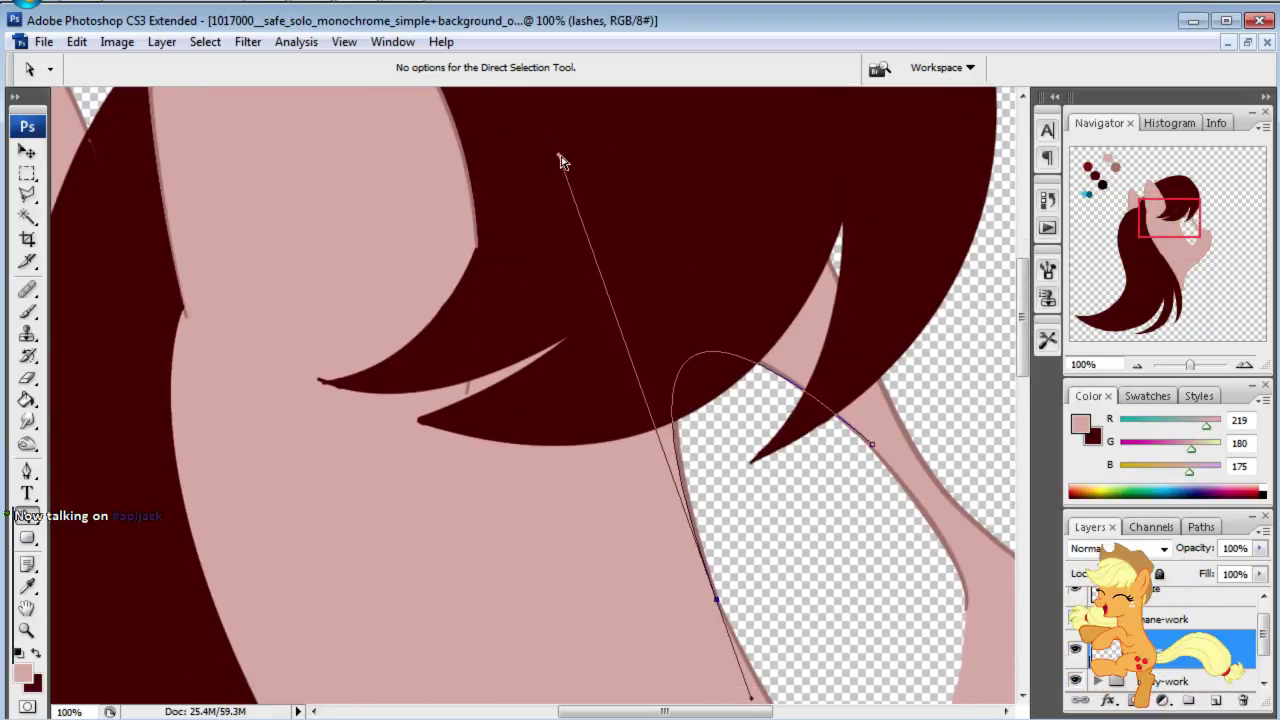
{"action": "left_click_drag", "start_coordinate": [560, 160], "coordinate": [573, 158]}
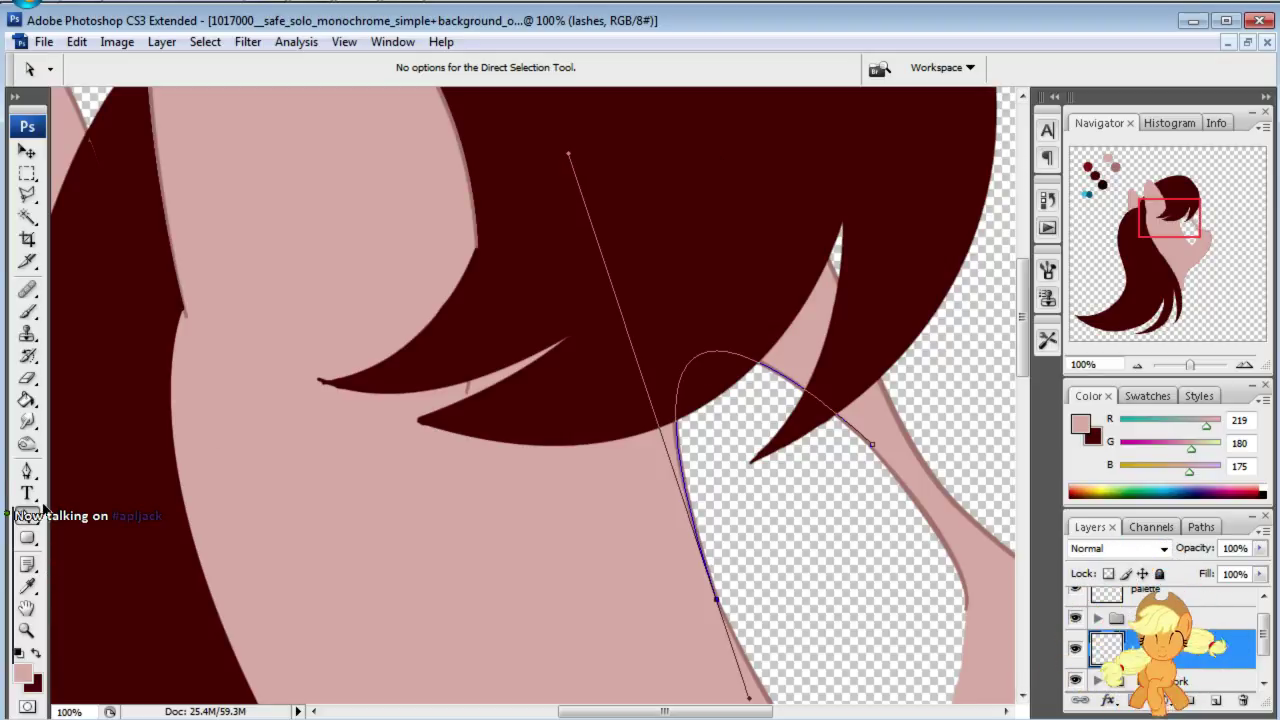
{"action": "left_click", "coordinate": [26, 471]}
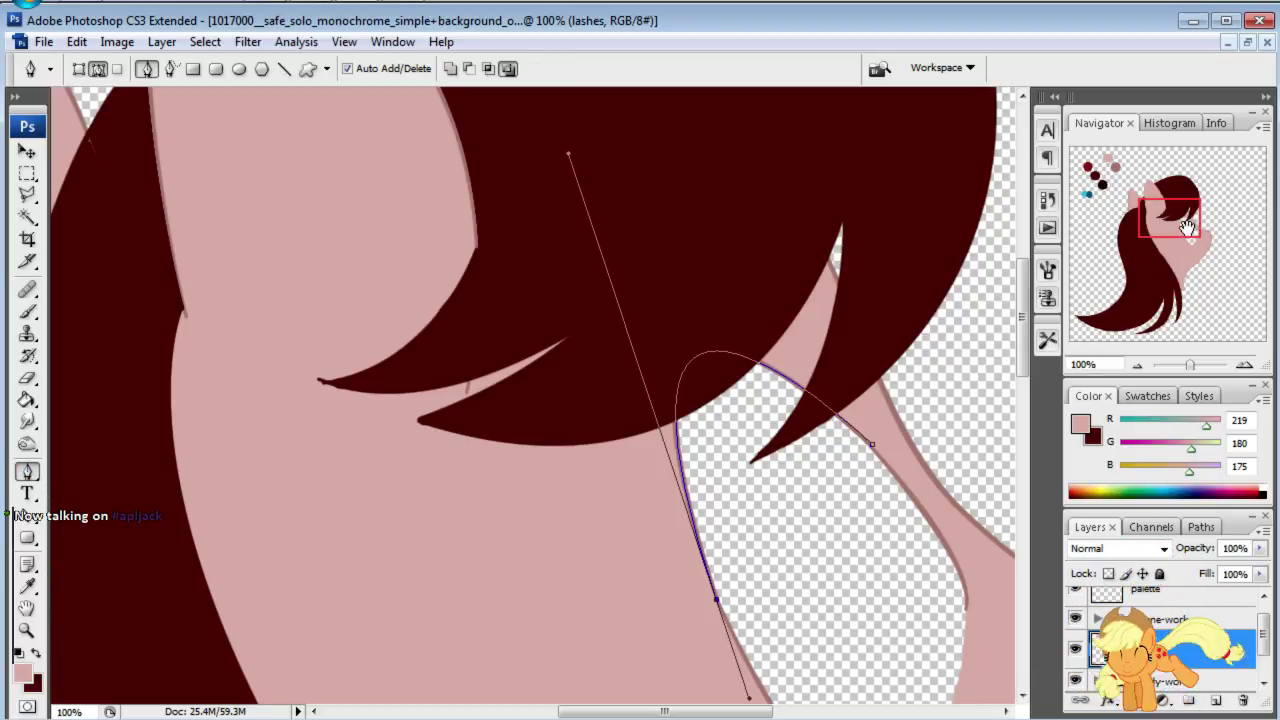
Step: Extend the lash path from its top end with curved anchors forming lash strand tips
{"action": "left_click_drag", "start_coordinate": [1187, 228], "coordinate": [1184, 244]}
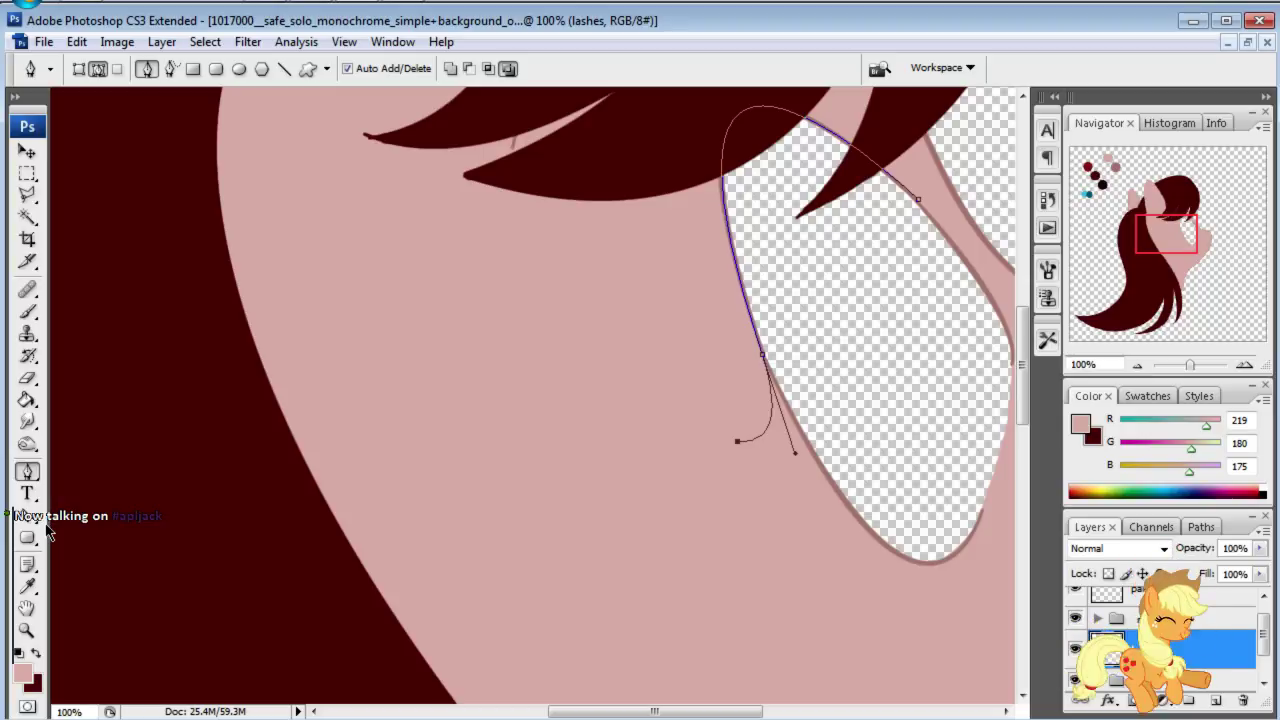
{"action": "key", "text": "Escape"}
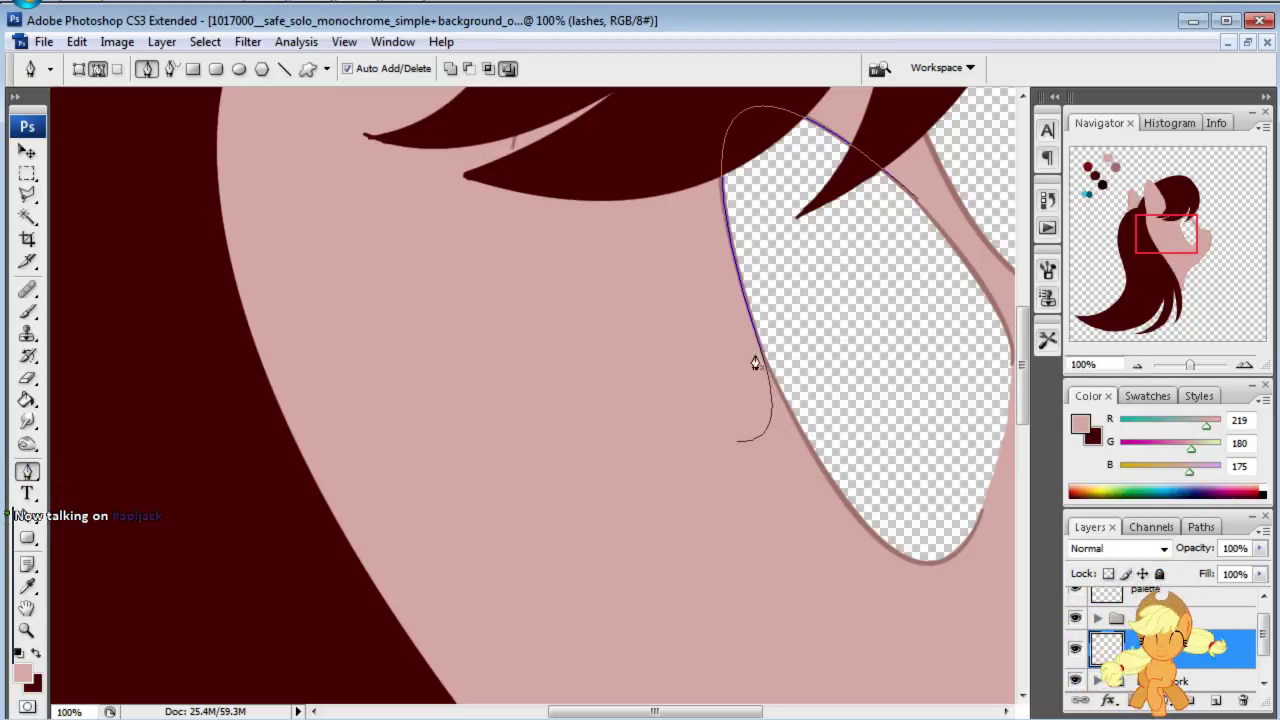
{"action": "left_click", "coordinate": [722, 150]}
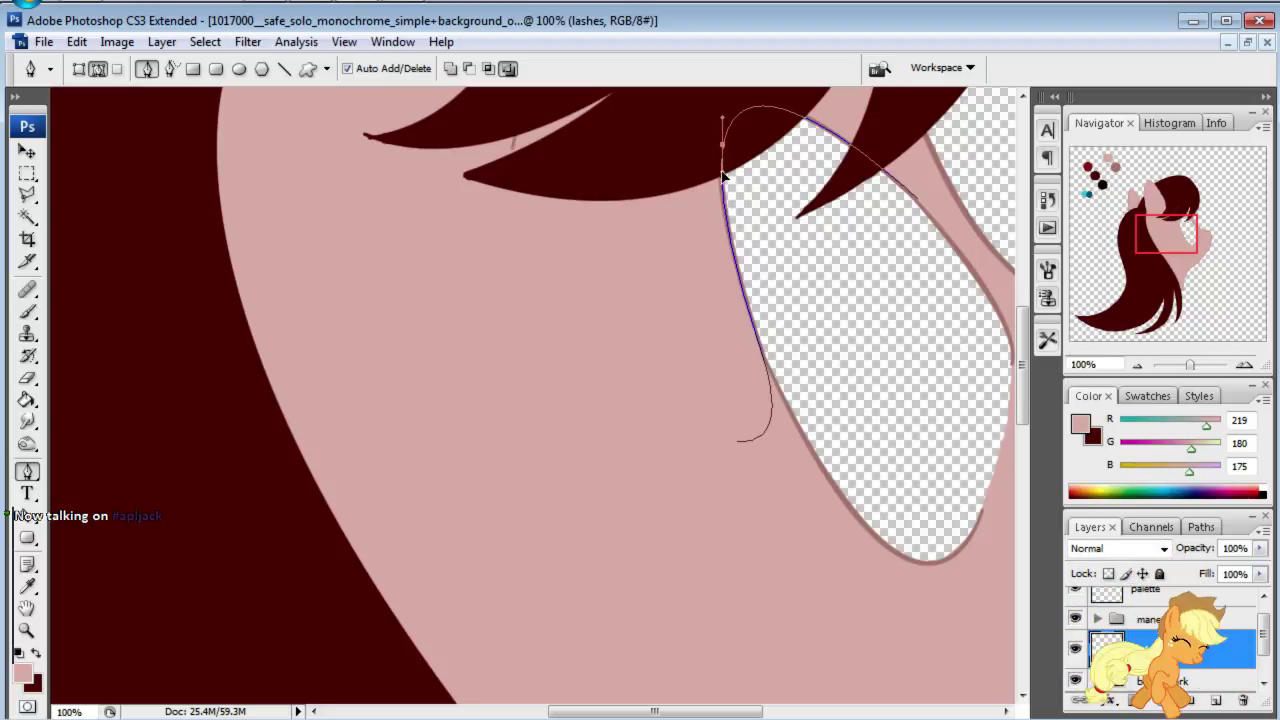
{"action": "left_click", "coordinate": [754, 334]}
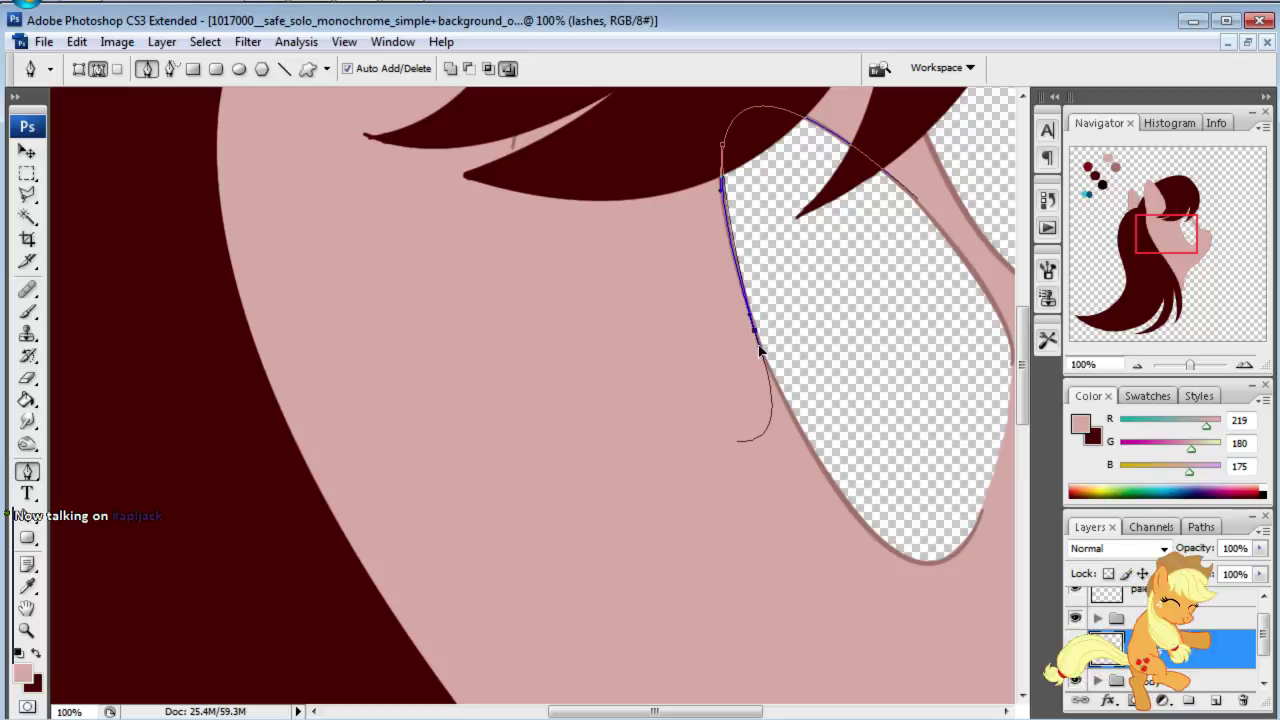
{"action": "left_click_drag", "start_coordinate": [715, 443], "coordinate": [683, 471]}
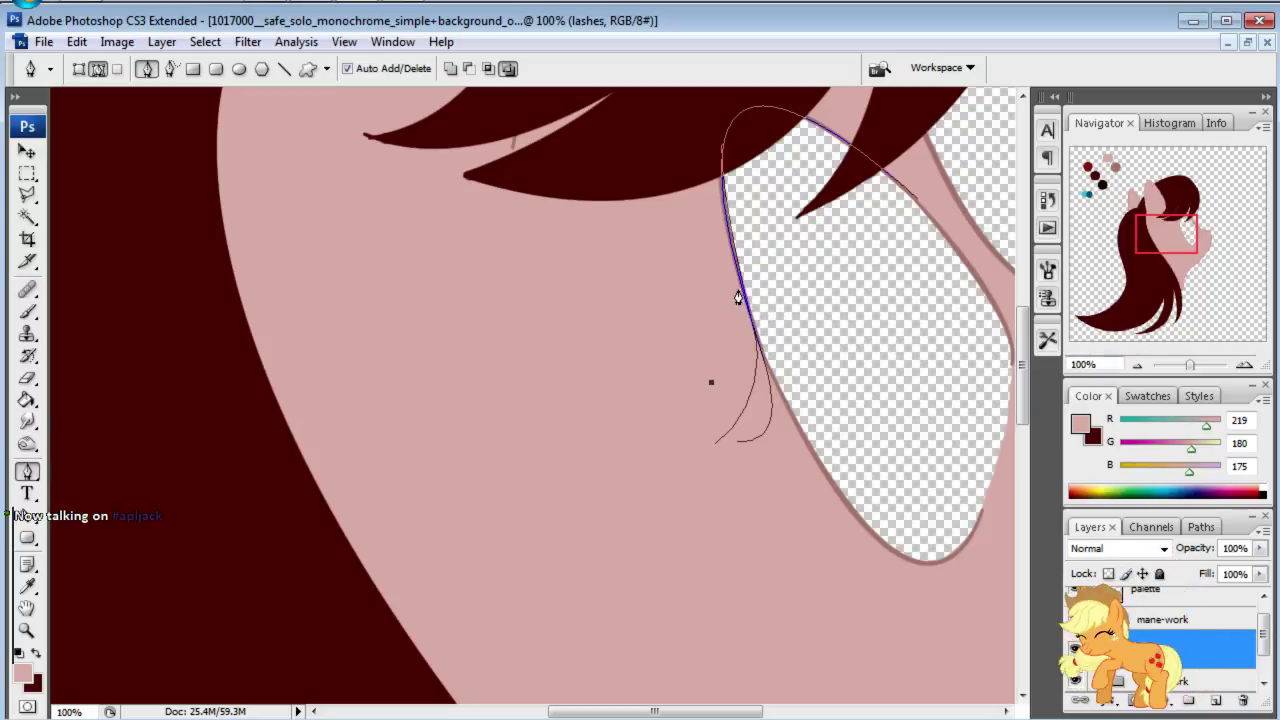
{"action": "left_click_drag", "start_coordinate": [738, 297], "coordinate": [718, 176]}
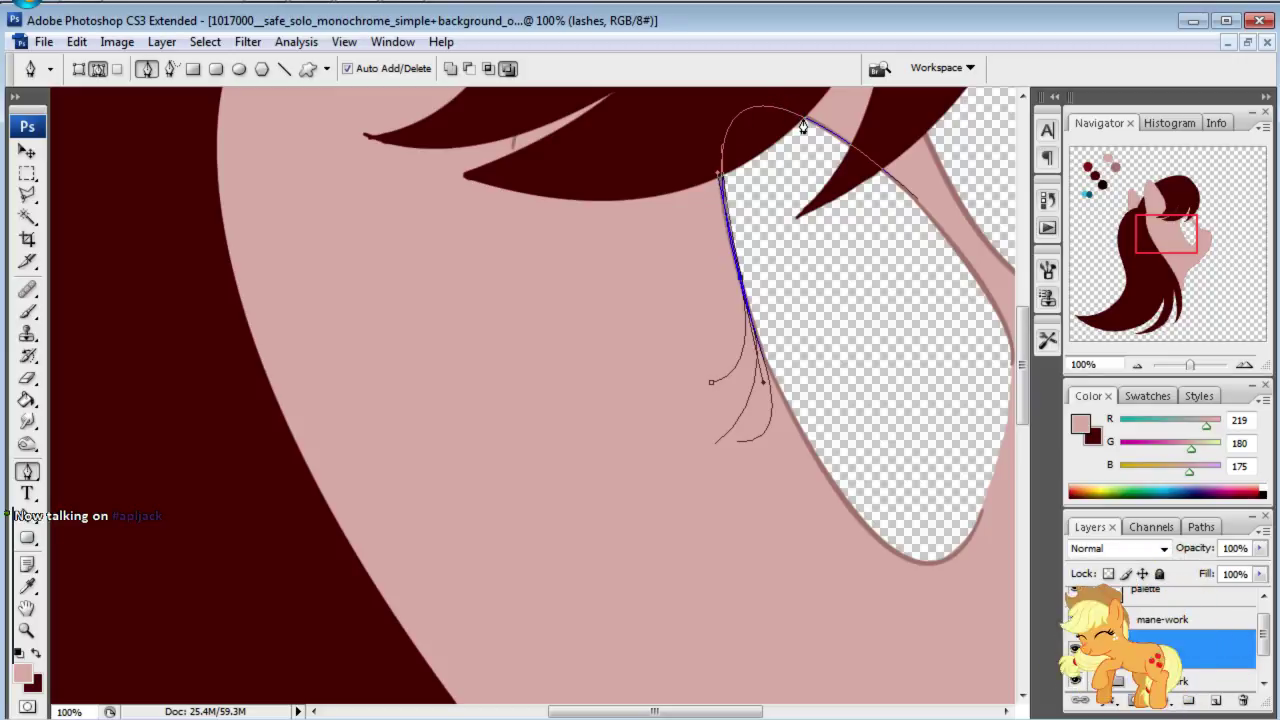
{"action": "mouse_move", "coordinate": [805, 125]}
{"action": "left_mouse_down"}
{"action": "mouse_move", "coordinate": [908, 182]}
{"action": "mouse_move", "coordinate": [901, 172]}
{"action": "left_mouse_up"}
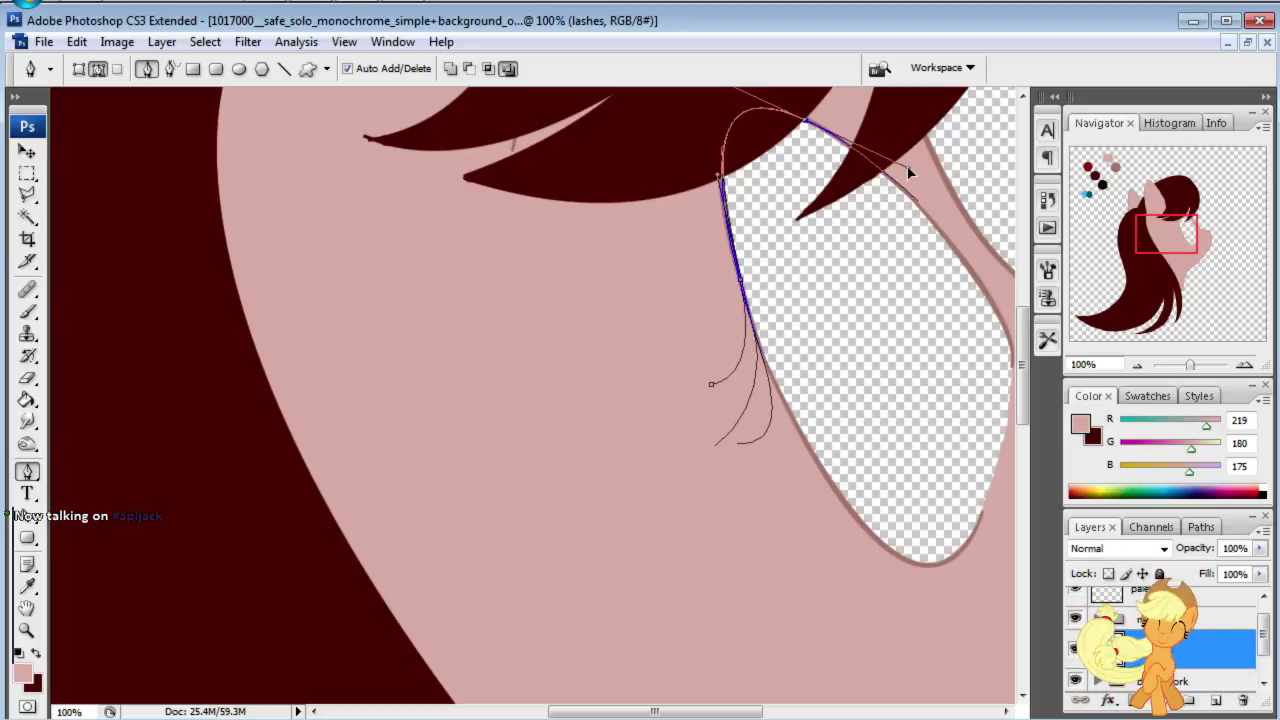
{"action": "left_click", "coordinate": [689, 321]}
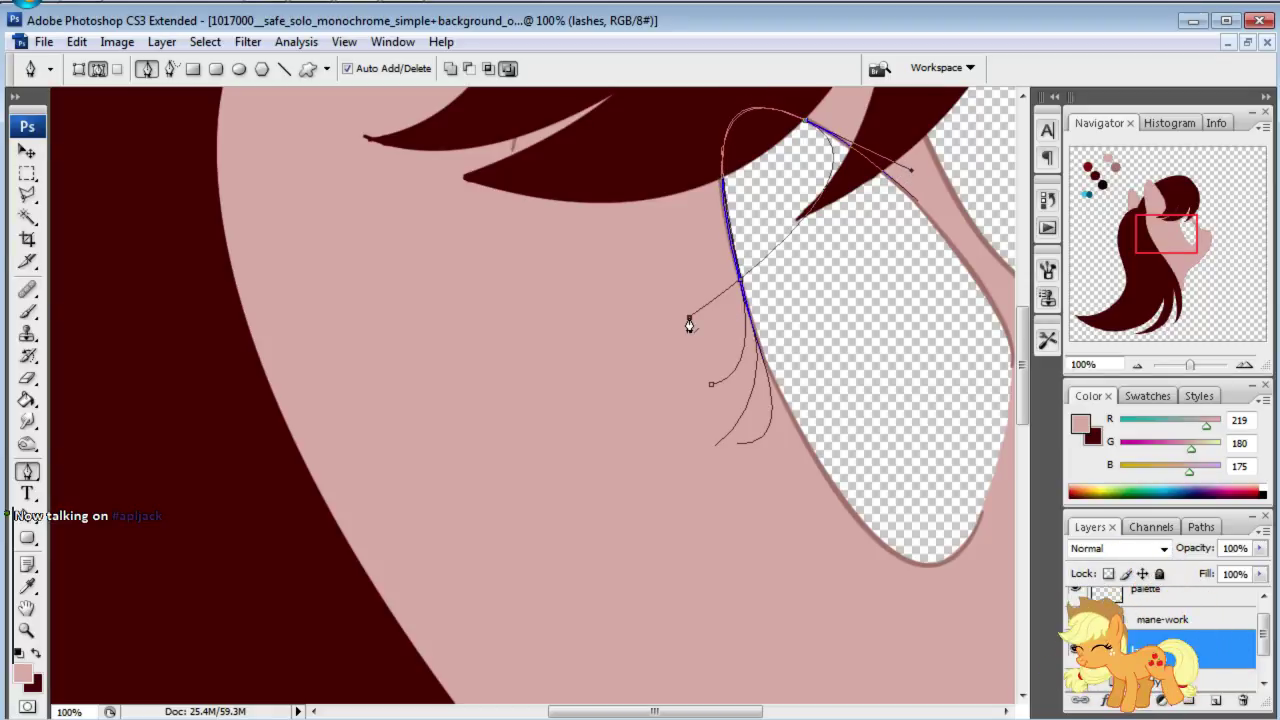
{"action": "key", "text": "ctrl+z"}
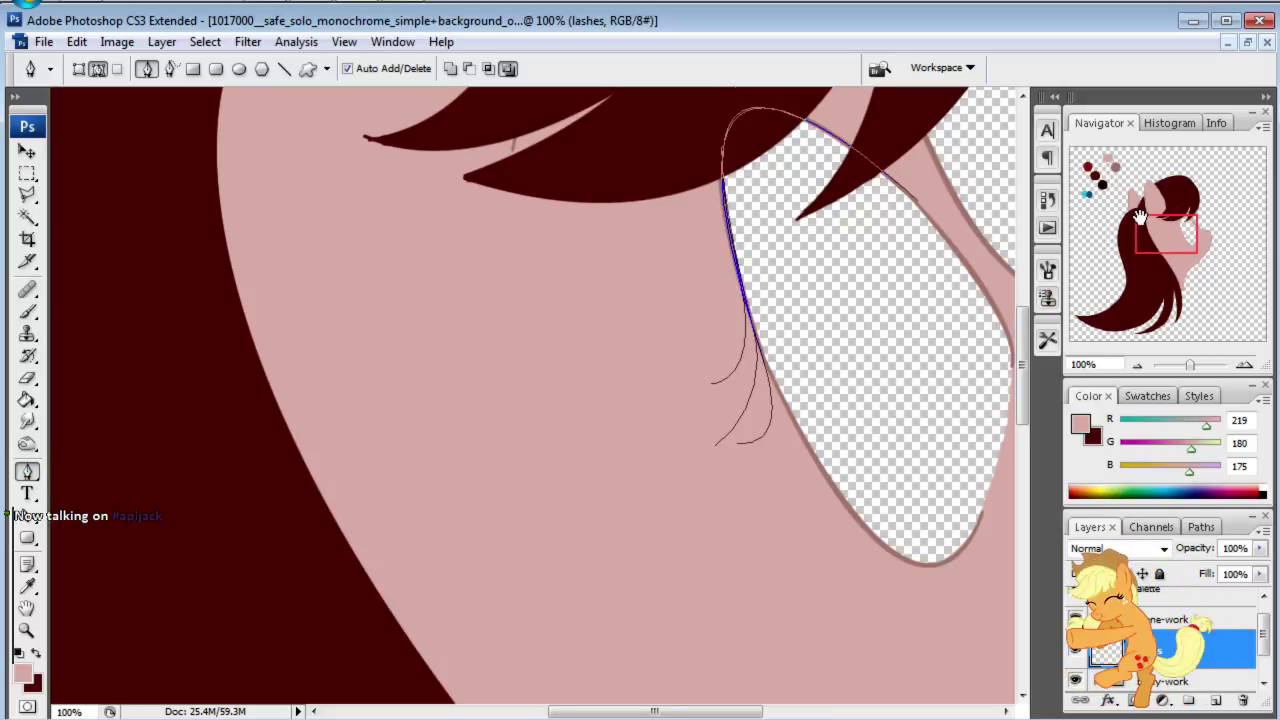
Step: Marquee-select the lash path anchors, trying and undoing an upward move
{"action": "left_click_drag", "start_coordinate": [1141, 218], "coordinate": [1156, 211]}
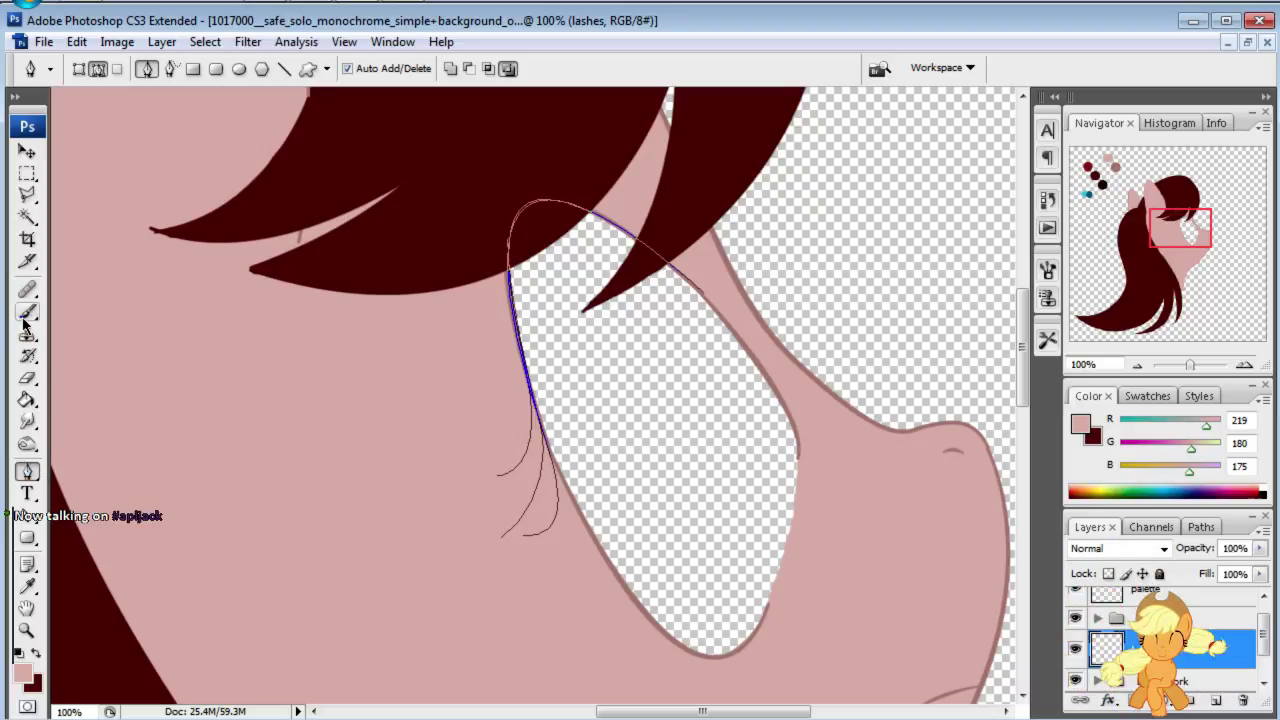
{"action": "key", "text": "a"}
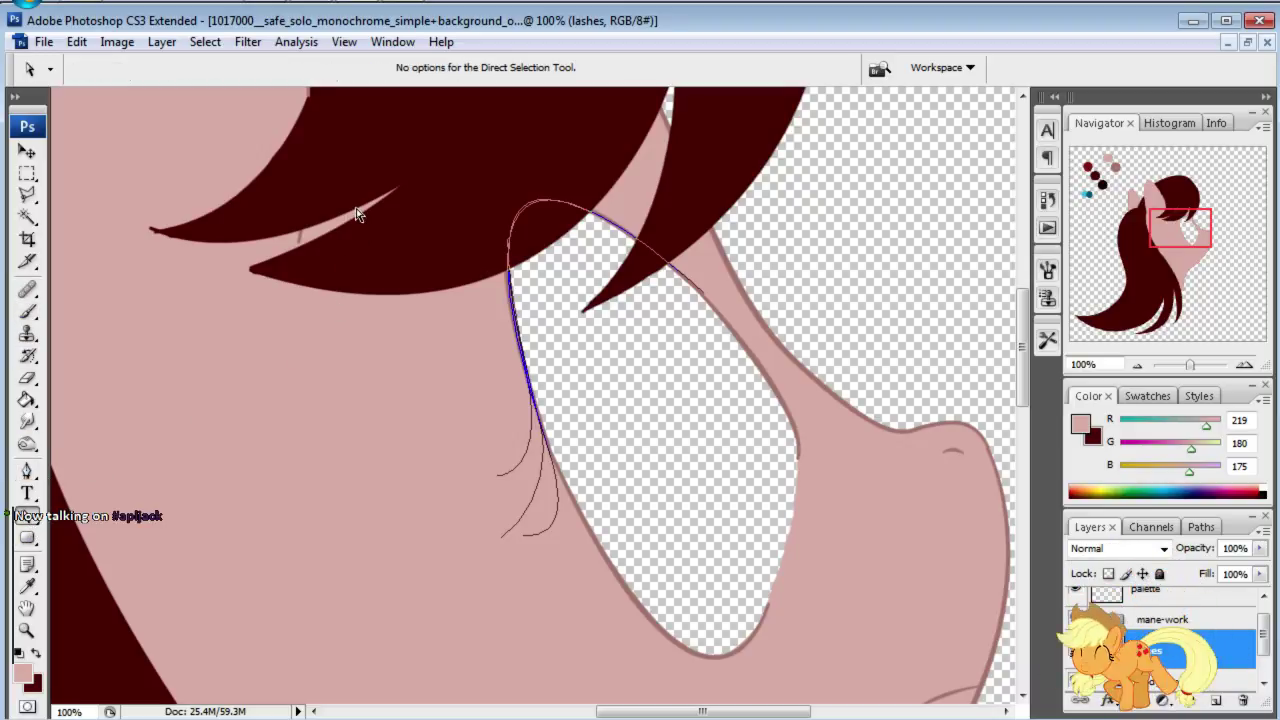
{"action": "left_click_drag", "start_coordinate": [356, 210], "coordinate": [900, 557]}
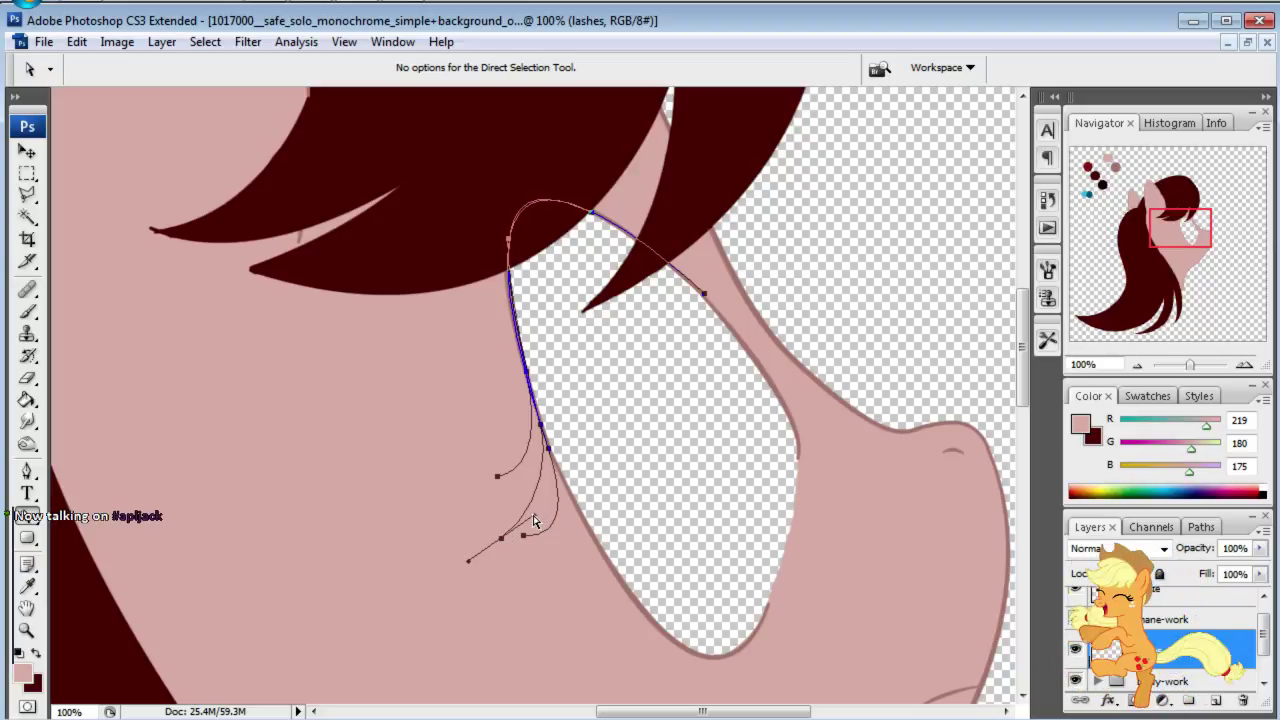
{"action": "left_click_drag", "start_coordinate": [503, 538], "coordinate": [503, 518]}
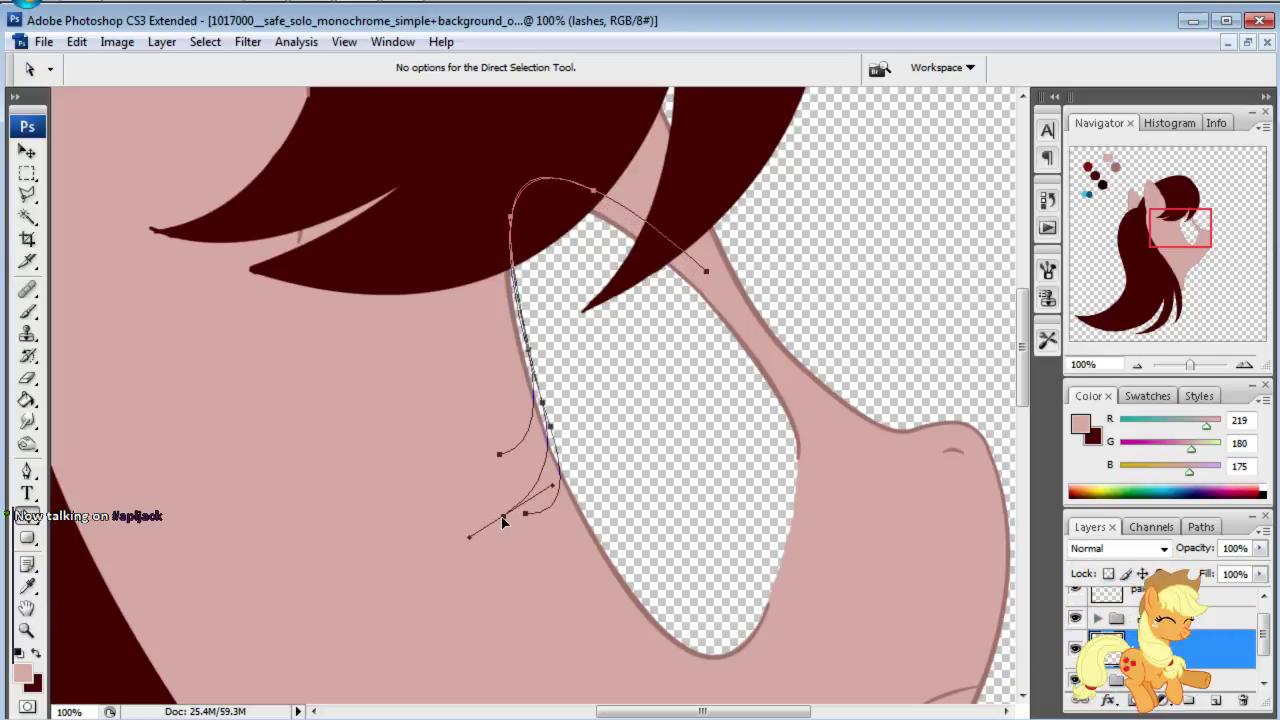
{"action": "key", "text": "ctrl+z"}
{"action": "left_click", "coordinate": [523, 557]}
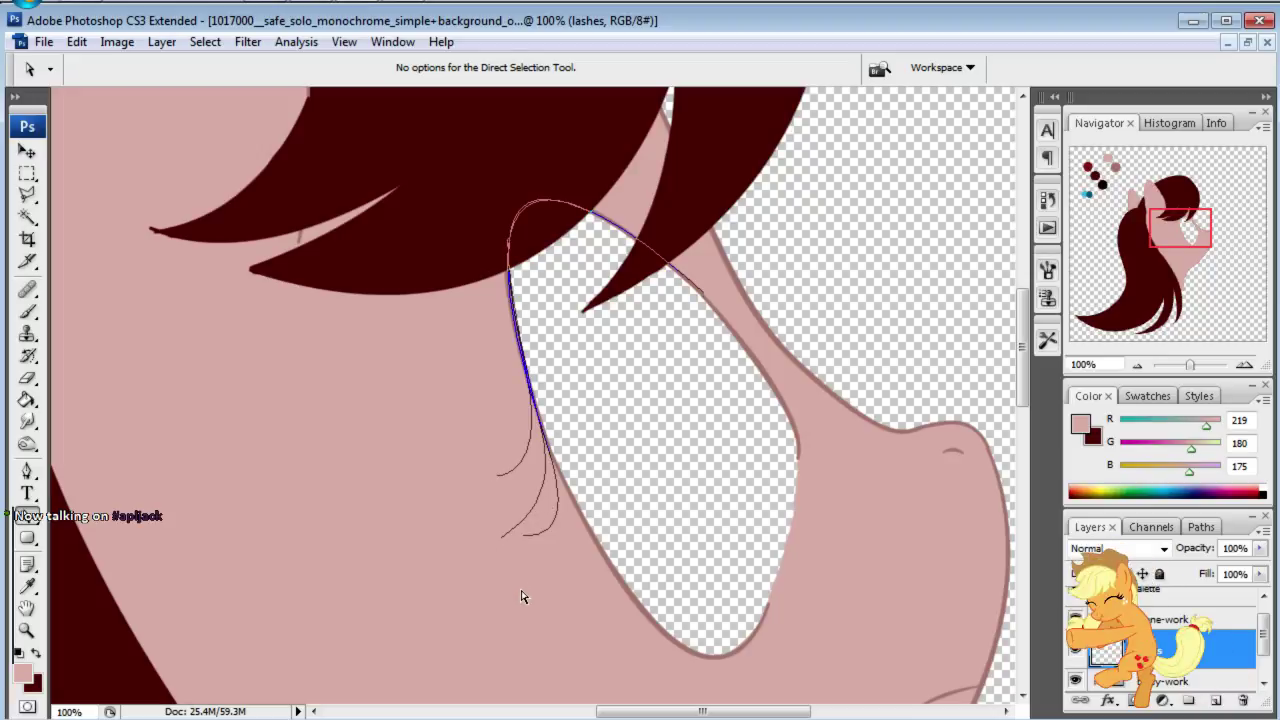
Step: Reshape the lower lash strand's curve and marquee-select the whole lash path
{"action": "left_click", "coordinate": [504, 536]}
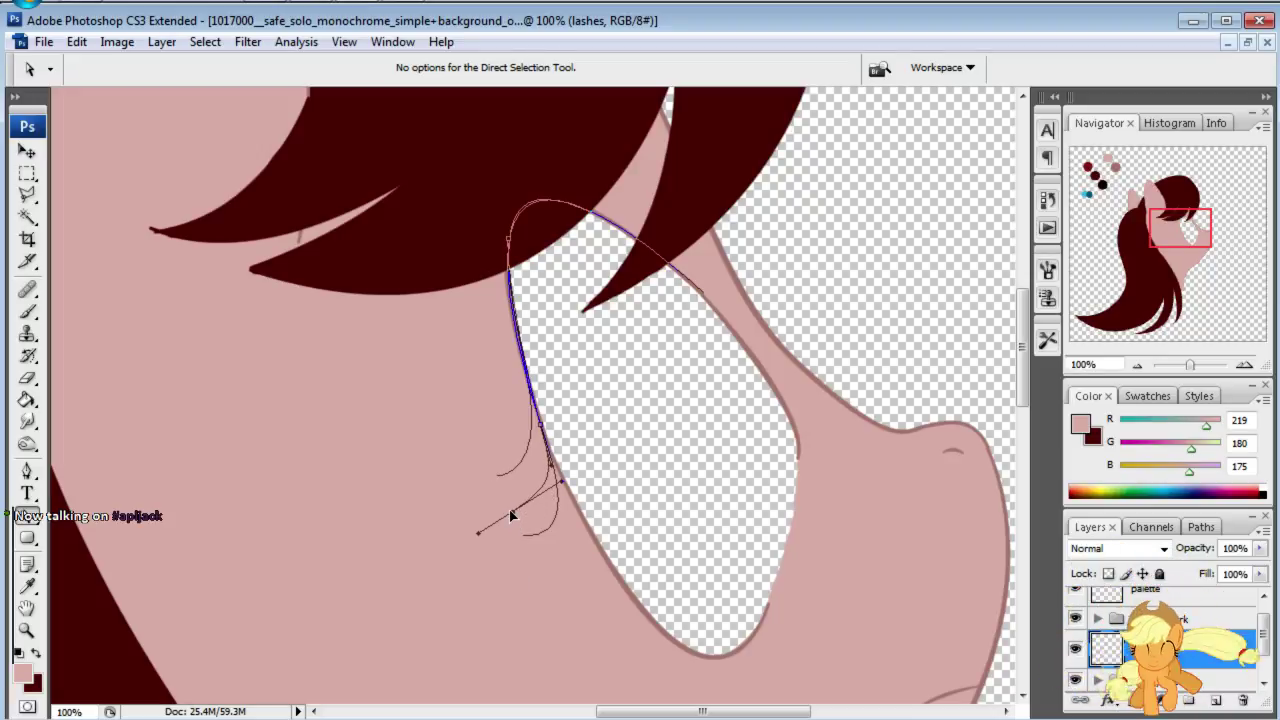
{"action": "left_click", "coordinate": [553, 614]}
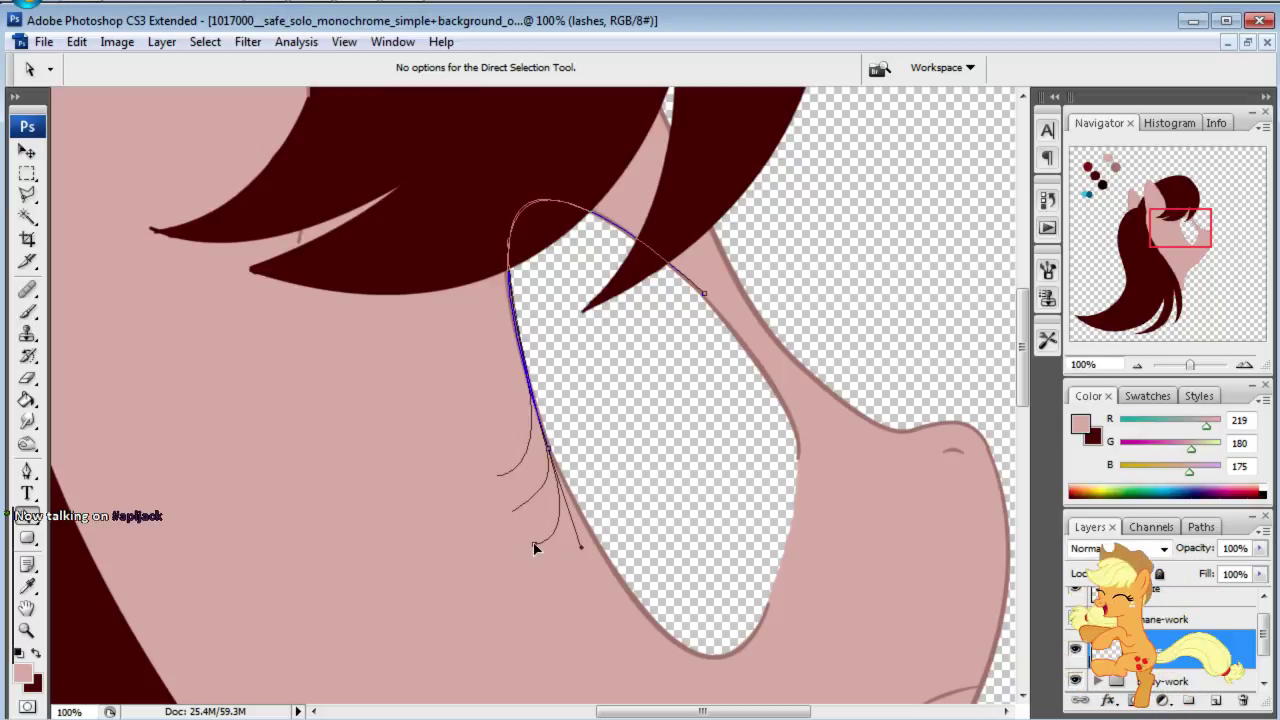
{"action": "left_click_drag", "start_coordinate": [514, 517], "coordinate": [512, 527]}
{"action": "left_click", "coordinate": [491, 494]}
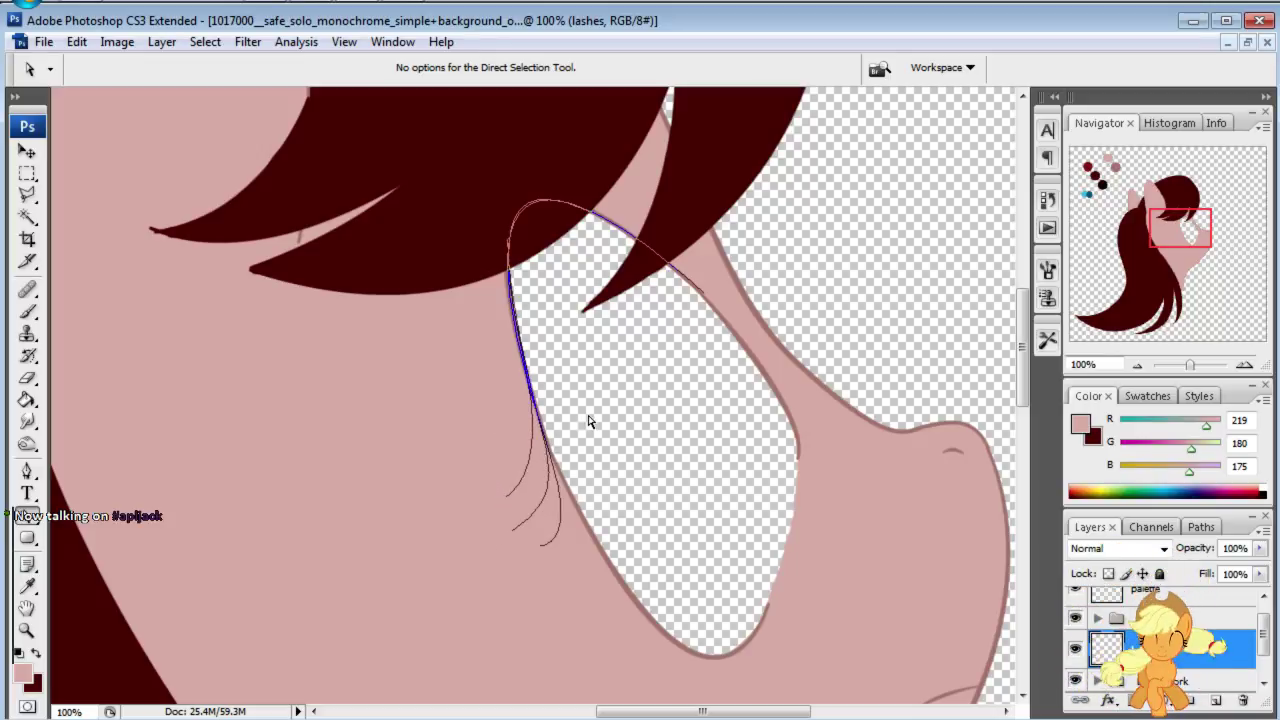
{"action": "left_click_drag", "start_coordinate": [842, 201], "coordinate": [388, 516]}
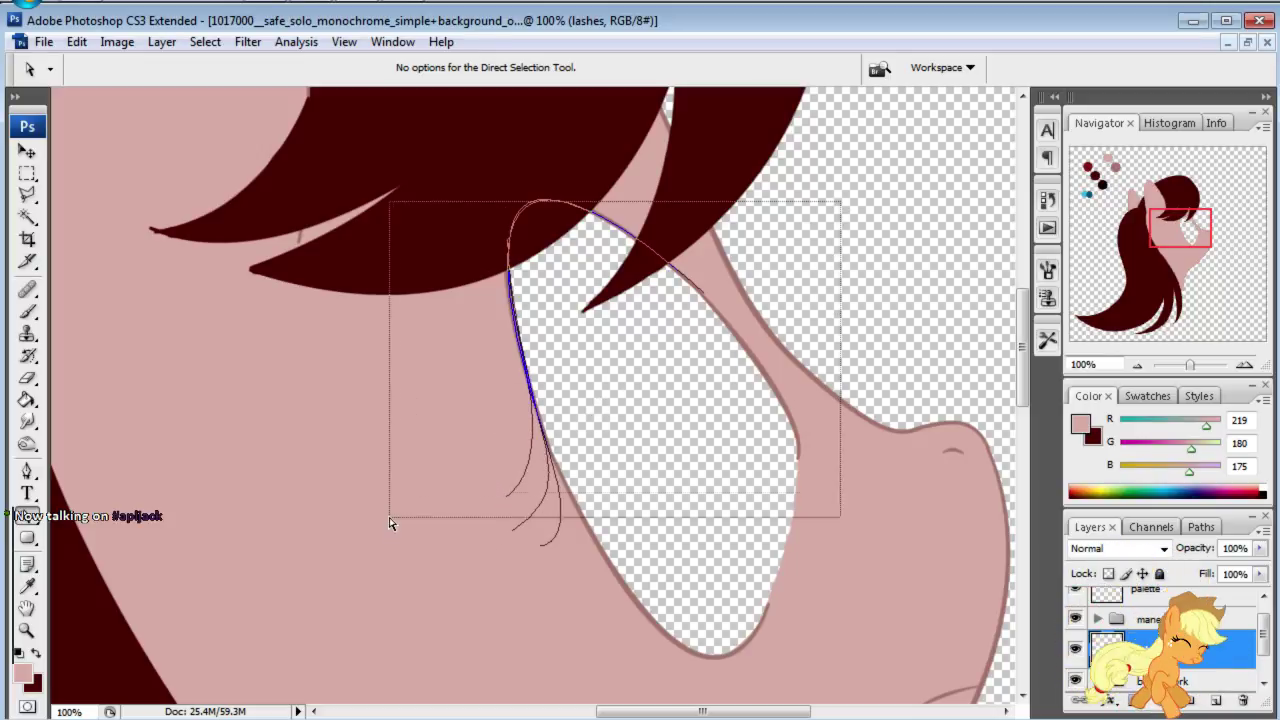
{"action": "left_click", "coordinate": [27, 311]}
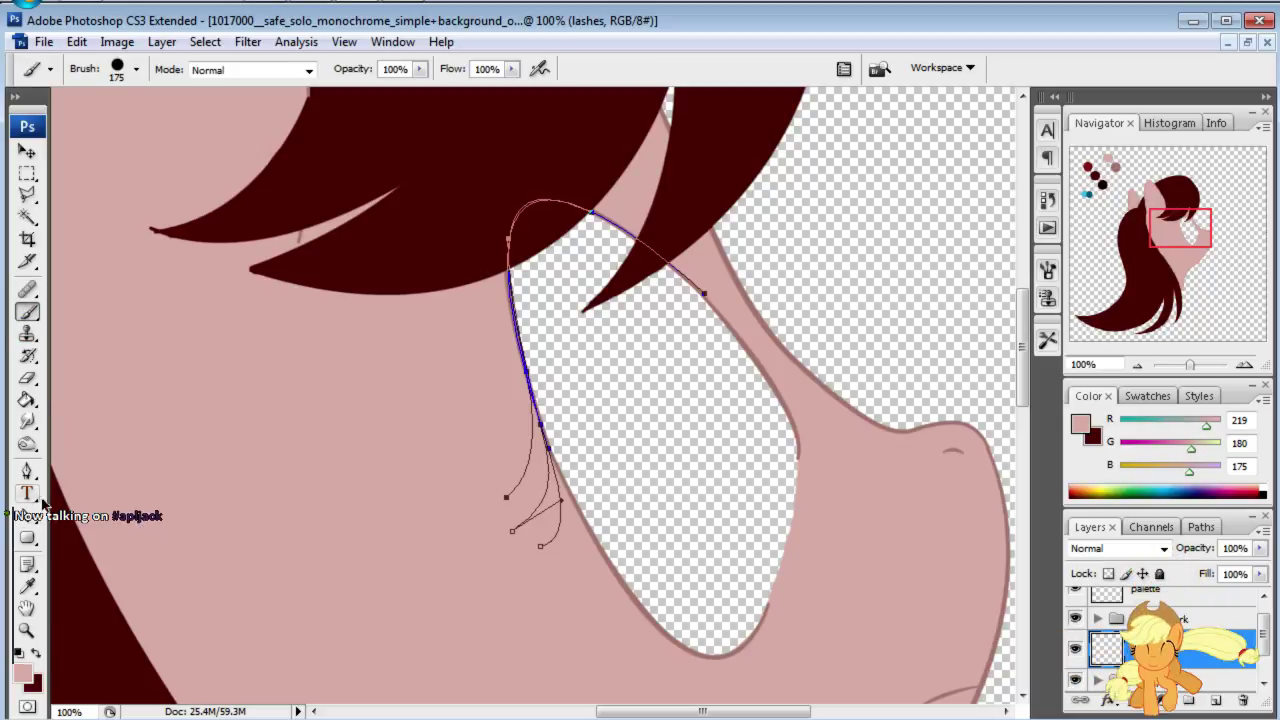
Step: Set the foreground to black and the brush to 18 px with 25% minimum diameter
{"action": "left_click", "coordinate": [22, 670]}
{"action": "left_click", "coordinate": [171, 609]}
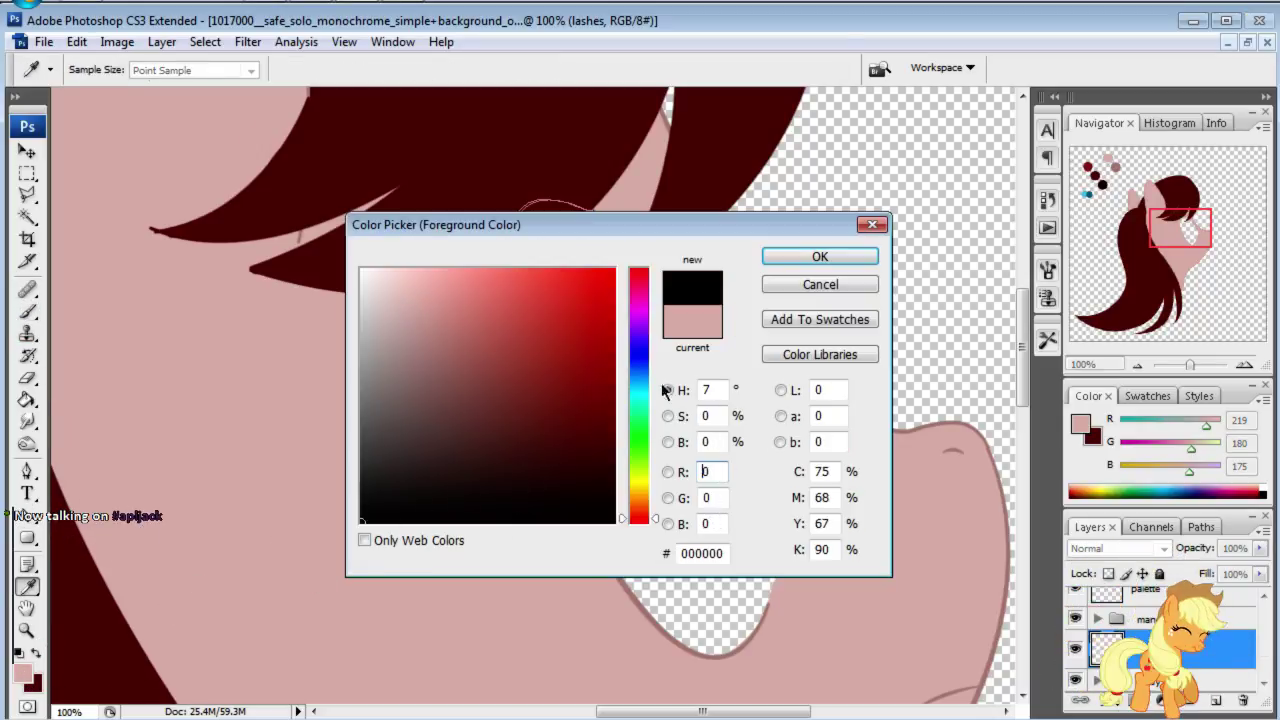
{"action": "left_click", "coordinate": [817, 254]}
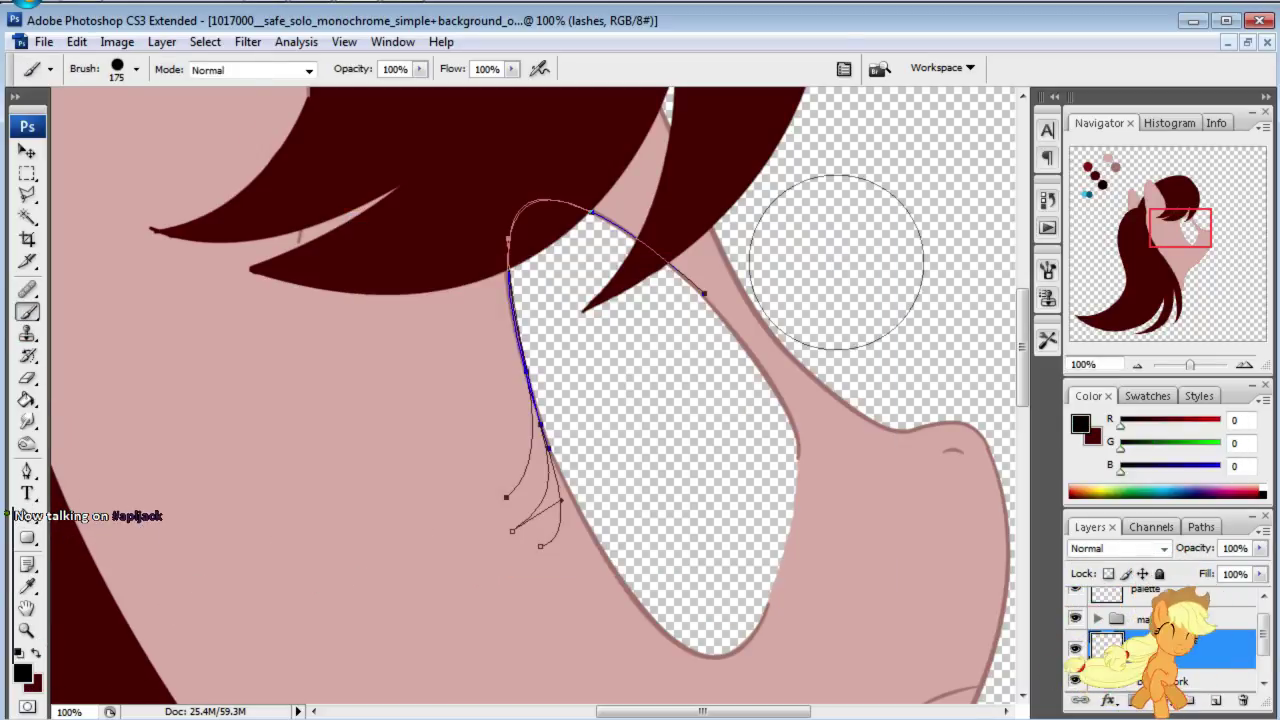
{"action": "left_click", "coordinate": [136, 69]}
{"action": "left_click", "coordinate": [224, 105]}
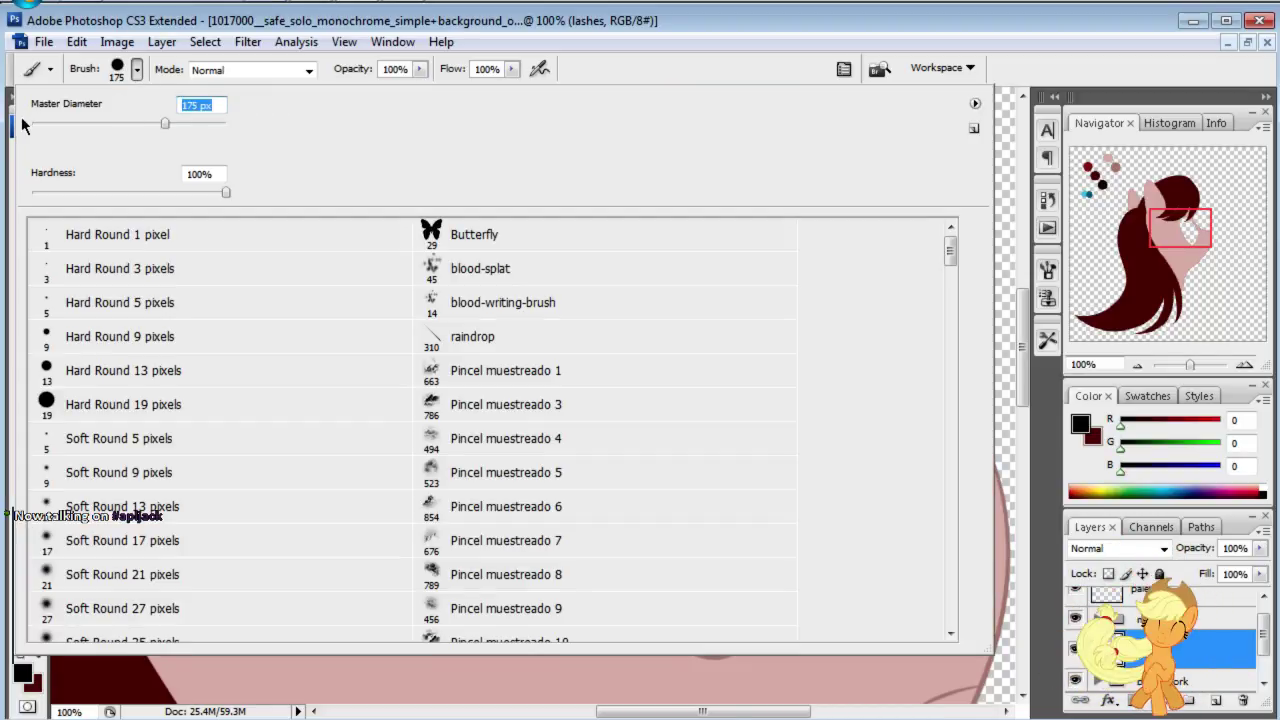
{"action": "type", "text": "18"}
{"action": "key", "text": "Return"}
{"action": "left_click", "coordinate": [1047, 270]}
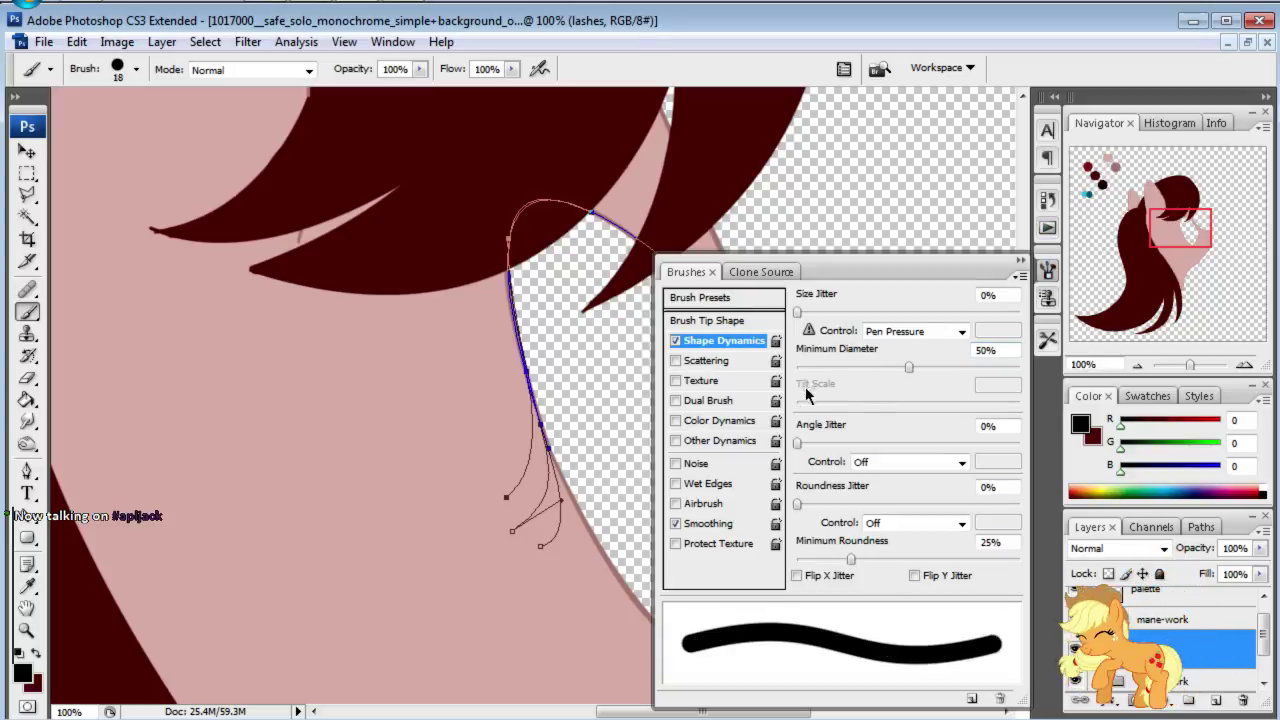
{"action": "left_click", "coordinate": [1000, 350]}
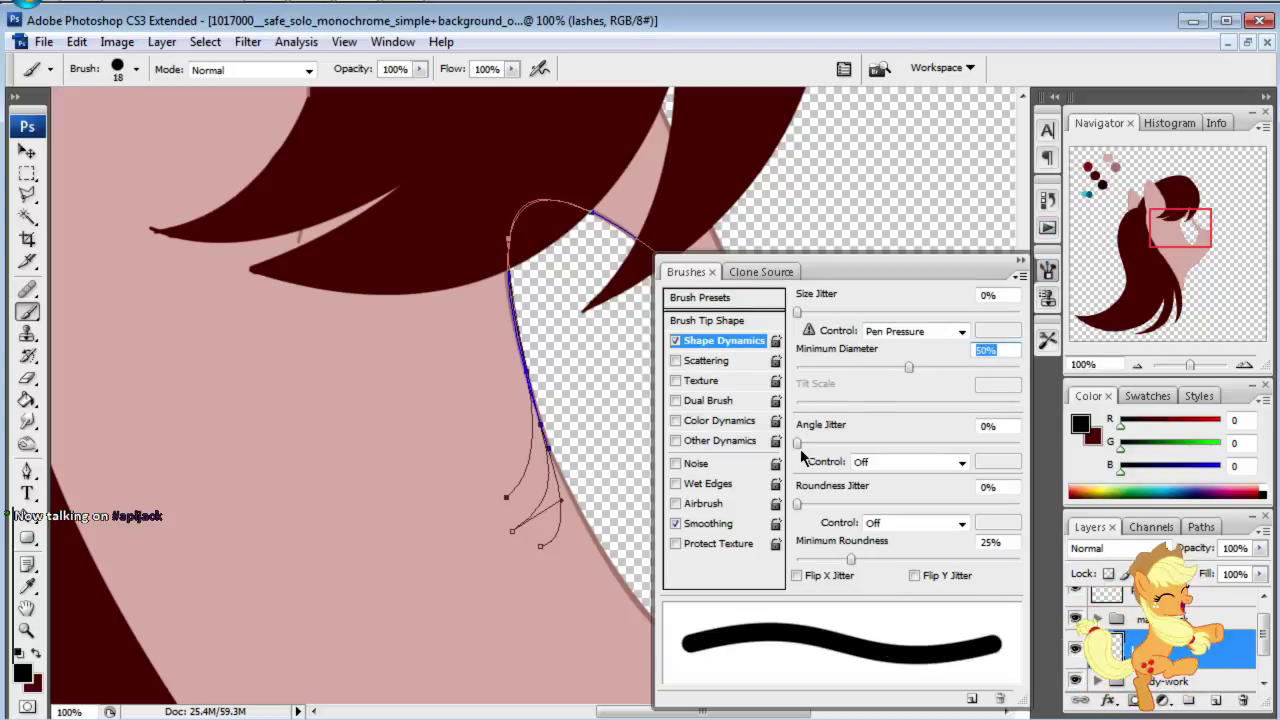
{"action": "type", "text": "25"}
{"action": "key", "text": "Return"}
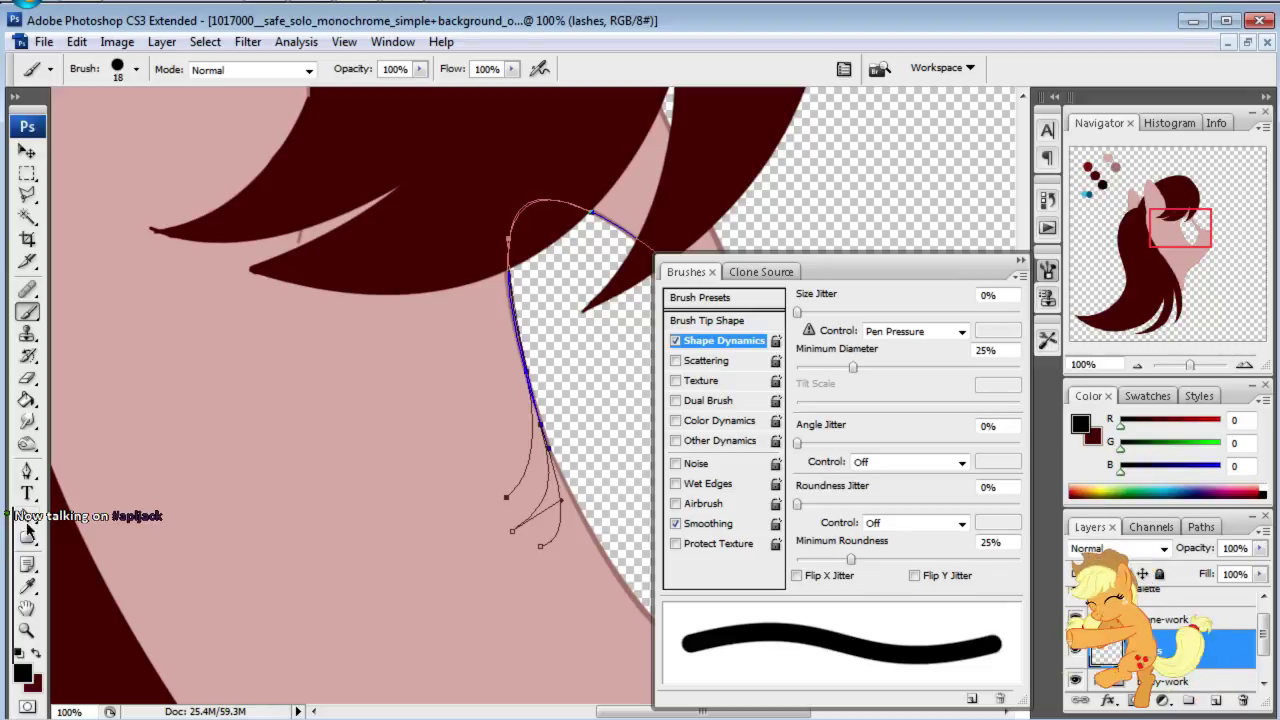
Step: Stroke the lash path with the black brush, producing thick tapered lashes
{"action": "left_click", "coordinate": [27, 471]}
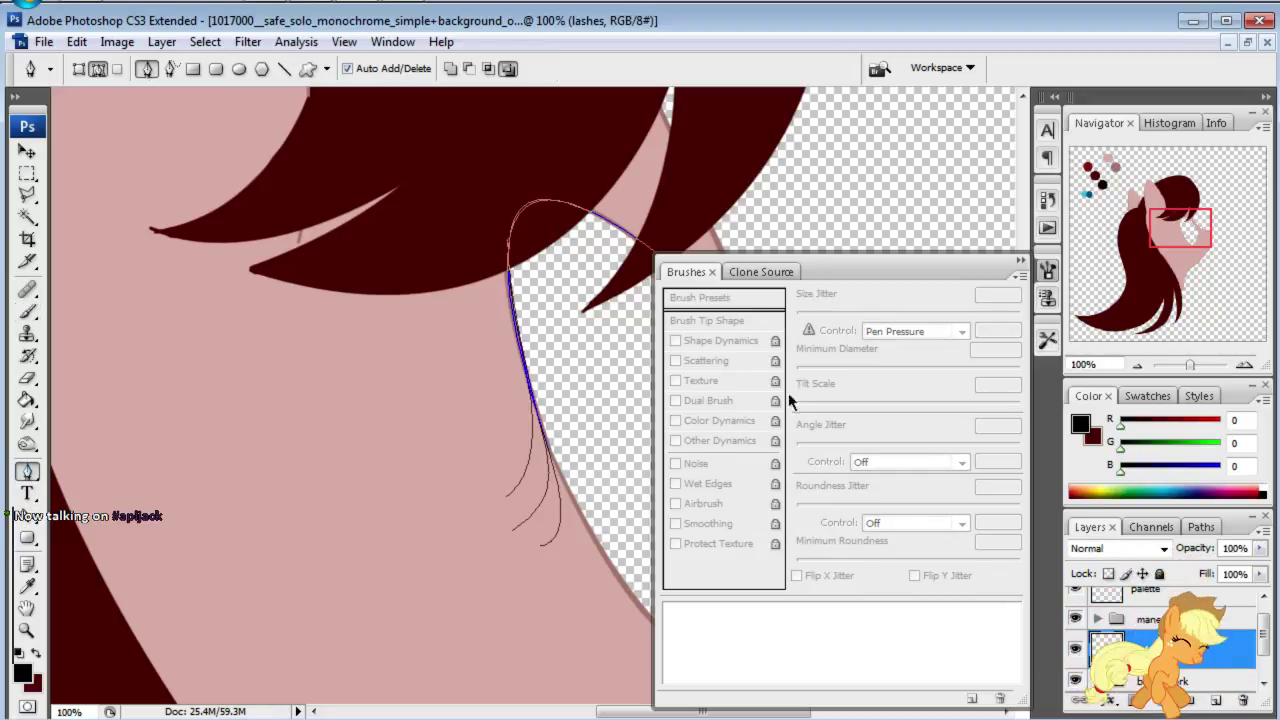
{"action": "left_click", "coordinate": [1020, 265]}
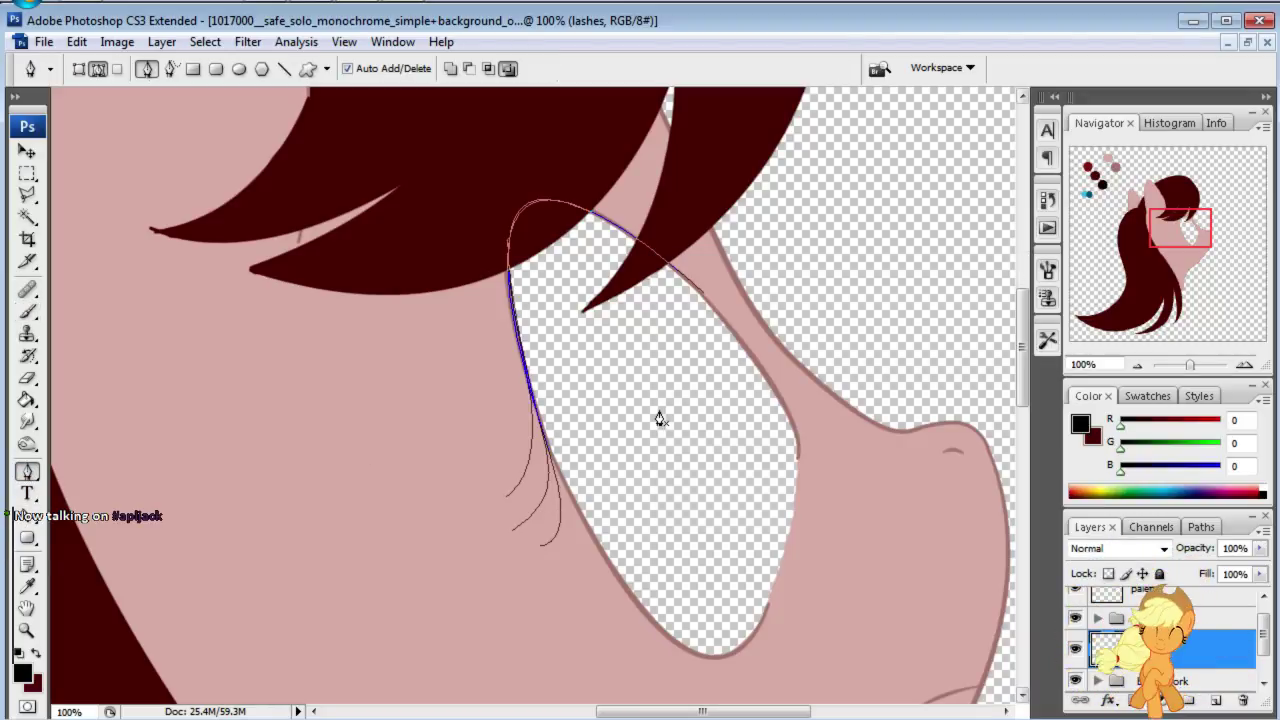
{"action": "right_click", "coordinate": [660, 415]}
{"action": "left_click", "coordinate": [723, 547]}
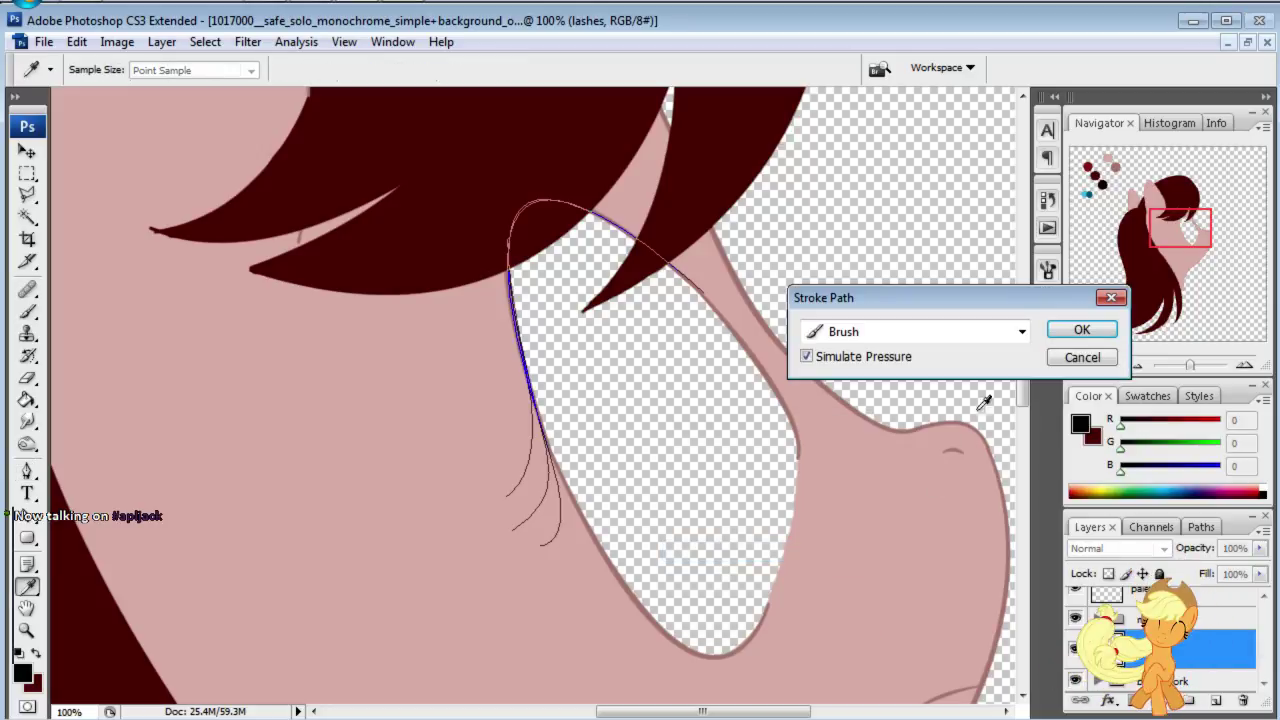
{"action": "left_click", "coordinate": [1082, 331]}
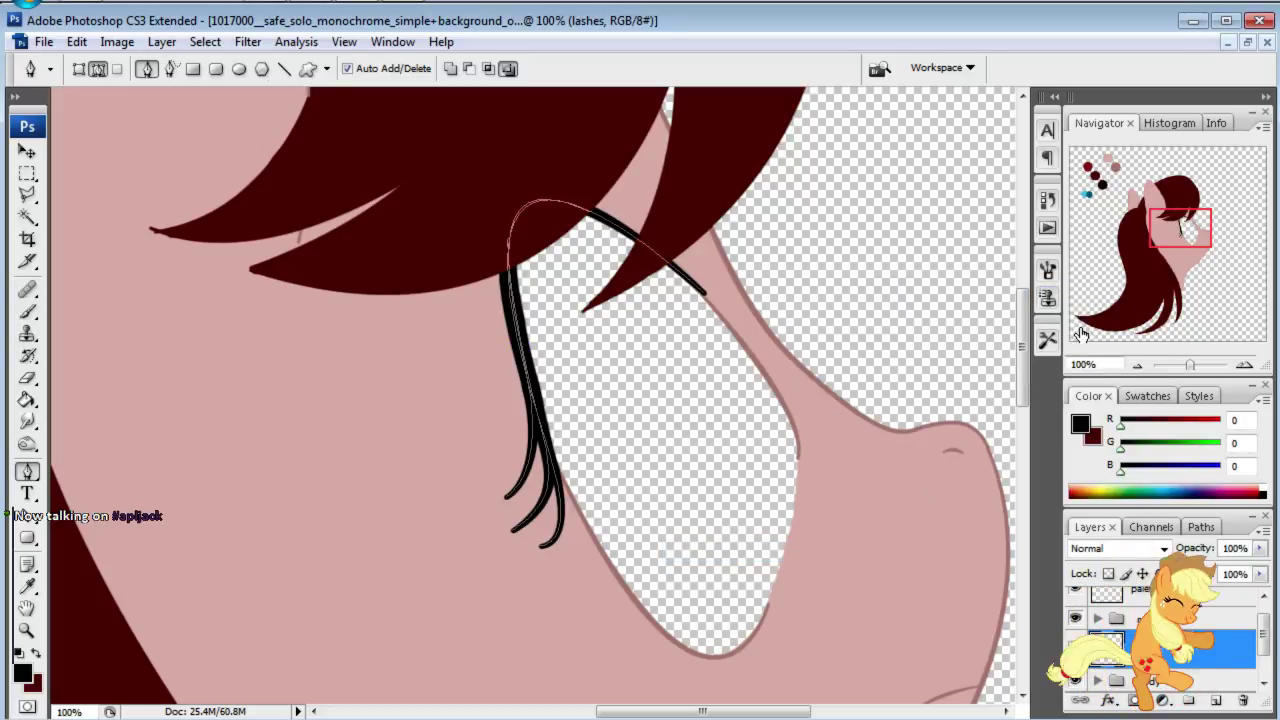
{"action": "key", "text": "Return"}
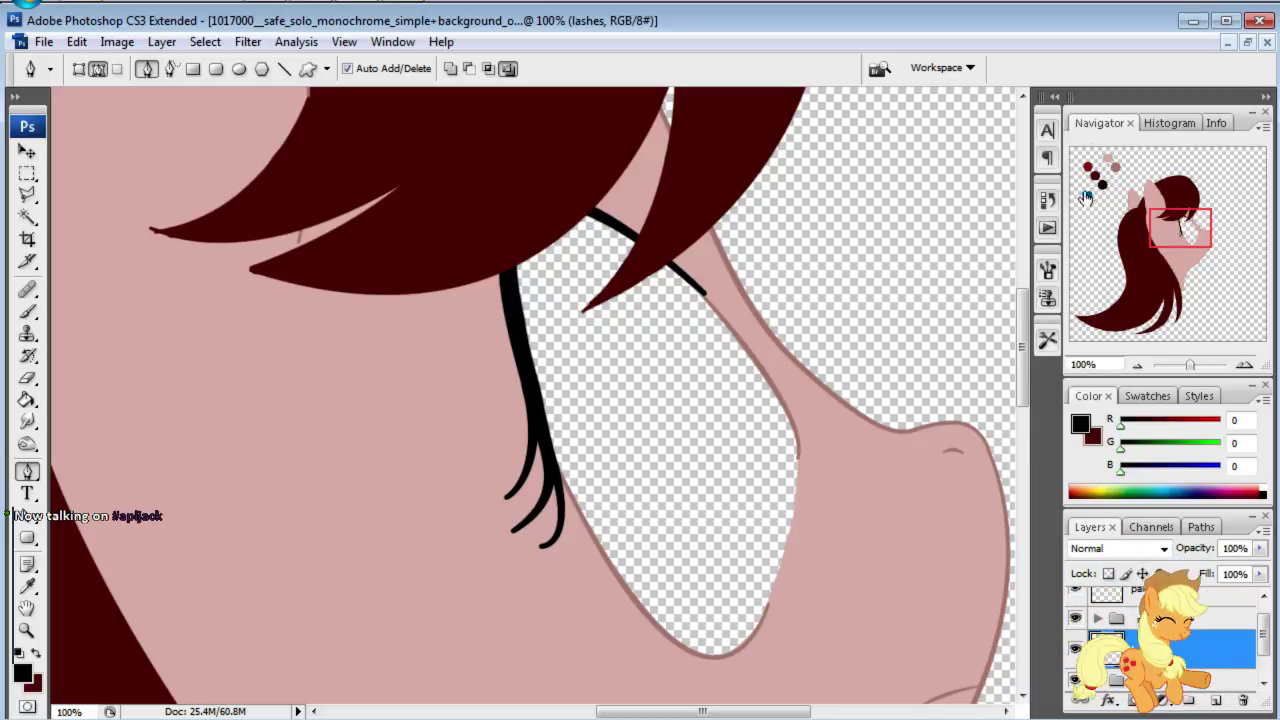
Step: Draw two curved lash paths curling out from the eye's lower corner
{"action": "left_click_drag", "start_coordinate": [1183, 226], "coordinate": [1185, 234]}
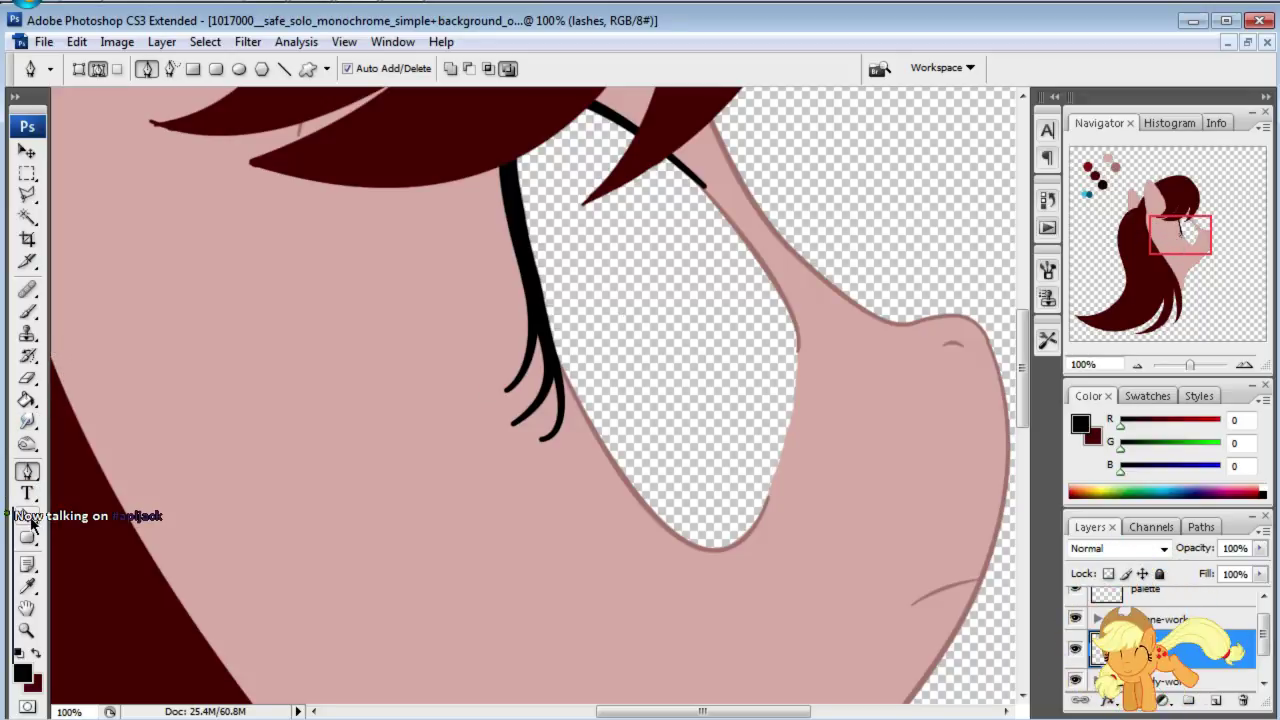
{"action": "left_click", "coordinate": [781, 458]}
{"action": "left_click_drag", "start_coordinate": [734, 550], "coordinate": [690, 577]}
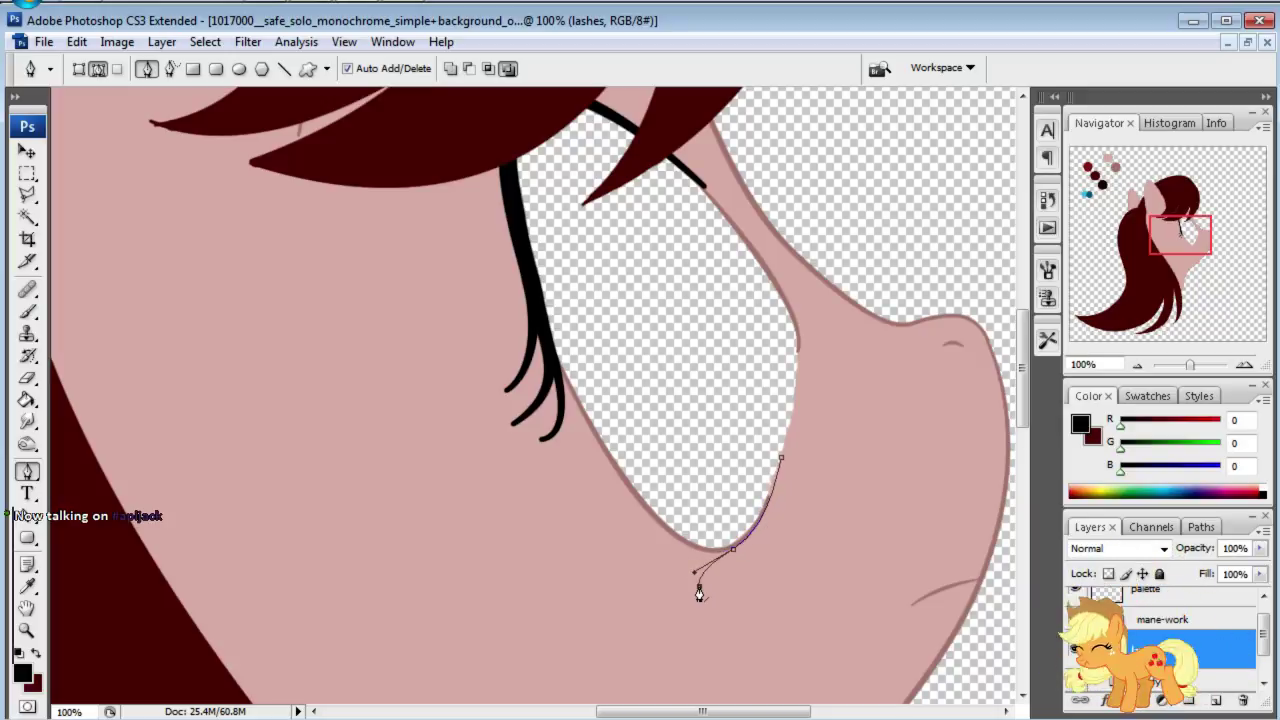
{"action": "key", "text": "Return"}
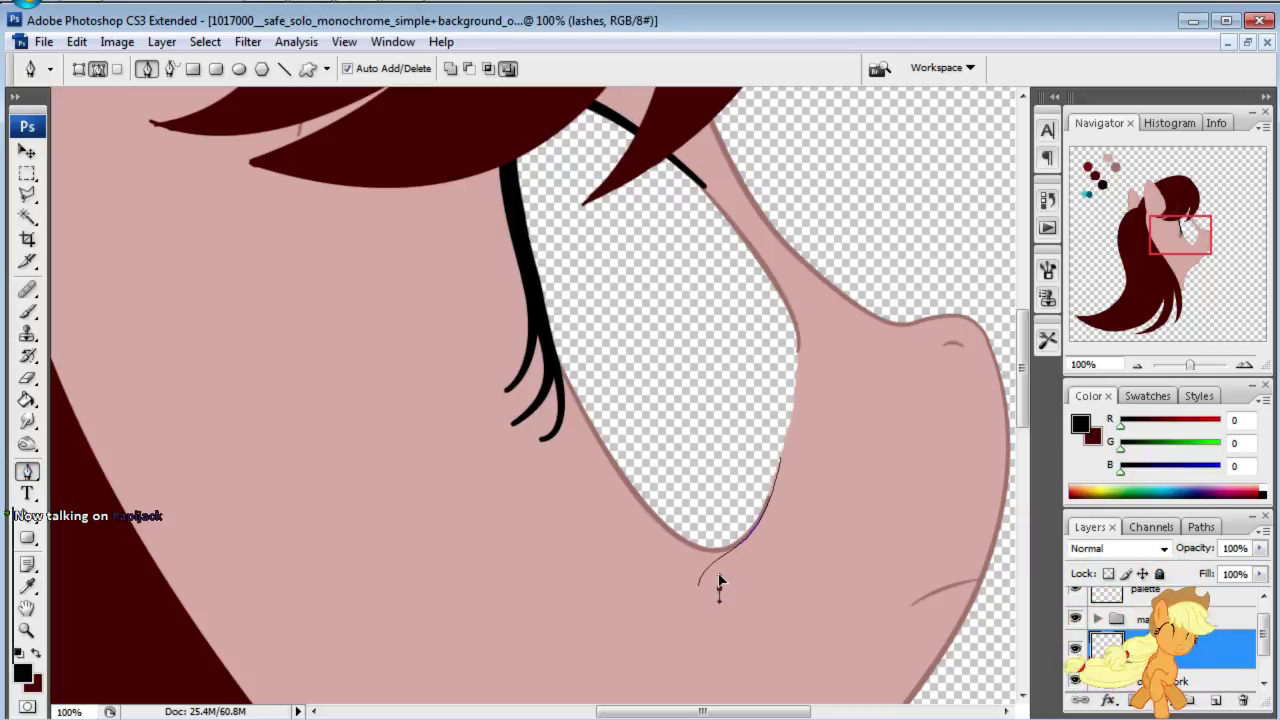
{"action": "left_click", "coordinate": [754, 536]}
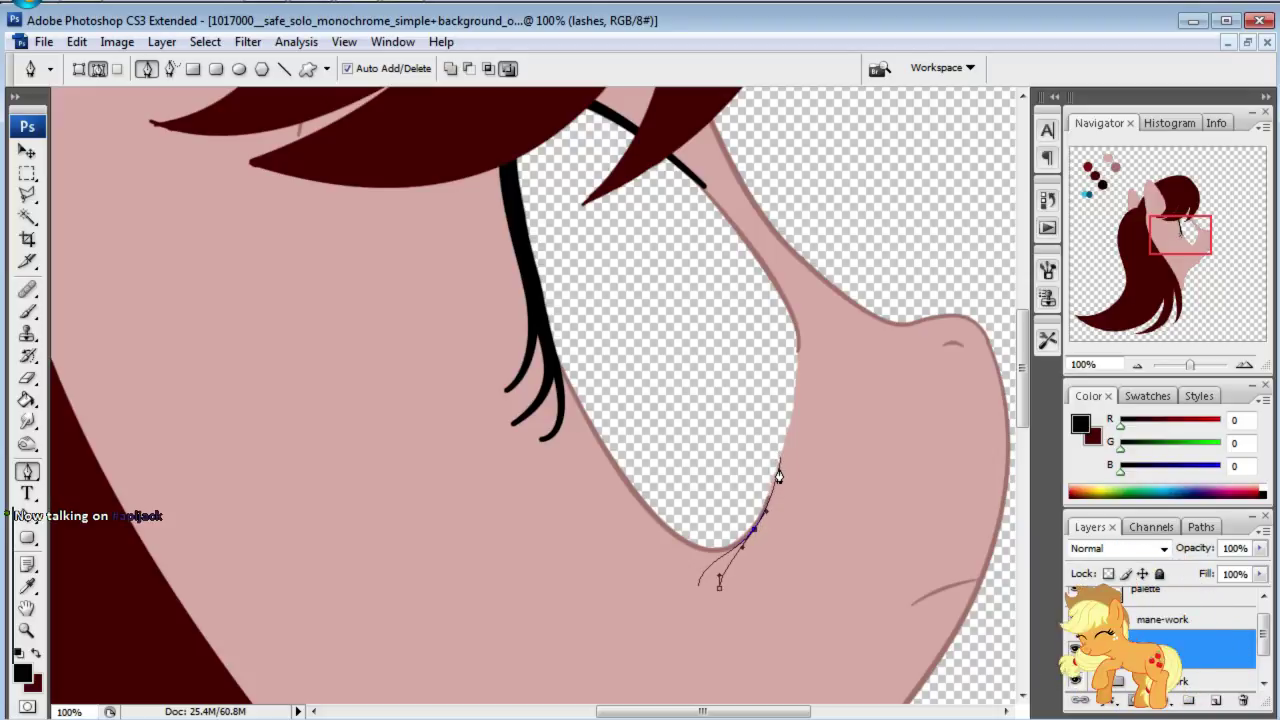
{"action": "left_click_drag", "start_coordinate": [779, 466], "coordinate": [836, 440]}
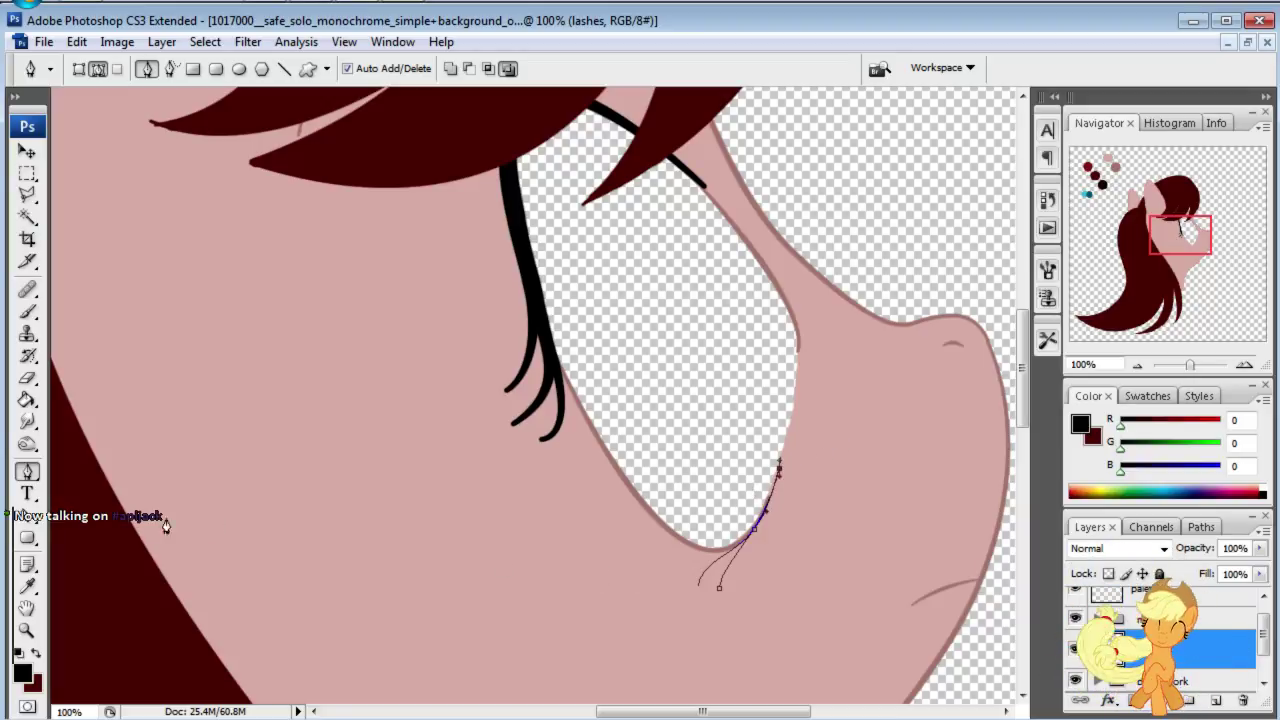
Step: Set the brush master diameter to 12 px
{"action": "left_click", "coordinate": [27, 313]}
{"action": "left_click", "coordinate": [138, 70]}
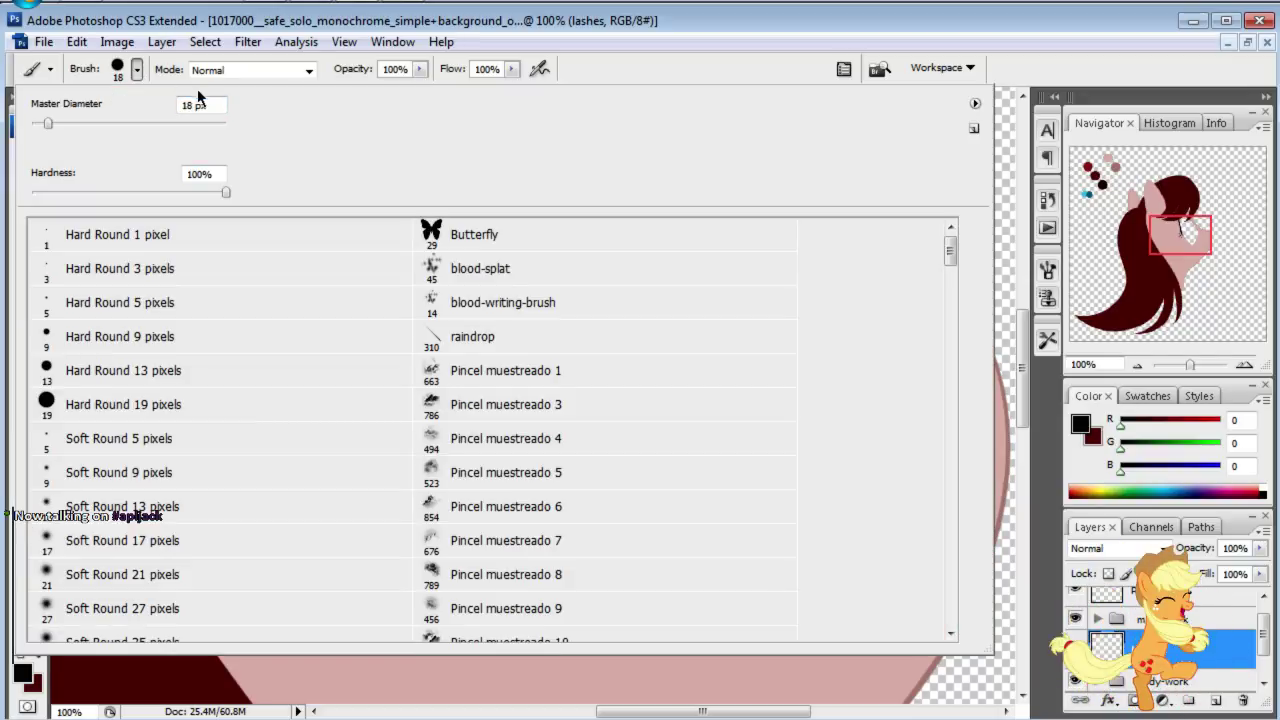
{"action": "left_click_drag", "start_coordinate": [196, 116], "coordinate": [148, 127]}
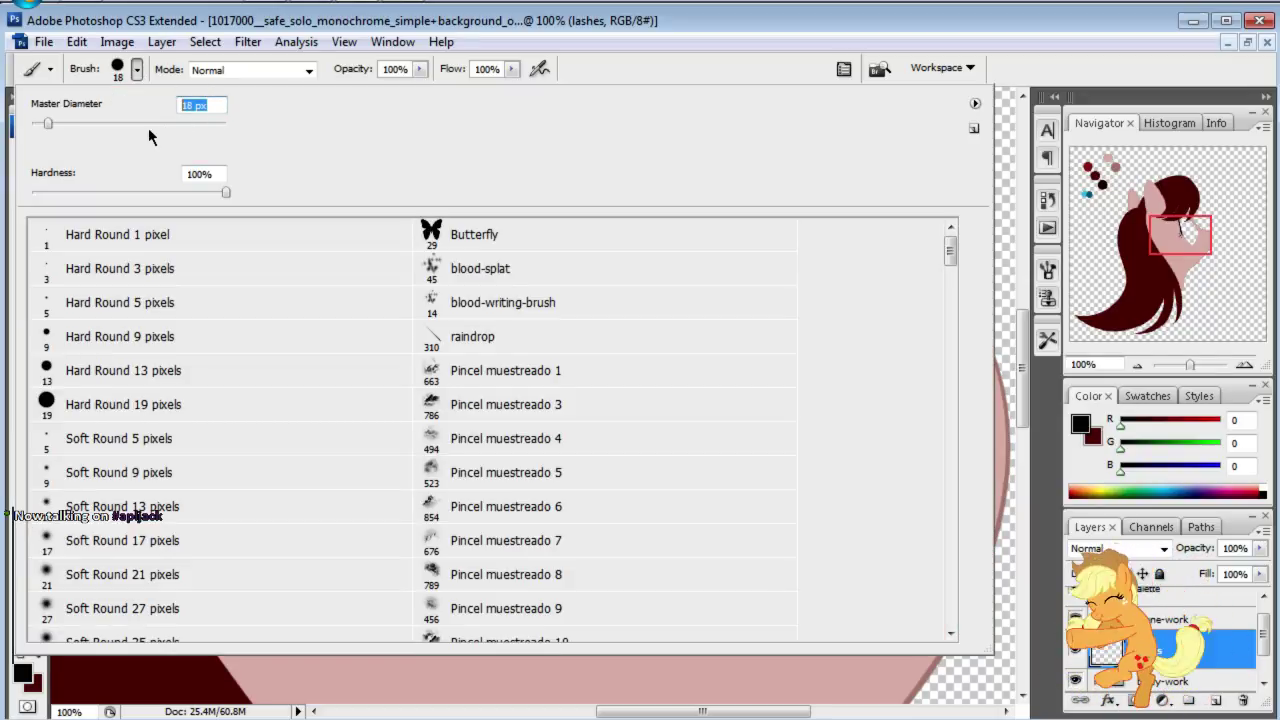
{"action": "type", "text": "12"}
{"action": "key", "text": "Return"}
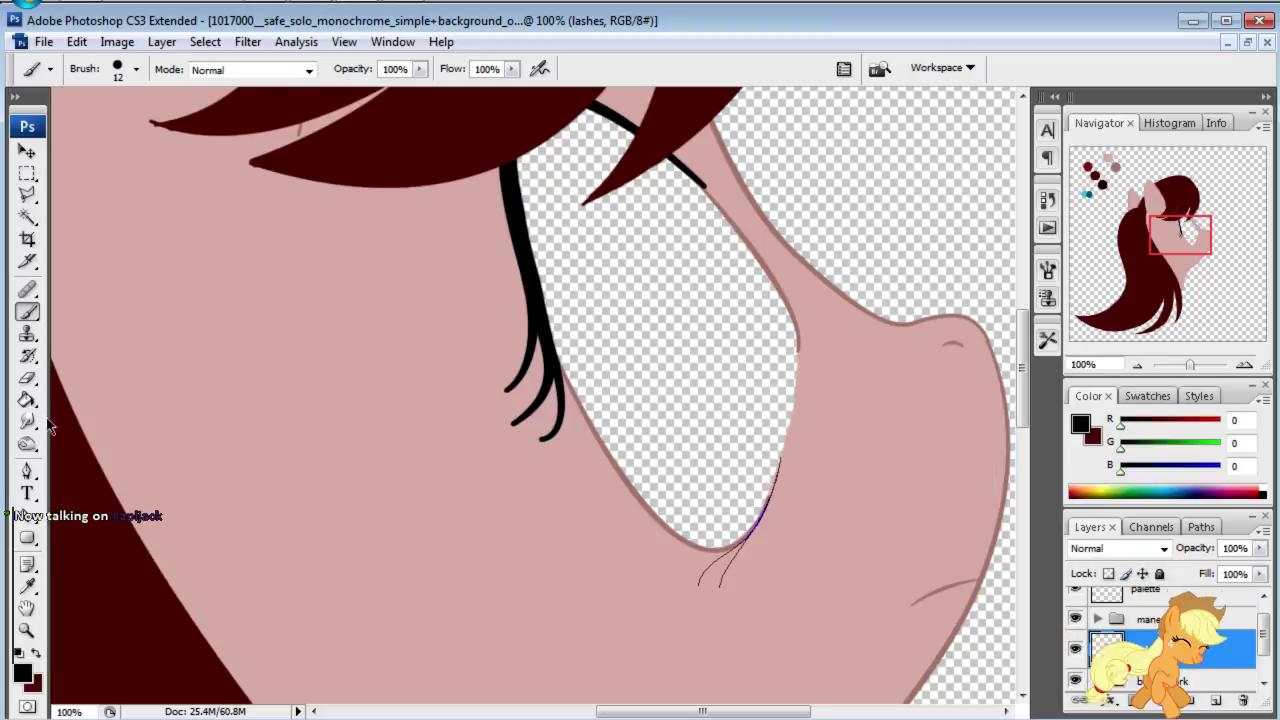
Step: Stroke the lower-corner lash path with the 12 px black brush
{"action": "left_click", "coordinate": [27, 471]}
{"action": "right_click", "coordinate": [570, 548]}
{"action": "left_click", "coordinate": [670, 686]}
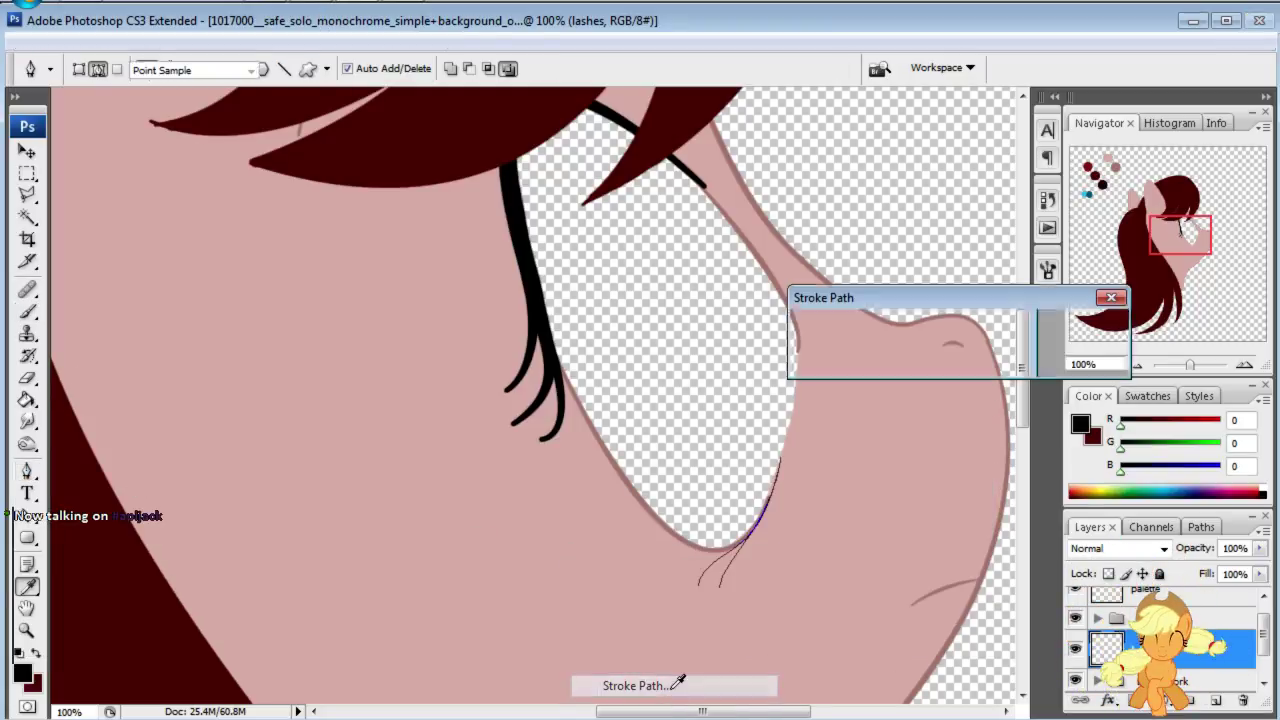
{"action": "left_click", "coordinate": [1088, 333]}
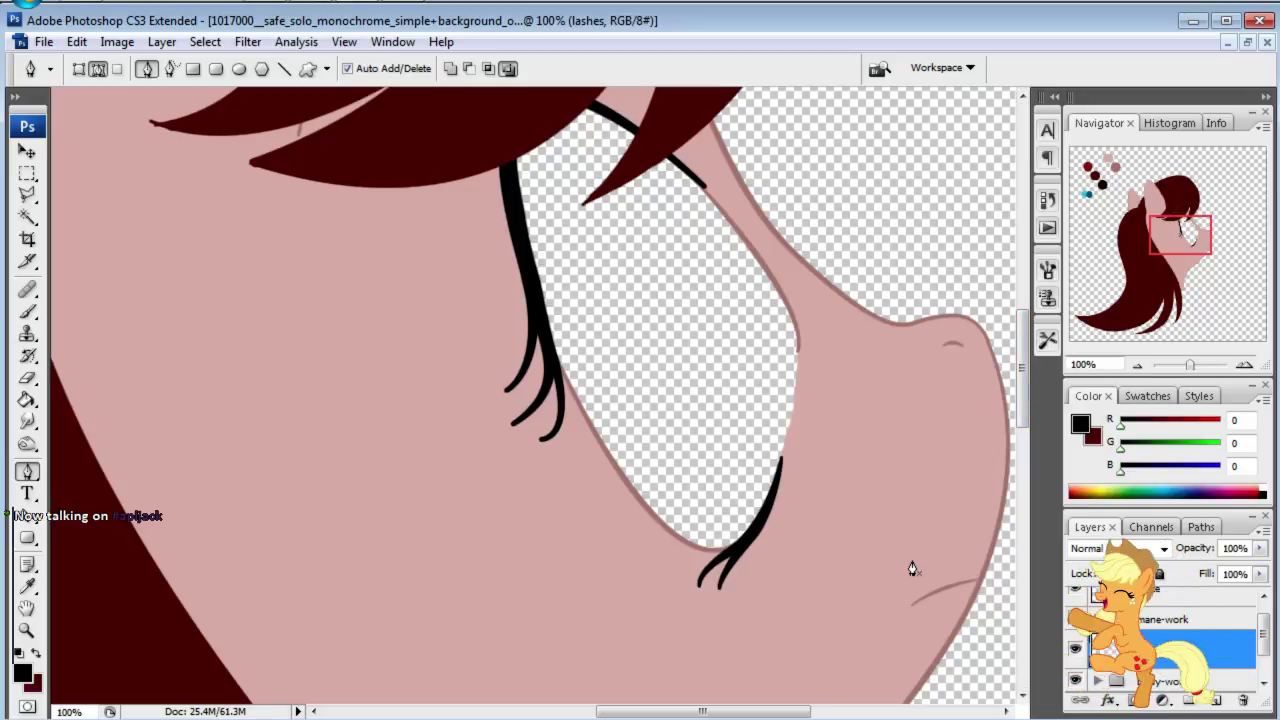
{"action": "left_click_drag", "start_coordinate": [1195, 253], "coordinate": [1193, 244]}
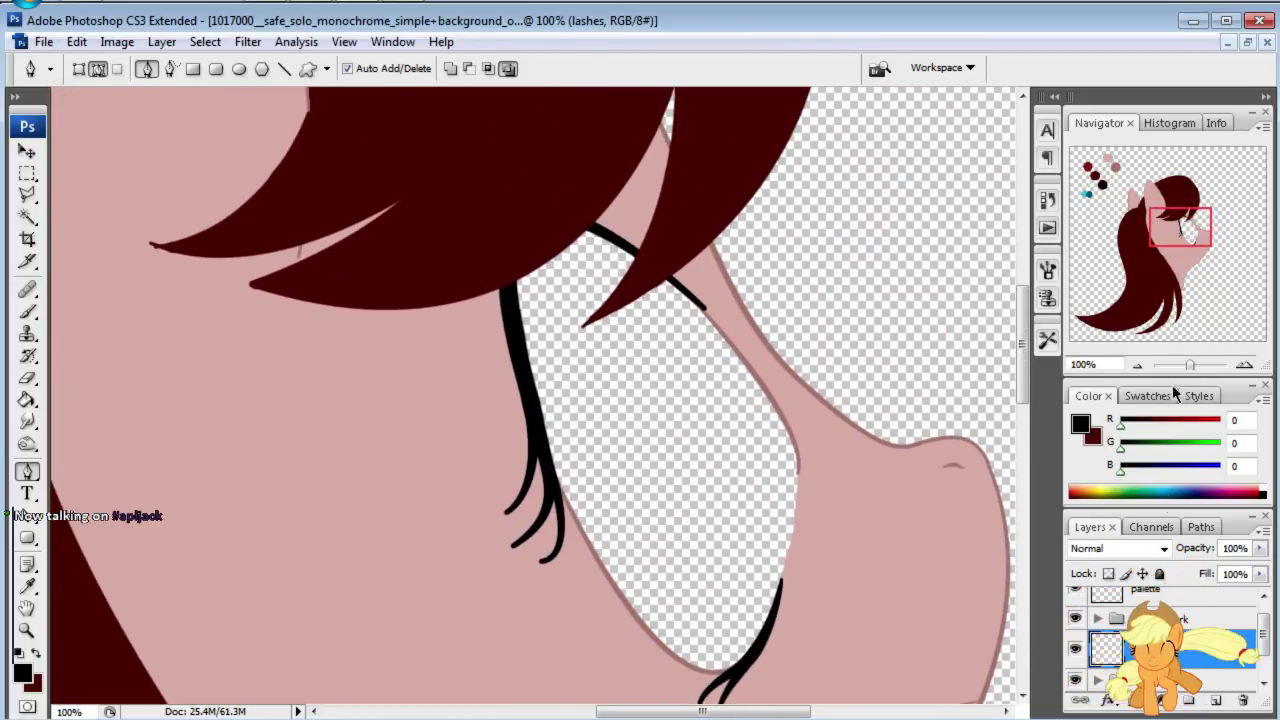
Step: Briefly show then hide the reference image layer and reframe the view on the eye
{"action": "scroll", "coordinate": [1160, 630], "scroll_direction": "down", "scroll_amount": 1}
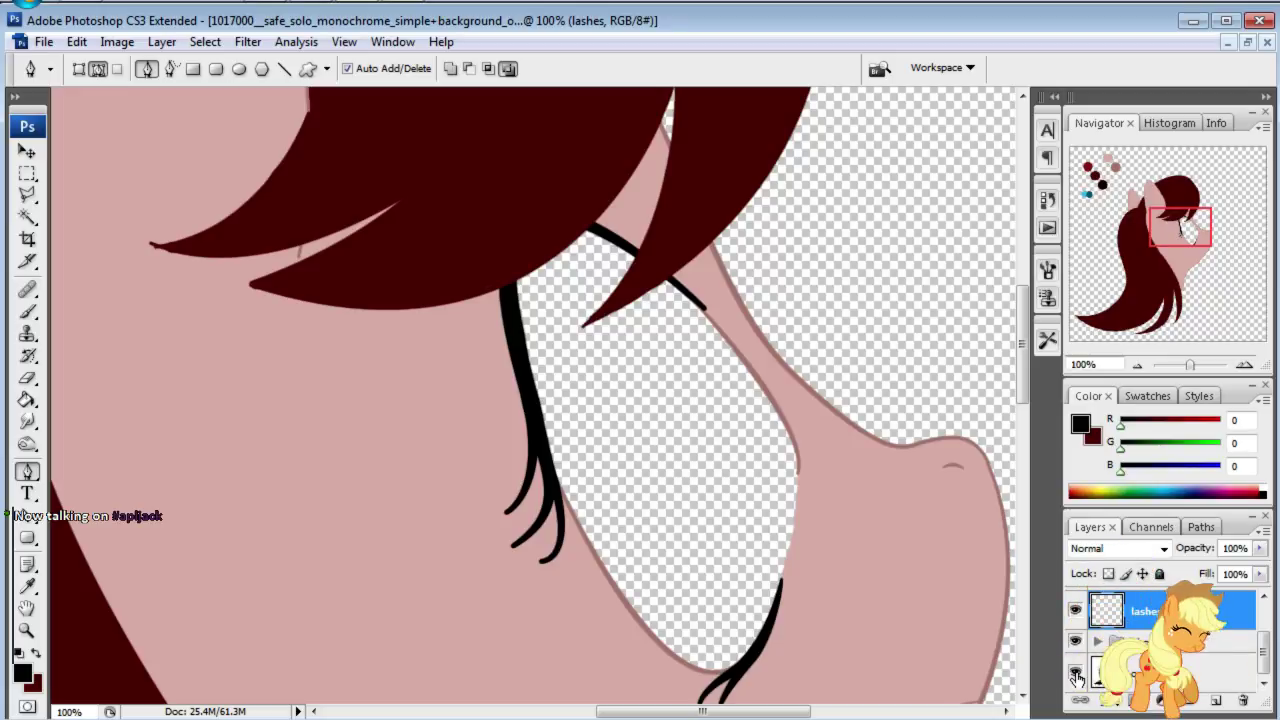
{"action": "left_click", "coordinate": [1076, 676]}
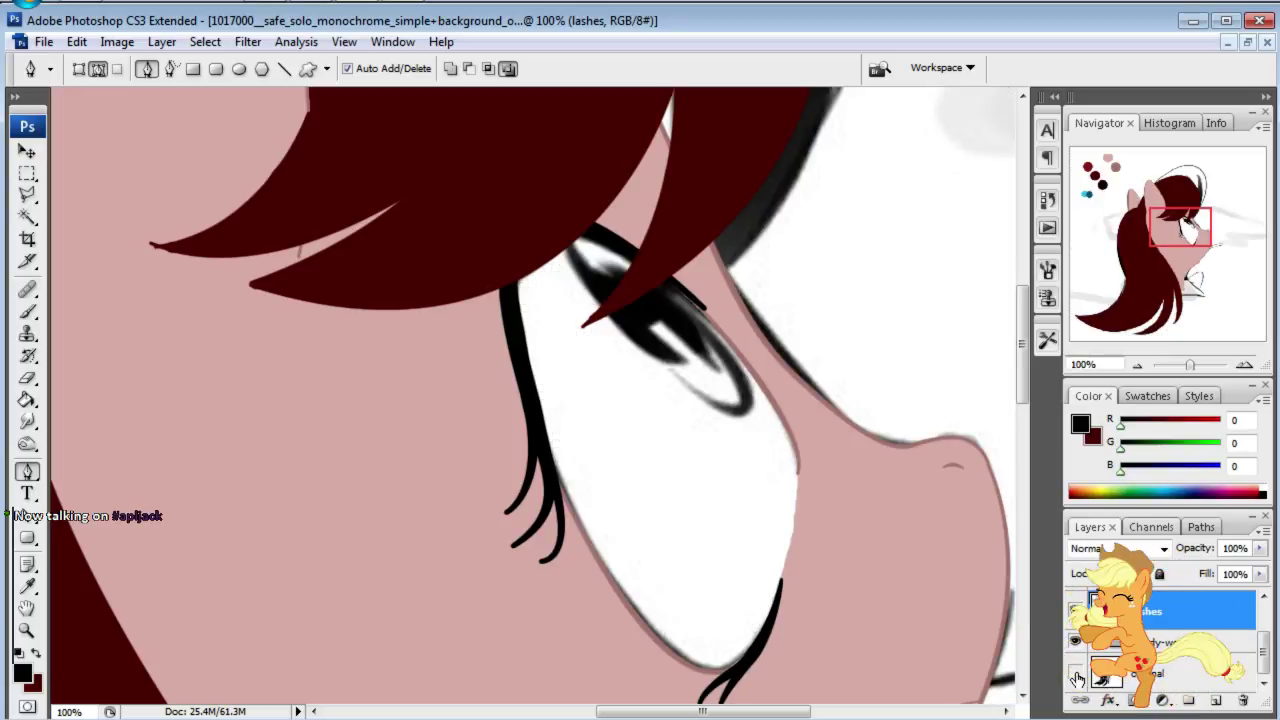
{"action": "left_click", "coordinate": [1076, 676]}
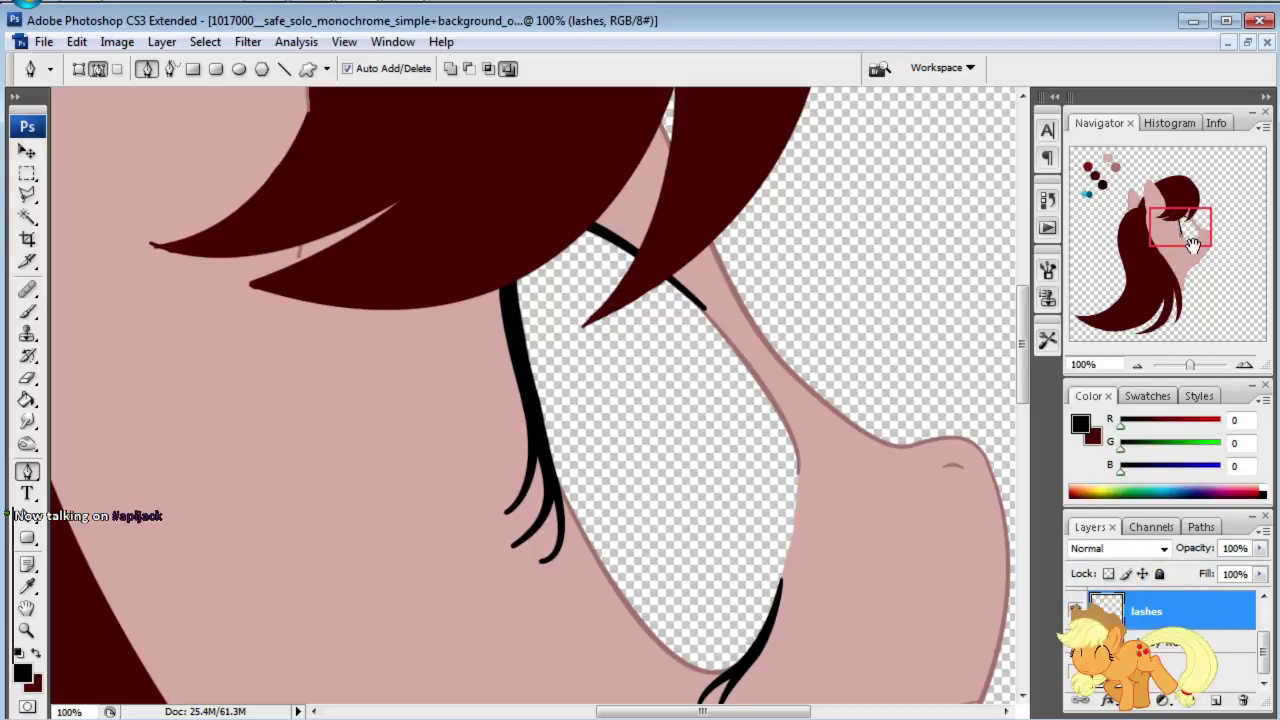
{"action": "mouse_move", "coordinate": [1193, 246]}
{"action": "left_mouse_down"}
{"action": "mouse_move", "coordinate": [1195, 258]}
{"action": "mouse_move", "coordinate": [1190, 230]}
{"action": "left_mouse_up"}
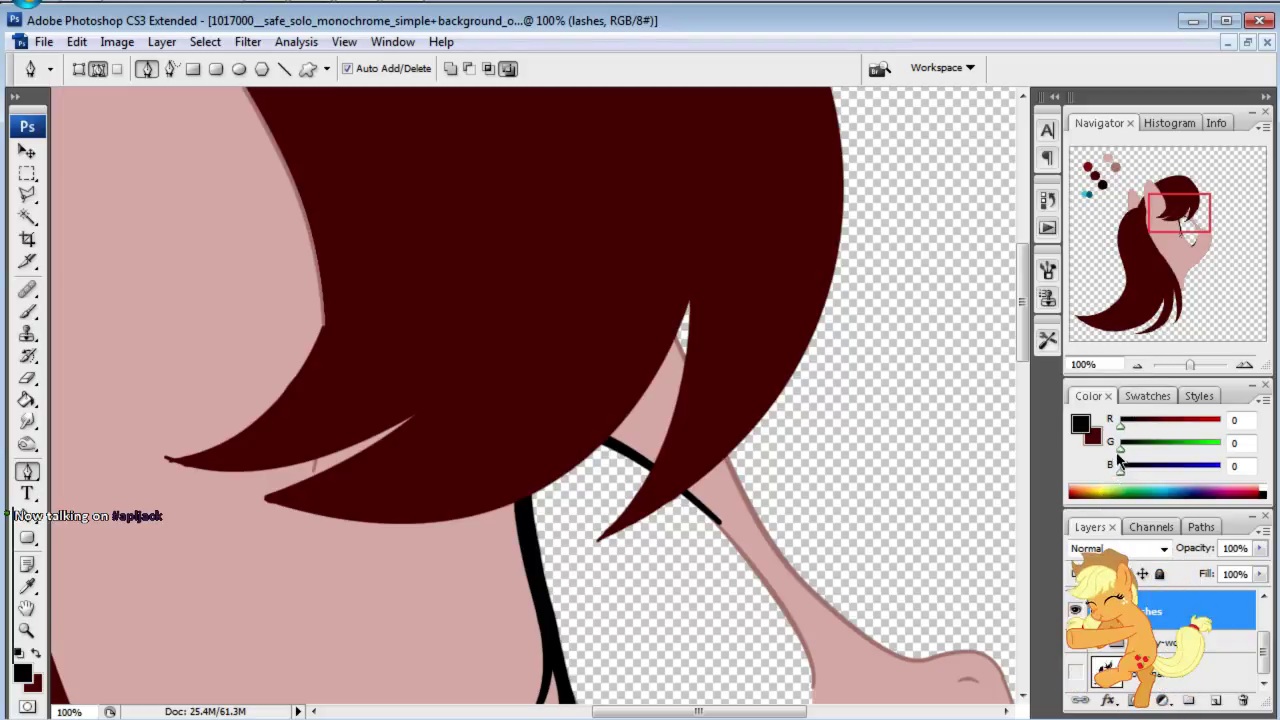
{"action": "left_click", "coordinate": [1122, 424]}
{"action": "left_click_drag", "start_coordinate": [1205, 218], "coordinate": [1218, 246]}
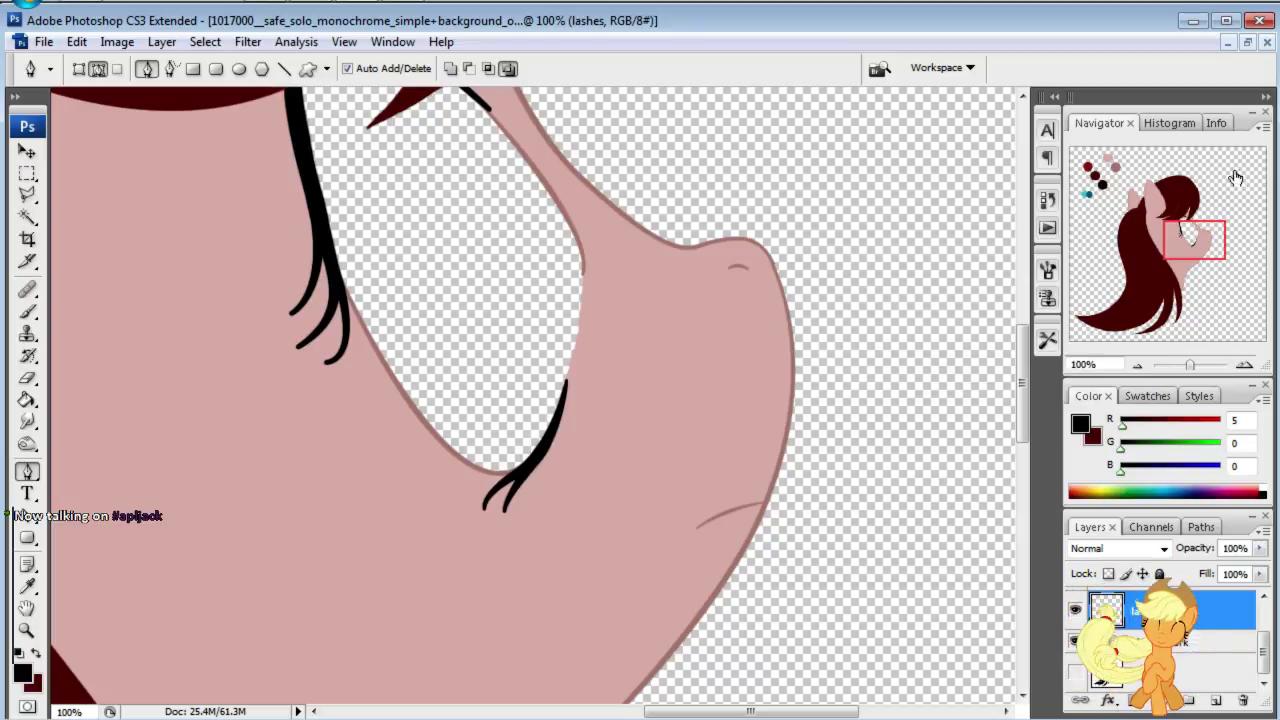
{"action": "left_click_drag", "start_coordinate": [1187, 242], "coordinate": [1188, 236]}
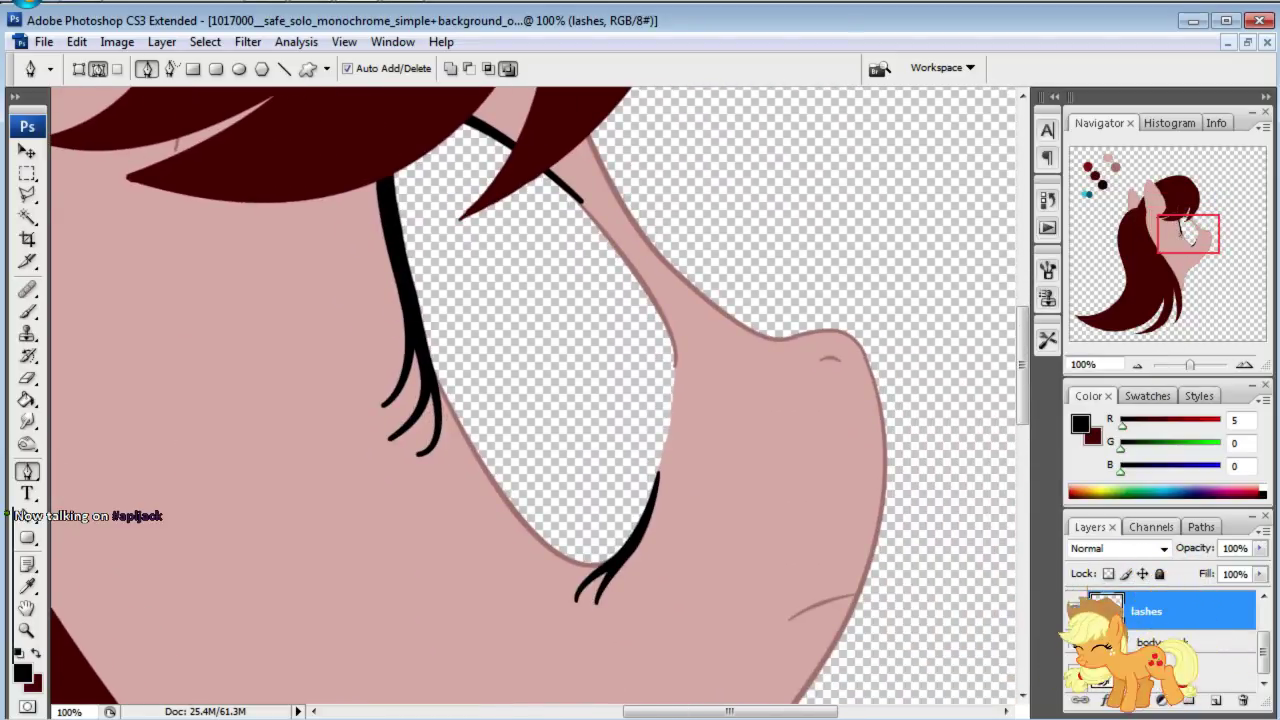
Step: Create a group named eyes containing a new empty layer named whites
{"action": "left_click", "coordinate": [1163, 672]}
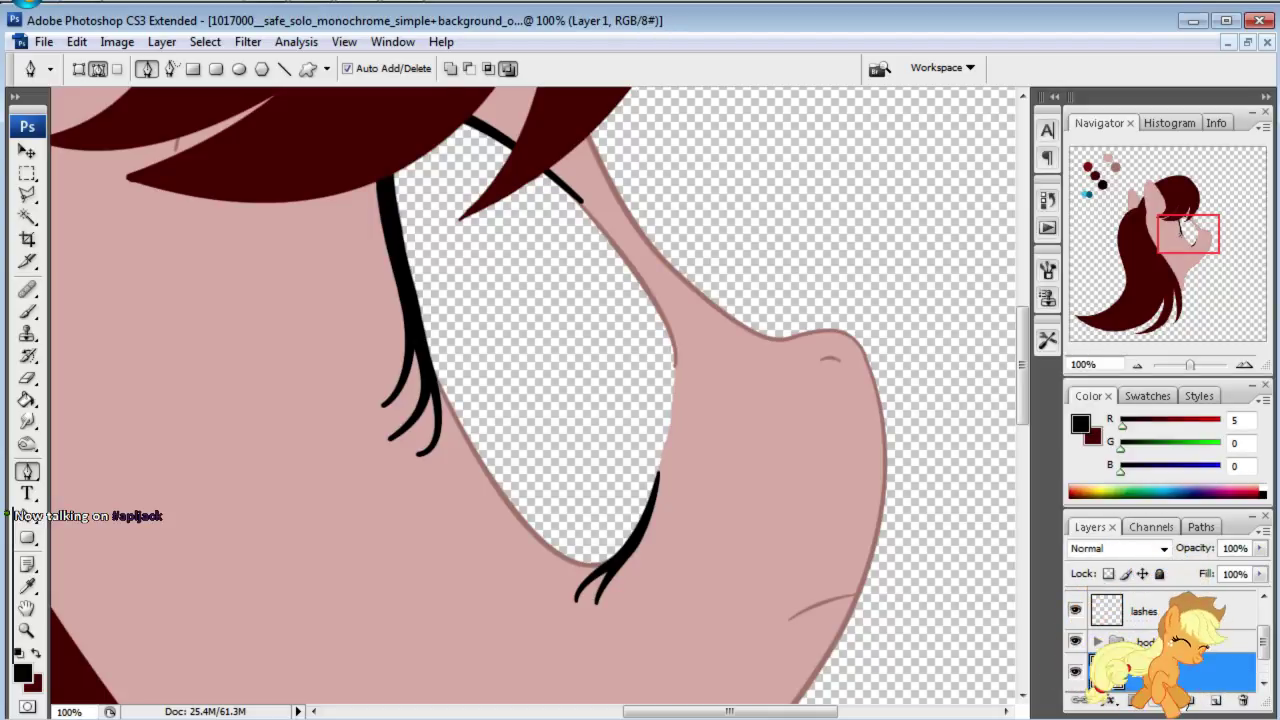
{"action": "left_click", "coordinate": [1188, 701]}
{"action": "double_click", "coordinate": [1160, 666]}
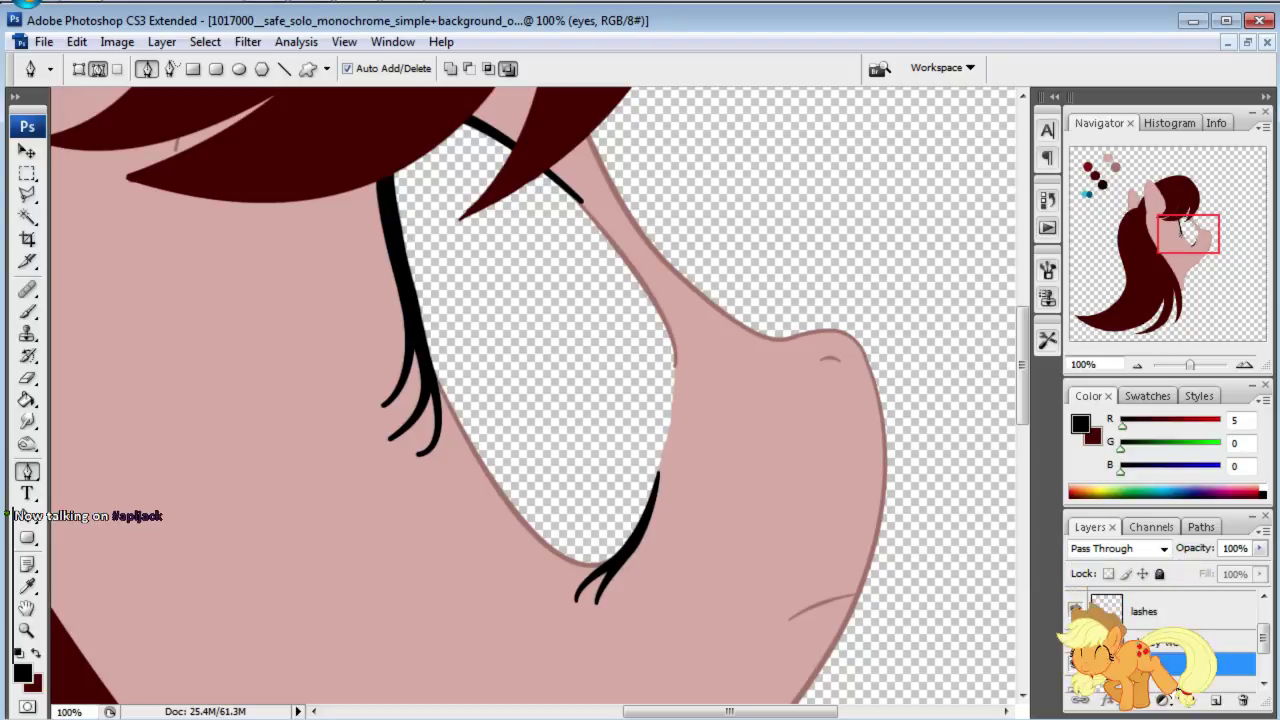
{"action": "scroll", "coordinate": [1160, 640], "scroll_direction": "down", "scroll_amount": 1}
{"action": "key", "text": "ctrl+shift+alt+n"}
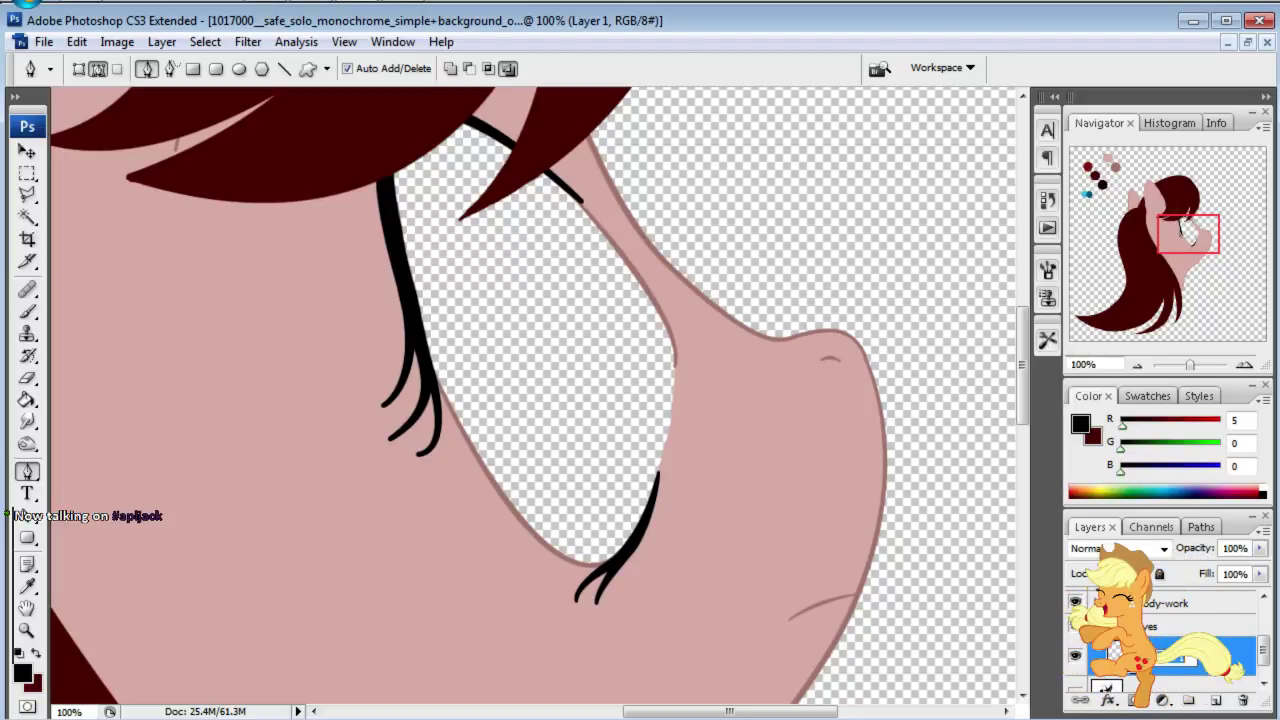
{"action": "key", "text": "Return"}
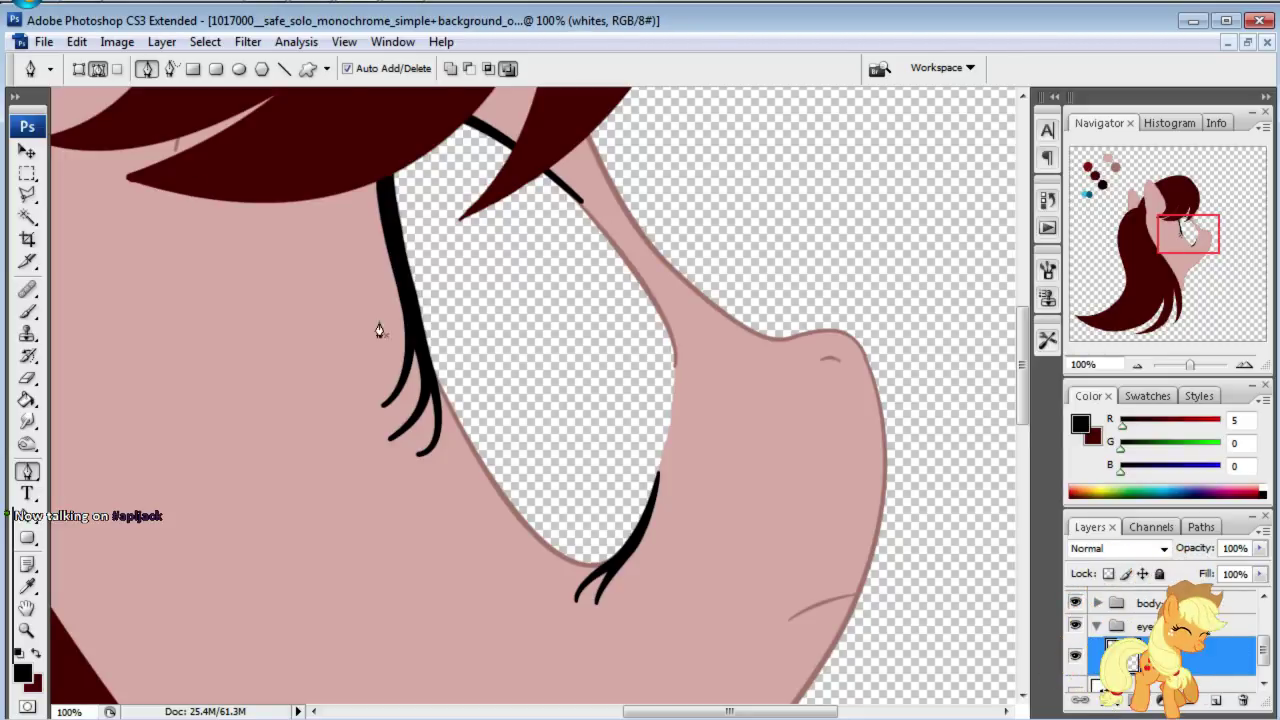
Step: Paint the eye opening pure white (ffffff) with a 90 px brush
{"action": "left_click", "coordinate": [27, 314]}
{"action": "left_click", "coordinate": [22, 673]}
{"action": "left_click", "coordinate": [362, 270]}
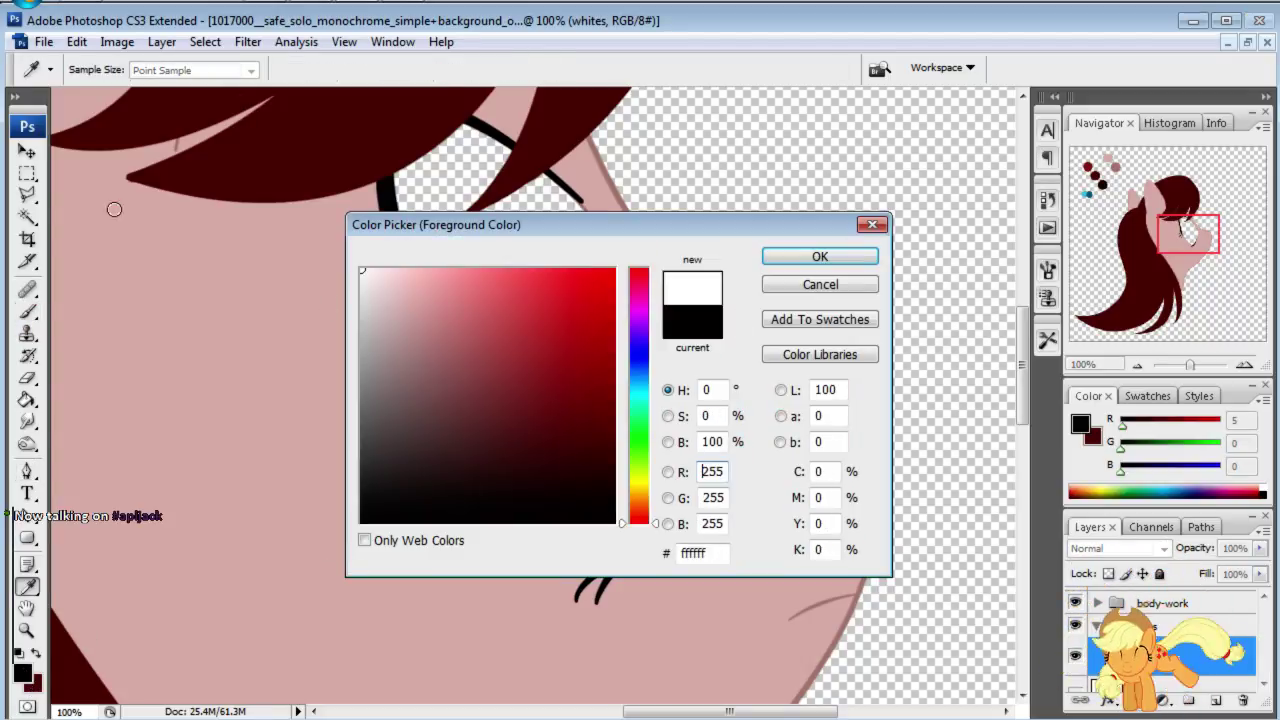
{"action": "left_click", "coordinate": [836, 258]}
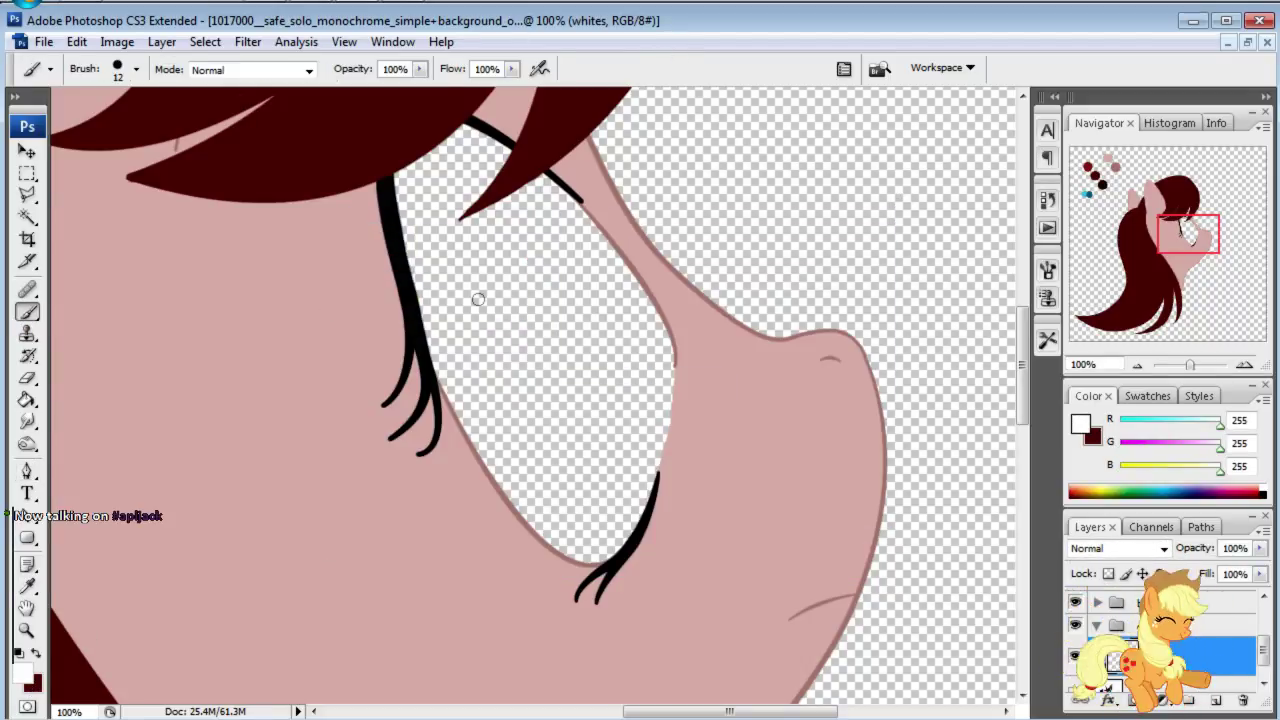
{"action": "key", "text": "bracketright"}
{"action": "key", "text": "bracketright"}
{"action": "key", "text": "bracketright"}
{"action": "mouse_move", "coordinate": [430, 200]}
{"action": "left_mouse_down"}
{"action": "mouse_move", "coordinate": [455, 145]}
{"action": "mouse_move", "coordinate": [414, 294]}
{"action": "mouse_move", "coordinate": [480, 357]}
{"action": "mouse_move", "coordinate": [614, 534]}
{"action": "mouse_move", "coordinate": [625, 370]}
{"action": "mouse_move", "coordinate": [491, 186]}
{"action": "mouse_move", "coordinate": [657, 509]}
{"action": "mouse_move", "coordinate": [571, 251]}
{"action": "left_mouse_up"}
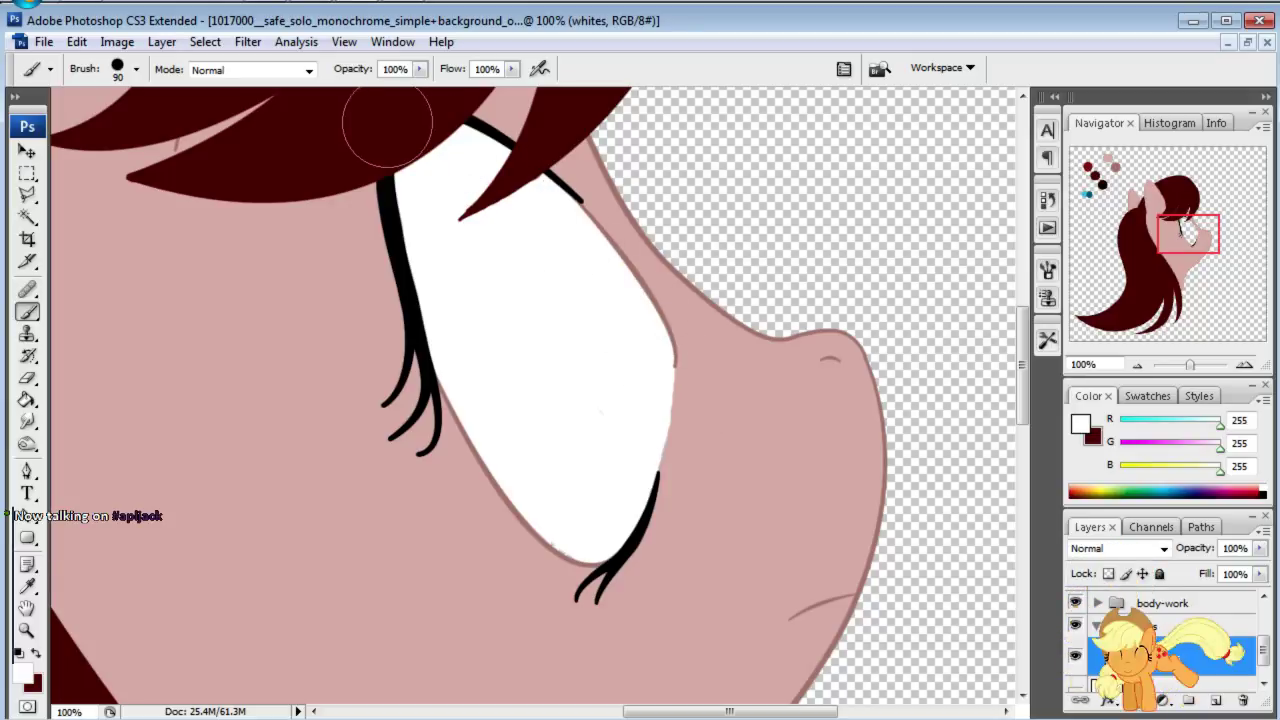
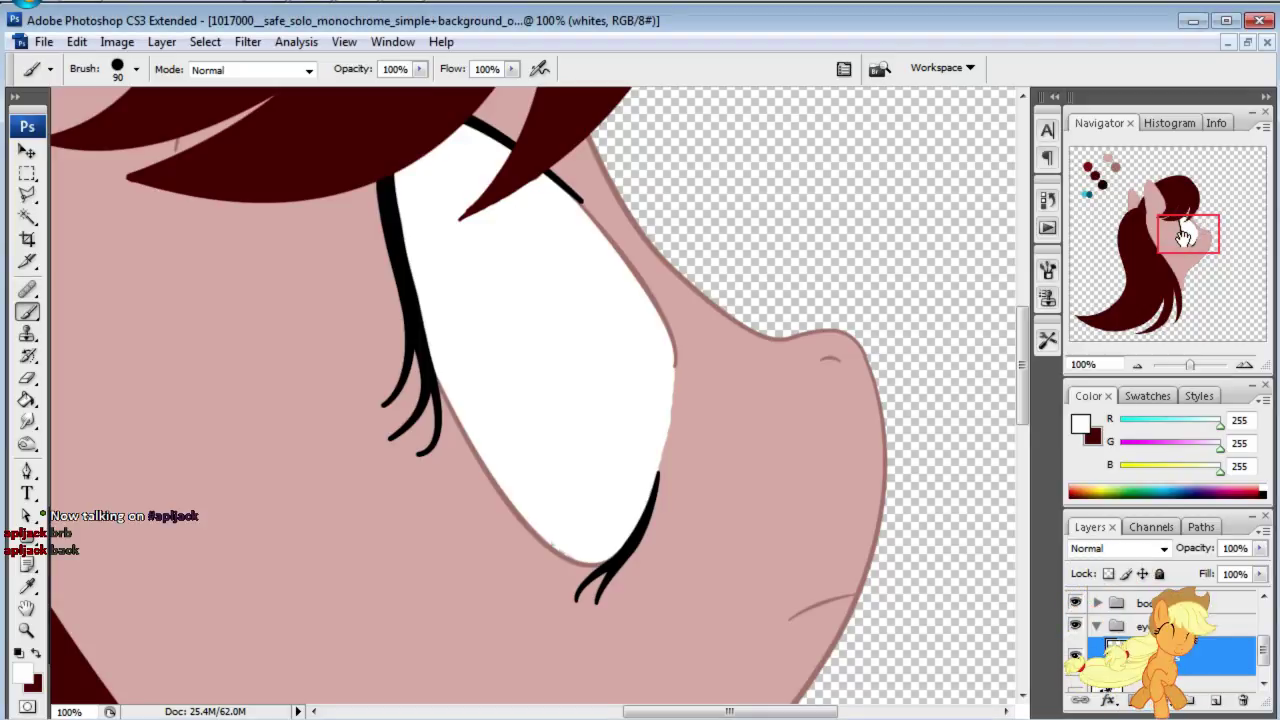
Step: Add a new layer named 'iris' above the eye whites, then select the 'original' line-art layer
{"action": "mouse_move", "coordinate": [1184, 236]}
{"action": "left_mouse_down"}
{"action": "mouse_move", "coordinate": [1186, 273]}
{"action": "mouse_move", "coordinate": [1173, 234]}
{"action": "left_mouse_up"}
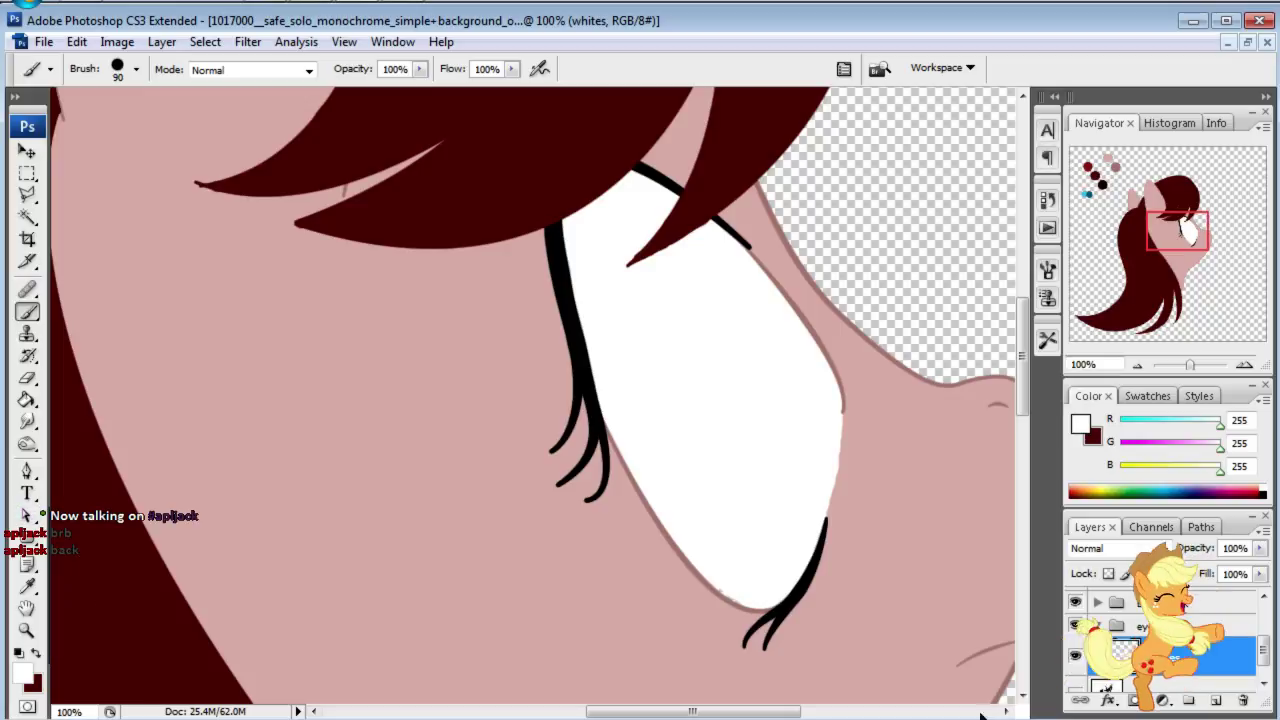
{"action": "left_click", "coordinate": [1216, 699]}
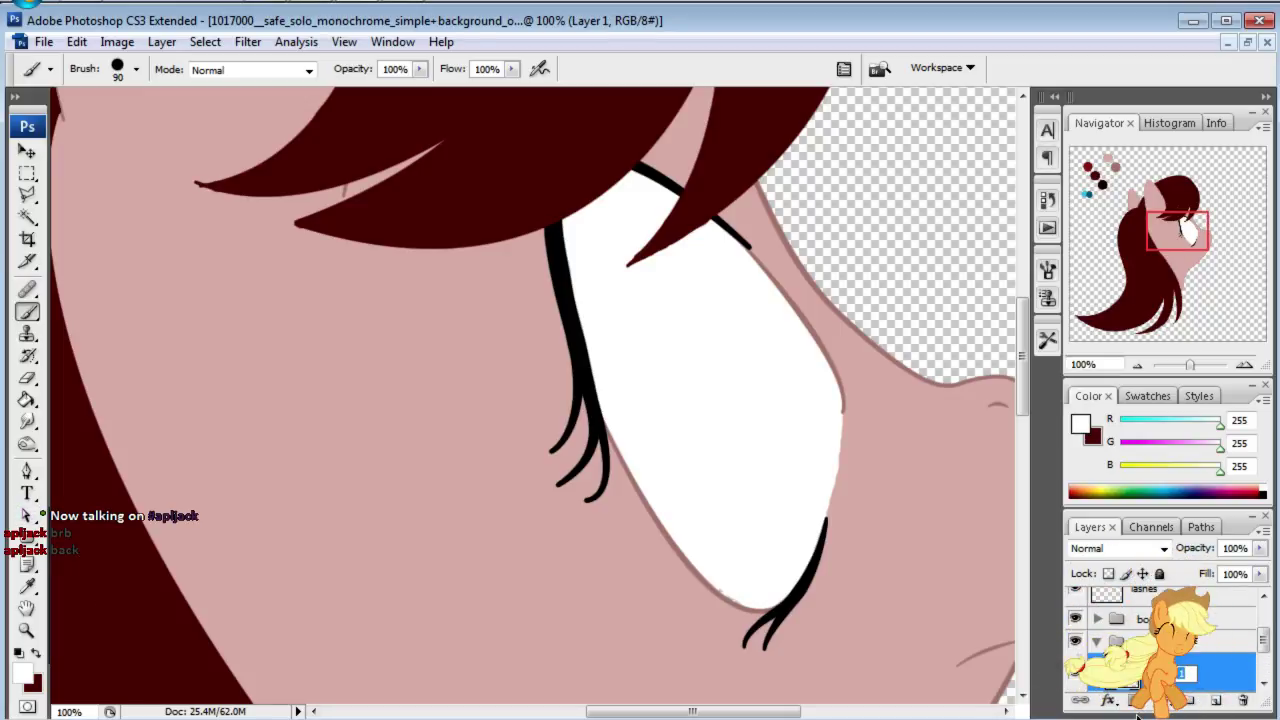
{"action": "type", "text": "iris"}
{"action": "key", "text": "Return"}
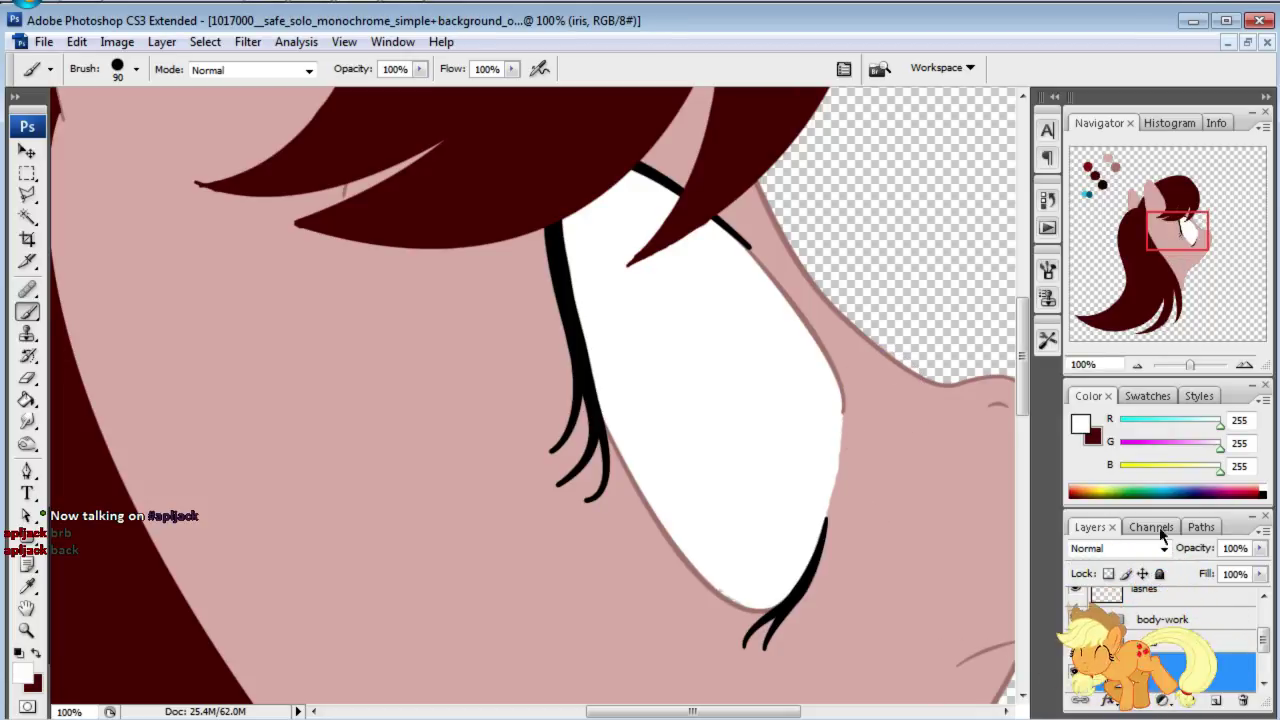
{"action": "scroll", "coordinate": [1180, 657], "scroll_direction": "down", "scroll_amount": 2}
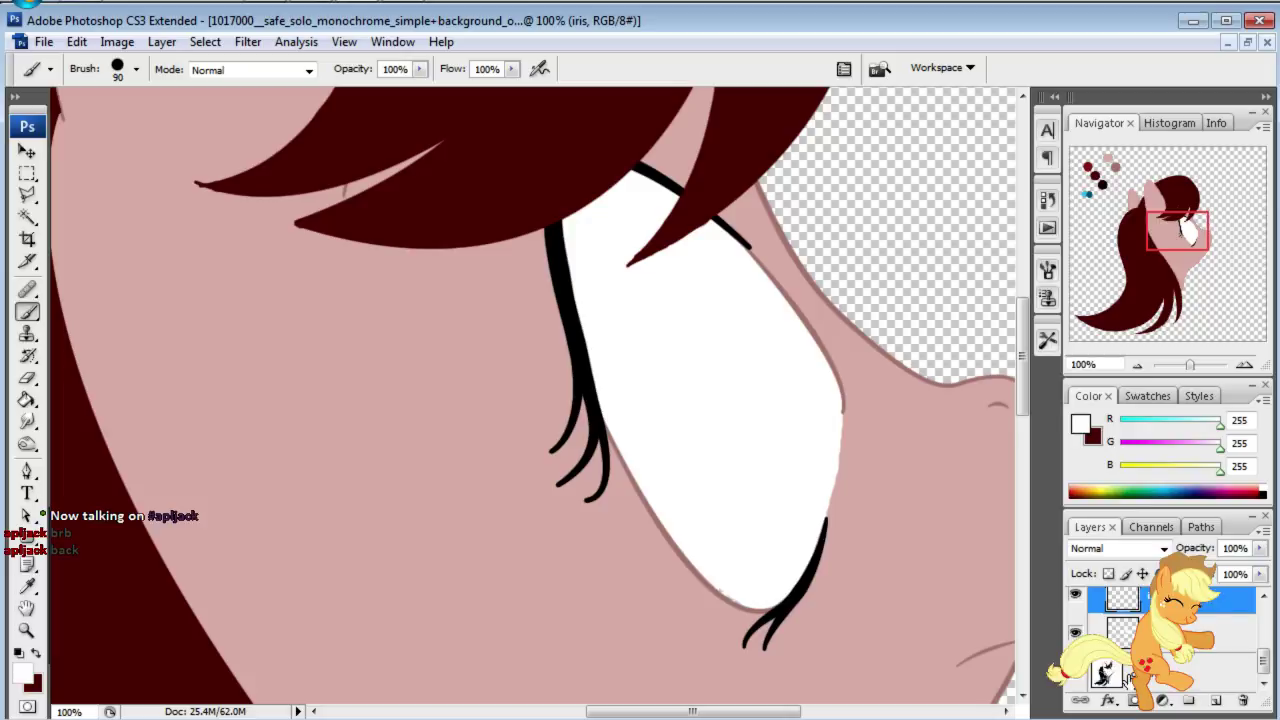
{"action": "scroll", "coordinate": [1128, 660], "scroll_direction": "up", "scroll_amount": 2}
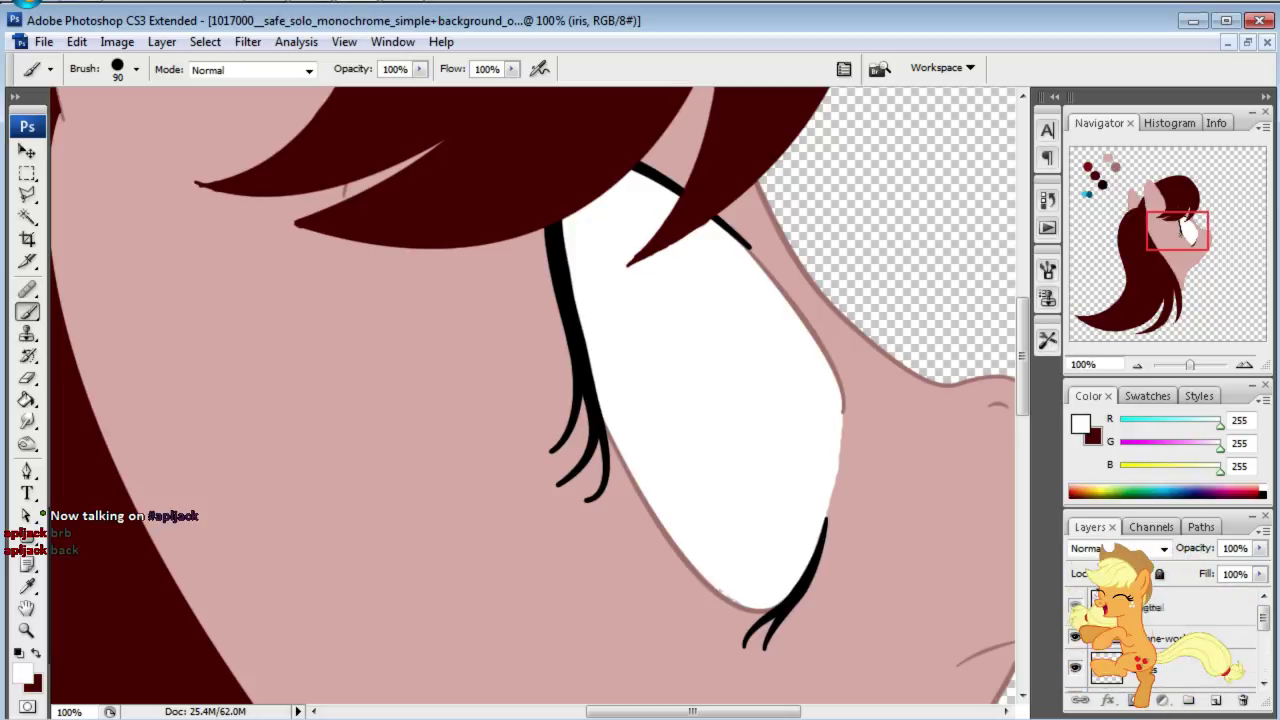
{"action": "left_click", "coordinate": [1100, 643]}
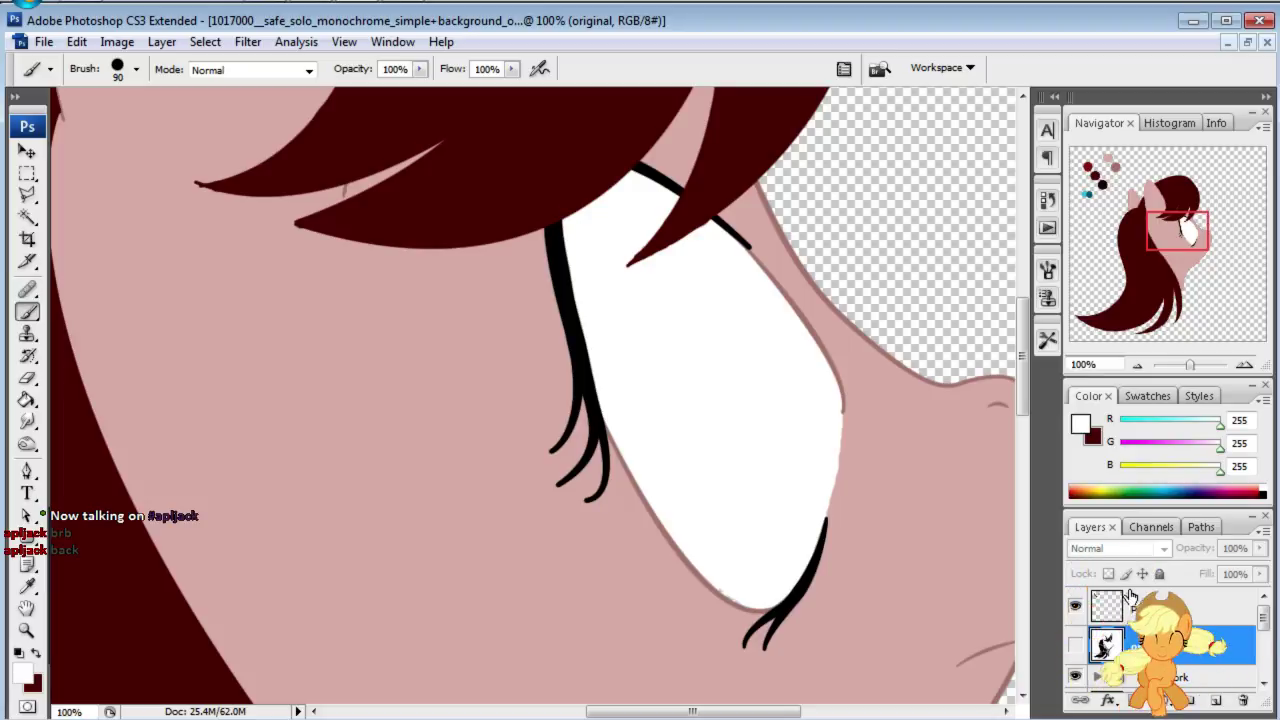
Step: Show the original line art at 50% opacity and draw an oval selection over the upper eye
{"action": "left_click", "coordinate": [1077, 645]}
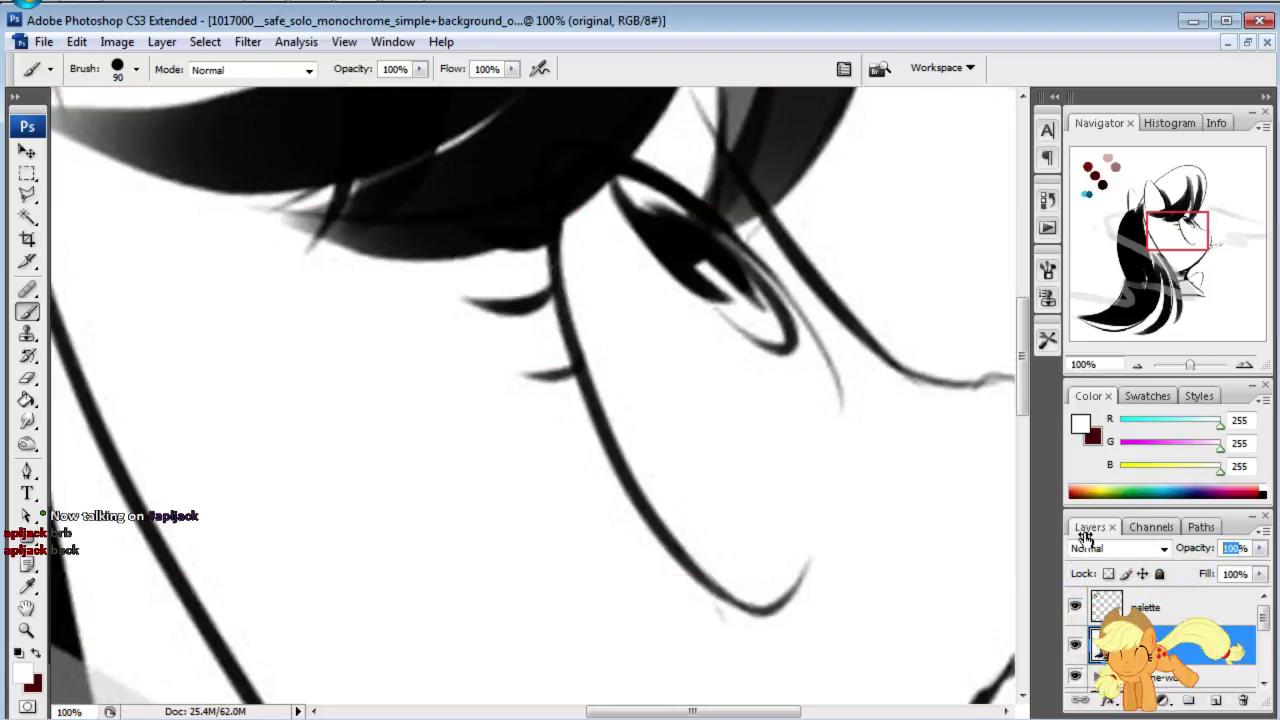
{"action": "type", "text": "50"}
{"action": "key", "text": "Return"}
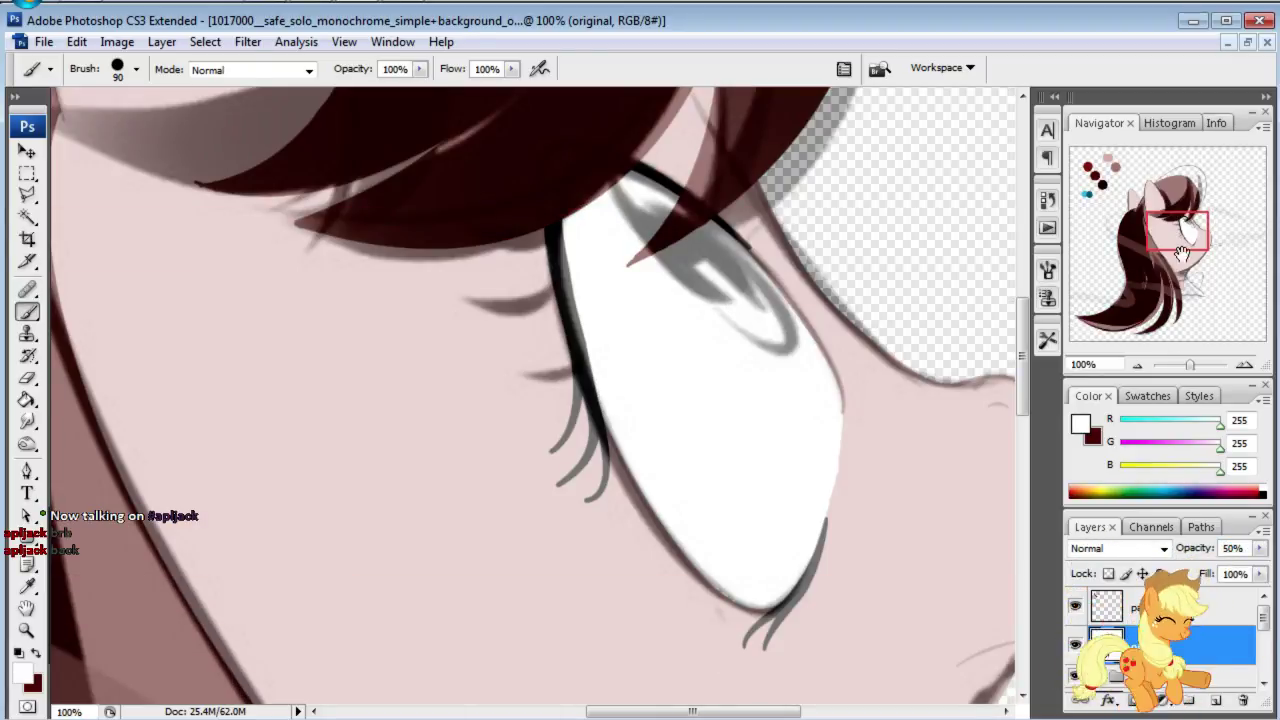
{"action": "left_click_drag", "start_coordinate": [1176, 278], "coordinate": [1184, 216]}
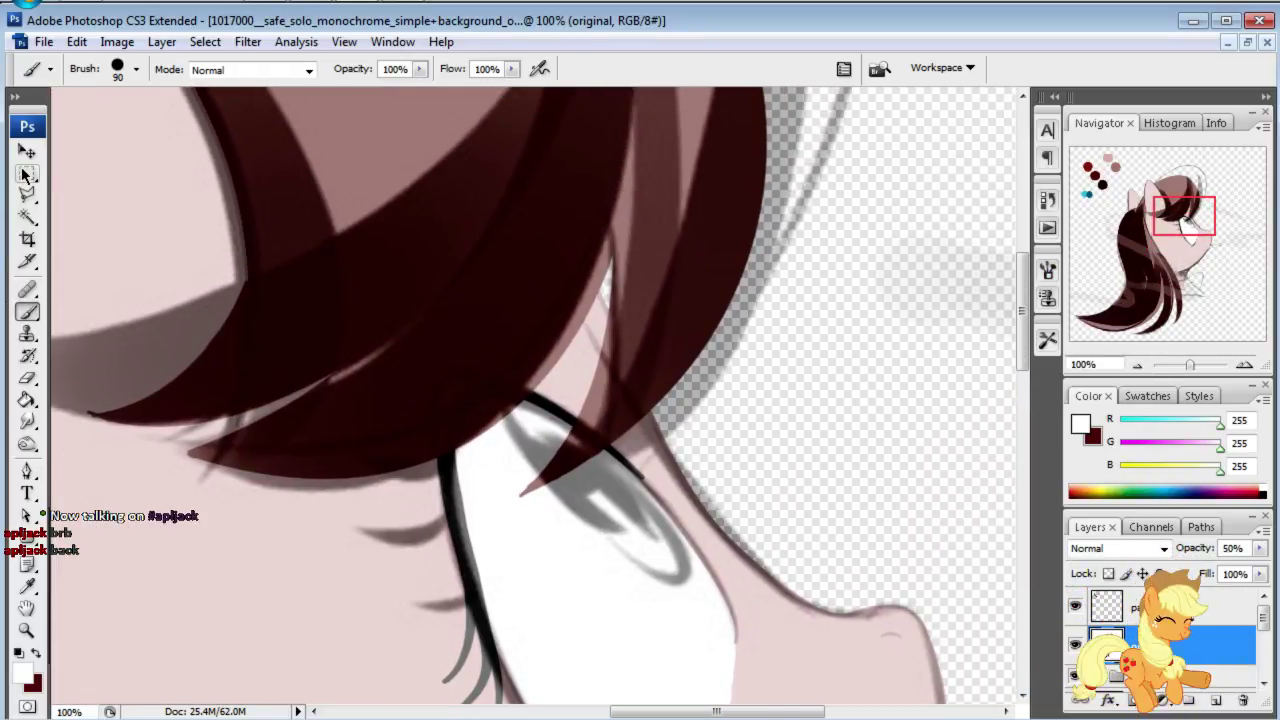
{"action": "left_click", "coordinate": [27, 173]}
{"action": "left_click", "coordinate": [112, 193]}
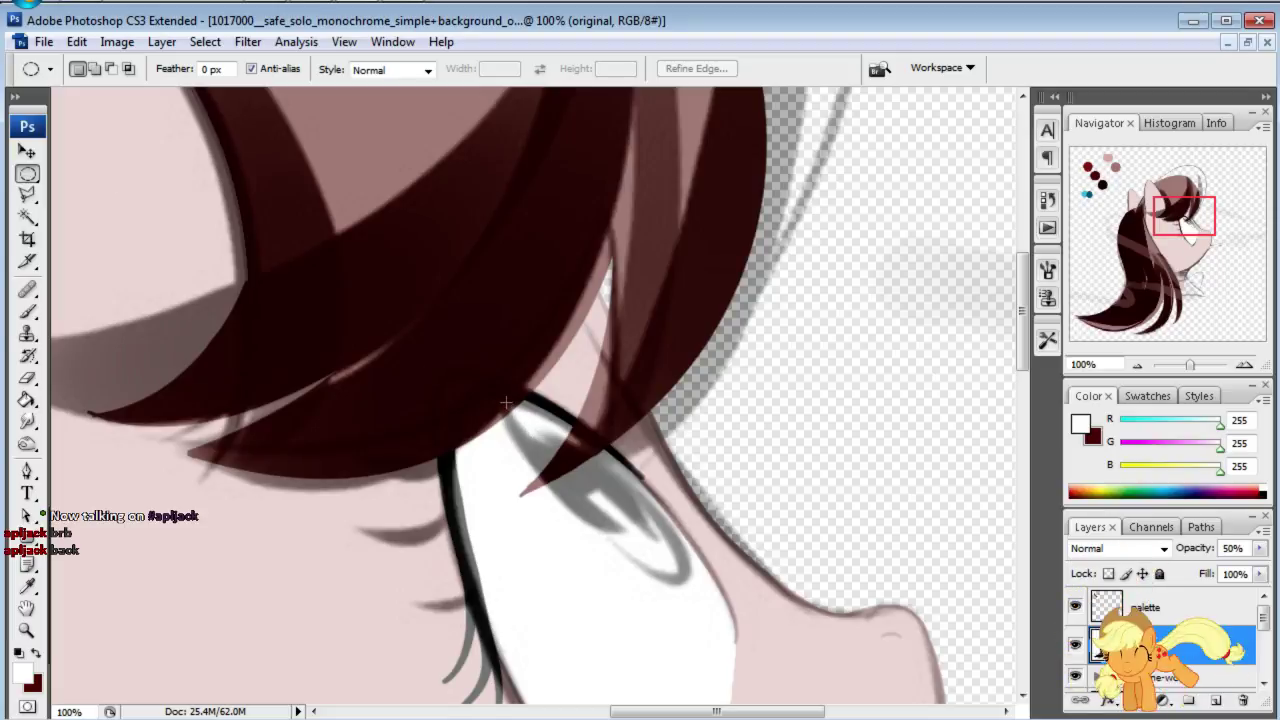
{"action": "mouse_move", "coordinate": [633, 490]}
{"action": "left_mouse_down"}
{"action": "mouse_move", "coordinate": [695, 550]}
{"action": "mouse_move", "coordinate": [633, 623]}
{"action": "left_mouse_up"}
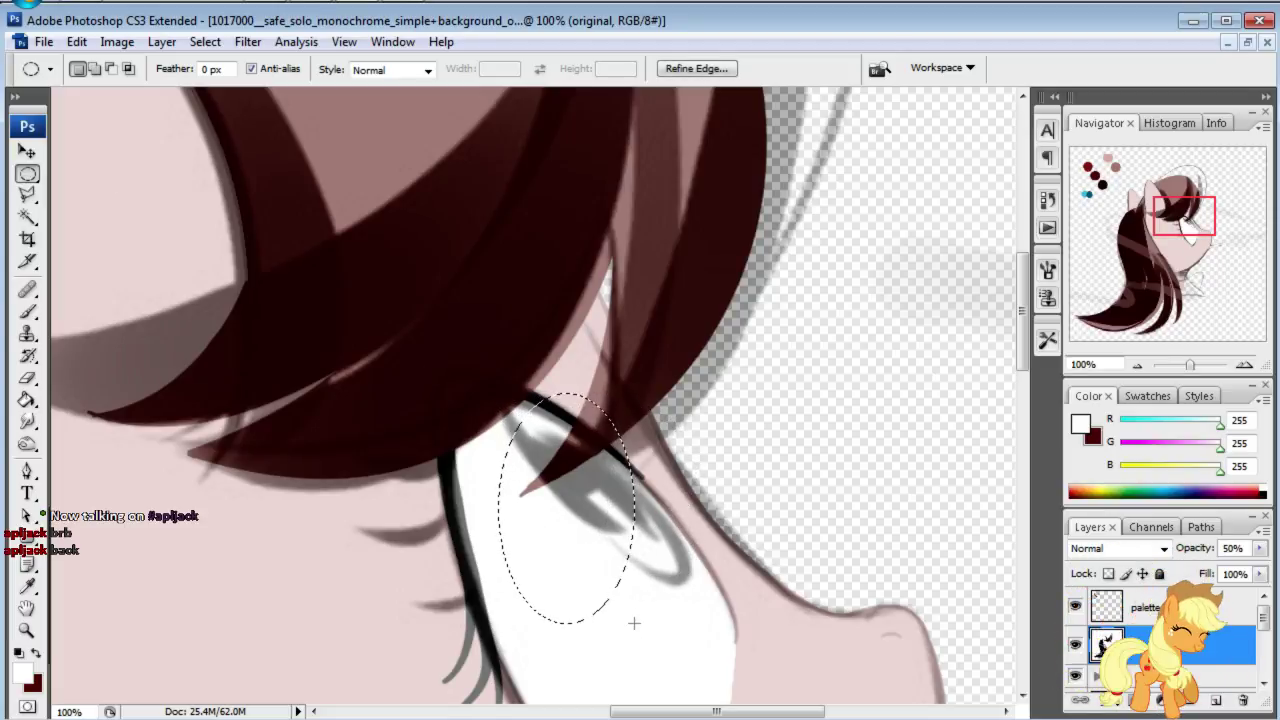
Step: Fill the oval selection with dark teal sampled from the palette circle
{"action": "left_click", "coordinate": [27, 399]}
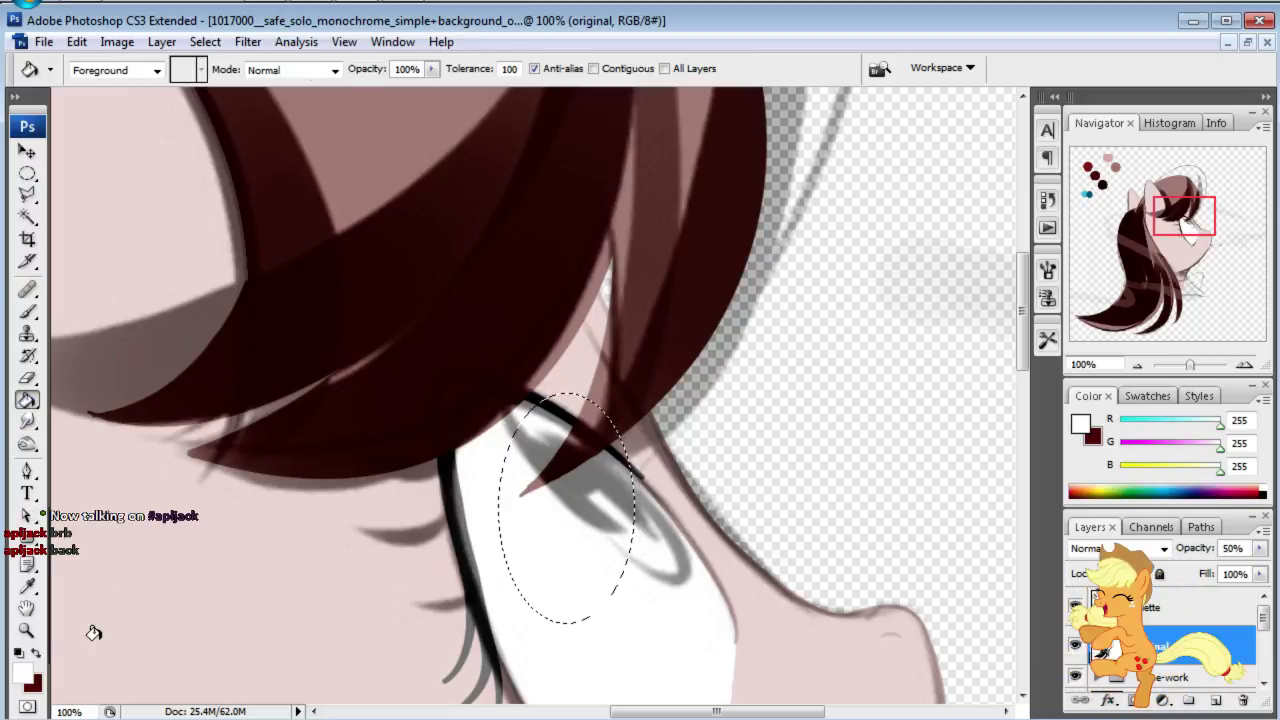
{"action": "key", "text": "x"}
{"action": "left_click", "coordinate": [21, 672]}
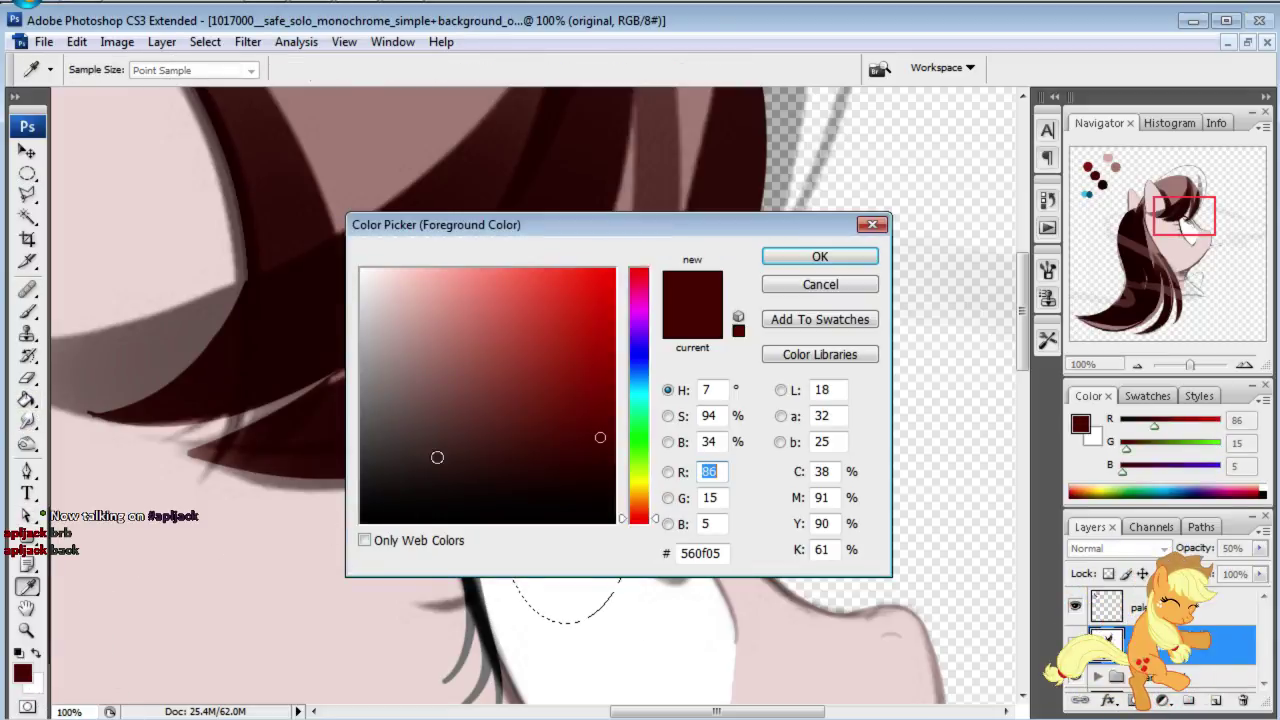
{"action": "left_click_drag", "start_coordinate": [437, 457], "coordinate": [201, 614]}
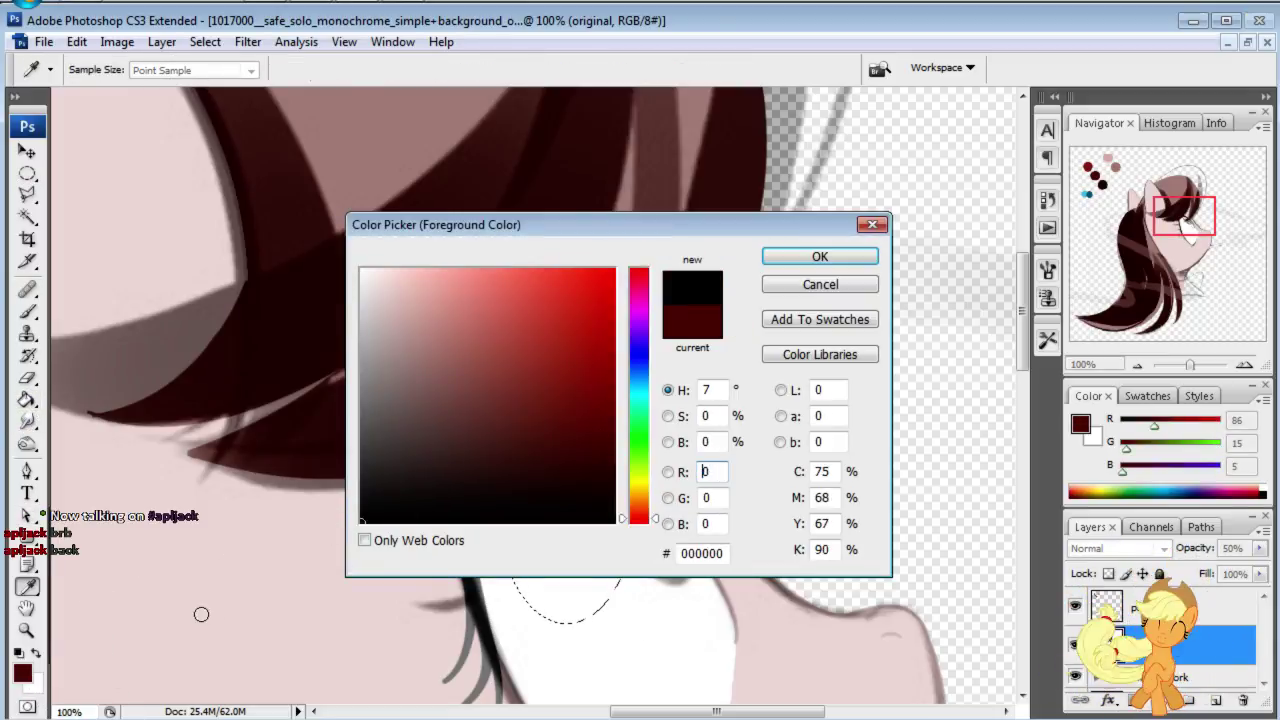
{"action": "left_click", "coordinate": [797, 287]}
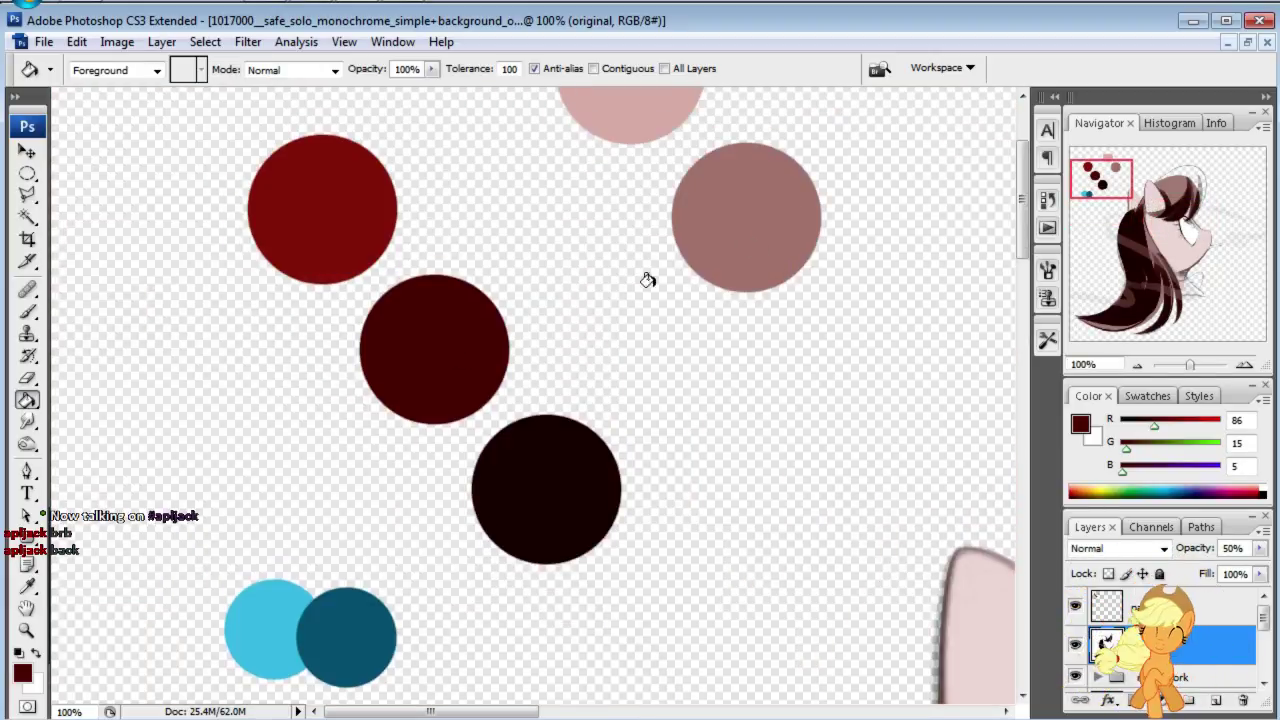
{"action": "left_click", "coordinate": [347, 623], "text": "alt"}
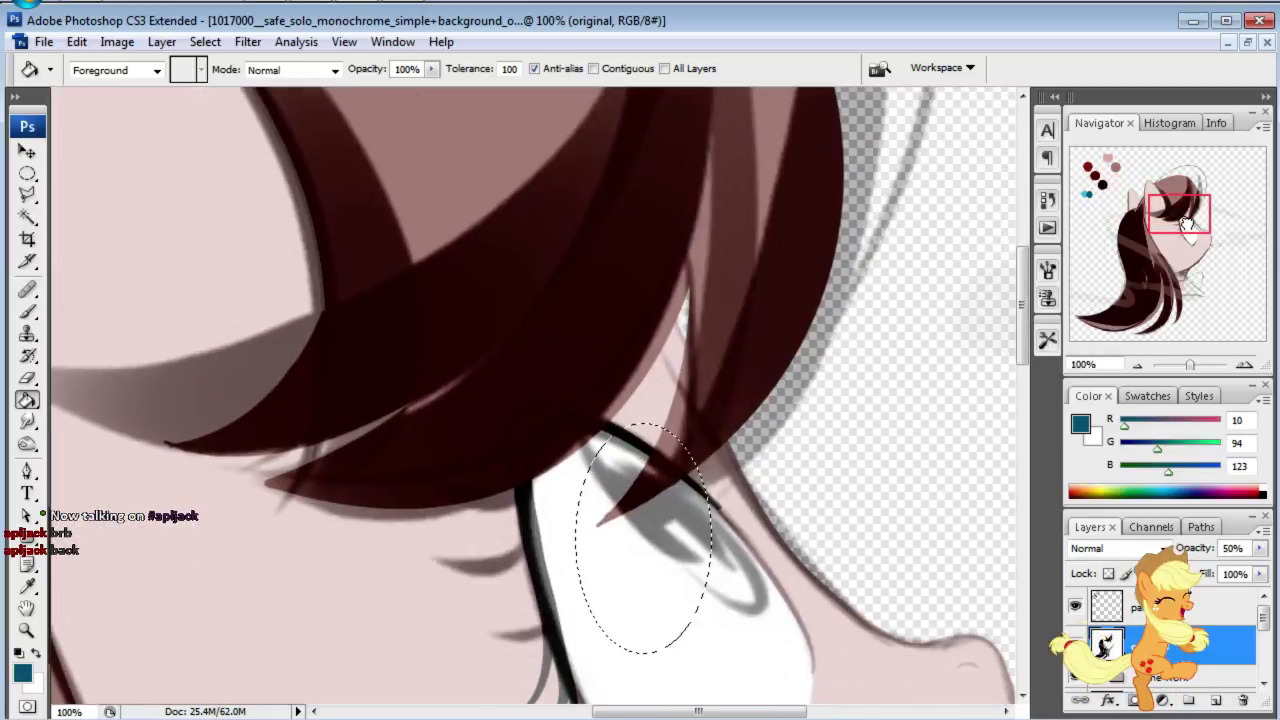
{"action": "left_click_drag", "start_coordinate": [1107, 187], "coordinate": [1187, 236]}
{"action": "left_click", "coordinate": [595, 381]}
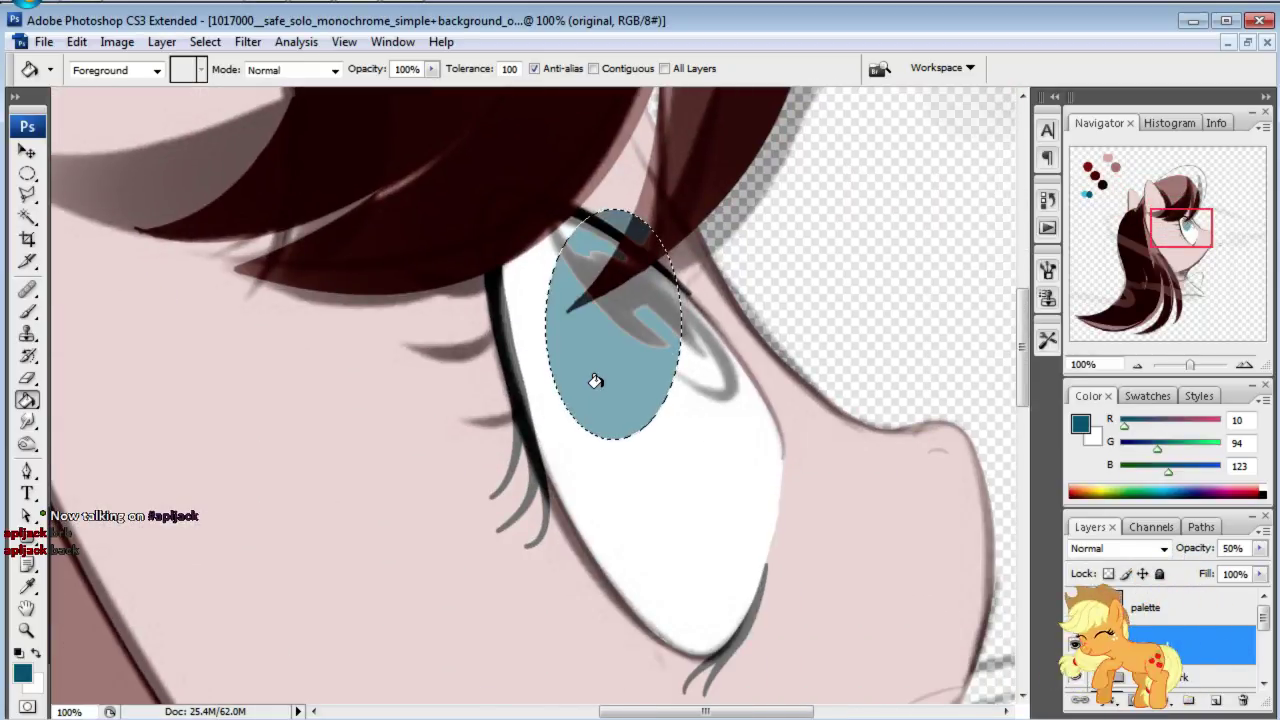
{"action": "key", "text": "ctrl+t"}
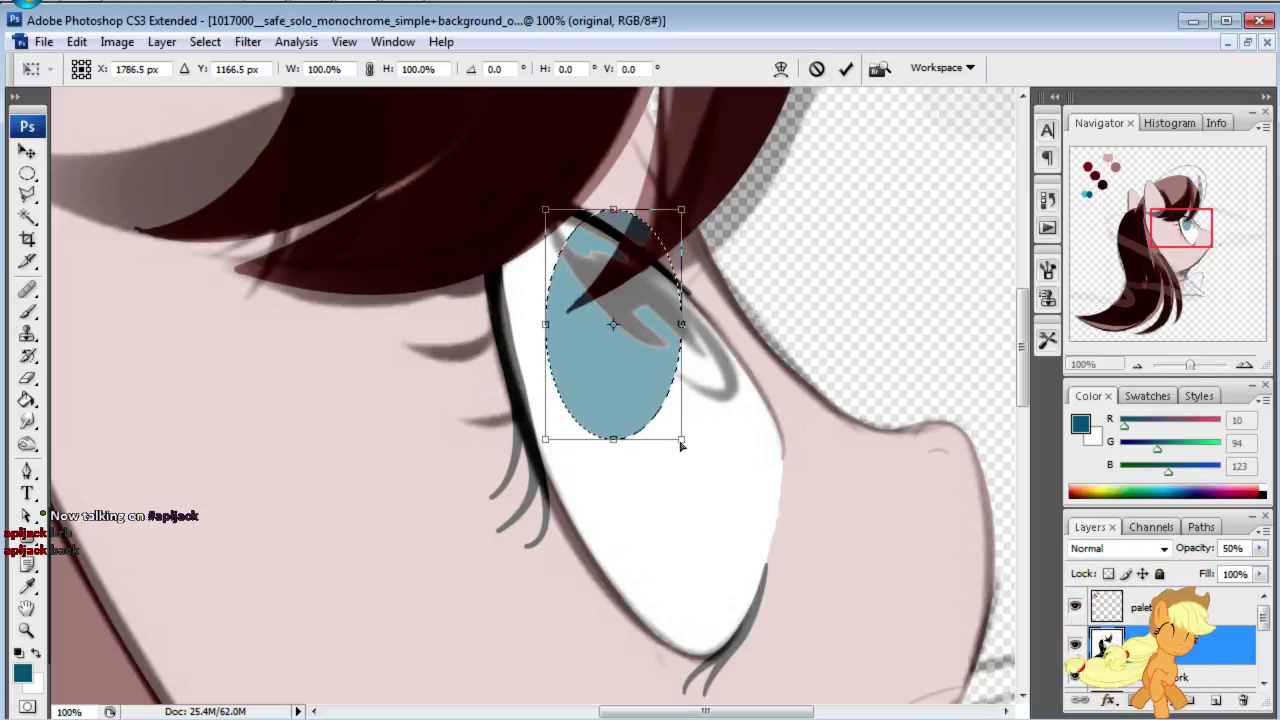
Step: Try reshaping the teal oval, then cancel the transform and remove the misplaced fill
{"action": "left_click_drag", "start_coordinate": [677, 446], "coordinate": [745, 383]}
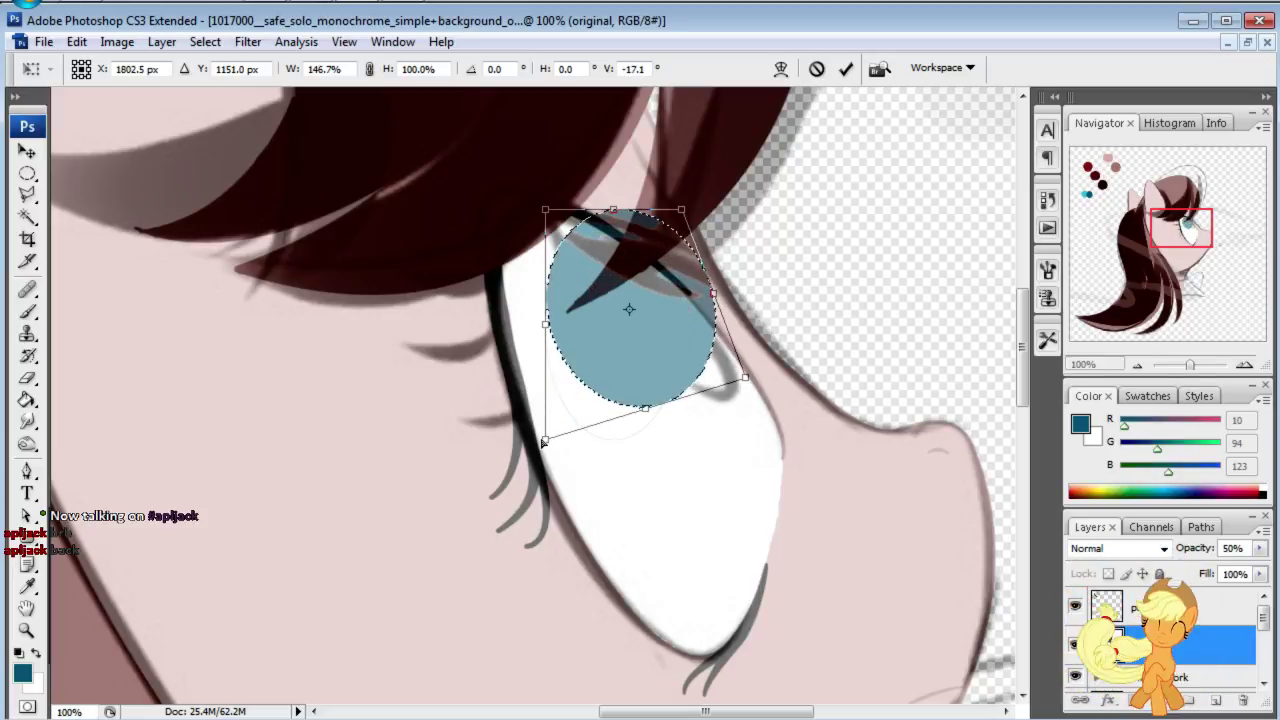
{"action": "left_click_drag", "start_coordinate": [543, 443], "coordinate": [713, 423]}
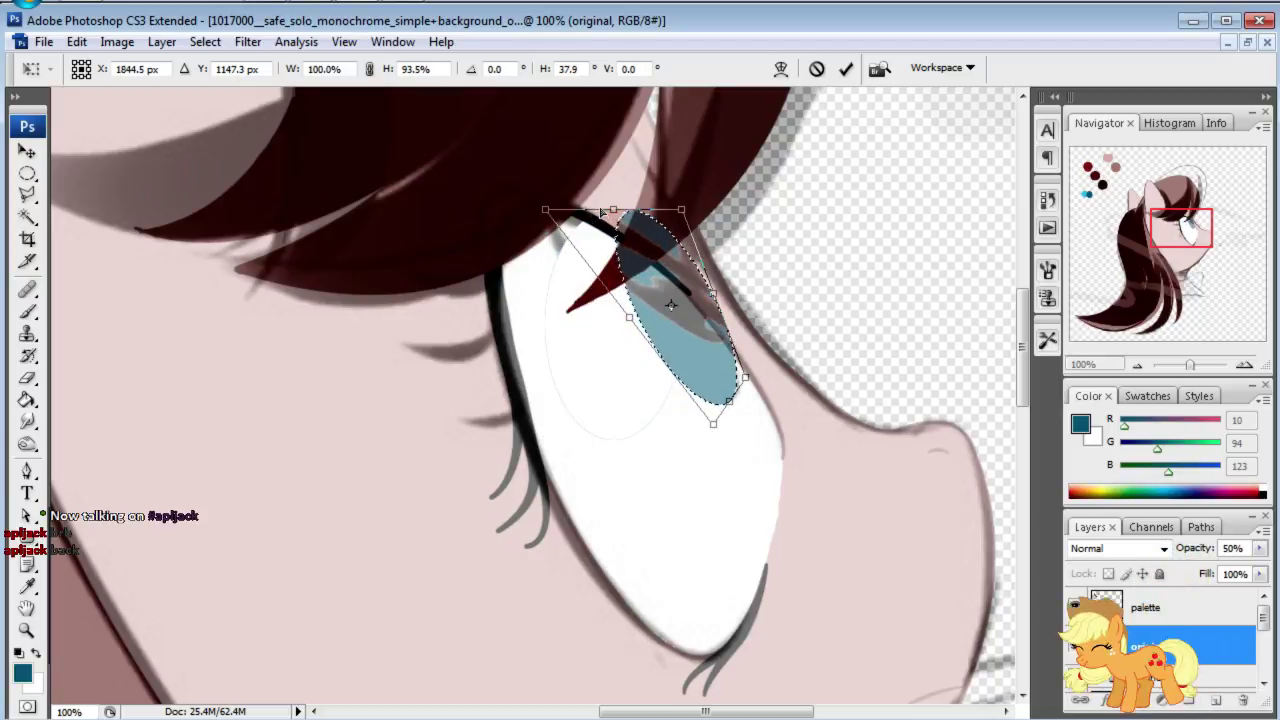
{"action": "mouse_move", "coordinate": [681, 213]}
{"action": "left_mouse_down"}
{"action": "mouse_move", "coordinate": [567, 200]}
{"action": "mouse_move", "coordinate": [505, 235]}
{"action": "left_mouse_up"}
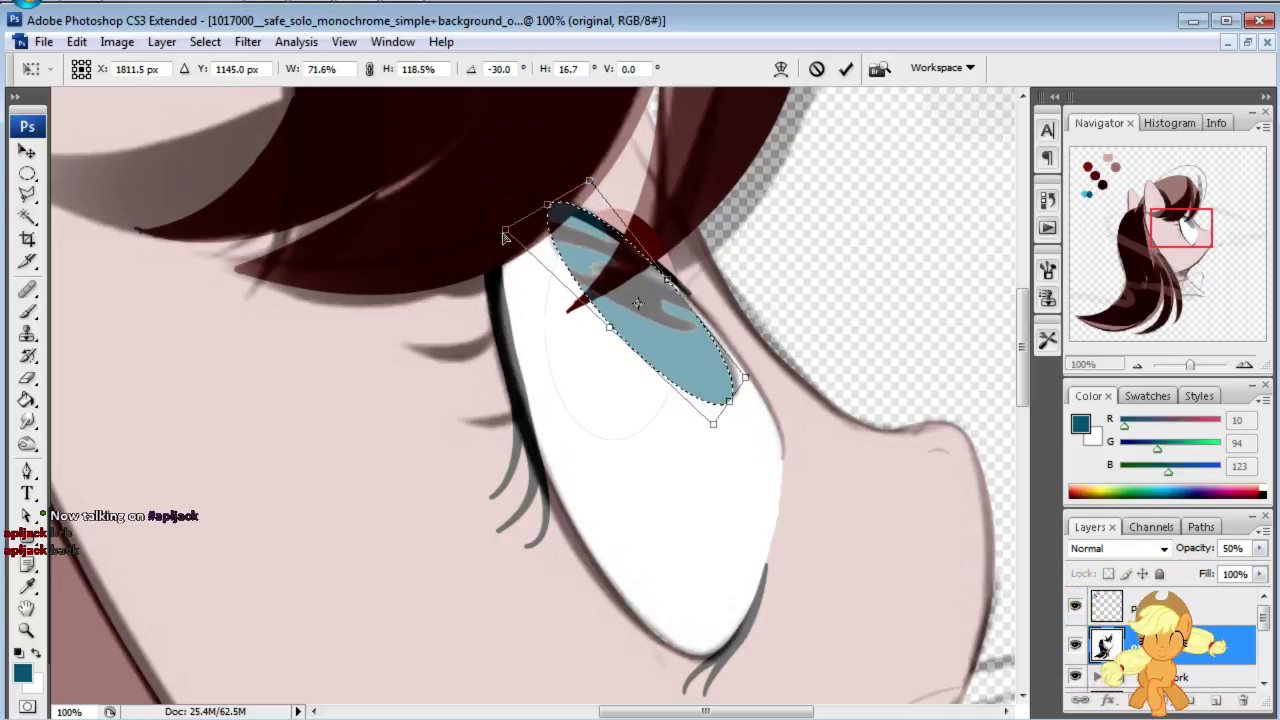
{"action": "left_click_drag", "start_coordinate": [529, 245], "coordinate": [531, 277]}
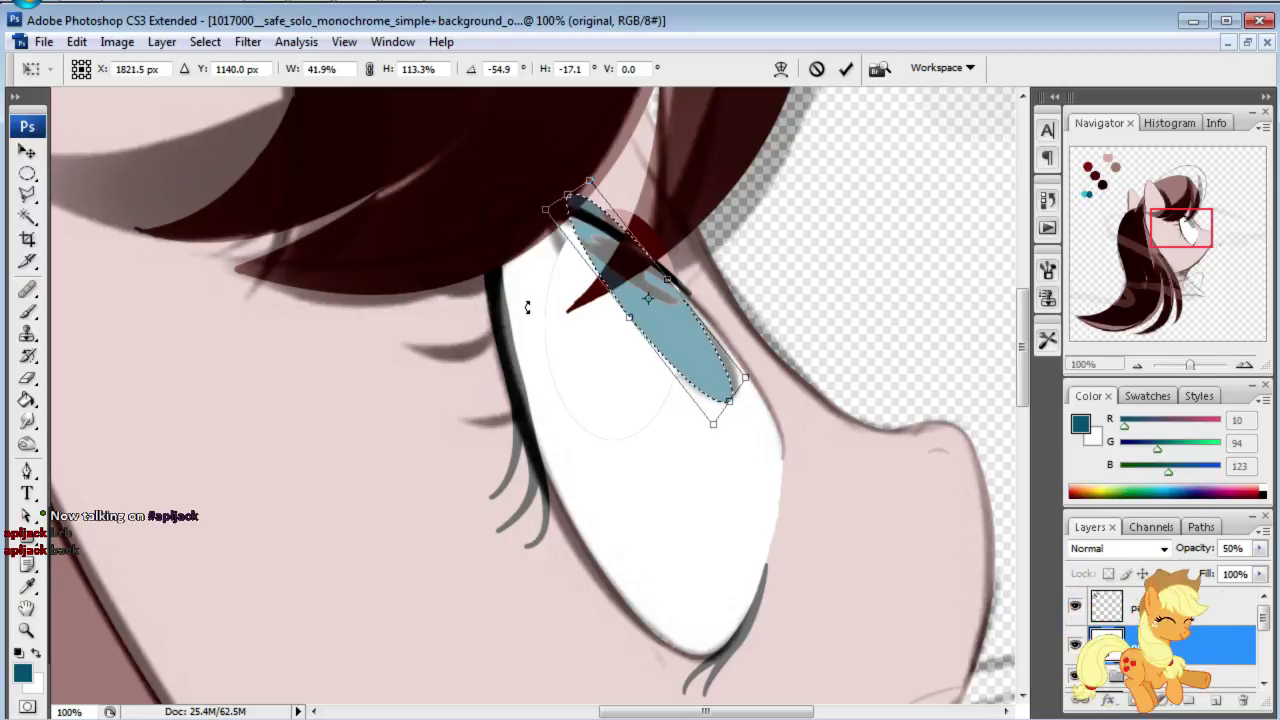
{"action": "key", "text": "Escape"}
{"action": "key", "text": "g"}
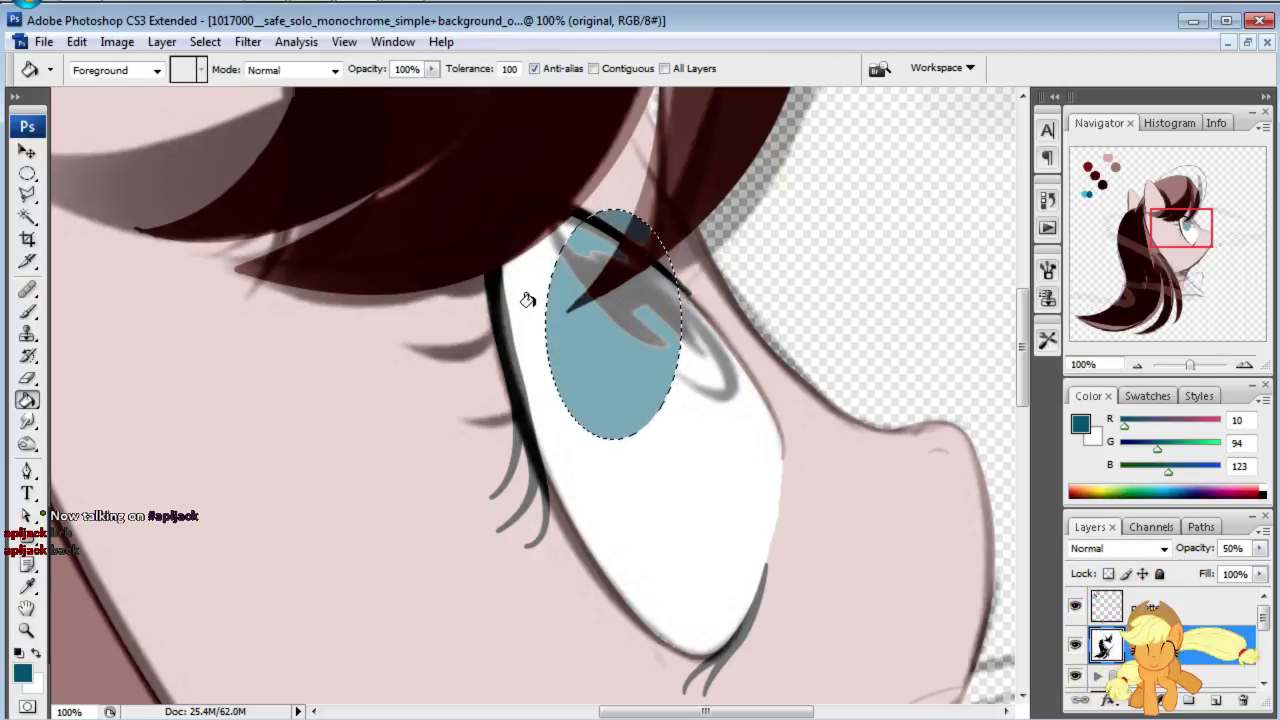
{"action": "key", "text": "Delete"}
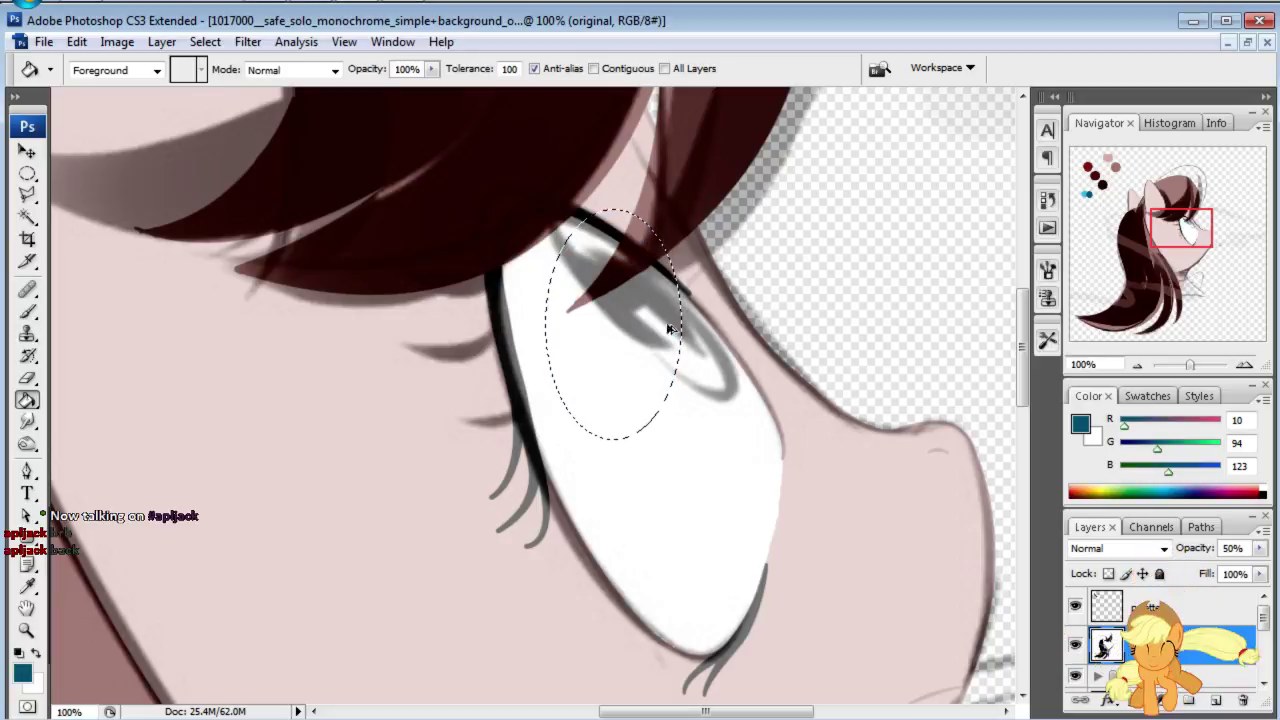
Step: Fill the oval selection with teal on the iris layer
{"action": "scroll", "coordinate": [1160, 640], "scroll_direction": "down", "scroll_amount": 5}
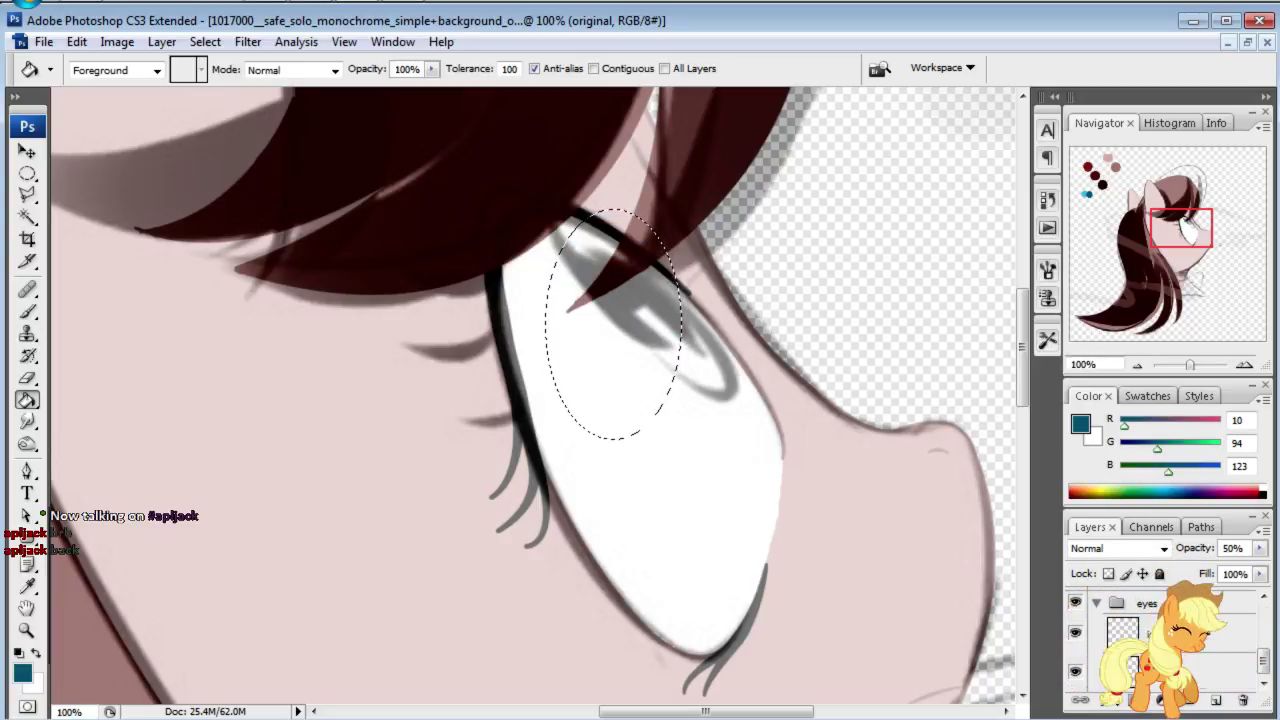
{"action": "left_click", "coordinate": [1180, 634]}
{"action": "left_click", "coordinate": [634, 351]}
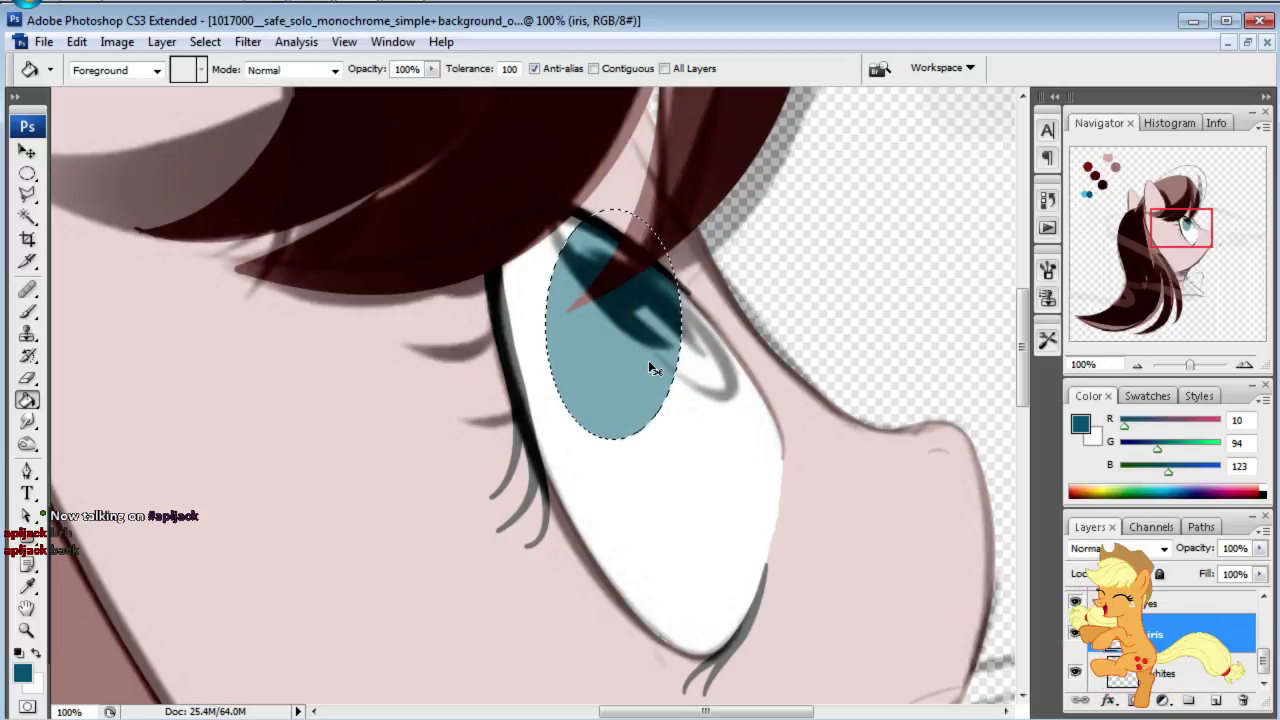
Step: Stretch, skew and narrow the teal iris oval with Free Transform
{"action": "key", "text": "ctrl+t"}
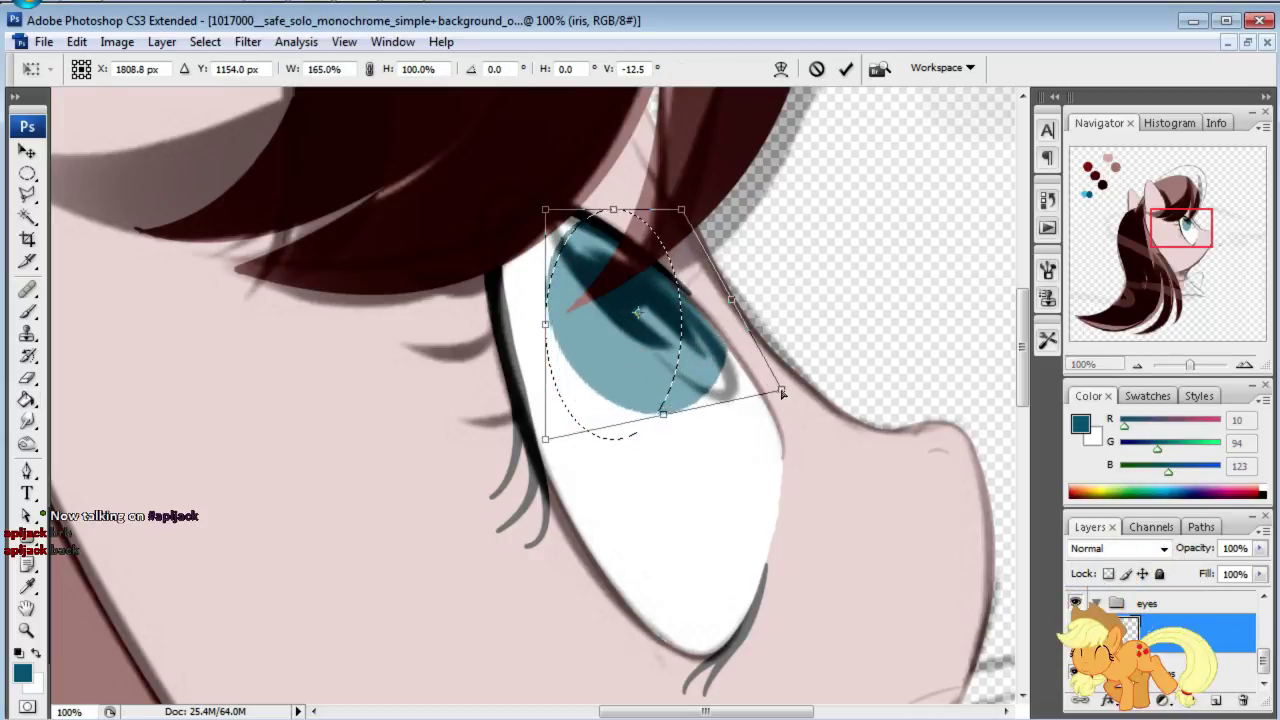
{"action": "left_click_drag", "start_coordinate": [683, 441], "coordinate": [805, 388]}
{"action": "left_click_drag", "start_coordinate": [556, 436], "coordinate": [686, 444]}
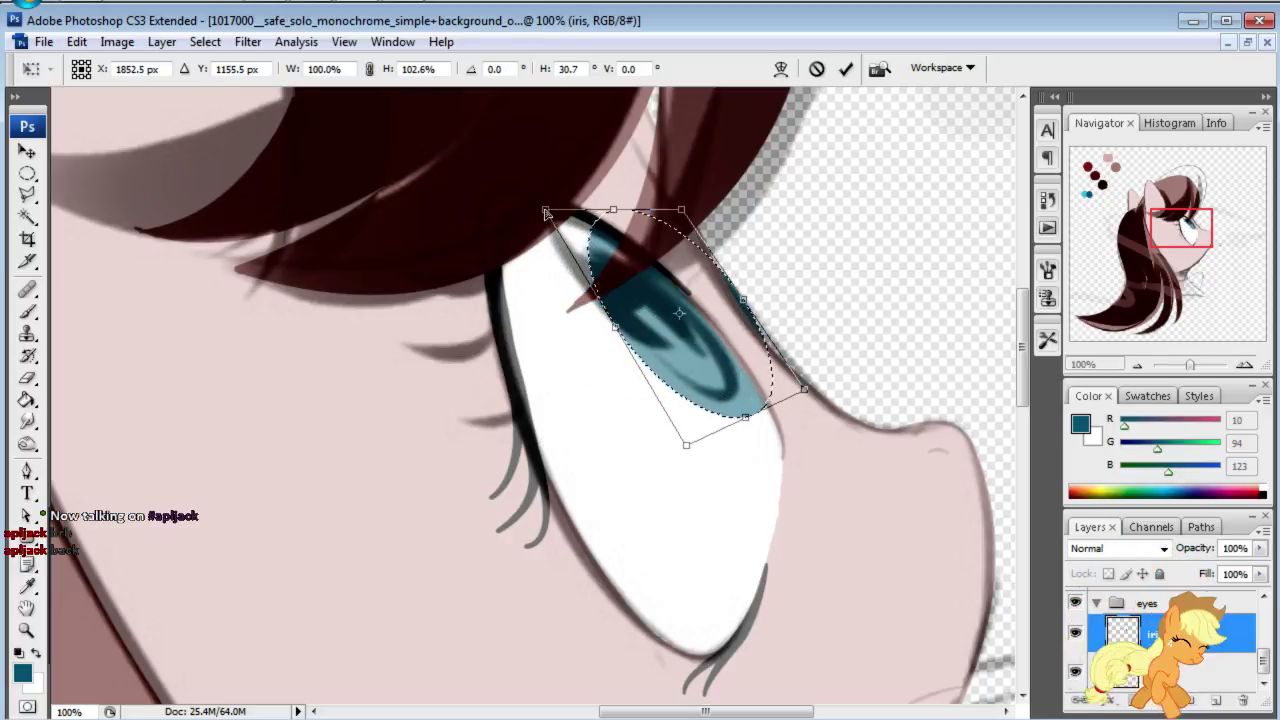
{"action": "left_click_drag", "start_coordinate": [545, 212], "coordinate": [488, 148]}
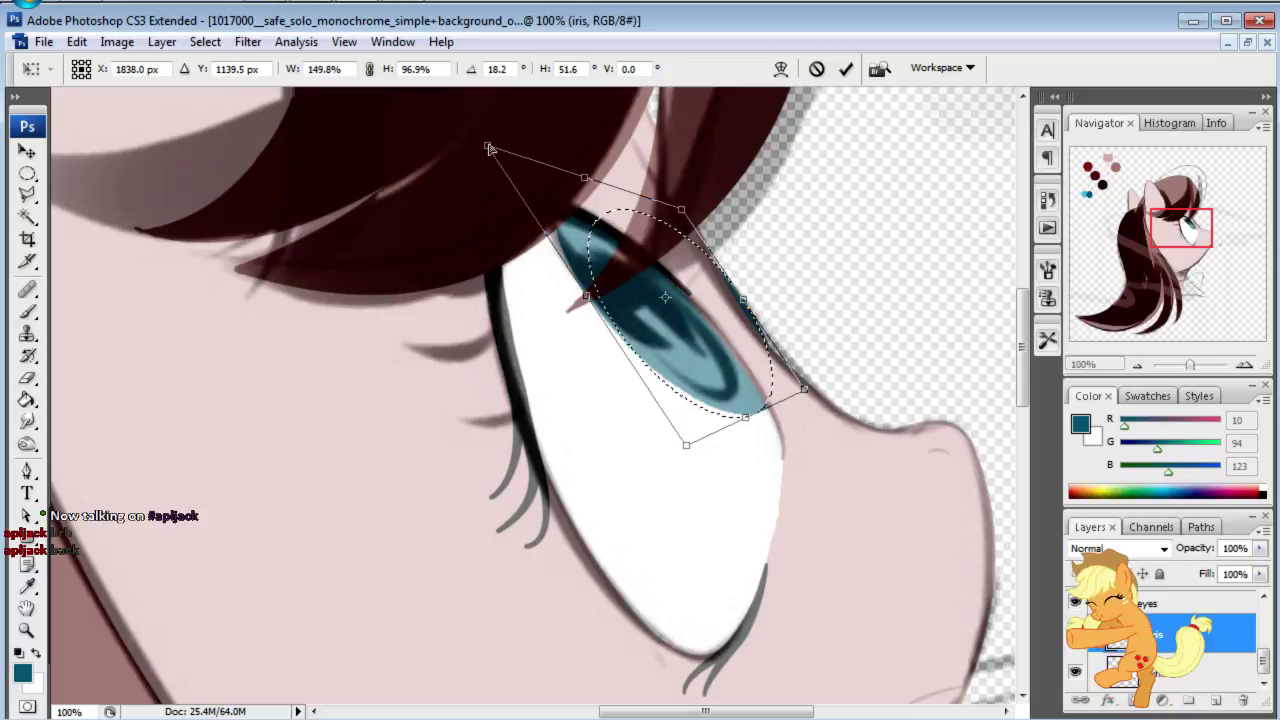
{"action": "mouse_move", "coordinate": [804, 388]}
{"action": "left_mouse_down"}
{"action": "mouse_move", "coordinate": [704, 382]}
{"action": "mouse_move", "coordinate": [761, 361]}
{"action": "left_mouse_up"}
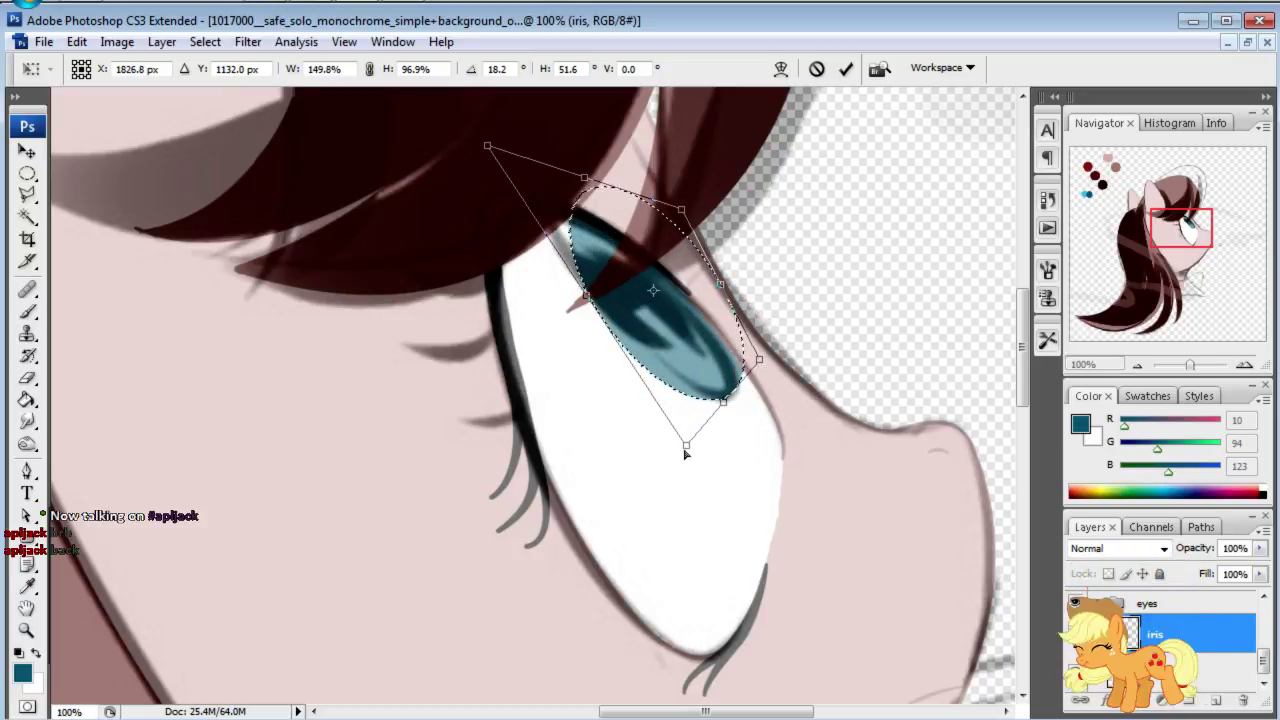
{"action": "left_click_drag", "start_coordinate": [685, 452], "coordinate": [706, 434]}
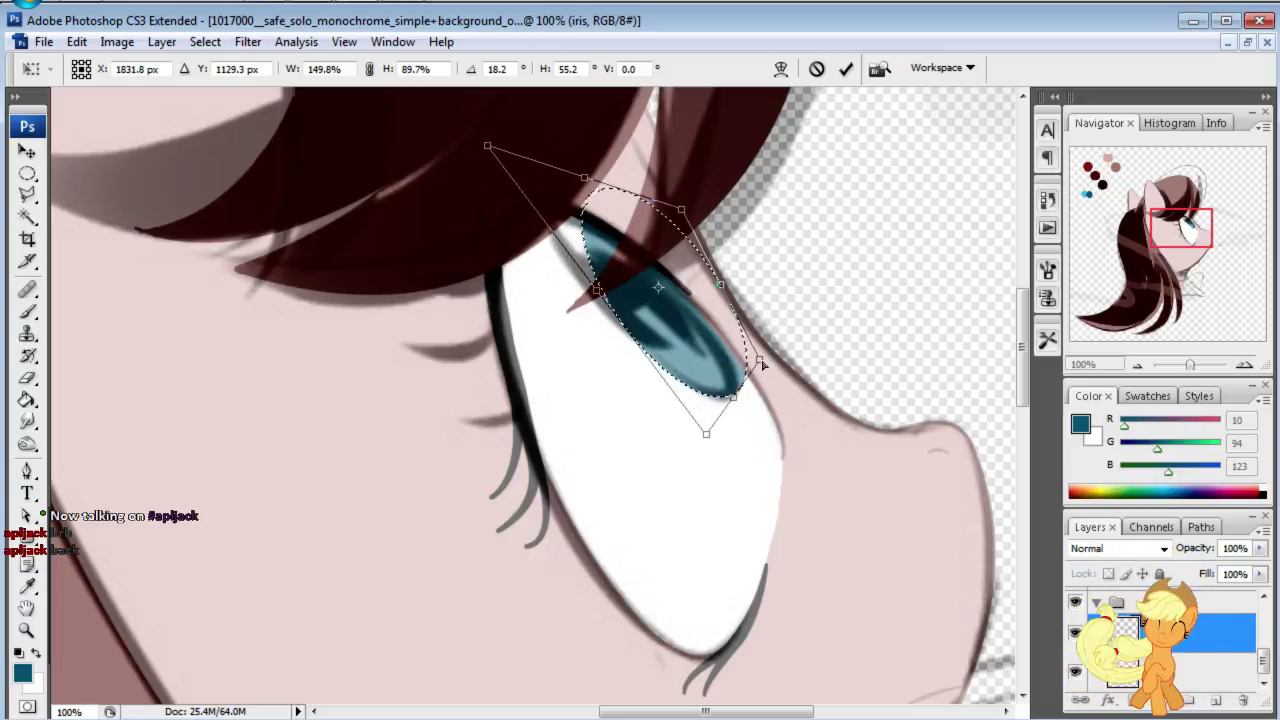
{"action": "left_click_drag", "start_coordinate": [761, 359], "coordinate": [751, 367]}
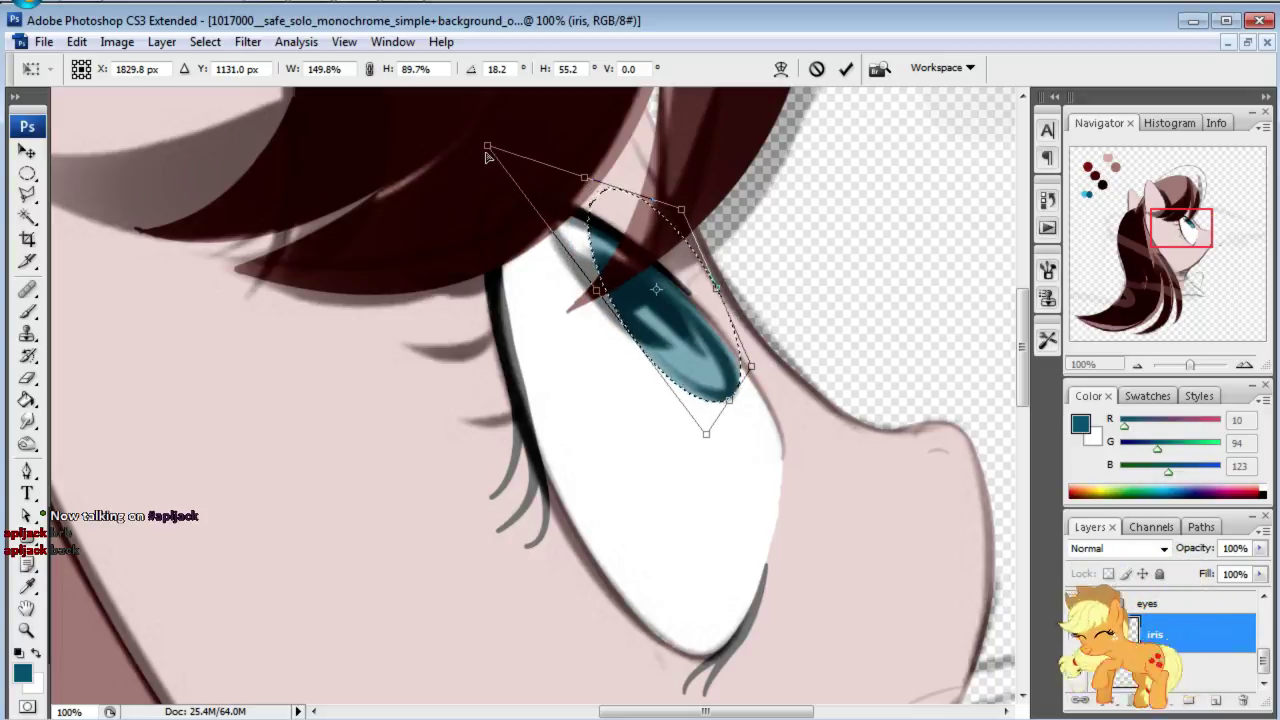
{"action": "left_click_drag", "start_coordinate": [487, 150], "coordinate": [448, 147]}
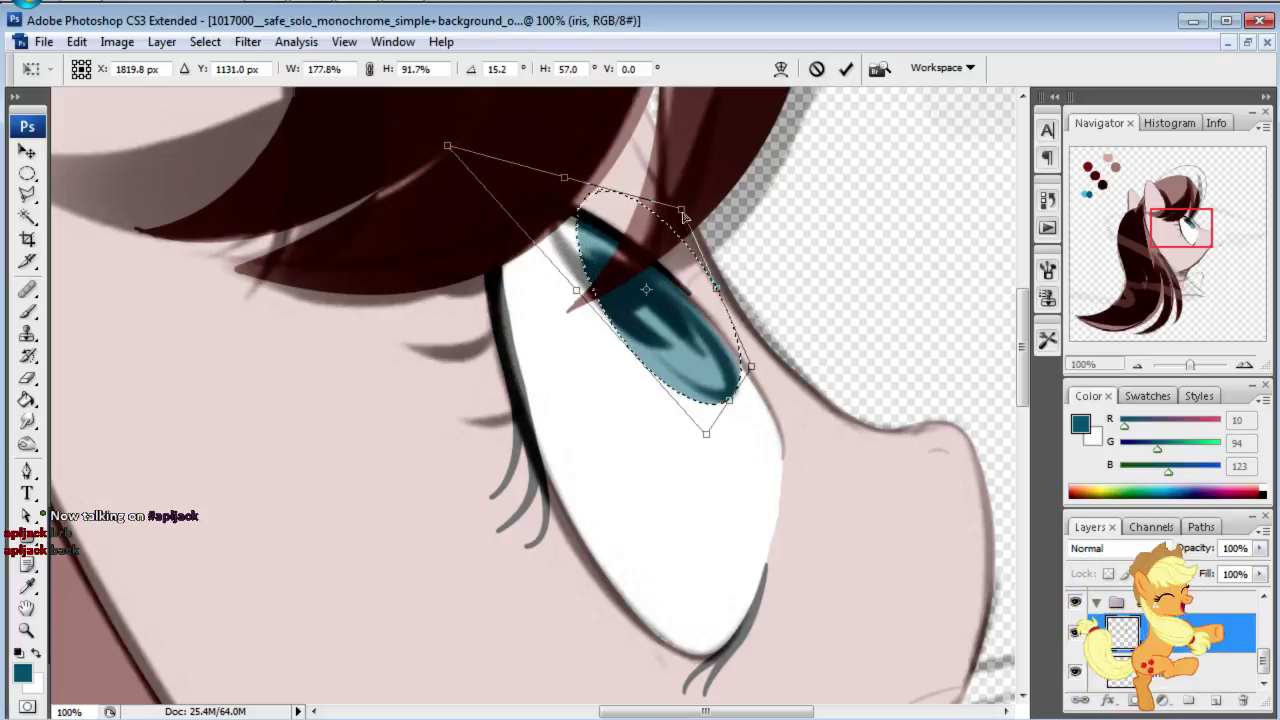
{"action": "left_click_drag", "start_coordinate": [684, 216], "coordinate": [565, 172]}
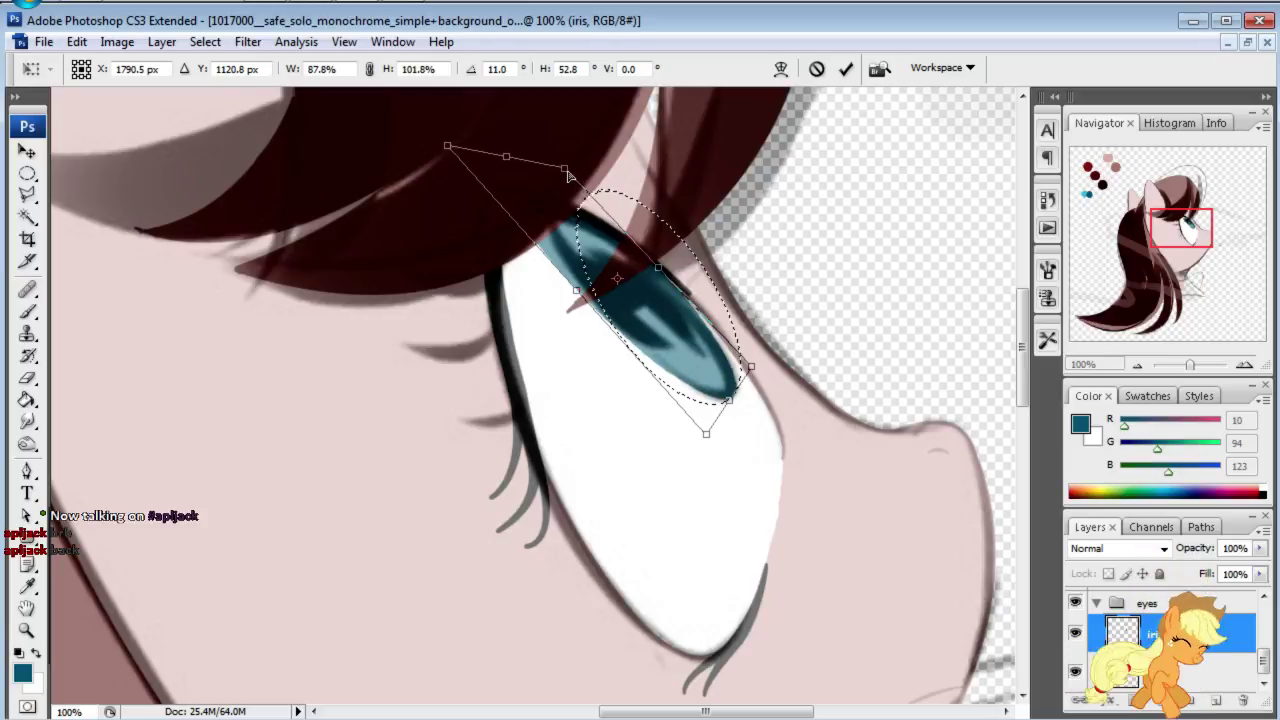
Step: Tilt the iris along the eye's diagonal, fine-tune its fit, and apply the transform
{"action": "mouse_move", "coordinate": [456, 155]}
{"action": "left_mouse_down"}
{"action": "mouse_move", "coordinate": [517, 218]}
{"action": "mouse_move", "coordinate": [530, 252]}
{"action": "mouse_move", "coordinate": [563, 200]}
{"action": "left_mouse_up"}
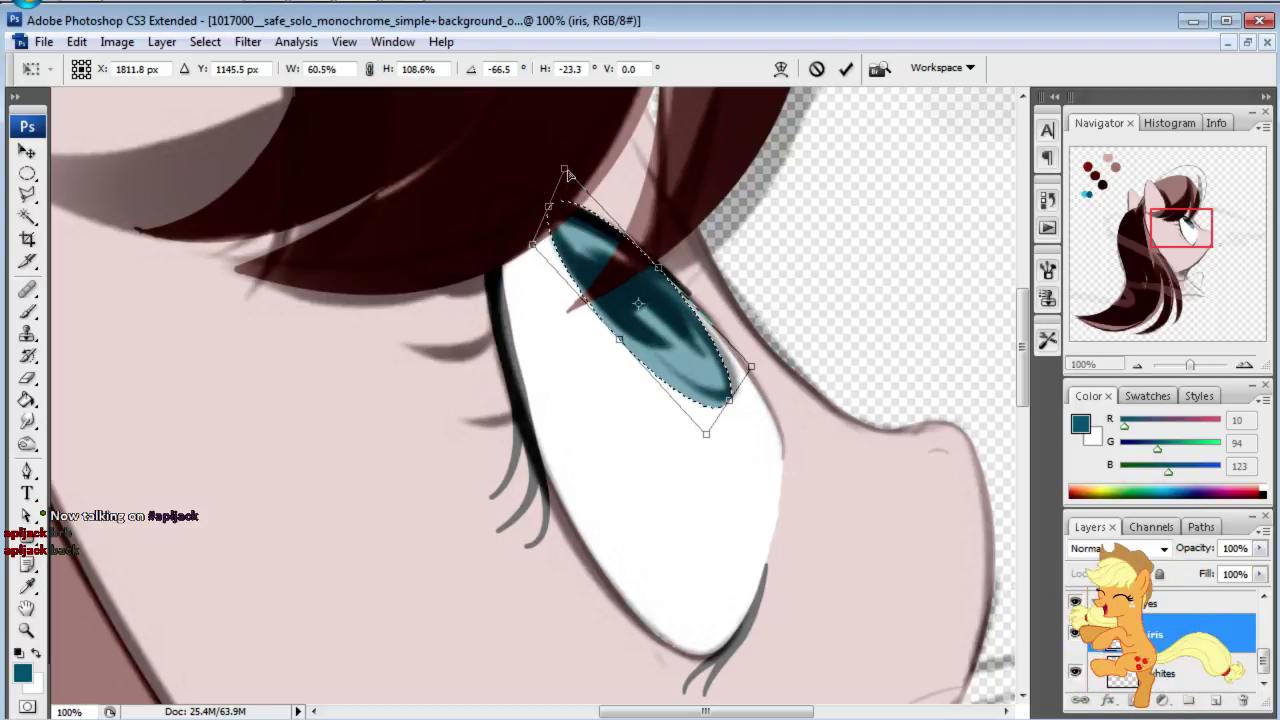
{"action": "left_click_drag", "start_coordinate": [567, 175], "coordinate": [572, 165]}
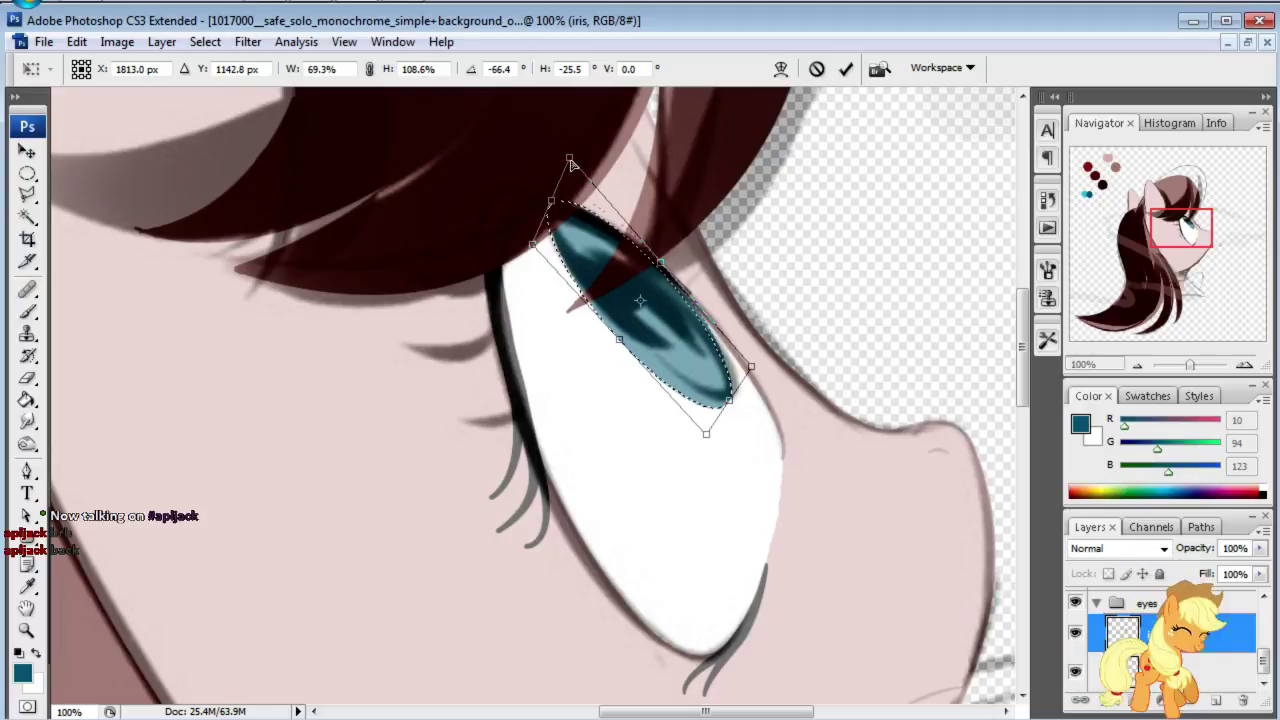
{"action": "mouse_move", "coordinate": [706, 433]}
{"action": "left_mouse_down"}
{"action": "mouse_move", "coordinate": [717, 435]}
{"action": "mouse_move", "coordinate": [711, 418]}
{"action": "left_mouse_up"}
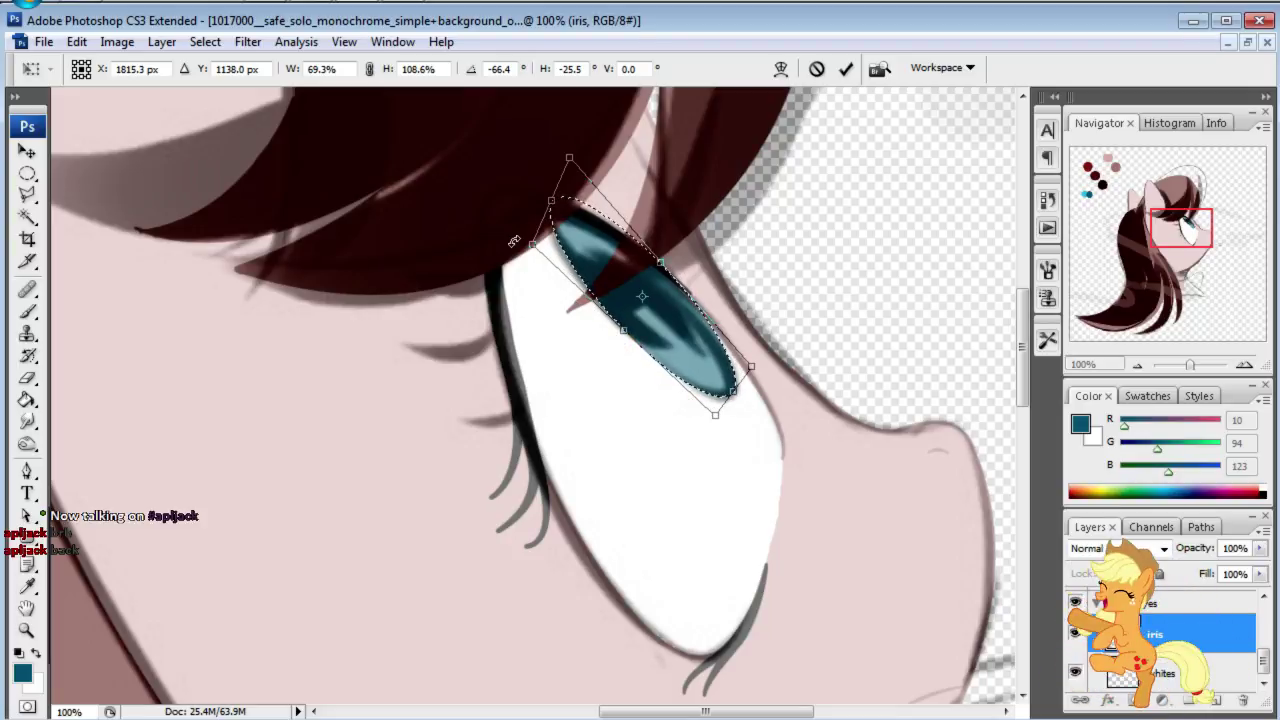
{"action": "left_click_drag", "start_coordinate": [530, 252], "coordinate": [523, 246]}
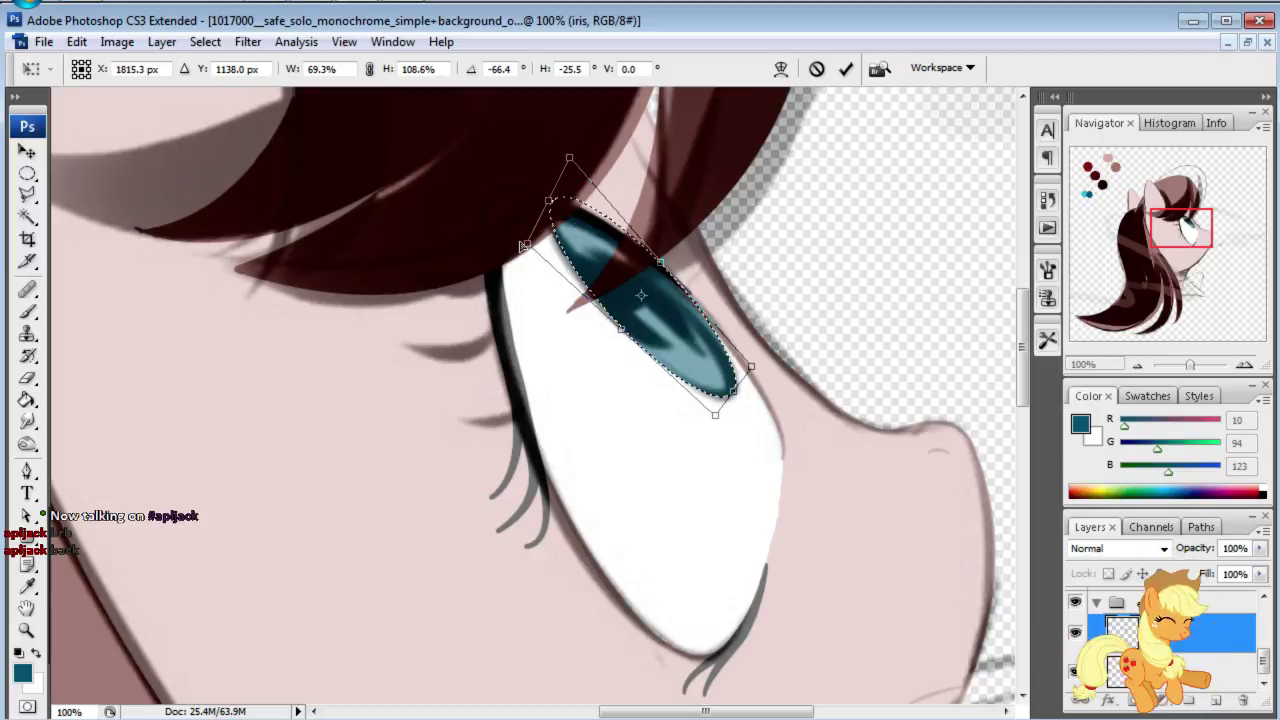
{"action": "left_click_drag", "start_coordinate": [662, 260], "coordinate": [668, 254]}
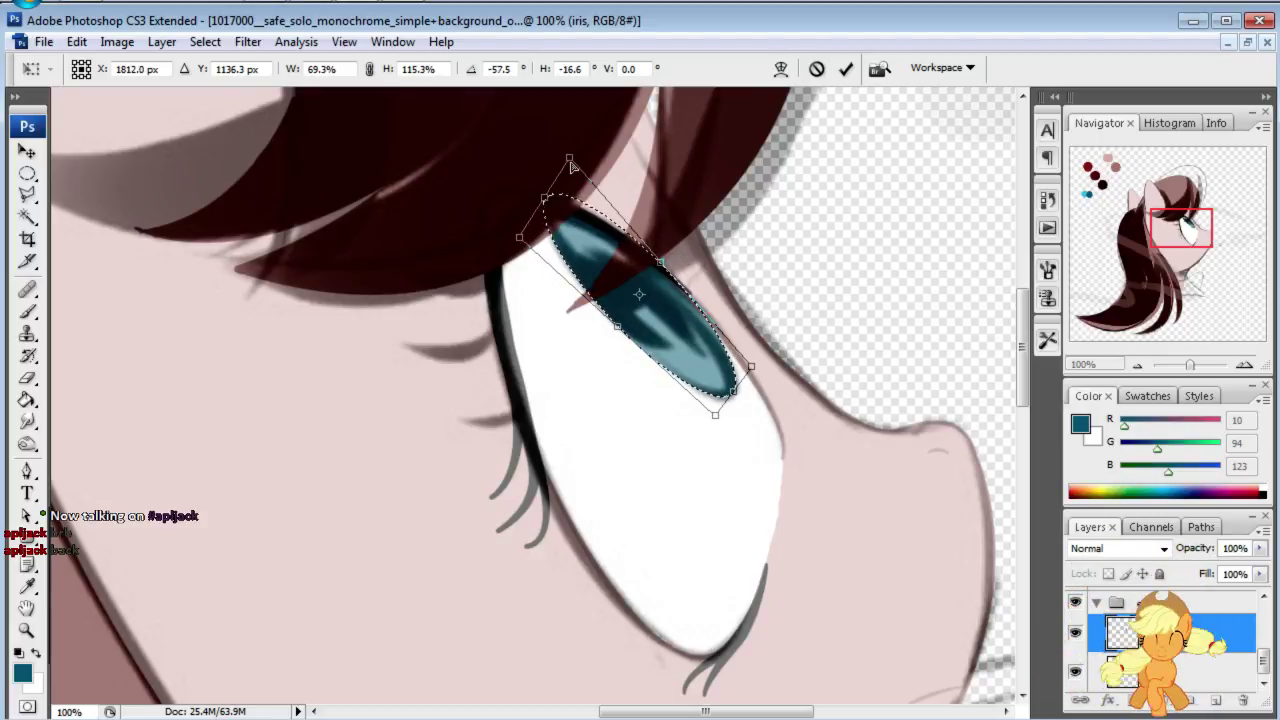
{"action": "left_click_drag", "start_coordinate": [572, 170], "coordinate": [572, 168]}
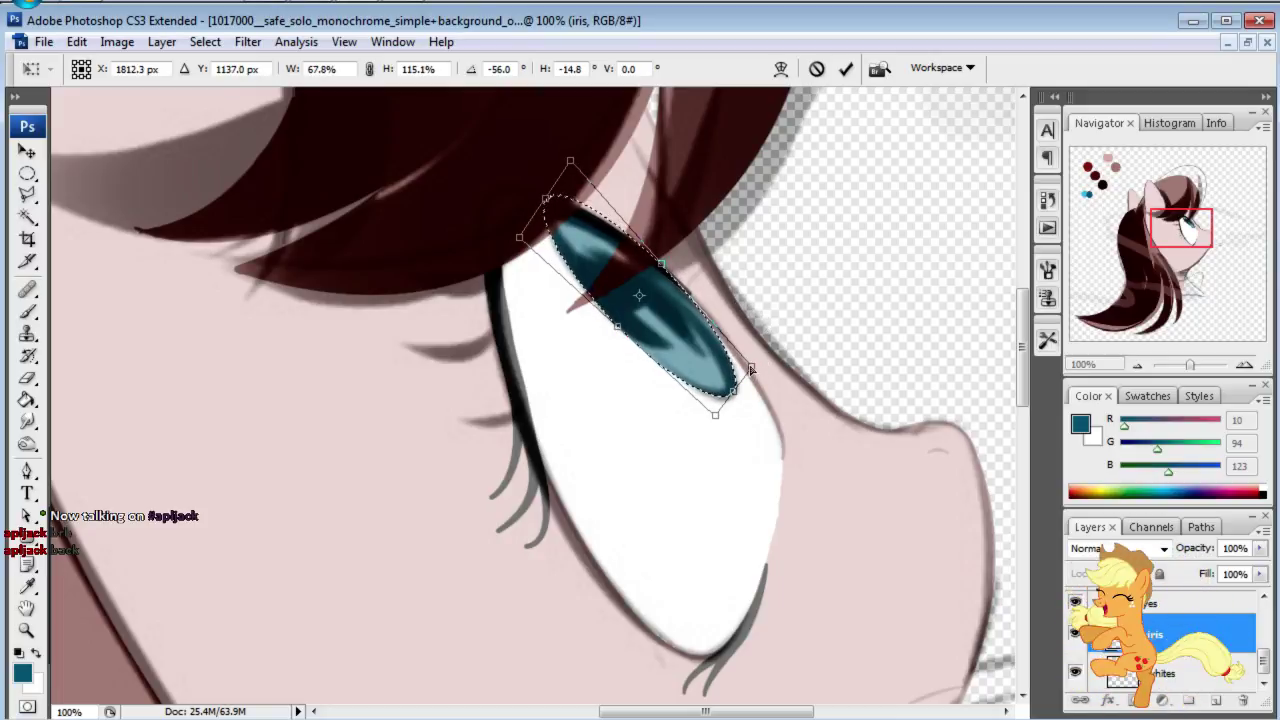
{"action": "left_click_drag", "start_coordinate": [752, 366], "coordinate": [751, 370]}
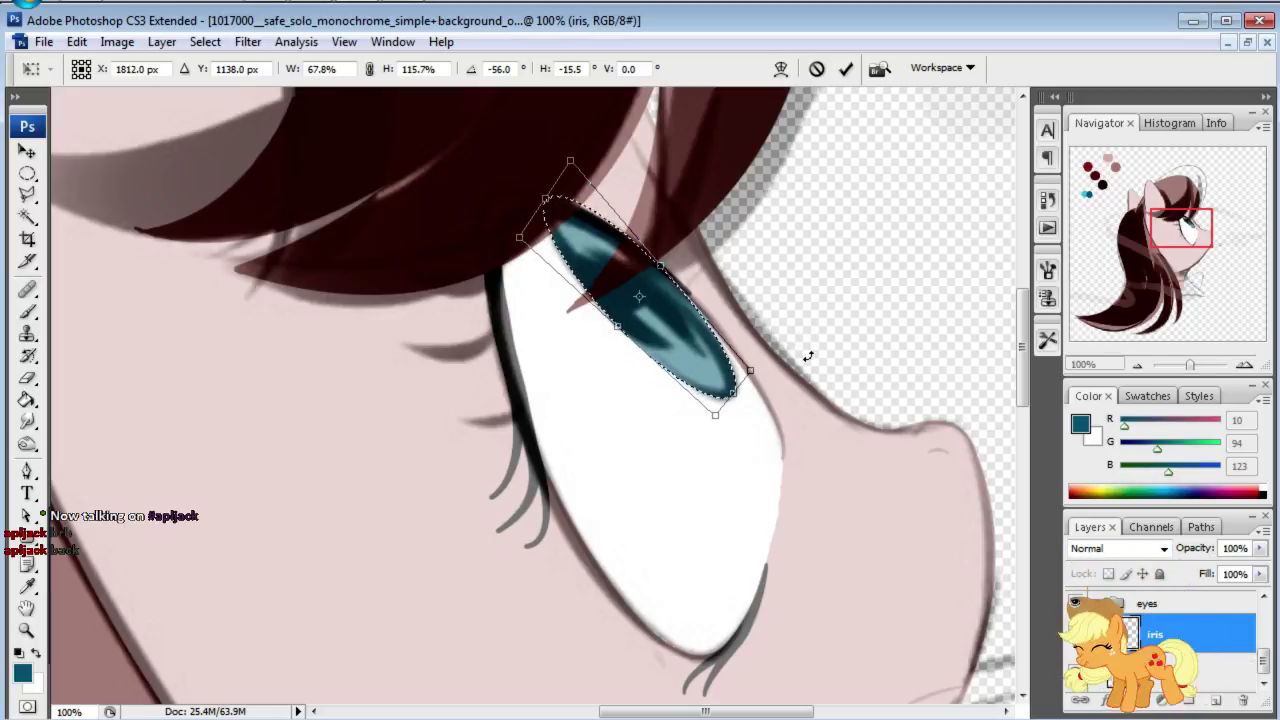
{"action": "key", "text": "Return"}
{"action": "key", "text": "g"}
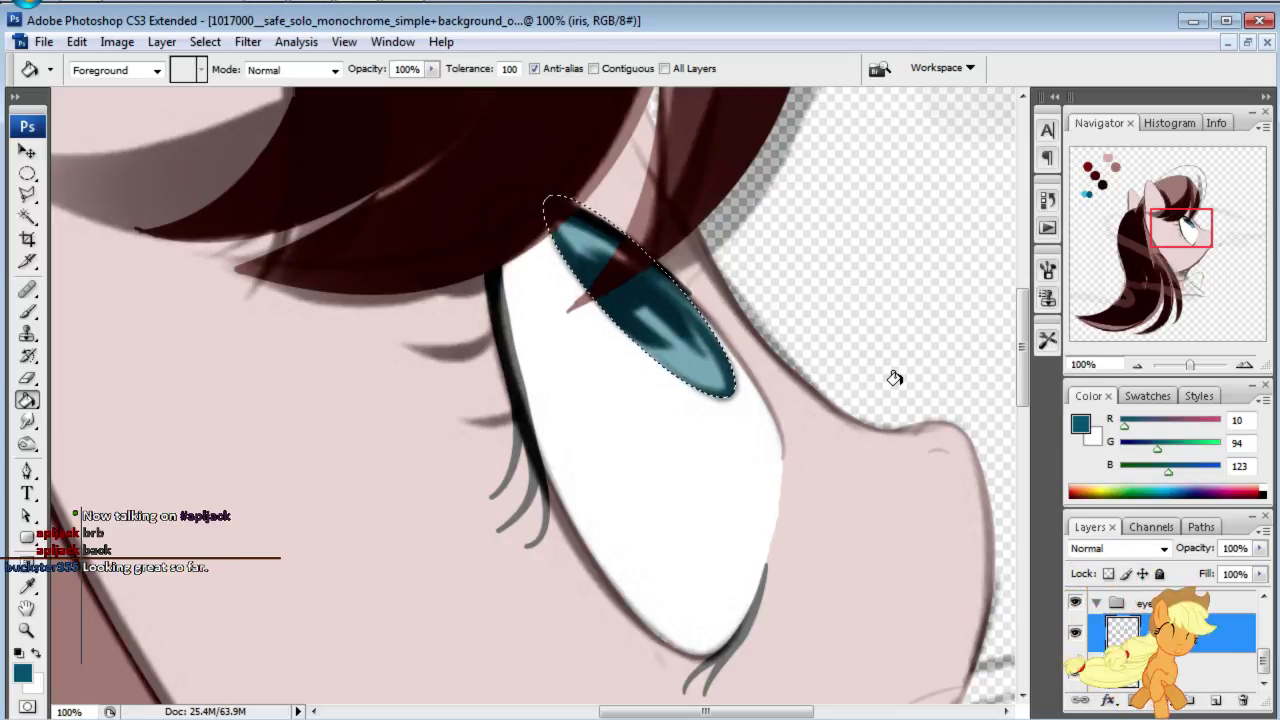
Step: Deselect the iris, hide the faded original overlay, and select the lashes layer
{"action": "key", "text": "ctrl+d"}
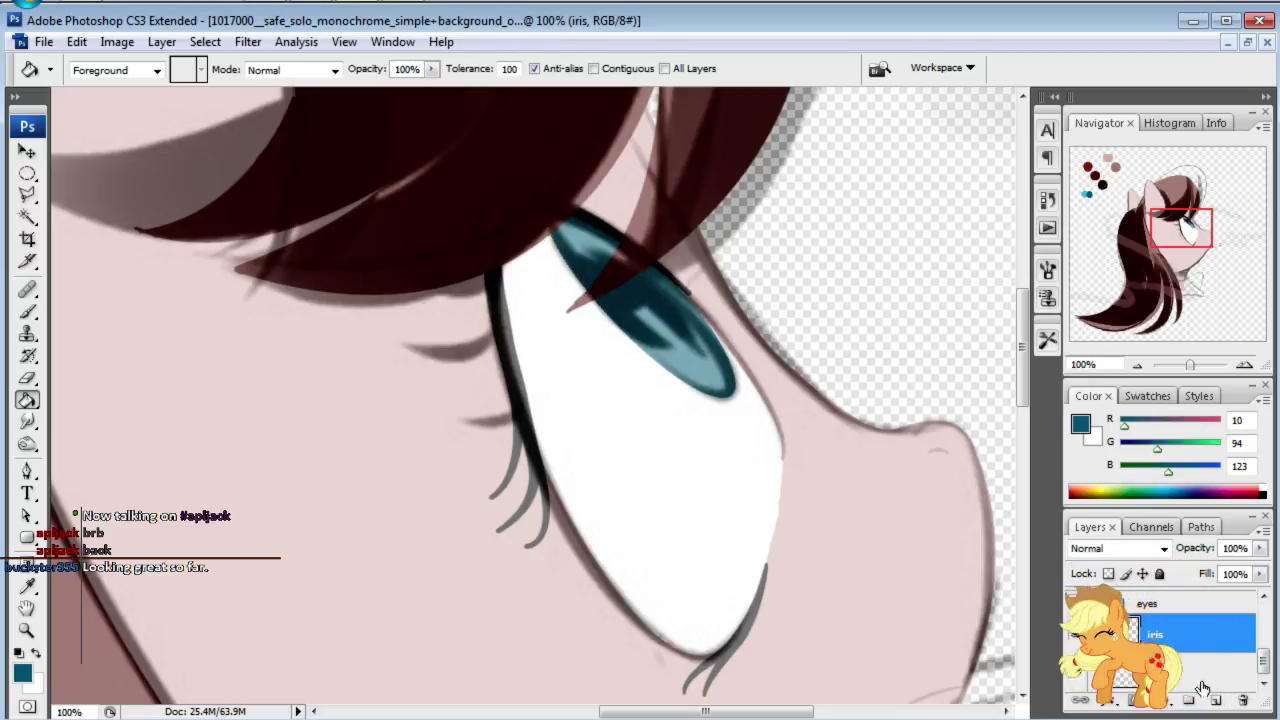
{"action": "scroll", "coordinate": [1100, 630], "scroll_direction": "up", "scroll_amount": 3}
{"action": "left_click", "coordinate": [1077, 650]}
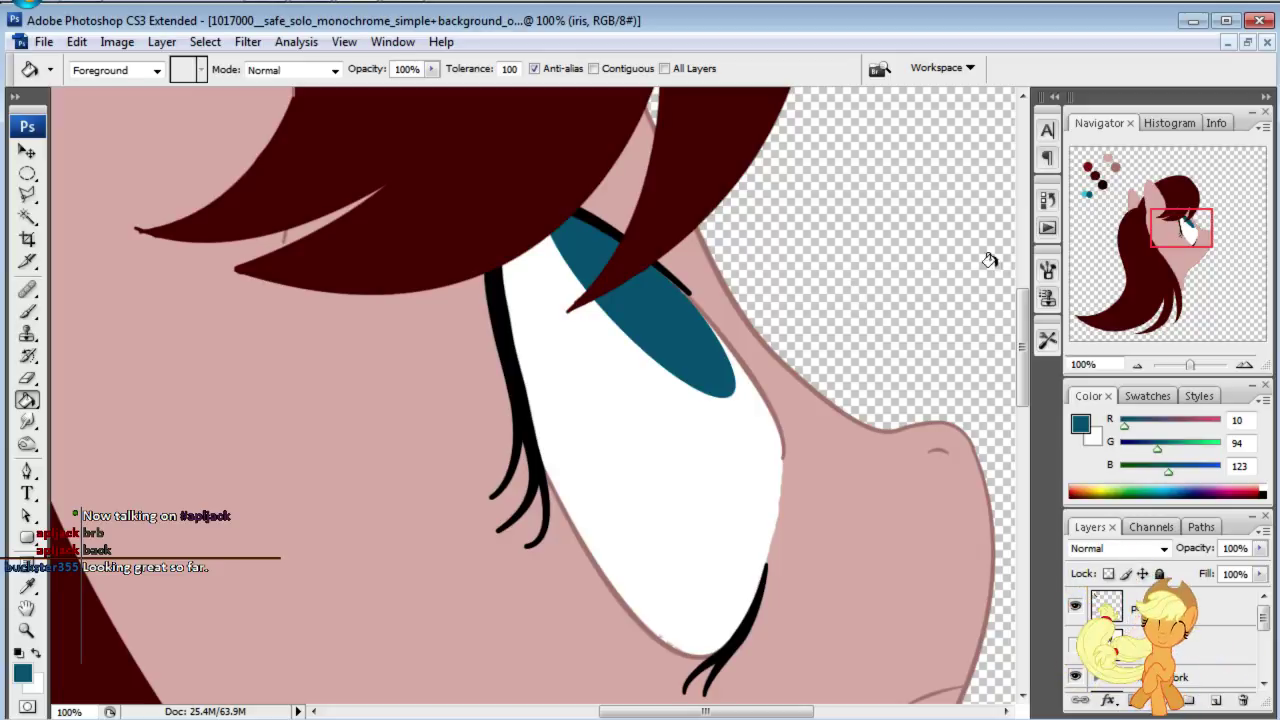
{"action": "left_click_drag", "start_coordinate": [1181, 234], "coordinate": [1179, 228]}
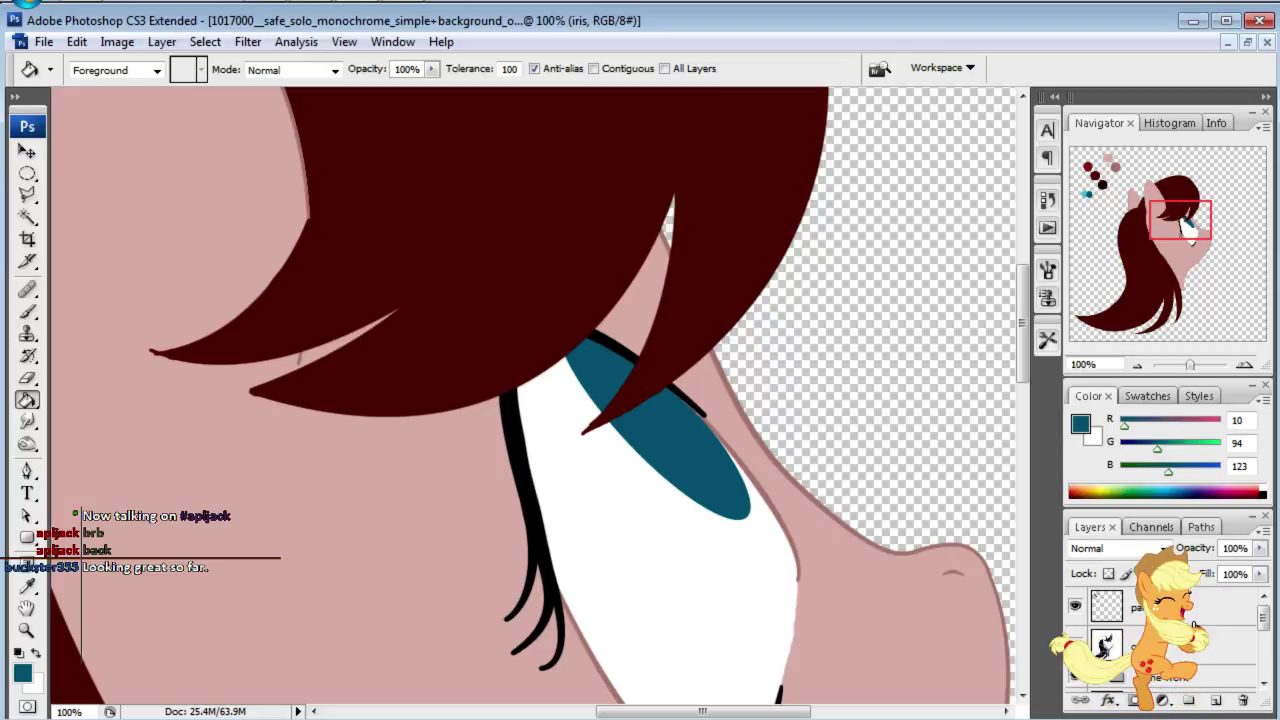
{"action": "scroll", "coordinate": [1170, 632], "scroll_direction": "down", "scroll_amount": 3}
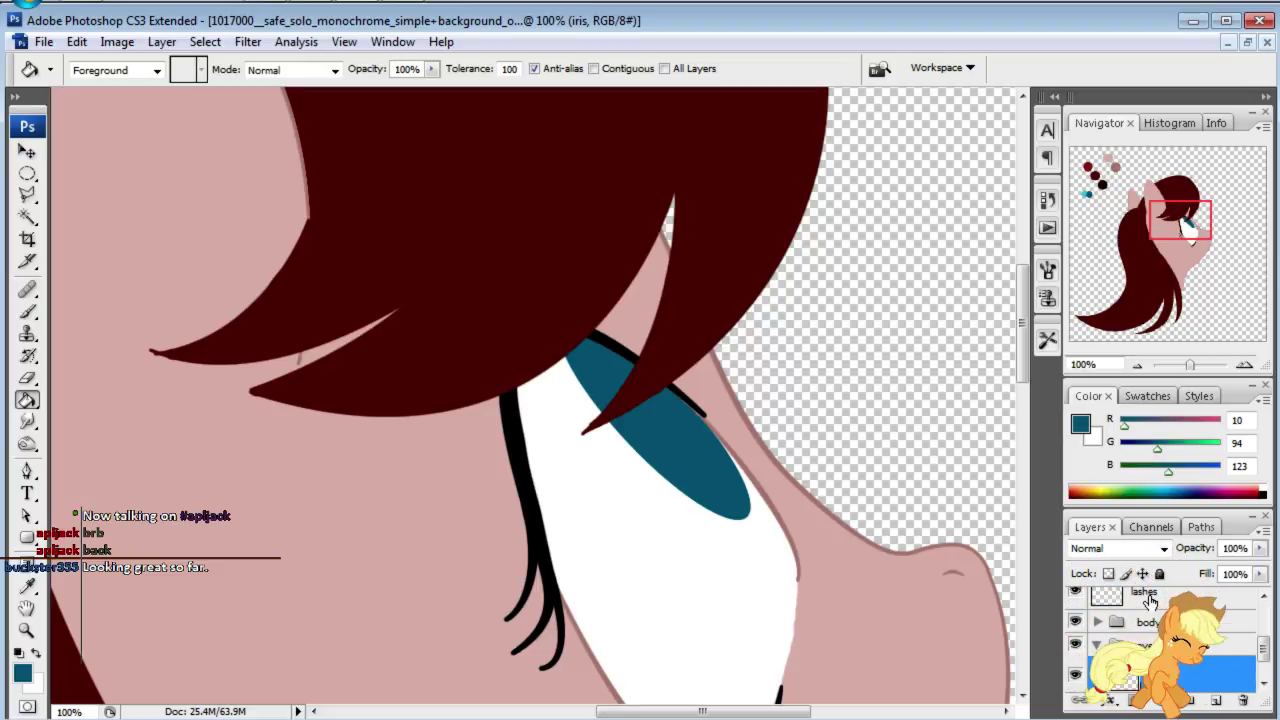
{"action": "left_click", "coordinate": [1143, 598]}
Step: Slightly shrink the eyelash artwork with Free Transform, then pan around the eye to check it
{"action": "key", "text": "ctrl+t"}
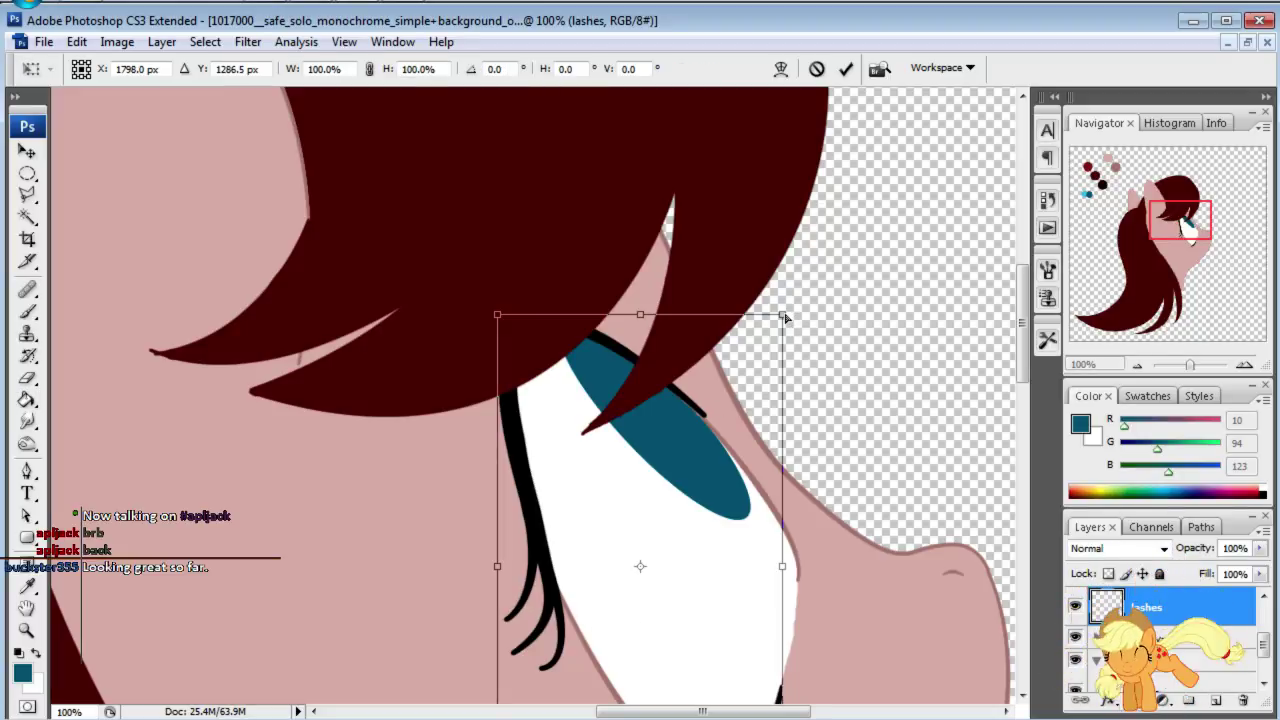
{"action": "left_click_drag", "start_coordinate": [786, 318], "coordinate": [782, 322]}
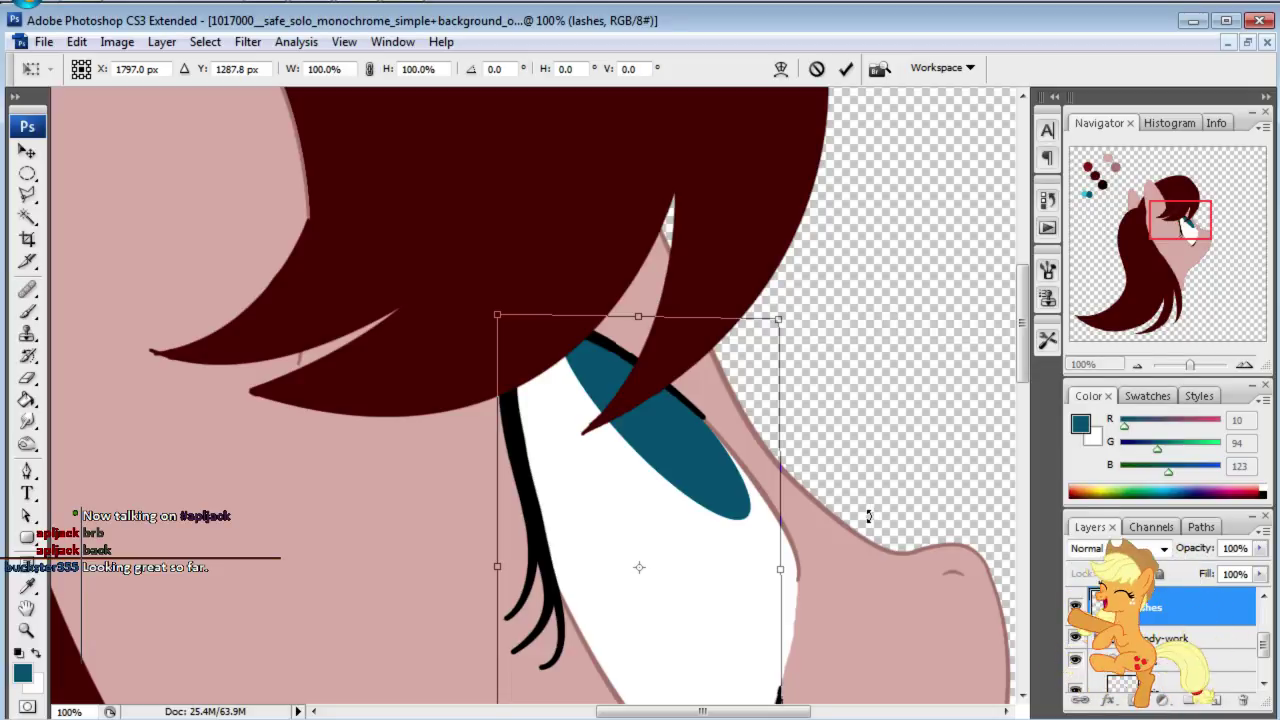
{"action": "key", "text": "Return"}
{"action": "key", "text": "g"}
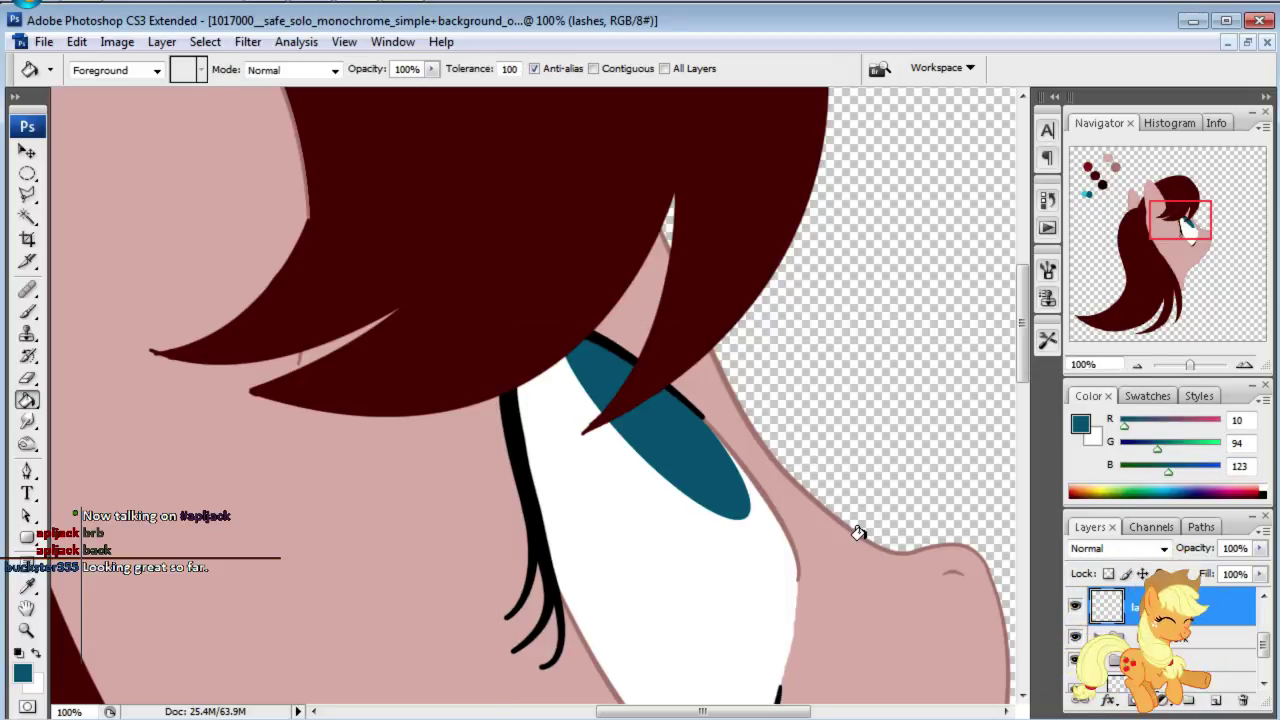
{"action": "left_click_drag", "start_coordinate": [1176, 238], "coordinate": [1177, 250]}
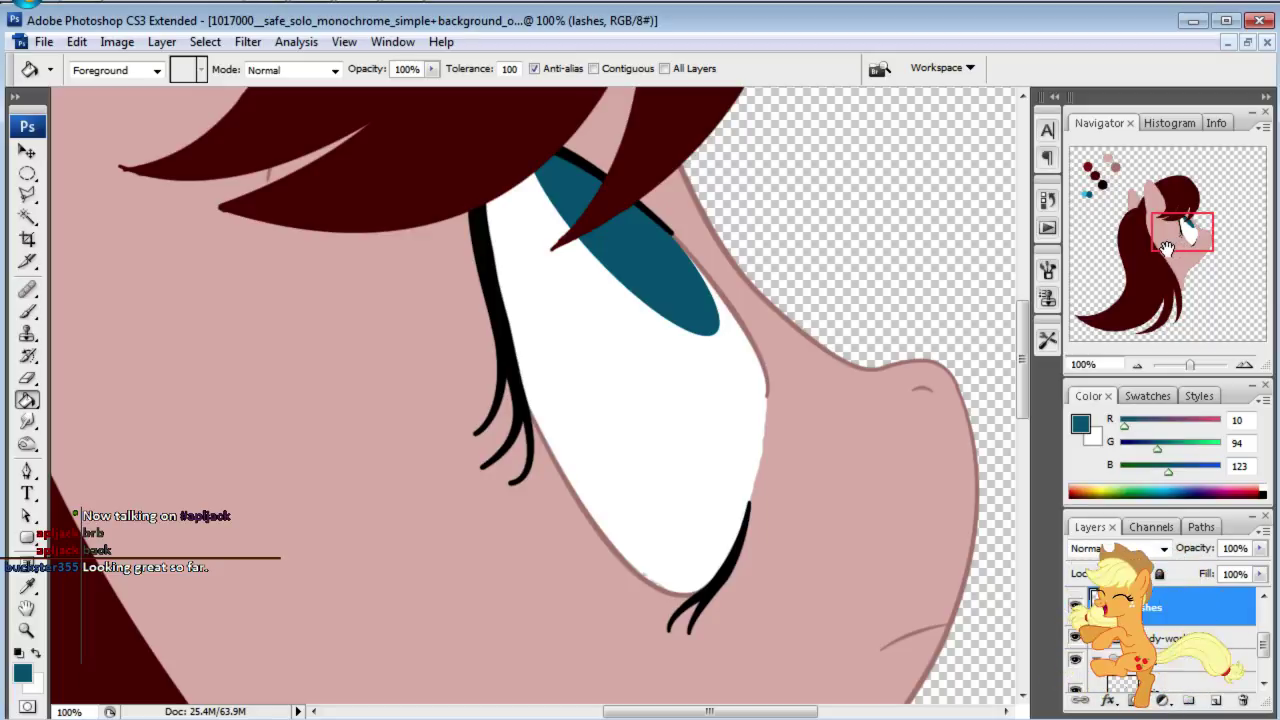
{"action": "mouse_move", "coordinate": [1180, 248]}
{"action": "left_mouse_down"}
{"action": "mouse_move", "coordinate": [1183, 217]}
{"action": "mouse_move", "coordinate": [1166, 224]}
{"action": "left_mouse_up"}
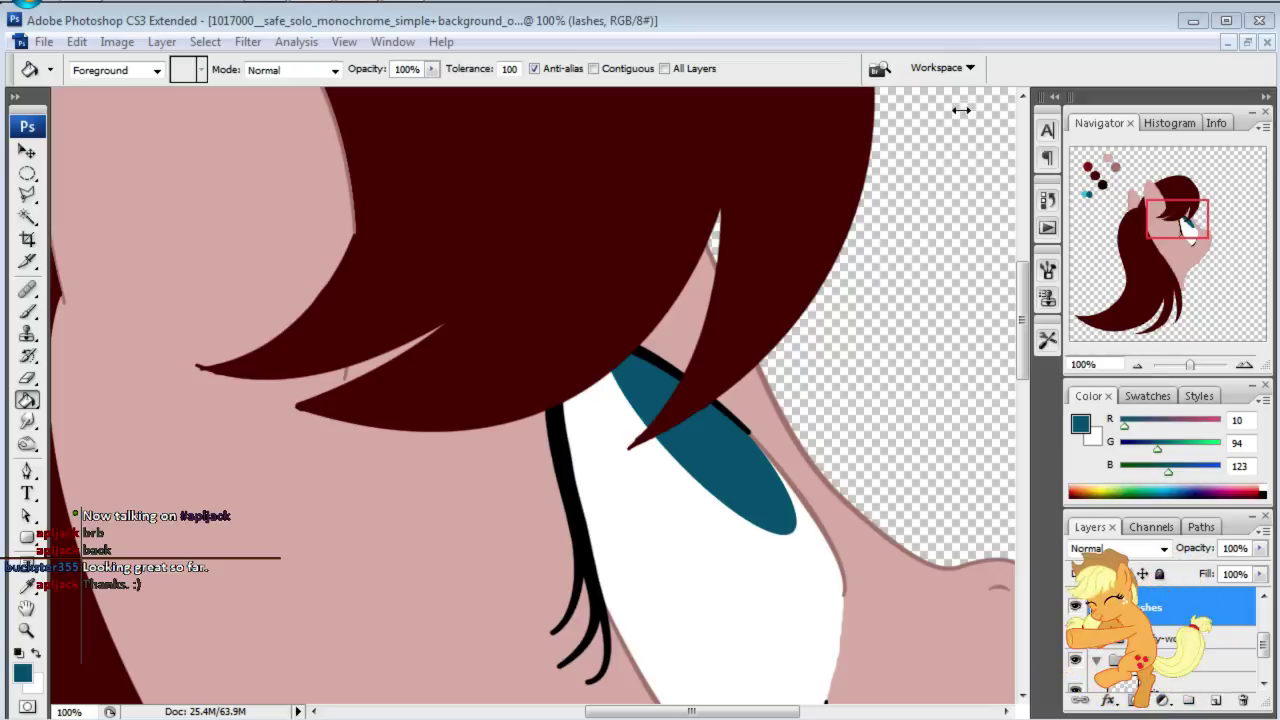
{"action": "left_click_drag", "start_coordinate": [1190, 253], "coordinate": [1200, 253]}
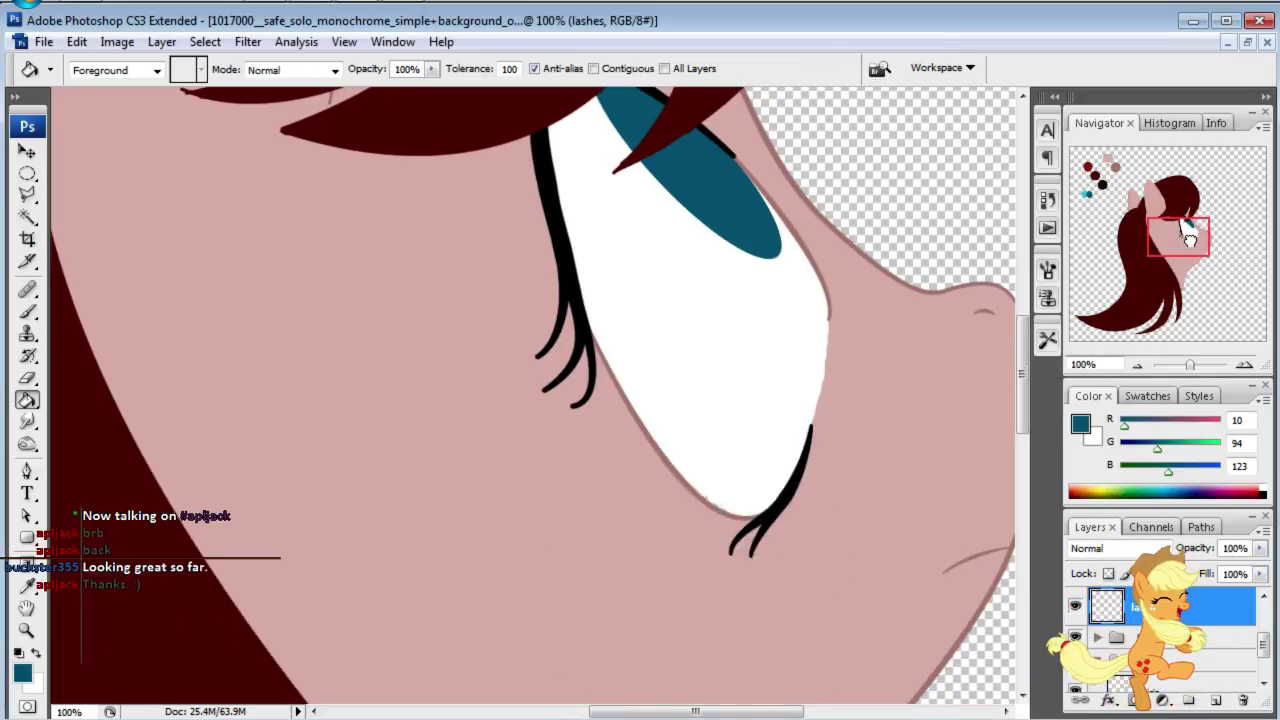
{"action": "scroll", "coordinate": [1190, 627], "scroll_direction": "down", "scroll_amount": 1}
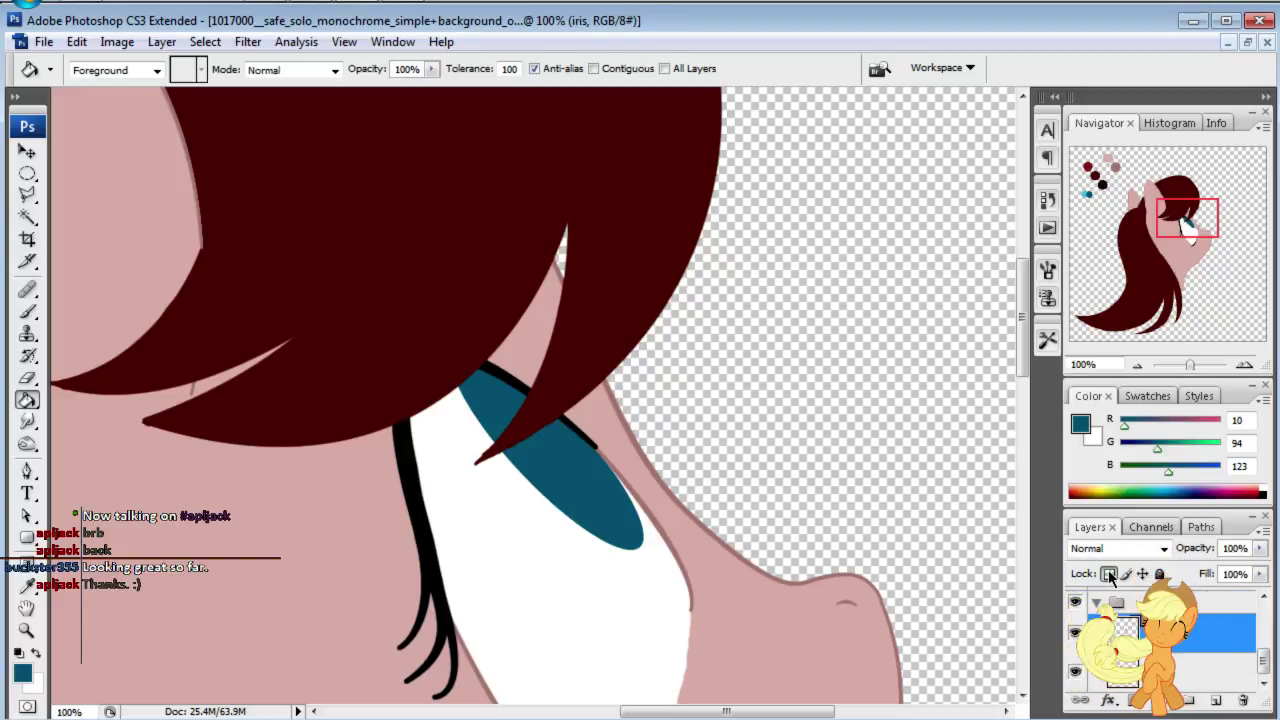
Step: Lock the iris layer's transparency and fill the iris with light cyan from the palette
{"action": "left_click", "coordinate": [28, 311]}
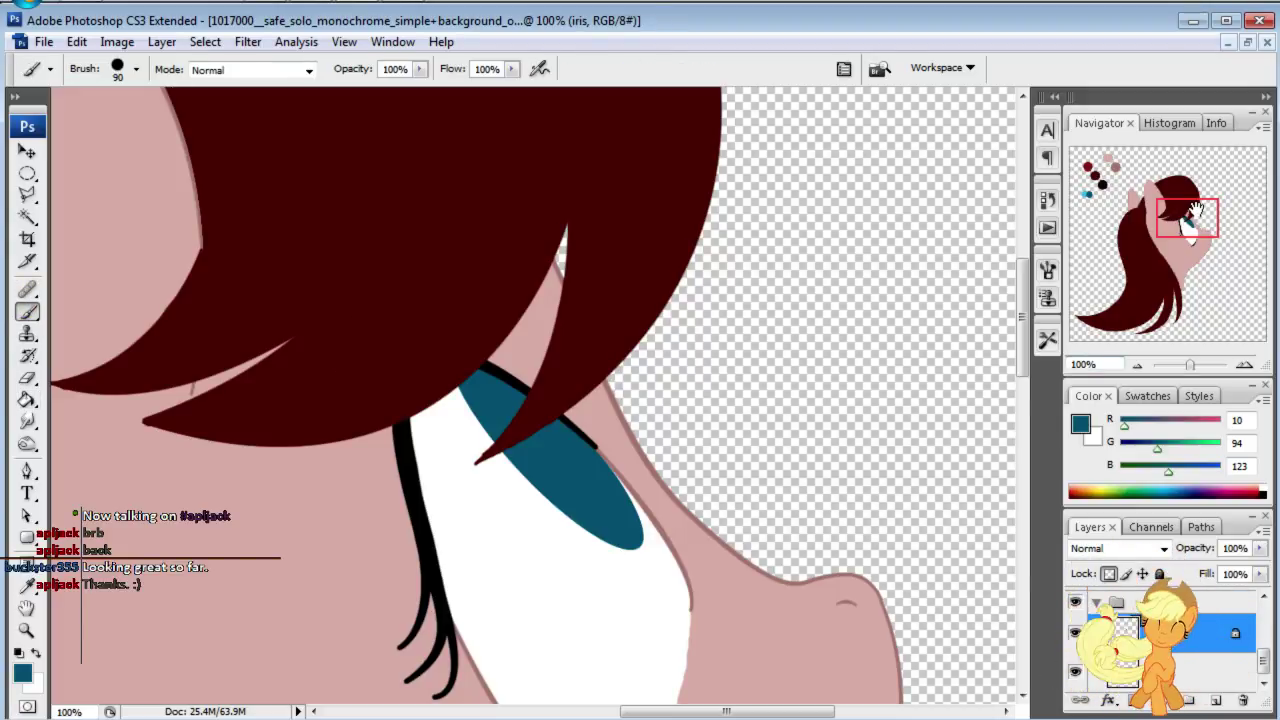
{"action": "left_click_drag", "start_coordinate": [1195, 208], "coordinate": [1109, 177]}
{"action": "left_click", "coordinate": [287, 508], "text": "alt"}
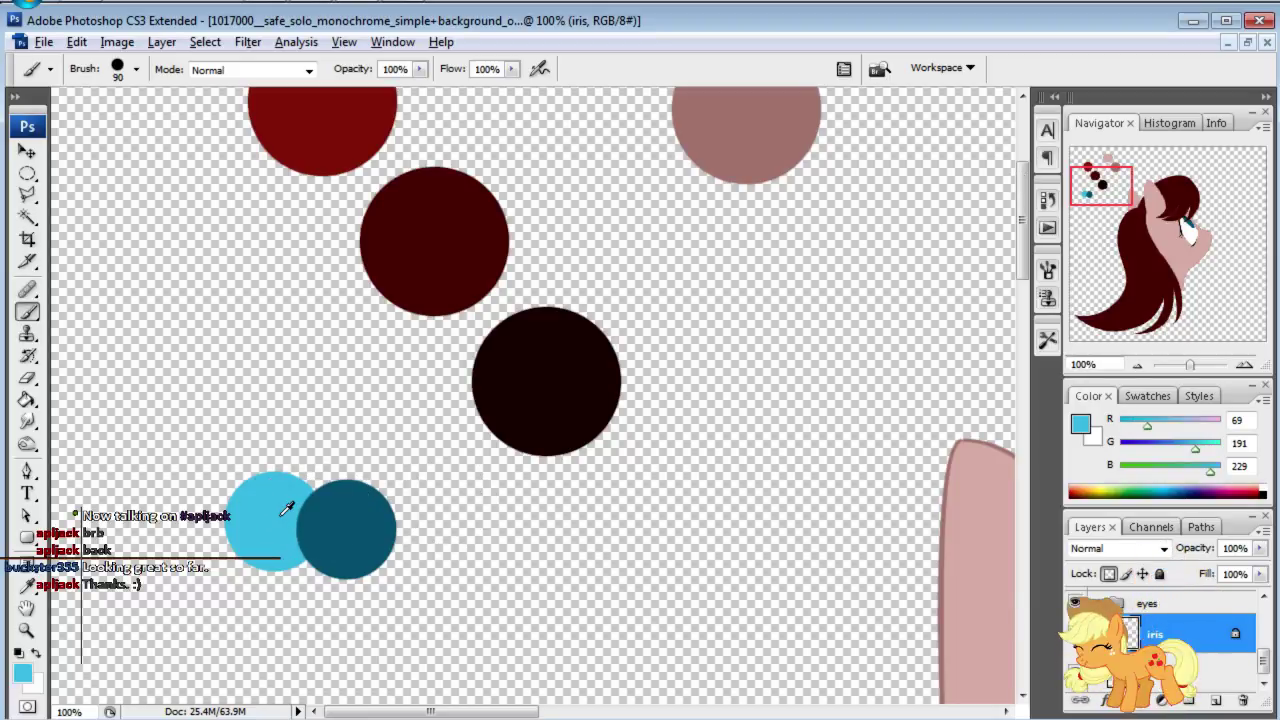
{"action": "left_click", "coordinate": [1188, 222]}
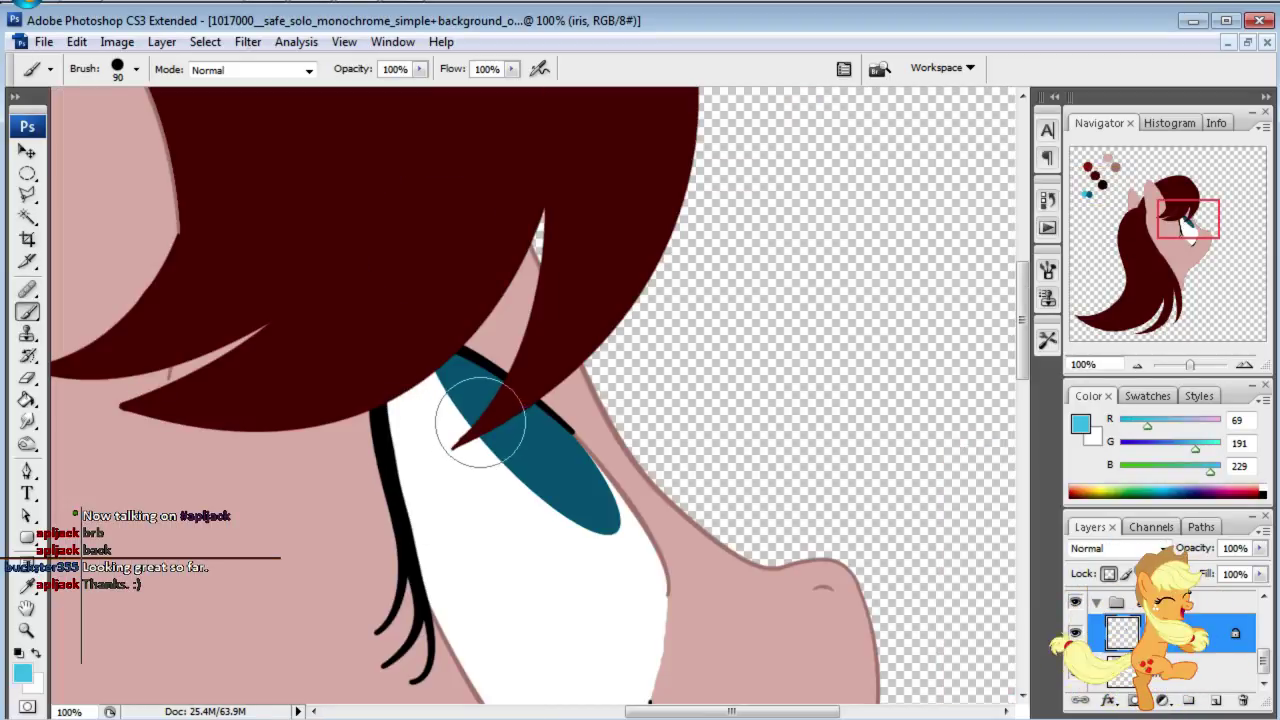
{"action": "key", "text": "bracketleft"}
{"action": "key", "text": "bracketleft"}
{"action": "key", "text": "bracketleft"}
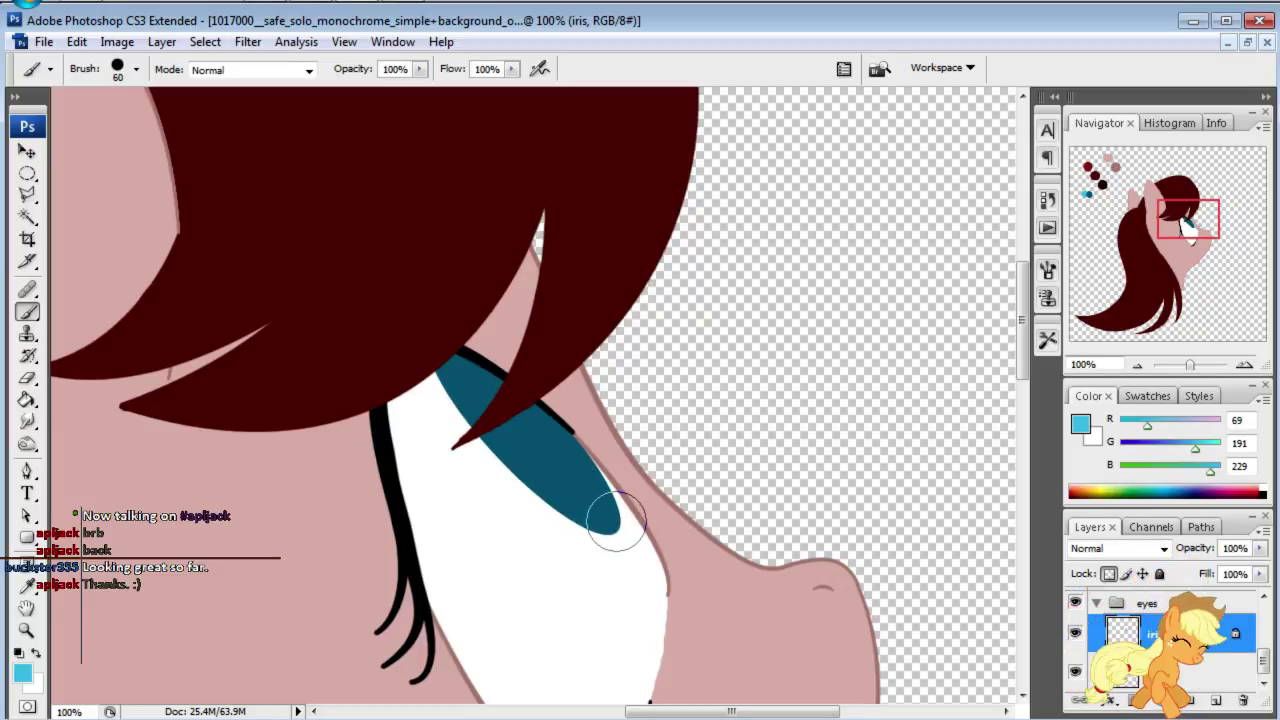
{"action": "key", "text": "alt+BackSpace"}
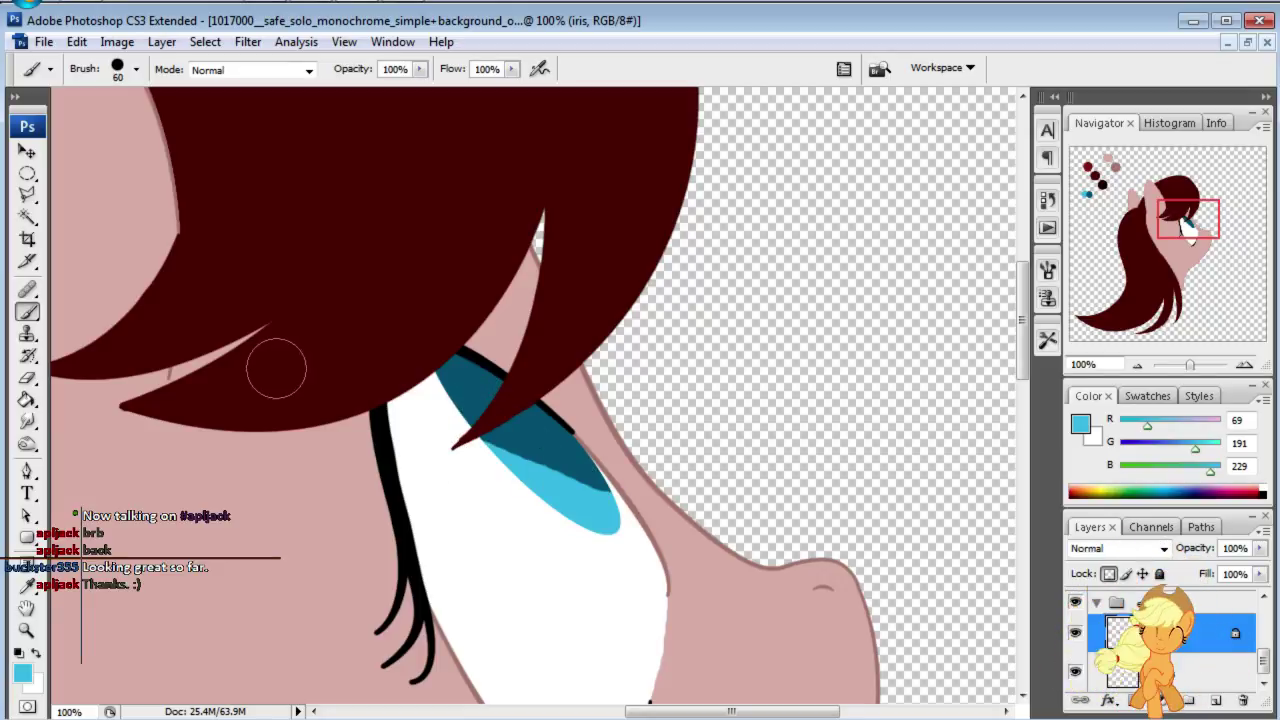
Step: Paint dark teal shading along the iris top and under the eyelid
{"action": "left_click", "coordinate": [1092, 235]}
{"action": "left_click", "coordinate": [362, 284], "text": "alt"}
{"action": "left_click", "coordinate": [1213, 220]}
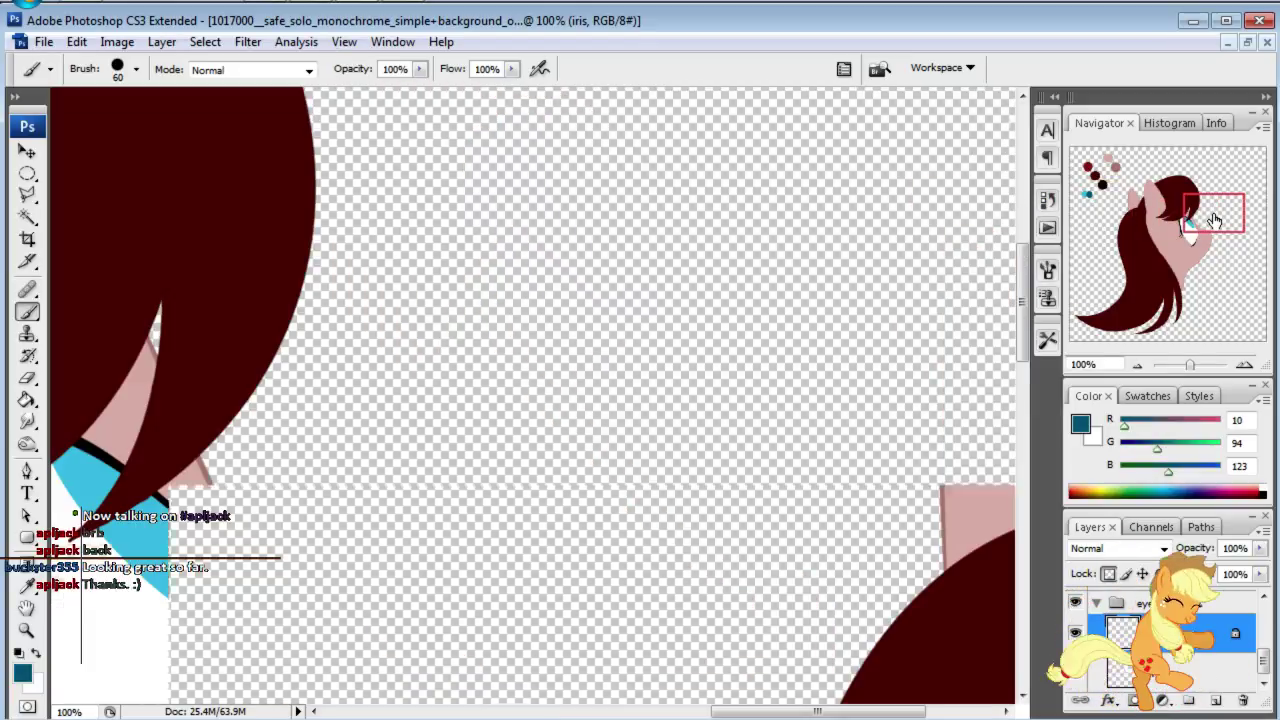
{"action": "left_click_drag", "start_coordinate": [1213, 220], "coordinate": [1195, 228]}
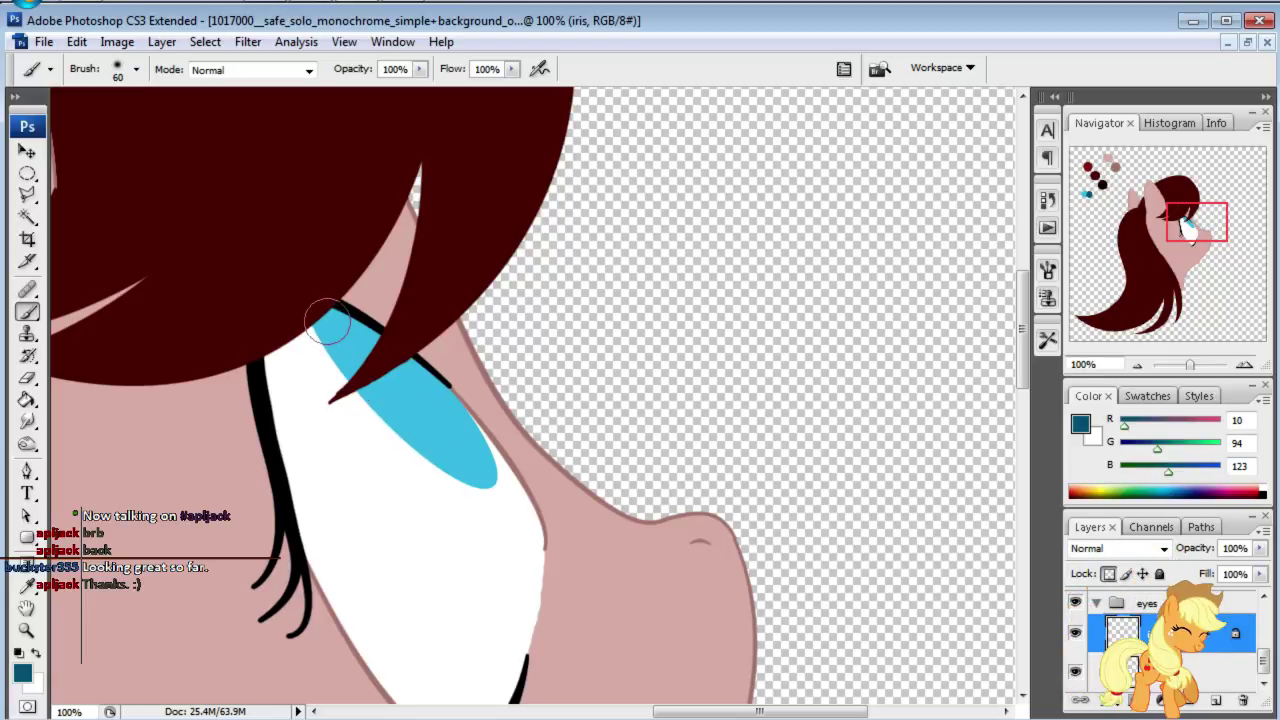
{"action": "mouse_move", "coordinate": [337, 314]}
{"action": "left_mouse_down"}
{"action": "mouse_move", "coordinate": [348, 320]}
{"action": "mouse_move", "coordinate": [358, 296]}
{"action": "mouse_move", "coordinate": [345, 350]}
{"action": "left_mouse_up"}
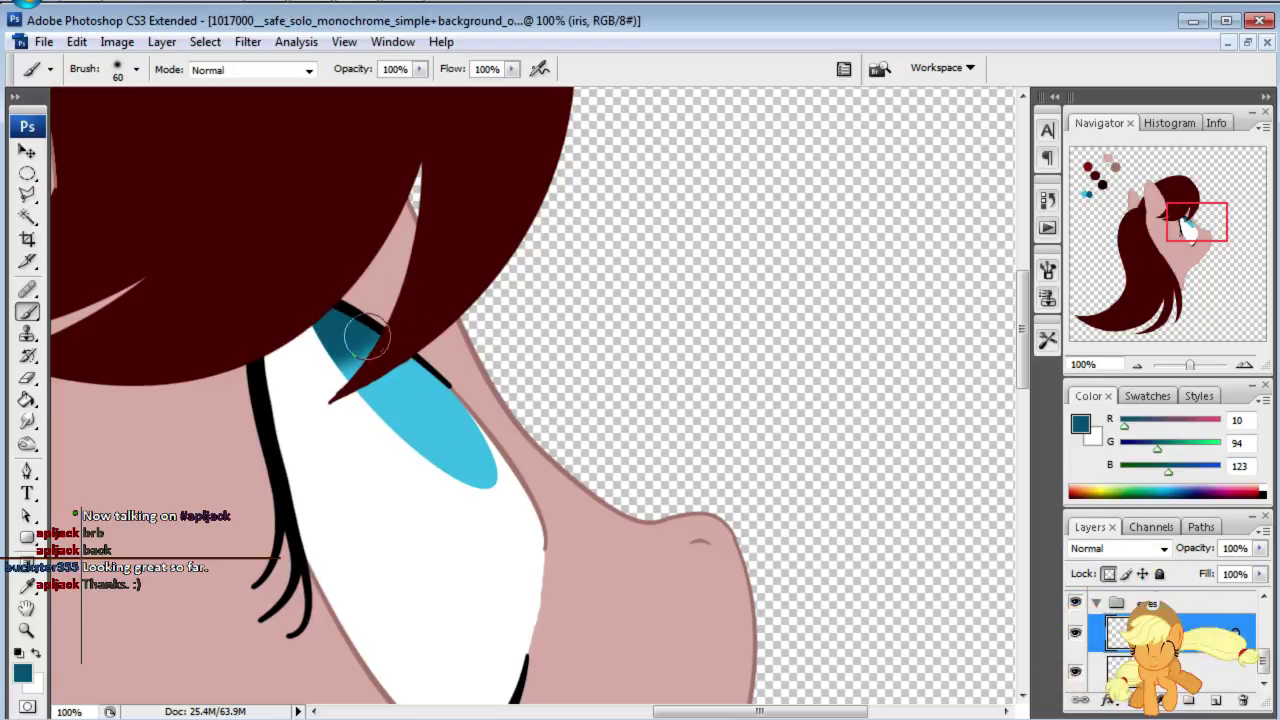
{"action": "mouse_move", "coordinate": [414, 377]}
{"action": "left_mouse_down"}
{"action": "mouse_move", "coordinate": [394, 349]}
{"action": "mouse_move", "coordinate": [436, 381]}
{"action": "mouse_move", "coordinate": [381, 337]}
{"action": "mouse_move", "coordinate": [337, 366]}
{"action": "mouse_move", "coordinate": [361, 426]}
{"action": "mouse_move", "coordinate": [471, 500]}
{"action": "mouse_move", "coordinate": [495, 497]}
{"action": "left_mouse_up"}
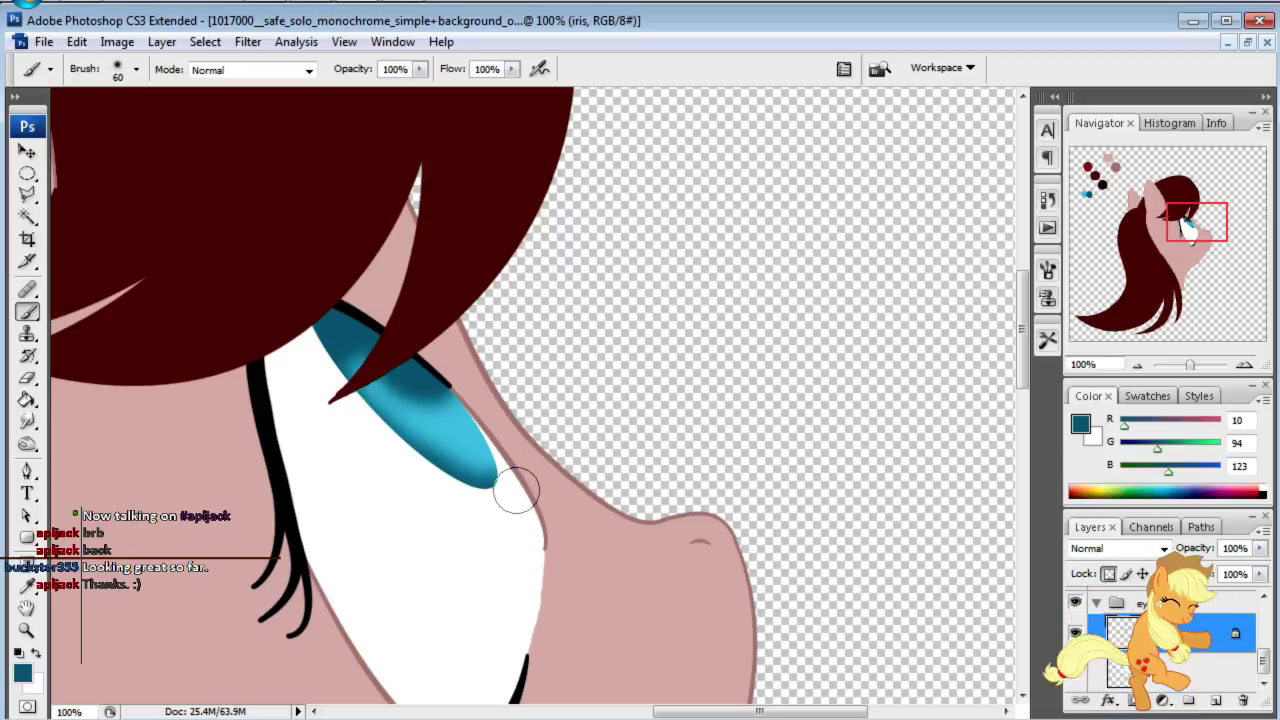
{"action": "left_click_drag", "start_coordinate": [467, 378], "coordinate": [510, 462]}
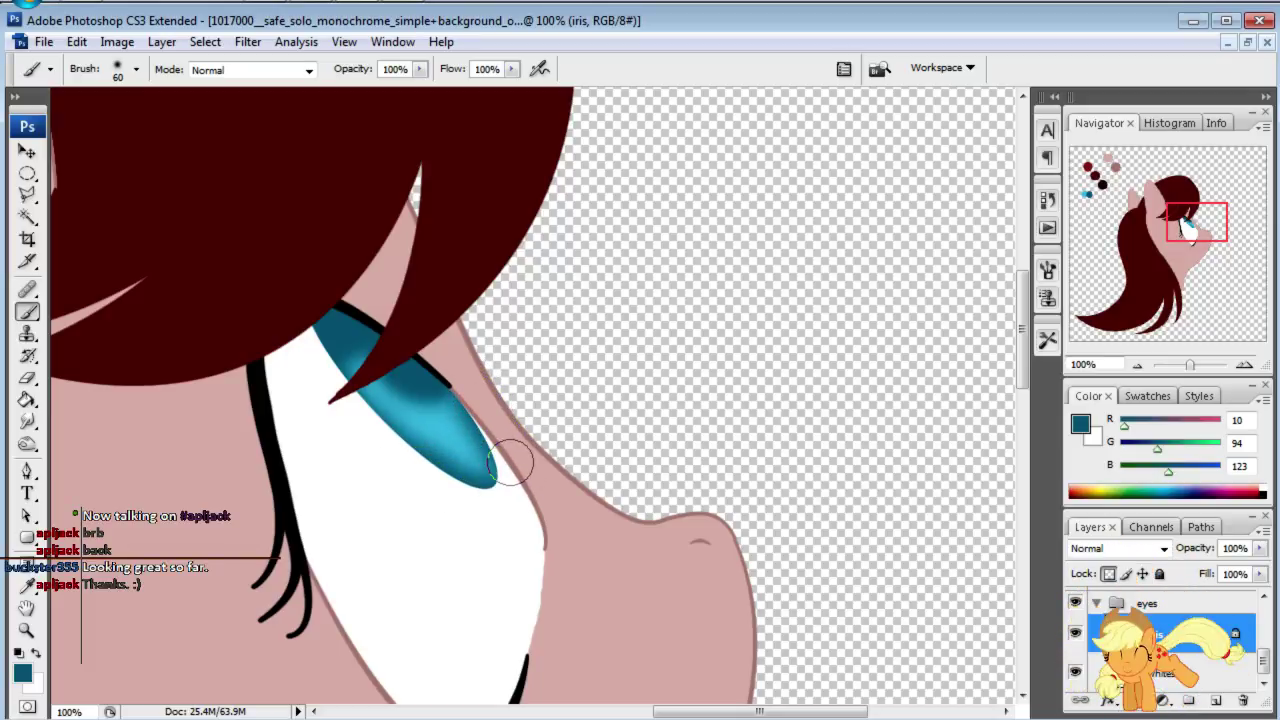
{"action": "key", "text": "ctrl+z"}
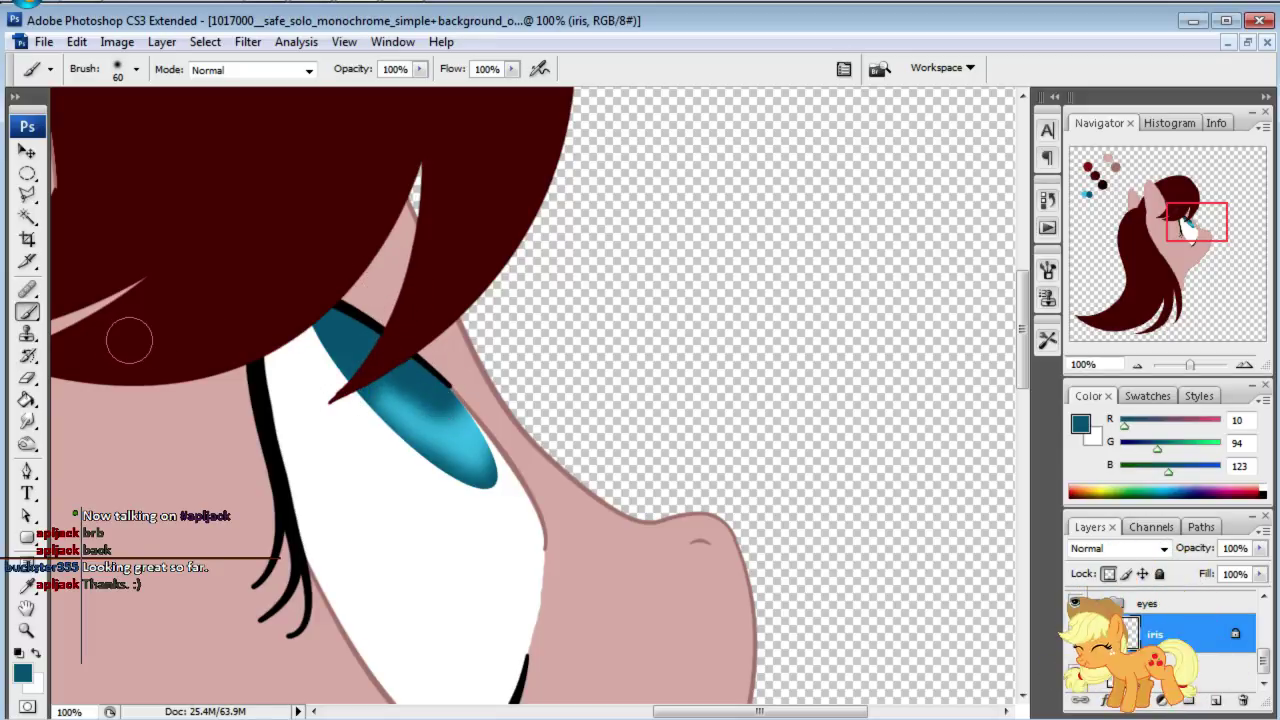
Step: Brighten the iris with light cyan strokes and deepen its upper part with dark teal at size 60
{"action": "scroll", "coordinate": [1160, 640], "scroll_direction": "up", "scroll_amount": 2}
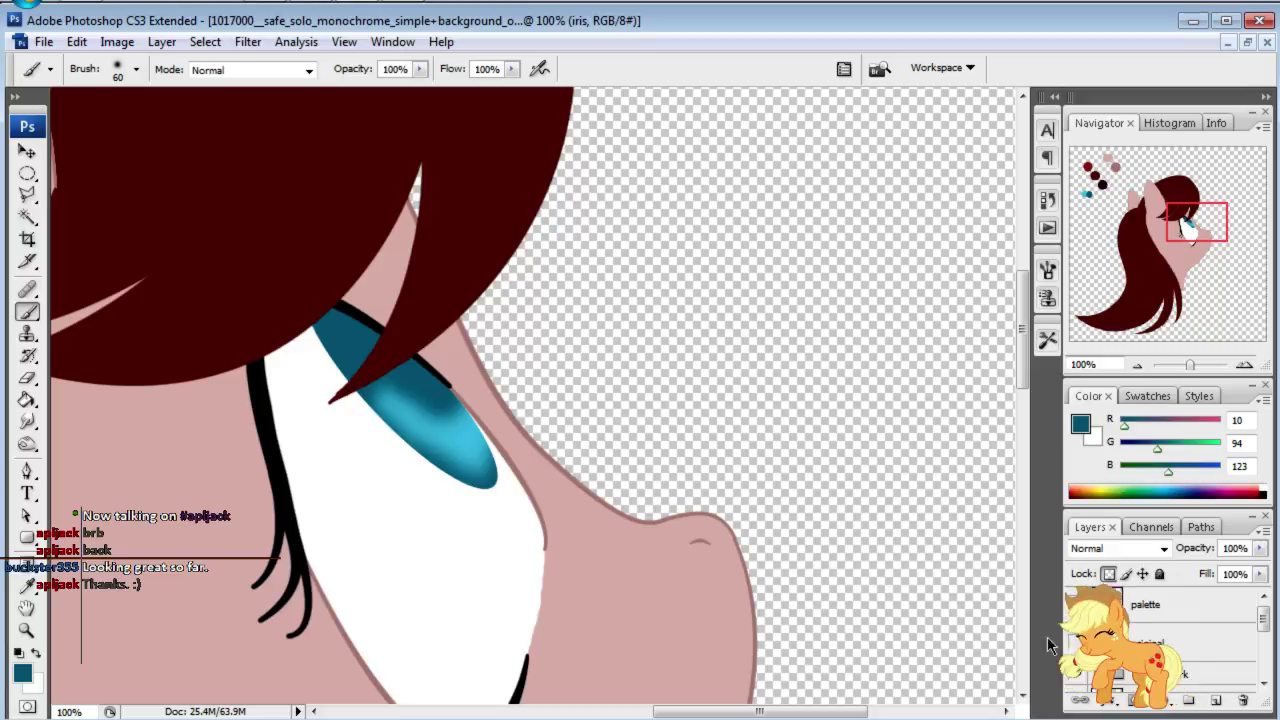
{"action": "left_click", "coordinate": [465, 427], "text": "alt"}
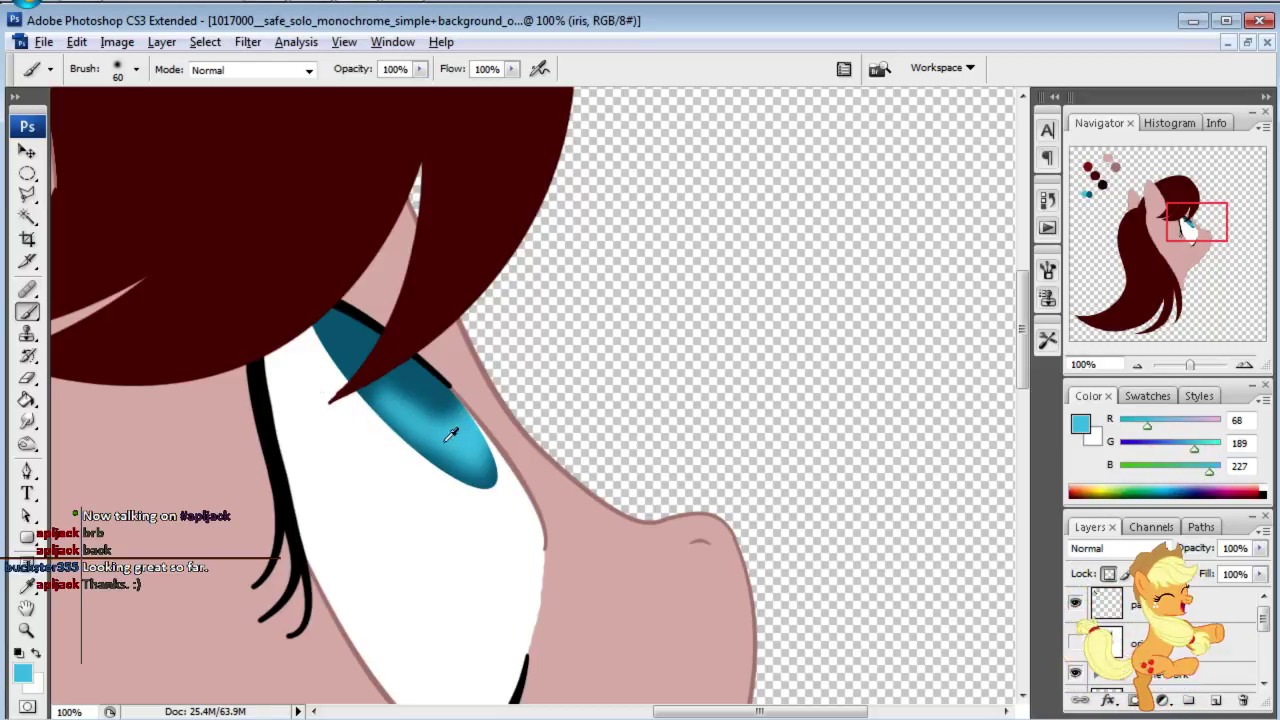
{"action": "key", "text": "bracketleft"}
{"action": "key", "text": "bracketleft"}
{"action": "key", "text": "bracketleft"}
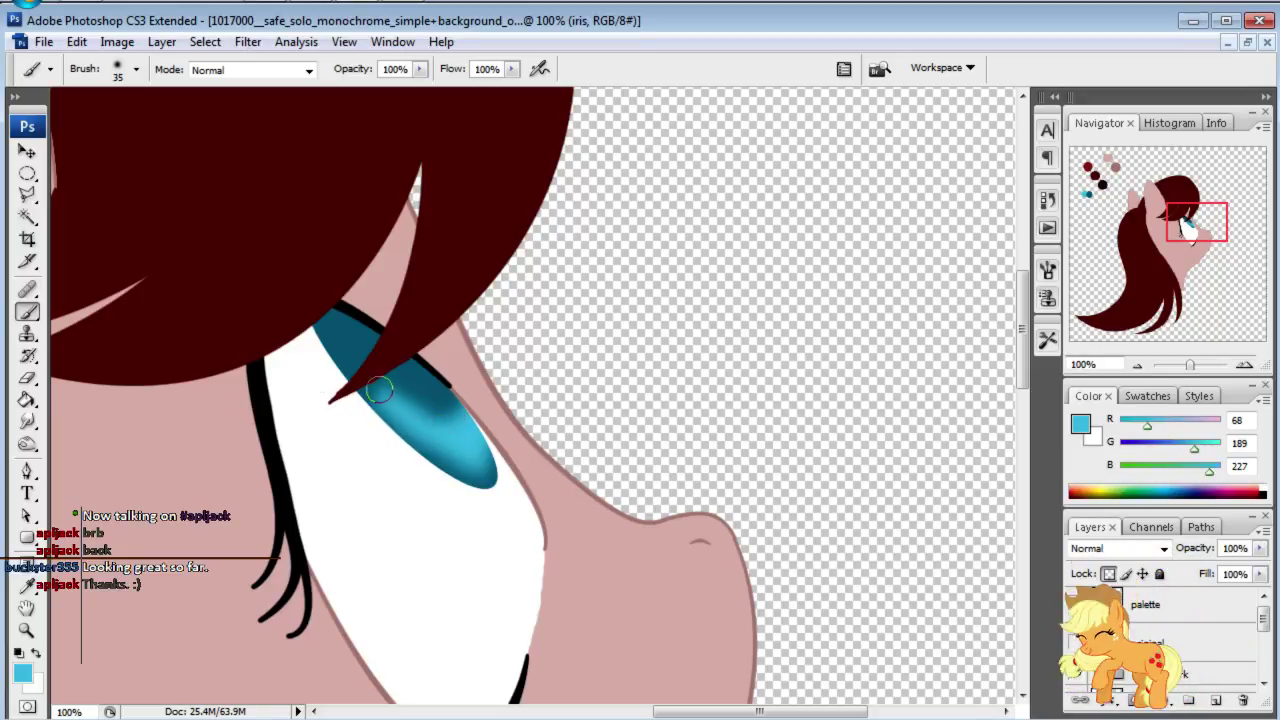
{"action": "left_click_drag", "start_coordinate": [369, 377], "coordinate": [449, 449]}
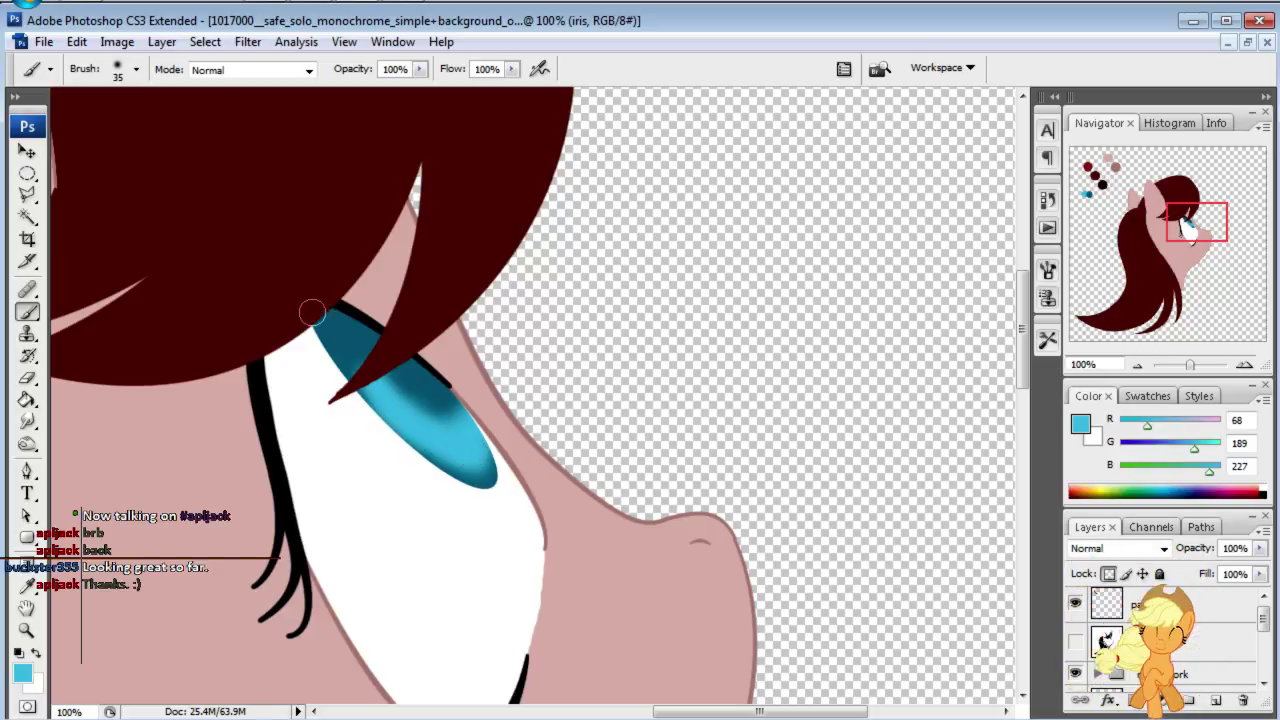
{"action": "key", "text": "x"}
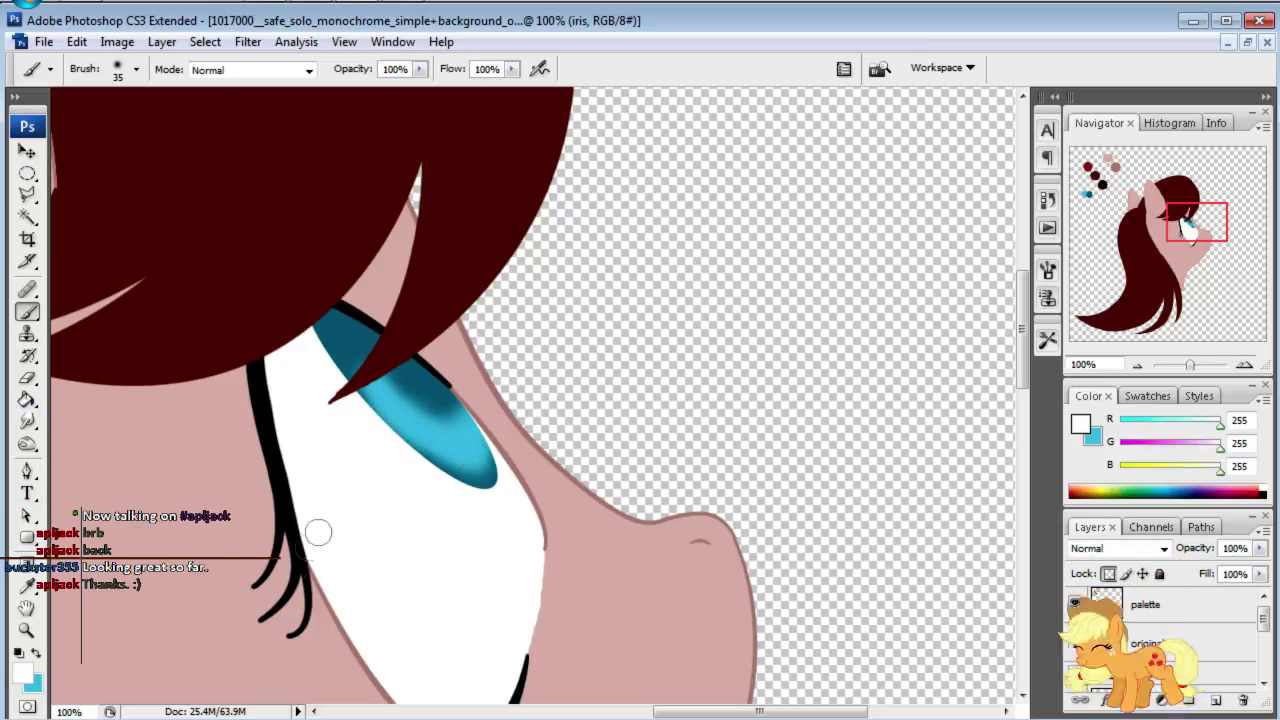
{"action": "left_click", "coordinate": [346, 323], "text": "alt"}
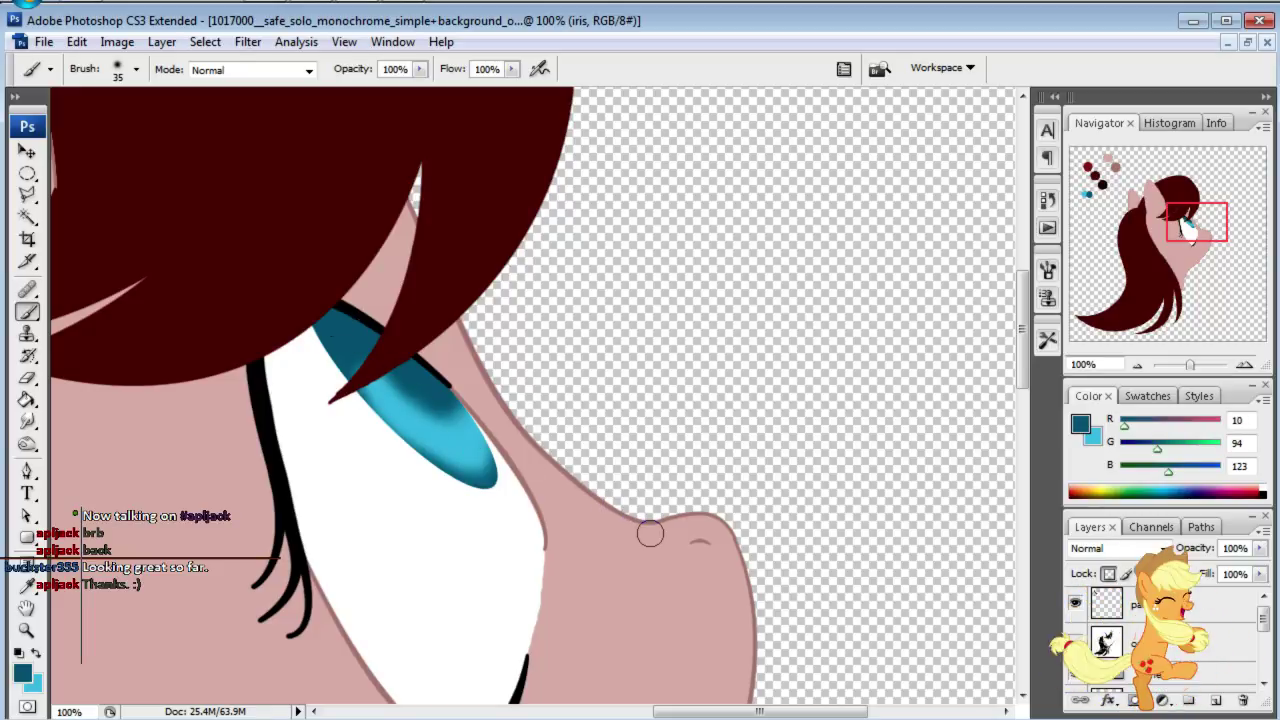
{"action": "key", "text": "bracketright"}
{"action": "key", "text": "bracketright"}
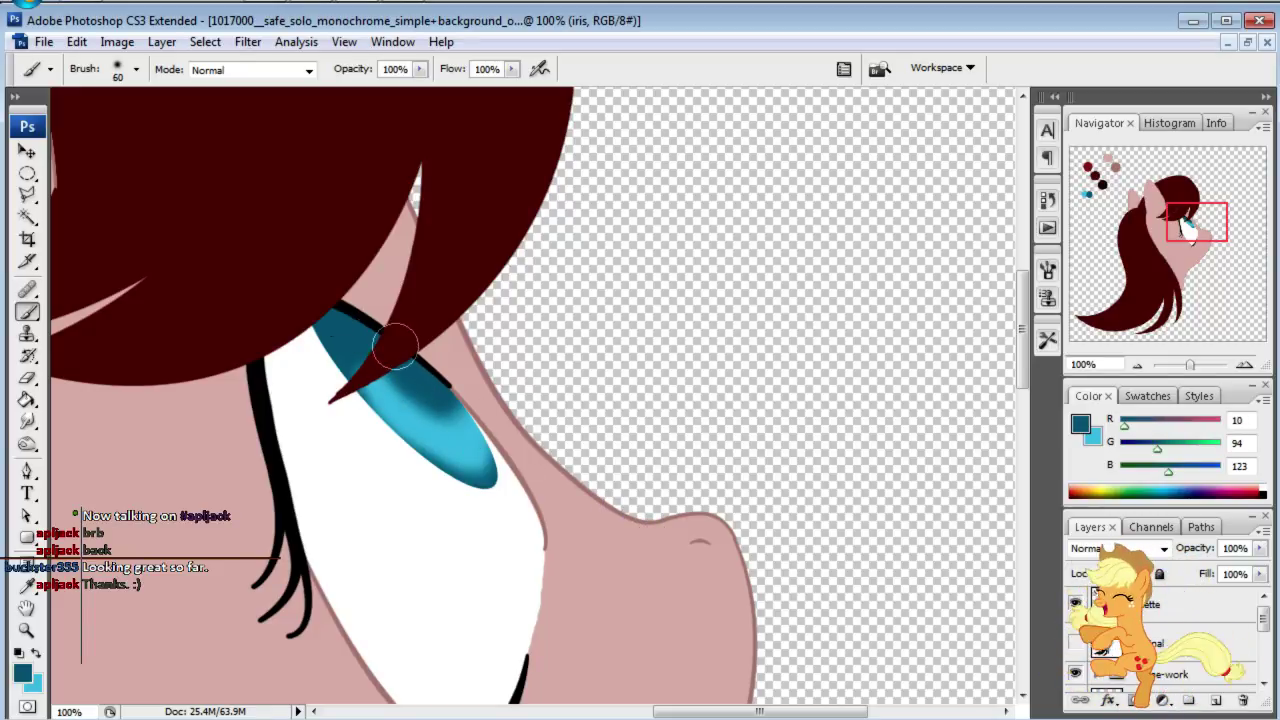
{"action": "left_click_drag", "start_coordinate": [391, 343], "coordinate": [460, 400]}
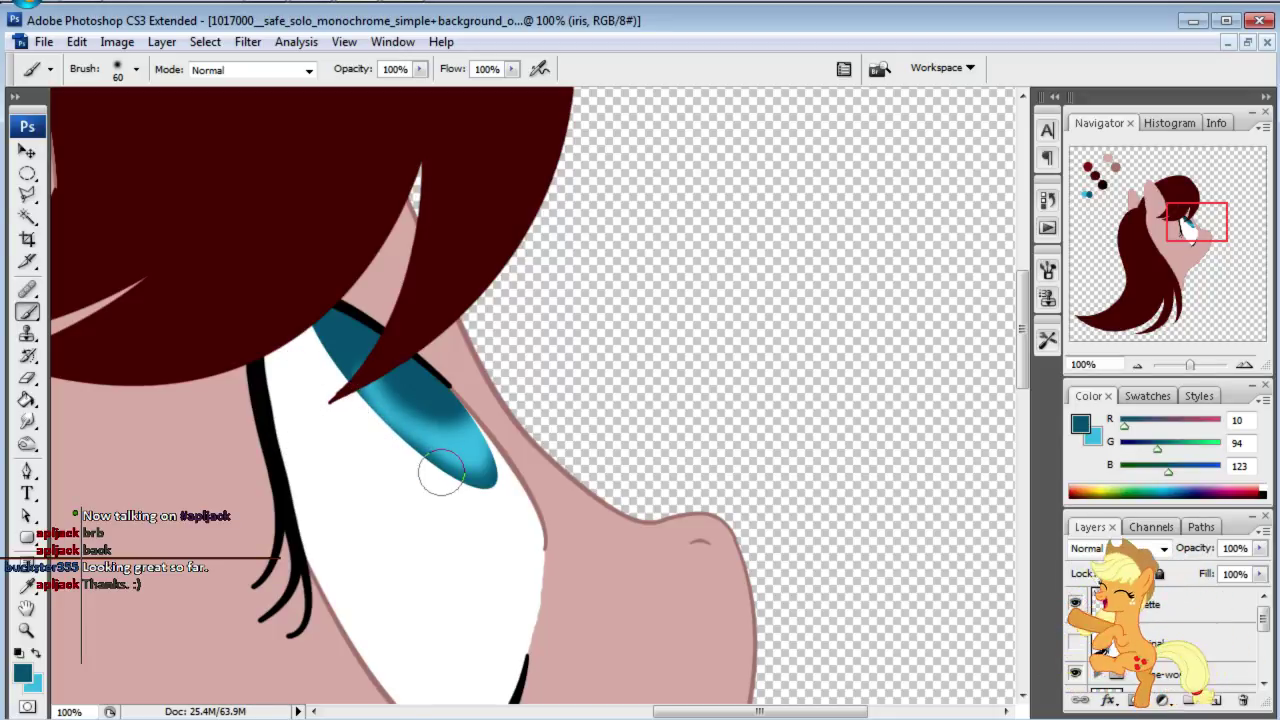
{"action": "mouse_move", "coordinate": [1204, 231]}
{"action": "left_mouse_down"}
{"action": "mouse_move", "coordinate": [1200, 218]}
{"action": "mouse_move", "coordinate": [1196, 231]}
{"action": "left_mouse_up"}
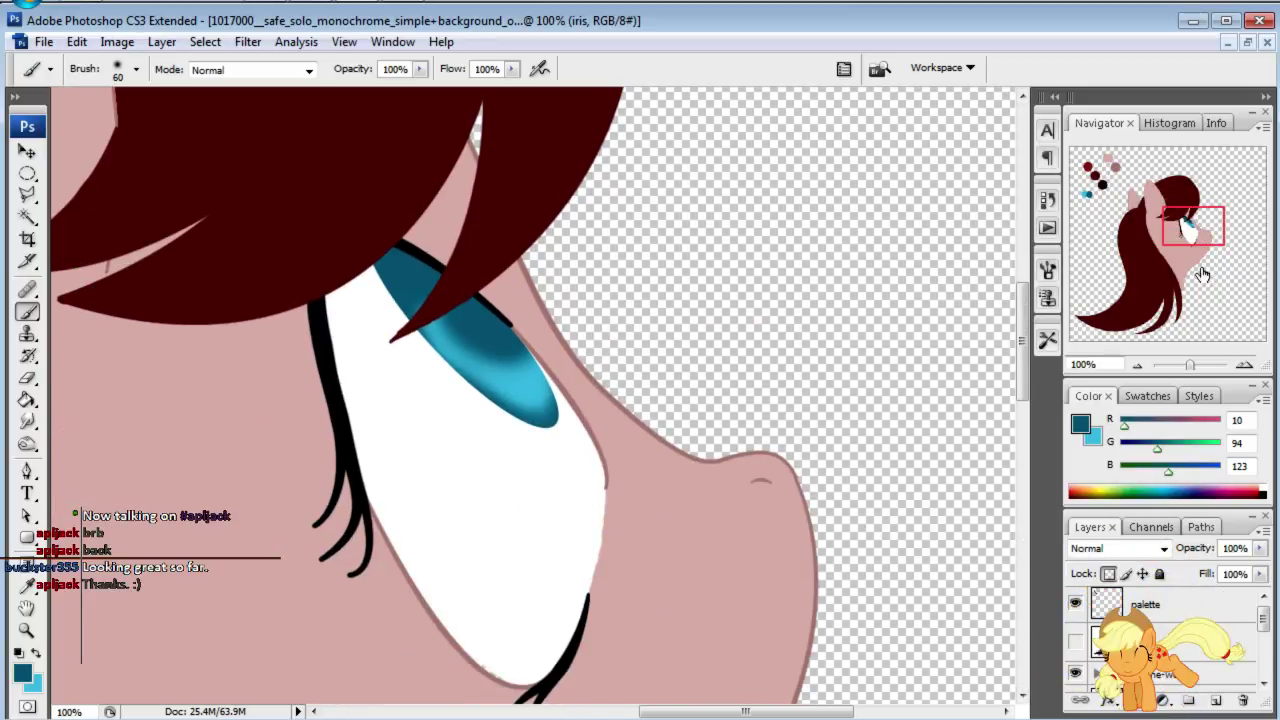
Step: Paint a lighter blue highlight on the iris with a size 20 brush
{"action": "key", "text": "x"}
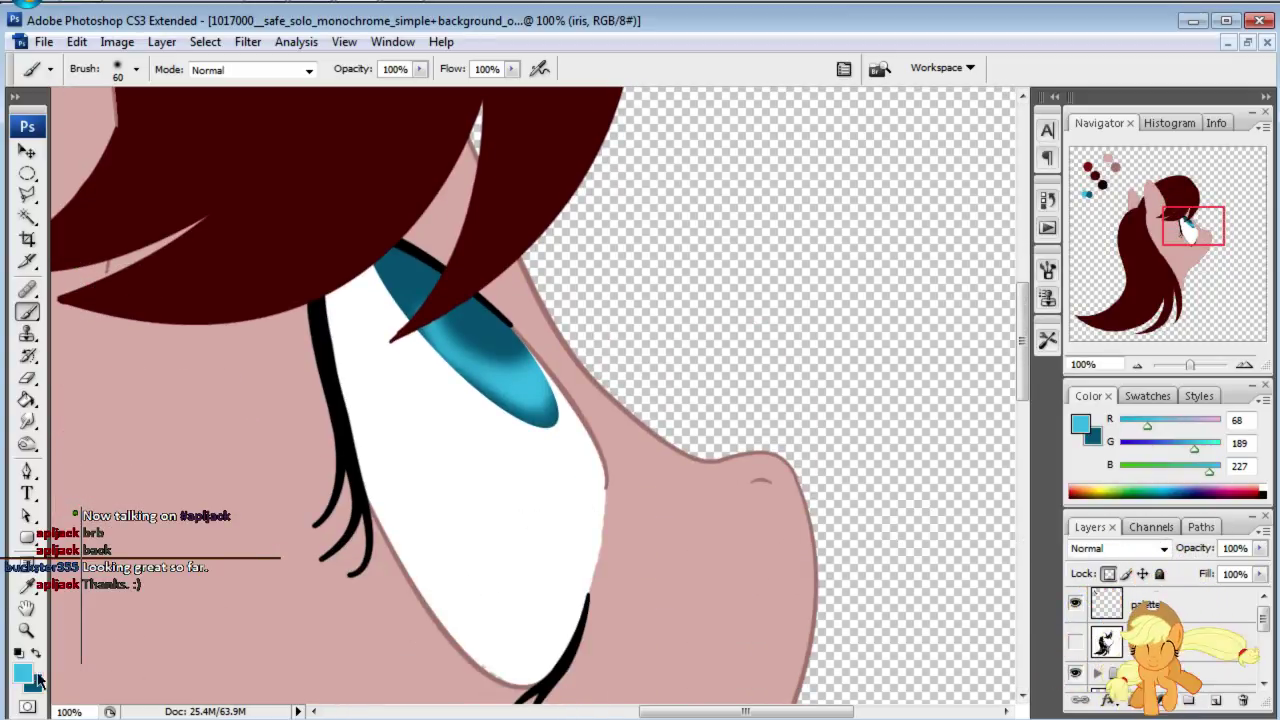
{"action": "left_click", "coordinate": [24, 673]}
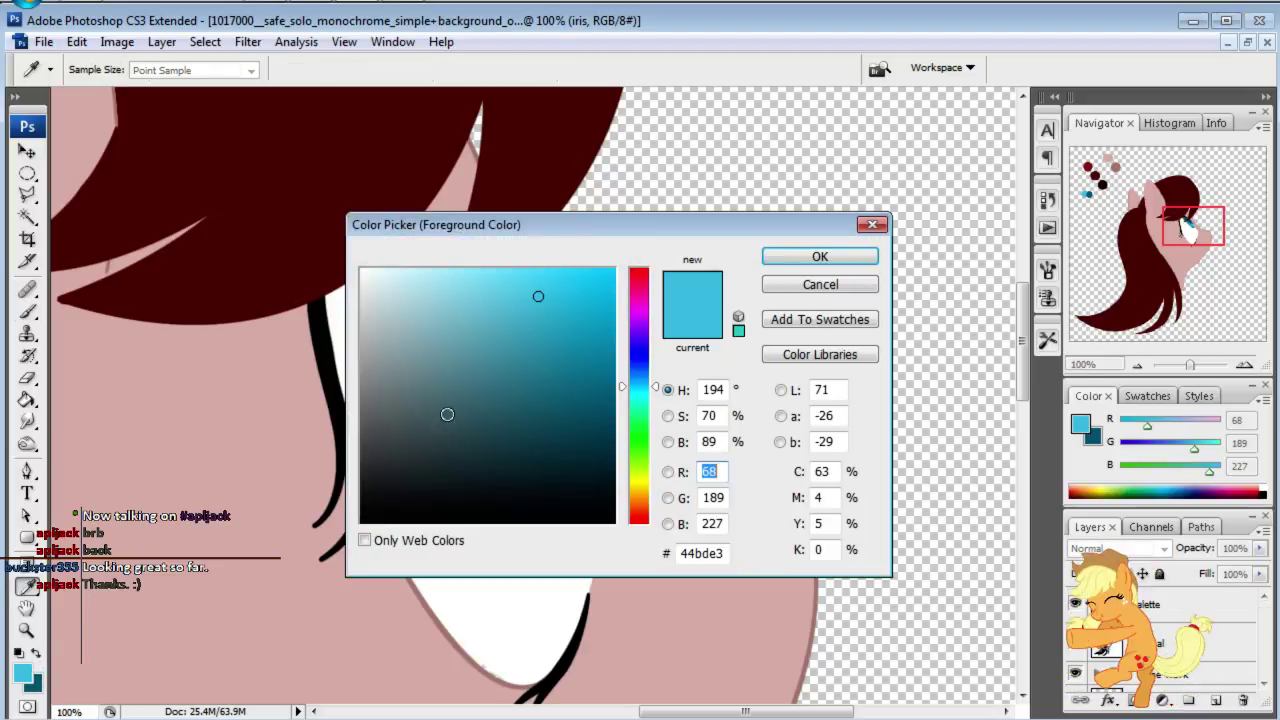
{"action": "left_click", "coordinate": [474, 282]}
{"action": "left_click", "coordinate": [820, 256]}
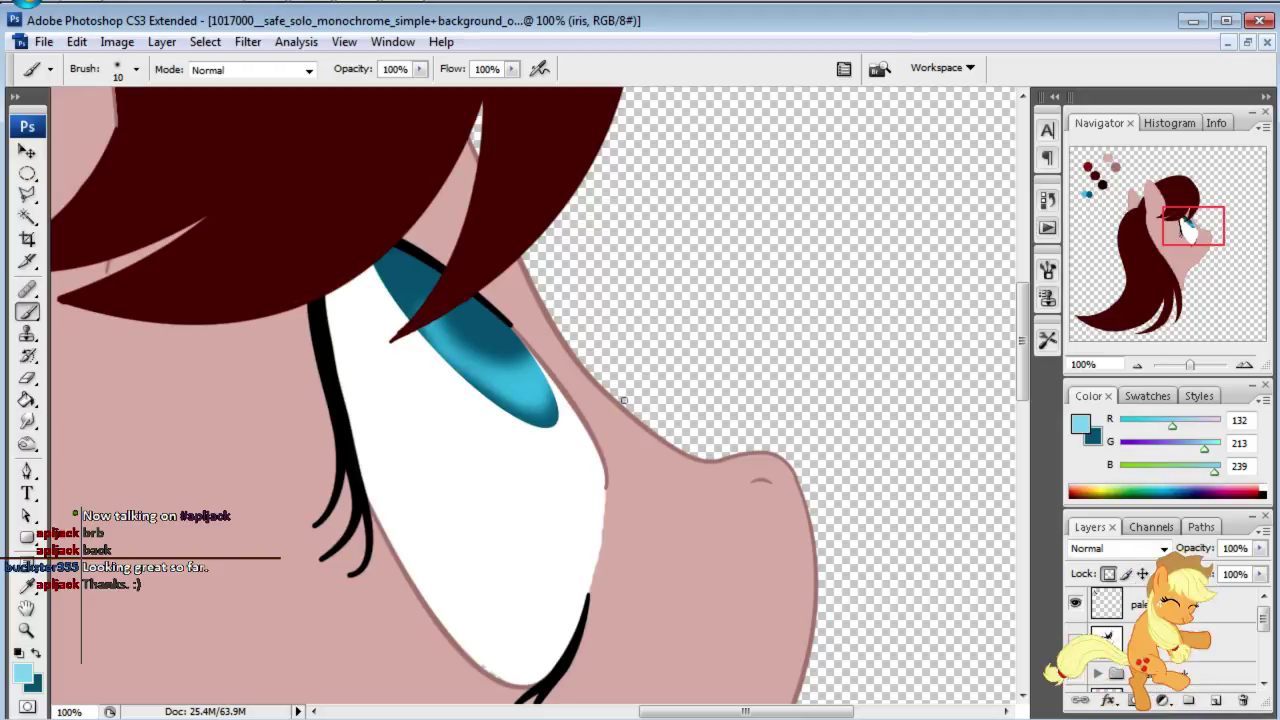
{"action": "key", "text": "bracketright"}
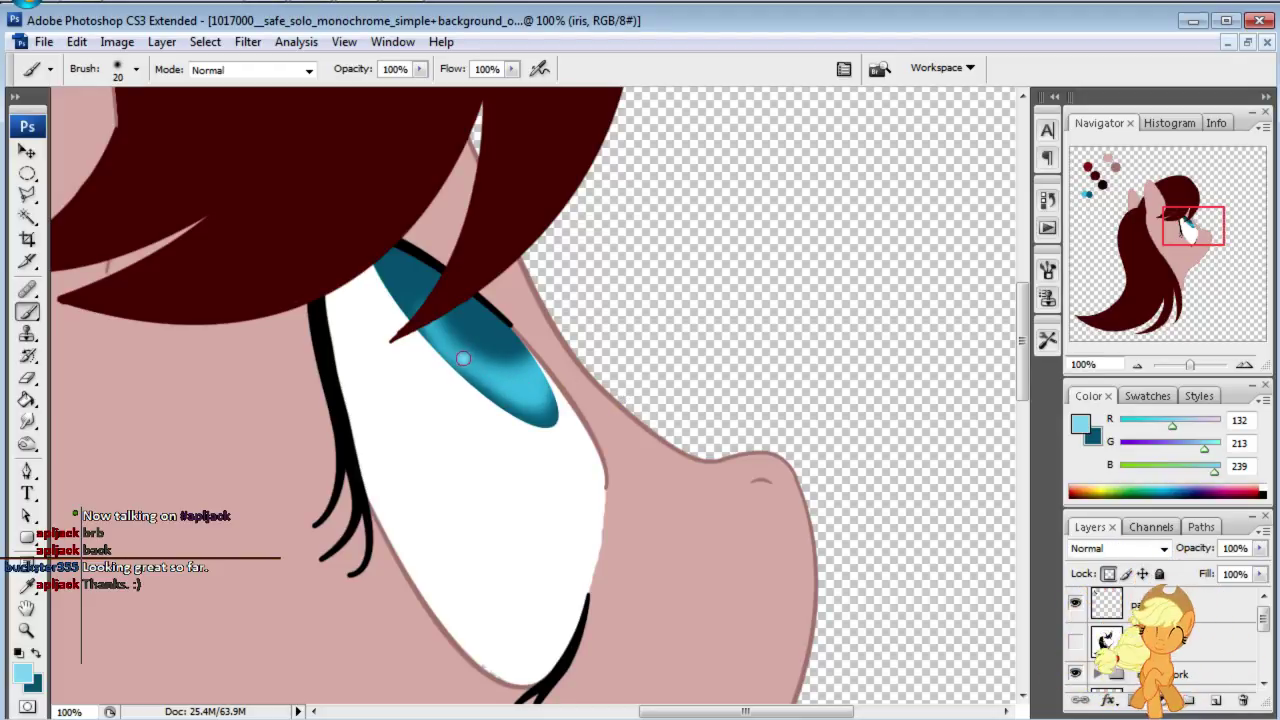
{"action": "left_click_drag", "start_coordinate": [491, 373], "coordinate": [523, 385]}
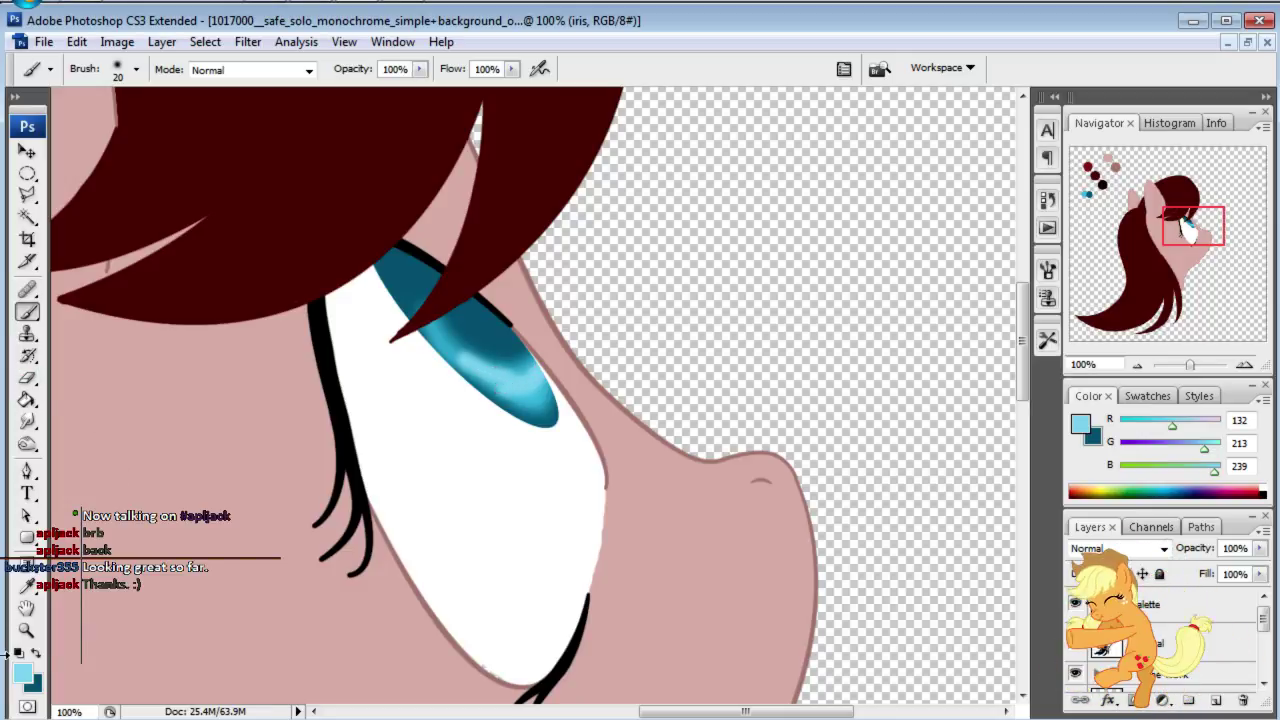
Step: Add a squiggly paler blue highlight across the iris with a smaller brush
{"action": "left_click", "coordinate": [31, 666]}
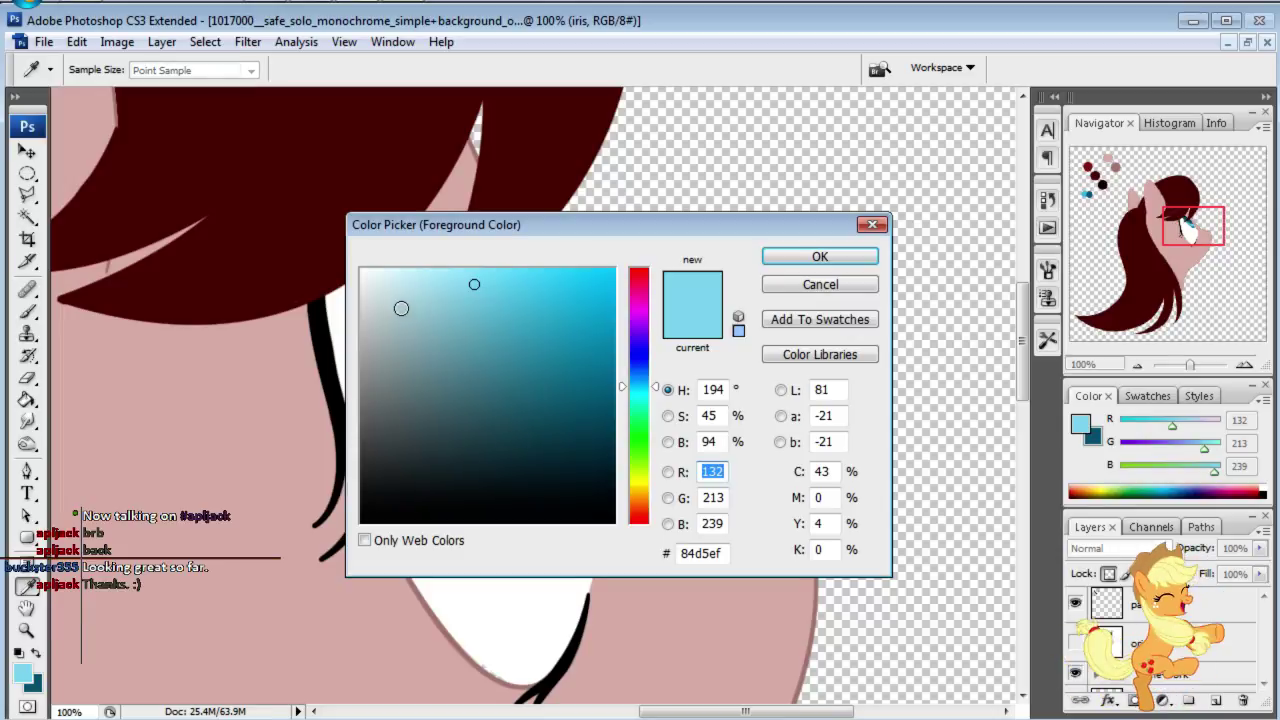
{"action": "left_click", "coordinate": [419, 279]}
{"action": "left_click", "coordinate": [777, 258]}
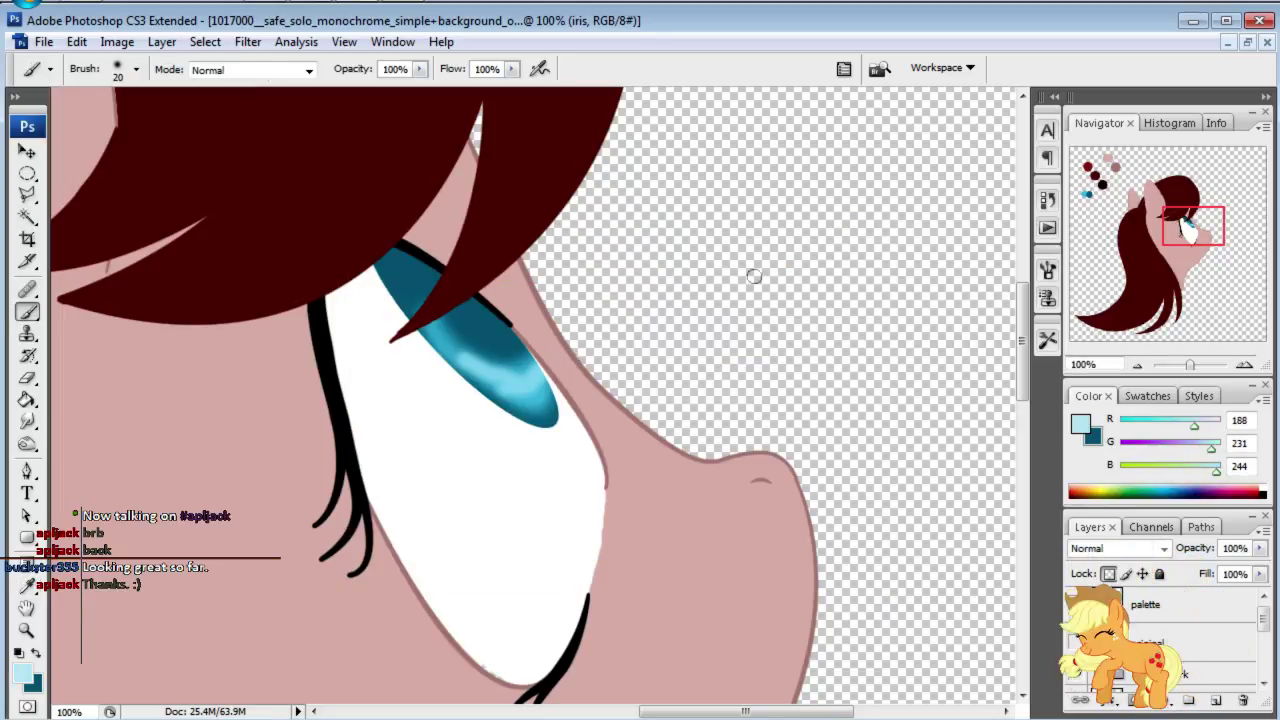
{"action": "key", "text": "bracketleft"}
{"action": "key", "text": "bracketleft"}
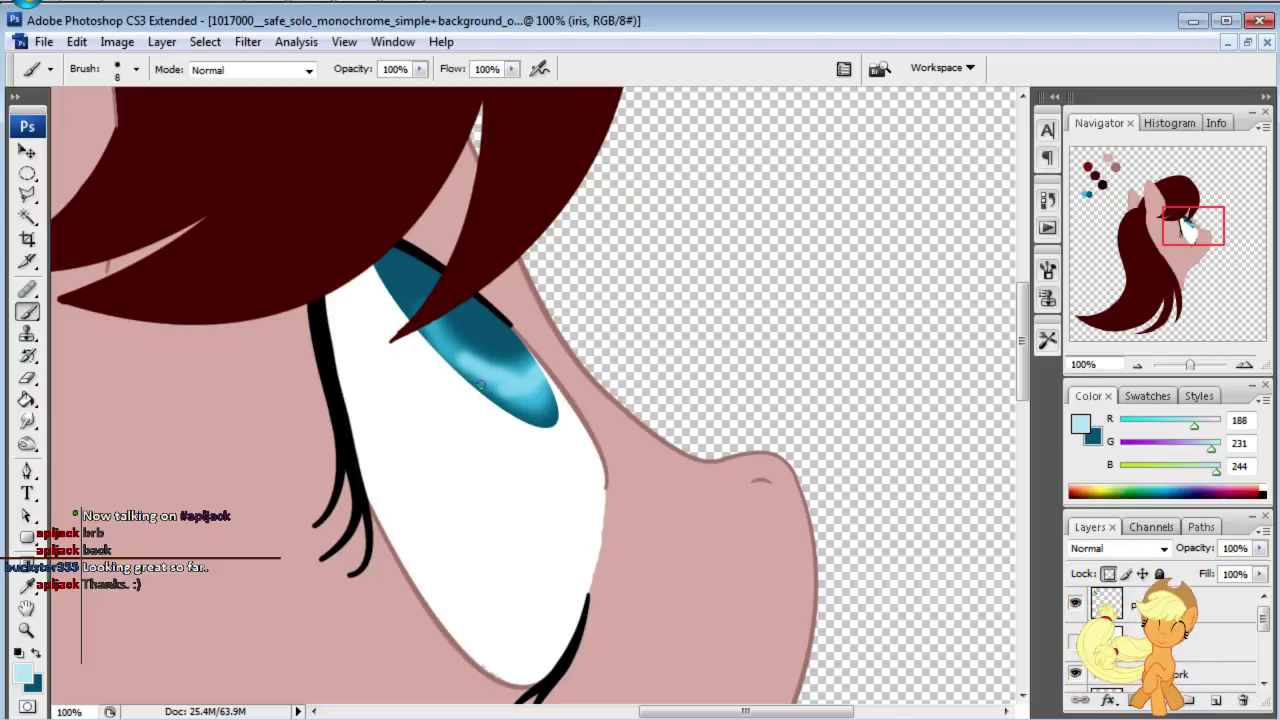
{"action": "key", "text": "bracketleft"}
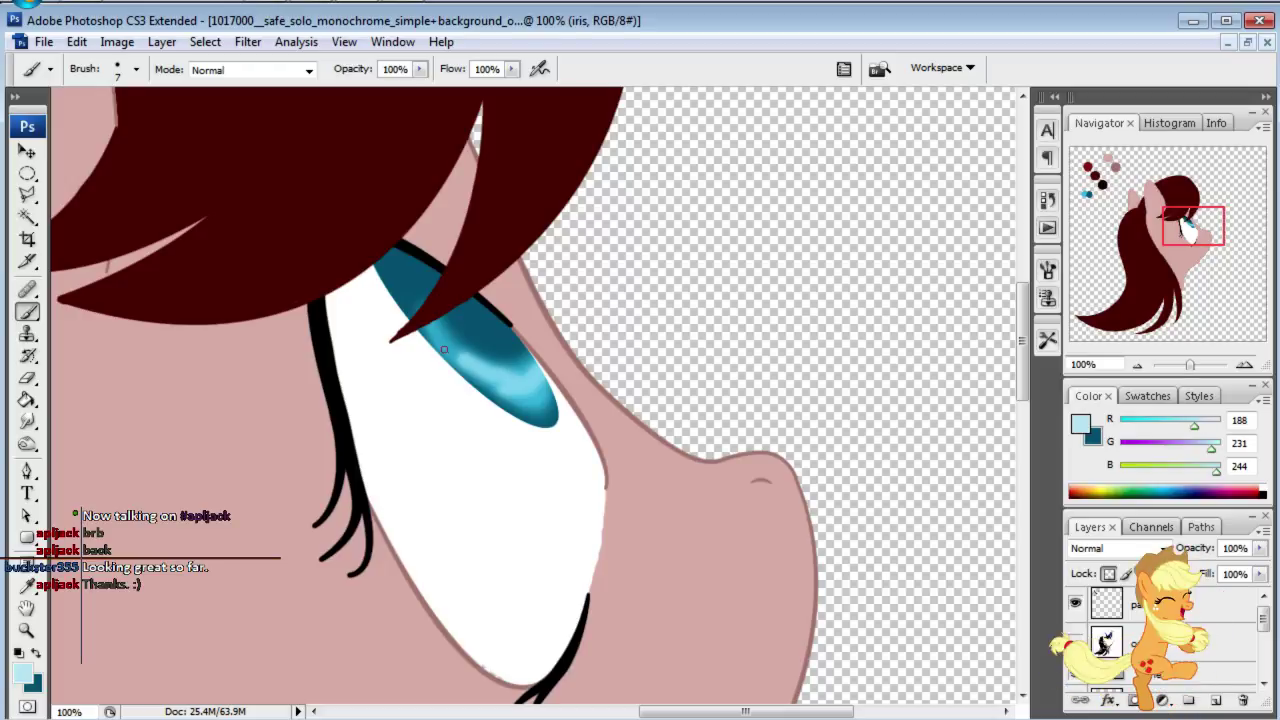
{"action": "left_click_drag", "start_coordinate": [501, 375], "coordinate": [530, 382]}
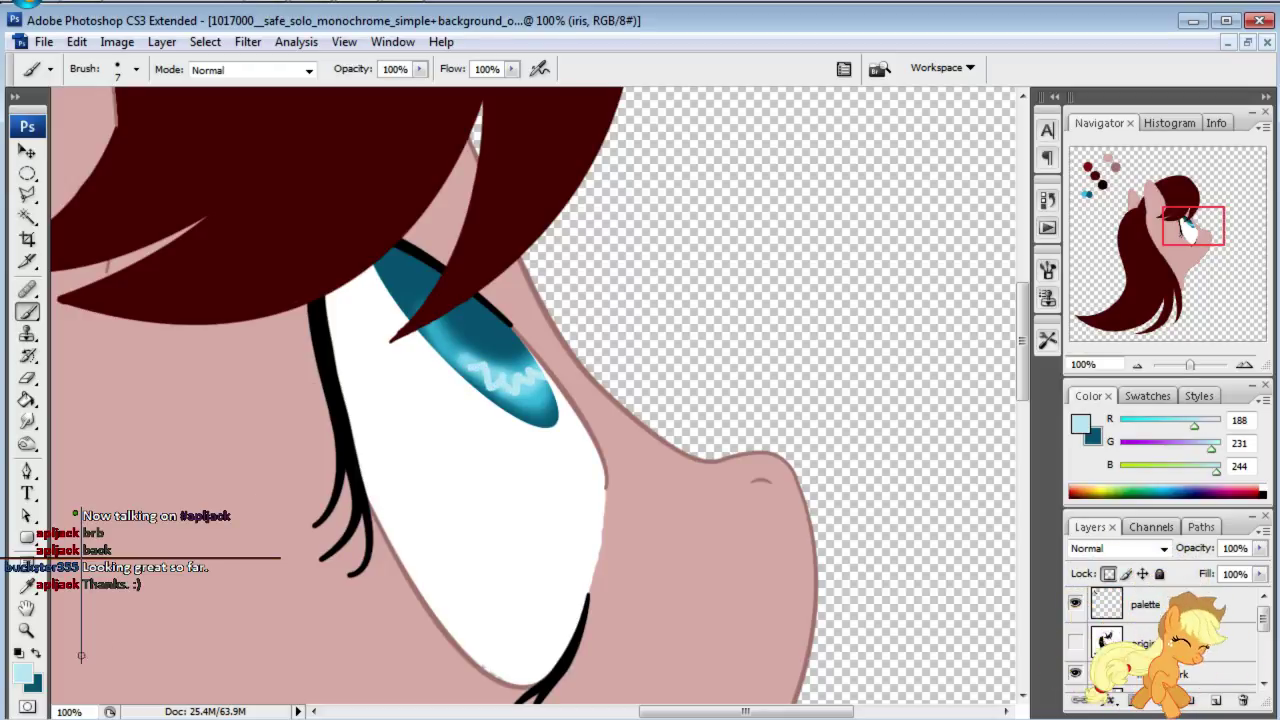
Step: Add fine near-white pale cyan squiggle sparkles on the iris
{"action": "left_click", "coordinate": [22, 673]}
{"action": "left_click", "coordinate": [375, 276]}
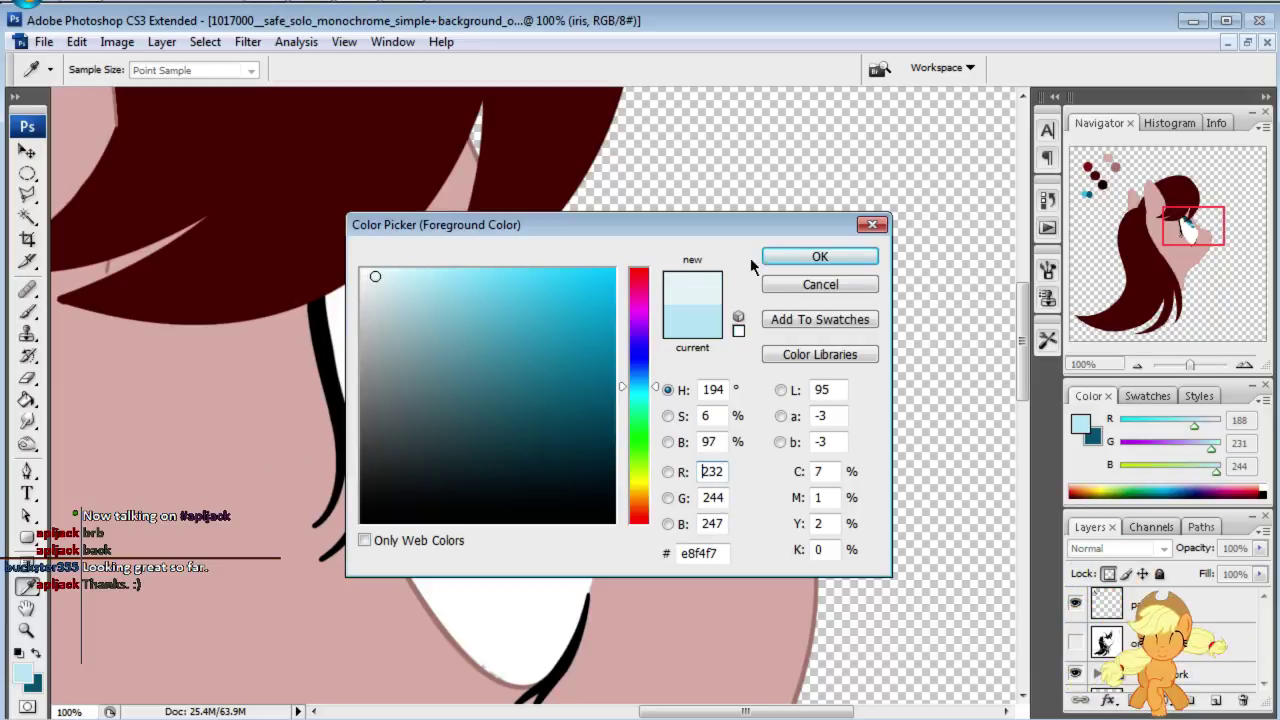
{"action": "left_click", "coordinate": [820, 257]}
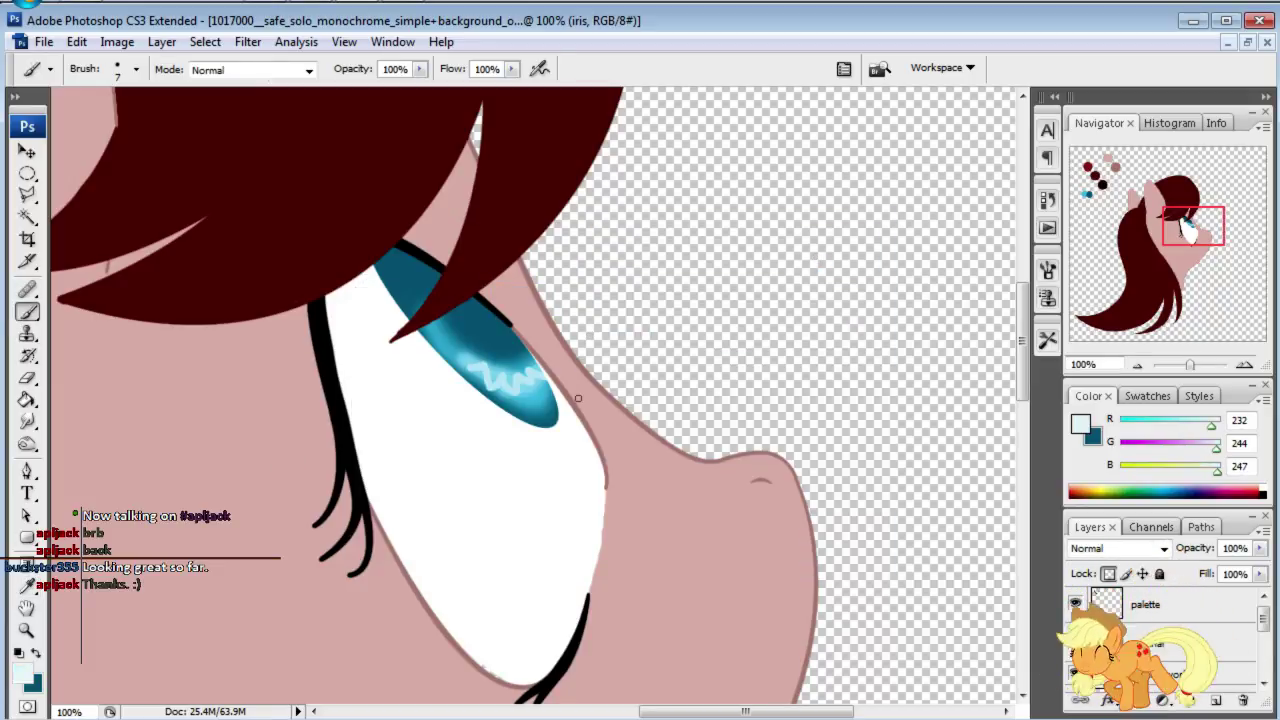
{"action": "key", "text": "bracketleft"}
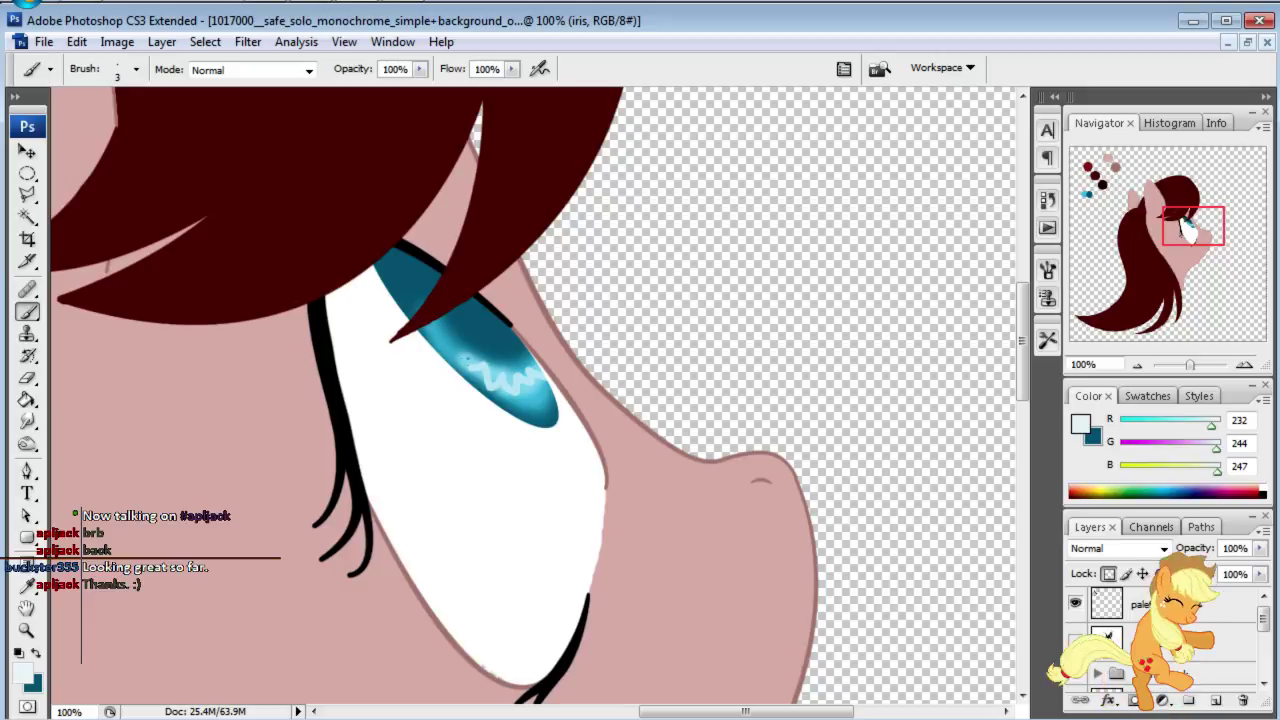
{"action": "left_click_drag", "start_coordinate": [492, 372], "coordinate": [525, 384]}
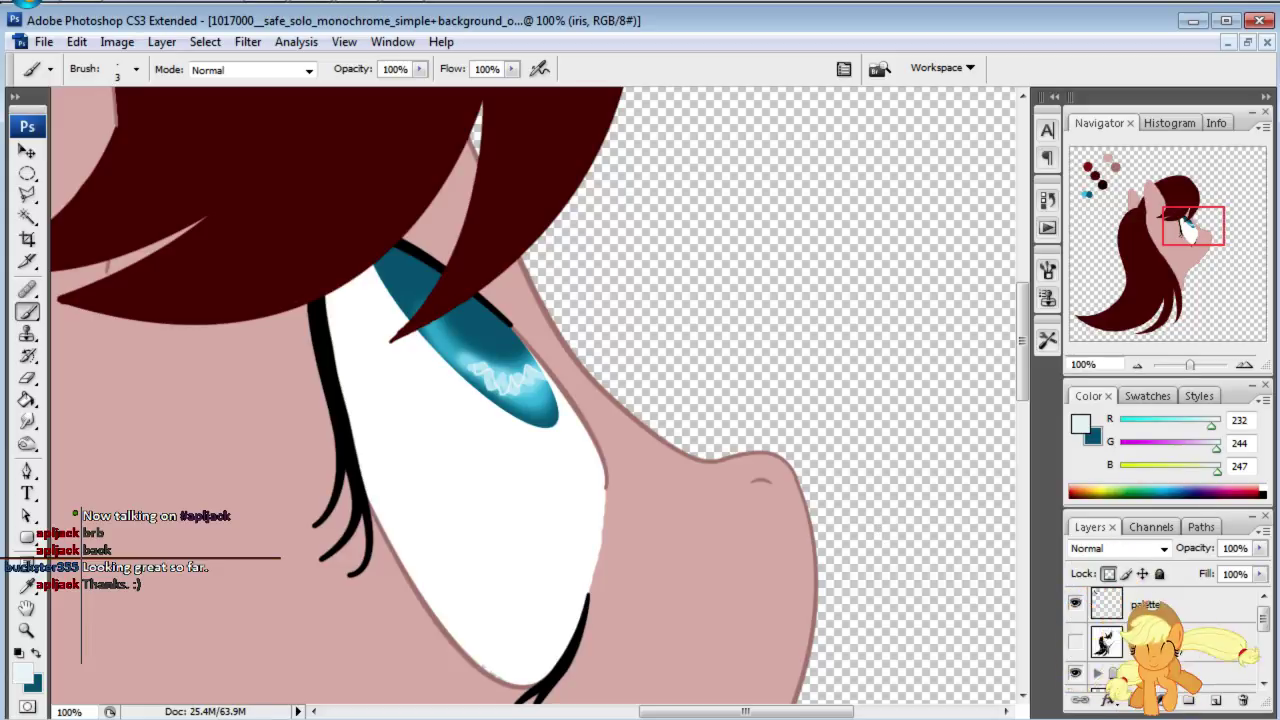
{"action": "left_click", "coordinate": [1122, 630], "text": "ctrl"}
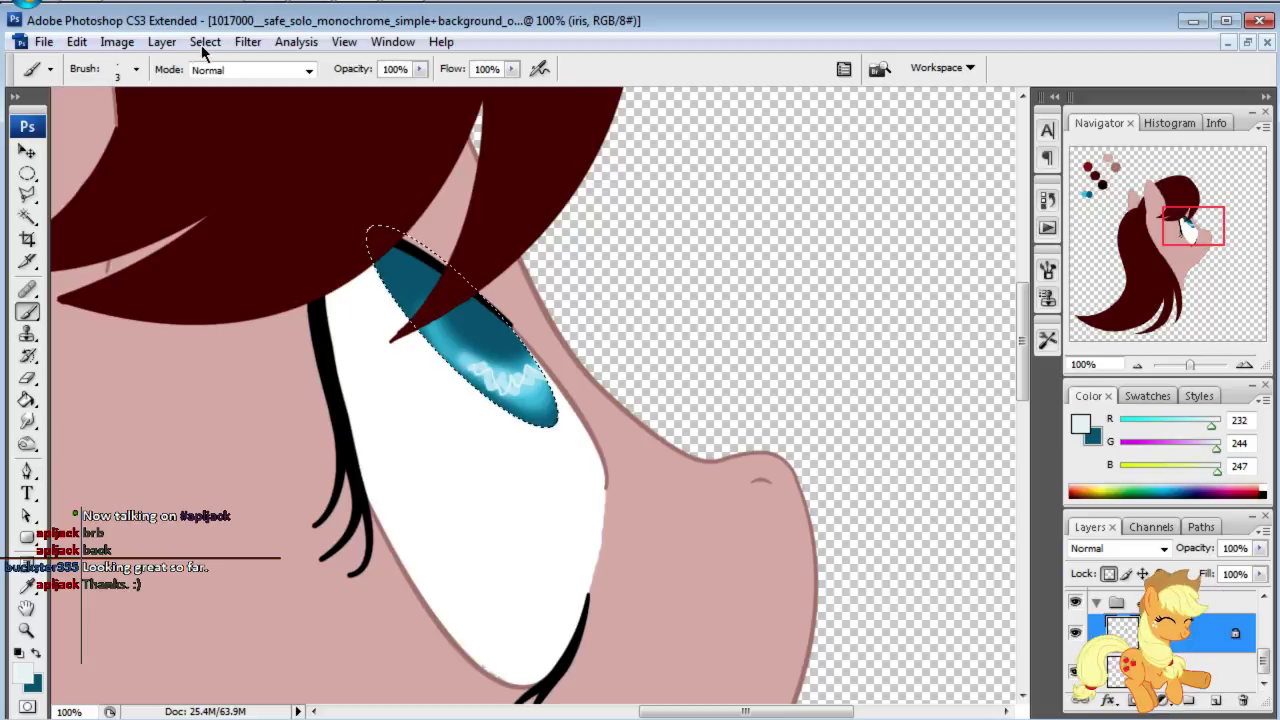
Step: Apply a Radial Blur of amount 10 to the iris
{"action": "left_click", "coordinate": [240, 44]}
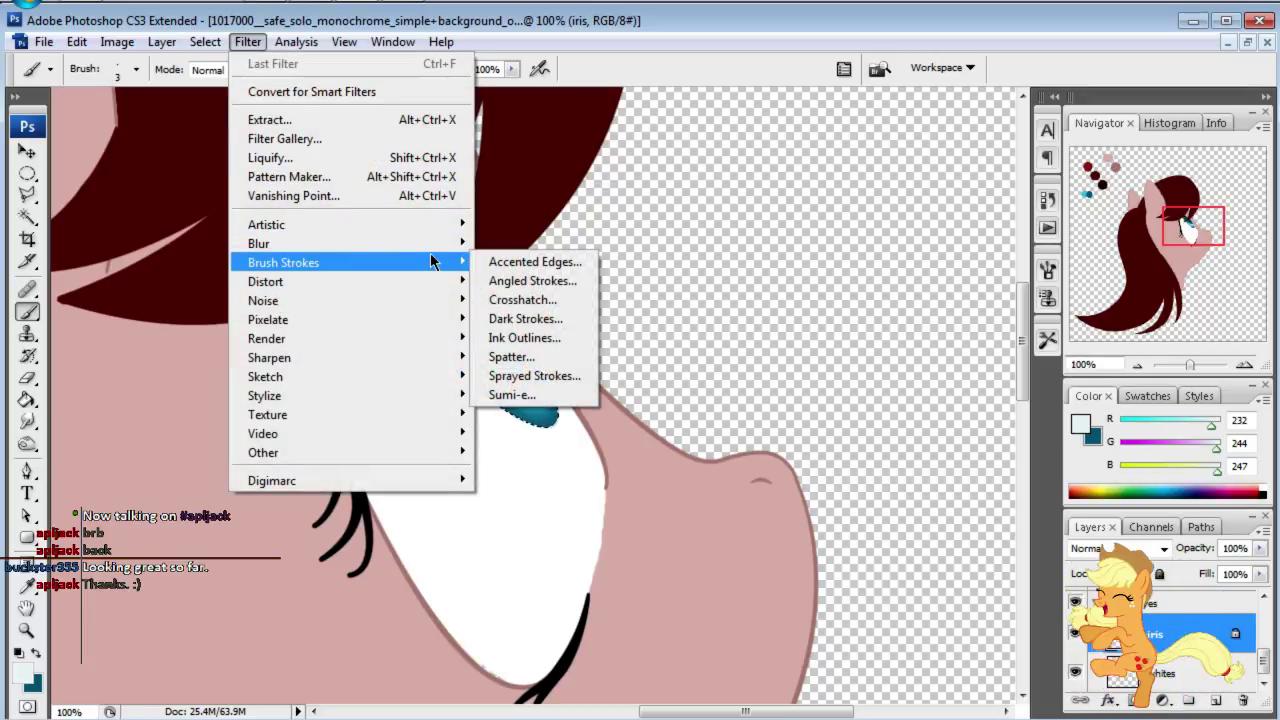
{"action": "mouse_move", "coordinate": [258, 243]}
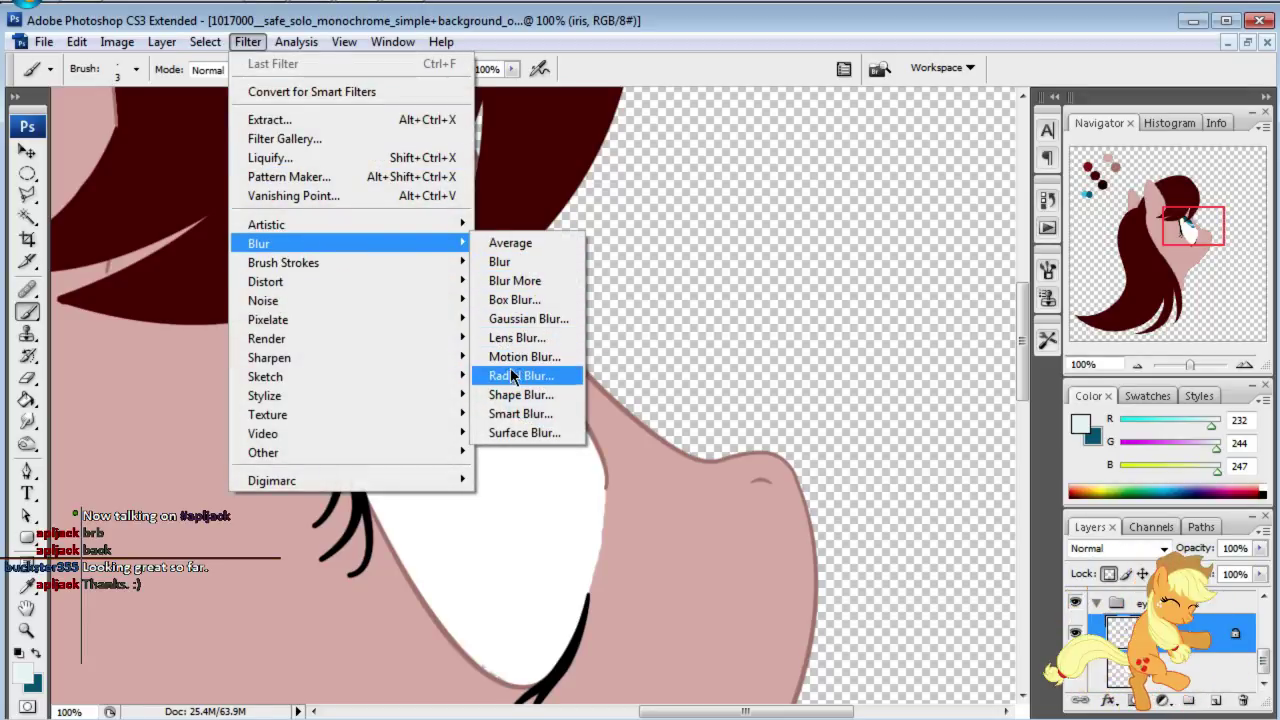
{"action": "left_click", "coordinate": [511, 375]}
{"action": "type", "text": "10"}
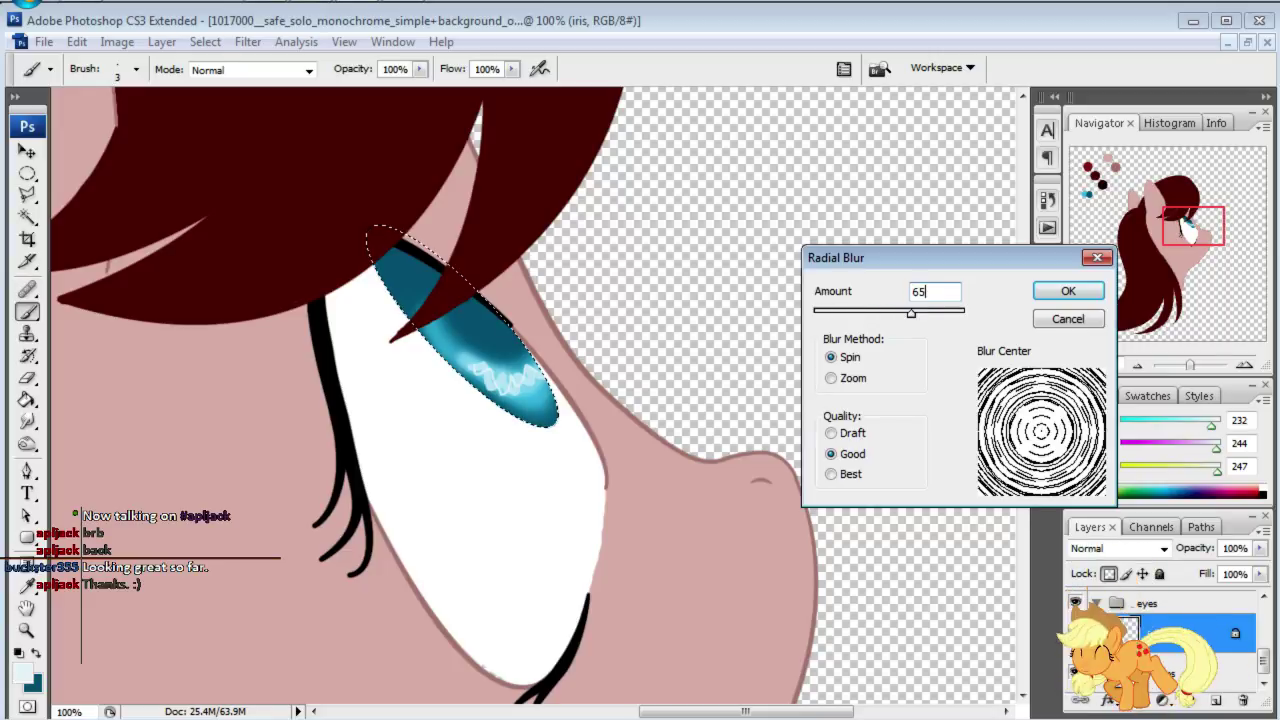
{"action": "key", "text": "Return"}
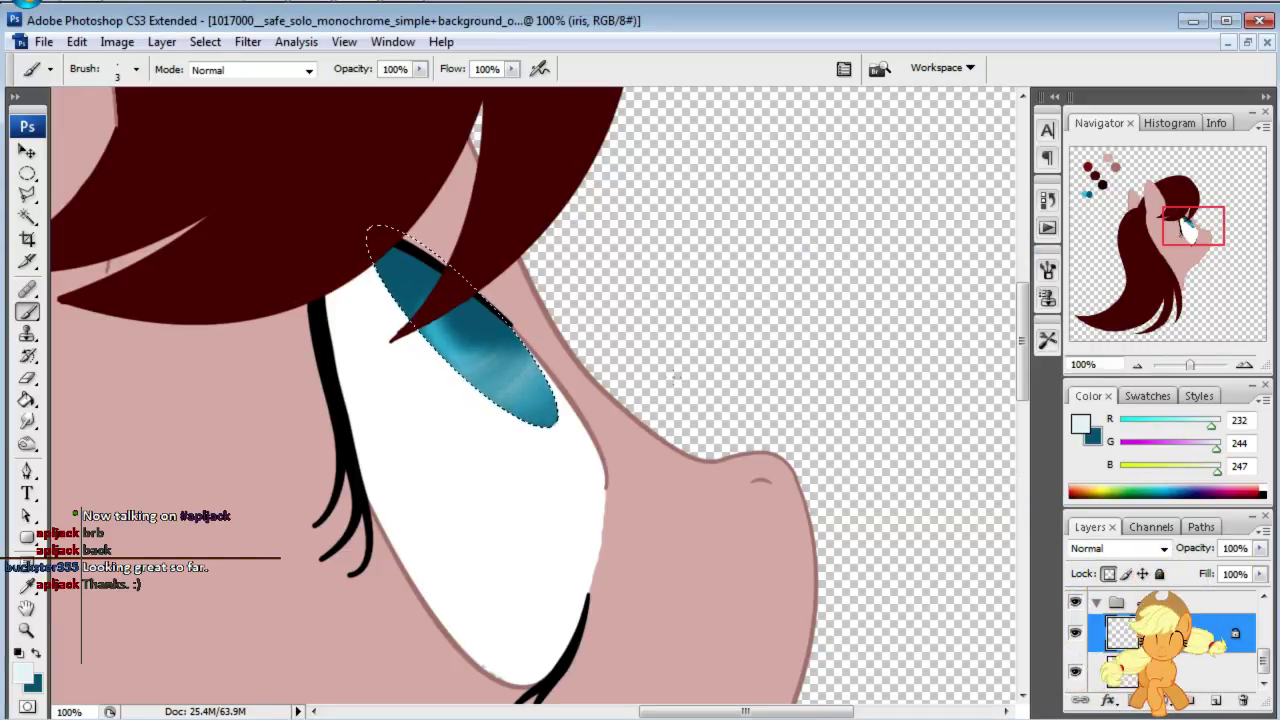
Step: Select the Smudge tool with the Soft Round 100 pixels brush preset
{"action": "left_click", "coordinate": [27, 421]}
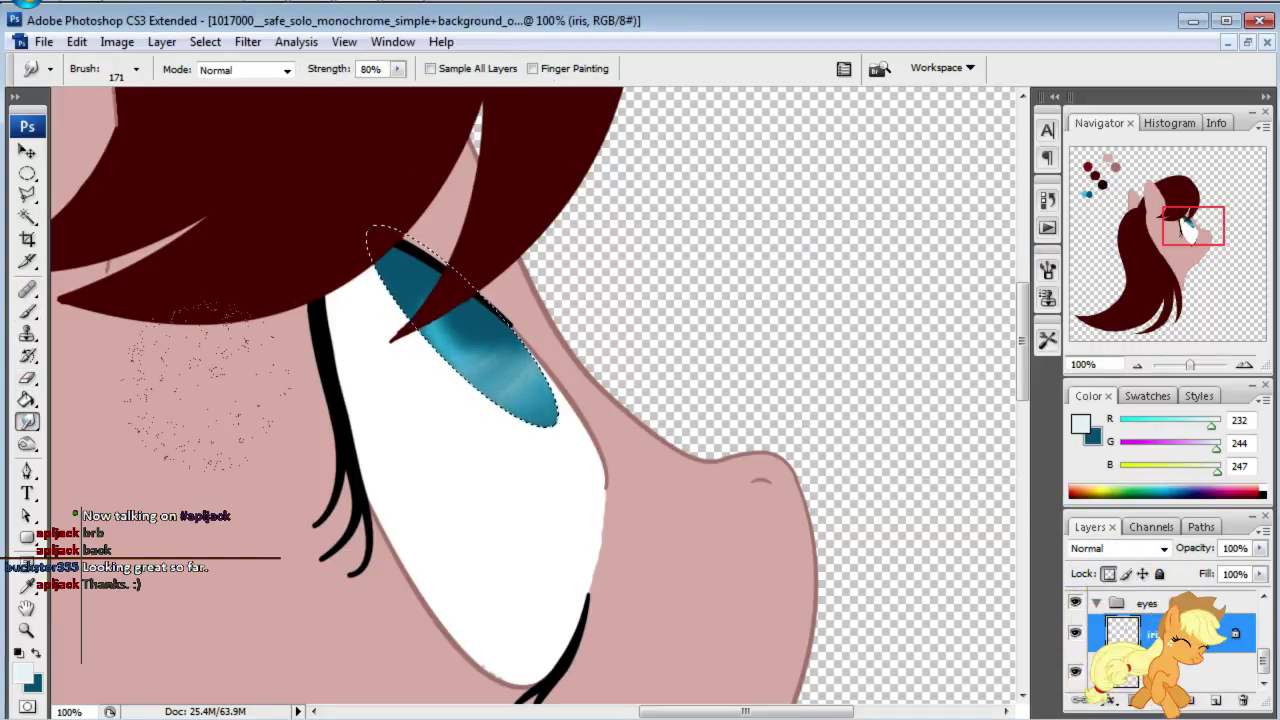
{"action": "left_click", "coordinate": [137, 69]}
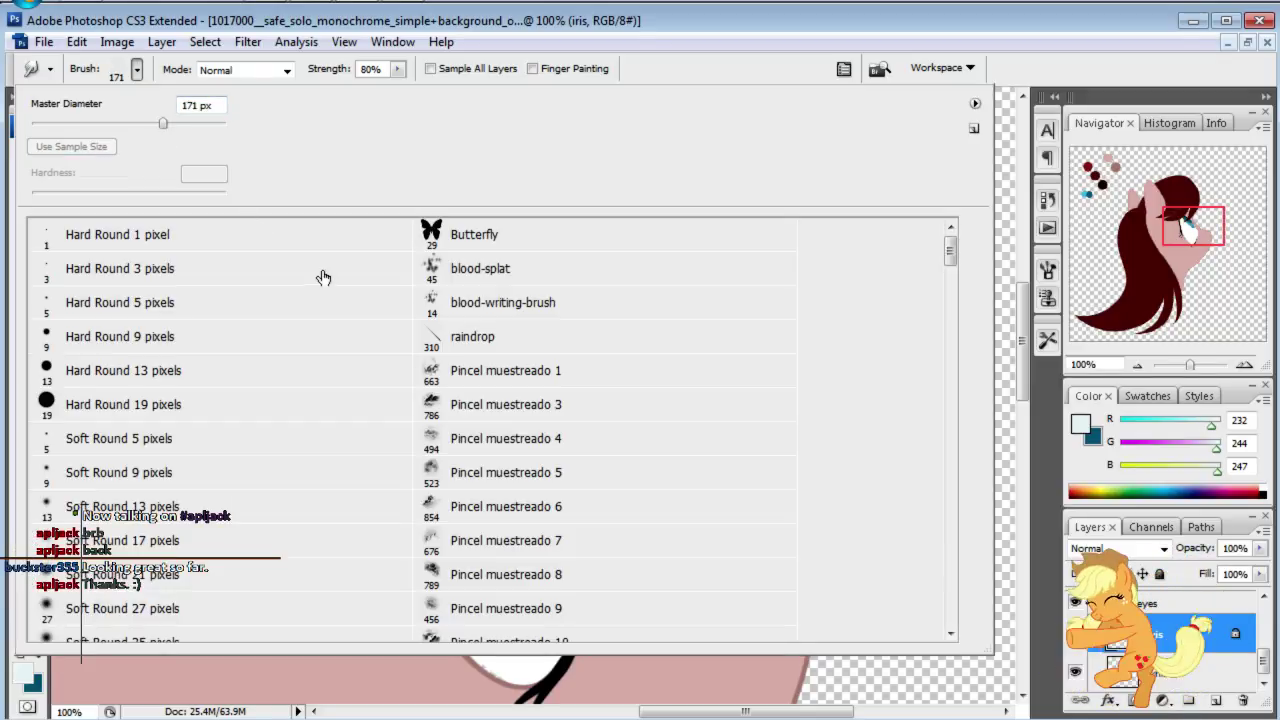
{"action": "scroll", "coordinate": [201, 400], "scroll_direction": "down", "scroll_amount": 2}
{"action": "scroll", "coordinate": [200, 480], "scroll_direction": "down", "scroll_amount": 1}
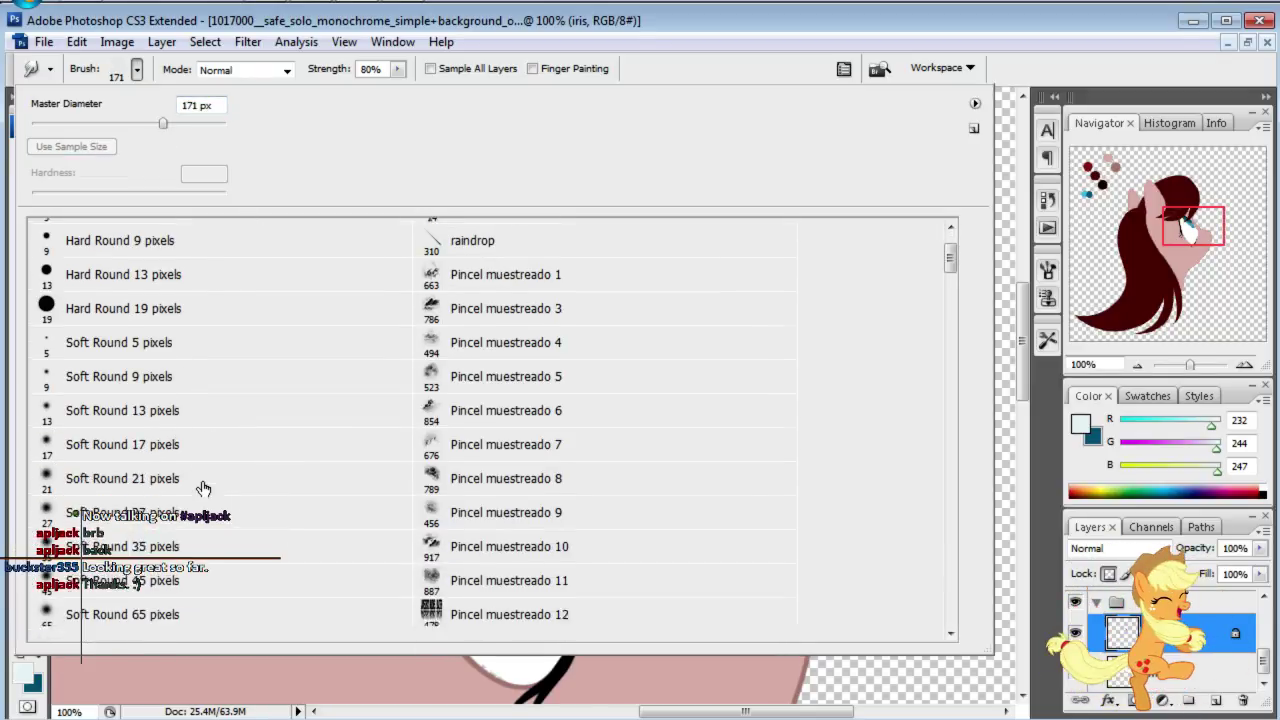
{"action": "scroll", "coordinate": [195, 500], "scroll_direction": "down", "scroll_amount": 2}
{"action": "scroll", "coordinate": [170, 515], "scroll_direction": "down", "scroll_amount": 1}
{"action": "scroll", "coordinate": [158, 520], "scroll_direction": "down", "scroll_amount": 3}
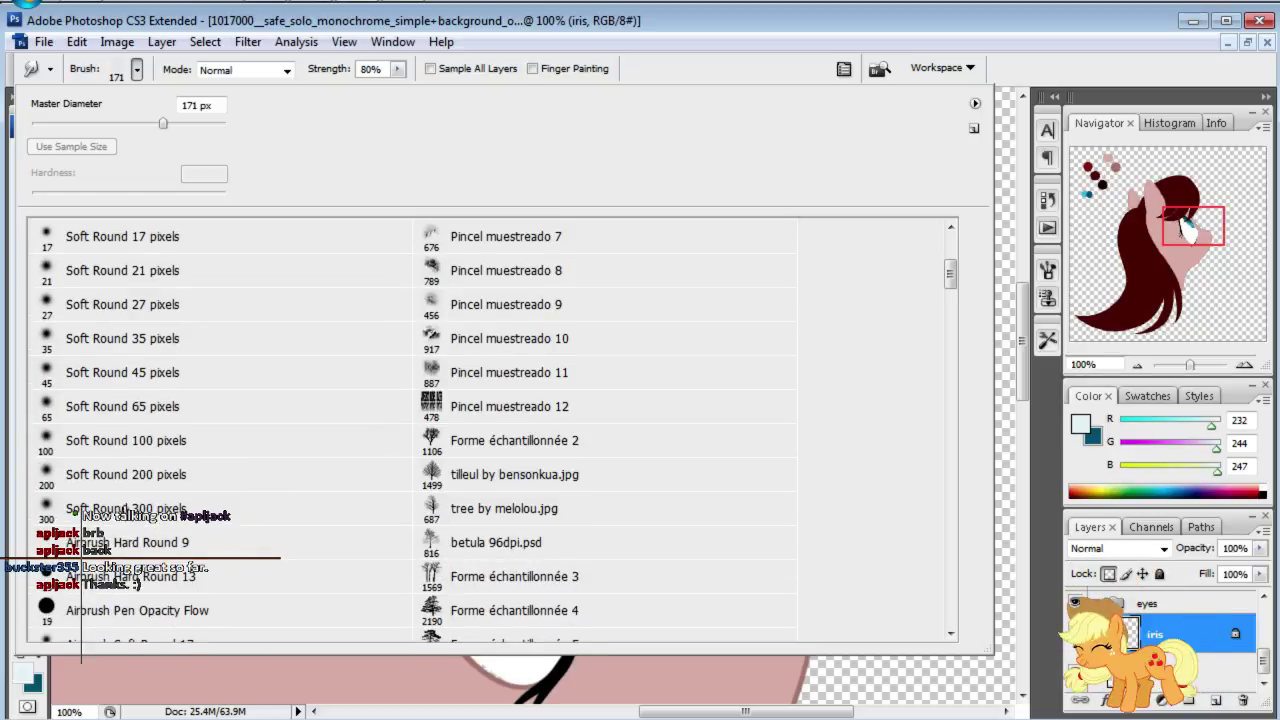
{"action": "left_click", "coordinate": [93, 442]}
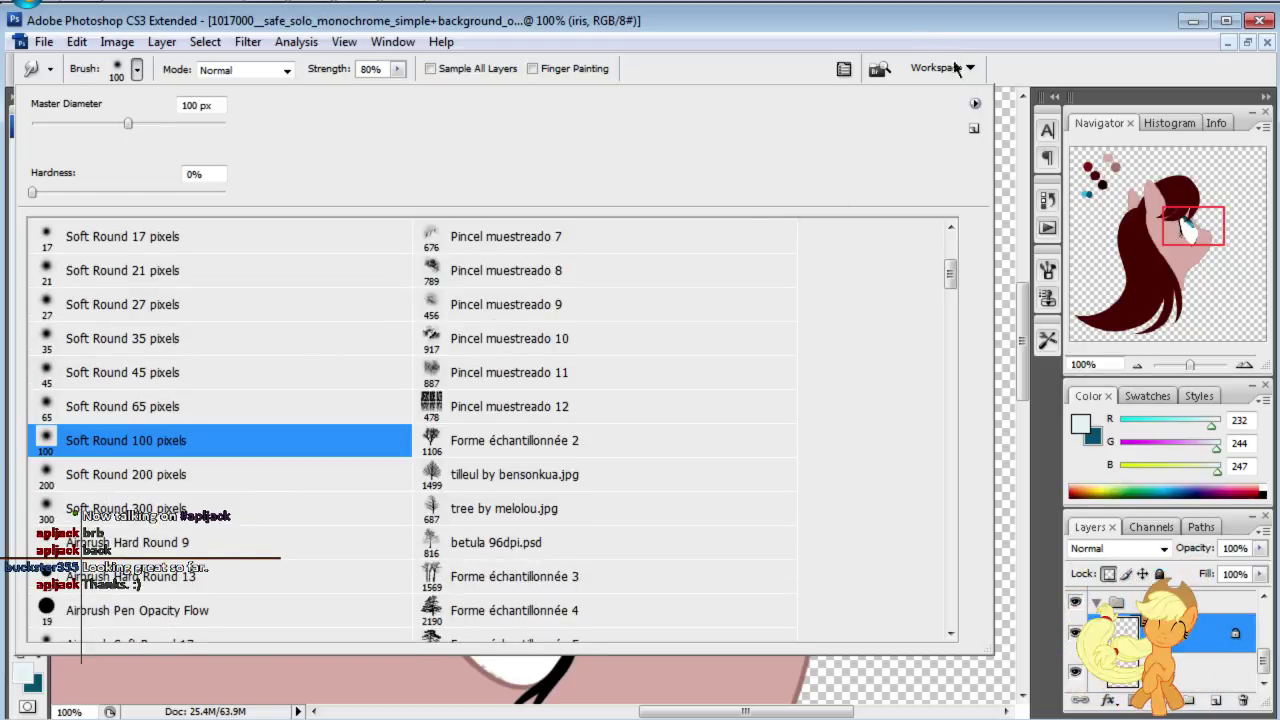
{"action": "left_click", "coordinate": [920, 32]}
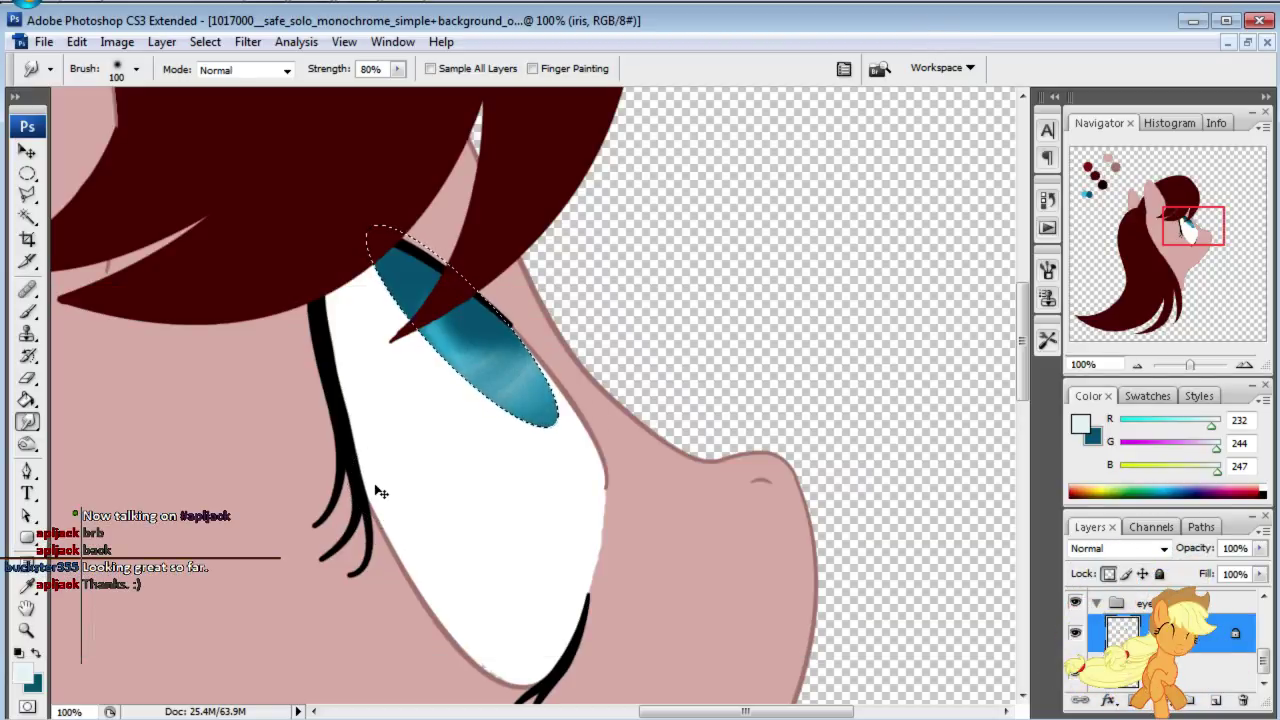
Step: Apply a Gaussian Blur to the iris
{"action": "left_click", "coordinate": [245, 42]}
{"action": "left_click", "coordinate": [532, 318]}
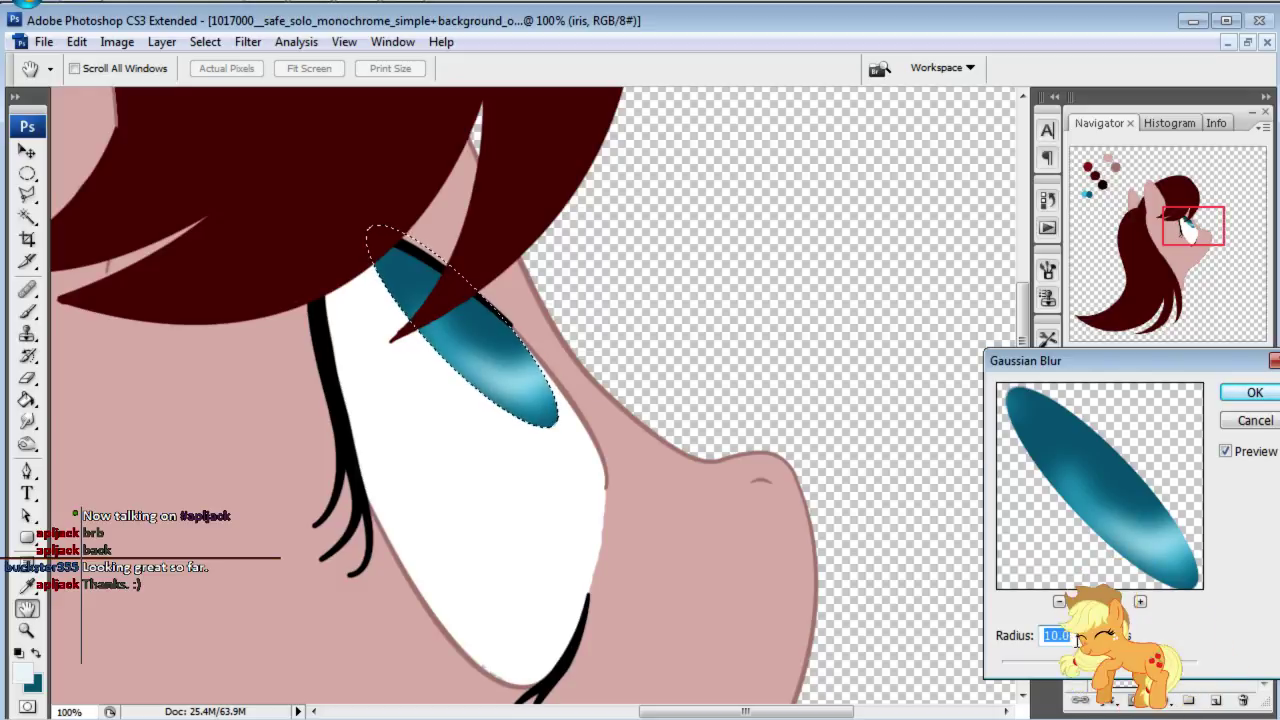
{"action": "left_click", "coordinate": [1256, 393]}
Step: Smudge the iris highlight and teal shading together at 35% strength
{"action": "key", "text": "r"}
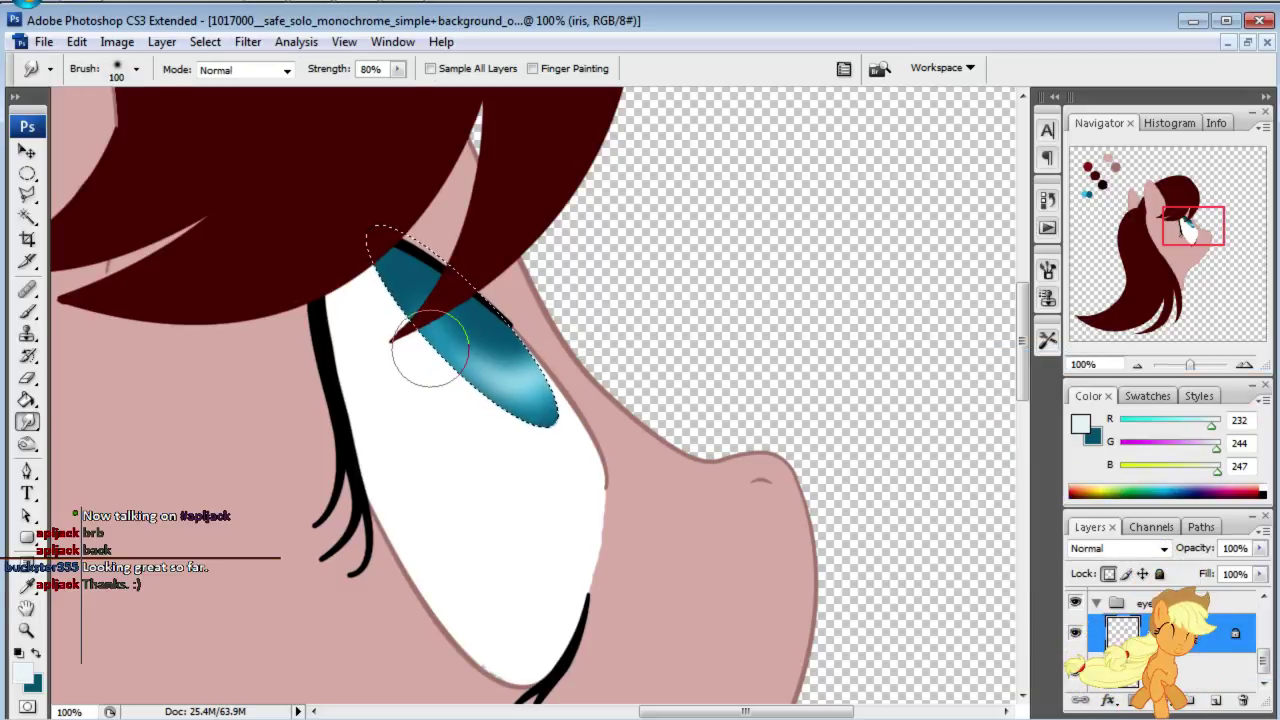
{"action": "mouse_move", "coordinate": [434, 362]}
{"action": "left_mouse_down"}
{"action": "mouse_move", "coordinate": [485, 405]}
{"action": "mouse_move", "coordinate": [455, 345]}
{"action": "left_mouse_up"}
{"action": "left_click", "coordinate": [371, 68]}
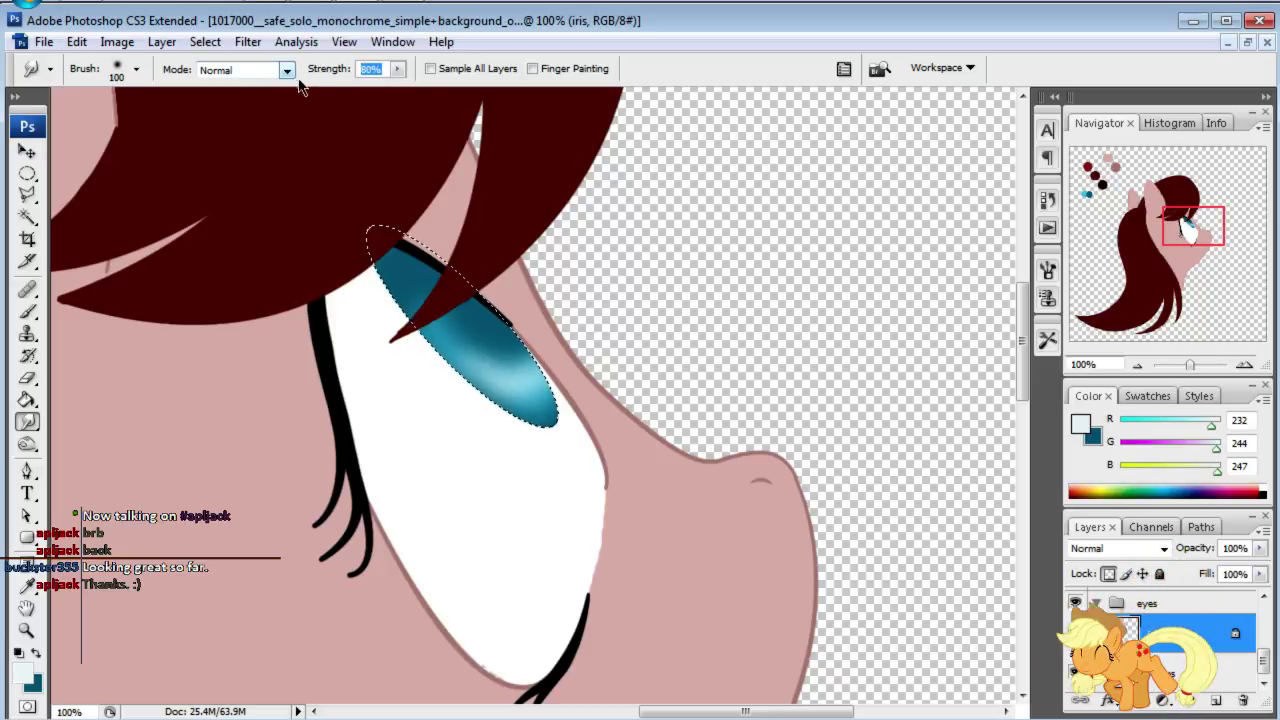
{"action": "type", "text": "35"}
{"action": "key", "text": "Return"}
{"action": "left_click_drag", "start_coordinate": [517, 399], "coordinate": [540, 413]}
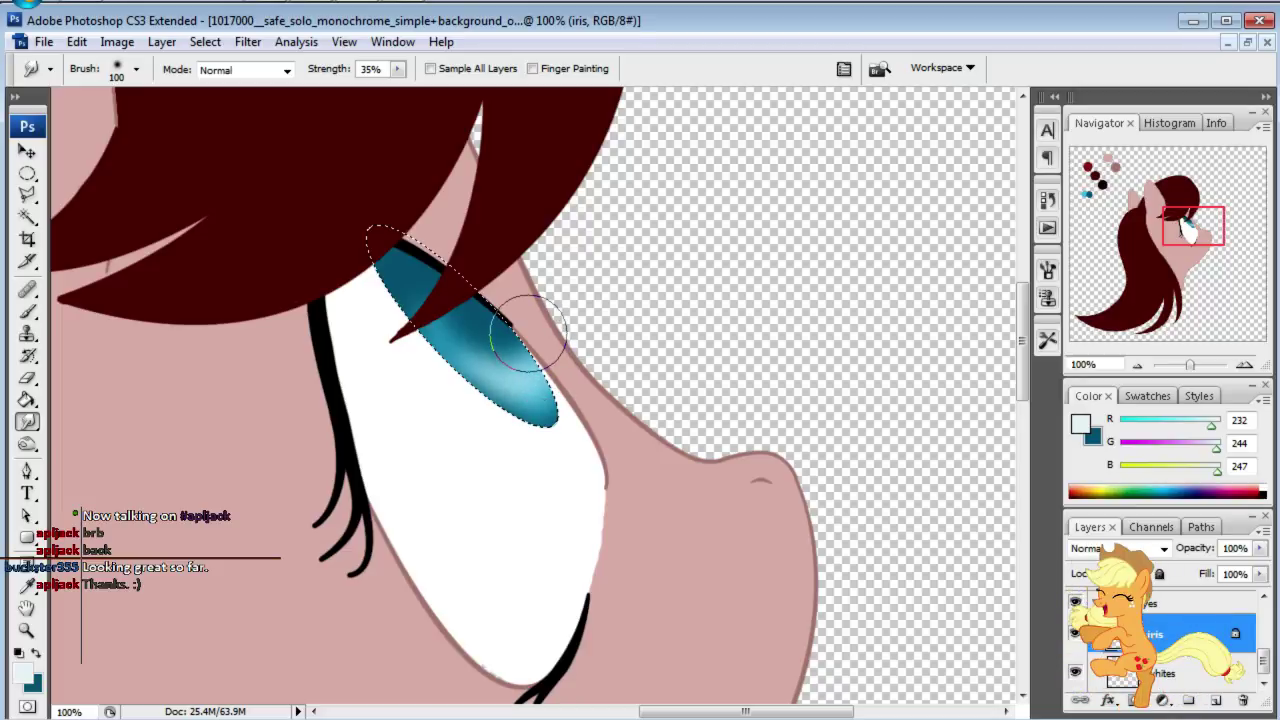
{"action": "mouse_move", "coordinate": [508, 357]}
{"action": "left_mouse_down"}
{"action": "mouse_move", "coordinate": [482, 311]}
{"action": "mouse_move", "coordinate": [485, 340]}
{"action": "mouse_move", "coordinate": [457, 303]}
{"action": "left_mouse_up"}
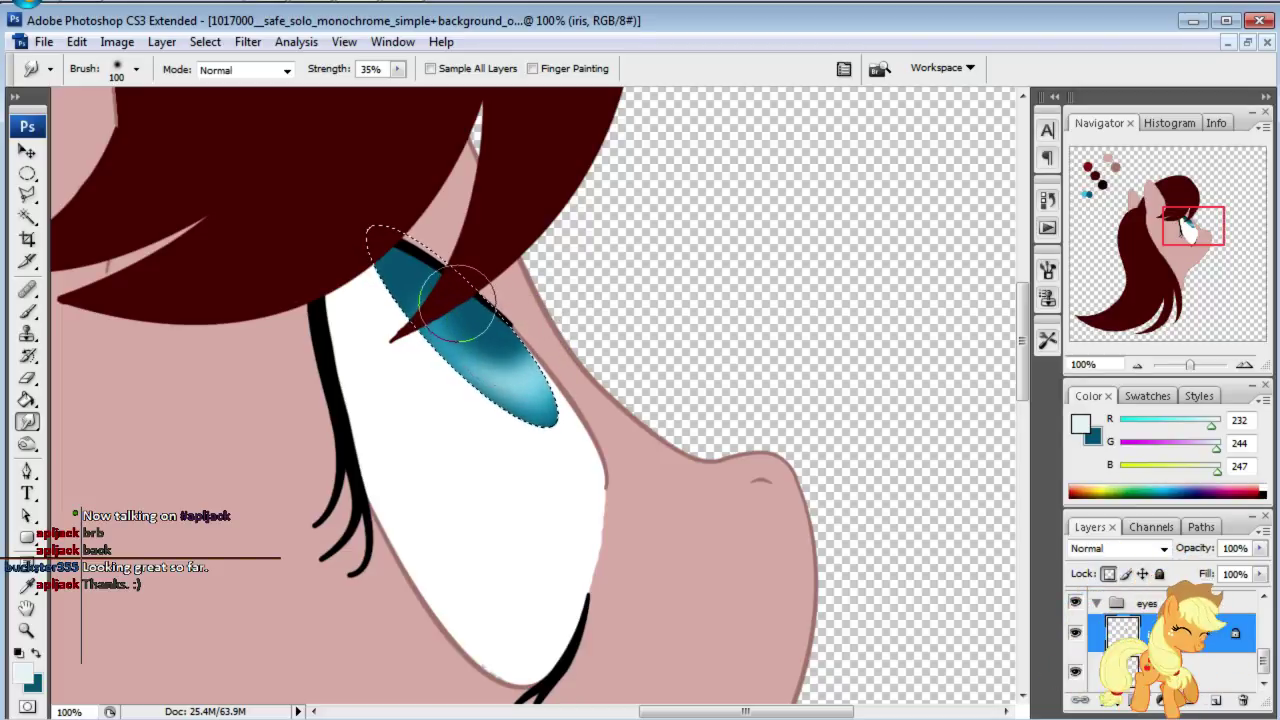
{"action": "left_click_drag", "start_coordinate": [475, 358], "coordinate": [386, 334]}
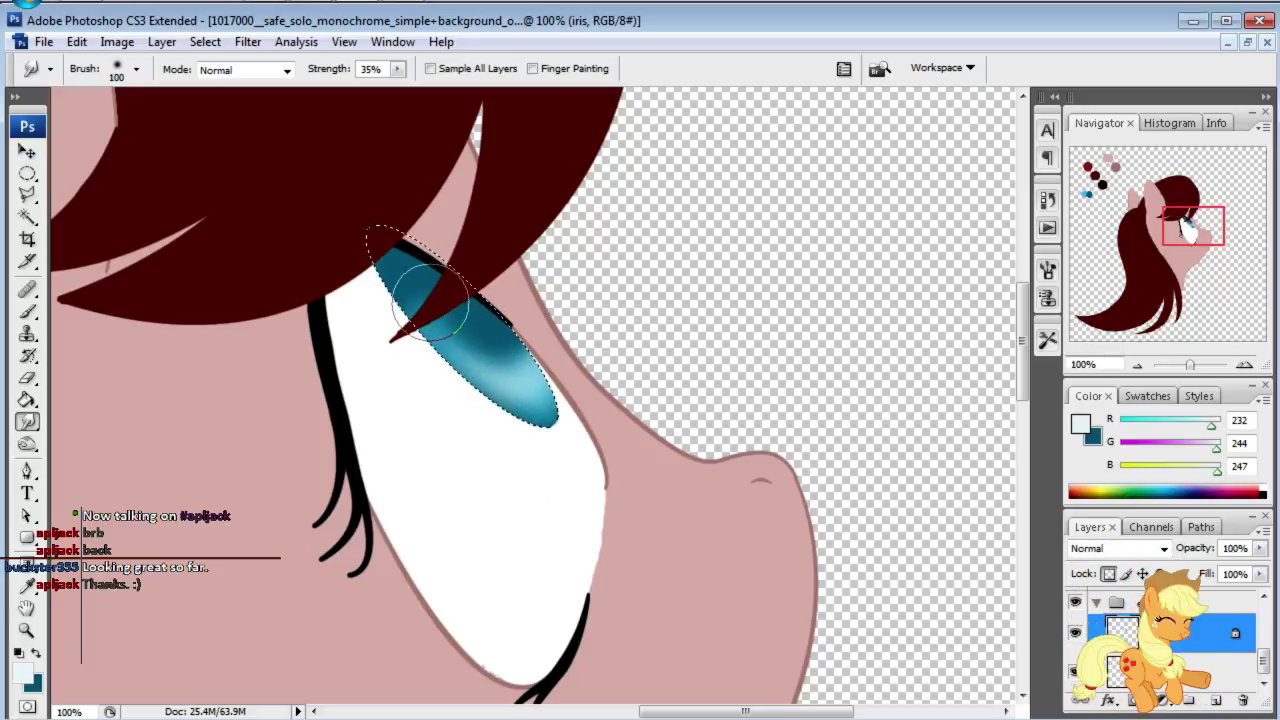
{"action": "left_click_drag", "start_coordinate": [1202, 244], "coordinate": [1190, 243]}
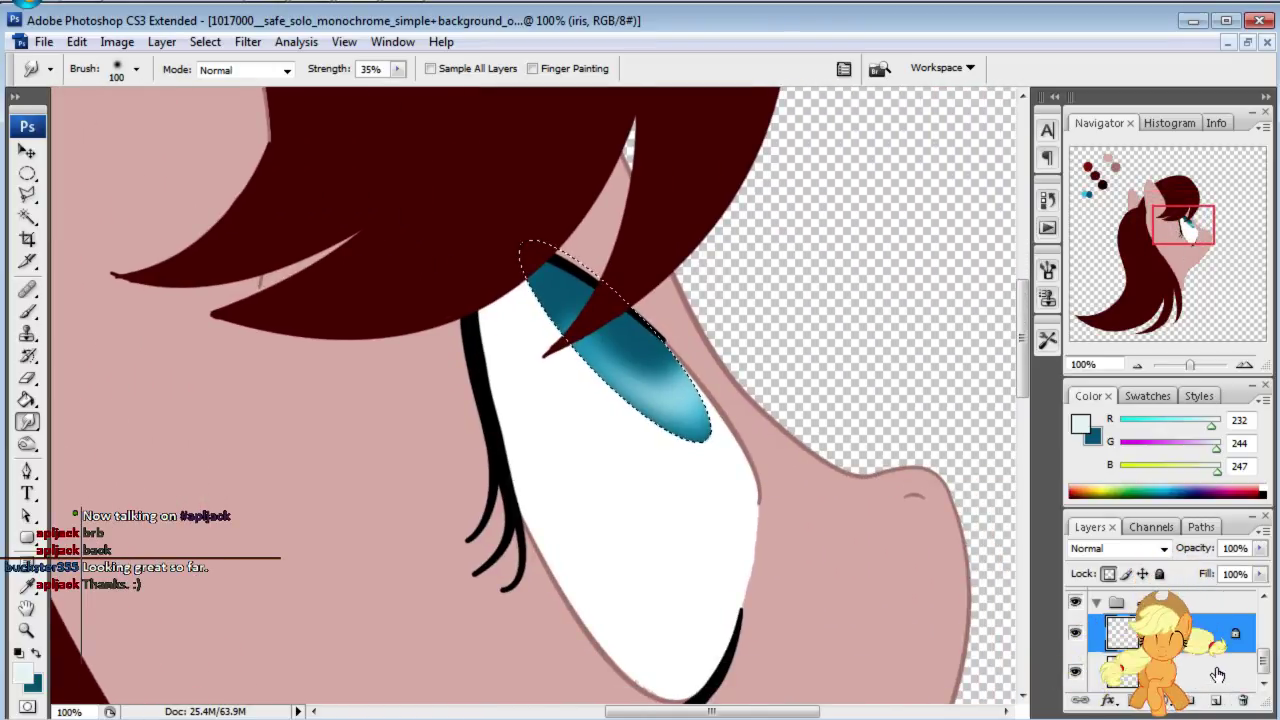
Step: Deselect the iris and unlock the iris layer's transparency
{"action": "key", "text": "ctrl+d"}
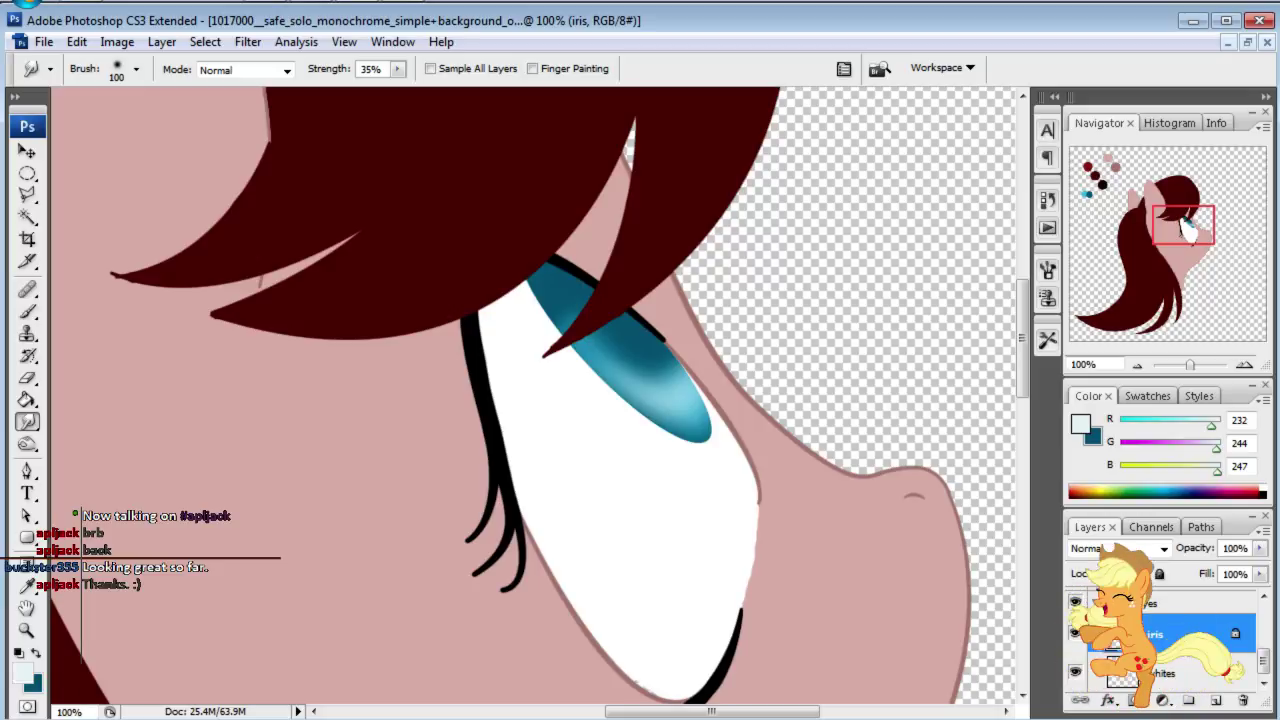
{"action": "left_click", "coordinate": [1112, 575]}
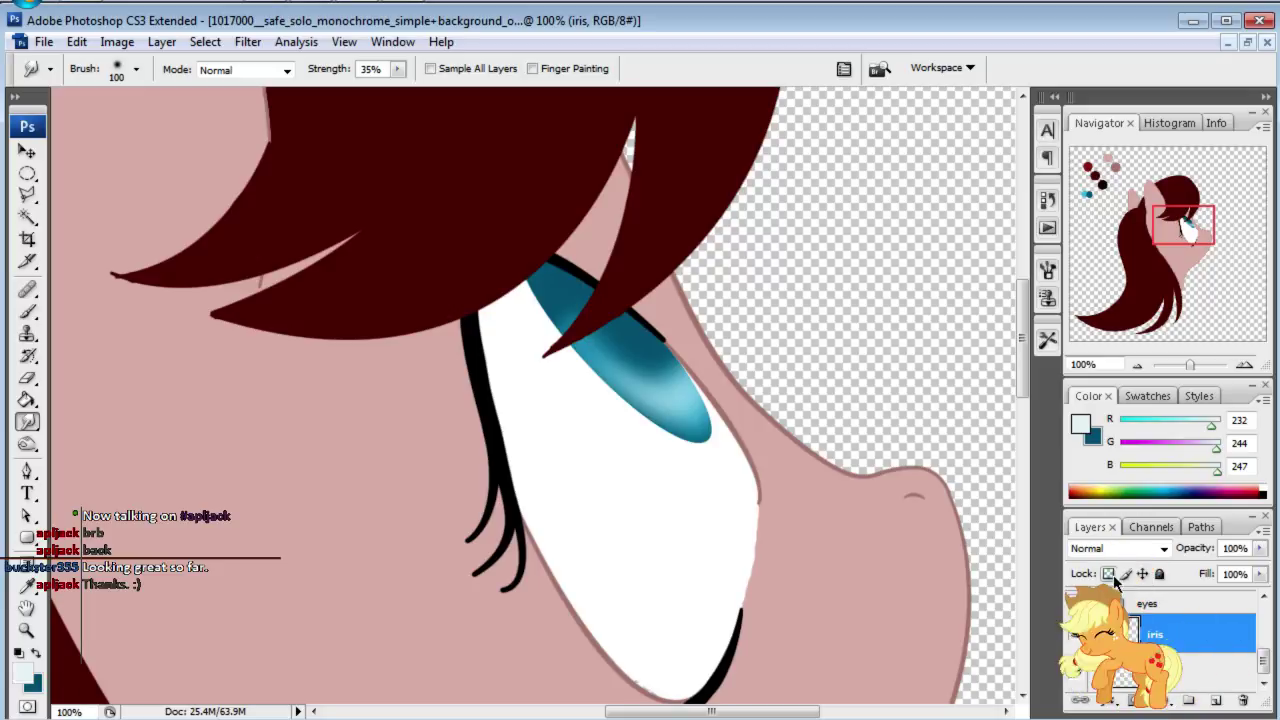
{"action": "left_click", "coordinate": [245, 42]}
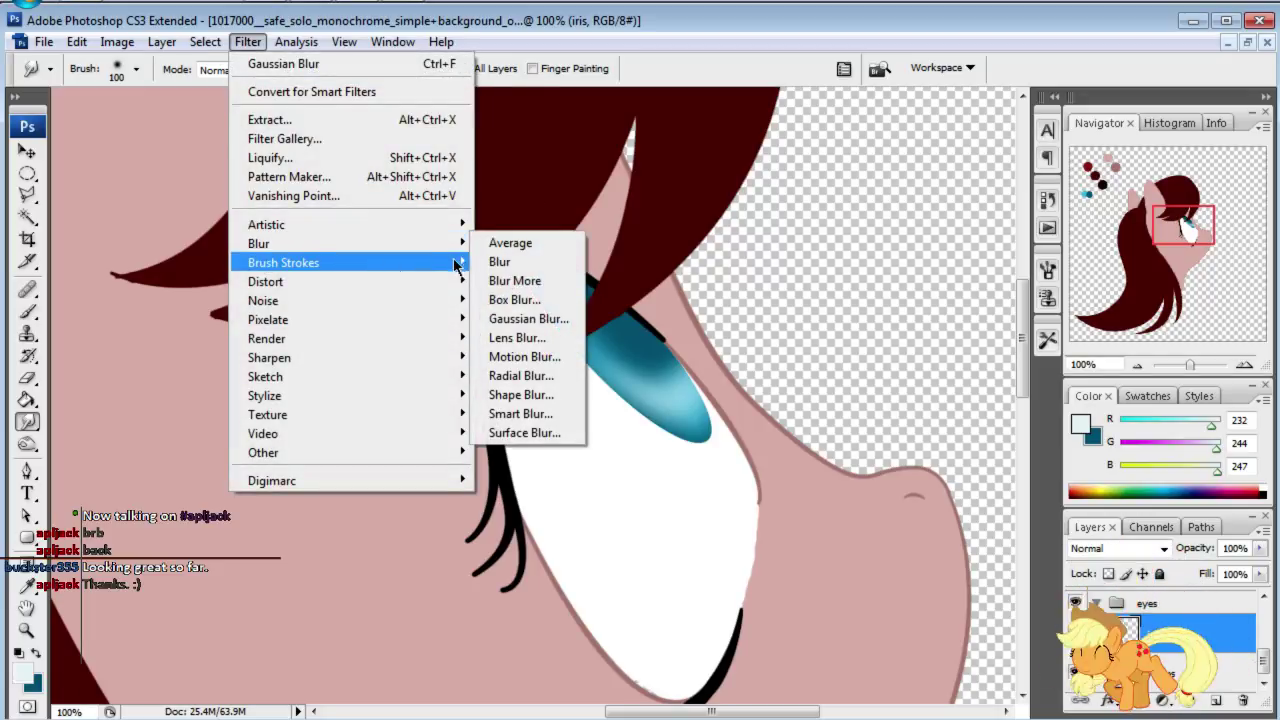
{"action": "left_click", "coordinate": [849, 229]}
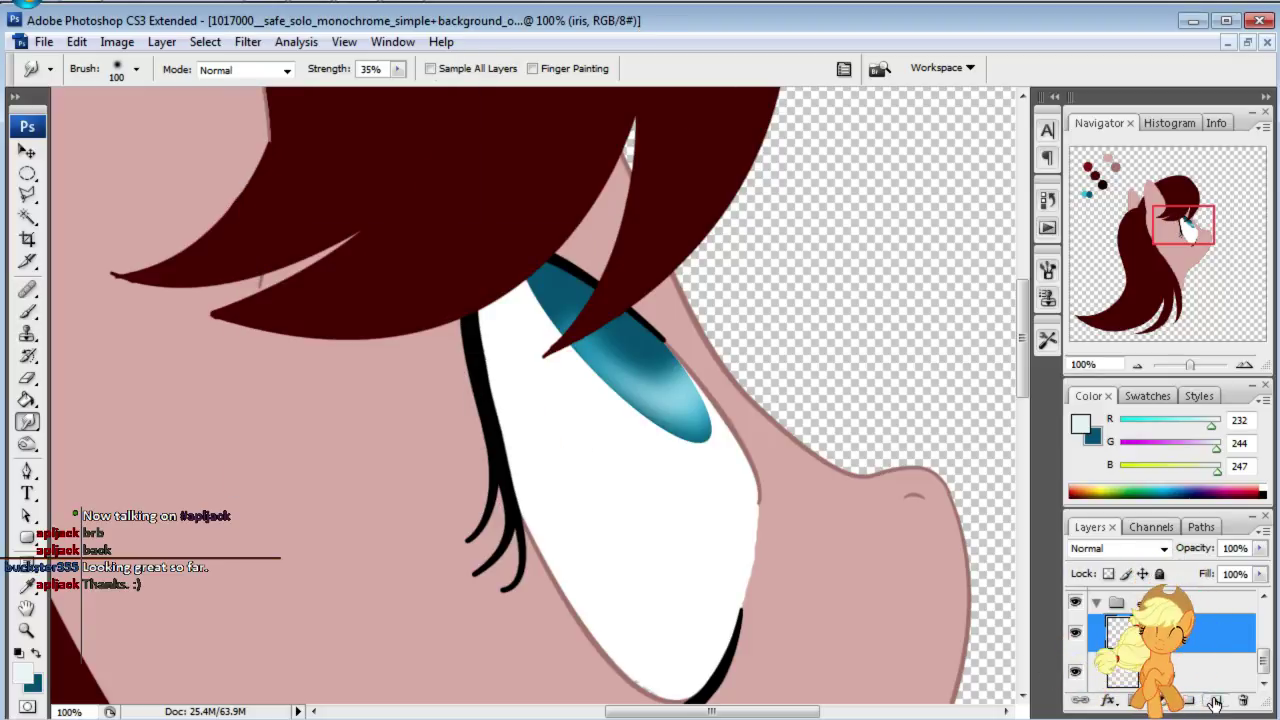
Step: Add a layer named pupil and fill an oval selection over the iris with black
{"action": "left_click", "coordinate": [1213, 701]}
{"action": "type", "text": "pupil"}
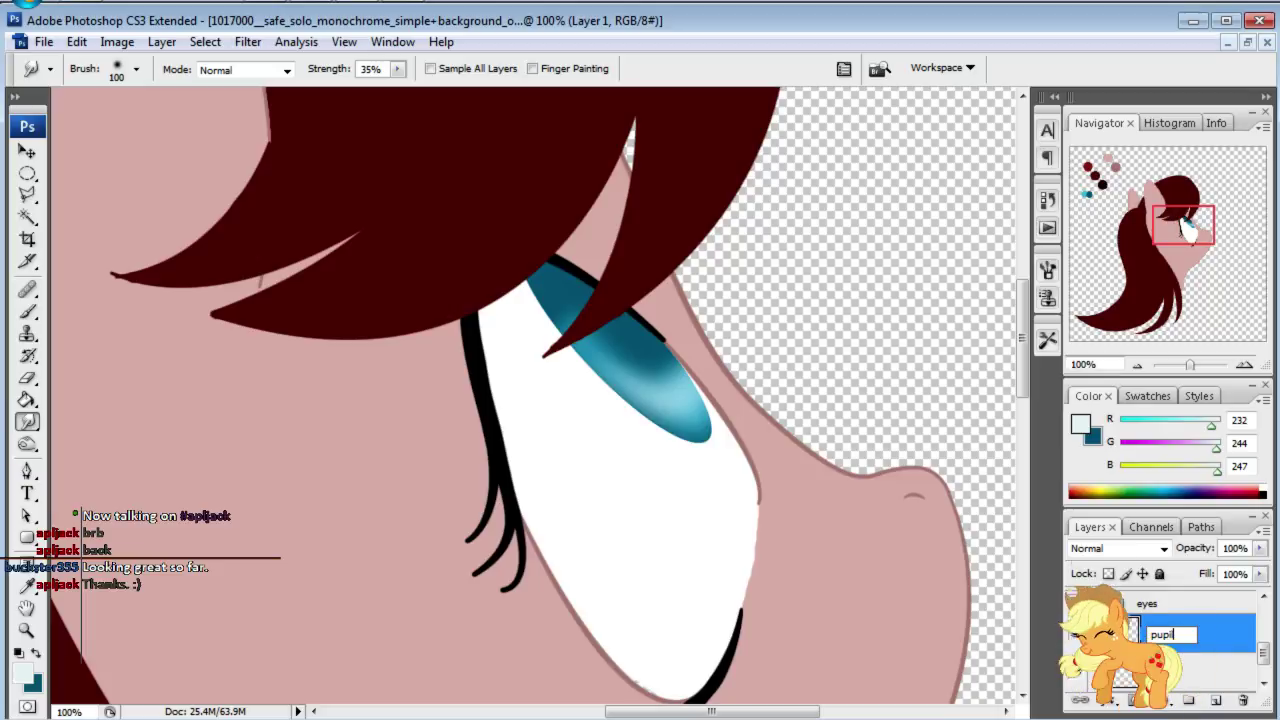
{"action": "key", "text": "Return"}
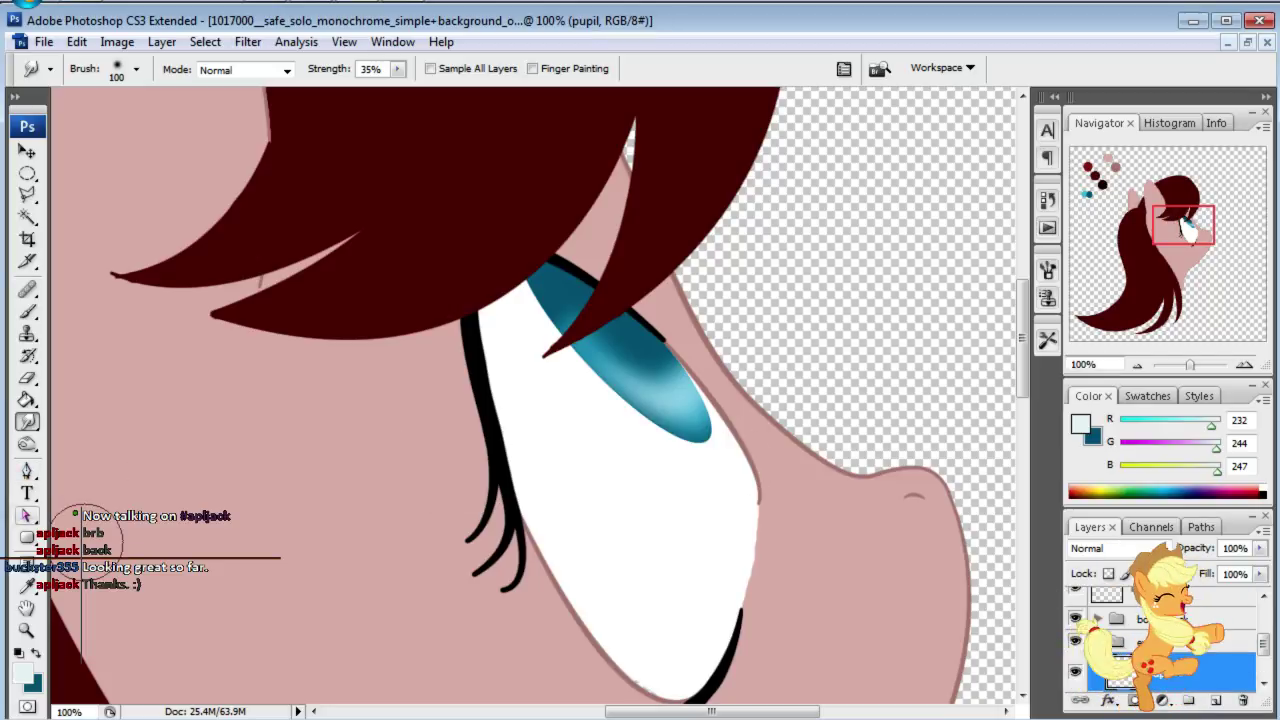
{"action": "left_click", "coordinate": [27, 175]}
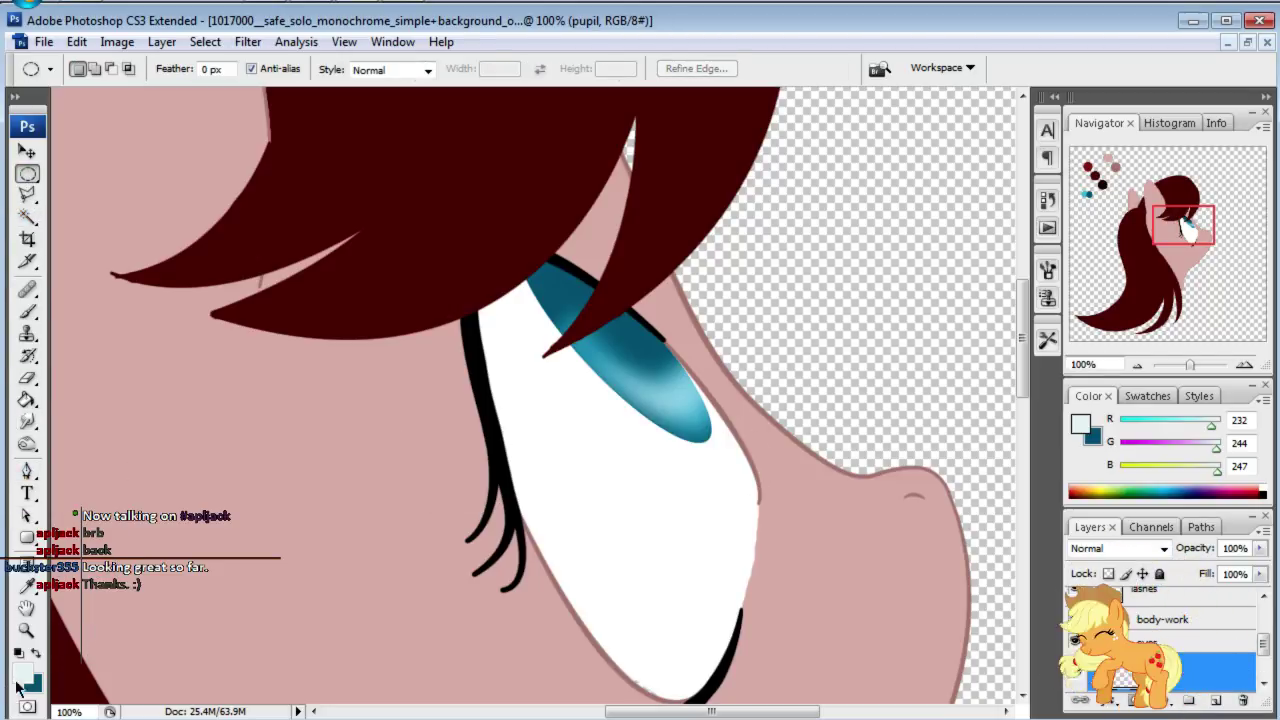
{"action": "left_click", "coordinate": [22, 669]}
{"action": "left_click_drag", "start_coordinate": [420, 419], "coordinate": [362, 522]}
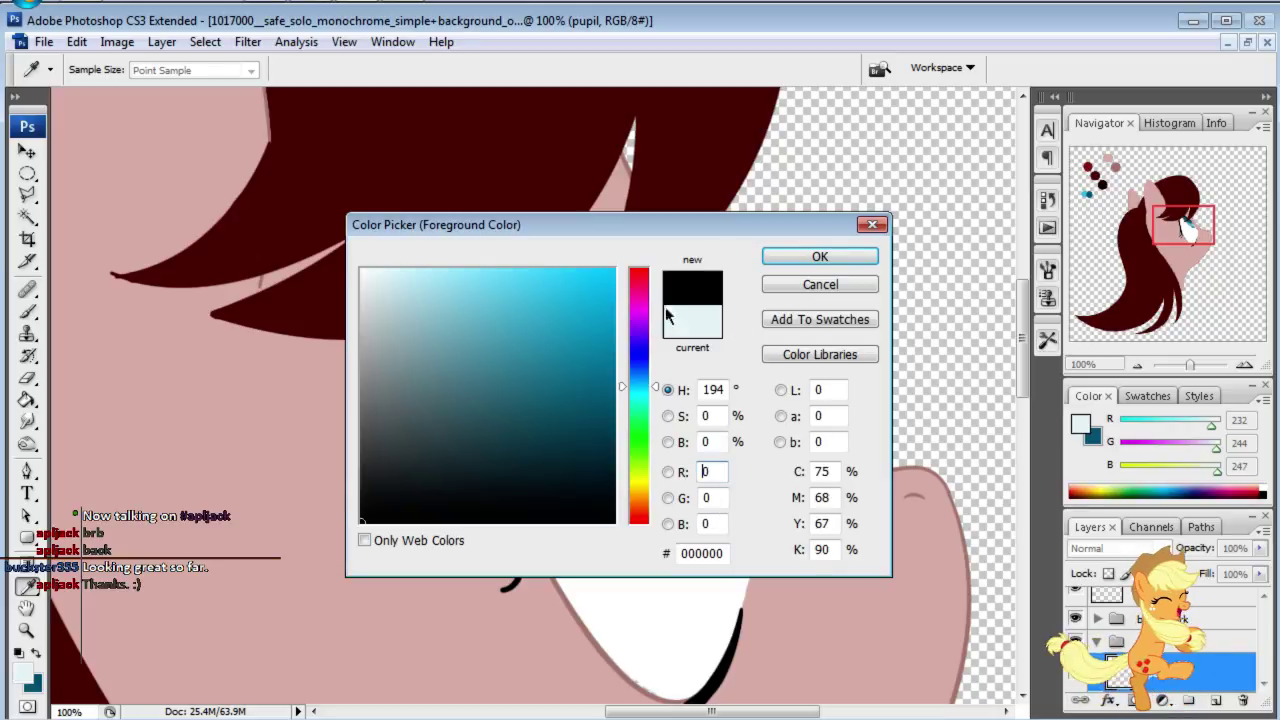
{"action": "left_click", "coordinate": [820, 257]}
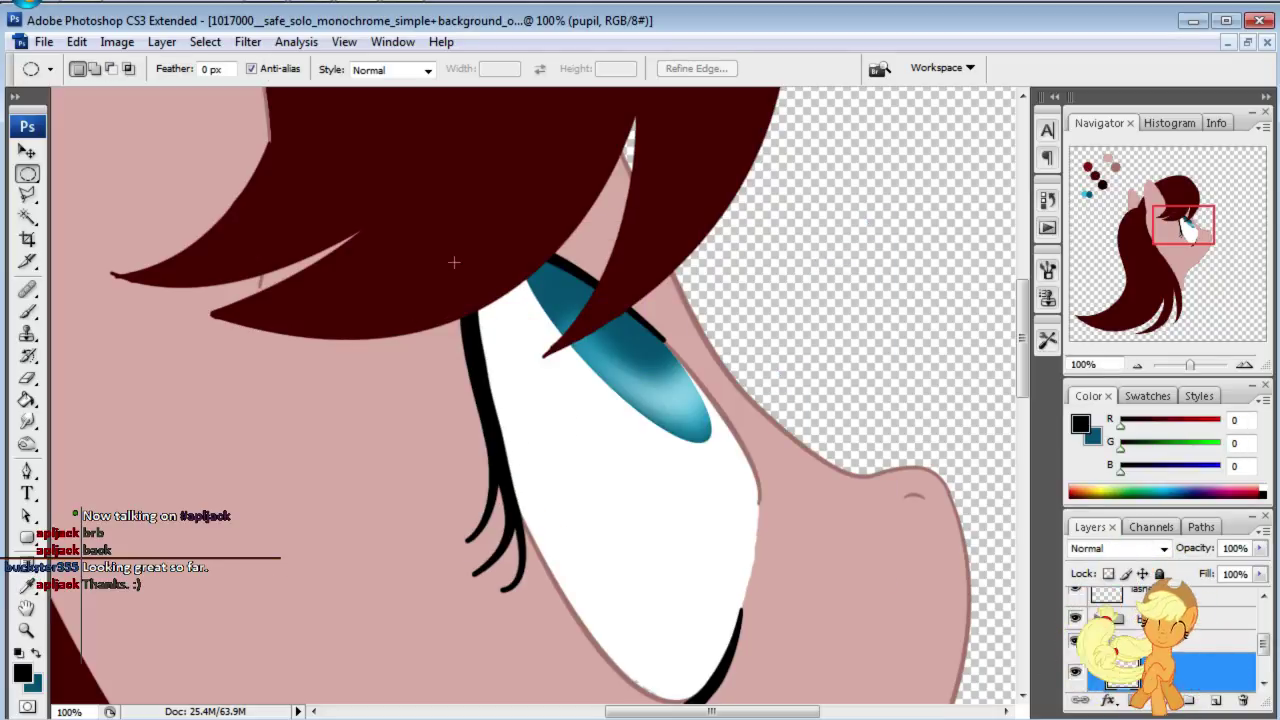
{"action": "left_click_drag", "start_coordinate": [615, 280], "coordinate": [644, 434]}
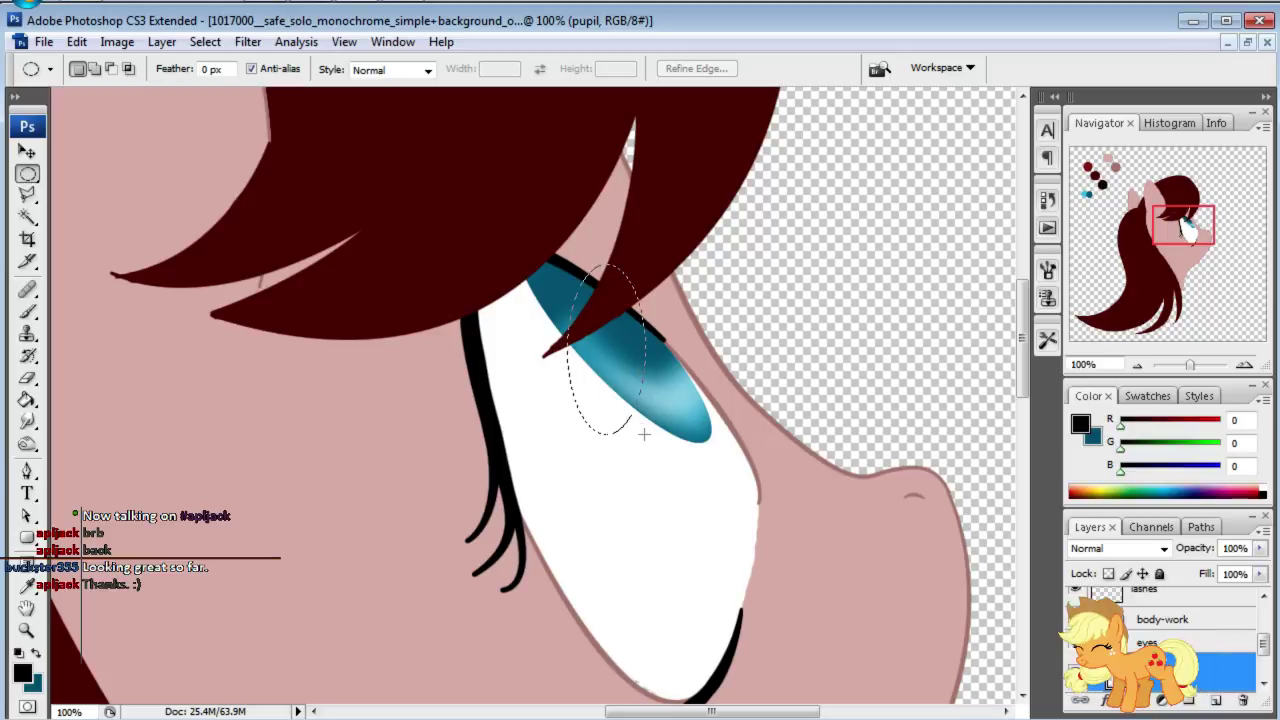
{"action": "left_click", "coordinate": [27, 399]}
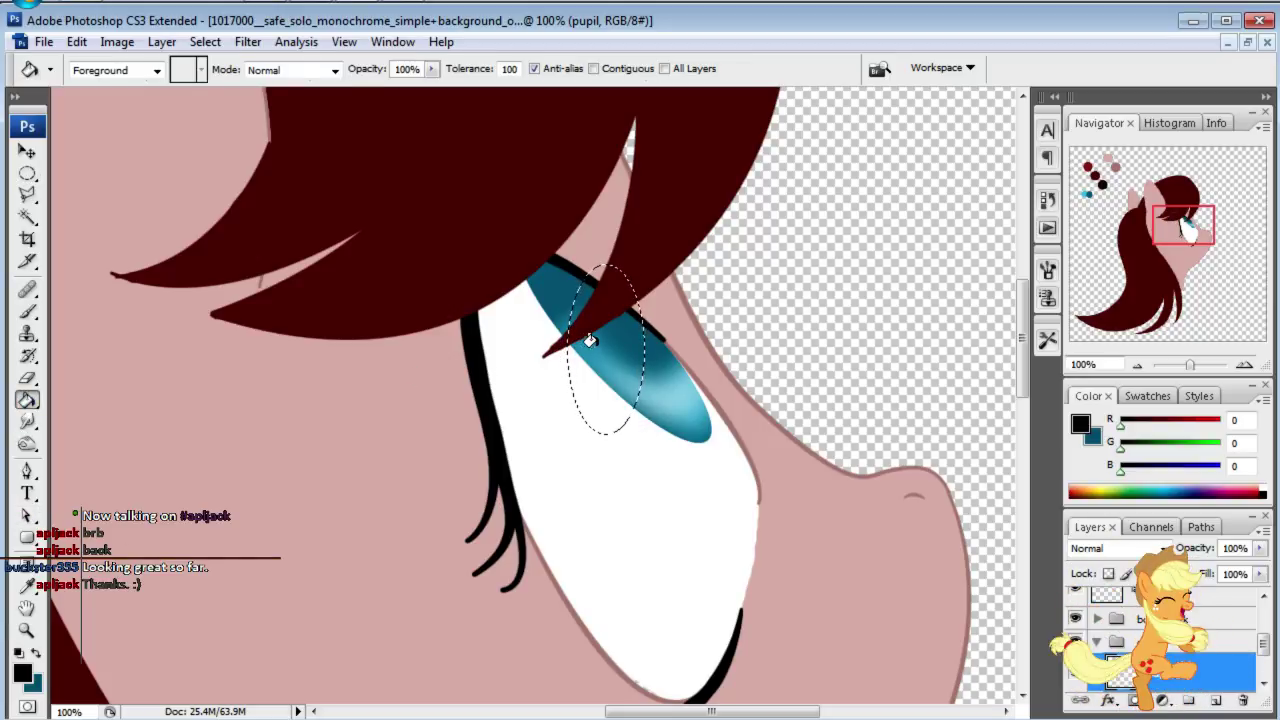
{"action": "left_click", "coordinate": [590, 340]}
Step: Free Transform the black oval to rotate, slim and tilt it onto the iris
{"action": "key", "text": "ctrl+t"}
{"action": "left_click_drag", "start_coordinate": [670, 462], "coordinate": [735, 377]}
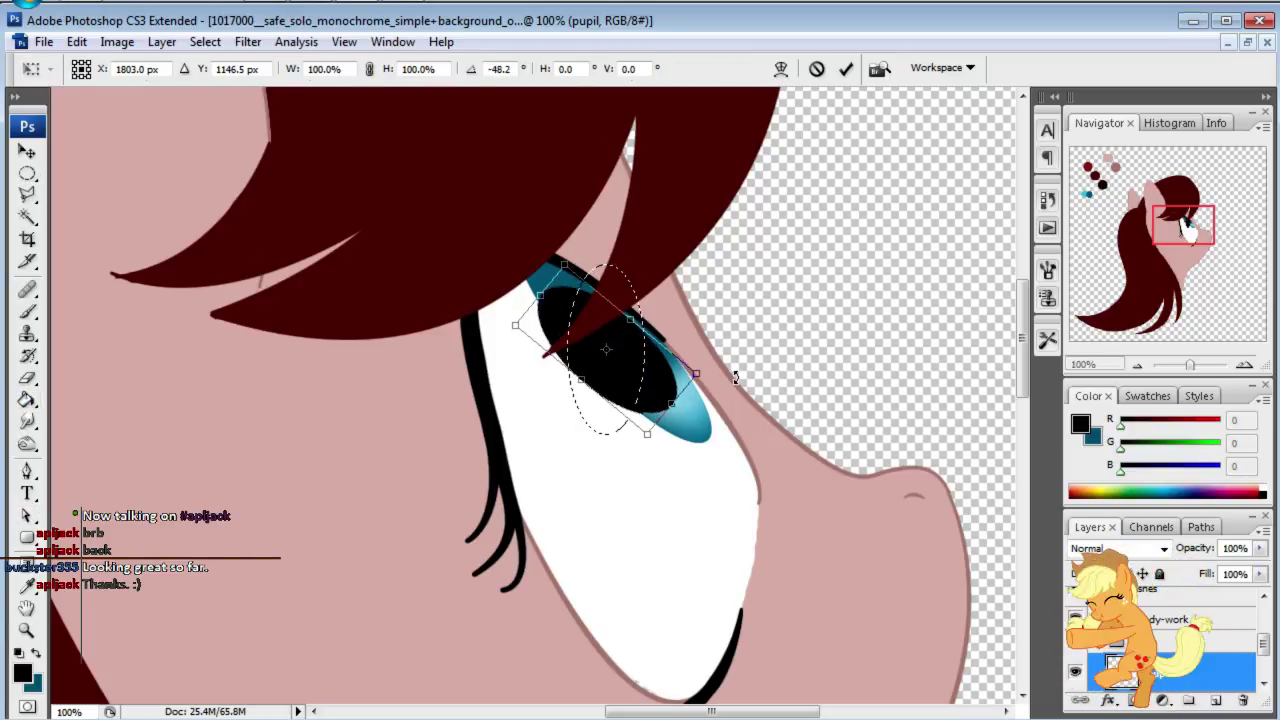
{"action": "left_click_drag", "start_coordinate": [620, 366], "coordinate": [634, 343]}
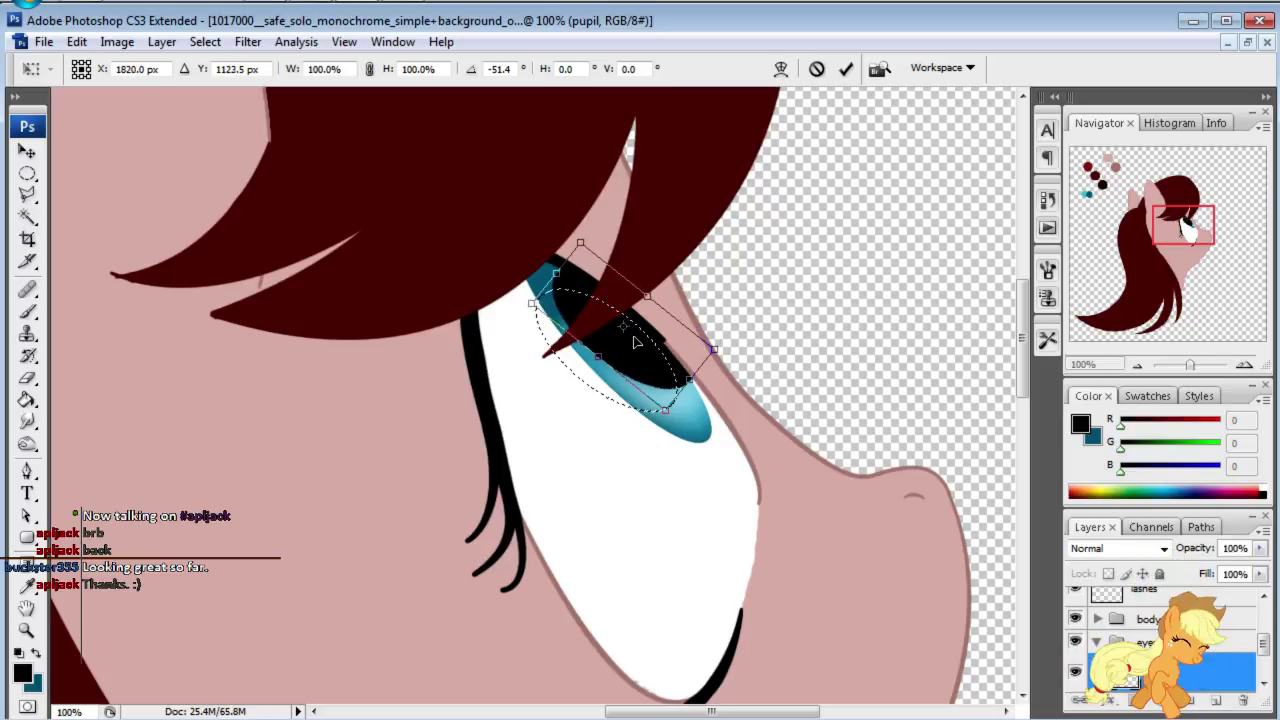
{"action": "left_click_drag", "start_coordinate": [580, 243], "coordinate": [540, 288]}
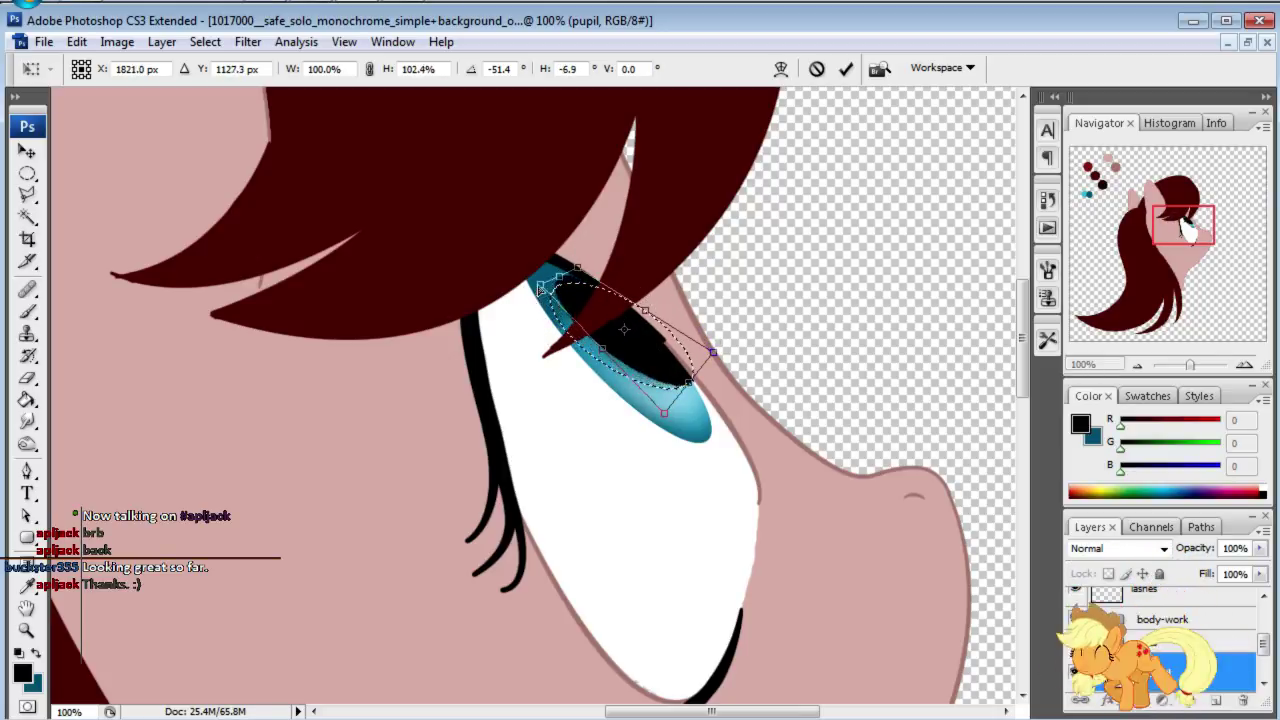
{"action": "left_click_drag", "start_coordinate": [712, 352], "coordinate": [697, 366]}
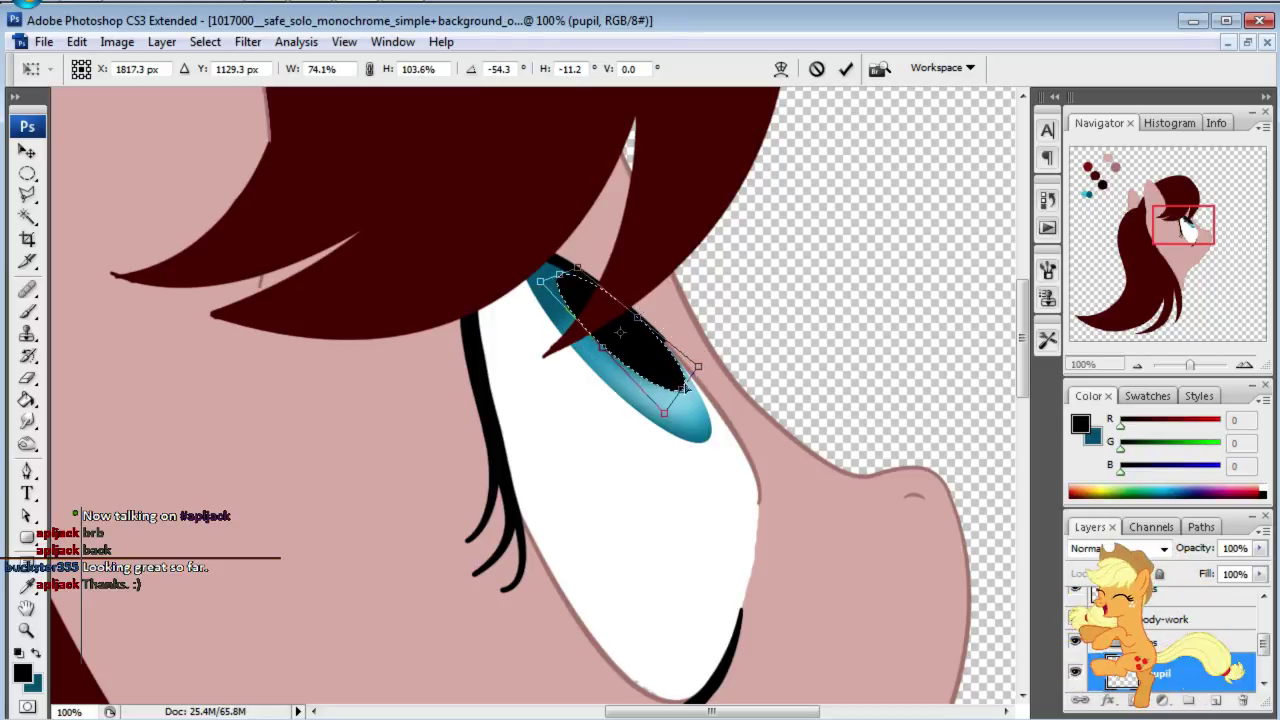
{"action": "left_click_drag", "start_coordinate": [666, 422], "coordinate": [664, 406]}
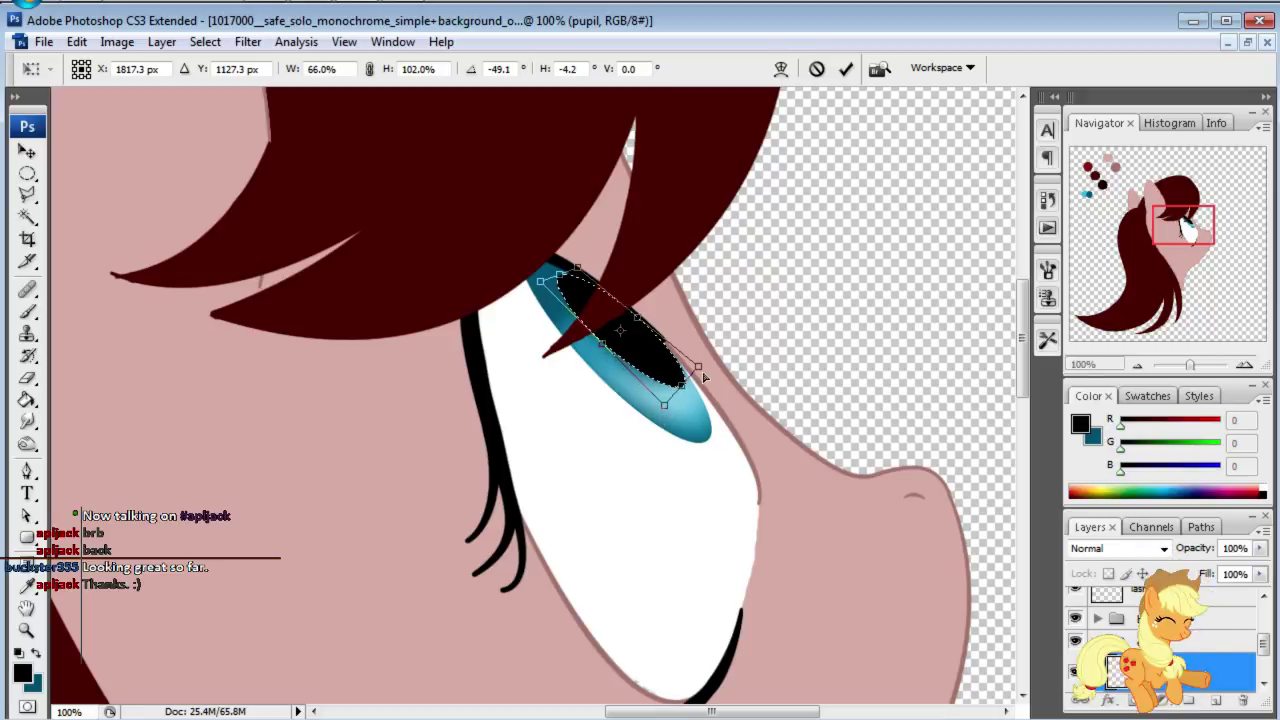
{"action": "left_click_drag", "start_coordinate": [701, 367], "coordinate": [704, 361]}
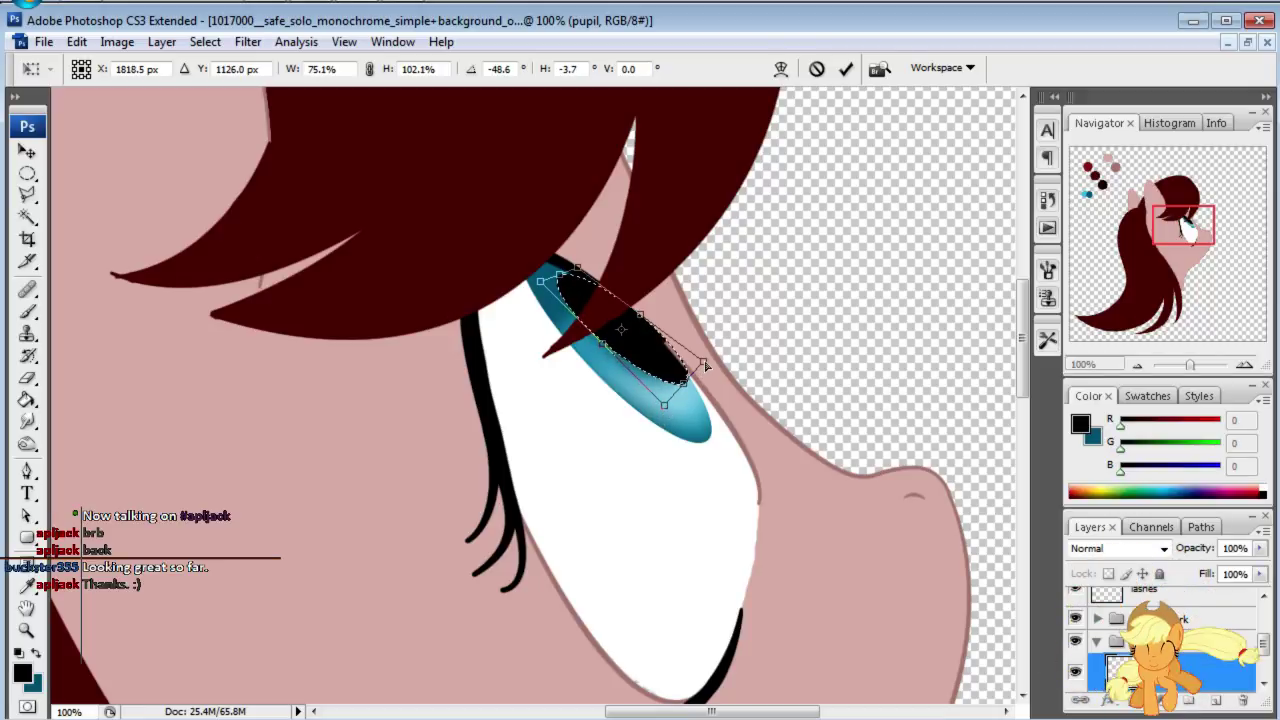
{"action": "left_click_drag", "start_coordinate": [575, 270], "coordinate": [573, 274]}
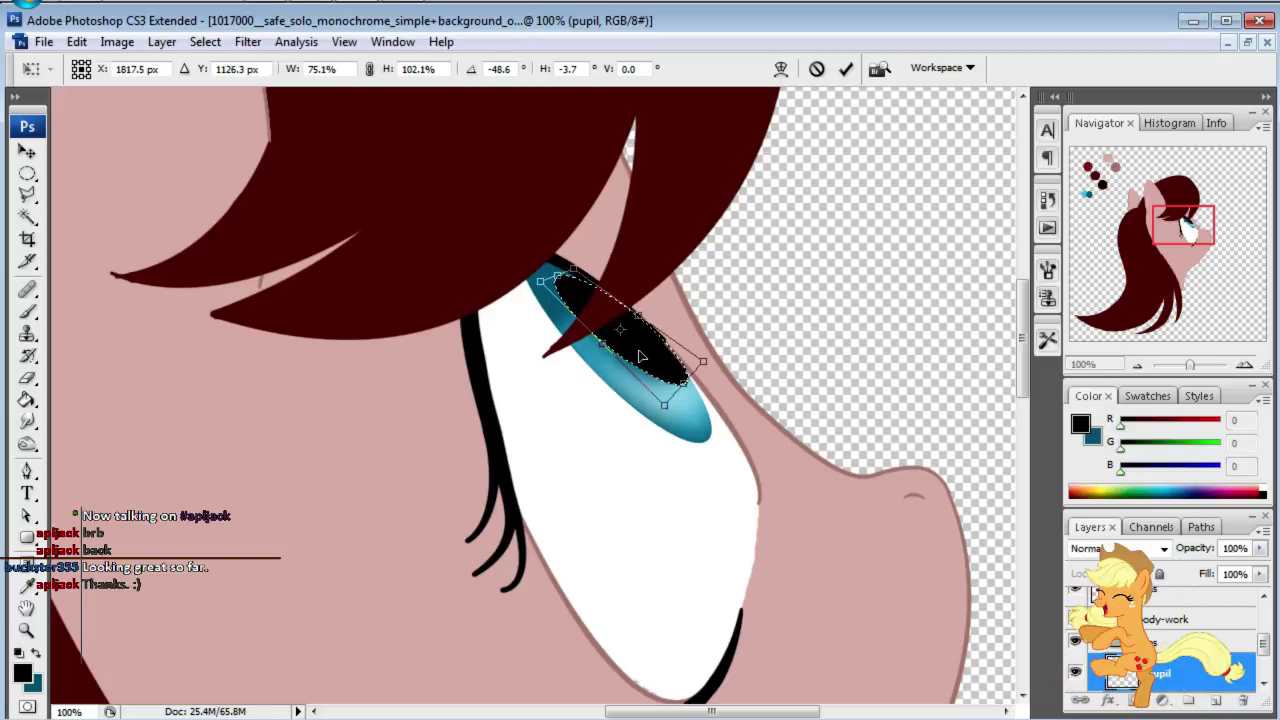
{"action": "key", "text": "Return"}
Step: Transform the pupil again to stretch its top and bottom edges slightly
{"action": "key", "text": "g"}
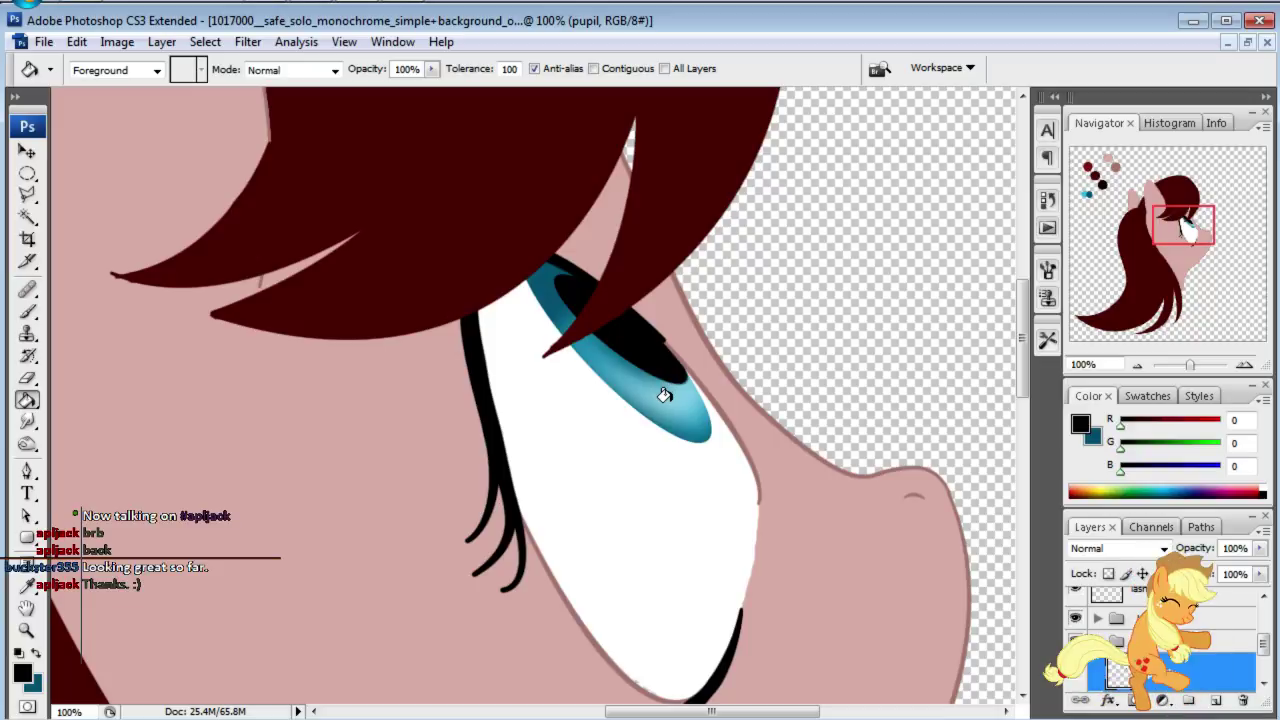
{"action": "key", "text": "ctrl+t"}
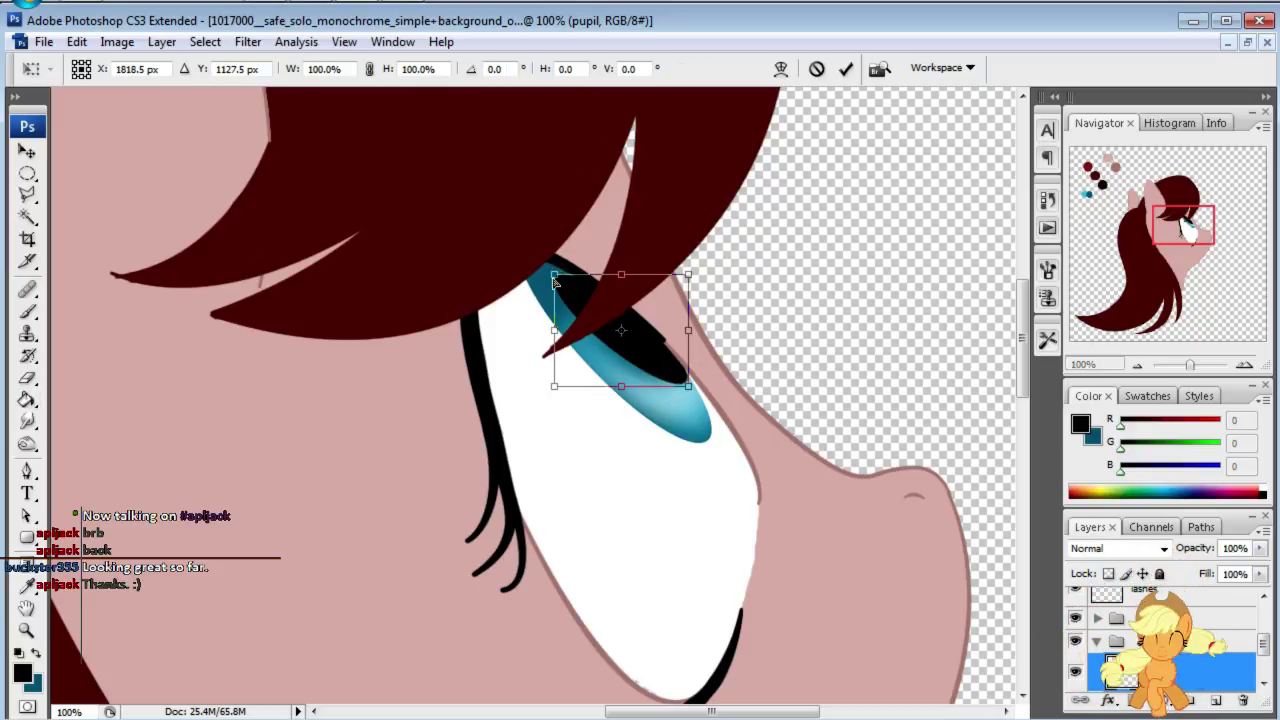
{"action": "left_click_drag", "start_coordinate": [557, 280], "coordinate": [561, 272]}
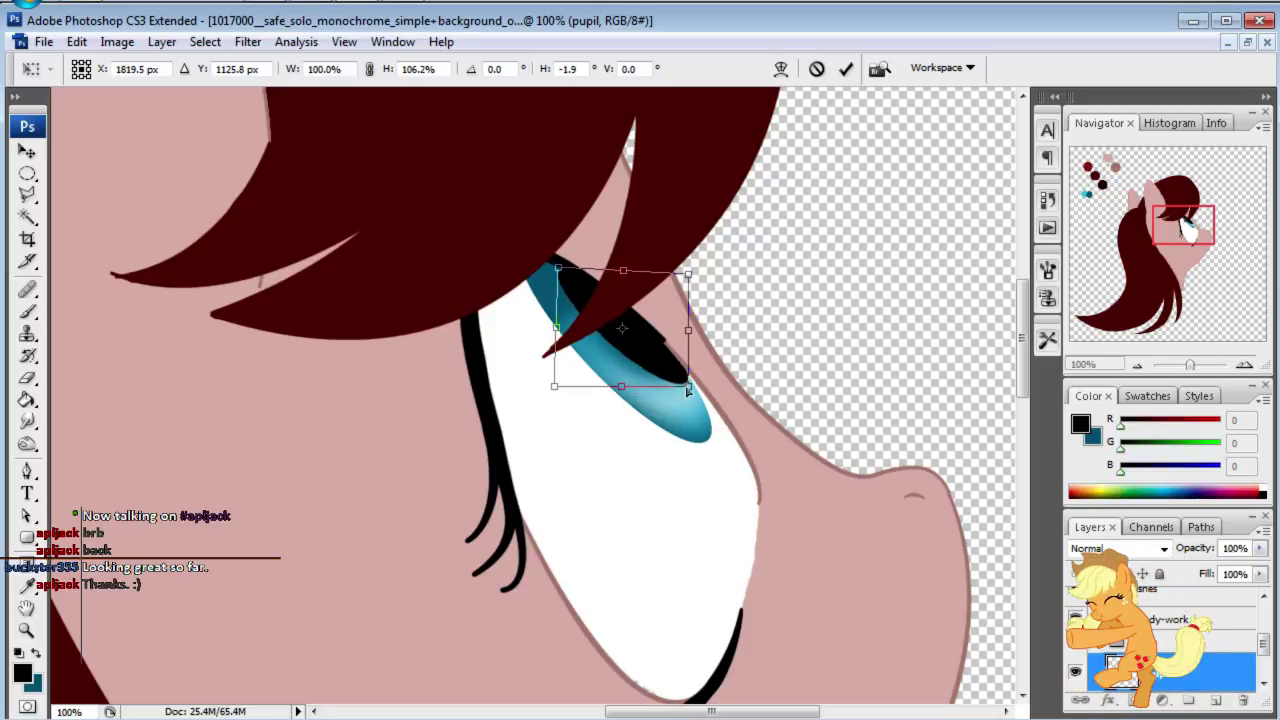
{"action": "left_click_drag", "start_coordinate": [686, 388], "coordinate": [687, 398]}
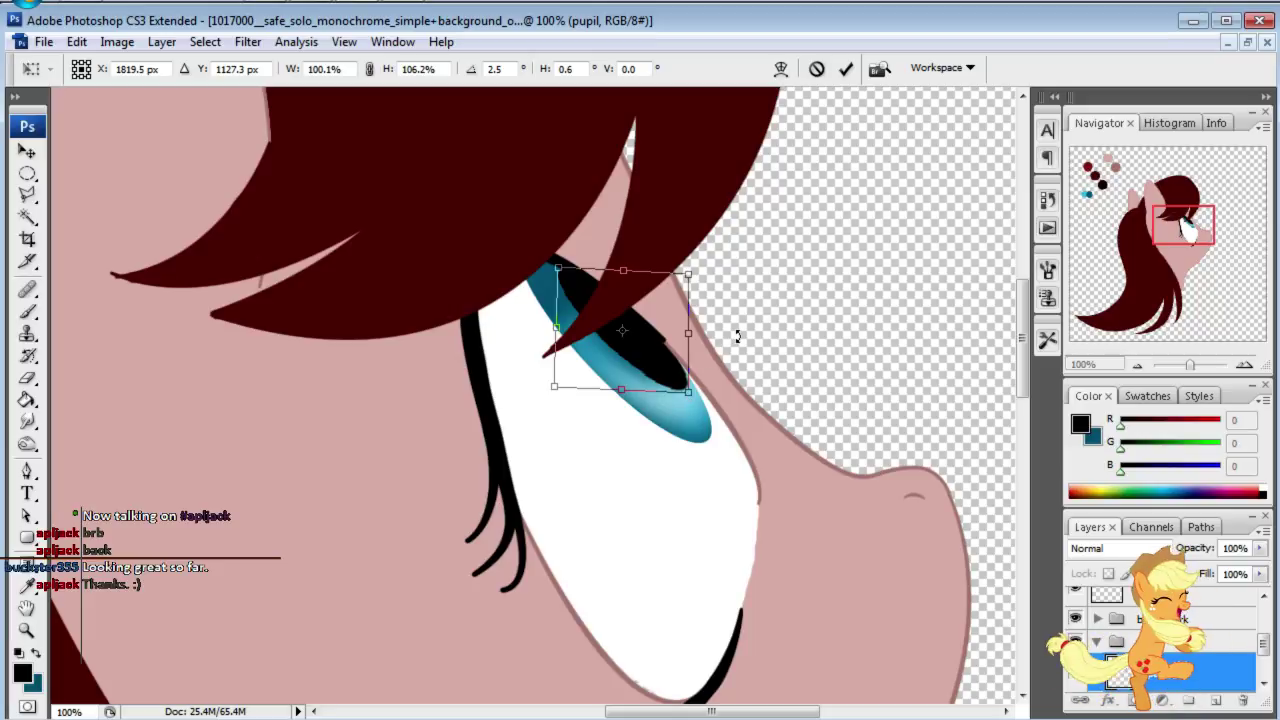
{"action": "key", "text": "Return"}
Step: Apply a Gaussian Blur to the pupil and set its layer opacity to 85%
{"action": "key", "text": "g"}
{"action": "left_click", "coordinate": [247, 41]}
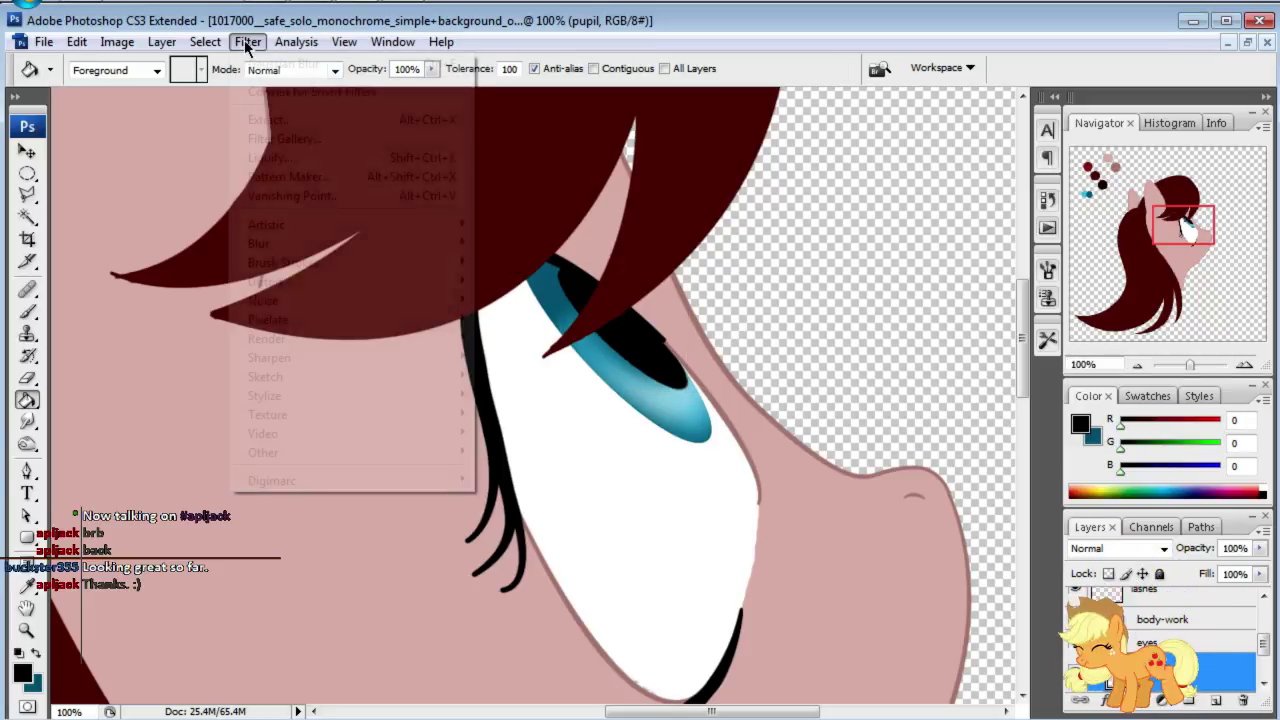
{"action": "mouse_move", "coordinate": [258, 243]}
{"action": "left_click", "coordinate": [540, 318]}
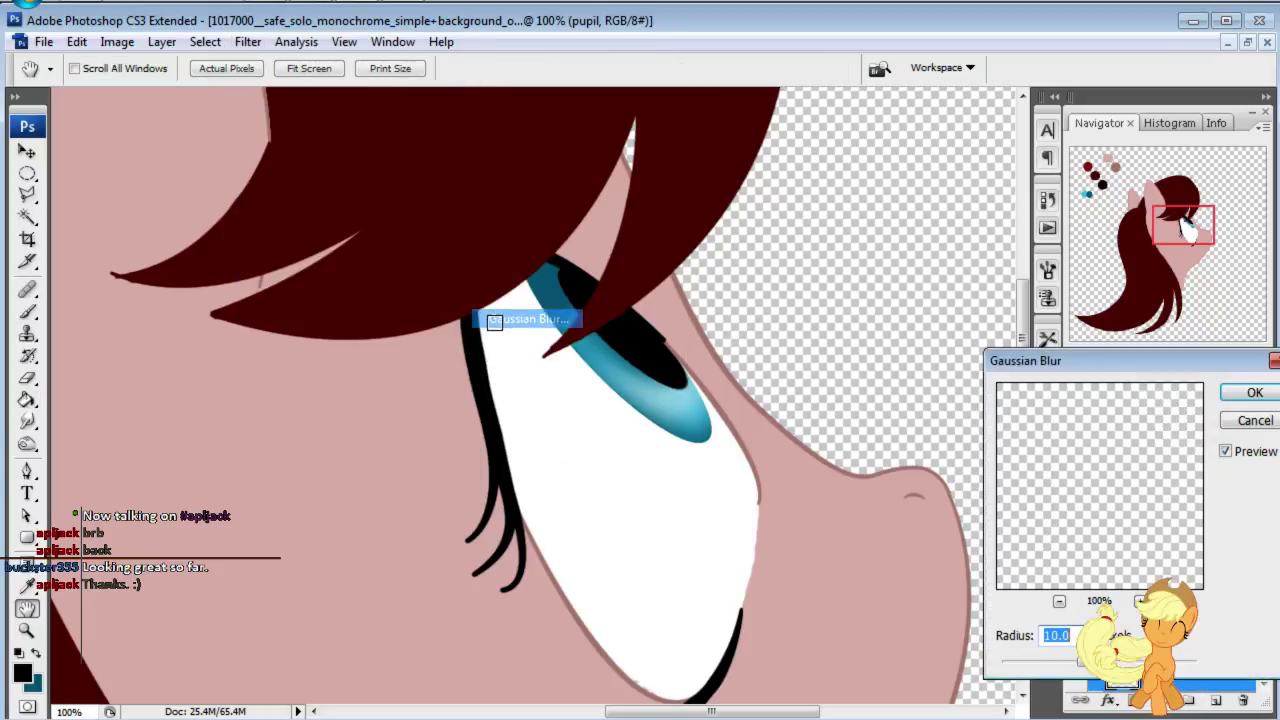
{"action": "left_click", "coordinate": [1254, 393]}
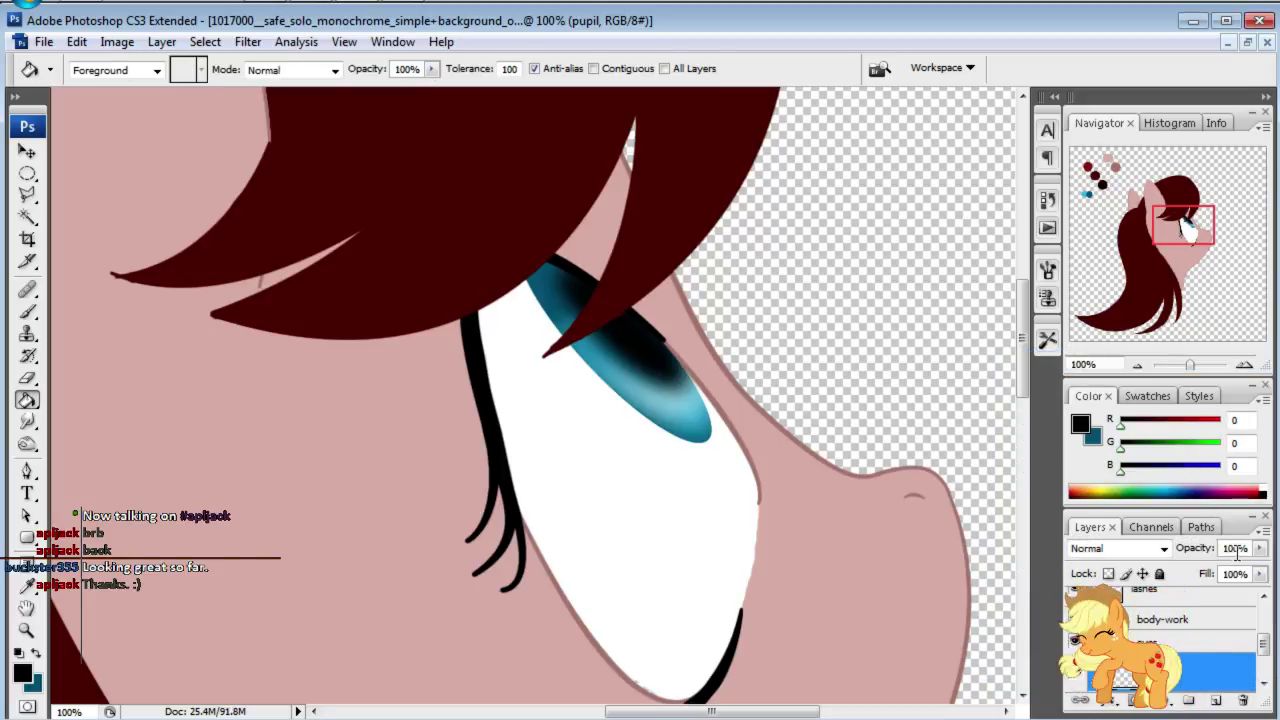
{"action": "left_click", "coordinate": [1237, 548]}
{"action": "type", "text": "85"}
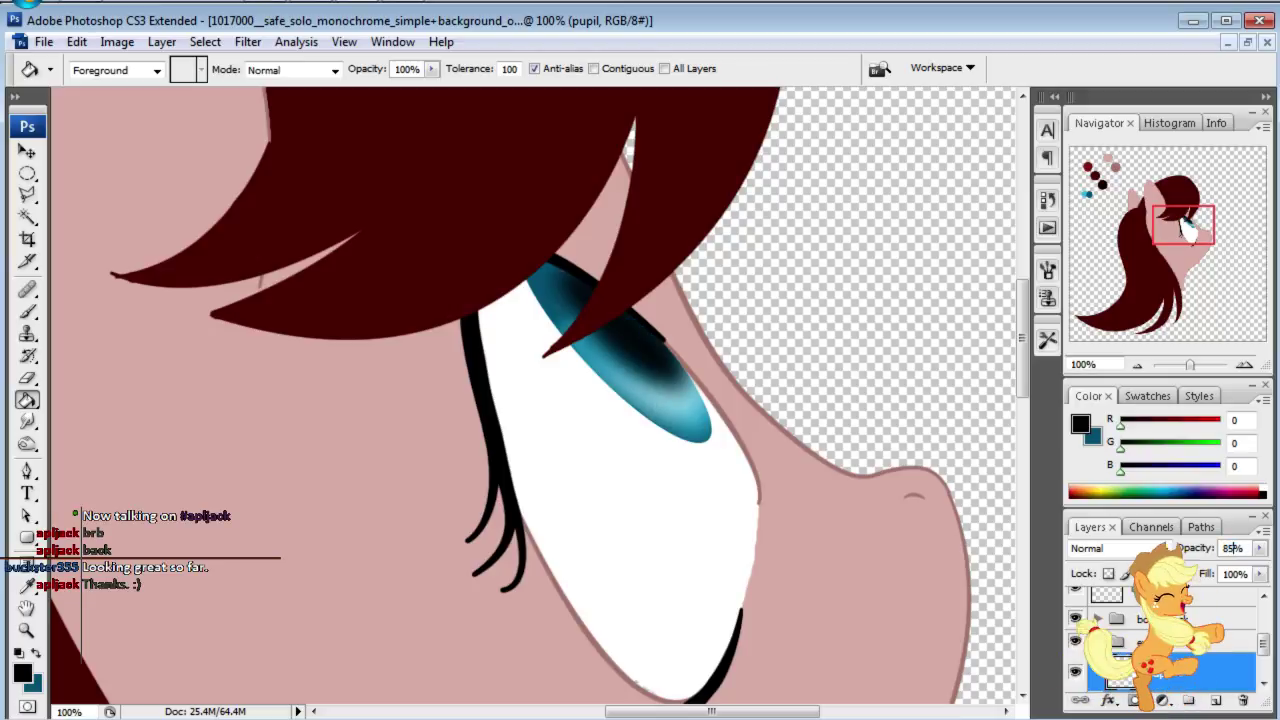
Step: Zoom to 50% and briefly toggle the original sketch layer to compare the head
{"action": "left_click", "coordinate": [1097, 363]}
{"action": "type", "text": "50"}
{"action": "key", "text": "Return"}
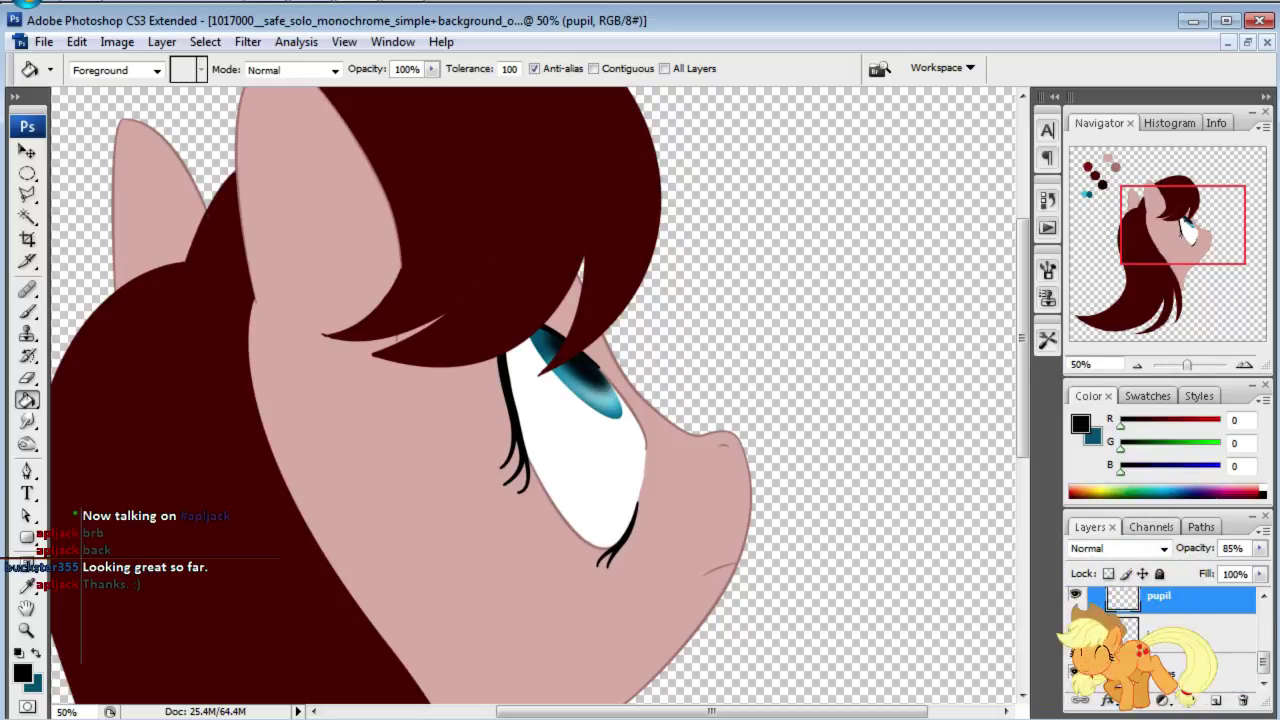
{"action": "left_click", "coordinate": [1076, 605]}
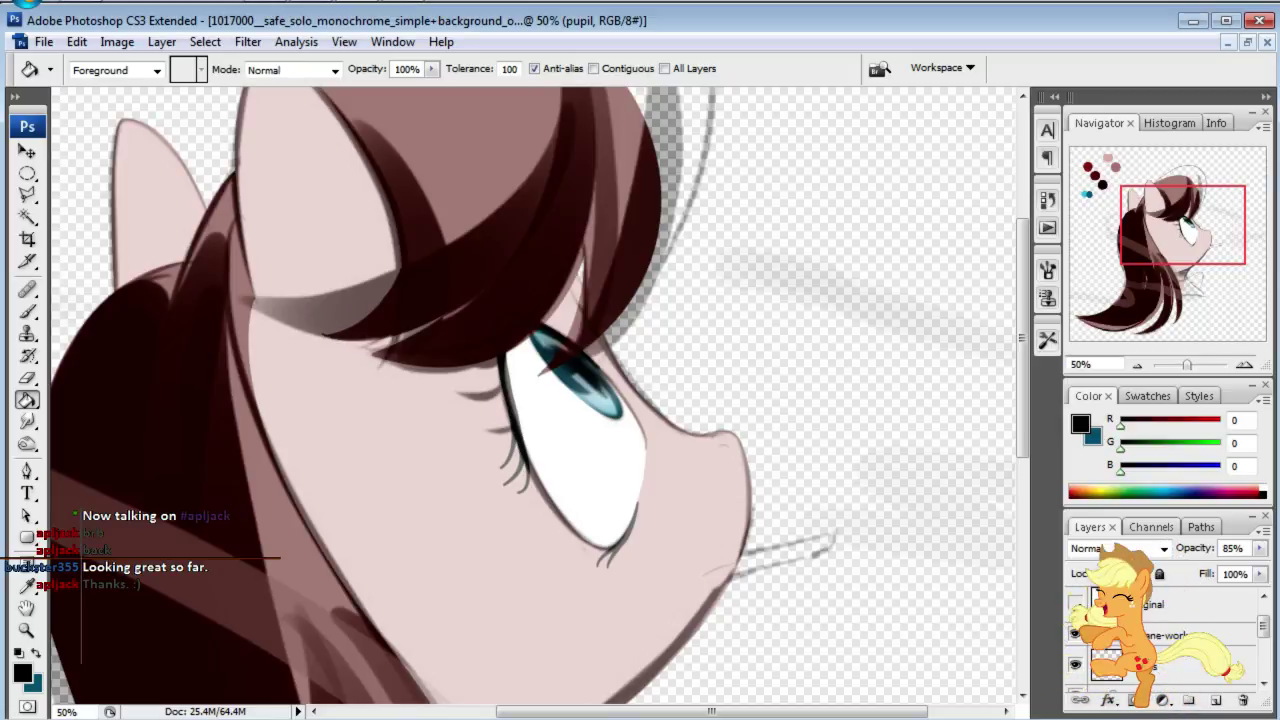
{"action": "left_click", "coordinate": [1078, 606]}
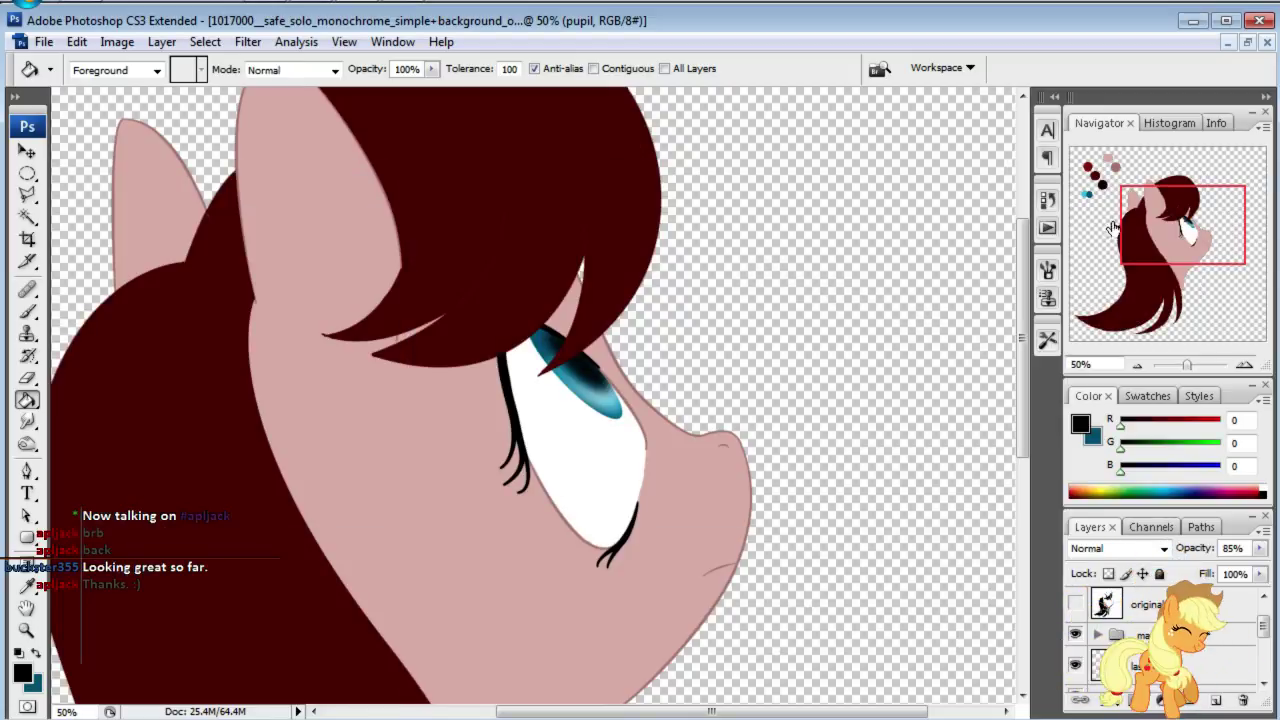
{"action": "left_click_drag", "start_coordinate": [1158, 229], "coordinate": [1136, 238]}
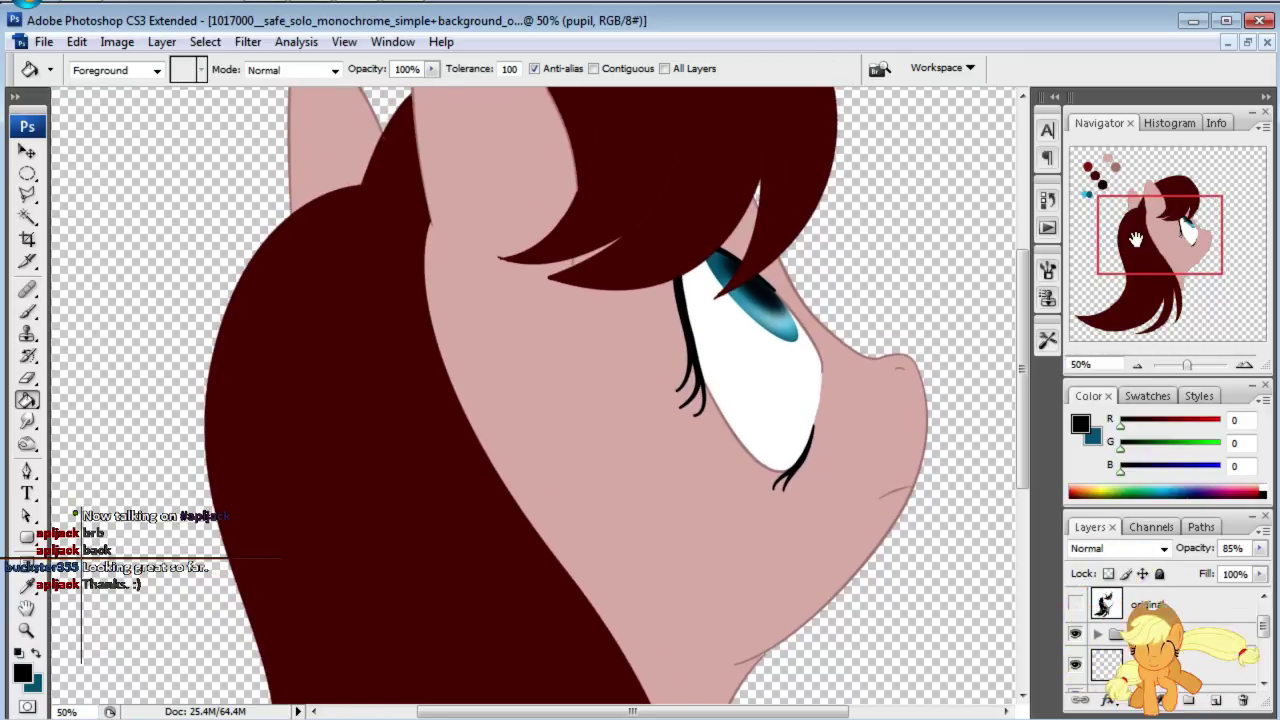
Step: Scale the pupil to about 90%, flatten it to about 82% height, and skew it along the eye
{"action": "key", "text": "ctrl+t"}
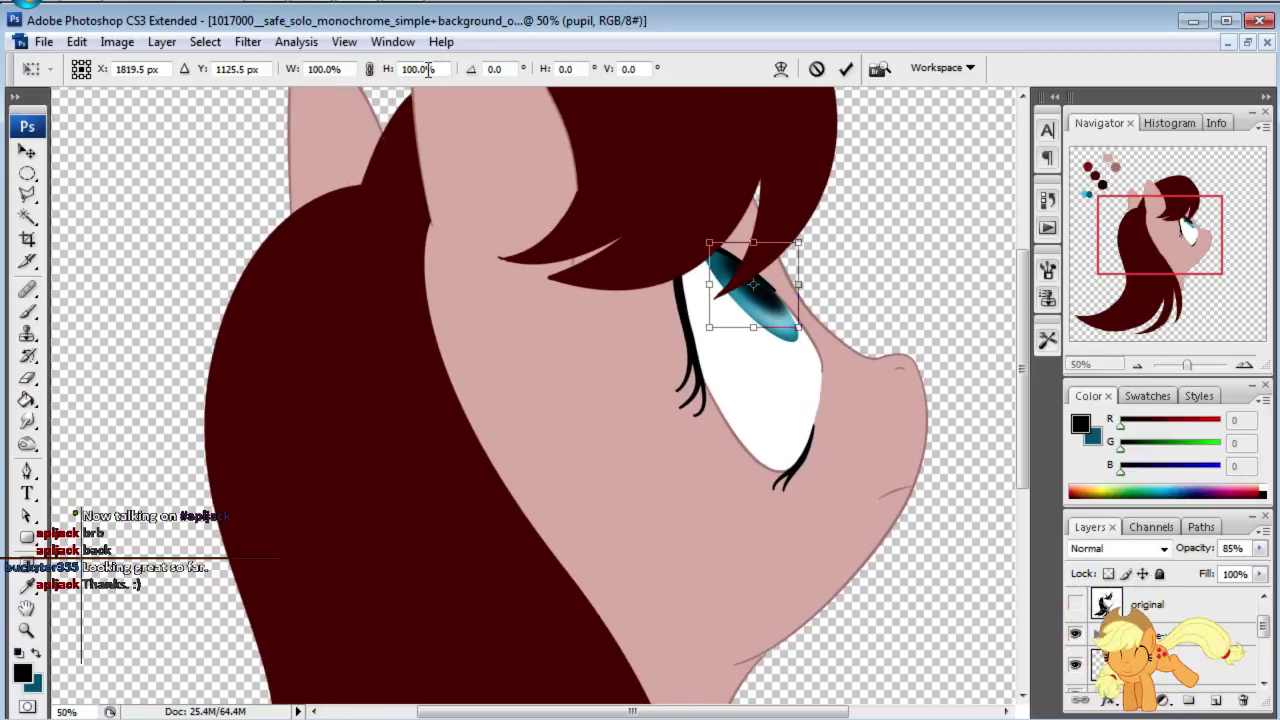
{"action": "left_click_drag", "start_coordinate": [710, 327], "coordinate": [720, 320]}
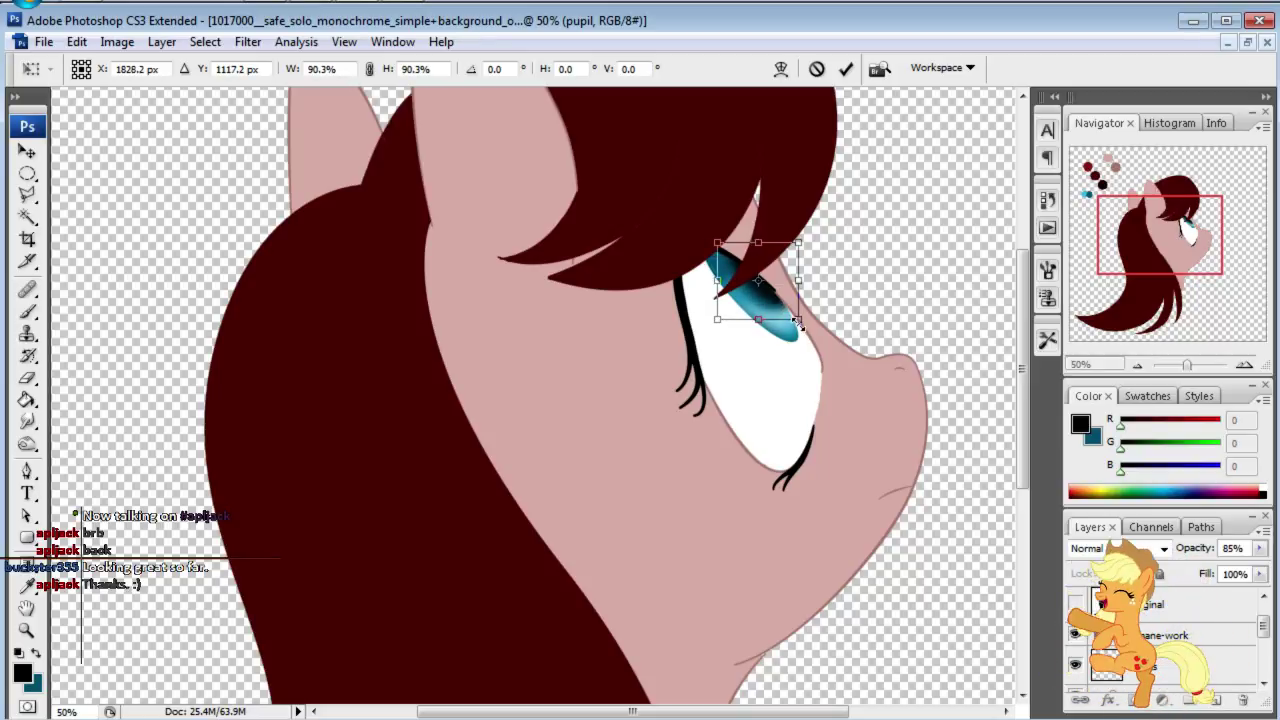
{"action": "left_click_drag", "start_coordinate": [800, 325], "coordinate": [793, 323]}
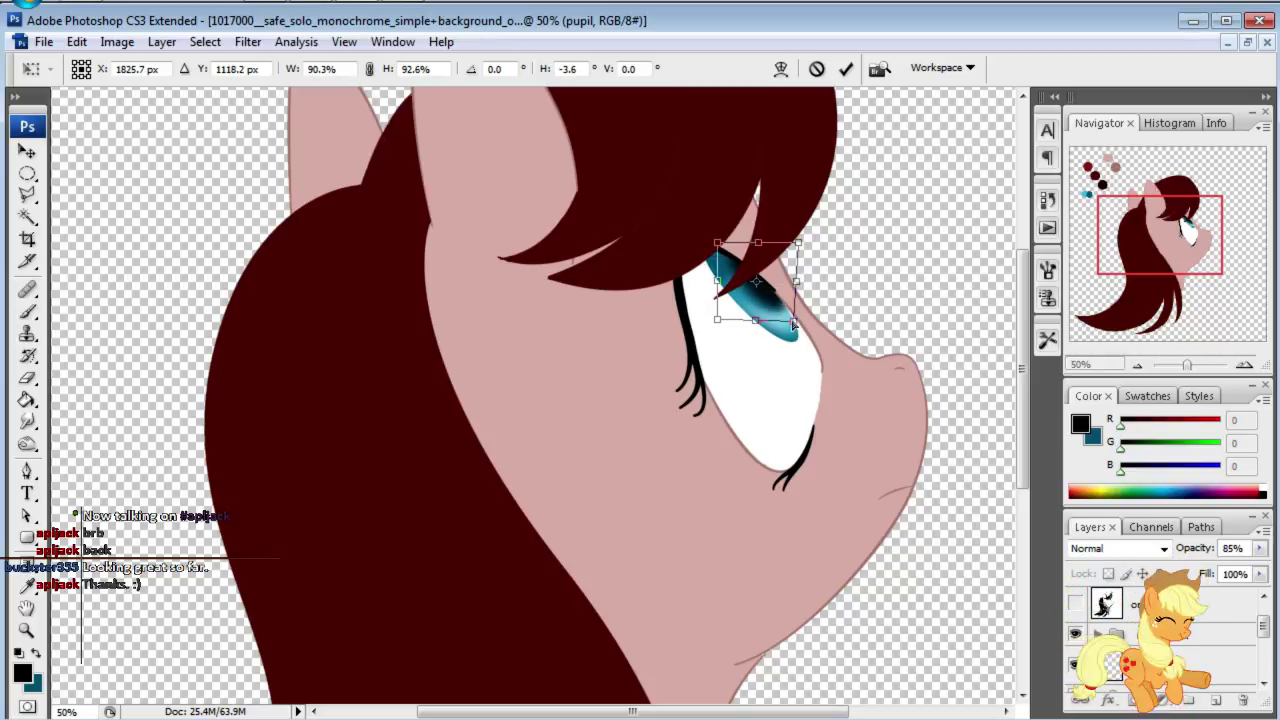
{"action": "left_click_drag", "start_coordinate": [717, 243], "coordinate": [705, 241]}
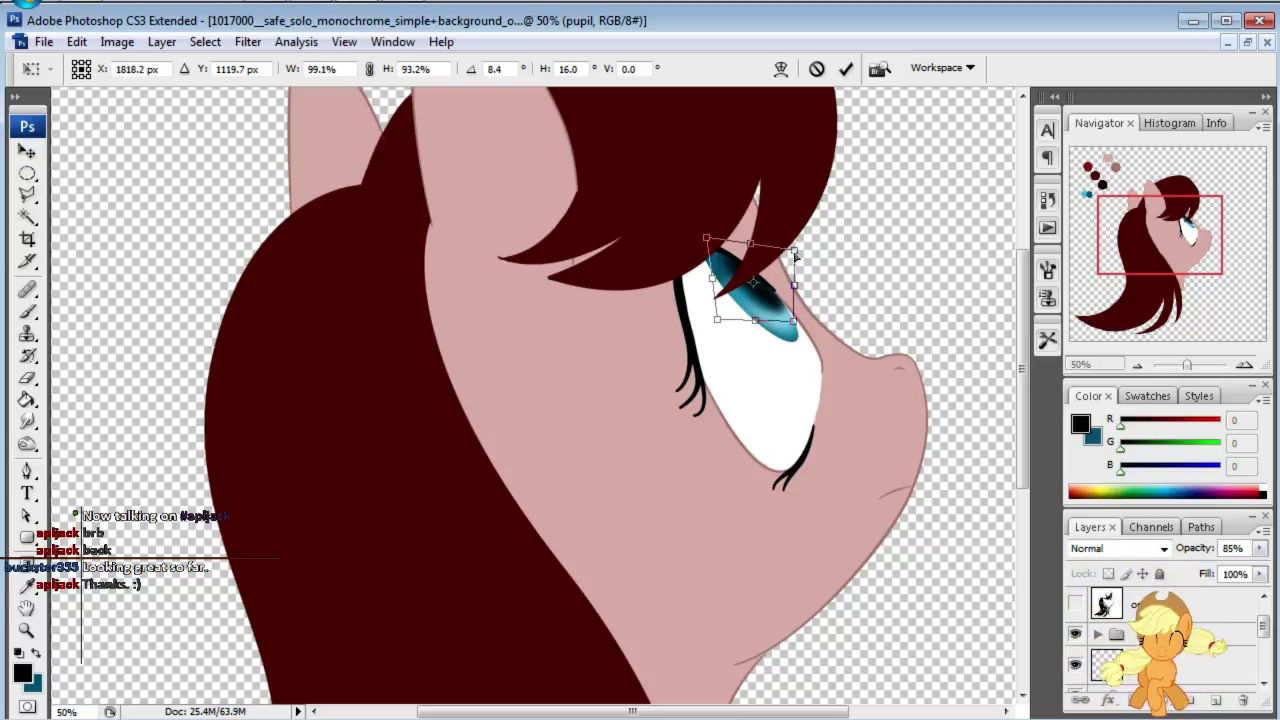
{"action": "left_click_drag", "start_coordinate": [729, 320], "coordinate": [741, 316]}
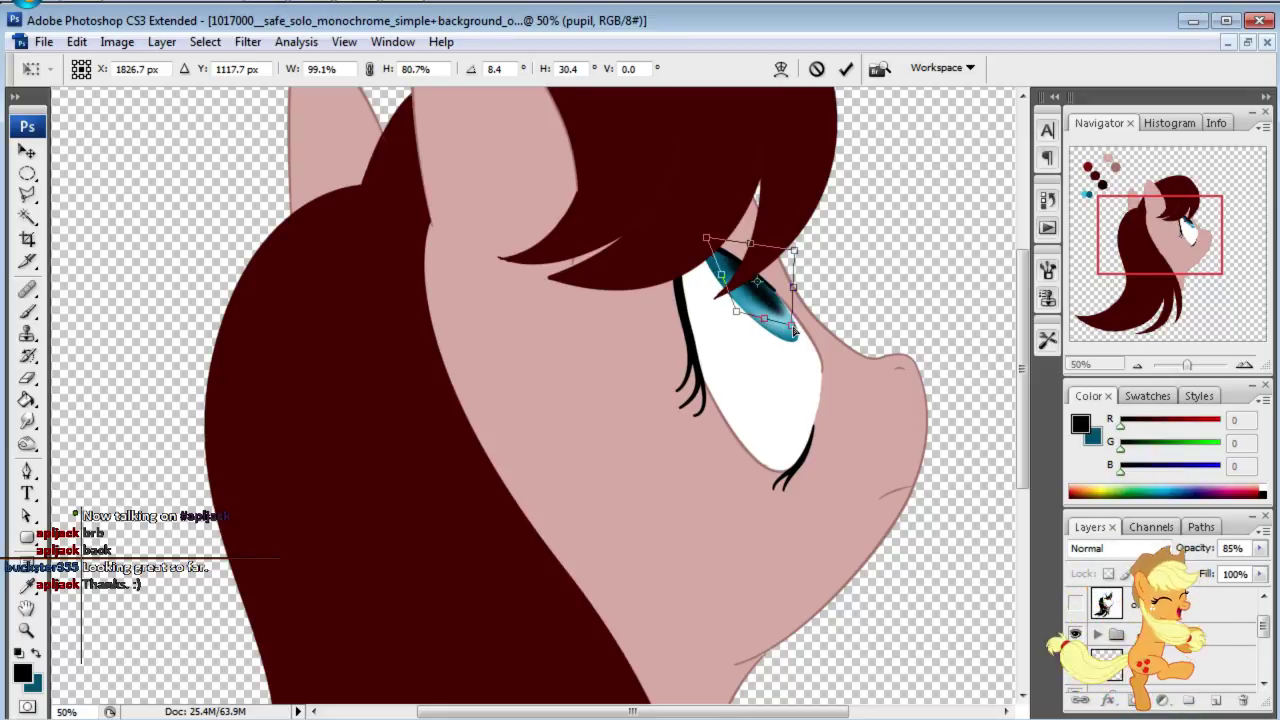
{"action": "left_click_drag", "start_coordinate": [793, 330], "coordinate": [794, 321]}
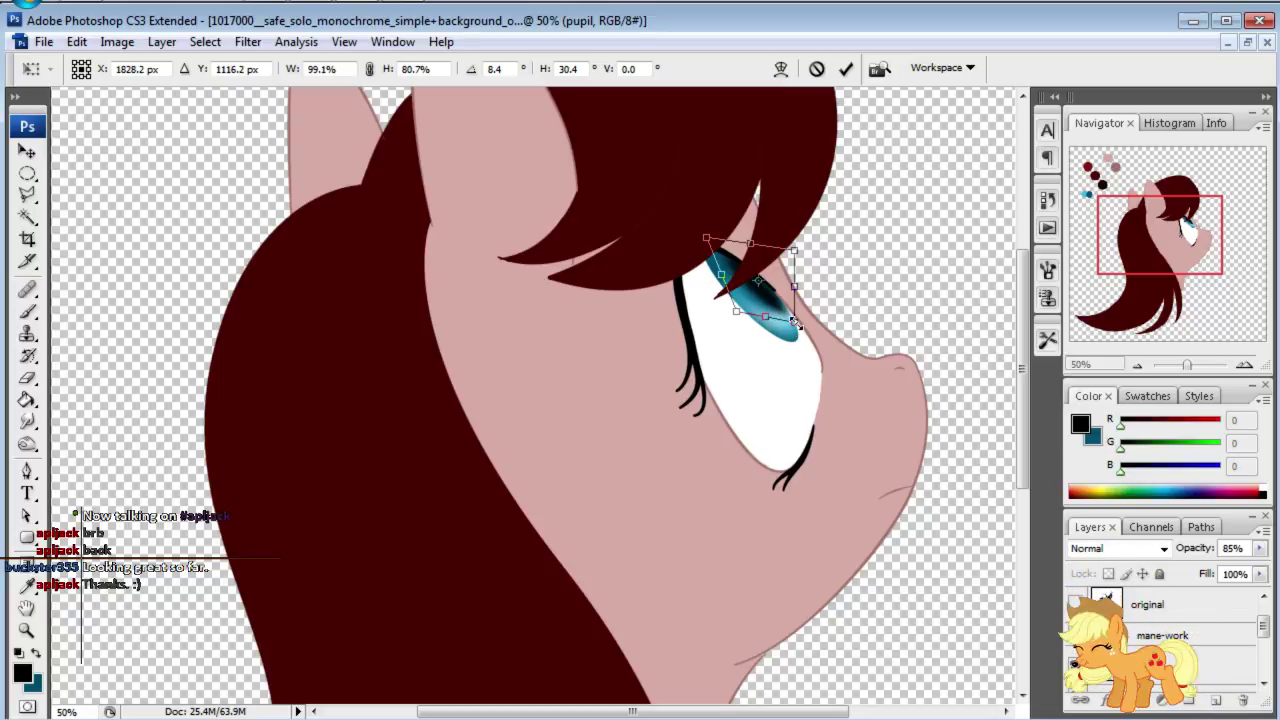
{"action": "key", "text": "Return"}
{"action": "key", "text": "g"}
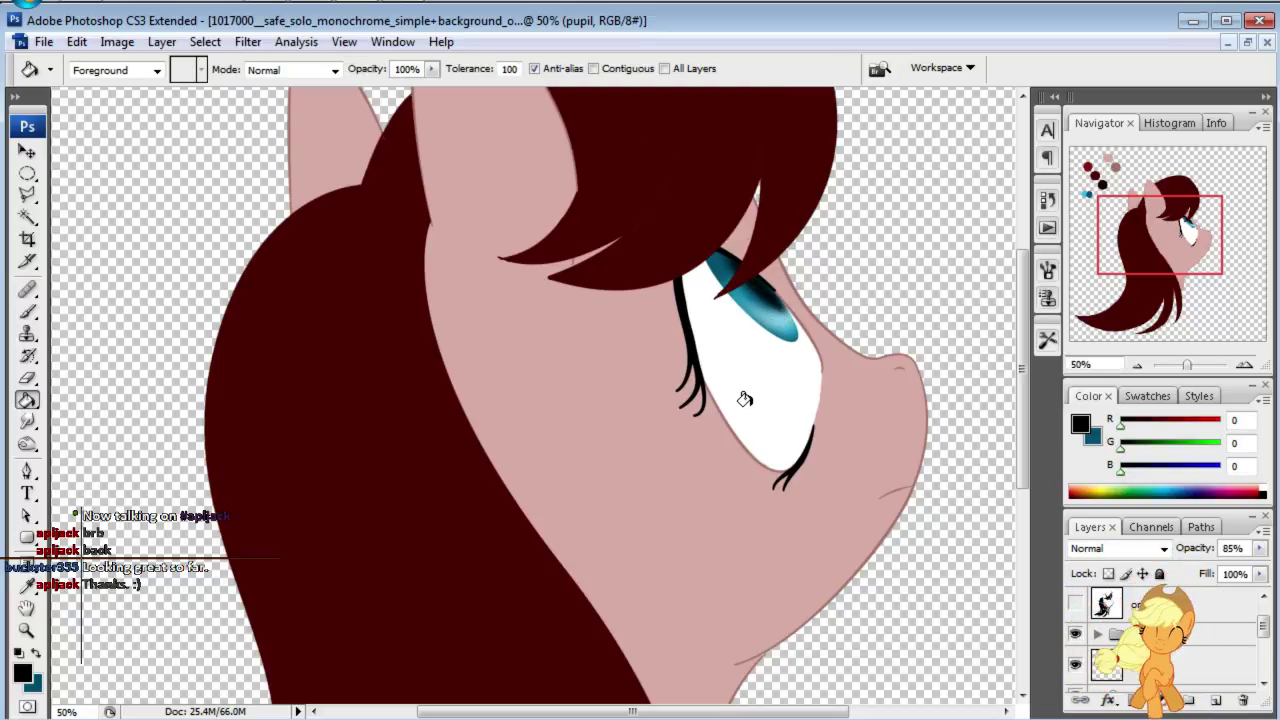
Step: Zoom to 100% on the eye and set the pupil layer opacity to 90%
{"action": "left_click_drag", "start_coordinate": [1150, 255], "coordinate": [1157, 247]}
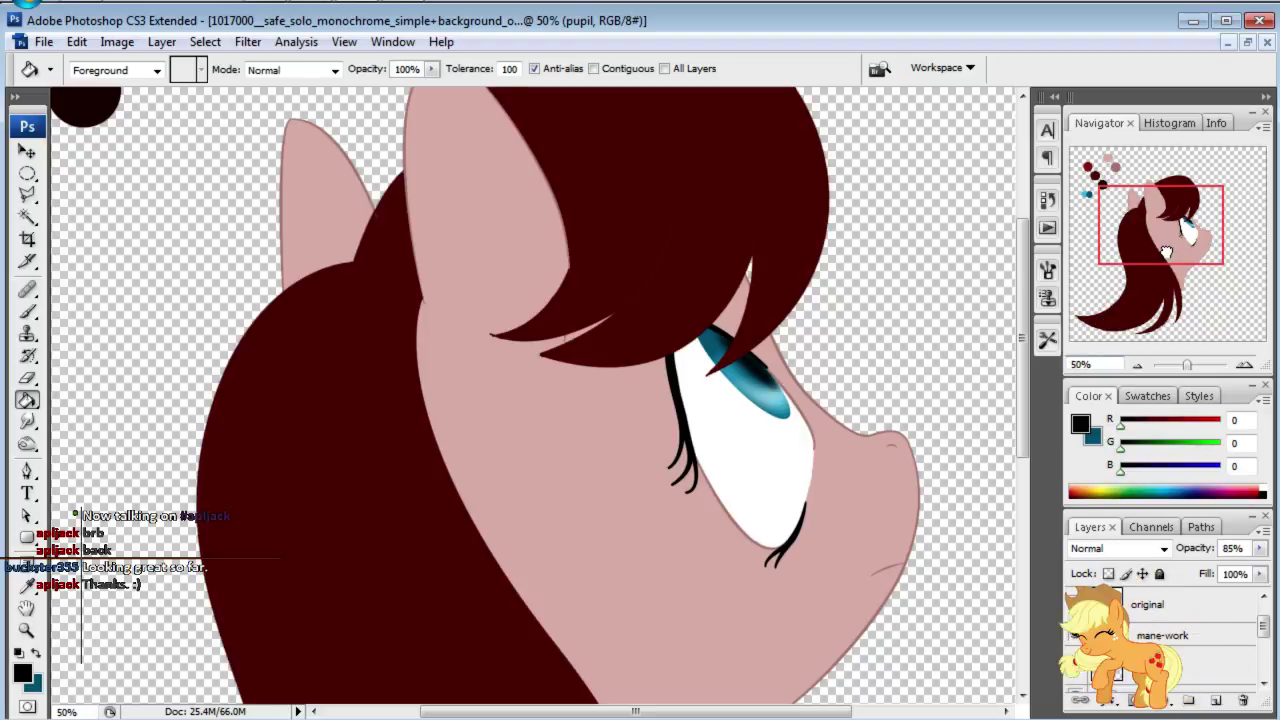
{"action": "left_click_drag", "start_coordinate": [1160, 250], "coordinate": [1159, 254]}
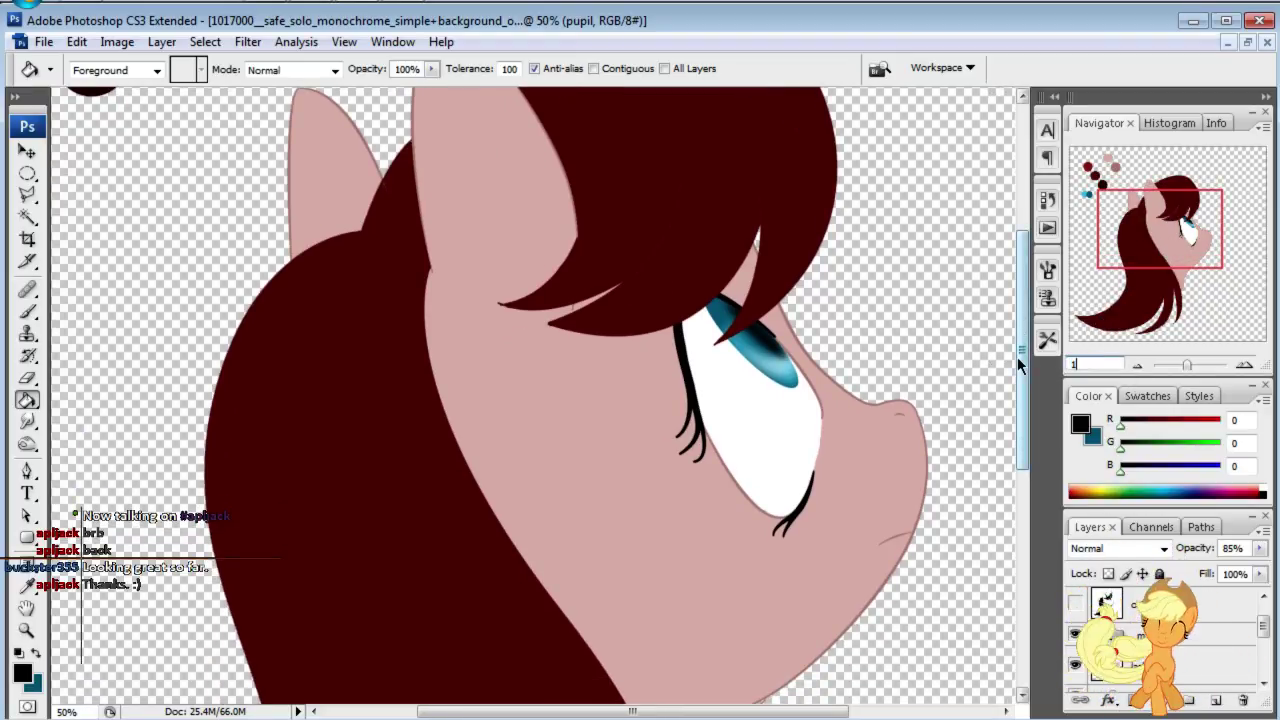
{"action": "key", "text": "ctrl+alt+0"}
{"action": "left_click_drag", "start_coordinate": [1150, 228], "coordinate": [1176, 219]}
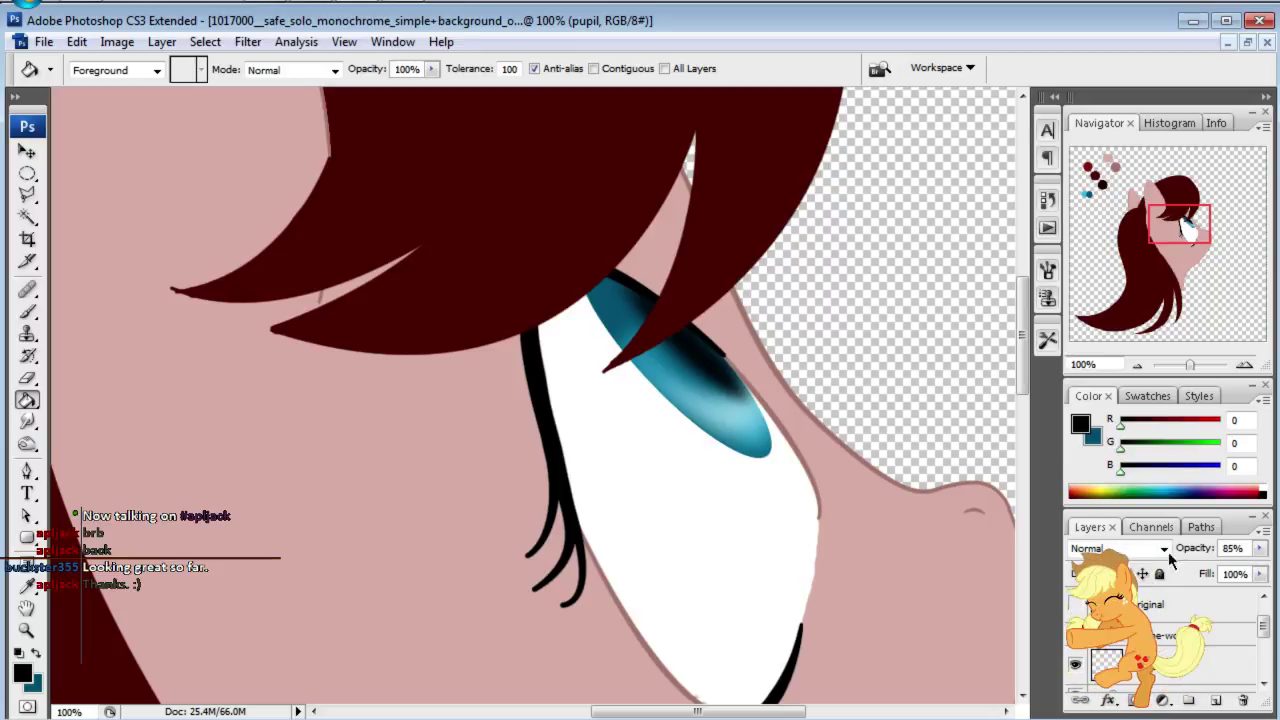
{"action": "left_click", "coordinate": [1118, 548]}
{"action": "left_click", "coordinate": [1232, 548]}
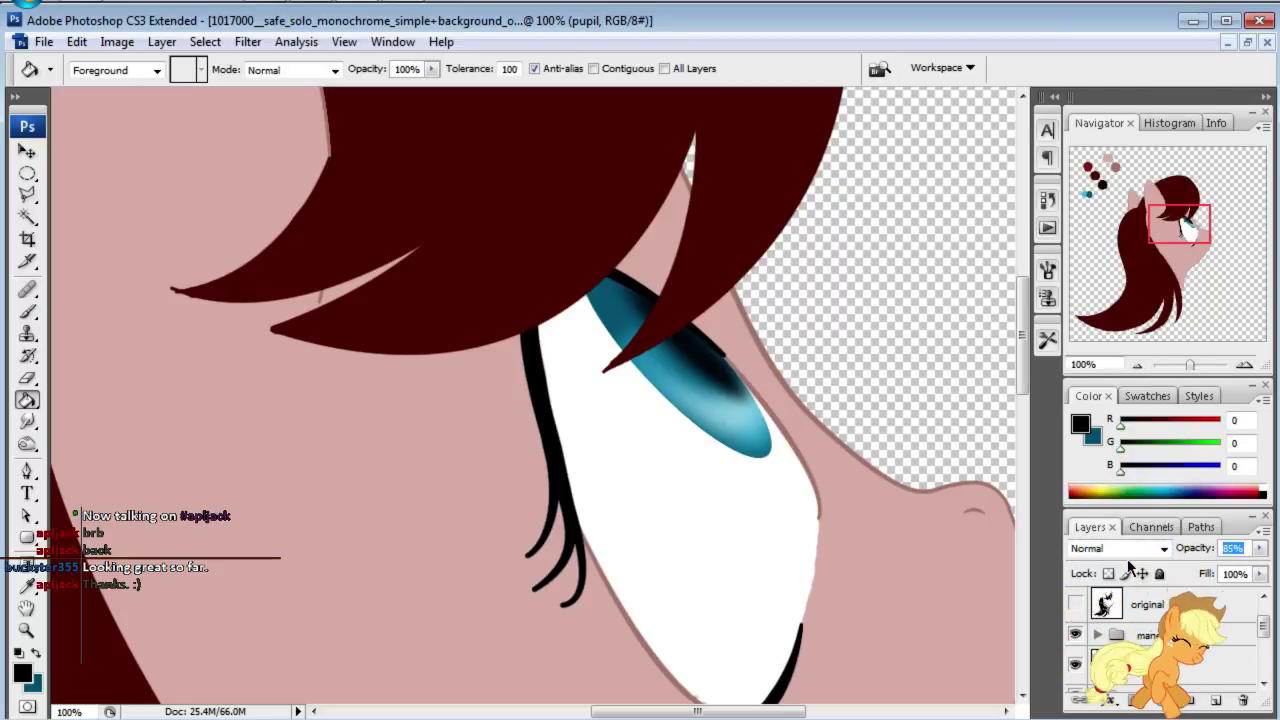
{"action": "type", "text": "90"}
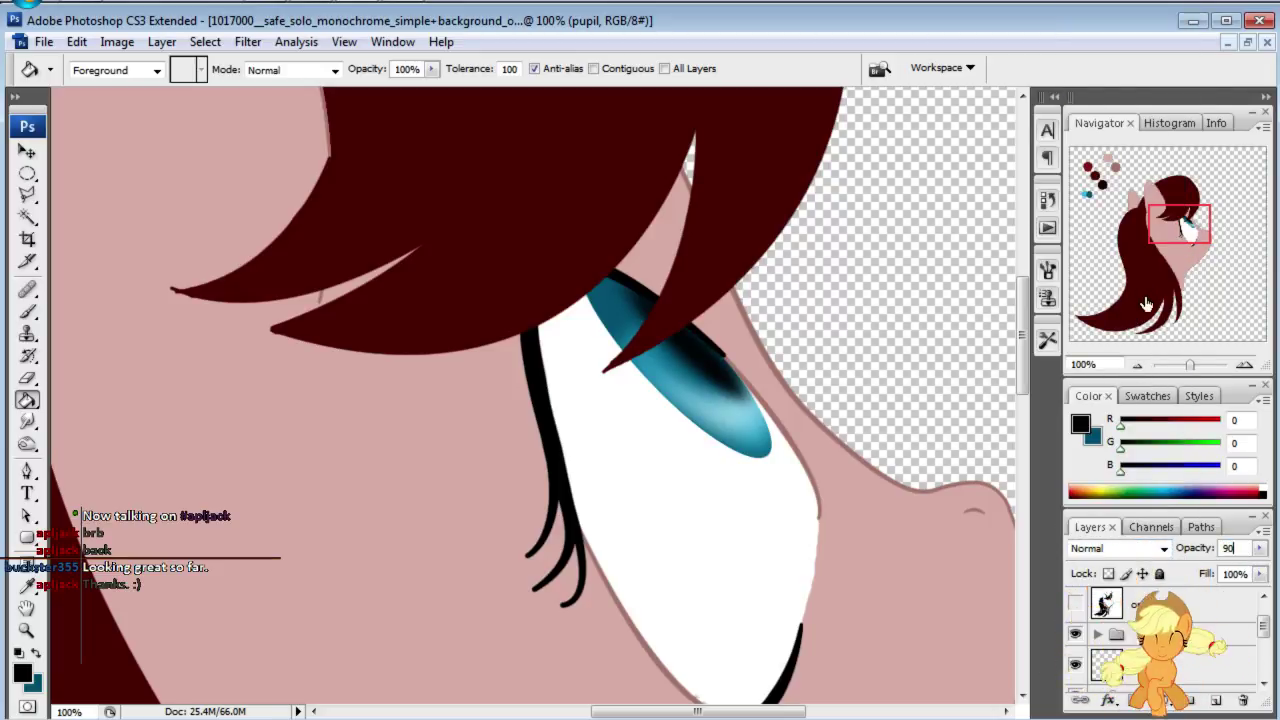
Step: Reselect only the pupil layer and add a new empty layer above it
{"action": "scroll", "coordinate": [1160, 640], "scroll_direction": "down", "scroll_amount": 2}
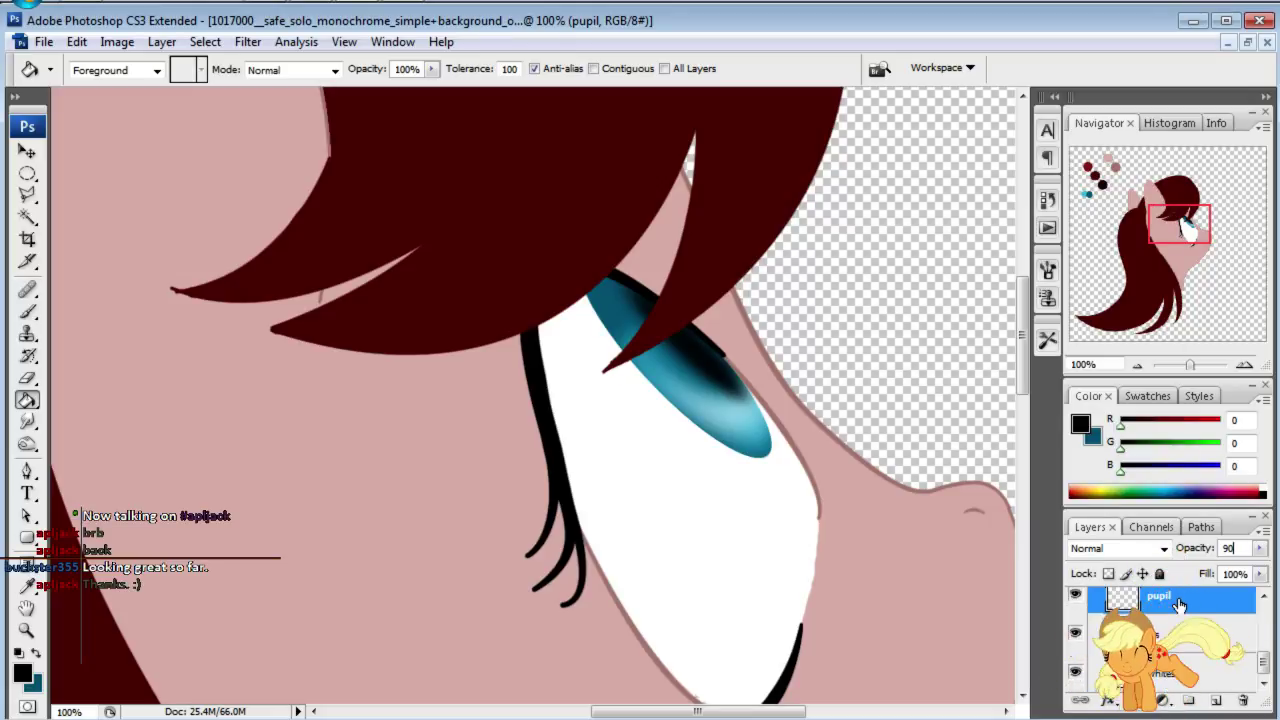
{"action": "scroll", "coordinate": [1180, 605], "scroll_direction": "up", "scroll_amount": 1}
{"action": "scroll", "coordinate": [1213, 668], "scroll_direction": "down", "scroll_amount": 1}
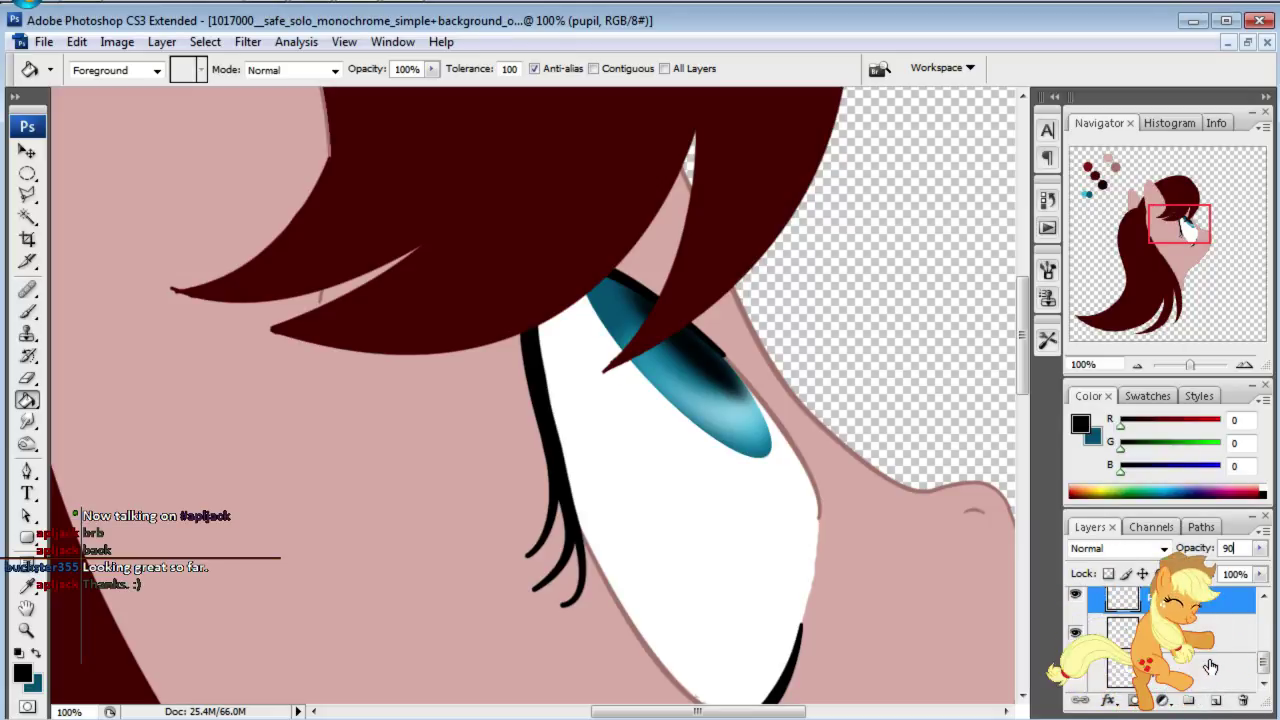
{"action": "left_click", "coordinate": [1180, 632], "text": "shift"}
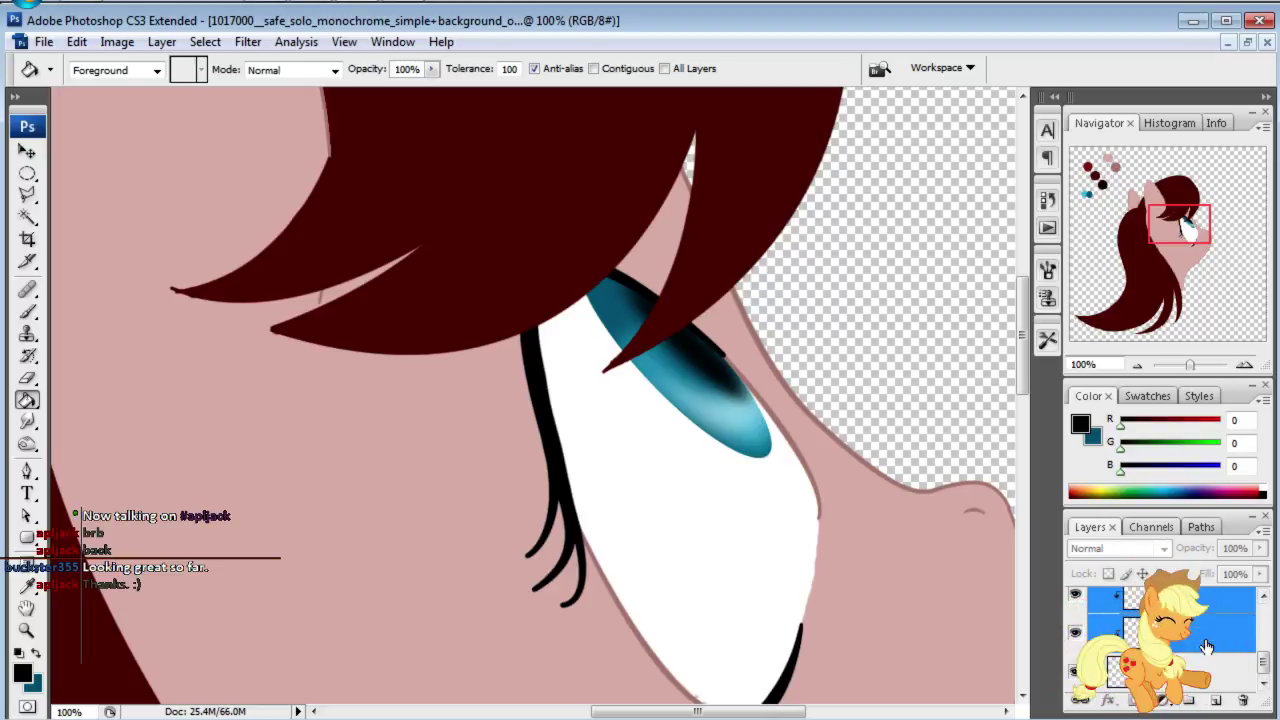
{"action": "left_click", "coordinate": [1235, 600]}
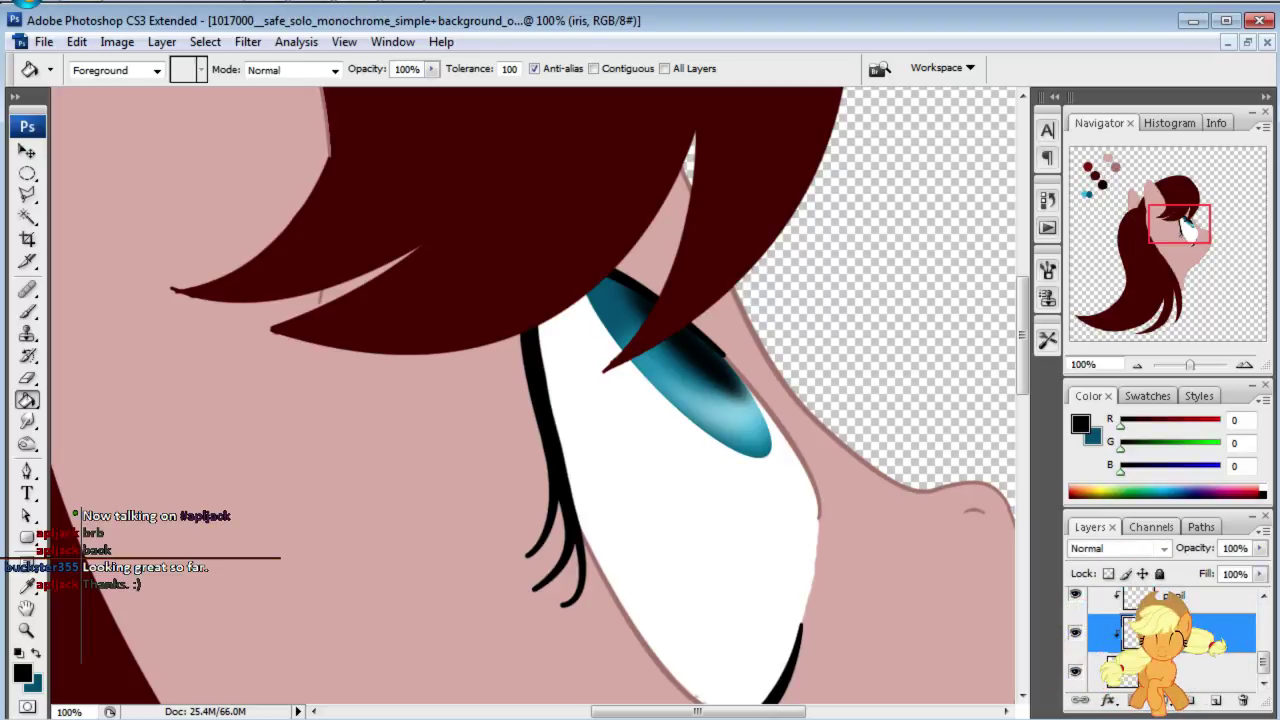
{"action": "left_click", "coordinate": [1215, 701]}
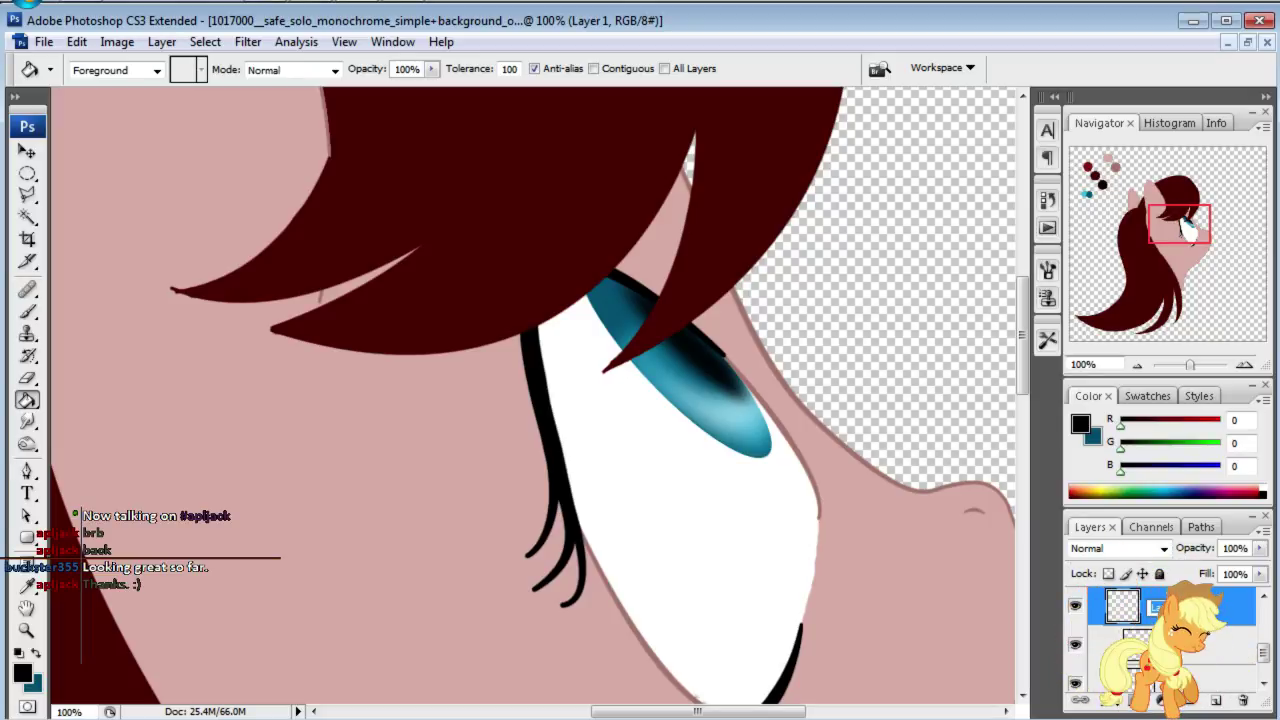
Step: Name the new layer reflects, set the foreground to white, and outline a small oval highlight
{"action": "key", "text": "Return"}
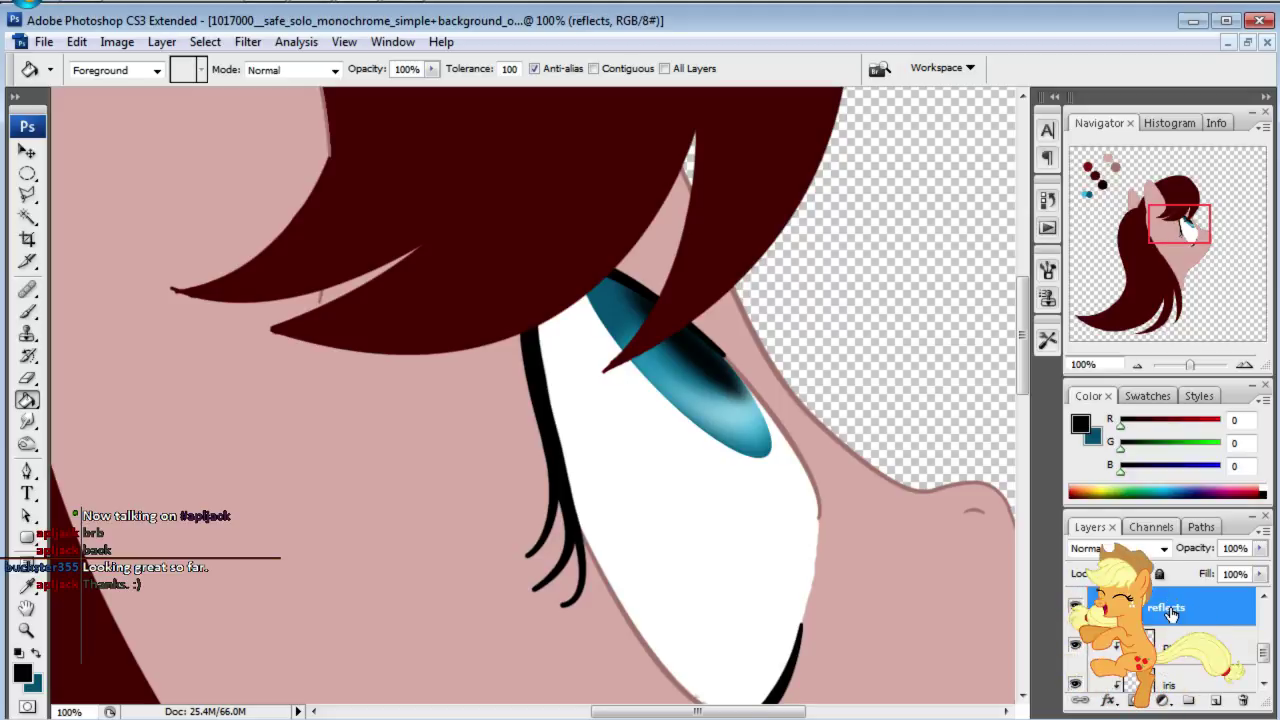
{"action": "left_click", "coordinate": [24, 672]}
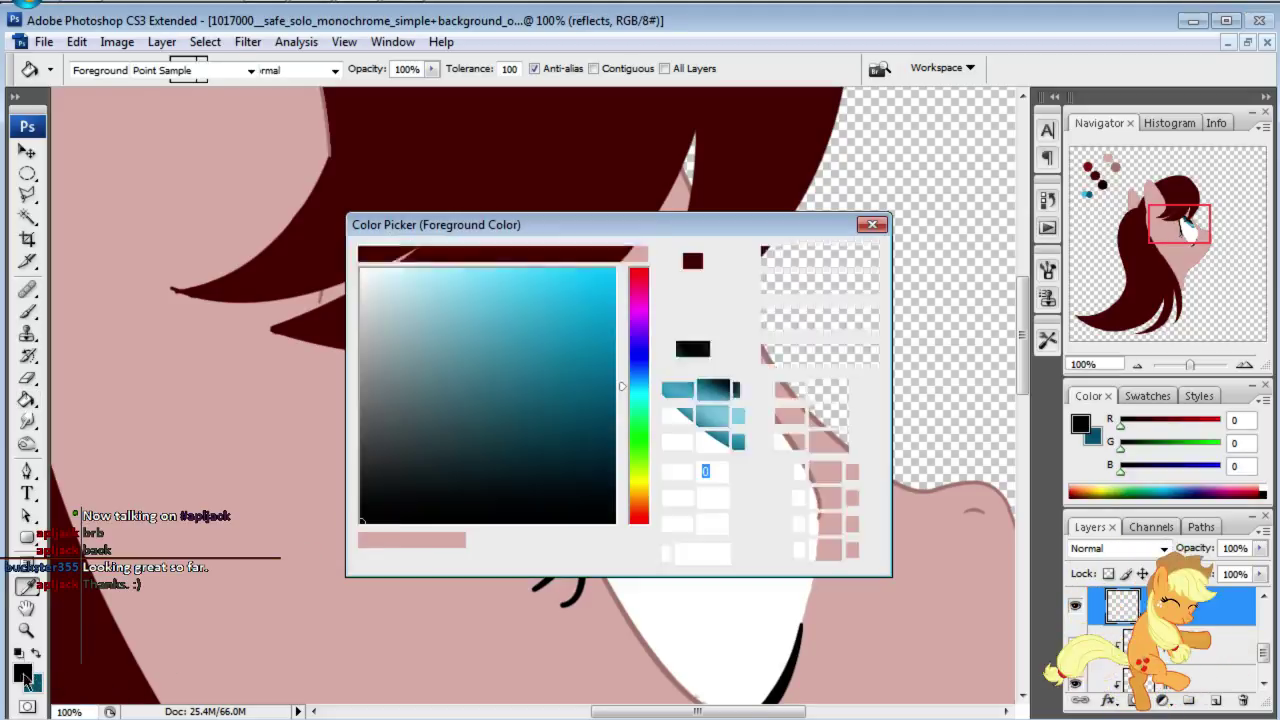
{"action": "left_click", "coordinate": [362, 270]}
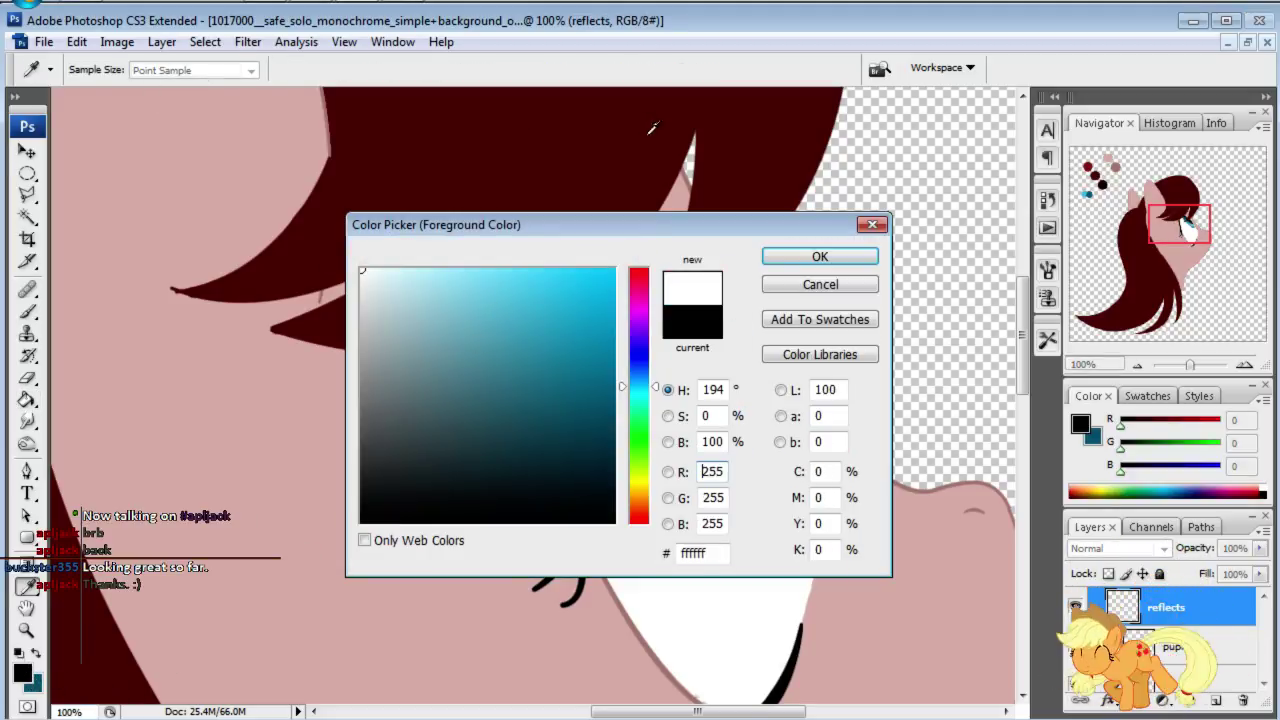
{"action": "left_click", "coordinate": [820, 256]}
{"action": "key", "text": "g"}
{"action": "key", "text": "m"}
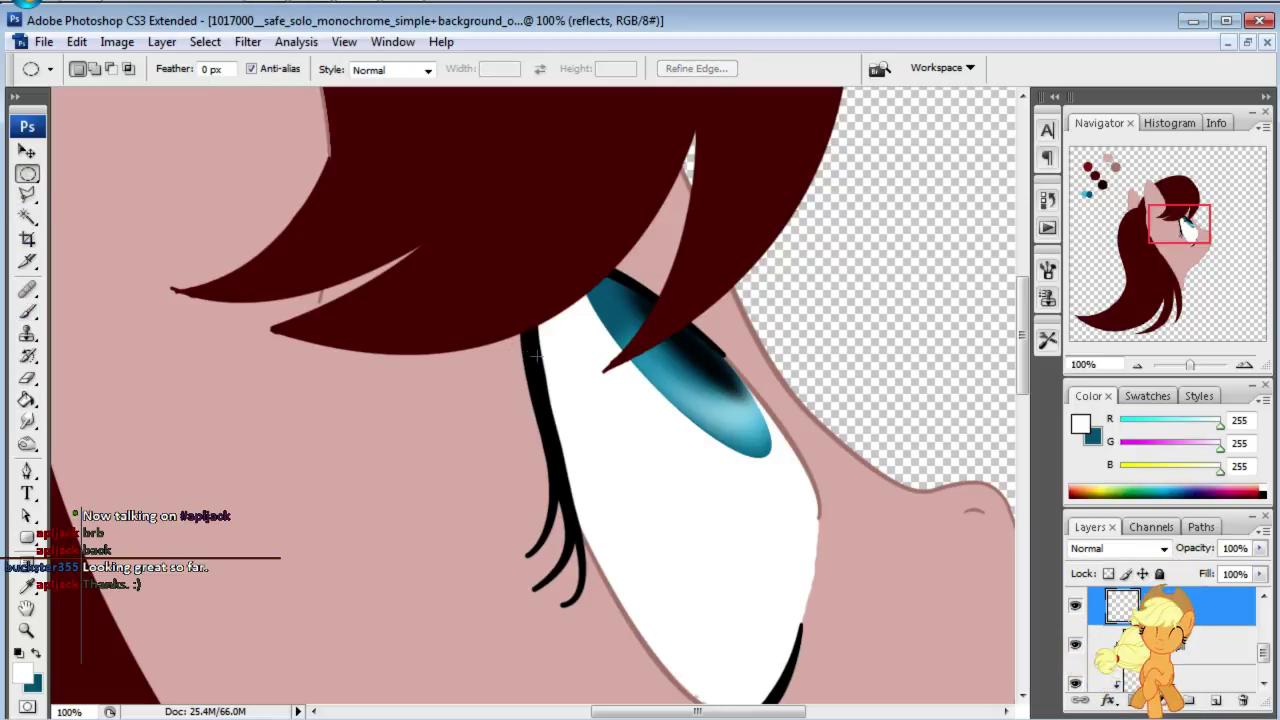
{"action": "mouse_move", "coordinate": [569, 340]}
{"action": "left_mouse_down"}
{"action": "mouse_move", "coordinate": [632, 306]}
{"action": "mouse_move", "coordinate": [648, 312]}
{"action": "left_mouse_up"}
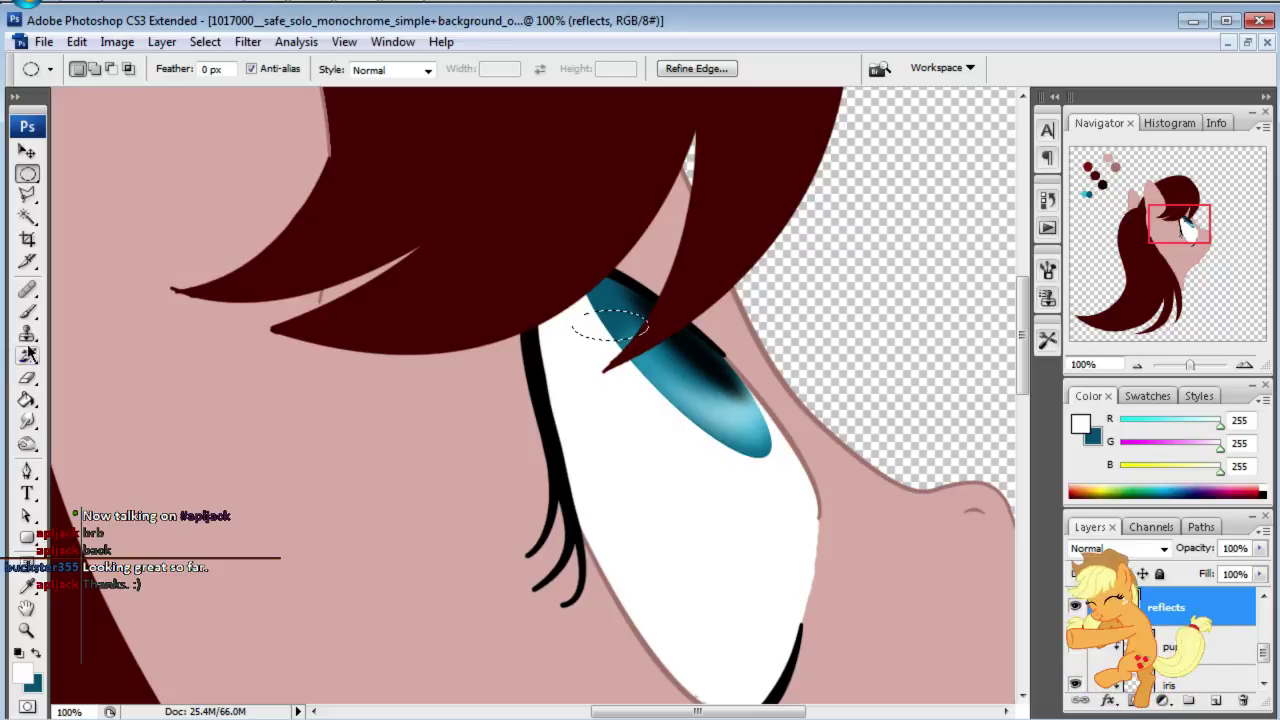
Step: Fill a small oval selection on the iris with white as a highlight
{"action": "key", "text": "ctrl+shift+alt+n"}
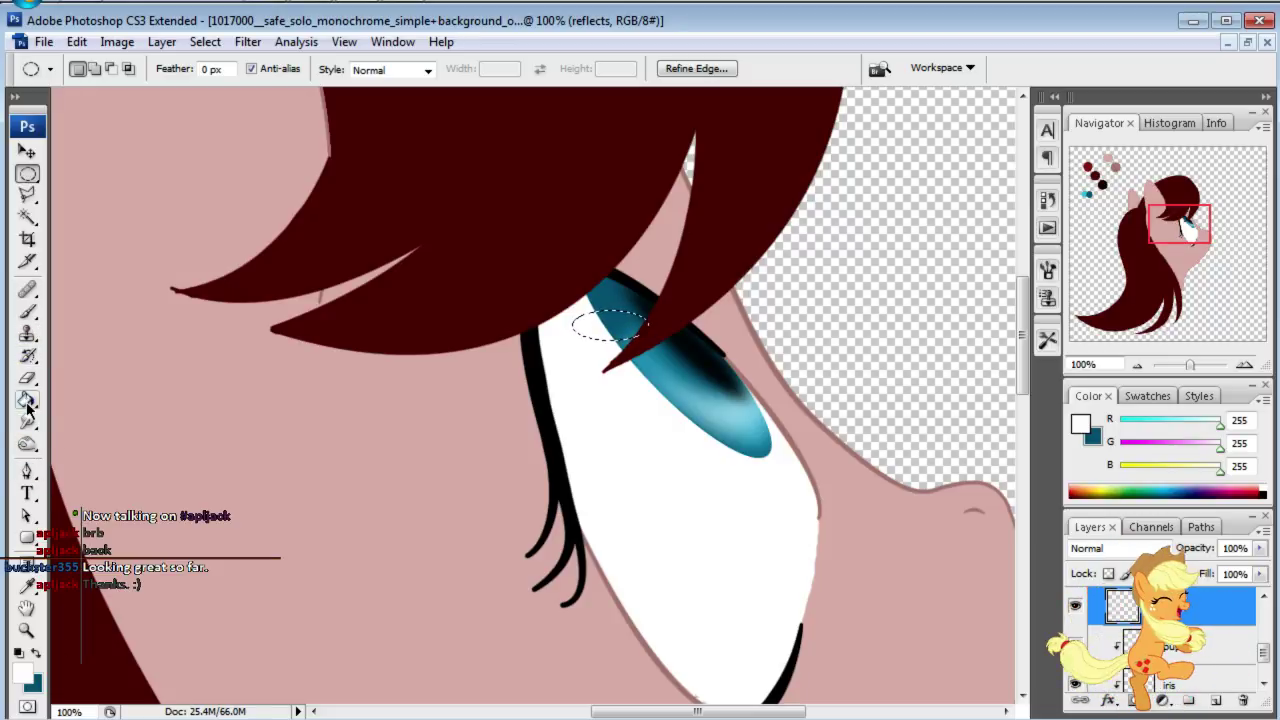
{"action": "left_click", "coordinate": [27, 399]}
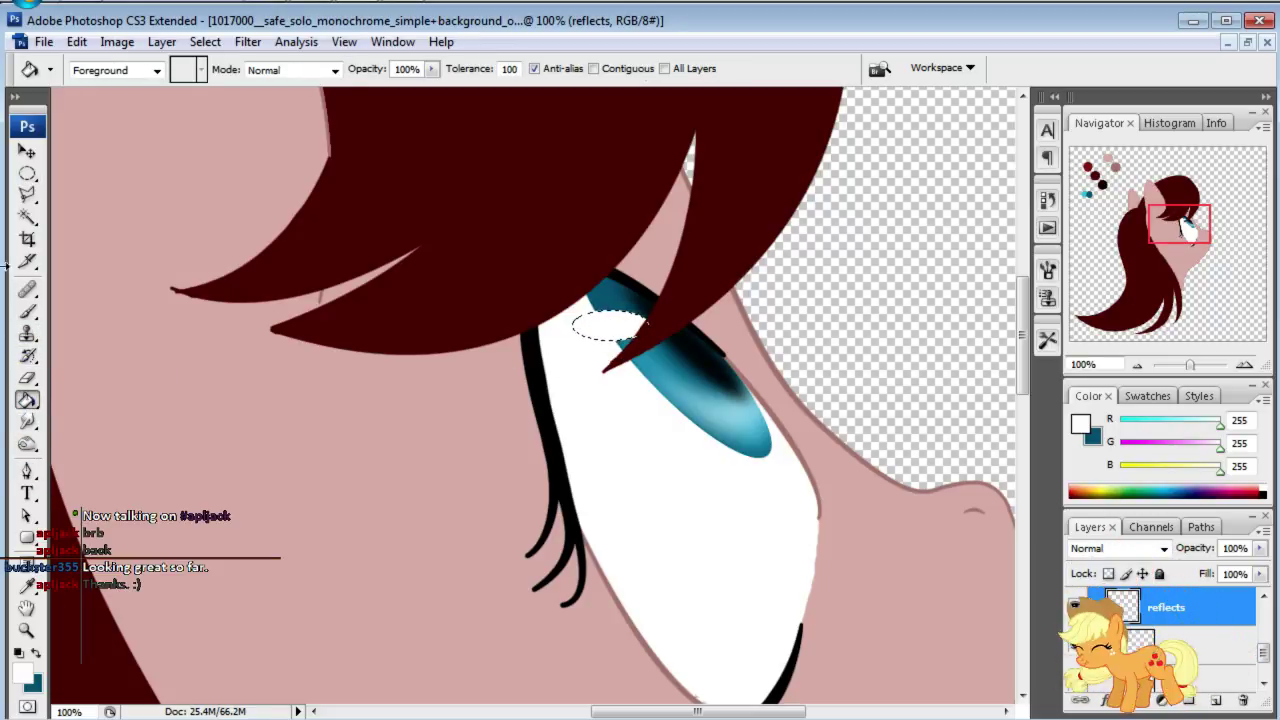
{"action": "left_click", "coordinate": [27, 174]}
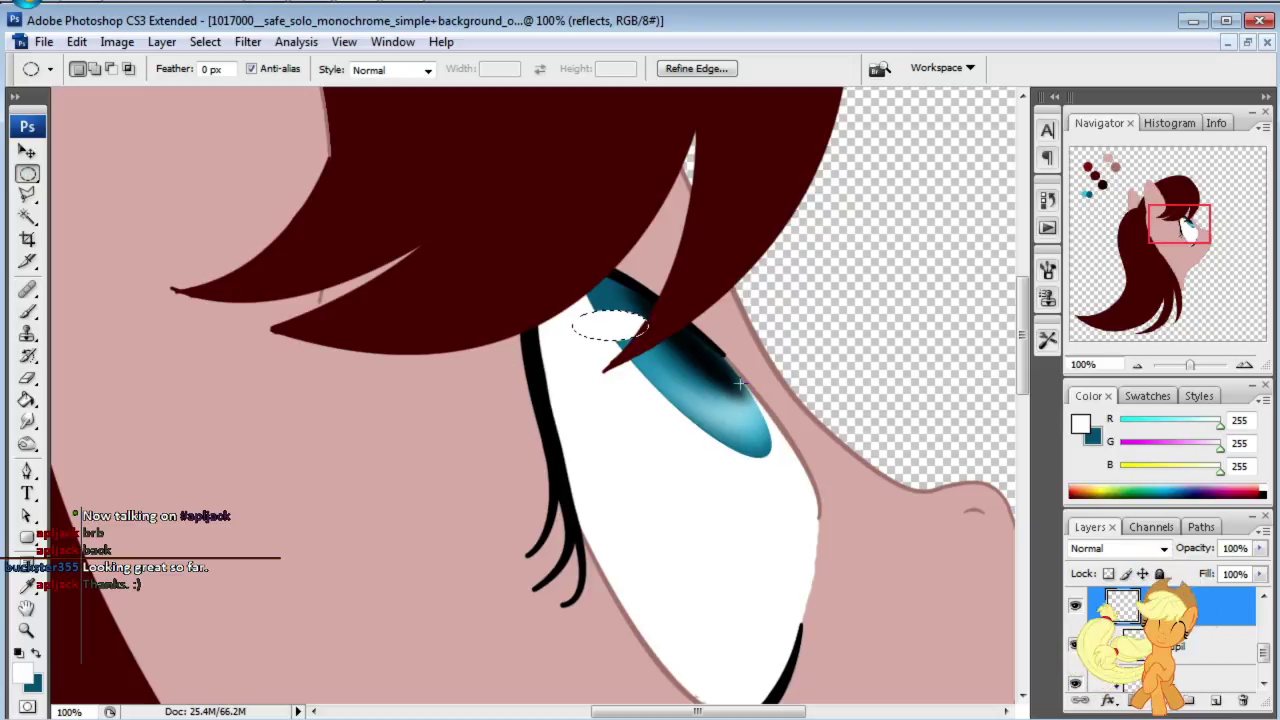
{"action": "left_click_drag", "start_coordinate": [757, 401], "coordinate": [768, 420]}
{"action": "left_click", "coordinate": [27, 400]}
{"action": "left_click", "coordinate": [752, 402]}
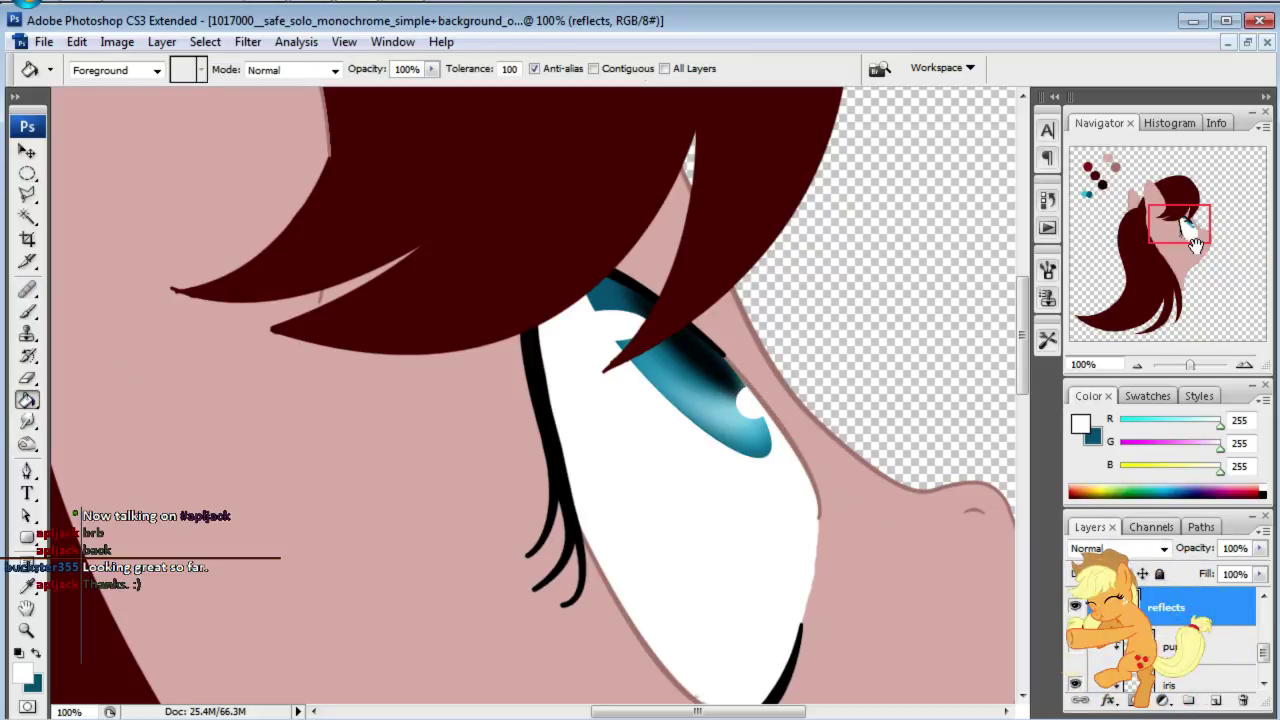
Step: Soften the highlight with a radius-1 Gaussian Blur and add a new layer above whites
{"action": "left_click_drag", "start_coordinate": [1190, 238], "coordinate": [1195, 240]}
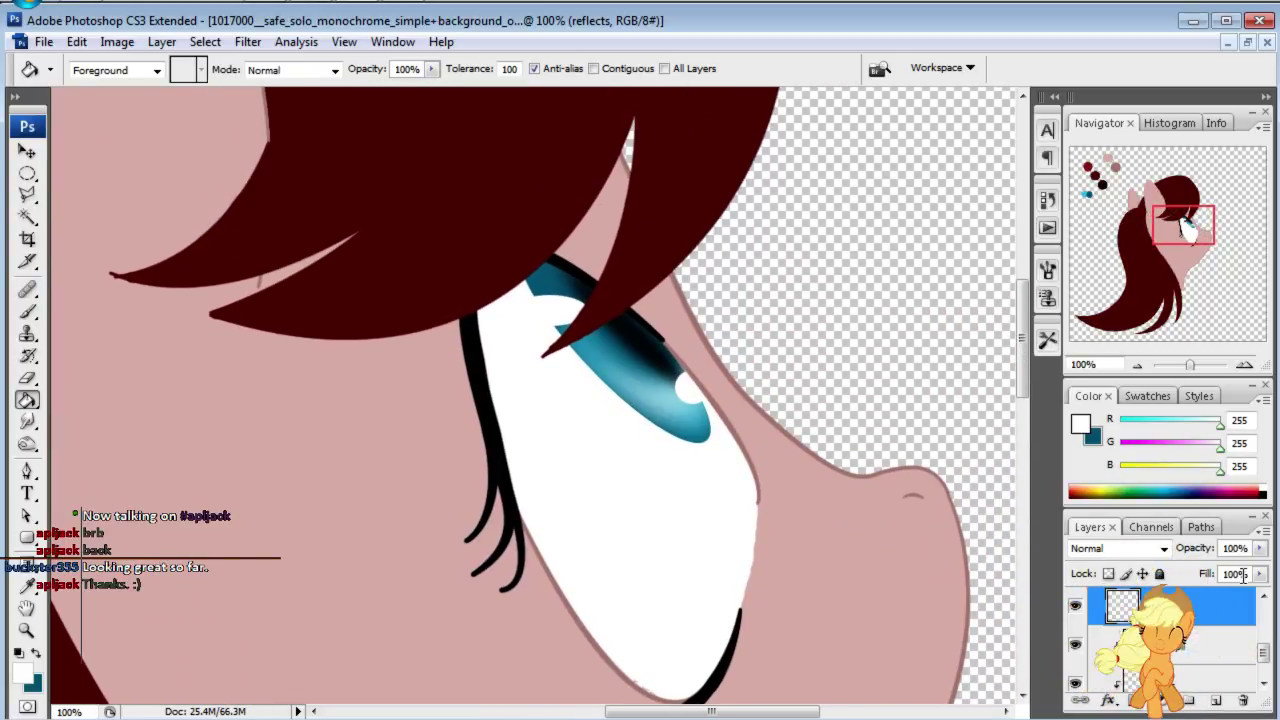
{"action": "left_click", "coordinate": [248, 41]}
{"action": "mouse_move", "coordinate": [300, 243]}
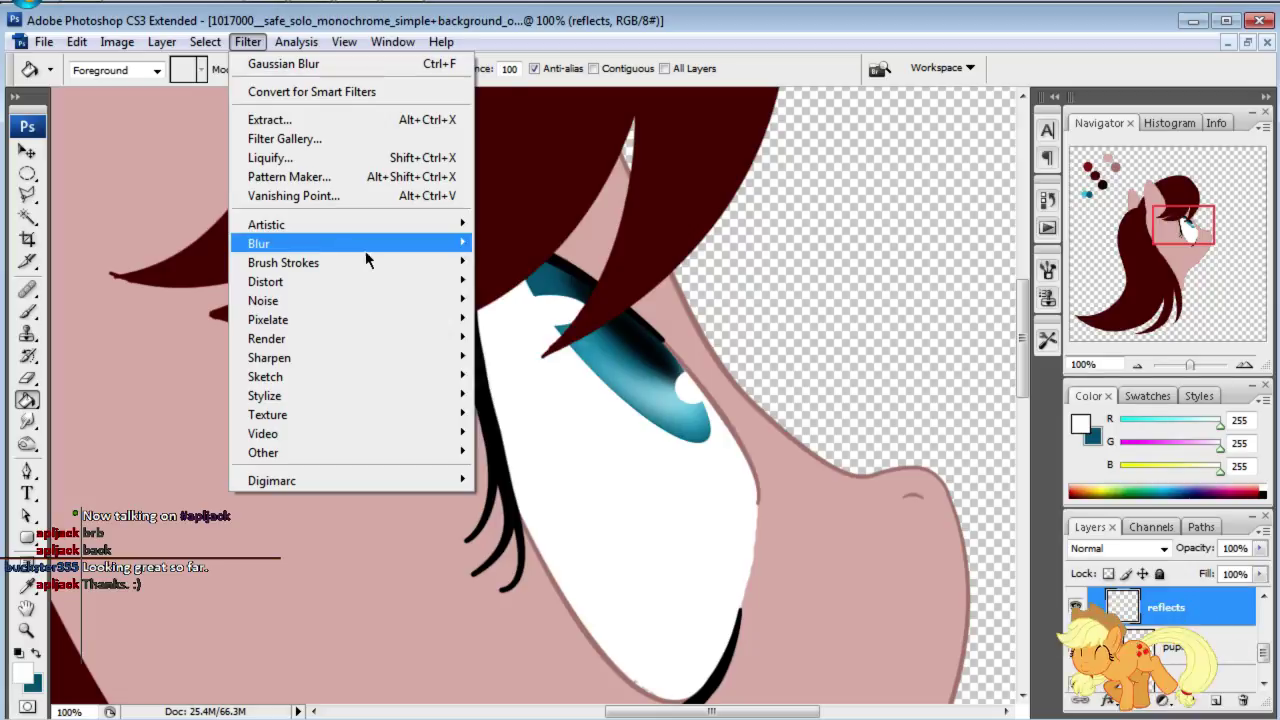
{"action": "left_click", "coordinate": [525, 316]}
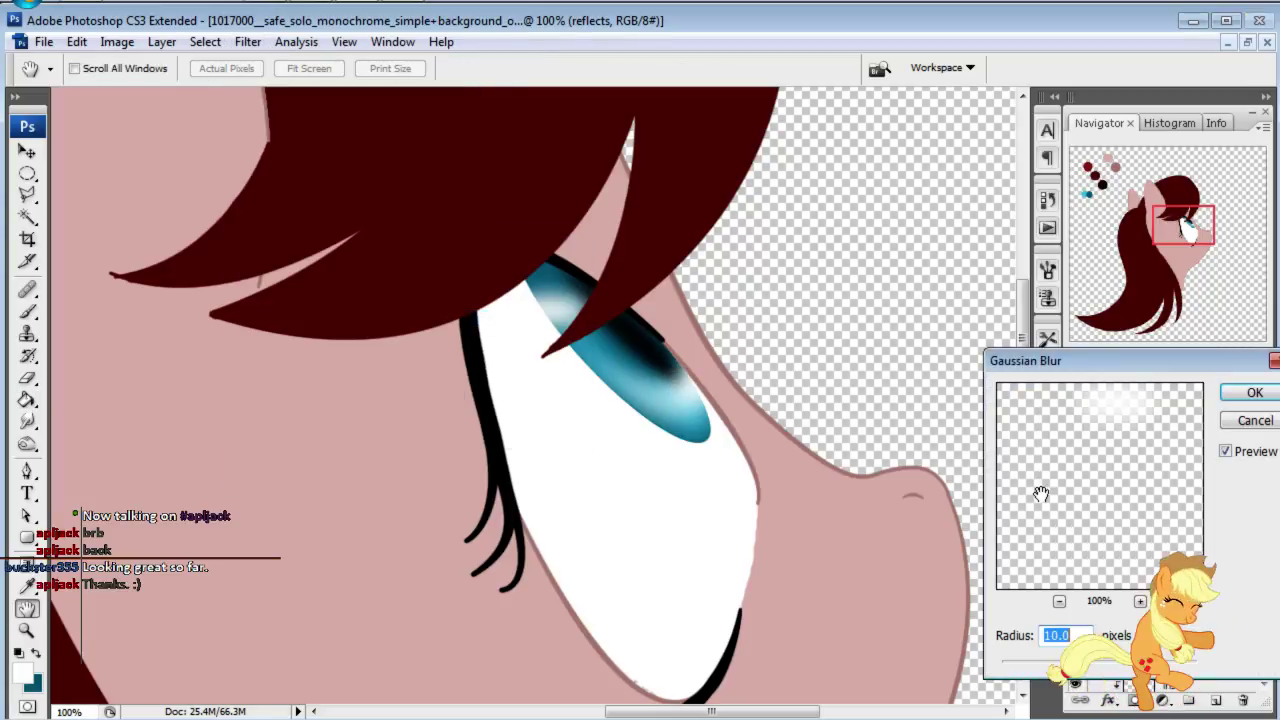
{"action": "type", "text": "1"}
{"action": "left_click", "coordinate": [1238, 392]}
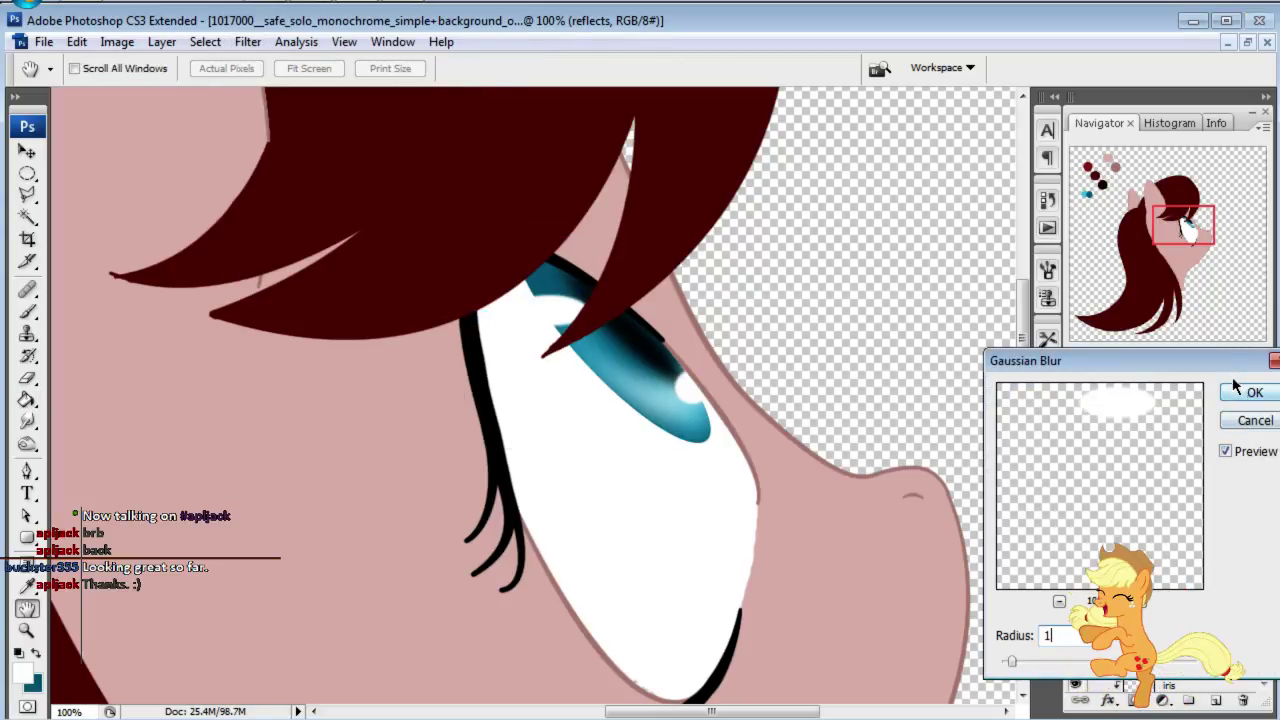
{"action": "left_click_drag", "start_coordinate": [1183, 228], "coordinate": [1183, 239]}
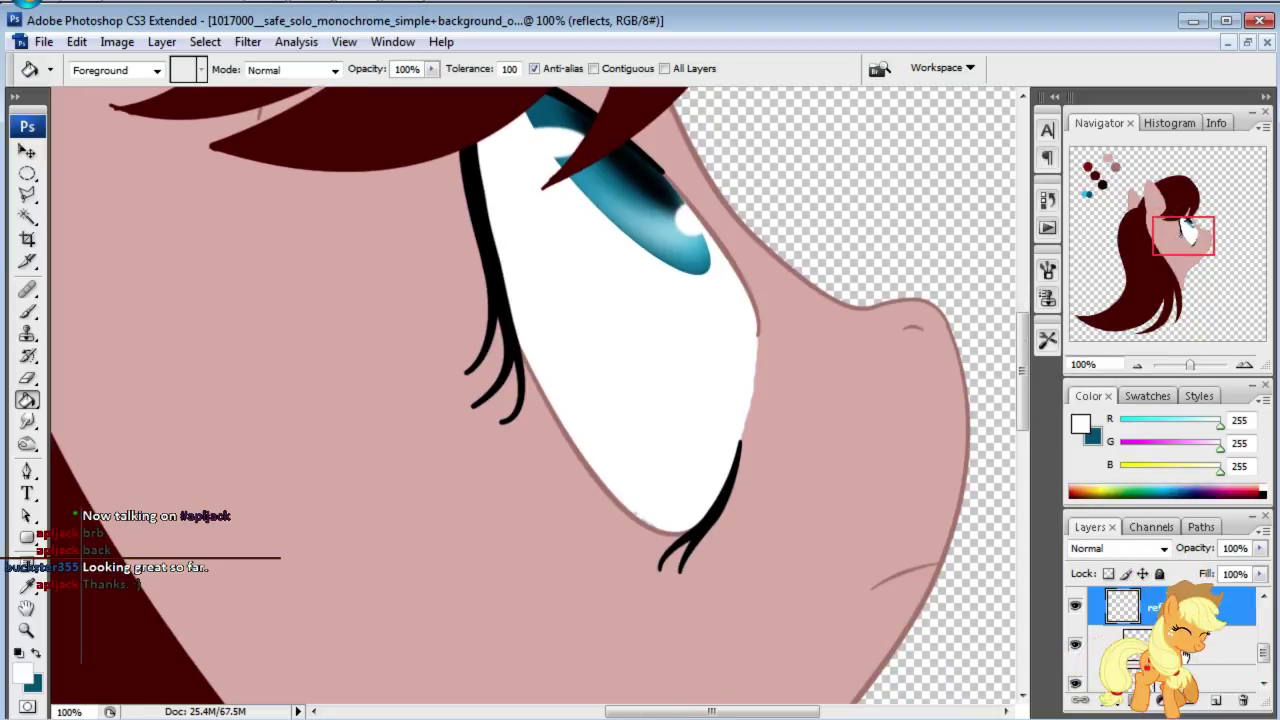
{"action": "scroll", "coordinate": [1187, 640], "scroll_direction": "down", "scroll_amount": 1}
{"action": "left_click", "coordinate": [1194, 677]}
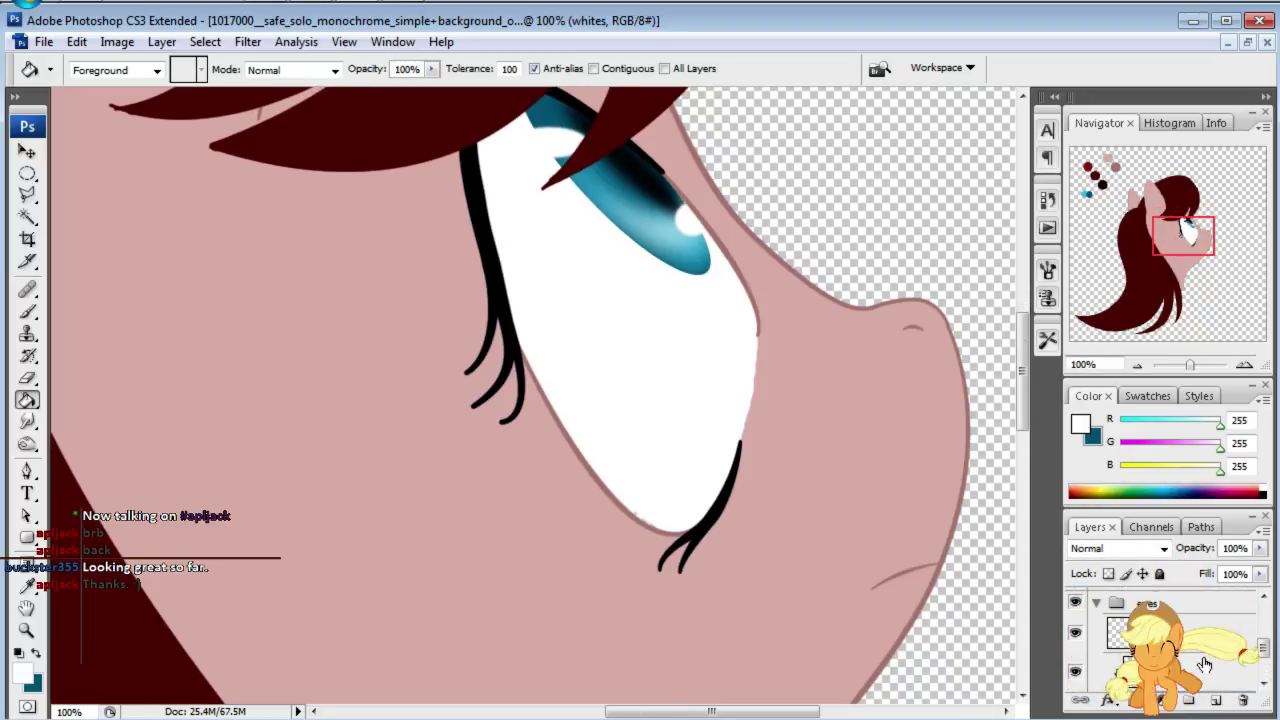
{"action": "left_click", "coordinate": [1216, 700]}
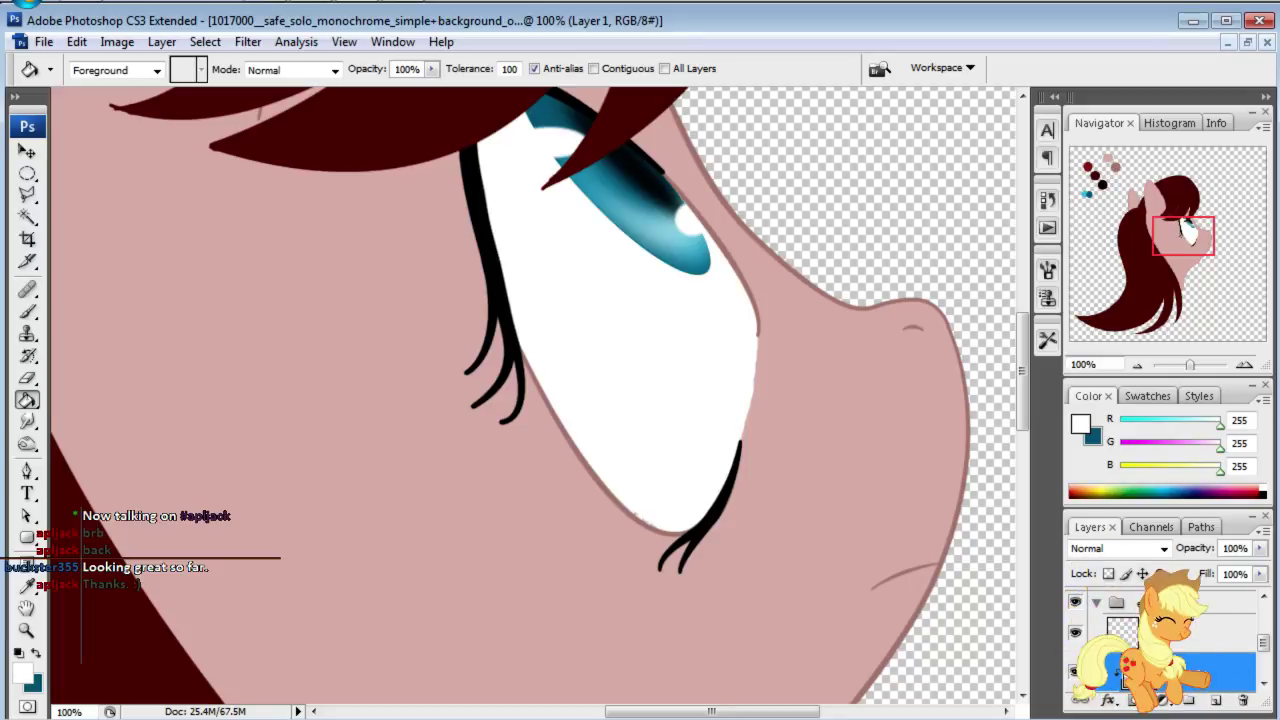
Step: Rename the new layer shading1 and set the Brush tool to paint black
{"action": "double_click", "coordinate": [1188, 673]}
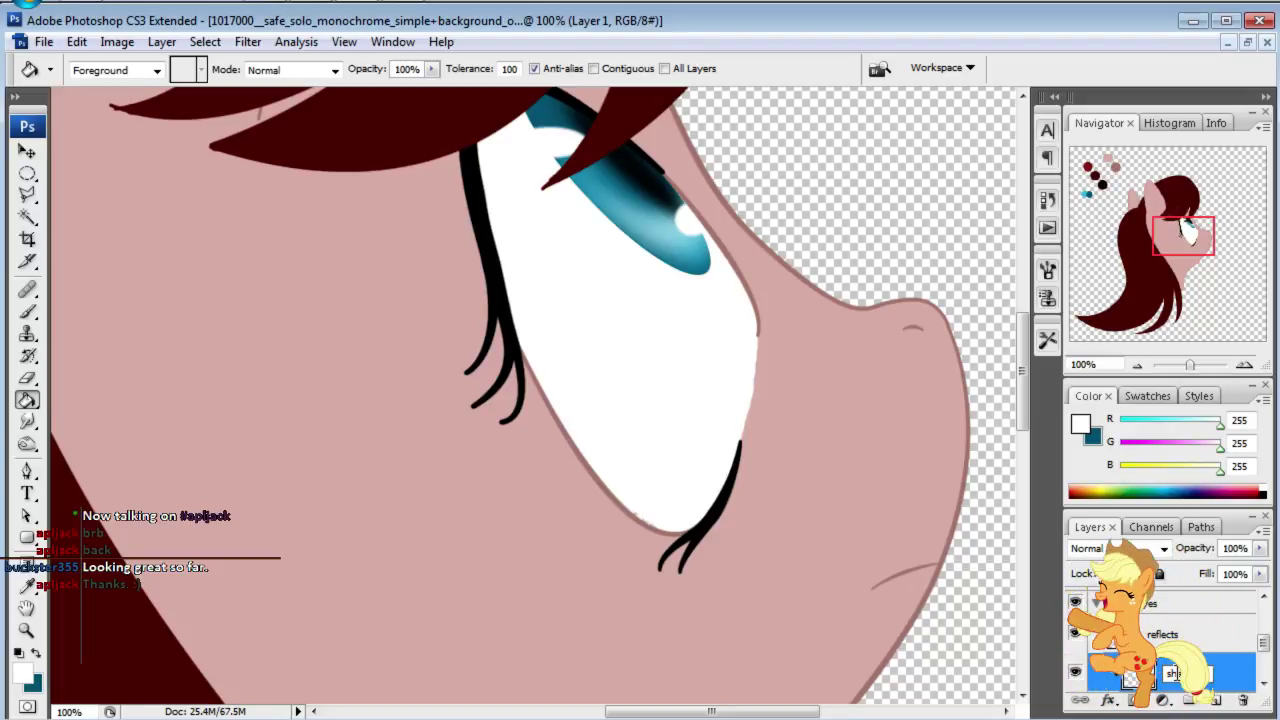
{"action": "type", "text": "pupil"}
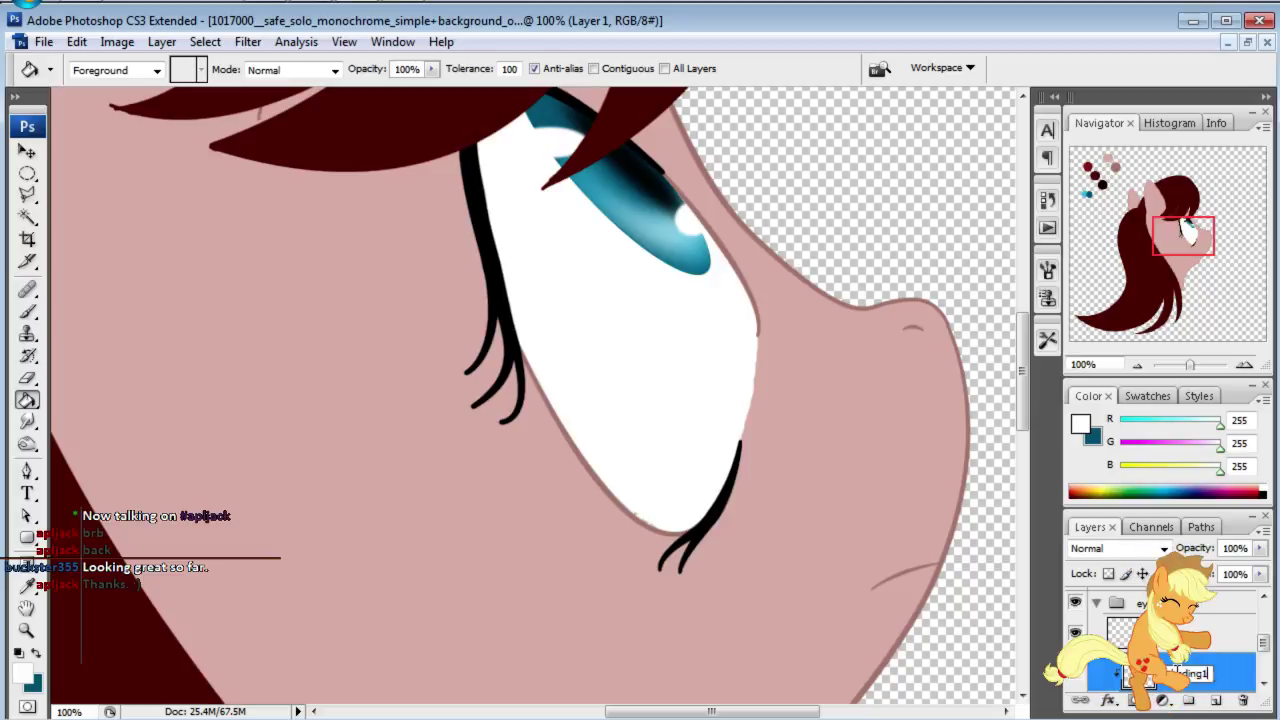
{"action": "key", "text": "Return"}
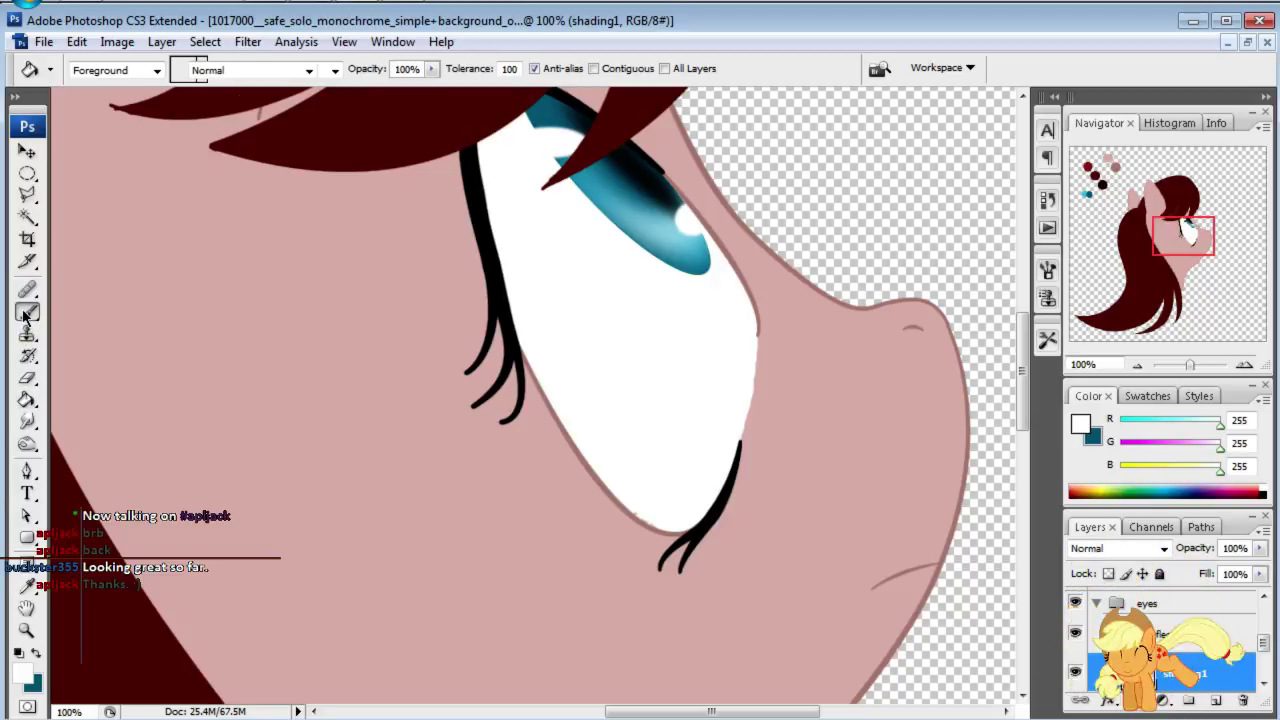
{"action": "left_click", "coordinate": [27, 311]}
{"action": "left_click", "coordinate": [22, 668]}
{"action": "type", "text": "0"}
{"action": "key", "text": "Tab"}
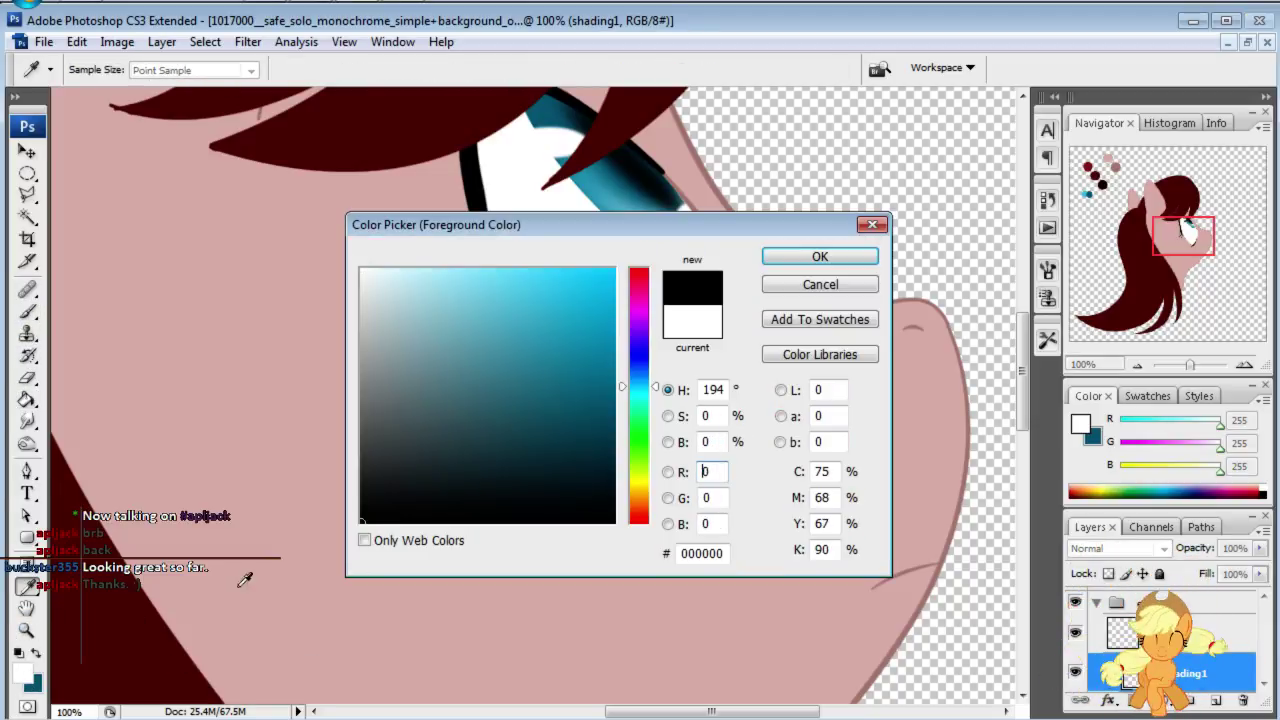
{"action": "left_click", "coordinate": [866, 265]}
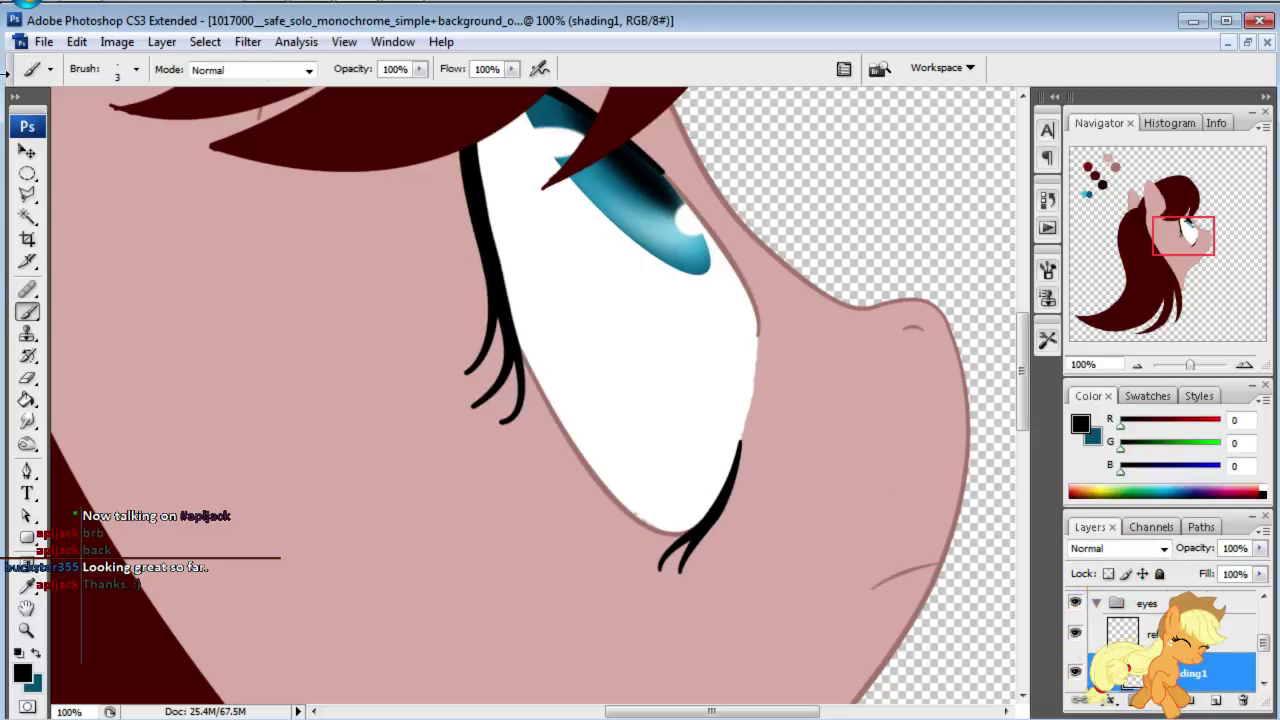
Step: Set the brush to 75 px diameter with 0% hardness, then enlarge it to 125 px
{"action": "left_click", "coordinate": [136, 69]}
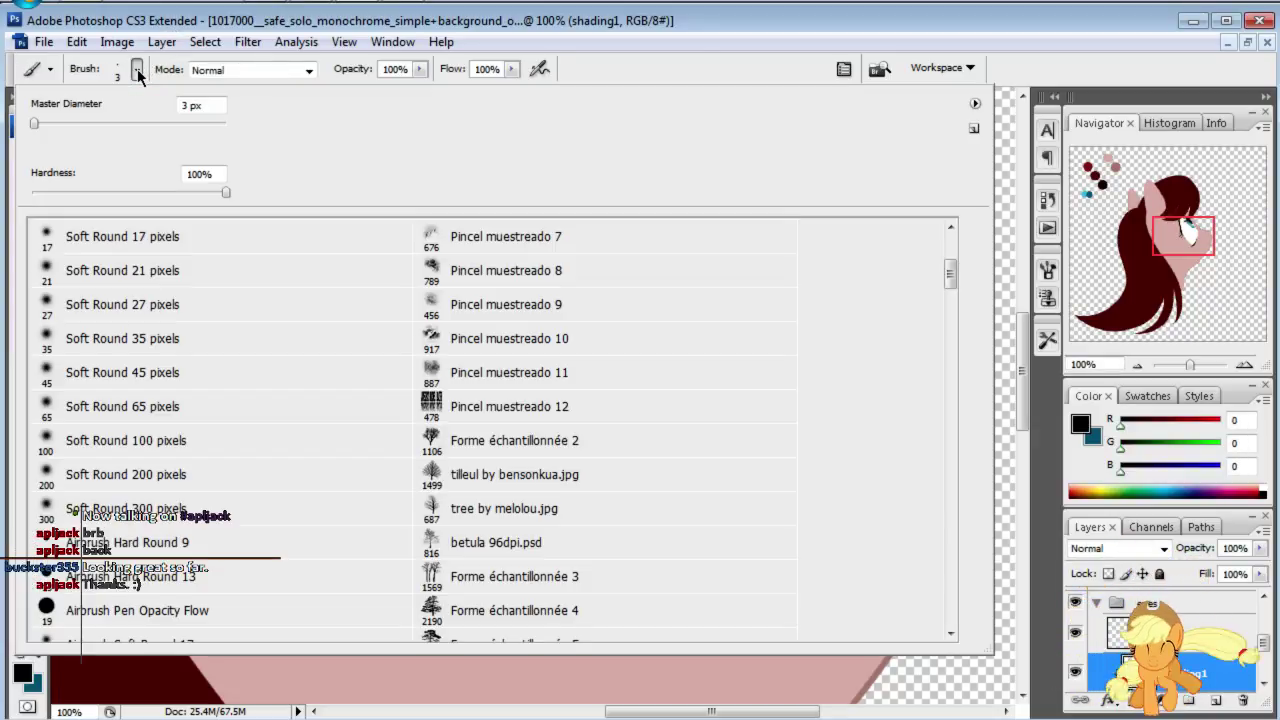
{"action": "left_click", "coordinate": [209, 108]}
{"action": "type", "text": "75"}
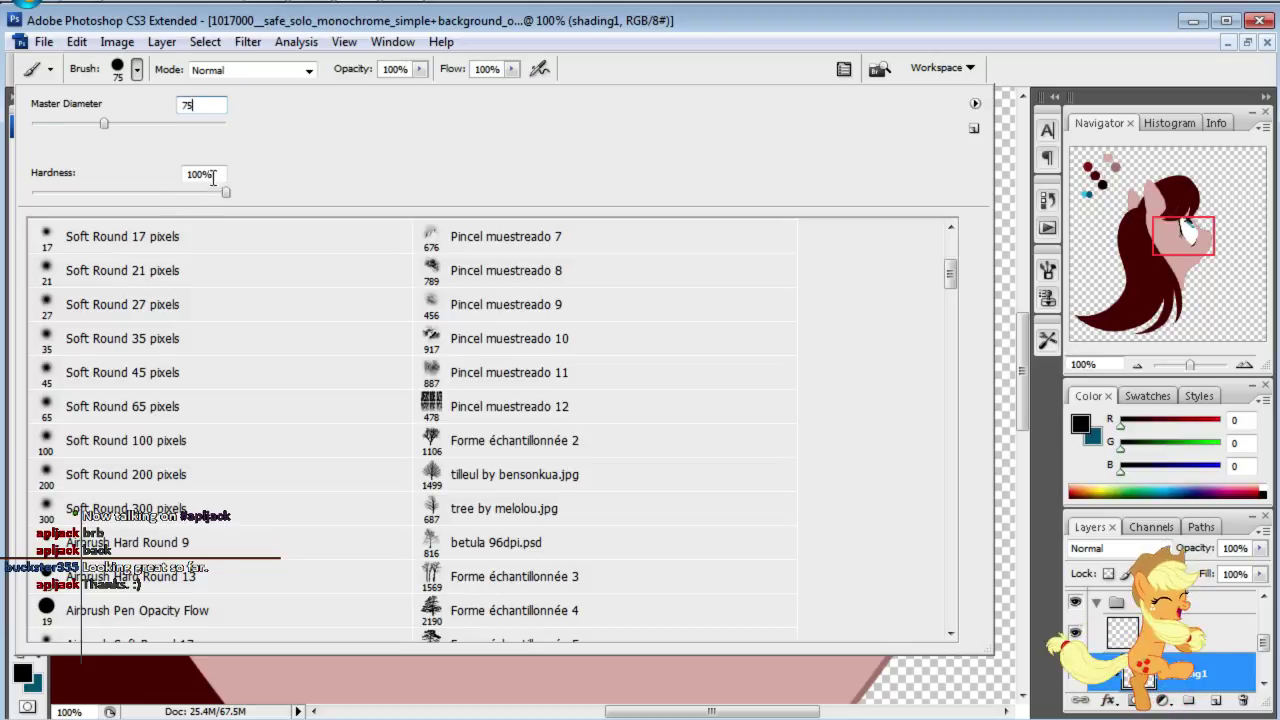
{"action": "key", "text": "Tab"}
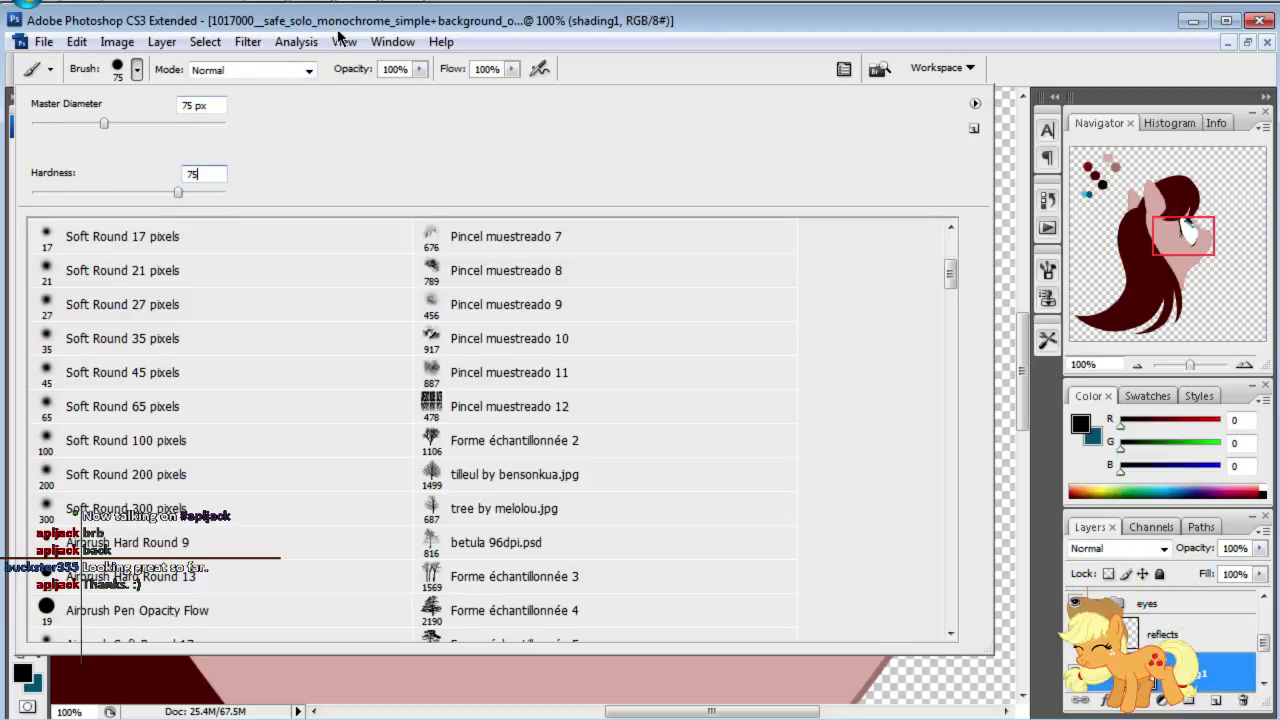
{"action": "key", "text": "BackSpace"}
{"action": "key", "text": "BackSpace"}
{"action": "type", "text": "0"}
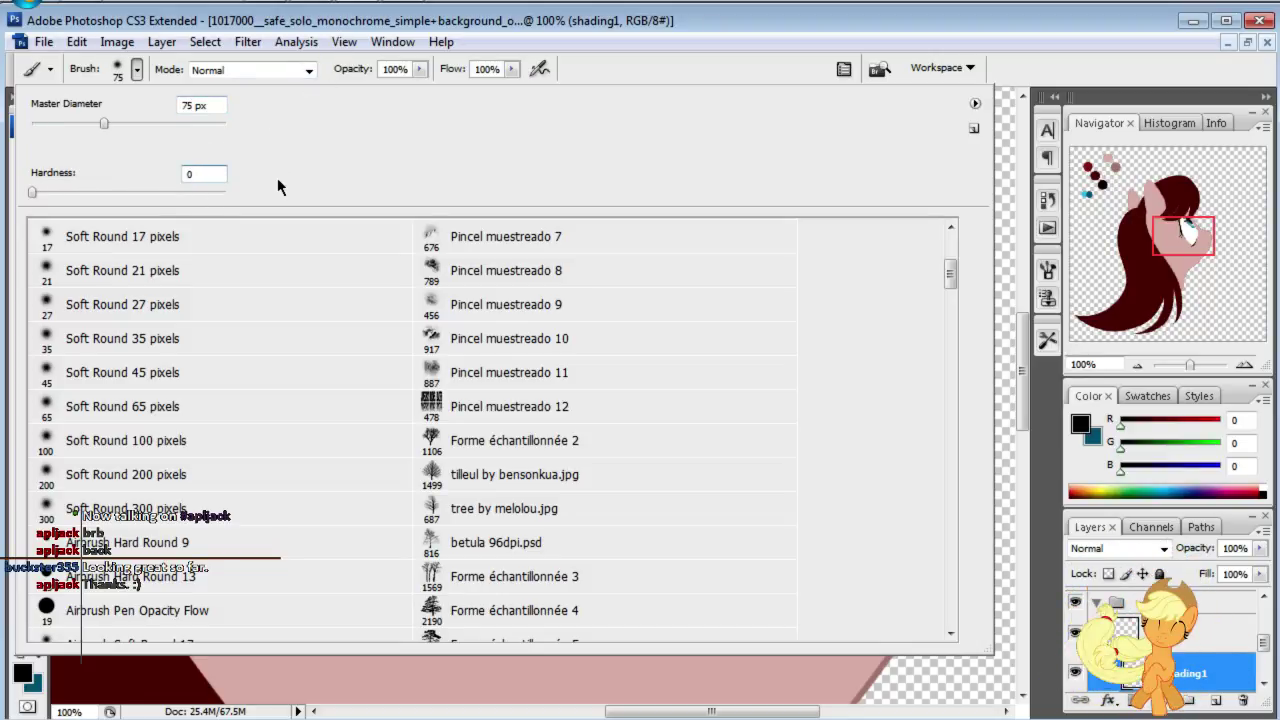
{"action": "key", "text": "Return"}
{"action": "key", "text": "Return"}
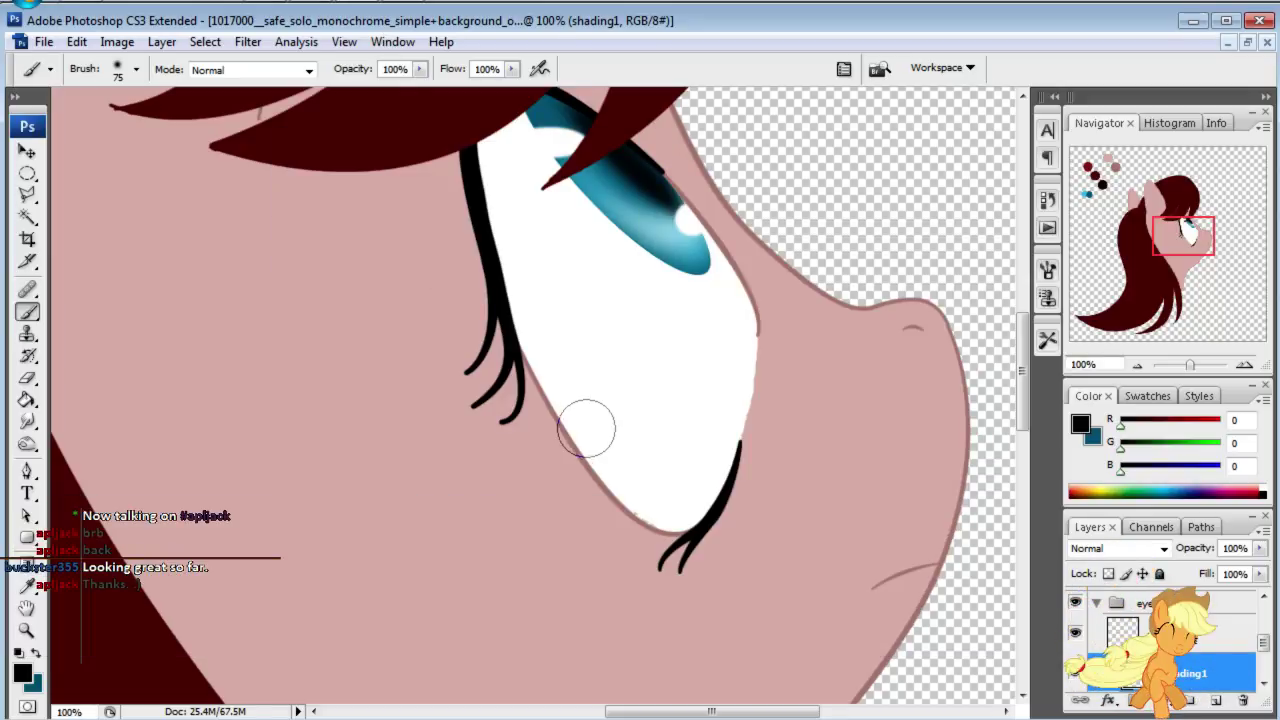
{"action": "key", "text": "bracketright"}
{"action": "key", "text": "bracketright"}
{"action": "key", "text": "bracketright"}
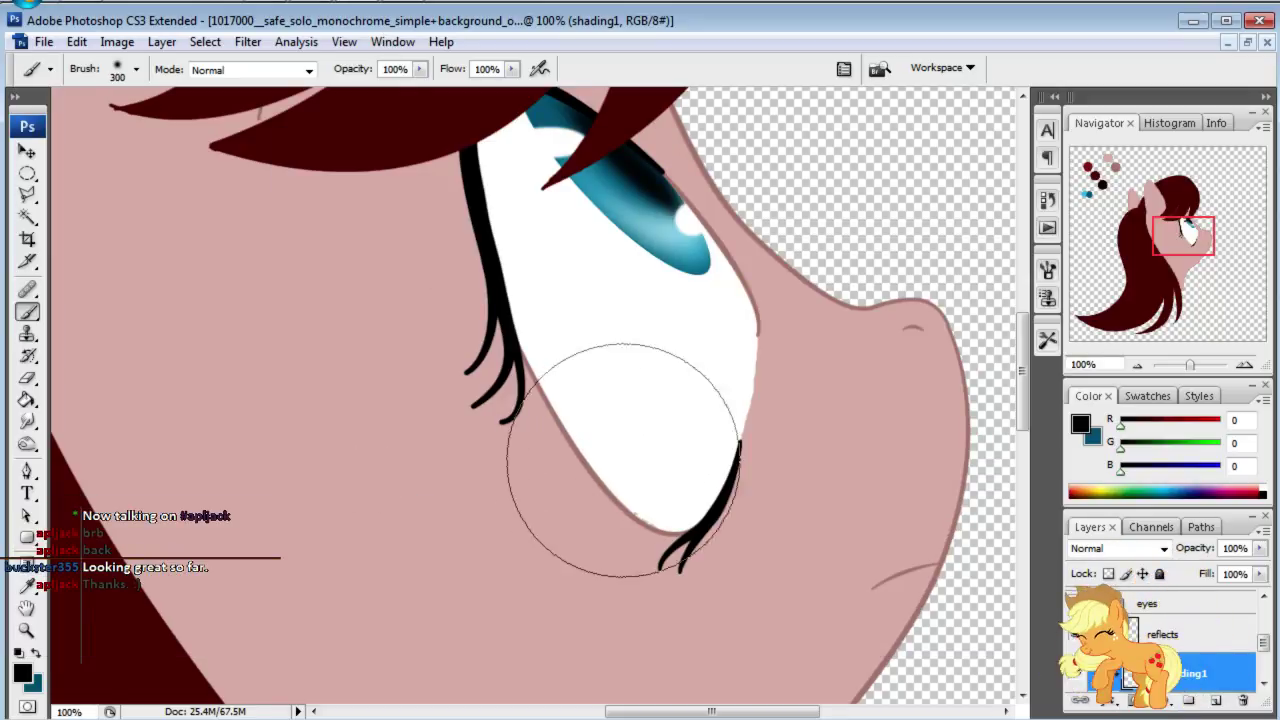
{"action": "key", "text": "bracketleft"}
{"action": "key", "text": "bracketleft"}
{"action": "key", "text": "bracketleft"}
{"action": "key", "text": "bracketleft"}
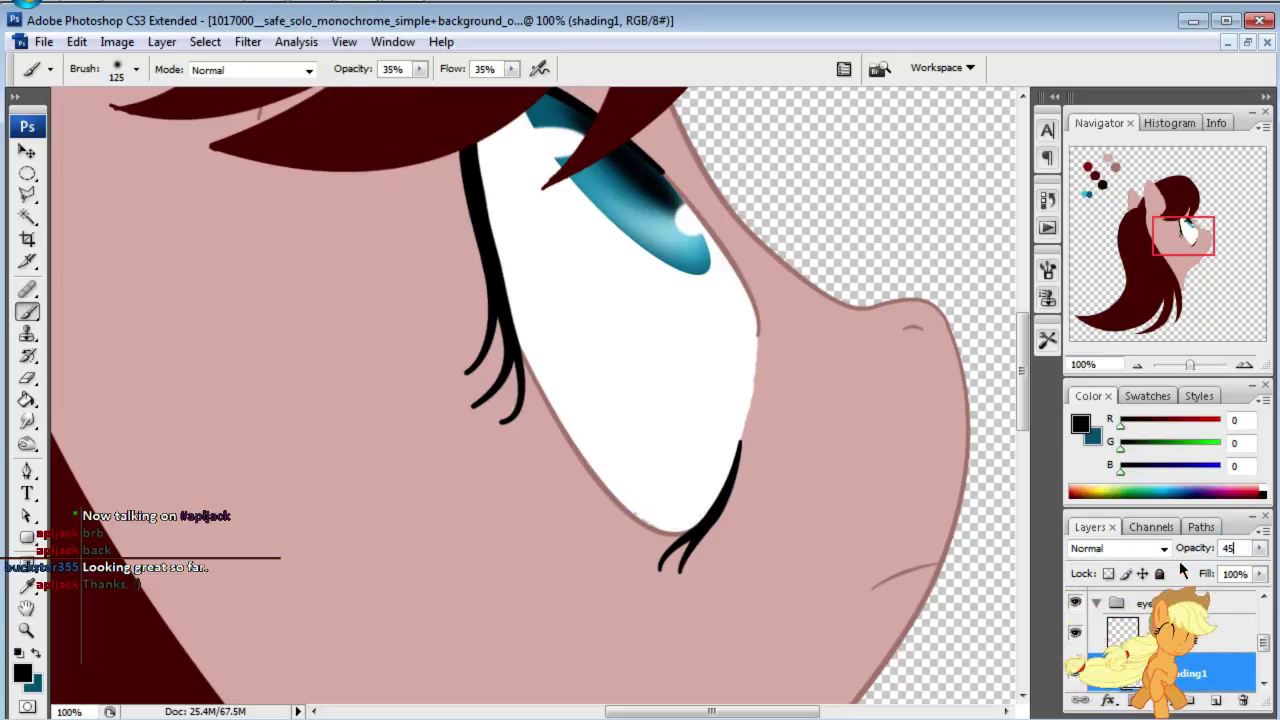
Step: Shade the right and lower edges of the eye white with soft black strokes
{"action": "left_click_drag", "start_coordinate": [766, 337], "coordinate": [720, 477]}
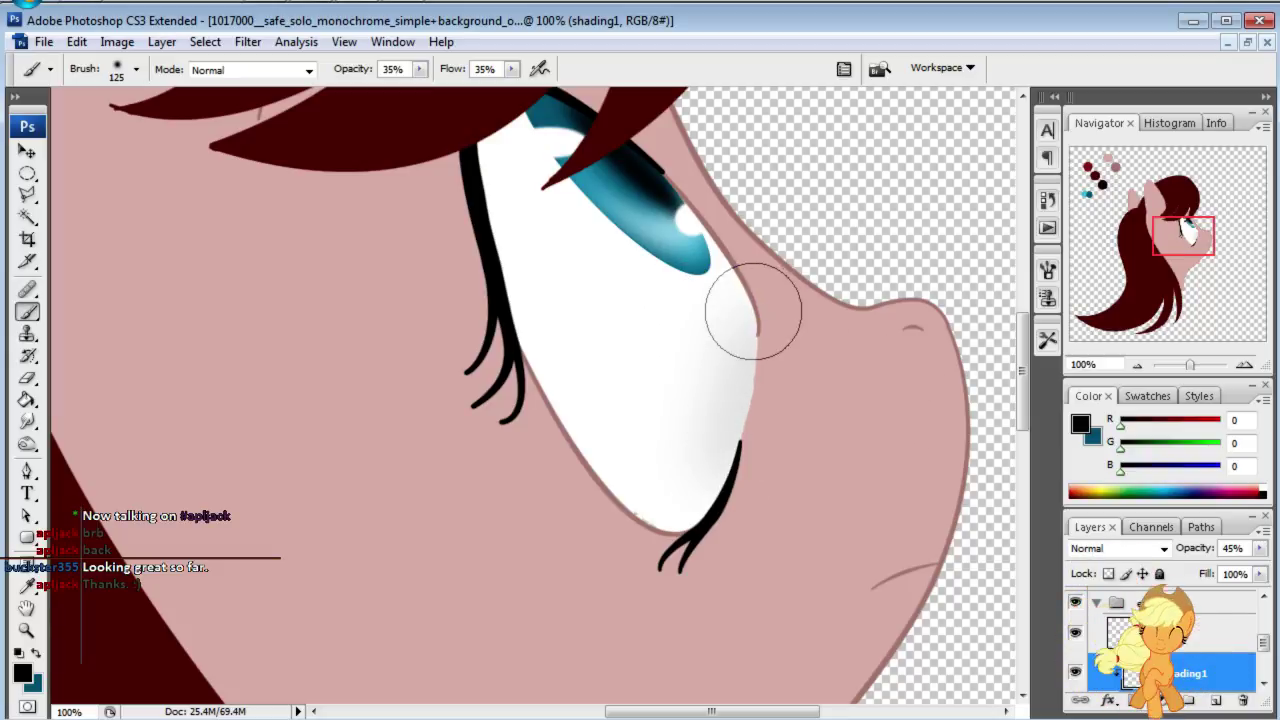
{"action": "left_click_drag", "start_coordinate": [749, 306], "coordinate": [703, 527]}
{"action": "left_click_drag", "start_coordinate": [722, 404], "coordinate": [623, 509]}
{"action": "left_click_drag", "start_coordinate": [764, 486], "coordinate": [634, 537]}
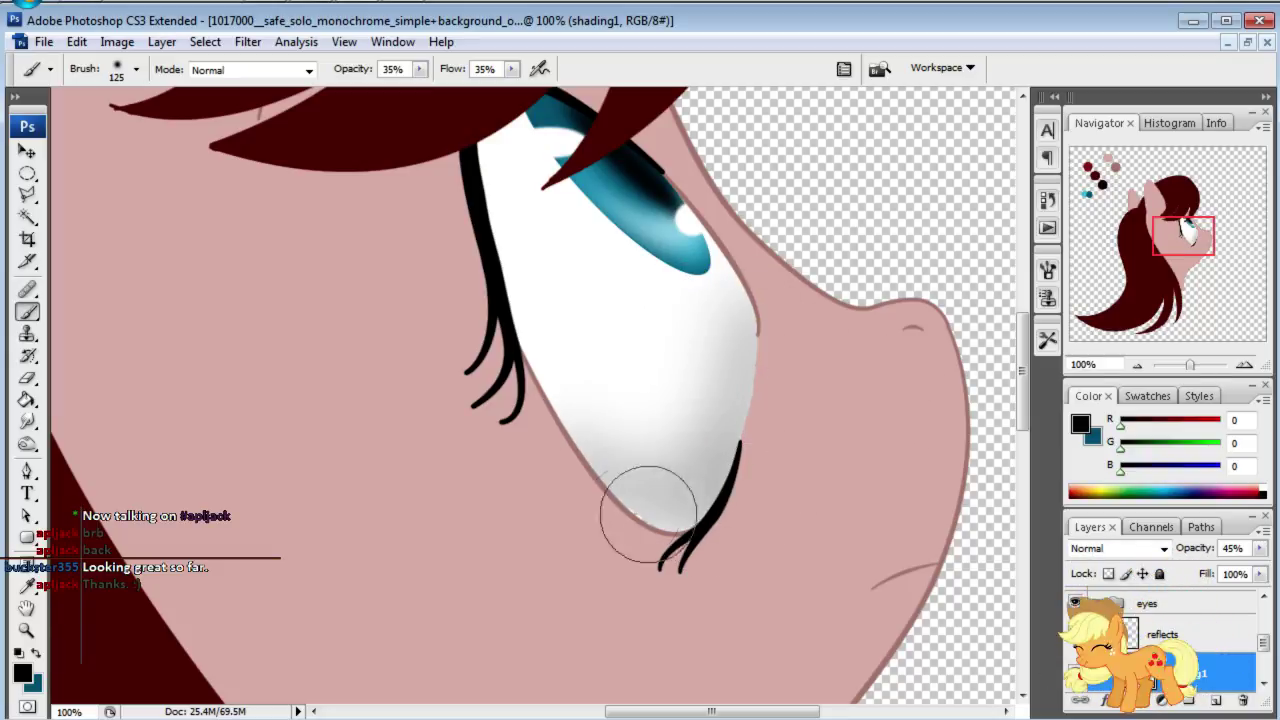
{"action": "left_click_drag", "start_coordinate": [492, 261], "coordinate": [700, 510]}
{"action": "left_click_drag", "start_coordinate": [538, 414], "coordinate": [664, 484]}
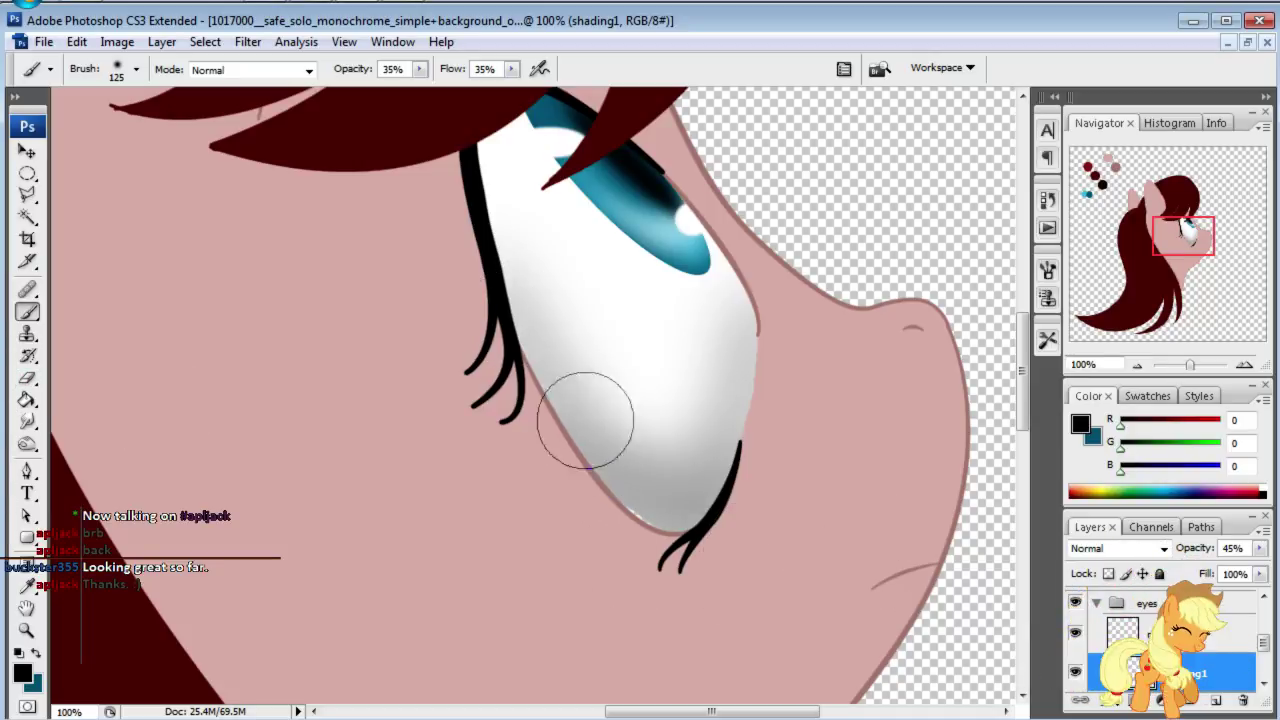
Step: Deepen the soft shading along the left, upper and lower edges of the eye white
{"action": "left_click_drag", "start_coordinate": [583, 420], "coordinate": [725, 526]}
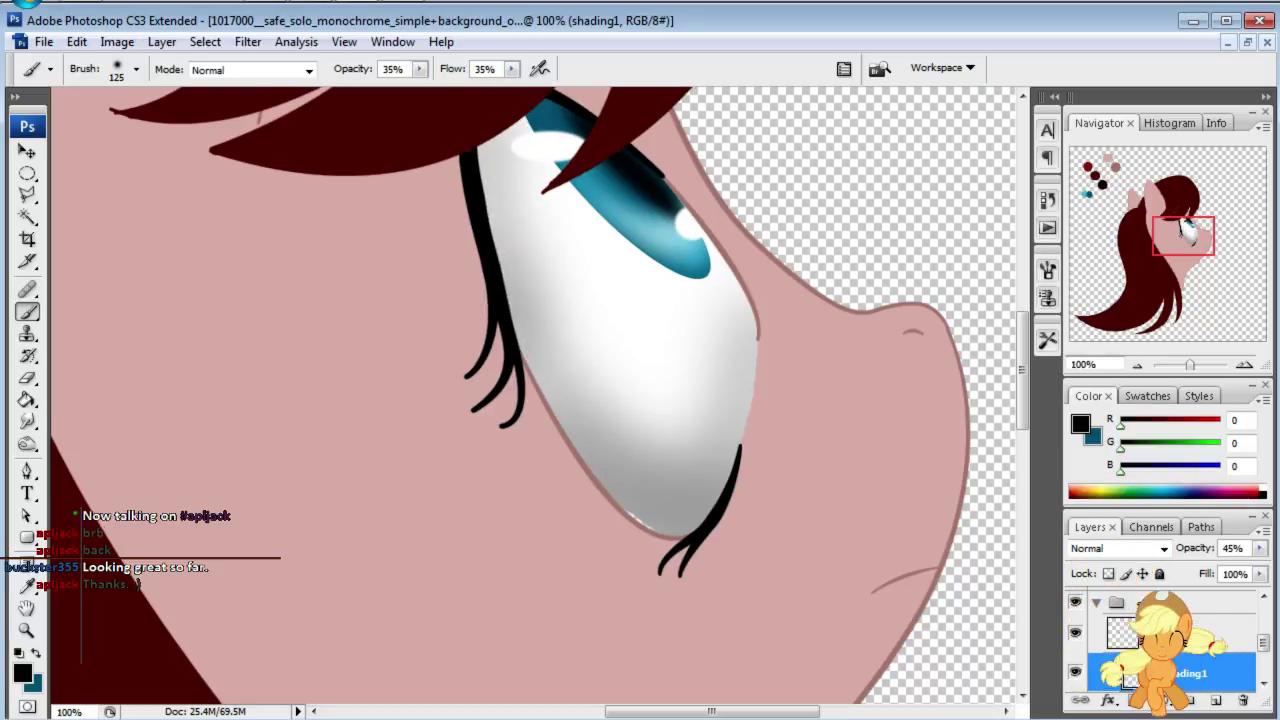
{"action": "left_click_drag", "start_coordinate": [520, 150], "coordinate": [570, 150]}
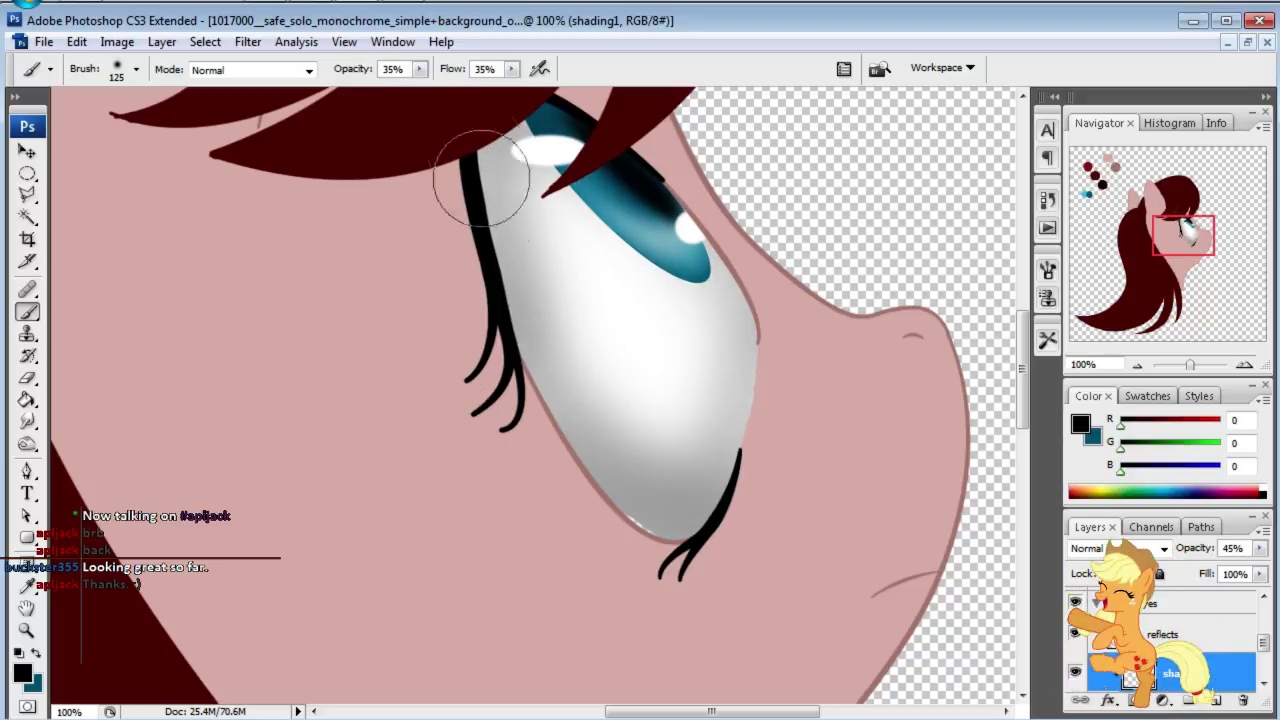
{"action": "left_click_drag", "start_coordinate": [480, 177], "coordinate": [620, 460]}
{"action": "left_click_drag", "start_coordinate": [543, 186], "coordinate": [657, 471]}
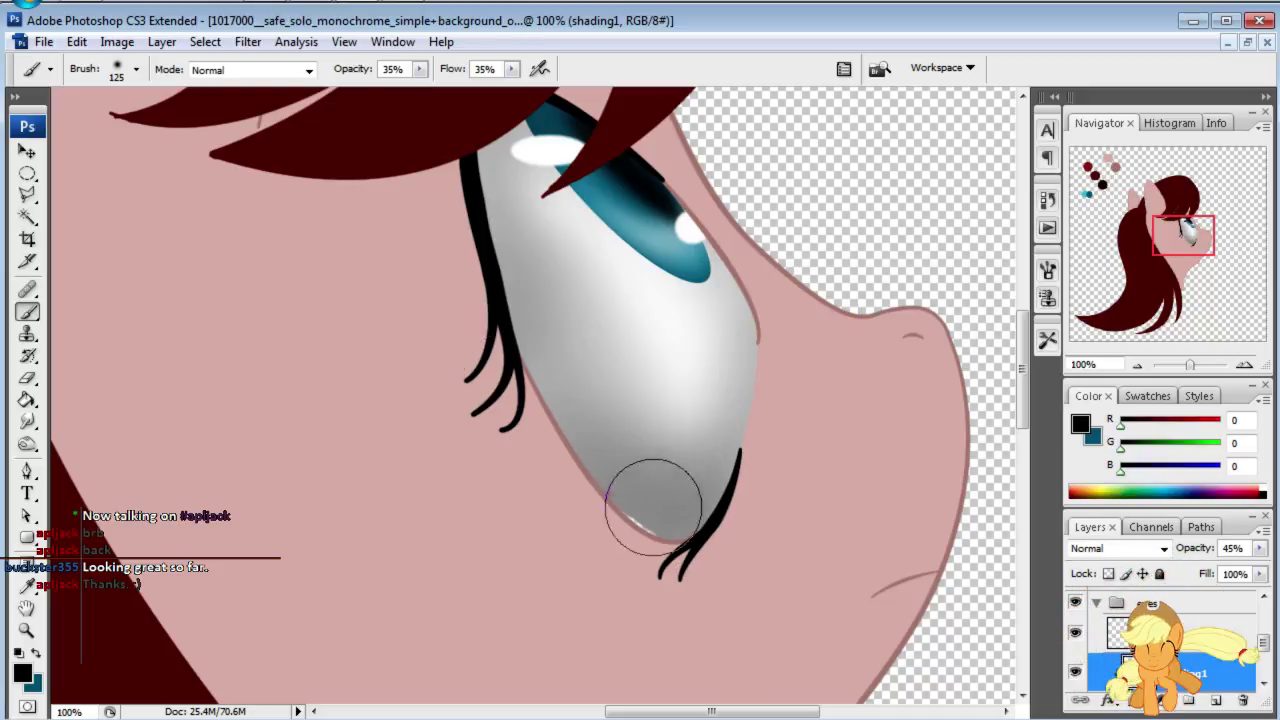
{"action": "left_click_drag", "start_coordinate": [752, 153], "coordinate": [692, 338]}
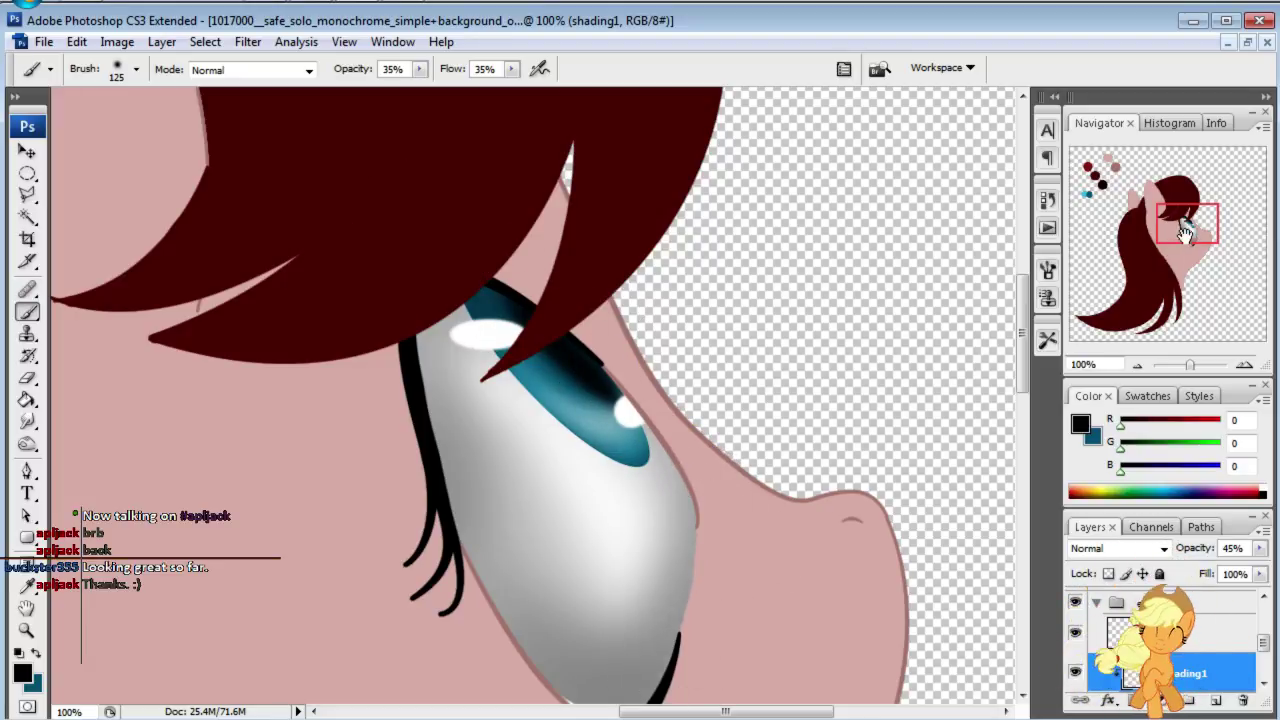
{"action": "left_click_drag", "start_coordinate": [1185, 233], "coordinate": [1180, 242]}
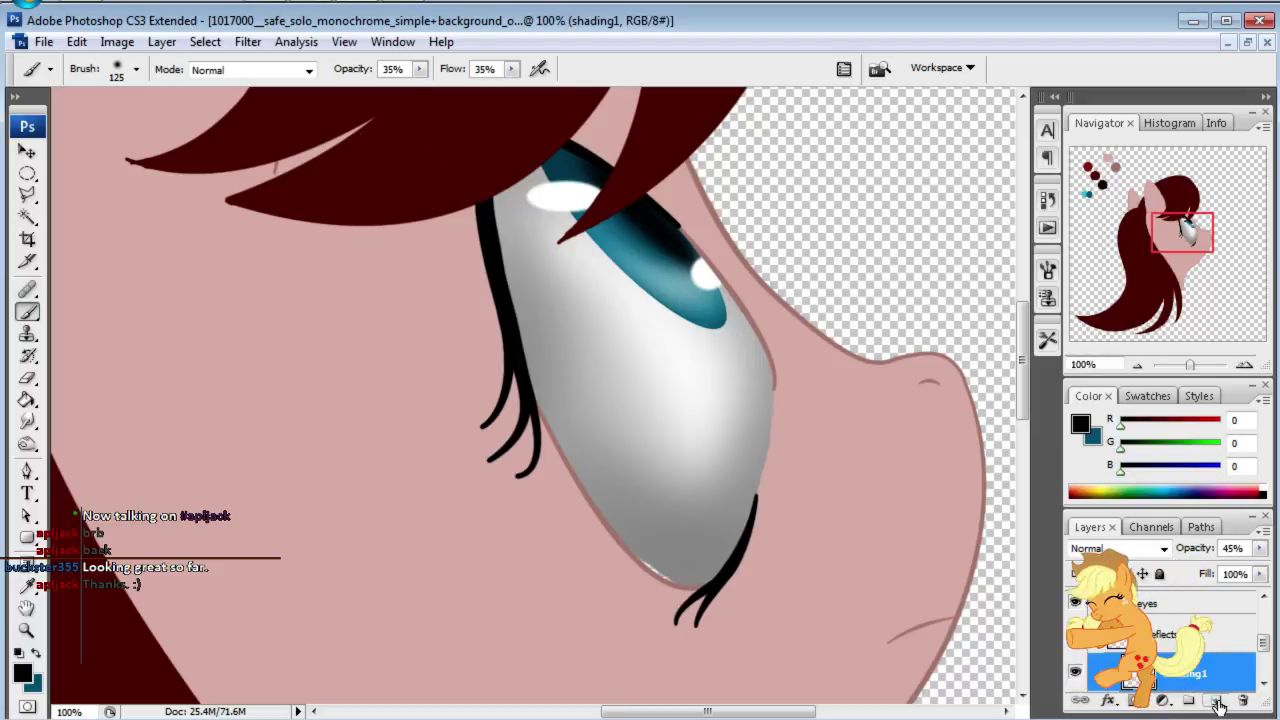
Step: Add a shading2 layer at 45% opacity and shade faintly along the eye's left edge
{"action": "left_click", "coordinate": [1216, 701]}
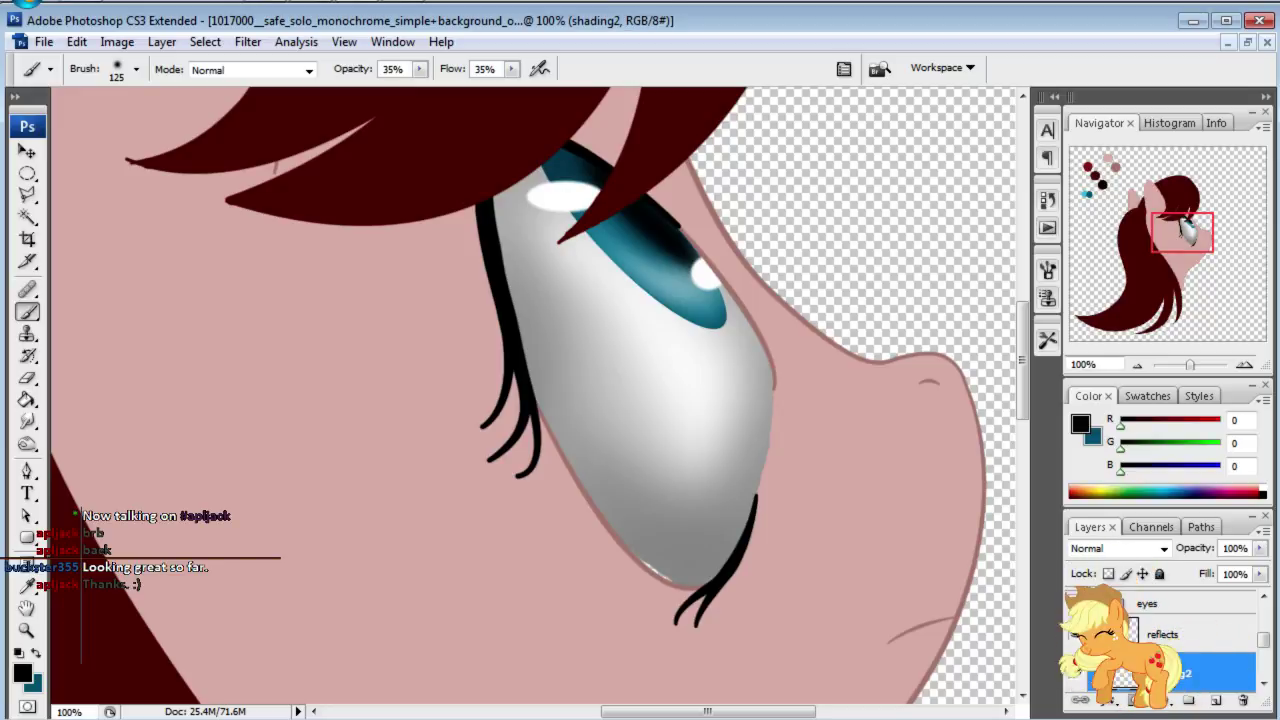
{"action": "left_click", "coordinate": [1235, 548]}
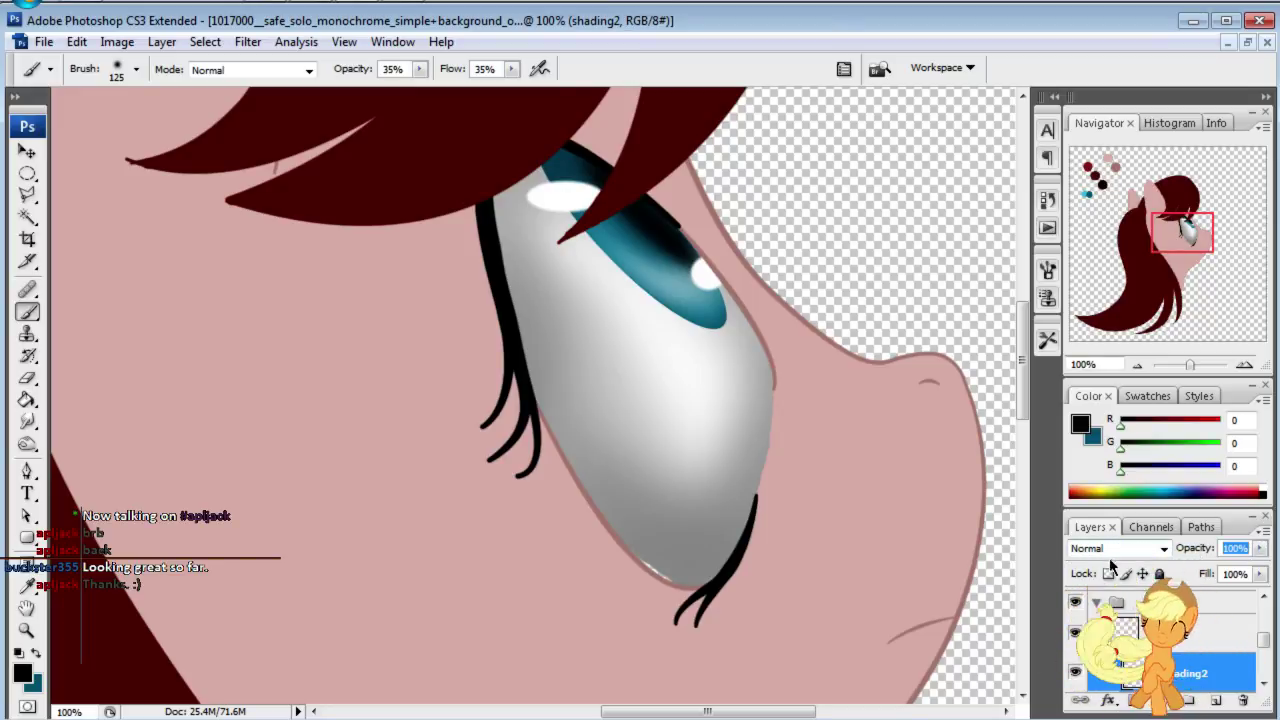
{"action": "type", "text": "45"}
{"action": "left_click_drag", "start_coordinate": [1172, 232], "coordinate": [1177, 235]}
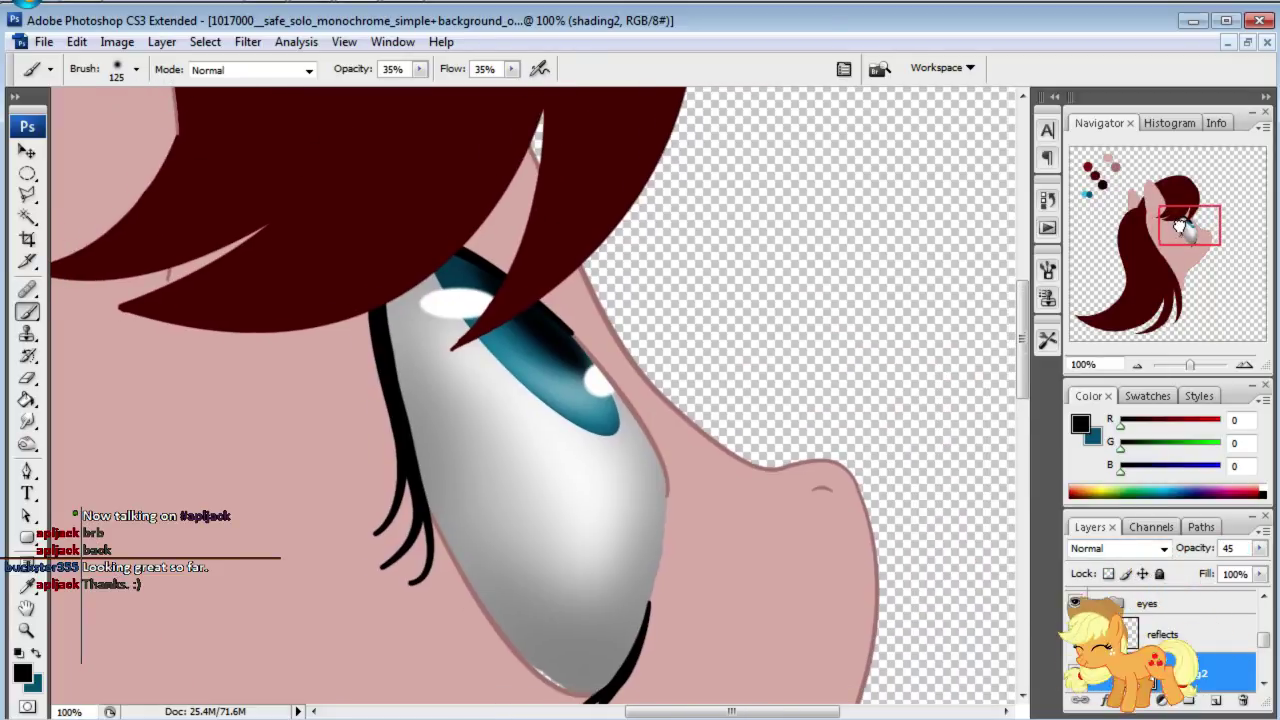
{"action": "key", "text": "Return"}
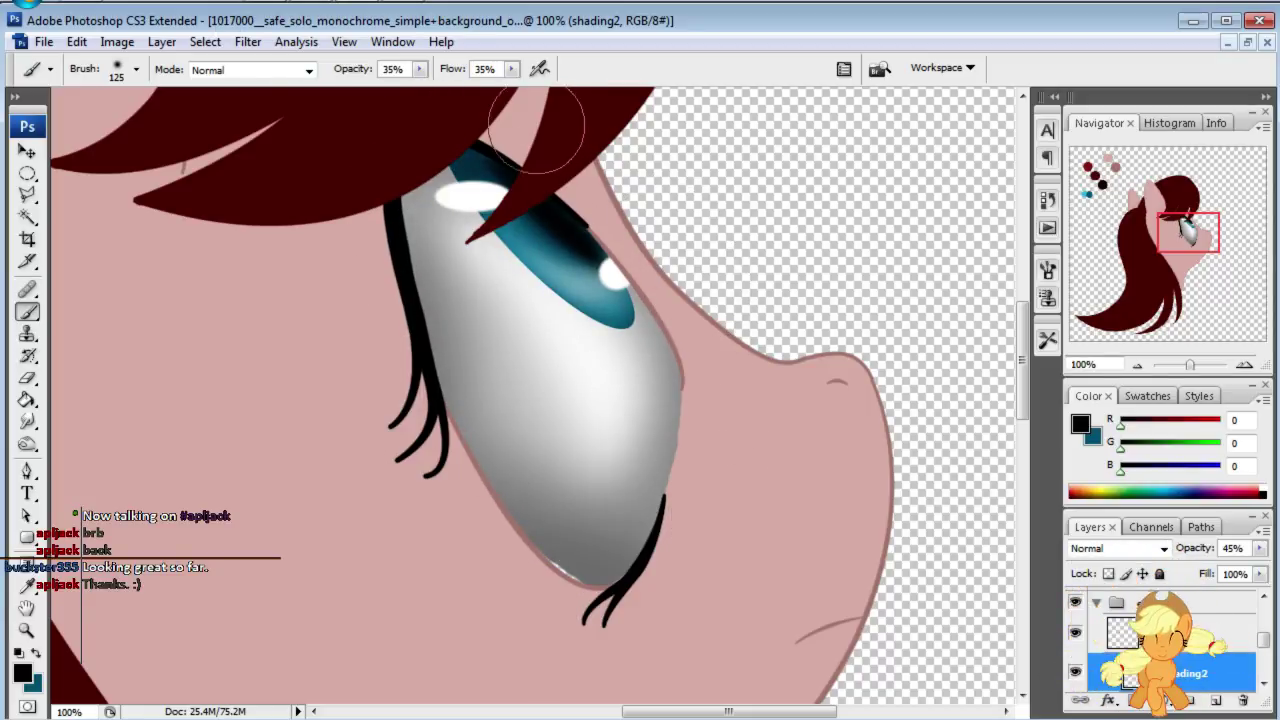
{"action": "left_click_drag", "start_coordinate": [480, 190], "coordinate": [466, 429]}
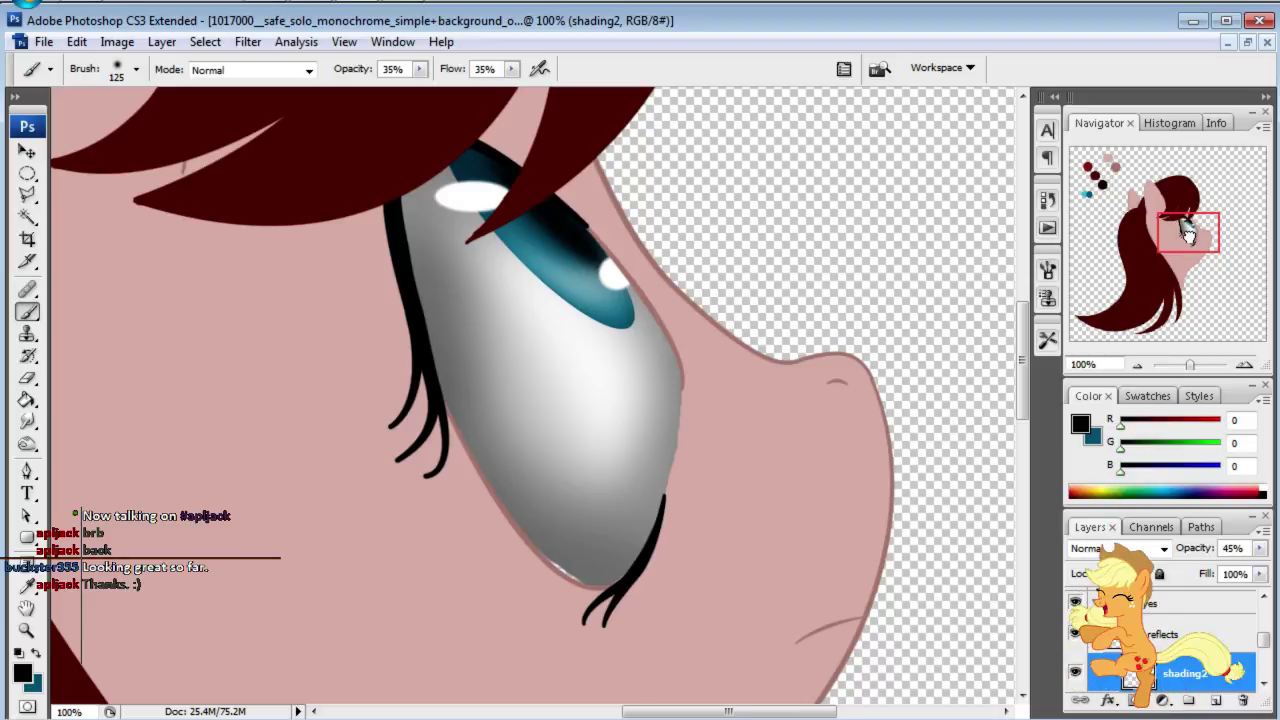
{"action": "left_click_drag", "start_coordinate": [1185, 230], "coordinate": [1184, 230]}
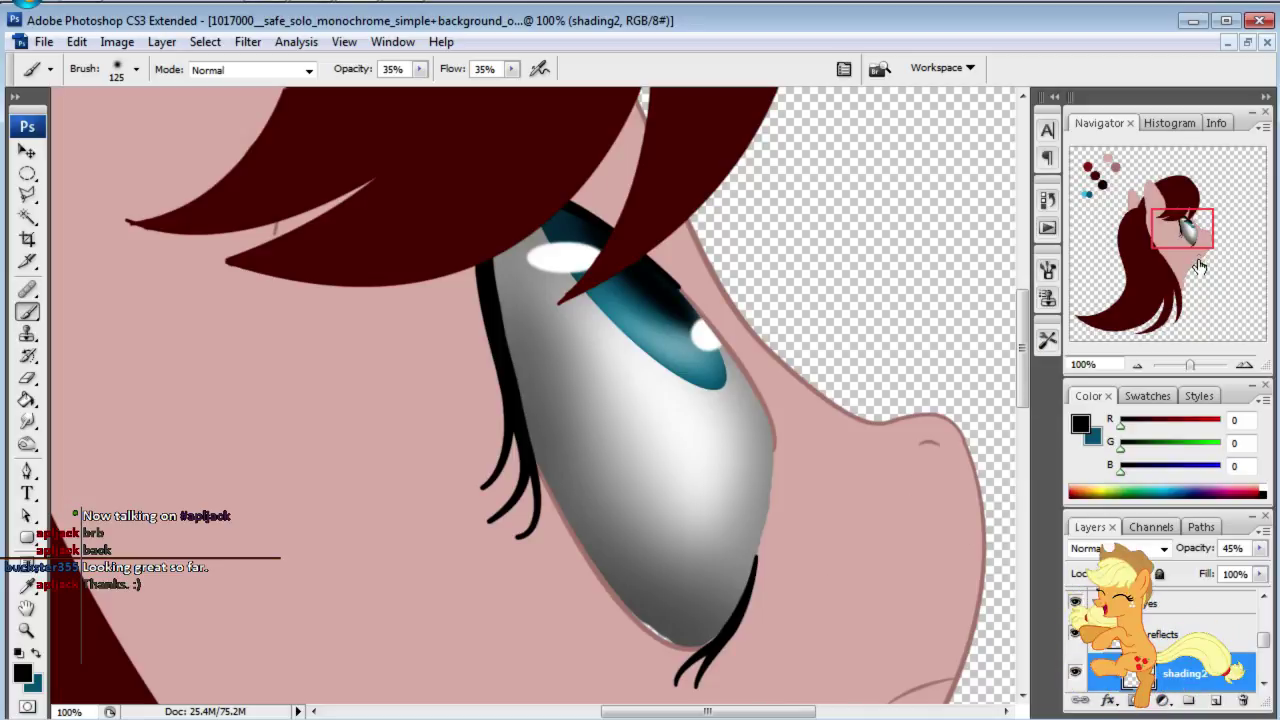
{"action": "left_click_drag", "start_coordinate": [1199, 250], "coordinate": [1203, 258]}
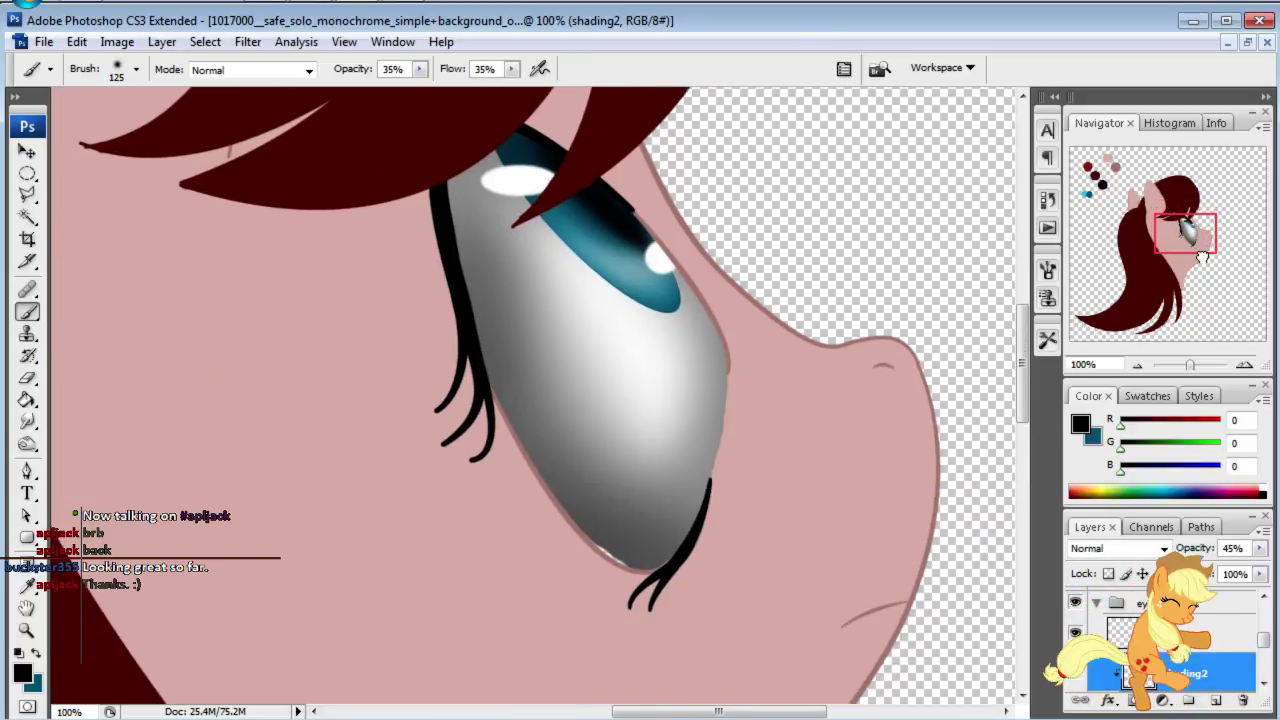
Step: Set both the shading2 and shading1 layer opacities to 35%
{"action": "left_click", "coordinate": [1230, 548]}
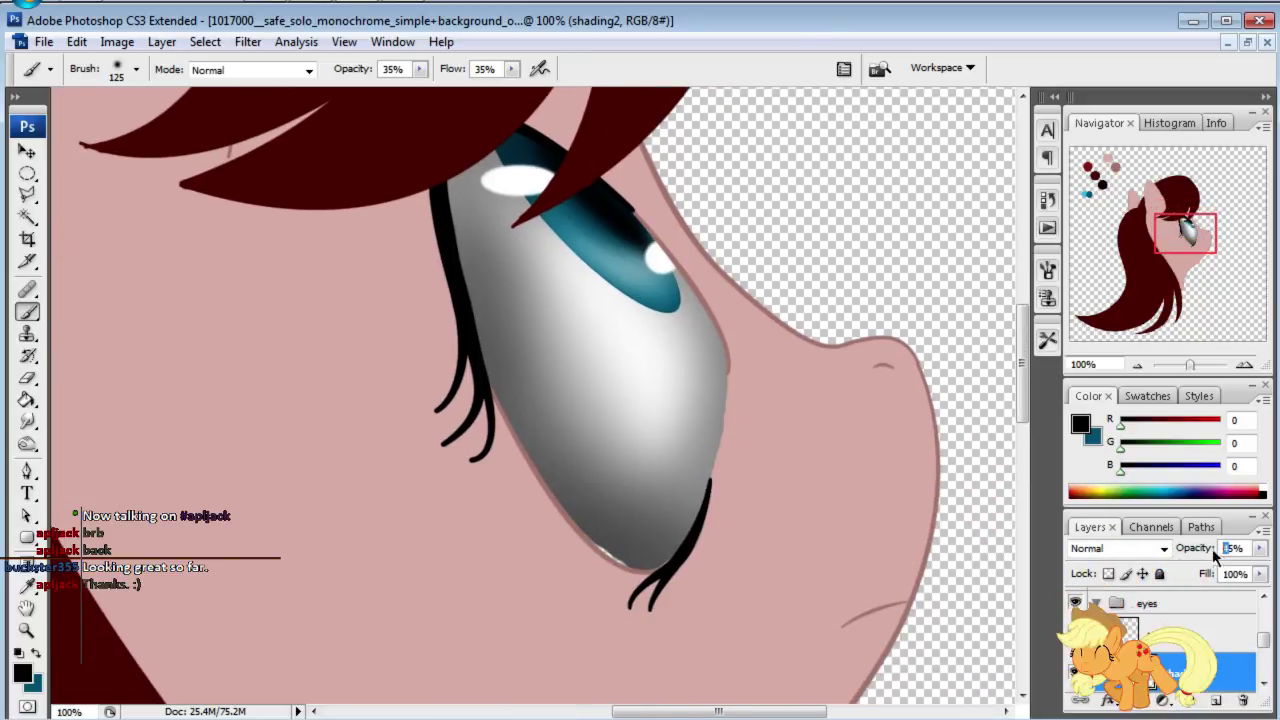
{"action": "type", "text": "3"}
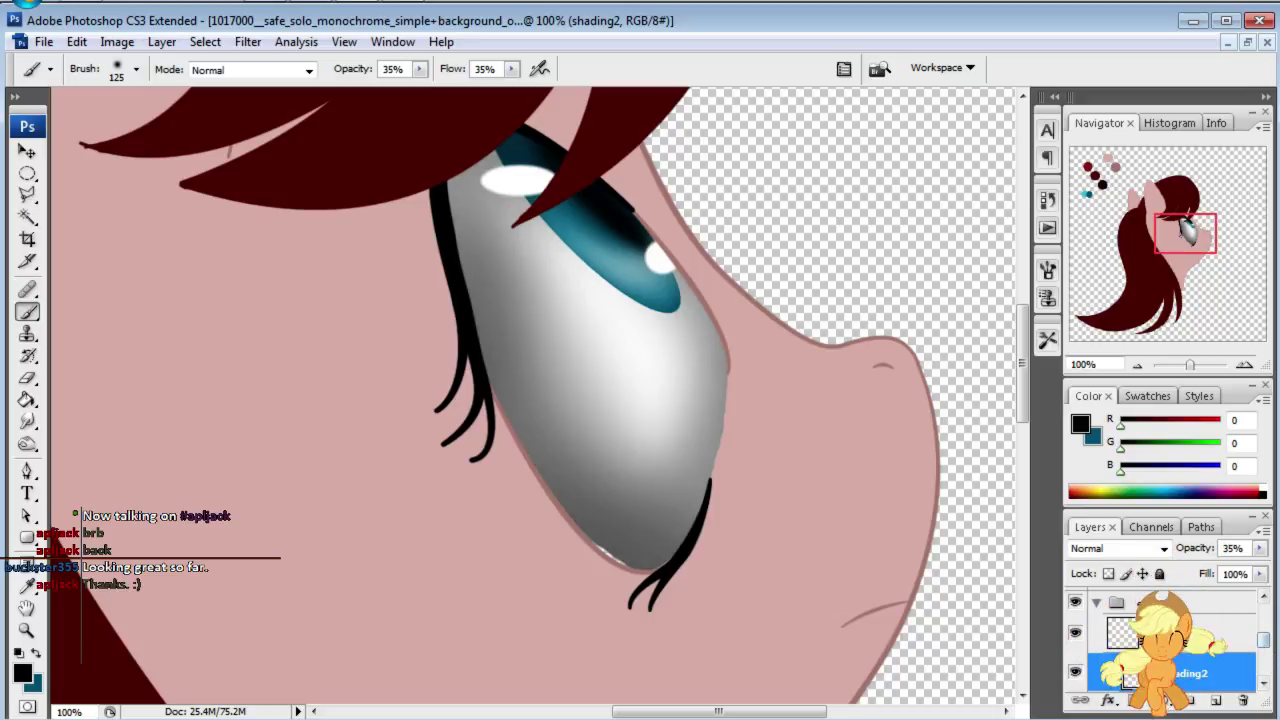
{"action": "key", "text": "alt+bracketleft"}
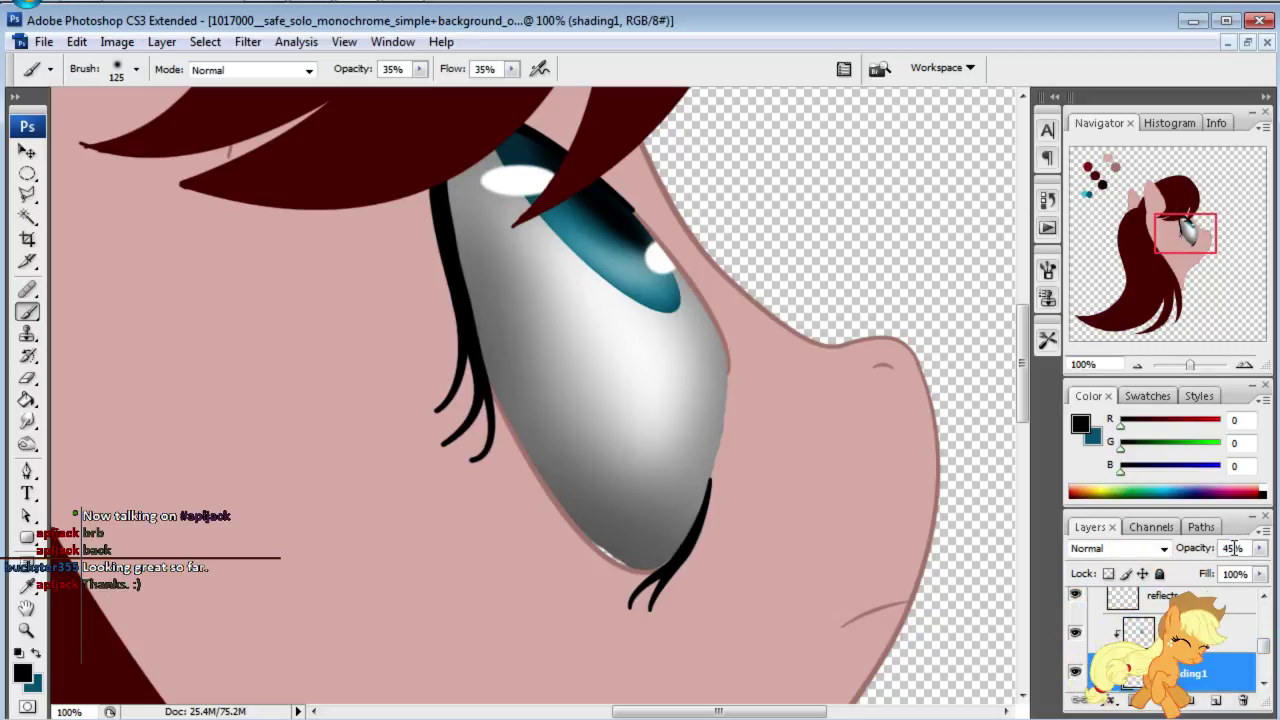
{"action": "type", "text": "3"}
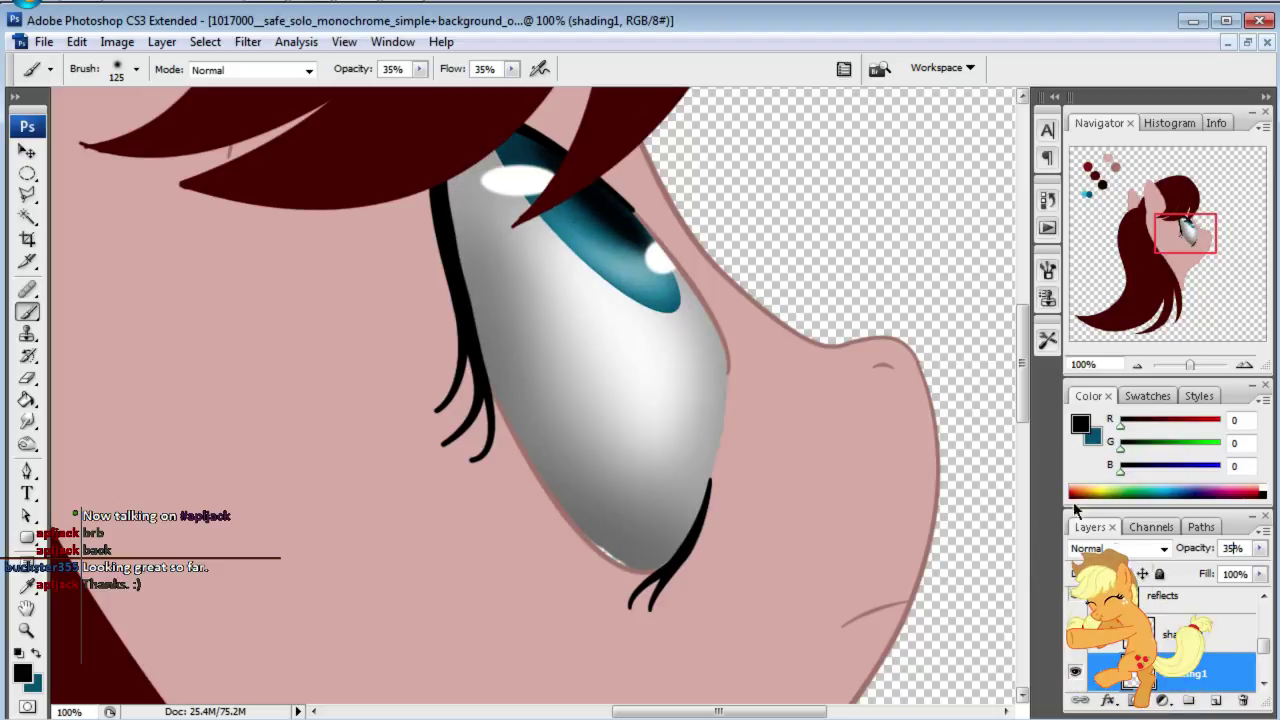
{"action": "left_click_drag", "start_coordinate": [1163, 231], "coordinate": [1163, 229]}
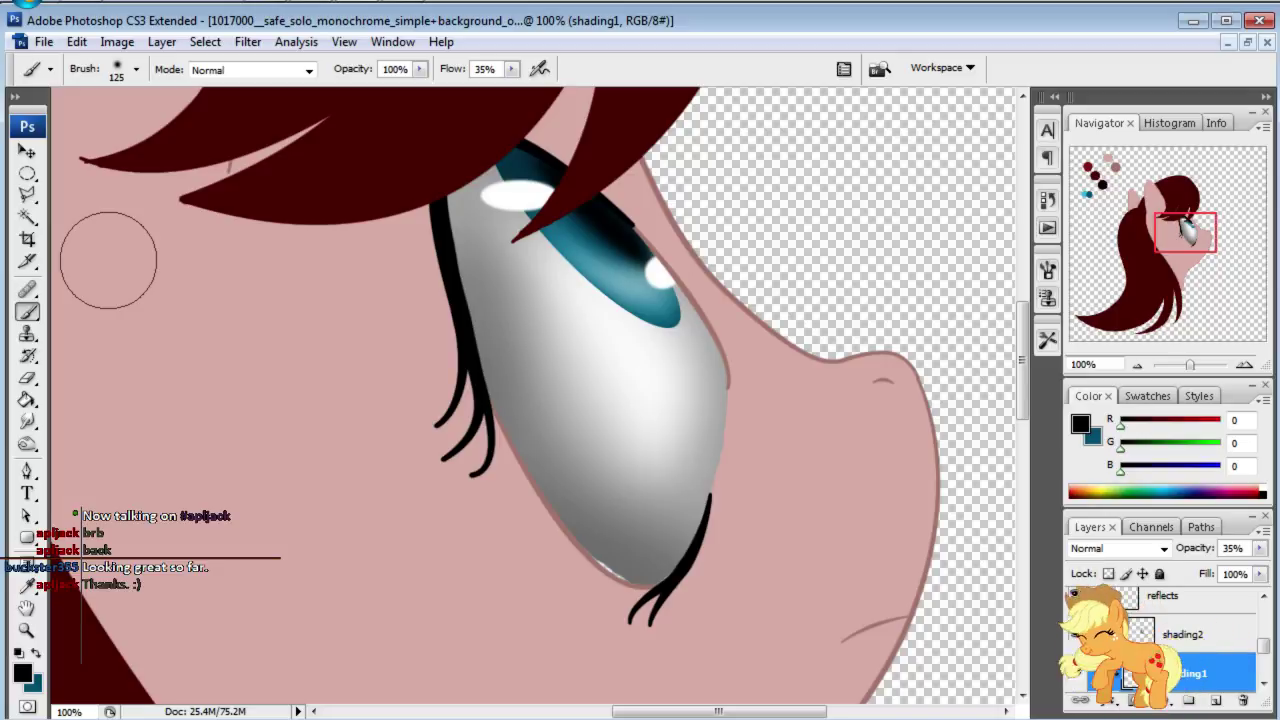
Step: Set up a hard 50 px brush at 100% flow painting white
{"action": "key", "text": "shift+0"}
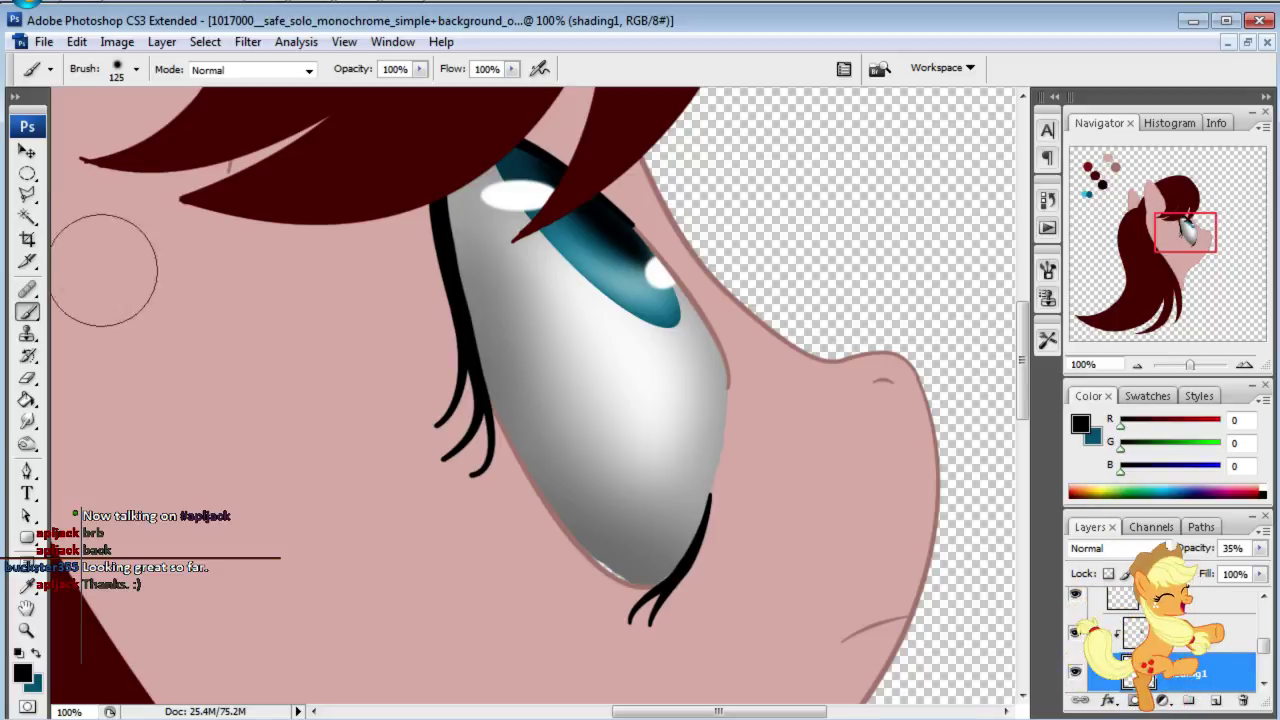
{"action": "key", "text": "shift+bracketright"}
{"action": "key", "text": "bracketleft"}
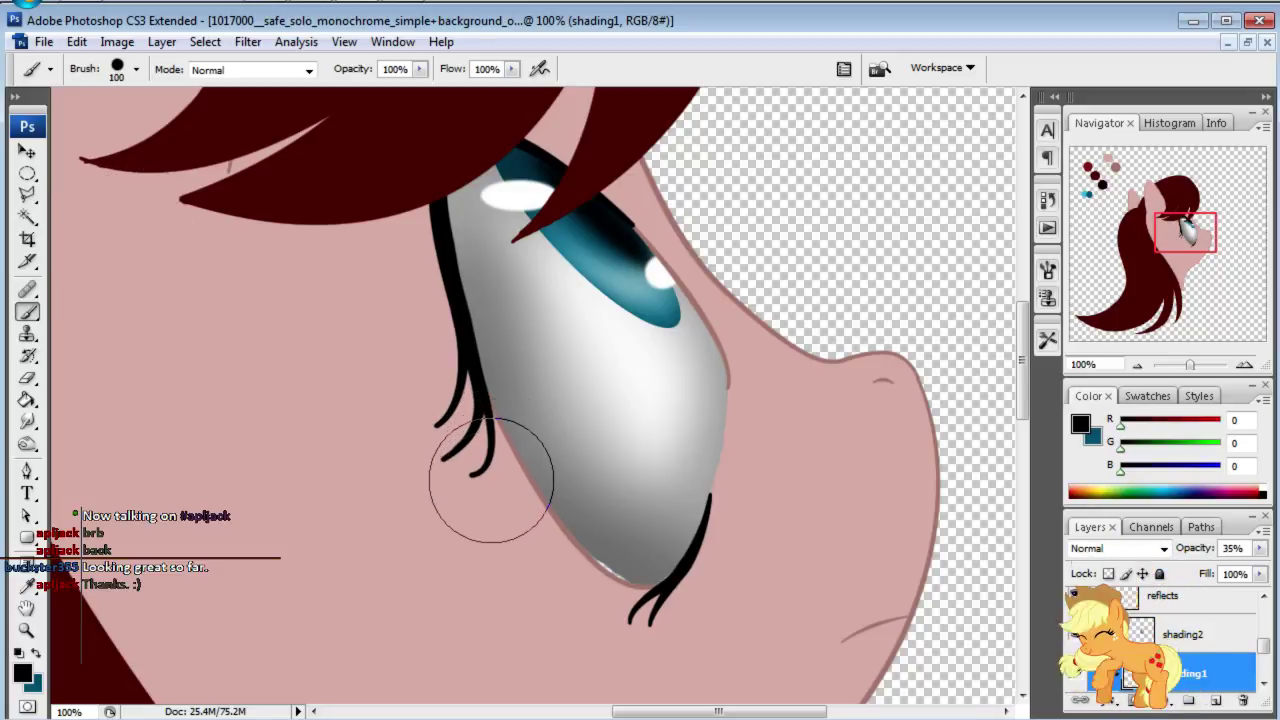
{"action": "key", "text": "bracketleft"}
{"action": "key", "text": "bracketleft"}
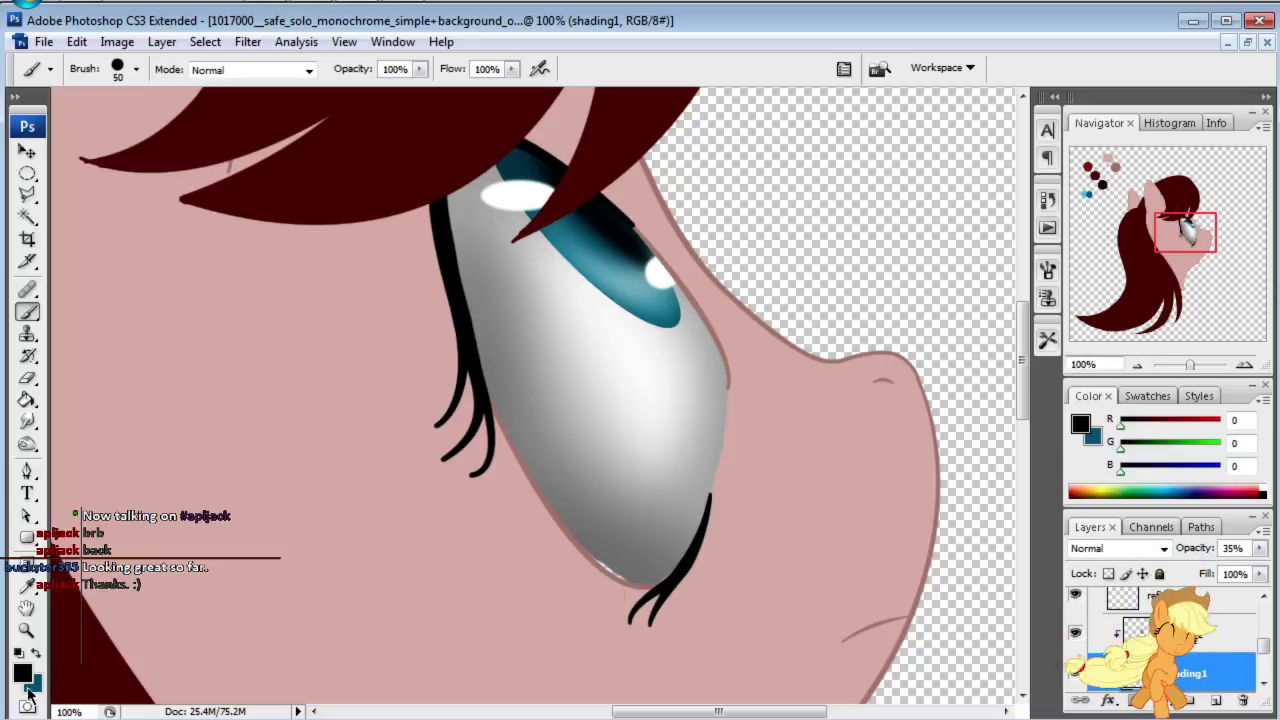
{"action": "left_click", "coordinate": [22, 673]}
{"action": "left_click", "coordinate": [515, 193]}
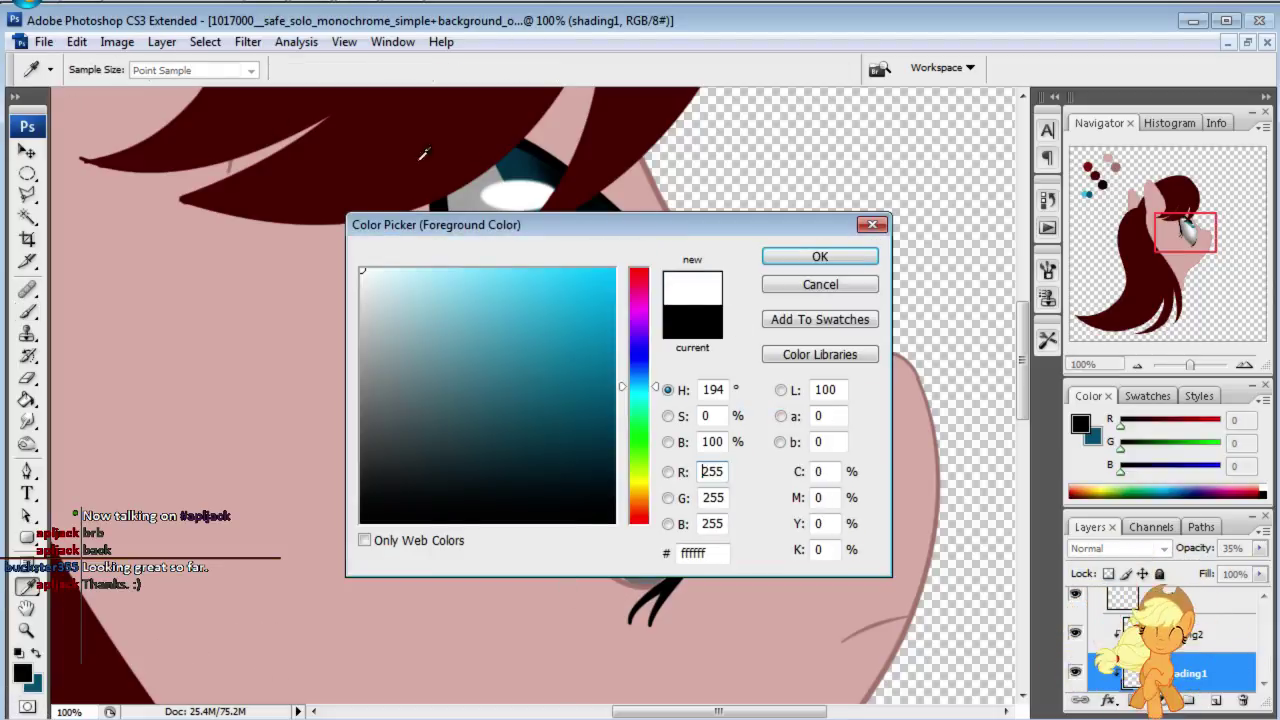
{"action": "left_click", "coordinate": [818, 257]}
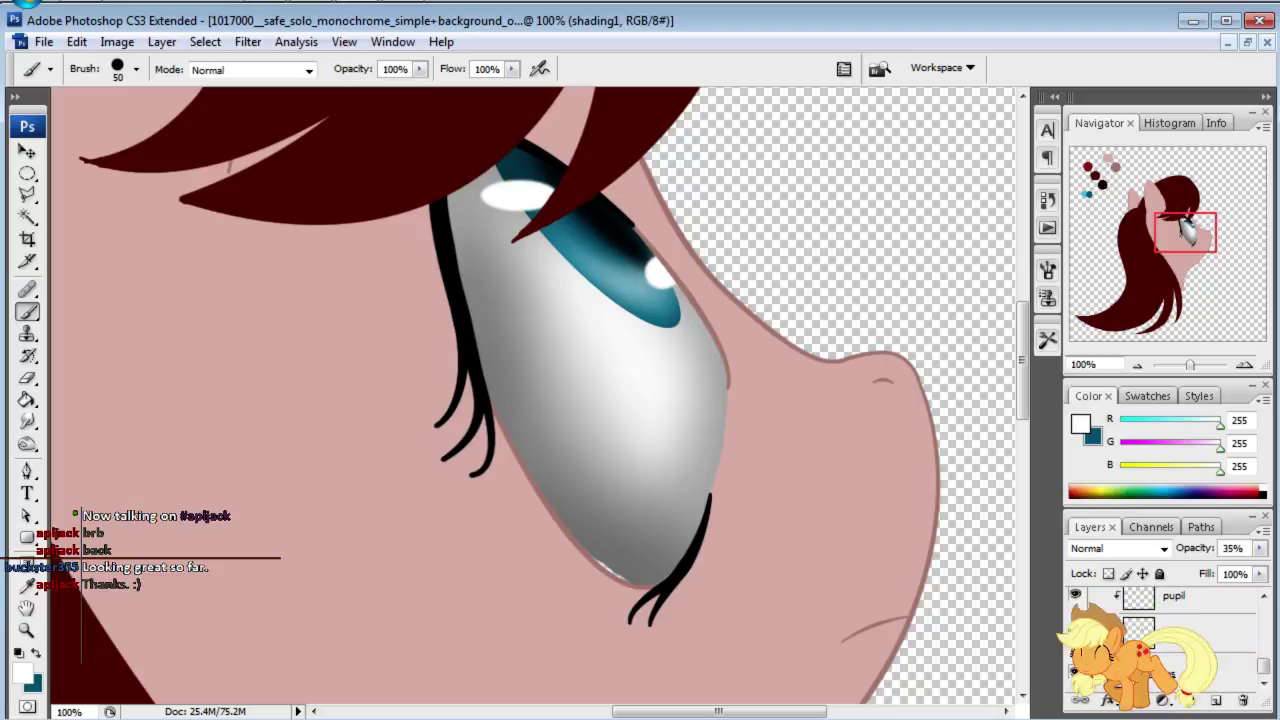
Step: Select the whites layer and reposition the view around the eye
{"action": "left_click", "coordinate": [1235, 672]}
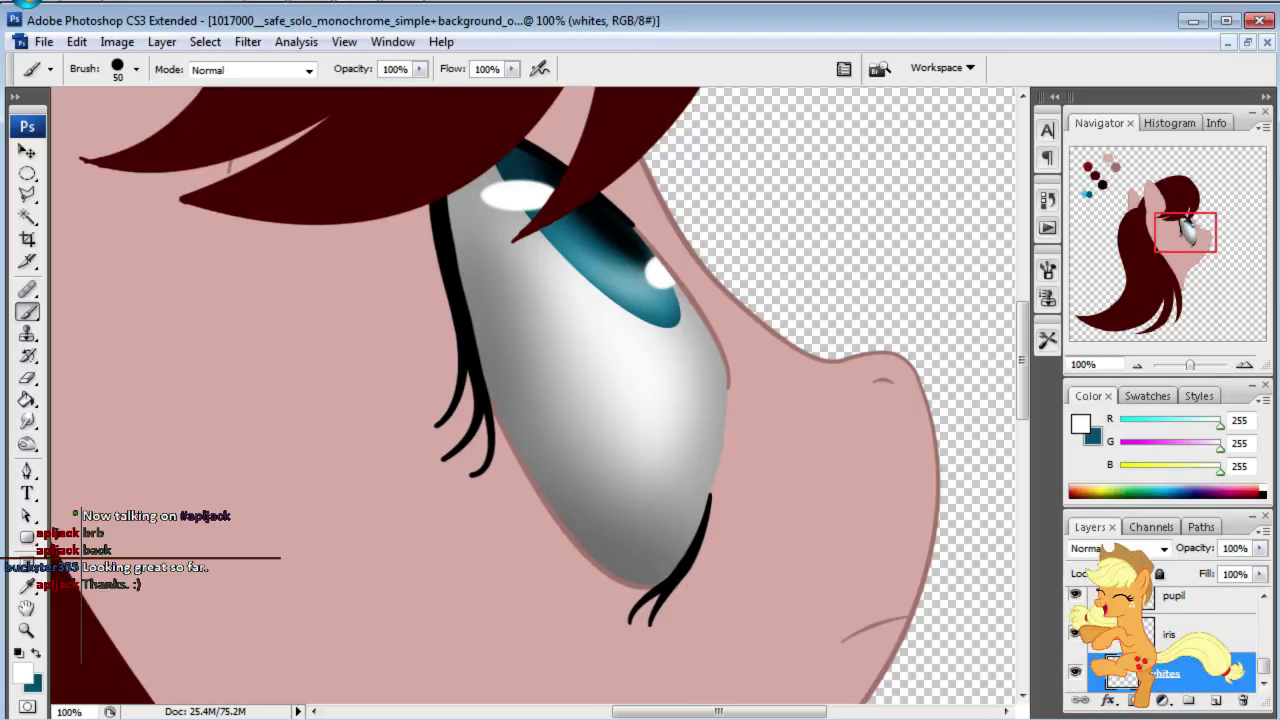
{"action": "left_click_drag", "start_coordinate": [1202, 217], "coordinate": [1192, 250]}
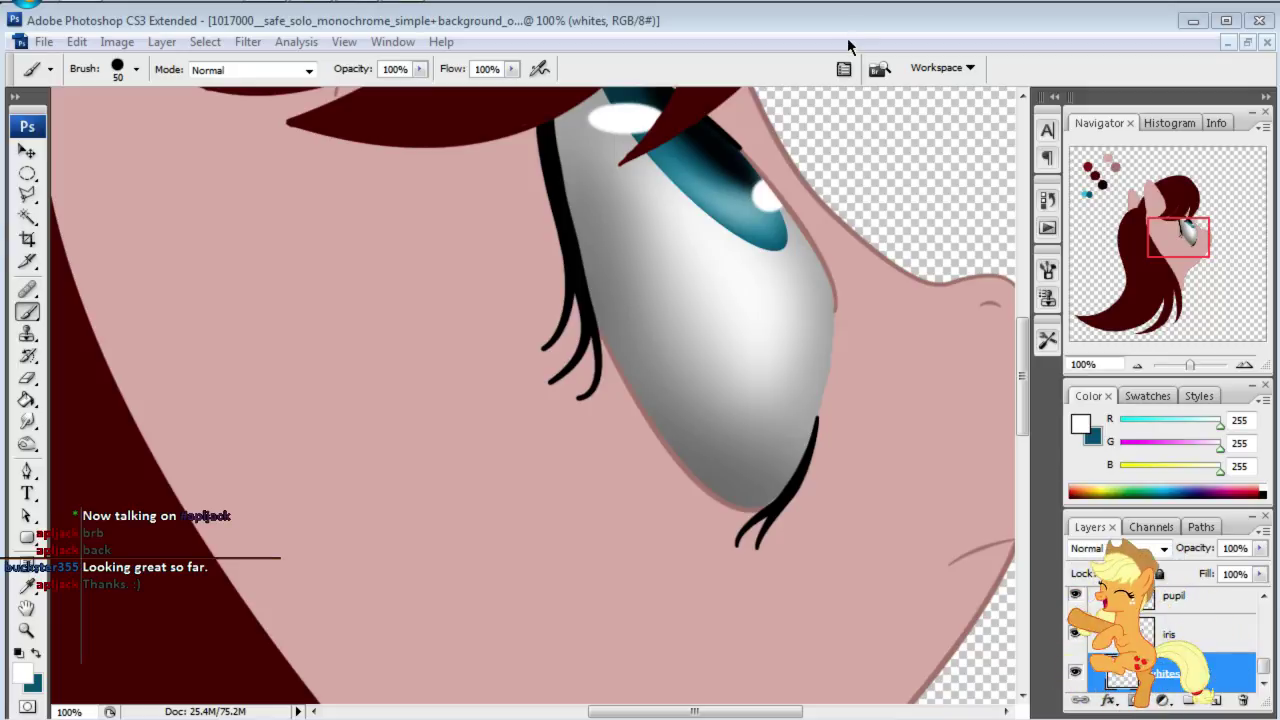
{"action": "mouse_move", "coordinate": [1171, 245]}
{"action": "left_mouse_down"}
{"action": "mouse_move", "coordinate": [1175, 226]}
{"action": "mouse_move", "coordinate": [1173, 241]}
{"action": "left_mouse_up"}
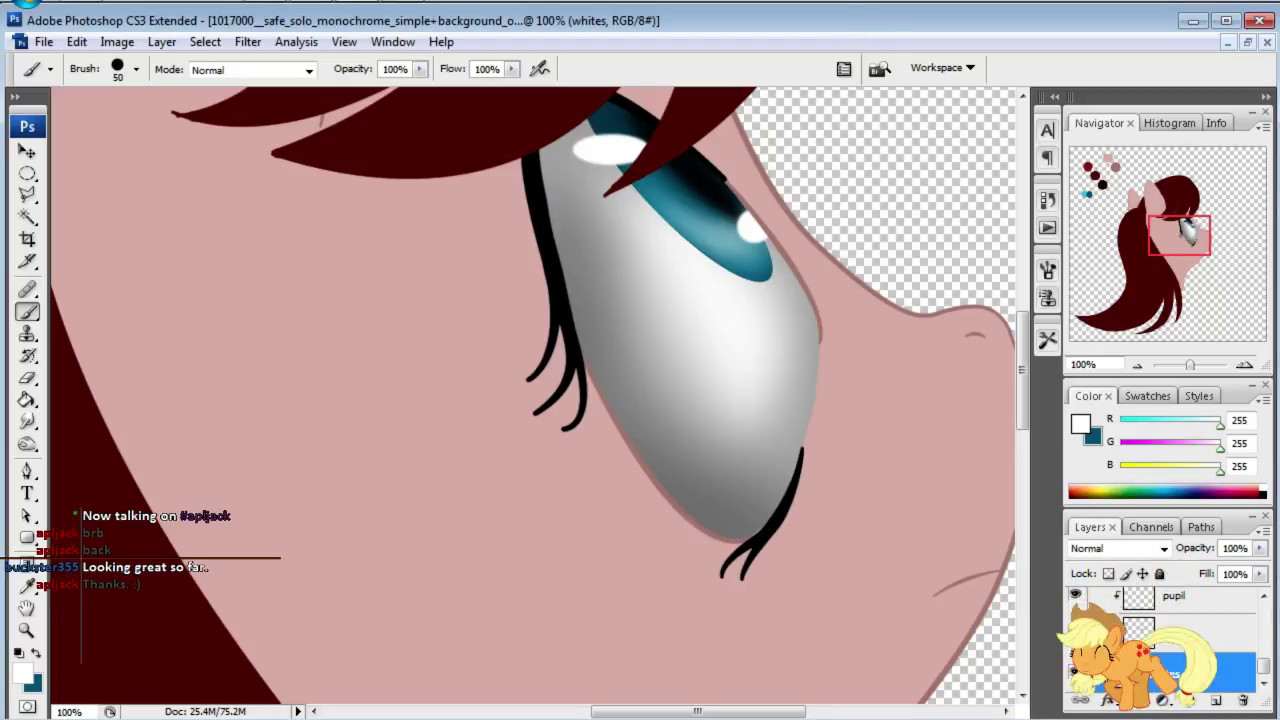
{"action": "scroll", "coordinate": [826, 129], "scroll_direction": "down", "scroll_amount": 3}
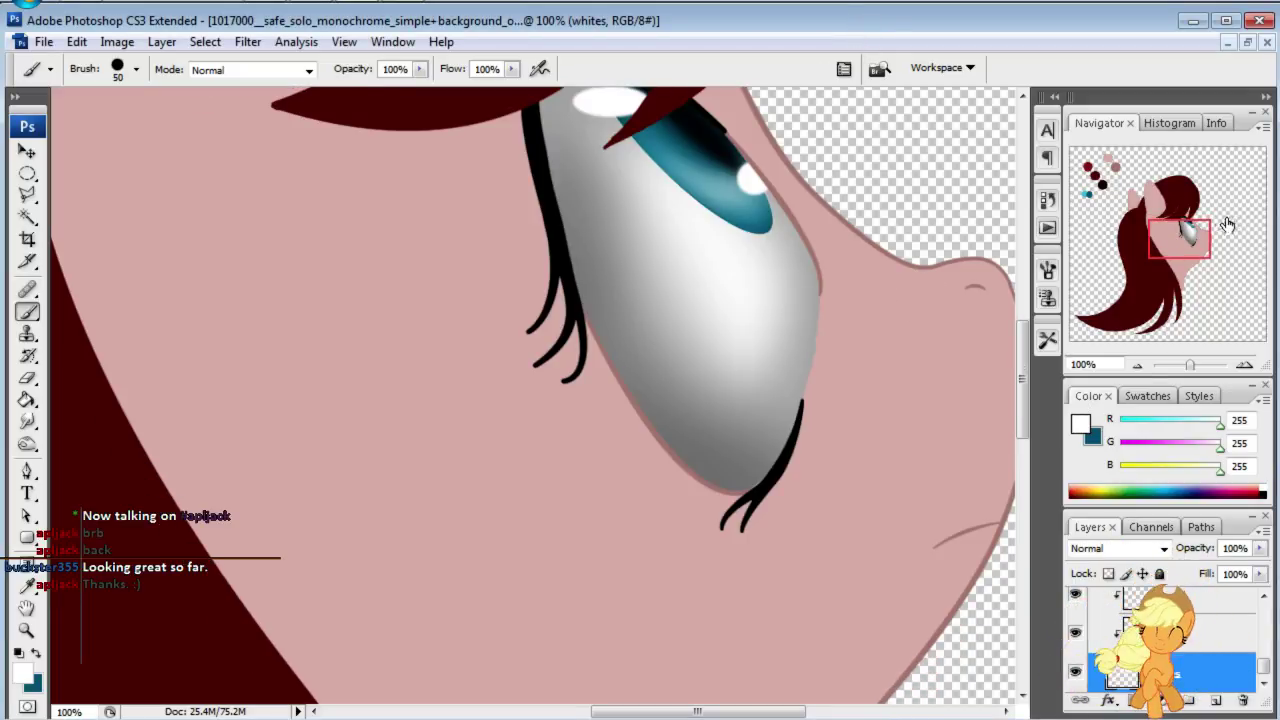
{"action": "left_click_drag", "start_coordinate": [1193, 228], "coordinate": [1191, 232]}
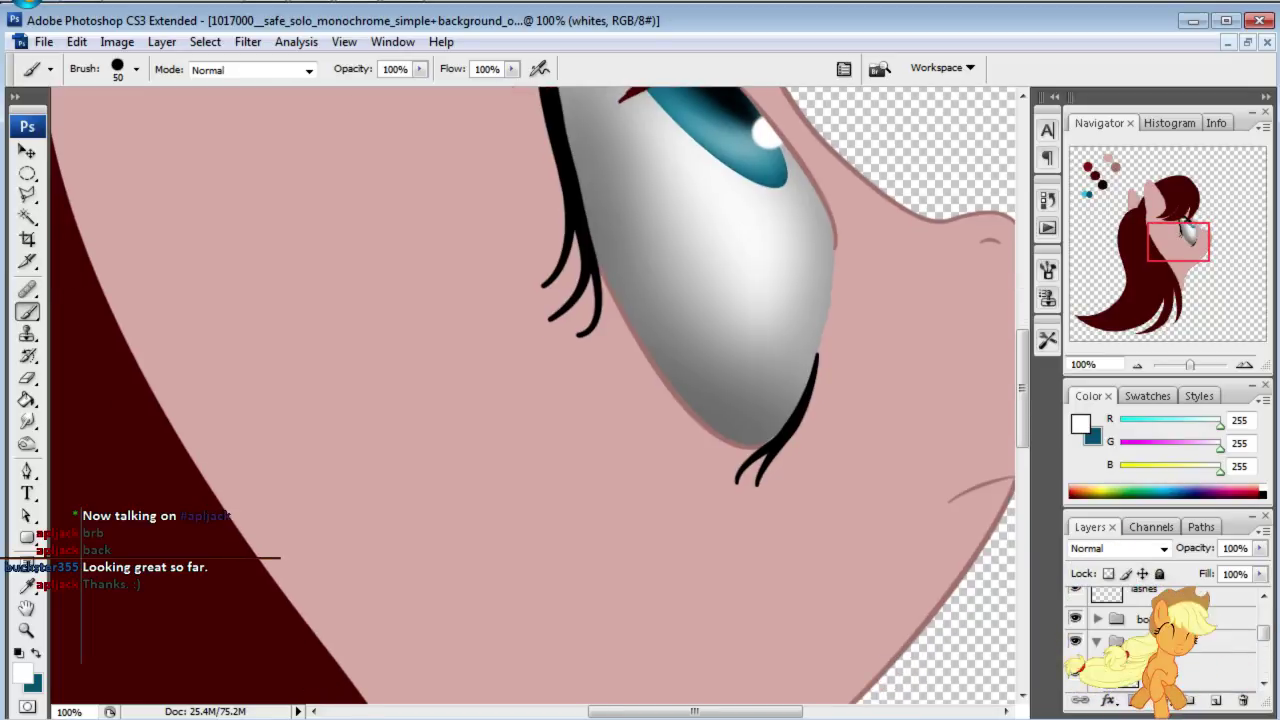
Step: Merge body-lines and the body layer above it into one body-lines layer
{"action": "left_click", "coordinate": [1097, 645]}
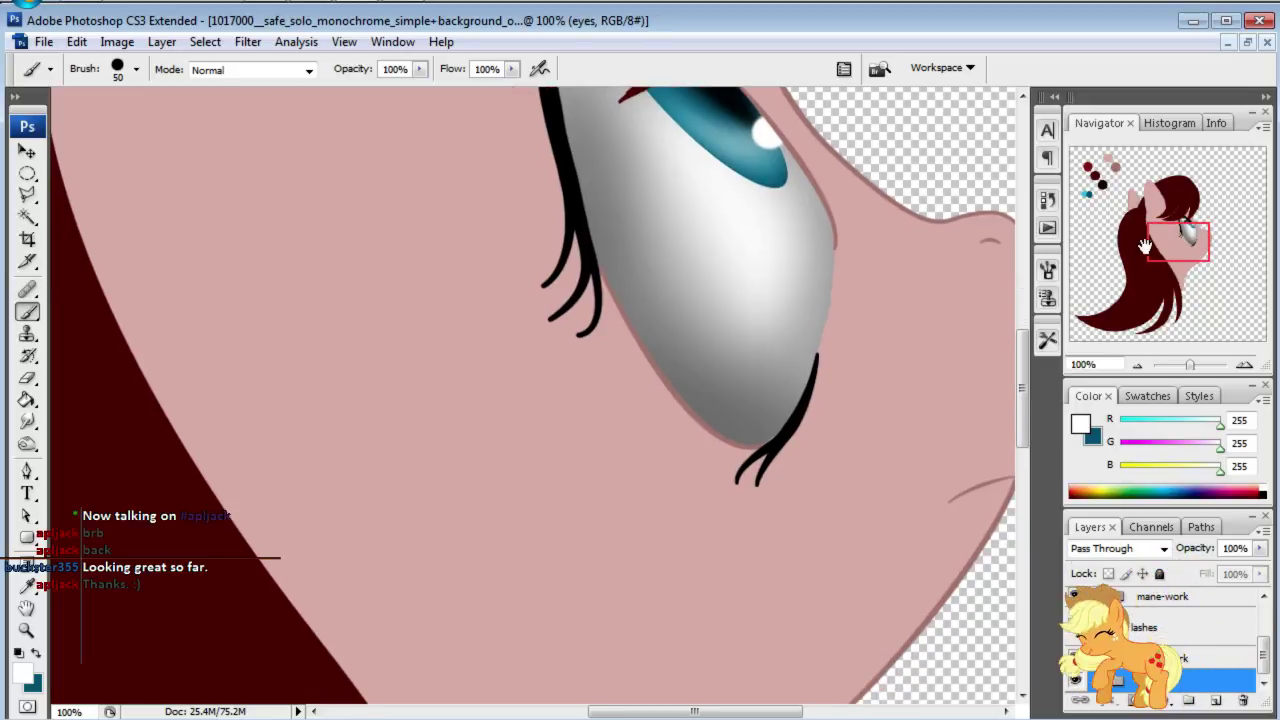
{"action": "mouse_move", "coordinate": [1170, 248]}
{"action": "left_mouse_down"}
{"action": "mouse_move", "coordinate": [1182, 234]}
{"action": "mouse_move", "coordinate": [1172, 255]}
{"action": "left_mouse_up"}
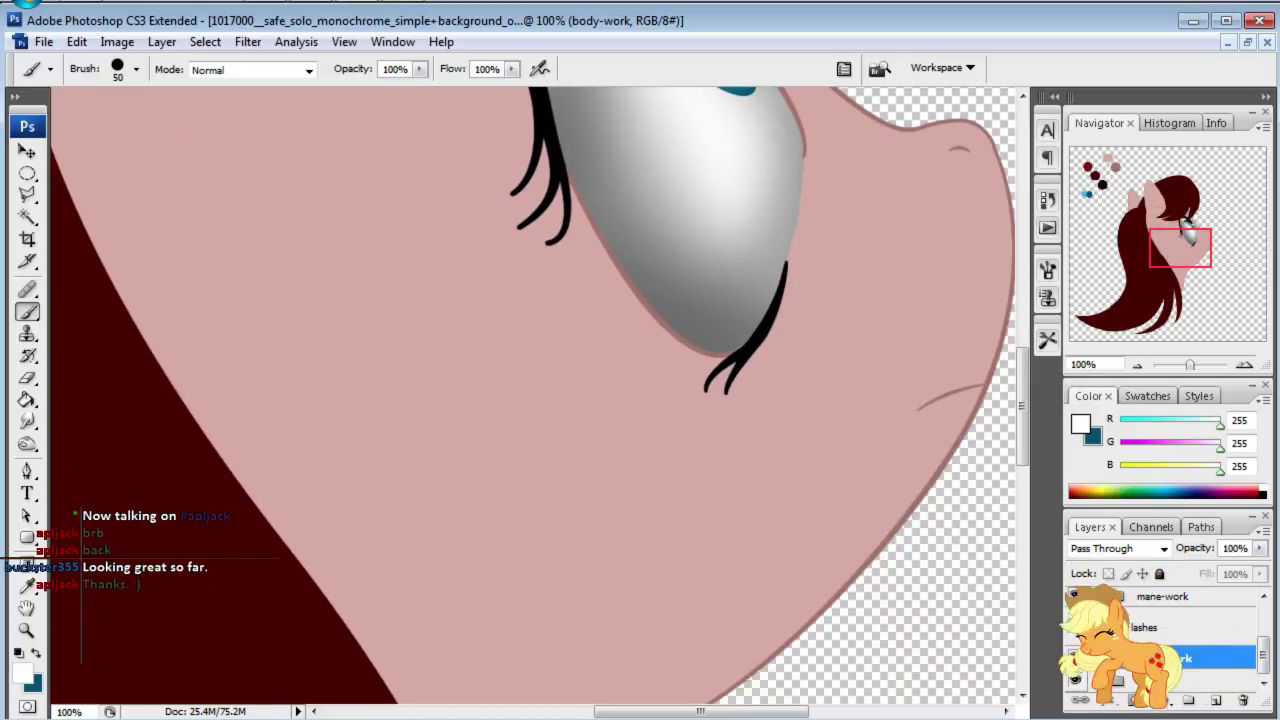
{"action": "left_click", "coordinate": [1197, 651]}
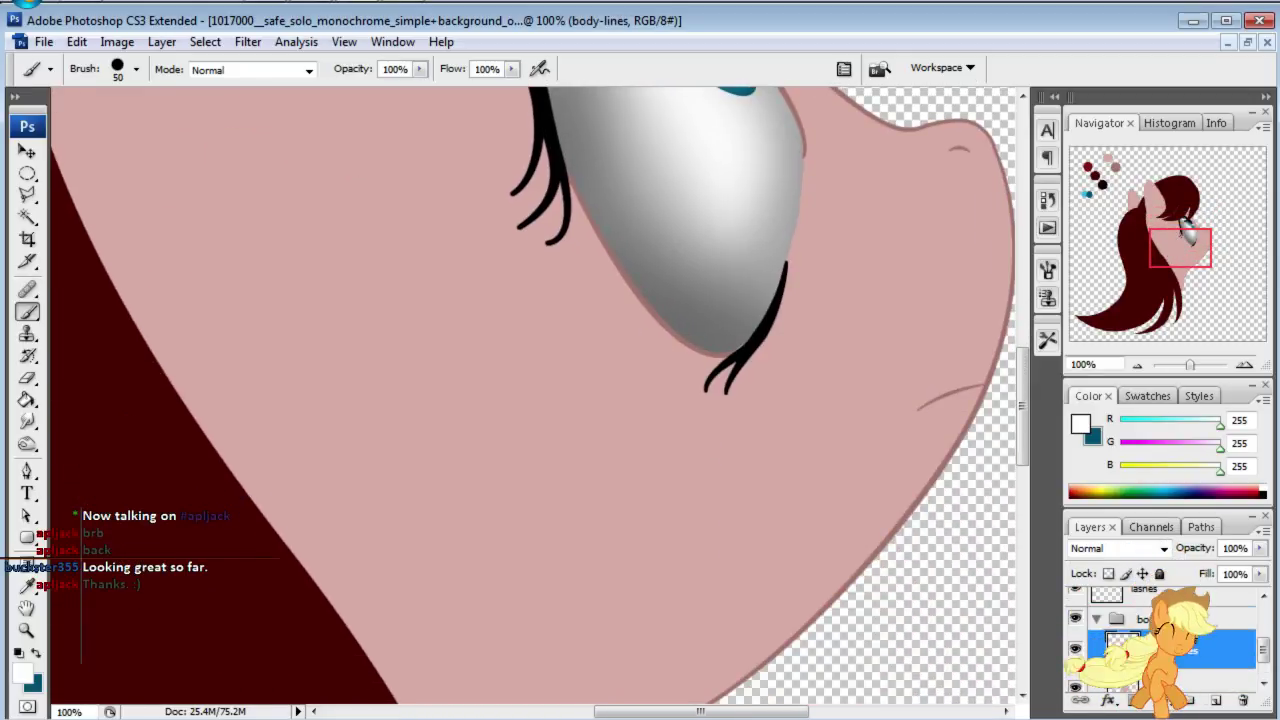
{"action": "left_click", "coordinate": [1166, 683], "text": "shift"}
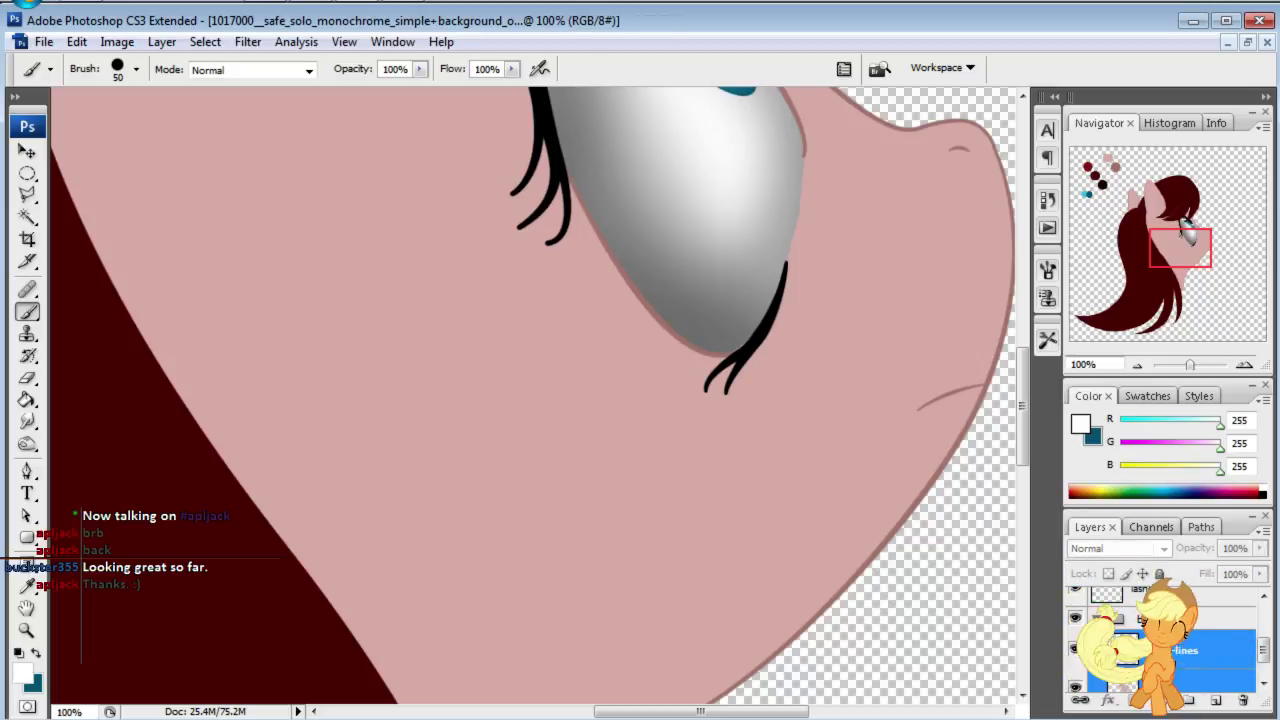
{"action": "right_click", "coordinate": [1166, 683]}
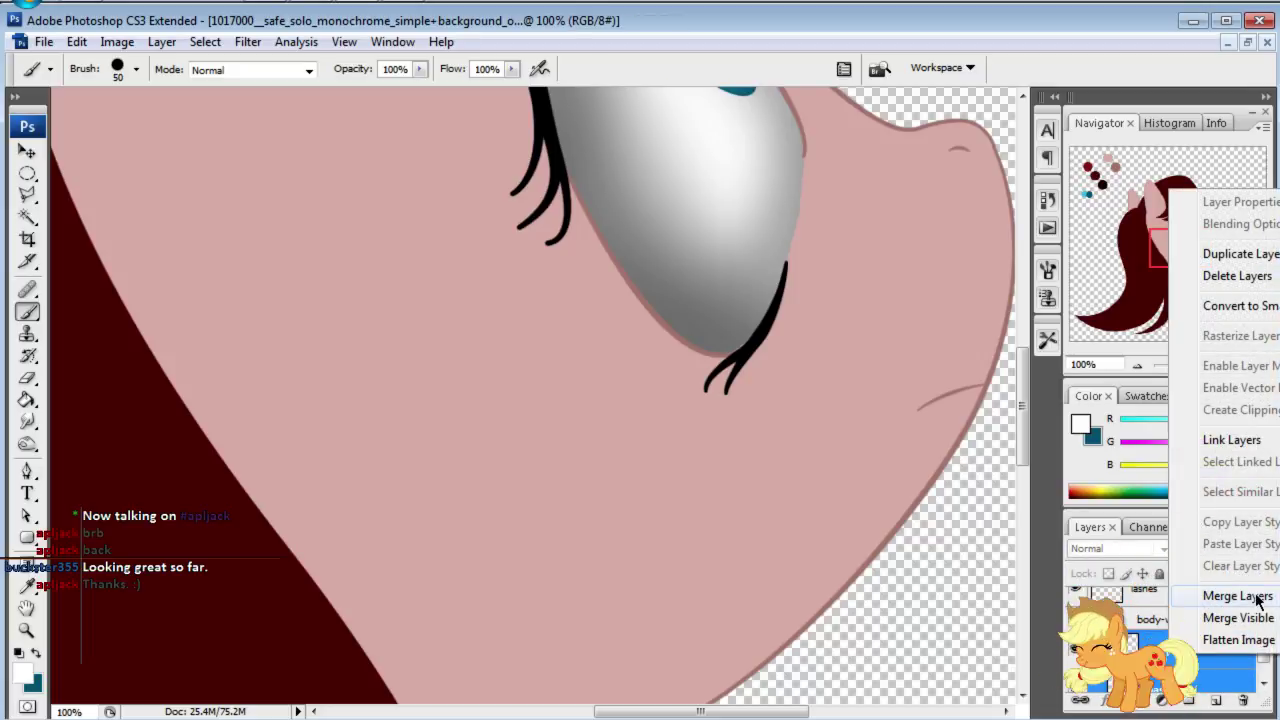
{"action": "left_click", "coordinate": [1185, 595]}
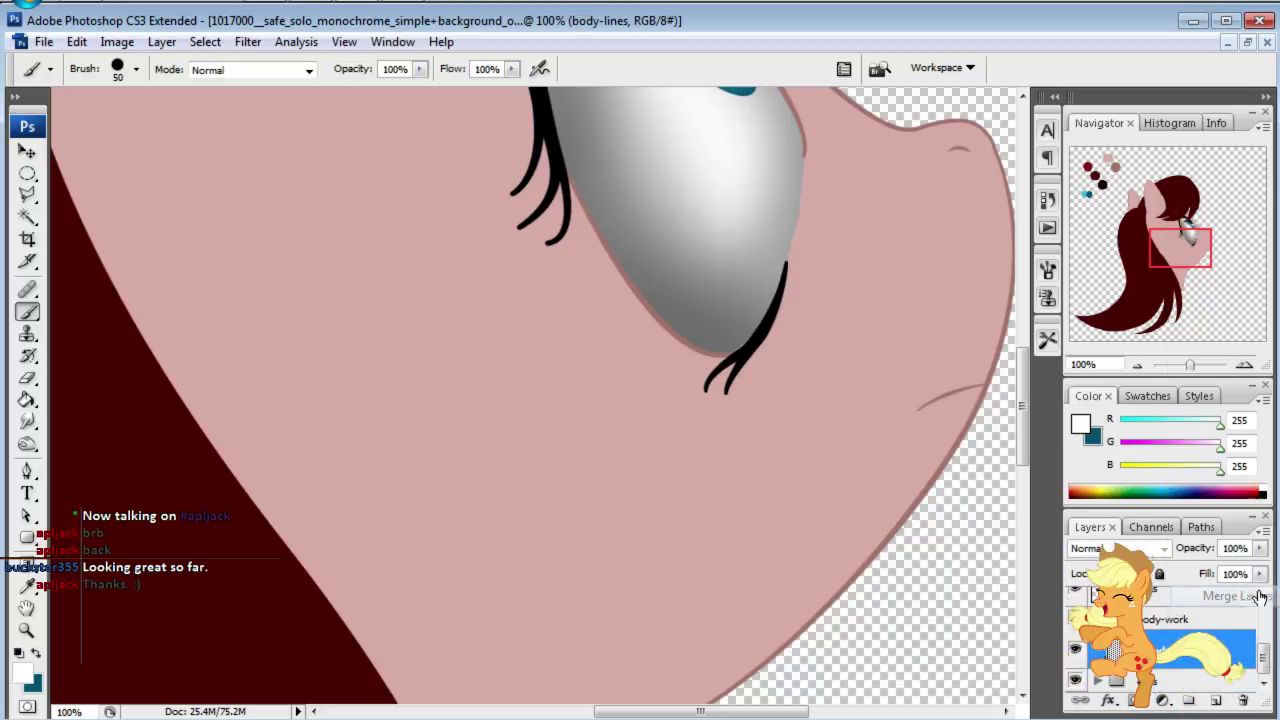
Step: Add a new layer shading1 above body-lines, set to Multiply at 35% opacity
{"action": "left_click", "coordinate": [1216, 700]}
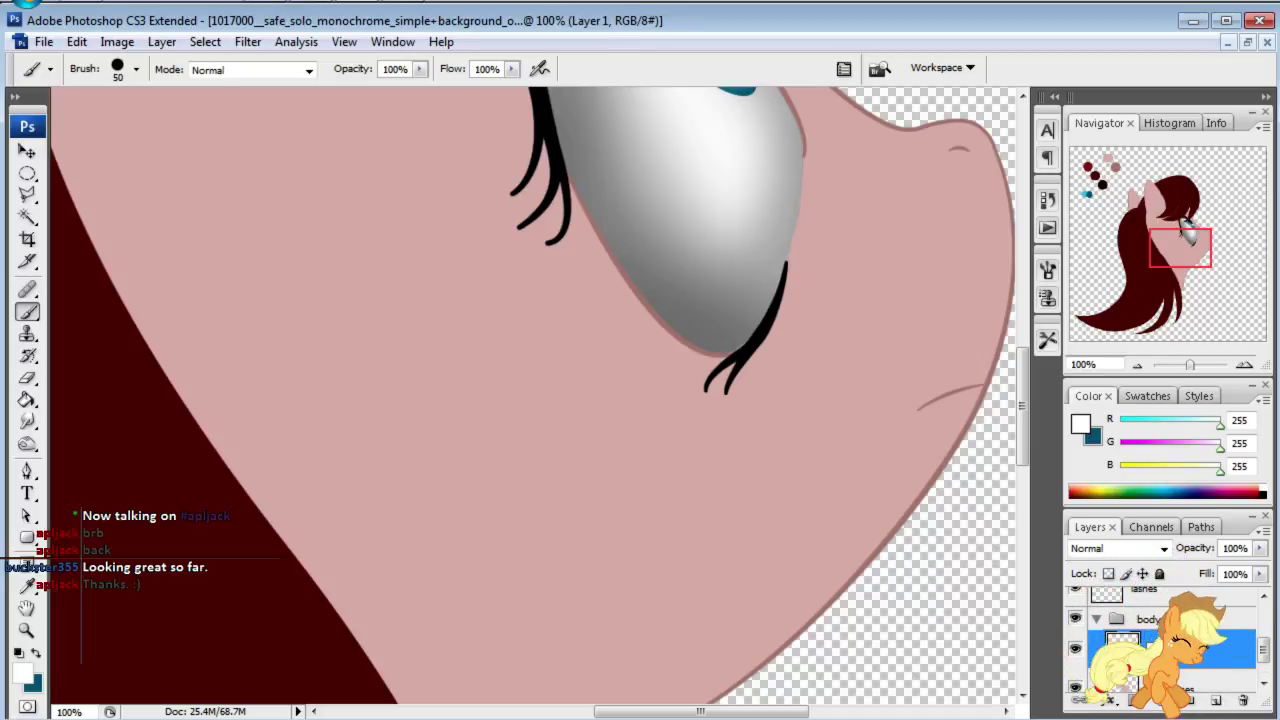
{"action": "key", "text": "Return"}
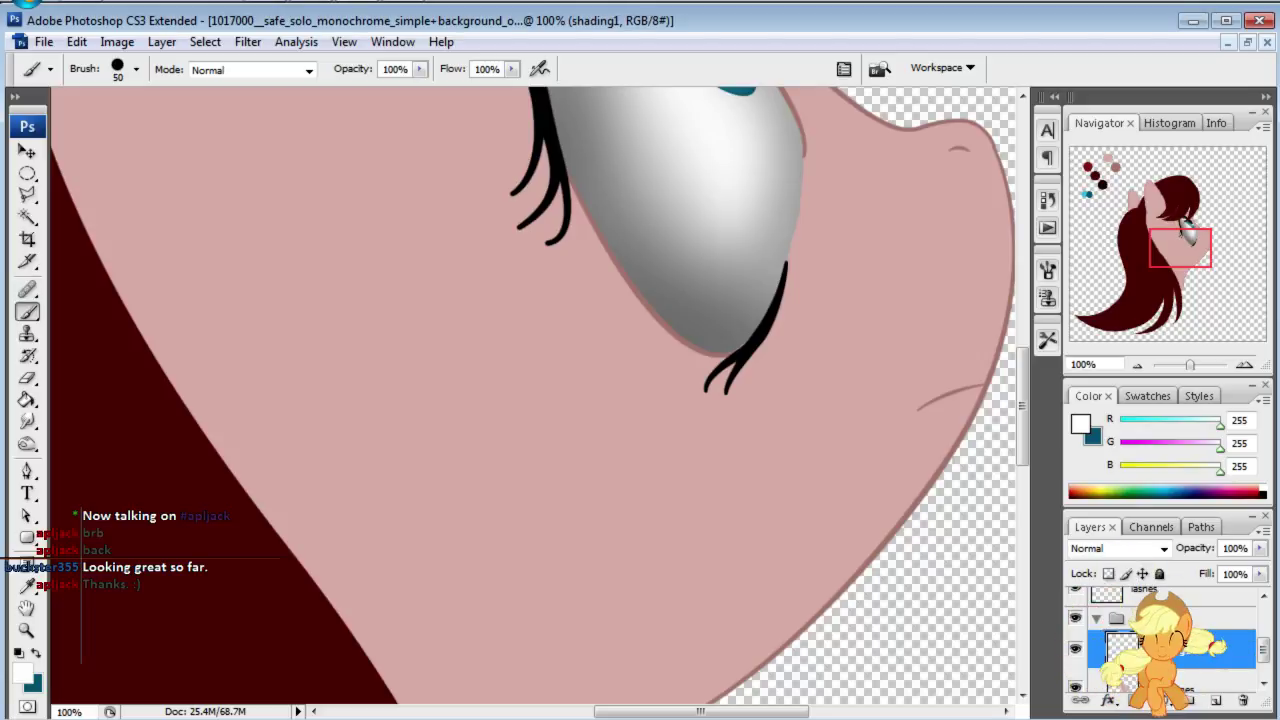
{"action": "left_click", "coordinate": [1228, 548]}
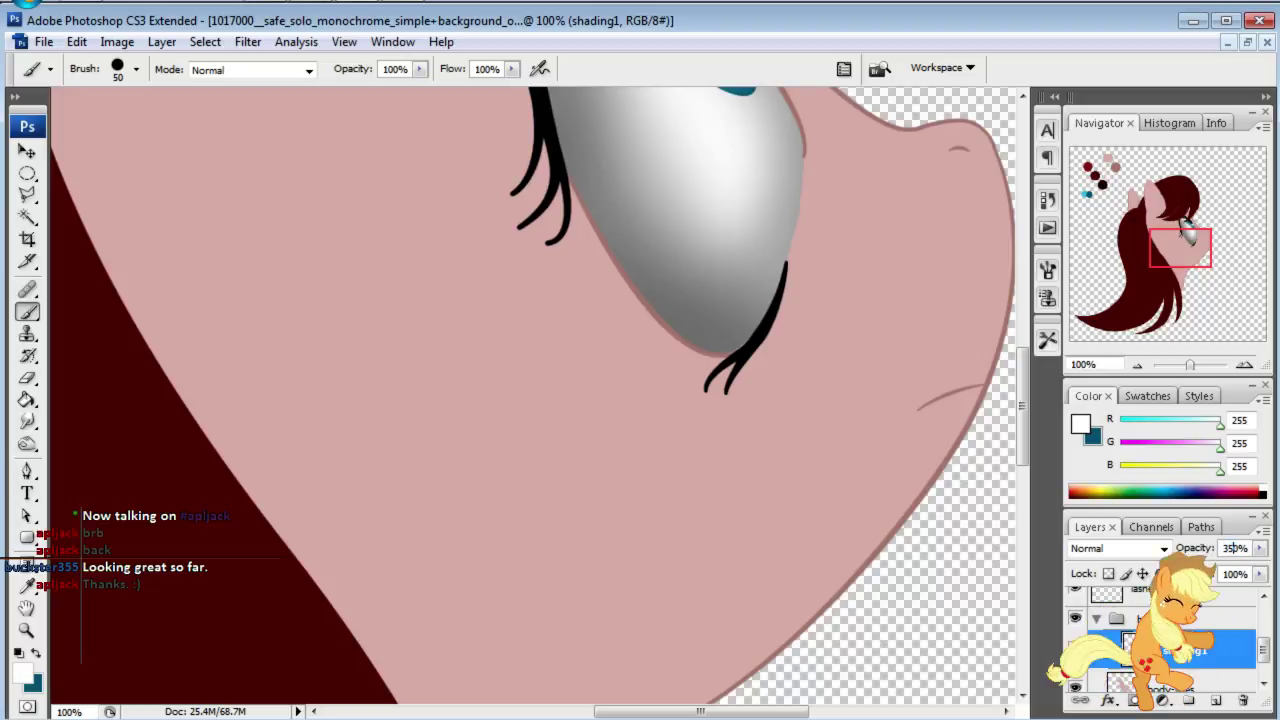
{"action": "type", "text": "35"}
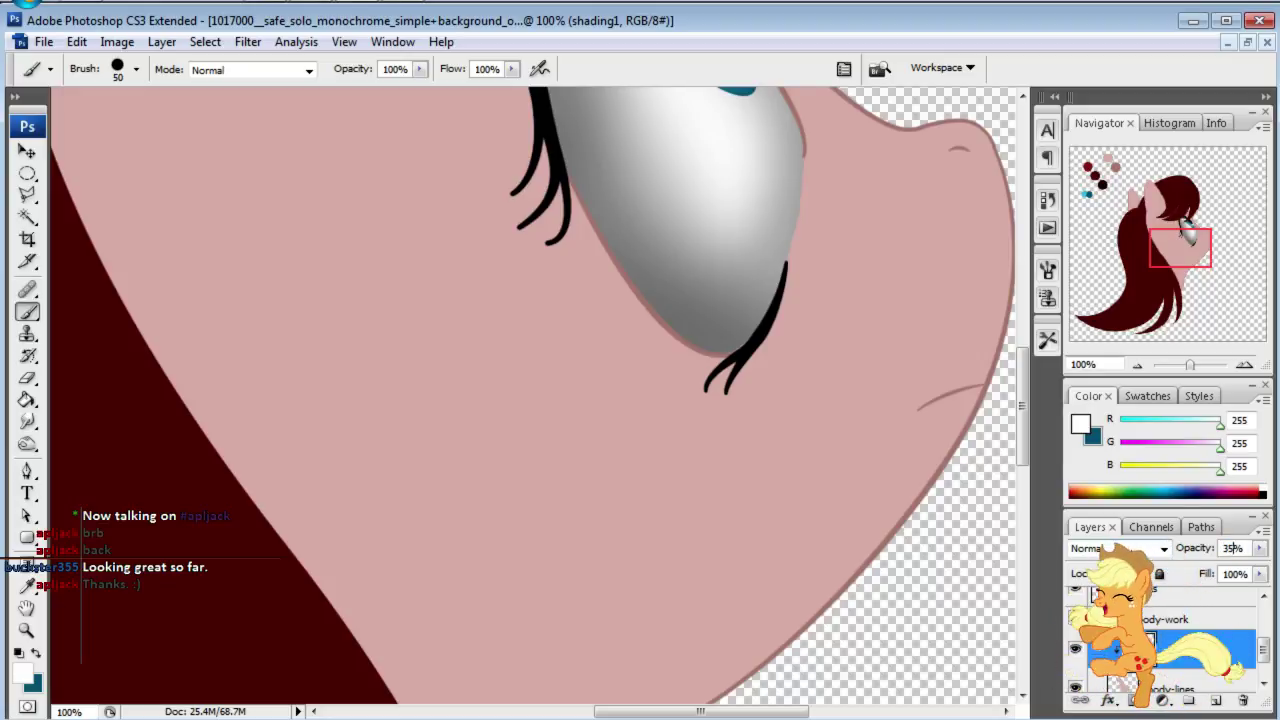
{"action": "left_click", "coordinate": [1118, 548]}
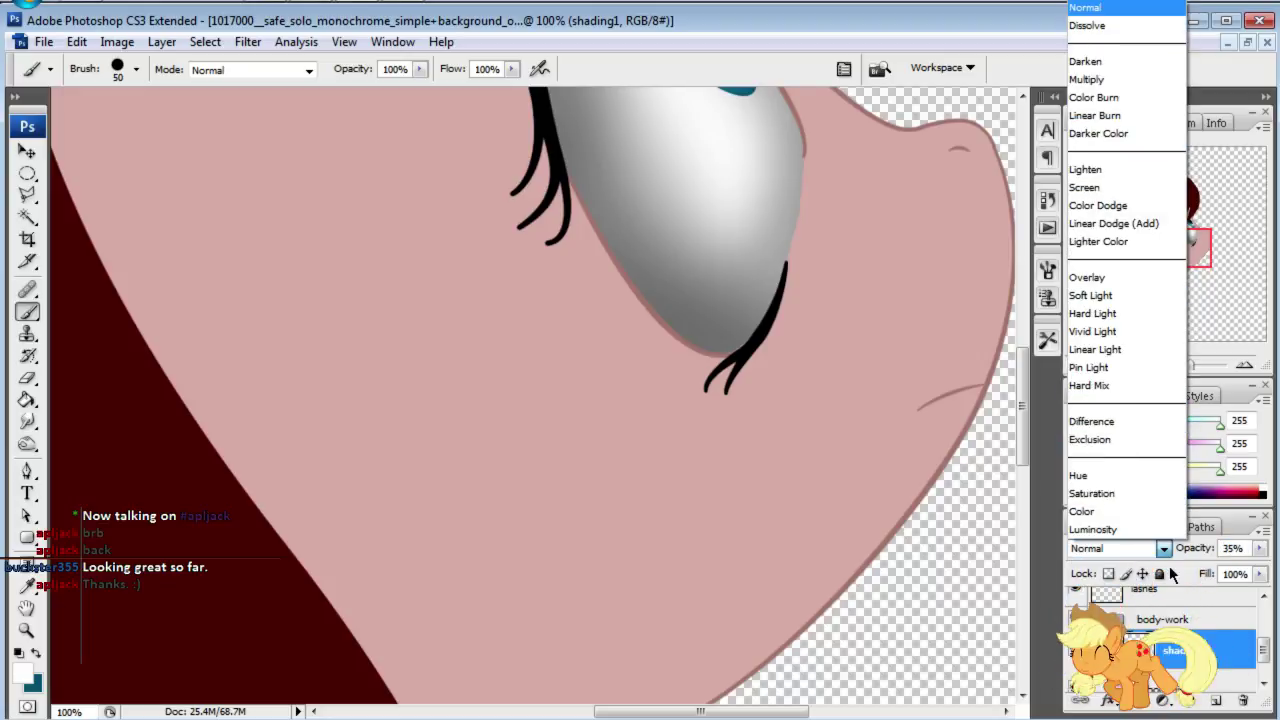
{"action": "left_click", "coordinate": [1100, 79]}
Step: Eyedrop the mauve swatch (ab807a) from the palette as the foreground colour
{"action": "left_click_drag", "start_coordinate": [1180, 250], "coordinate": [1180, 230]}
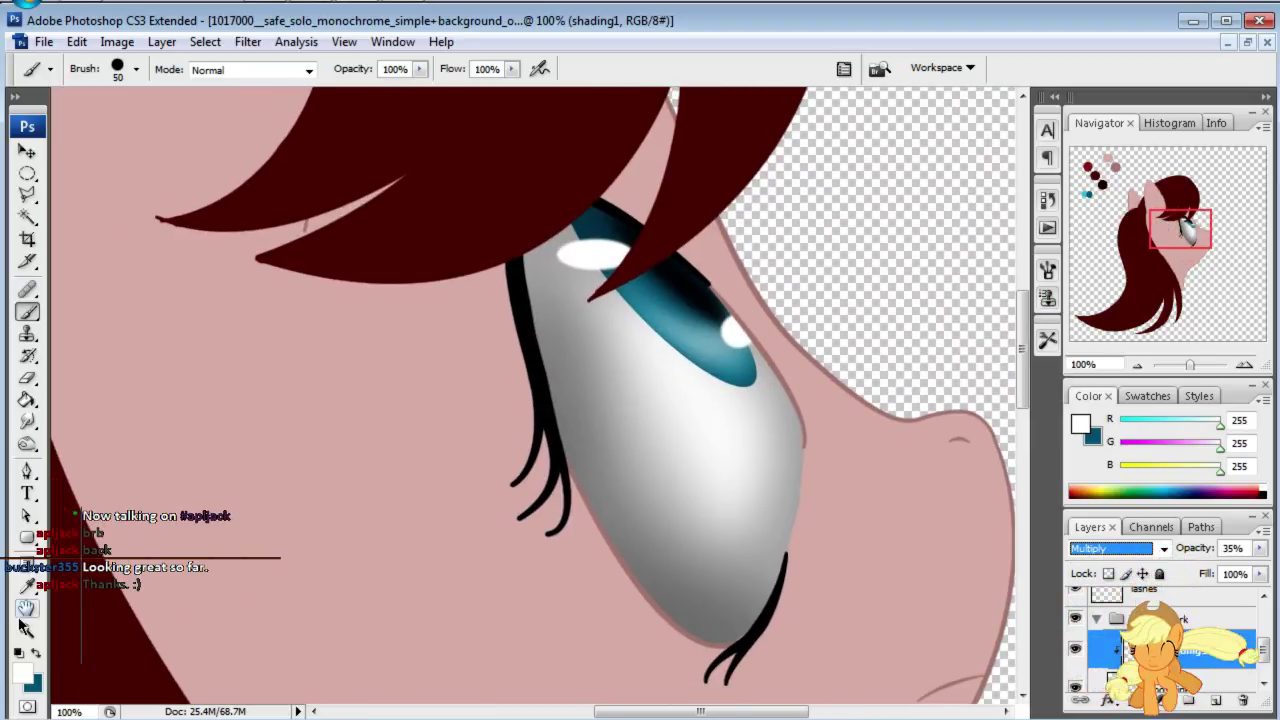
{"action": "left_click", "coordinate": [27, 585]}
{"action": "mouse_move", "coordinate": [1180, 228]}
{"action": "left_mouse_down"}
{"action": "mouse_move", "coordinate": [1102, 172]}
{"action": "mouse_move", "coordinate": [1122, 202]}
{"action": "left_mouse_up"}
{"action": "left_click", "coordinate": [707, 300]}
Step: In the foreground Color Picker, pick a dark brown and add a little blue
{"action": "left_click", "coordinate": [22, 673]}
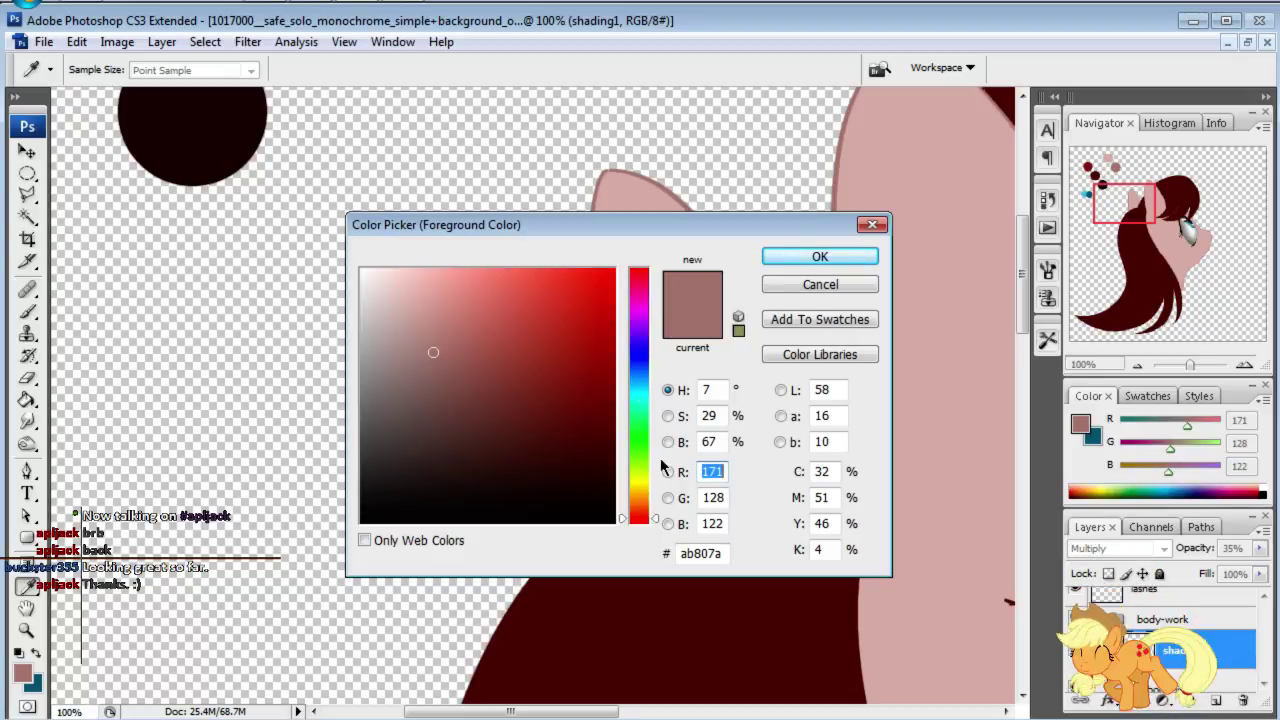
{"action": "left_click", "coordinate": [668, 472]}
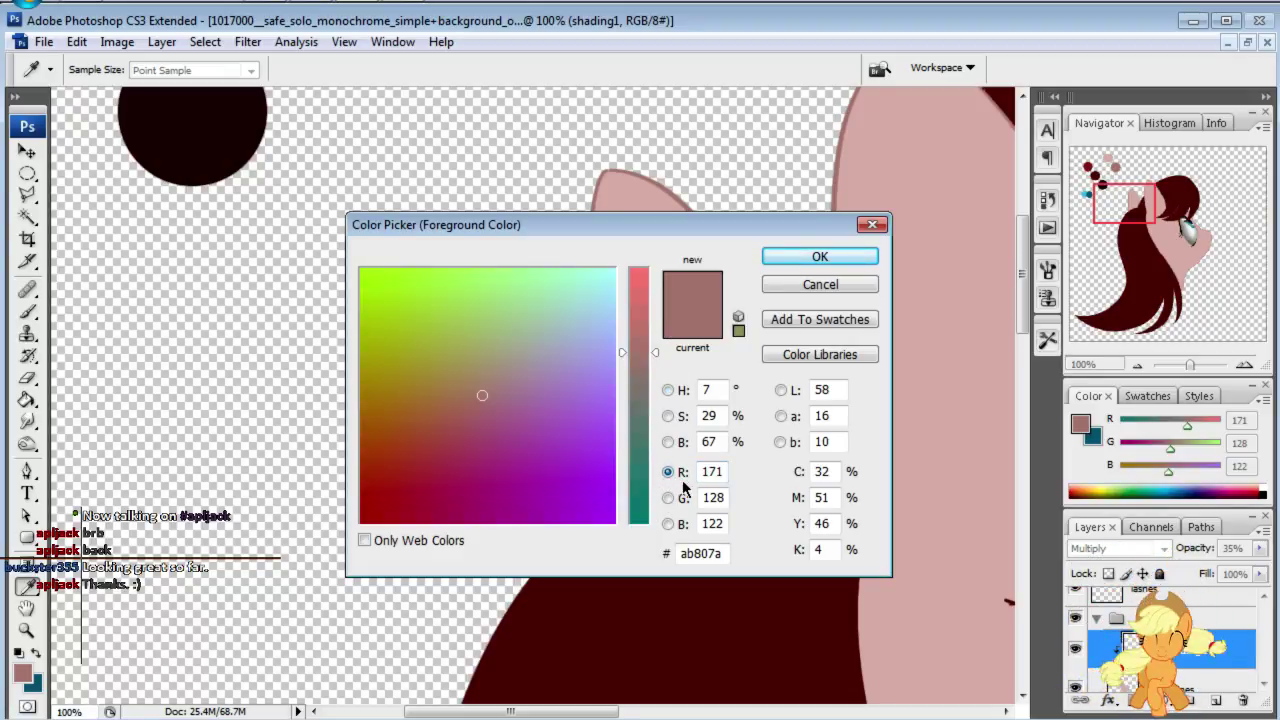
{"action": "left_click", "coordinate": [668, 442]}
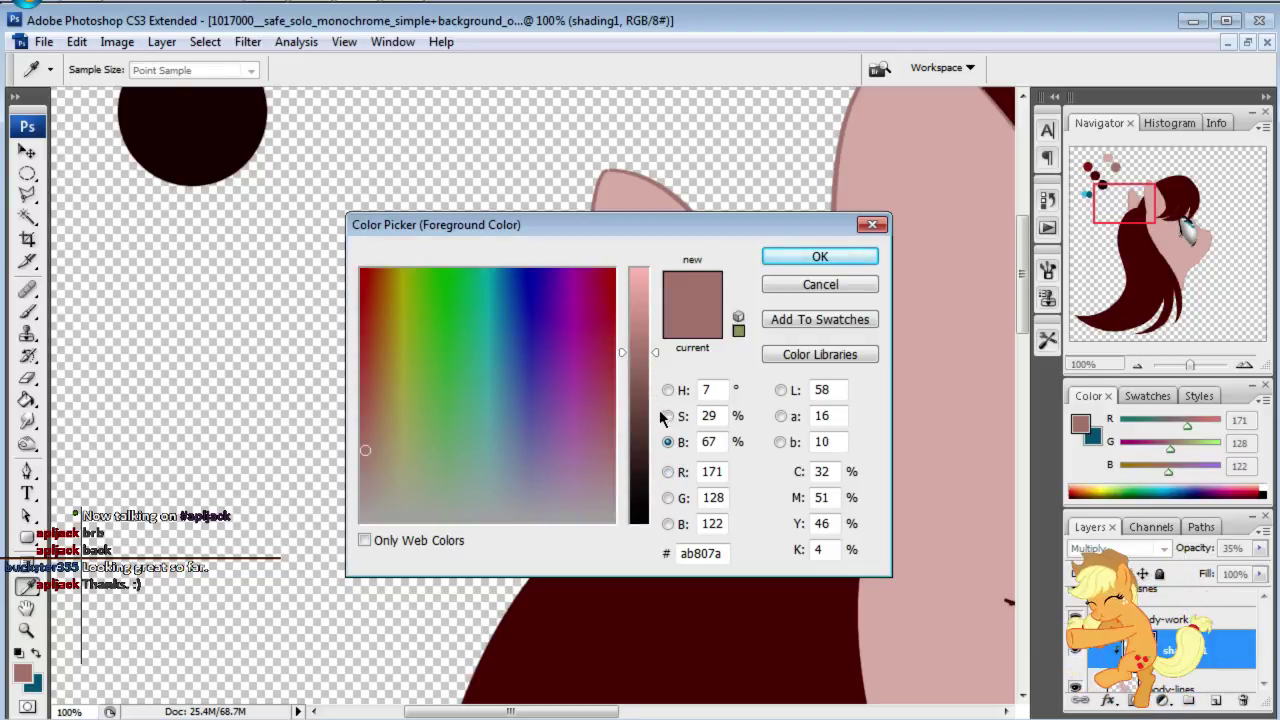
{"action": "left_click", "coordinate": [668, 390]}
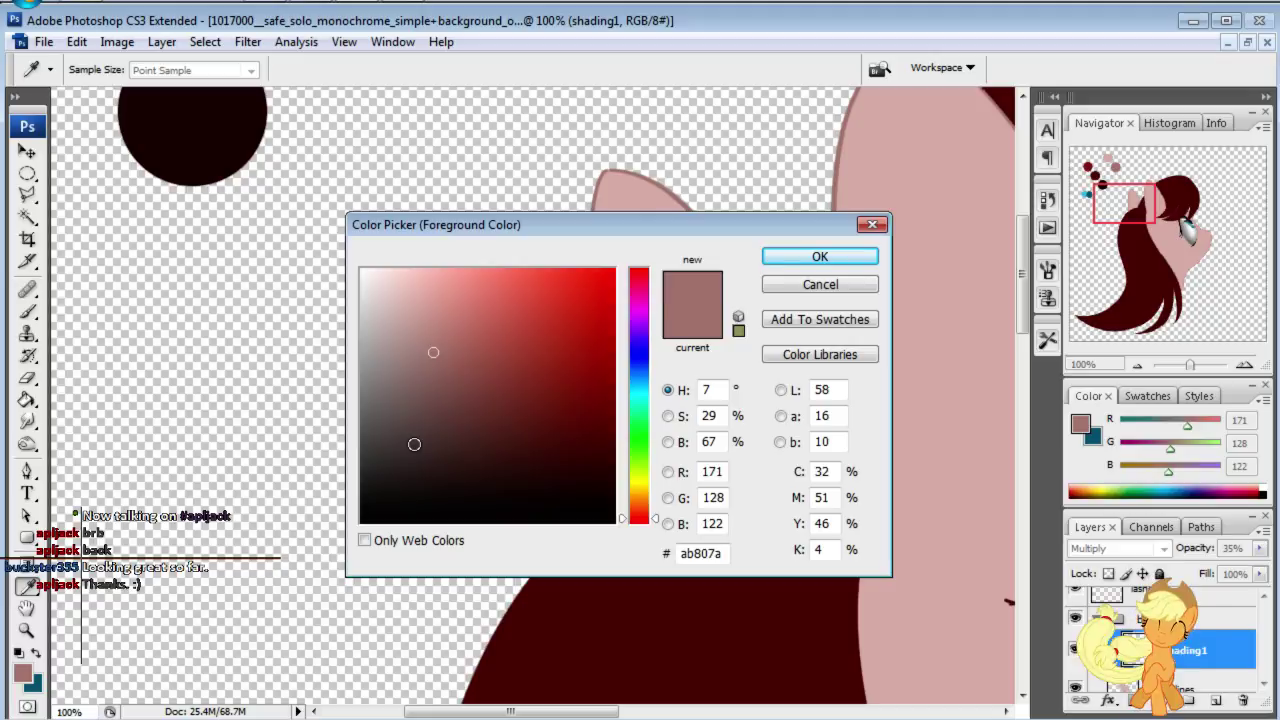
{"action": "left_click", "coordinate": [414, 444]}
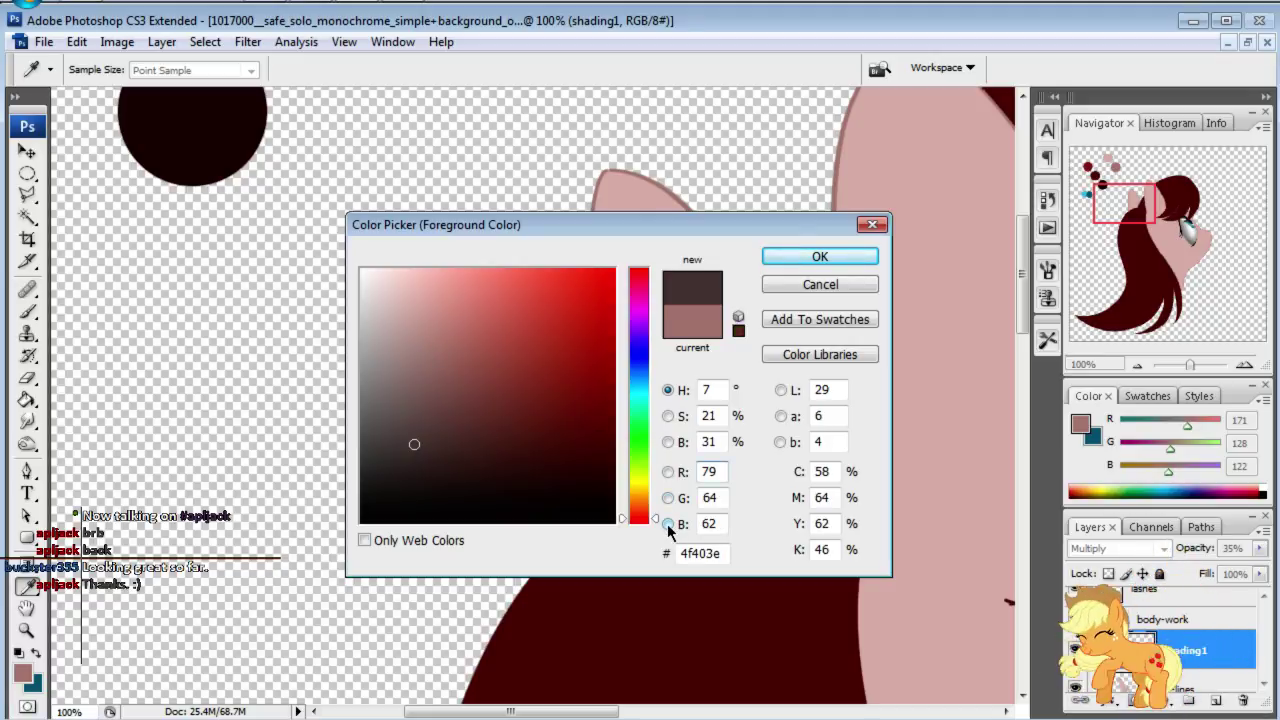
{"action": "left_click", "coordinate": [667, 525]}
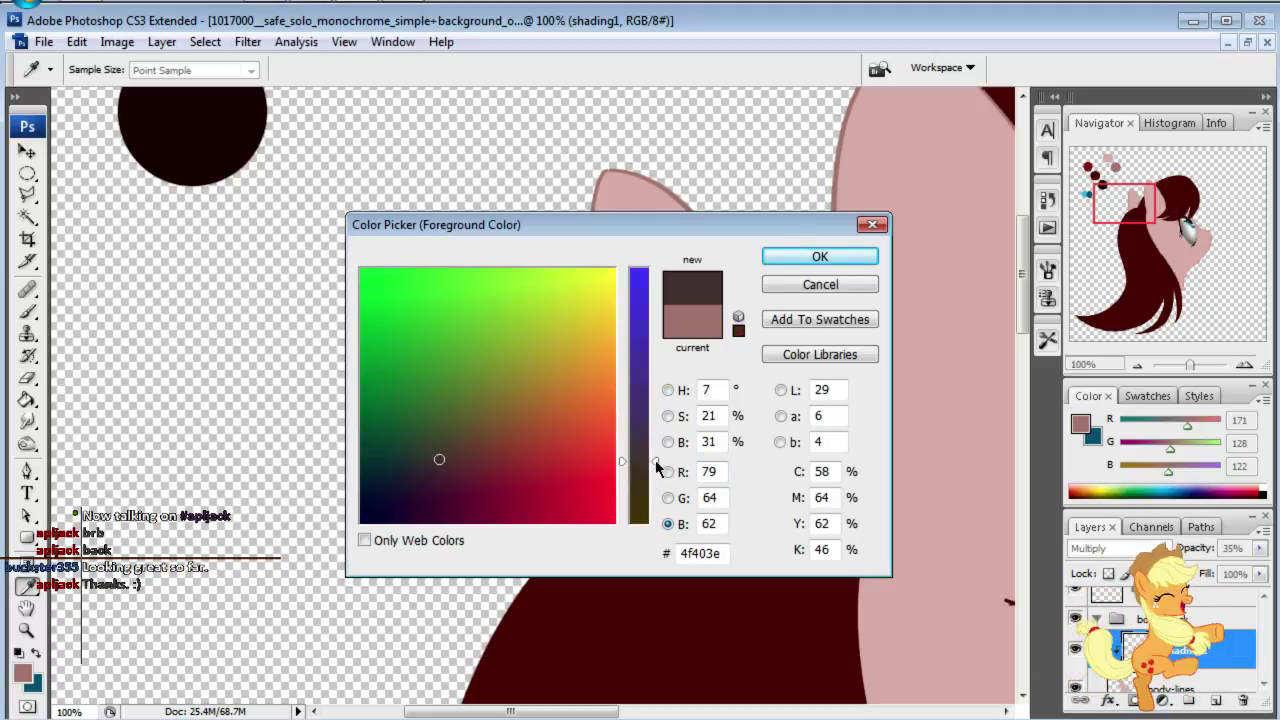
{"action": "left_click_drag", "start_coordinate": [657, 467], "coordinate": [660, 455]}
Step: Refine the foreground to a very dark plum, 312328, and confirm it
{"action": "left_click", "coordinate": [668, 498]}
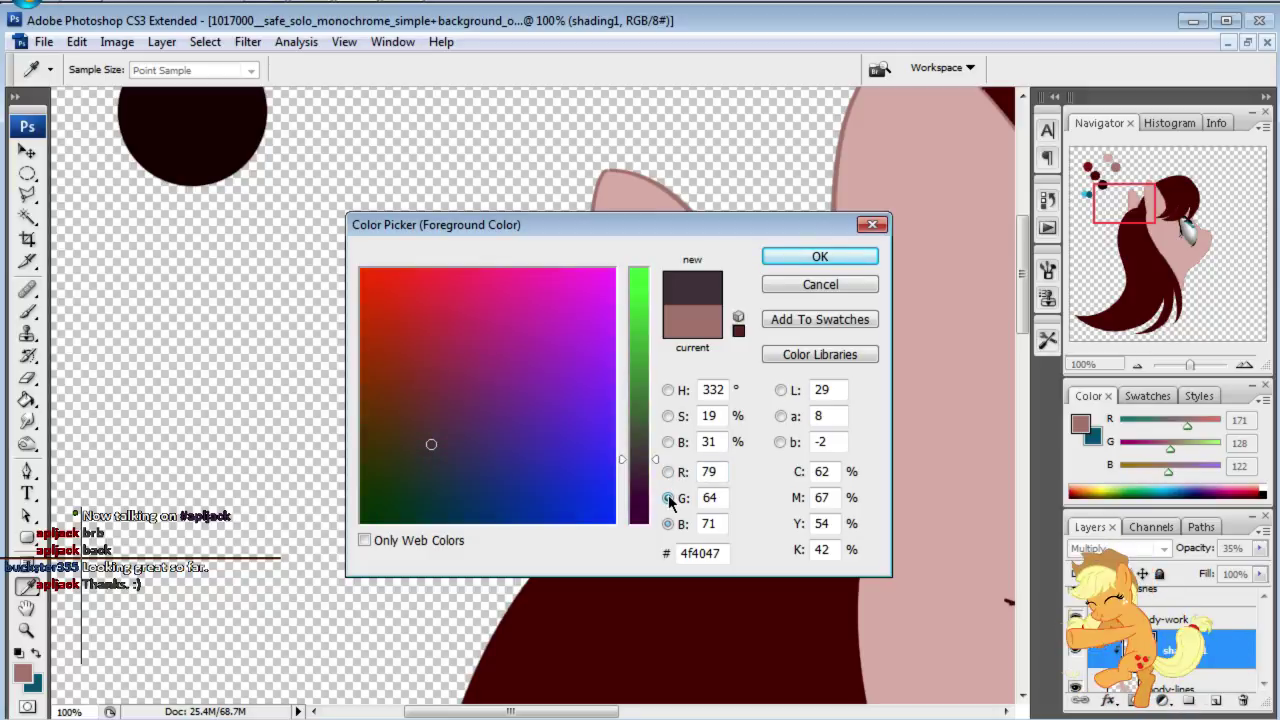
{"action": "left_click", "coordinate": [668, 472]}
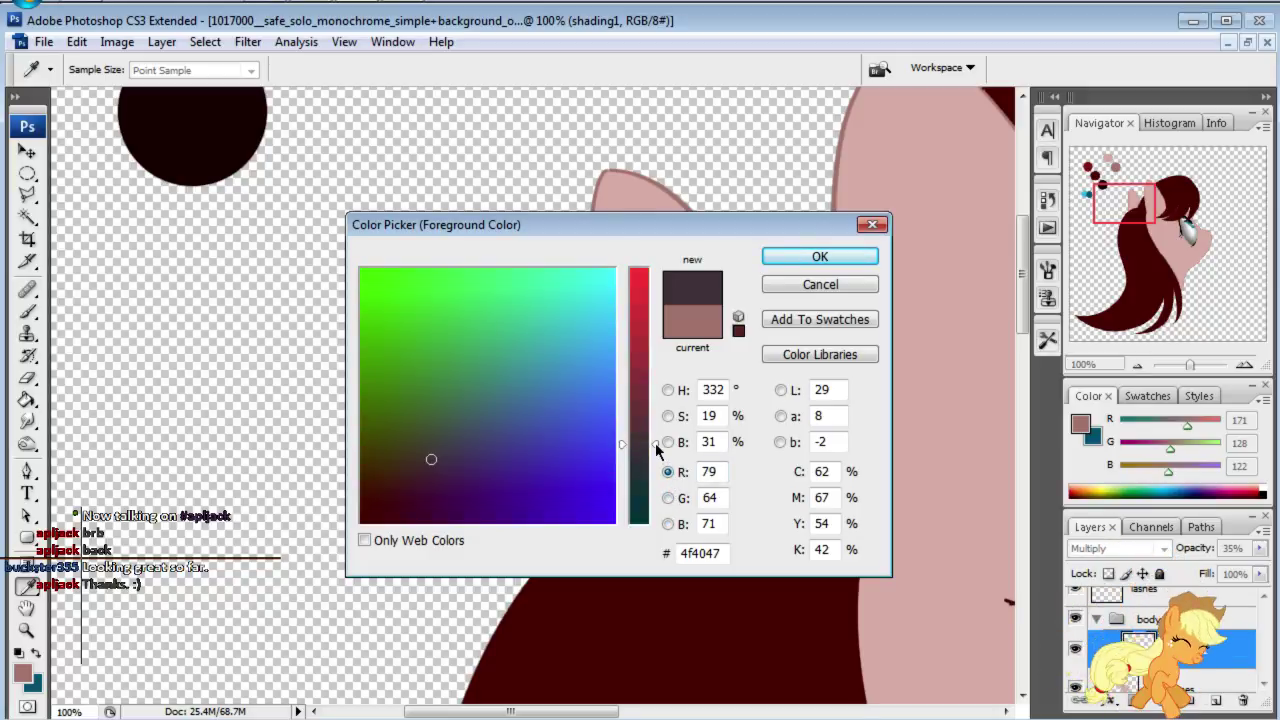
{"action": "left_click_drag", "start_coordinate": [657, 443], "coordinate": [659, 428]}
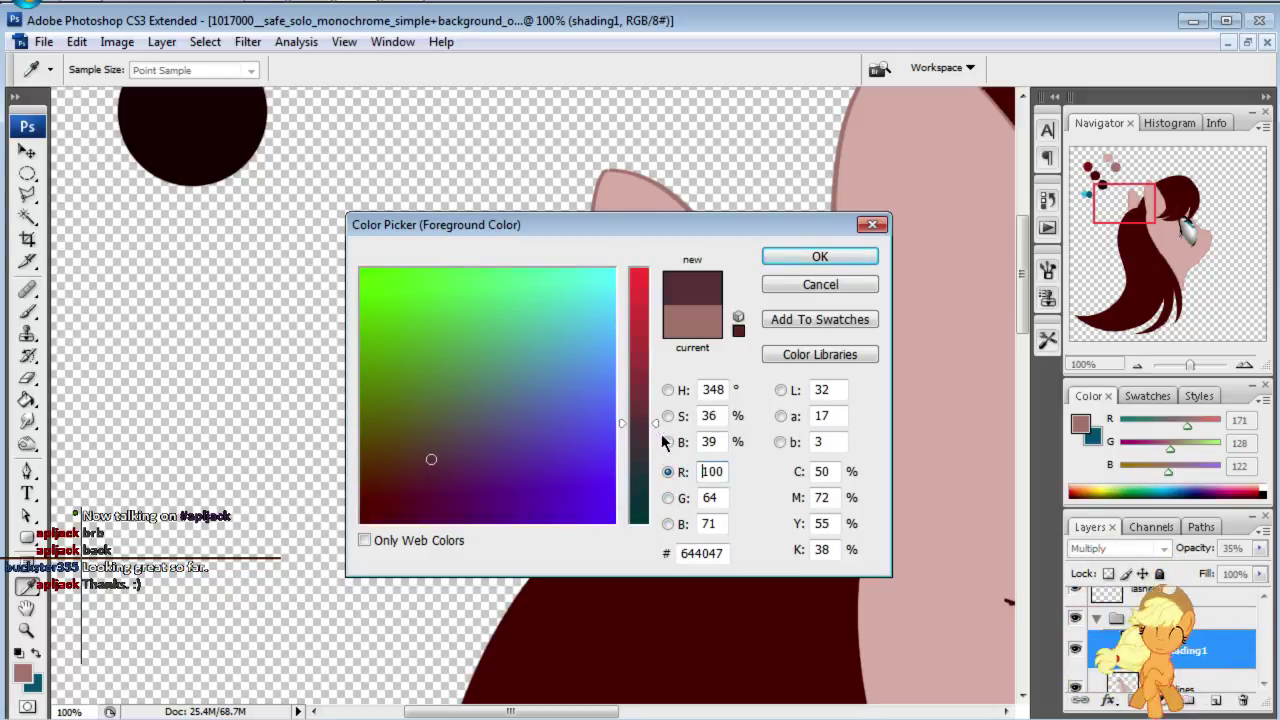
{"action": "left_click", "coordinate": [668, 390]}
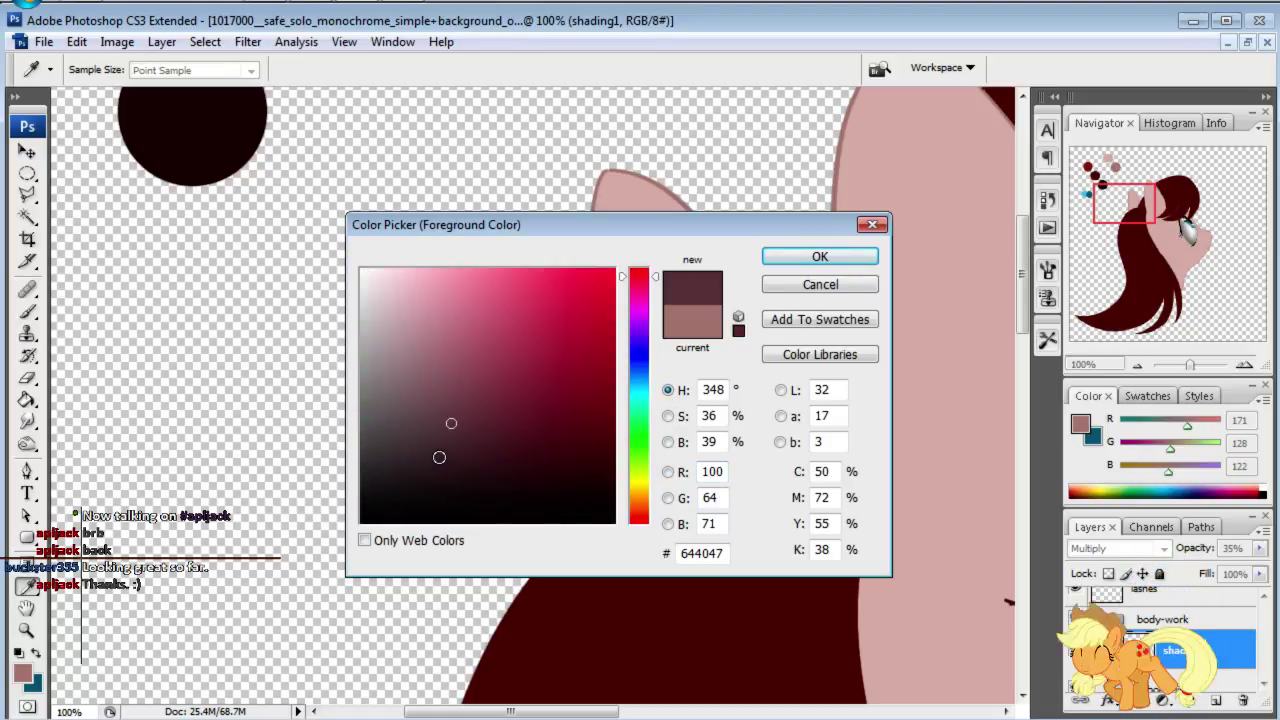
{"action": "mouse_move", "coordinate": [438, 459]}
{"action": "left_mouse_down"}
{"action": "mouse_move", "coordinate": [416, 462]}
{"action": "mouse_move", "coordinate": [429, 500]}
{"action": "mouse_move", "coordinate": [447, 482]}
{"action": "mouse_move", "coordinate": [434, 474]}
{"action": "left_mouse_up"}
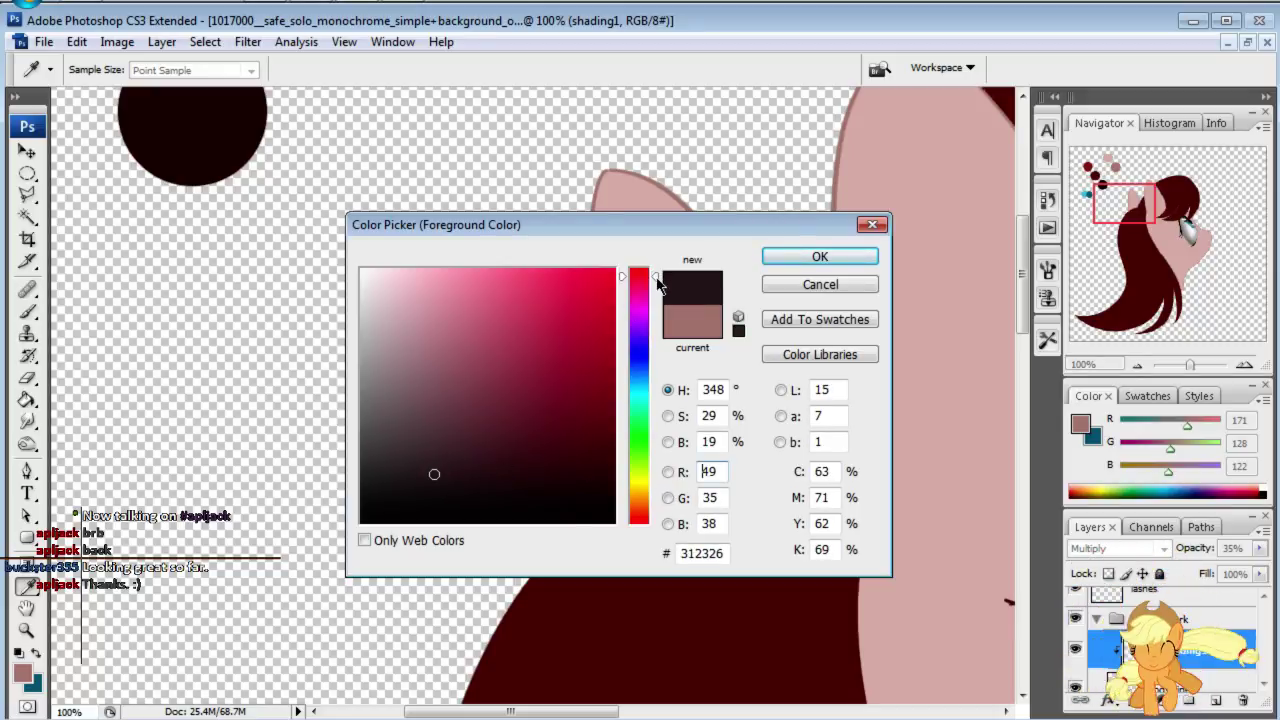
{"action": "left_click_drag", "start_coordinate": [659, 287], "coordinate": [659, 290]}
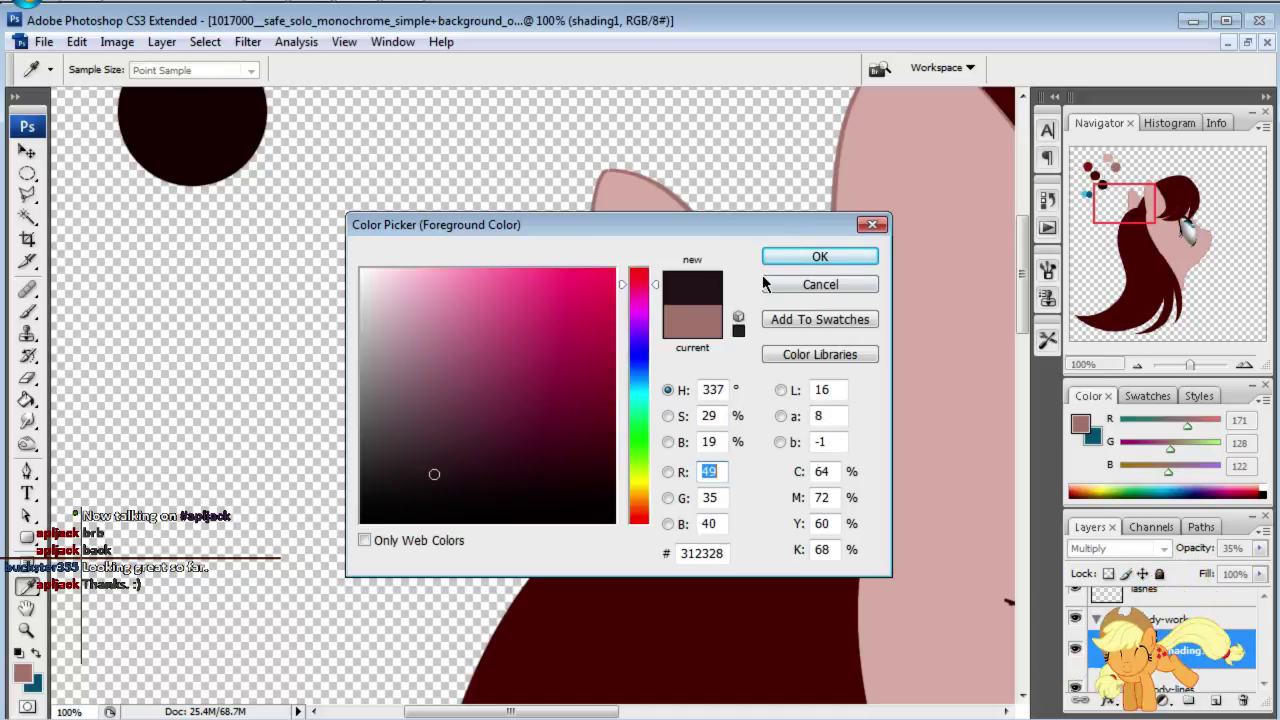
{"action": "left_click", "coordinate": [819, 257]}
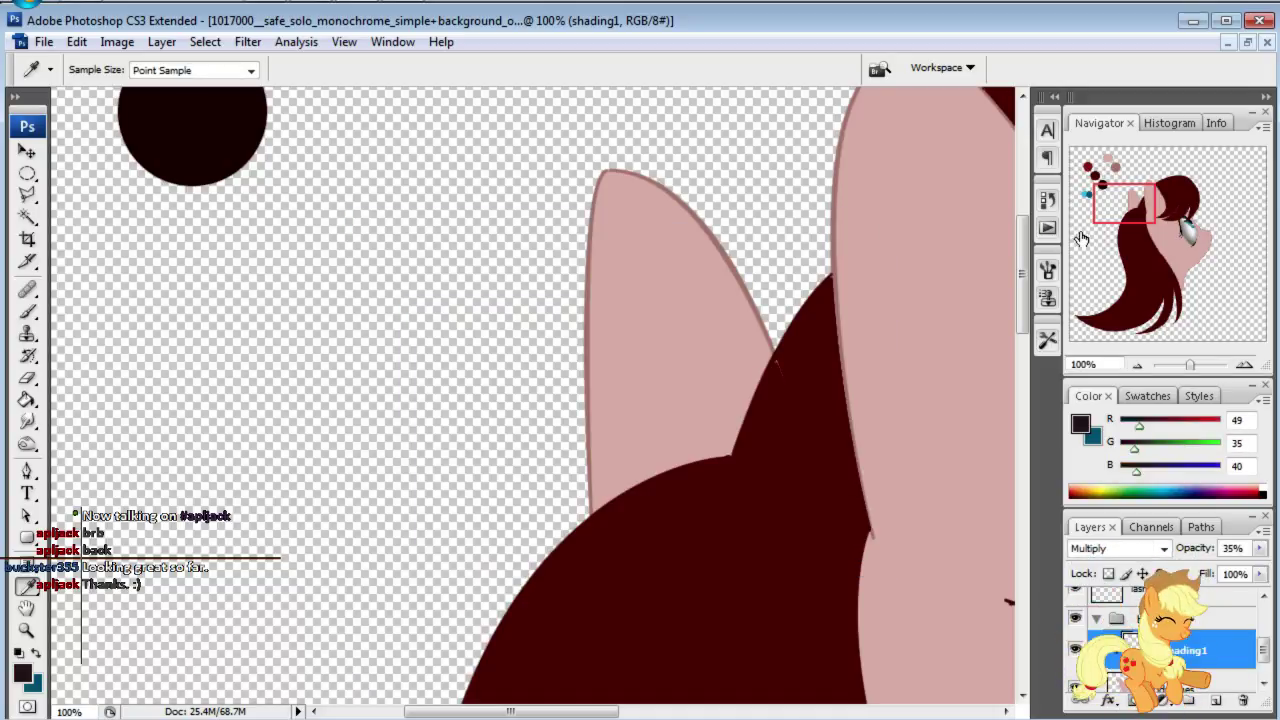
Step: With a size 90 brush, dab the dark plum as a swatch dot on the palette layer
{"action": "mouse_move", "coordinate": [1138, 215]}
{"action": "left_mouse_down"}
{"action": "mouse_move", "coordinate": [1172, 235]}
{"action": "mouse_move", "coordinate": [1124, 196]}
{"action": "left_mouse_up"}
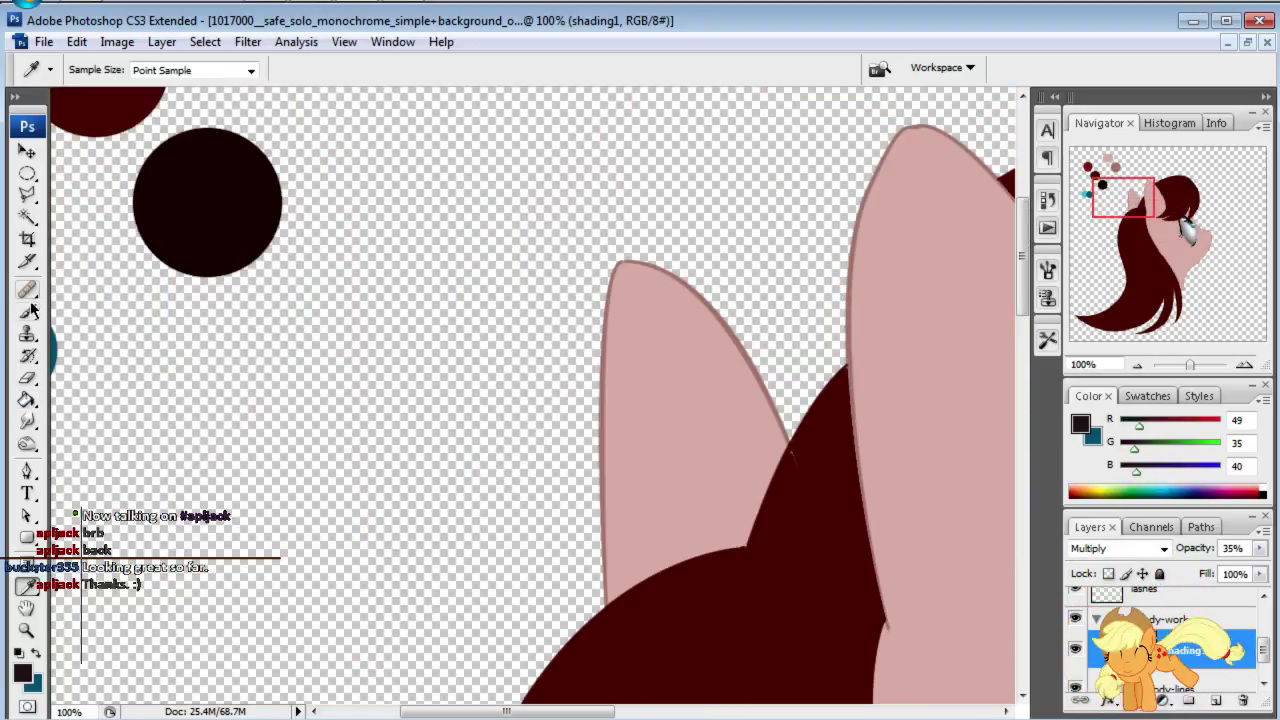
{"action": "left_click", "coordinate": [27, 311]}
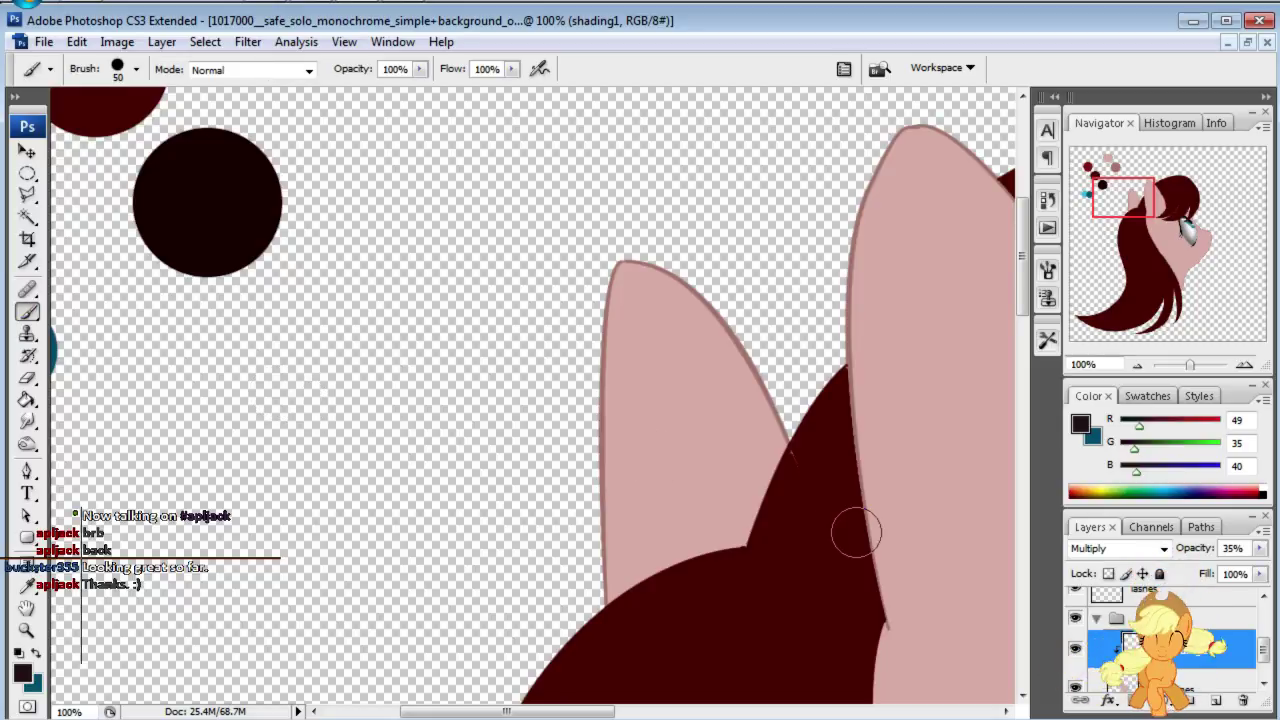
{"action": "key", "text": "bracketright"}
{"action": "left_click_drag", "start_coordinate": [1136, 207], "coordinate": [1148, 176]}
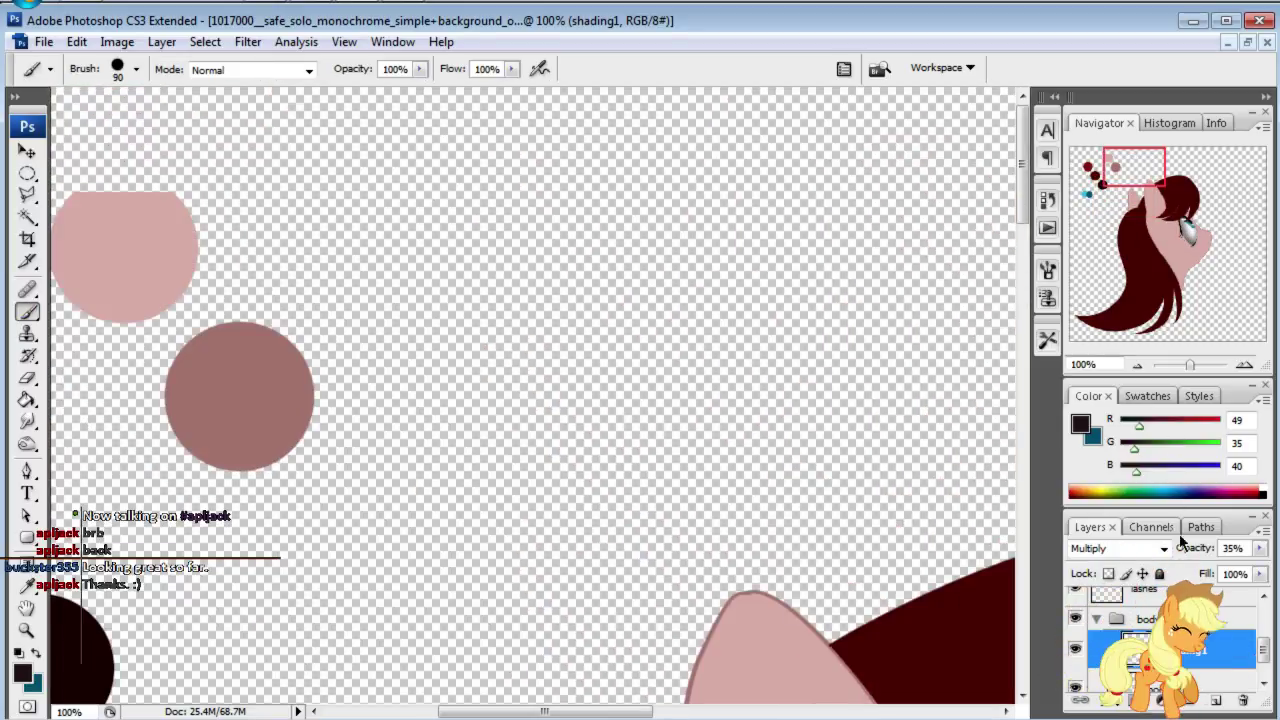
{"action": "left_click", "coordinate": [1148, 607]}
{"action": "left_click", "coordinate": [515, 182]}
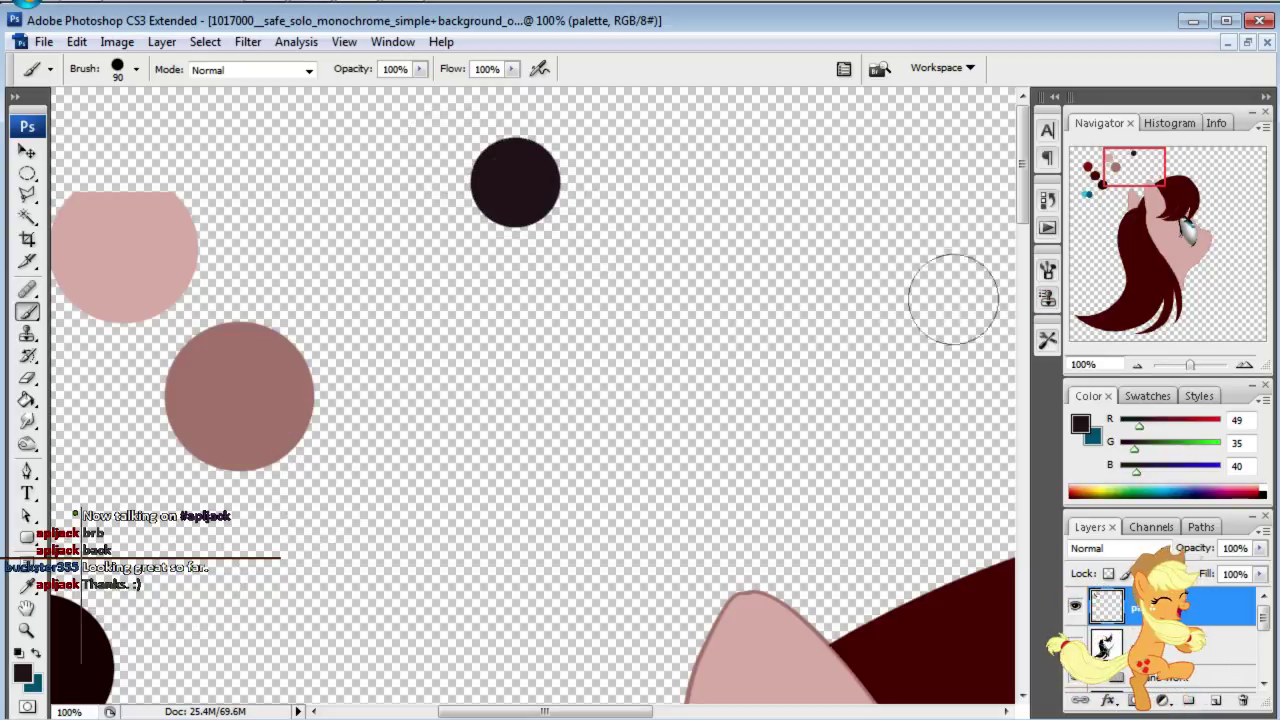
{"action": "left_click", "coordinate": [1159, 228]}
{"action": "left_click_drag", "start_coordinate": [1159, 228], "coordinate": [1158, 204]}
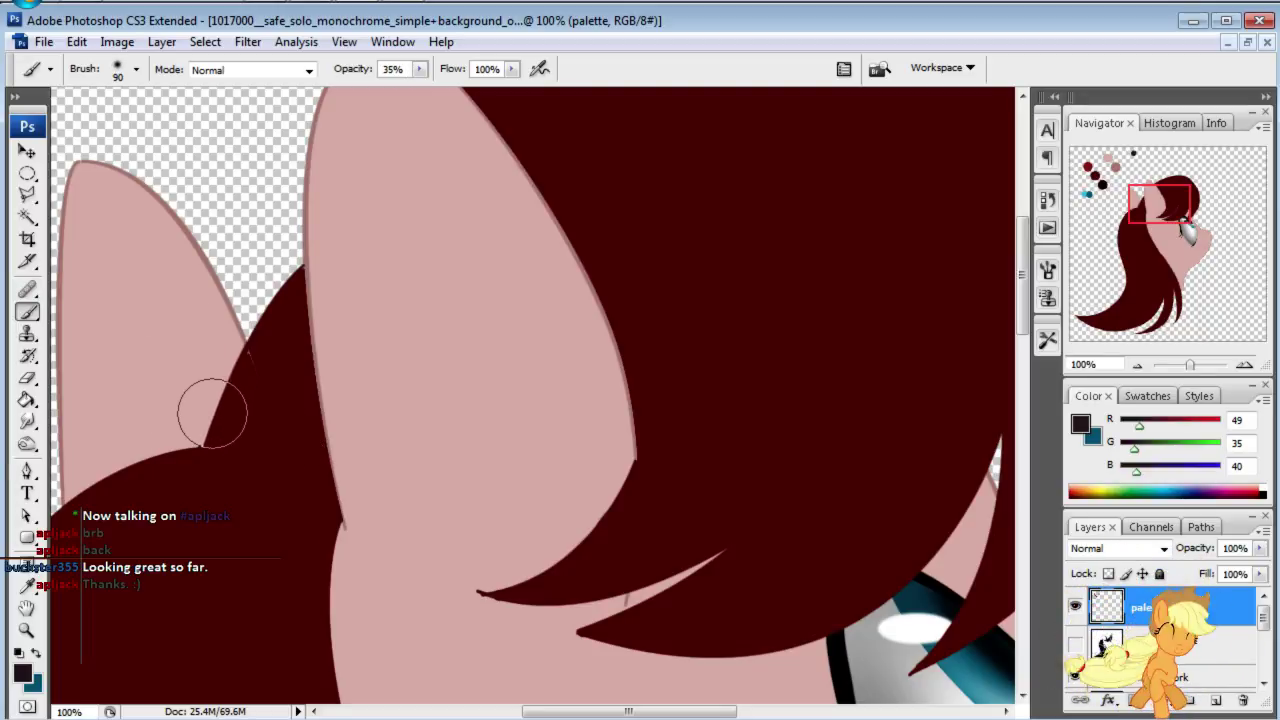
{"action": "scroll", "coordinate": [1160, 640], "scroll_direction": "down", "scroll_amount": 2}
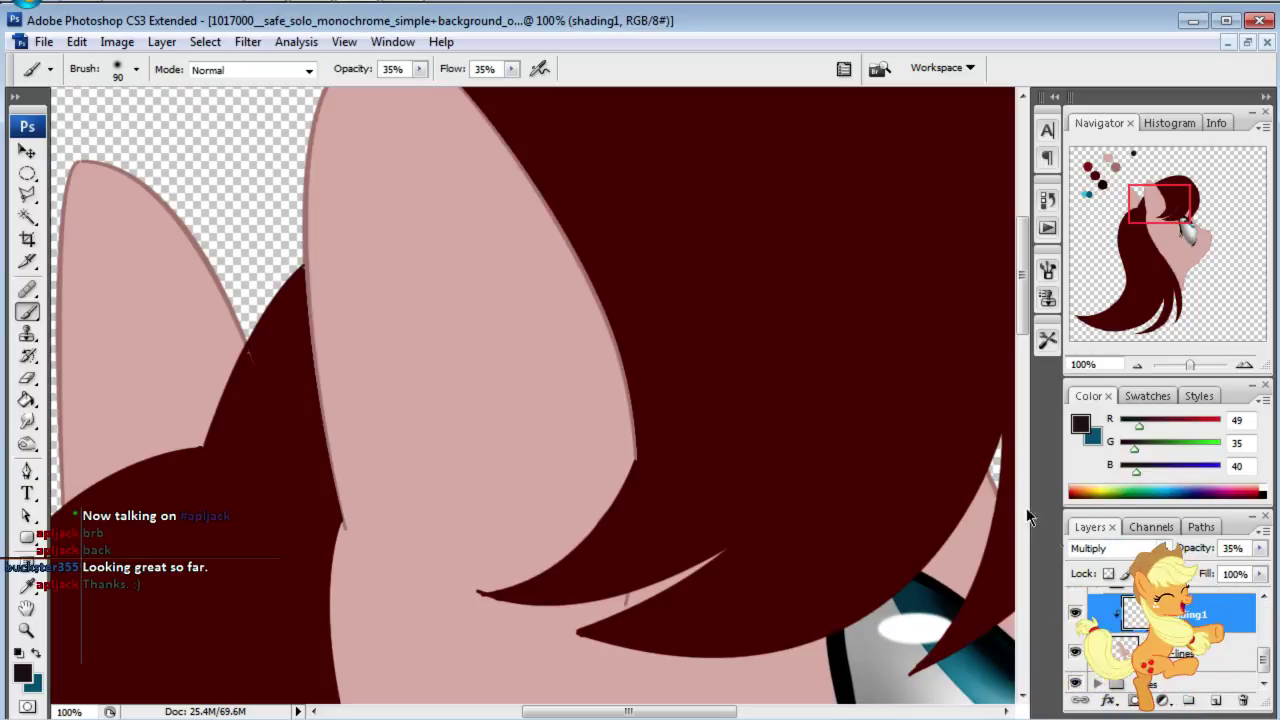
Step: Zoom the view to 50% and undo the faint stray stroke on the neck
{"action": "left_click_drag", "start_coordinate": [1165, 203], "coordinate": [1191, 239]}
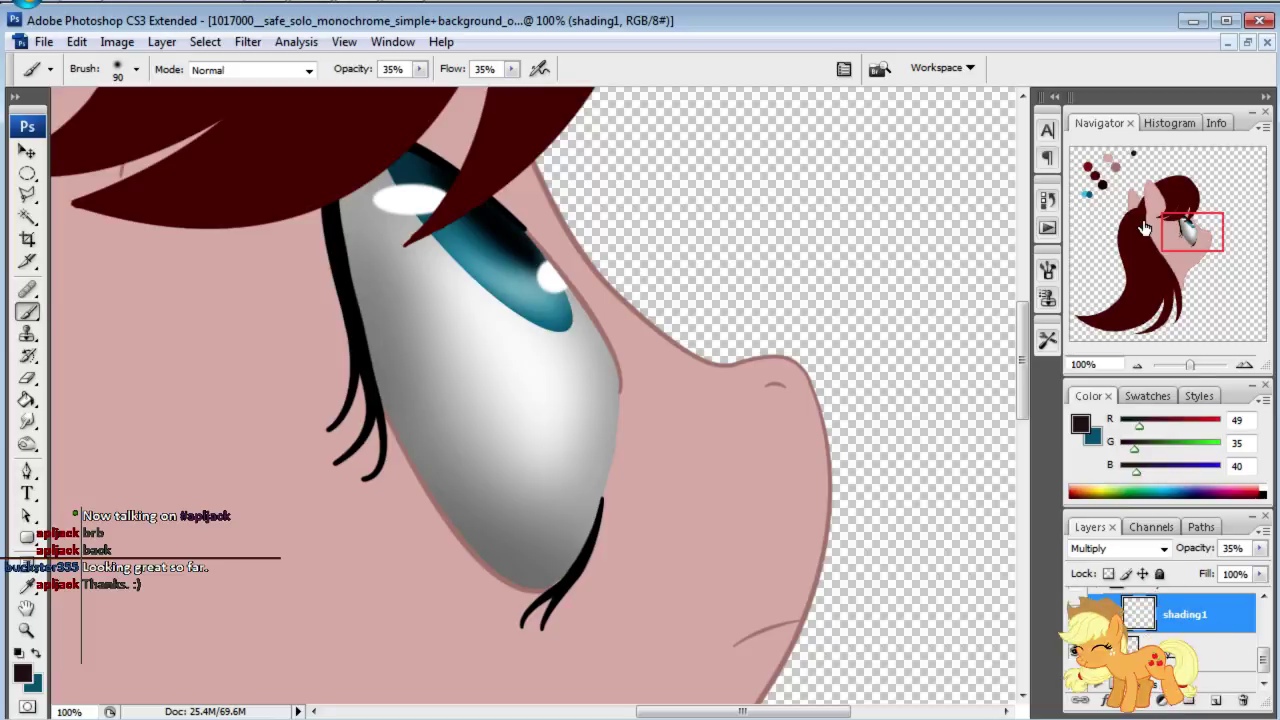
{"action": "left_click_drag", "start_coordinate": [1199, 236], "coordinate": [1178, 295]}
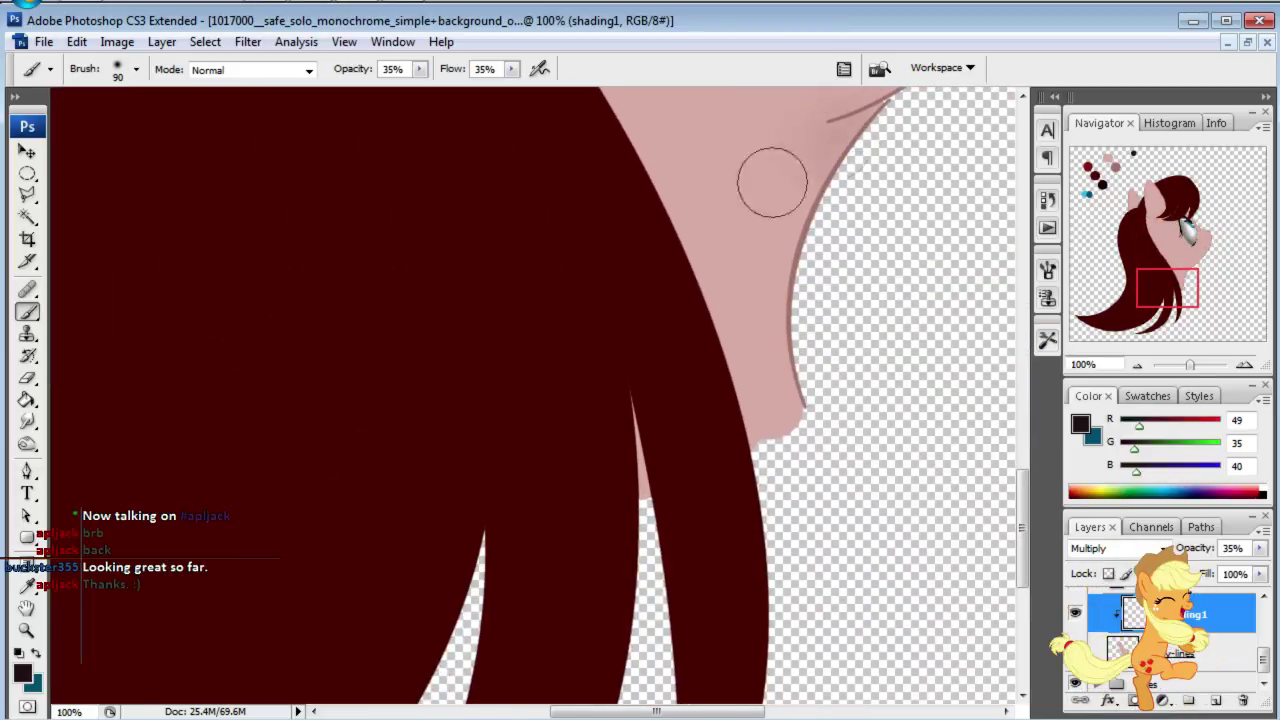
{"action": "left_click_drag", "start_coordinate": [766, 180], "coordinate": [781, 127]}
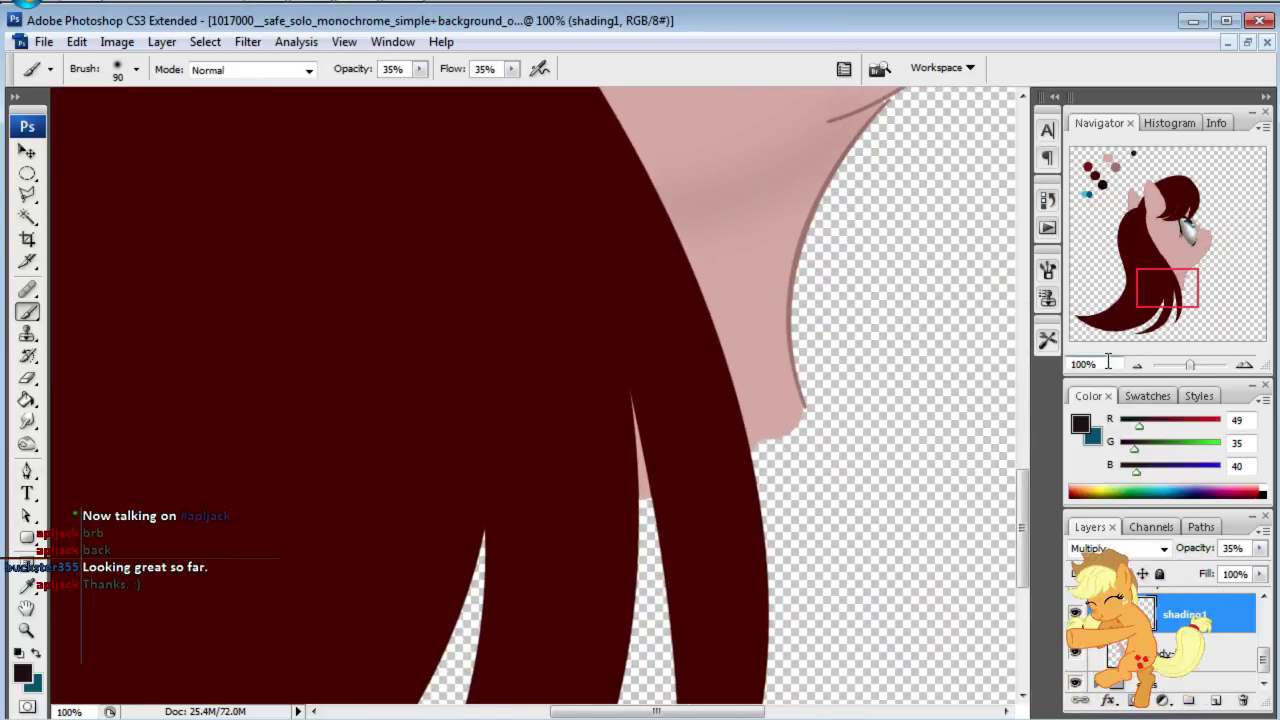
{"action": "type", "text": "50"}
{"action": "key", "text": "Return"}
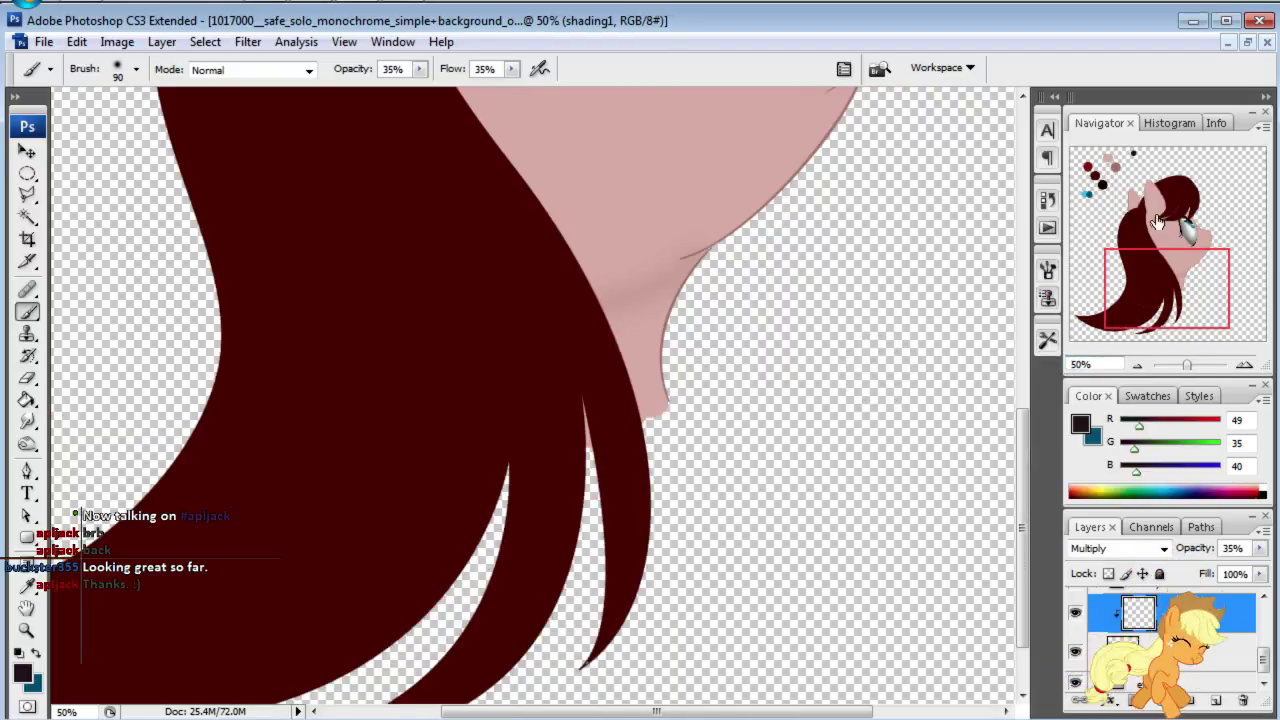
{"action": "left_click_drag", "start_coordinate": [1165, 248], "coordinate": [1170, 225]}
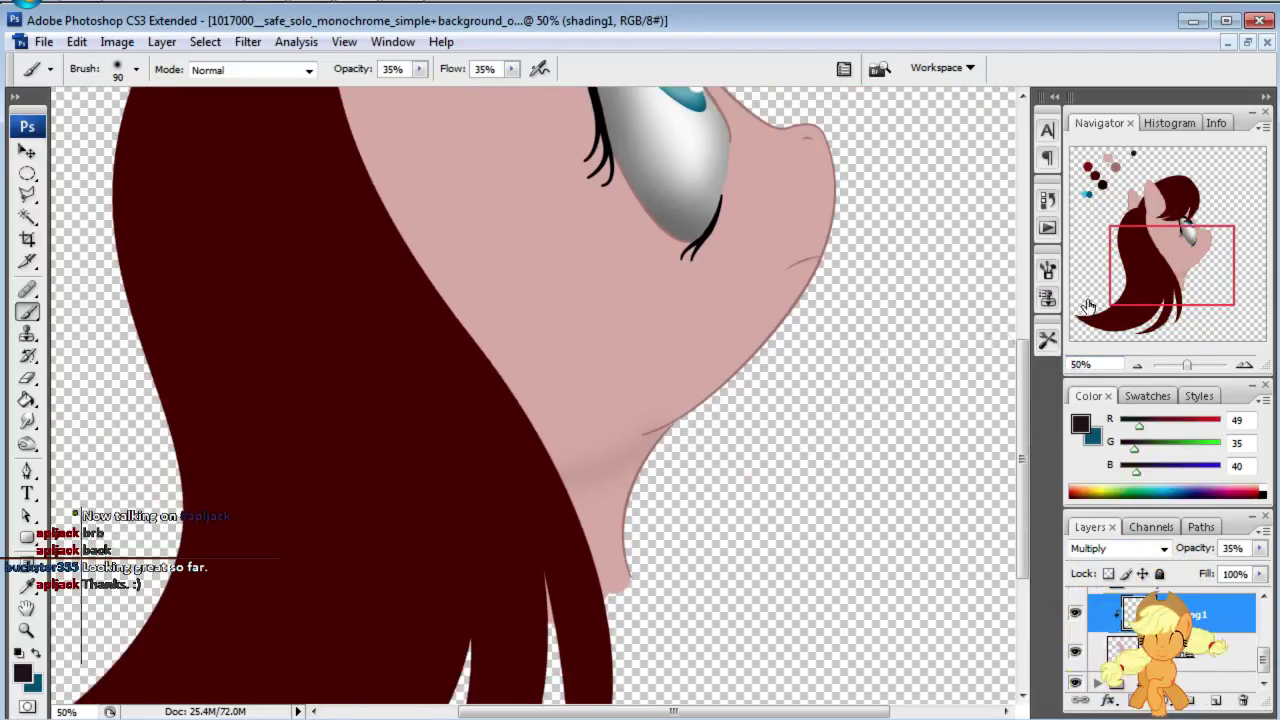
{"action": "key", "text": "ctrl+z"}
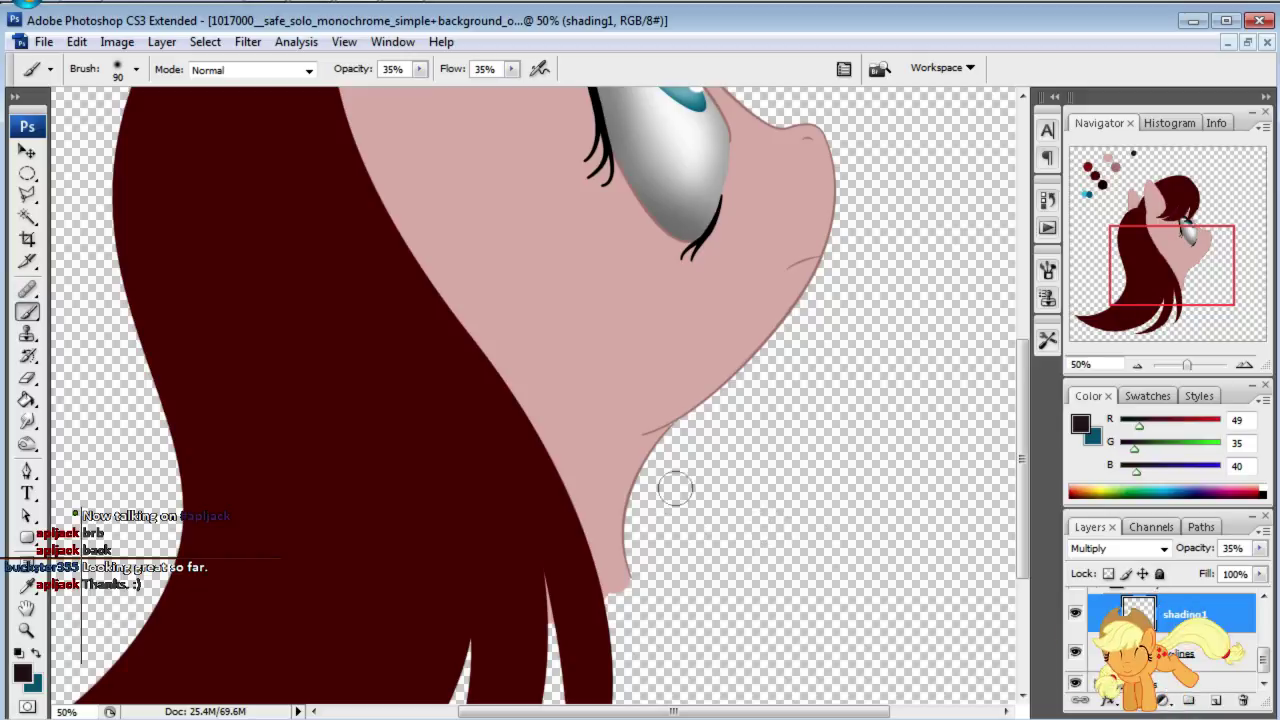
Step: With a 150 brush, shade along the jaw, the neck and down the inner ear
{"action": "key", "text": "bracketright"}
{"action": "key", "text": "bracketright"}
{"action": "key", "text": "bracketright"}
{"action": "mouse_move", "coordinate": [668, 432]}
{"action": "left_mouse_down"}
{"action": "mouse_move", "coordinate": [714, 400]}
{"action": "mouse_move", "coordinate": [800, 277]}
{"action": "mouse_move", "coordinate": [538, 470]}
{"action": "left_mouse_up"}
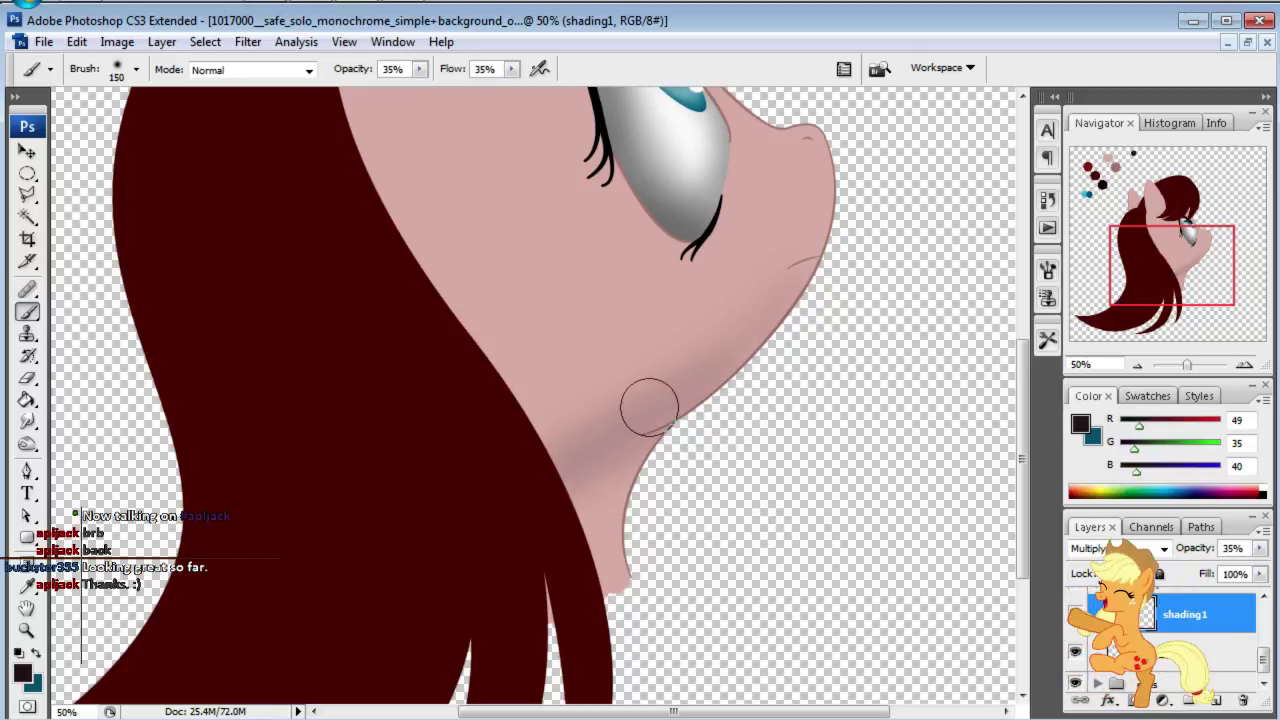
{"action": "mouse_move", "coordinate": [653, 415]}
{"action": "left_mouse_down"}
{"action": "mouse_move", "coordinate": [663, 423]}
{"action": "mouse_move", "coordinate": [617, 451]}
{"action": "mouse_move", "coordinate": [594, 614]}
{"action": "mouse_move", "coordinate": [634, 451]}
{"action": "mouse_move", "coordinate": [686, 428]}
{"action": "left_mouse_up"}
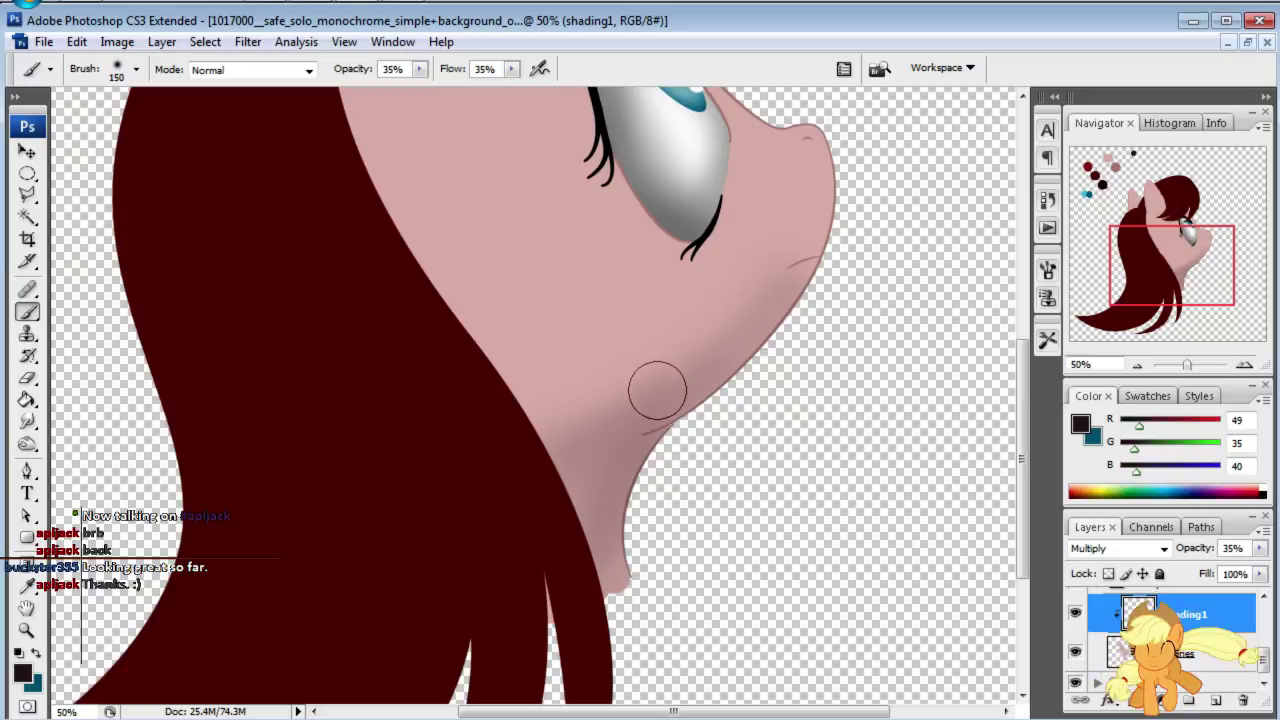
{"action": "left_click_drag", "start_coordinate": [1149, 269], "coordinate": [1165, 210]}
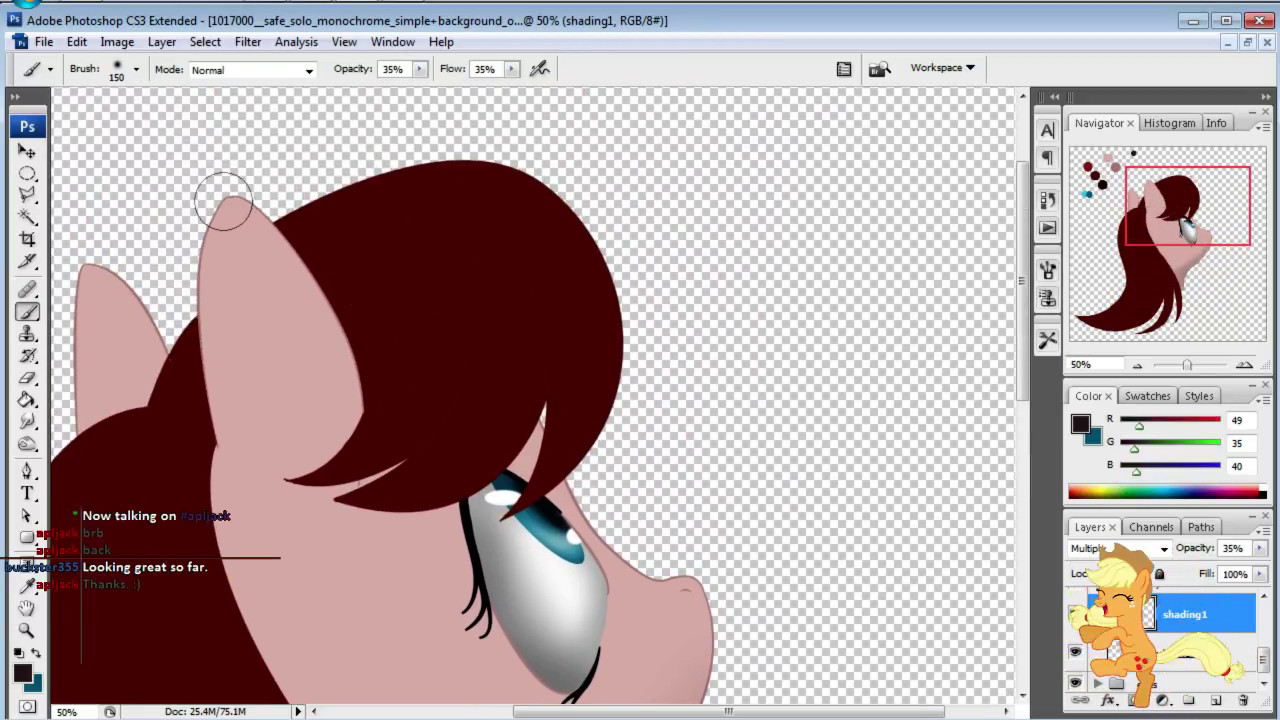
{"action": "mouse_move", "coordinate": [235, 222]}
{"action": "left_mouse_down"}
{"action": "mouse_move", "coordinate": [251, 466]}
{"action": "mouse_move", "coordinate": [237, 294]}
{"action": "mouse_move", "coordinate": [238, 400]}
{"action": "left_mouse_up"}
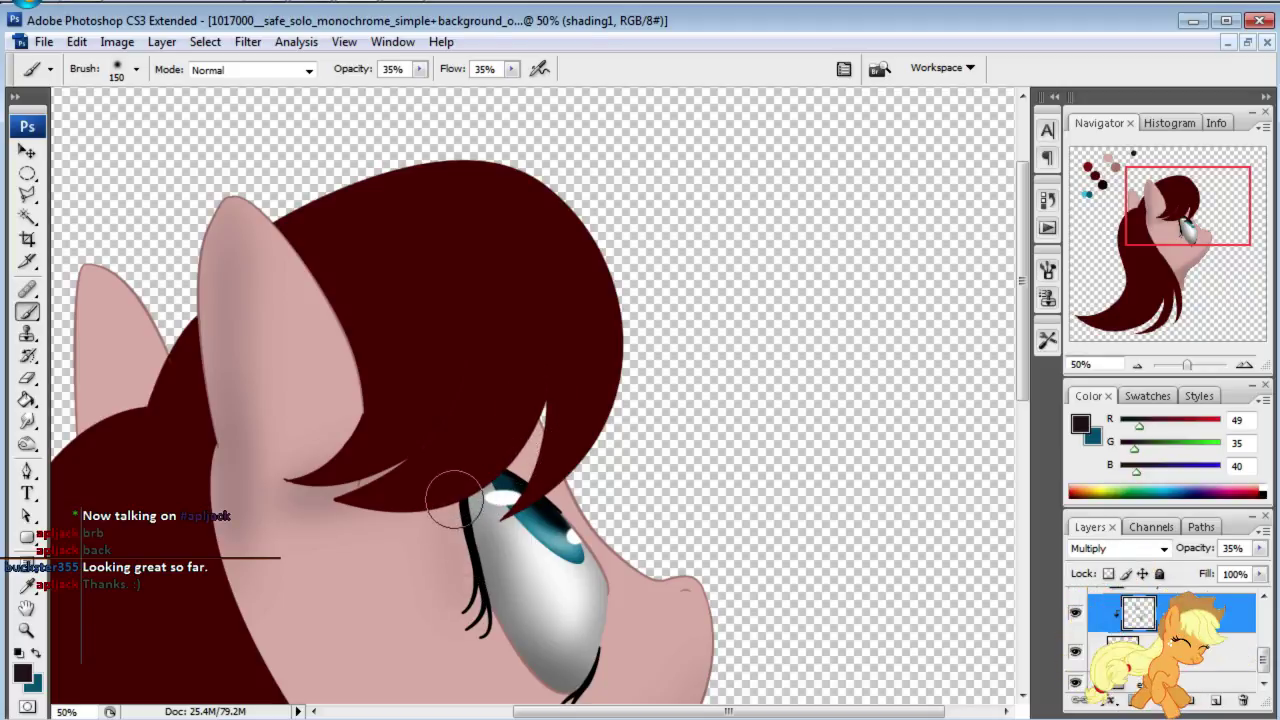
{"action": "scroll", "coordinate": [580, 592], "scroll_direction": "down", "scroll_amount": 3}
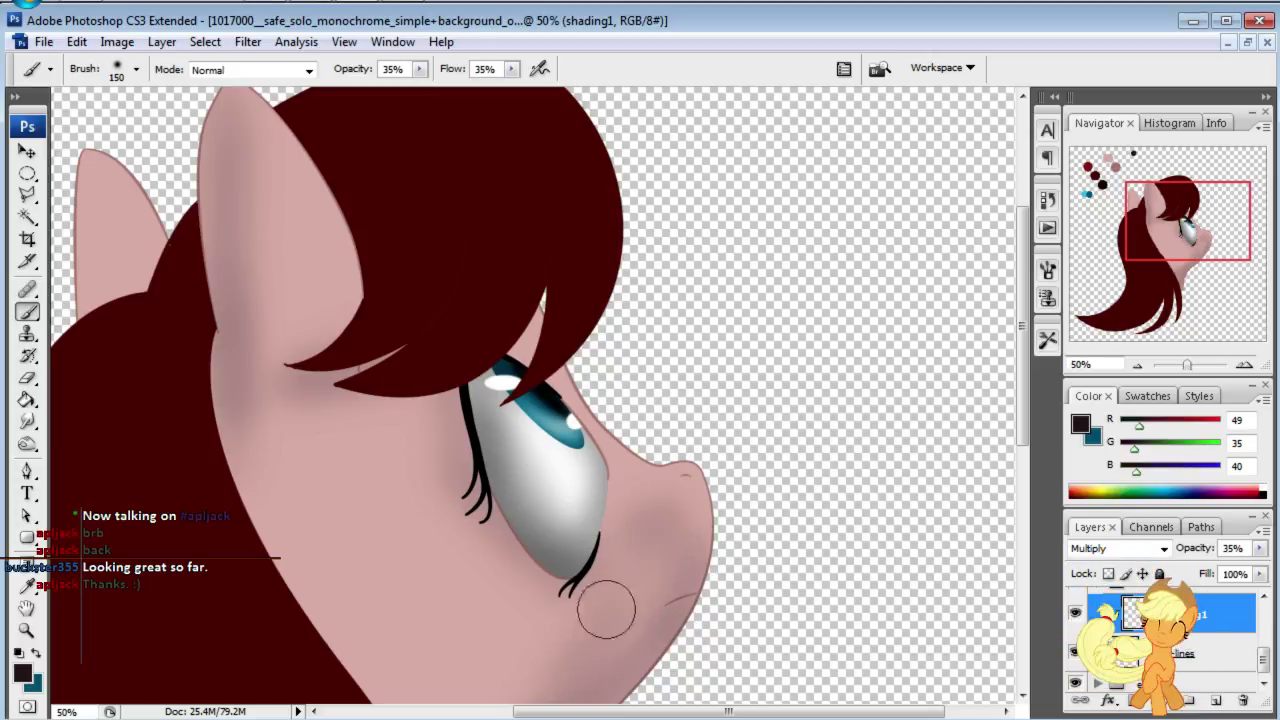
Step: Enlarge the brush to 175 and shade the forehead beneath the dark red fringe
{"action": "left_click_drag", "start_coordinate": [1204, 230], "coordinate": [1193, 257]}
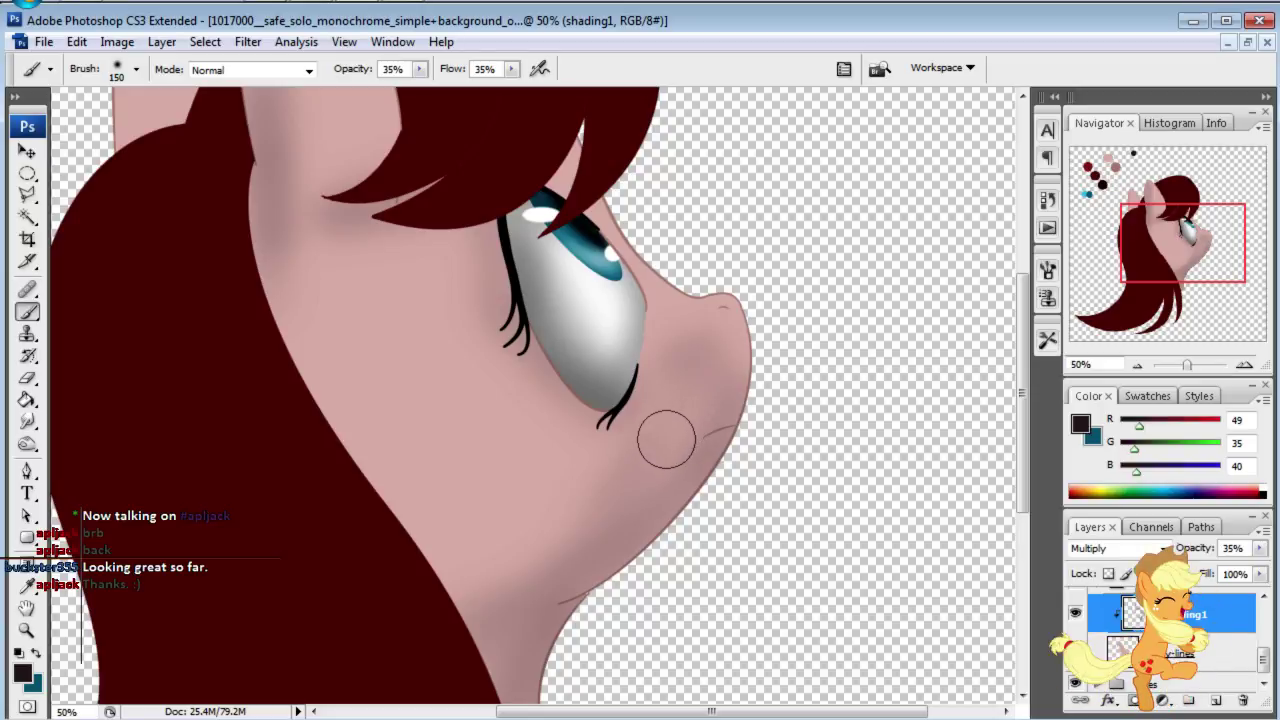
{"action": "key", "text": "bracketright"}
{"action": "key", "text": "bracketright"}
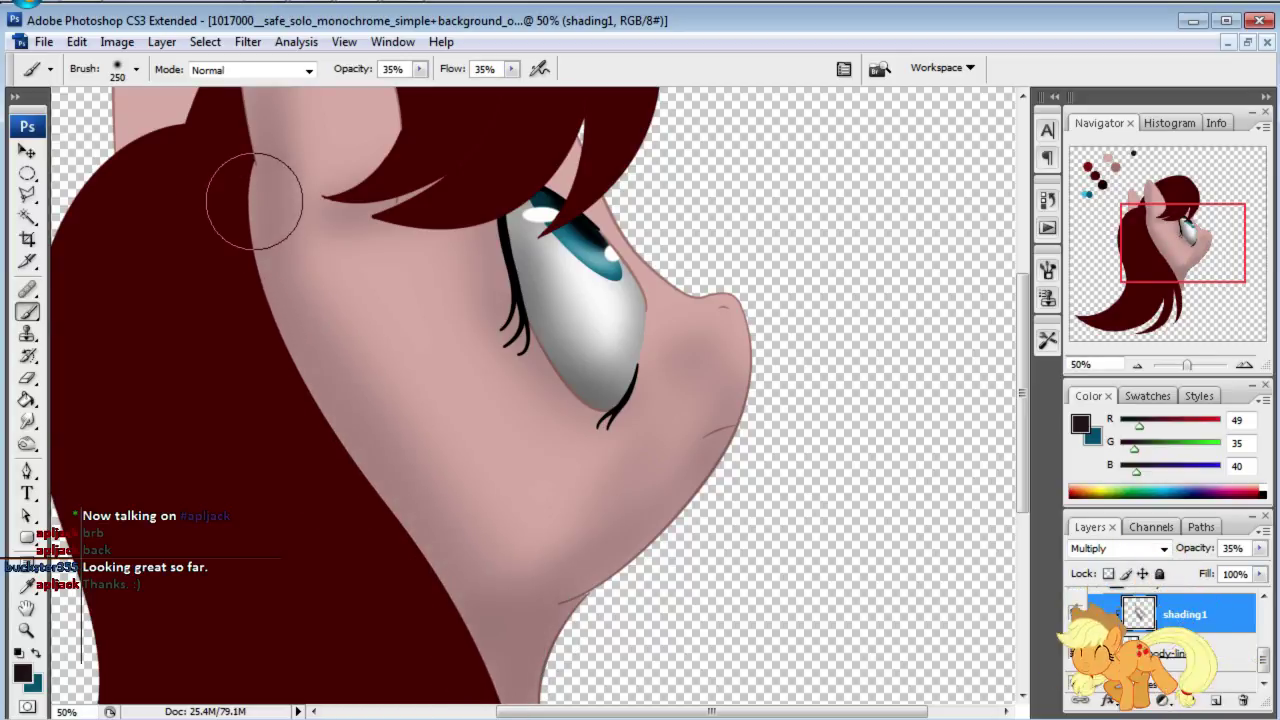
{"action": "left_click_drag", "start_coordinate": [1164, 252], "coordinate": [1147, 232]}
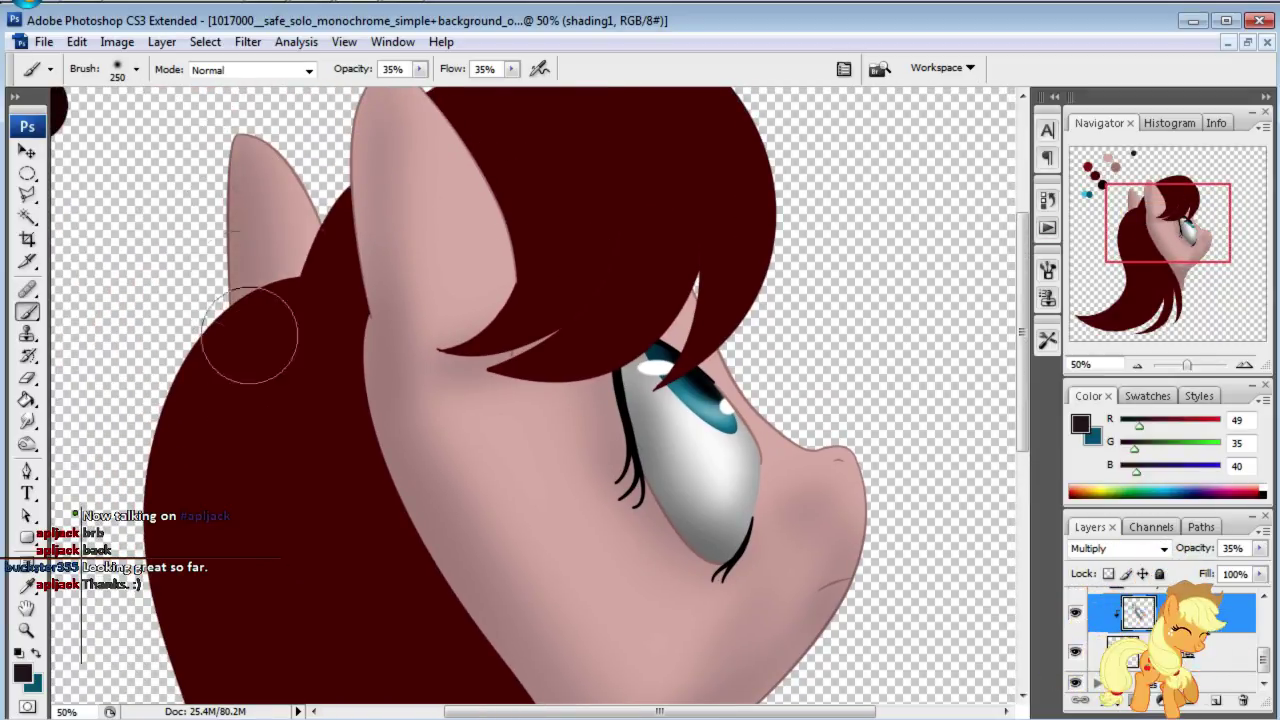
{"action": "left_click_drag", "start_coordinate": [1160, 248], "coordinate": [1172, 314]}
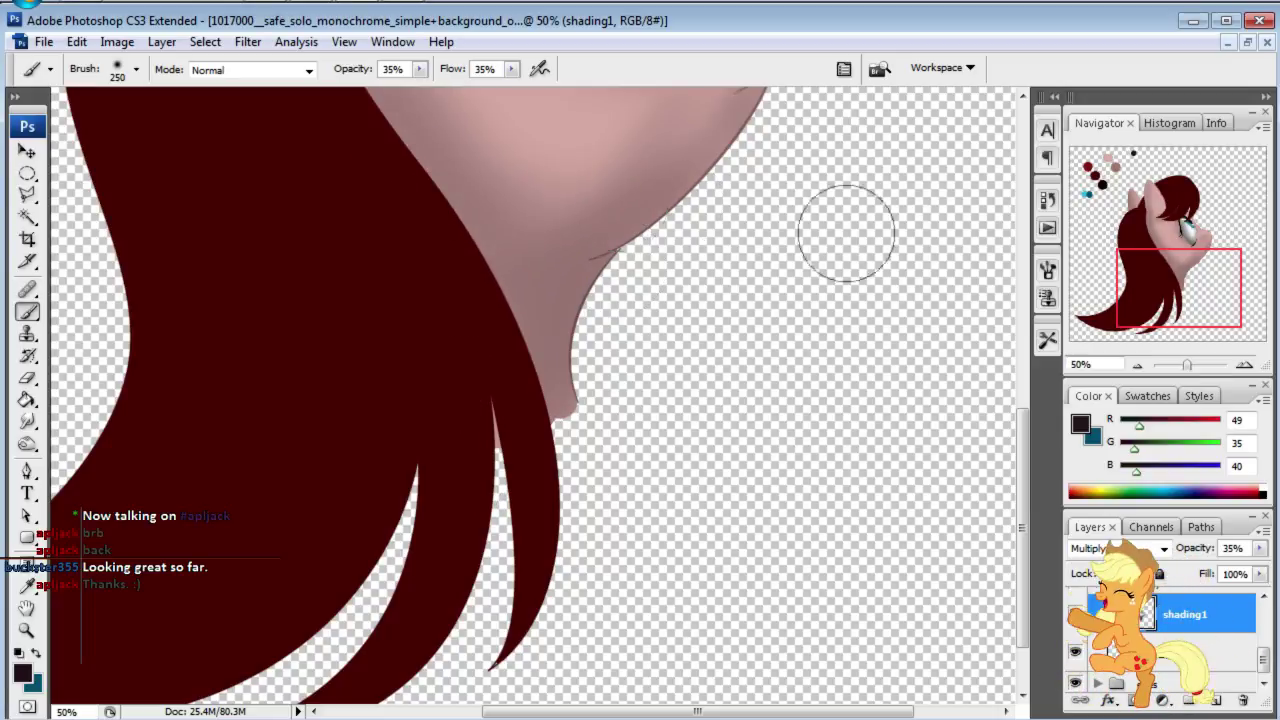
{"action": "left_click_drag", "start_coordinate": [1213, 309], "coordinate": [1186, 280]}
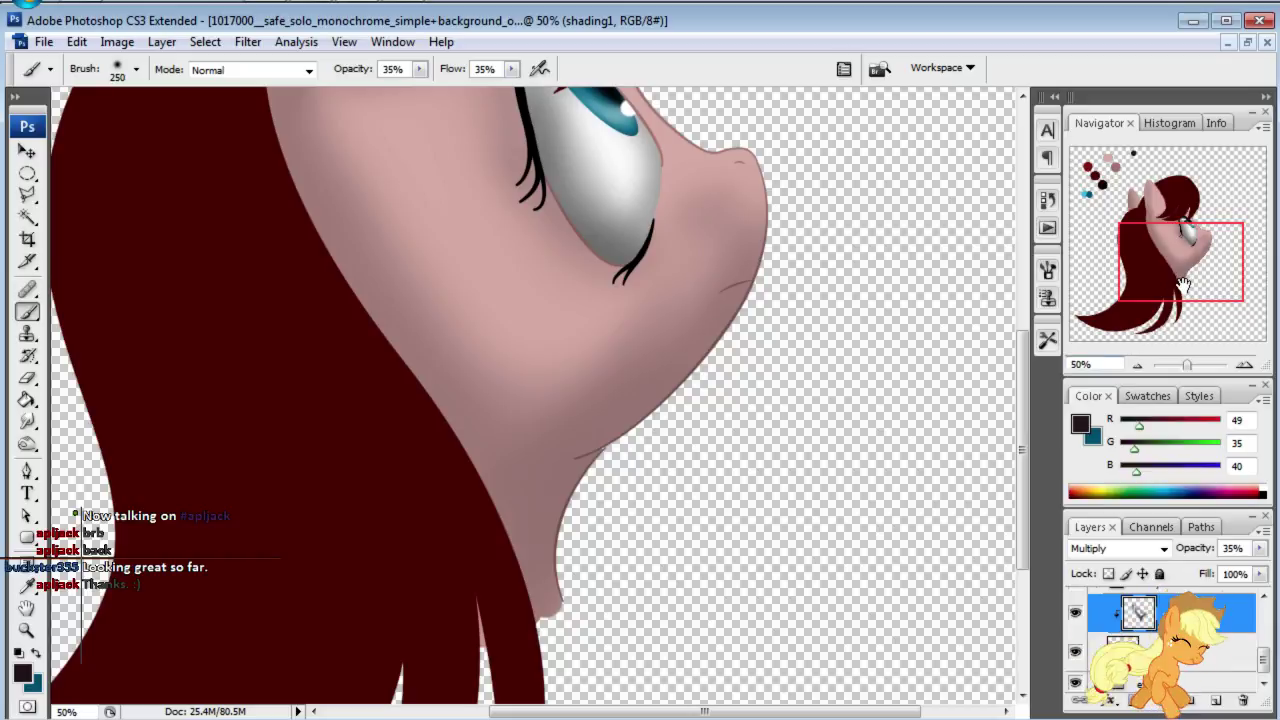
{"action": "left_click_drag", "start_coordinate": [1183, 285], "coordinate": [1180, 272]}
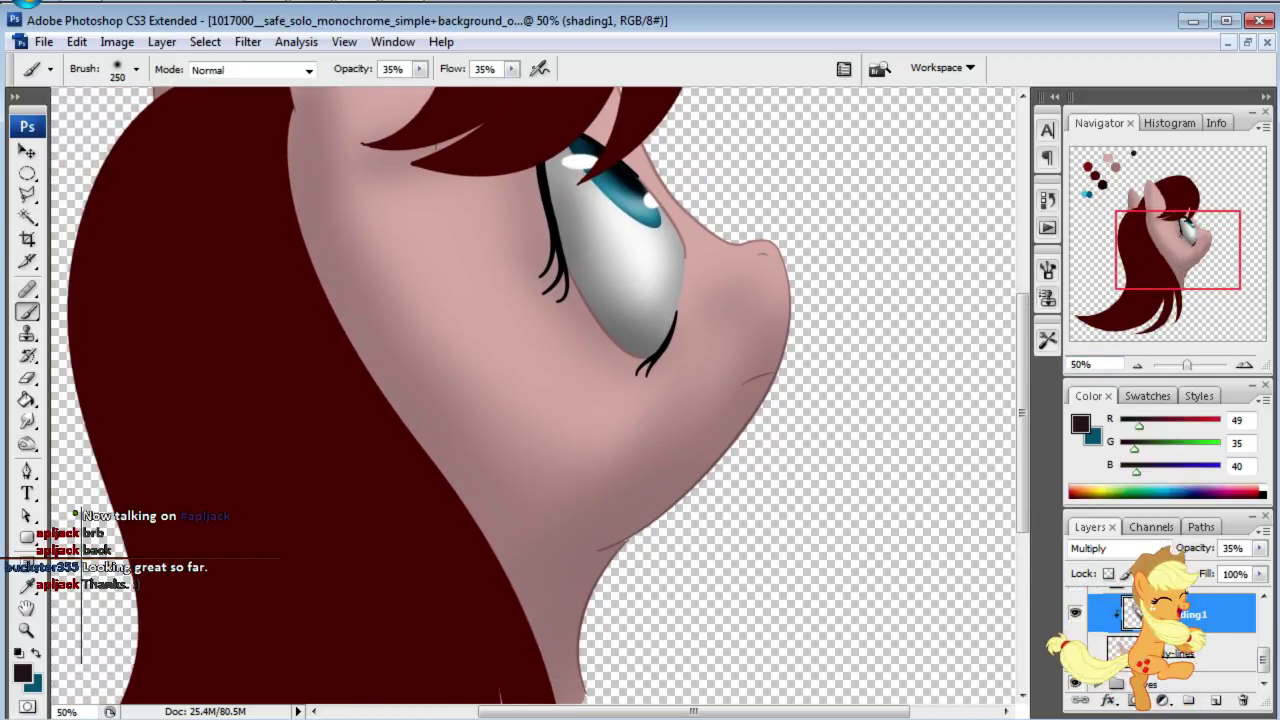
{"action": "left_click_drag", "start_coordinate": [1209, 261], "coordinate": [1208, 242]}
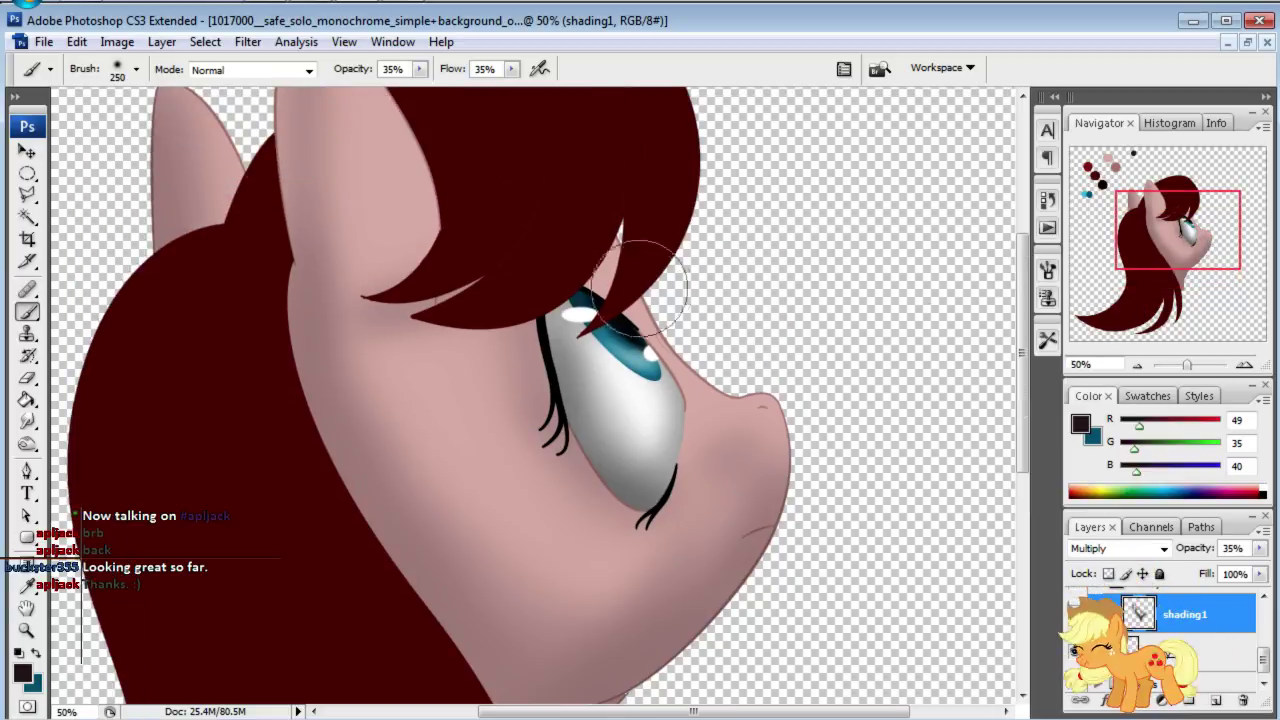
{"action": "left_click_drag", "start_coordinate": [543, 223], "coordinate": [334, 286]}
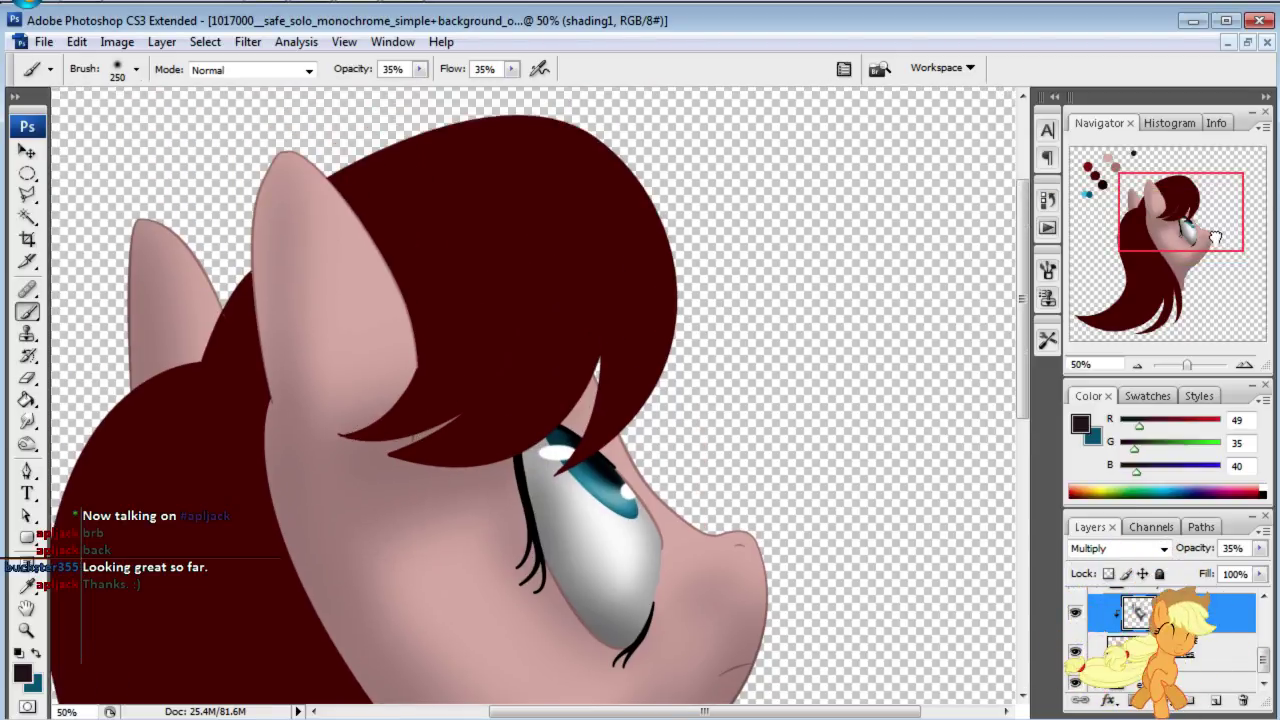
{"action": "left_click_drag", "start_coordinate": [1210, 255], "coordinate": [1185, 245]}
Step: Add a layer named shading2 above shading1, blending Multiply at 35% opacity
{"action": "left_click", "coordinate": [1215, 700]}
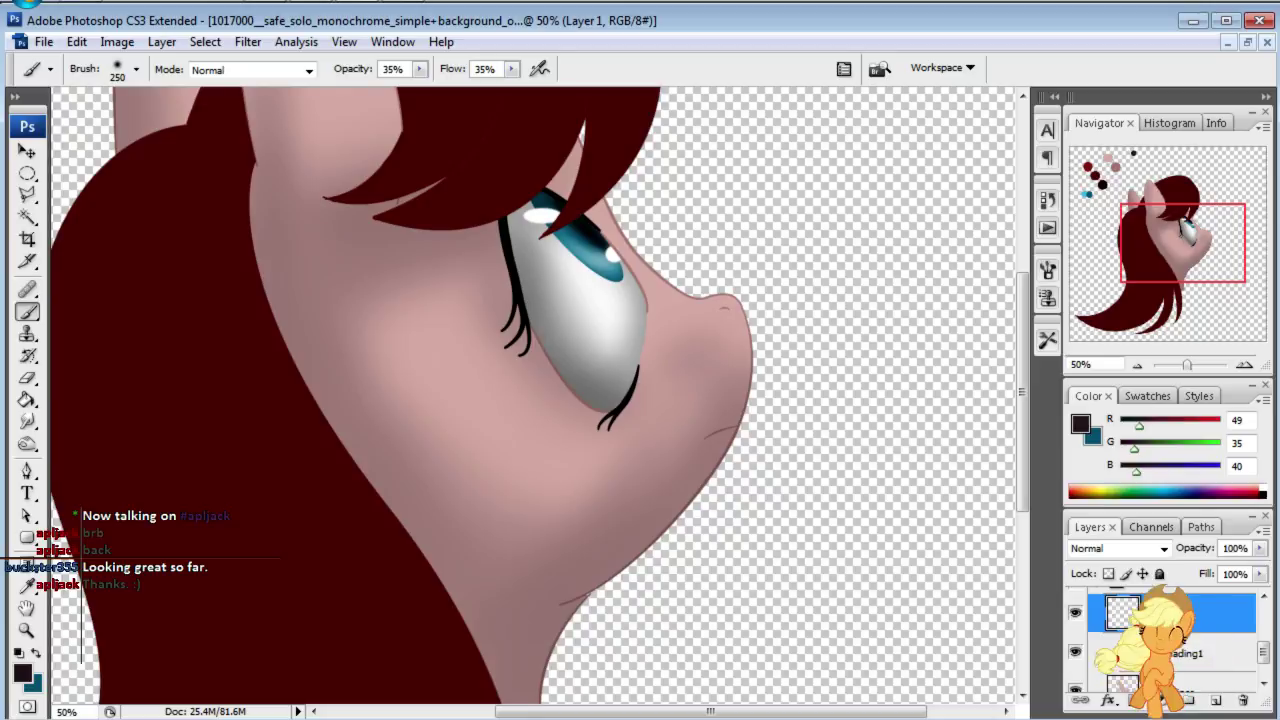
{"action": "double_click", "coordinate": [1170, 614]}
{"action": "type", "text": "shading2"}
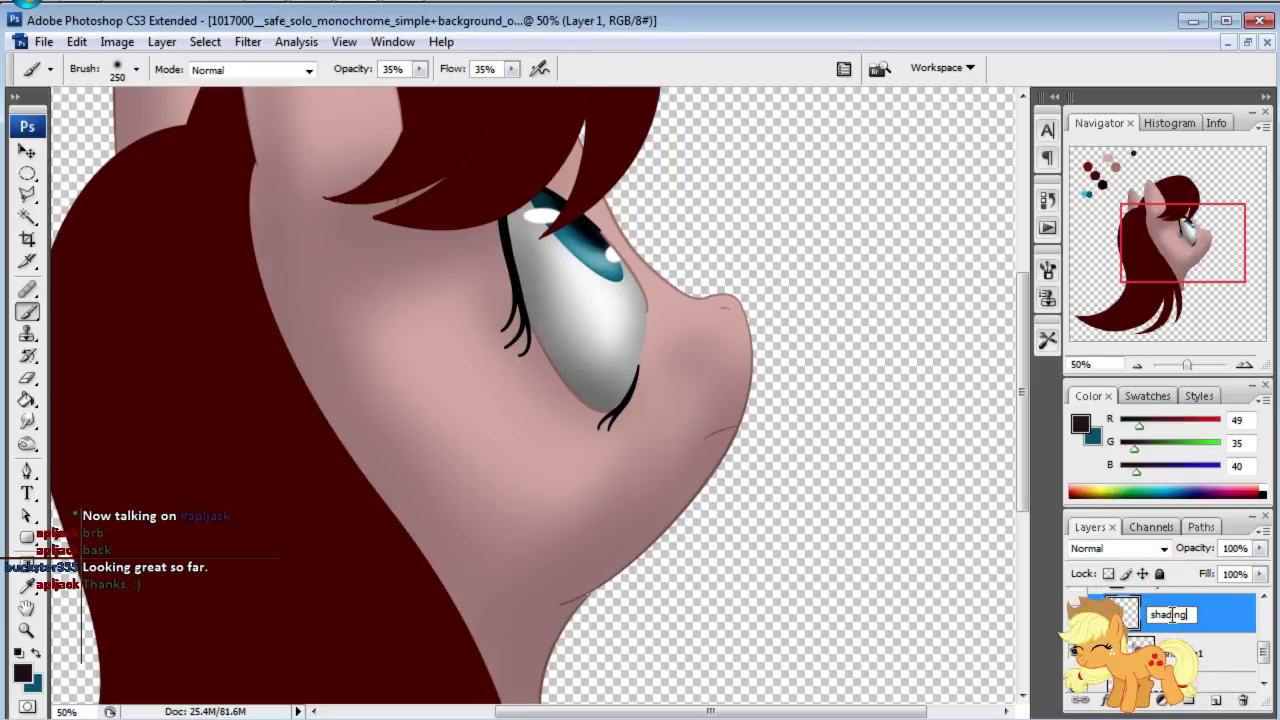
{"action": "key", "text": "Return"}
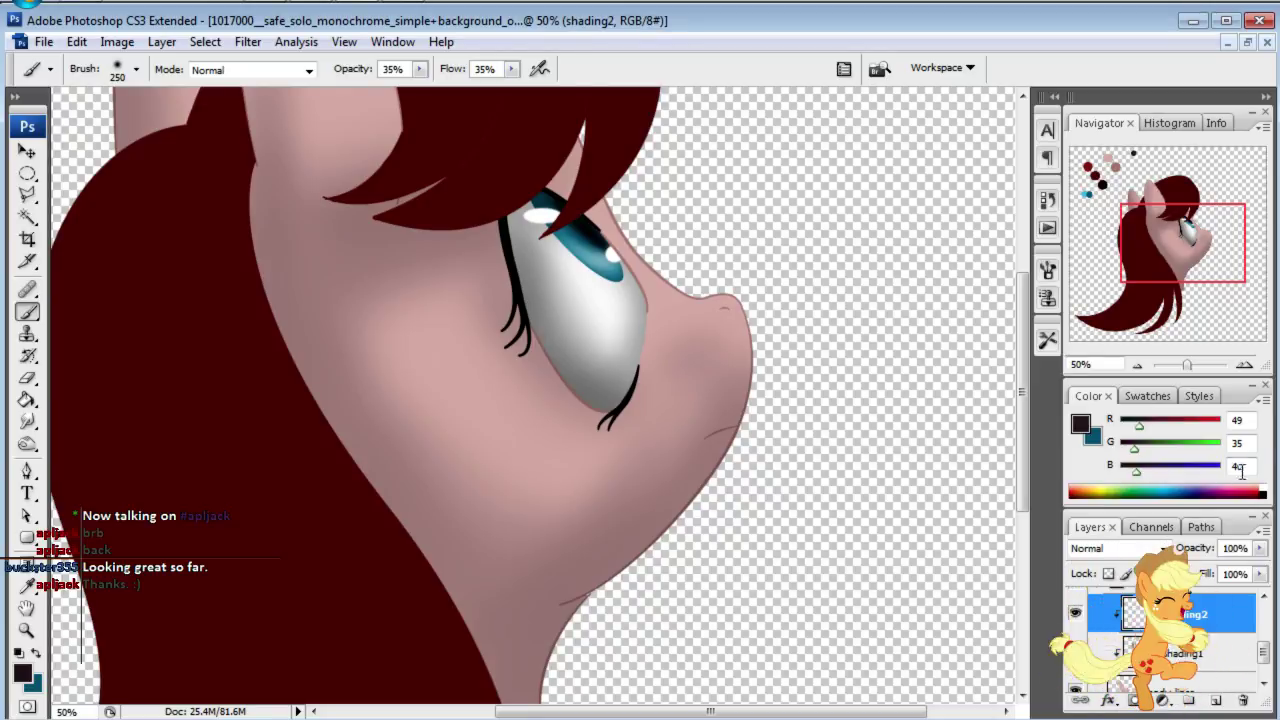
{"action": "left_click", "coordinate": [1146, 546]}
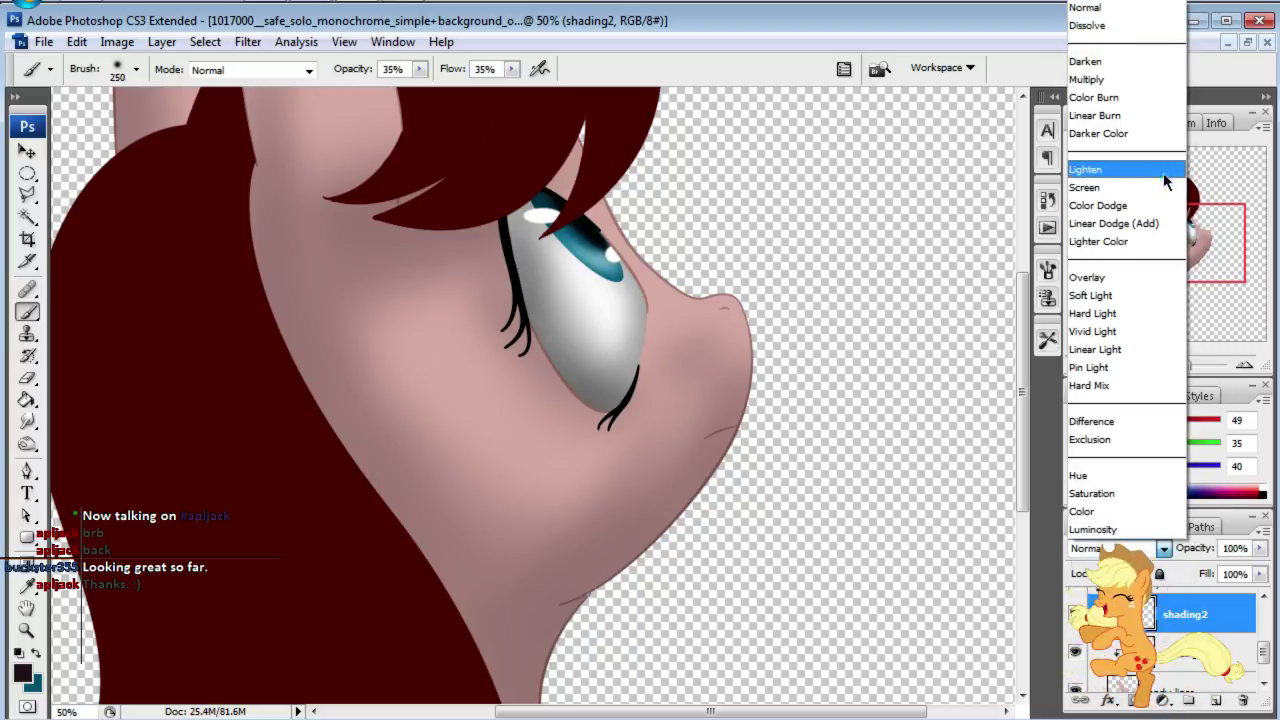
{"action": "left_click", "coordinate": [1116, 80]}
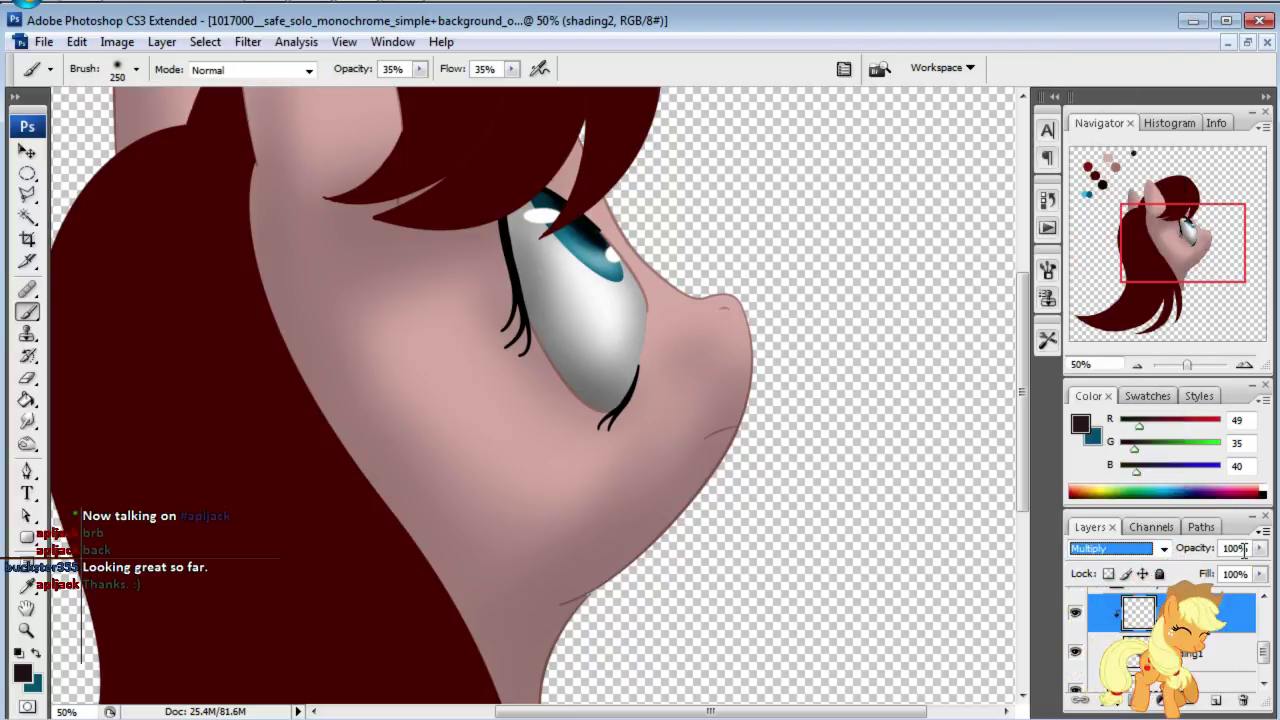
{"action": "type", "text": "35"}
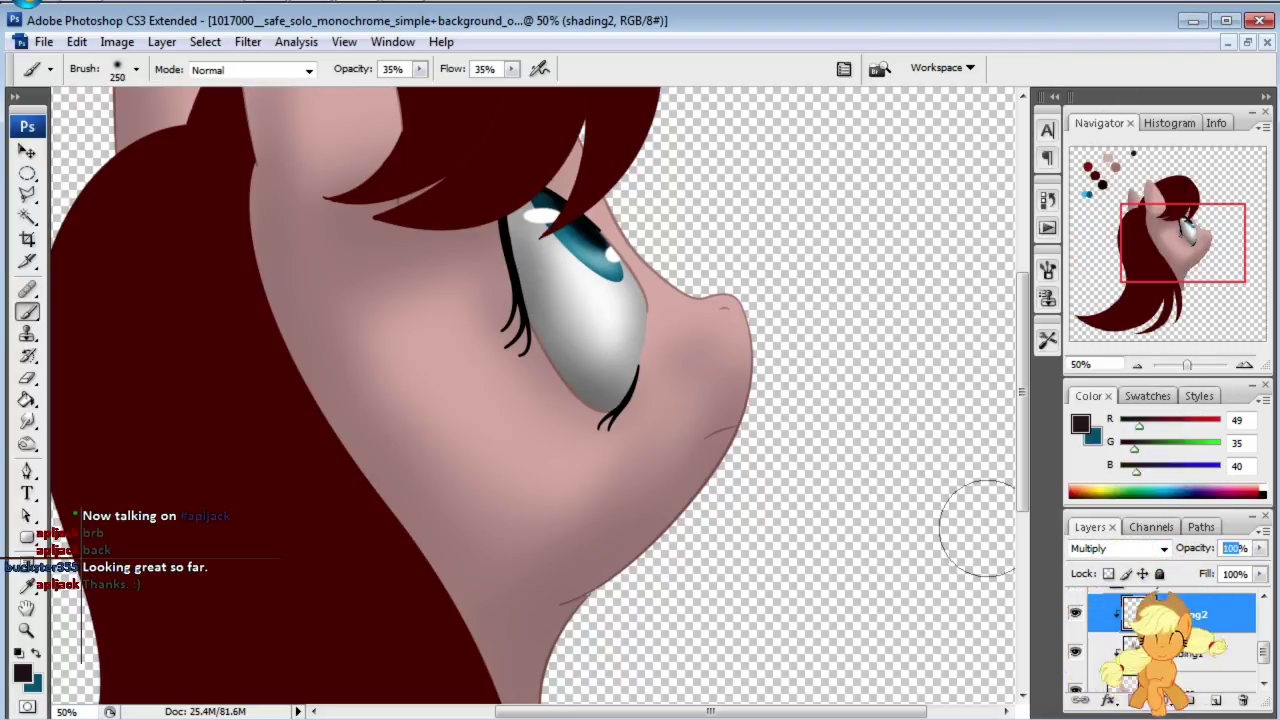
Step: On shading2, darken the jaw edge and the neck along the mane
{"action": "scroll", "coordinate": [605, 403], "scroll_direction": "down", "scroll_amount": 3}
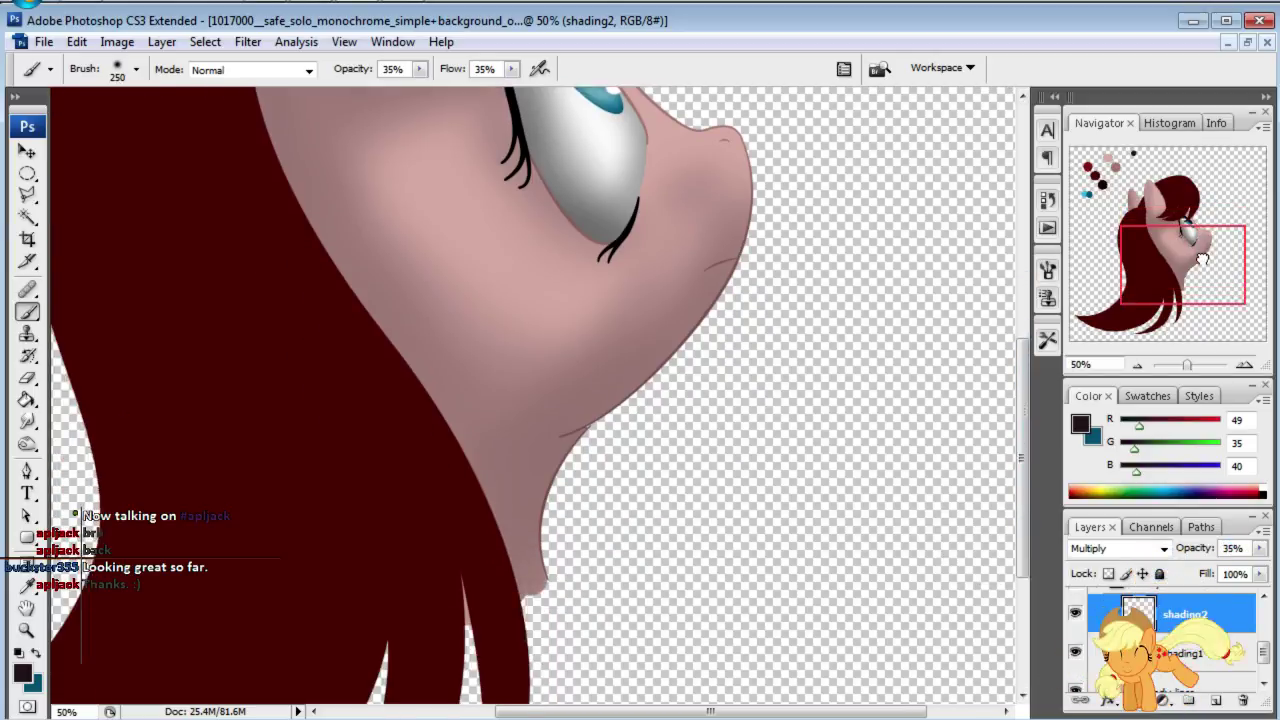
{"action": "left_click_drag", "start_coordinate": [605, 418], "coordinate": [517, 563]}
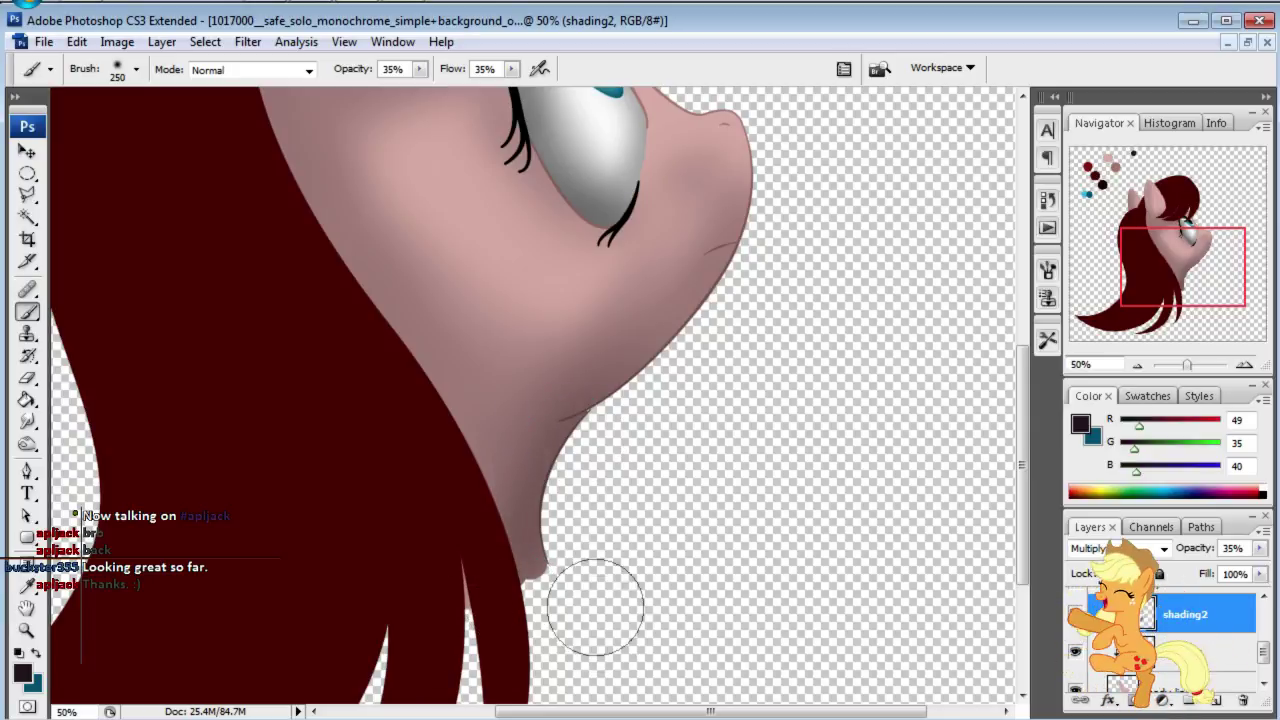
{"action": "mouse_move", "coordinate": [570, 451]}
{"action": "left_mouse_down"}
{"action": "mouse_move", "coordinate": [714, 277]}
{"action": "mouse_move", "coordinate": [523, 414]}
{"action": "mouse_move", "coordinate": [726, 268]}
{"action": "left_mouse_up"}
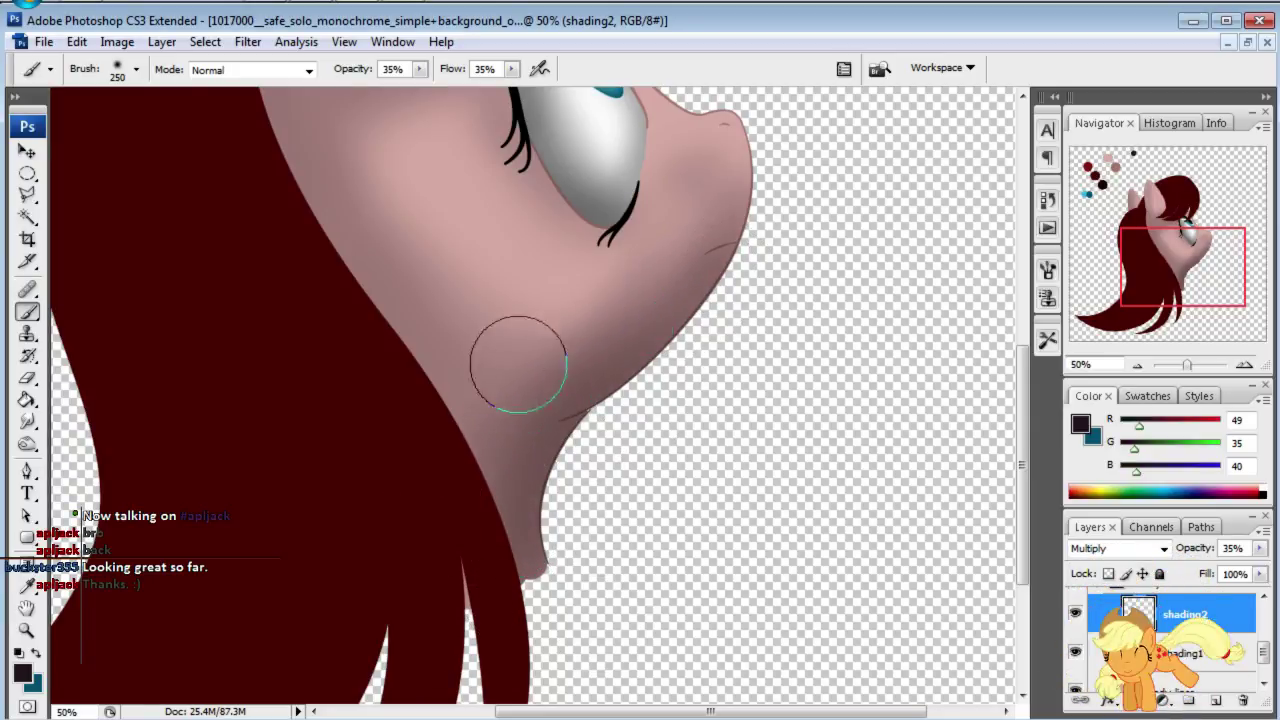
{"action": "left_click_drag", "start_coordinate": [528, 514], "coordinate": [545, 437]}
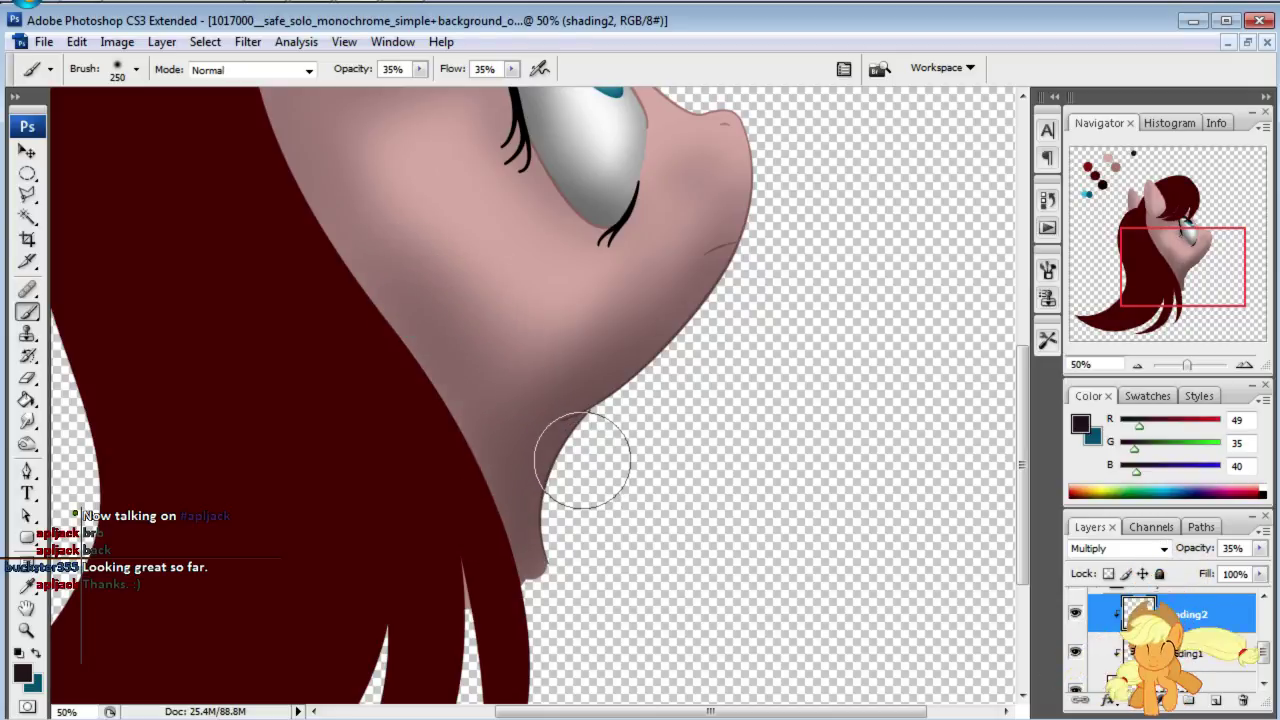
{"action": "left_click_drag", "start_coordinate": [1183, 258], "coordinate": [1181, 237]}
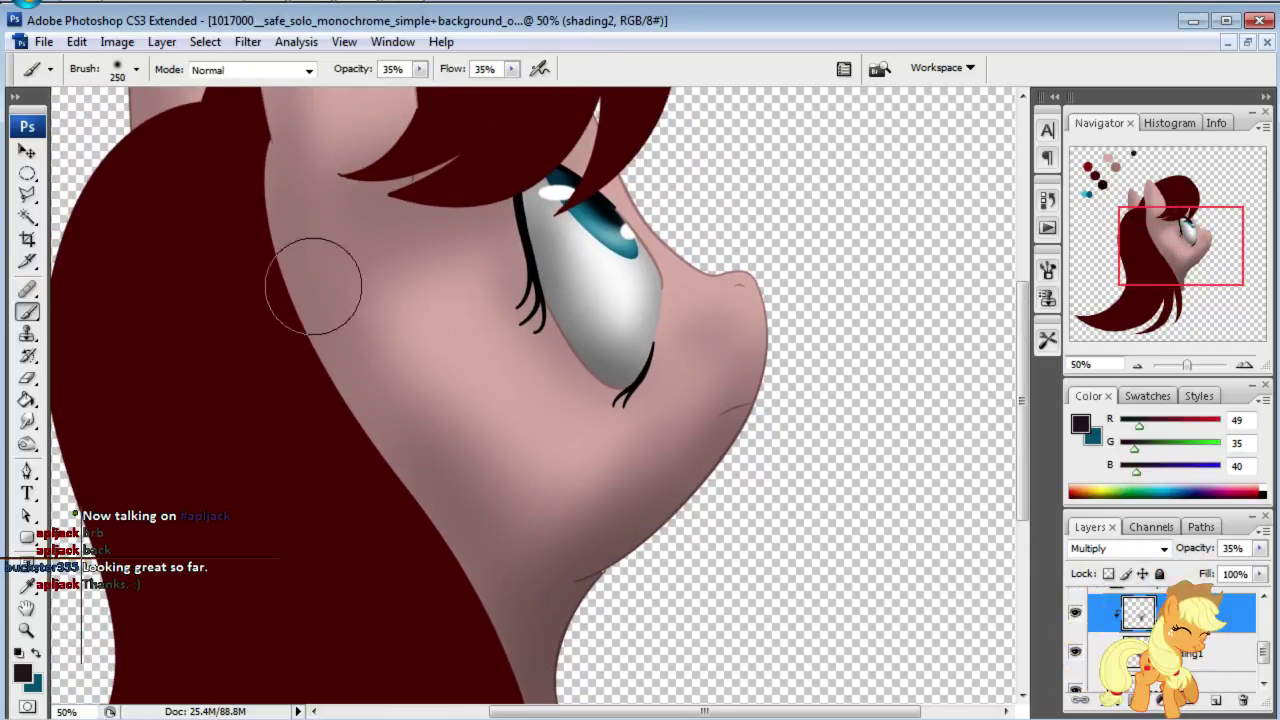
{"action": "left_click_drag", "start_coordinate": [313, 286], "coordinate": [412, 440]}
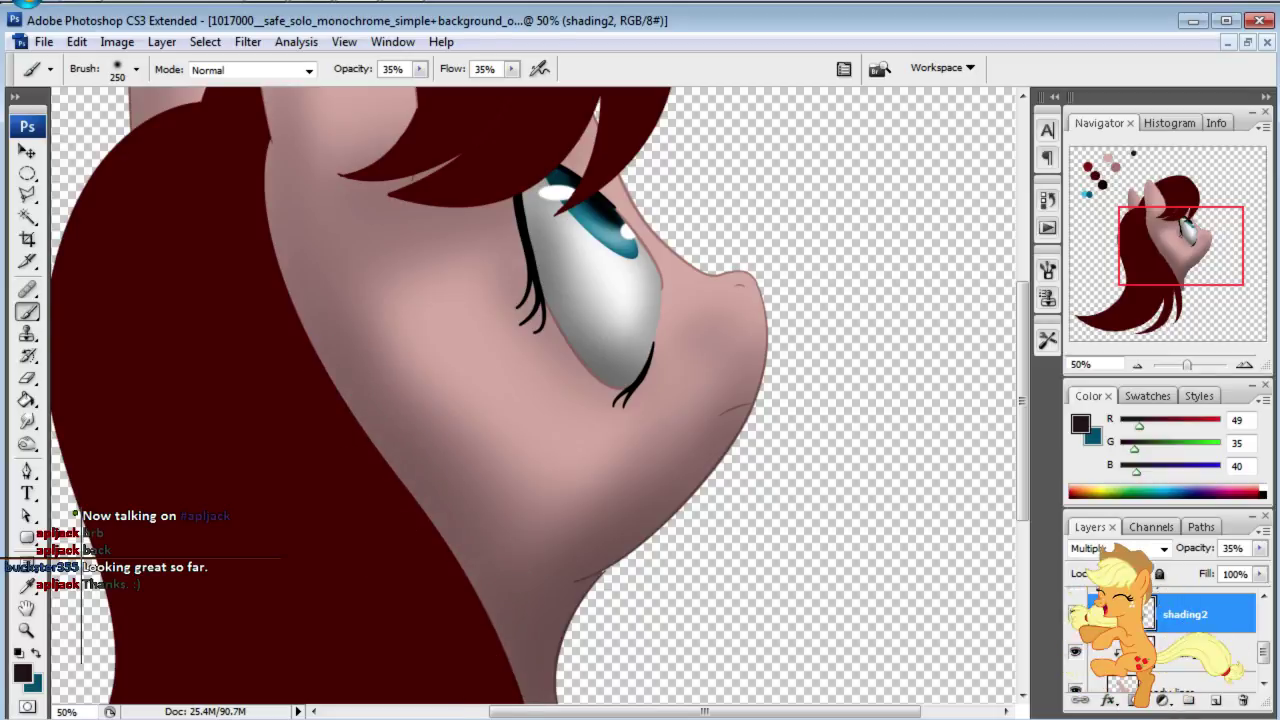
{"action": "left_click_drag", "start_coordinate": [1226, 248], "coordinate": [1218, 271]}
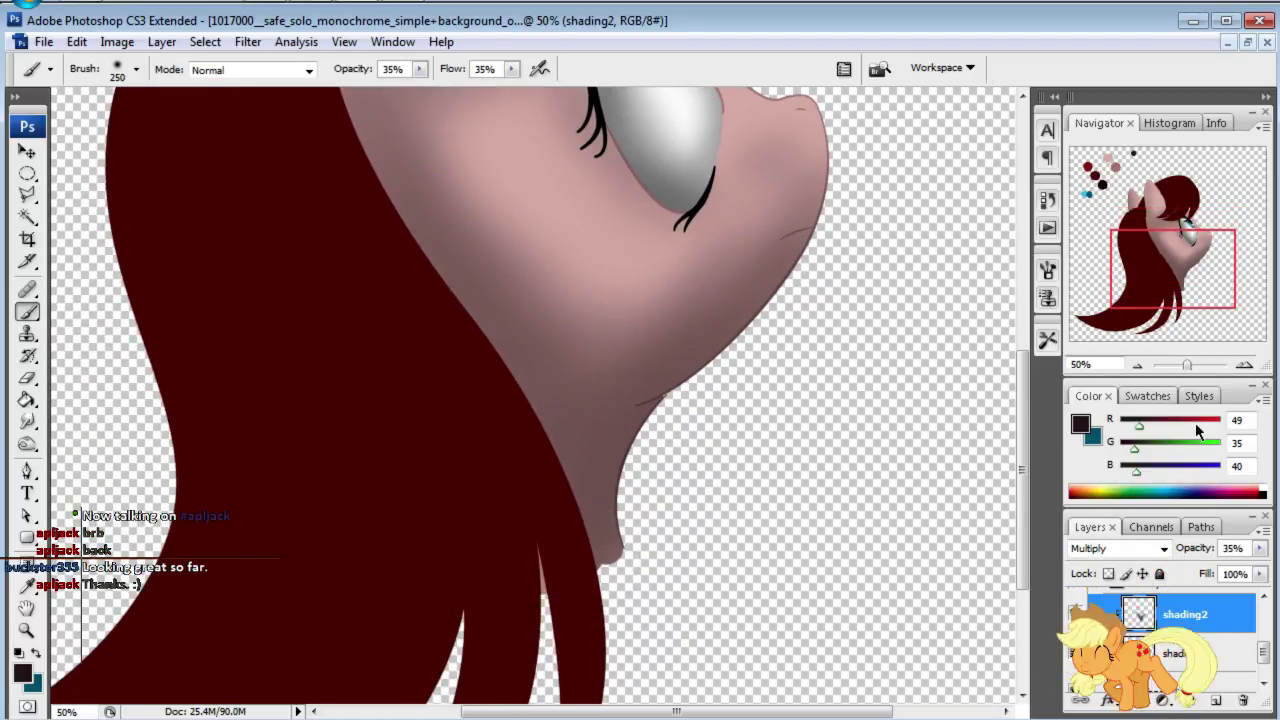
Step: Shade down the back ear's left edge, then recentre the view on the face
{"action": "left_click_drag", "start_coordinate": [1168, 245], "coordinate": [1151, 205]}
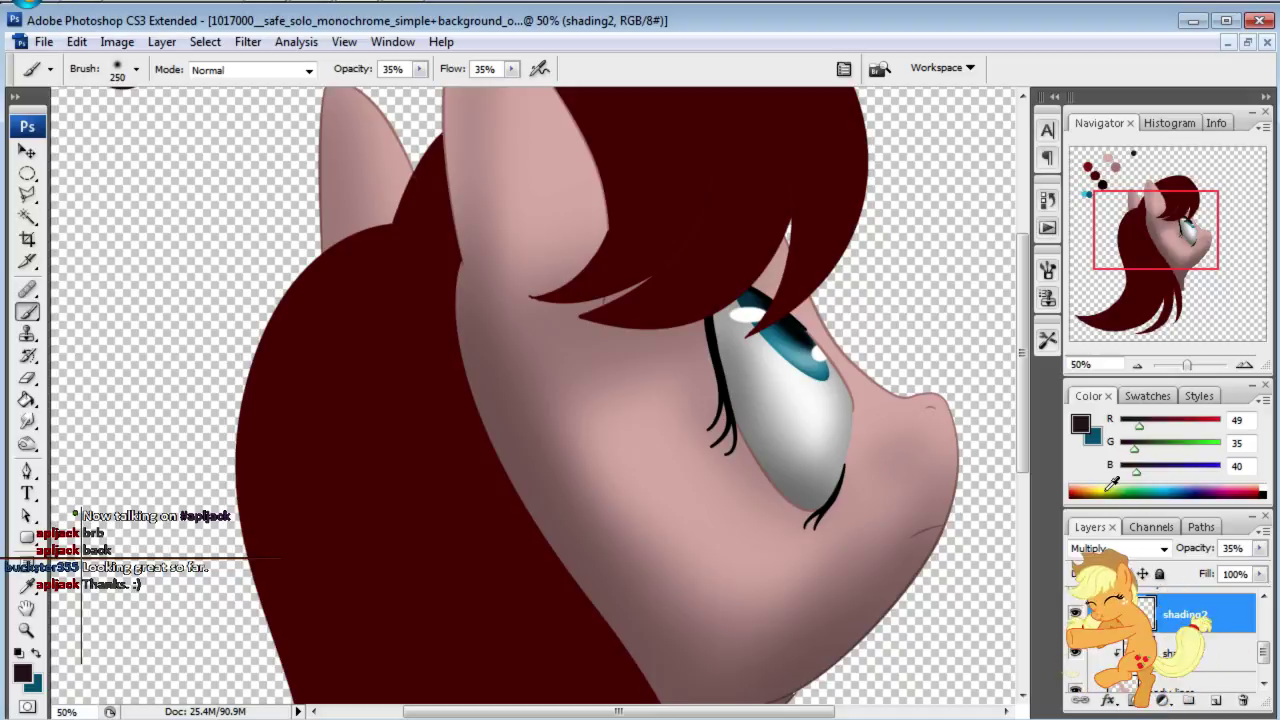
{"action": "left_click_drag", "start_coordinate": [1170, 252], "coordinate": [1164, 232]}
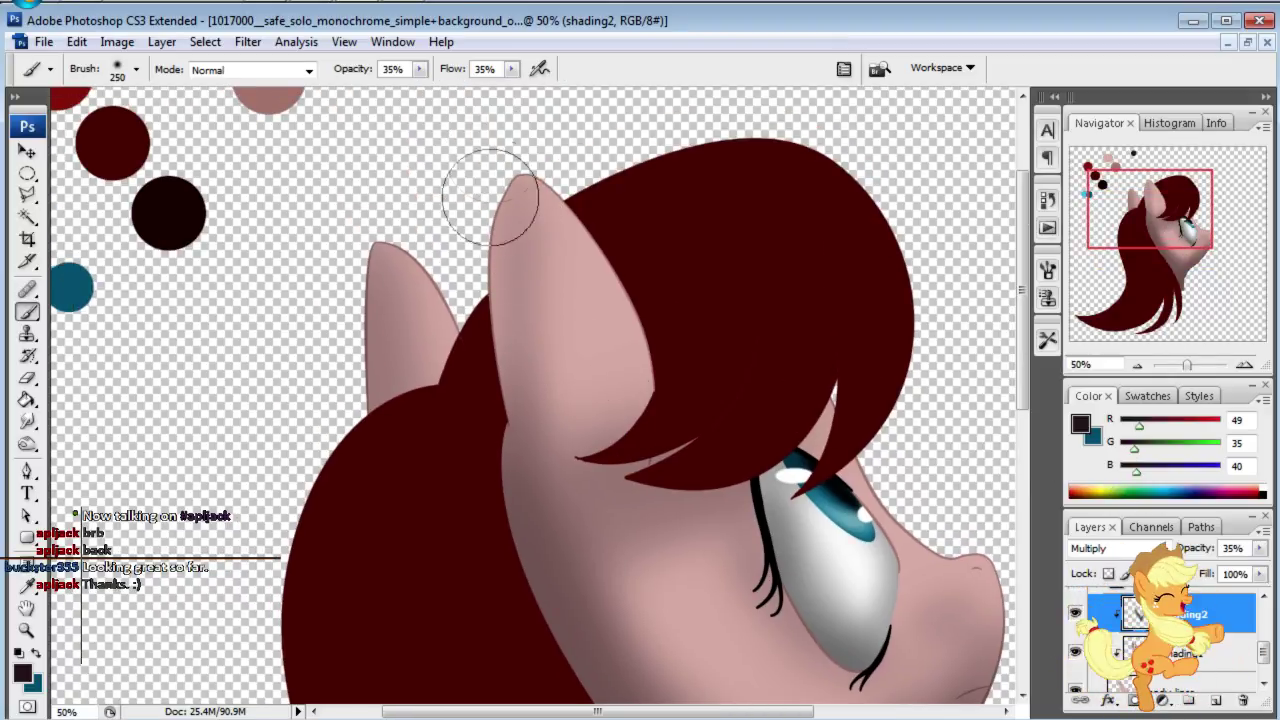
{"action": "left_click_drag", "start_coordinate": [490, 422], "coordinate": [494, 464]}
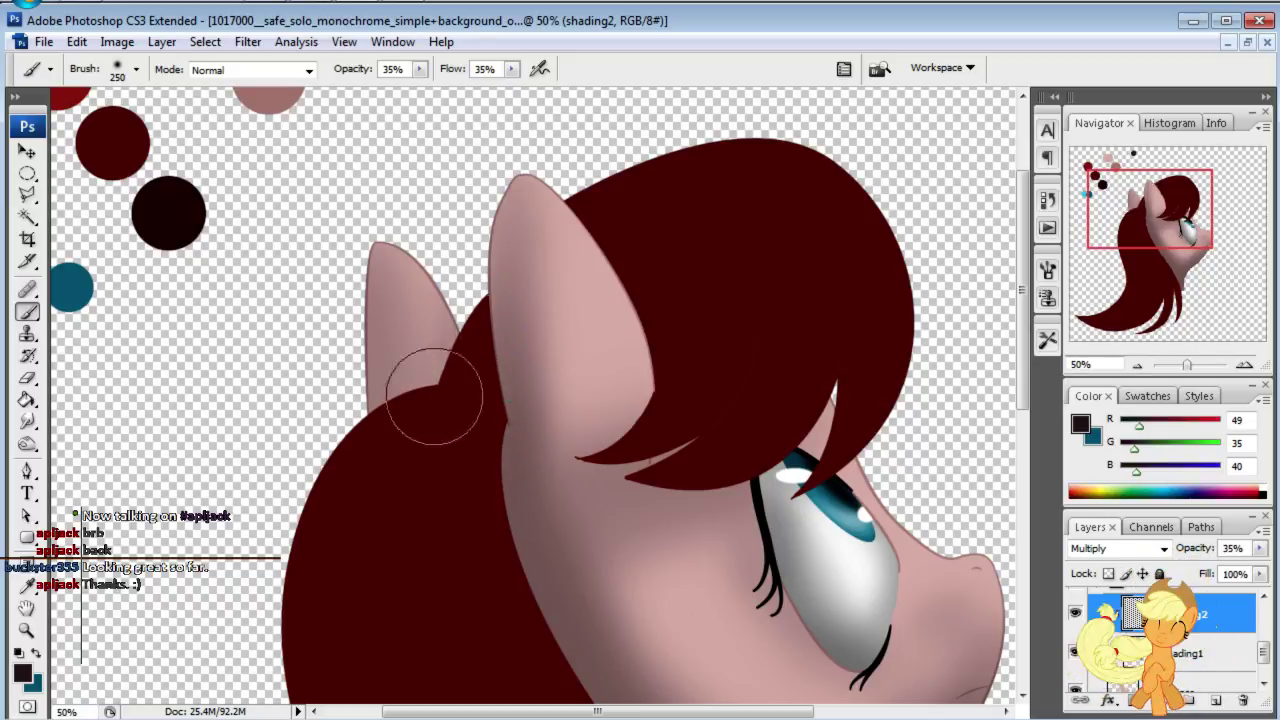
{"action": "left_click_drag", "start_coordinate": [368, 290], "coordinate": [371, 452]}
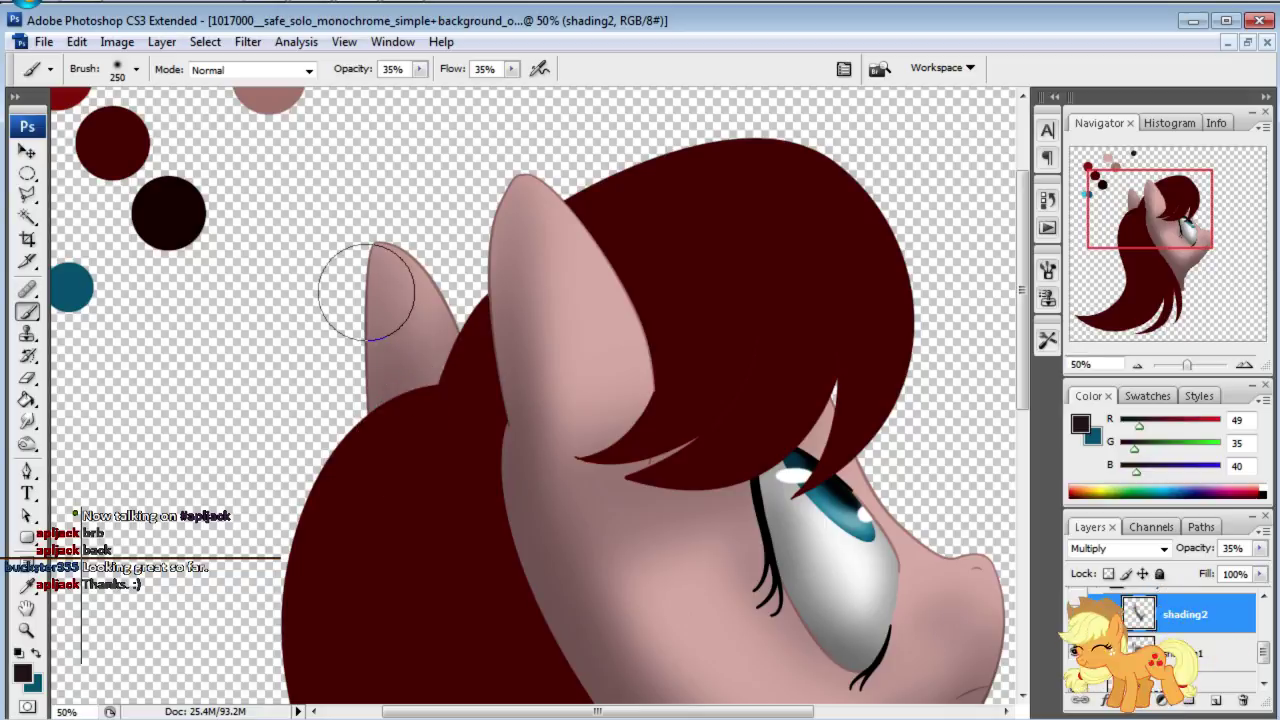
{"action": "left_click_drag", "start_coordinate": [329, 257], "coordinate": [214, 132]}
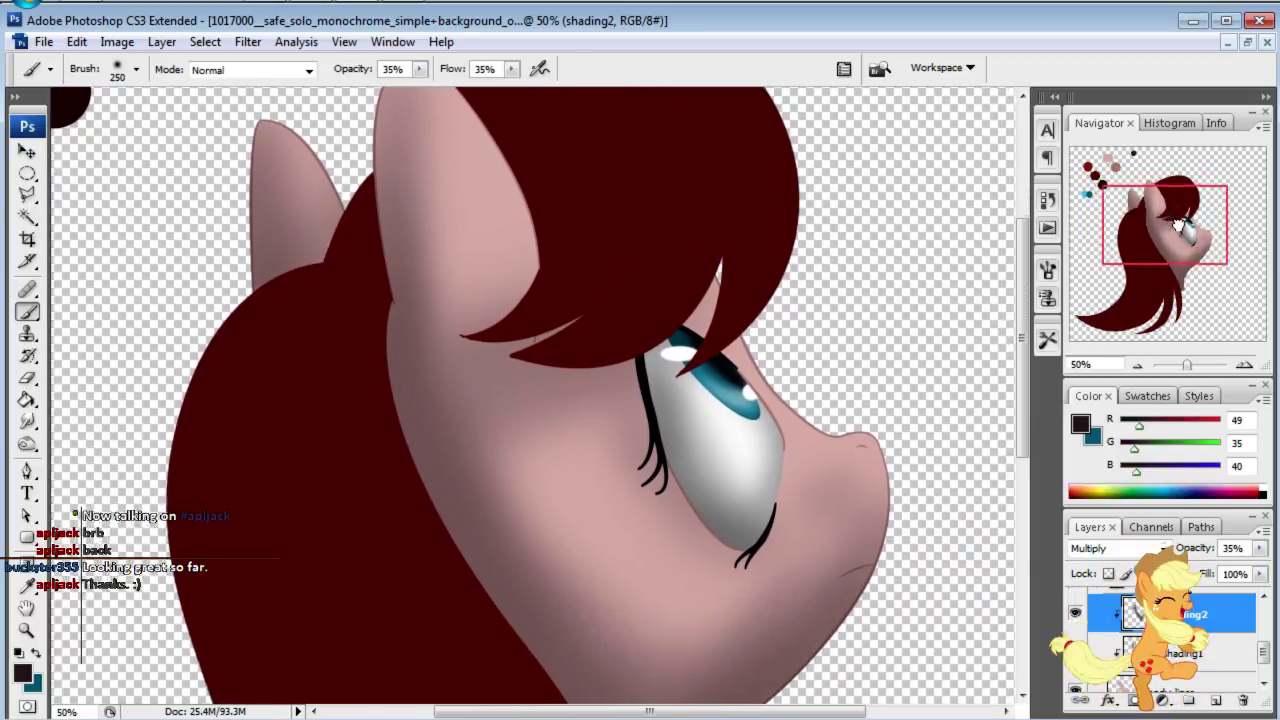
{"action": "left_click_drag", "start_coordinate": [1001, 497], "coordinate": [955, 515]}
{"action": "left_click_drag", "start_coordinate": [1122, 280], "coordinate": [1129, 304]}
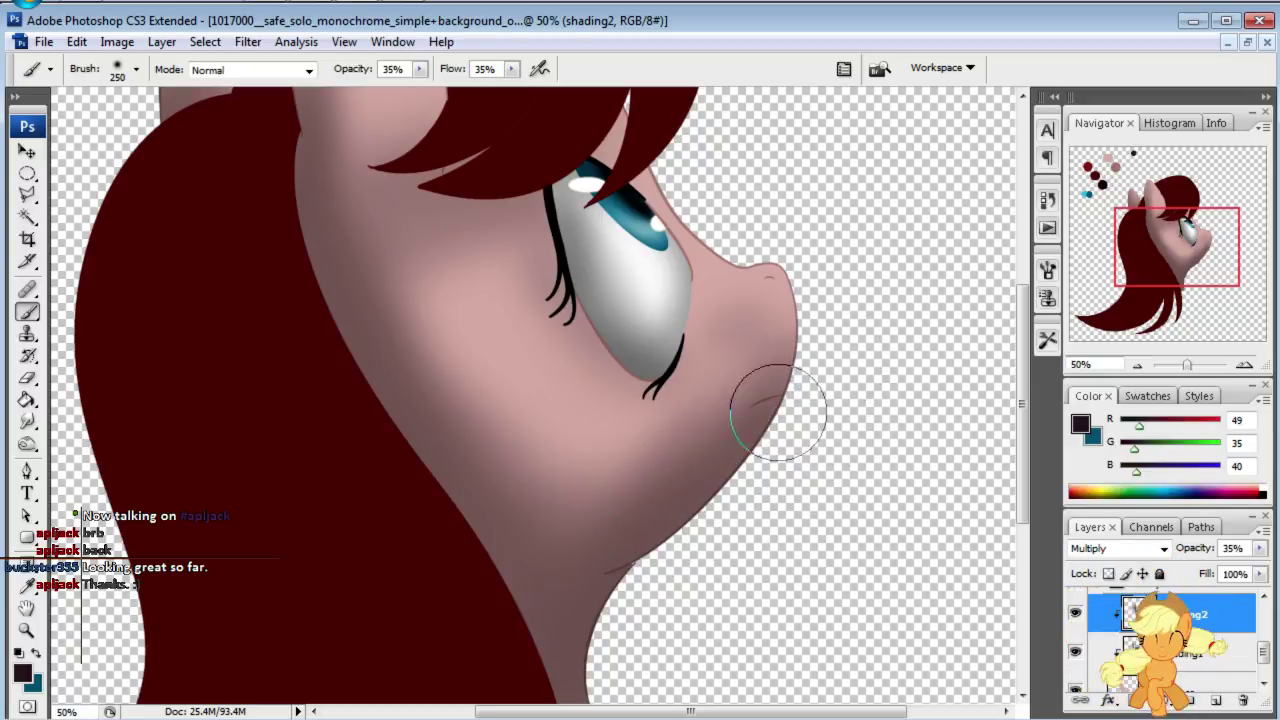
{"action": "left_click_drag", "start_coordinate": [1220, 249], "coordinate": [1215, 240]}
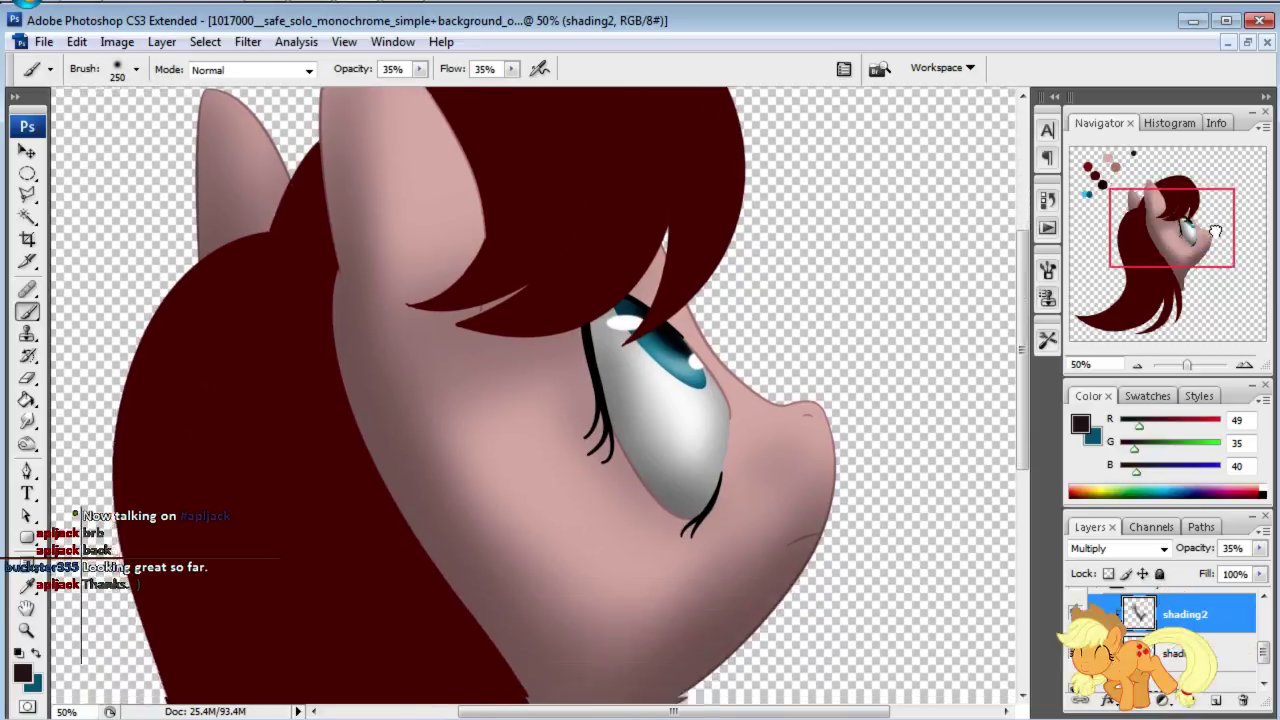
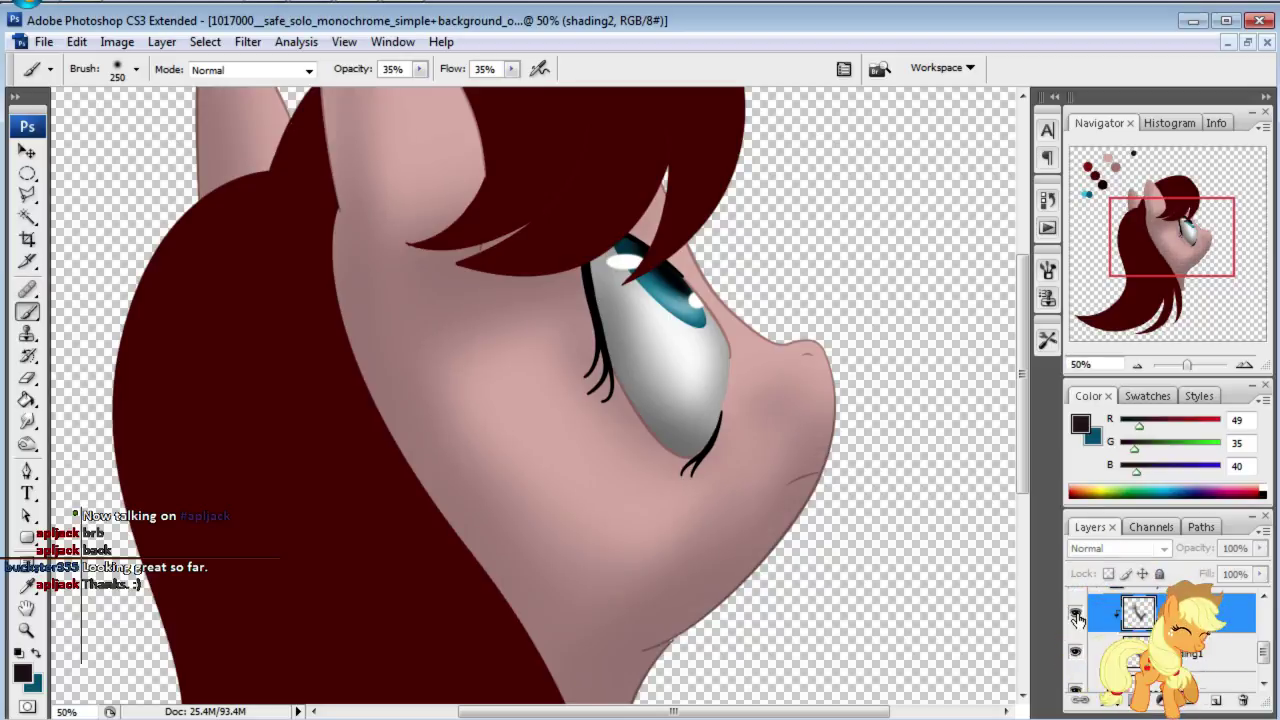
Step: Add a new layer above shading2 and name it shading-detail
{"action": "left_click", "coordinate": [1216, 700]}
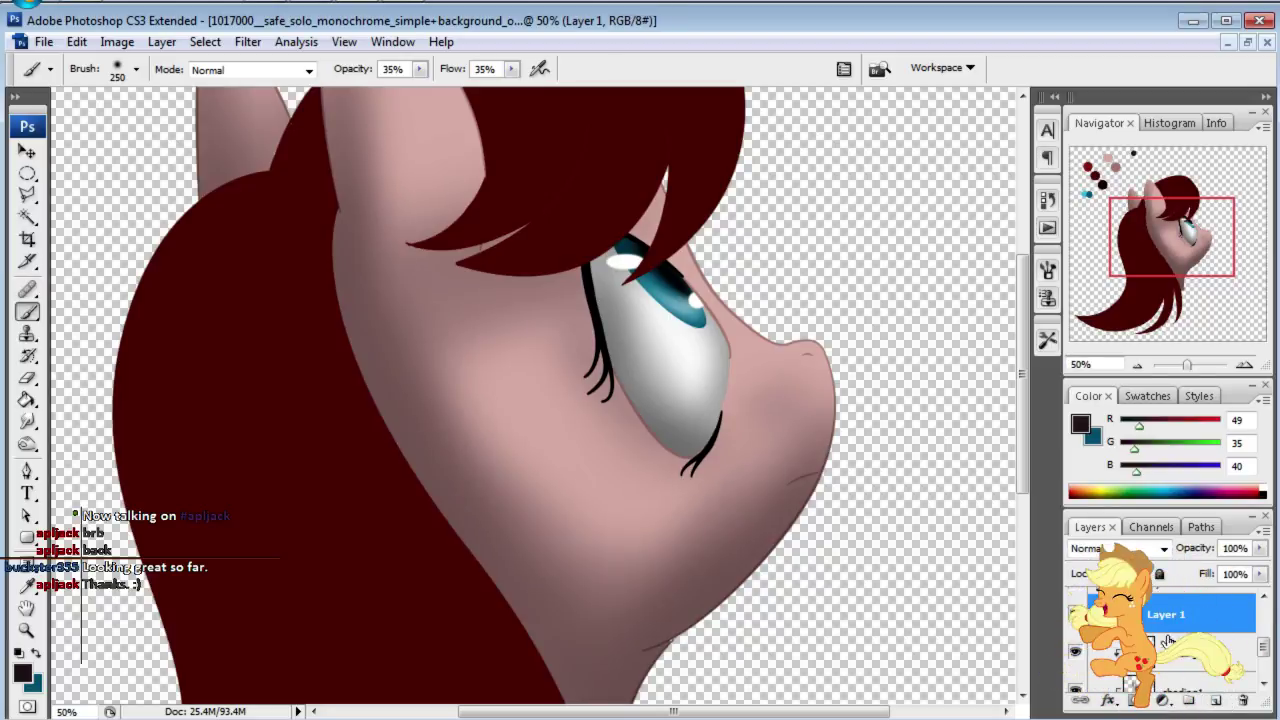
{"action": "double_click", "coordinate": [1157, 612]}
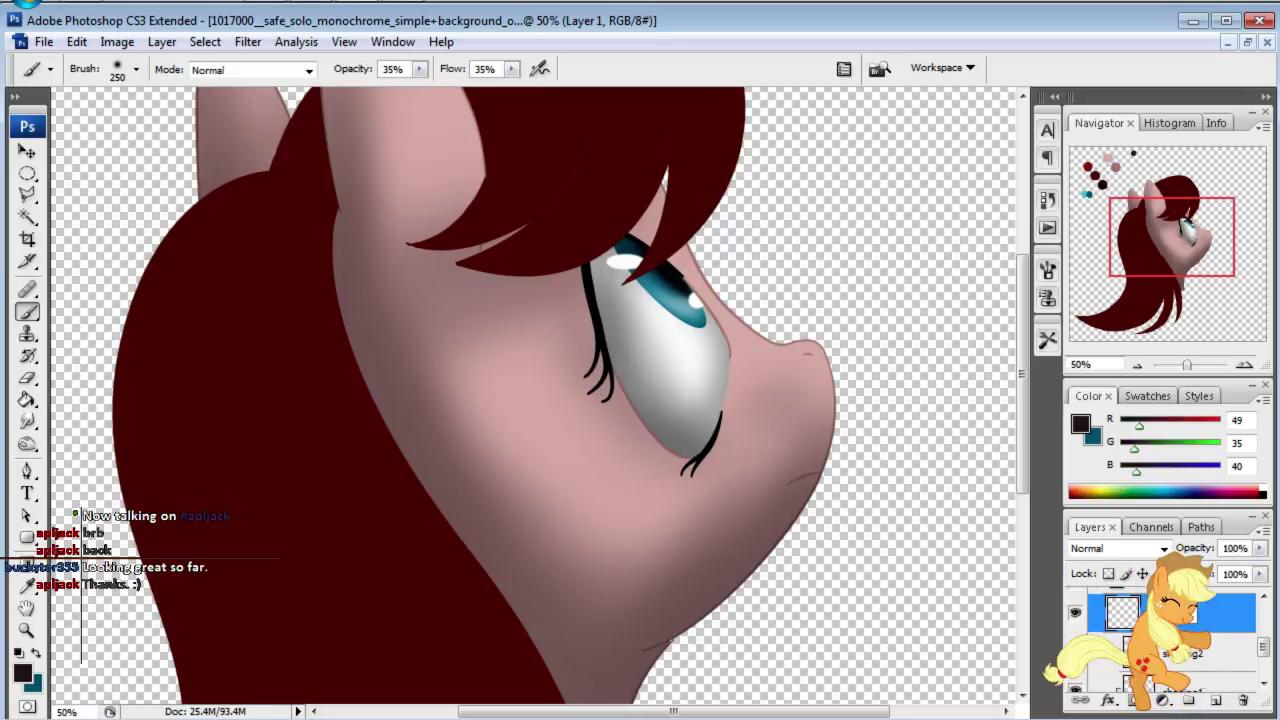
{"action": "type", "text": "shading-cetail"}
{"action": "key", "text": "Return"}
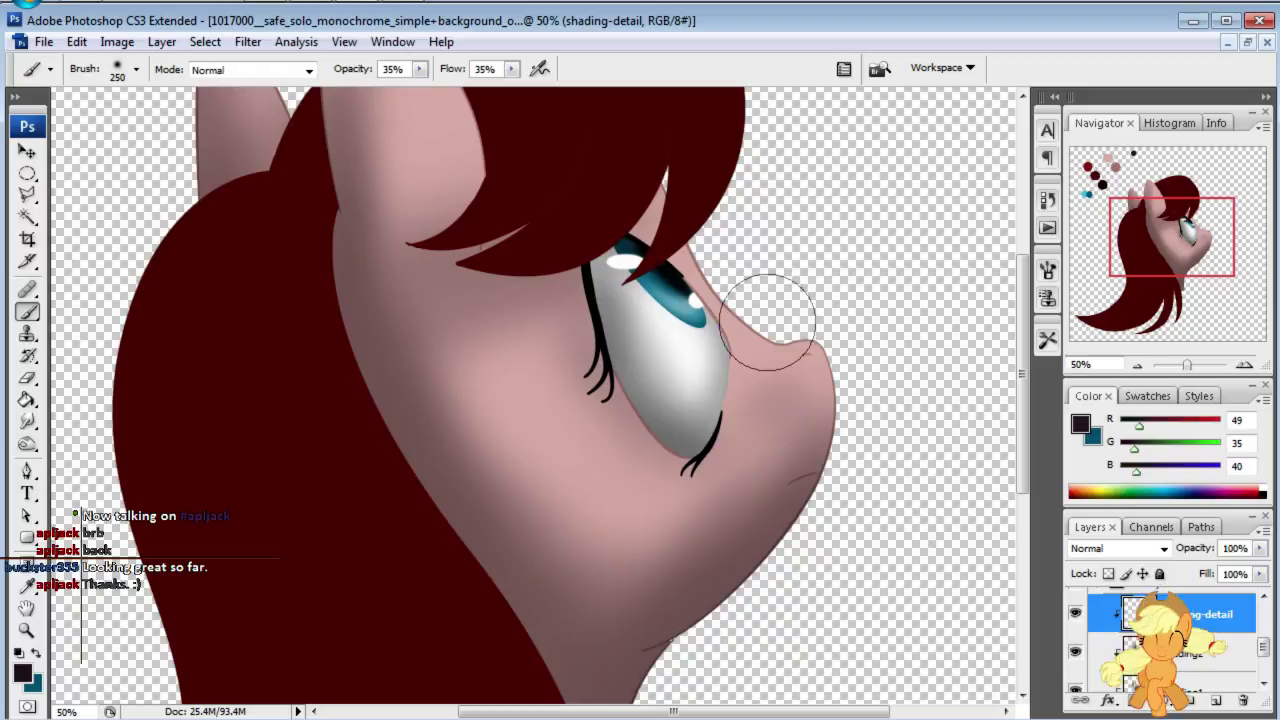
Step: Set the shading-detail layer to 45% opacity with Multiply blending
{"action": "double_click", "coordinate": [1236, 548]}
{"action": "type", "text": "45"}
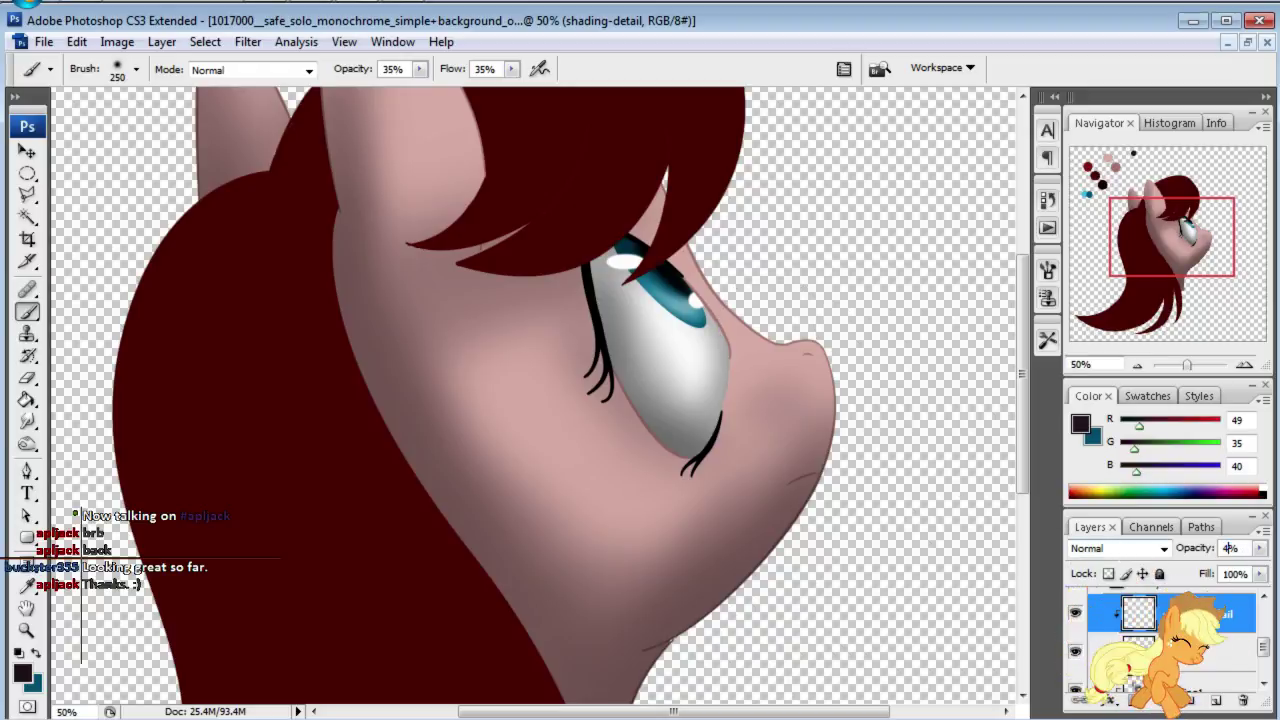
{"action": "left_click", "coordinate": [1113, 548]}
{"action": "left_click", "coordinate": [1120, 79]}
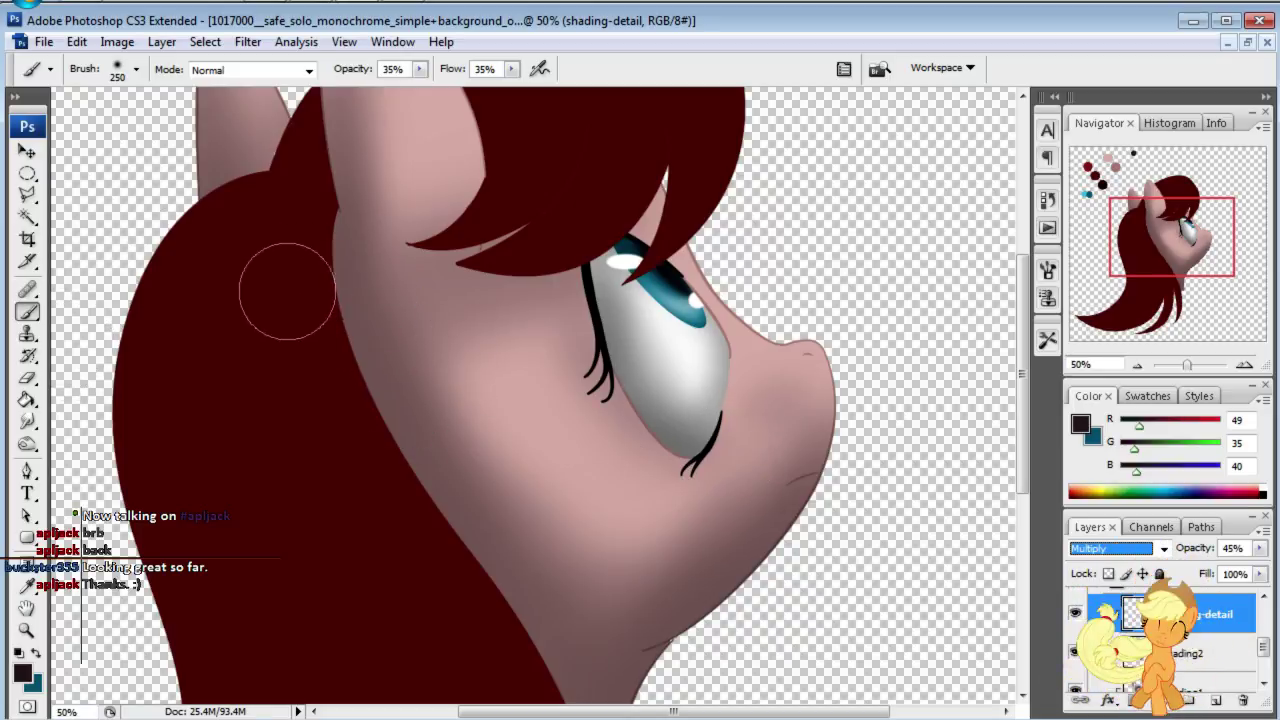
Step: Paint darker shading along the face edge beside the mane and down the neck below the jaw
{"action": "mouse_move", "coordinate": [323, 365]}
{"action": "left_mouse_down"}
{"action": "mouse_move", "coordinate": [354, 277]}
{"action": "mouse_move", "coordinate": [306, 251]}
{"action": "mouse_move", "coordinate": [351, 402]}
{"action": "left_mouse_up"}
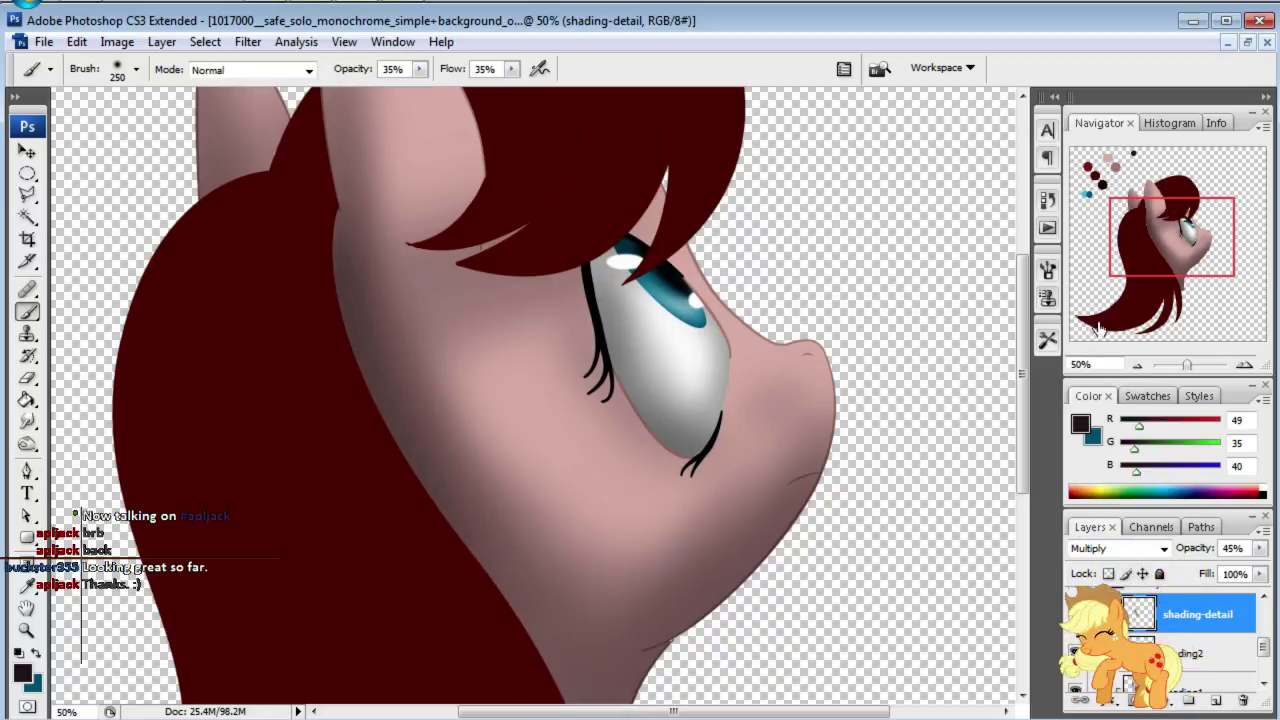
{"action": "scroll", "coordinate": [414, 500], "scroll_direction": "down", "scroll_amount": 5}
{"action": "mouse_move", "coordinate": [597, 530]}
{"action": "left_mouse_down"}
{"action": "mouse_move", "coordinate": [686, 443]}
{"action": "mouse_move", "coordinate": [656, 515]}
{"action": "mouse_move", "coordinate": [640, 508]}
{"action": "left_mouse_up"}
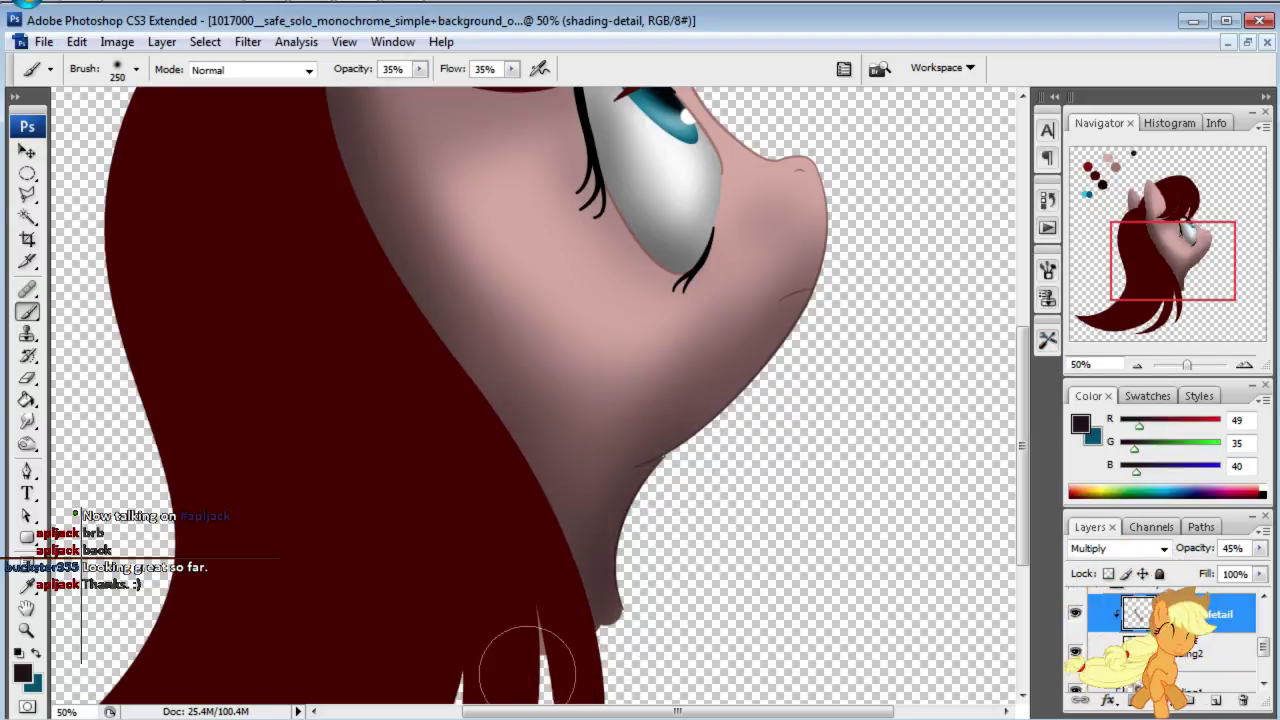
{"action": "left_click_drag", "start_coordinate": [528, 670], "coordinate": [571, 600]}
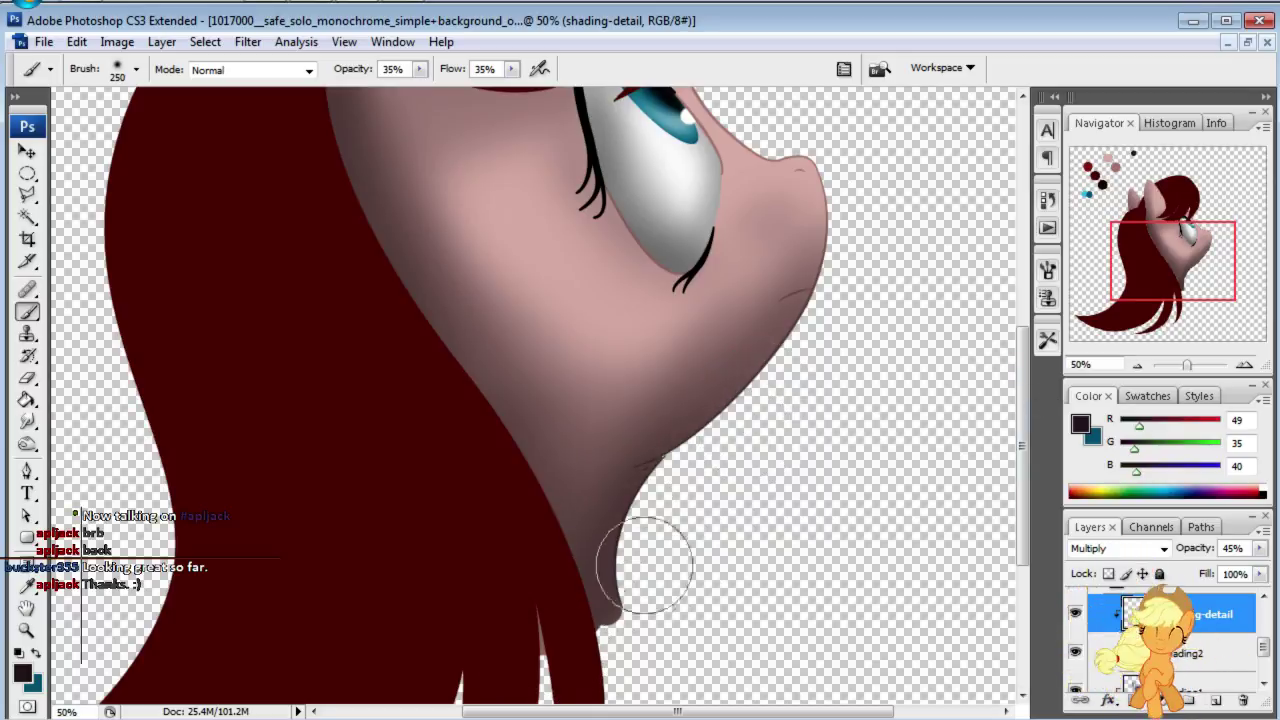
{"action": "left_click_drag", "start_coordinate": [643, 543], "coordinate": [586, 600]}
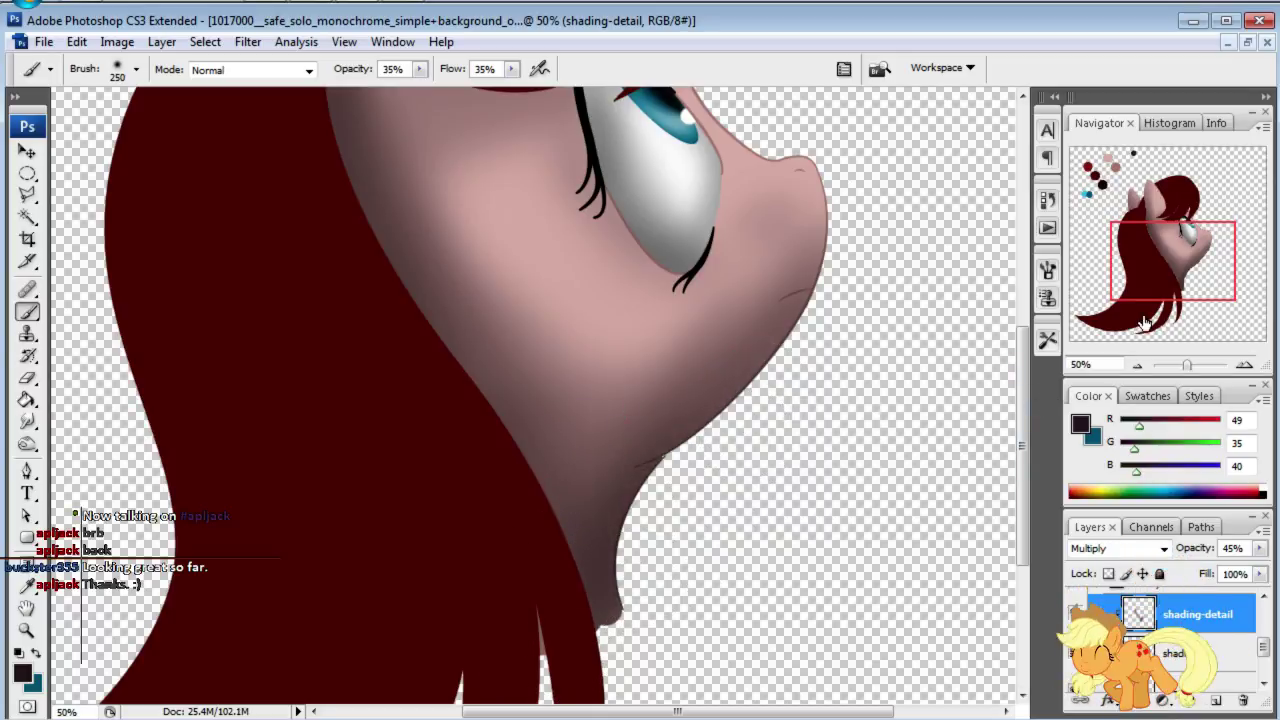
Step: Shrink the brush, then enlarge it back to size 250
{"action": "left_click_drag", "start_coordinate": [1184, 262], "coordinate": [1195, 238]}
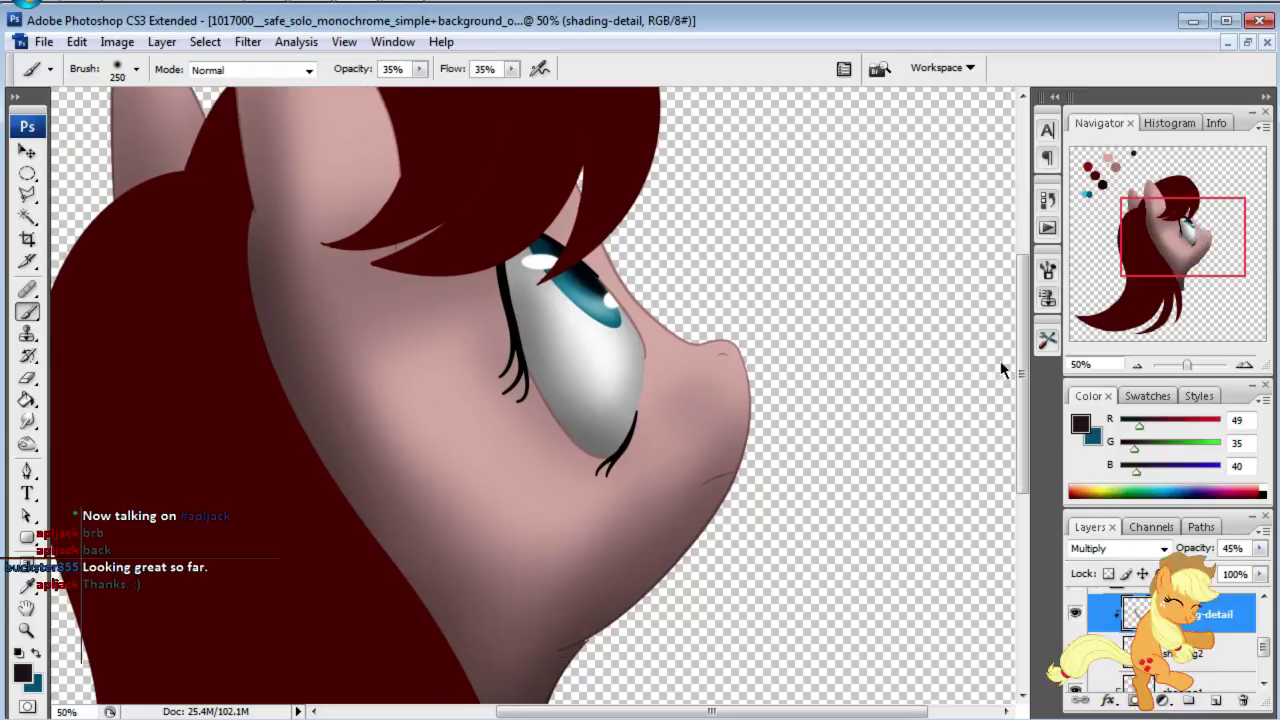
{"action": "key", "text": "bracketleft"}
{"action": "key", "text": "bracketleft"}
{"action": "key", "text": "bracketleft"}
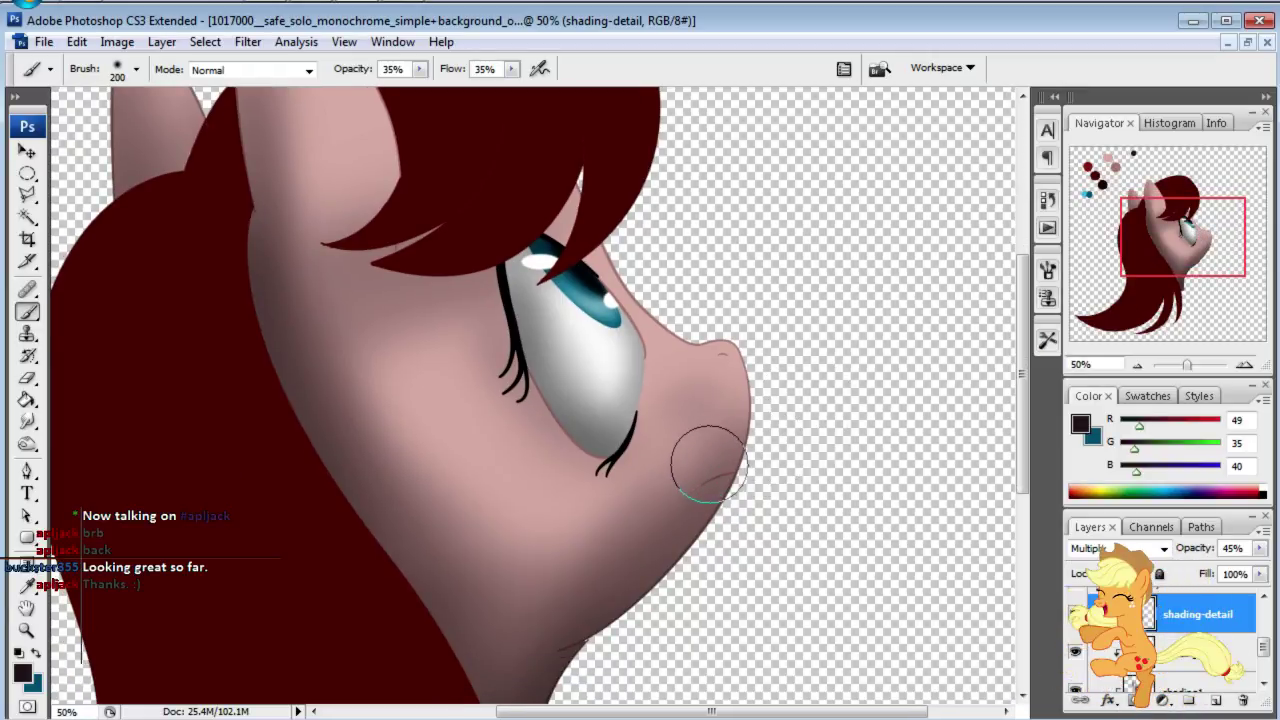
{"action": "key", "text": "bracketleft"}
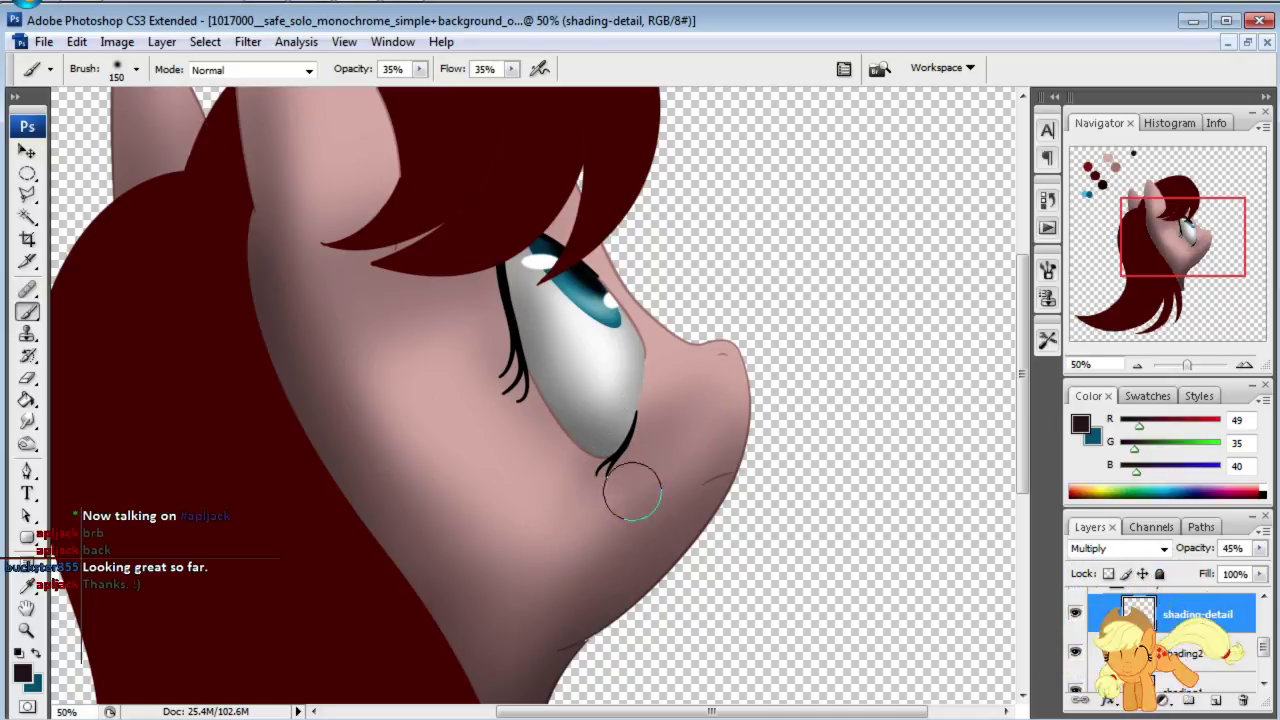
{"action": "key", "text": "bracketright"}
{"action": "key", "text": "bracketright"}
{"action": "key", "text": "bracketright"}
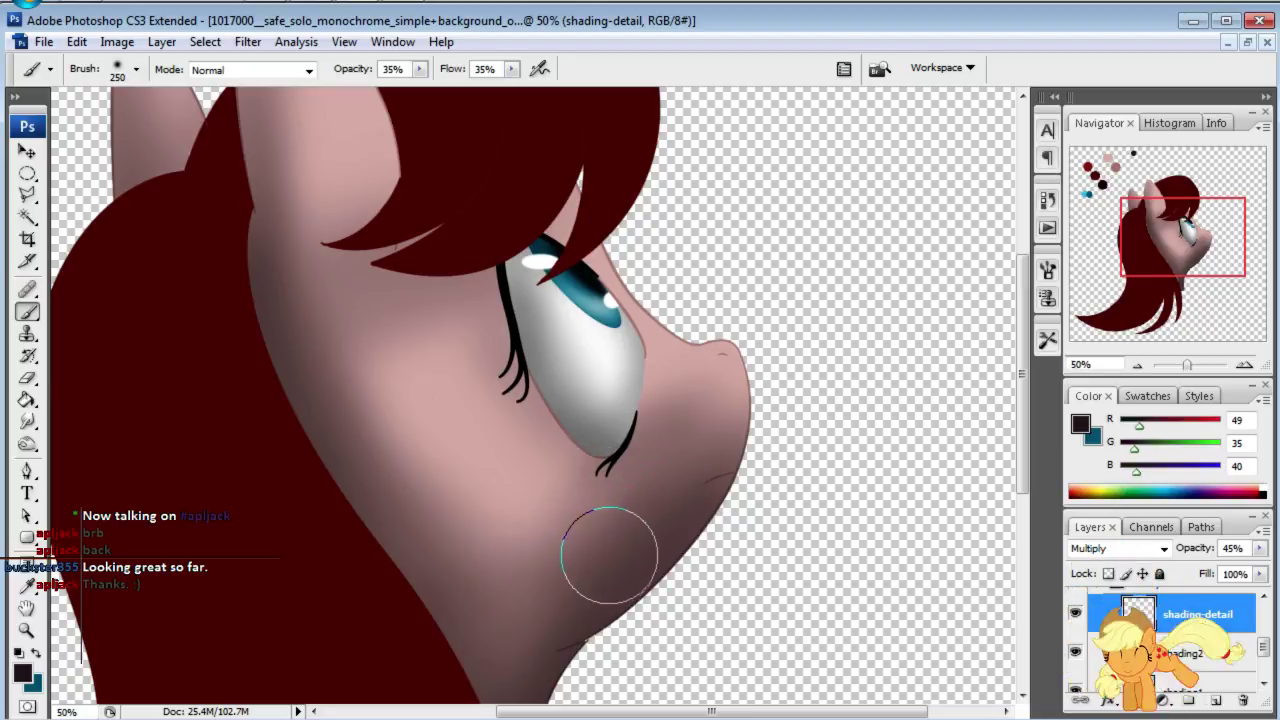
Step: Make the Eraser a soft 175-pixel tip at 35% opacity and flow, then return to the Brush
{"action": "left_click", "coordinate": [26, 380]}
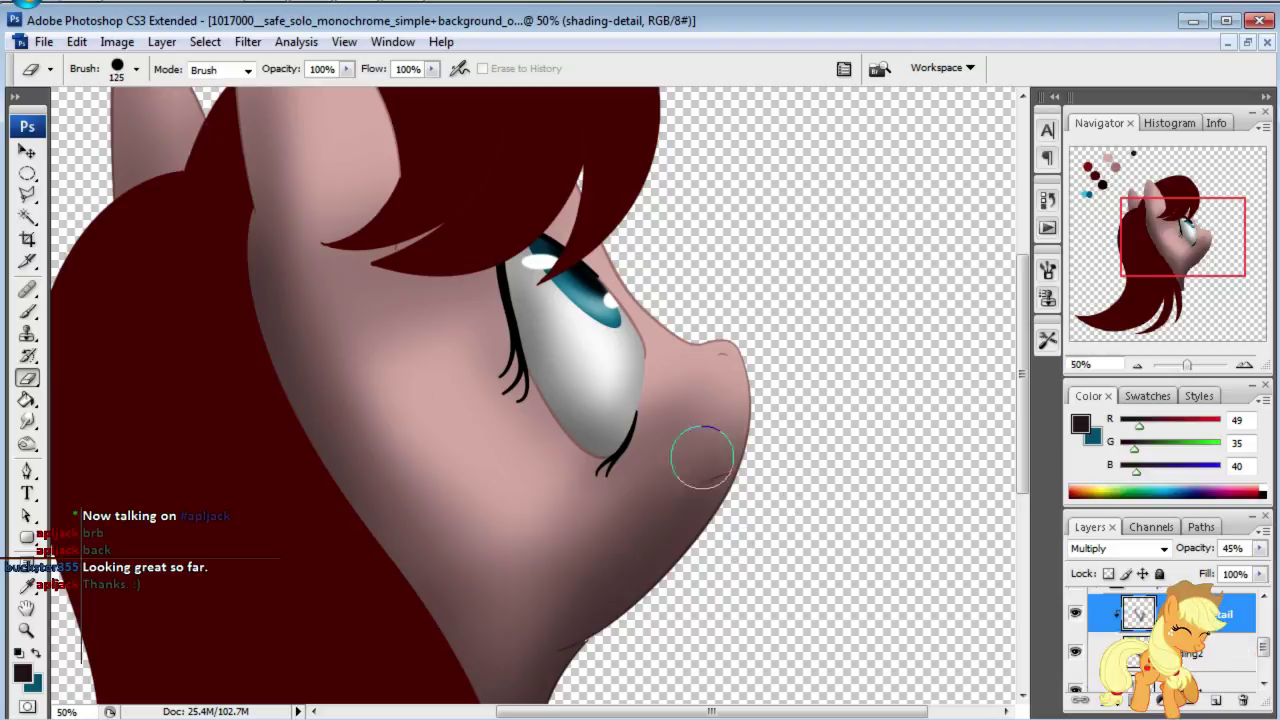
{"action": "key", "text": "bracketright"}
{"action": "key", "text": "bracketright"}
{"action": "key", "text": "3"}
{"action": "key", "text": "5"}
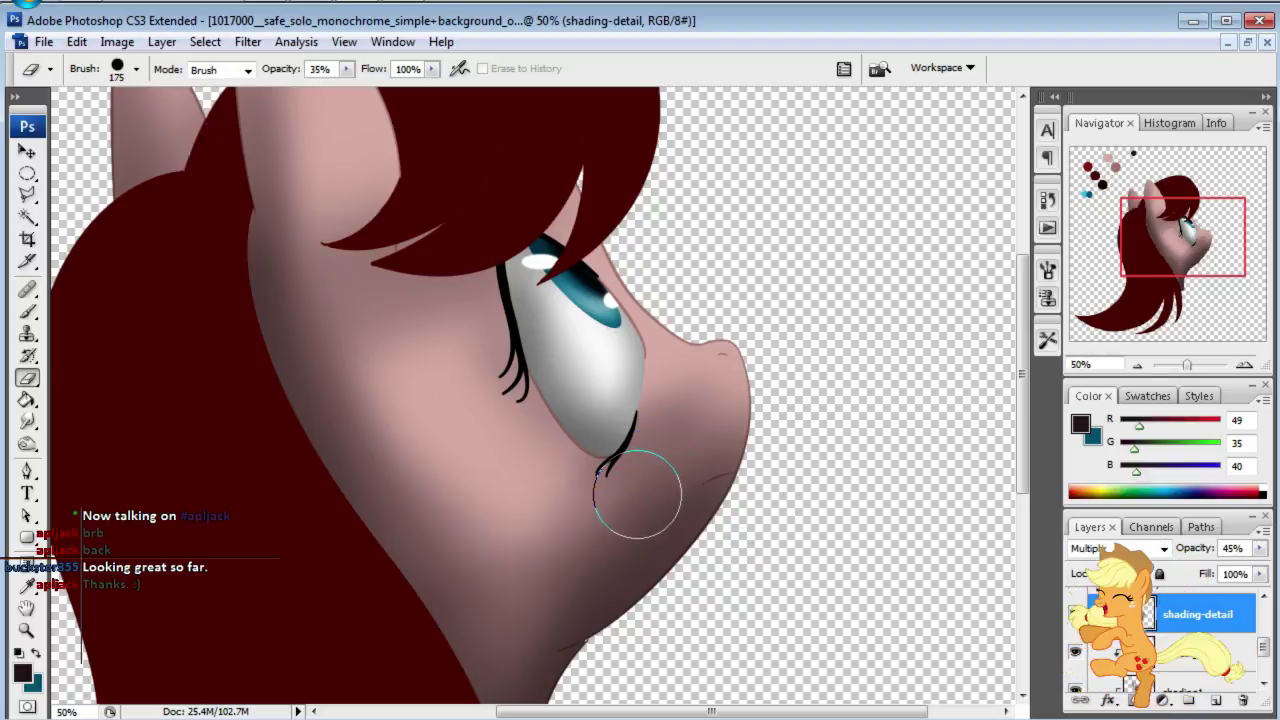
{"action": "key", "text": "shift+3"}
{"action": "key", "text": "shift+5"}
{"action": "key", "text": "shift+bracketleft"}
{"action": "key", "text": "shift+bracketleft"}
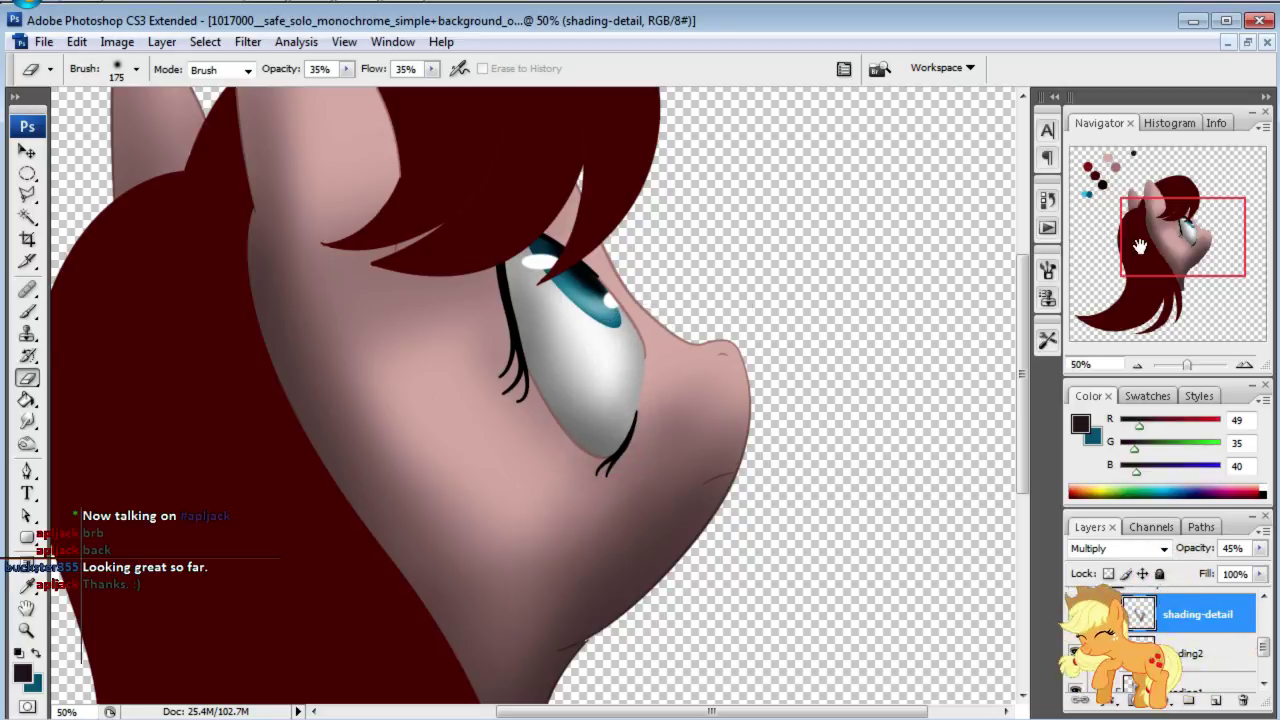
{"action": "left_click_drag", "start_coordinate": [1139, 245], "coordinate": [1147, 259]}
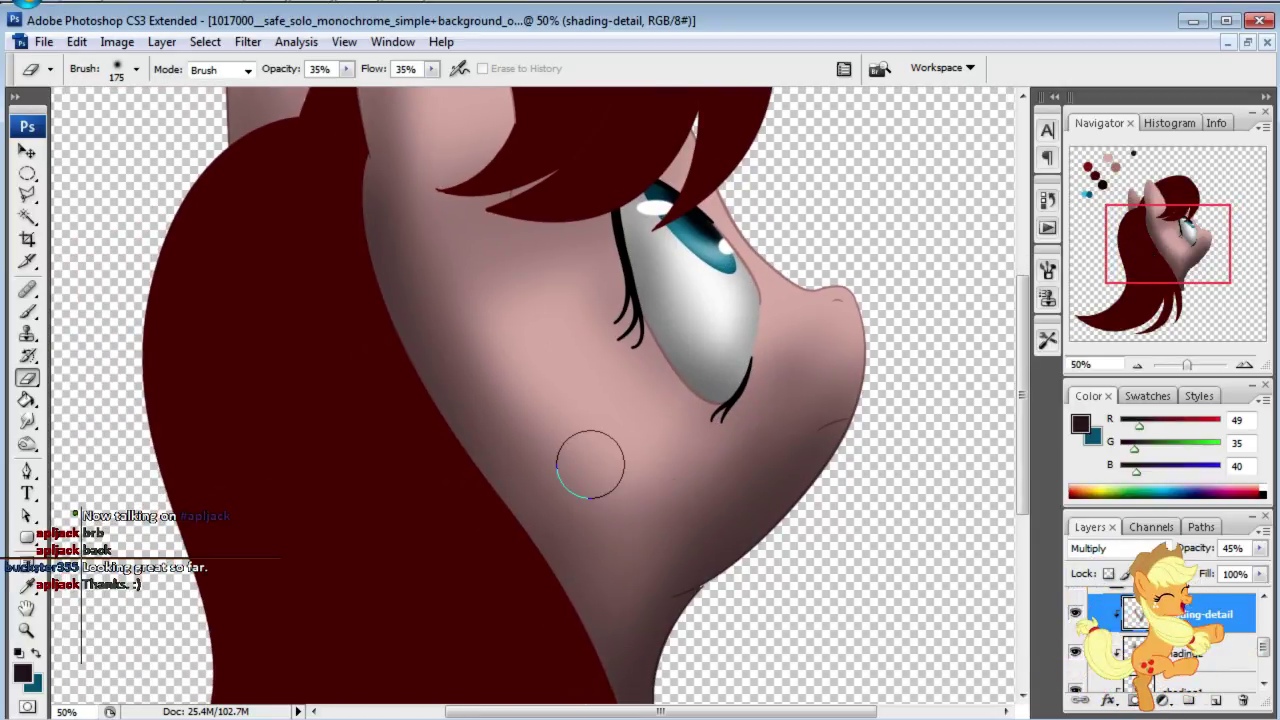
{"action": "left_click_drag", "start_coordinate": [1165, 244], "coordinate": [1158, 228]}
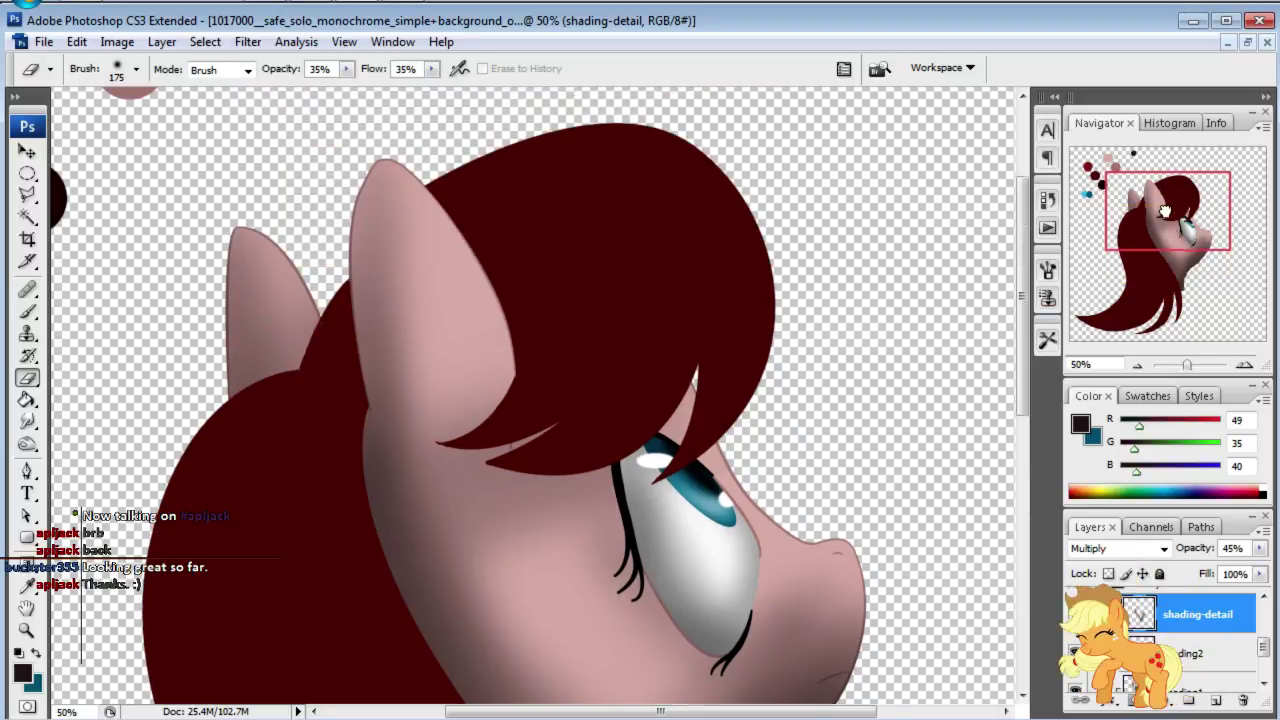
{"action": "left_click", "coordinate": [27, 311]}
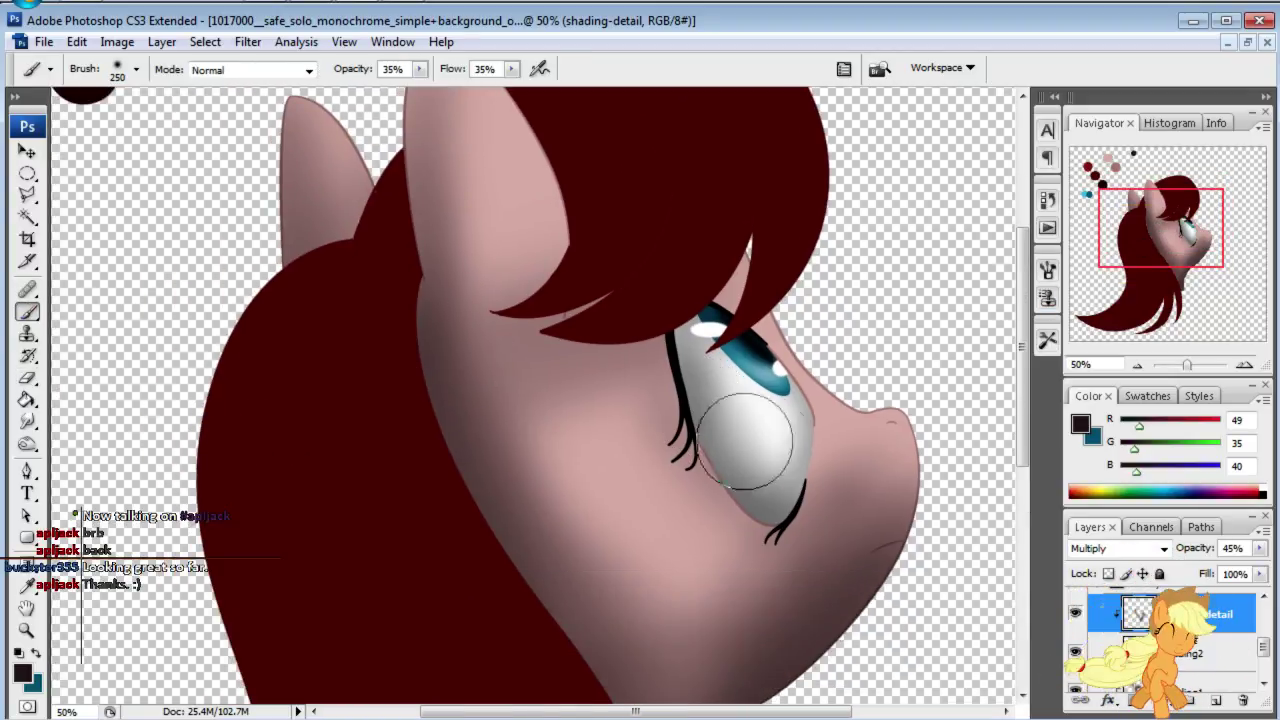
Step: Zoom to 150% on the nose and shrink the brush for nostril detail
{"action": "left_click", "coordinate": [1085, 364]}
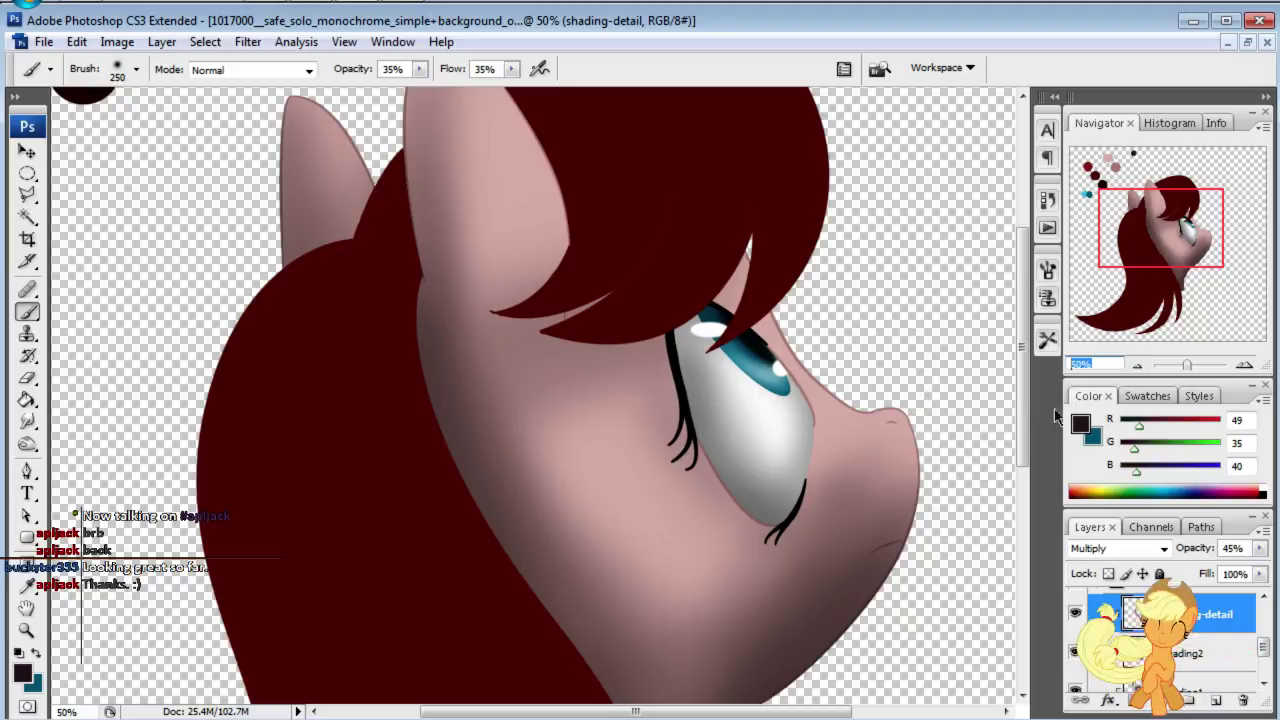
{"action": "type", "text": "150"}
{"action": "key", "text": "Return"}
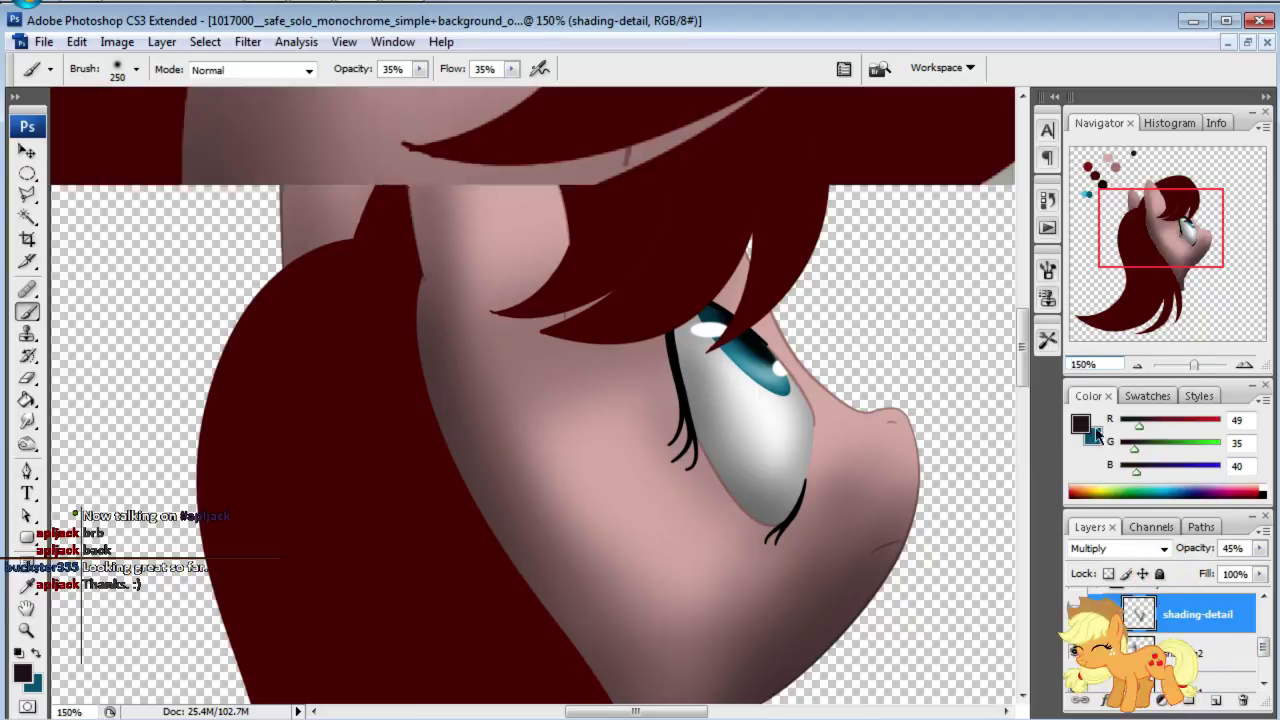
{"action": "left_click", "coordinate": [1183, 232]}
{"action": "left_click_drag", "start_coordinate": [1183, 232], "coordinate": [1193, 240]}
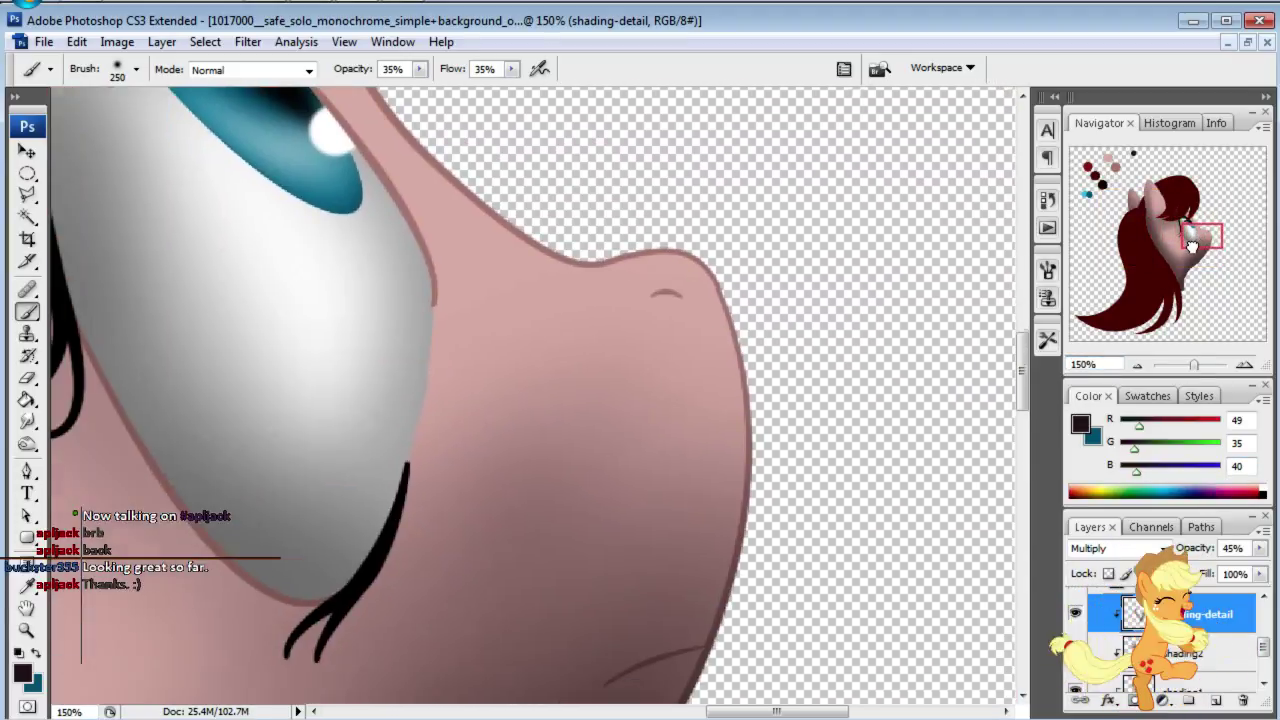
{"action": "key", "text": "bracketleft"}
{"action": "key", "text": "bracketleft"}
{"action": "key", "text": "bracketleft"}
{"action": "key", "text": "bracketleft"}
{"action": "key", "text": "bracketleft"}
{"action": "key", "text": "bracketleft"}
{"action": "key", "text": "bracketleft"}
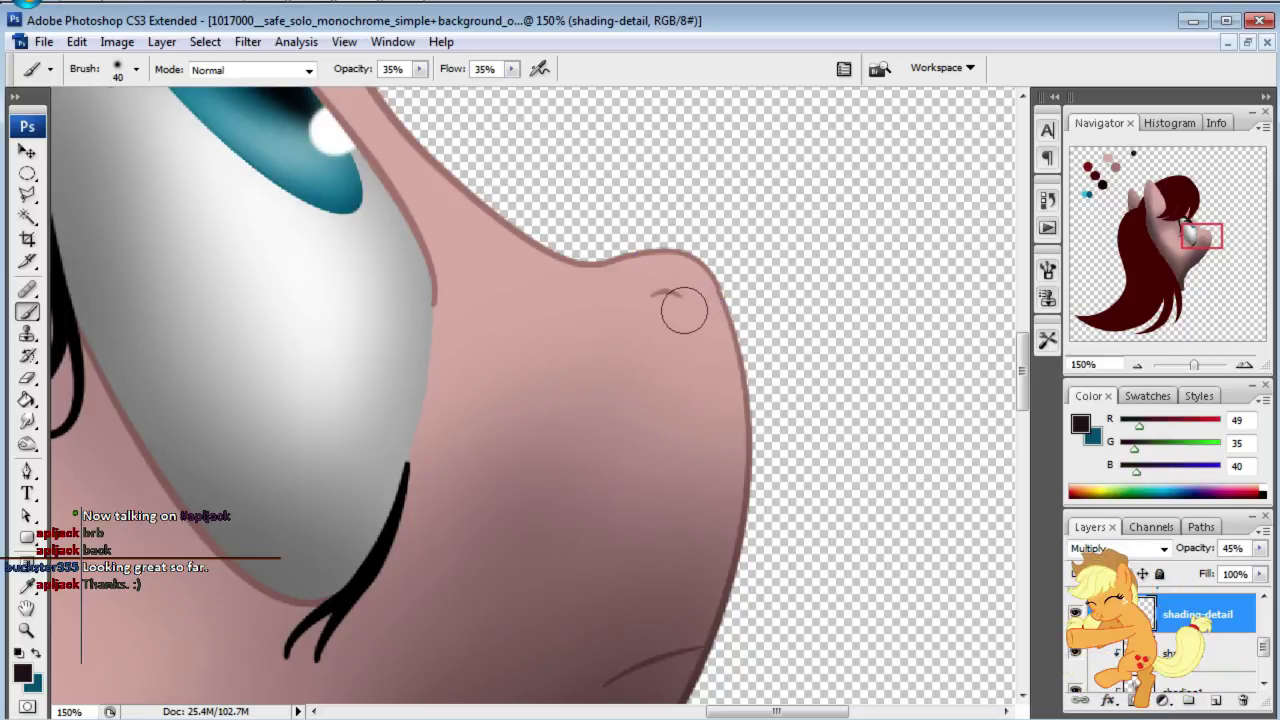
{"action": "key", "text": "bracketleft"}
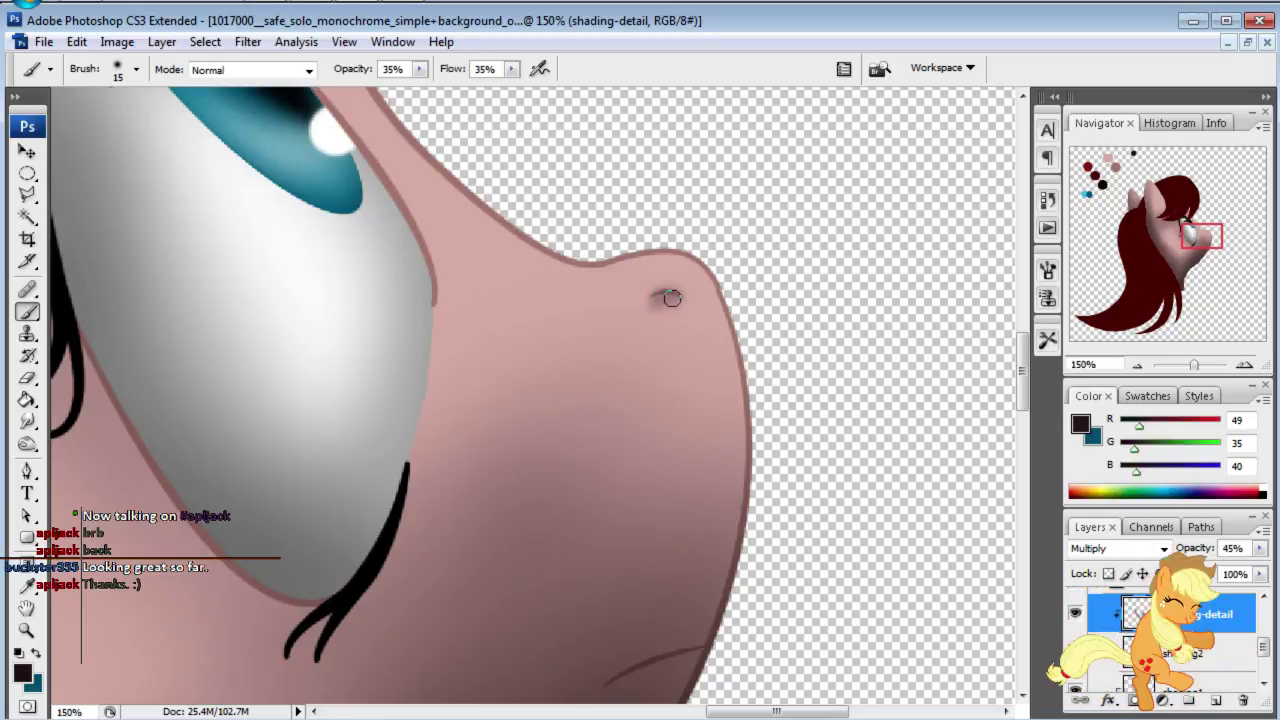
Step: Lighten the nose-tip mark with a 35-pixel eraser and repaint a soft dark nostril
{"action": "left_click", "coordinate": [29, 379]}
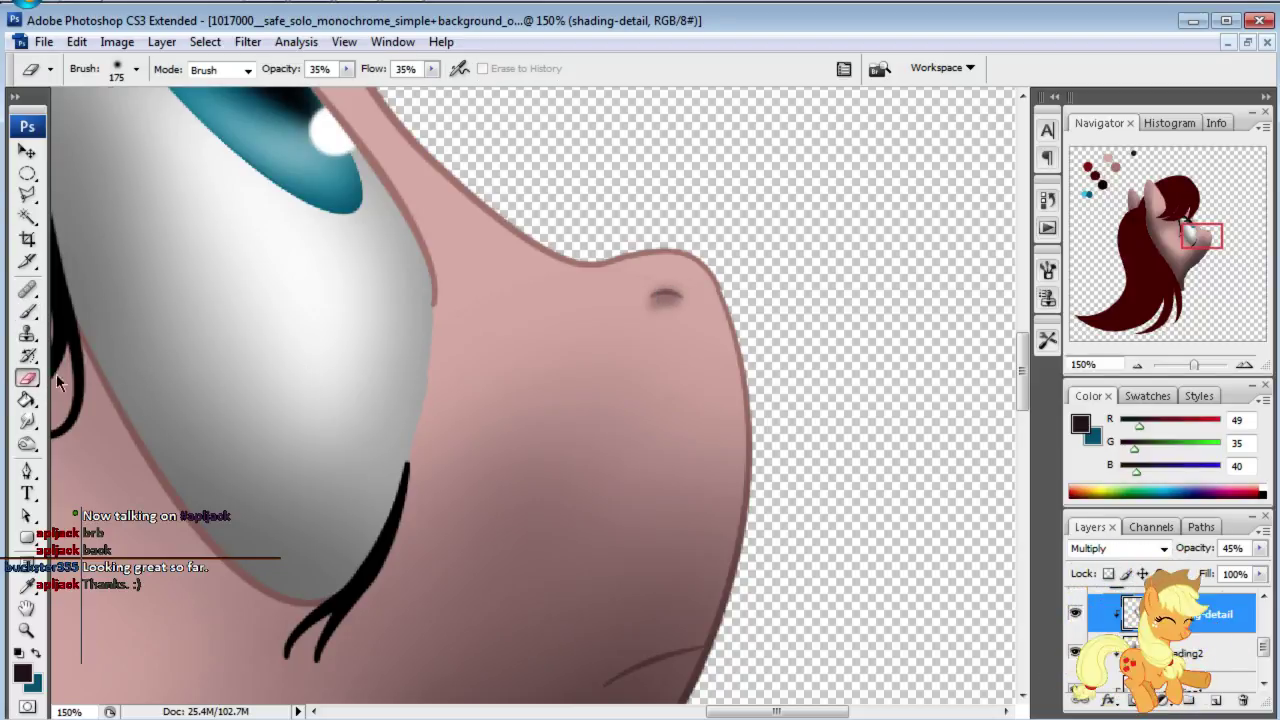
{"action": "key", "text": "bracketleft"}
{"action": "key", "text": "bracketleft"}
{"action": "key", "text": "bracketleft"}
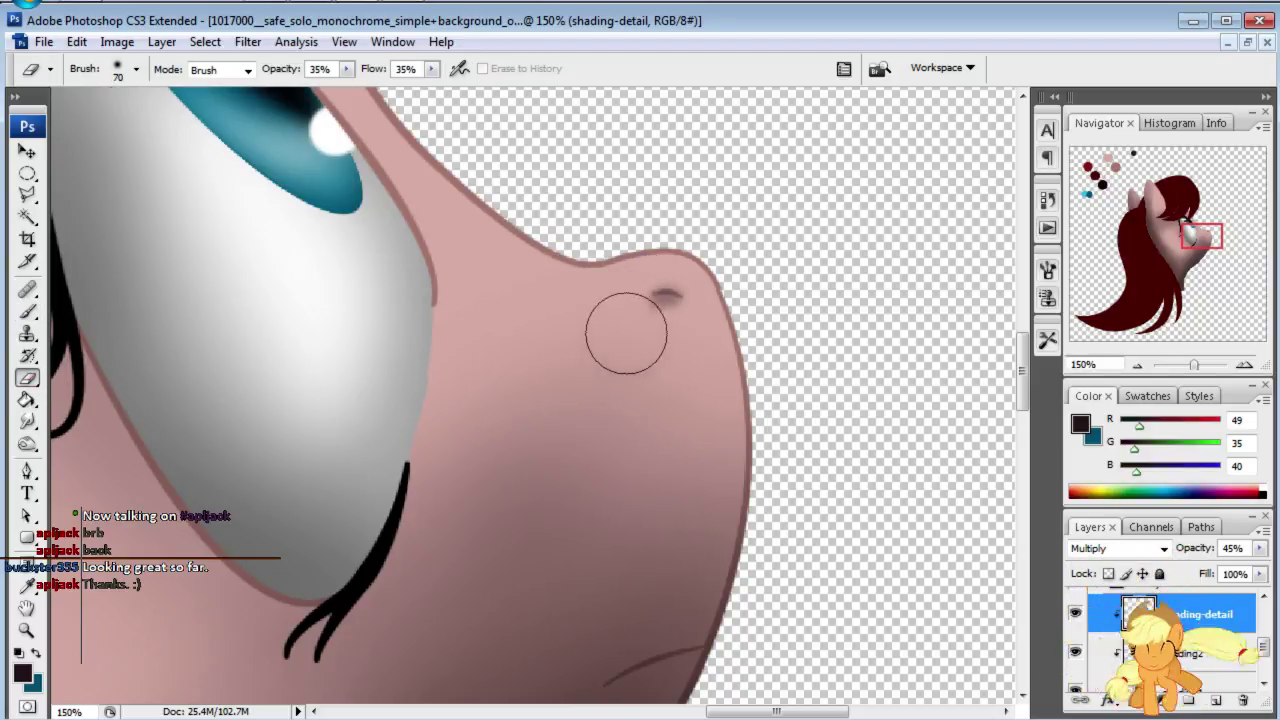
{"action": "key", "text": "bracketleft"}
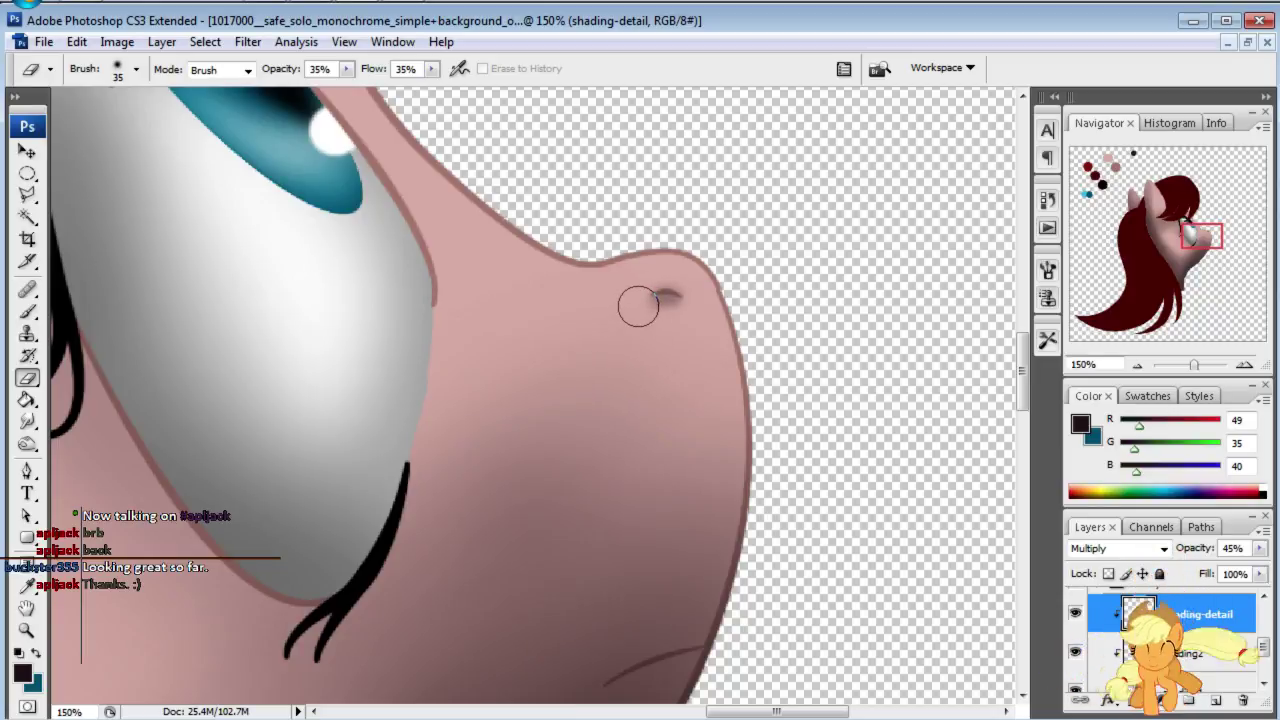
{"action": "mouse_move", "coordinate": [638, 307]}
{"action": "left_mouse_down"}
{"action": "mouse_move", "coordinate": [651, 277]}
{"action": "mouse_move", "coordinate": [681, 276]}
{"action": "left_mouse_up"}
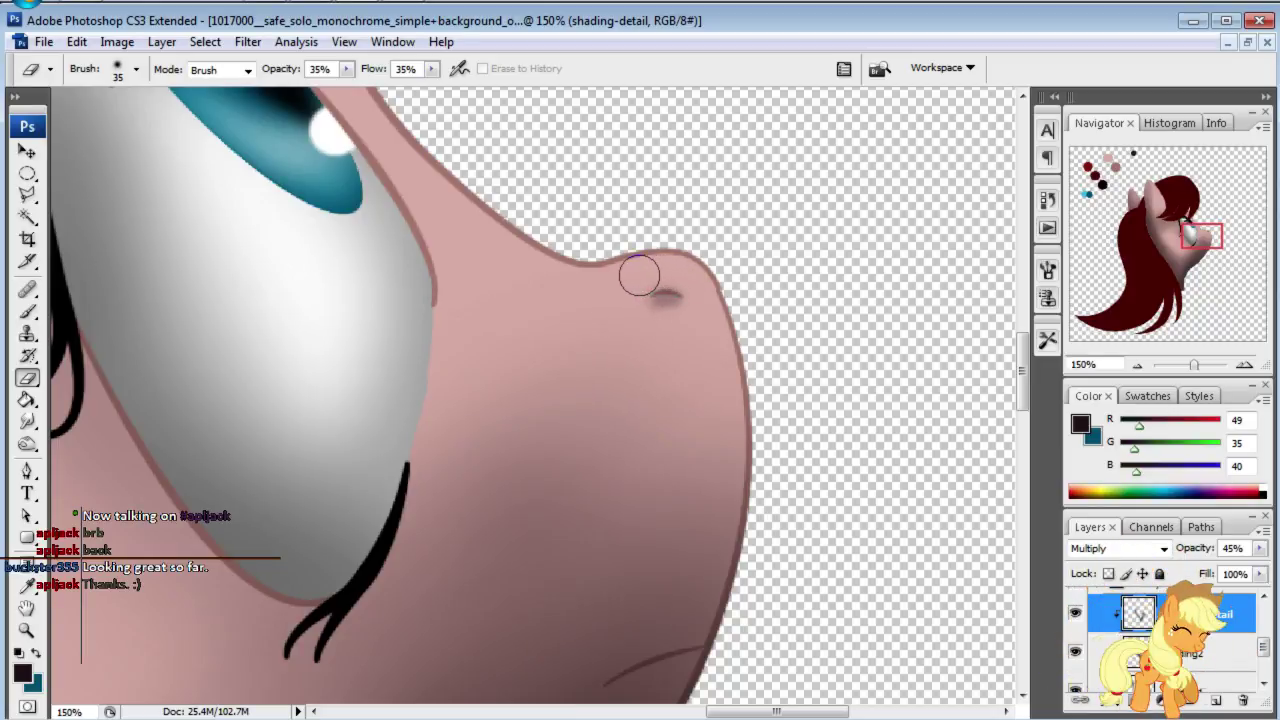
{"action": "left_click", "coordinate": [27, 311]}
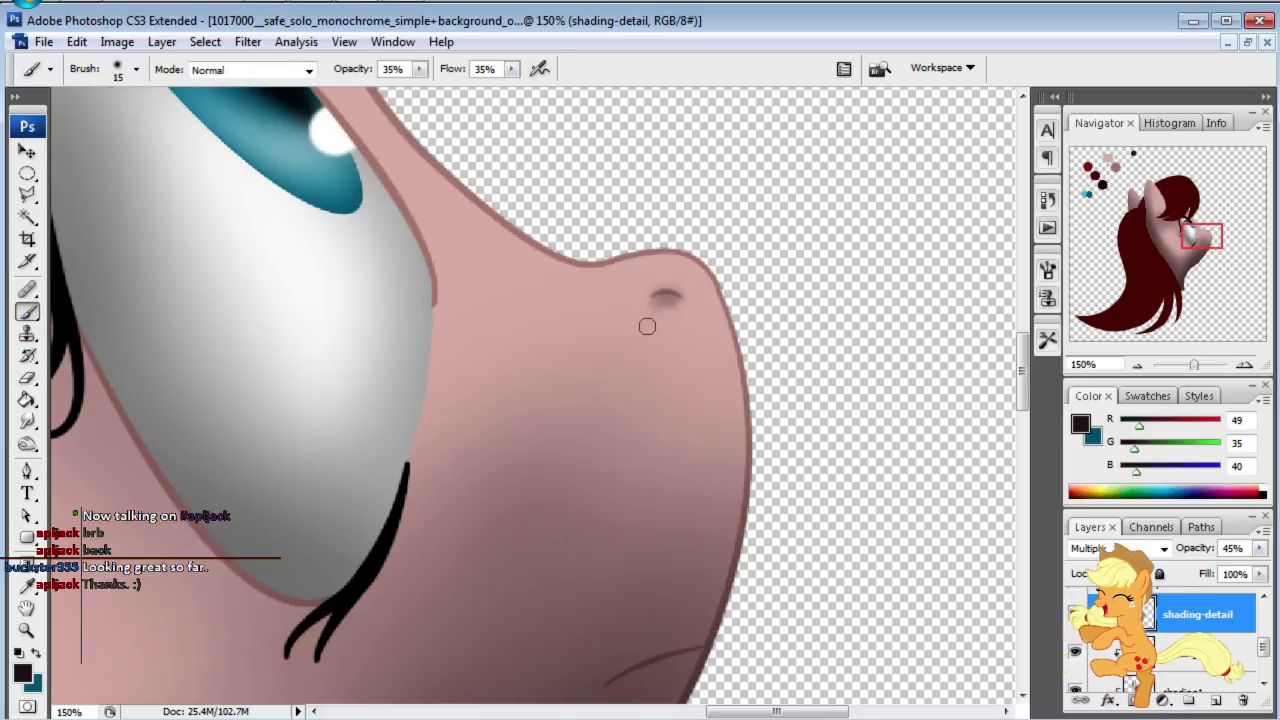
{"action": "left_click_drag", "start_coordinate": [665, 297], "coordinate": [655, 297]}
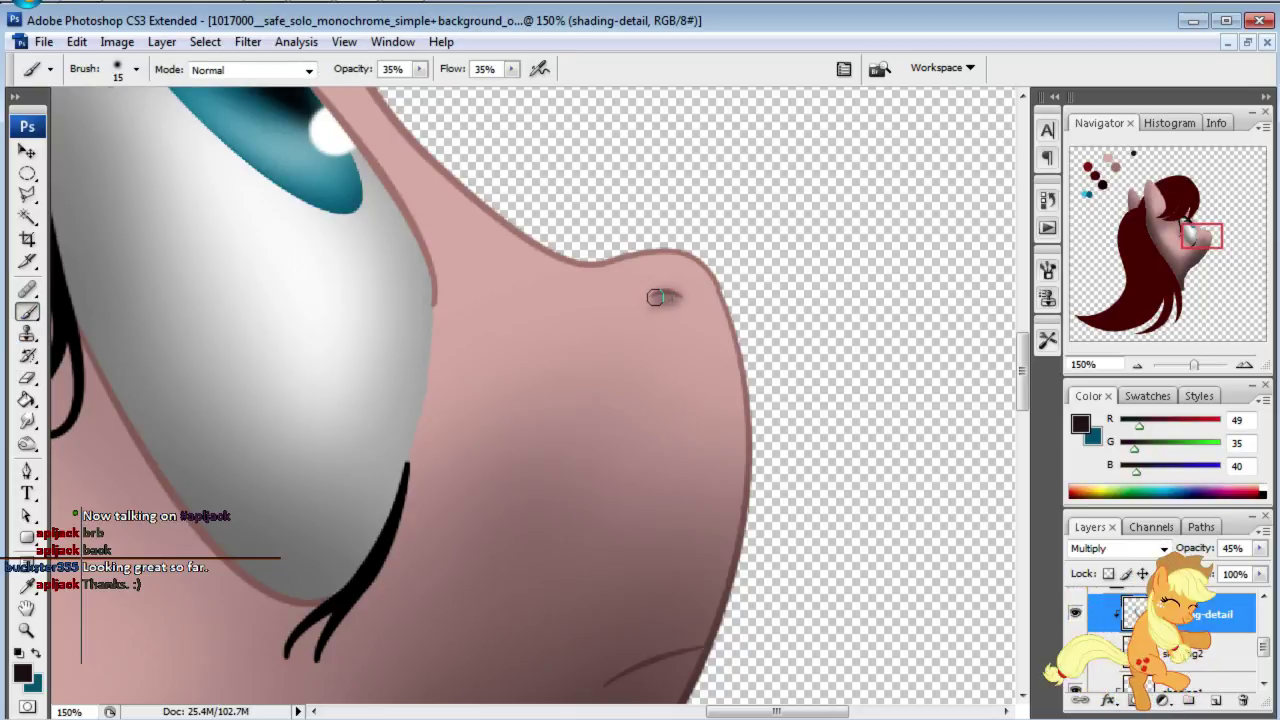
{"action": "left_click", "coordinate": [670, 299]}
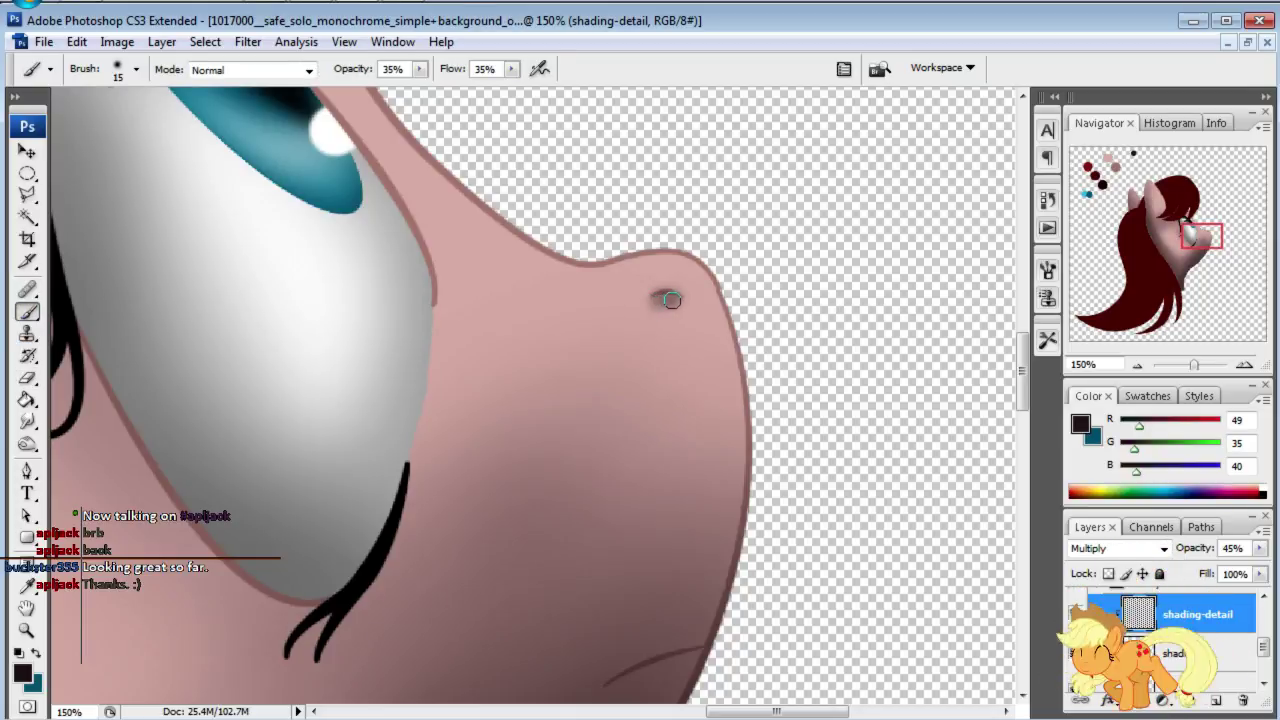
Step: At 200% zoom, extend the thin mouth line down-left and darken it
{"action": "left_click_drag", "start_coordinate": [1200, 238], "coordinate": [1200, 246]}
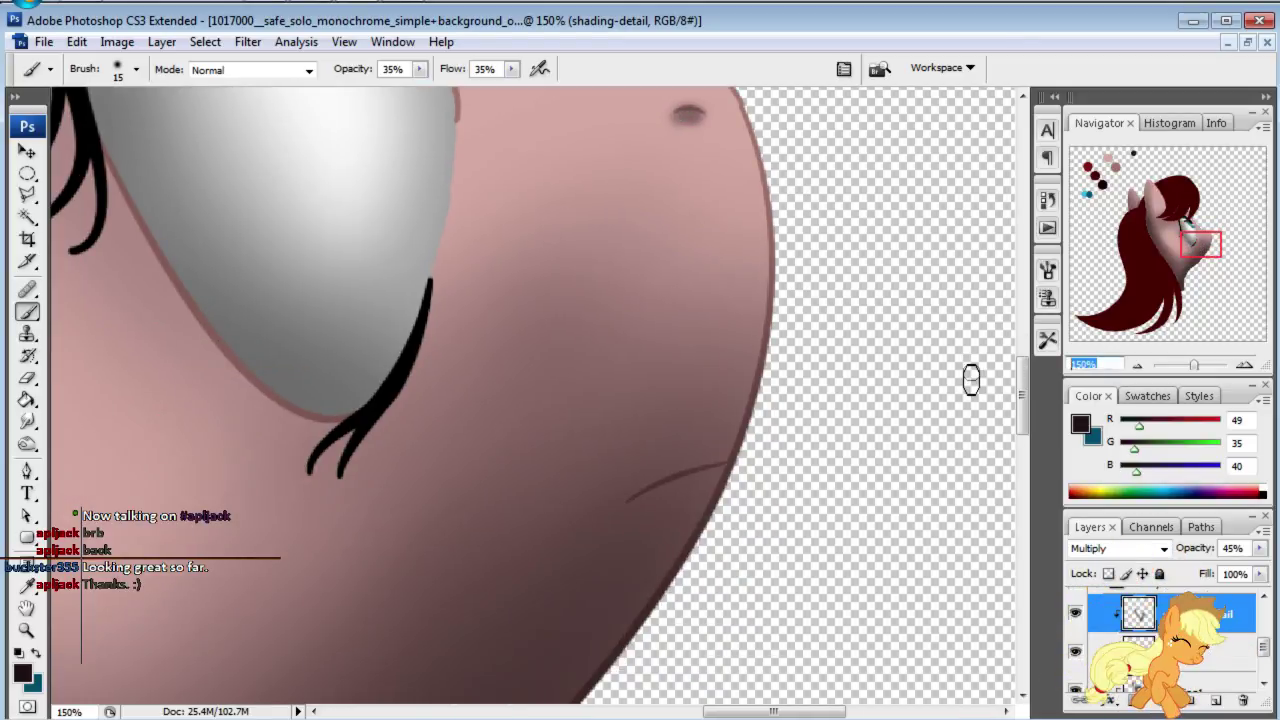
{"action": "type", "text": "200"}
{"action": "key", "text": "Return"}
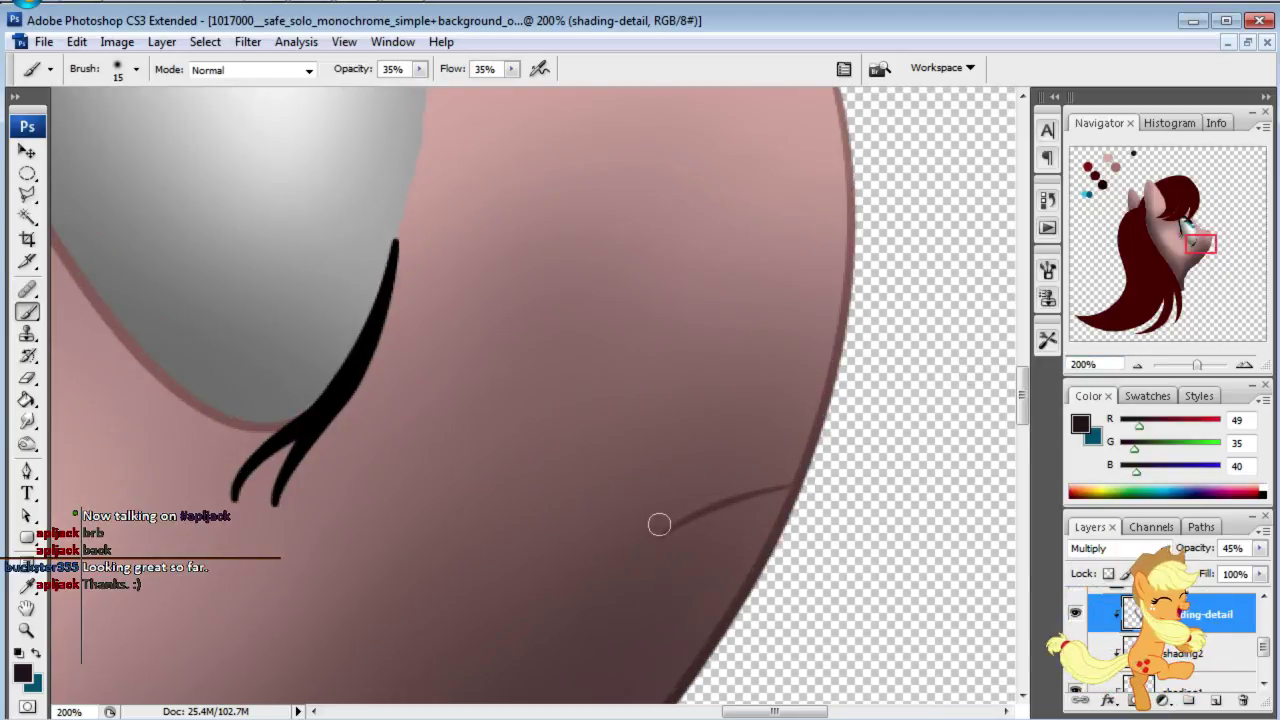
{"action": "left_click_drag", "start_coordinate": [658, 535], "coordinate": [794, 471]}
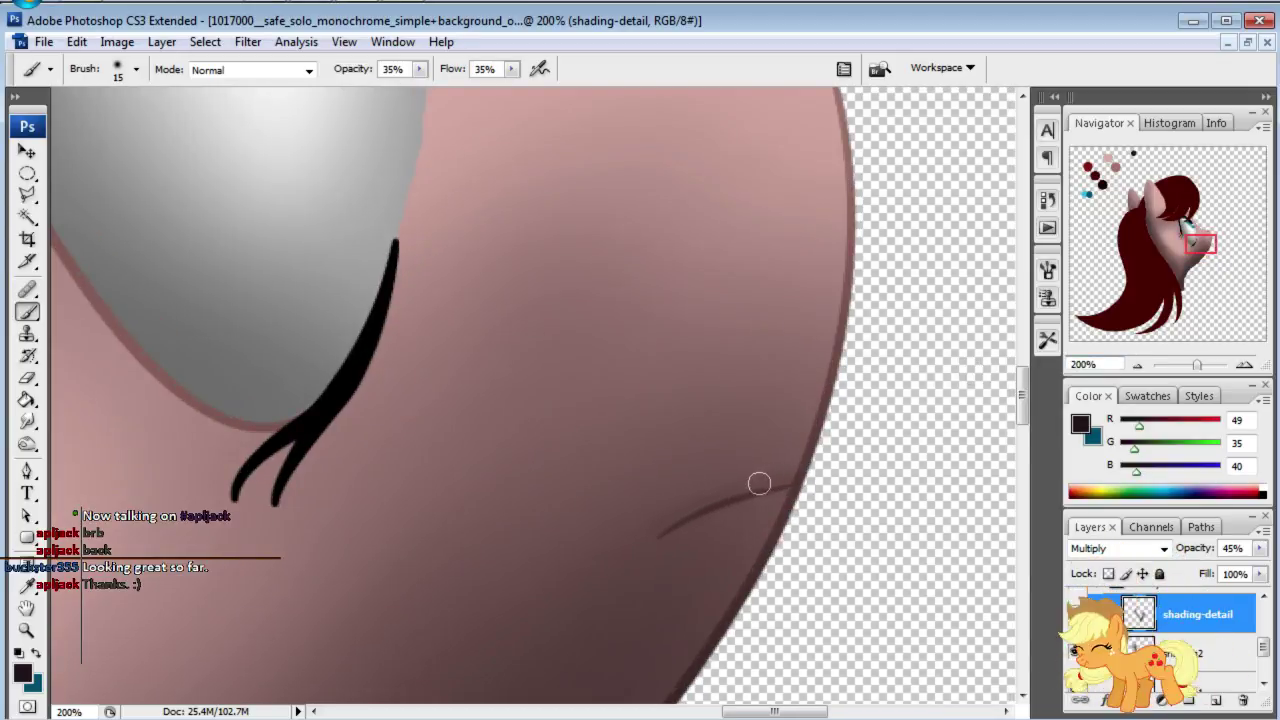
{"action": "left_click_drag", "start_coordinate": [656, 532], "coordinate": [700, 503]}
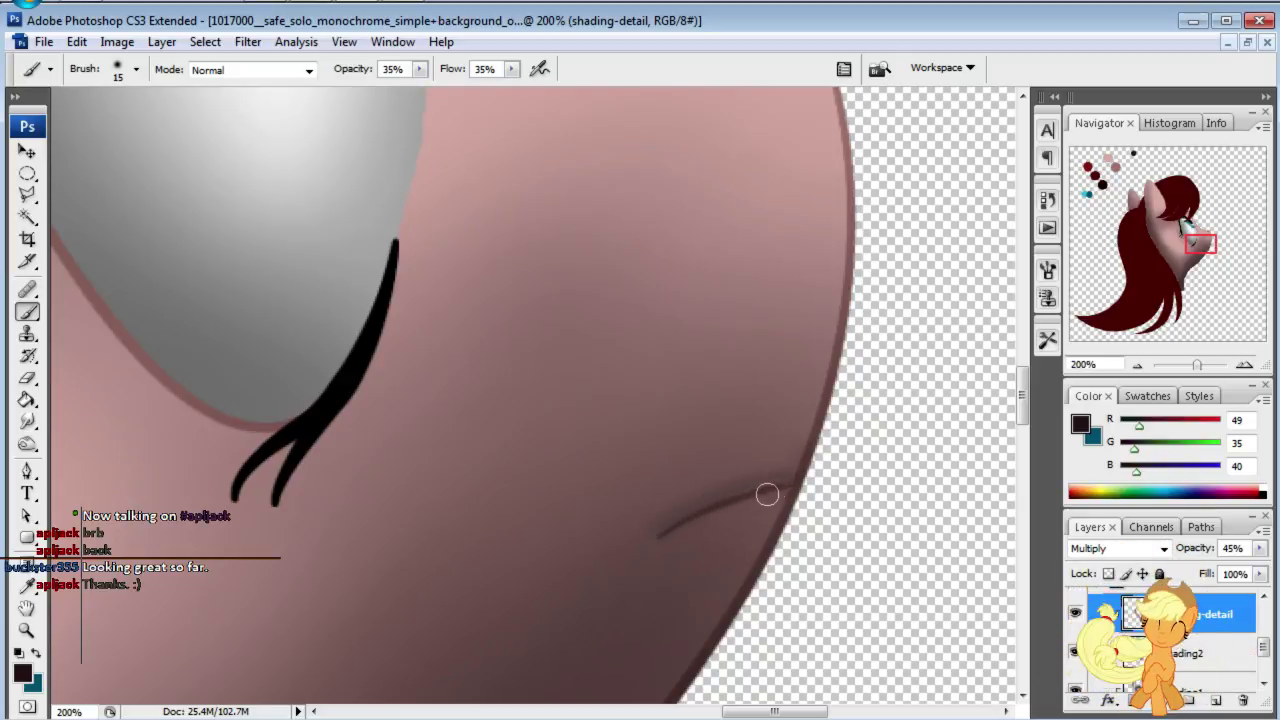
{"action": "key", "text": "bracketright"}
{"action": "key", "text": "bracketright"}
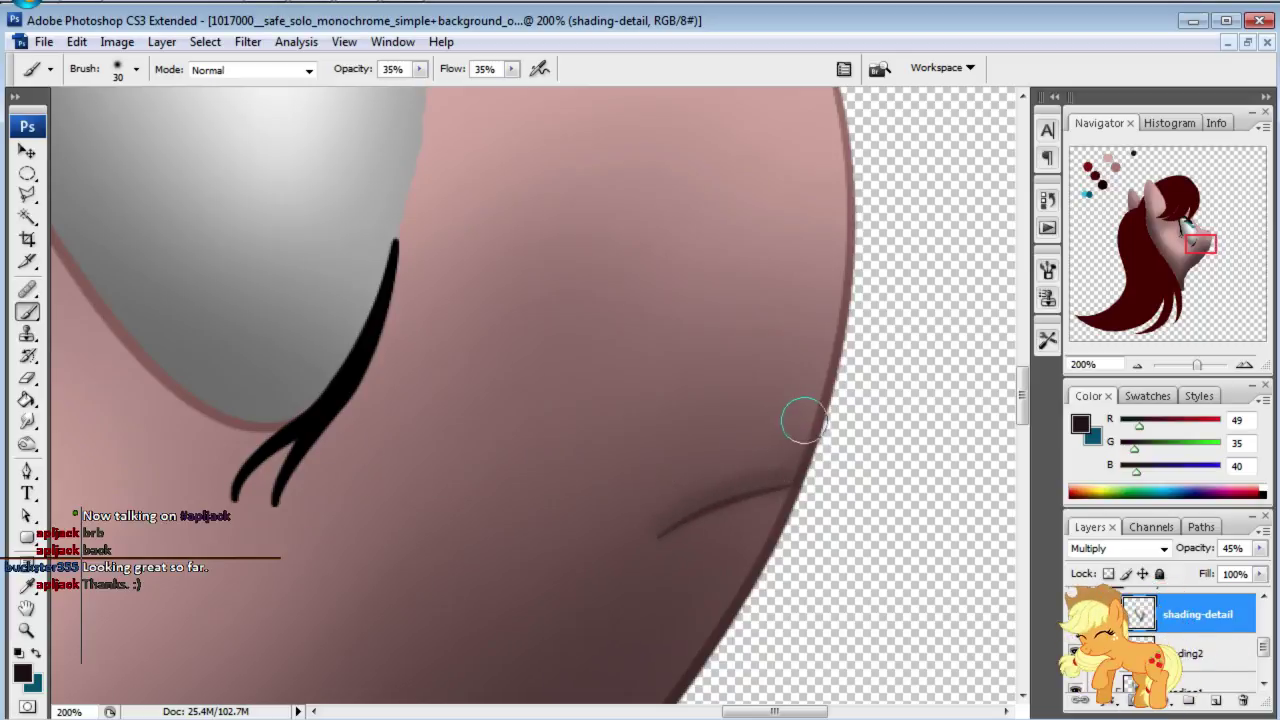
{"action": "key", "text": "e"}
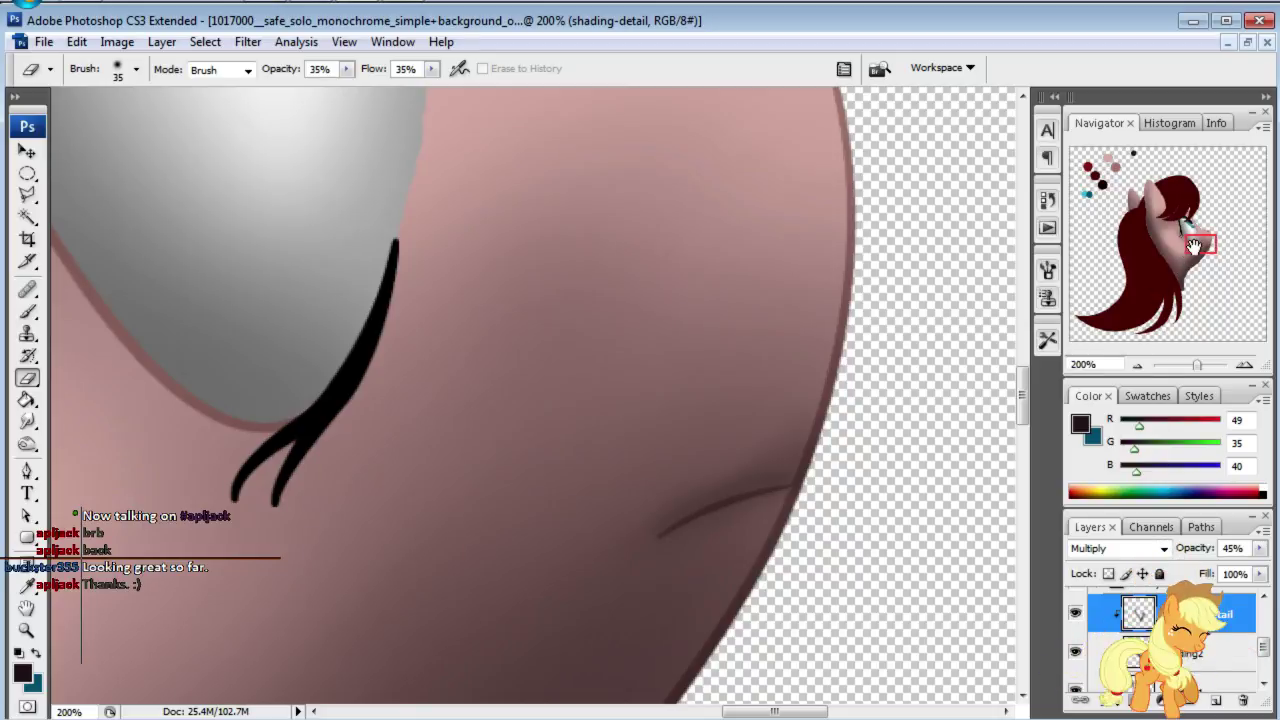
Step: Zoom back out to 100% with the eye and hair in view
{"action": "left_click", "coordinate": [1084, 364]}
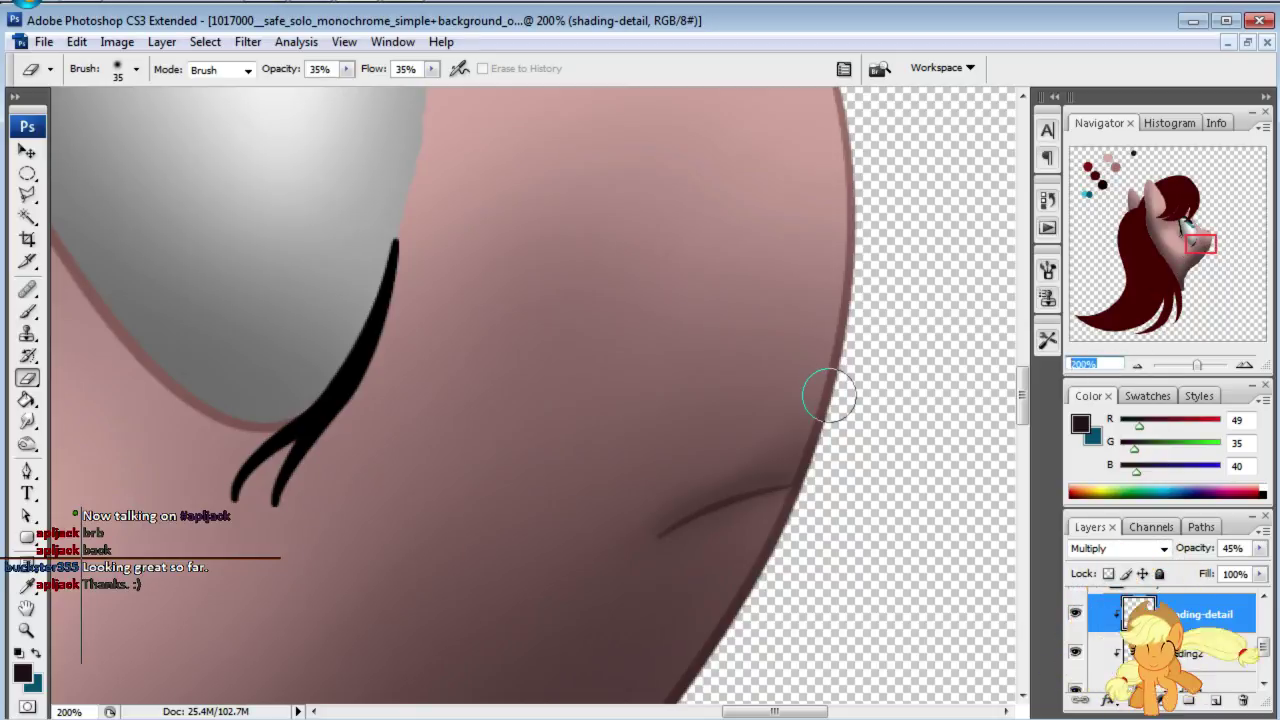
{"action": "type", "text": "100"}
{"action": "key", "text": "Return"}
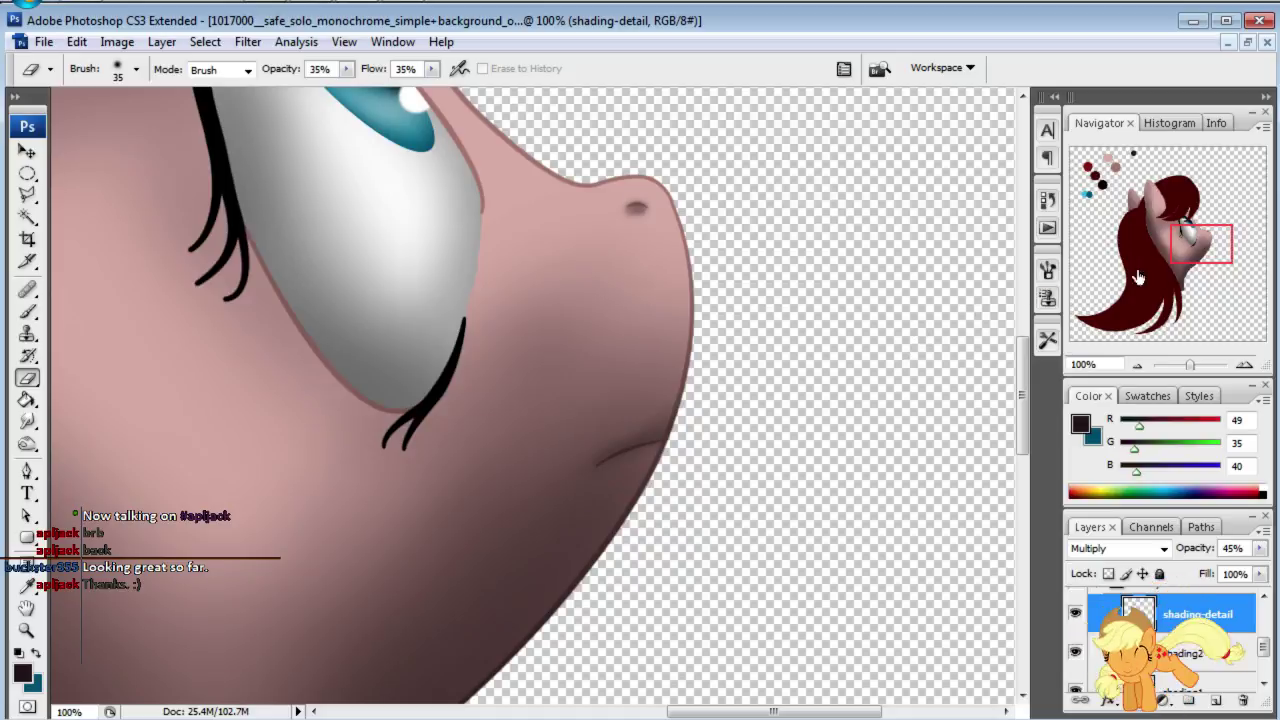
{"action": "mouse_move", "coordinate": [1196, 258]}
{"action": "left_mouse_down"}
{"action": "mouse_move", "coordinate": [1173, 236]}
{"action": "mouse_move", "coordinate": [1170, 253]}
{"action": "left_mouse_up"}
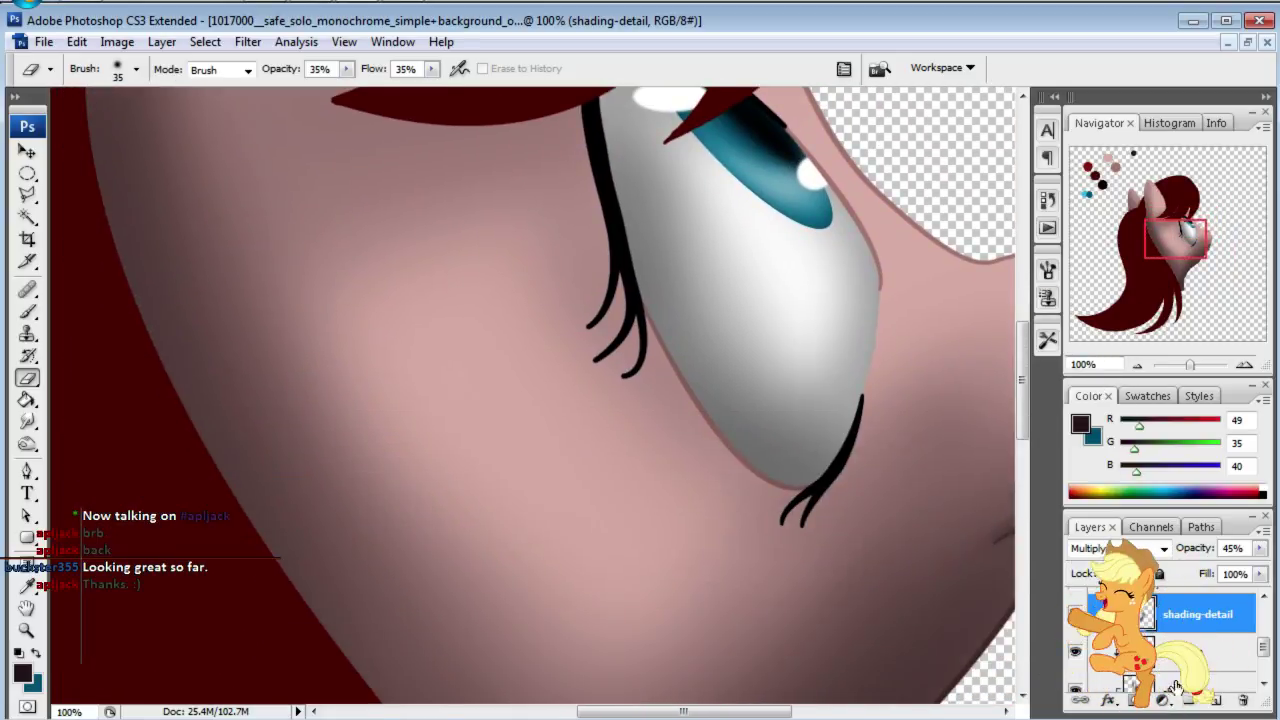
Step: Add a new layer named highlight above shading-detail
{"action": "left_click", "coordinate": [1216, 700]}
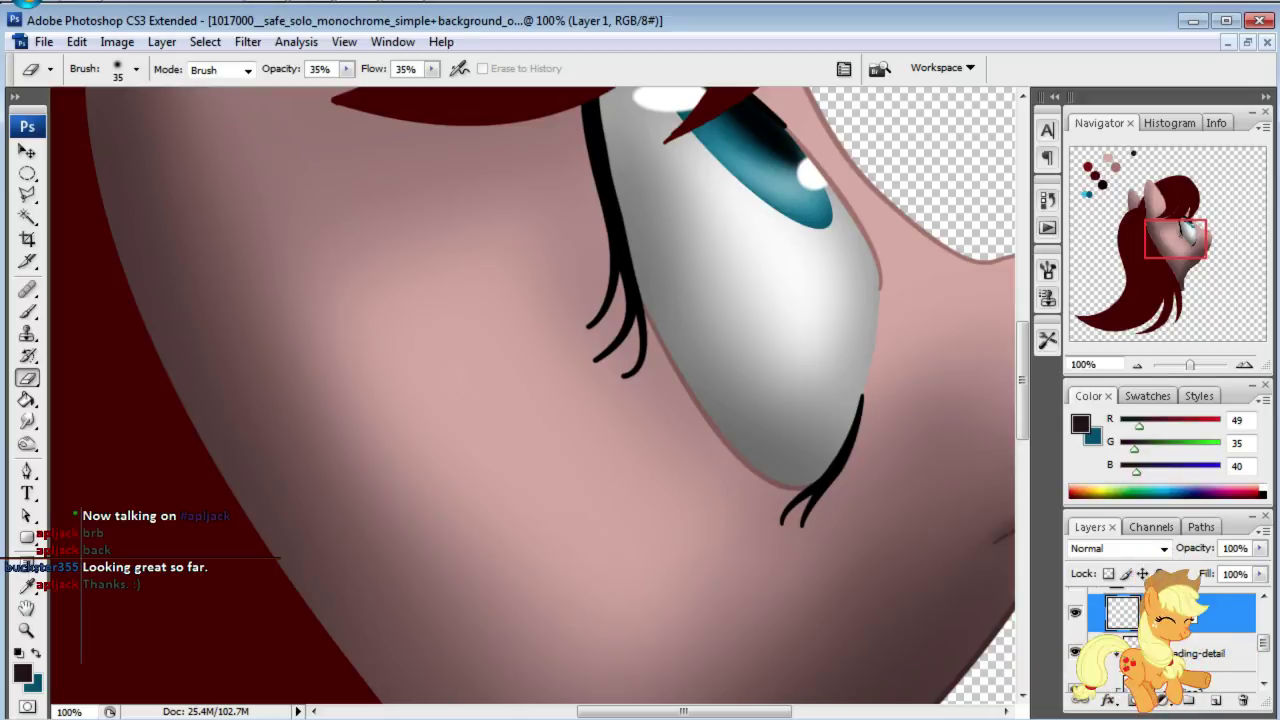
{"action": "type", "text": "highlight"}
{"action": "key", "text": "Return"}
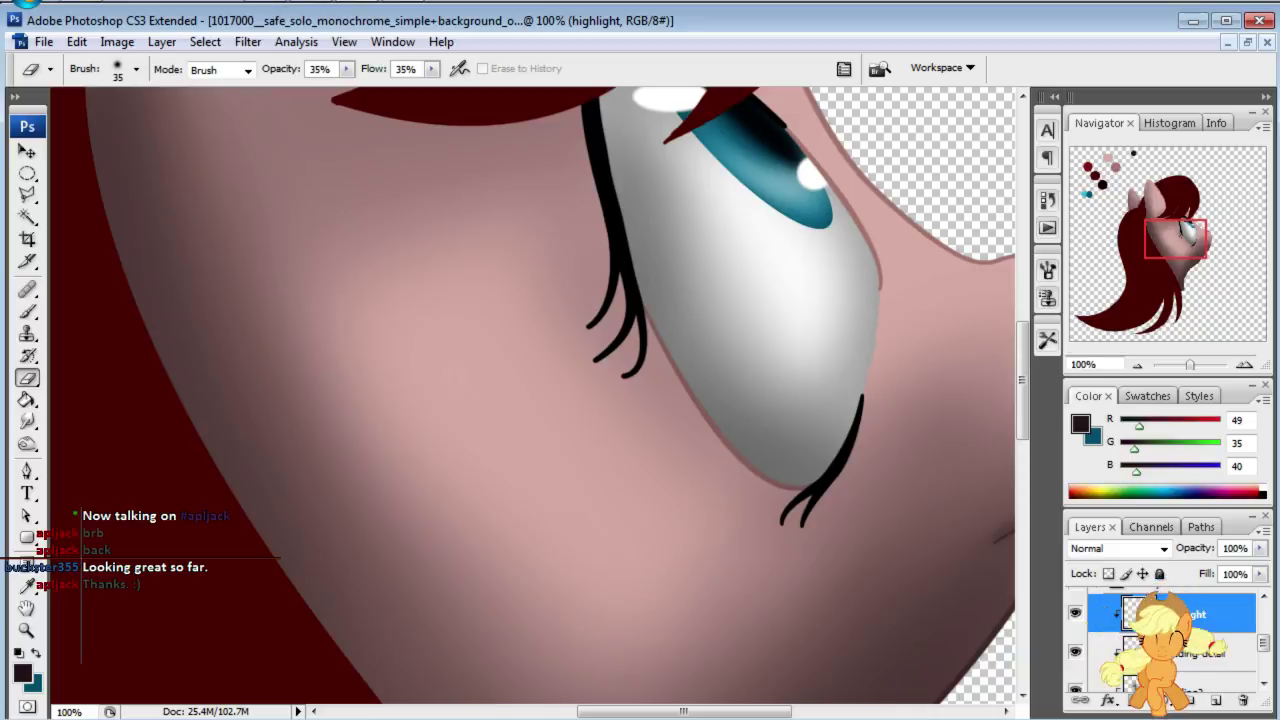
{"action": "left_click_drag", "start_coordinate": [1178, 228], "coordinate": [1116, 160]}
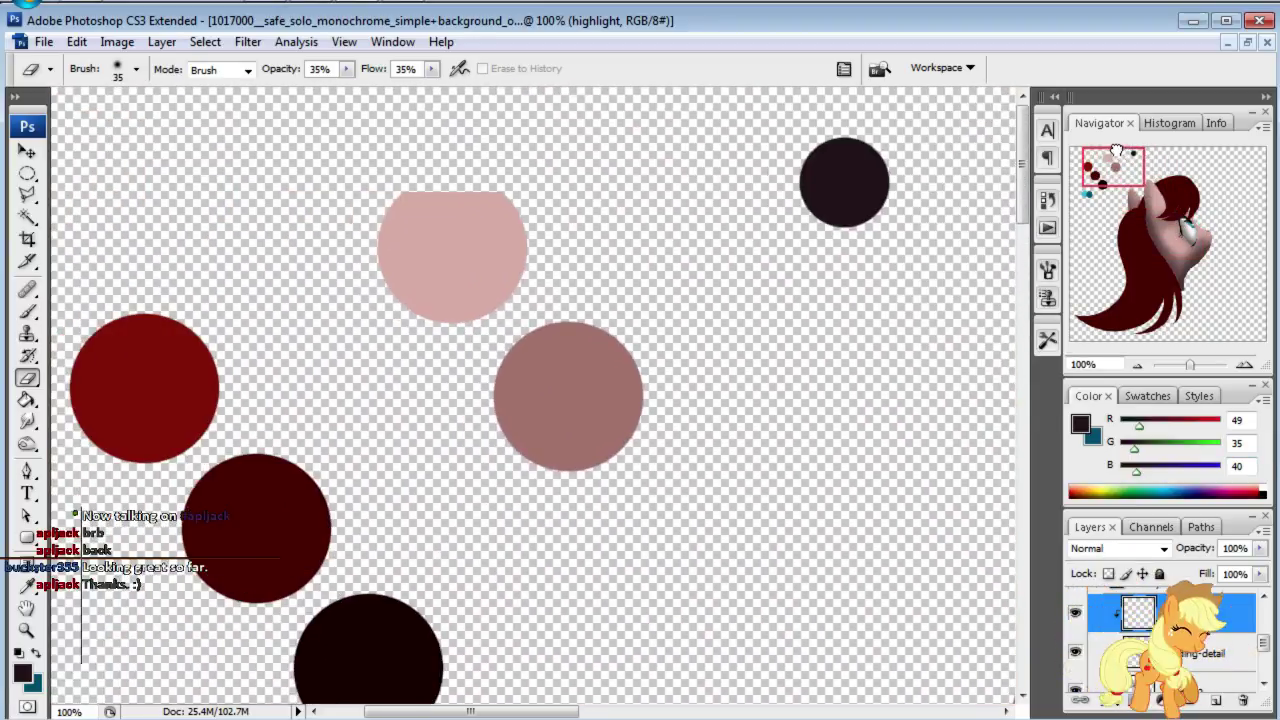
Step: Sample the light pink reference circle and refine it to pale pink #fcedf5 as foreground
{"action": "left_click", "coordinate": [22, 672]}
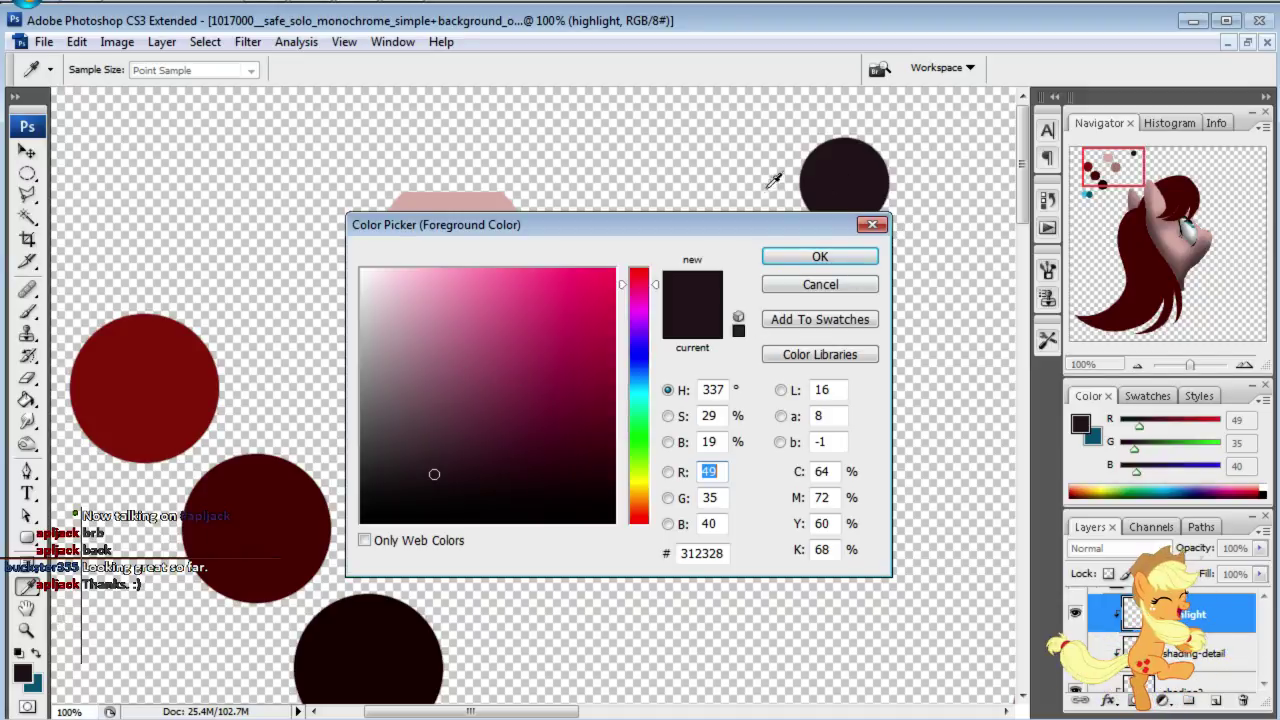
{"action": "left_click", "coordinate": [800, 285]}
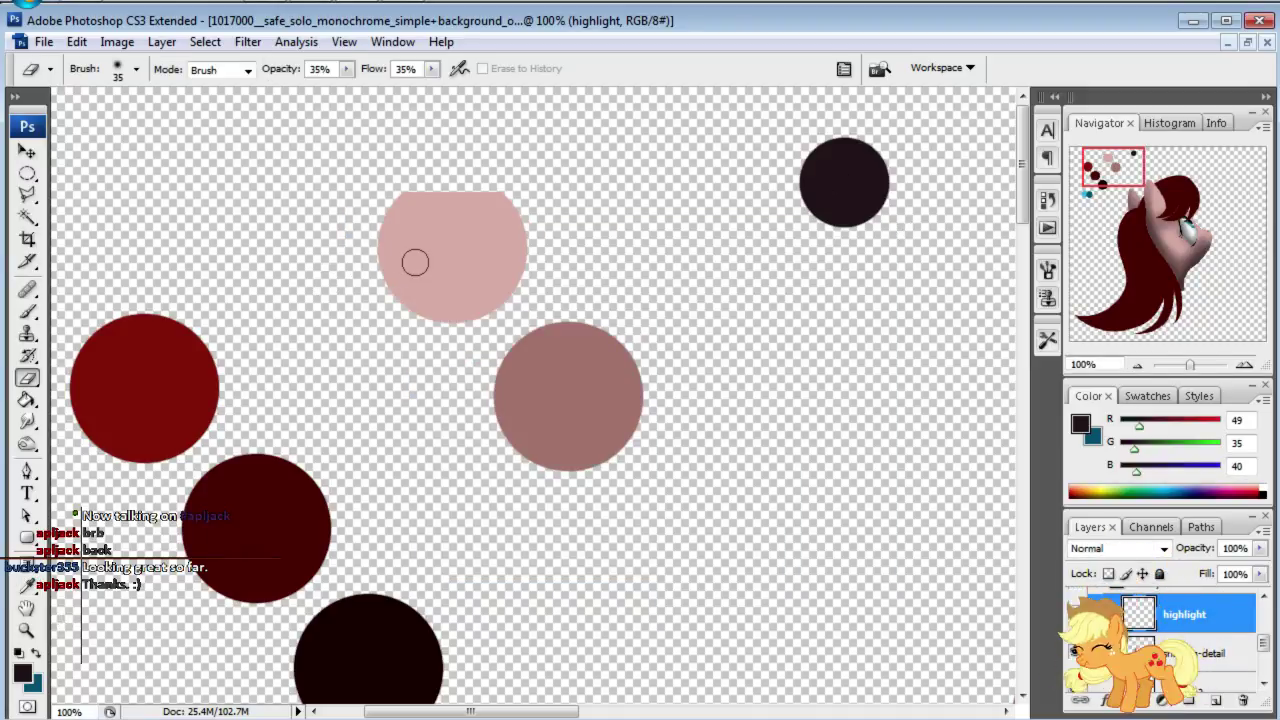
{"action": "key", "text": "super"}
{"action": "key", "text": "super"}
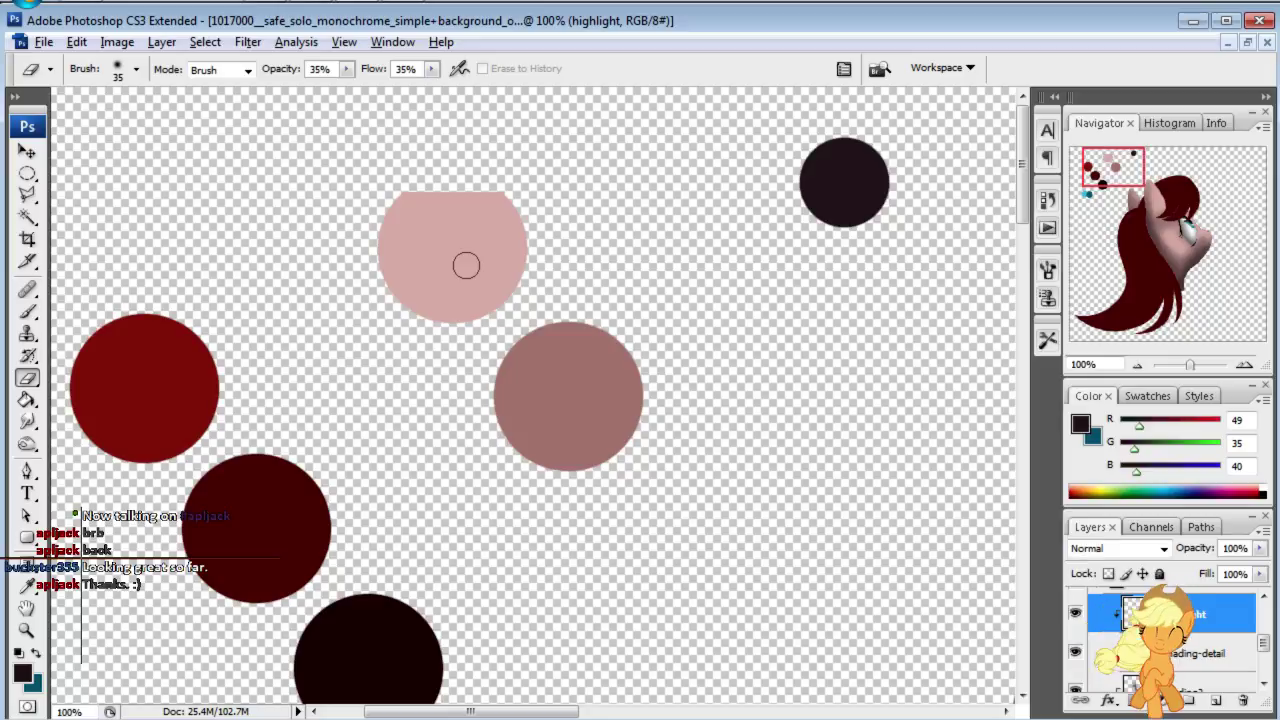
{"action": "left_click", "coordinate": [27, 311]}
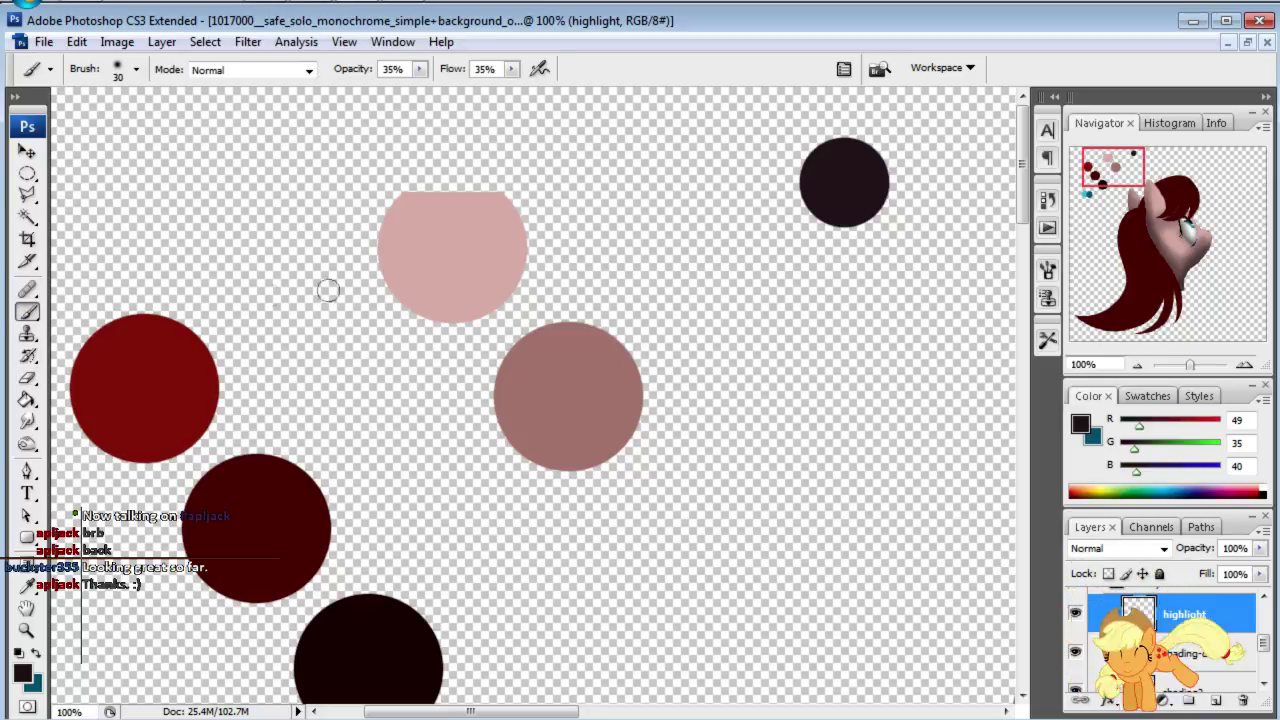
{"action": "left_click", "coordinate": [455, 250], "text": "alt"}
{"action": "left_click", "coordinate": [24, 674]}
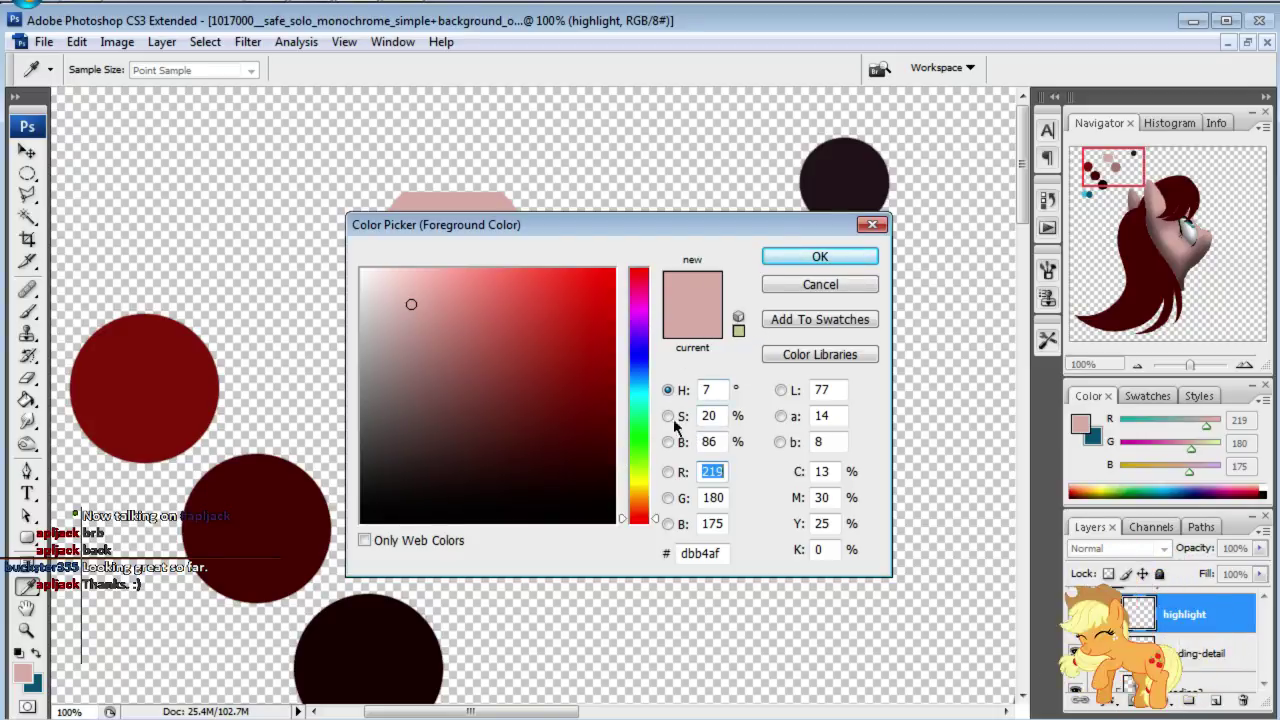
{"action": "left_click", "coordinate": [389, 278]}
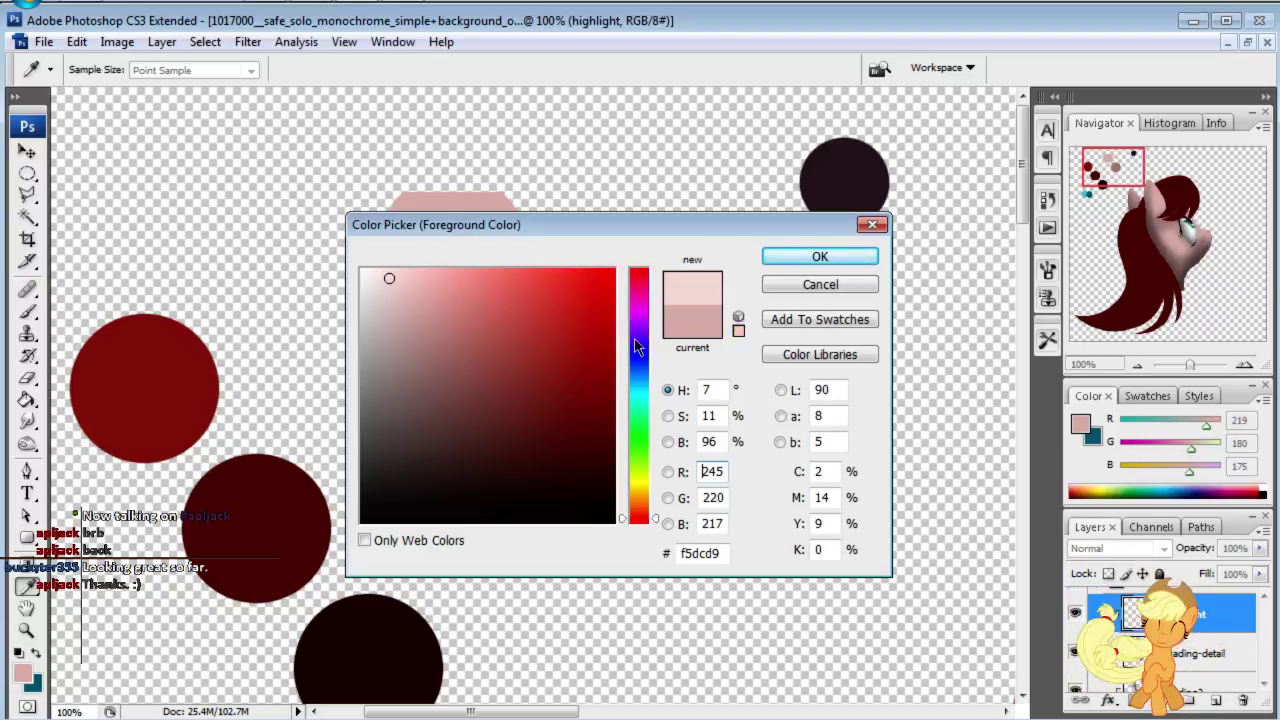
{"action": "left_click", "coordinate": [641, 312]}
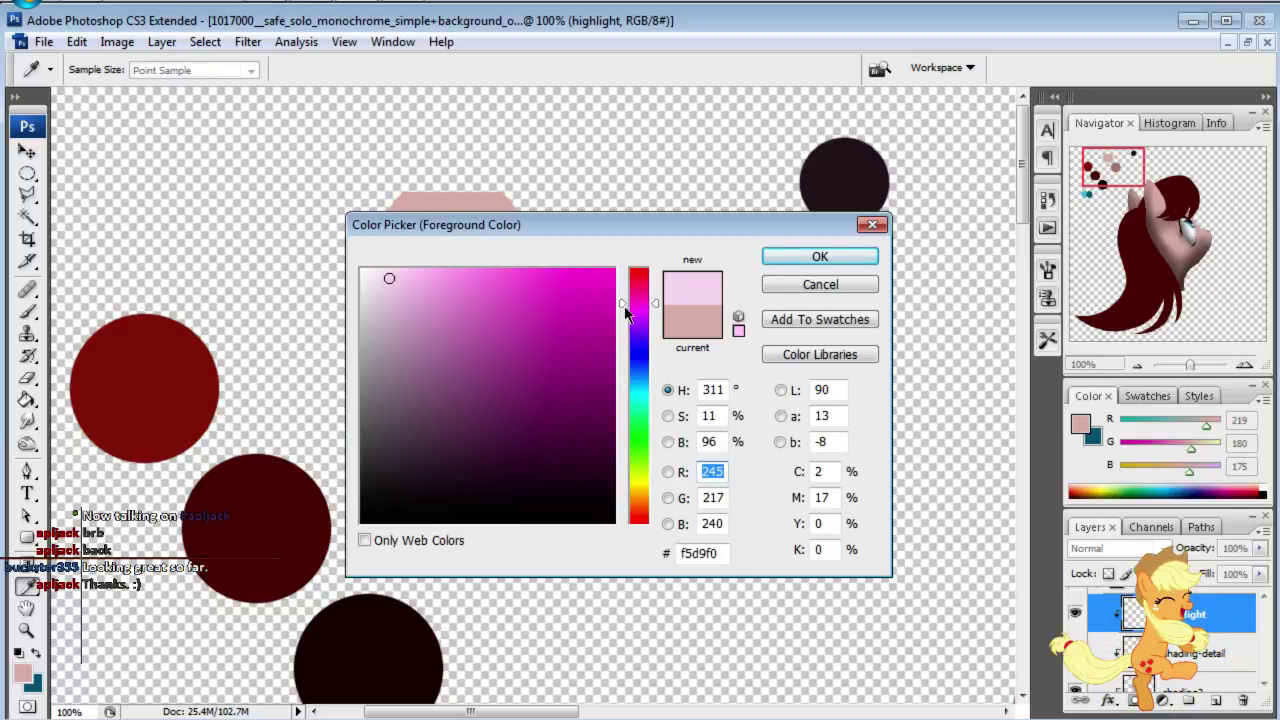
{"action": "left_click_drag", "start_coordinate": [643, 303], "coordinate": [643, 297]}
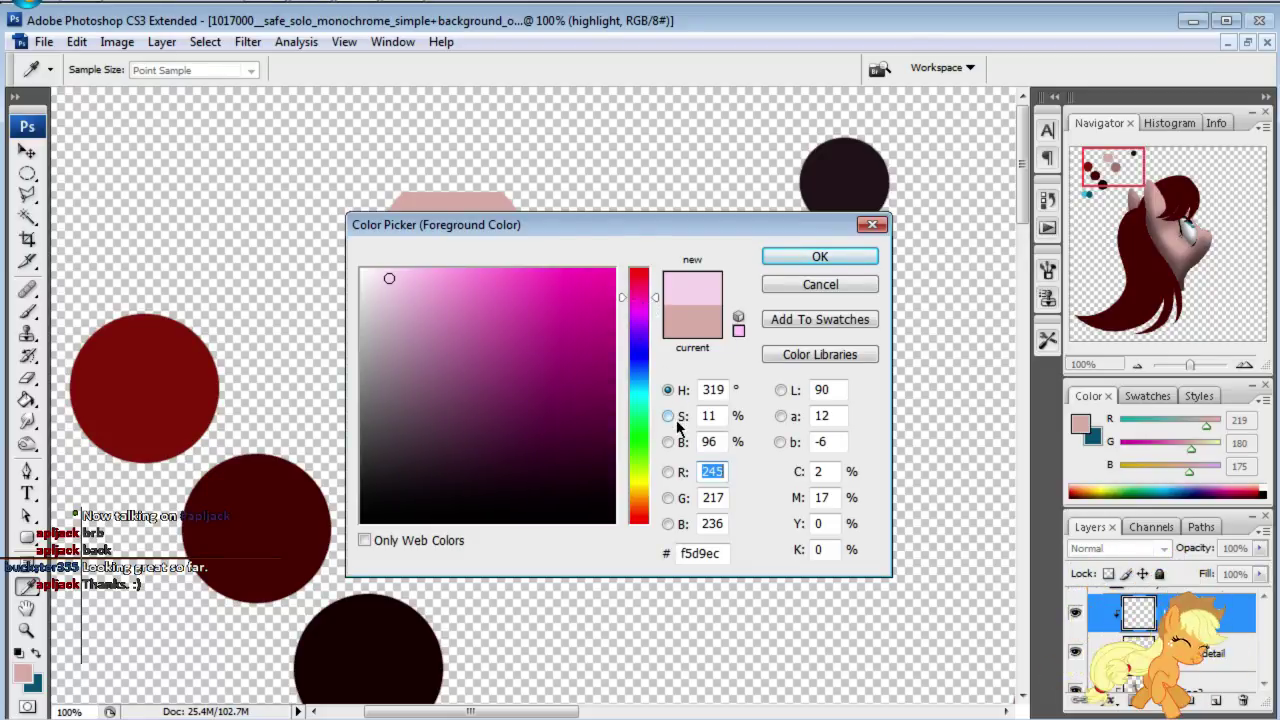
{"action": "left_click", "coordinate": [382, 275]}
{"action": "left_click", "coordinate": [375, 271]}
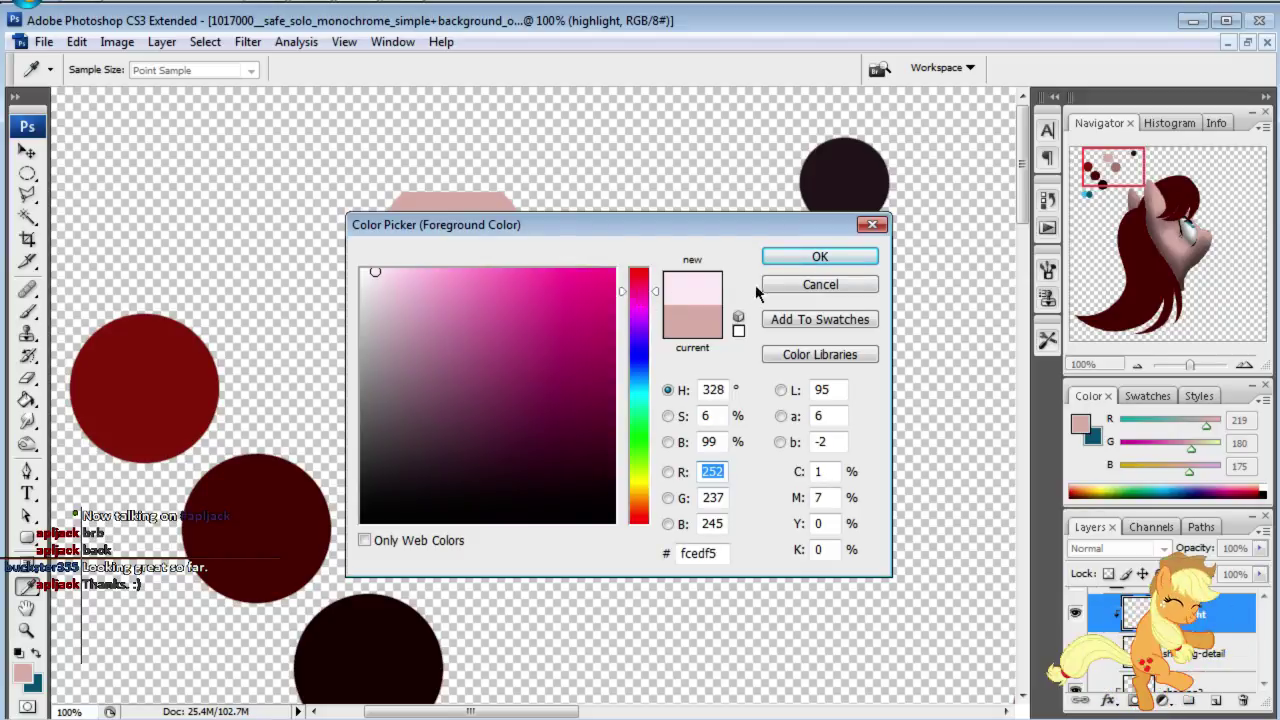
{"action": "left_click", "coordinate": [819, 257]}
Step: Set the highlight layer's blend mode to Overlay
{"action": "key", "text": "b"}
{"action": "left_click", "coordinate": [1112, 546]}
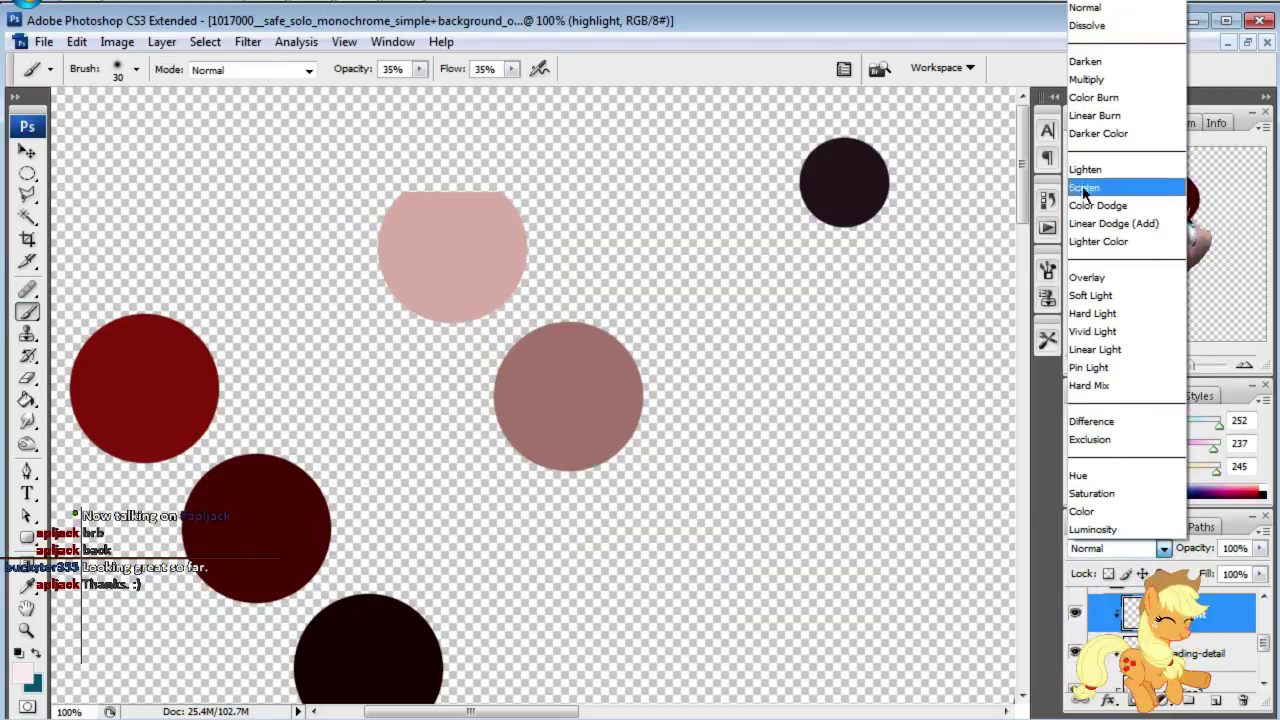
{"action": "left_click", "coordinate": [1087, 277]}
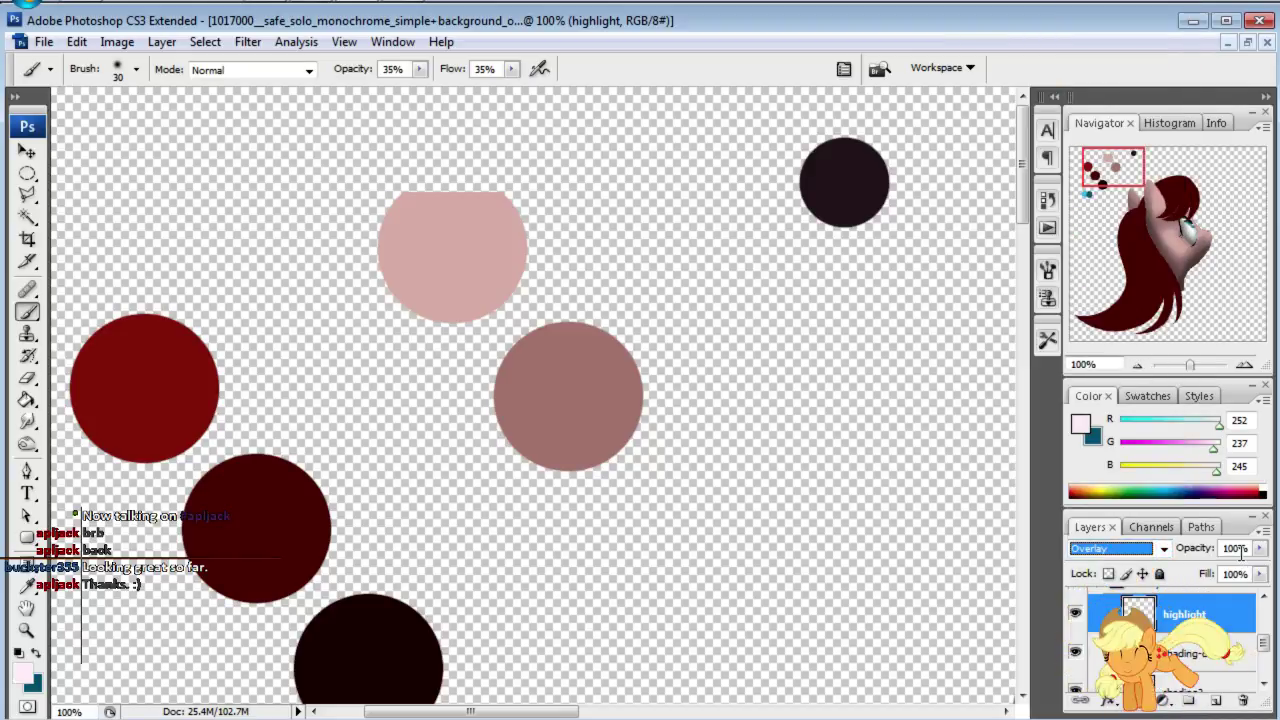
{"action": "key", "text": "Tab"}
Step: Set the highlight layer opacity to 50% and enlarge the brush to 250
{"action": "type", "text": "50"}
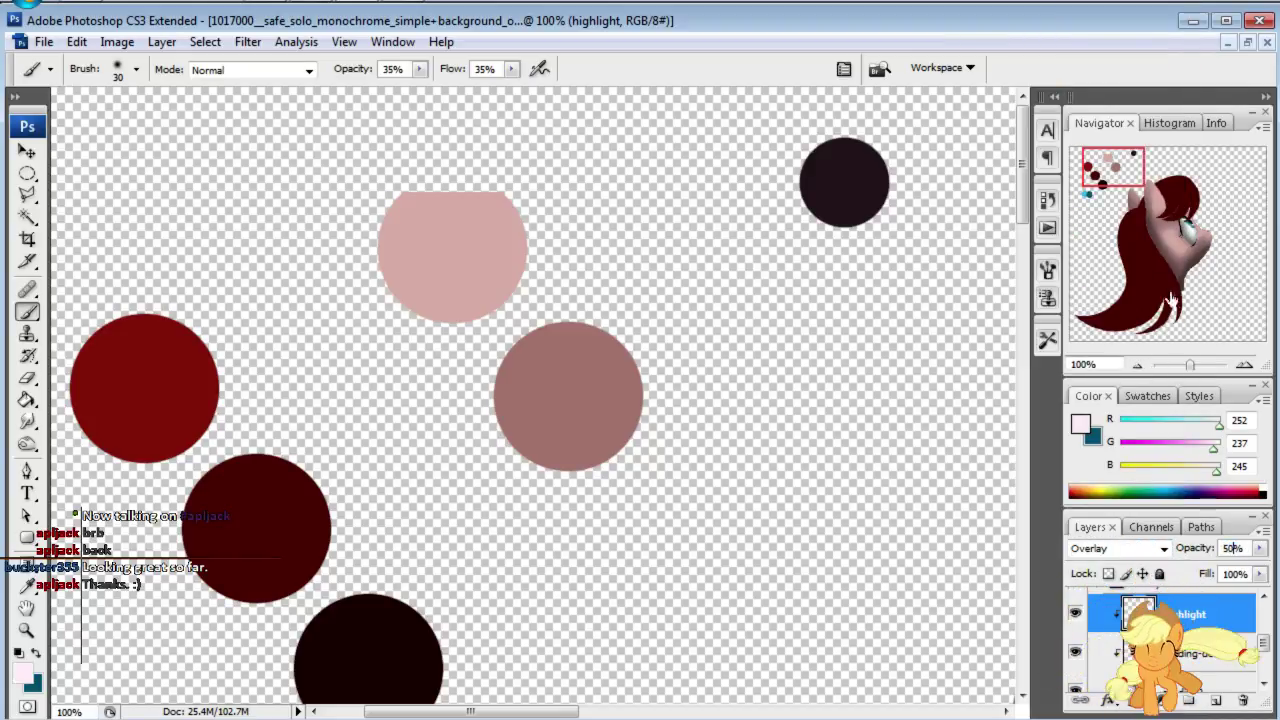
{"action": "left_click_drag", "start_coordinate": [1146, 188], "coordinate": [1198, 210]}
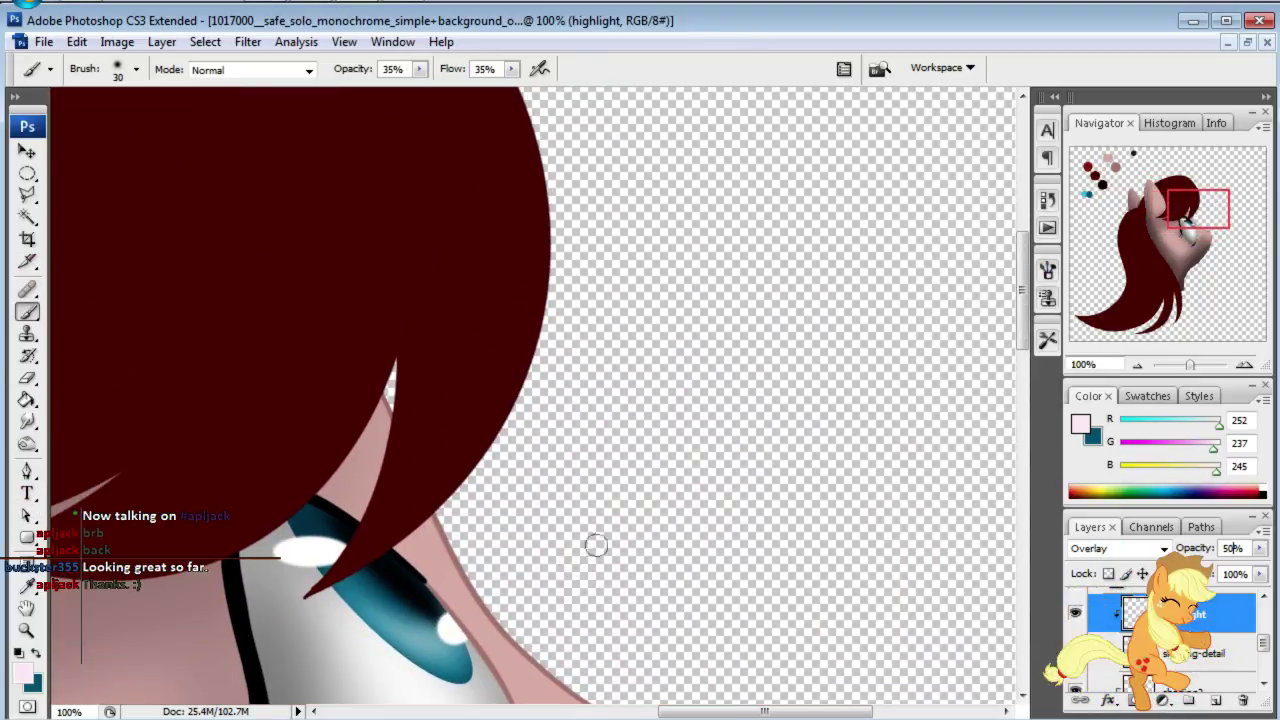
{"action": "key", "text": "bracketright"}
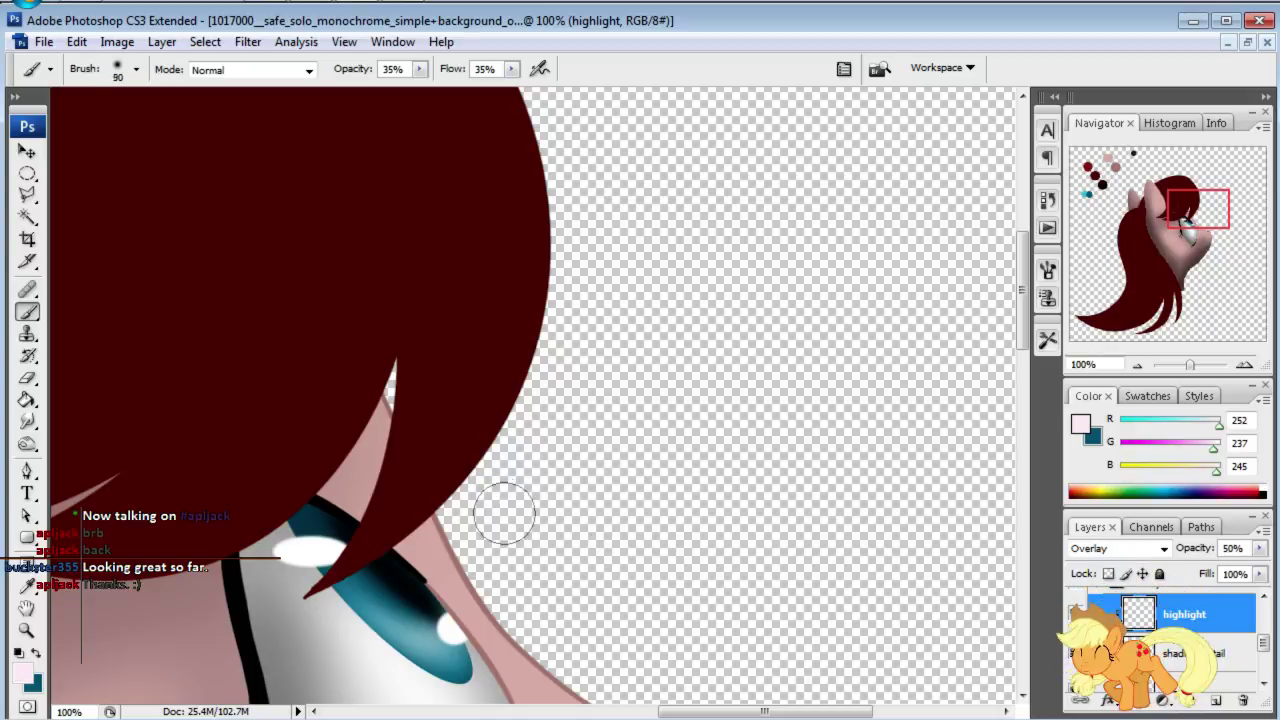
{"action": "key", "text": "bracketright"}
{"action": "key", "text": "bracketright"}
{"action": "key", "text": "bracketright"}
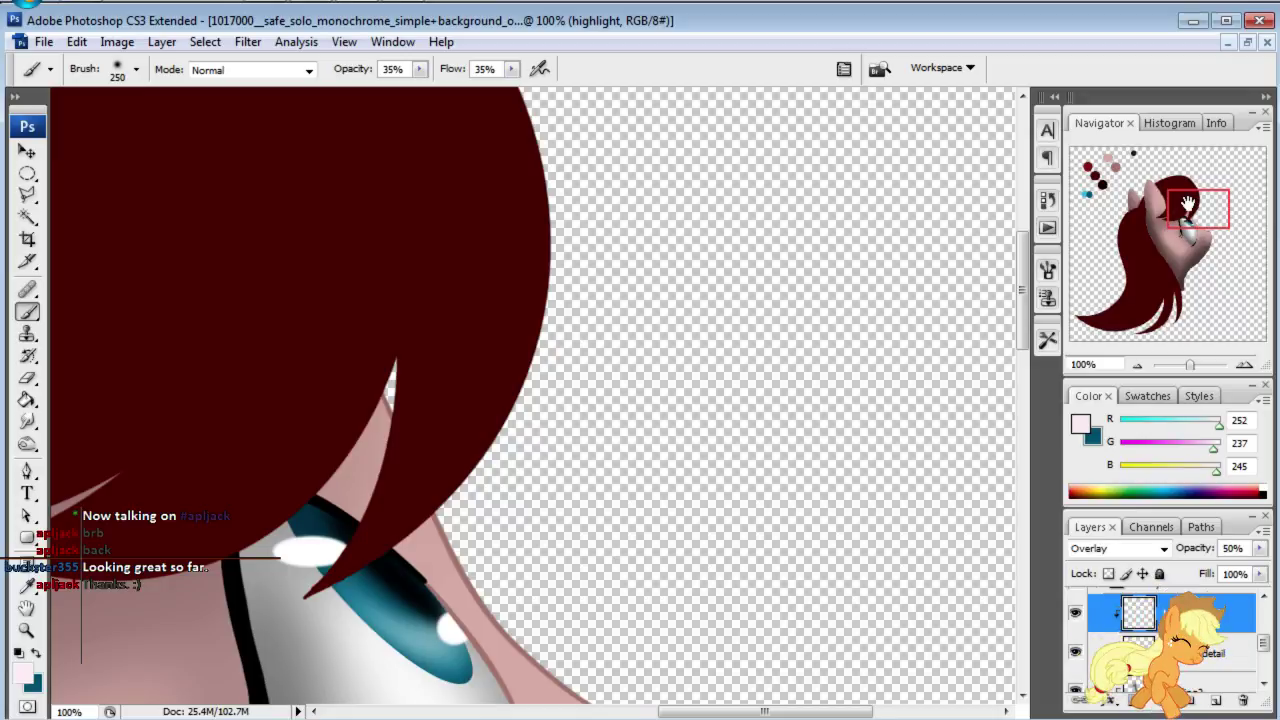
Step: Paint soft pale pink highlights near the eye and across the lower cheek
{"action": "left_click_drag", "start_coordinate": [1188, 204], "coordinate": [1187, 216]}
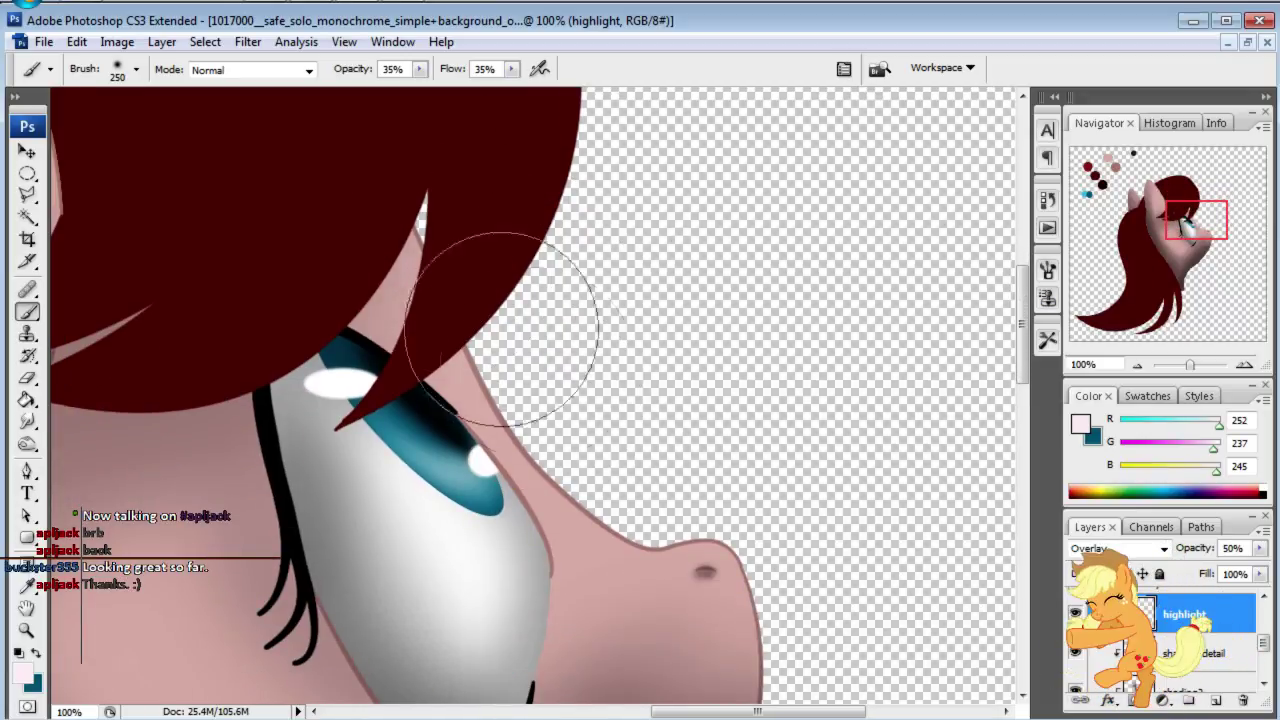
{"action": "left_click_drag", "start_coordinate": [380, 363], "coordinate": [502, 400]}
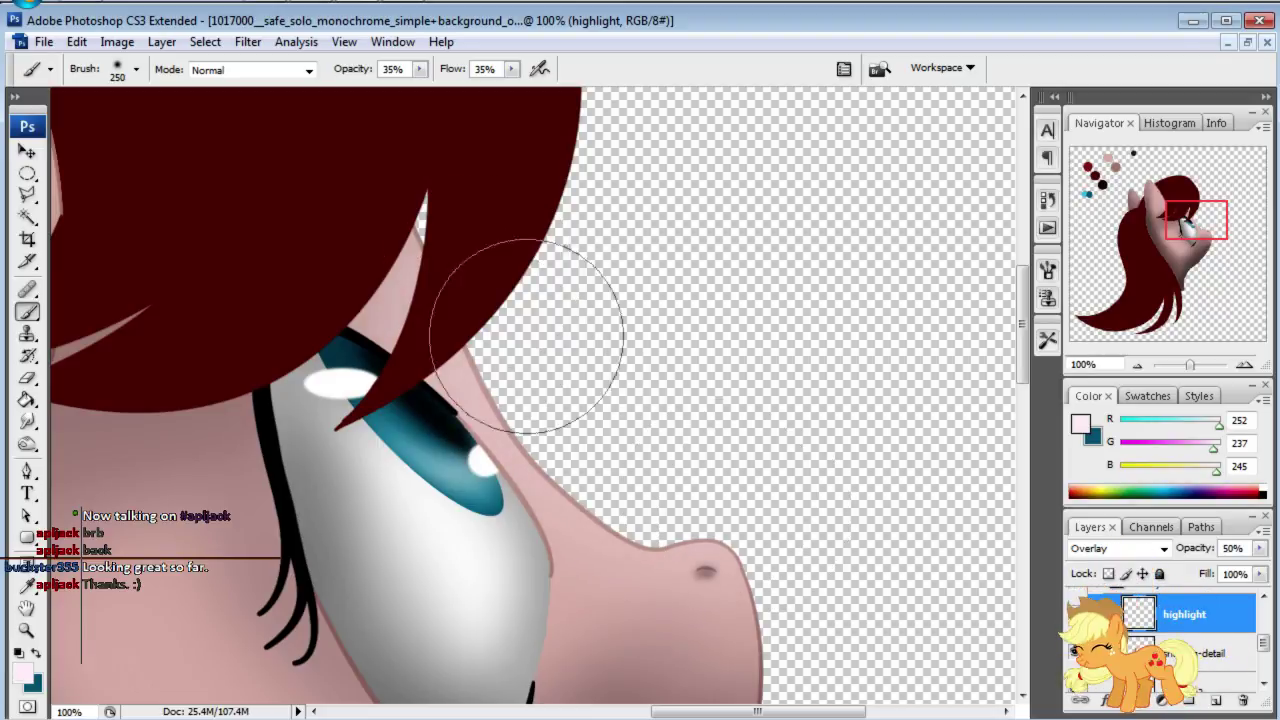
{"action": "left_click_drag", "start_coordinate": [1196, 220], "coordinate": [1191, 233]}
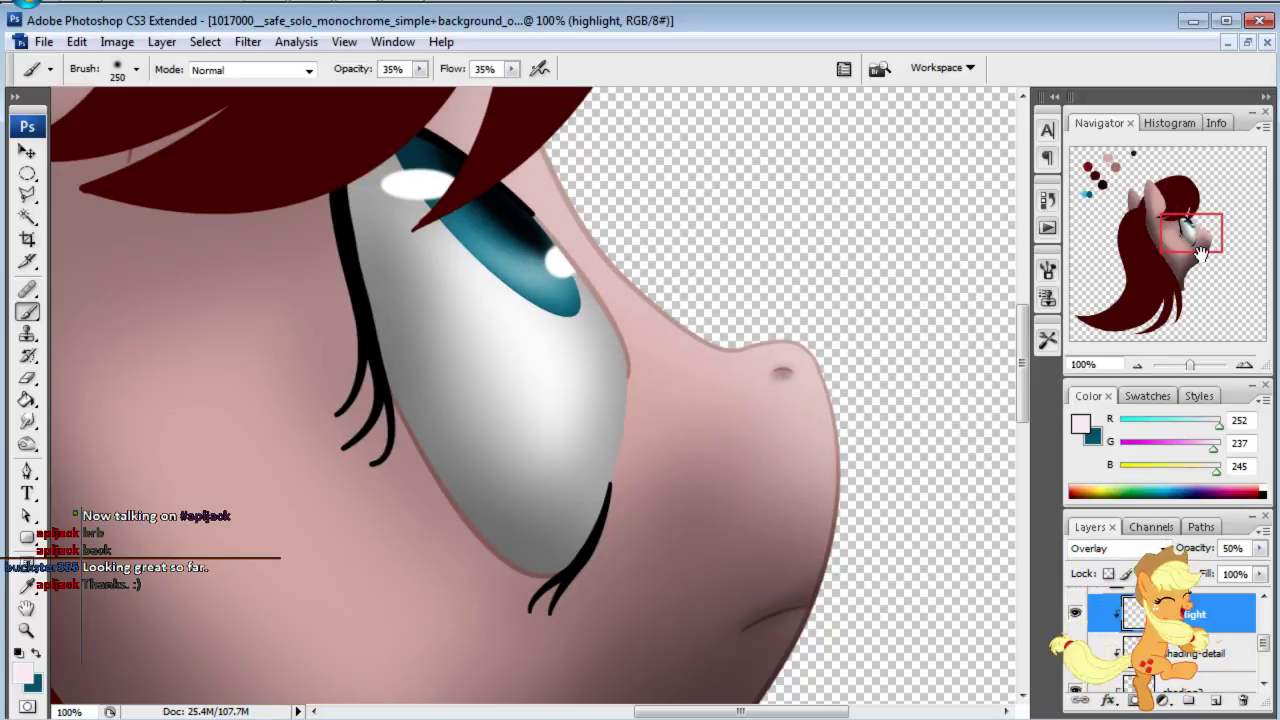
{"action": "left_click_drag", "start_coordinate": [1201, 253], "coordinate": [1191, 270]}
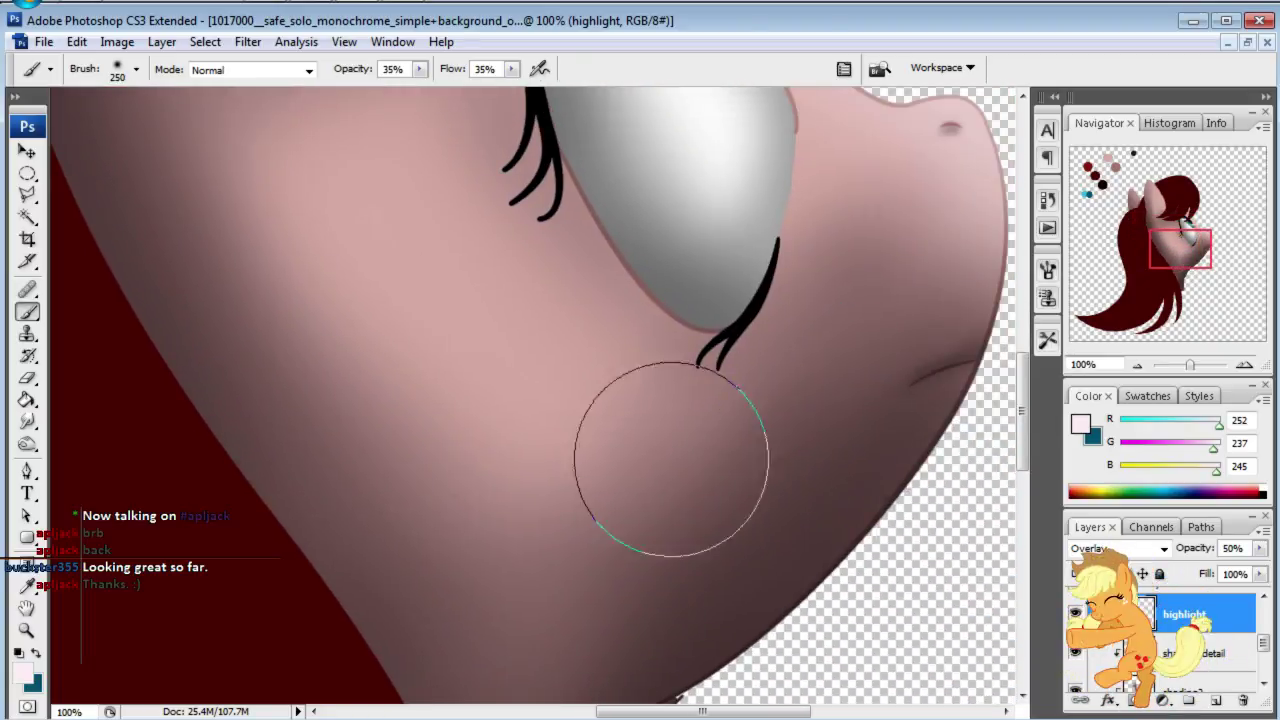
{"action": "left_click_drag", "start_coordinate": [600, 414], "coordinate": [700, 400]}
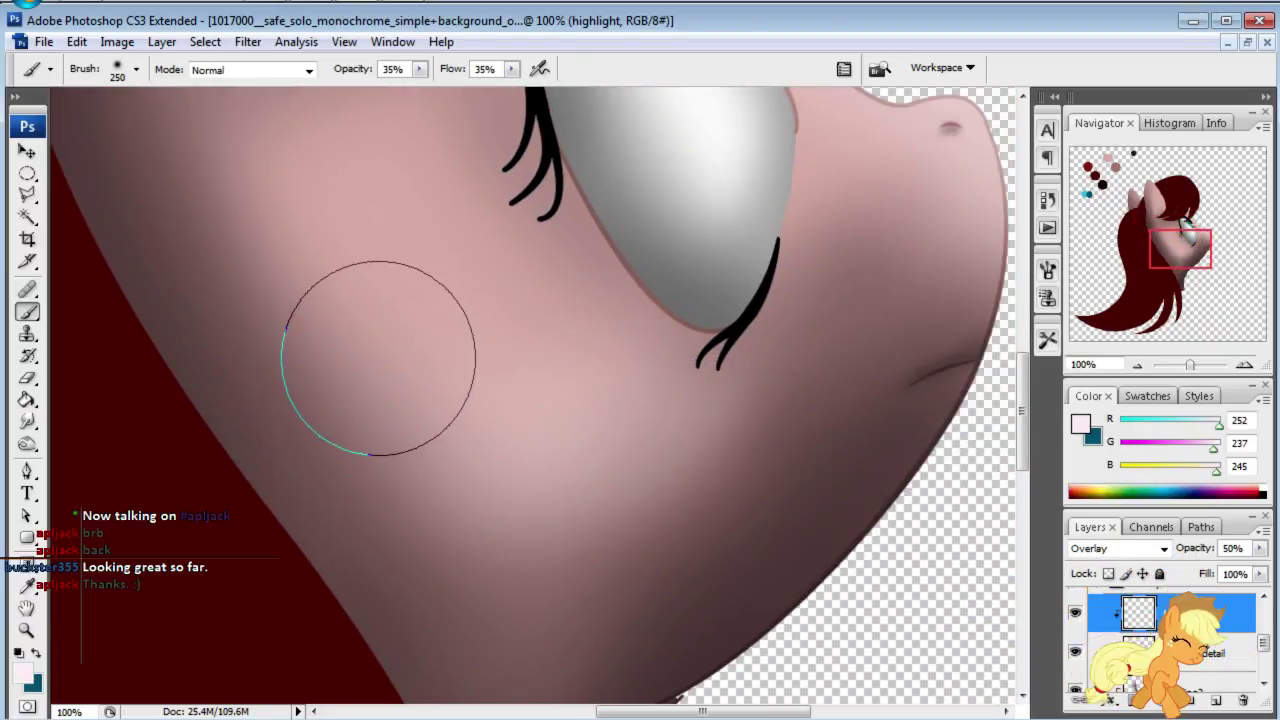
{"action": "mouse_move", "coordinate": [378, 358]}
{"action": "left_mouse_down"}
{"action": "mouse_move", "coordinate": [580, 476]}
{"action": "mouse_move", "coordinate": [314, 286]}
{"action": "mouse_move", "coordinate": [606, 457]}
{"action": "mouse_move", "coordinate": [349, 263]}
{"action": "mouse_move", "coordinate": [715, 398]}
{"action": "left_mouse_up"}
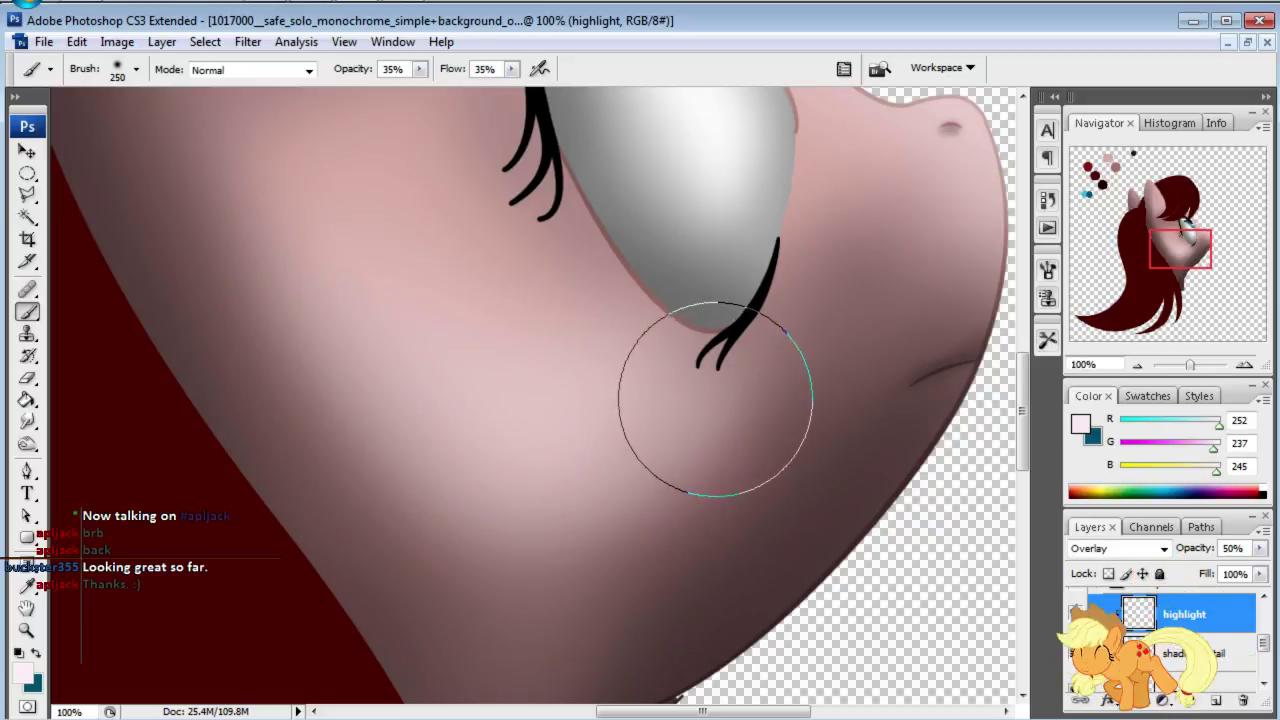
{"action": "mouse_move", "coordinate": [1188, 257]}
{"action": "left_mouse_down"}
{"action": "mouse_move", "coordinate": [1174, 211]}
{"action": "mouse_move", "coordinate": [1188, 266]}
{"action": "left_mouse_up"}
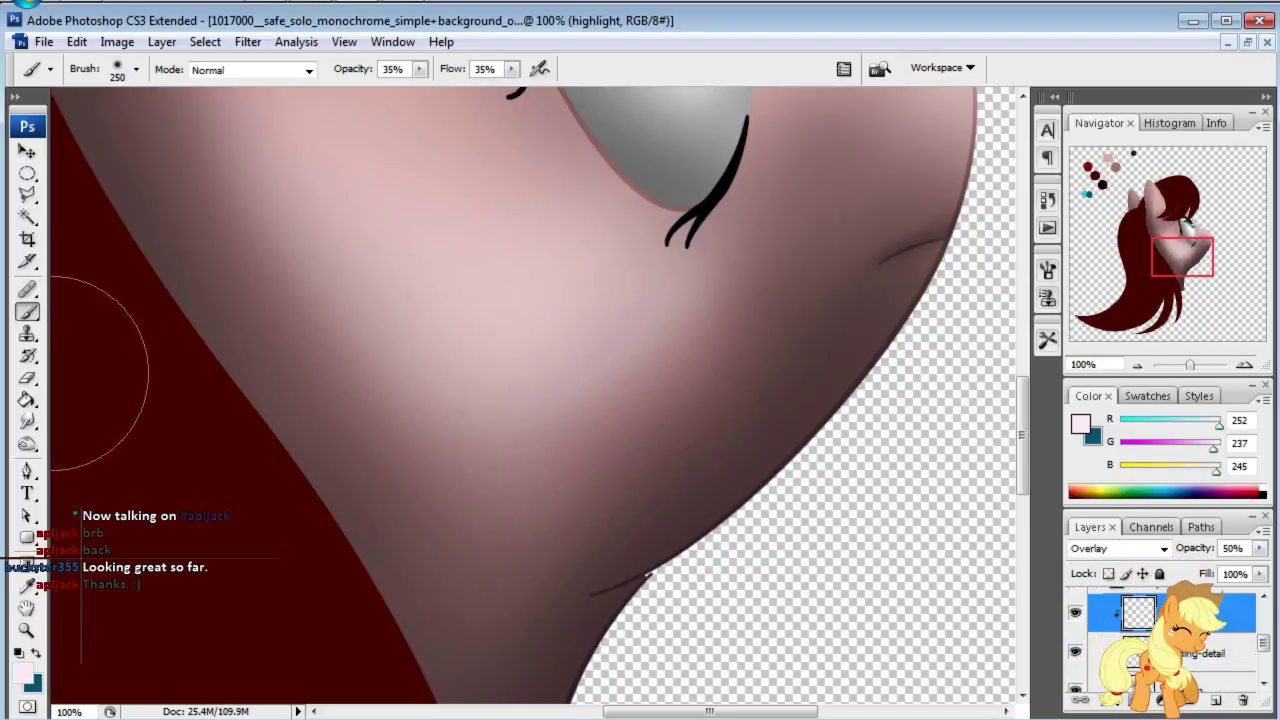
Step: Switch to a 250-pixel eraser and frame the cheek under the eye
{"action": "left_click", "coordinate": [27, 379]}
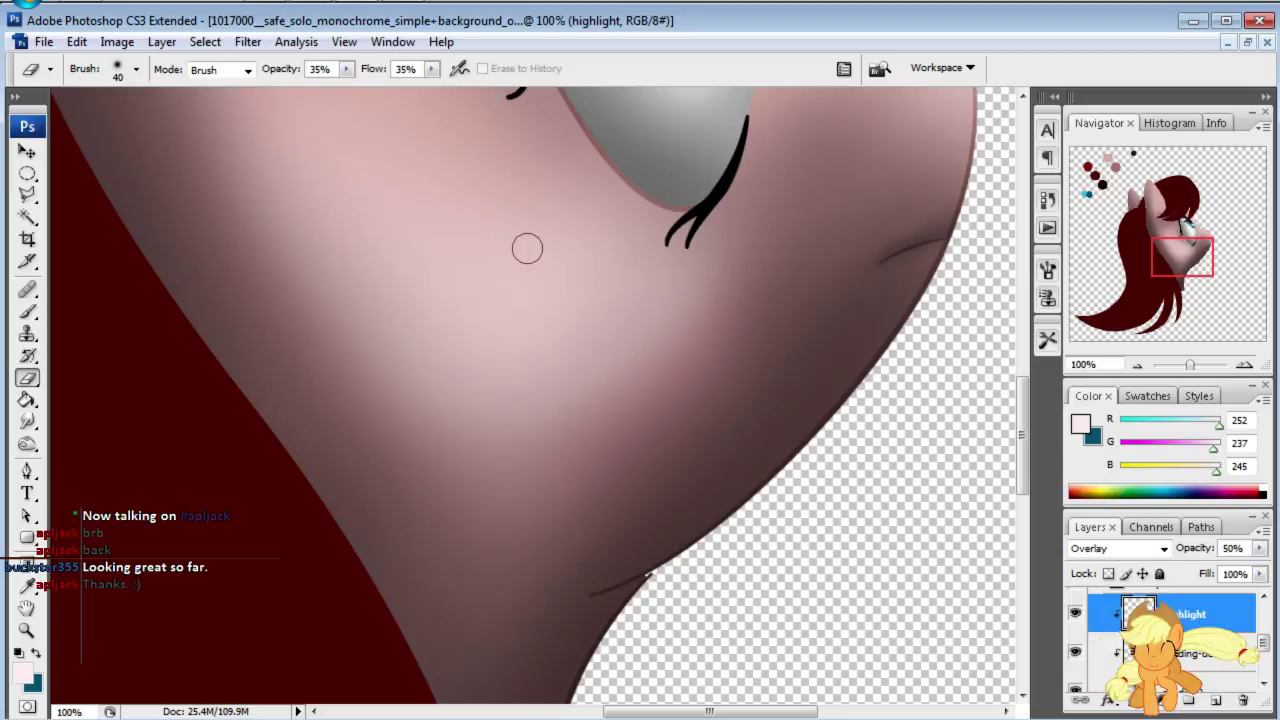
{"action": "key", "text": "bracketright"}
{"action": "key", "text": "bracketright"}
{"action": "key", "text": "bracketright"}
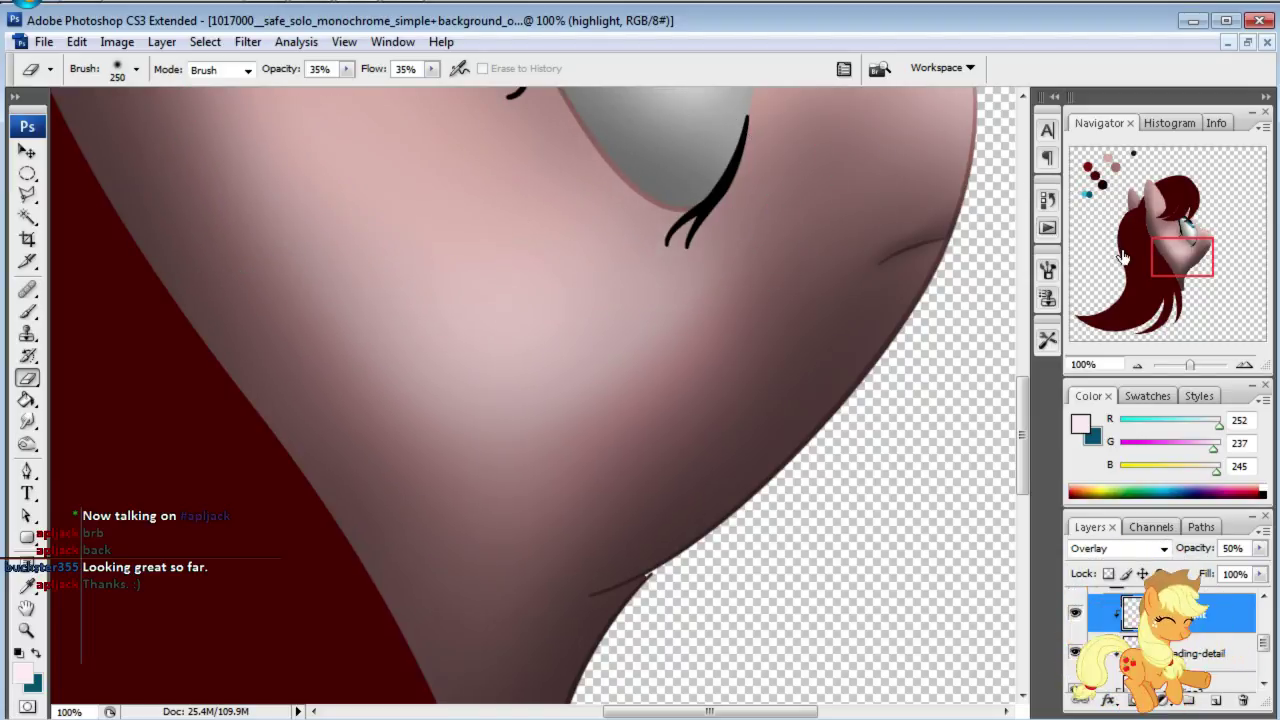
{"action": "left_click_drag", "start_coordinate": [1168, 262], "coordinate": [1153, 243]}
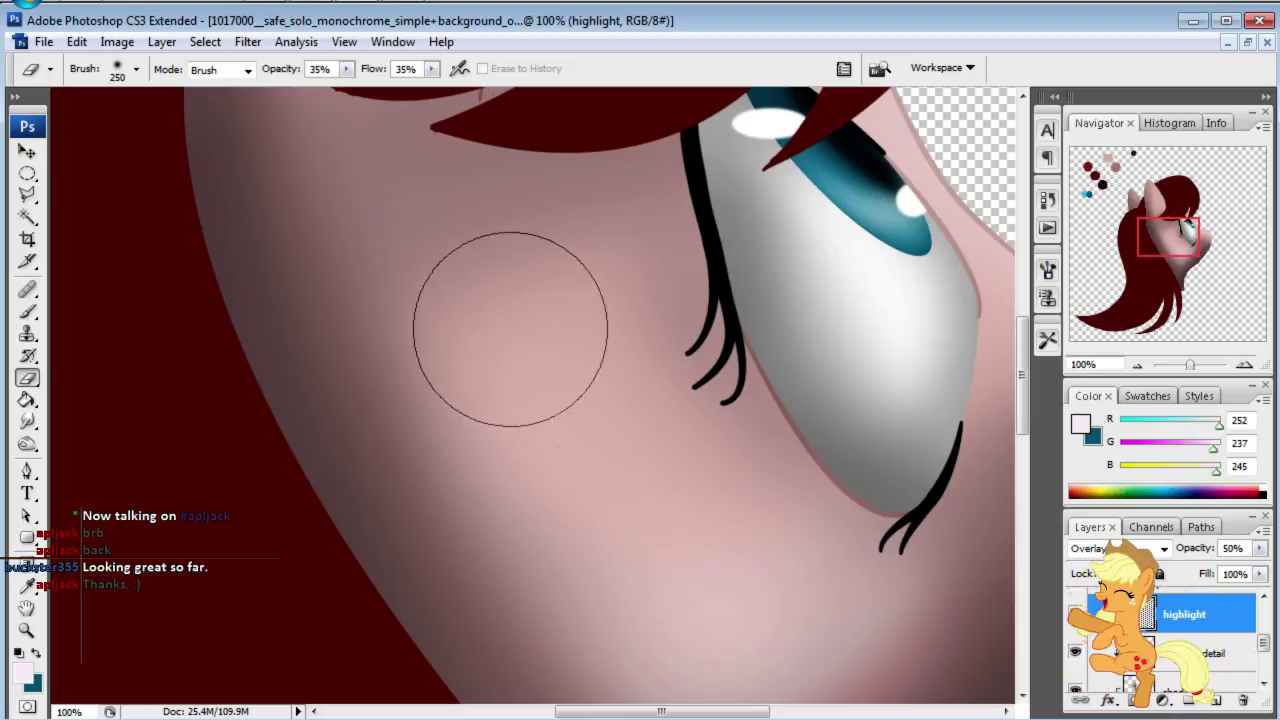
{"action": "left_click_drag", "start_coordinate": [1187, 234], "coordinate": [1187, 252]}
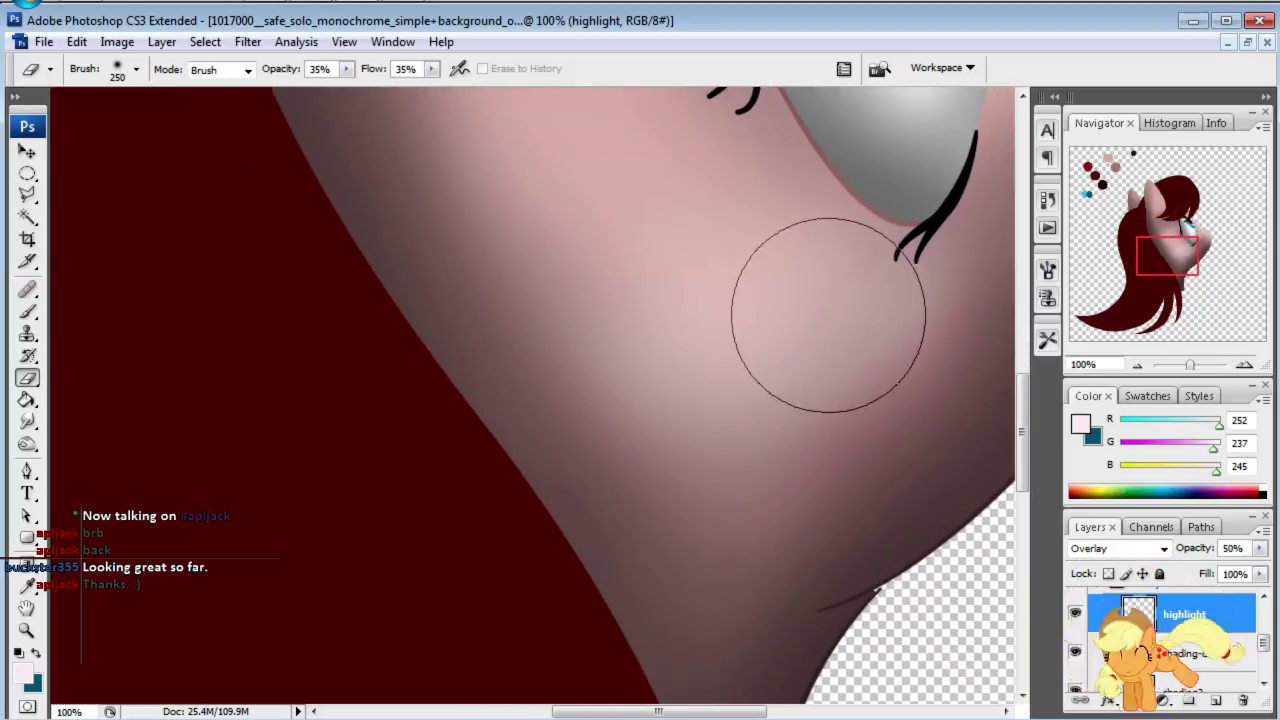
{"action": "left_click_drag", "start_coordinate": [1182, 268], "coordinate": [1190, 260]}
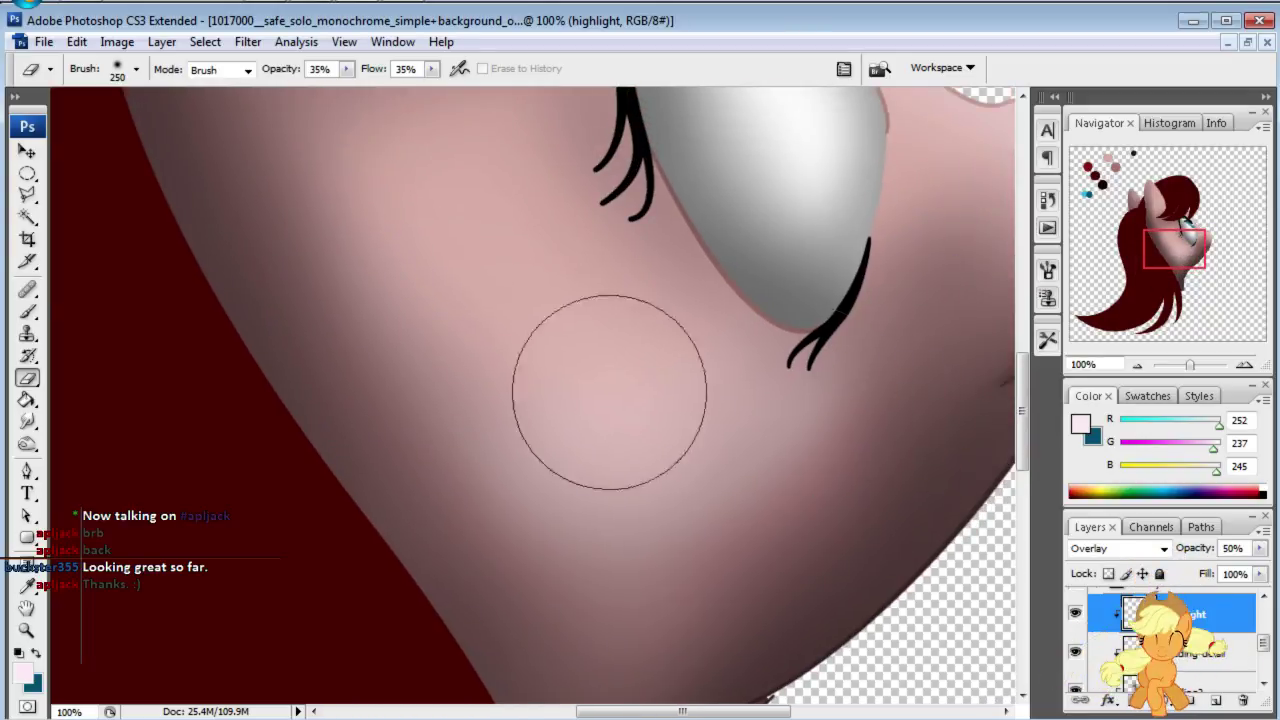
Step: Add another faint cheek highlight and zoom out to 50% to see the face
{"action": "key", "text": "b"}
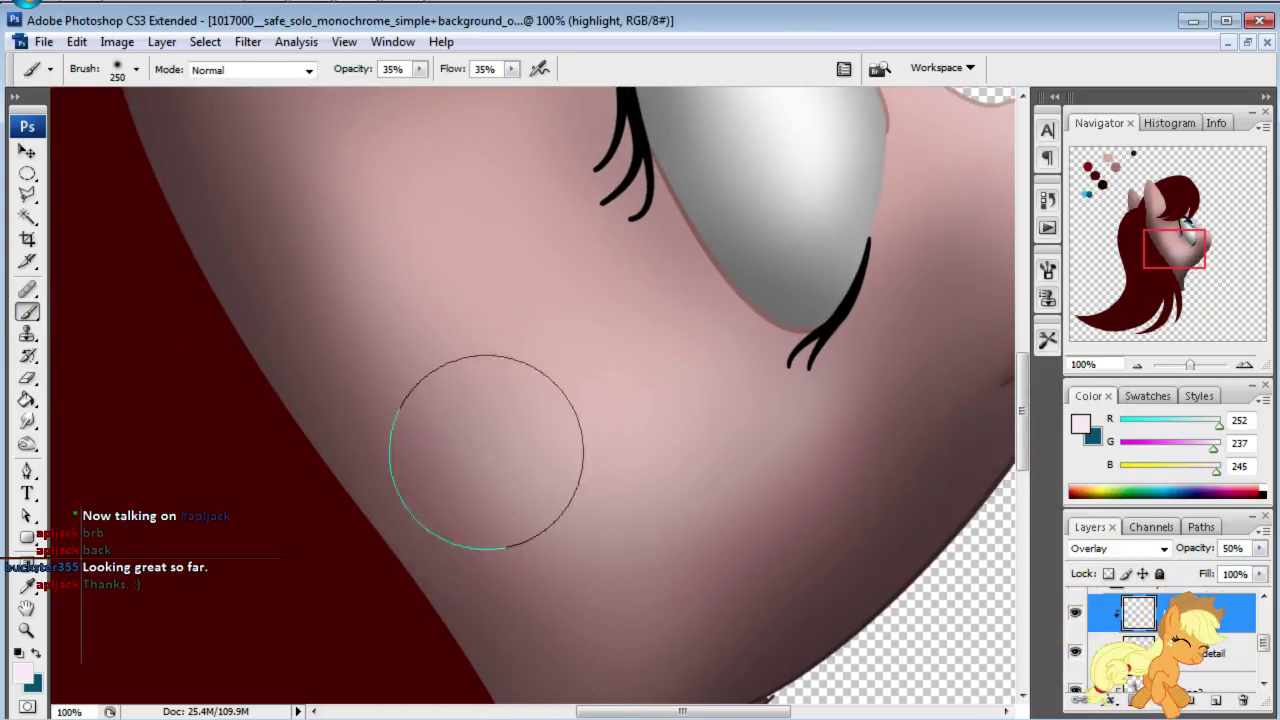
{"action": "left_click_drag", "start_coordinate": [543, 629], "coordinate": [771, 500]}
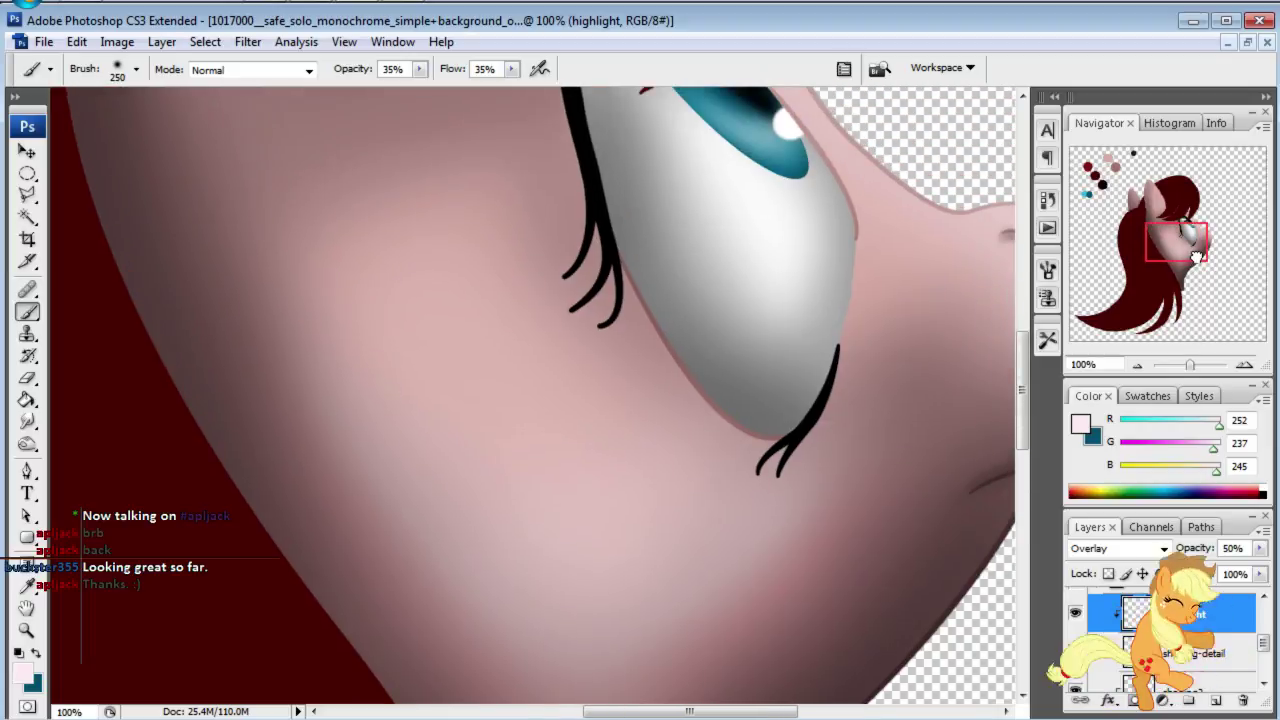
{"action": "left_click_drag", "start_coordinate": [1196, 264], "coordinate": [1198, 270]}
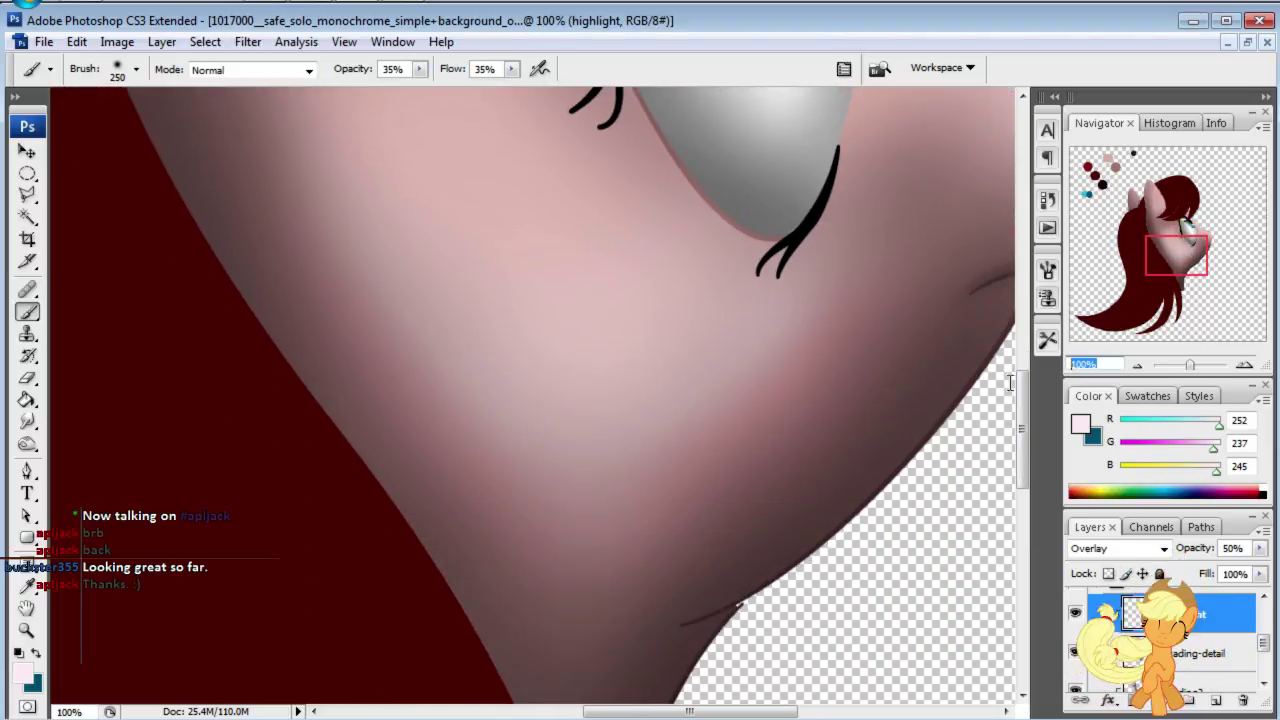
{"action": "type", "text": "50"}
{"action": "key", "text": "Return"}
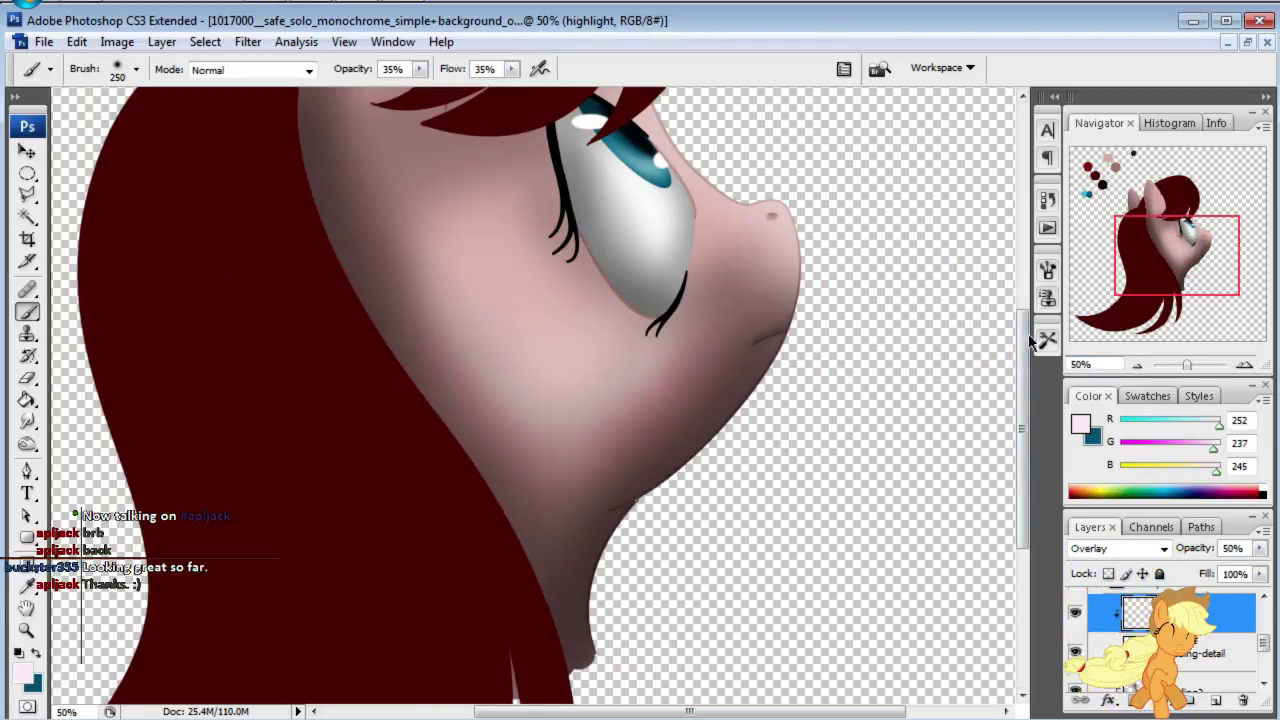
{"action": "left_click_drag", "start_coordinate": [1100, 284], "coordinate": [1096, 267]}
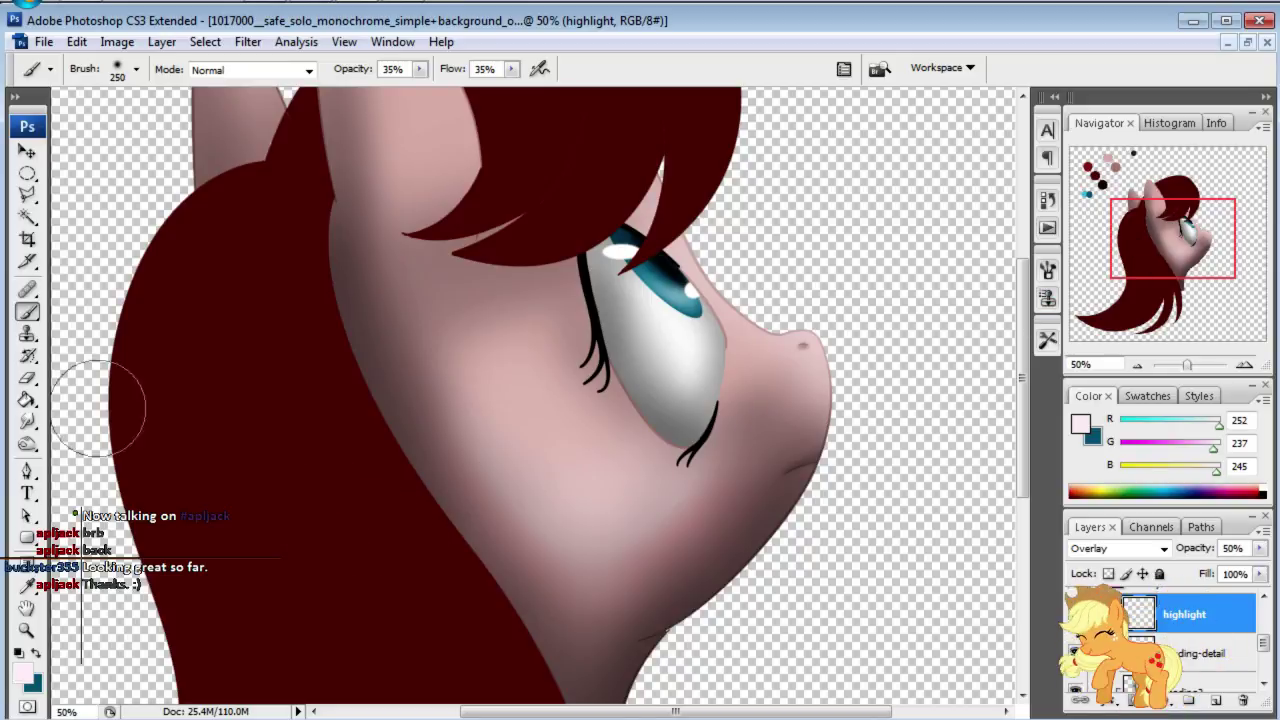
Step: Select the shading-detail layer with Alt+[
{"action": "key", "text": "alt+bracketleft"}
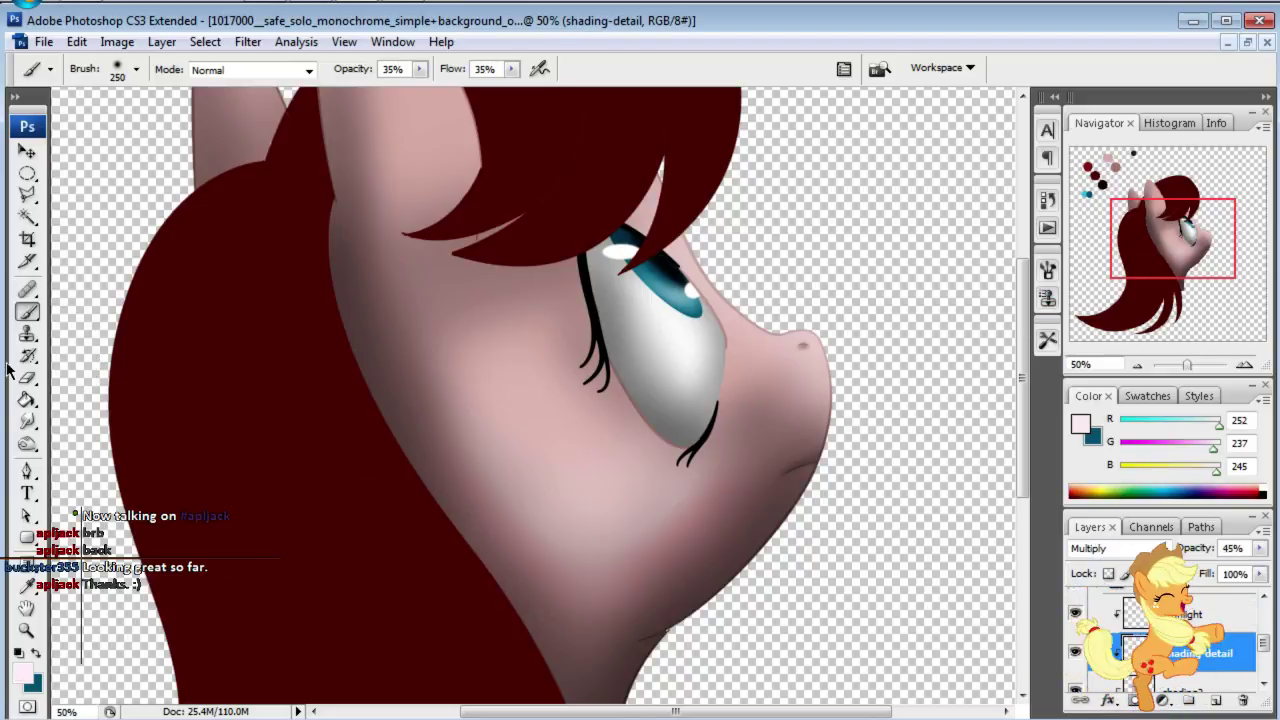
{"action": "key", "text": "x"}
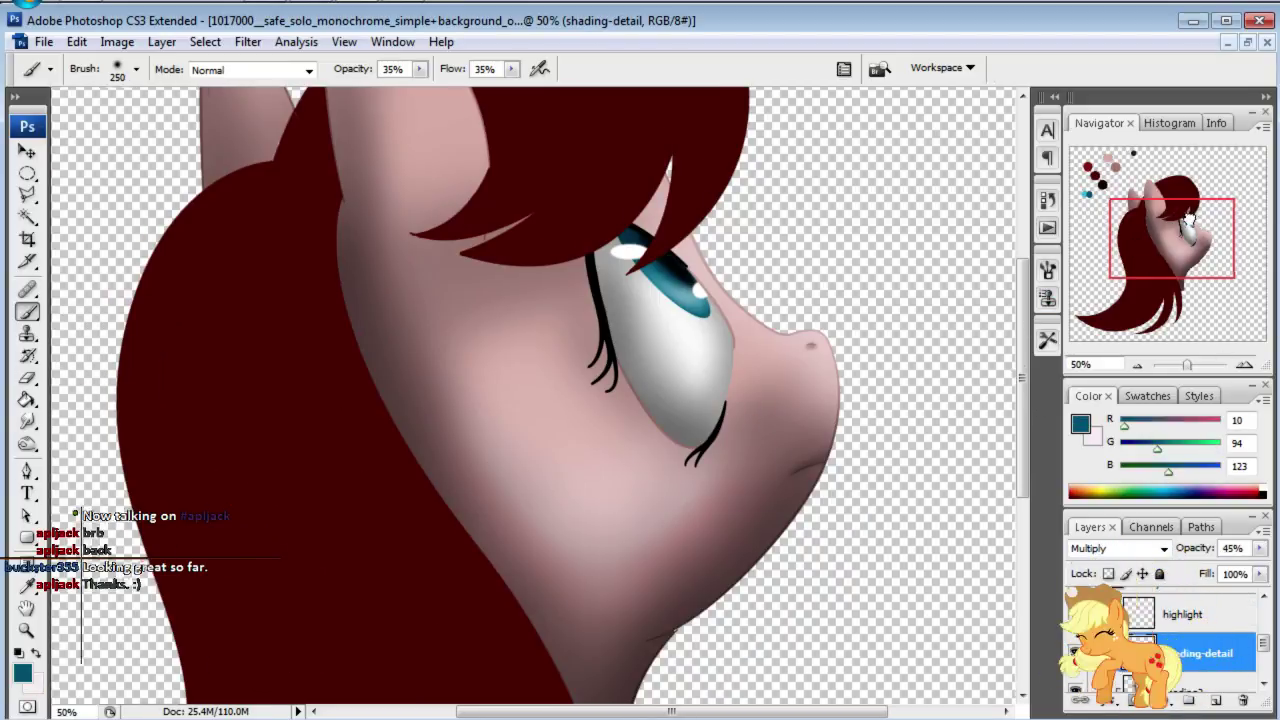
{"action": "key", "text": "Home"}
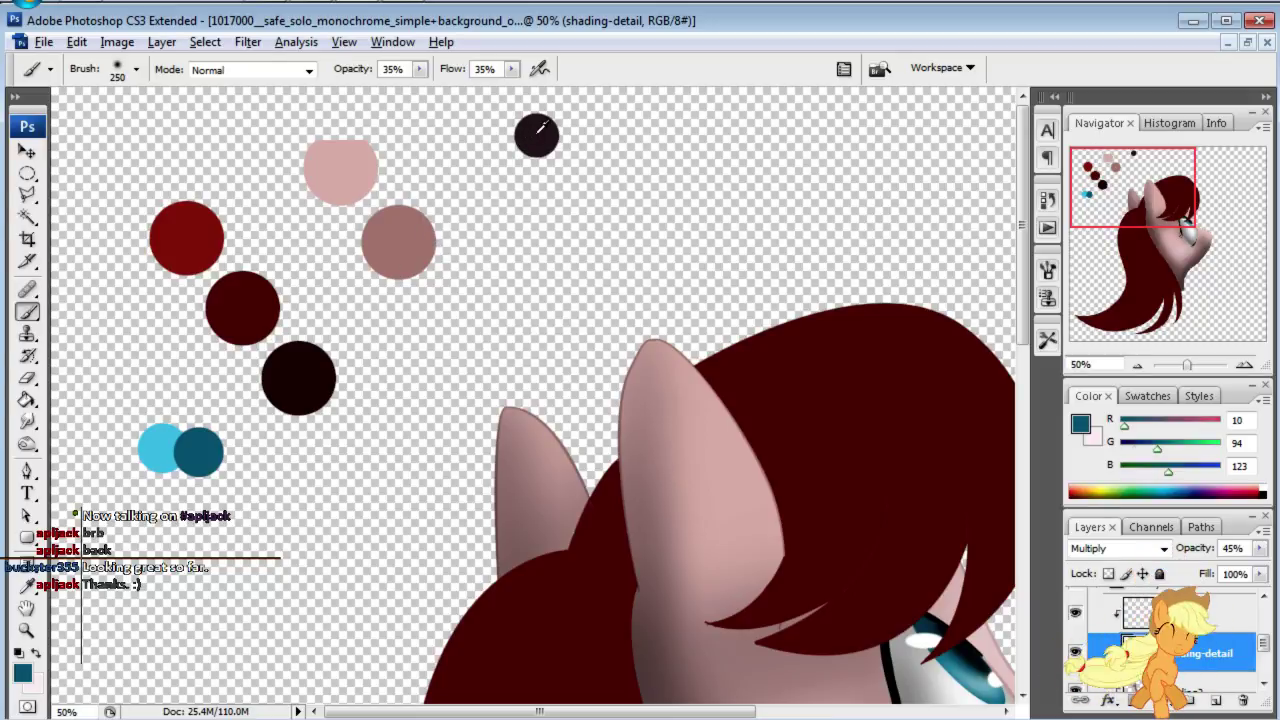
{"action": "left_click", "coordinate": [538, 131], "text": "alt"}
{"action": "scroll", "coordinate": [662, 525], "scroll_direction": "down", "scroll_amount": 5}
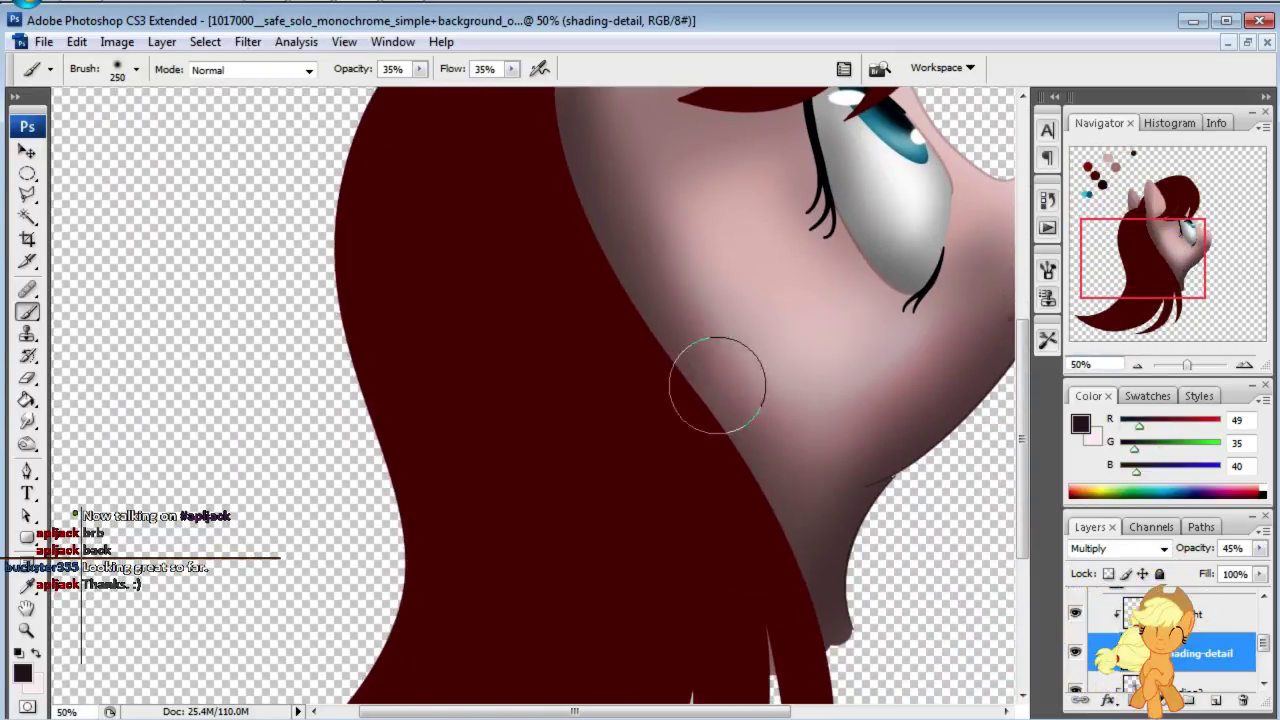
{"action": "left_click_drag", "start_coordinate": [717, 385], "coordinate": [906, 387]}
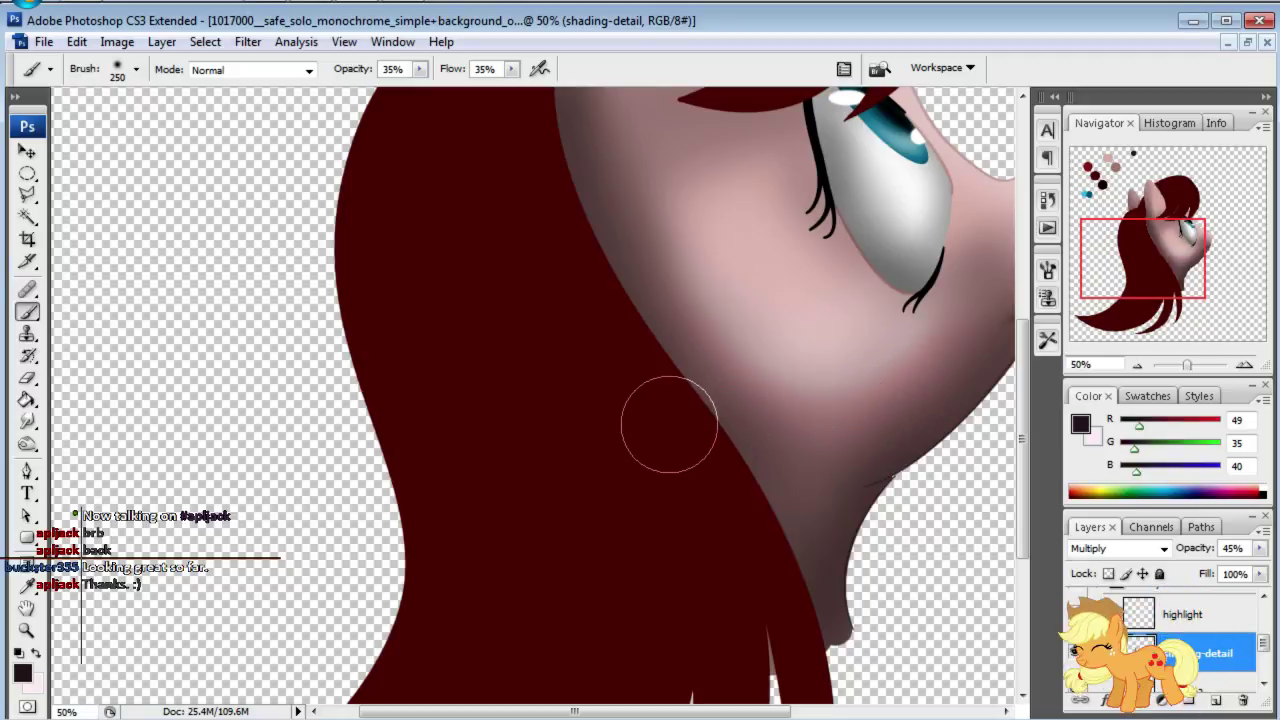
{"action": "mouse_move", "coordinate": [651, 375]}
{"action": "left_mouse_down"}
{"action": "mouse_move", "coordinate": [709, 320]}
{"action": "mouse_move", "coordinate": [691, 291]}
{"action": "mouse_move", "coordinate": [851, 371]}
{"action": "mouse_move", "coordinate": [696, 285]}
{"action": "mouse_move", "coordinate": [886, 429]}
{"action": "mouse_move", "coordinate": [674, 349]}
{"action": "mouse_move", "coordinate": [820, 374]}
{"action": "left_mouse_up"}
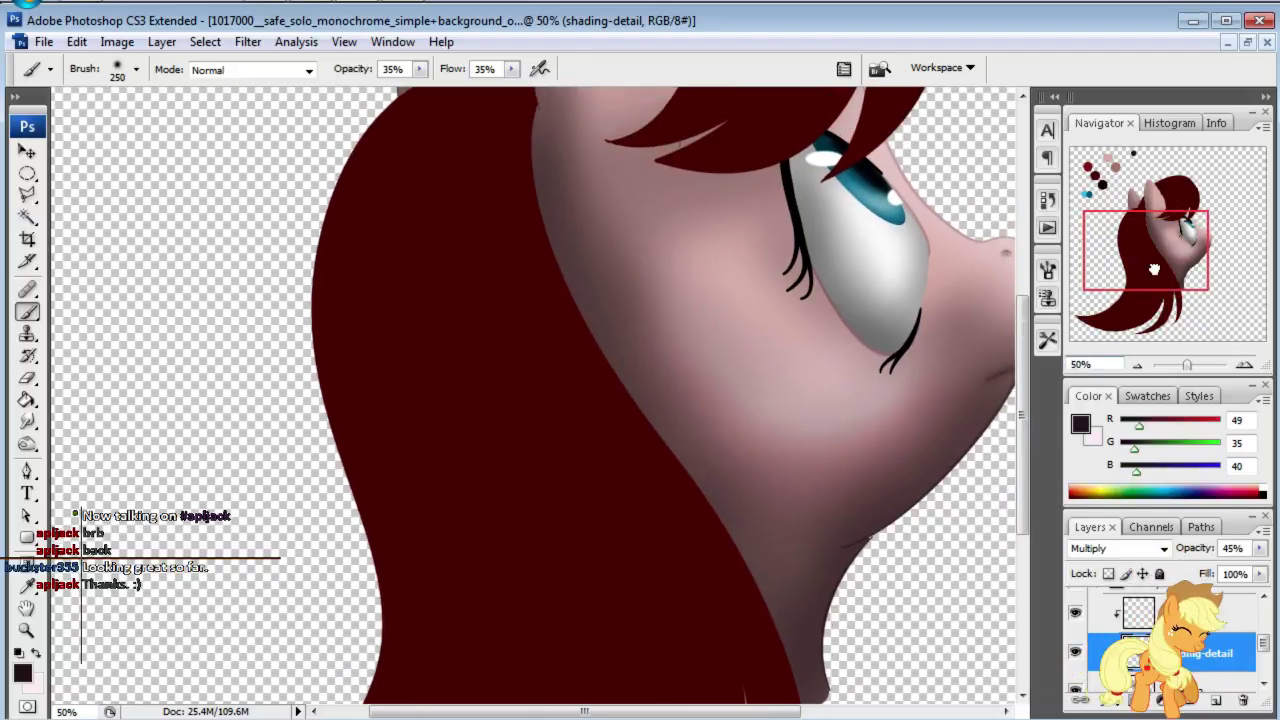
{"action": "left_click_drag", "start_coordinate": [670, 170], "coordinate": [649, 200]}
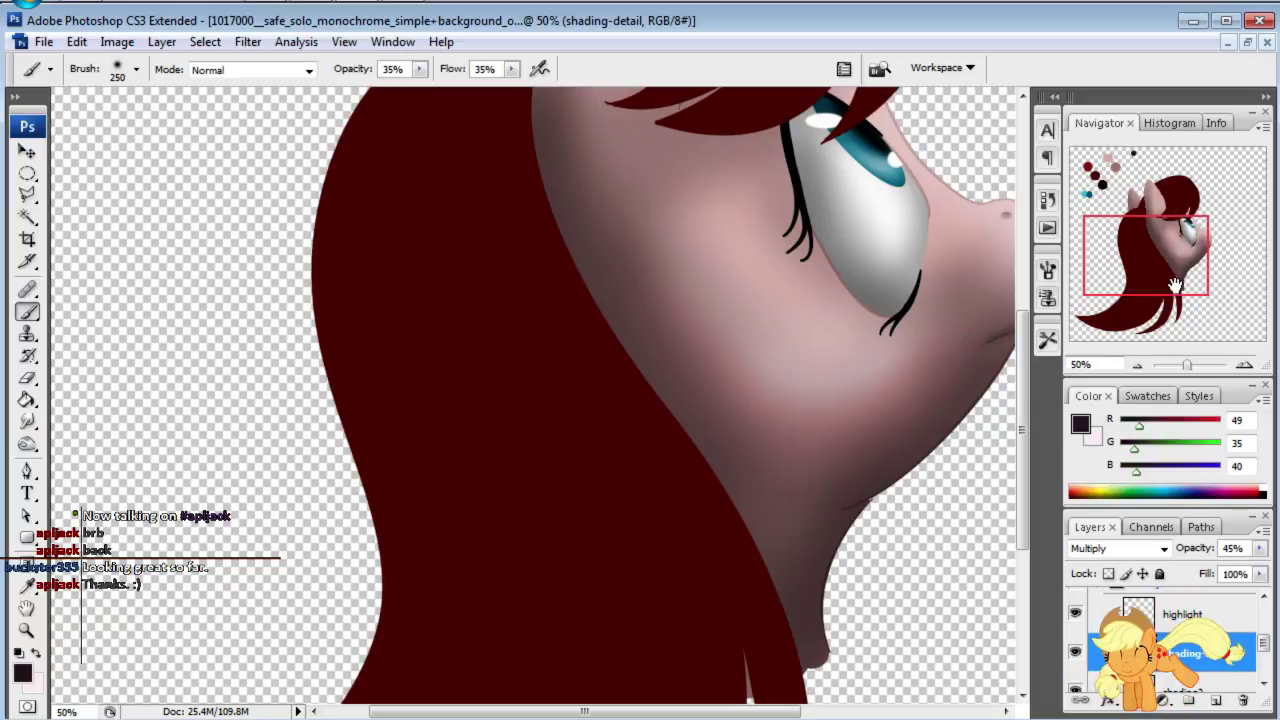
{"action": "left_click_drag", "start_coordinate": [1176, 286], "coordinate": [1186, 287]}
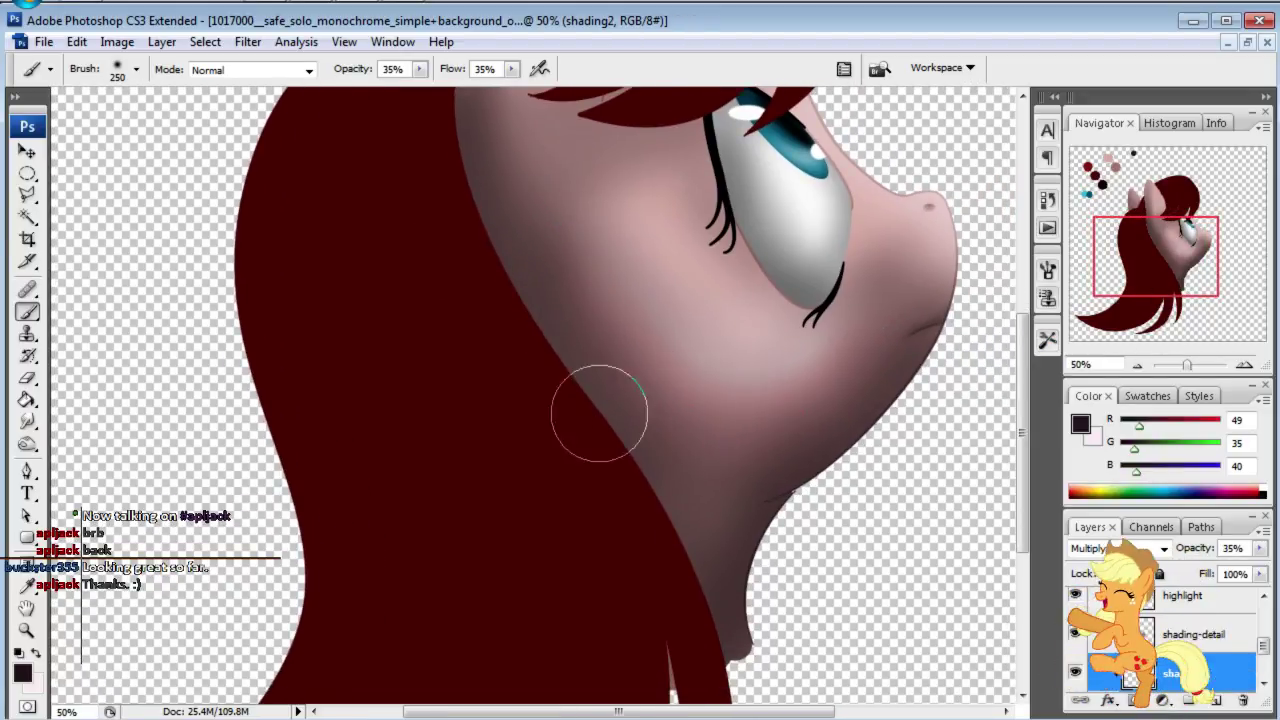
{"action": "key", "text": "alt+bracketleft"}
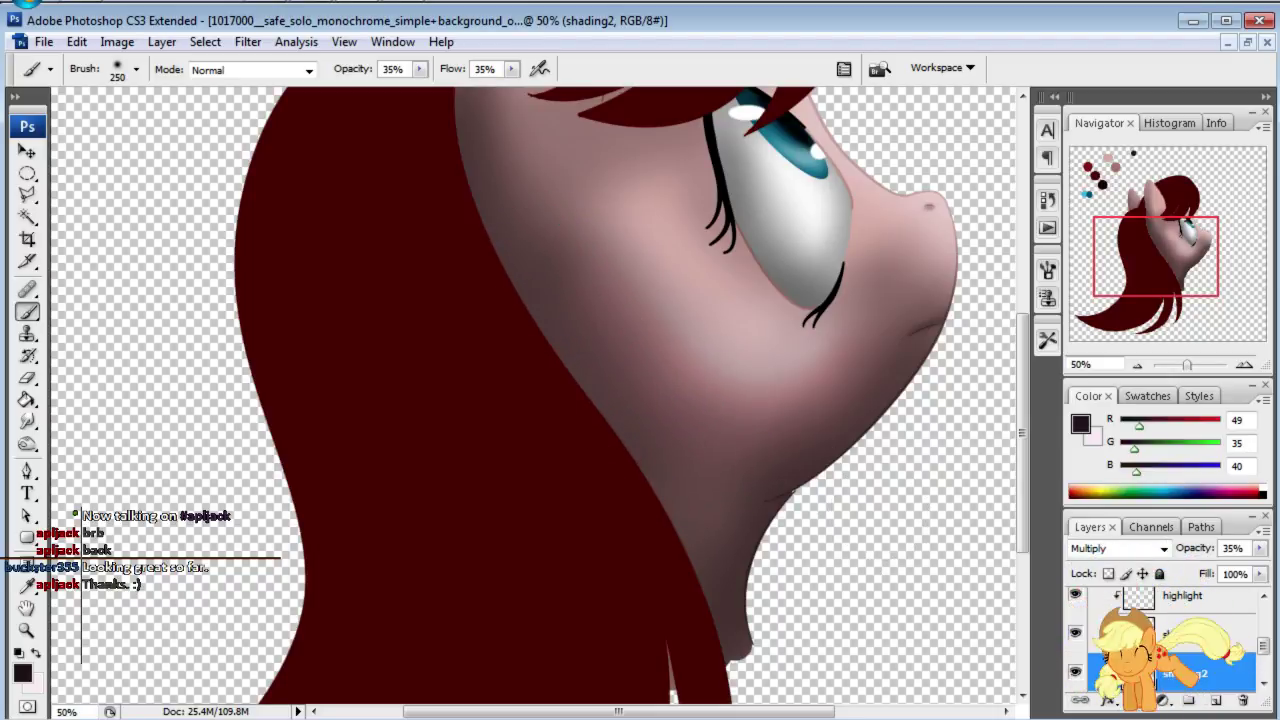
{"action": "left_click_drag", "start_coordinate": [1140, 266], "coordinate": [1142, 262]}
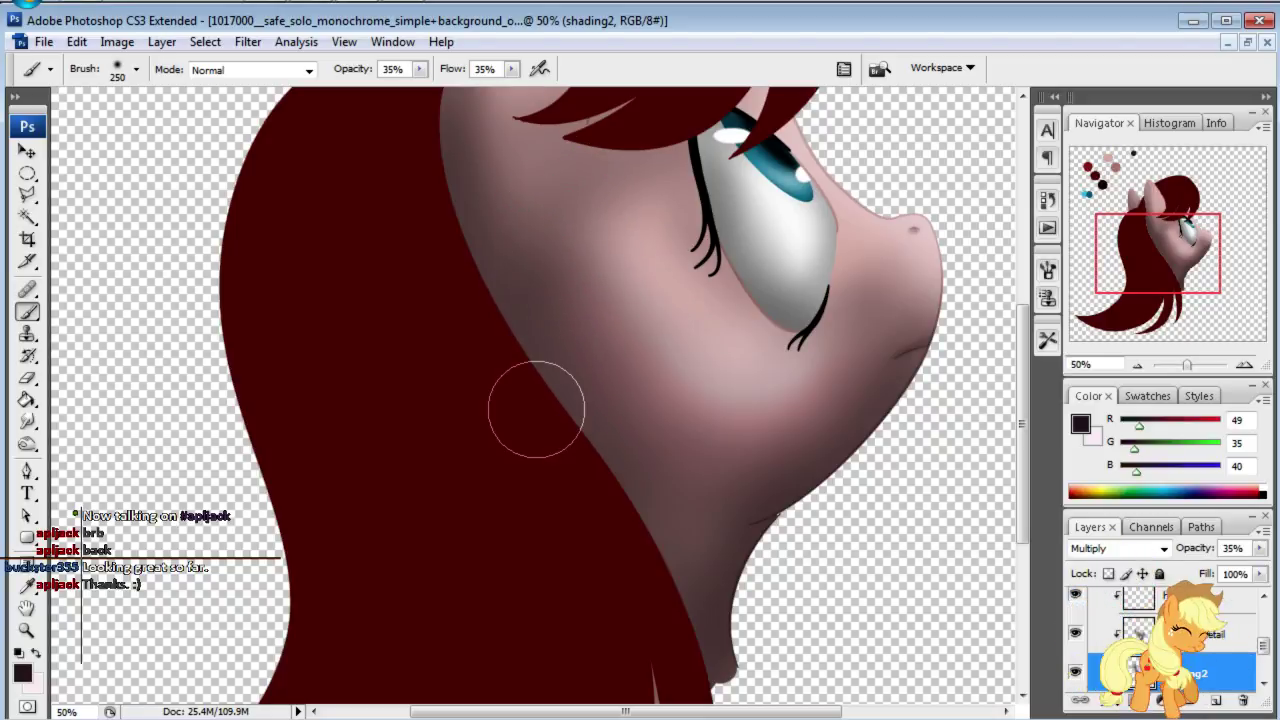
{"action": "left_click_drag", "start_coordinate": [1182, 256], "coordinate": [1185, 241]}
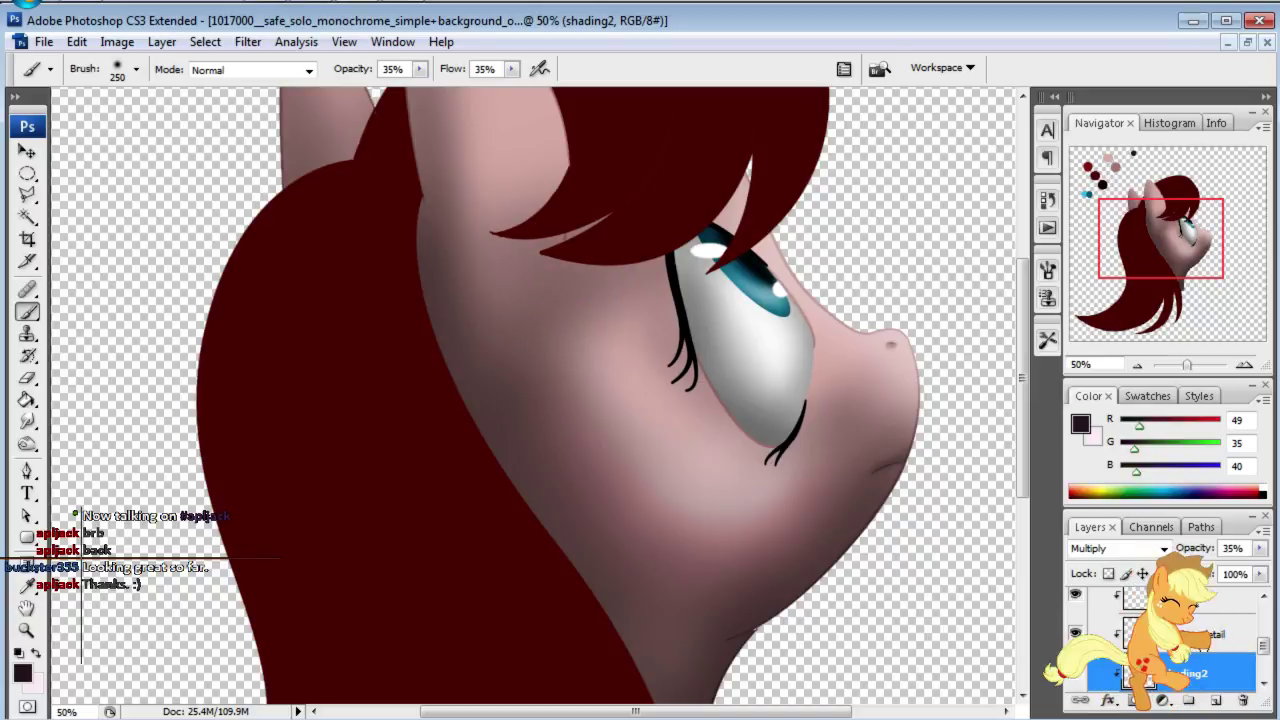
{"action": "left_click", "coordinate": [1210, 634]}
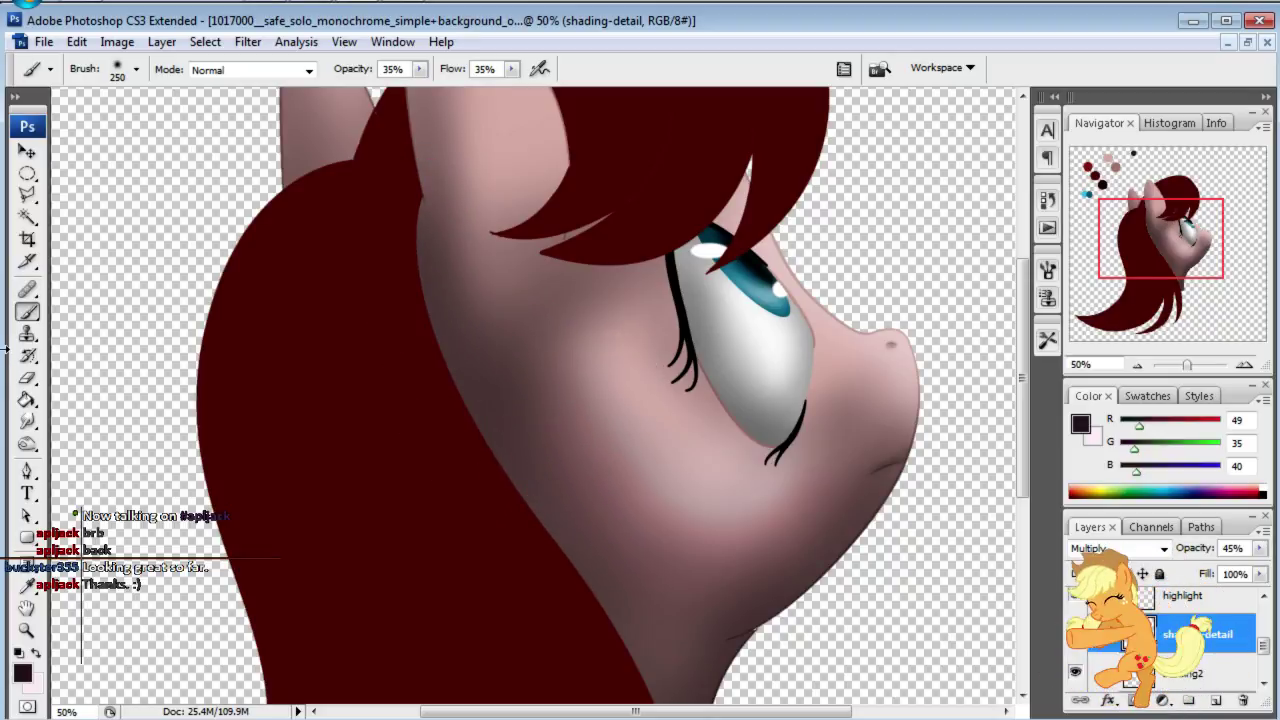
Step: Deepen the Multiply shading across the cheek toward the jaw
{"action": "left_click", "coordinate": [27, 377]}
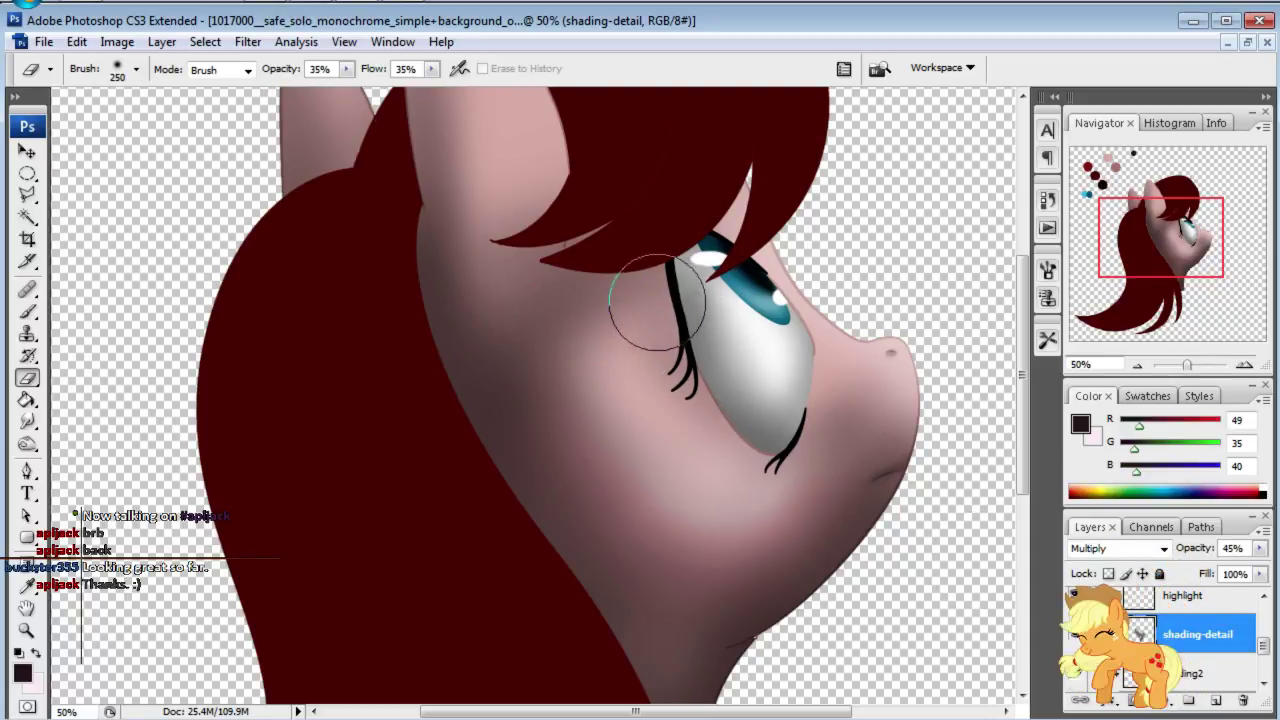
{"action": "left_click", "coordinate": [27, 311]}
{"action": "mouse_move", "coordinate": [500, 363]}
{"action": "left_mouse_down"}
{"action": "mouse_move", "coordinate": [514, 434]}
{"action": "mouse_move", "coordinate": [565, 451]}
{"action": "left_mouse_up"}
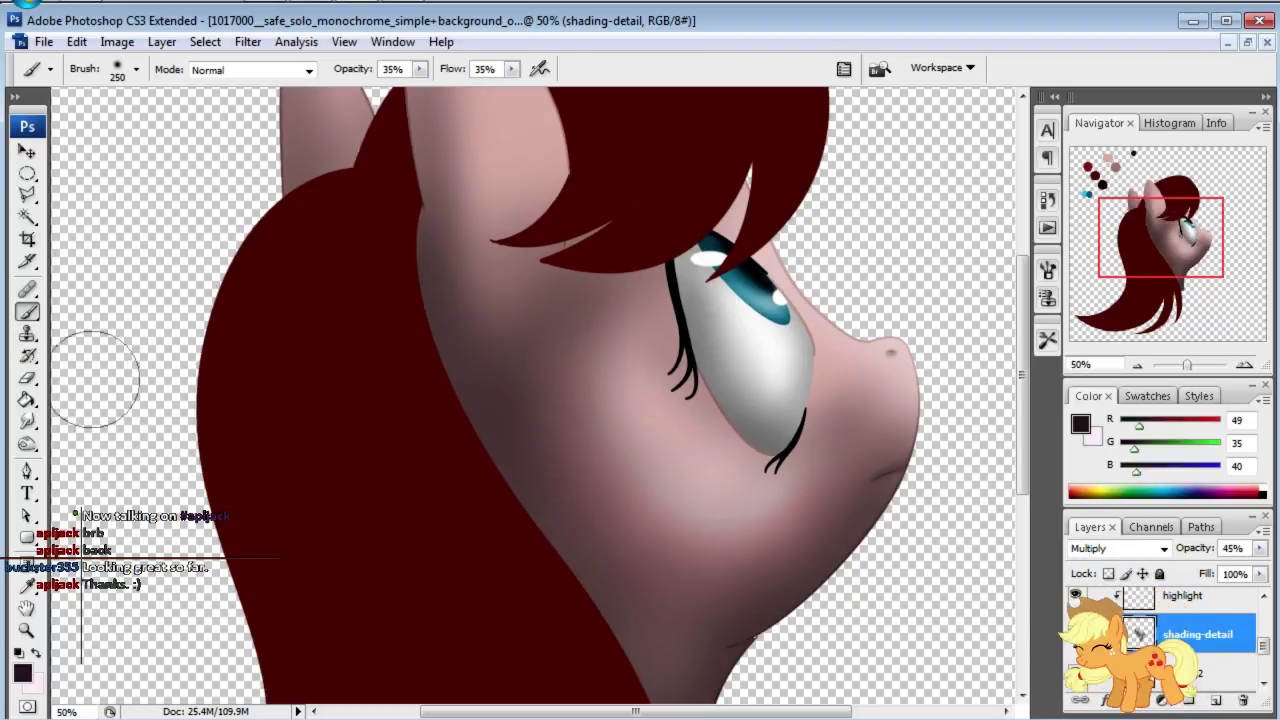
{"action": "left_click", "coordinate": [27, 378]}
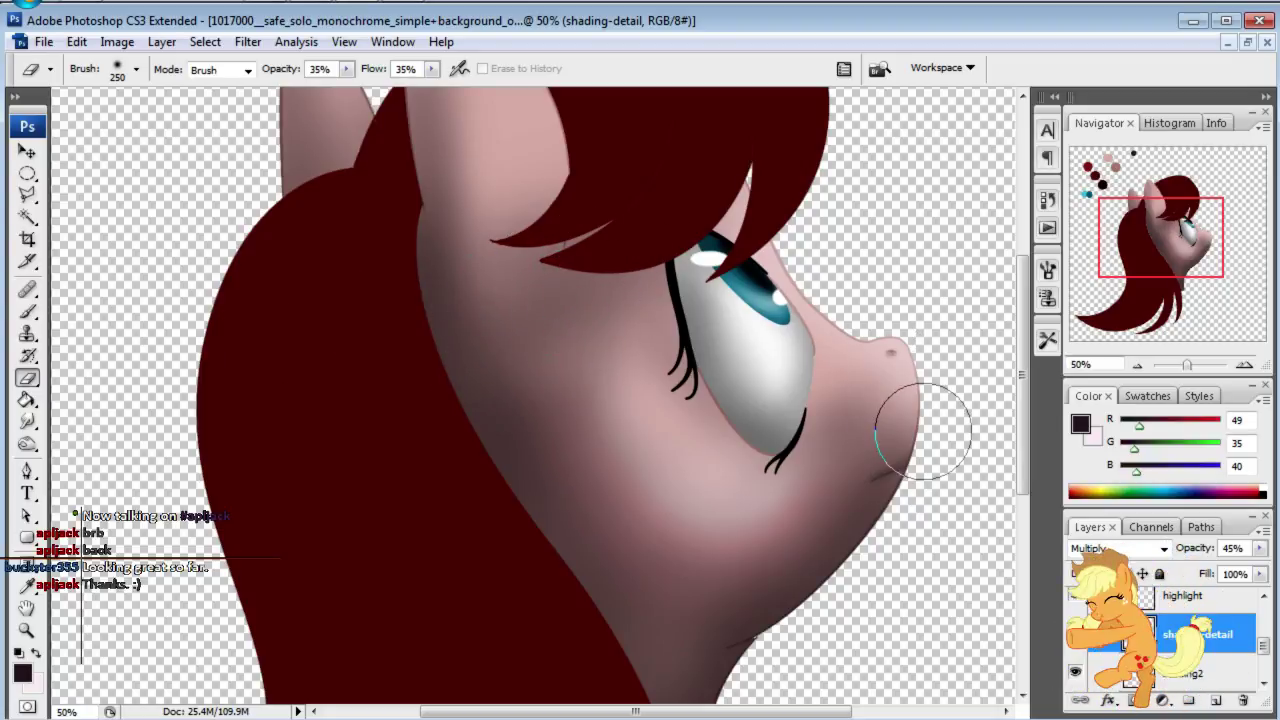
{"action": "left_click_drag", "start_coordinate": [1163, 245], "coordinate": [1163, 249]}
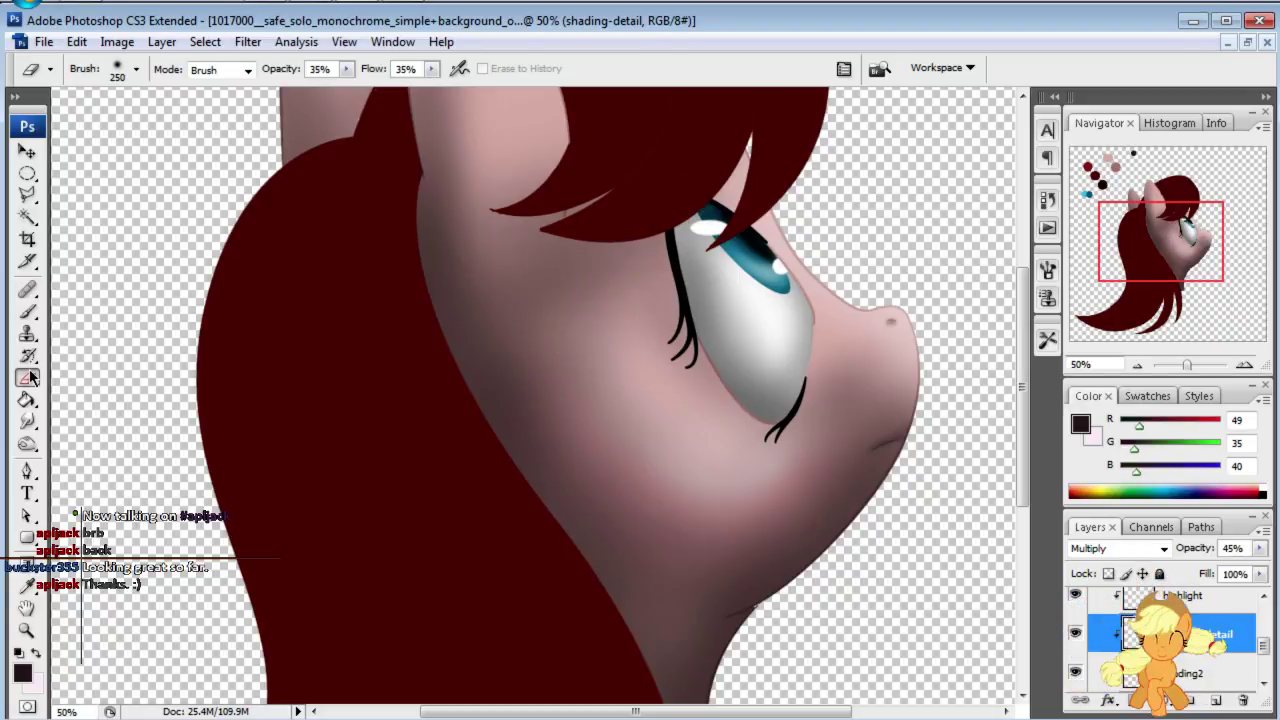
{"action": "left_click", "coordinate": [28, 311]}
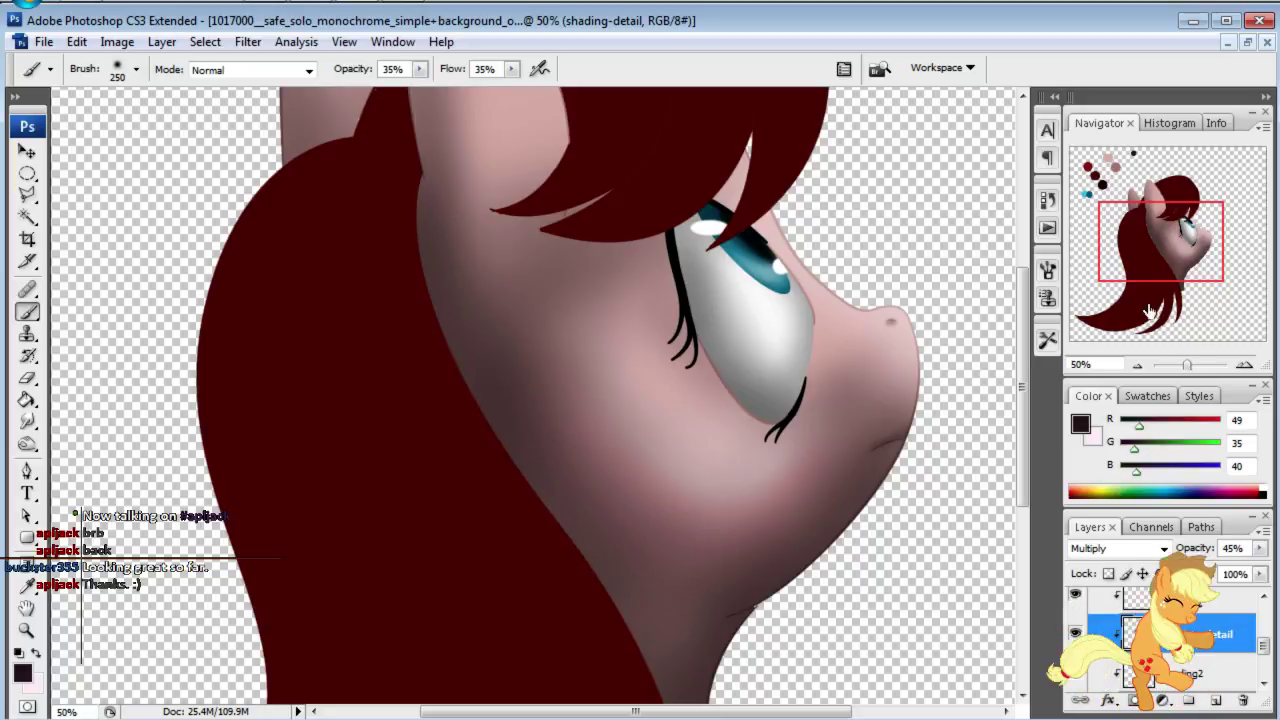
Step: Select the highlight layer and make light pink the painting colour
{"action": "left_click_drag", "start_coordinate": [1150, 313], "coordinate": [1140, 244]}
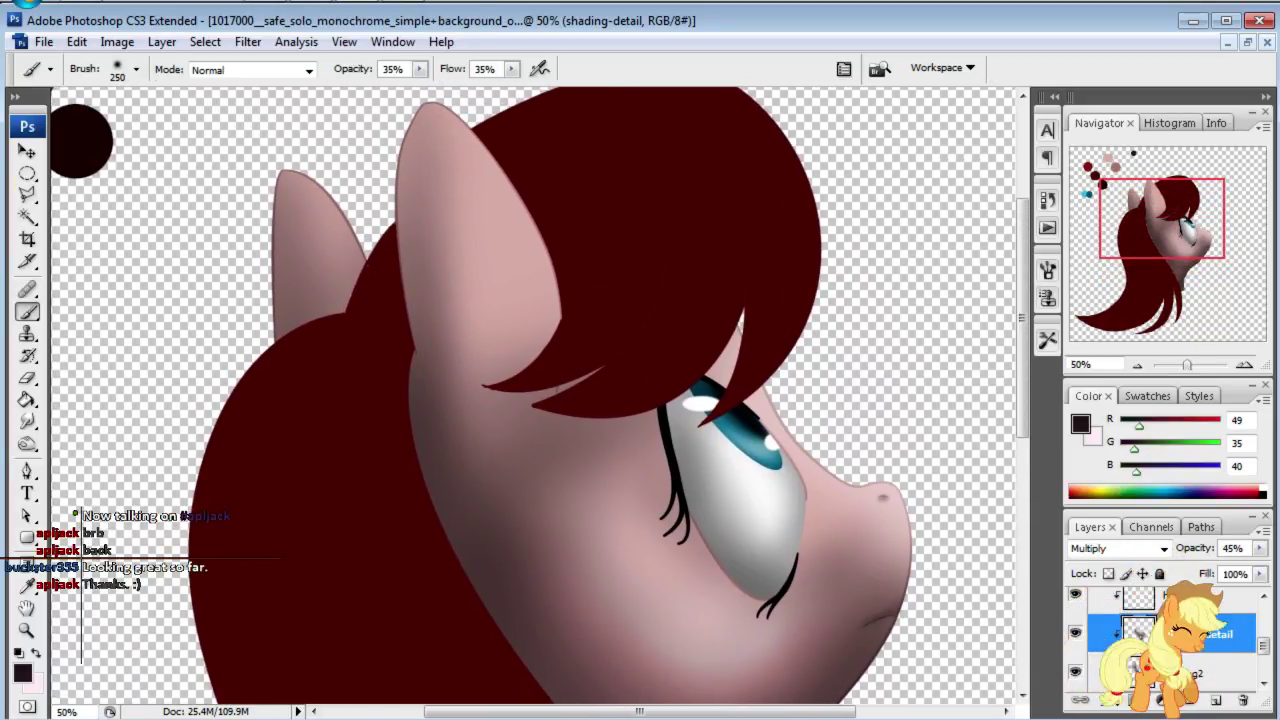
{"action": "key", "text": "alt+bracketright"}
{"action": "key", "text": "x"}
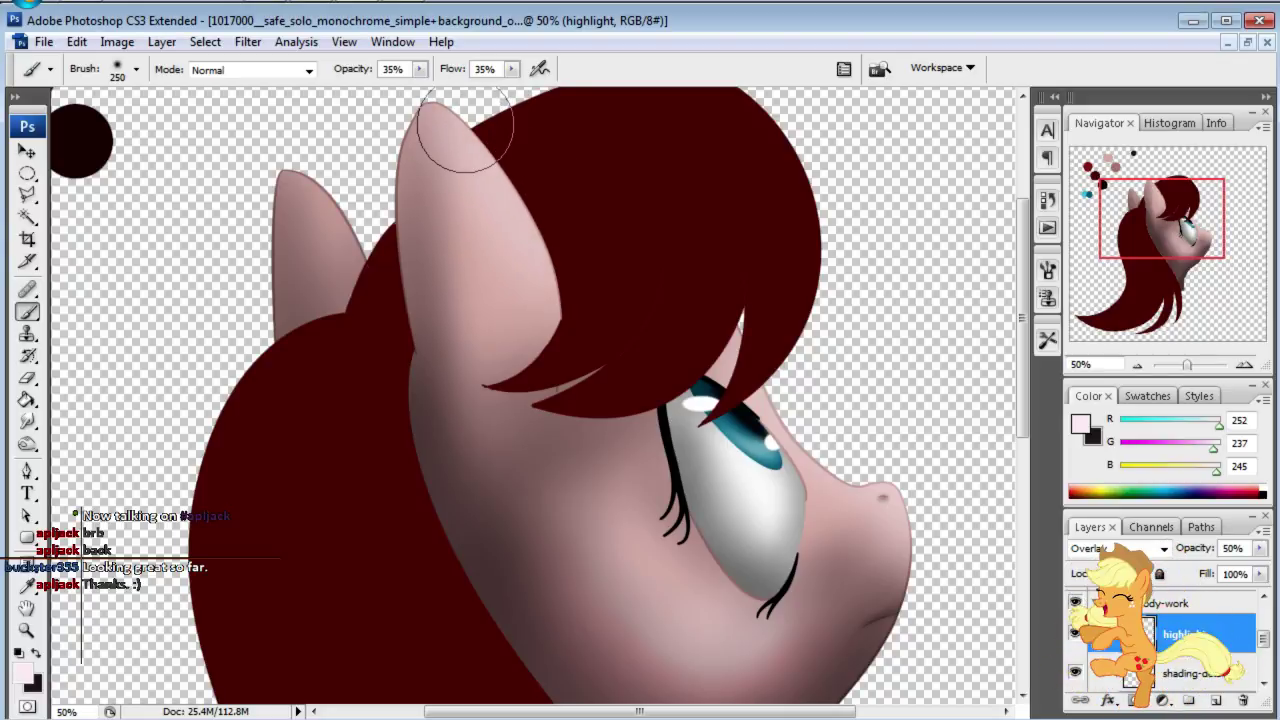
Step: Brush a soft highlight on the front ear, then make the eraser harder and smaller
{"action": "left_click_drag", "start_coordinate": [319, 157], "coordinate": [342, 195]}
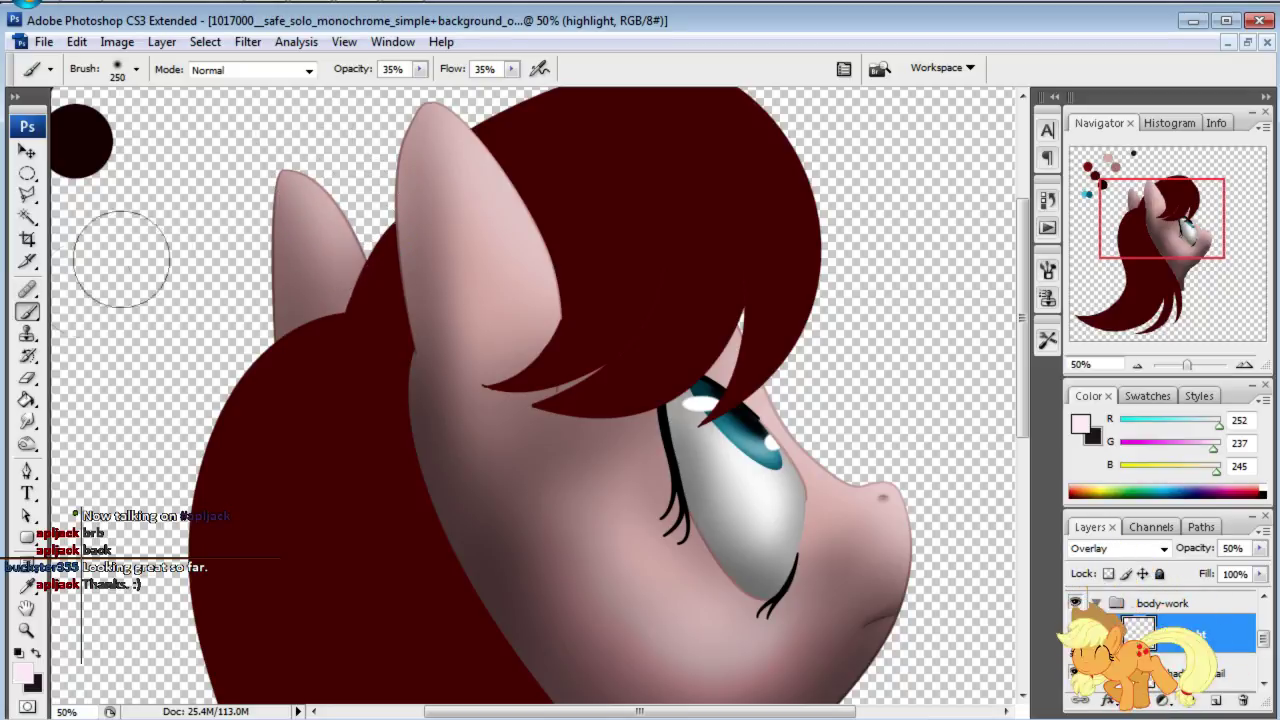
{"action": "left_click", "coordinate": [27, 378]}
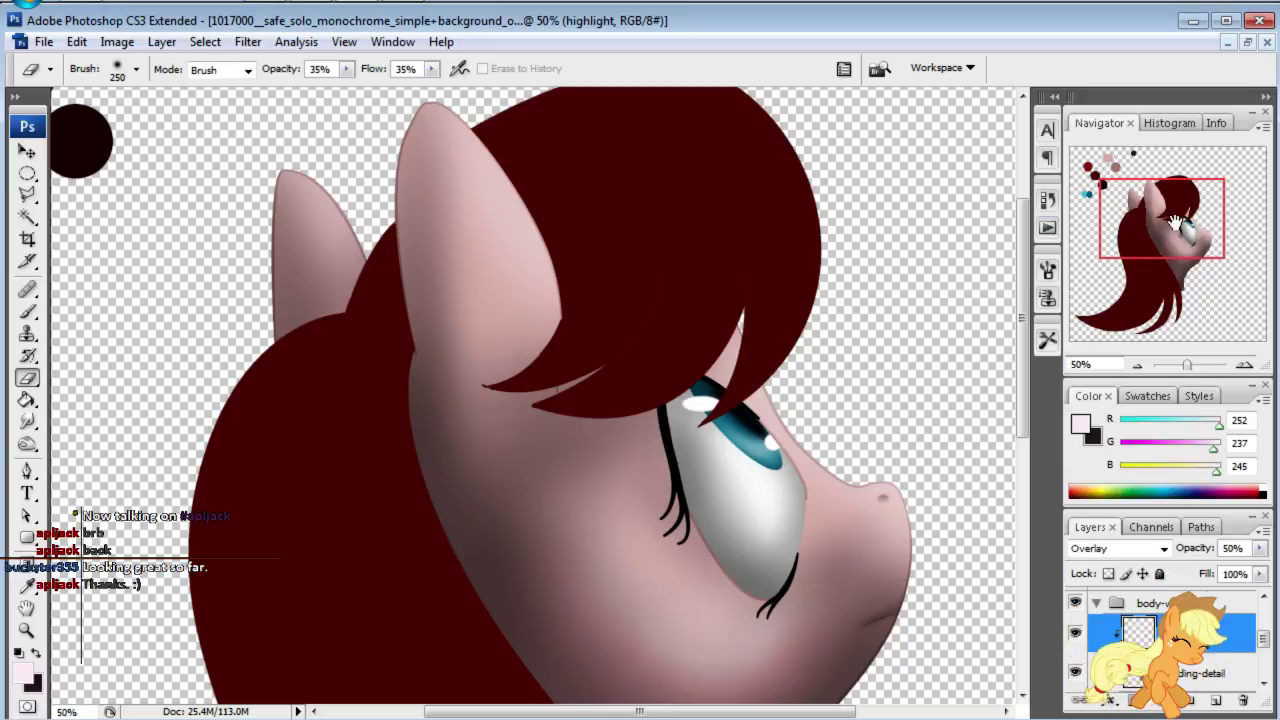
{"action": "left_click_drag", "start_coordinate": [1175, 220], "coordinate": [1191, 253]}
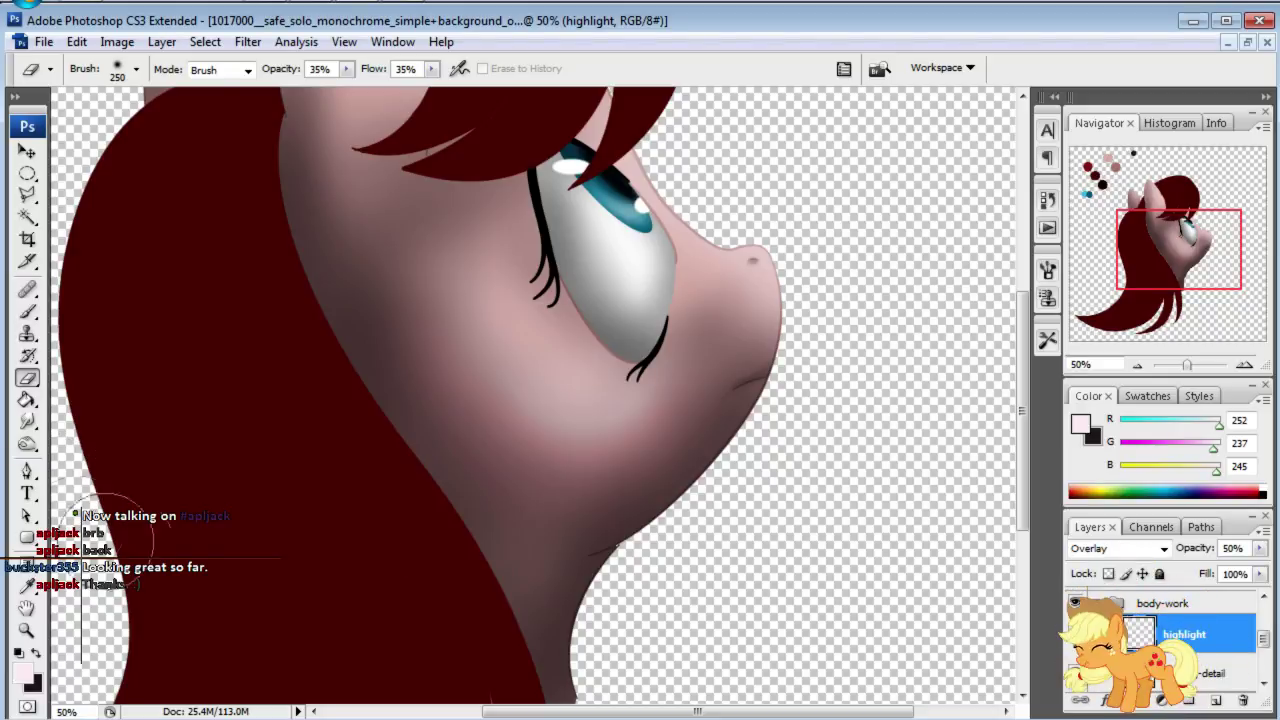
{"action": "left_click_drag", "start_coordinate": [1156, 215], "coordinate": [977, 130]}
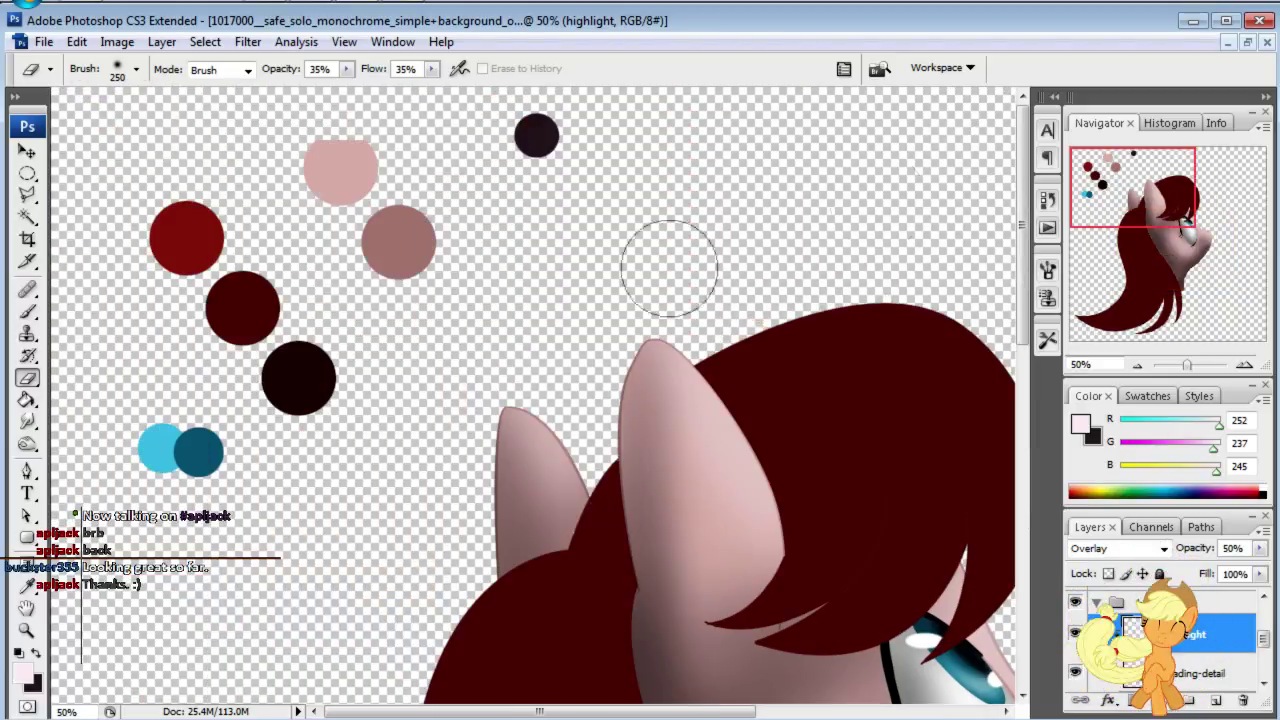
{"action": "key", "text": "shift+bracketright"}
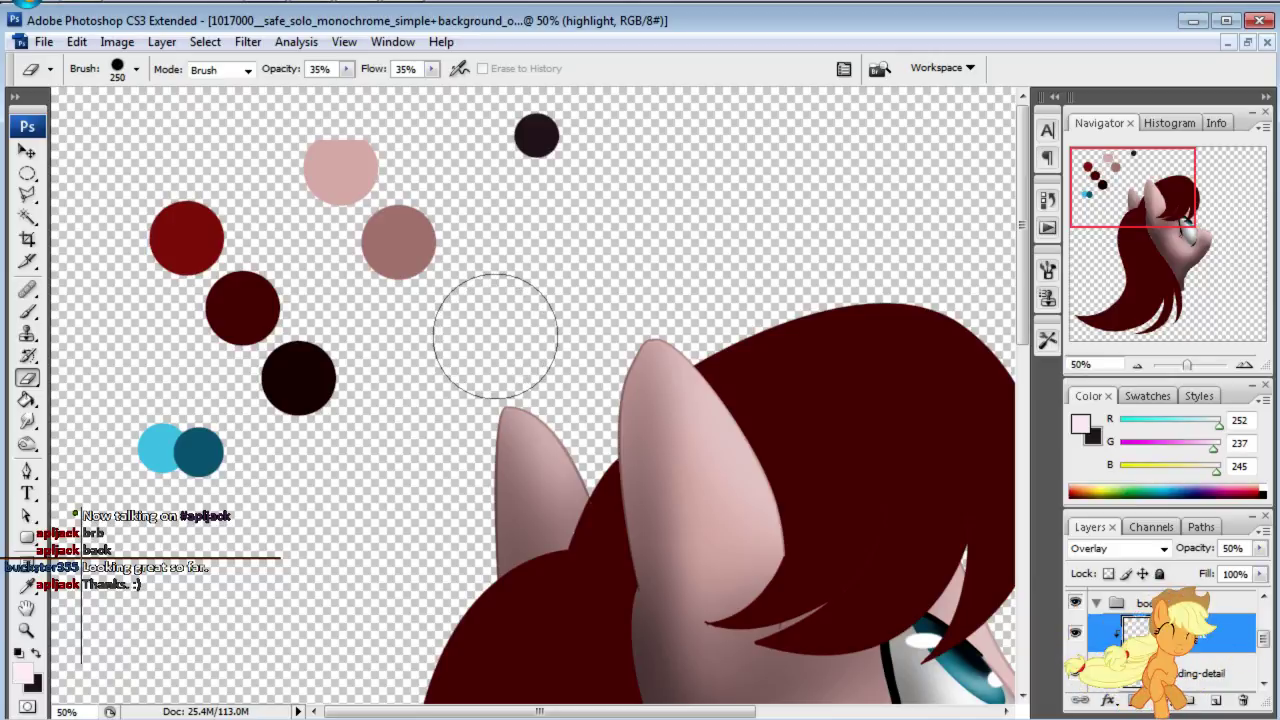
{"action": "key", "text": "bracketleft"}
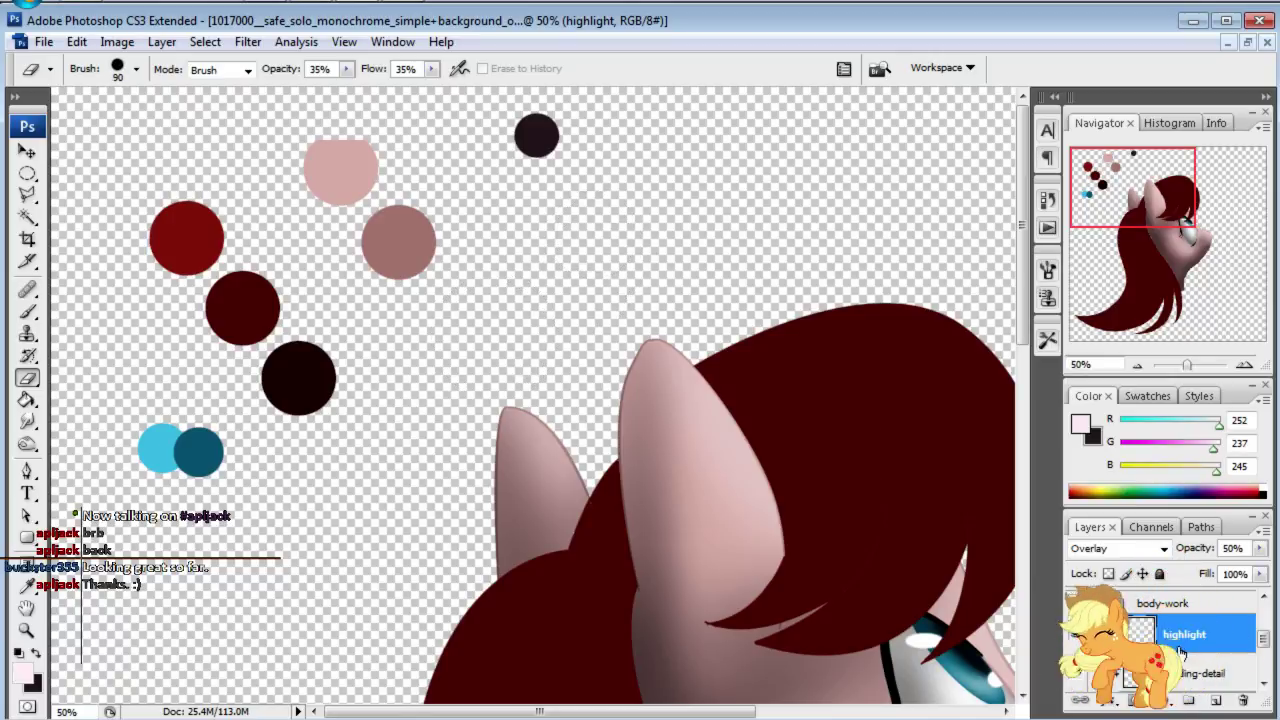
{"action": "scroll", "coordinate": [1181, 651], "scroll_direction": "up", "scroll_amount": 2}
Step: On the palette layer at 100% flow, paint a pale pink dot and sample the dark red swatch
{"action": "left_click", "coordinate": [1150, 607]}
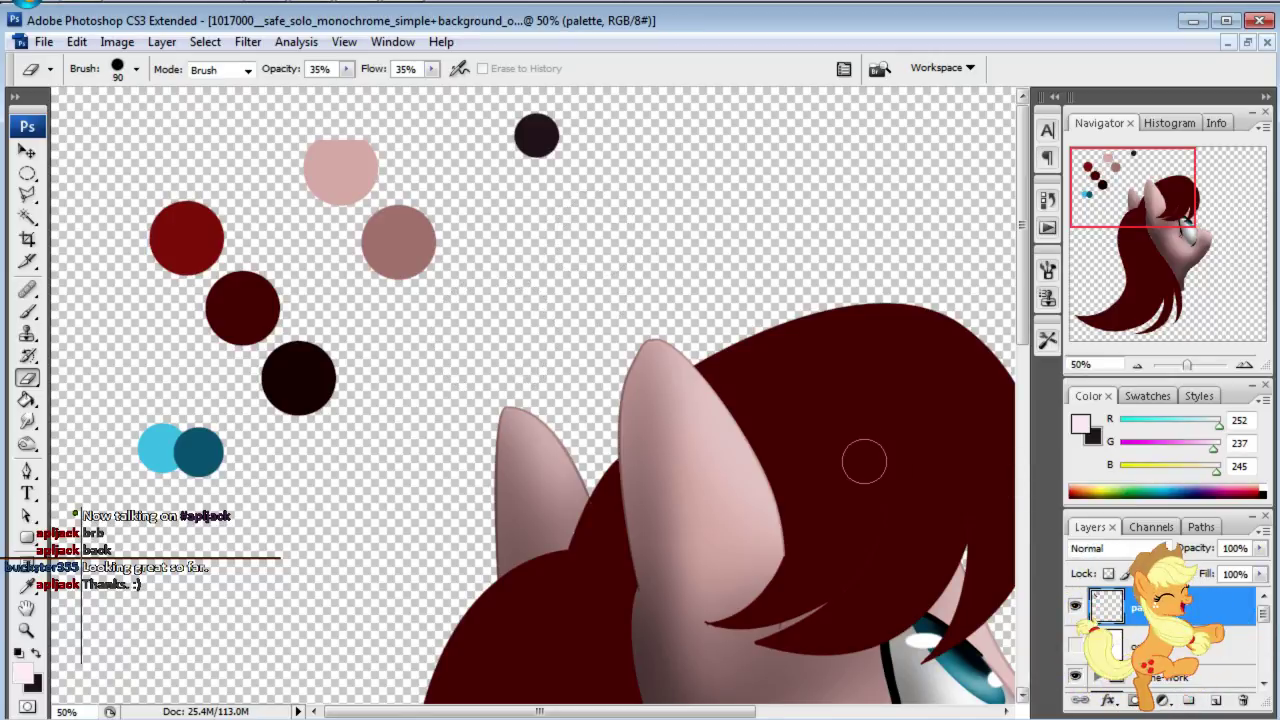
{"action": "key", "text": "shift+0"}
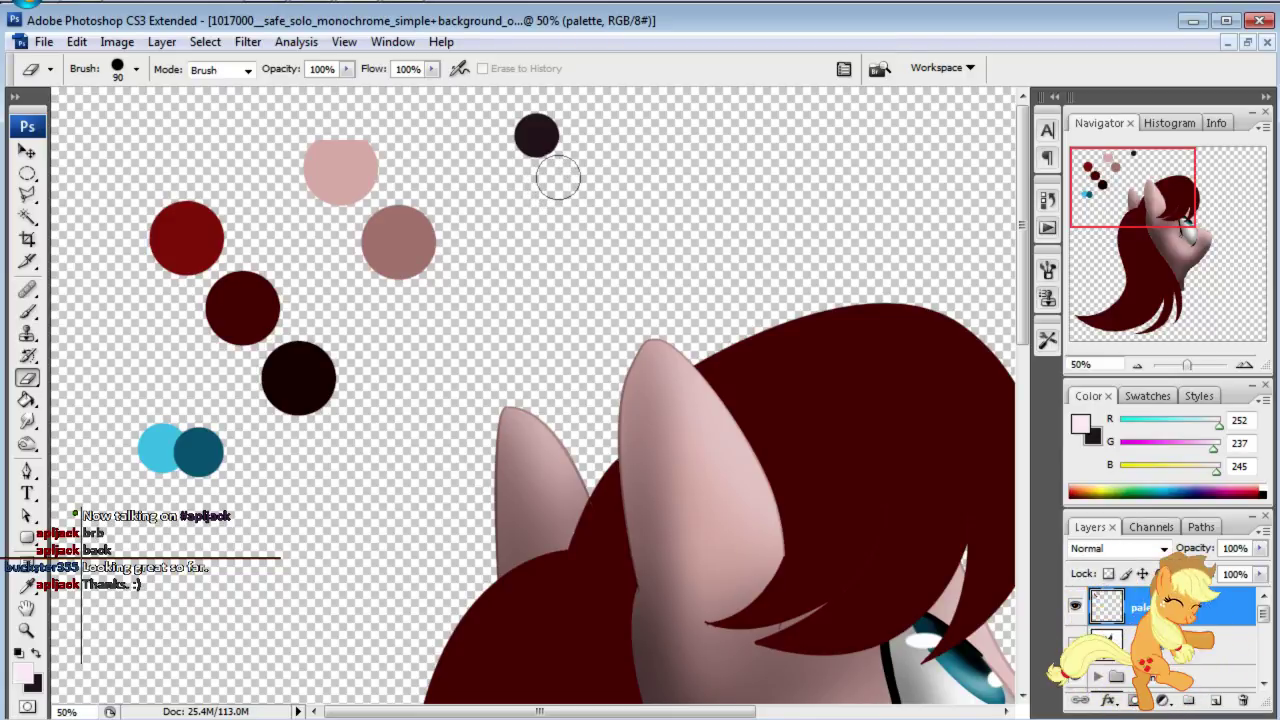
{"action": "left_click", "coordinate": [27, 311]}
{"action": "key", "text": "bracketleft"}
{"action": "key", "text": "bracketleft"}
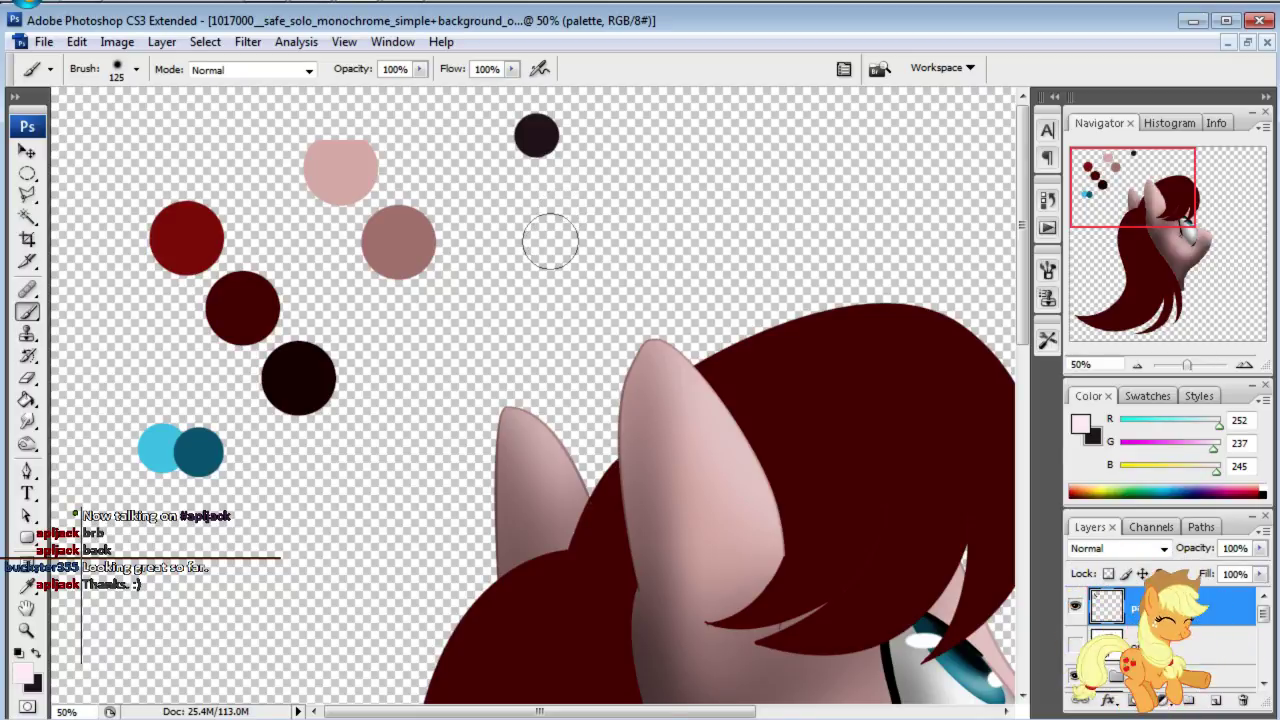
{"action": "left_click", "coordinate": [556, 192]}
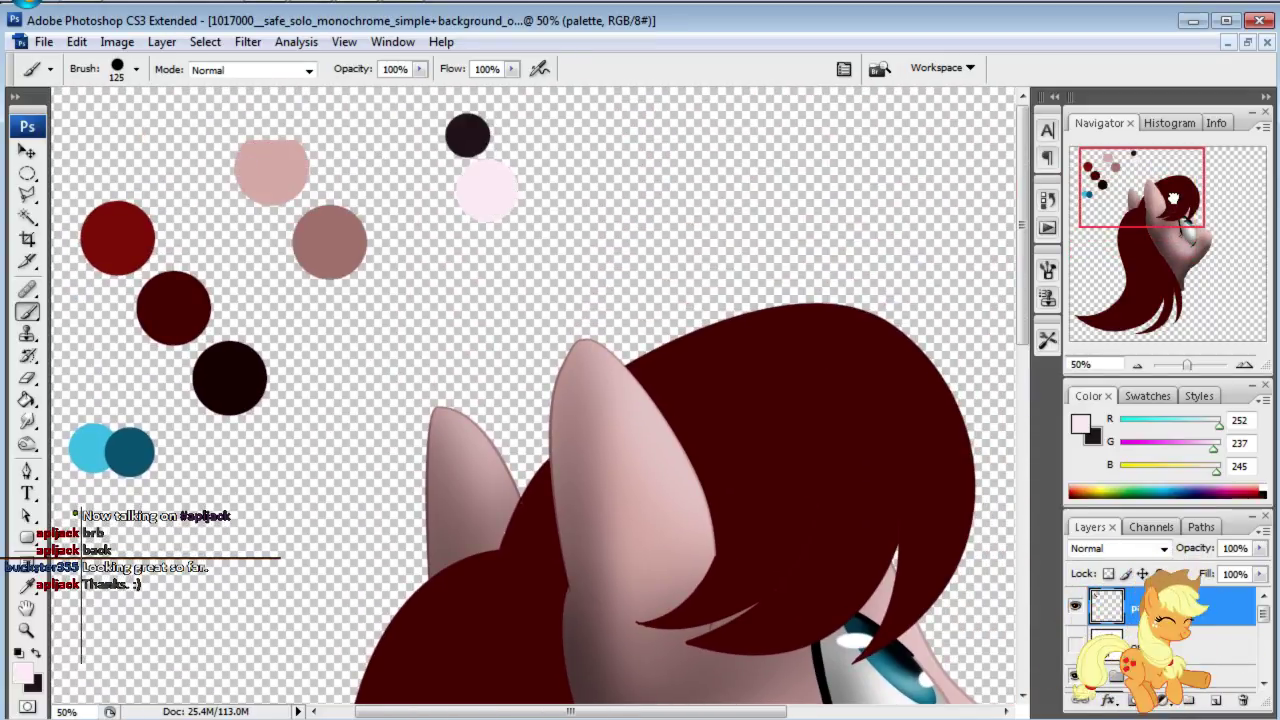
{"action": "left_click_drag", "start_coordinate": [121, 241], "coordinate": [190, 157]}
{"action": "left_click", "coordinate": [190, 157], "text": "alt"}
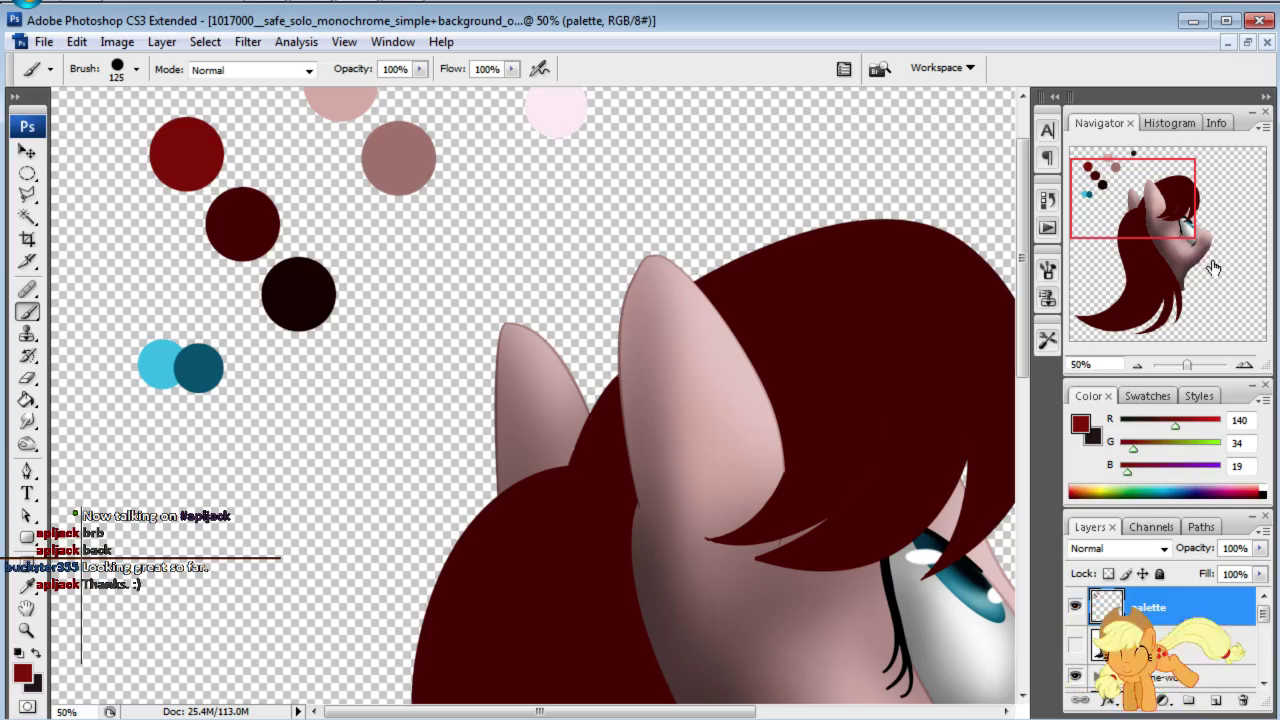